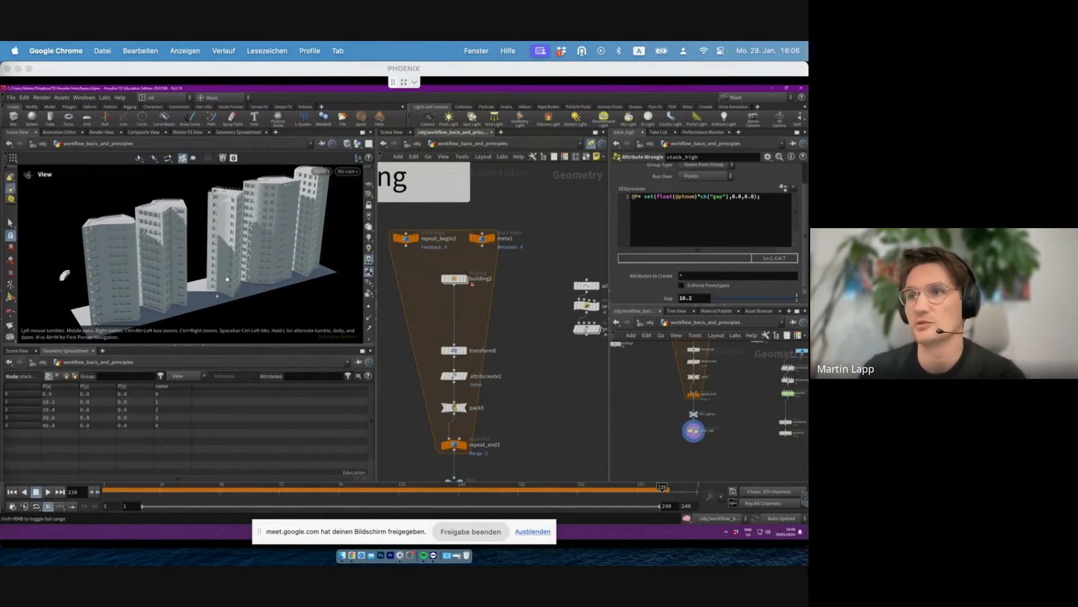
- Display the building2 node's output and inspect the single generated building from several angles
scroll(271, 240, "down", 3)
left_click_drag(271, 240, 228, 258)
left_click(454, 278)
left_click(467, 278)
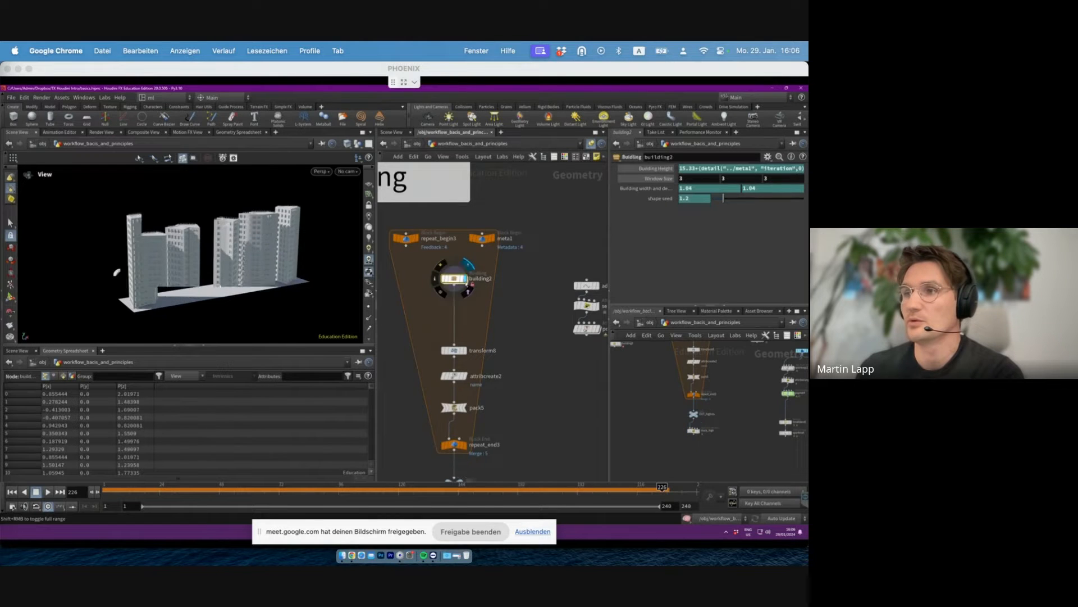
scroll(301, 313, "up", 5)
left_click_drag(301, 312, 272, 283)
left_click_drag(191, 249, 155, 228)
scroll(507, 265, "down", 6)
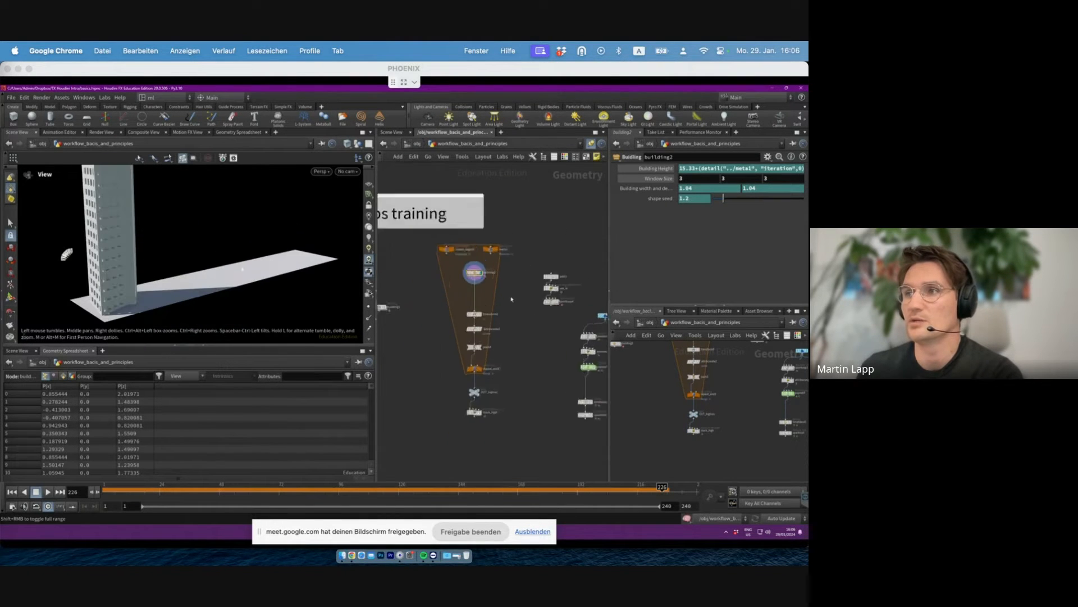
- Return to the sops training network and display the stack_high wrangle to view the row of buildings
scroll(551, 250, "up", 5)
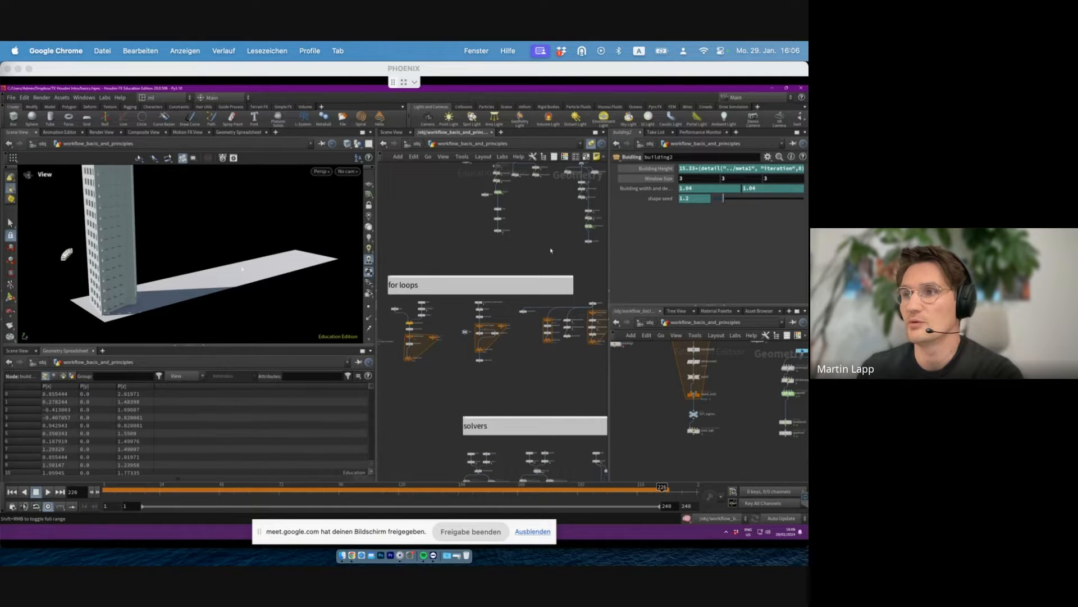
middle_click_drag(538, 361, 418, 363)
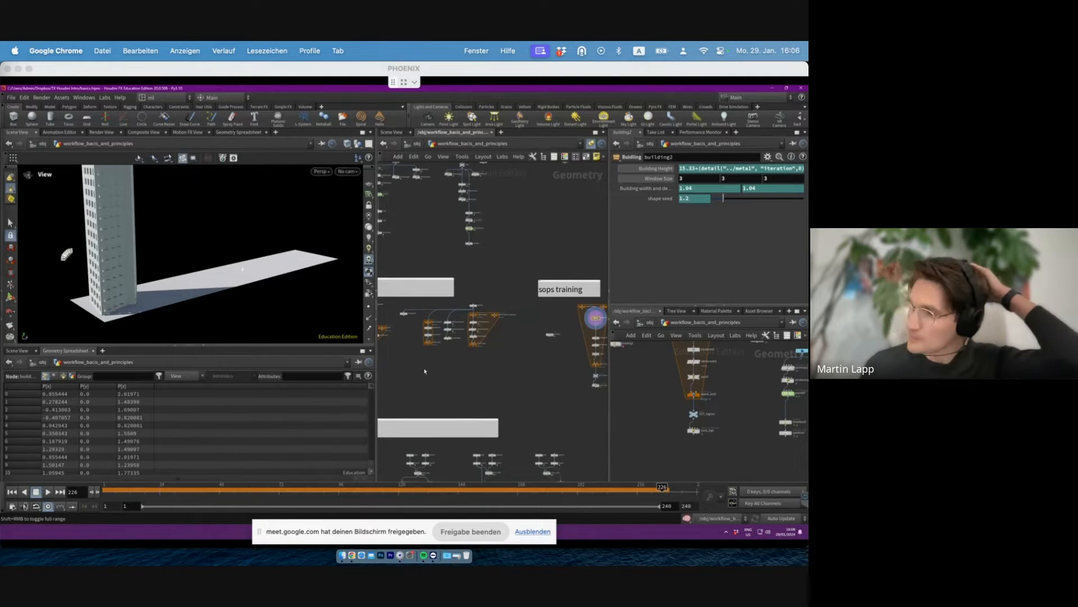
middle_click_drag(589, 342, 487, 318)
scroll(467, 365, "up", 3)
scroll(494, 359, "up", 5)
scroll(514, 448, "up", 2)
middle_click_drag(514, 445, 517, 420)
left_click_drag(518, 419, 441, 443)
middle_click_drag(484, 462, 482, 423)
left_click_drag(482, 423, 443, 445)
left_click(448, 442)
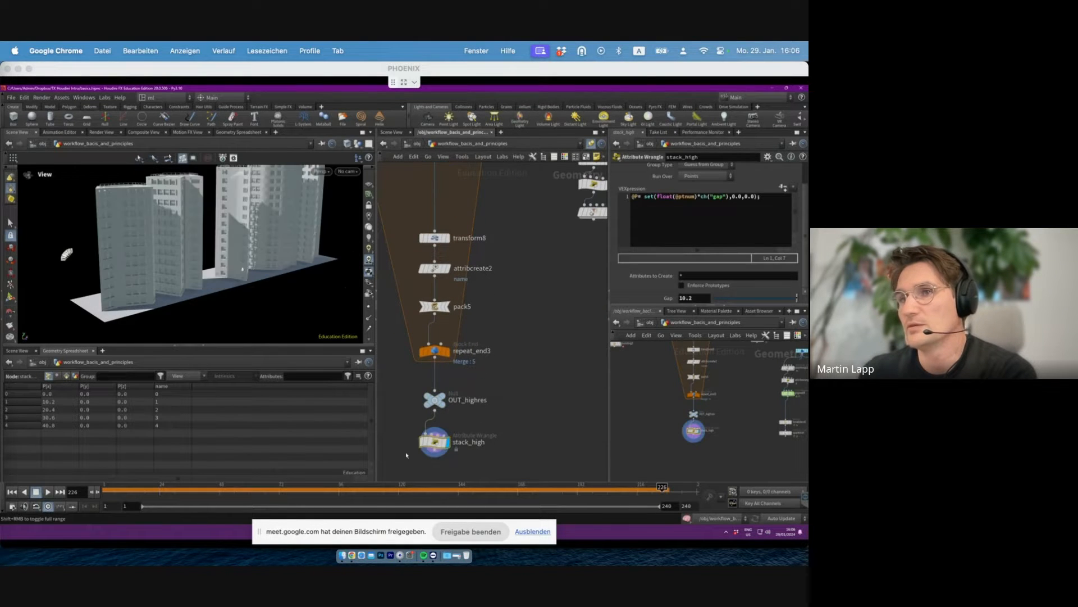
left_click_drag(309, 276, 299, 299)
- Examine building2's height, width and depth, and shape seed expressions that read the iteration attribute from meta1
middle_click_drag(505, 224, 484, 303)
left_click(414, 231)
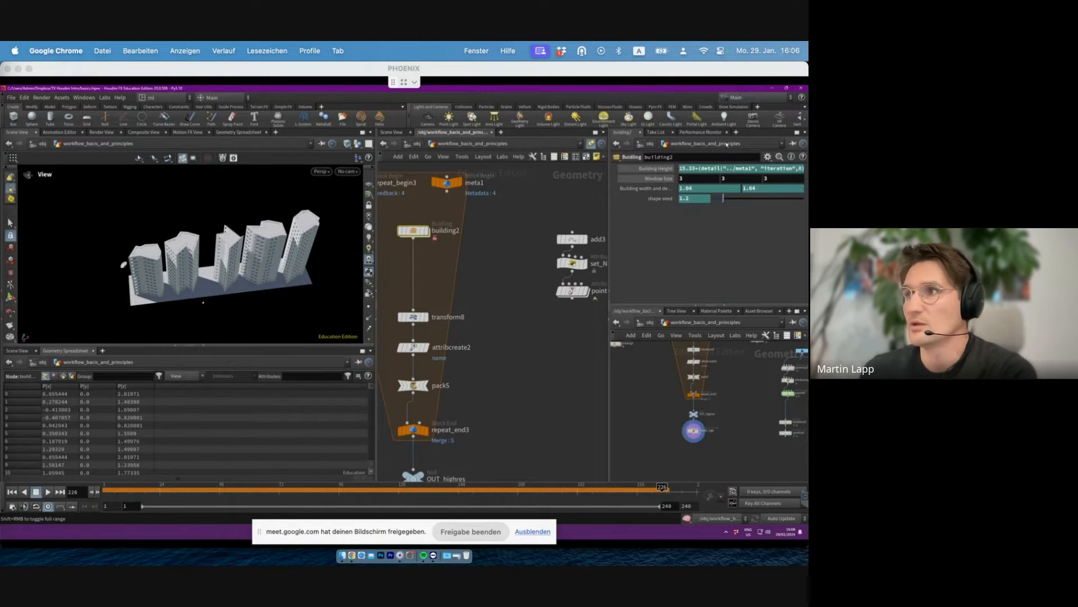
left_click_drag(609, 178, 444, 181)
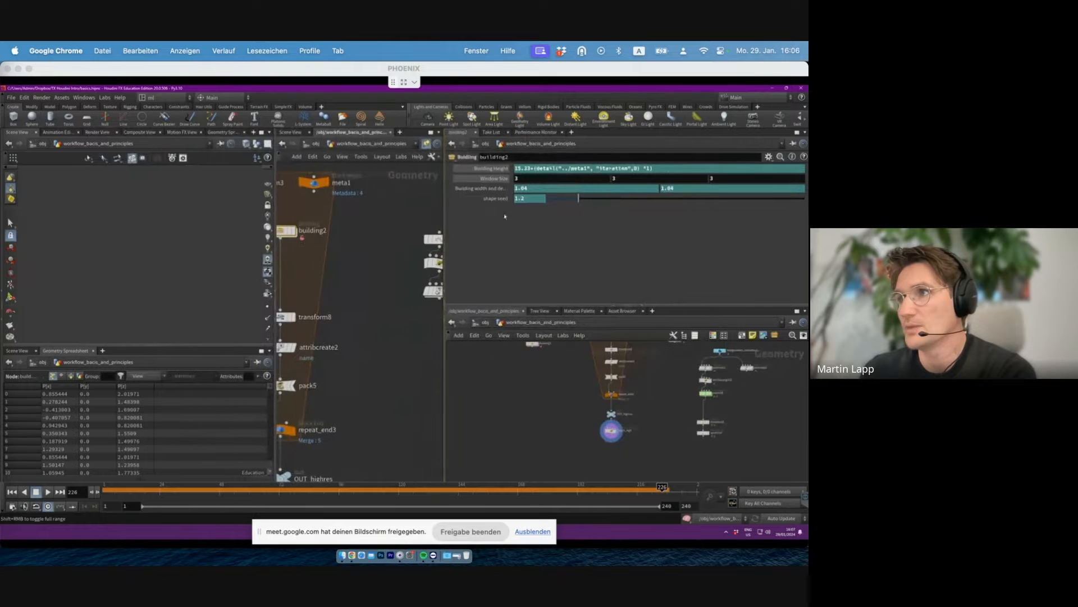
left_click_drag(518, 169, 583, 169)
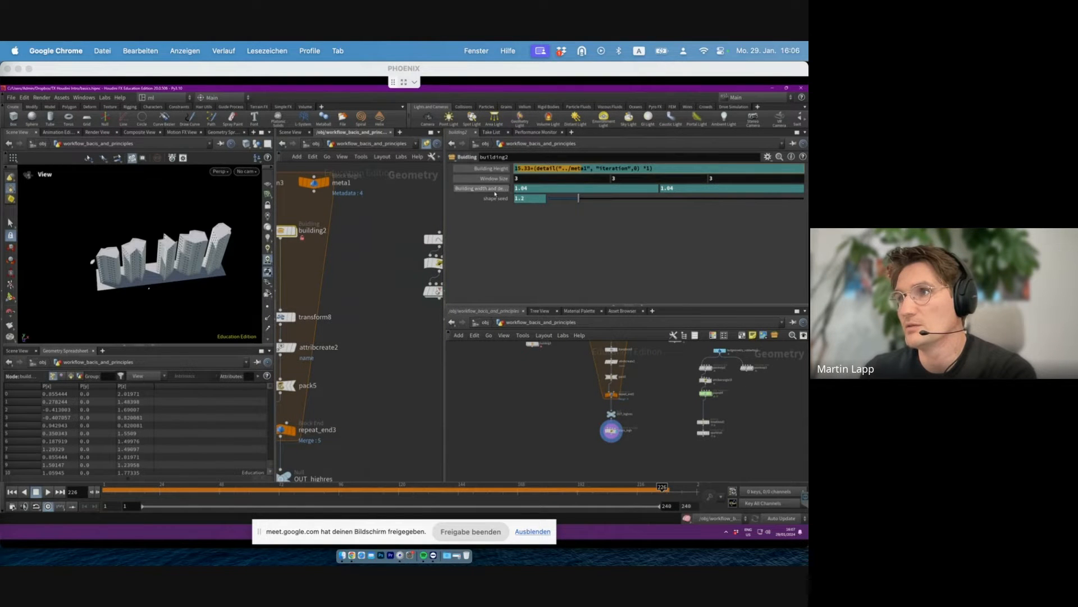
left_click(505, 189)
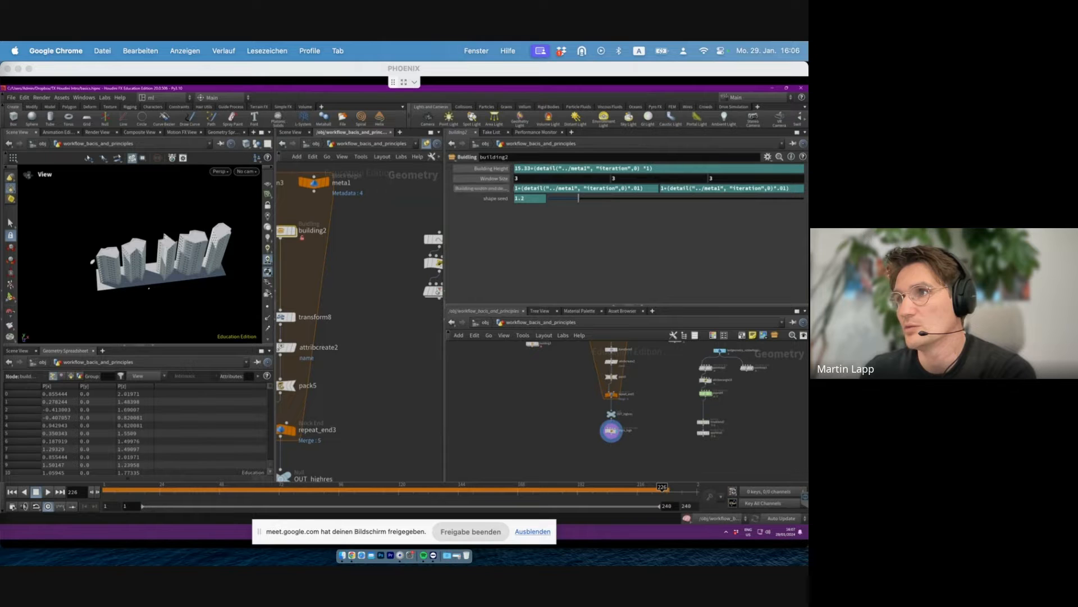
left_click(506, 199)
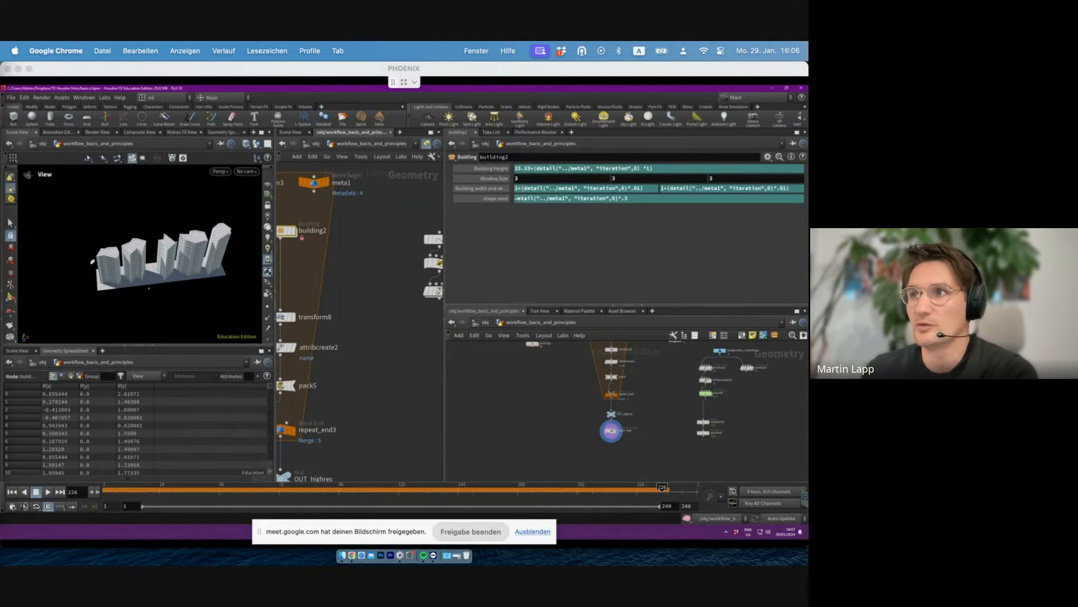
left_click_drag(516, 199, 616, 198)
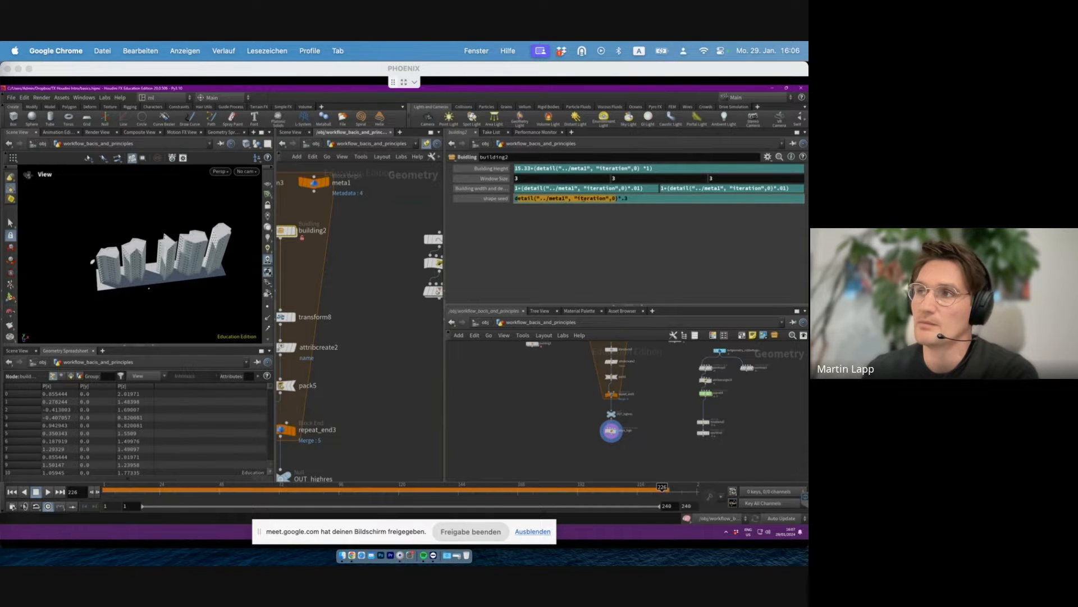
- Inspect the meta1 node's detail attributes in the geometry spreadsheet
middle_click_drag(371, 222, 391, 247)
left_click(336, 208)
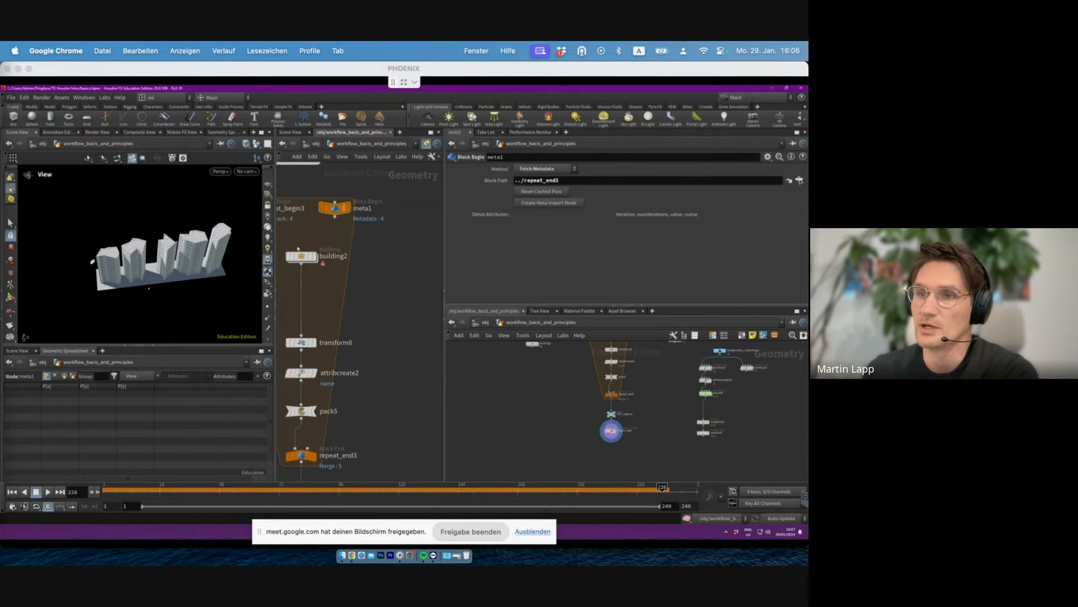
left_click(73, 376)
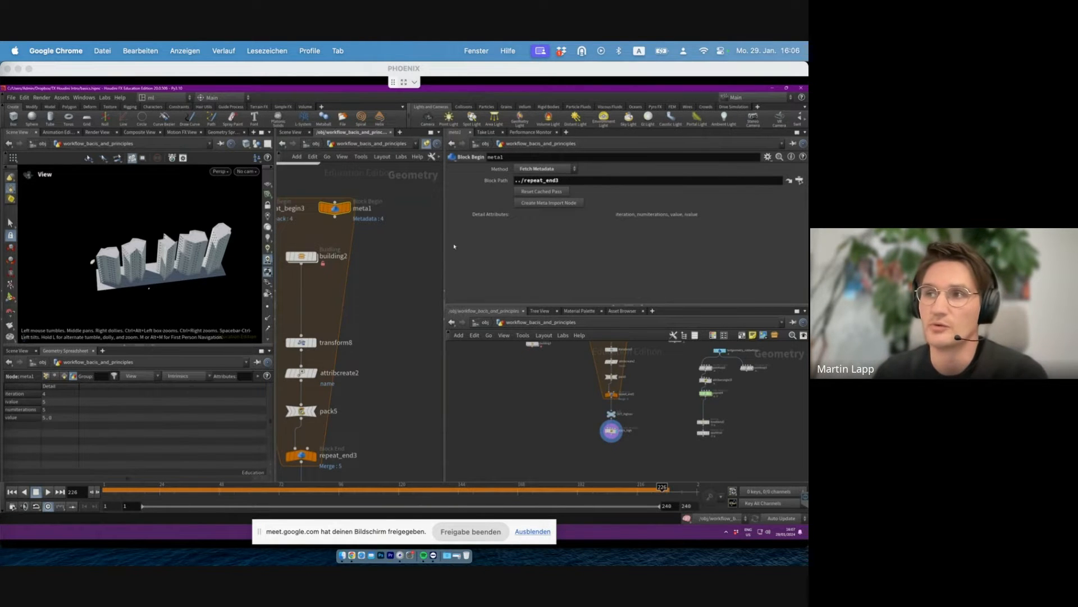
left_click_drag(445, 244, 492, 241)
middle_click_drag(432, 320, 440, 240)
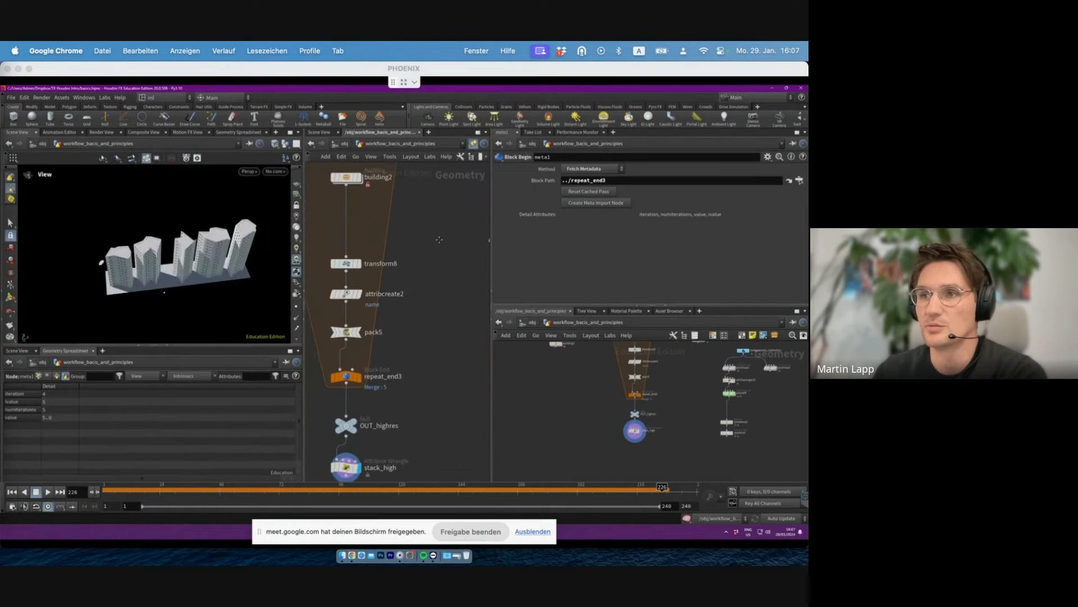
- Set the repeat_end3 loop to 10 iterations
left_click_drag(268, 276, 92, 236)
scroll(214, 230, "up", 3)
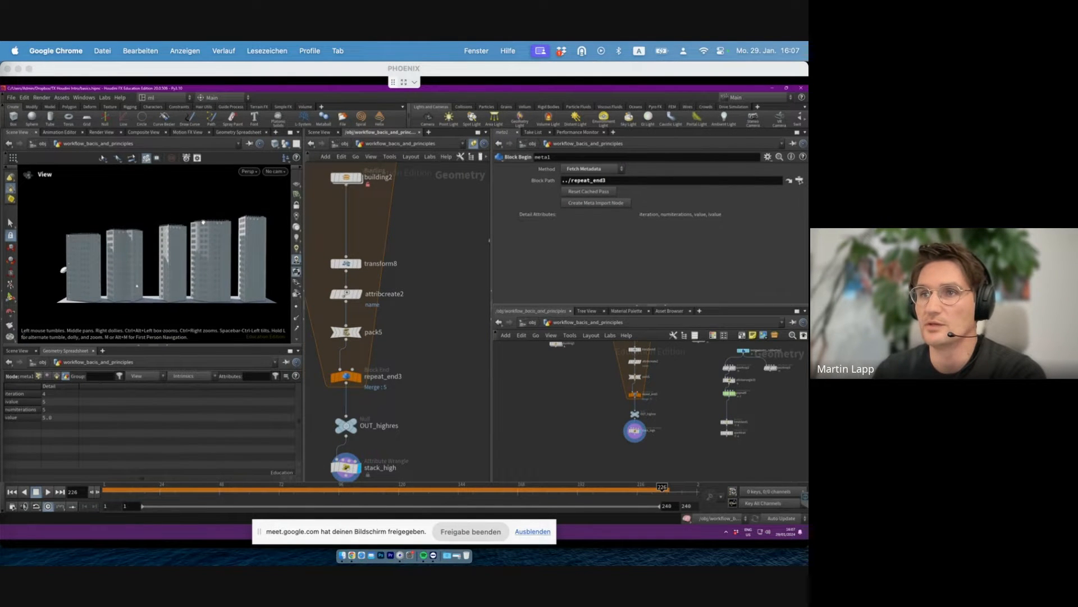
left_click_drag(63, 270, 239, 267)
scroll(247, 276, "down", 4)
left_click(347, 376)
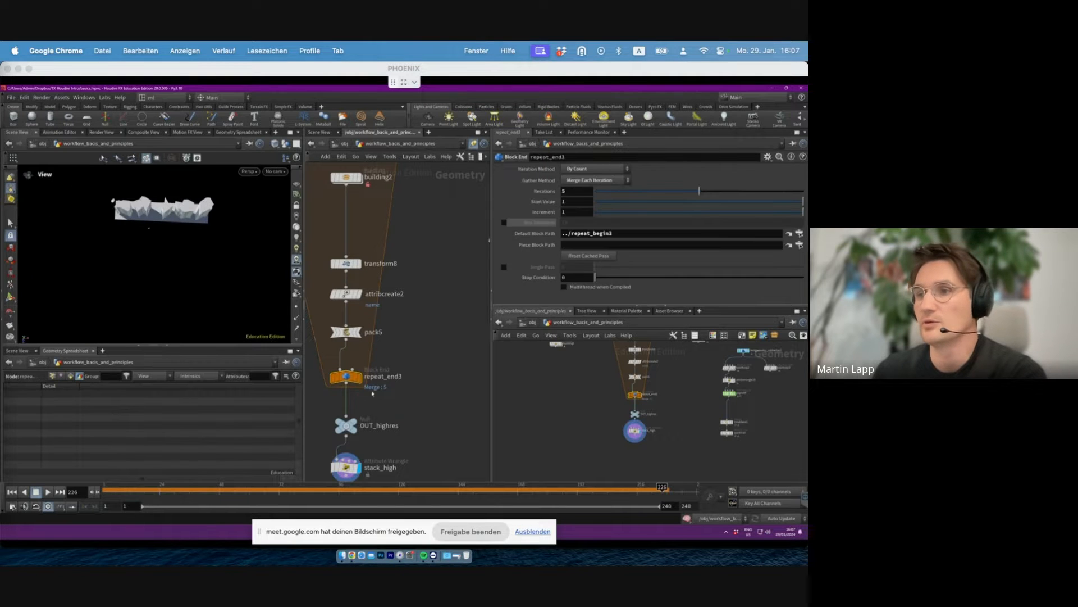
middle_click_drag(411, 365, 424, 381)
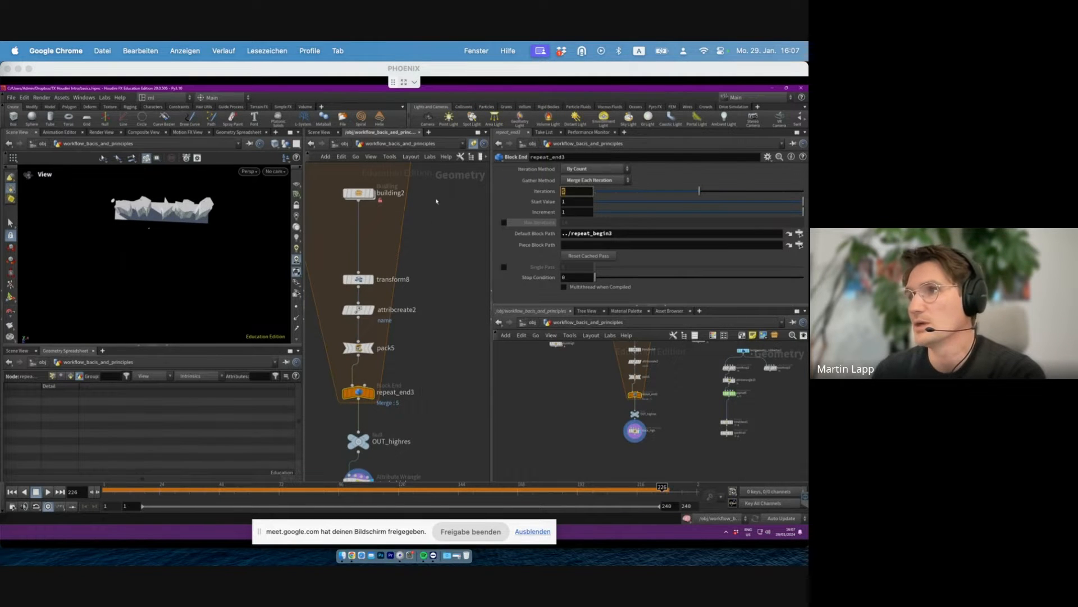
type("10")
key("Return")
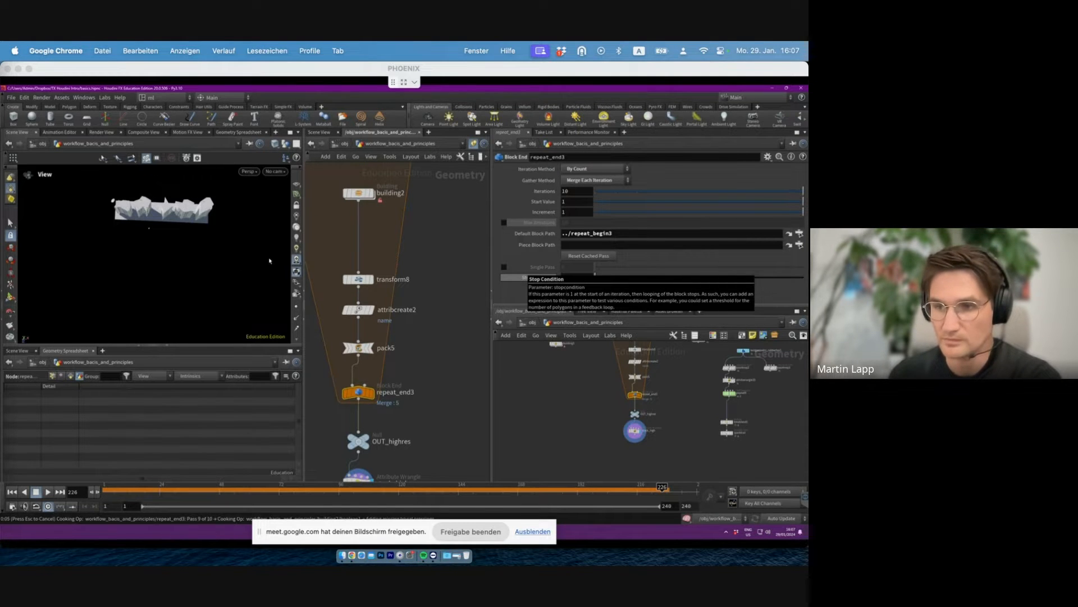
- Display the OUT_highres null and inspect the overlapping building variants in the viewport
left_click_drag(211, 229, 222, 188)
middle_click_drag(223, 188, 98, 267)
left_click_drag(98, 267, 141, 252)
mouse_move(140, 253)
middle_mouse_down()
mouse_move(159, 239)
mouse_move(154, 247)
middle_mouse_up()
scroll(392, 377, "up", 2)
left_click(352, 455)
left_click(363, 450)
left_click_drag(94, 302, 157, 199)
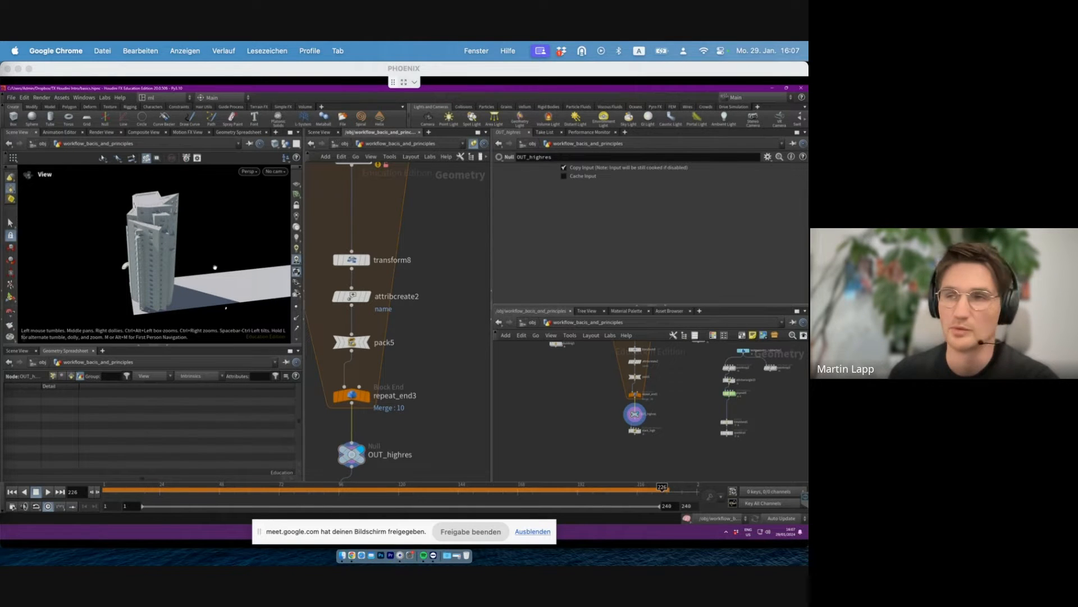
- Display the stack_high wrangle's result to view the building variants spread out in a row
middle_click_drag(420, 477, 436, 372)
left_click(375, 396)
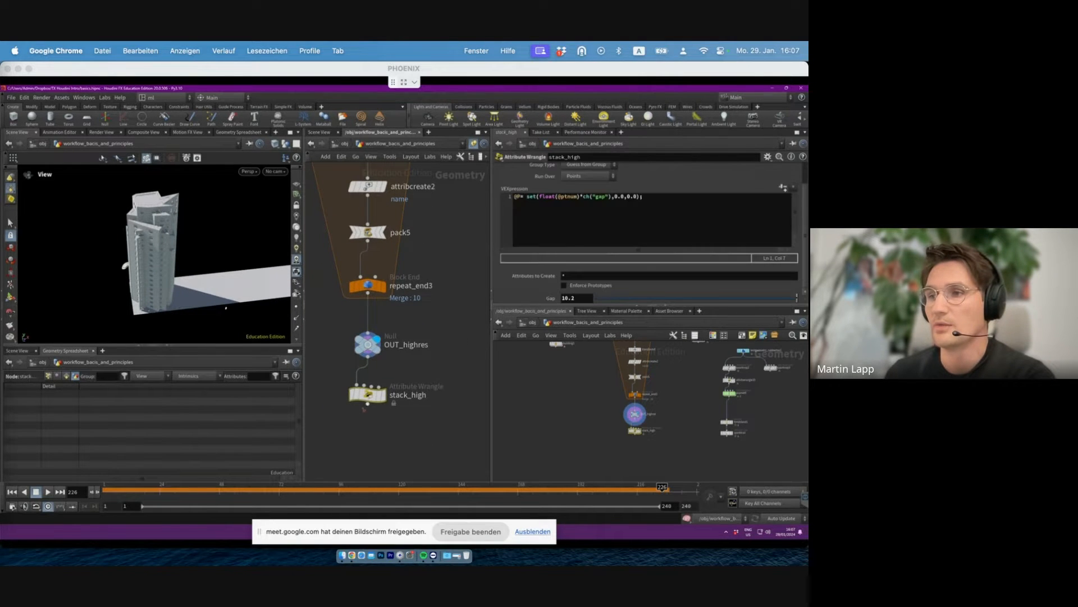
left_click(387, 375)
mouse_move(129, 270)
left_mouse_down()
mouse_move(53, 276)
mouse_move(145, 266)
mouse_move(149, 251)
mouse_move(140, 255)
left_mouse_up()
- Examine the point-position expression in stack_high and set its Gap to 10.8
left_click(536, 197)
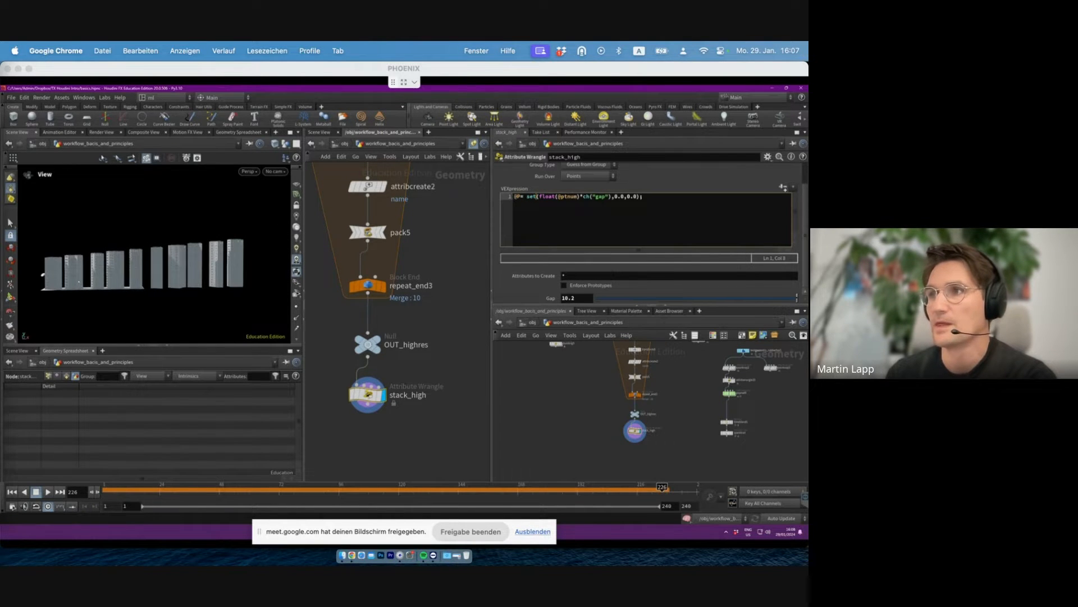
triple_click(531, 198)
left_click(532, 198)
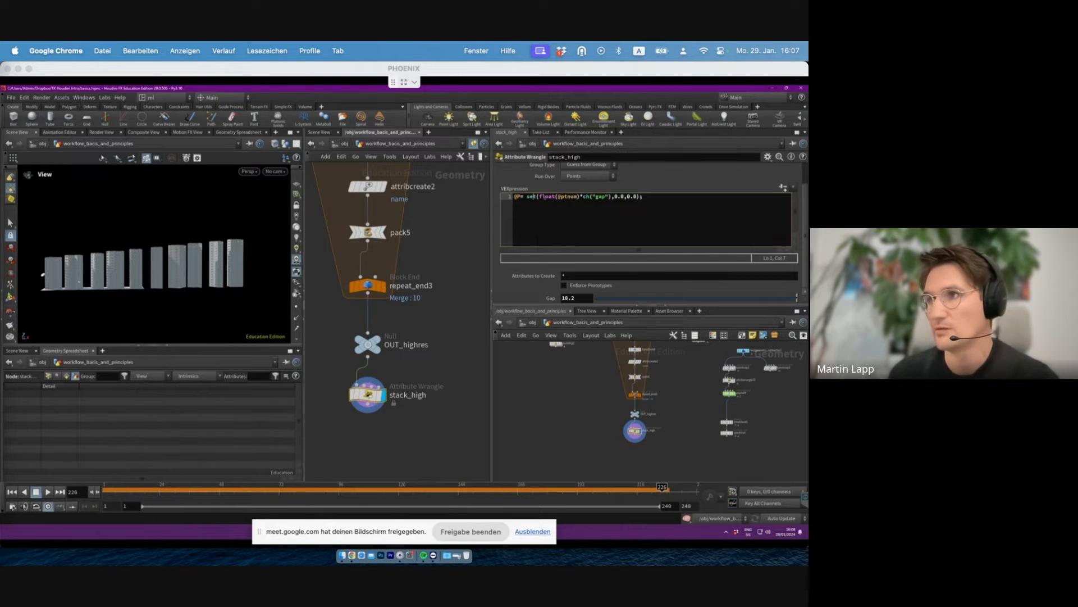
left_click_drag(539, 197, 583, 198)
left_click(583, 197)
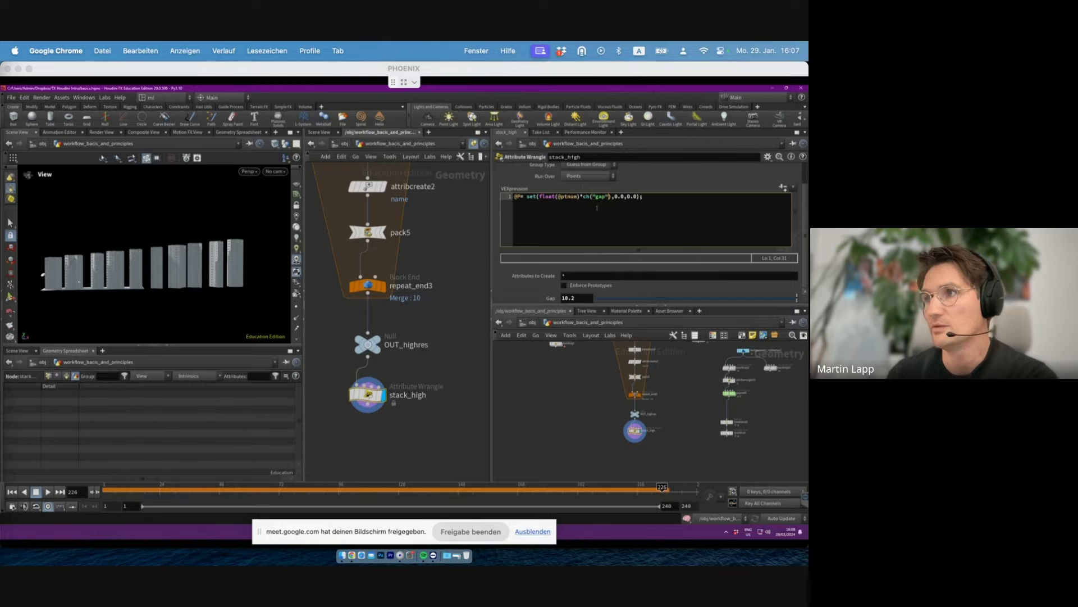
middle_click_drag(578, 297, 595, 298)
middle_click_drag(518, 300, 652, 288)
- Try a Y offset of 10.0 in the stack_high position expression
left_click_drag(614, 197, 620, 197)
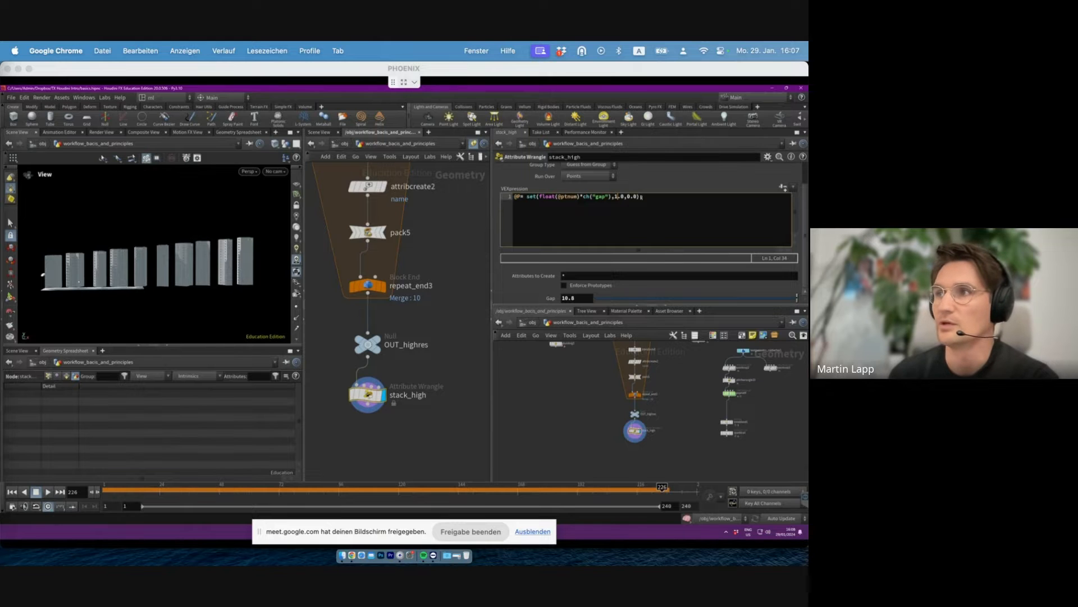
type("0")
key("ctrl+Return")
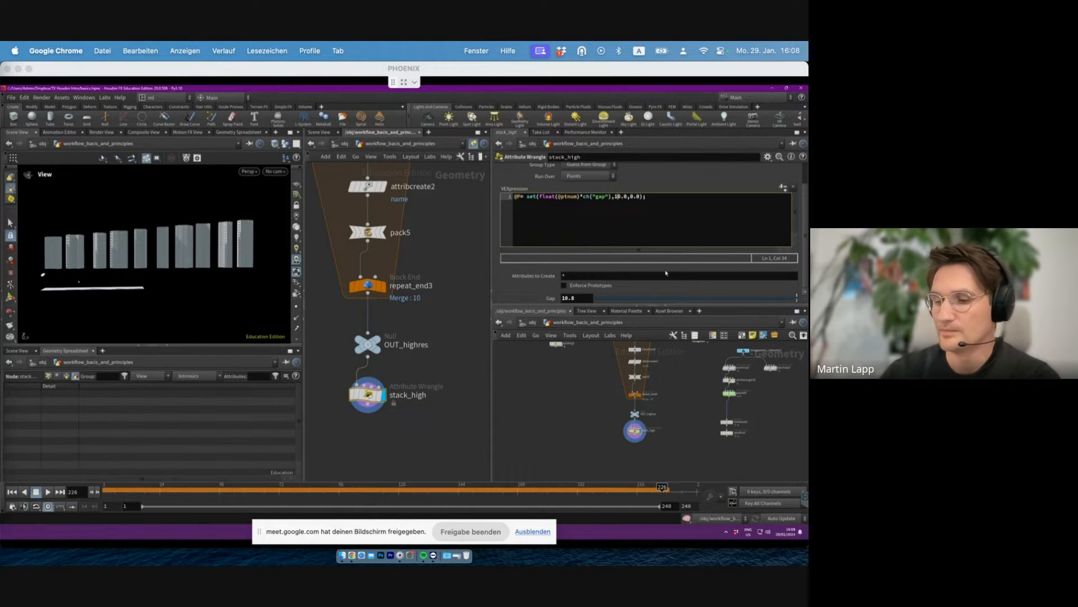
- Switch to the other open scene with the scattered buildings and enter the procedural_buildings object's network
scroll(441, 368, "down", 5)
middle_click_drag(402, 392, 405, 399)
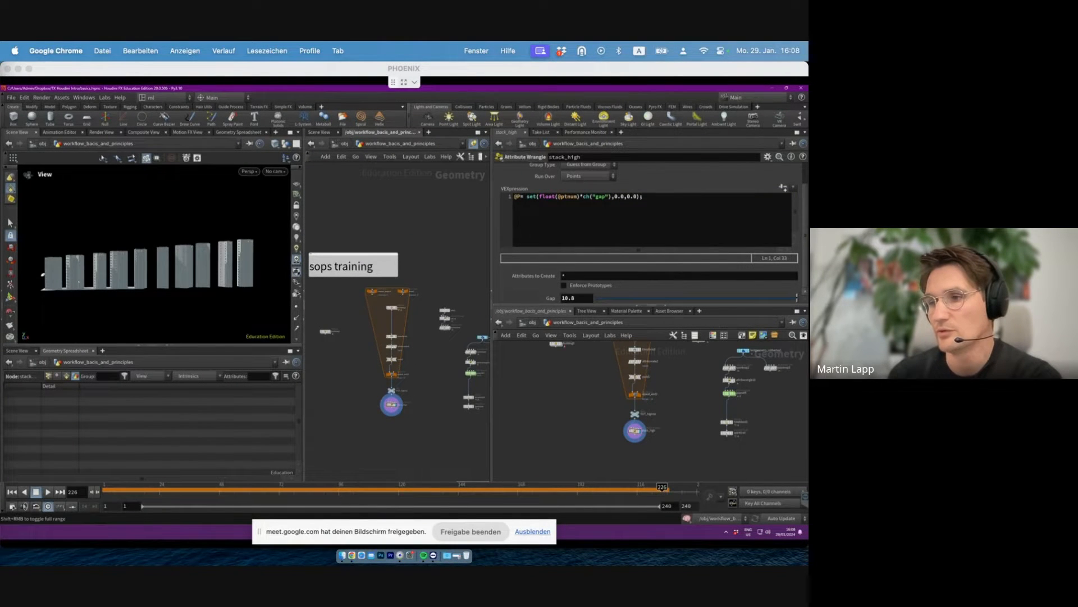
mouse_move(460, 532)
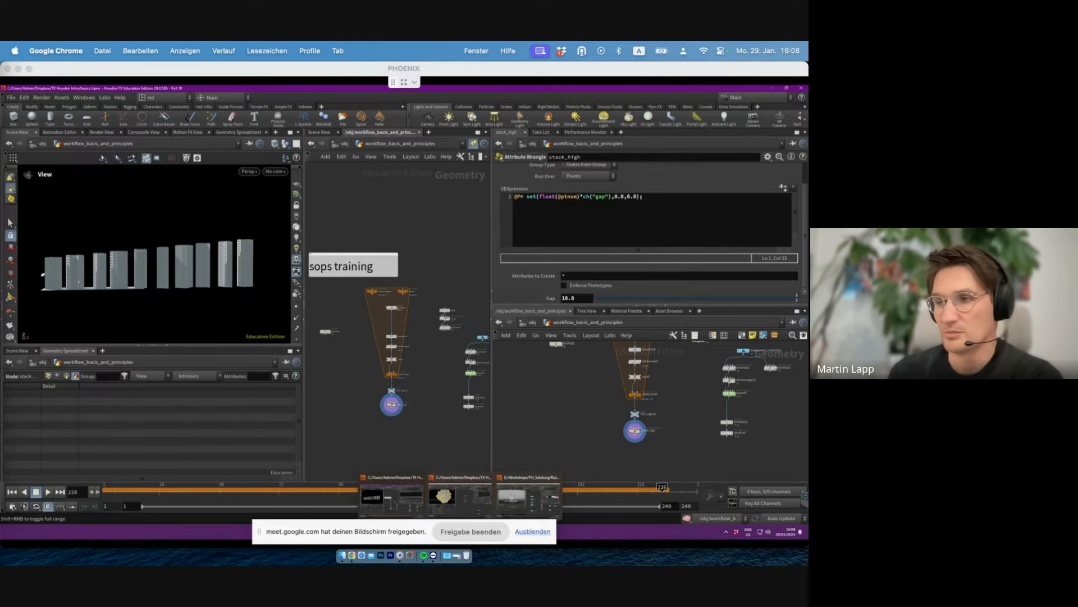
left_click(460, 496)
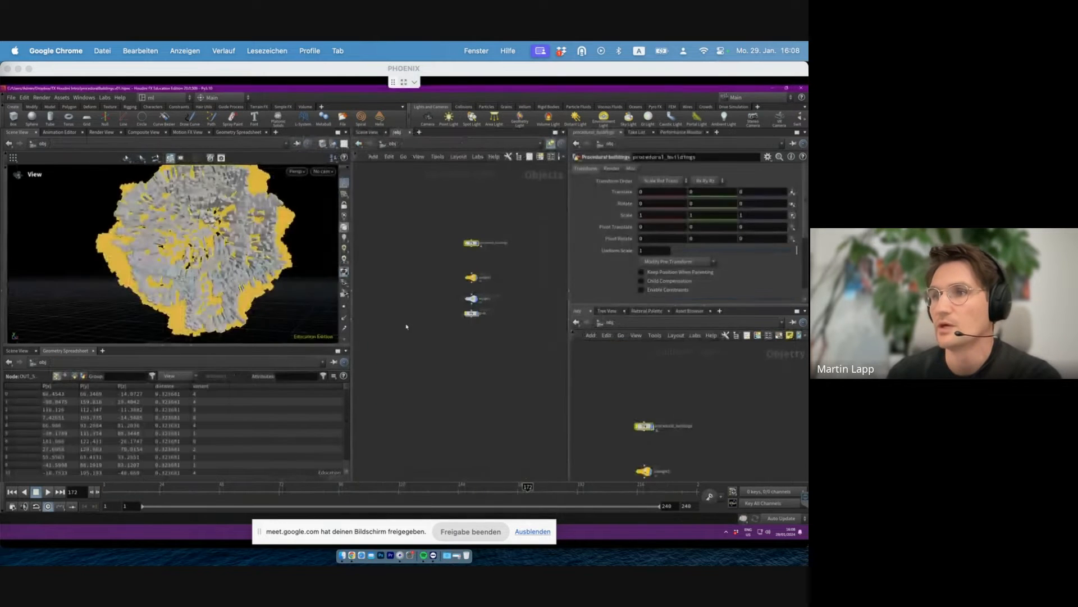
double_click(454, 307)
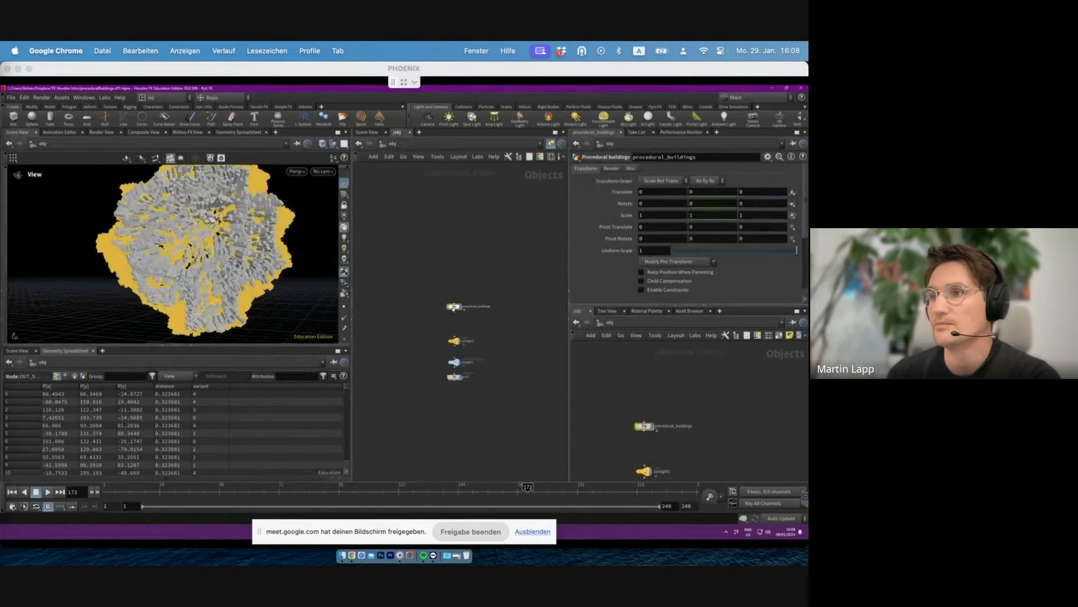
- Display the OUT_HIGHPOLY null, frame its geometry, and inspect the high-poly building
scroll(420, 335, "up", 8)
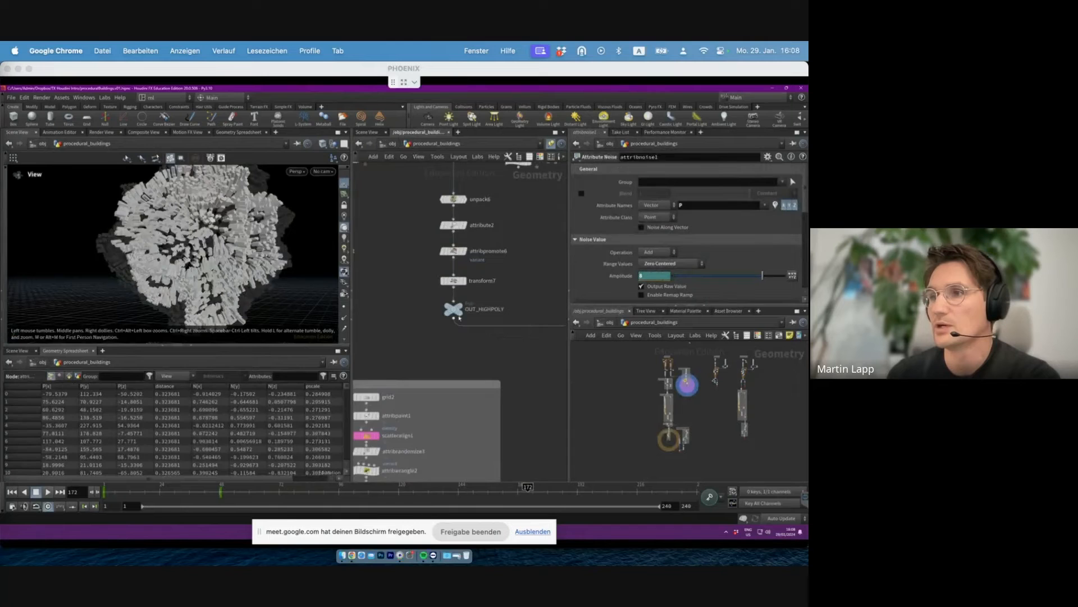
left_click(460, 309)
key("space+g")
left_click_drag(191, 183, 225, 211)
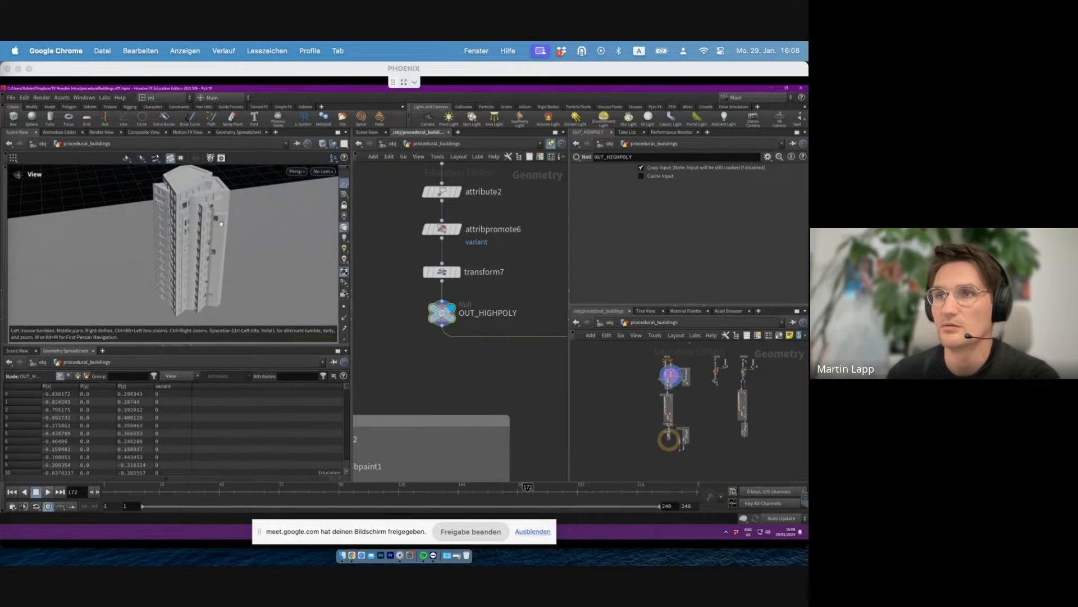
right_click_drag(219, 231, 176, 237)
- Display the attribnoise1 node in the scatter network and inspect its points in the viewport
scroll(551, 306, "down", 8)
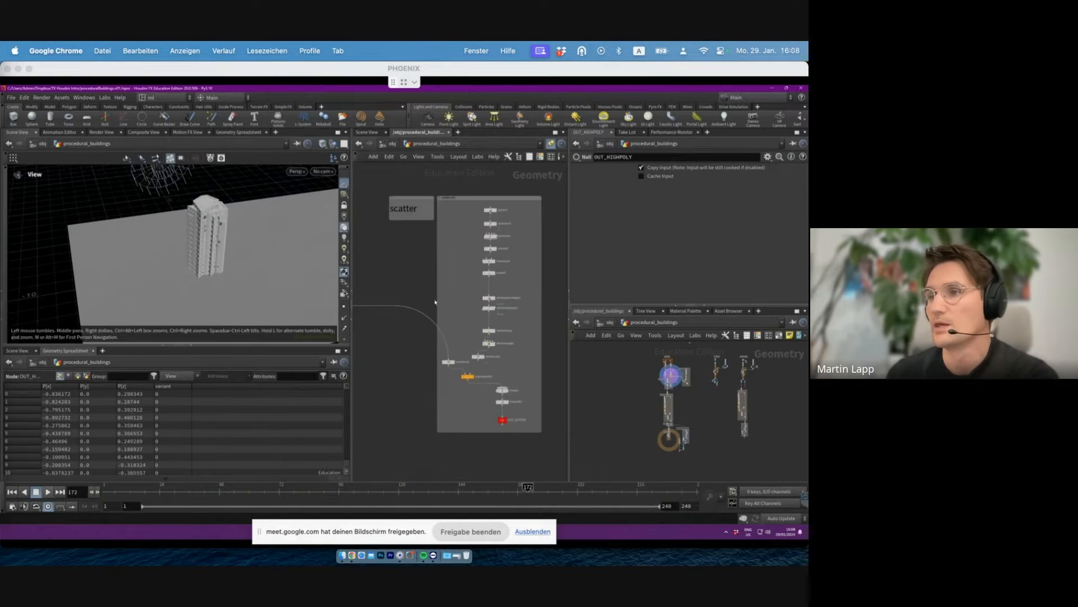
scroll(422, 362, "up", 4)
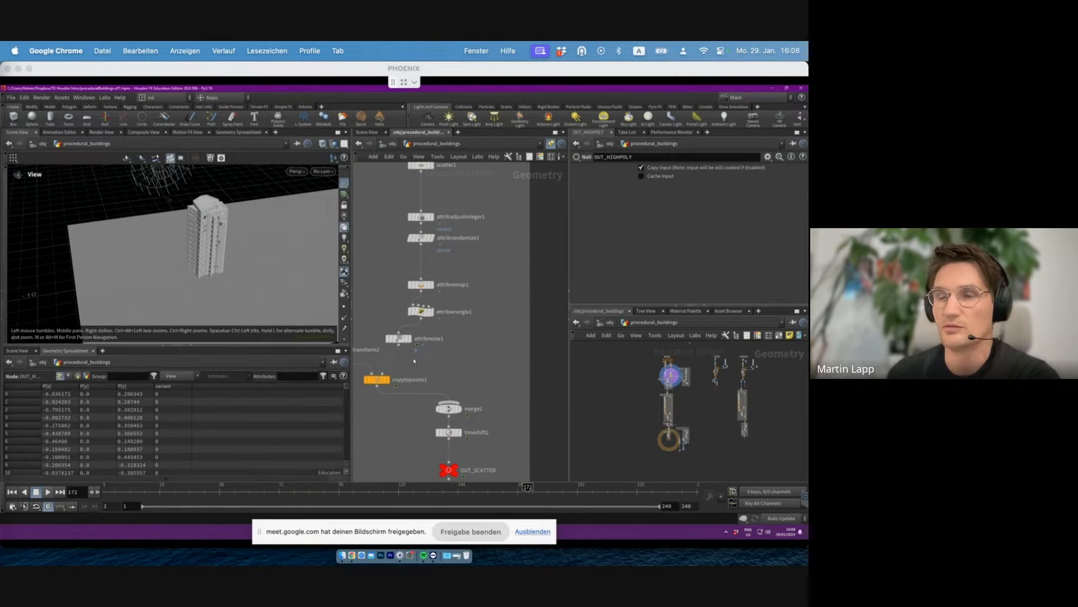
left_click(406, 344)
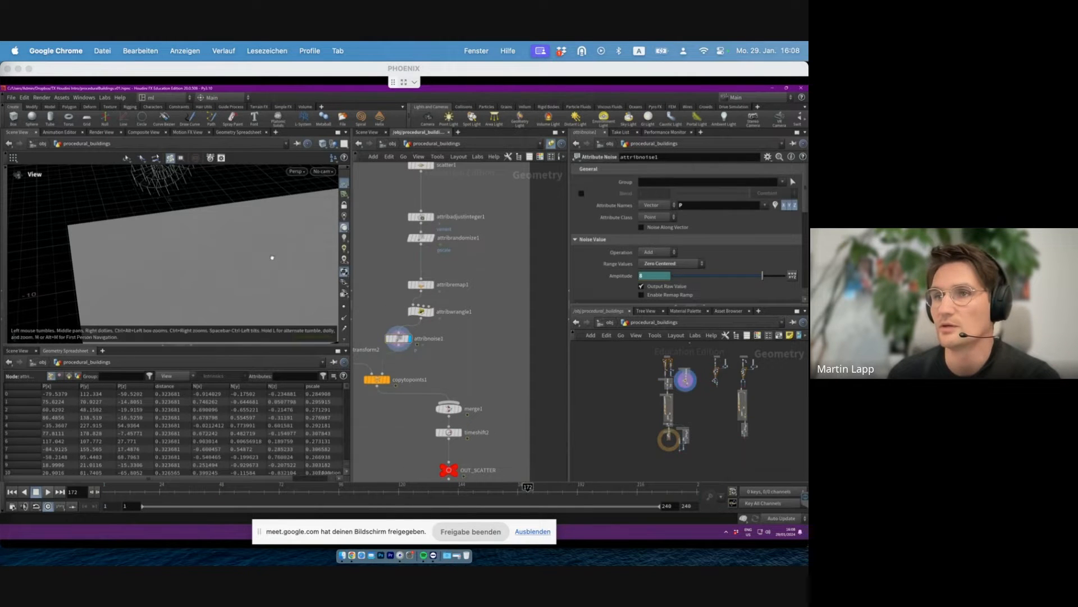
left_click_drag(214, 248, 194, 265)
right_click_drag(194, 265, 215, 256)
scroll(484, 225, "up", 5)
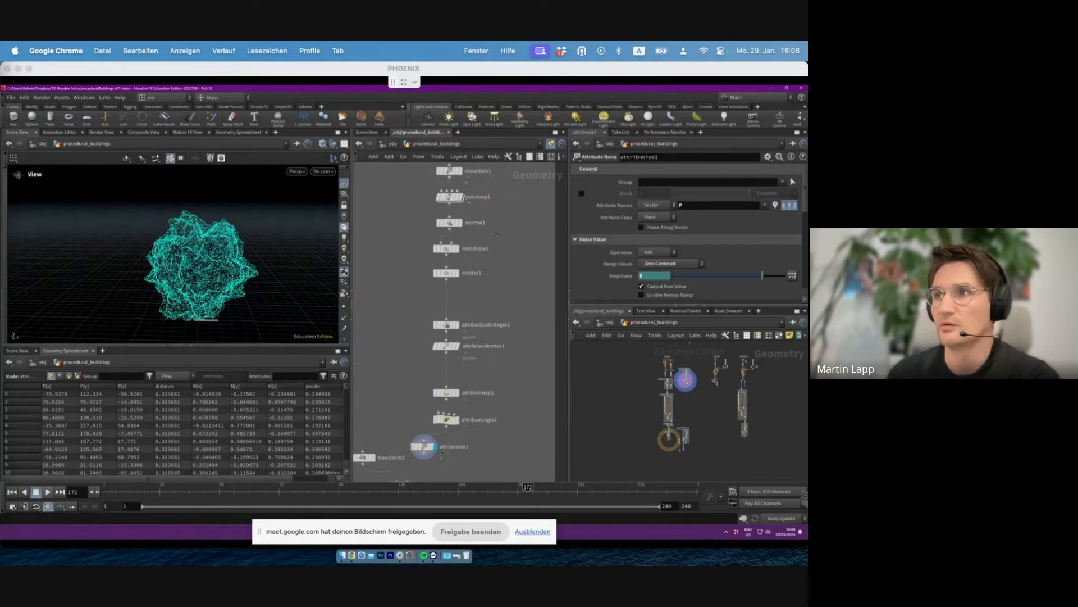
- Step through the scatter network by displaying sphere1 and mountain1, then review the scatter1 and attribrandomize1 parameters
left_click(441, 210)
left_click(432, 237)
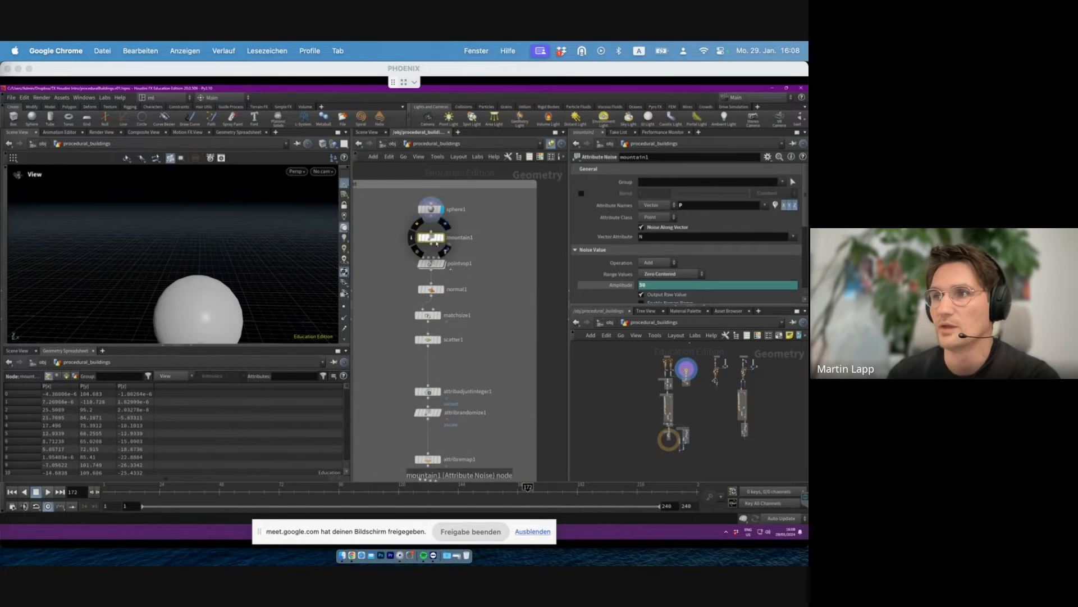
middle_click_drag(500, 249, 478, 193)
left_click(406, 284)
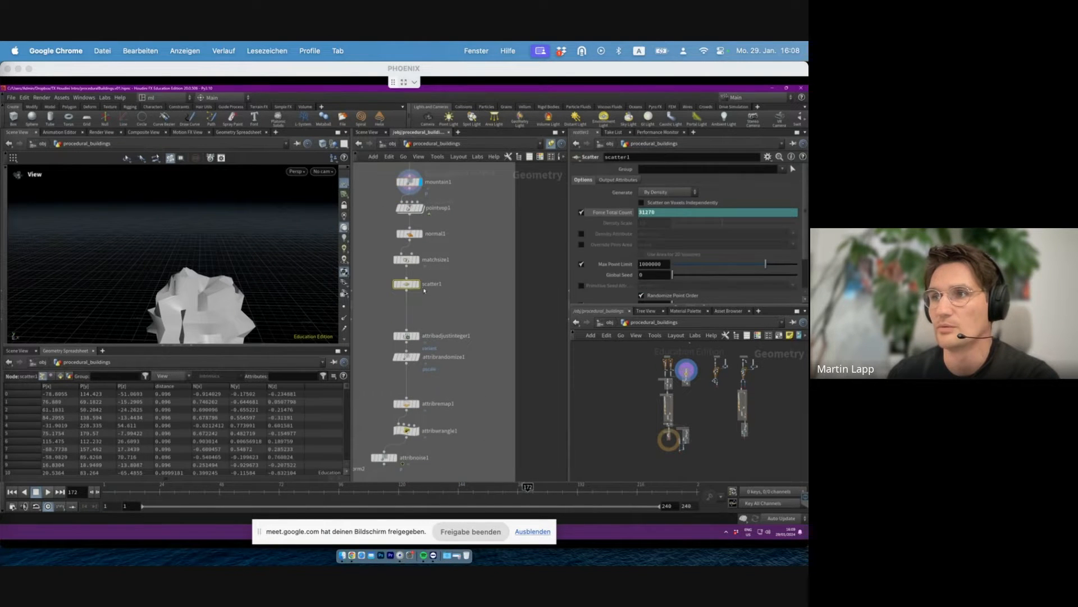
middle_click_drag(418, 376, 434, 269)
left_click(428, 250)
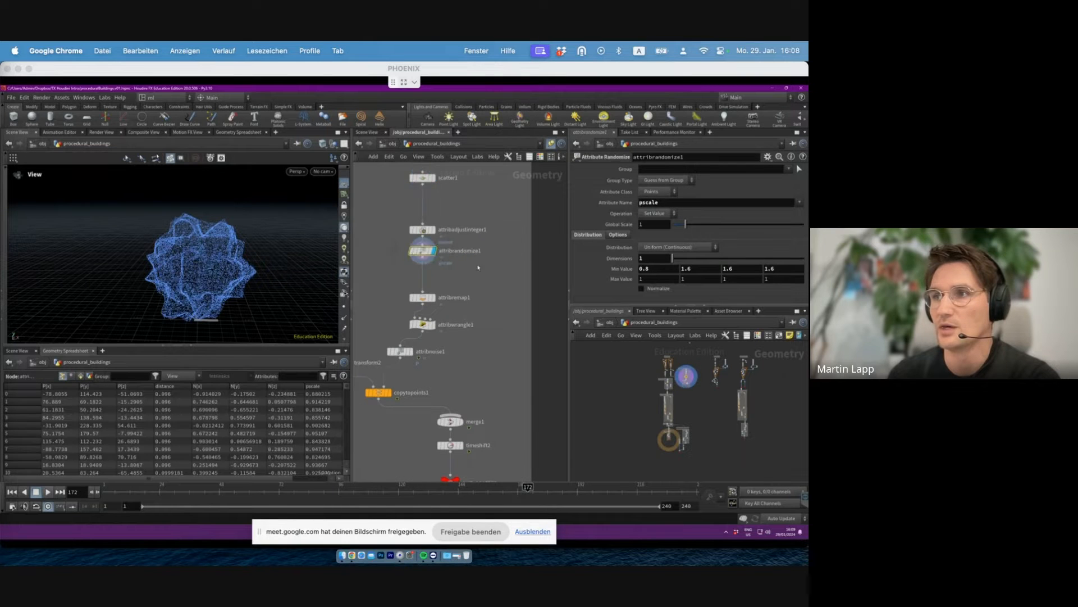
- Display the copytopoints1 node and examine the buildings copied onto the scattered points from close up and all around
middle_click_drag(439, 298, 502, 231)
left_click(441, 325)
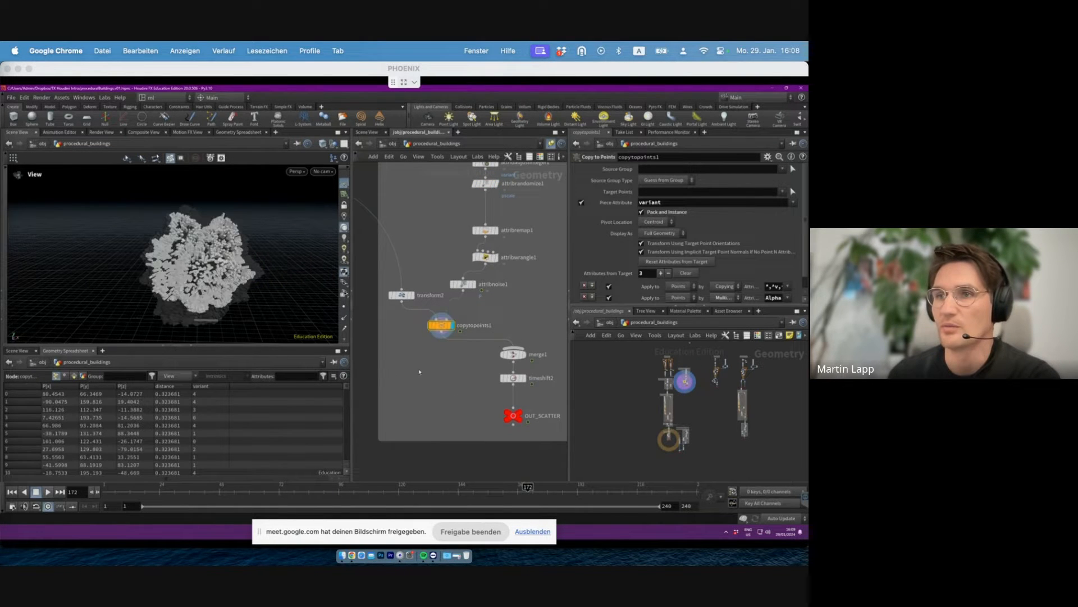
left_click_drag(194, 245, 196, 211)
right_click_drag(197, 211, 247, 210)
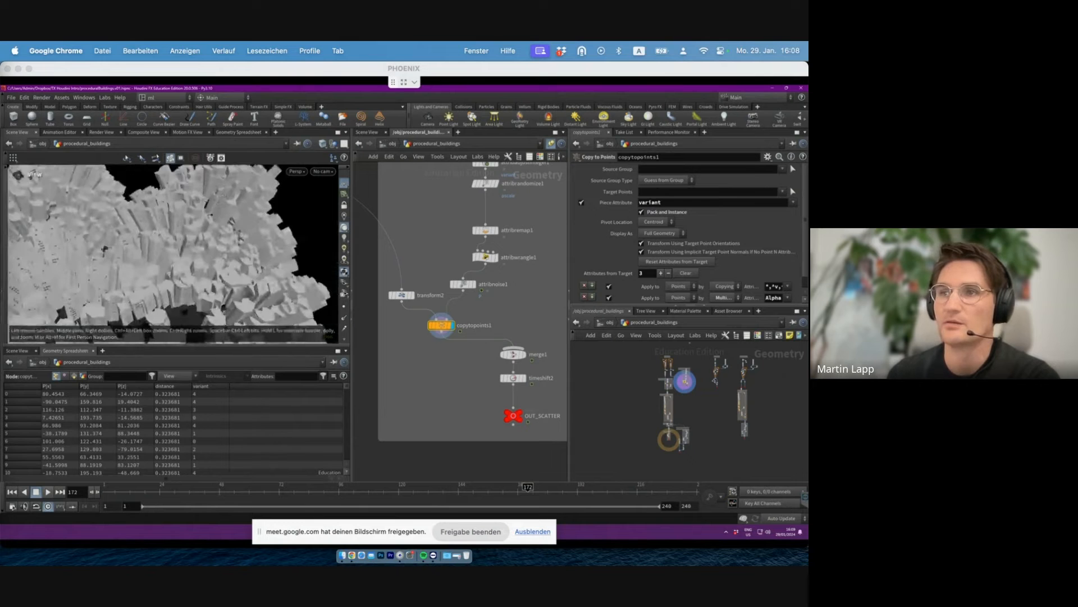
middle_click_drag(247, 211, 253, 242)
right_click_drag(253, 241, 341, 214)
left_click_drag(269, 219, 242, 264)
right_click_drag(241, 264, 189, 258)
left_click_drag(190, 257, 188, 295)
right_click_drag(188, 295, 132, 298)
middle_click_drag(133, 298, 142, 248)
left_click_drag(271, 220, 301, 191)
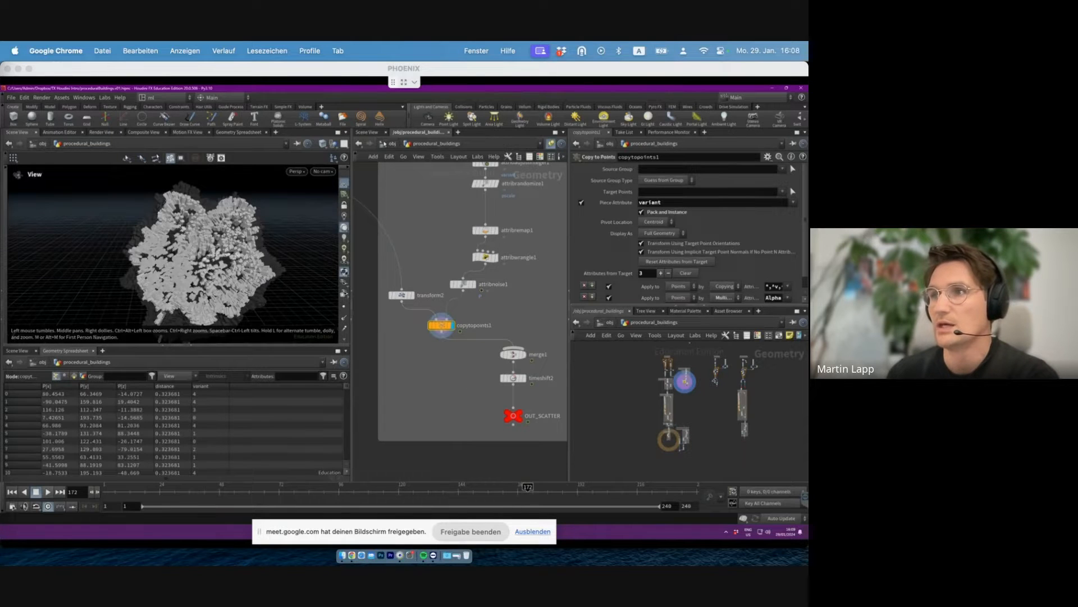
- Display the OUT_SCATTER null and switch the network from procedural_buildings to the Solaris stage
left_click(512, 416)
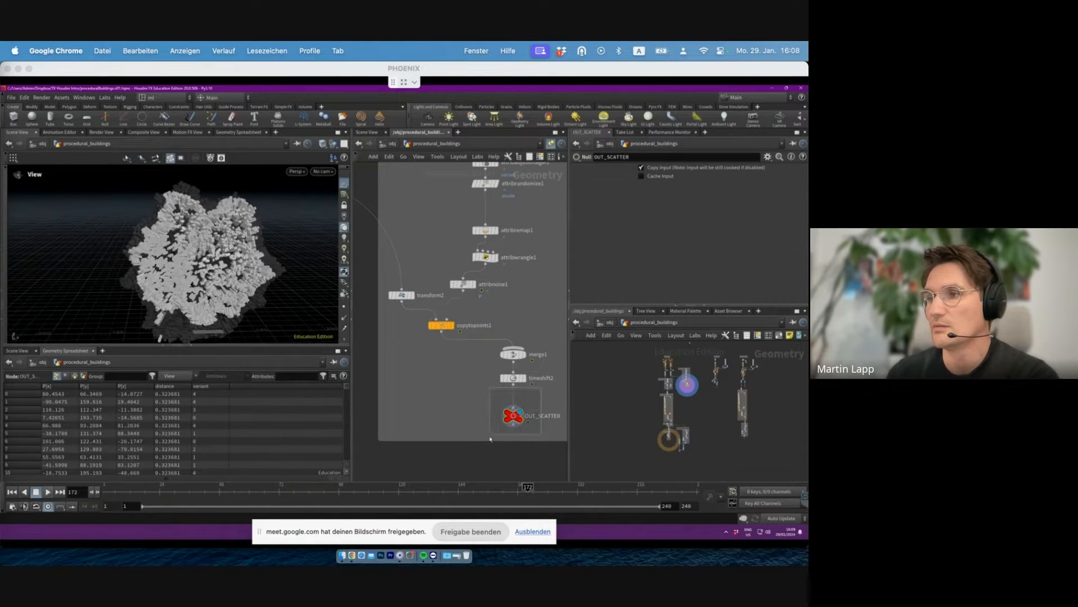
scroll(494, 431, "up", 2)
left_click(402, 145)
left_click(413, 210)
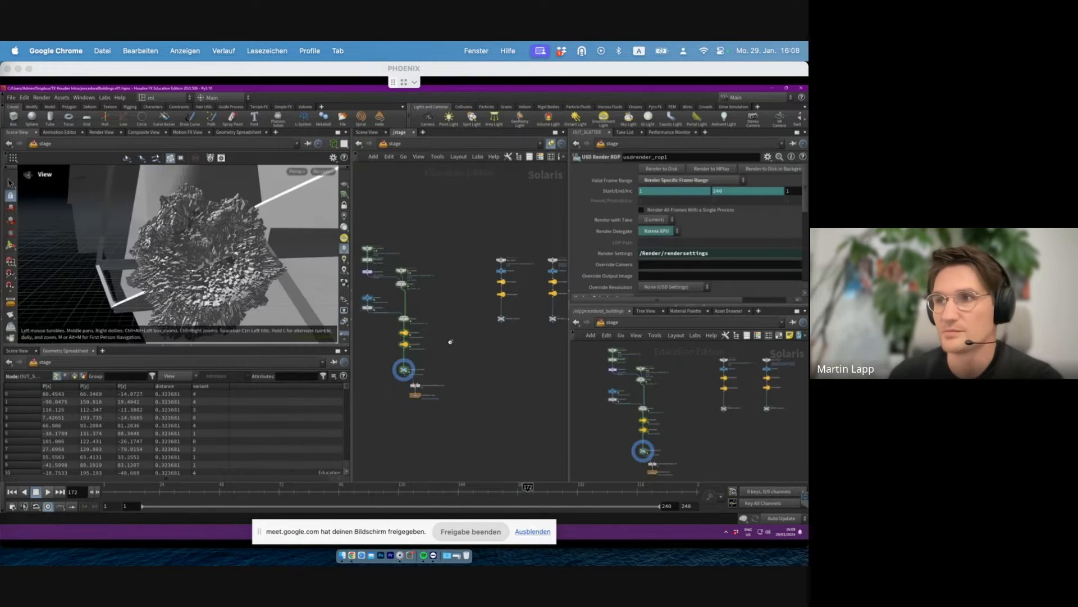
- Look through /cameras/camera4, set the viewport renderer to Karma XPU, and go to the first frame
left_click(324, 171)
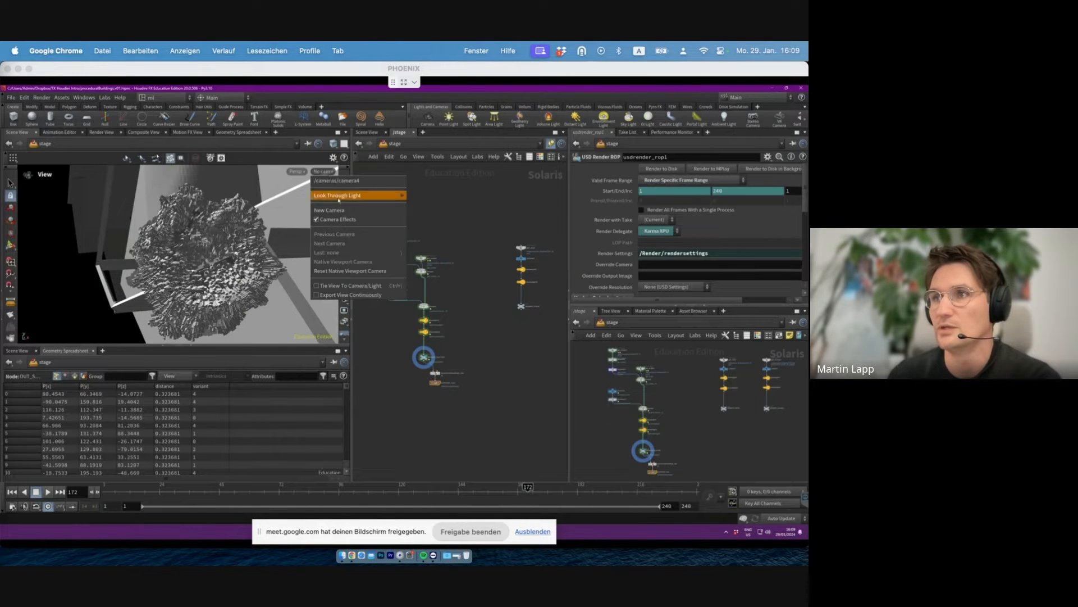
left_click(338, 180)
left_click(314, 173)
left_click(274, 172)
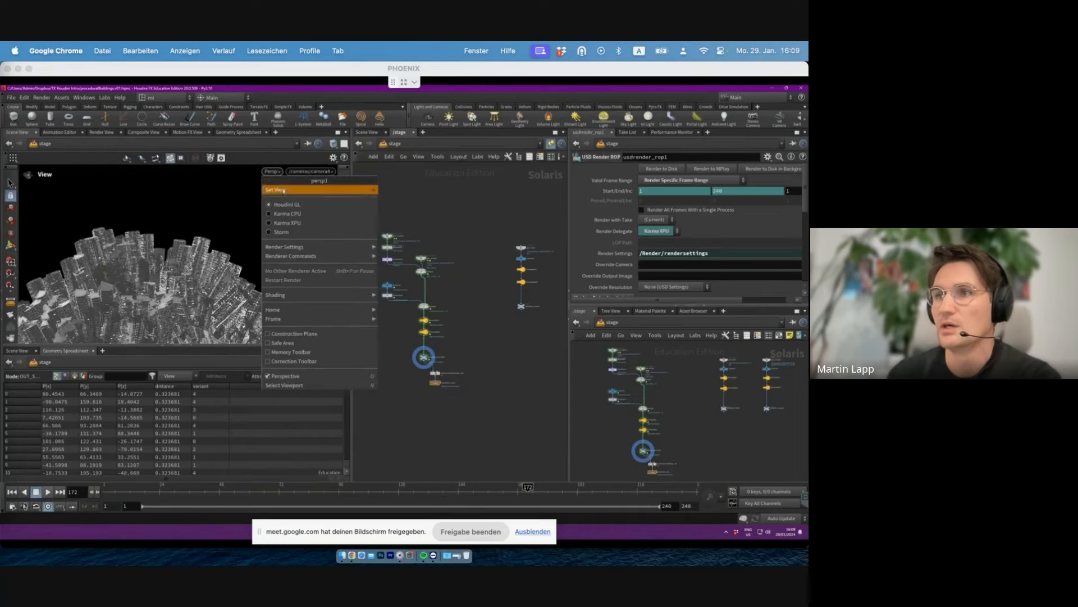
left_click(287, 223)
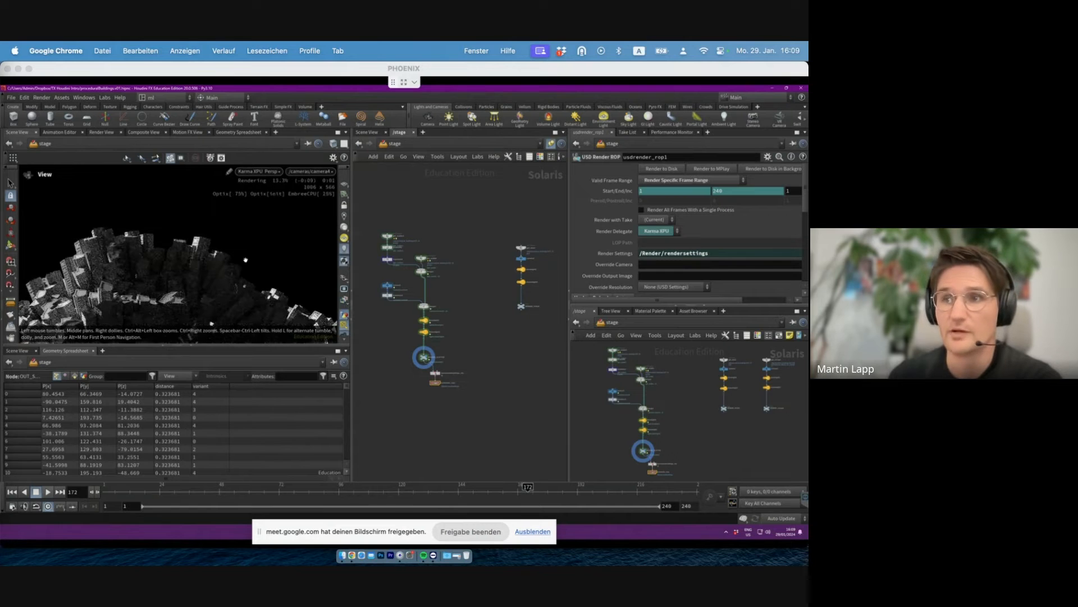
key("ctrl+Up")
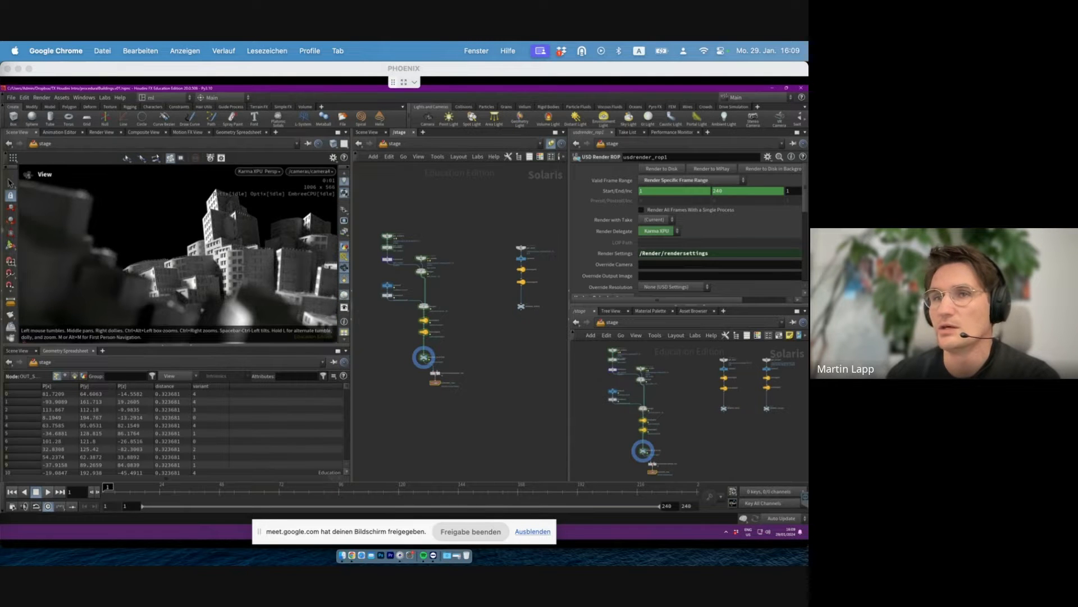
- Inspect the rendered buildings in a free view outside the camera, then return to /cameras/camera4
left_click(10, 199)
left_click(10, 184)
left_click_drag(168, 241, 173, 267, "alt")
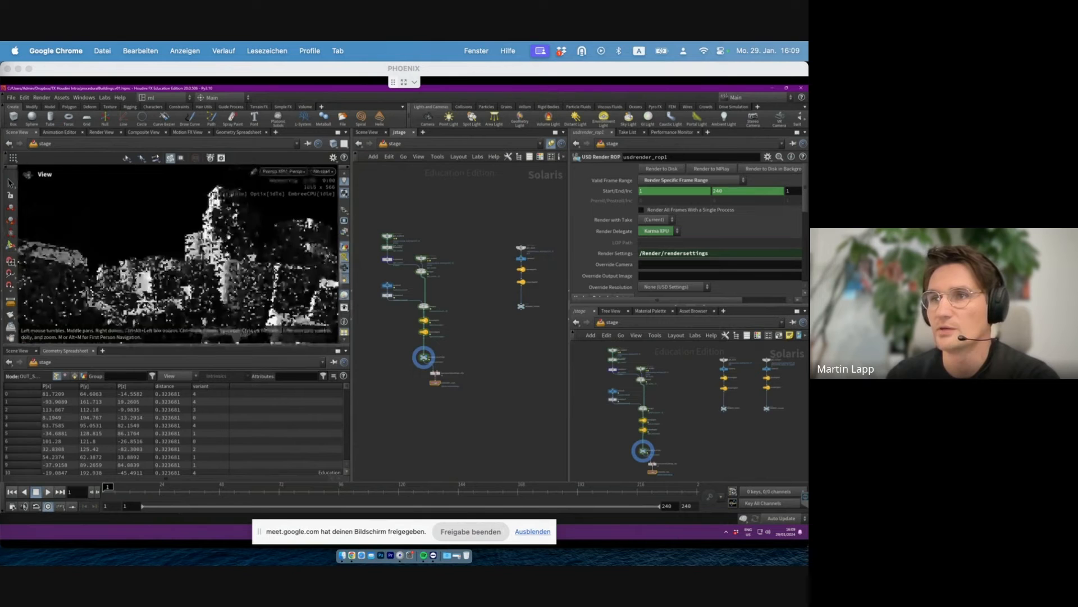
key("s")
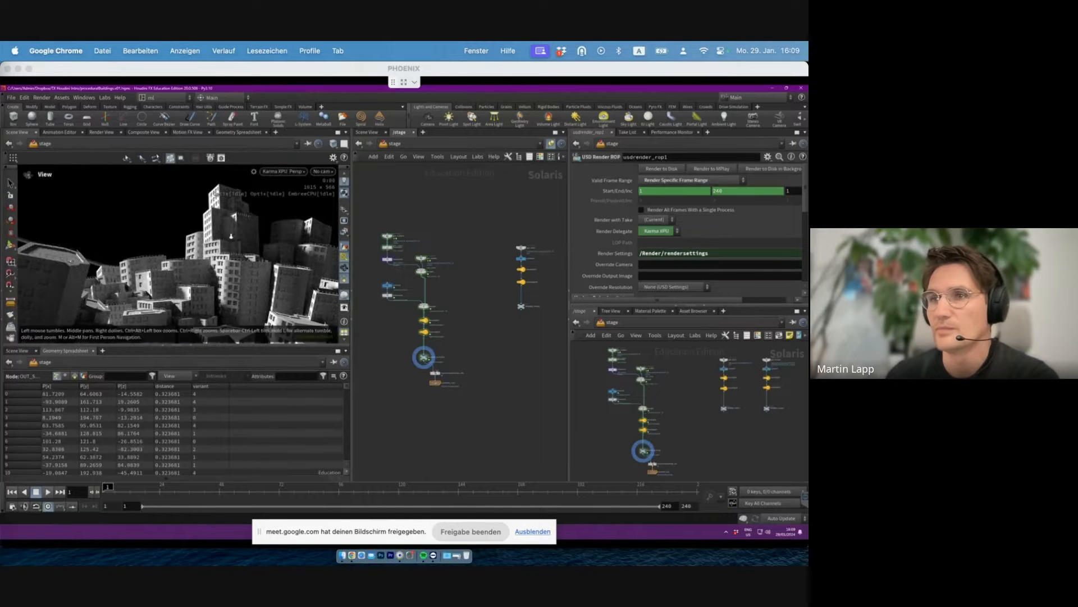
key("space+f")
key("space+g")
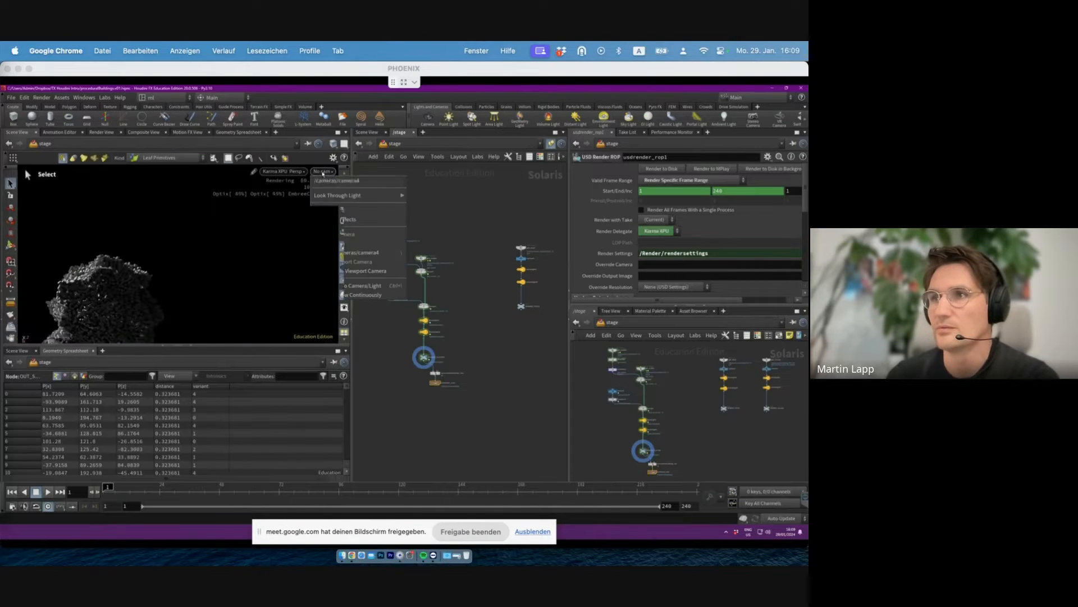
left_click(323, 172)
left_click(334, 181)
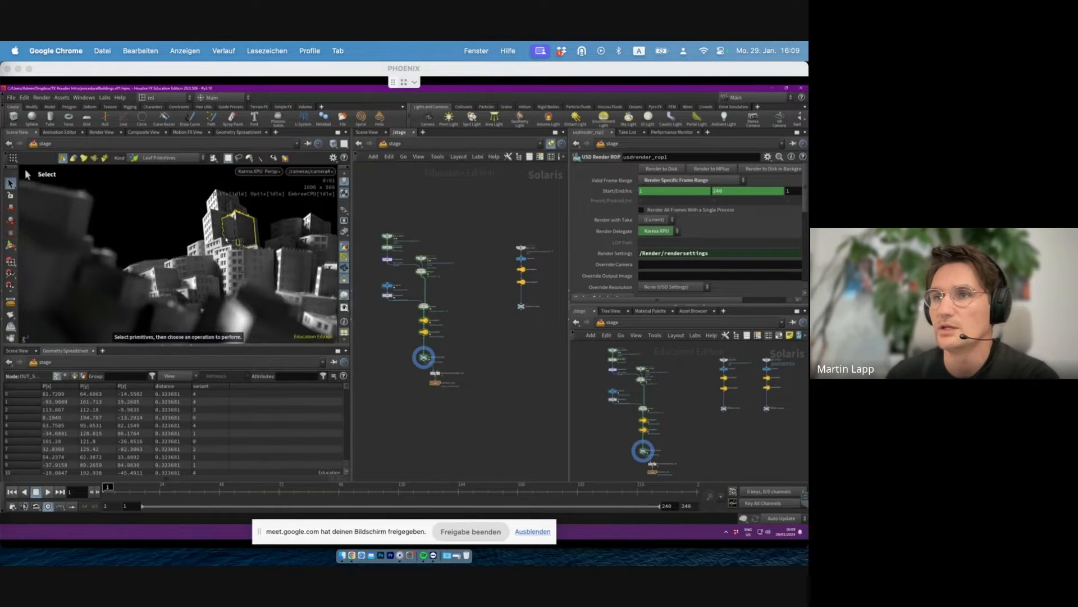
- Examine the Karma-rendered buildings from free viewpoints, from rooftop close-ups out to the whole cluster
key("space")
left_click_drag(241, 239, 203, 230)
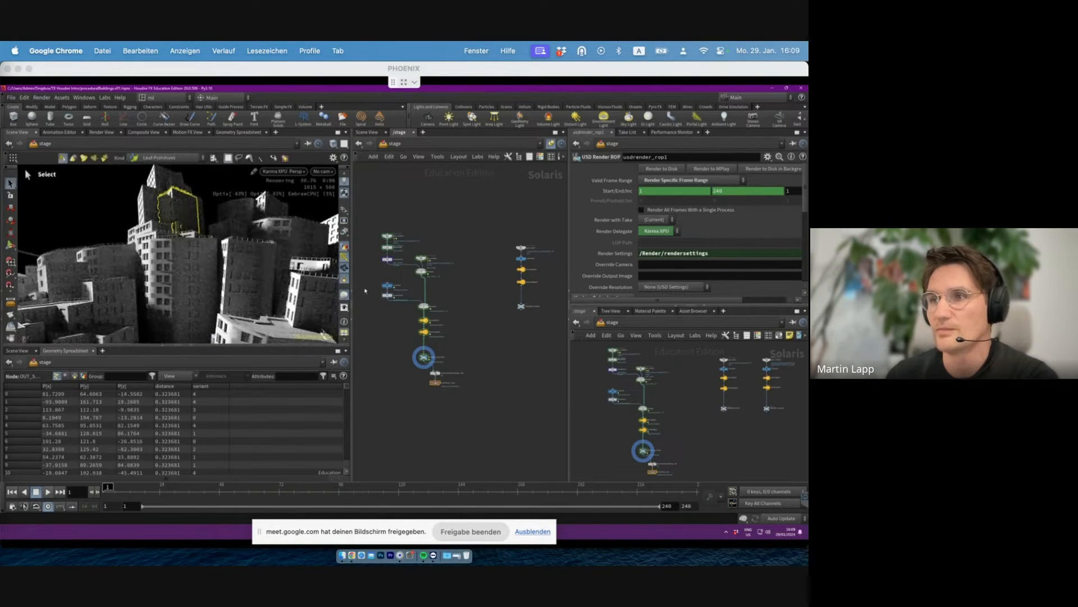
key("space")
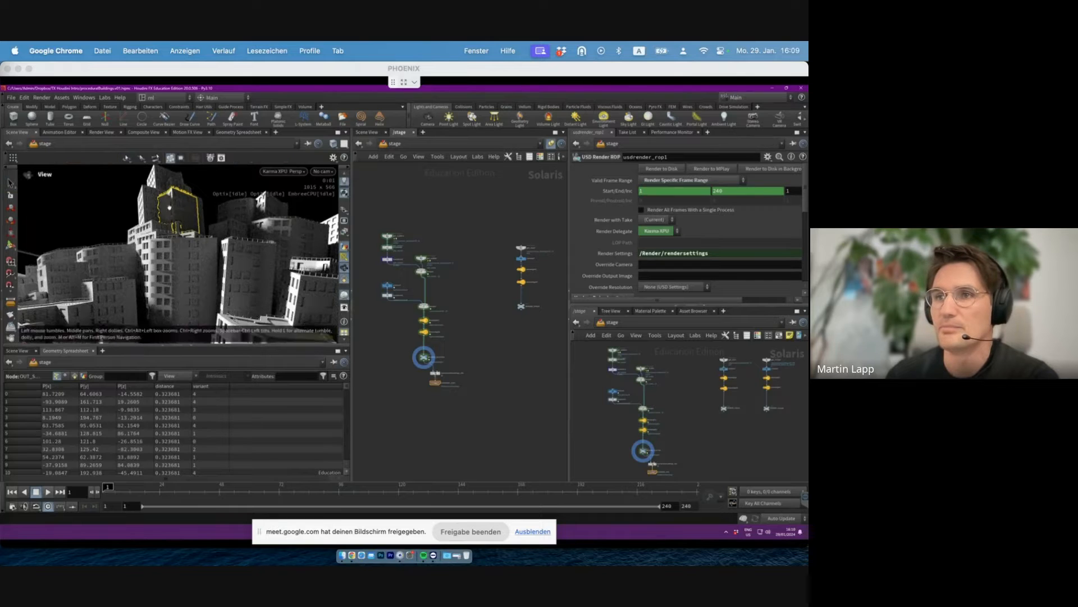
left_click_drag(204, 230, 162, 208)
key("space+h")
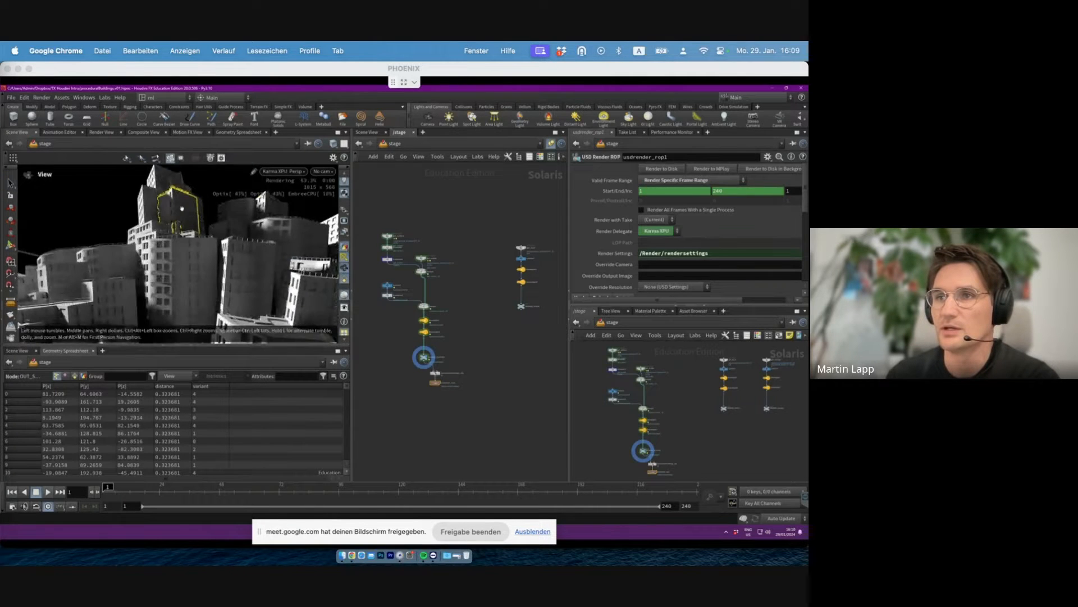
key("space+g")
key("space+h")
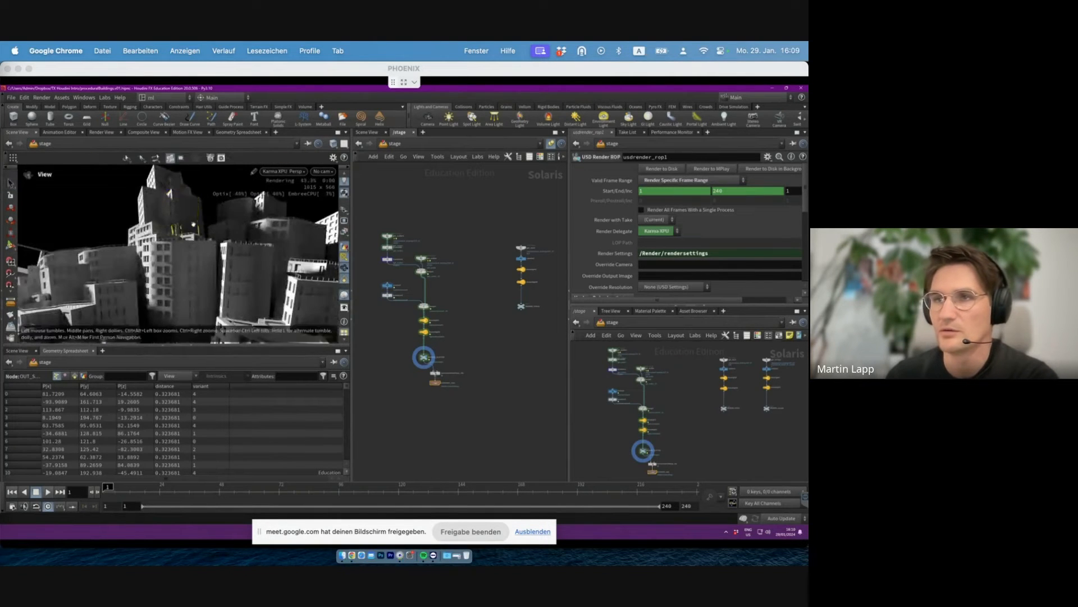
key("space+g")
left_click_drag(220, 239, 244, 247)
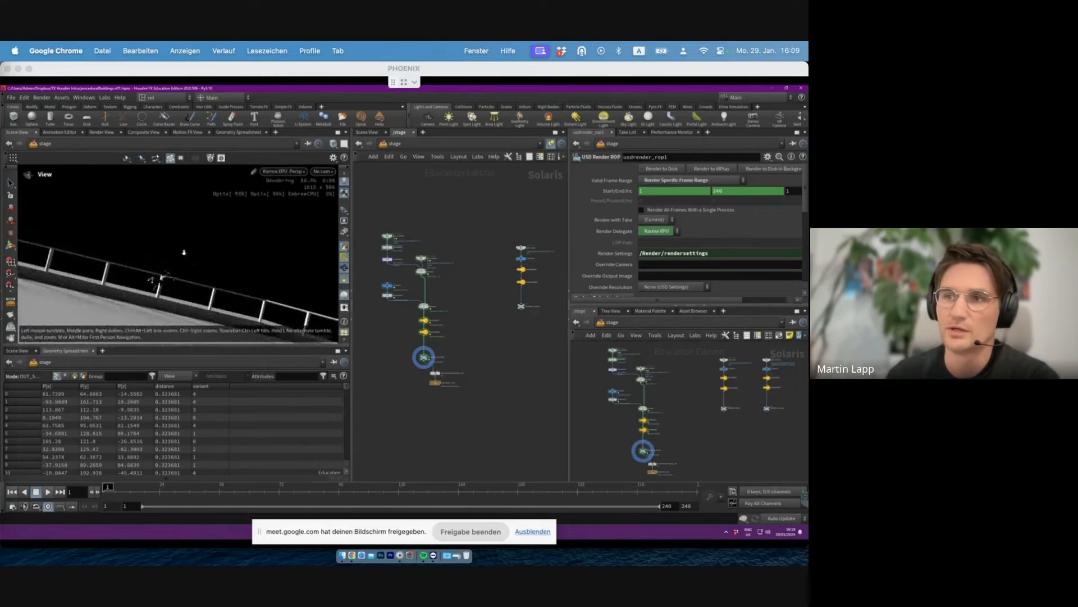
key("s")
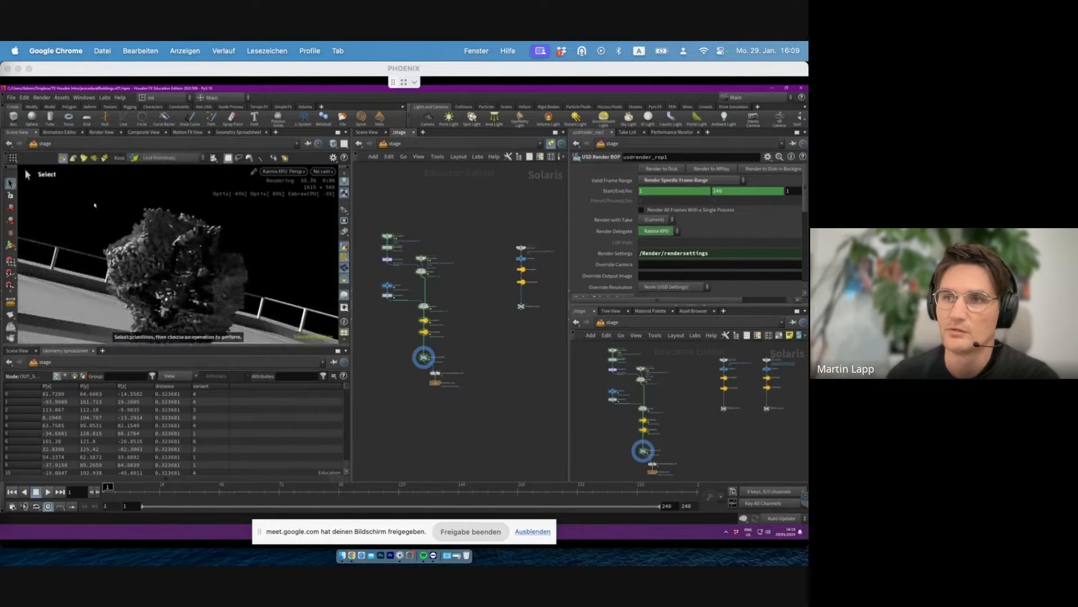
mouse_move(160, 235)
left_mouse_down("alt")
mouse_move(194, 240)
mouse_move(164, 237)
left_mouse_up("alt")
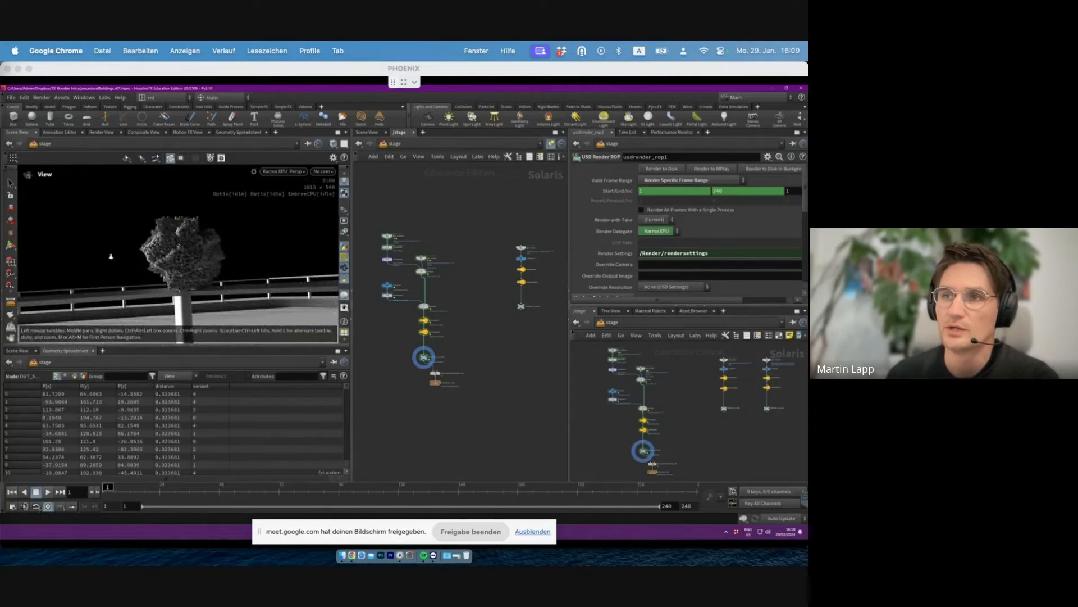
left_click_drag(207, 241, 172, 255)
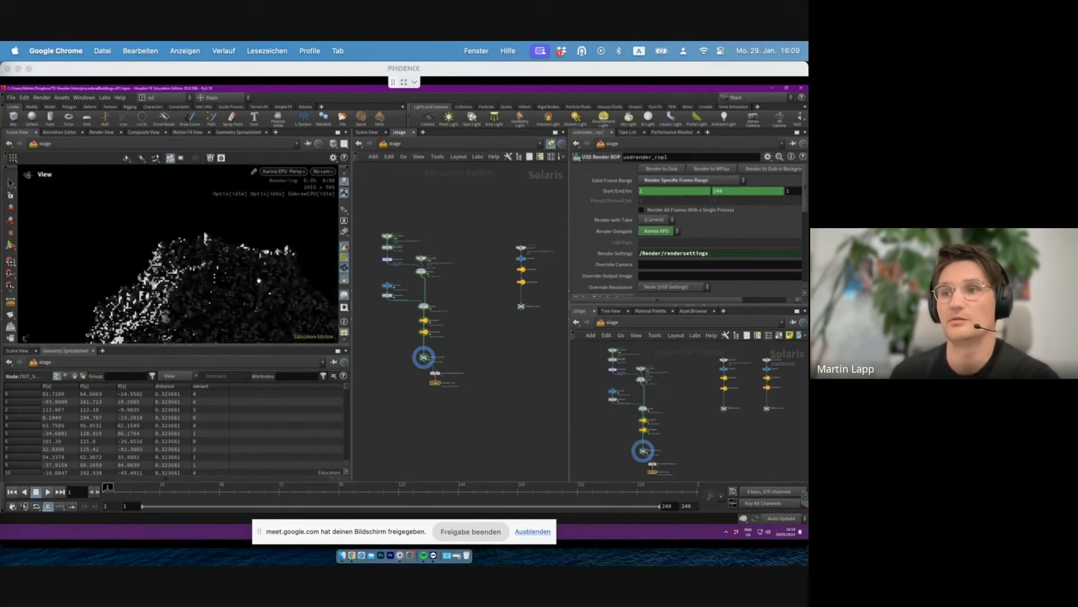
left_click_drag(248, 274, 233, 248)
- Look through /cameras/camera4 again and select the RENDER_SCATTER null in the stage network
left_click(325, 172)
mouse_move(360, 194)
left_click(436, 204)
left_click(327, 172)
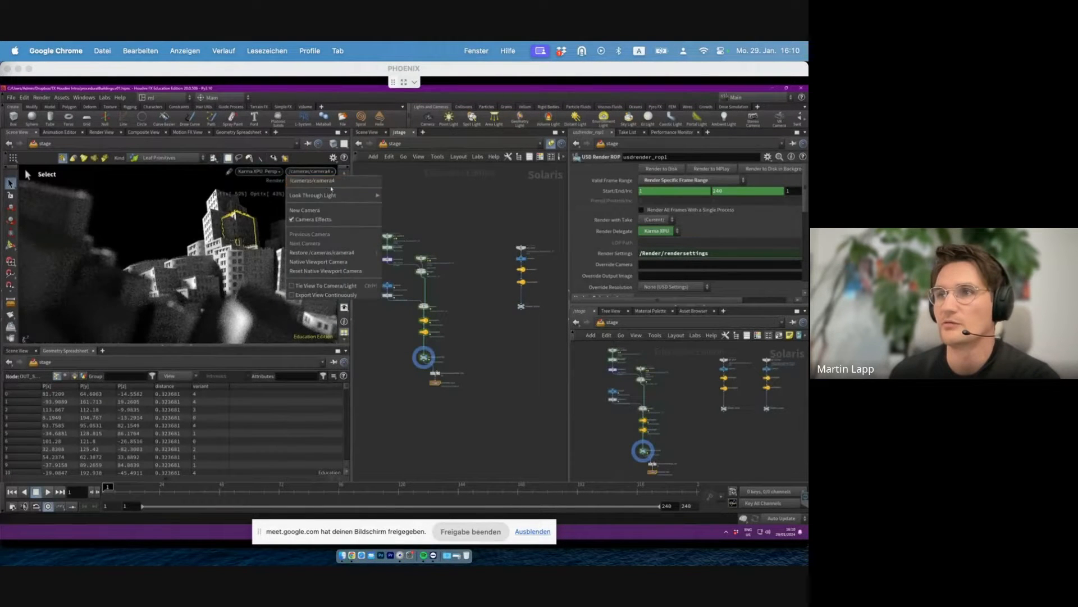
left_click(364, 189)
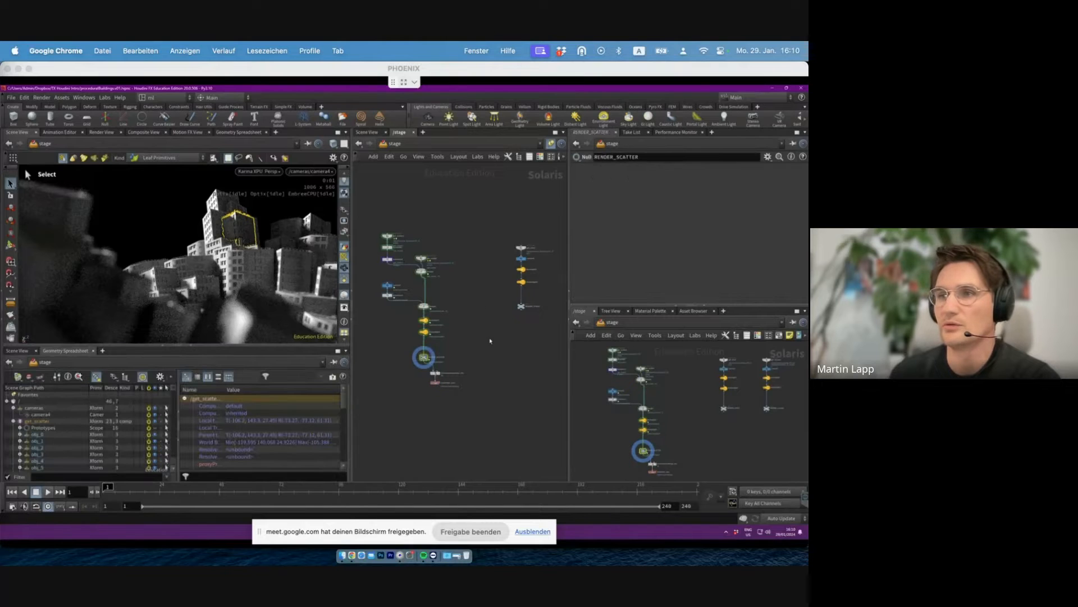
left_click(424, 358)
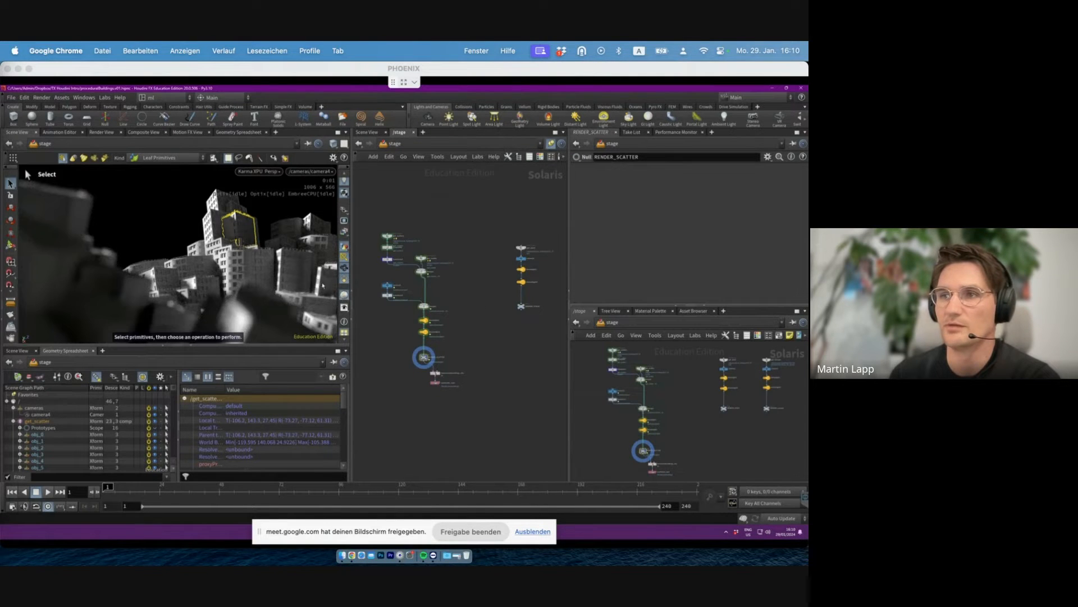
- Start a flipbook of the camera4 view over frames 1 to 240 and reposition the MPlay window
left_click(10, 316)
left_click(23, 320)
left_click(136, 409)
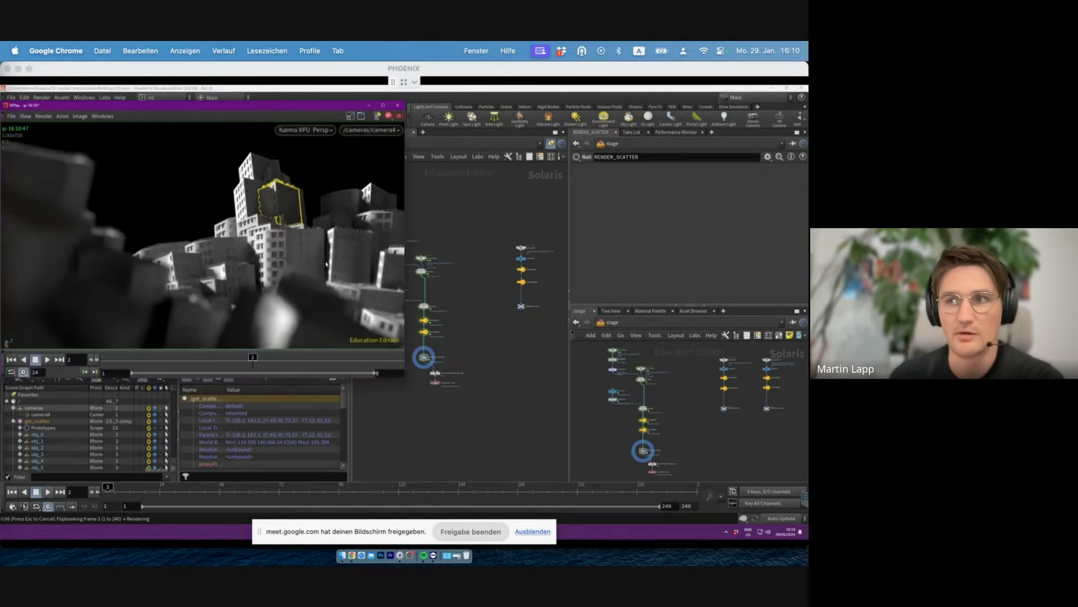
left_click_drag(250, 105, 346, 148)
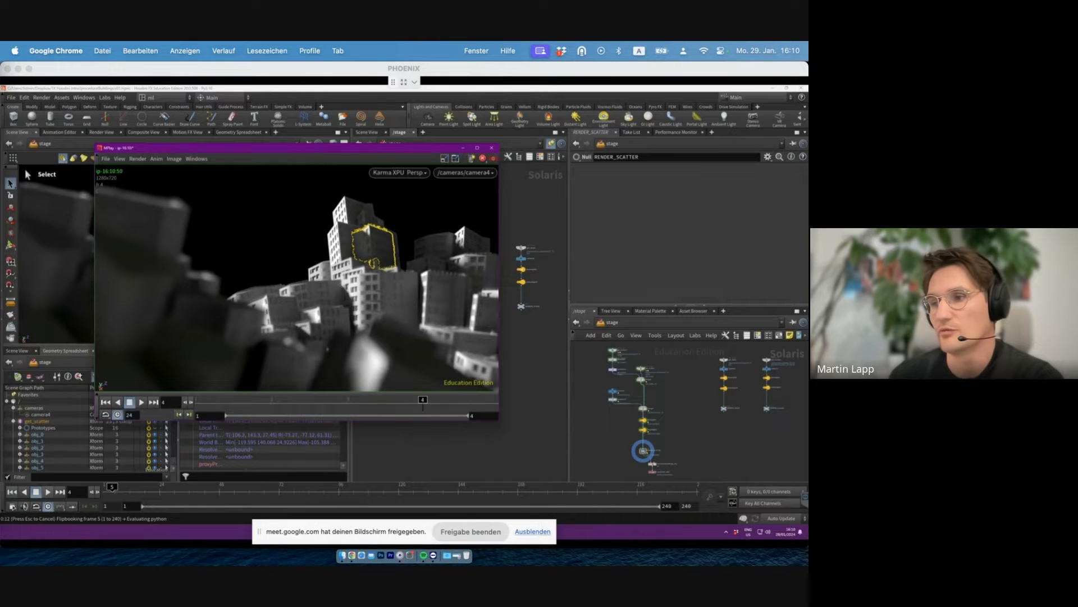
- Switch to Nuke and load the rendered building sequence's node into the viewer
left_click(525, 532)
middle_click_drag(320, 453, 437, 332)
mouse_move(304, 469)
middle_mouse_down()
mouse_move(370, 409)
mouse_move(312, 482)
middle_mouse_up()
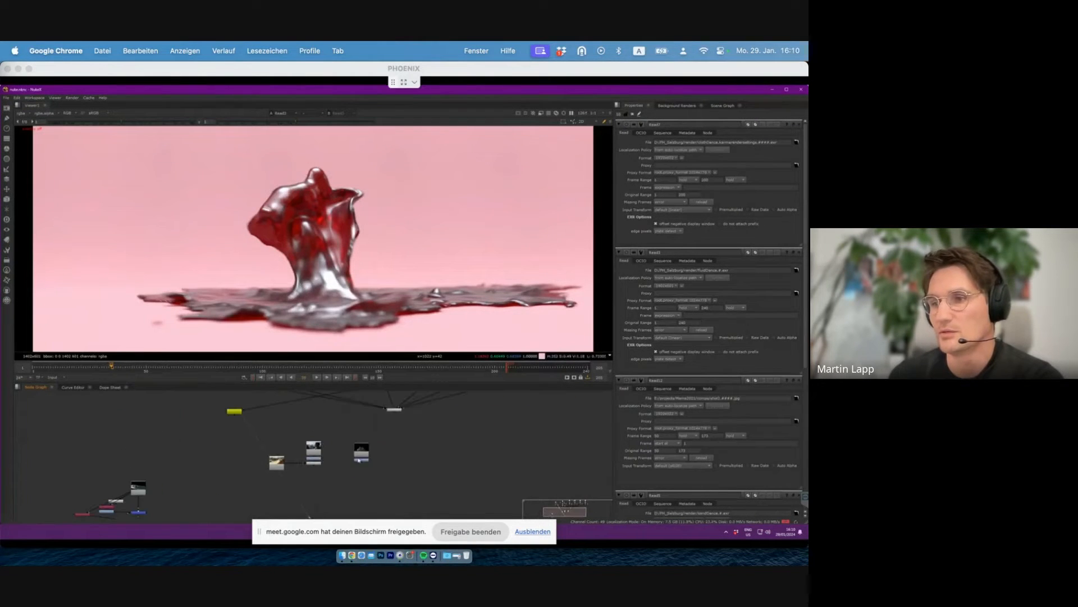
left_click(364, 451)
key("1")
left_click(364, 461)
key("1")
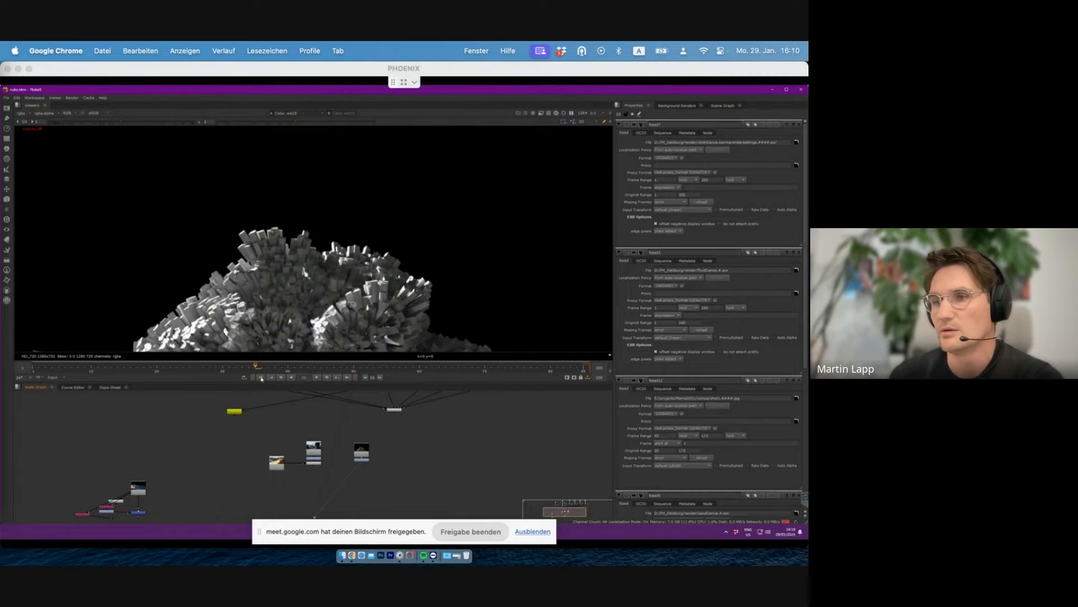
- Play the rendered building animation from its first frame and stop the playback
left_click(262, 377)
left_click(318, 378)
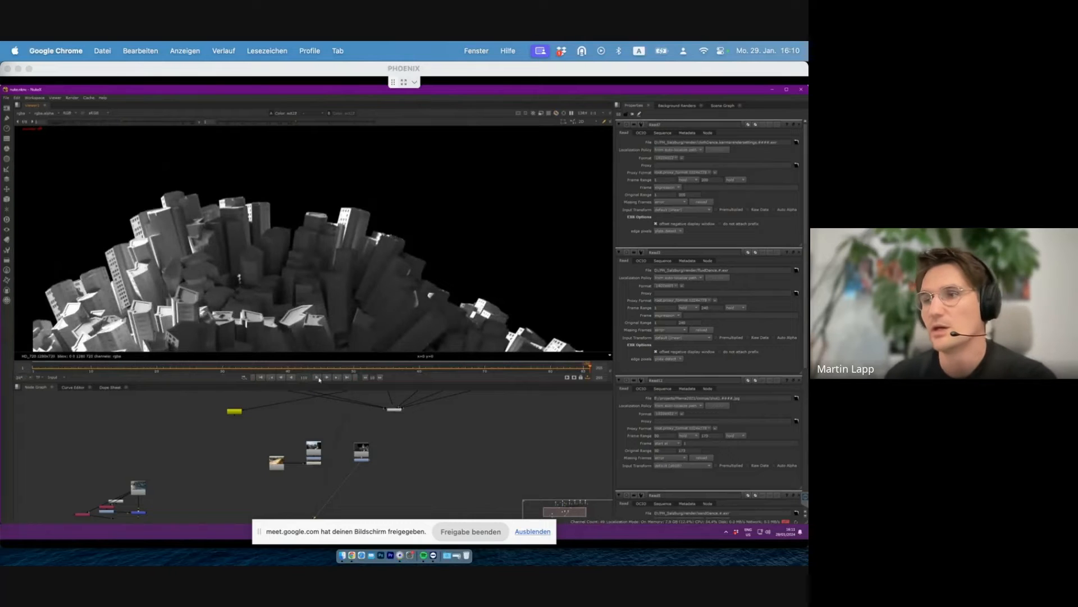
left_click(318, 378)
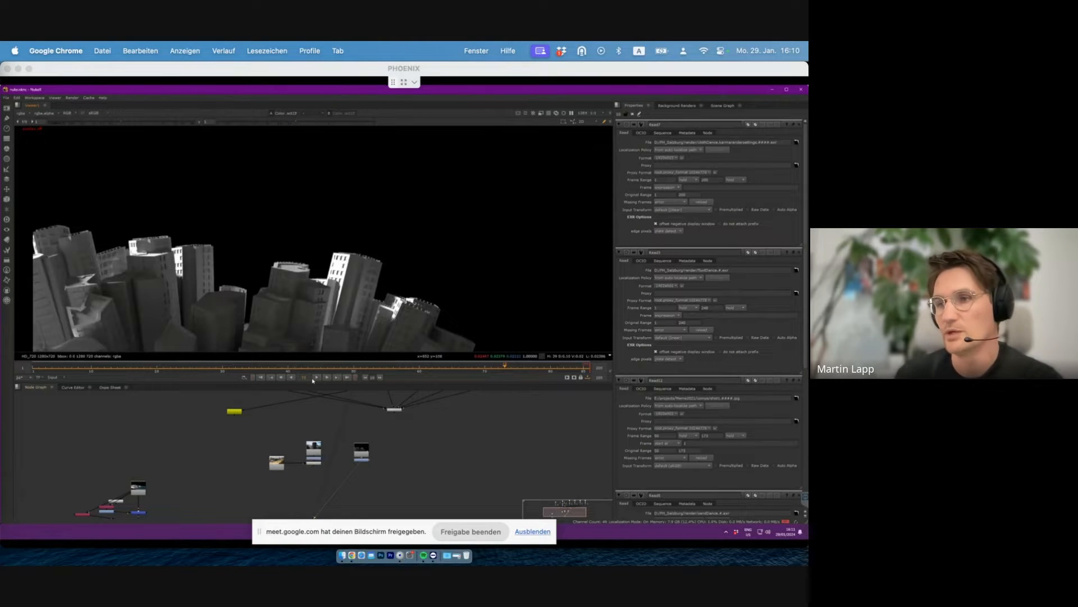
- Switch back to Houdini and close the MPlay window to abort the running flipbook
key("alt+Tab")
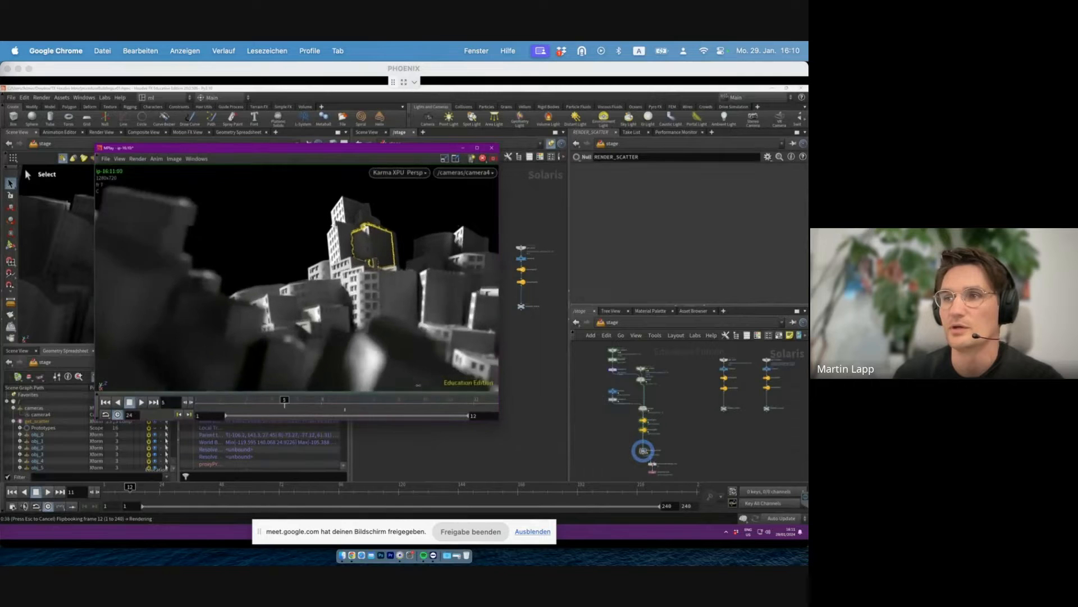
left_click(492, 149)
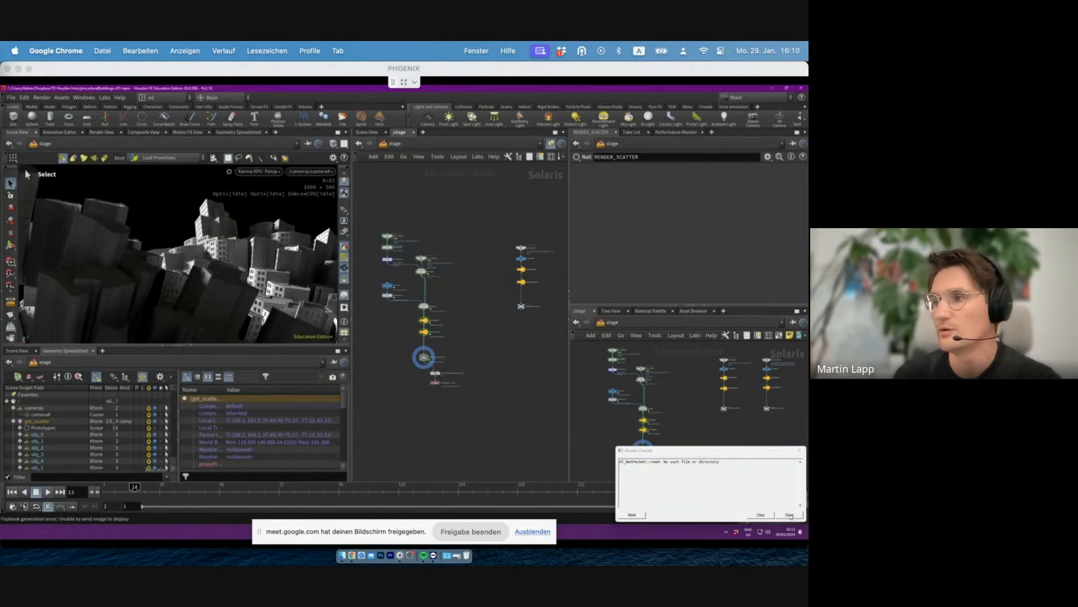
- Close the console message window and switch the camera4 viewport from Karma XPU back to the standard viewport renderer
left_click(790, 514)
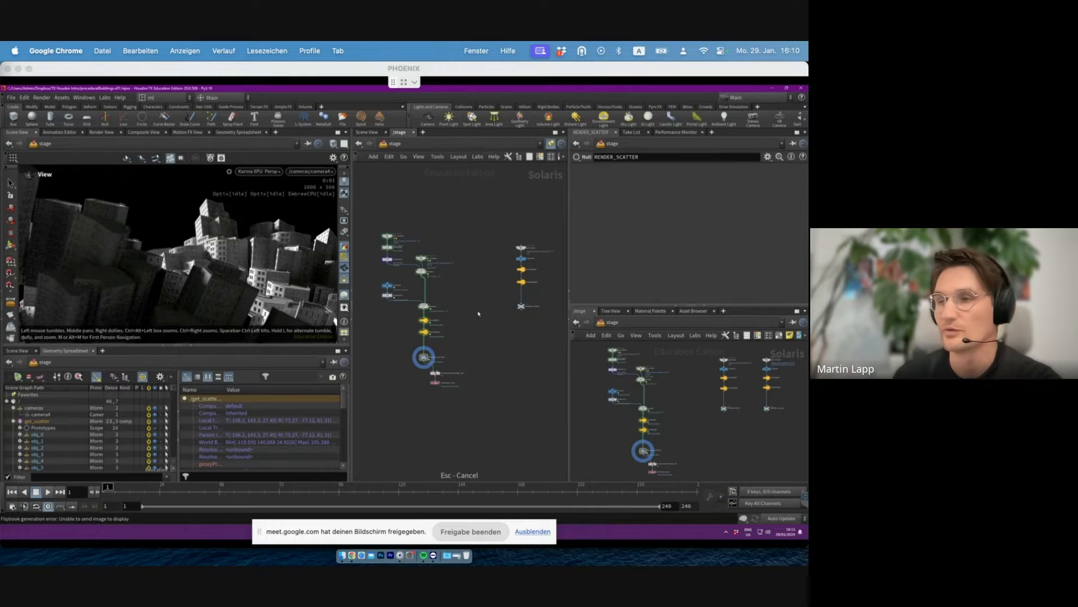
left_click(272, 172)
left_click(273, 182)
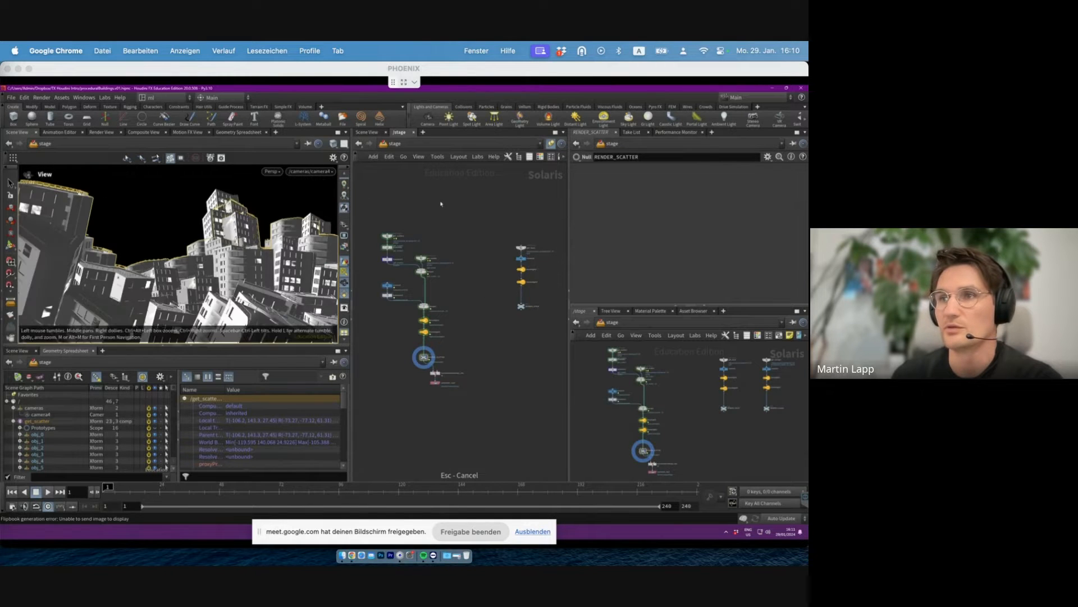
- Switch to the Houdini window with the fluid scene and render its viewport with Karma XPU
mouse_move(461, 530)
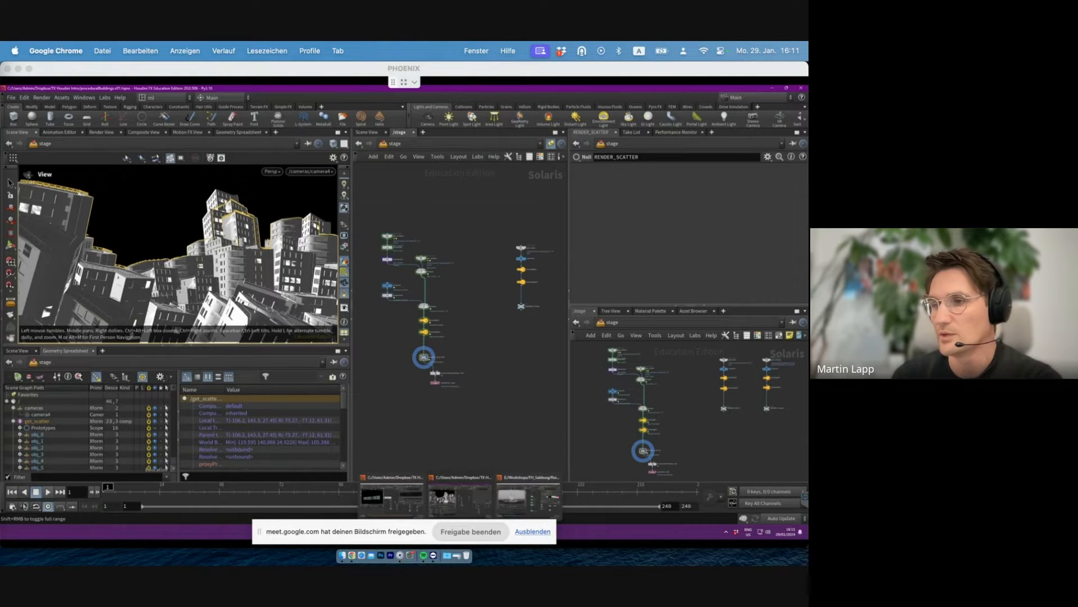
left_click(528, 497)
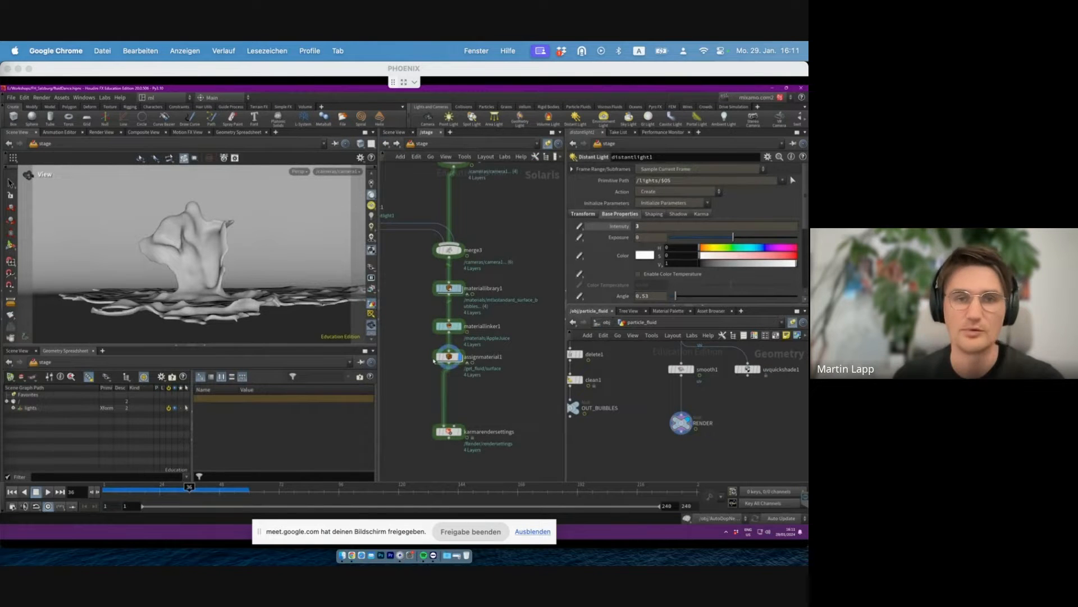
left_click(298, 171)
left_click(309, 224)
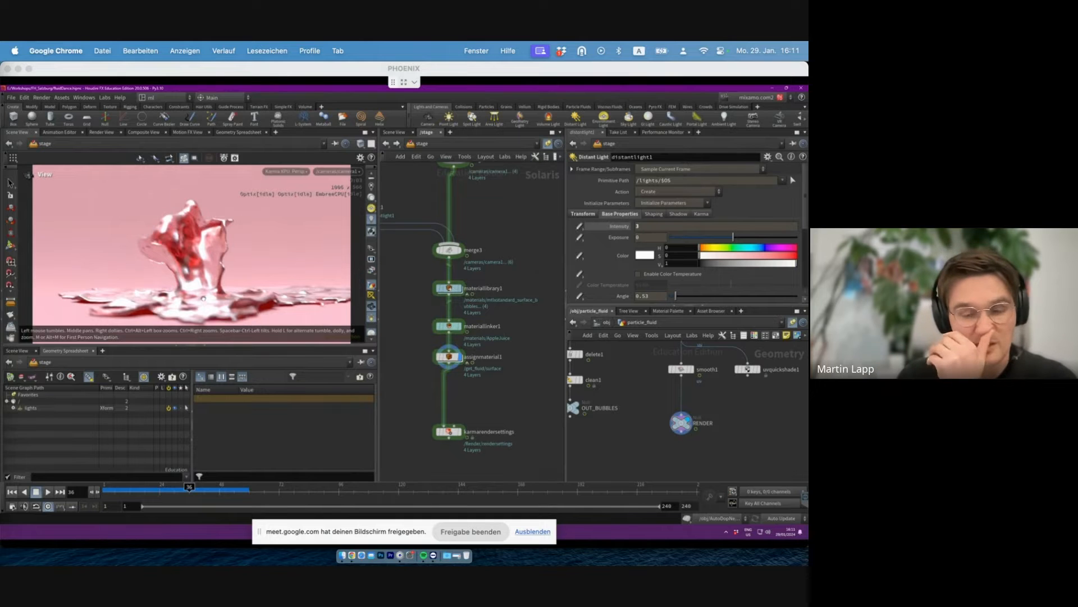
- Select the assignmaterial1 node and preview the rendered fluid at frames 19, 6, 54 and 61
left_click(448, 357)
left_click(147, 490)
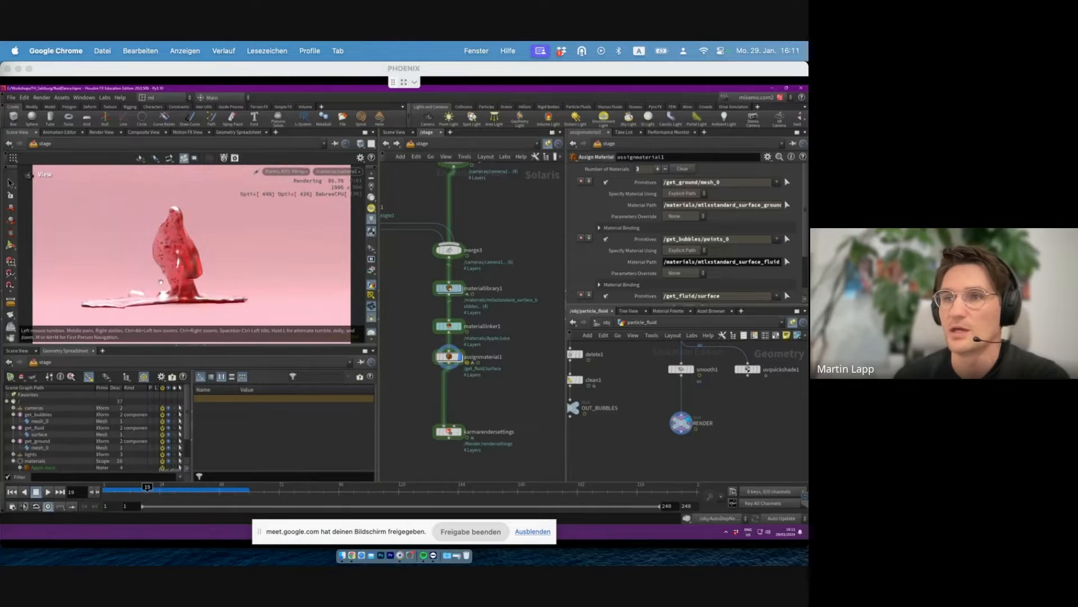
left_click(114, 490)
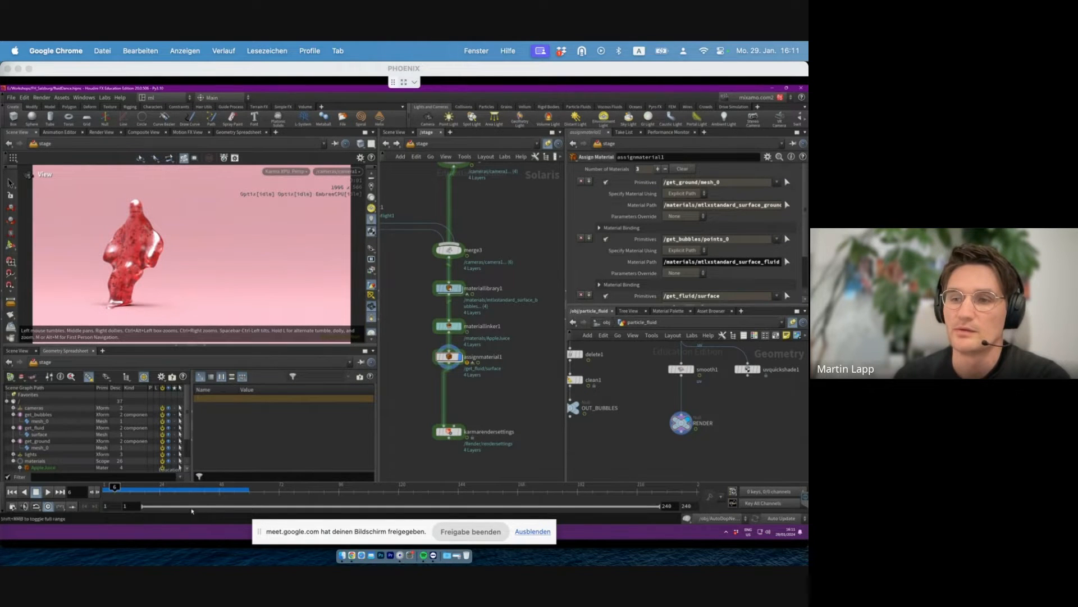
left_click(234, 487)
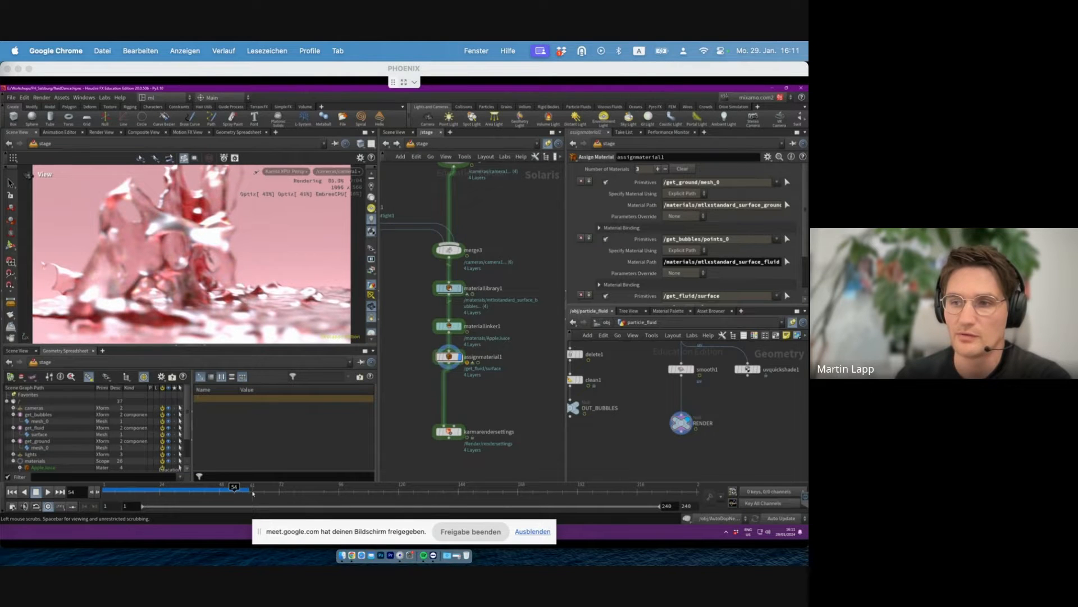
left_click(252, 490)
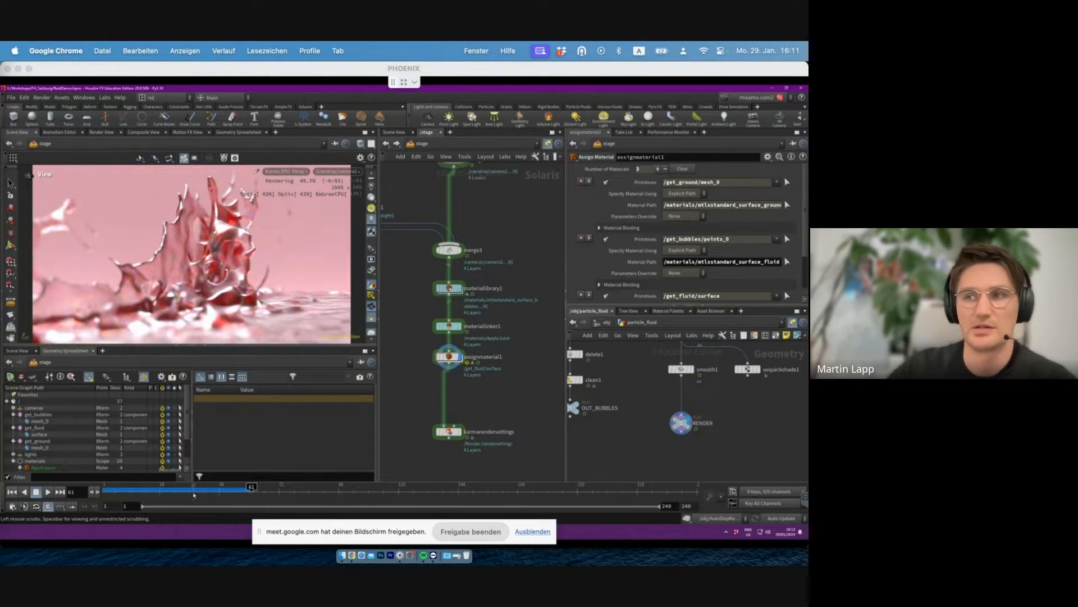
- Inspect the rendered splash at frame 61 from other angles and return to frame 5
left_click_drag(208, 253, 430, 219, "alt")
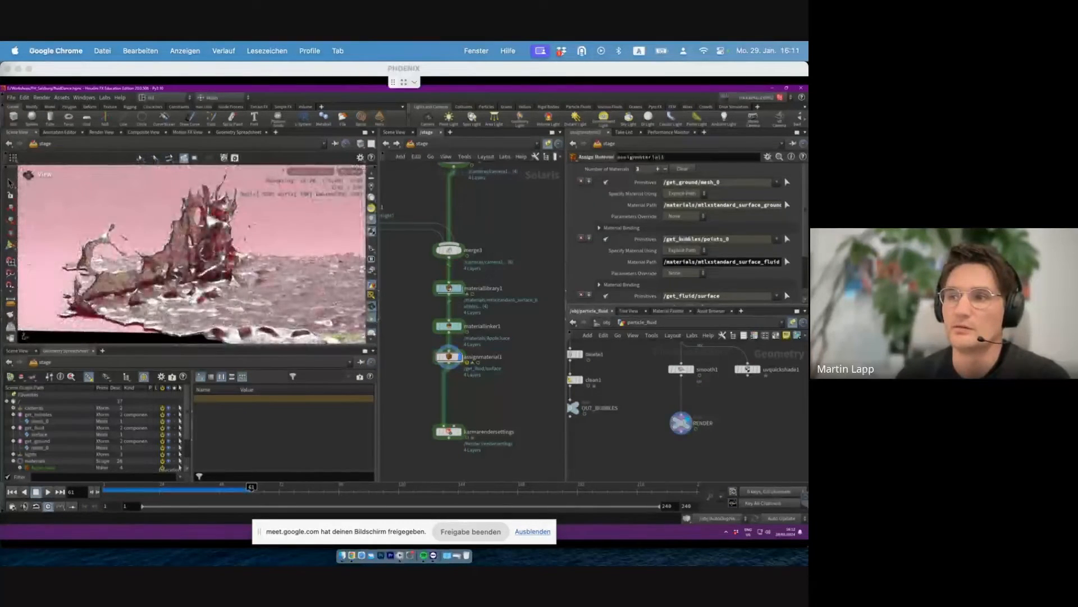
left_click_drag(191, 247, 241, 253, "alt")
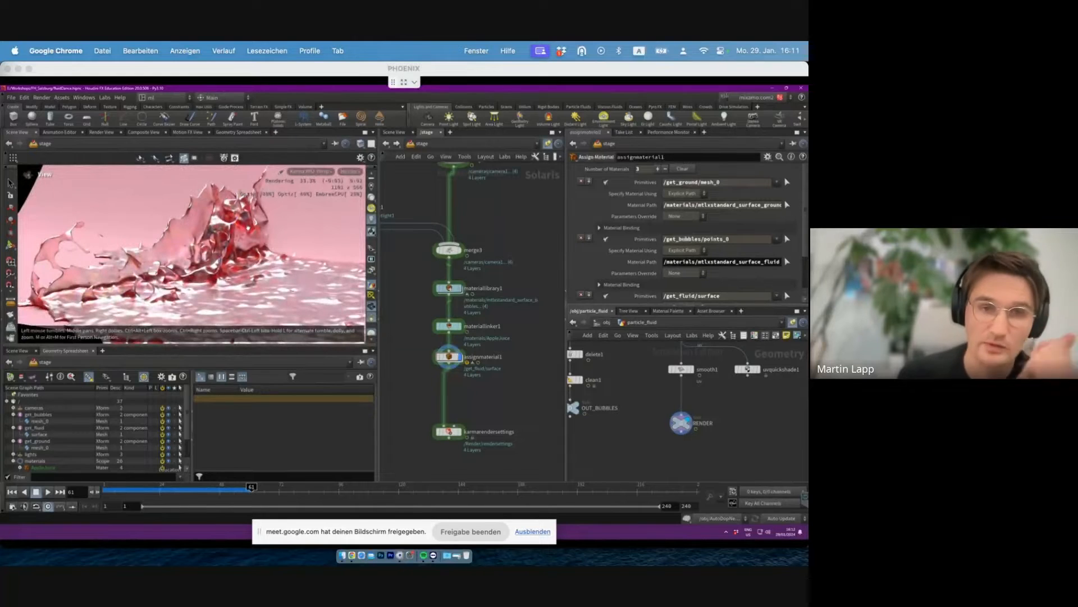
left_click_drag(292, 289, 214, 257)
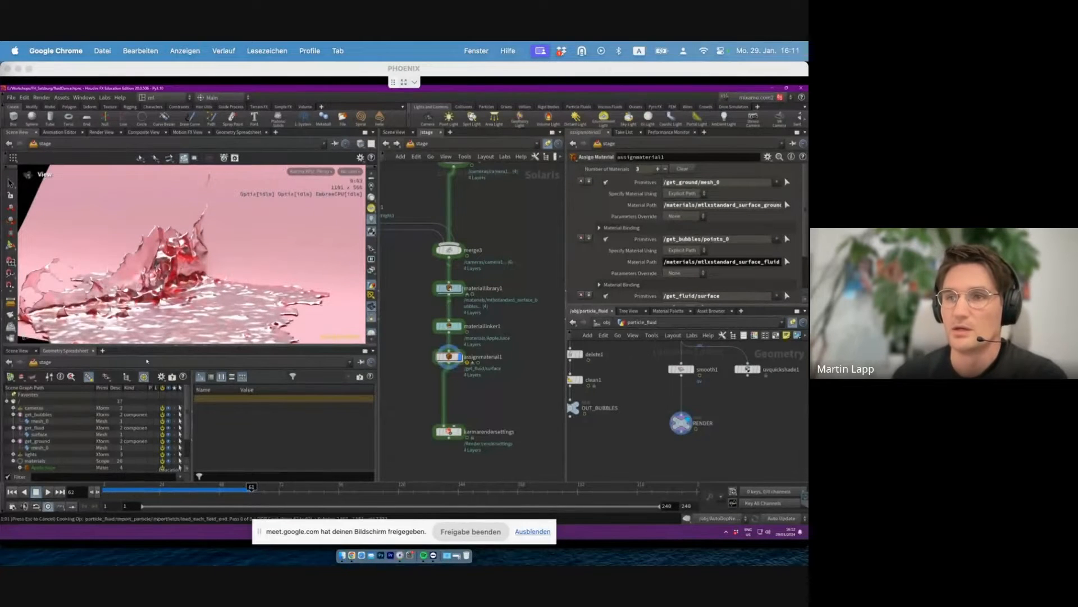
left_click(112, 492)
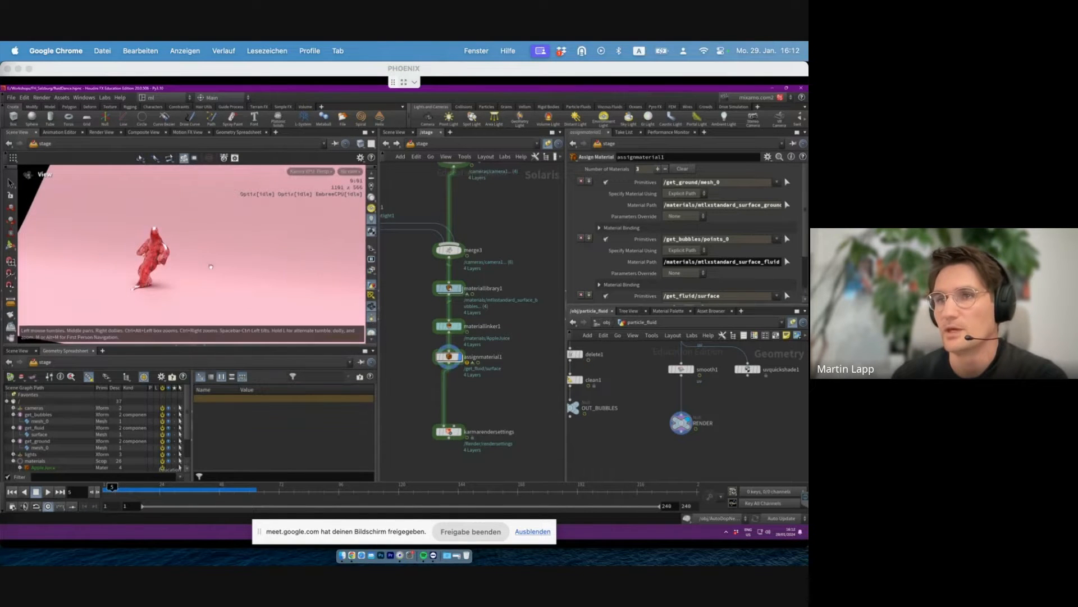
- Switch back to the building scene's Houdini window and open its procedural_buildings geometry network
mouse_move(488, 532)
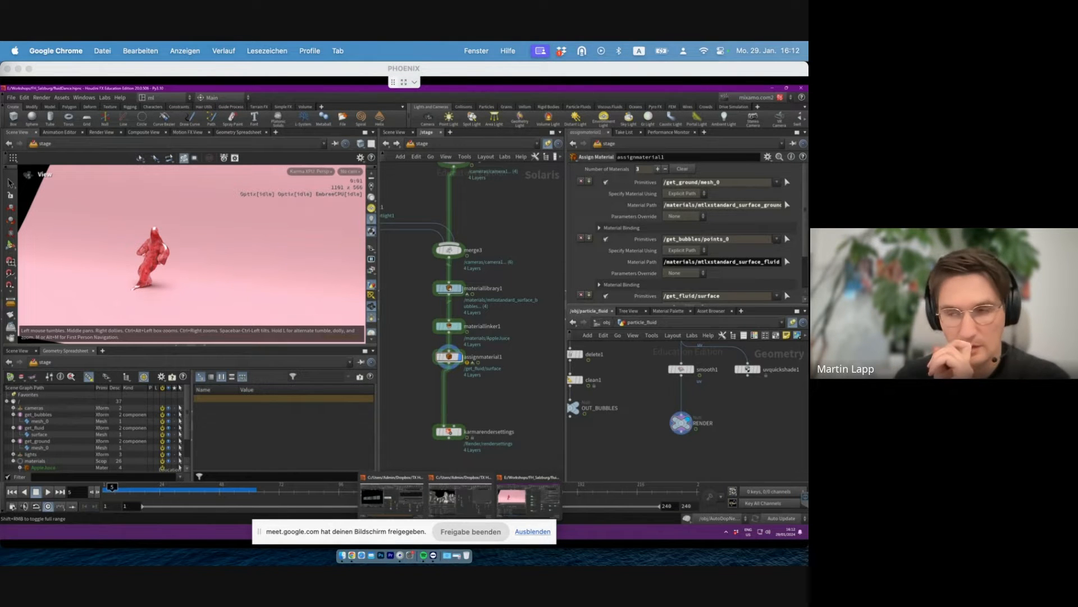
left_click(461, 494)
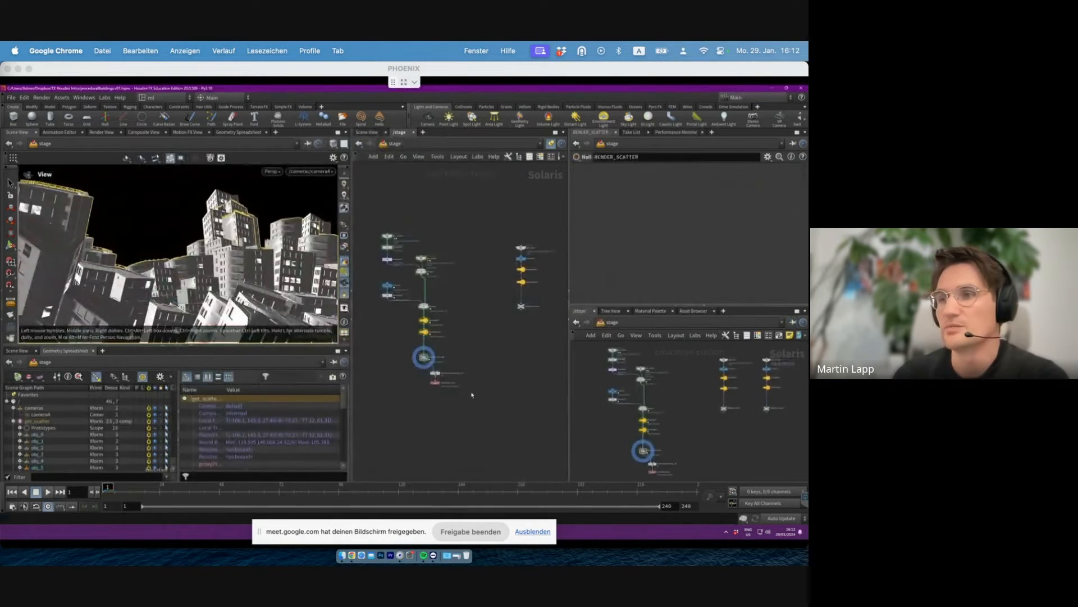
middle_click_drag(403, 284, 429, 303)
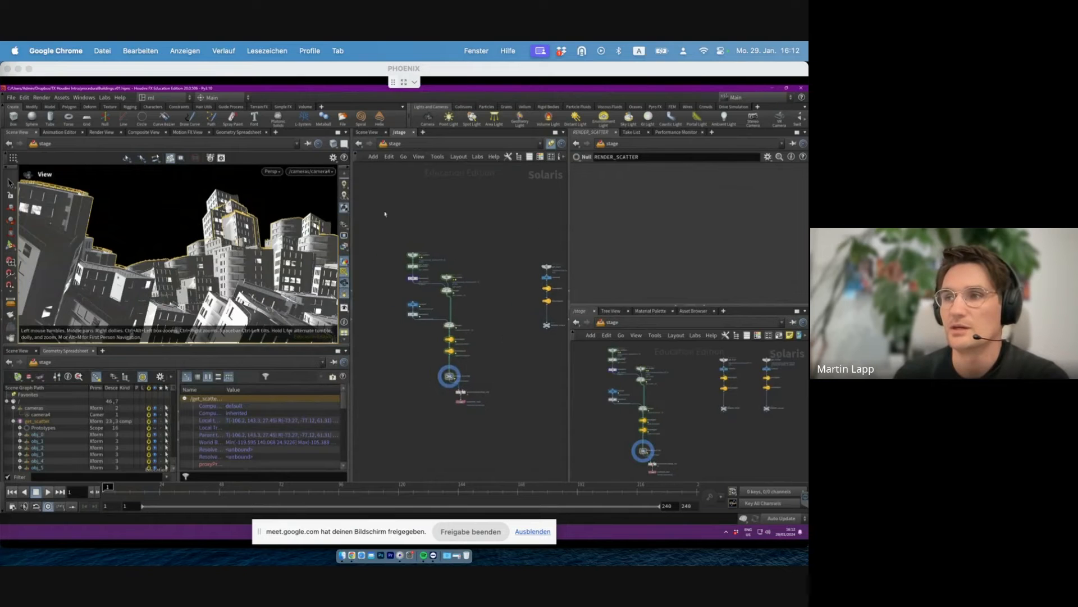
left_click(359, 143)
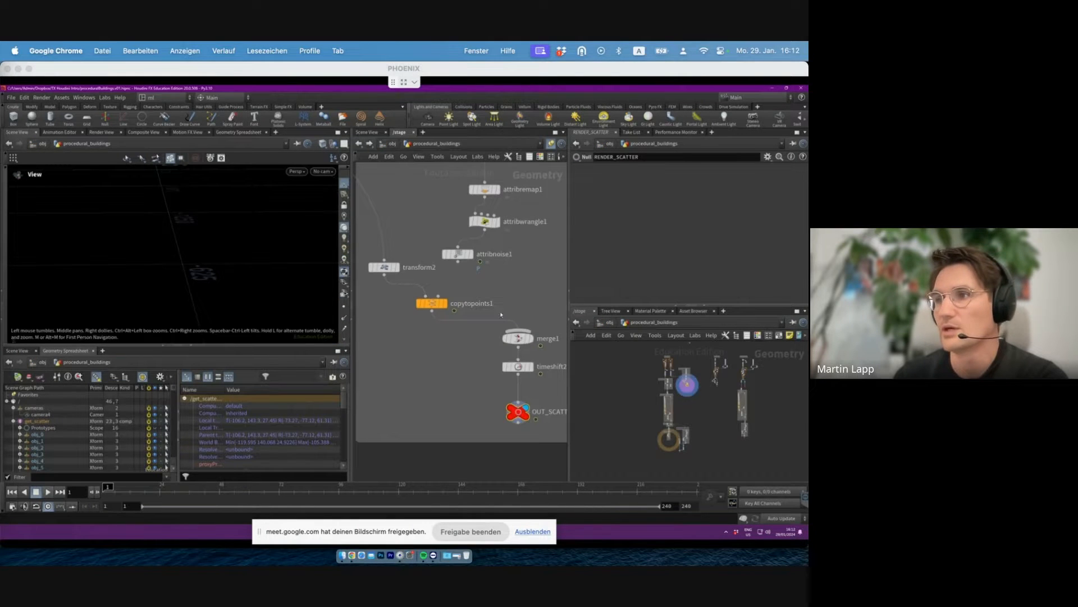
- Locate the abstractcity asset node in the procedural_buildings network, display it and frame its geometry in the viewport
scroll(520, 341, "down", 4)
scroll(451, 370, "down", 5)
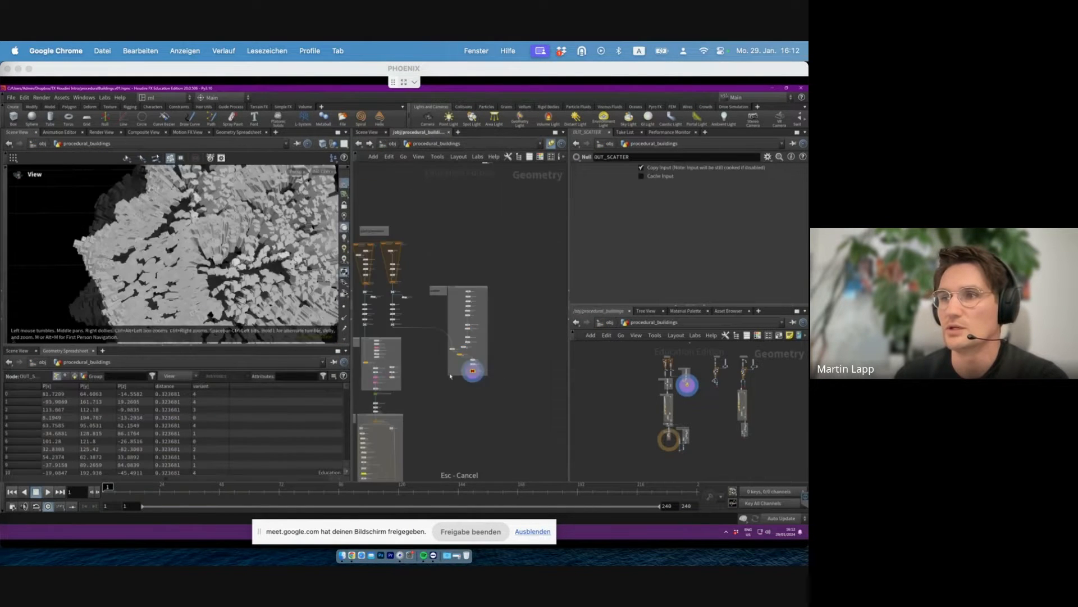
middle_click_drag(452, 379, 533, 464)
middle_click_drag(556, 248, 414, 315)
scroll(417, 316, "up", 8)
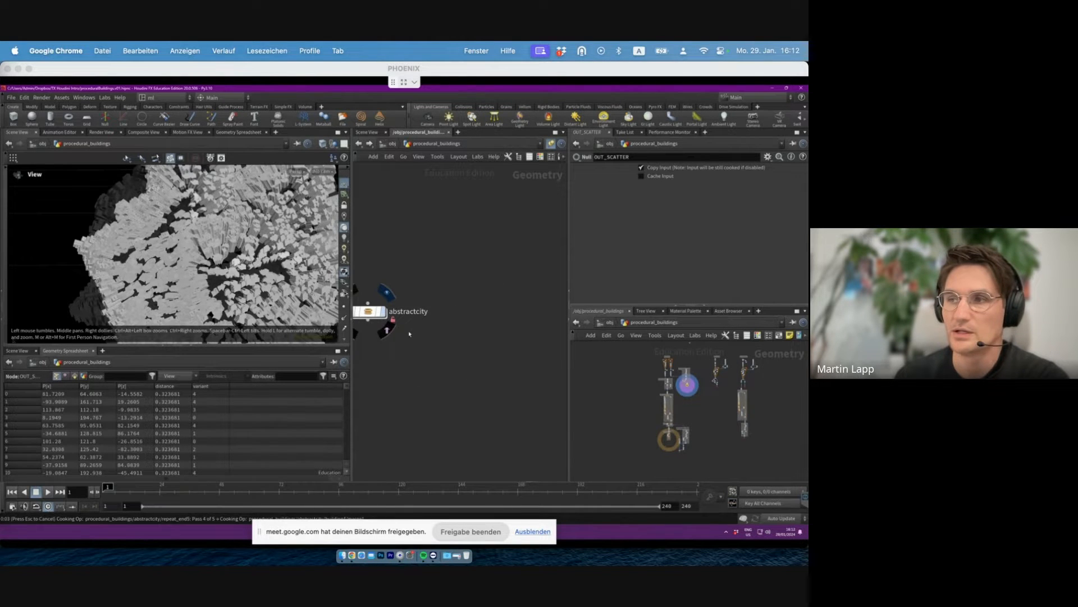
left_click(368, 312)
key("space+g")
left_click_drag(211, 217, 212, 254)
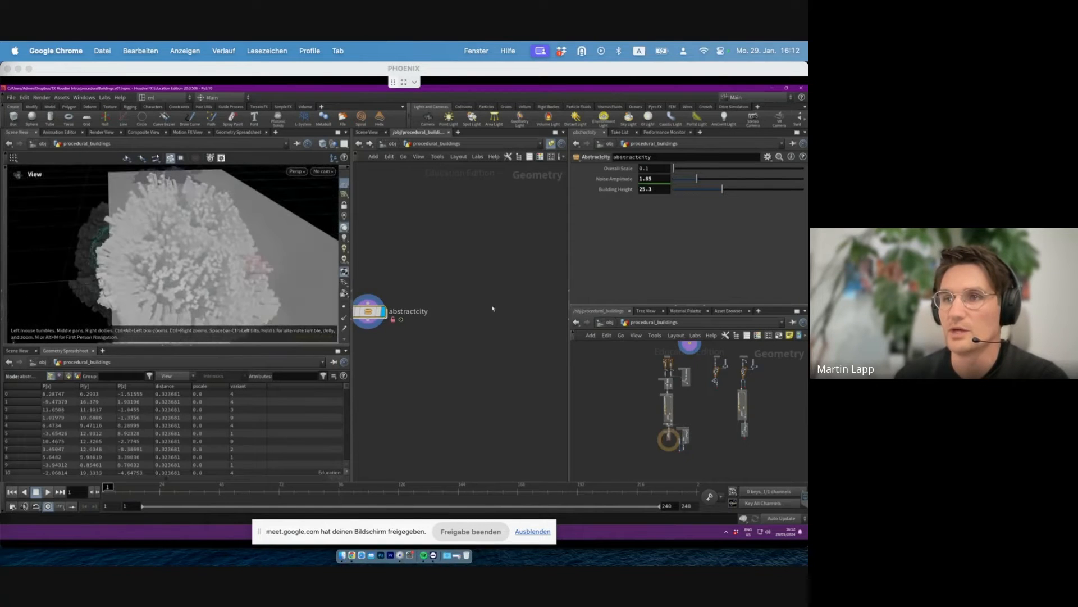
- Open the abstractcity network and examine the building4 node and the chain leading to its output
double_click(373, 318)
scroll(476, 274, "up", 2)
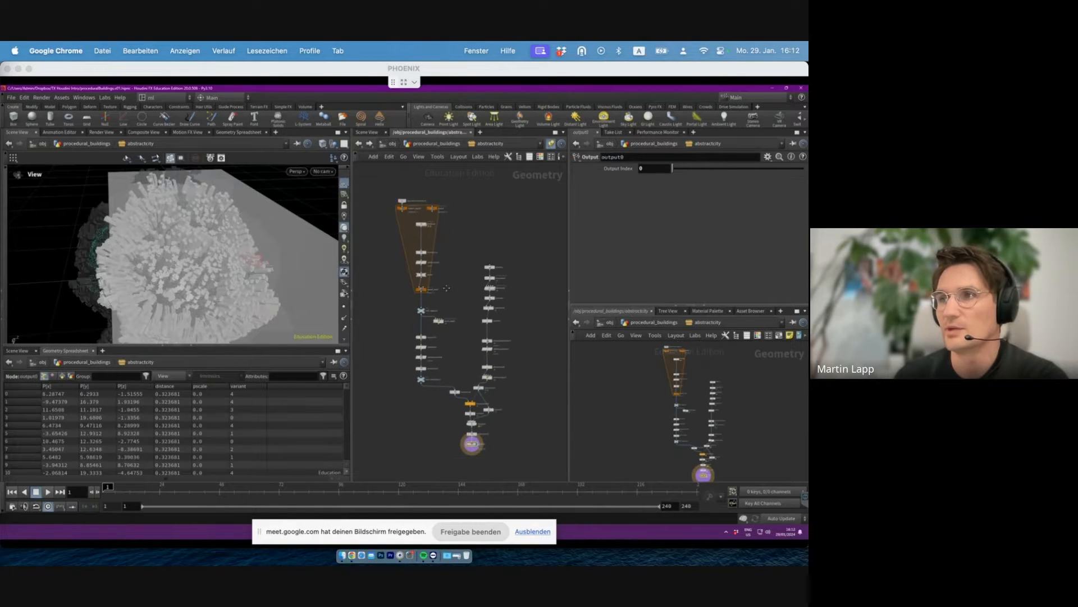
left_click(412, 224)
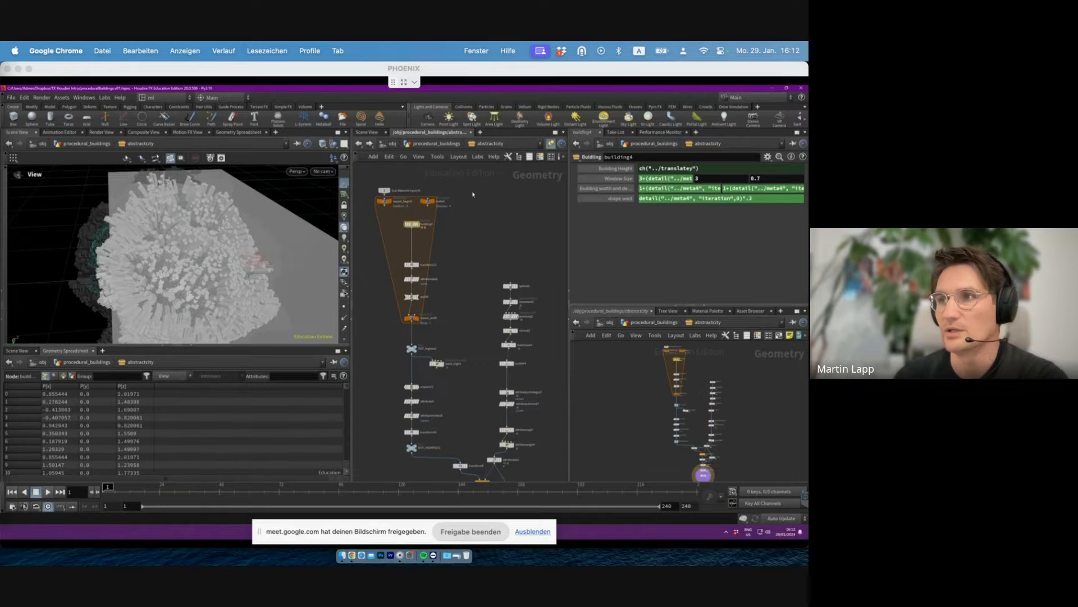
left_click_drag(467, 180, 365, 302)
middle_click_drag(460, 322, 411, 161)
left_click_drag(450, 380, 429, 385)
scroll(454, 315, "up", 3)
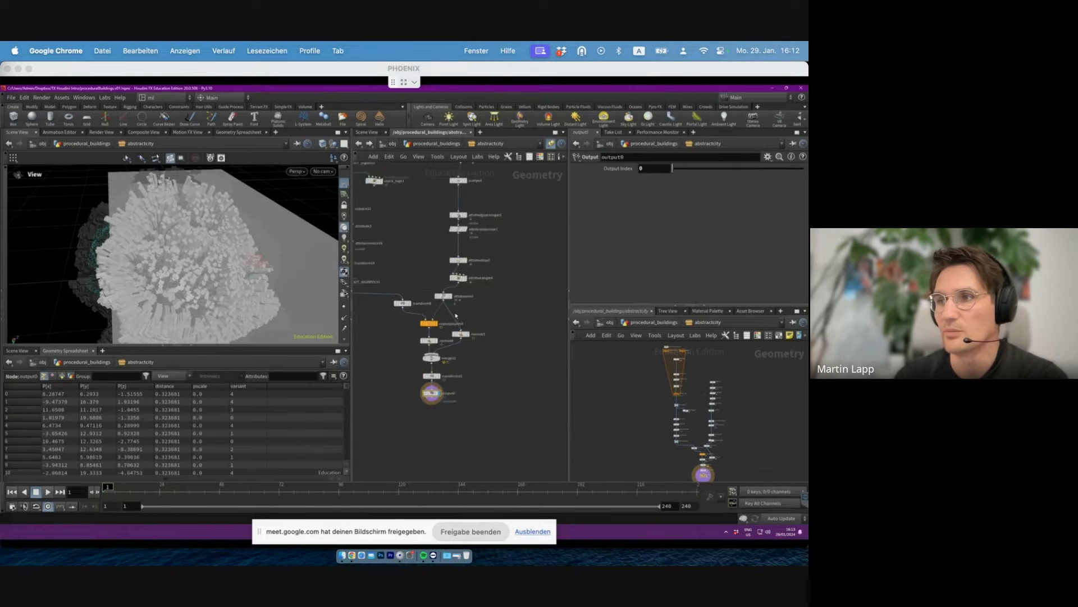
- Display the attribnoise1 result inside abstractcity, then return the display to the output0 node
left_click(442, 291)
left_click(451, 291)
left_click(429, 407)
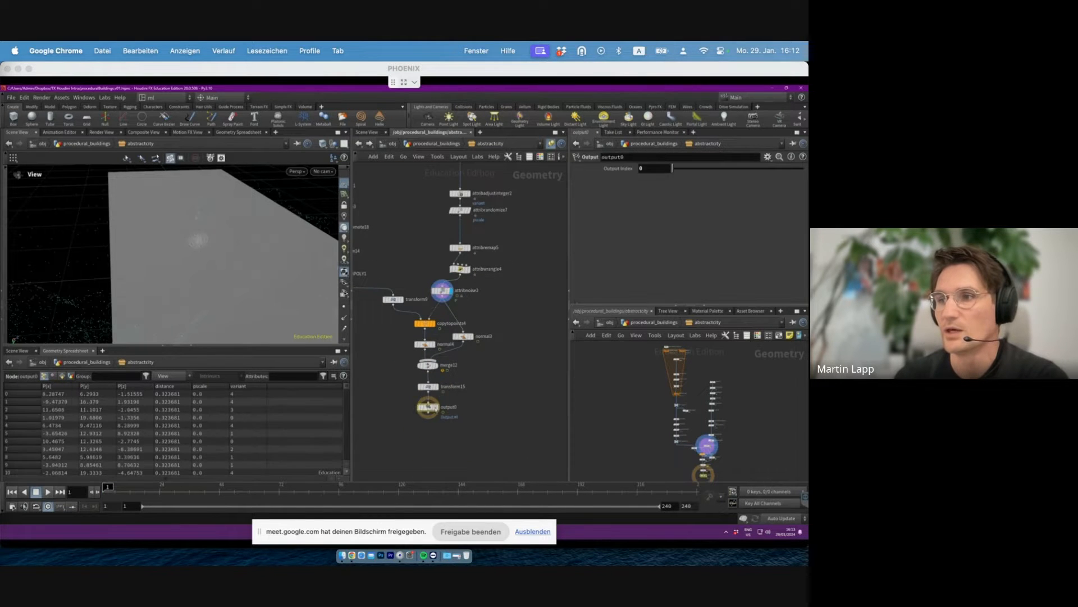
left_click(436, 407)
left_click_drag(205, 216, 194, 230)
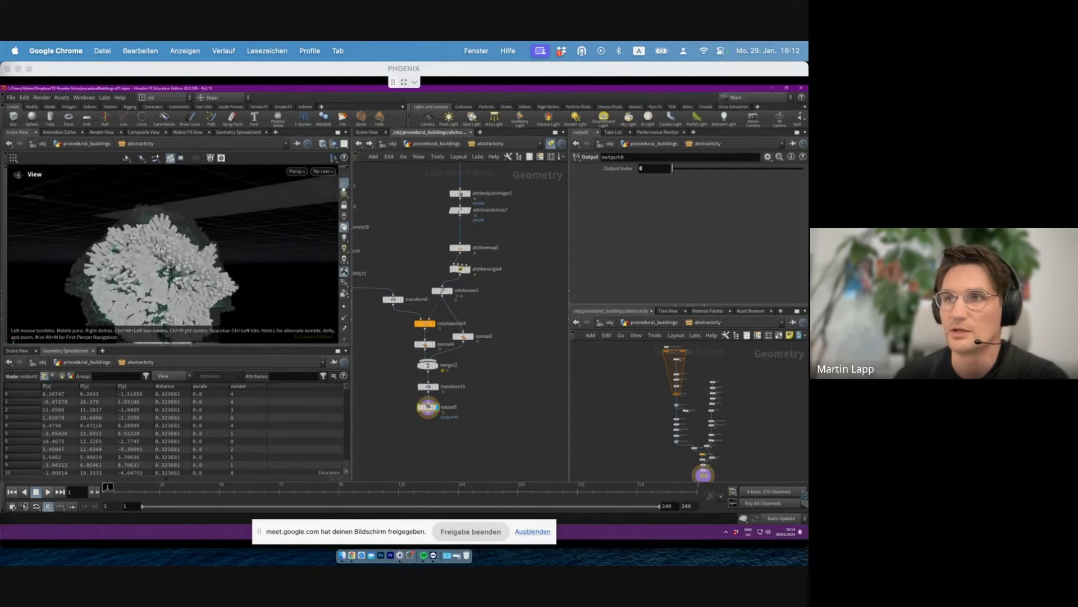
- Return to the procedural_buildings network and try to create a new digital asset from the selection
key("u")
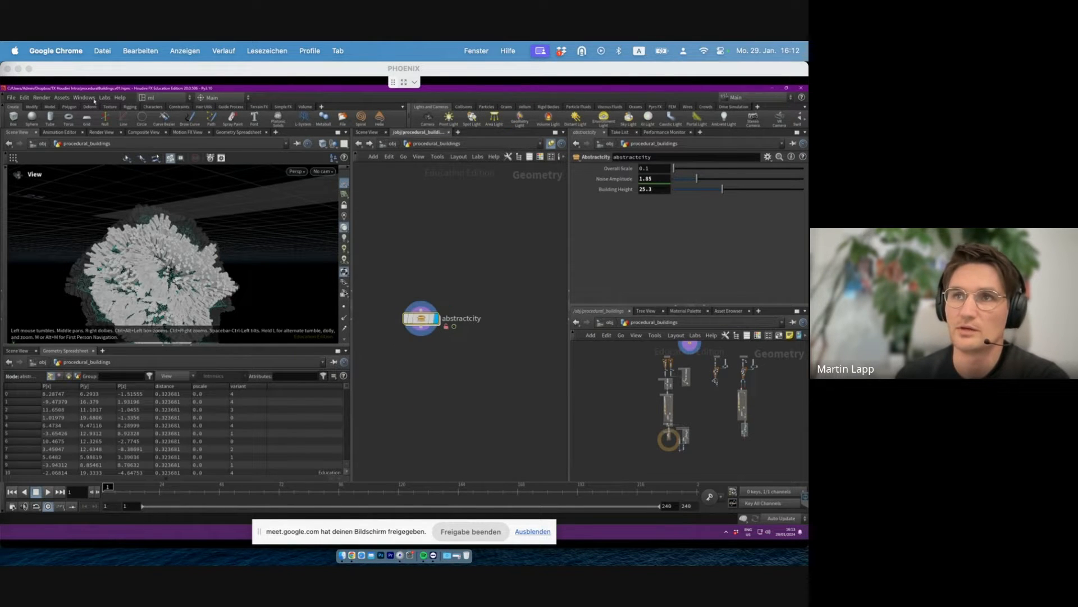
left_click(61, 97)
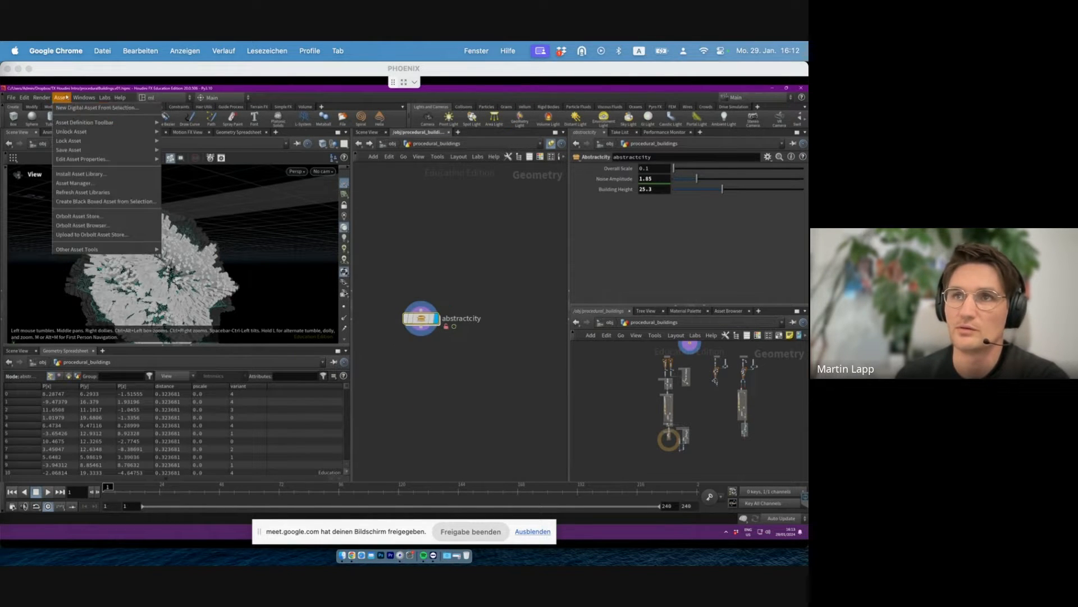
left_click(100, 108)
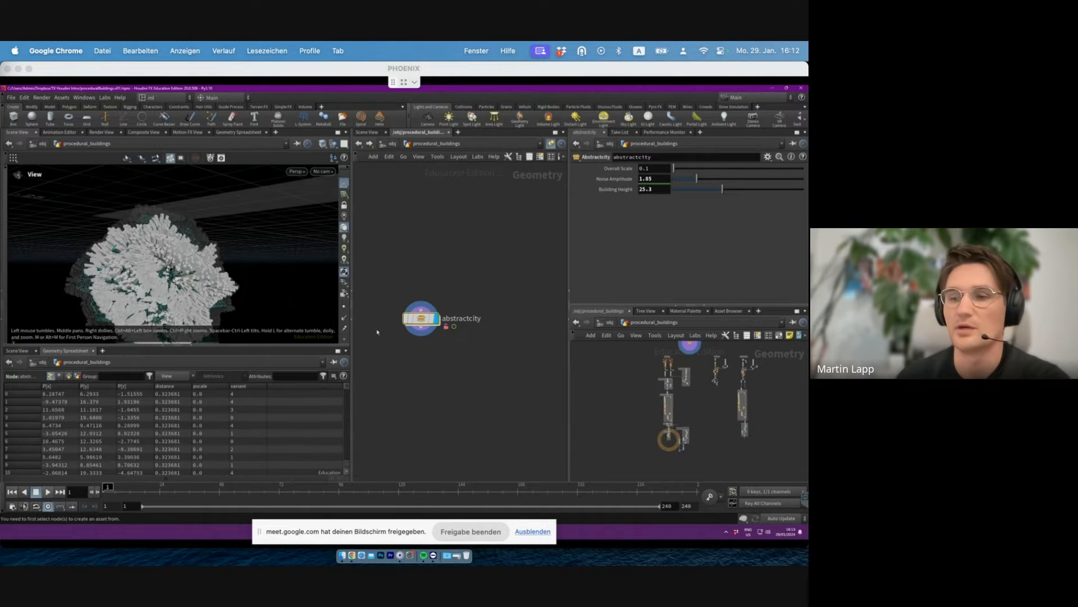
- Switch to the Unreal Engine project, view the building beside the abstract city and check the Houdini Engine commands
scroll(462, 351, "down", 1)
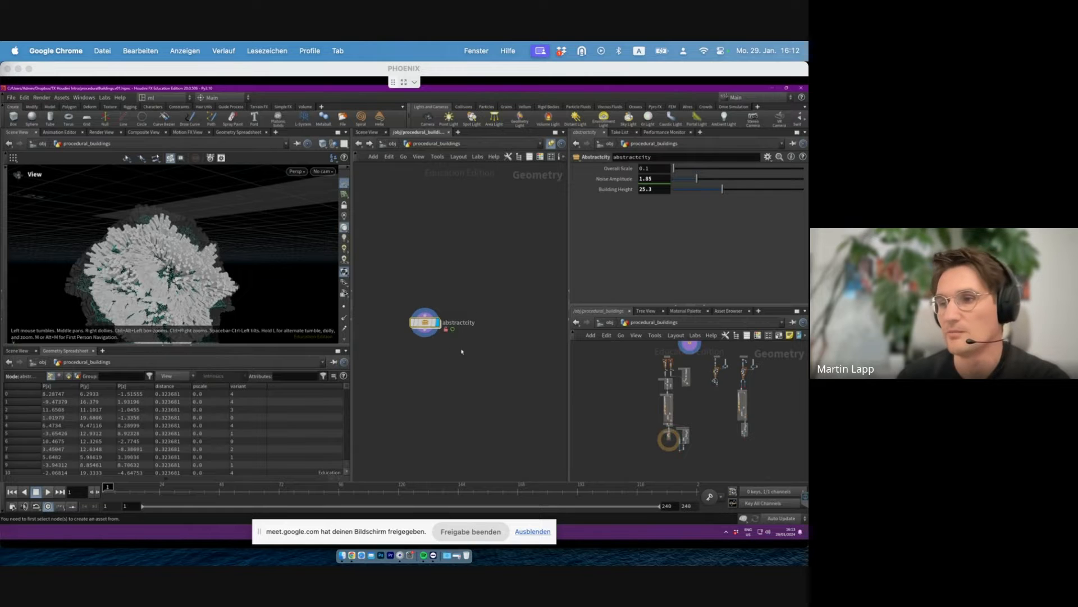
mouse_move(487, 531)
left_click(482, 497)
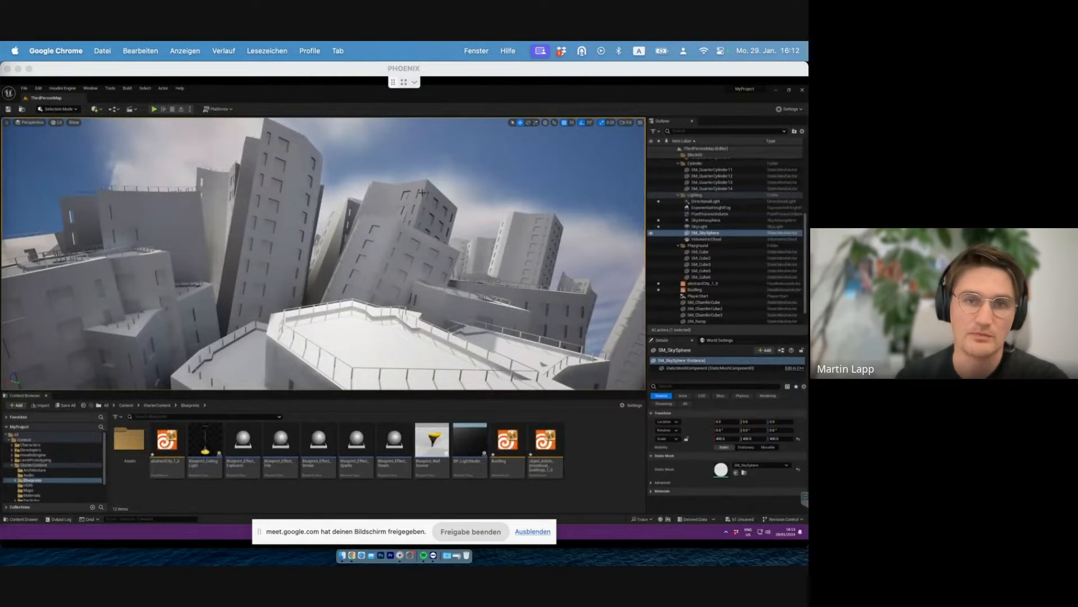
mouse_move(353, 183)
right_mouse_down()
mouse_move(338, 262)
mouse_move(358, 200)
right_mouse_up()
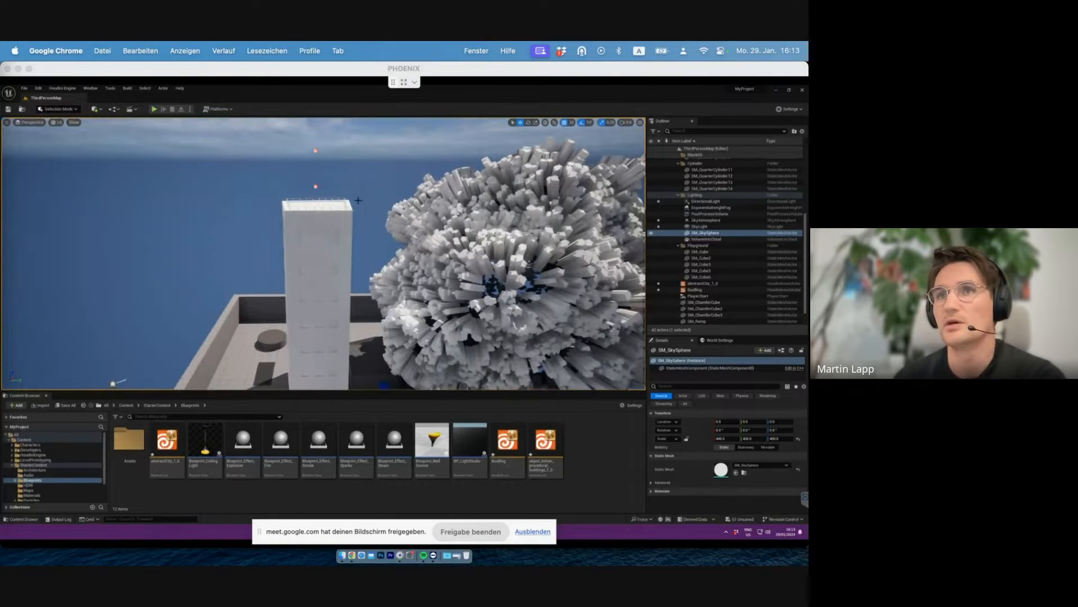
left_click(63, 88)
left_click(62, 90)
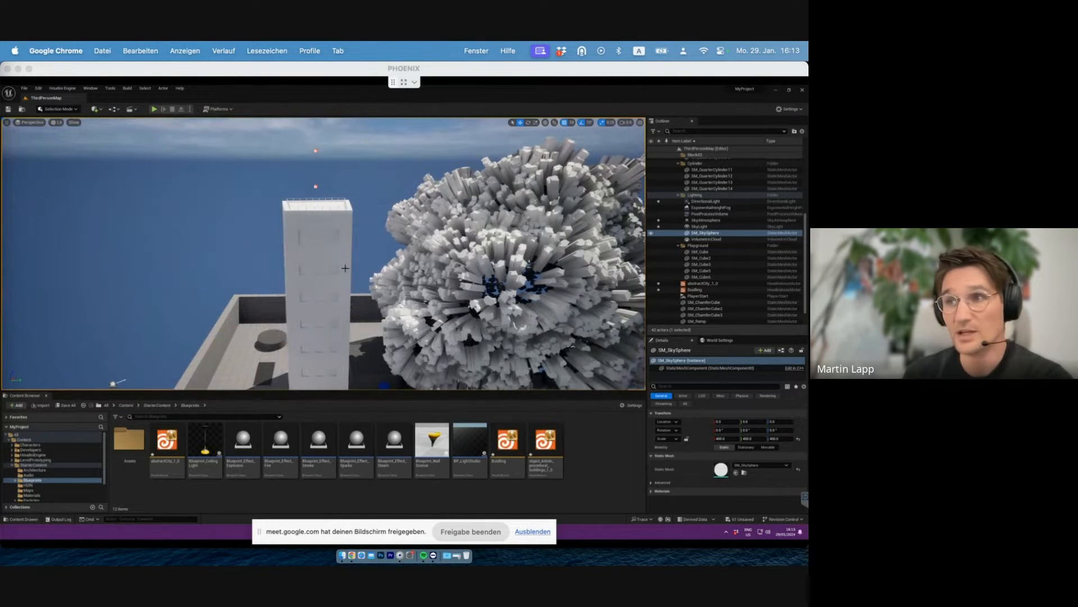
- Compare the Houdini Engine details of the building and abstractCity_1_0 actors, ending with the building selected
left_click(343, 241)
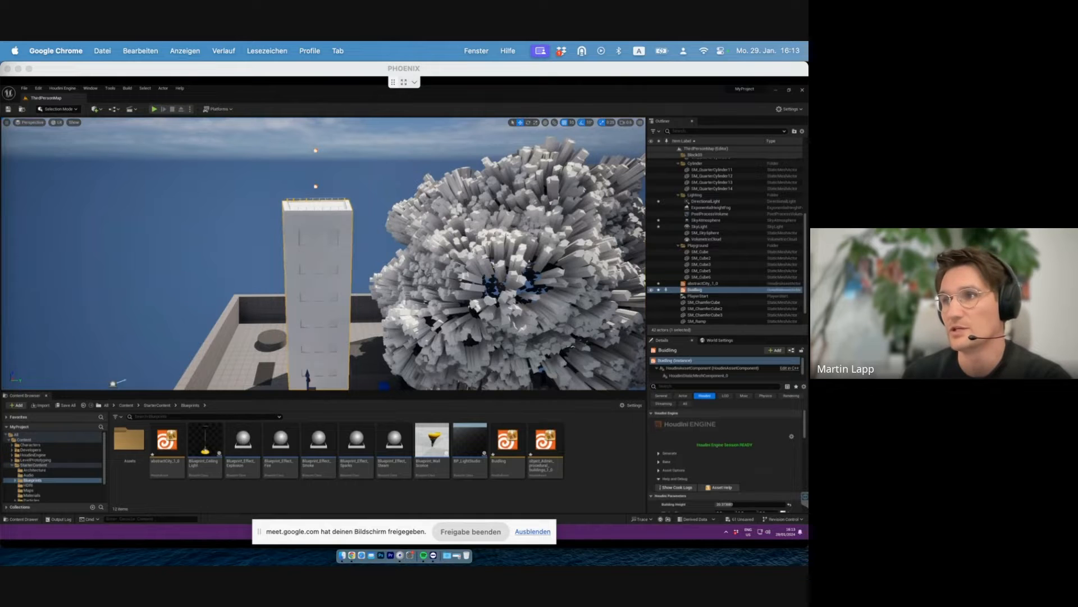
left_click(401, 215)
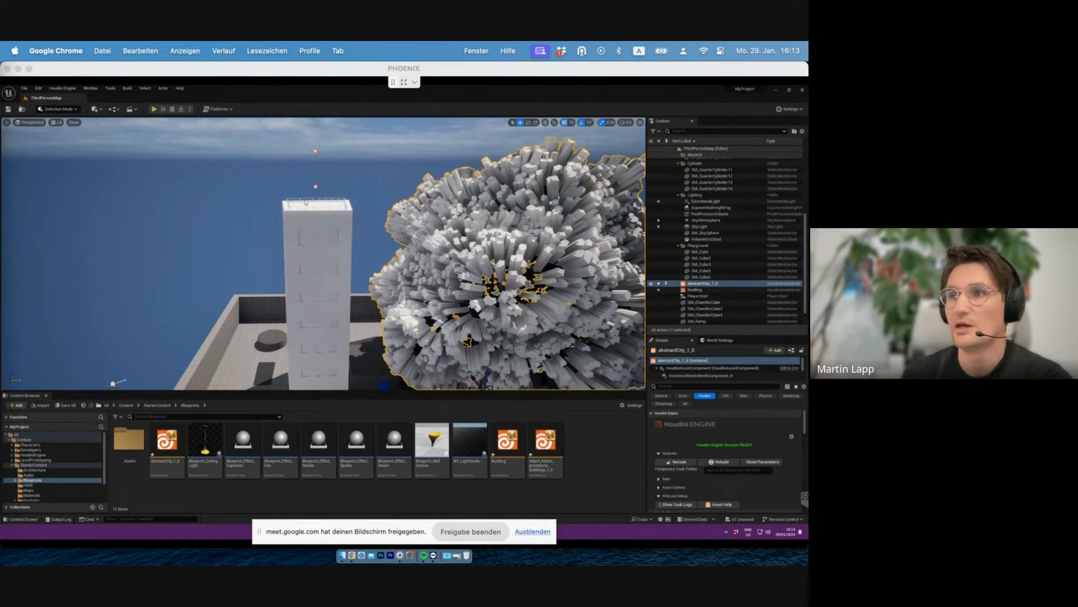
left_click(306, 204)
right_click_drag(312, 263, 335, 281)
scroll(798, 450, "down", 5)
scroll(724, 450, "up", 4)
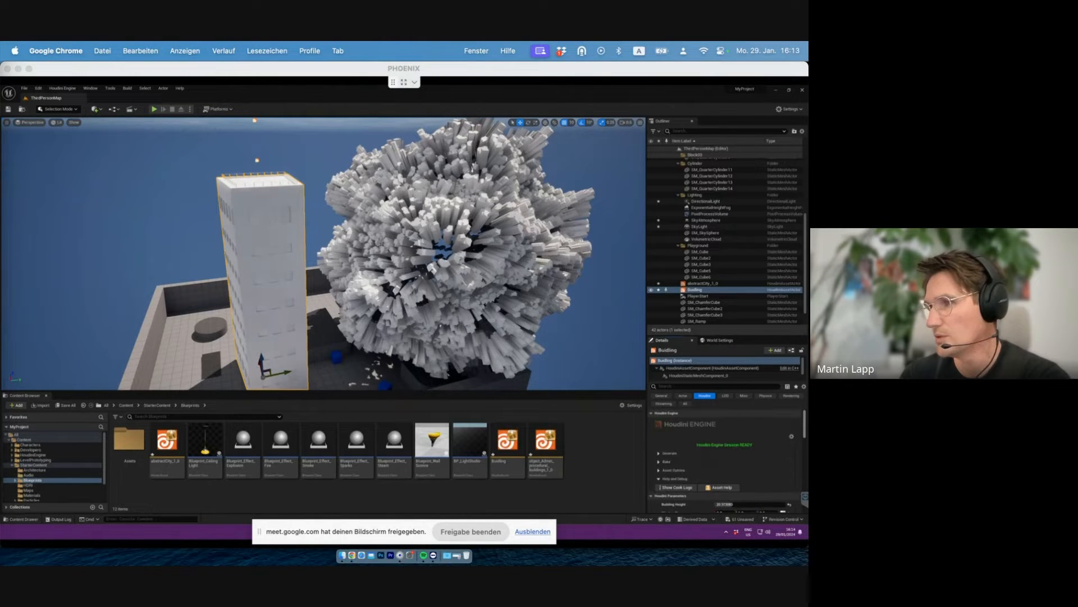
- Set the Building actor's Building Height to 5 and view the rebuilt building beside the abstract city from several angles
scroll(725, 449, "down", 3)
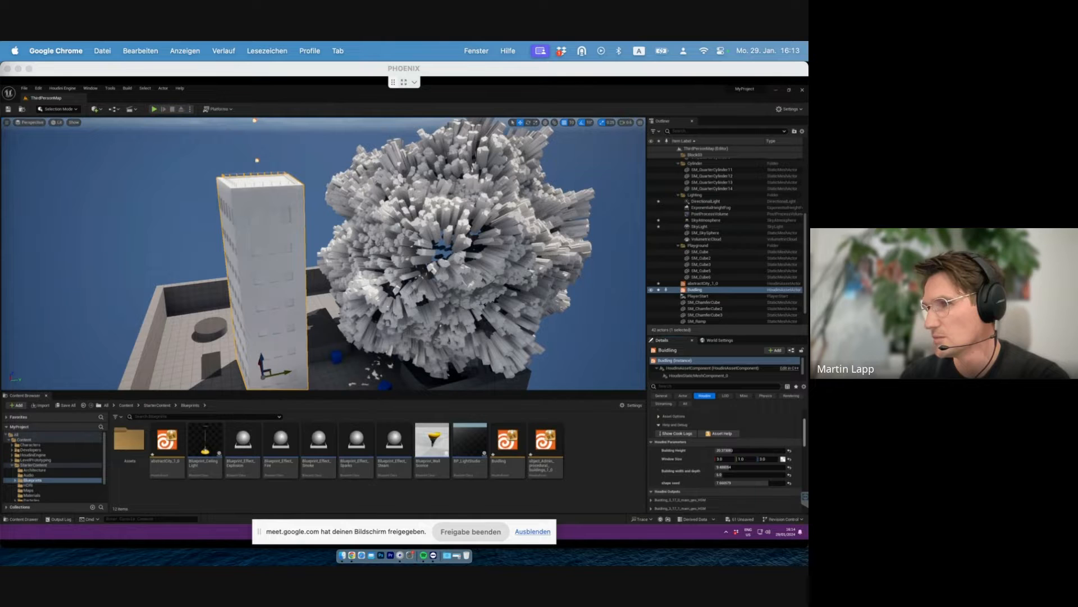
left_click(735, 450)
type("5")
key("Return")
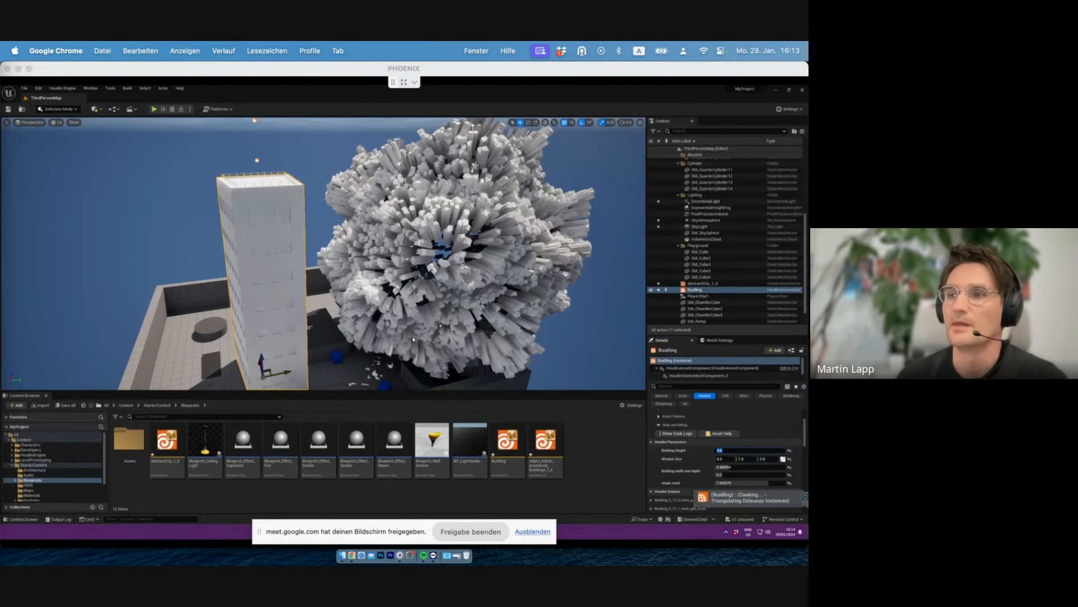
left_click(268, 272)
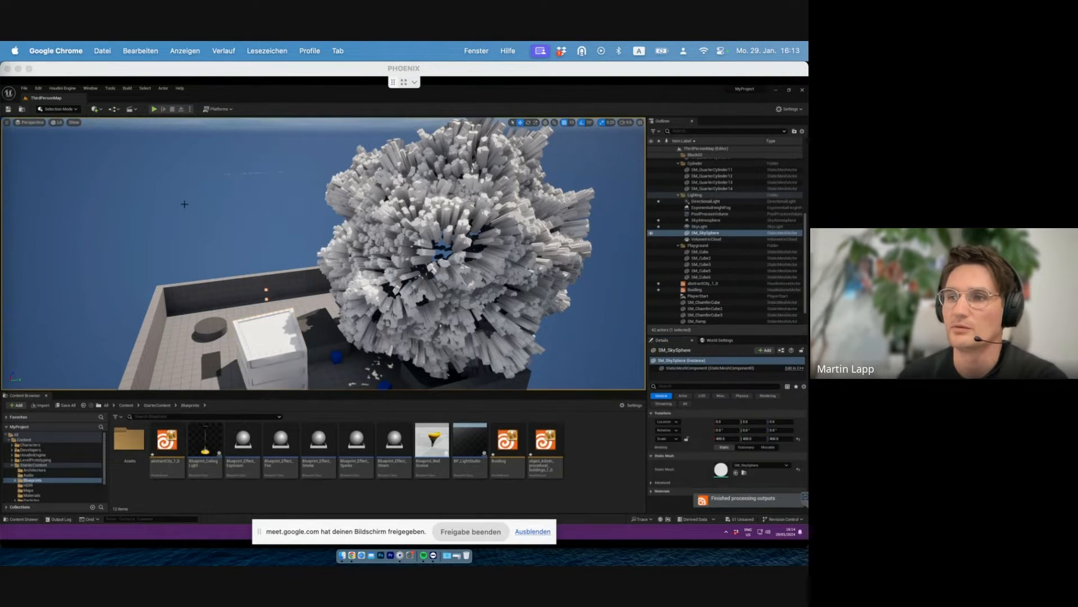
middle_click_drag(188, 371, 186, 206)
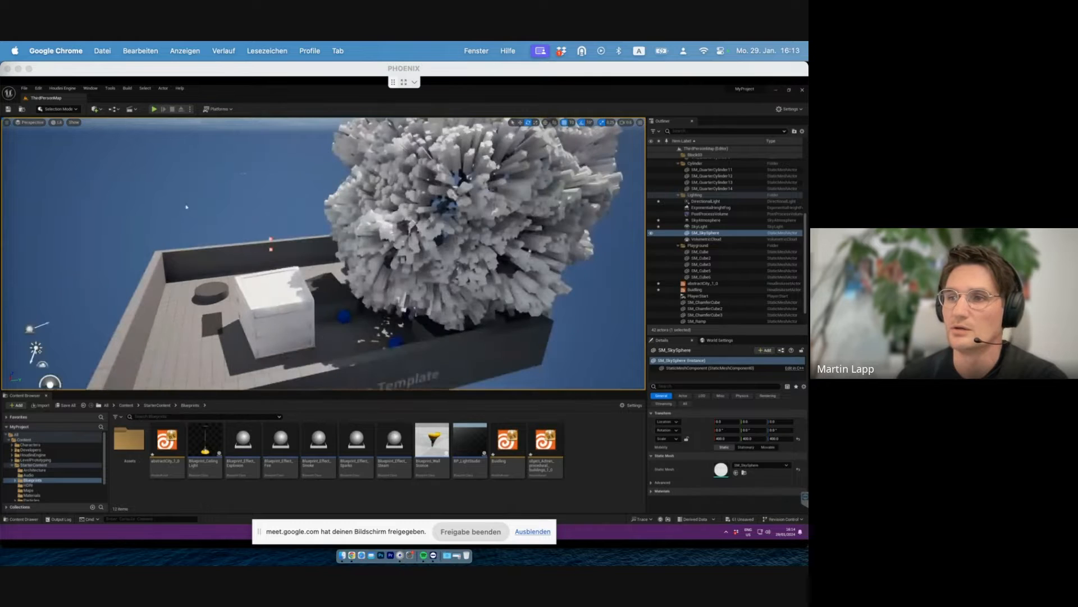
right_click_drag(280, 306, 251, 307)
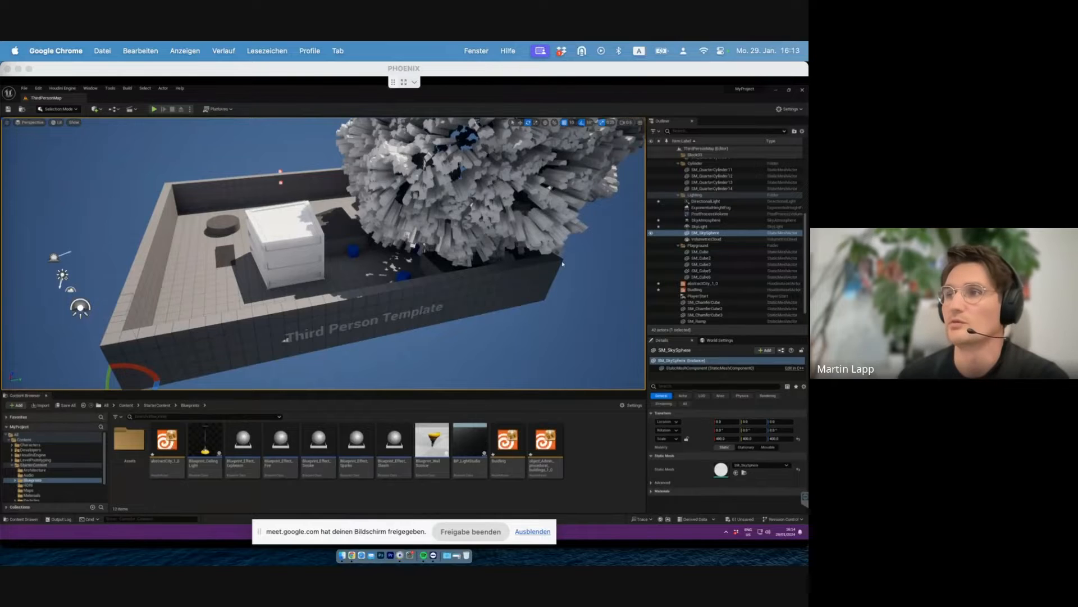
right_click_drag(563, 264, 513, 271)
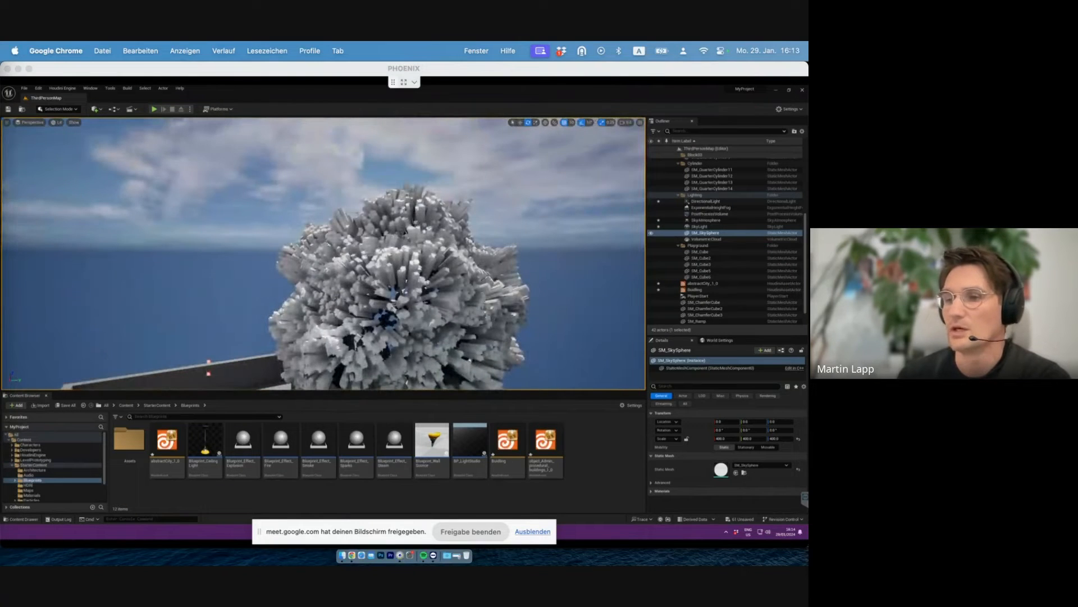
- Switch to the browser, view several parts of the Unreal Engine 5.1 City Sample demo video, and return to the Unreal project
key("alt+Tab")
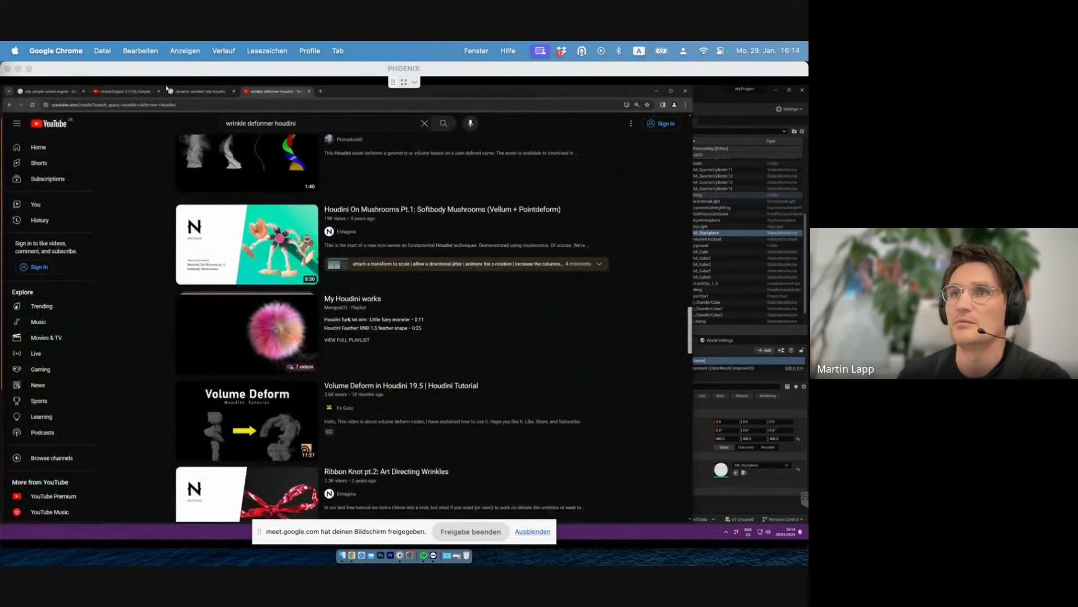
left_click(141, 91)
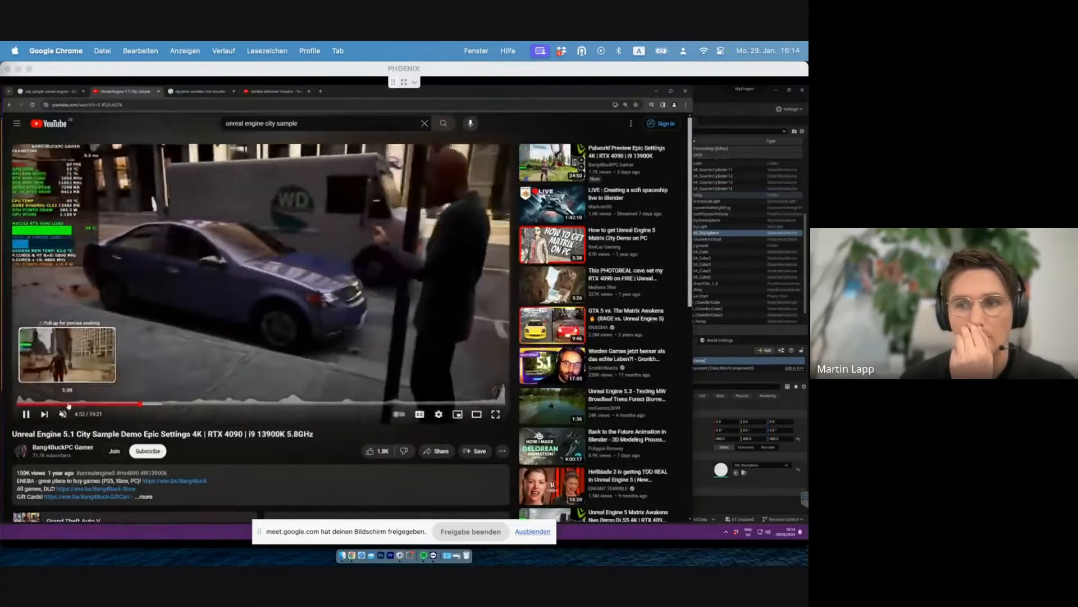
left_click(69, 404)
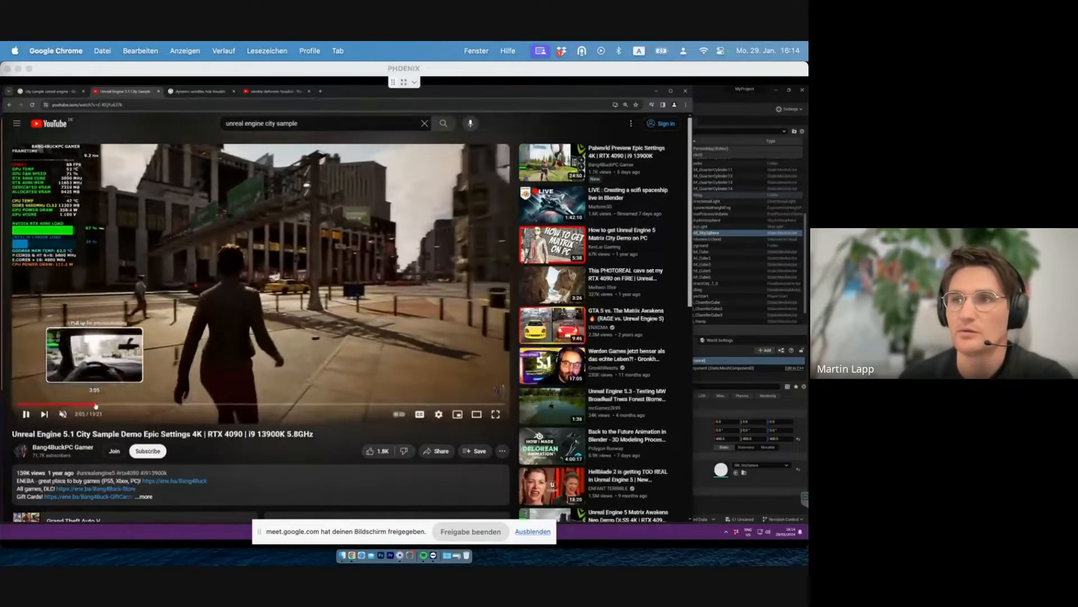
left_click_drag(96, 406, 189, 405)
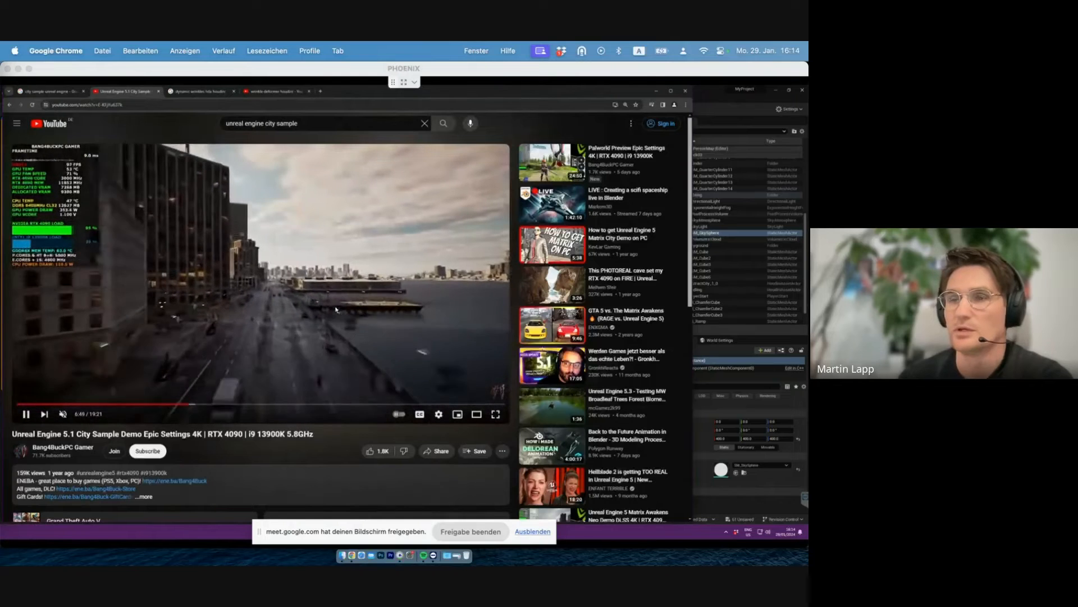
left_click(717, 91)
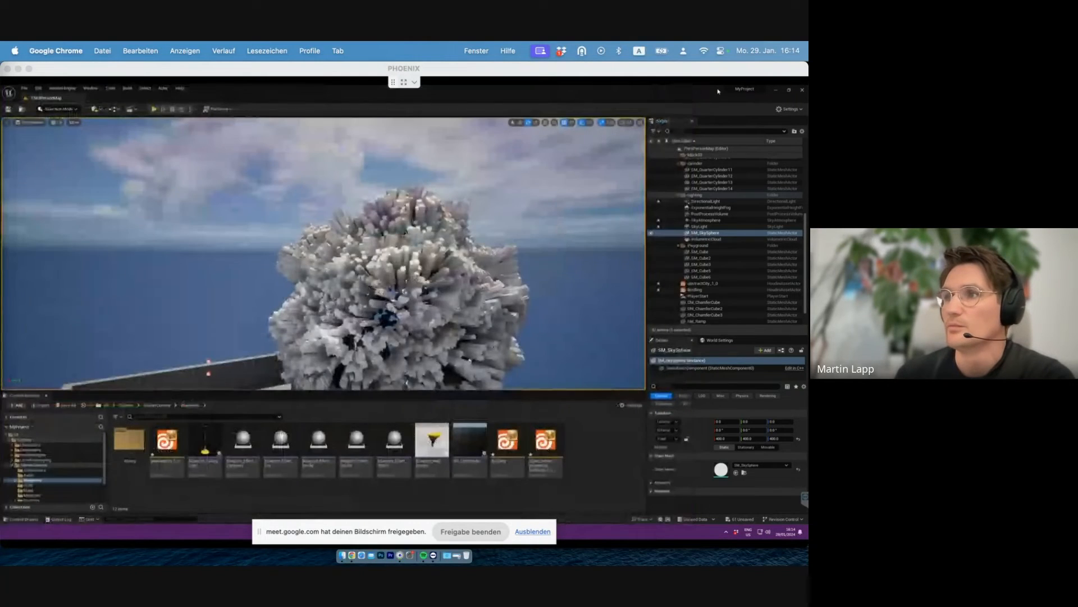
right_click_drag(487, 249, 478, 276)
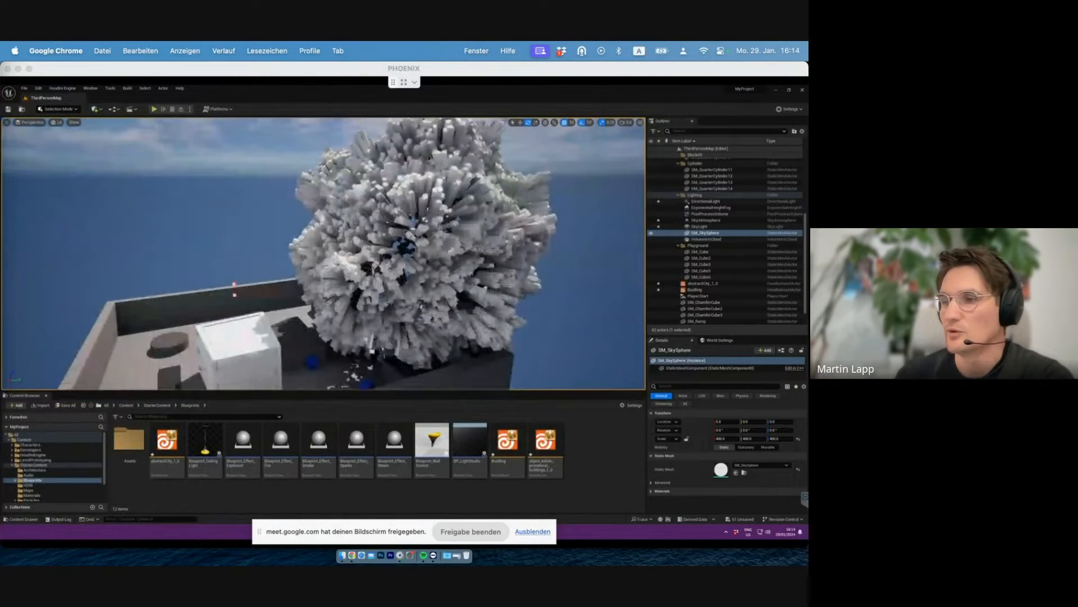
- Switch to the Houdini fluid dance scene and go from the stage network to the obj network to view its nodes
mouse_move(461, 531)
left_click(528, 497)
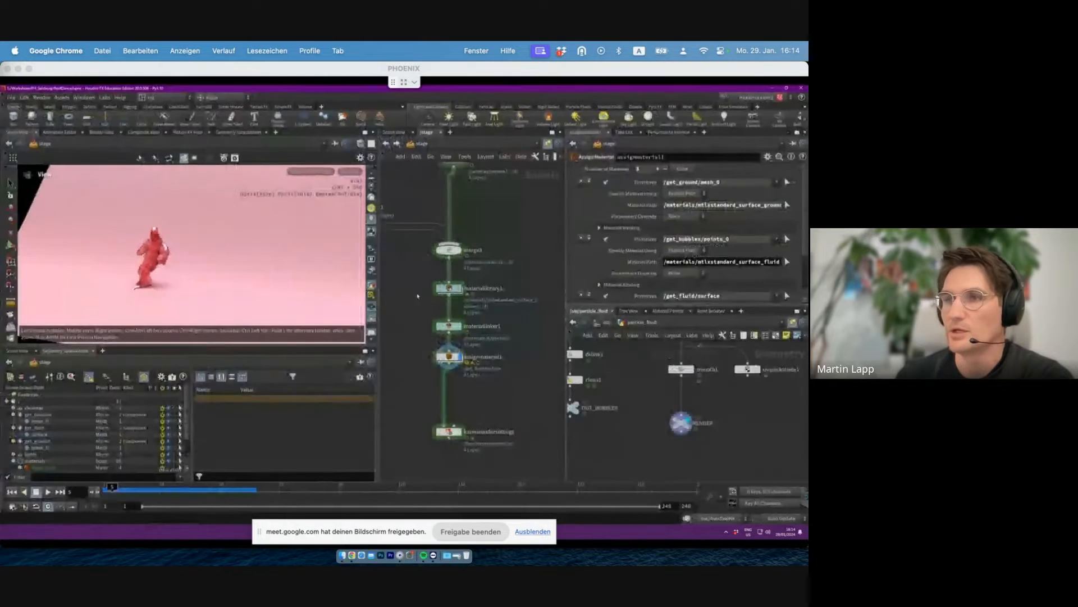
middle_click_drag(414, 279, 435, 363)
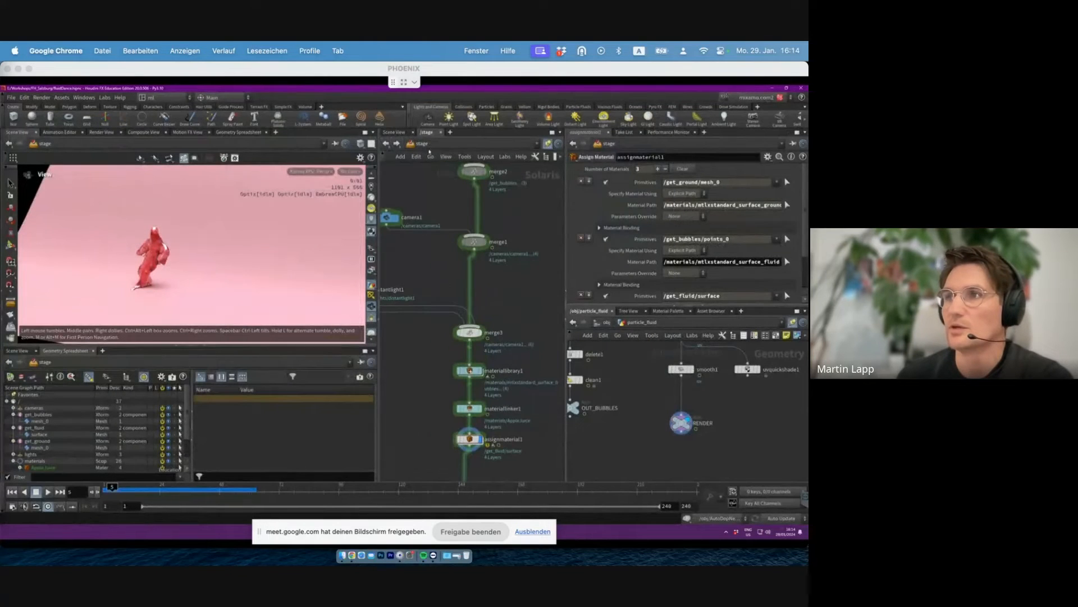
left_click(431, 156)
left_click(444, 199)
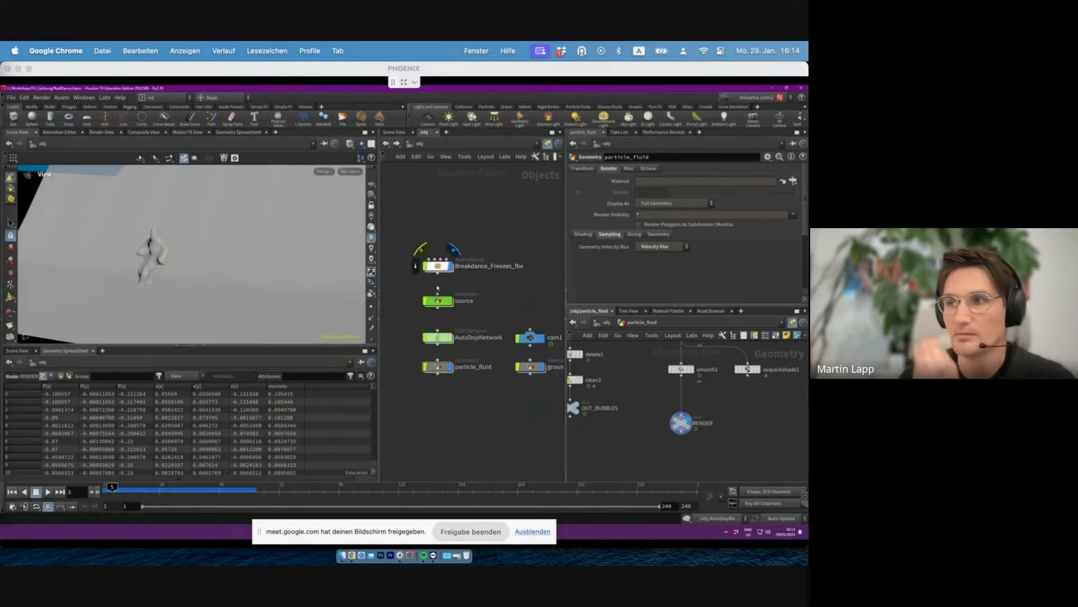
middle_click_drag(456, 287, 455, 295)
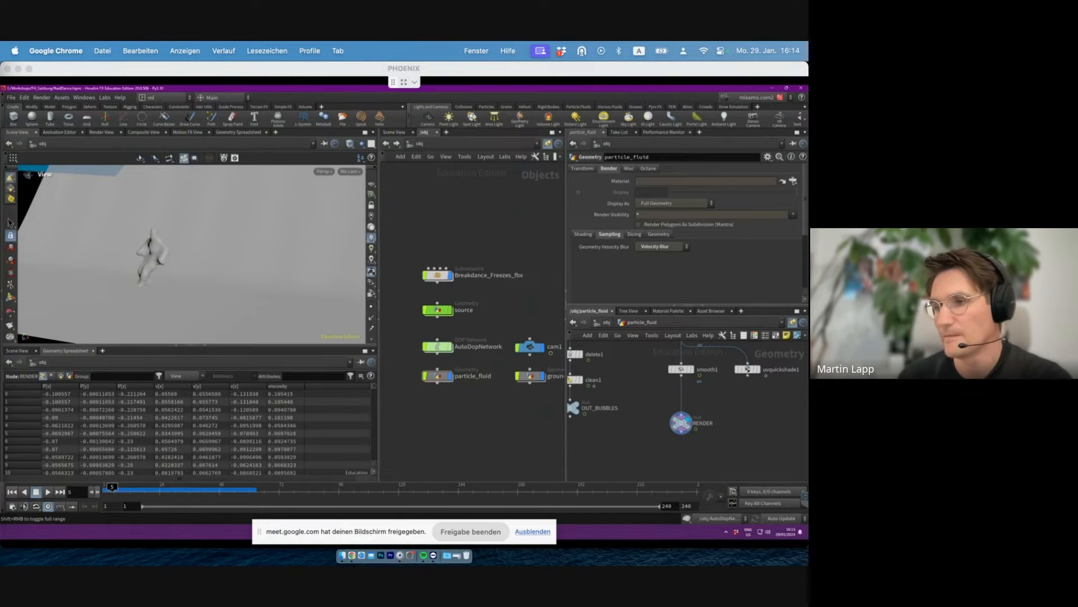
- Switch to Nuke, show the rendered fluid dance sequence in the viewer and play it from the first frame
left_click(388, 532)
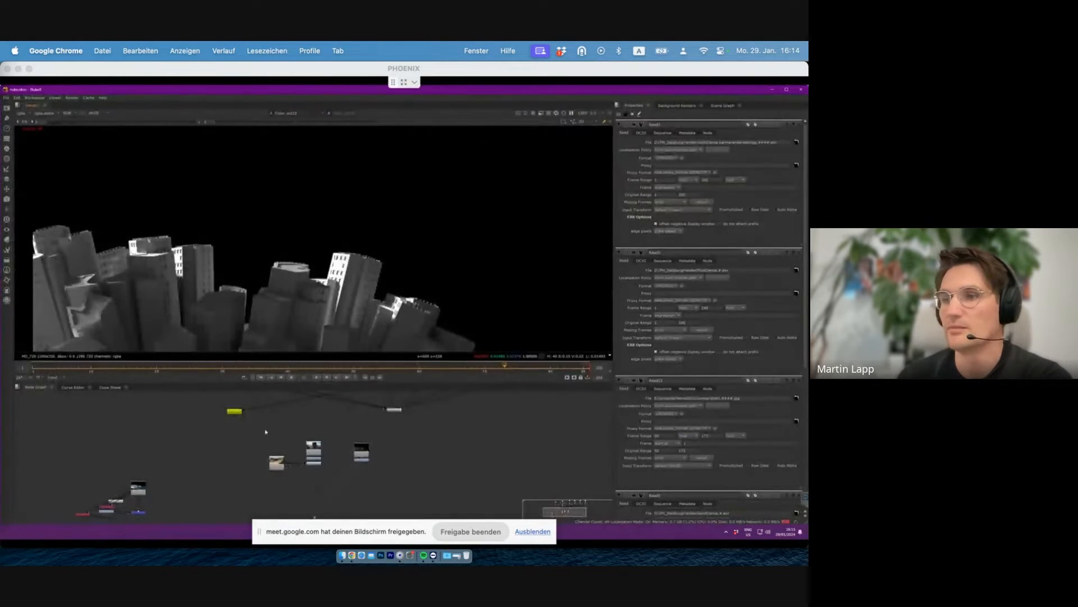
scroll(265, 432, "down", 5)
middle_click_drag(266, 401, 274, 449)
scroll(274, 450, "up", 5)
left_click(254, 482)
key("1")
left_click(264, 378)
left_click(319, 378)
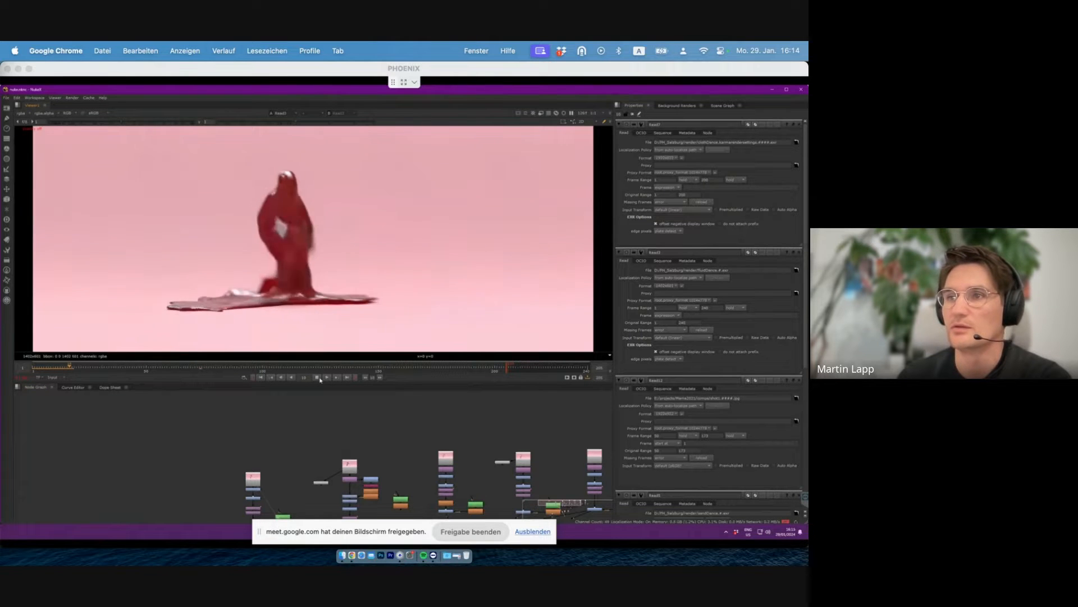
scroll(337, 317, "down", 1)
middle_click_drag(338, 319, 296, 302)
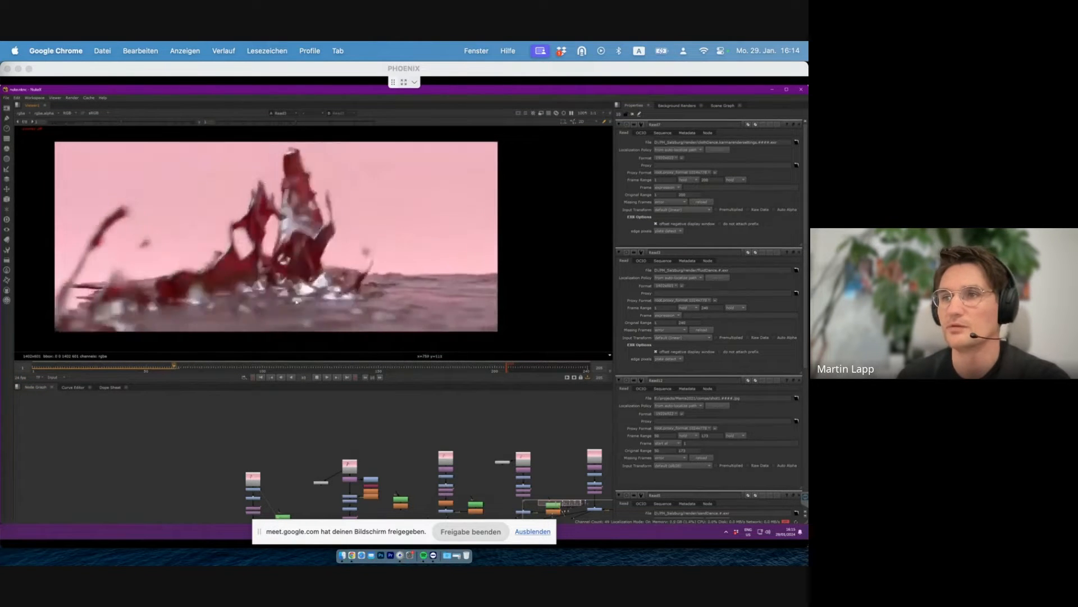
left_click(261, 378)
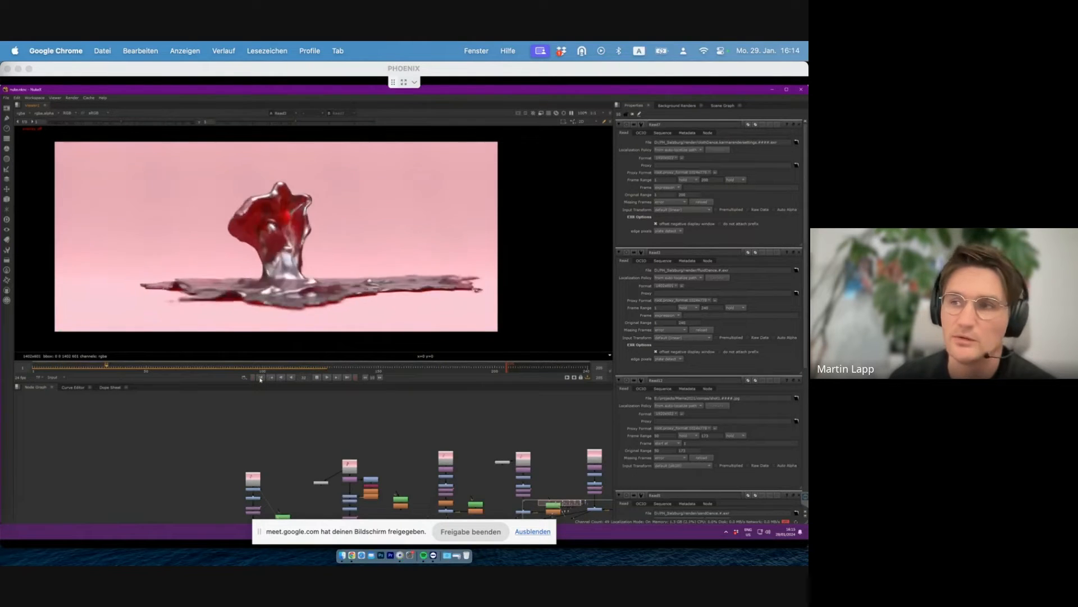
- Open the fluid Read node's file browser, turn off sequence grouping, check the modification times of the fluidDance frames, and close it
middle_click_drag(303, 457, 307, 416)
double_click(257, 440)
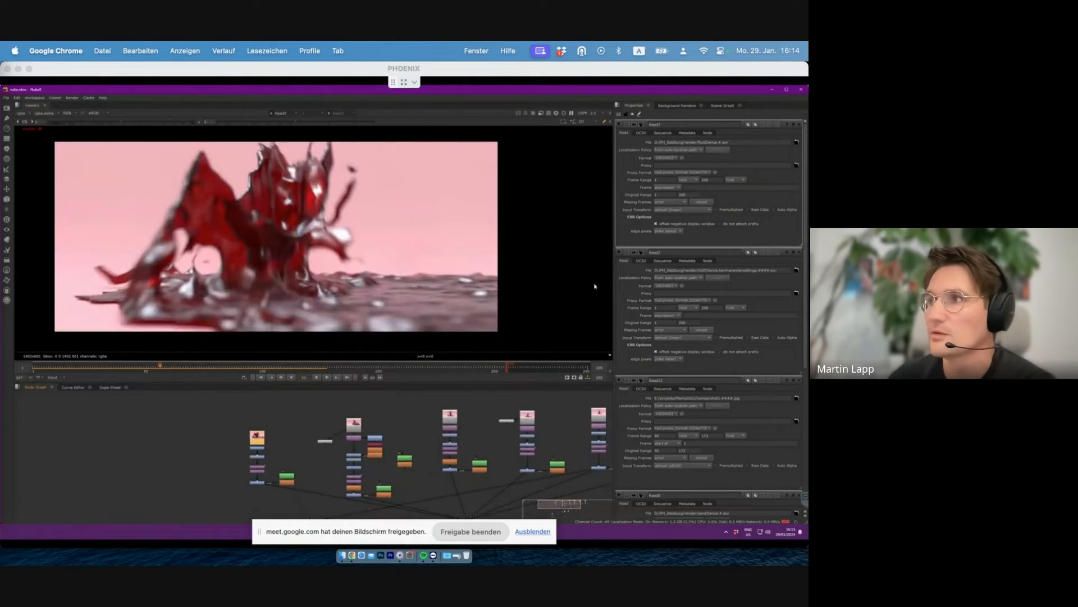
left_click(796, 142)
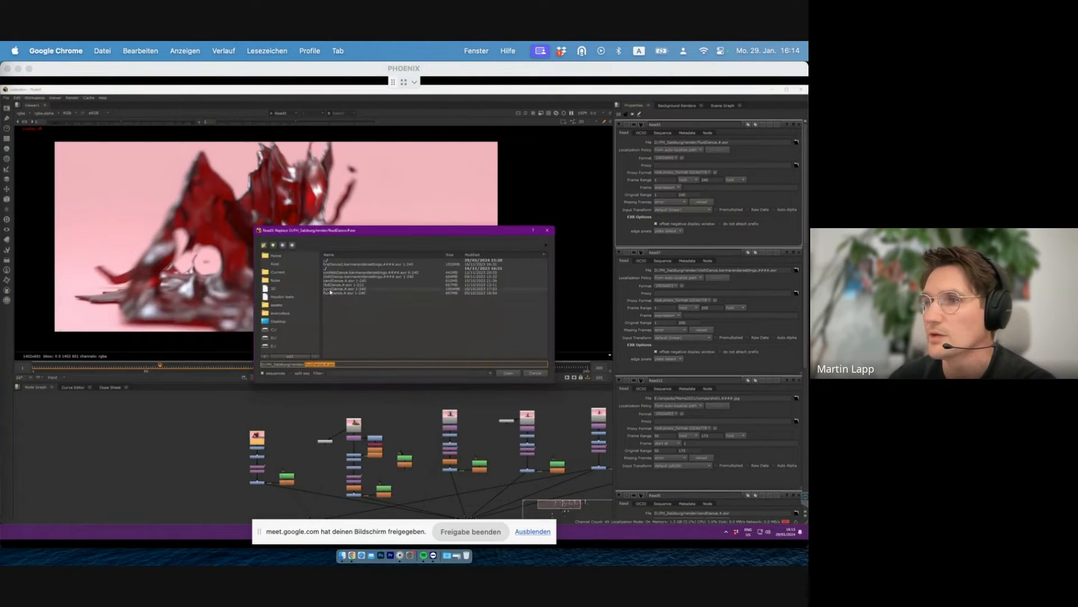
left_click(283, 373)
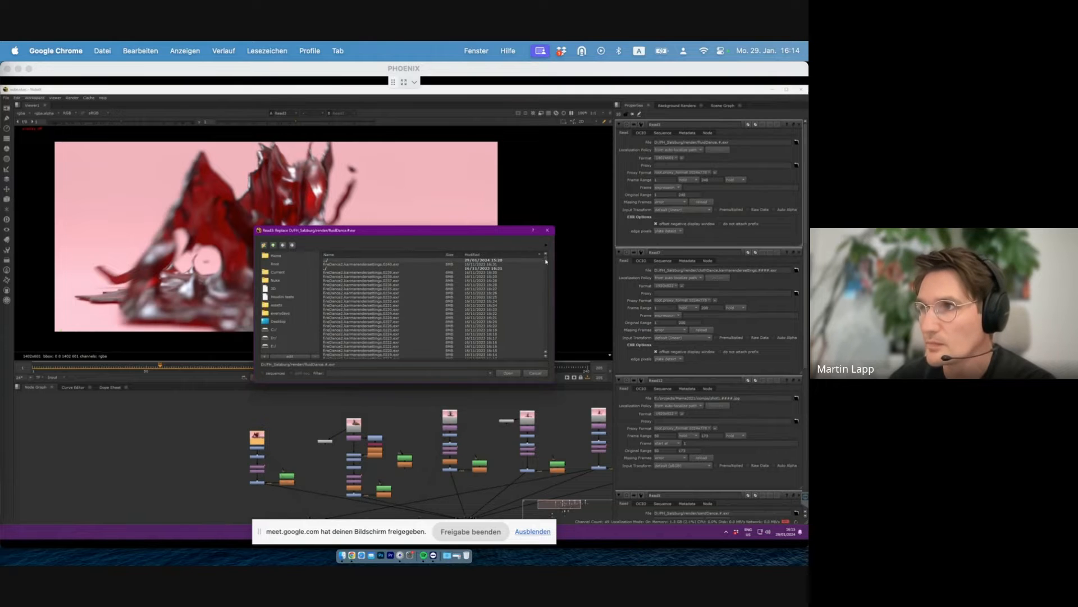
left_click_drag(545, 261, 544, 369)
left_click(337, 355)
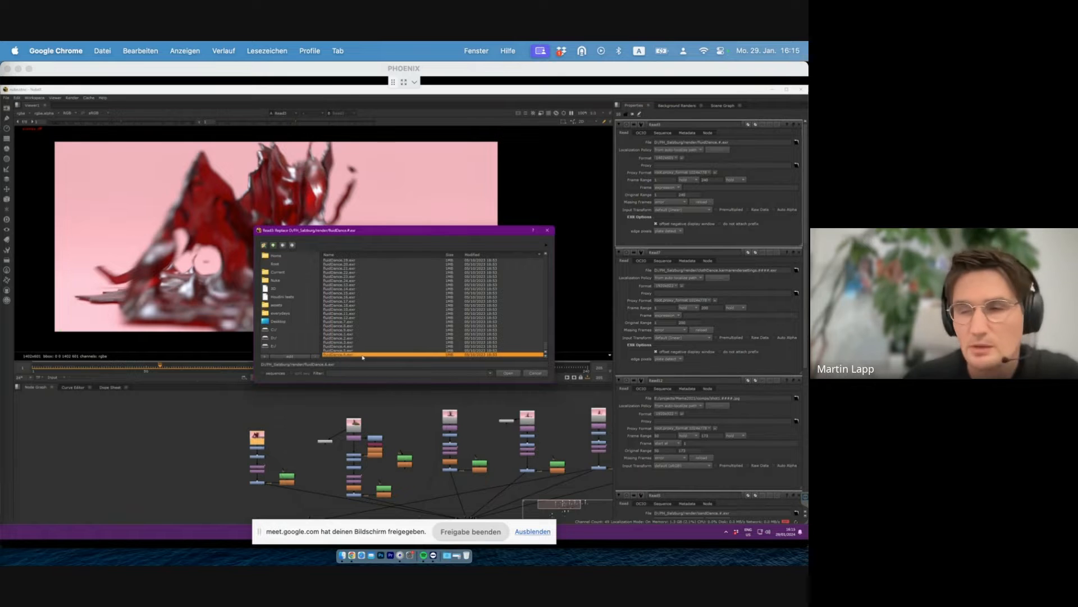
left_click_drag(548, 347, 548, 354)
left_click(483, 323)
scroll(488, 324, "up", 5)
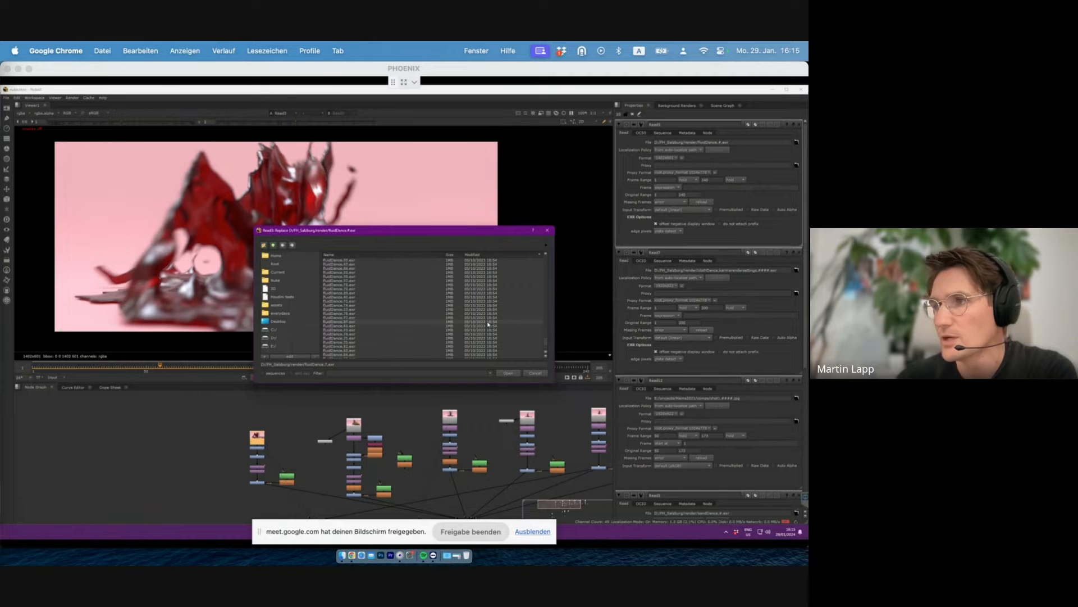
left_click(508, 338)
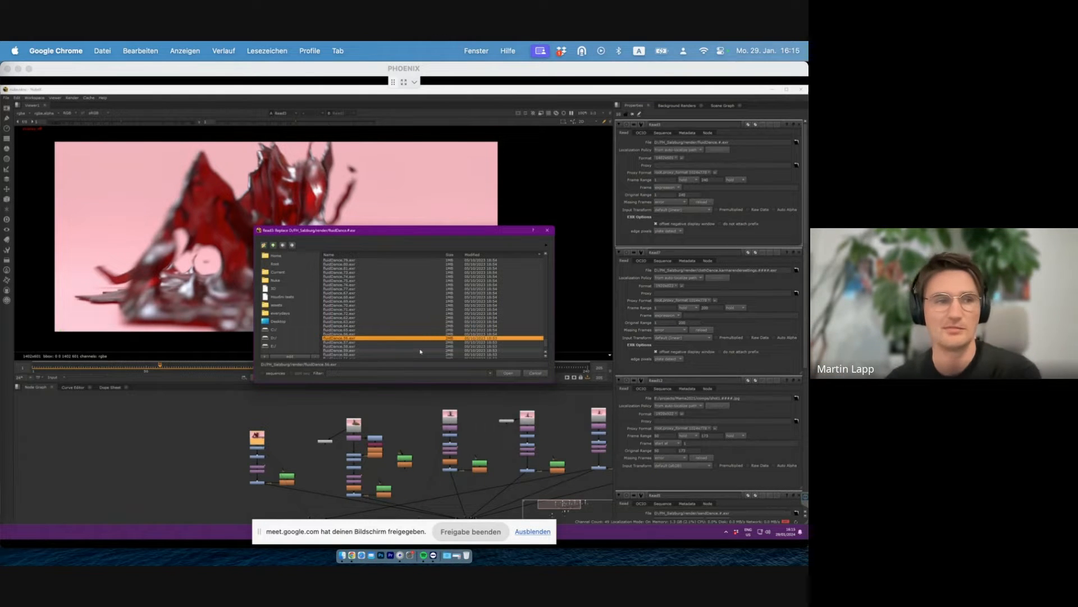
left_click(548, 230)
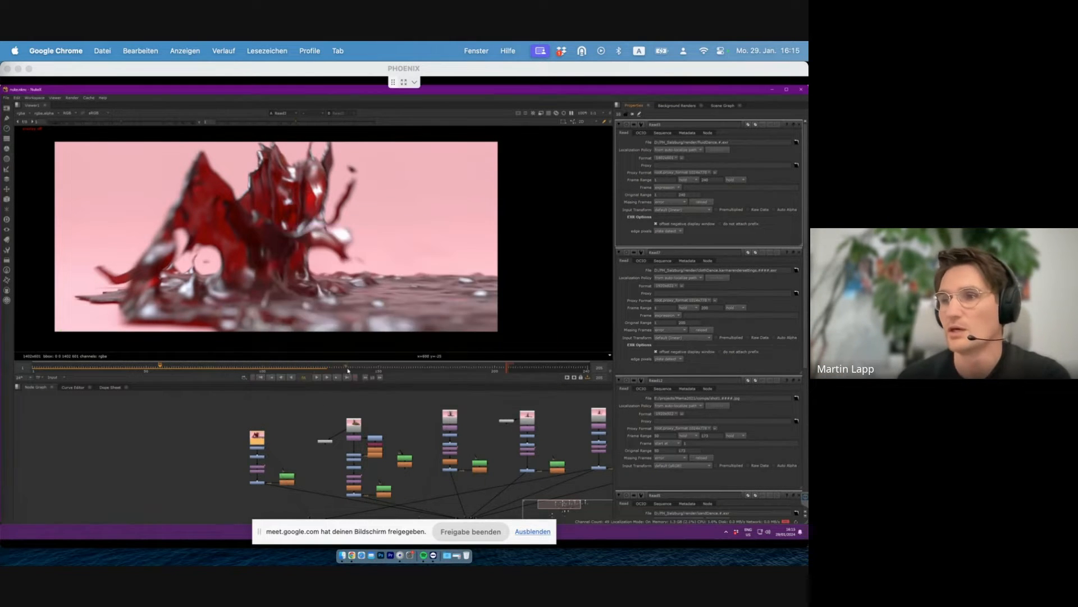
- Scrub through the middle frames of the fluid dance render and play the sequence
left_click(327, 370)
left_click(319, 378)
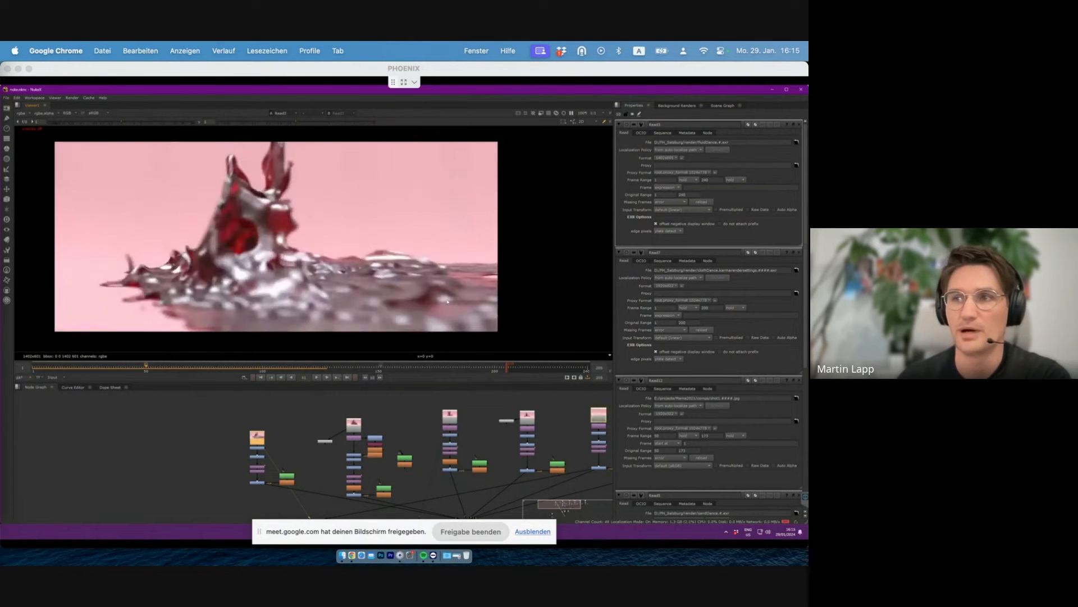
left_click_drag(148, 366, 288, 362)
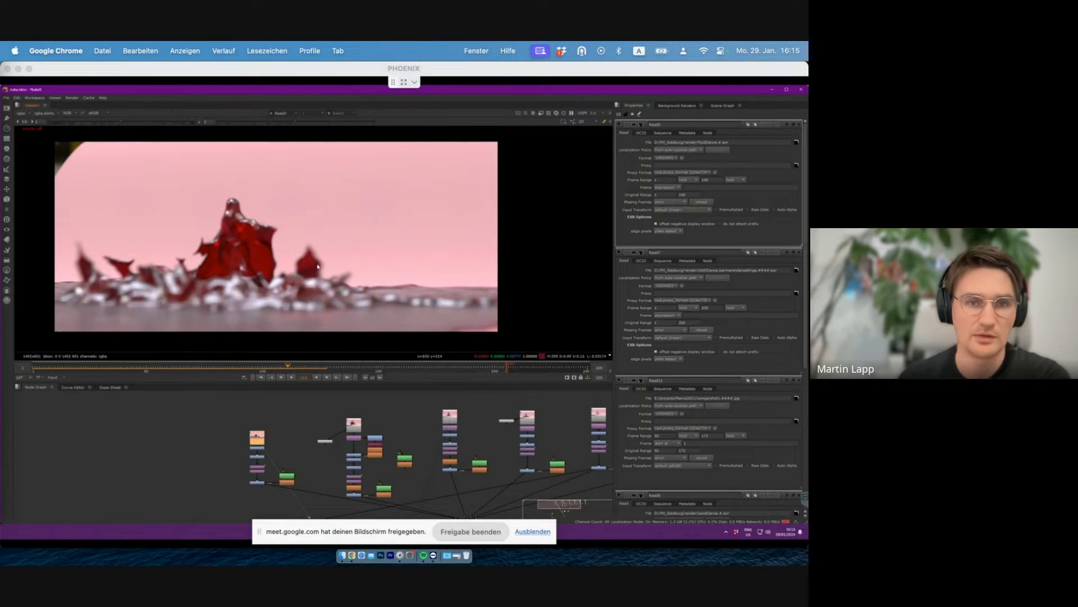
left_click(135, 366)
left_click_drag(141, 371, 225, 368)
left_click(319, 377)
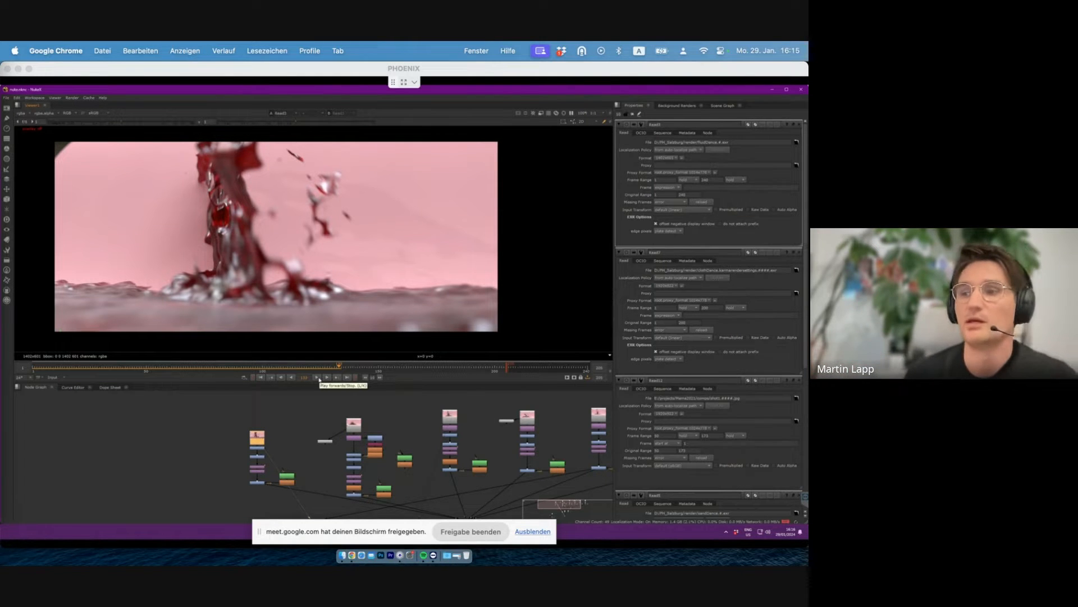
- Replay the fluid dance render from its first frame, pausing early in the motion and restarting it
left_click(260, 377)
left_click(315, 377)
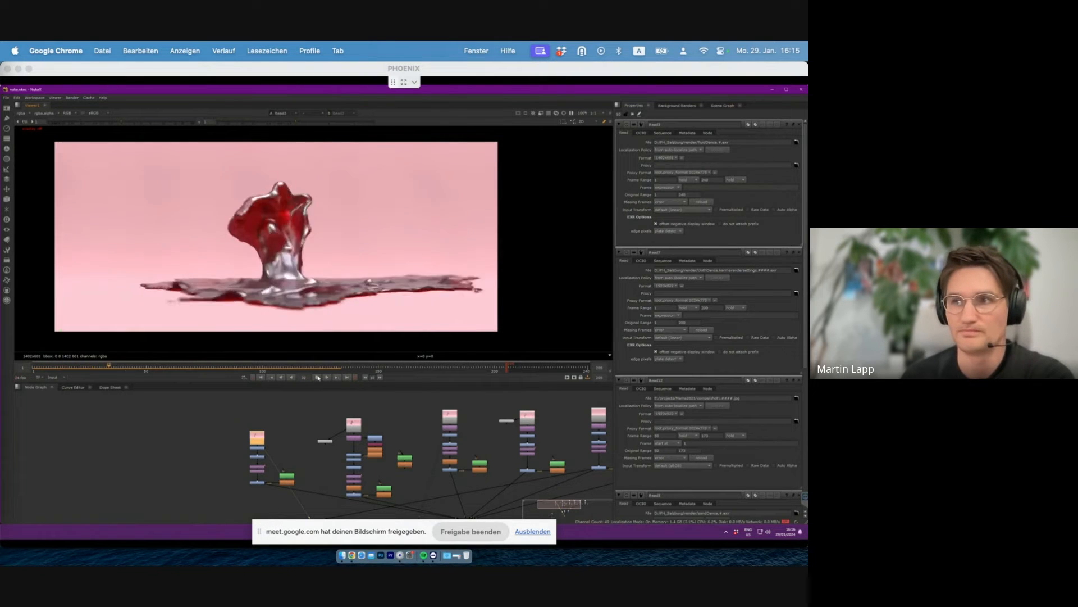
left_click(318, 378)
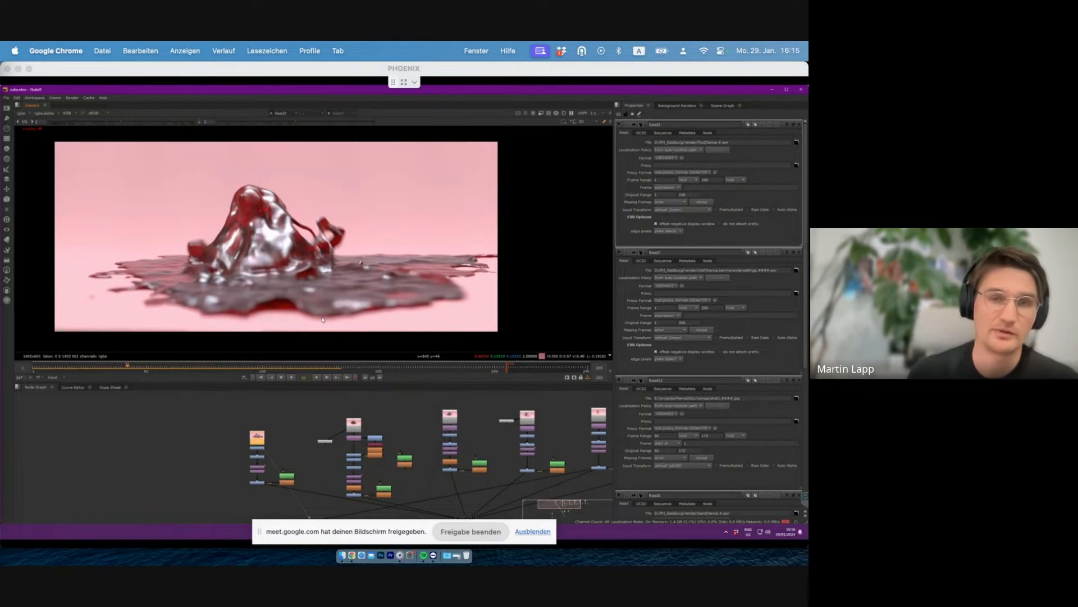
left_click(261, 378)
left_click(316, 377)
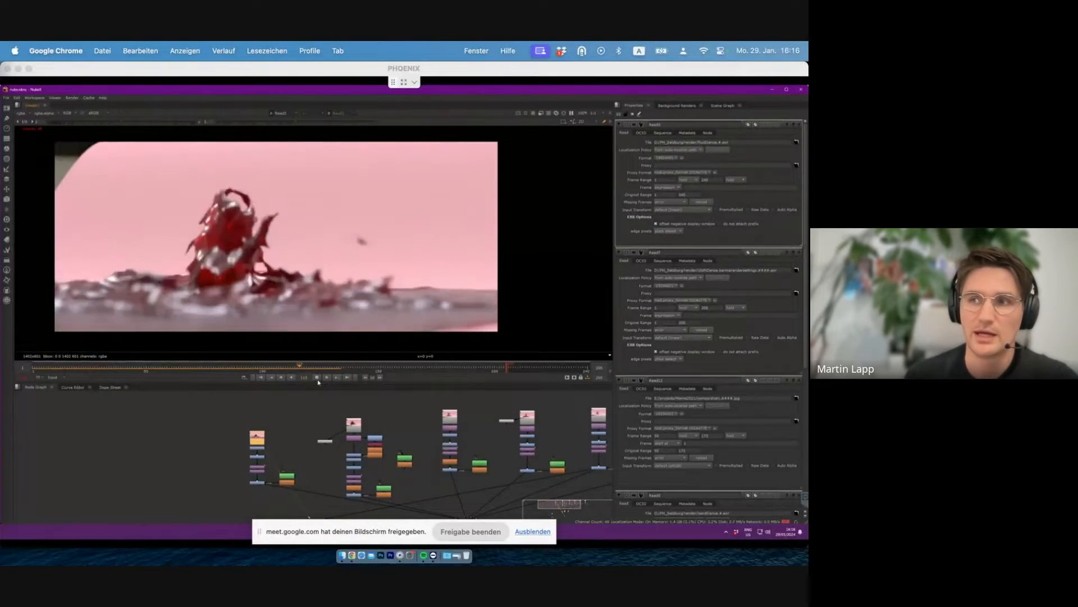
- Scrub the fluid dance render to about frame 145, end the playback range there and play the sequence
left_click(318, 380)
left_click(327, 370)
left_click_drag(328, 370, 367, 372)
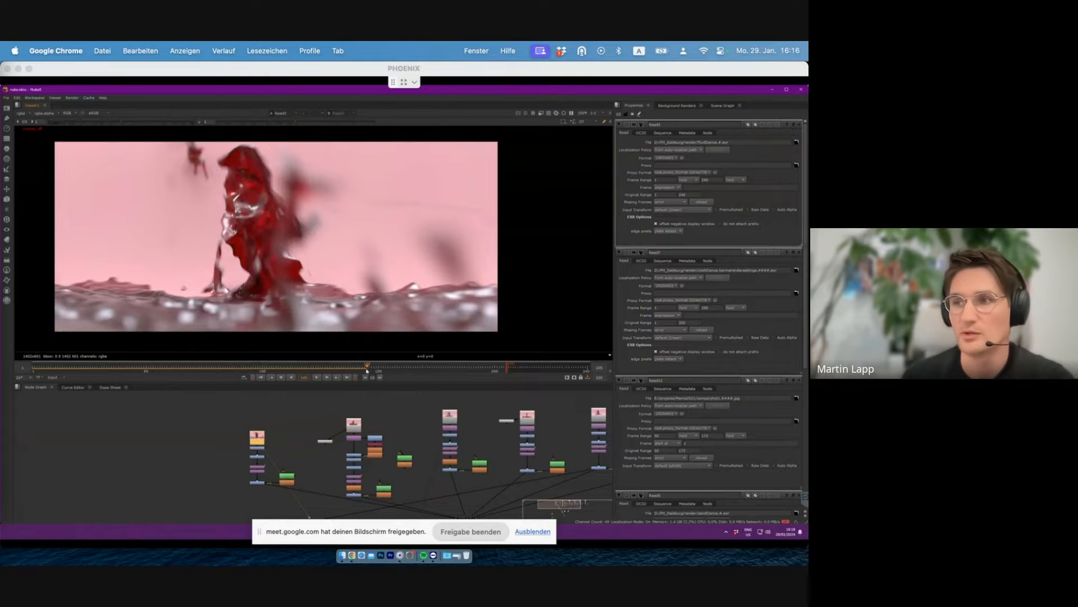
key("l")
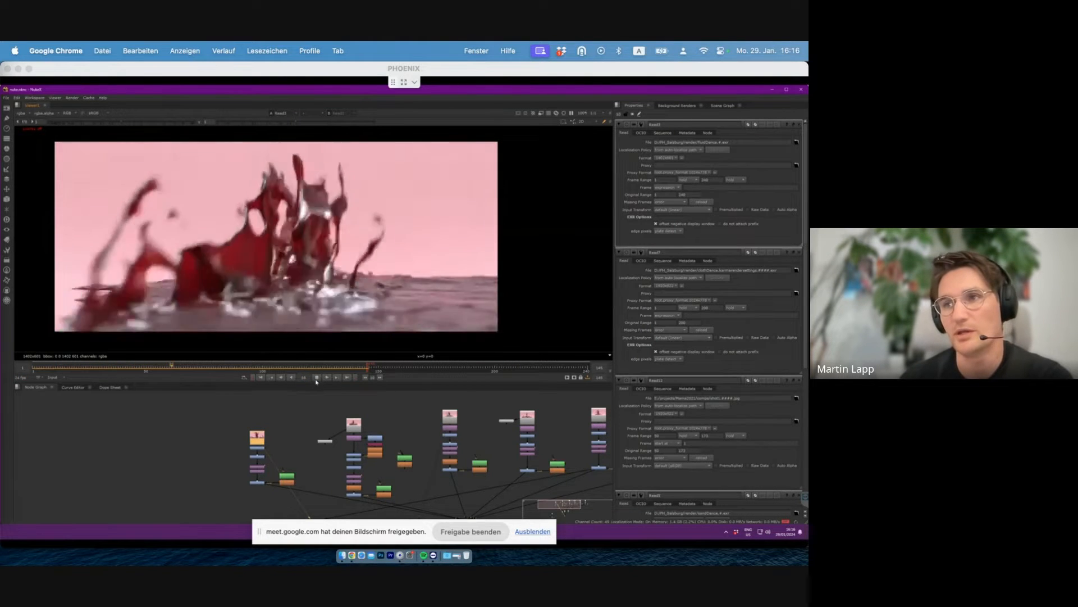
- Stop the fluid dance playback, return to its first frame, and switch to the Houdini fluid dance scene
key("k")
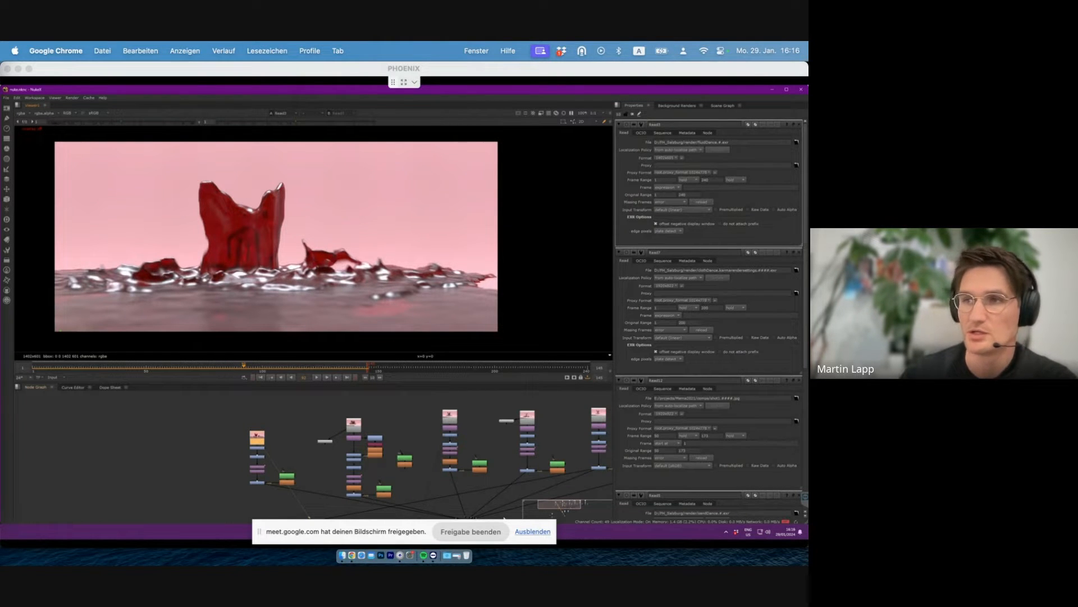
left_click(34, 368)
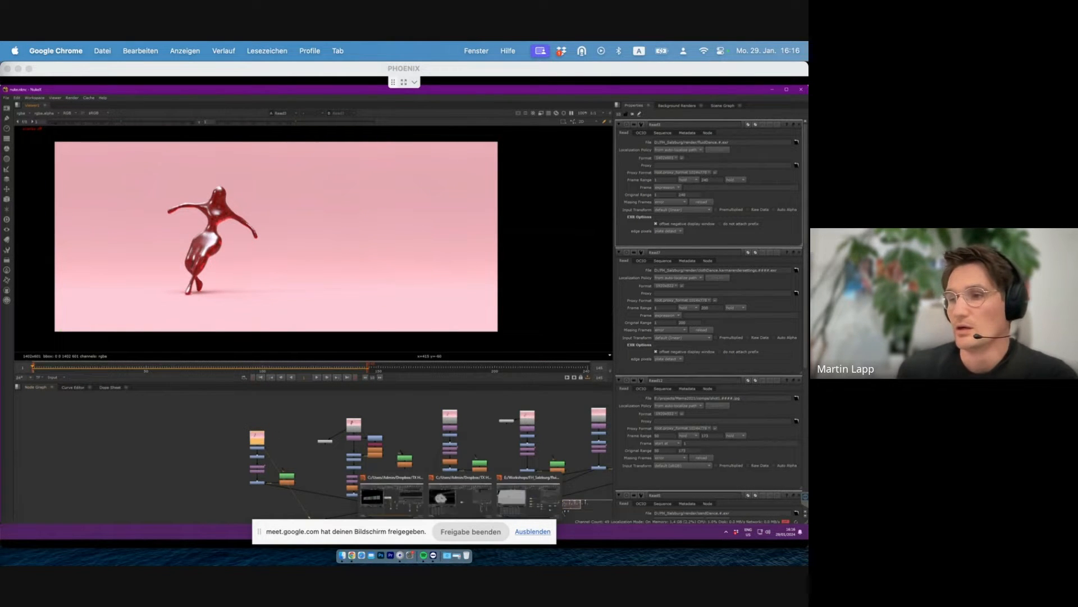
left_click(524, 491)
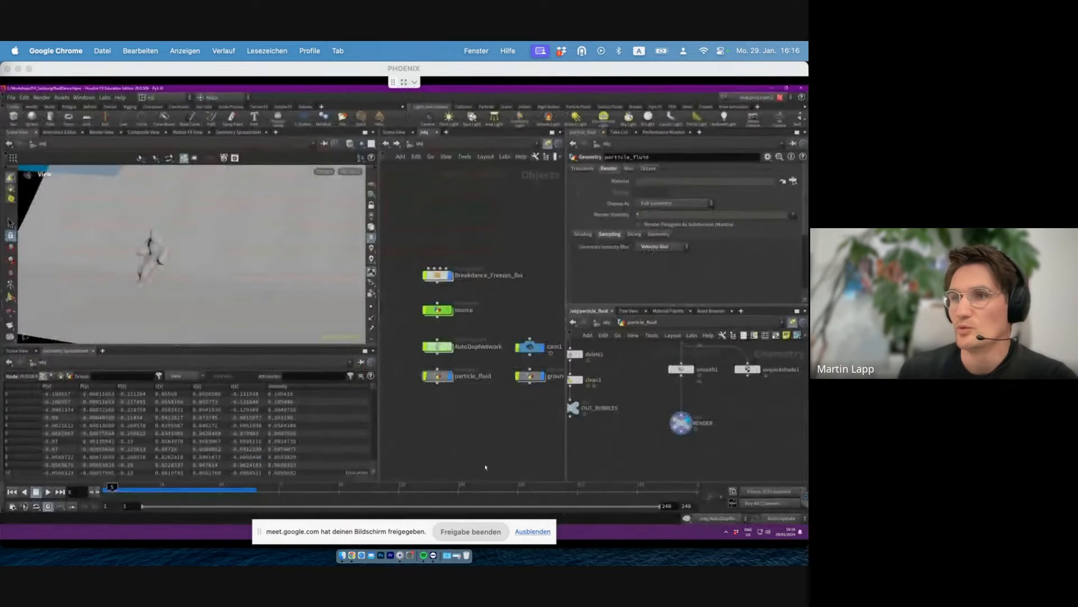
- Open the Breakdance_Freezes_fbx subnetwork and widen the network view
middle_click_drag(473, 230, 469, 246)
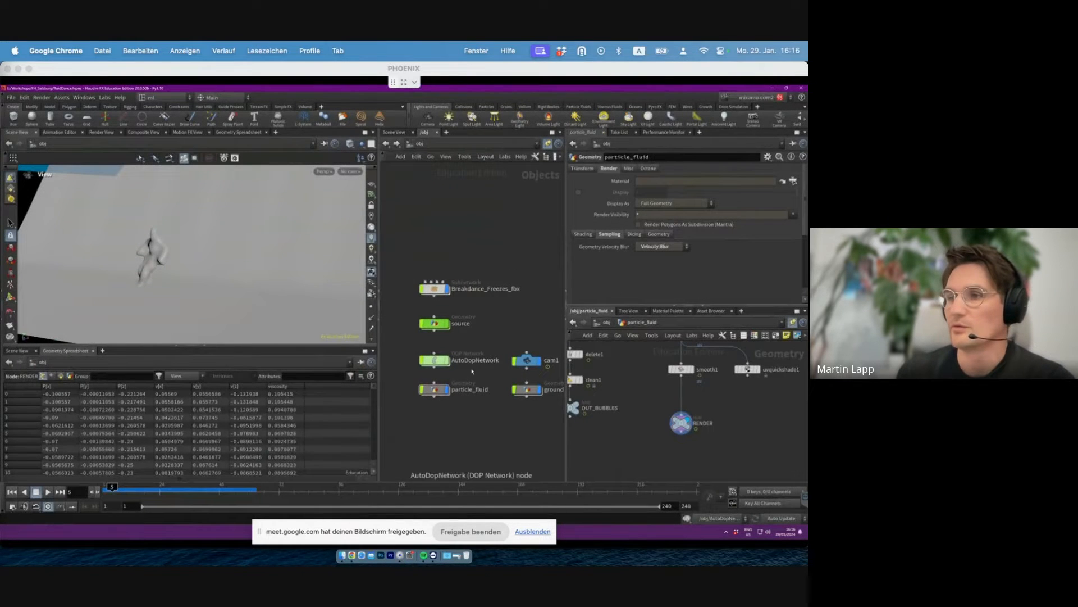
left_click(470, 293)
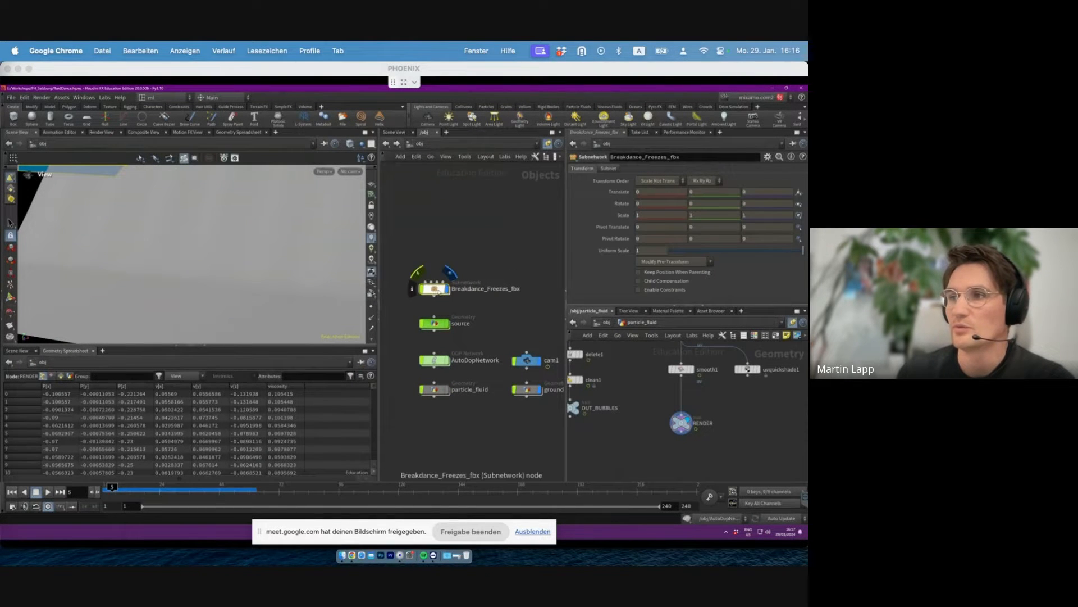
middle_click_drag(457, 247, 457, 269)
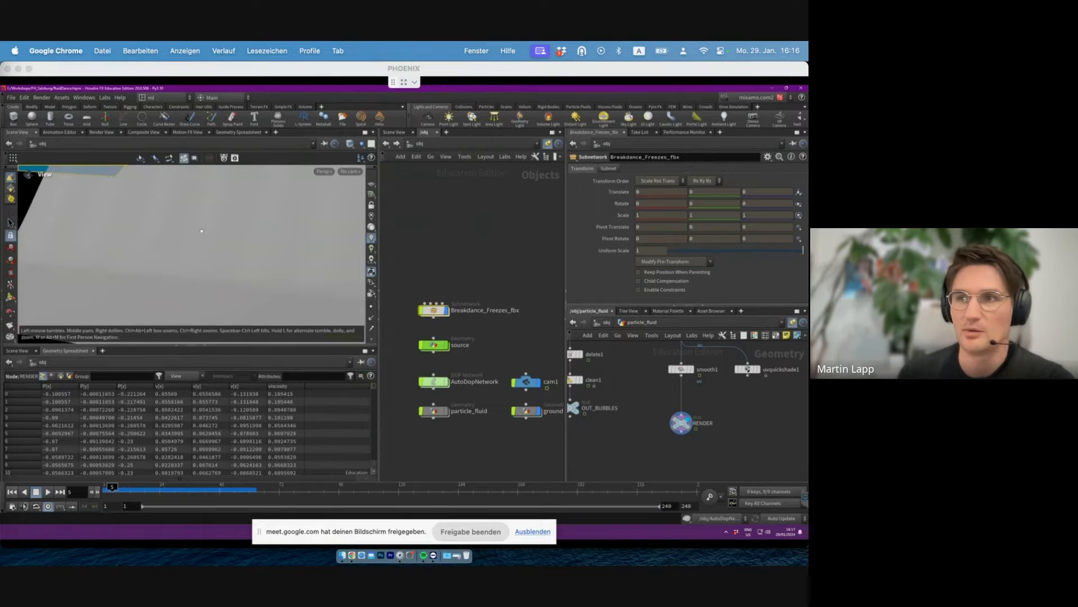
double_click(441, 313)
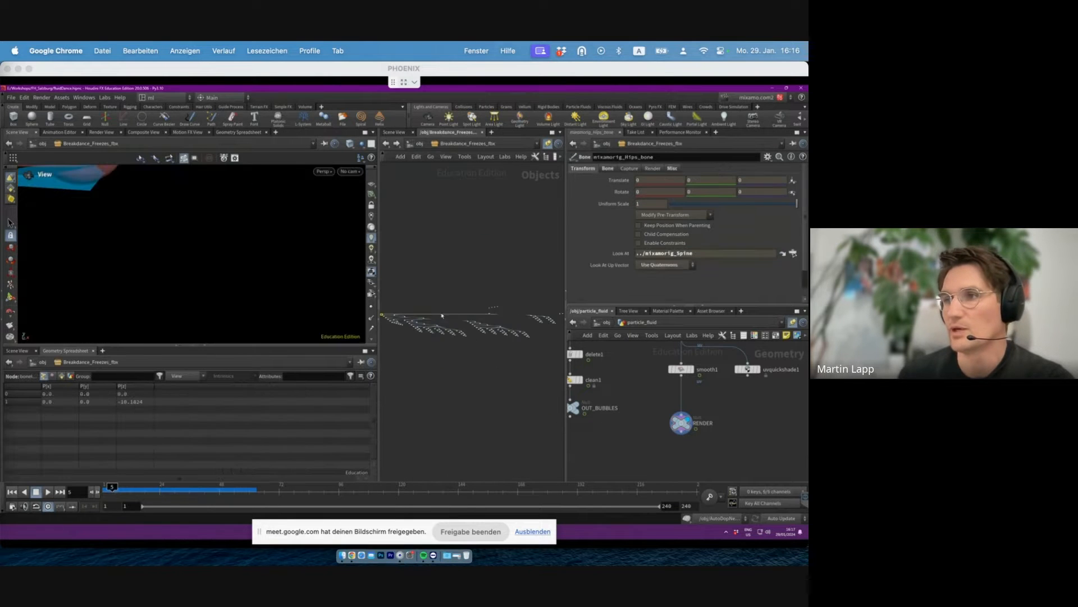
left_click_drag(380, 198, 301, 198)
- Open the Filmbox FBX import options and bring up the file chooser for the source file
left_click(9, 97)
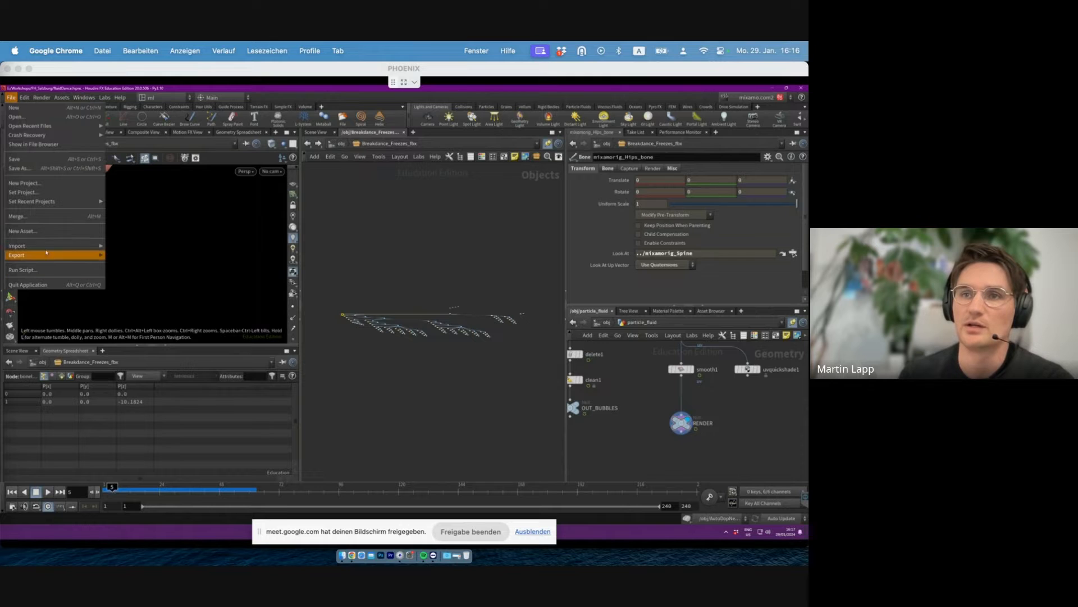
mouse_move(40, 246)
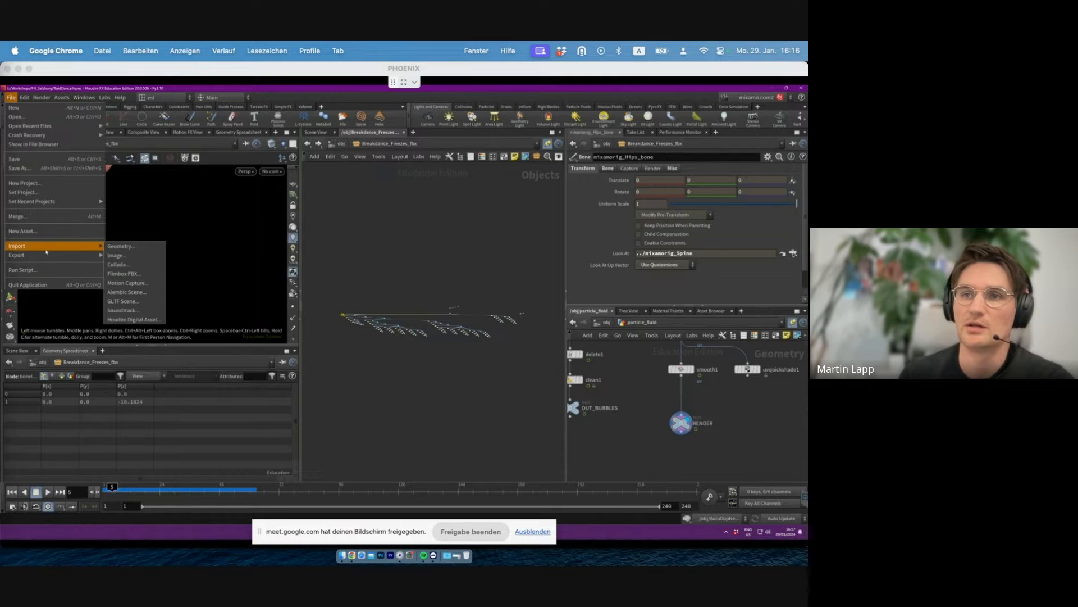
left_click(123, 274)
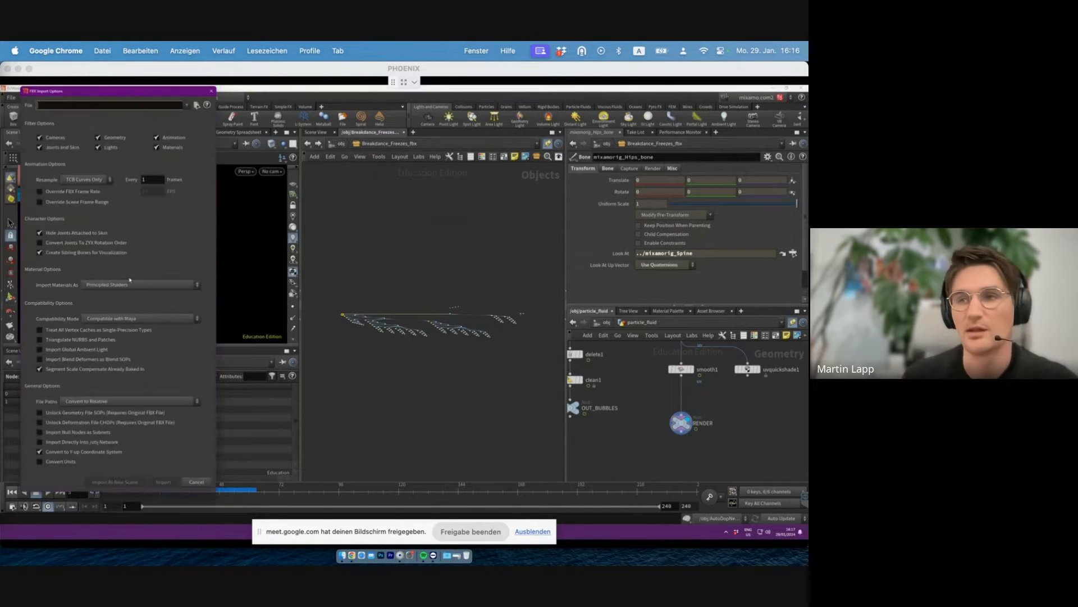
left_click(196, 105)
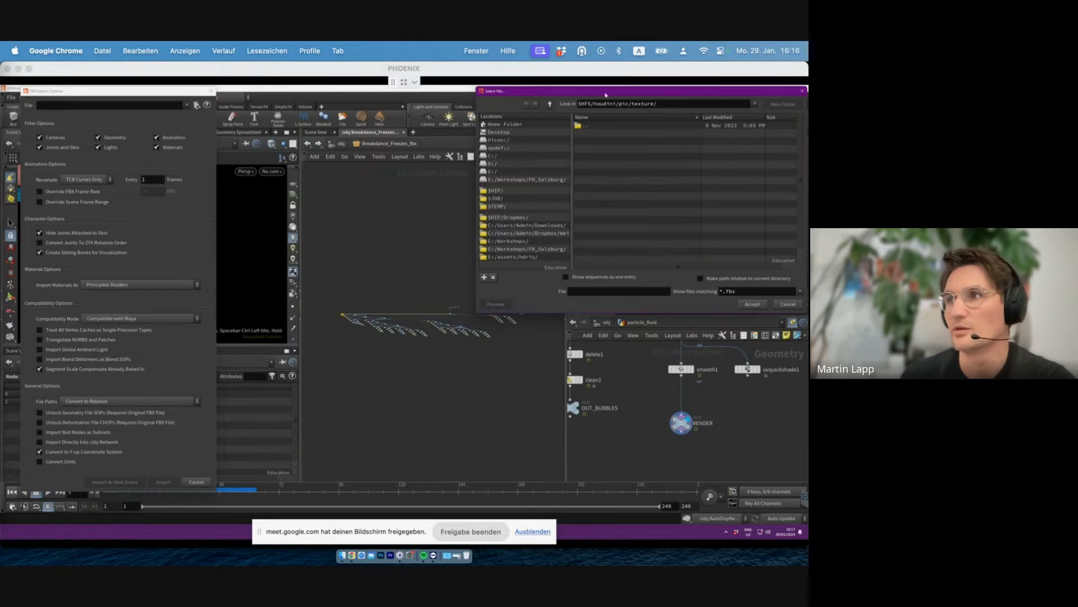
- Locate Breakdance Freezes.fbx in the FH_Salzburg data folder and close the file chooser and import options without importing
left_click(527, 179)
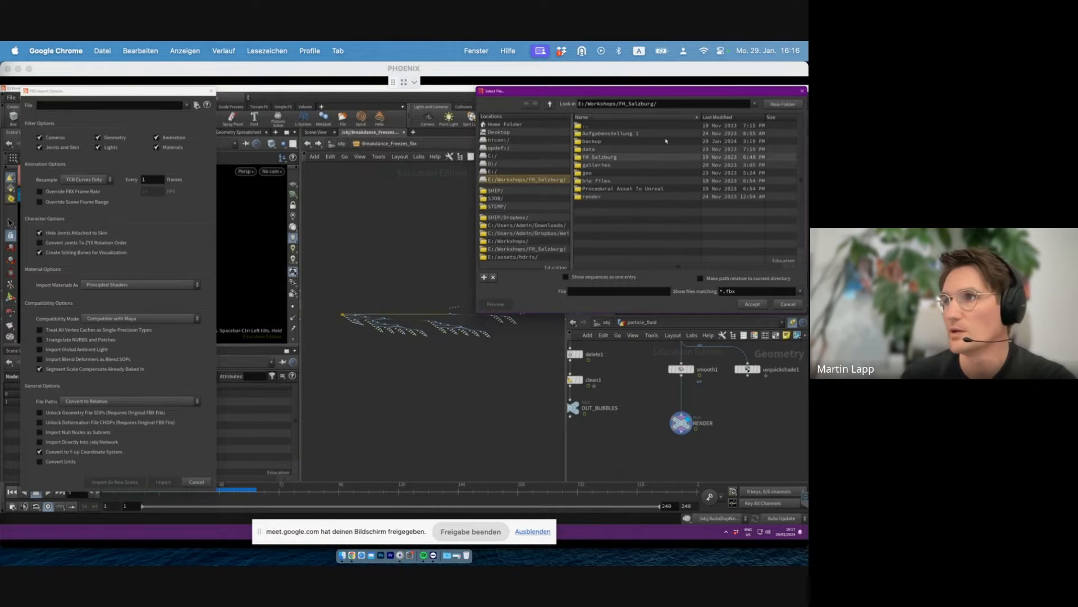
double_click(606, 173)
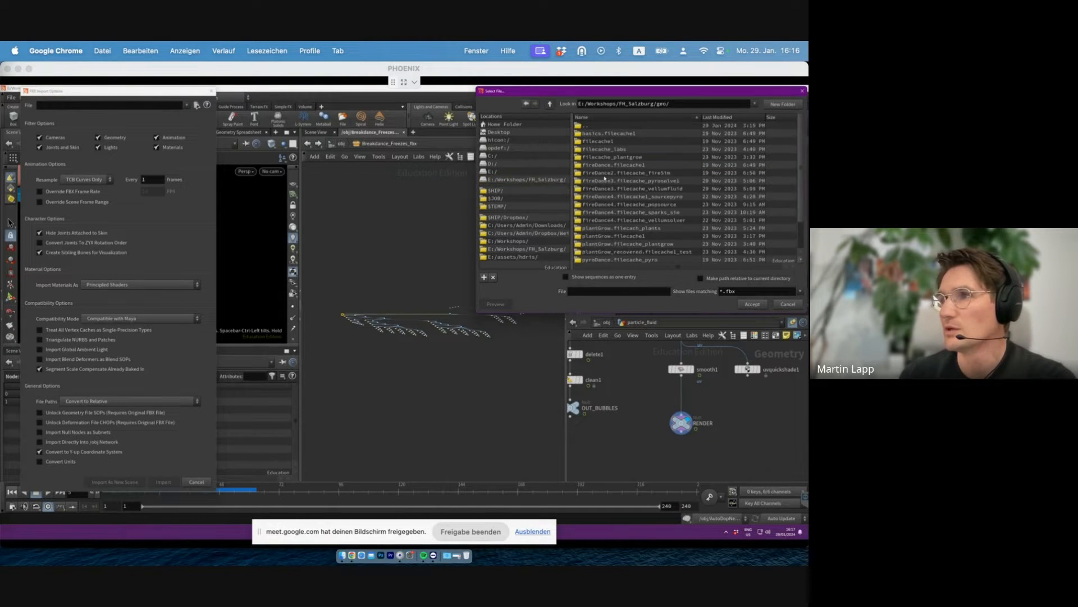
left_click(550, 104)
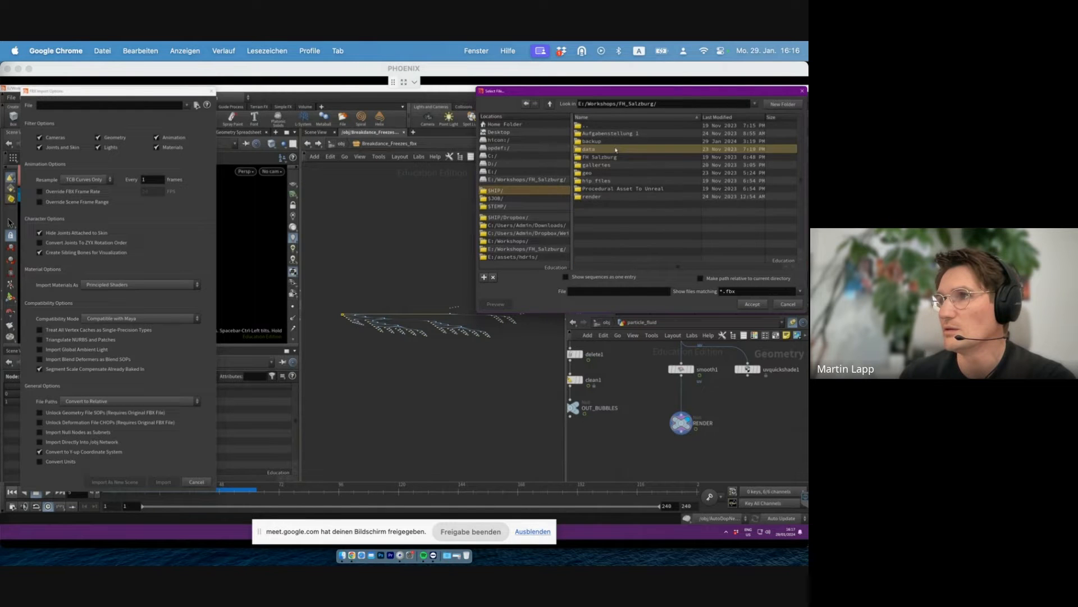
double_click(597, 149)
left_click(597, 149)
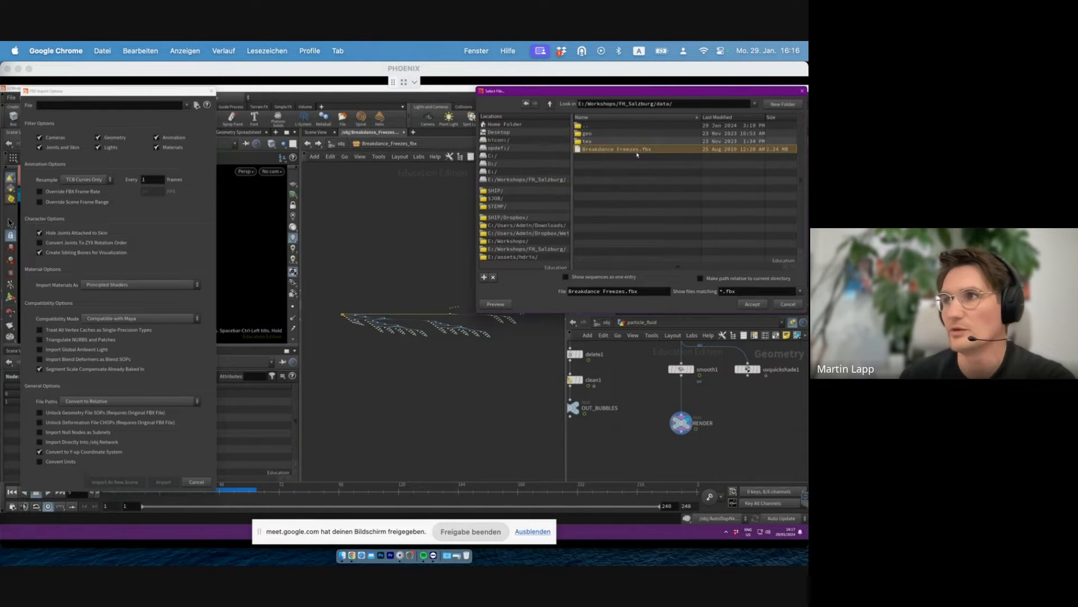
left_click(800, 92)
left_click(211, 91)
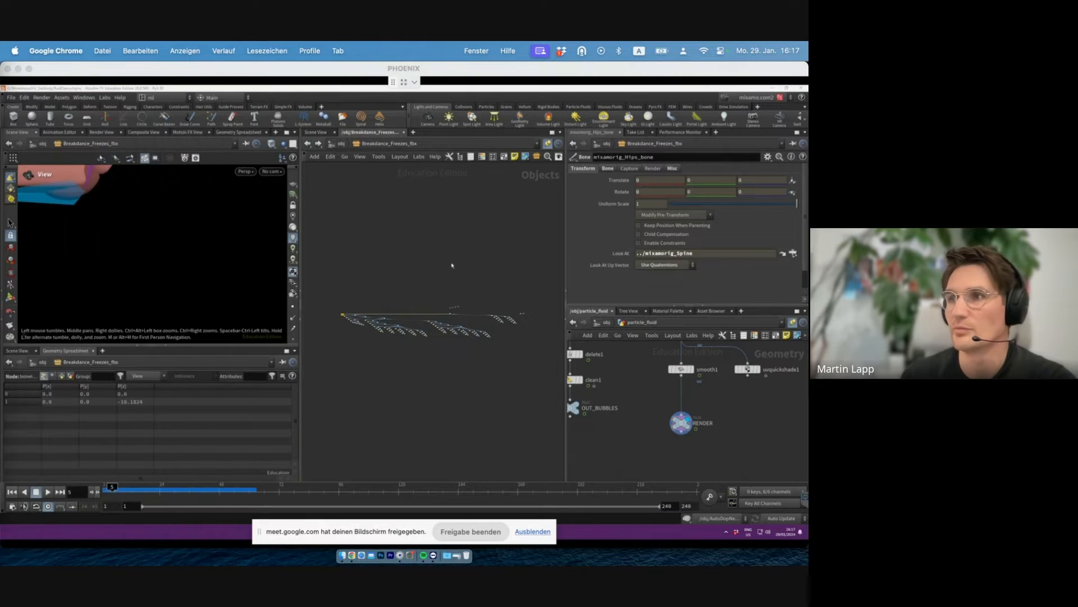
- Find the Beta_Surface geometry inside the FBX subnetwork, open its node network, and frame the character in the viewport
scroll(460, 327, "down", 5)
scroll(470, 328, "up", 10)
middle_click_drag(517, 332, 468, 375)
scroll(493, 336, "up", 4)
scroll(490, 324, "up", 6)
left_click(446, 306)
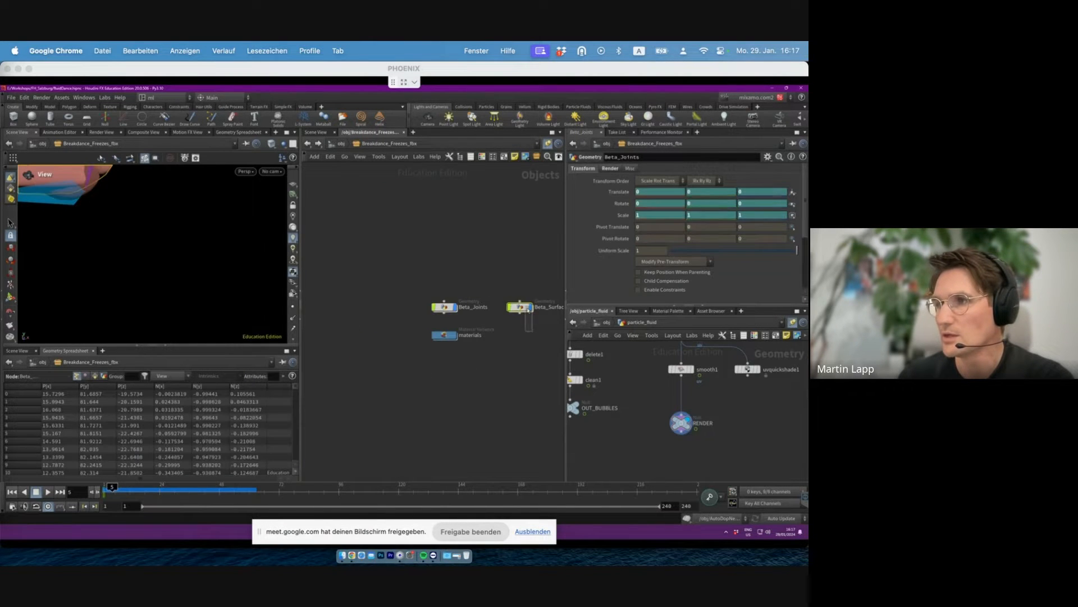
double_click(523, 310)
key("space+g")
scroll(197, 277, "down", 2)
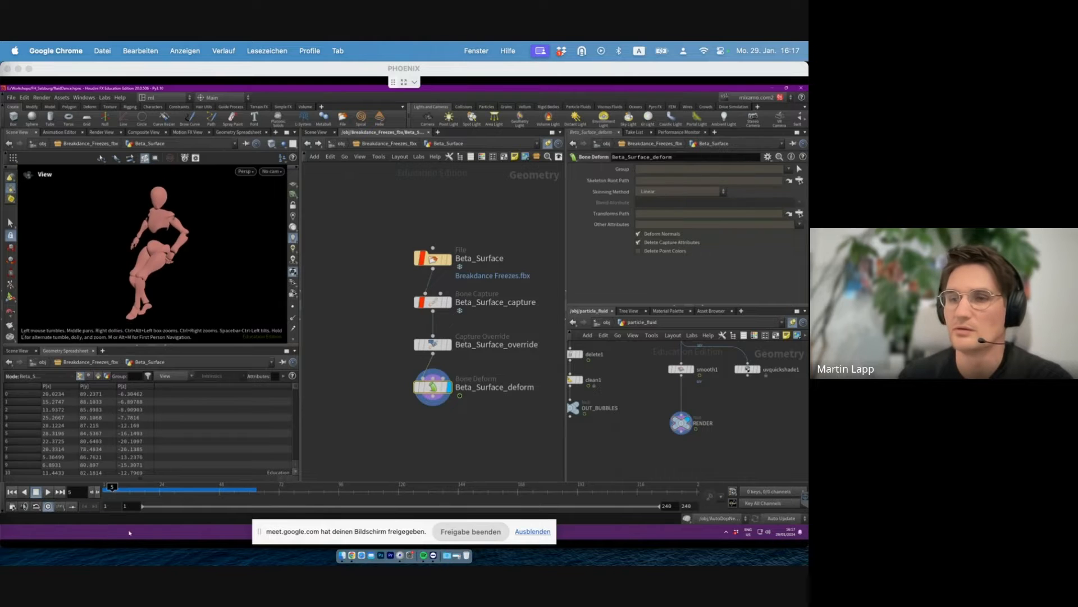
- Play the character's breakdance animation twice from the start and return to frame 1
left_click_drag(113, 488, 80, 488)
left_click(48, 491)
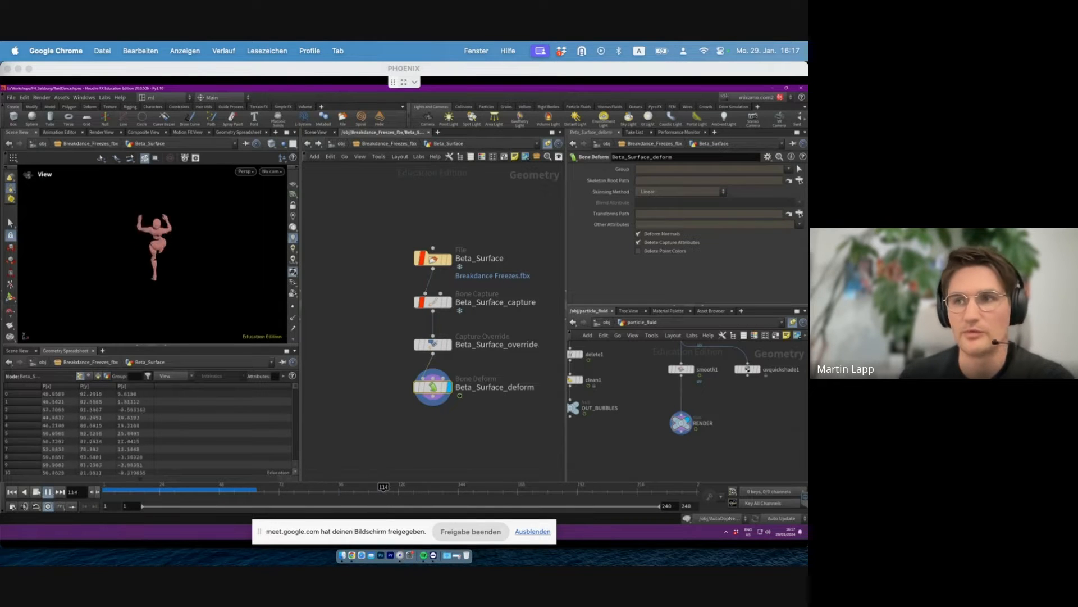
left_click(38, 492)
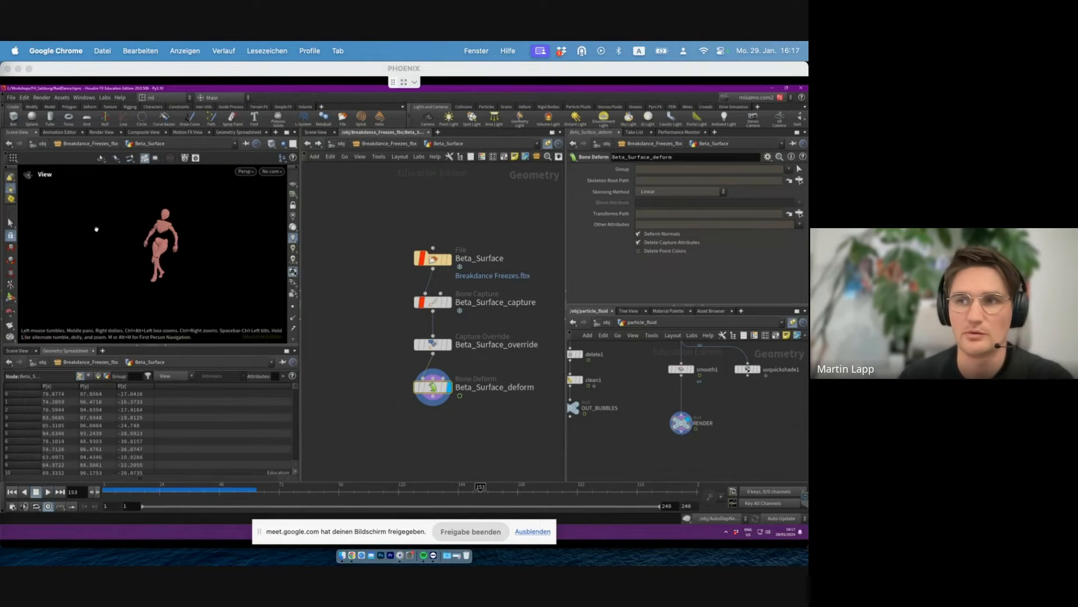
left_click(12, 492)
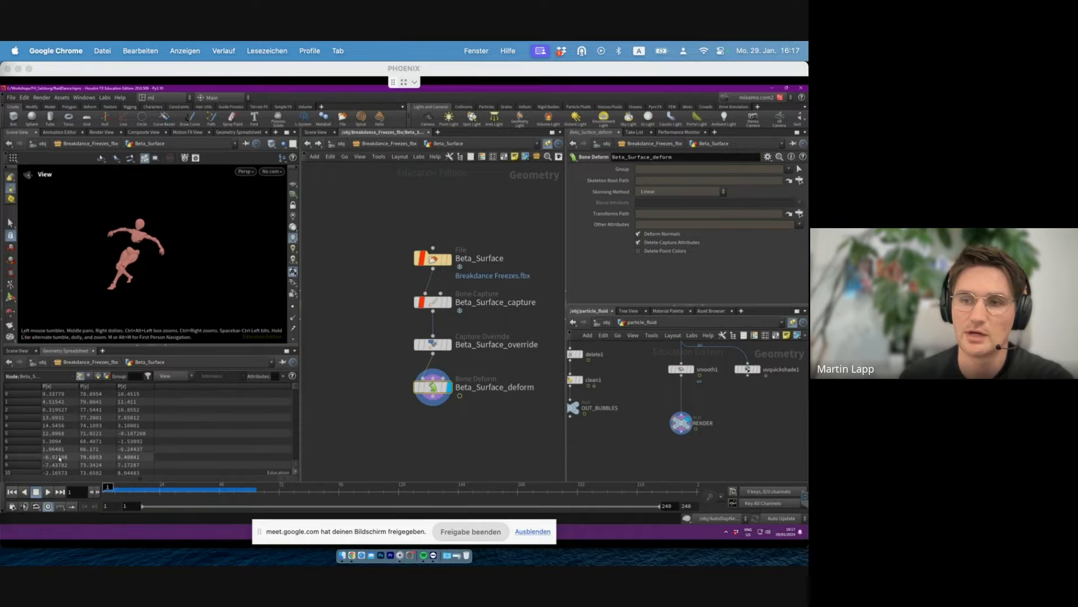
left_click(48, 492)
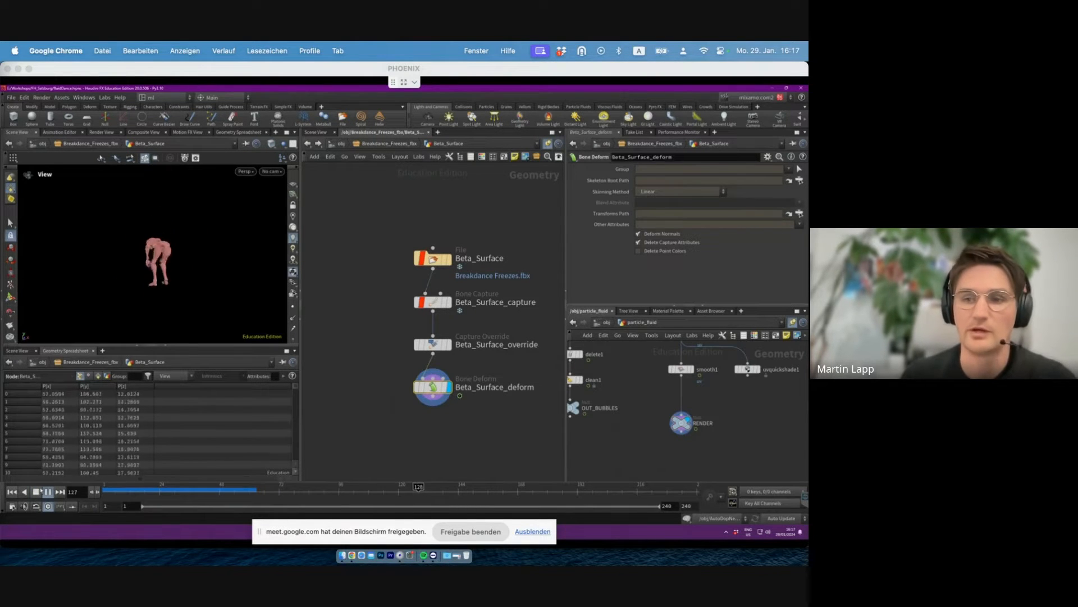
left_click(48, 492)
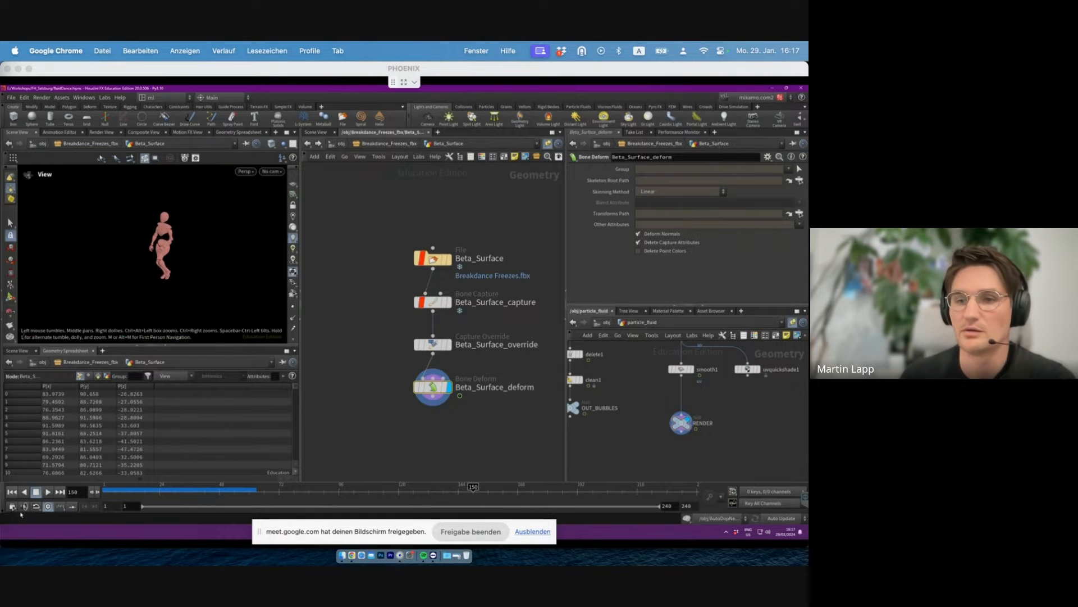
left_click(13, 492)
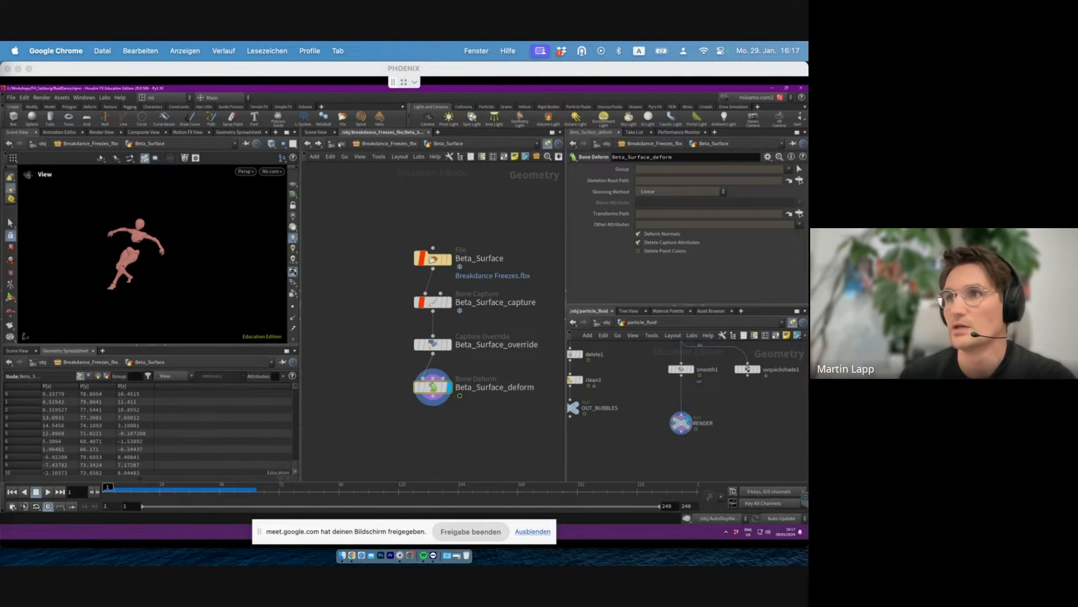
- Turn on the viewport's reference grid and inspect the character's position relative to it
left_click(293, 184)
left_click_drag(148, 238, 145, 276)
right_click_drag(145, 277, 196, 234)
left_click_drag(197, 234, 168, 239)
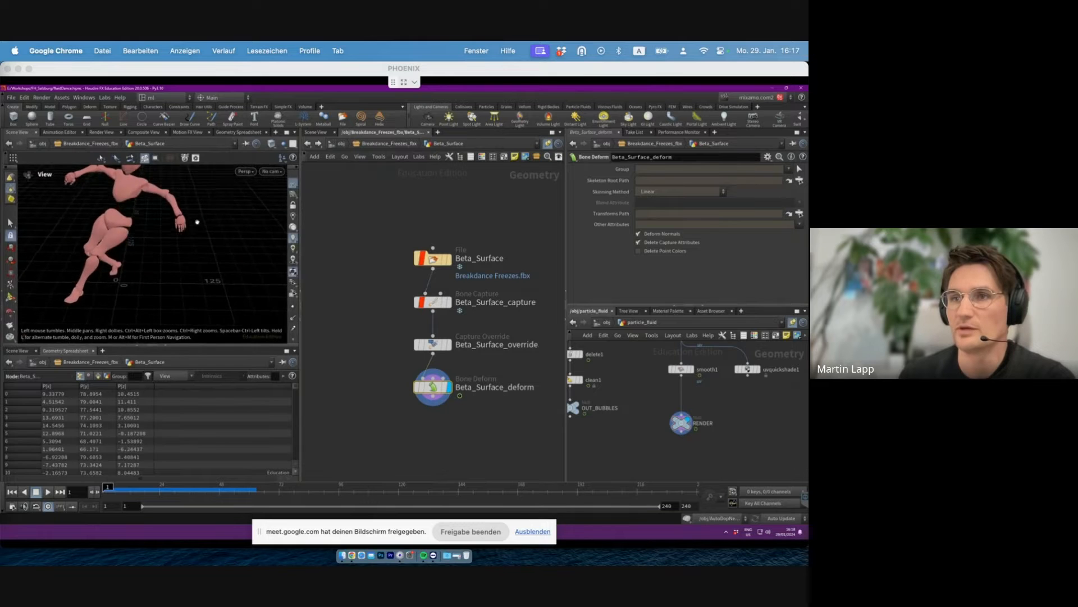
right_click_drag(168, 238, 142, 239)
left_click_drag(141, 239, 171, 247)
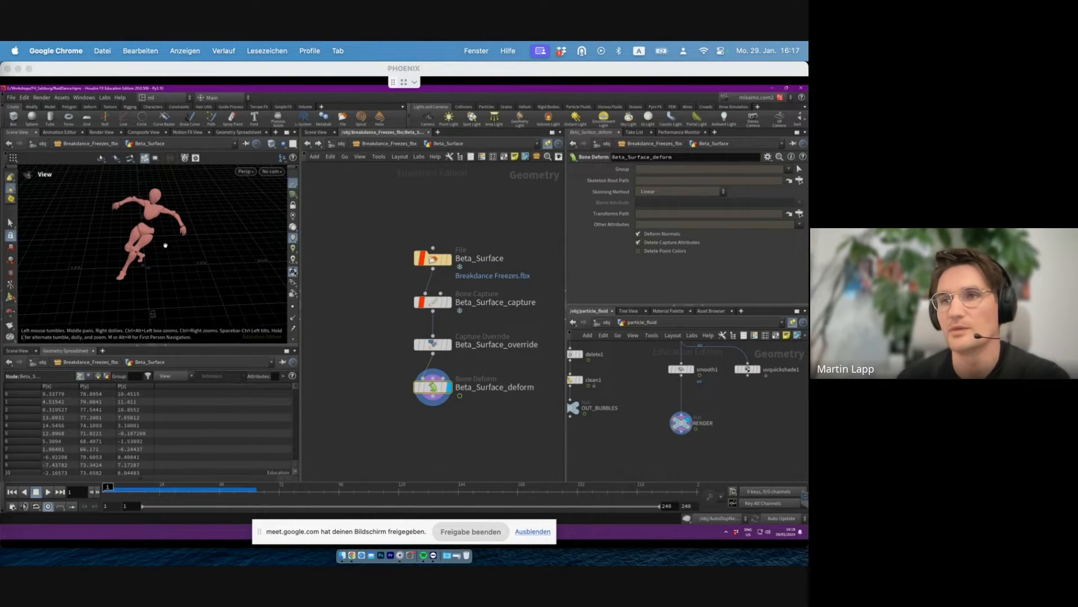
- Switch the viewport to the orthographic back view and check the character's size against the grid
key("space+3")
left_click_drag(185, 250, 254, 232)
right_click_drag(254, 232, 178, 228)
middle_click_drag(179, 228, 187, 253)
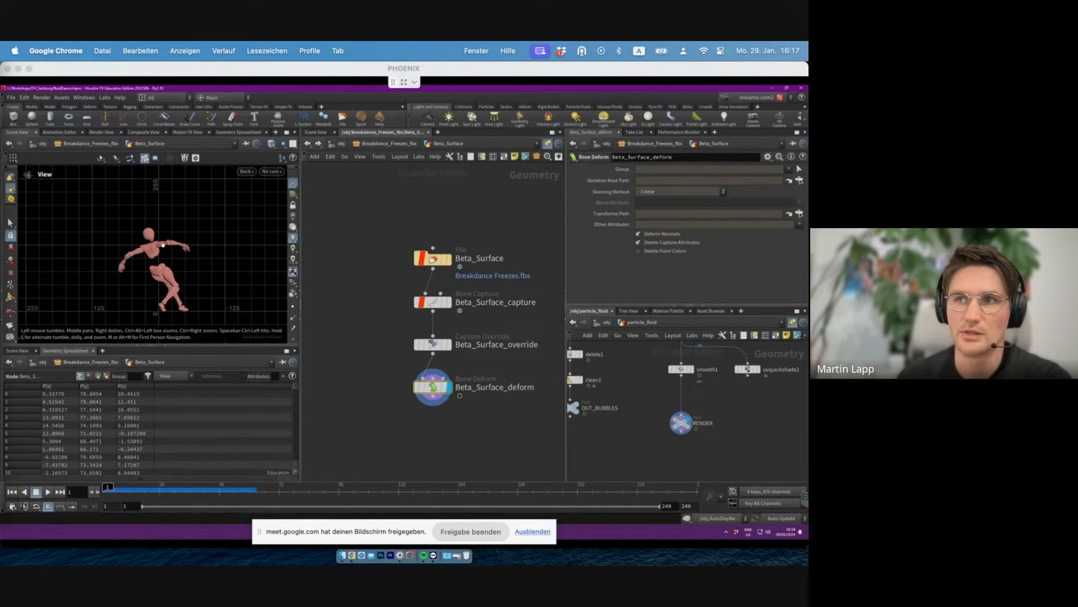
right_click_drag(150, 260, 194, 247)
middle_click_drag(194, 247, 185, 228)
right_click_drag(185, 228, 82, 221)
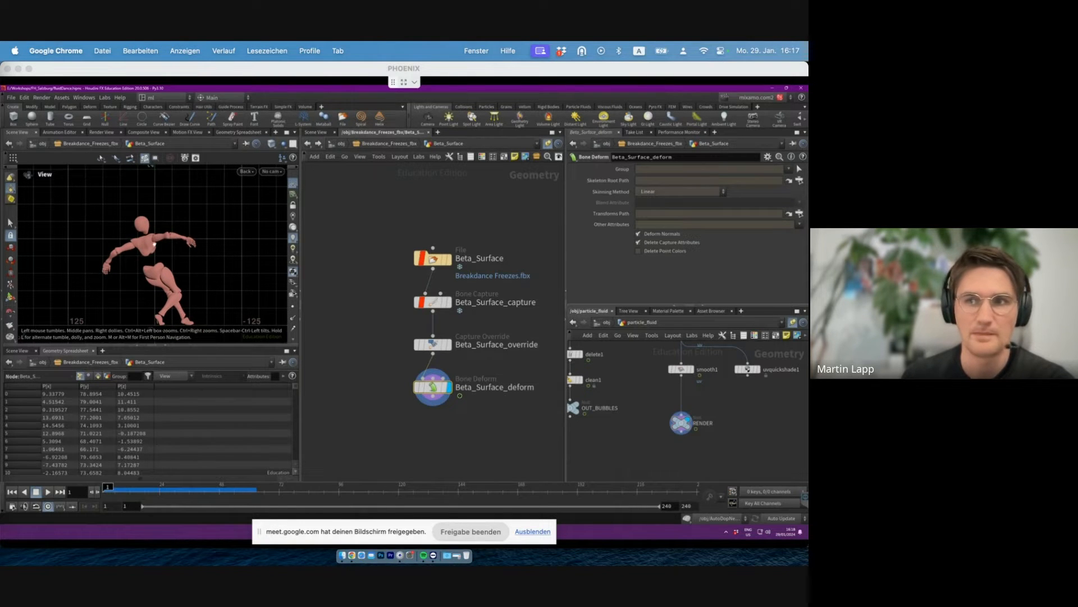
- Return to the object level, restore the perspective view, and open the source geometry network
left_click(341, 144)
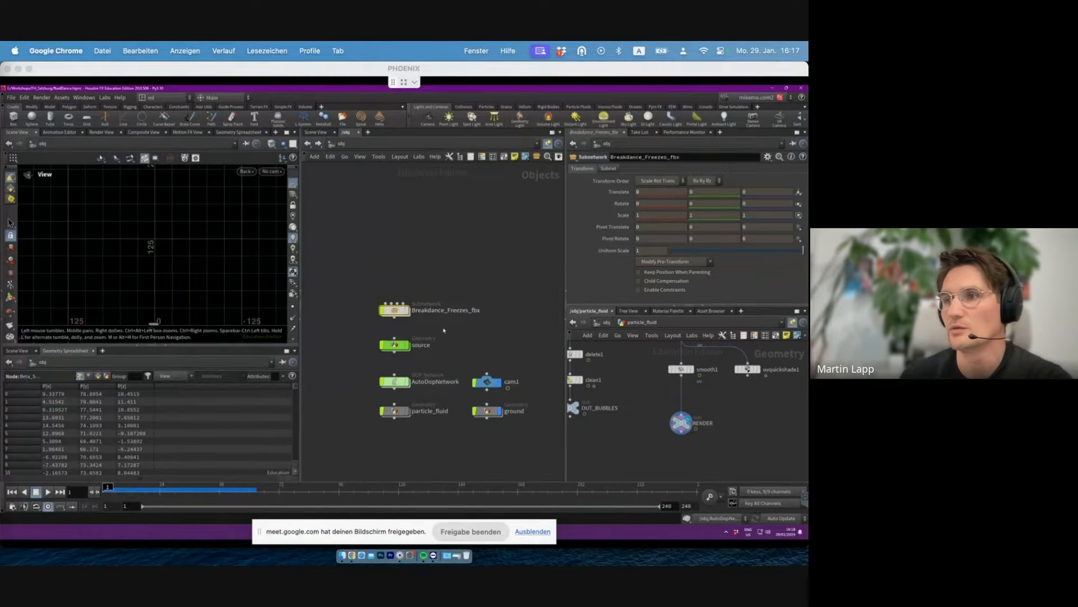
left_click(396, 344)
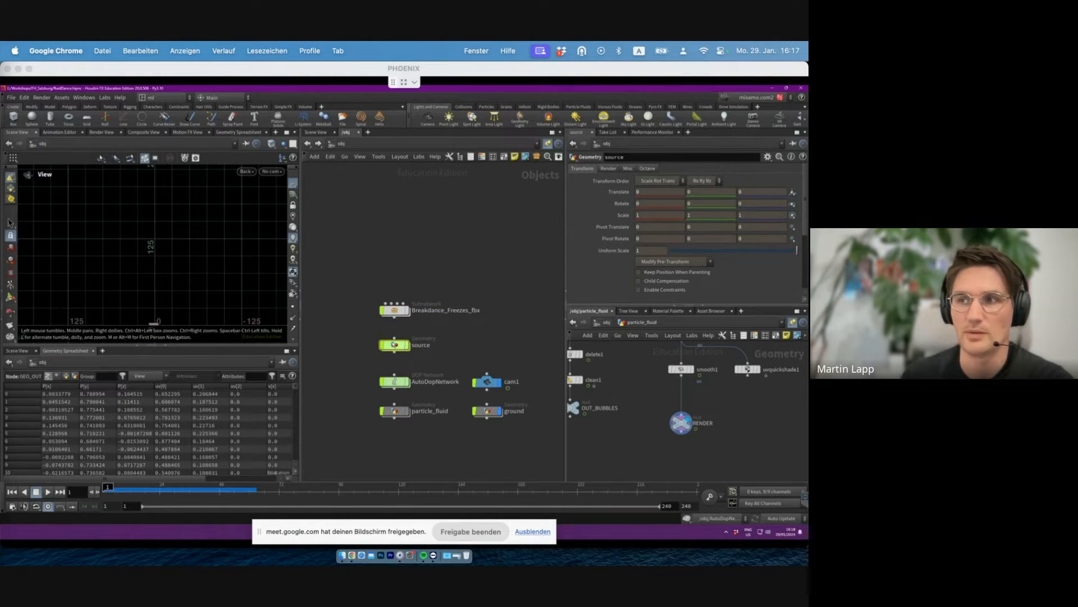
key("space+1")
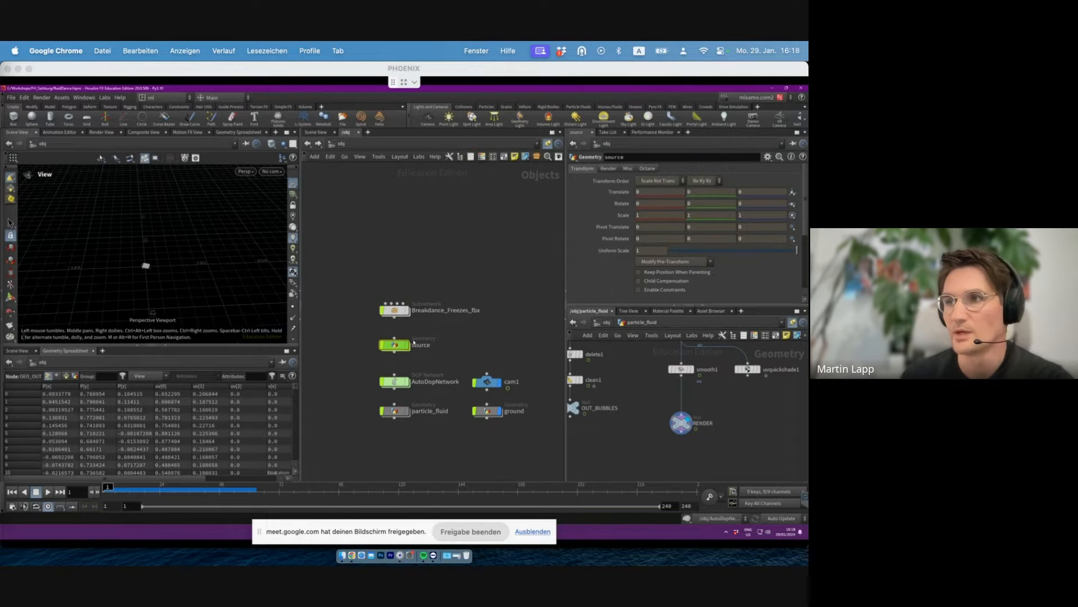
double_click(396, 345)
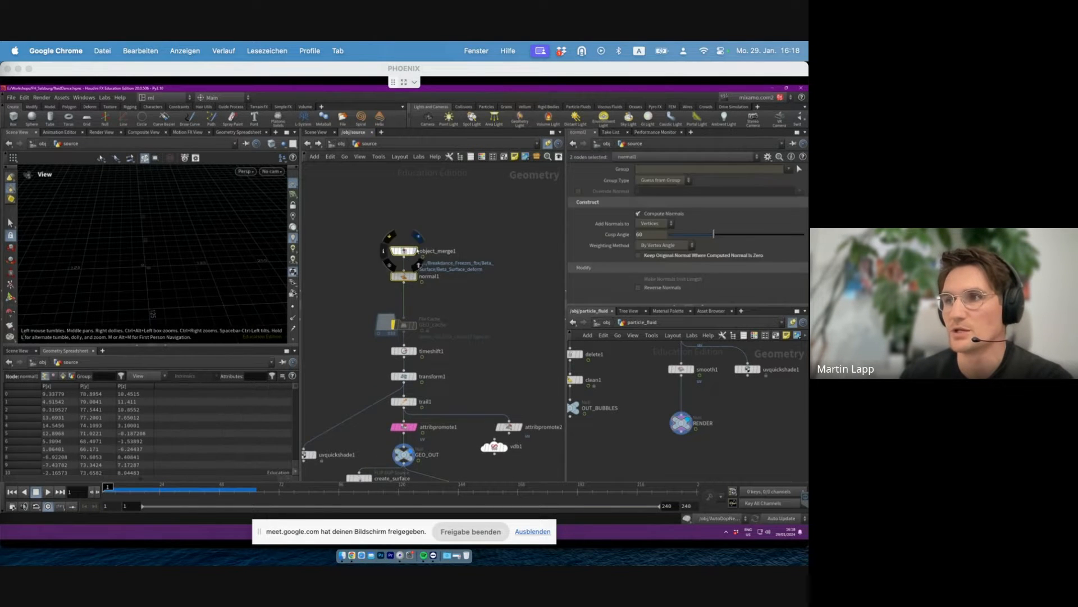
- Display the object_merge1 node's output in the viewport and inspect the merged character
scroll(198, 205, "up", 3)
left_click_drag(197, 204, 224, 226)
middle_click(403, 255)
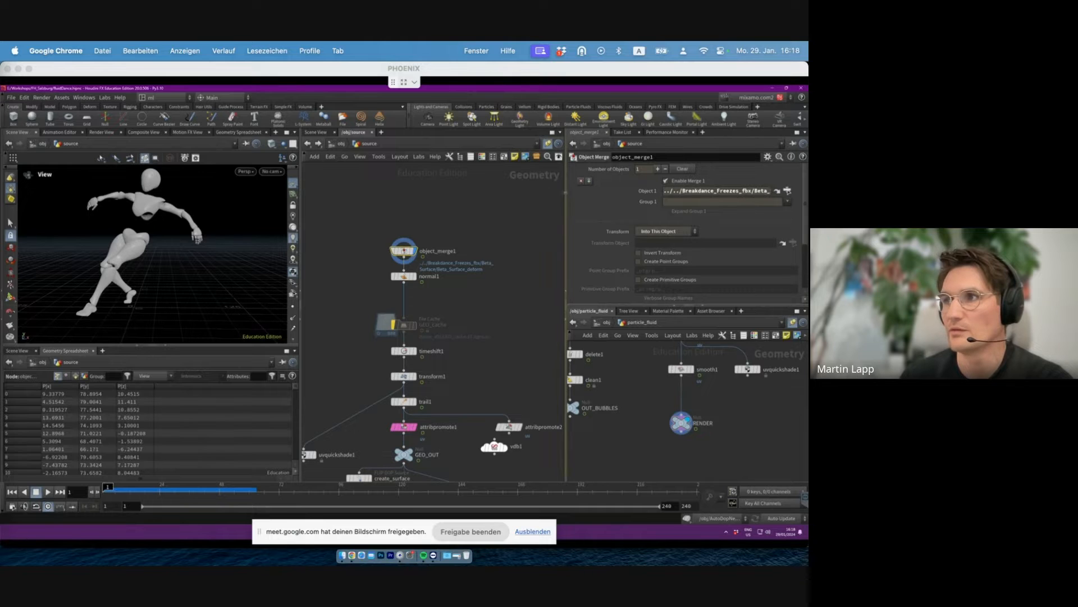
- Widen the parameter area and follow object_merge1's Object 1 path to the referenced Beta_Surface_deform node
left_click_drag(566, 193, 369, 190)
left_click(637, 190)
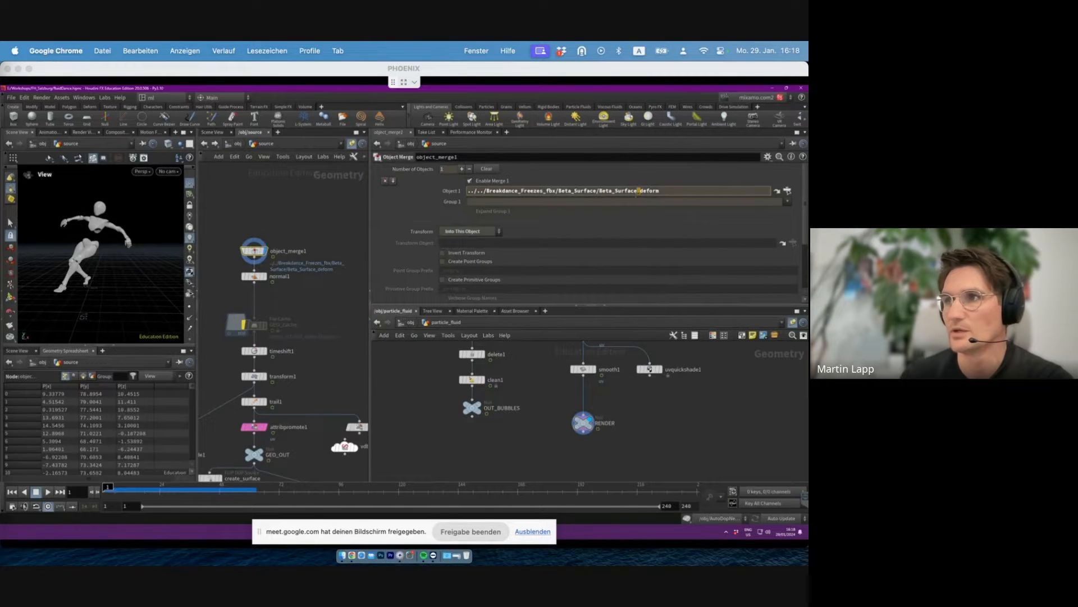
left_click_drag(549, 190, 615, 191)
left_click(777, 191)
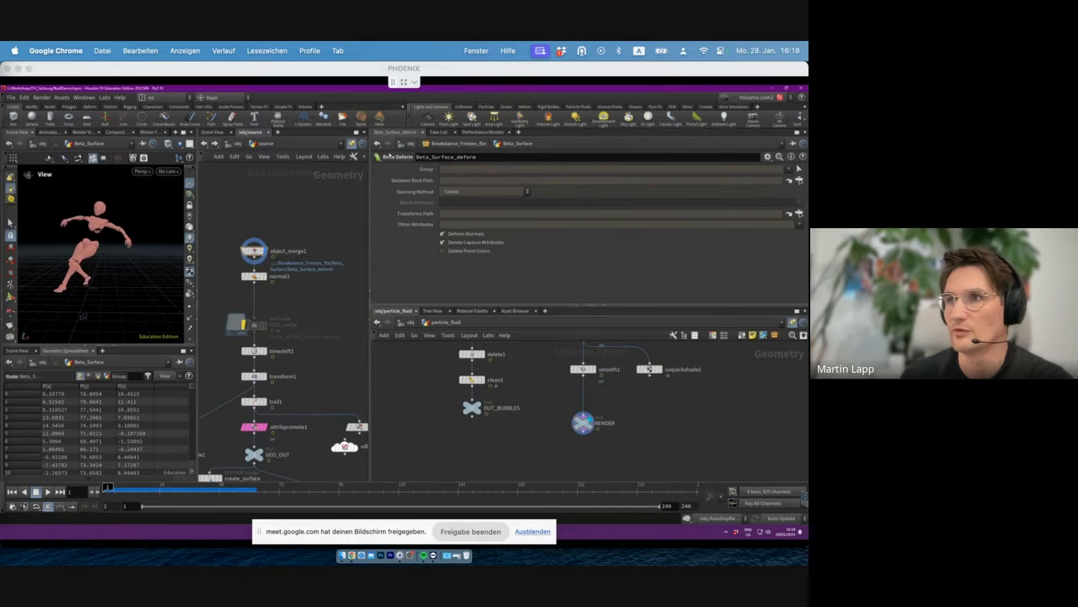
- Return to the source network, widen the network editor, and display the normal1 node's output in the viewport
left_click_drag(315, 363, 265, 312)
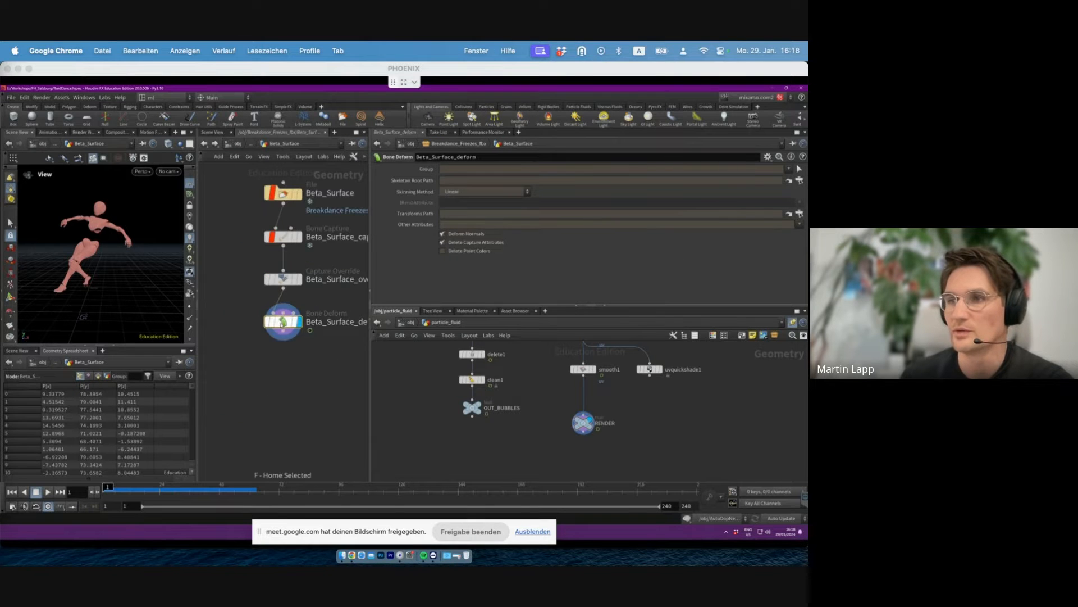
left_click(203, 144)
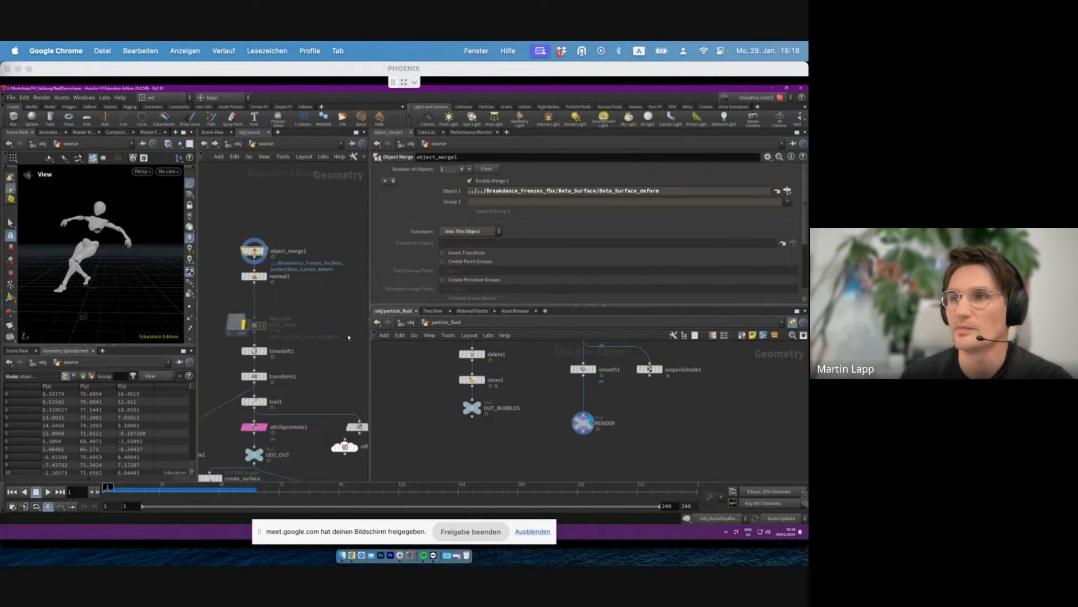
left_click_drag(370, 231, 547, 246)
scroll(427, 271, "up", 2)
left_click_drag(453, 286, 375, 272)
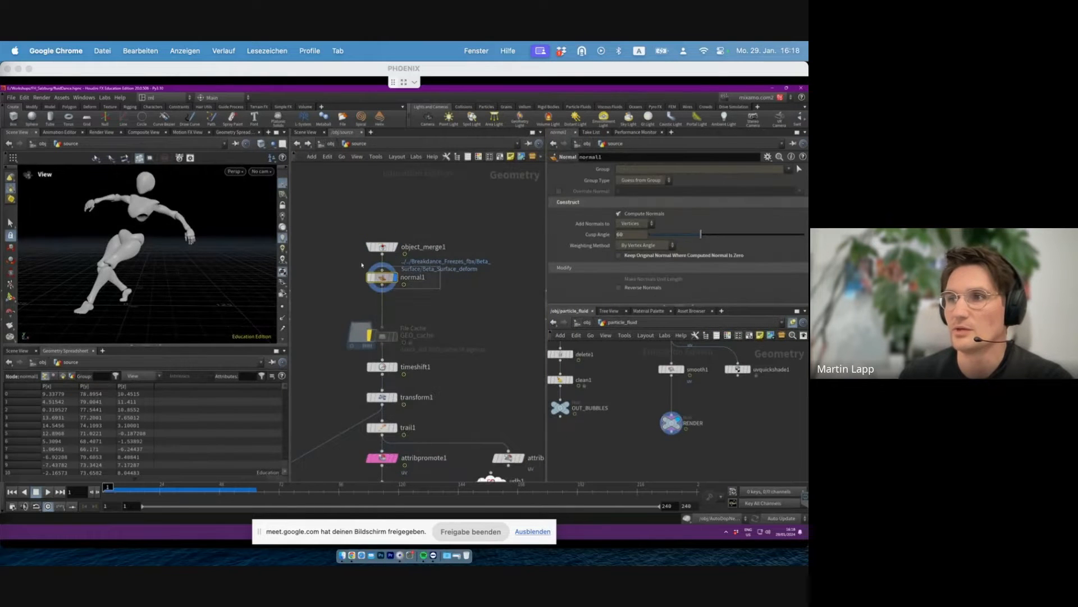
left_click_drag(144, 228, 185, 205)
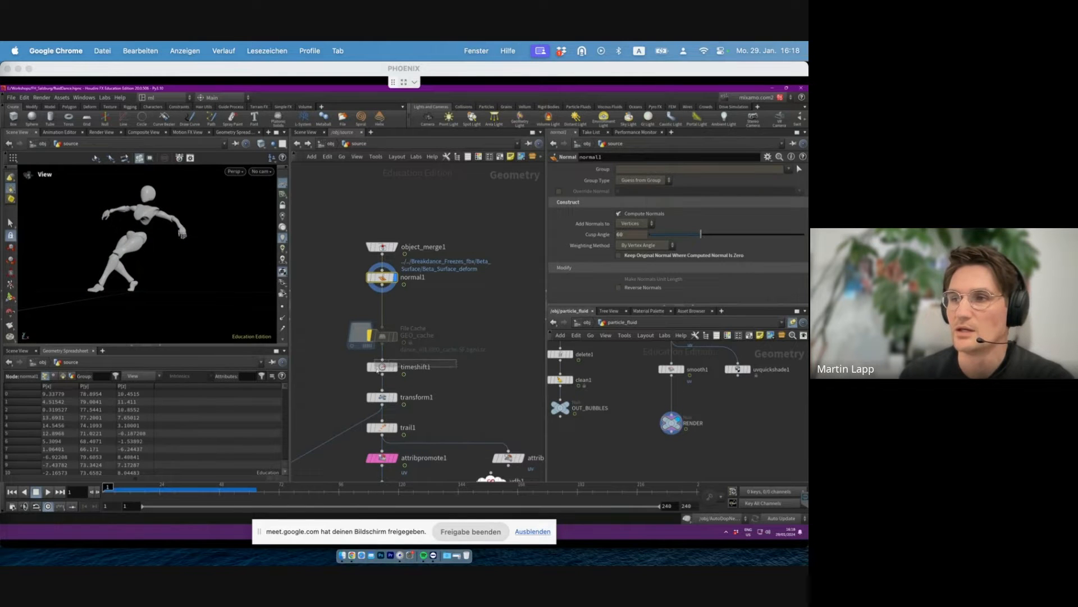
- Display the timeshift1 node's output and review its frame and clamp settings
left_click(383, 367)
key("f")
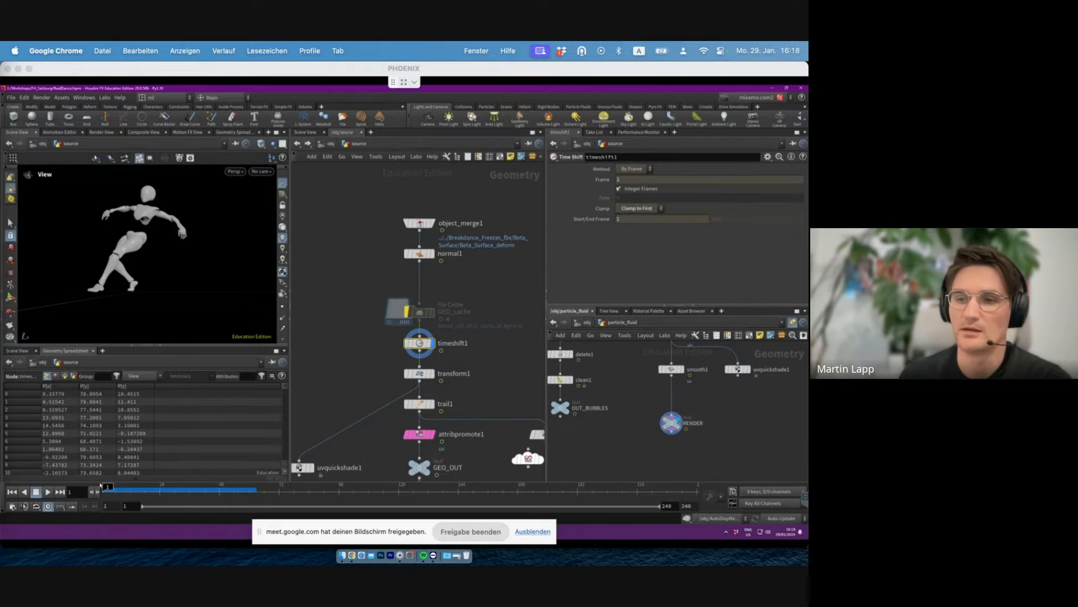
middle_click(75, 491)
middle_click_drag(76, 491, 62, 493)
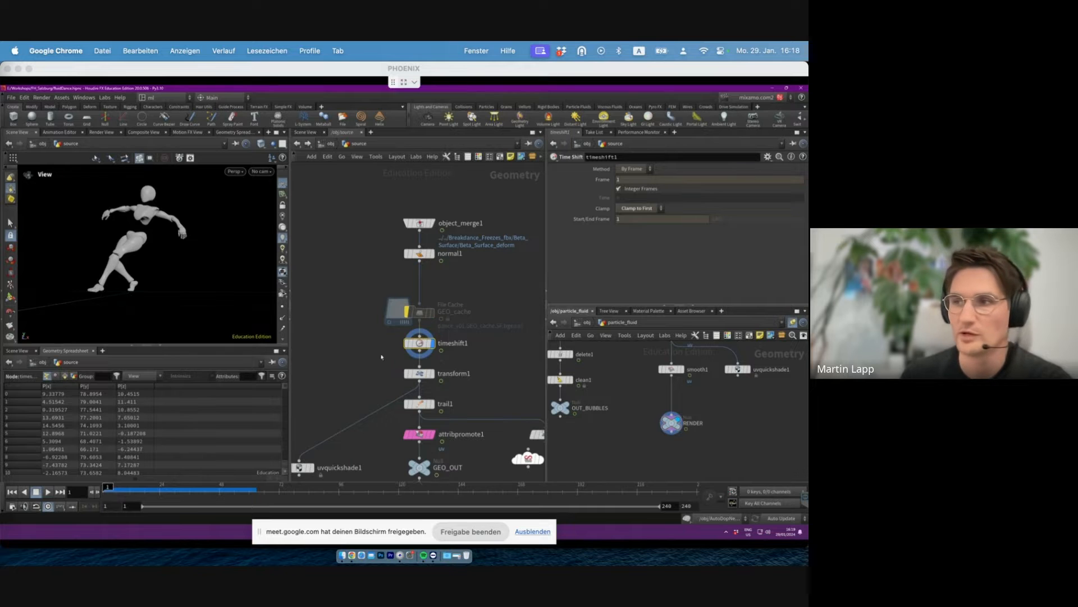
middle_click_drag(354, 365, 340, 342)
- Display the transform1 node's scaled output and frame the character in the viewport
left_click(414, 349)
key("space+g")
left_click_drag(127, 273, 120, 253)
scroll(120, 253, "down", 3)
left_click_drag(215, 254, 180, 301)
scroll(196, 287, "down", 4)
right_click_drag(180, 302, 233, 306)
middle_click_drag(234, 287, 214, 300)
left_click_drag(214, 299, 142, 197)
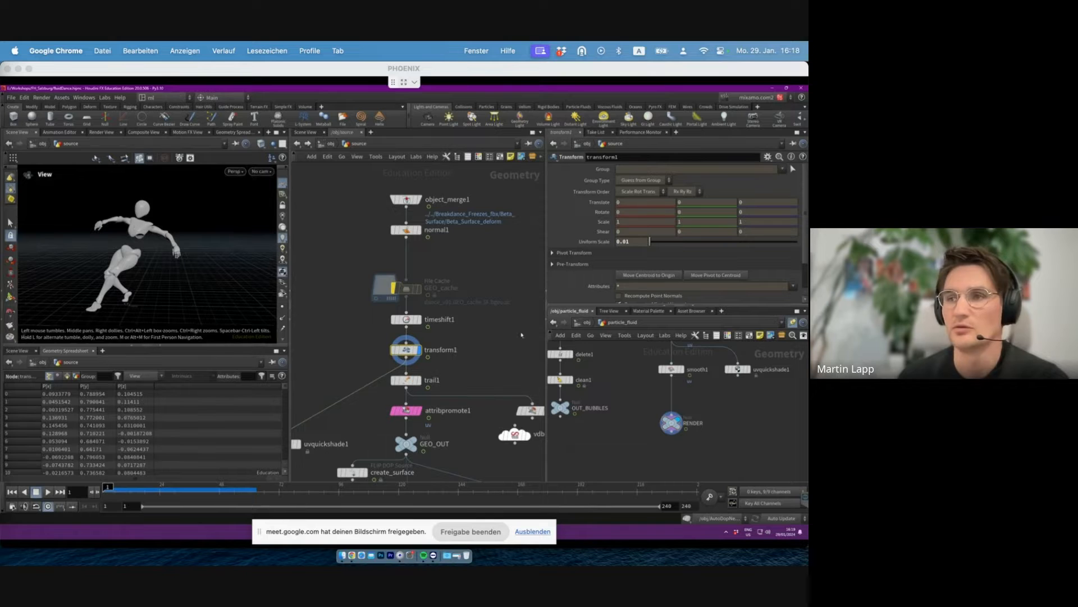
- Check trail1, redisplay transform1, and turn on the viewport's point trails
middle_click_drag(441, 374, 448, 338)
left_click(394, 361)
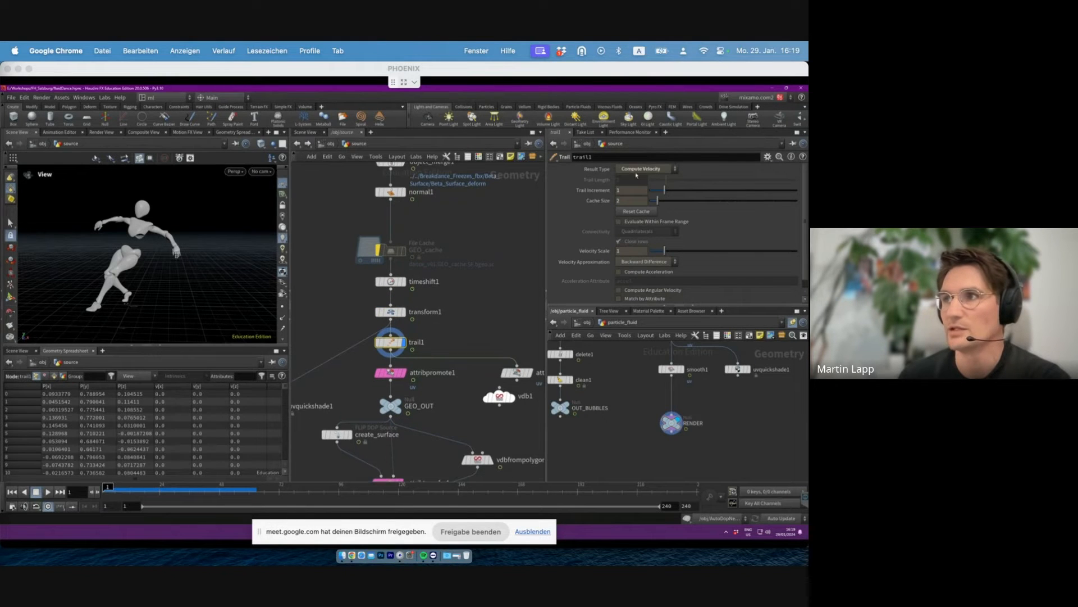
left_click(390, 311)
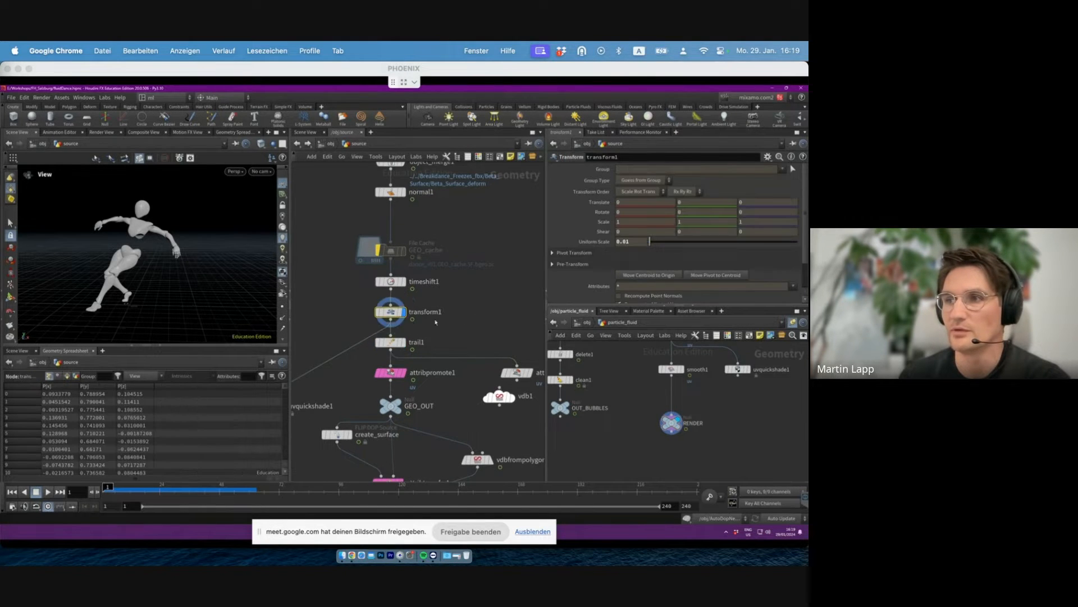
scroll(285, 332, "down", 15)
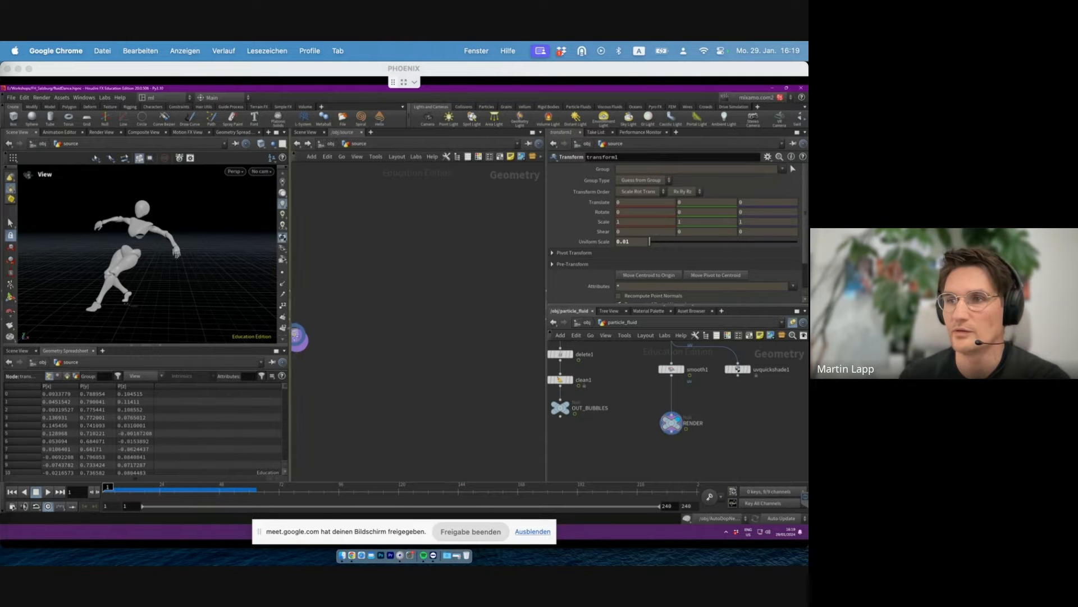
left_click(282, 295)
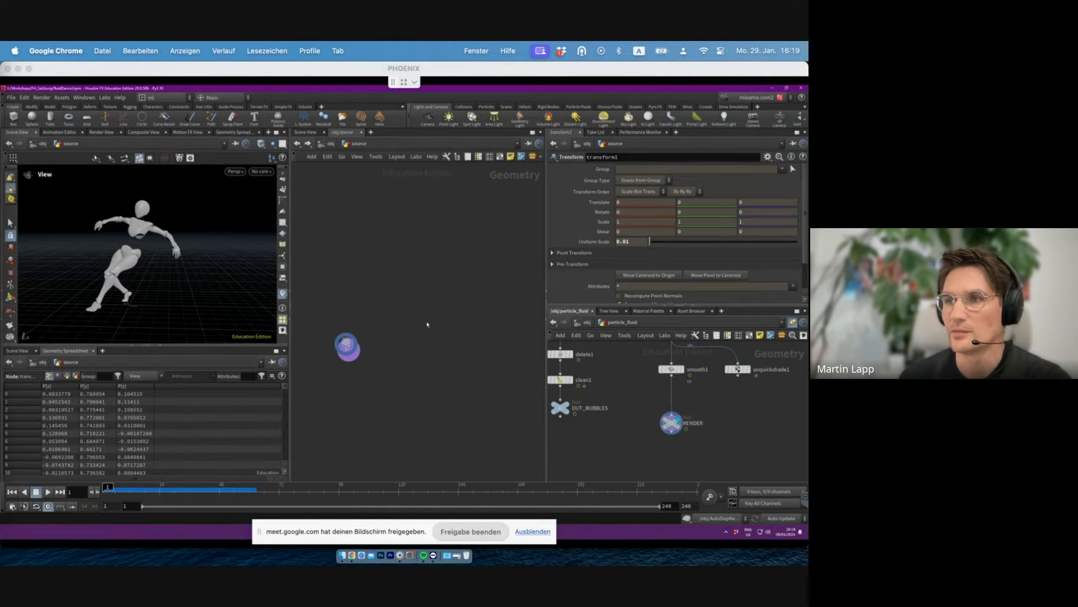
key("f")
left_click_drag(459, 276, 378, 296)
- Step the animation forward to frame 16 and watch the scaled character move
right_click_drag(236, 245, 119, 266, "alt")
key("Right")
key("Right")
key("Right")
key("Right")
key("Right")
key("Right")
key("Right")
key("Right")
key("Right")
key("Right")
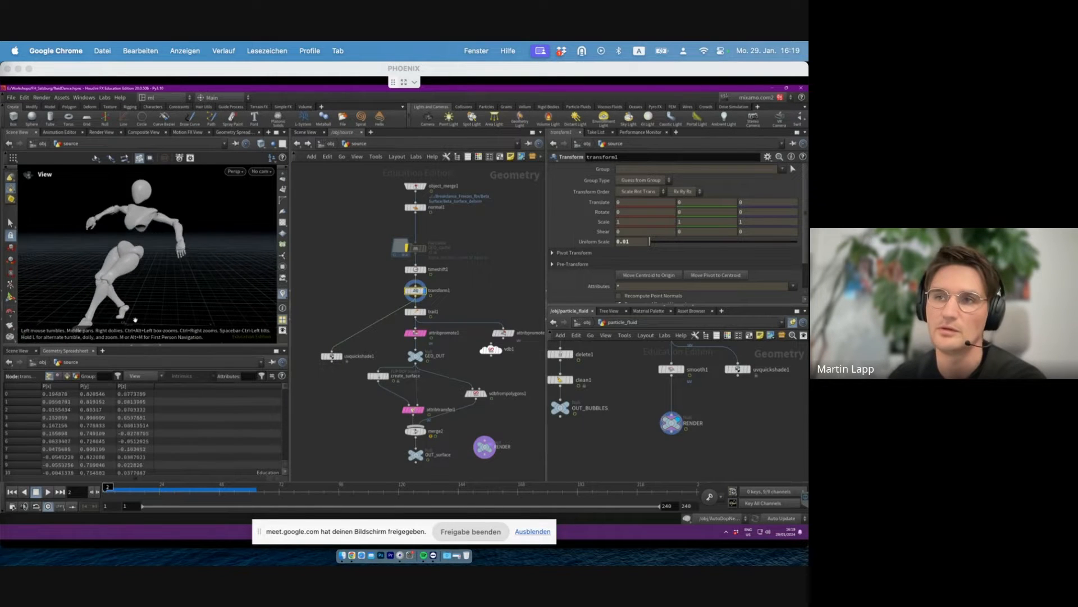
key("Right")
key("Right")
key("Right")
key("Right")
key("Right")
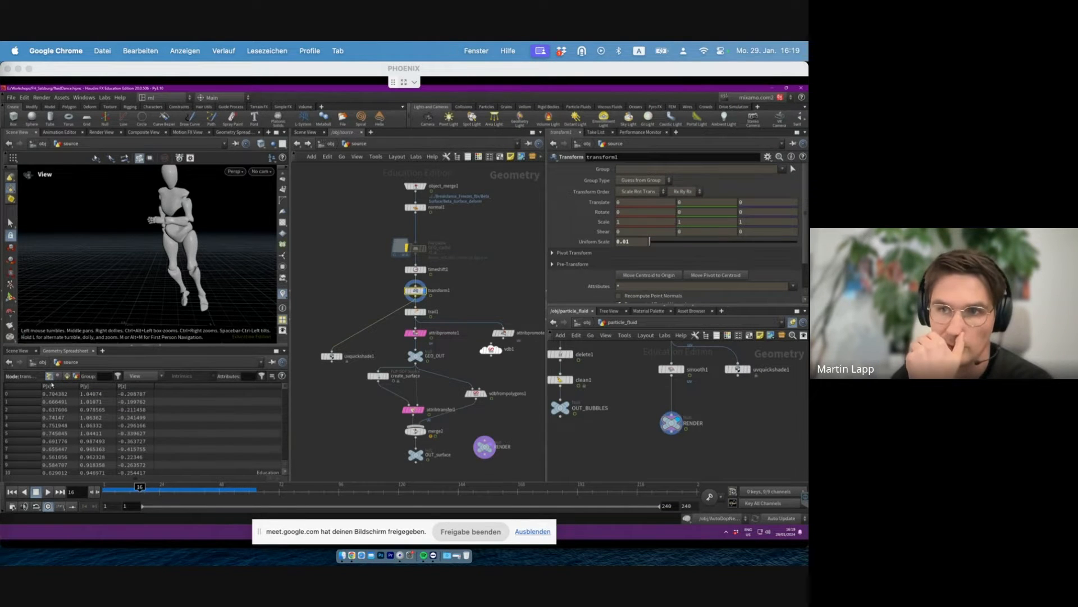
- Display trail1's output with its Result Type set to Compute Velocity, and rewind the animation to the first frame
left_click(404, 313)
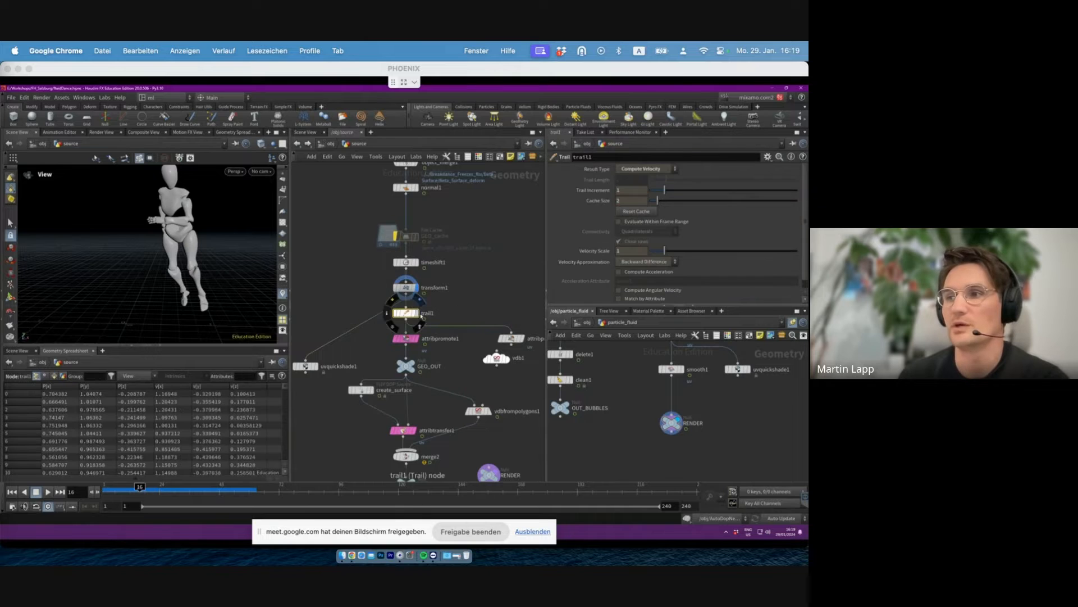
left_click(669, 169)
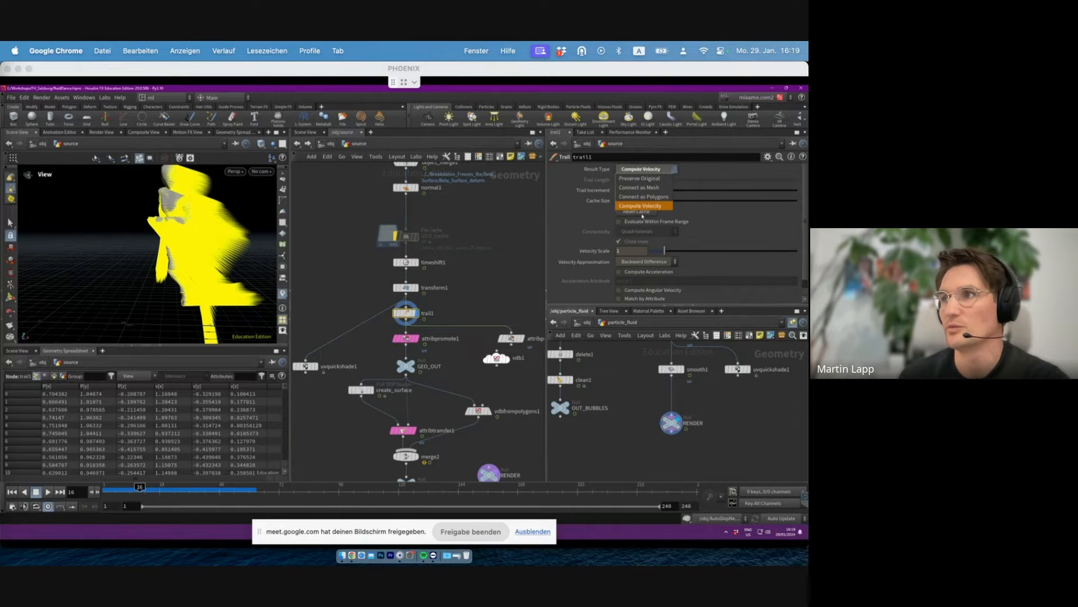
left_click(646, 206)
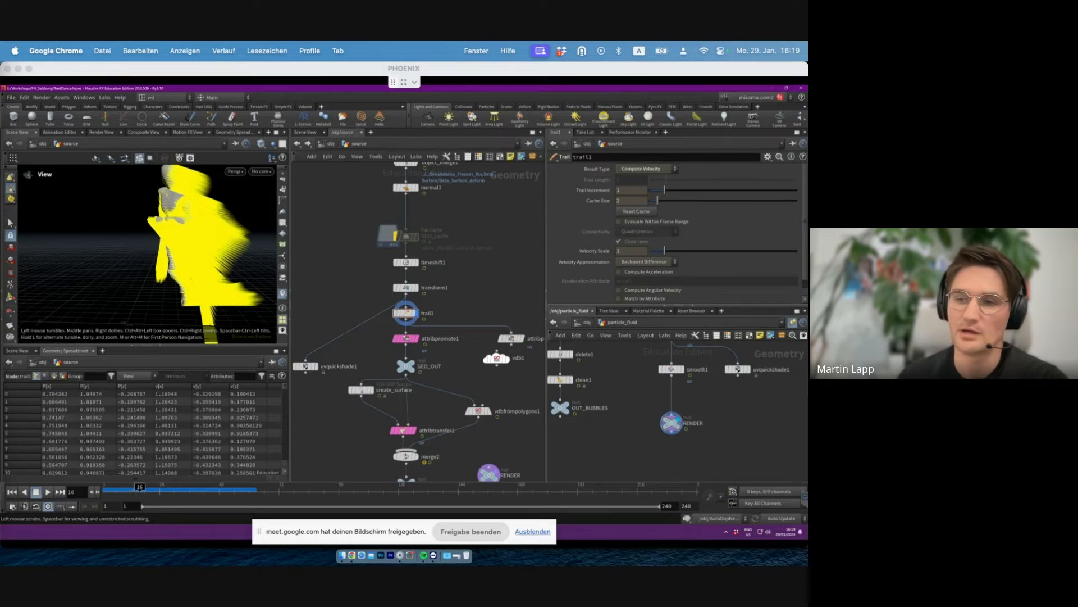
left_click(12, 491)
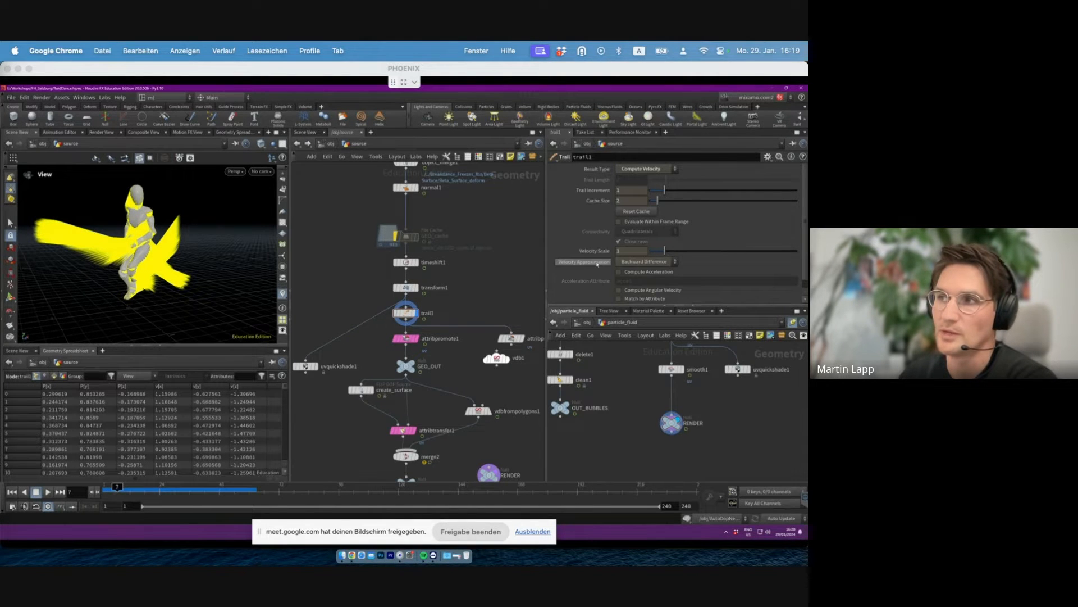
- Set trail1's Velocity Approximation to Forward Difference and step back to frame 7
left_click(649, 262)
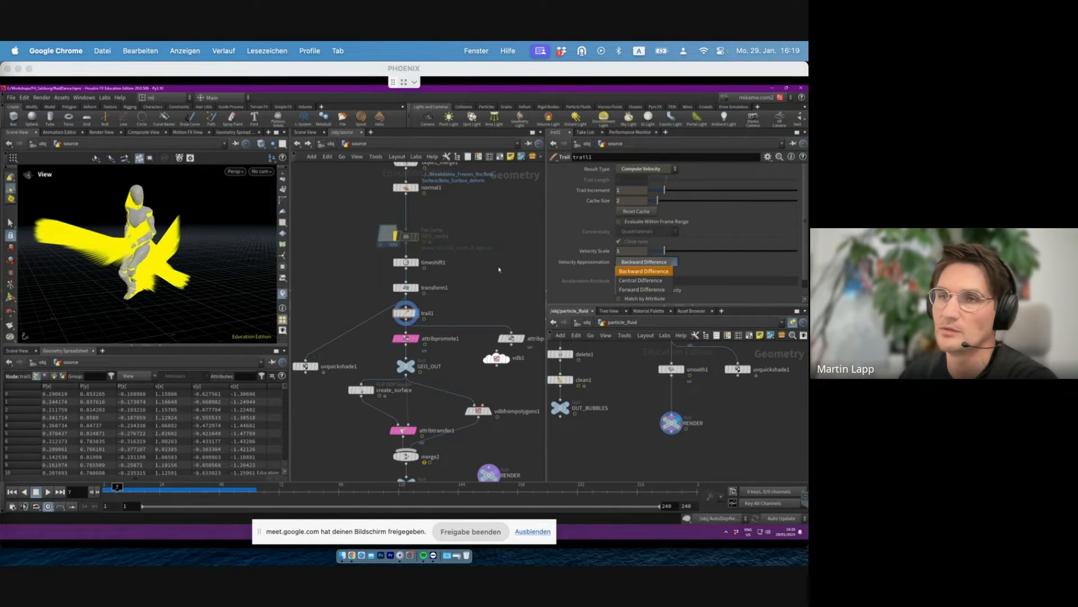
left_click(499, 270)
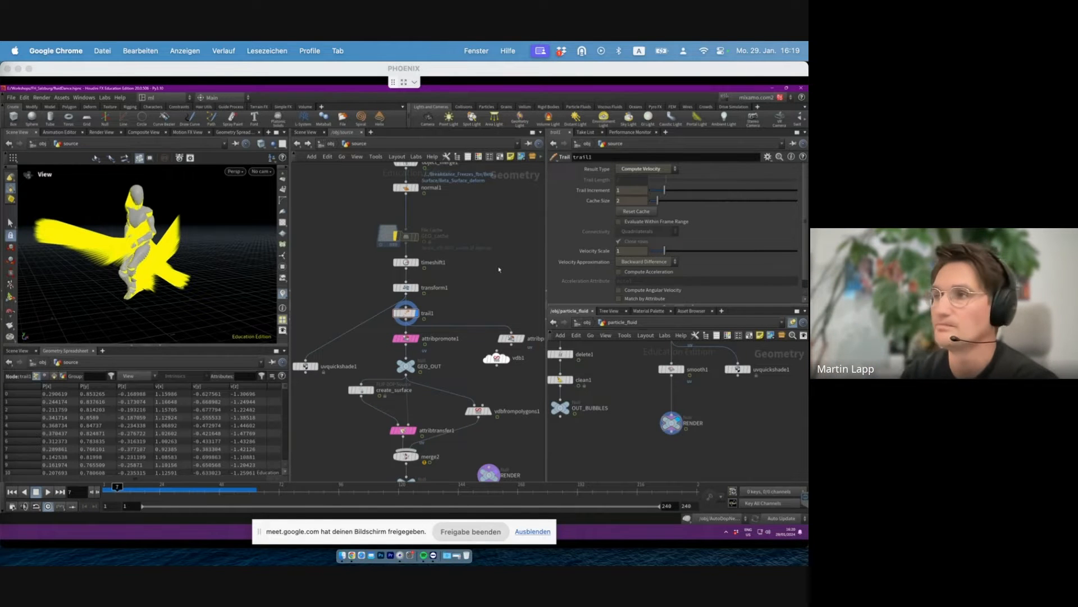
left_click(659, 262)
left_click(654, 289)
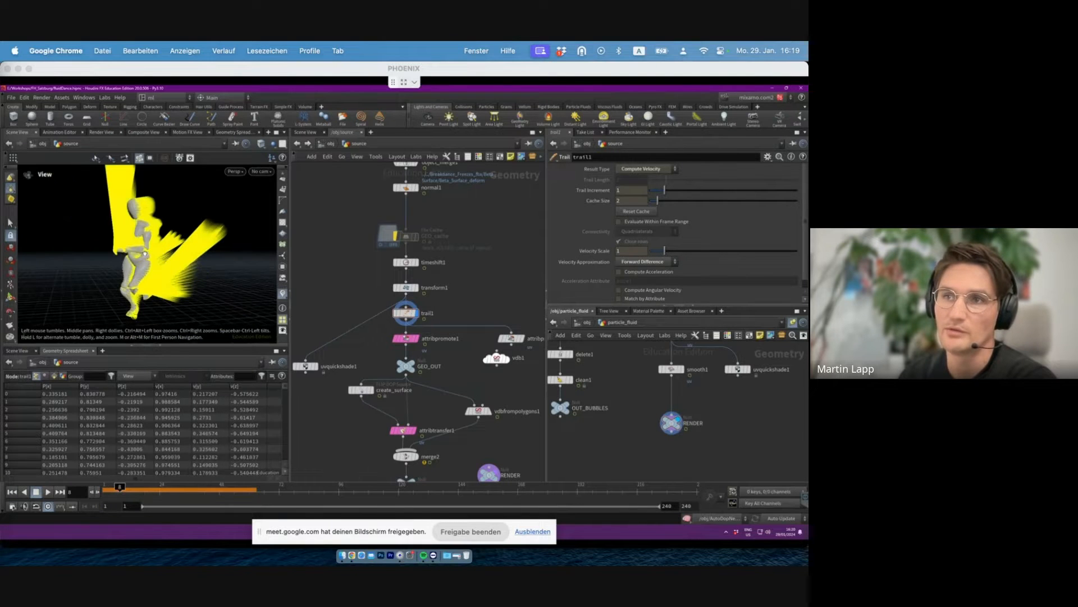
key("Left")
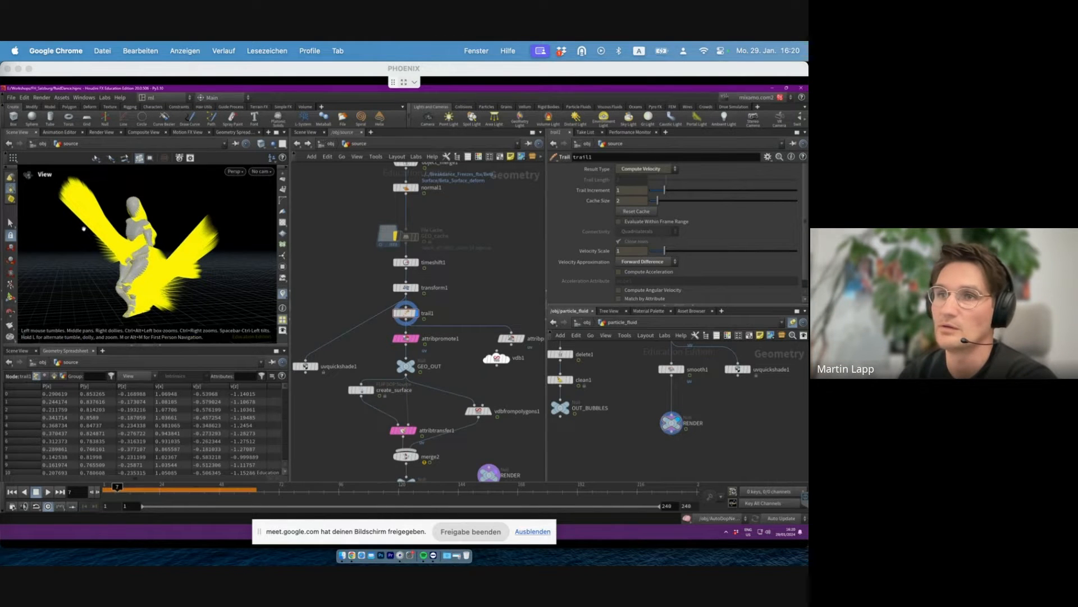
- Scrub through the animation and back to frame 1 to examine the forward-difference velocity trails
left_click(12, 492)
left_click_drag(121, 259, 219, 245)
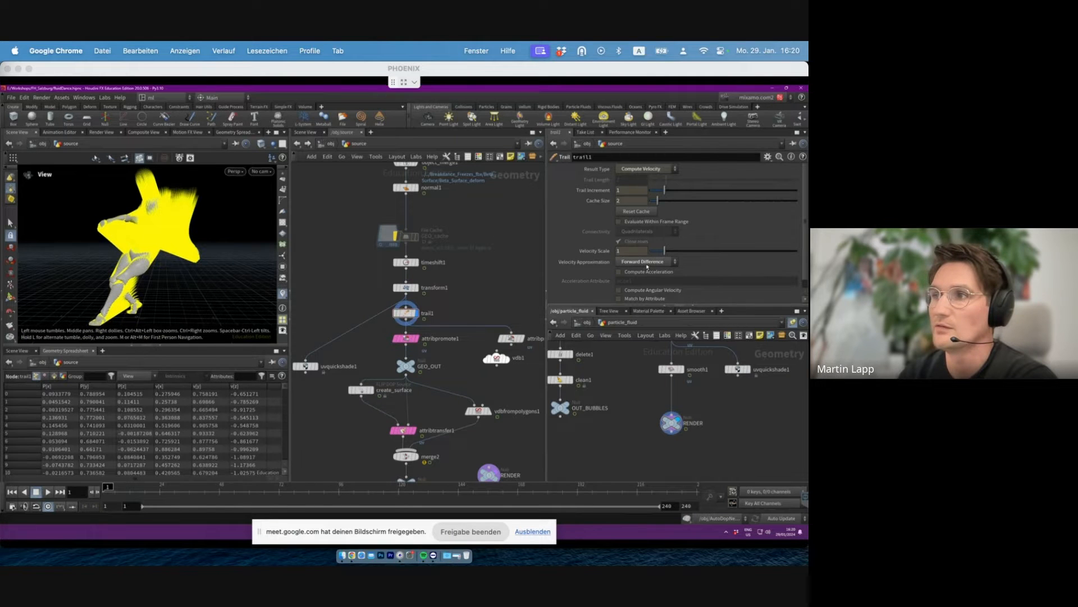
middle_click_drag(121, 245, 134, 244)
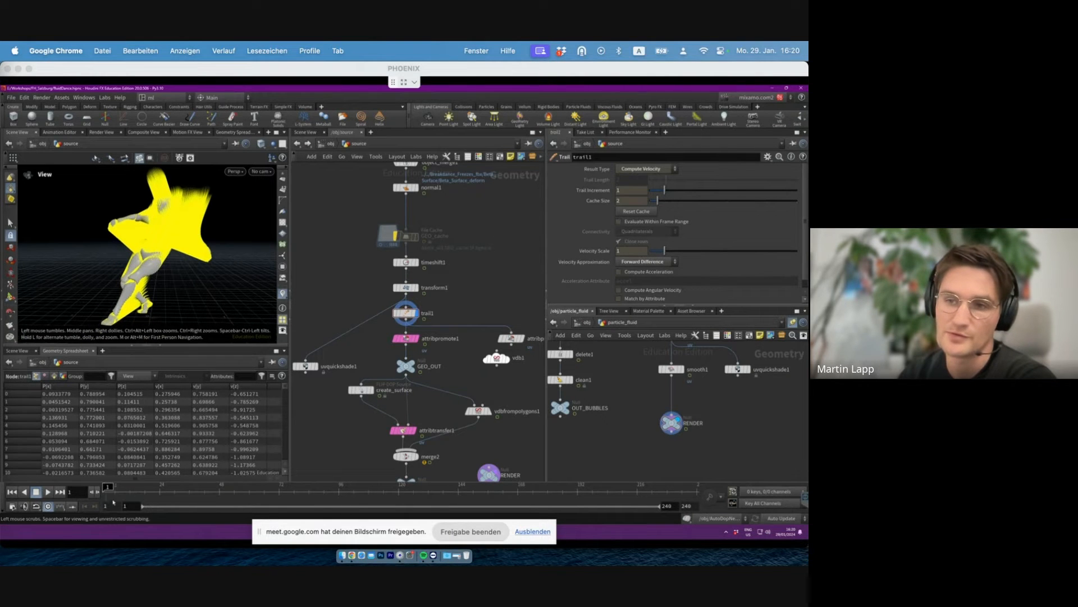
left_click_drag(137, 495, 561, 488)
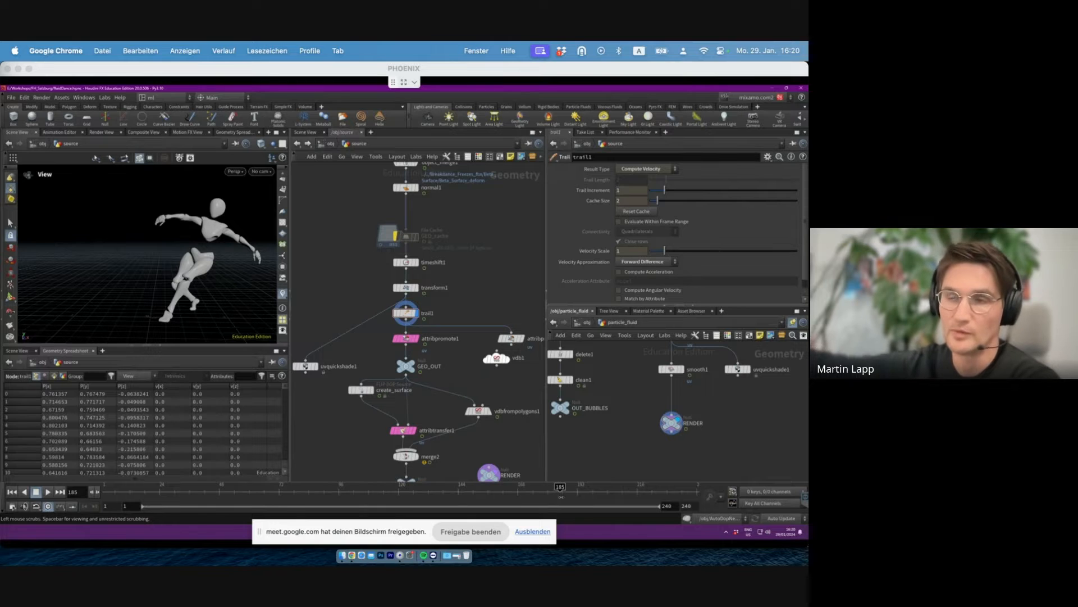
left_click(159, 487)
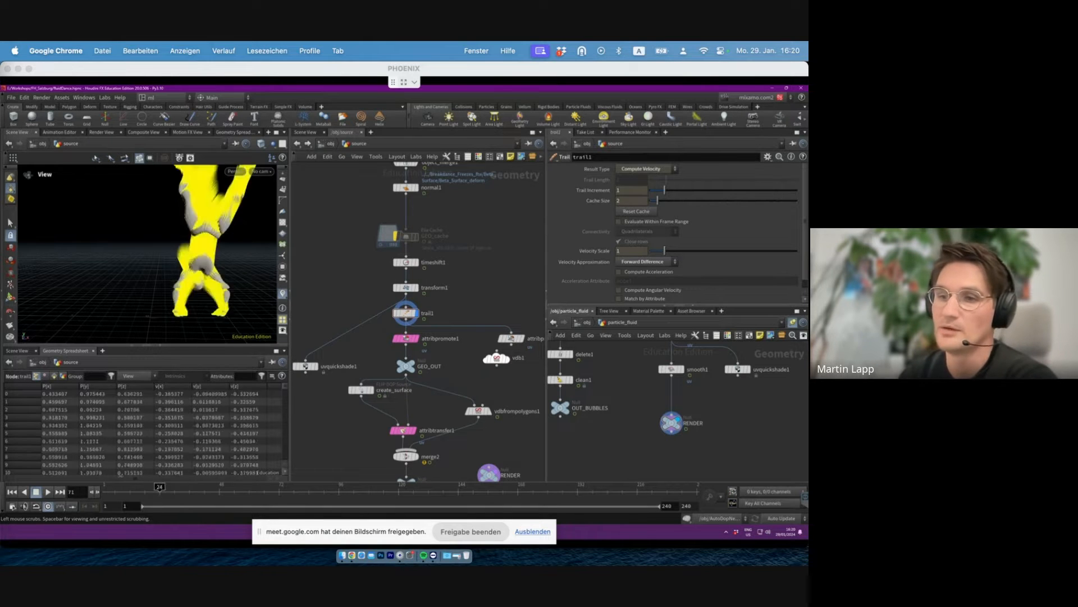
left_click_drag(120, 476, 107, 487)
left_click_drag(192, 247, 181, 223)
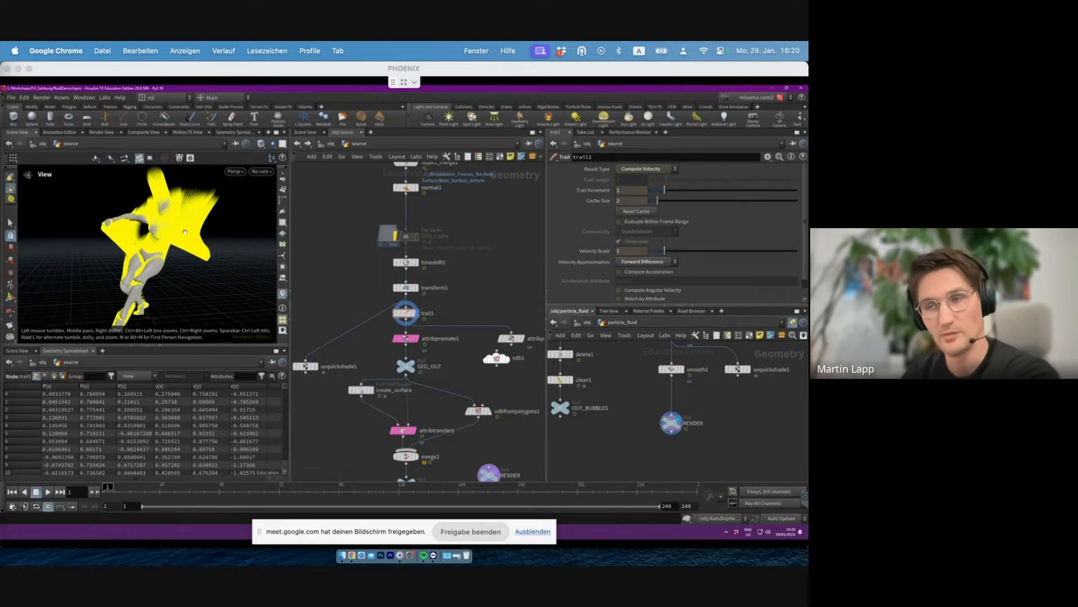
- Compare Backward Difference and Central Difference as trail1's Velocity Approximation, ending on Central Difference at frame 1
left_click(644, 263)
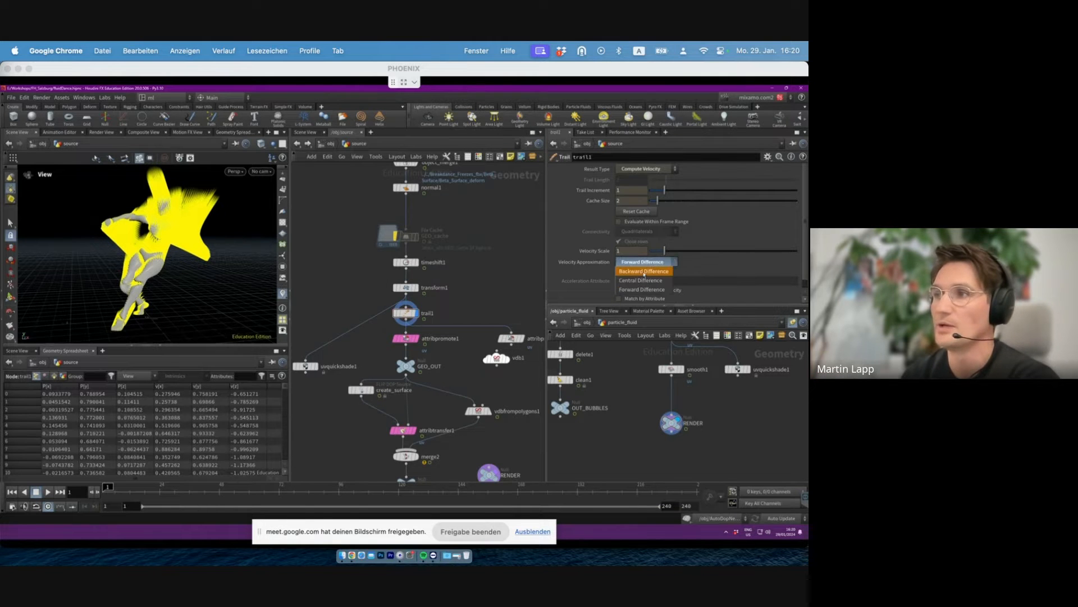
left_click(645, 272)
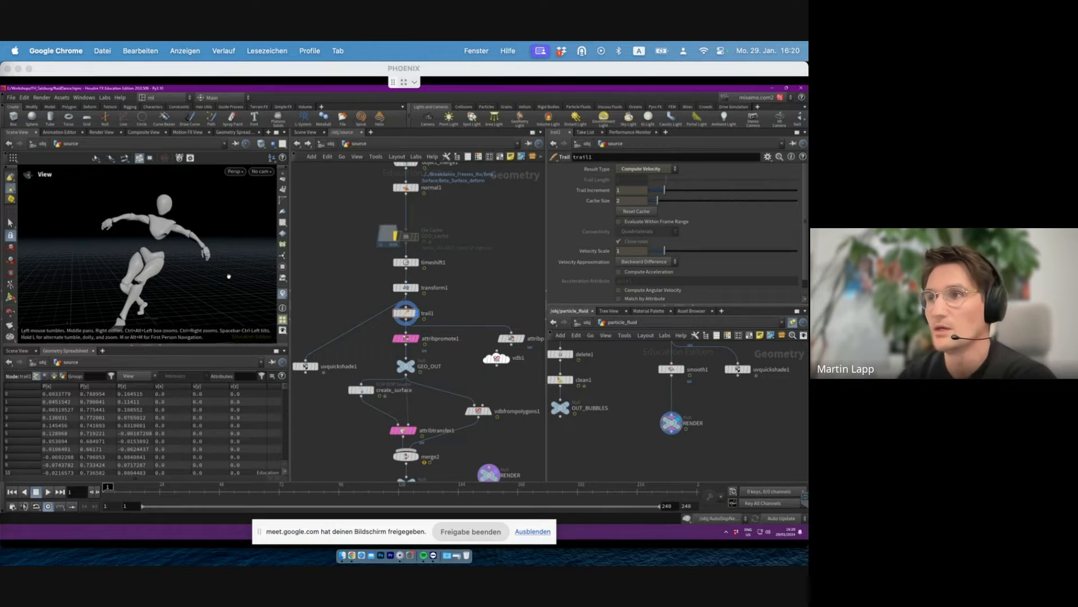
left_click(645, 262)
left_click(644, 282)
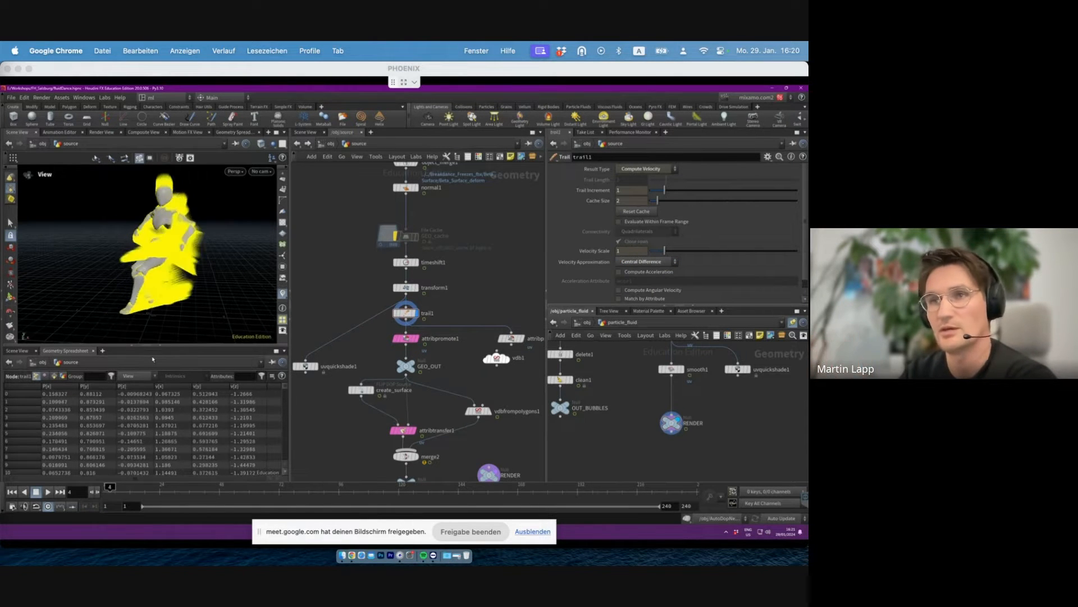
key("Left")
key("Left")
key("Left")
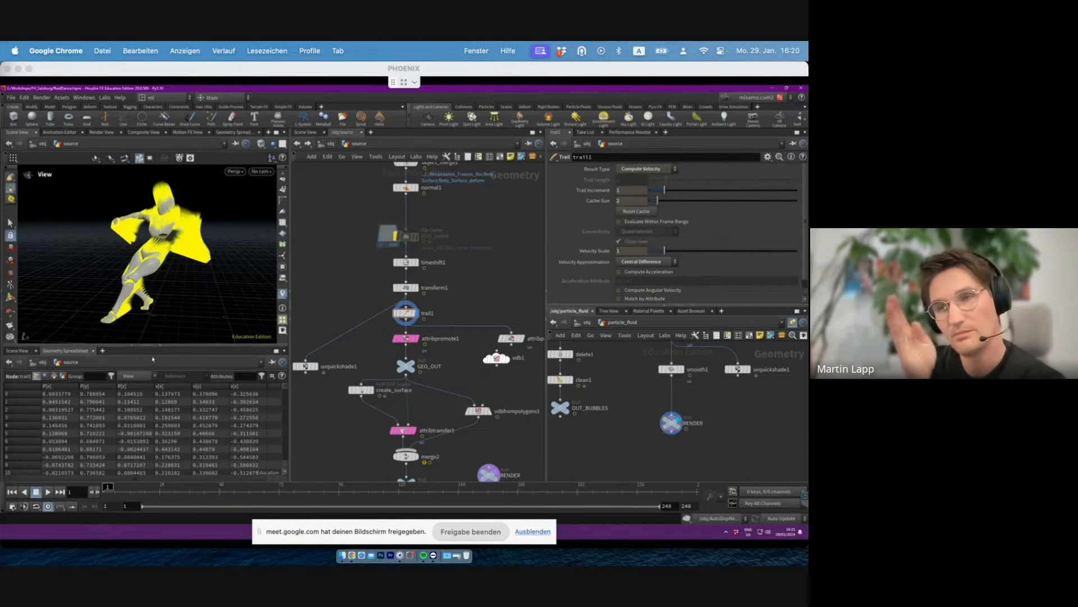
- Set trail1's Velocity Approximation to Backward Difference and step the animation forward to frame 5
scroll(195, 253, "down", 1)
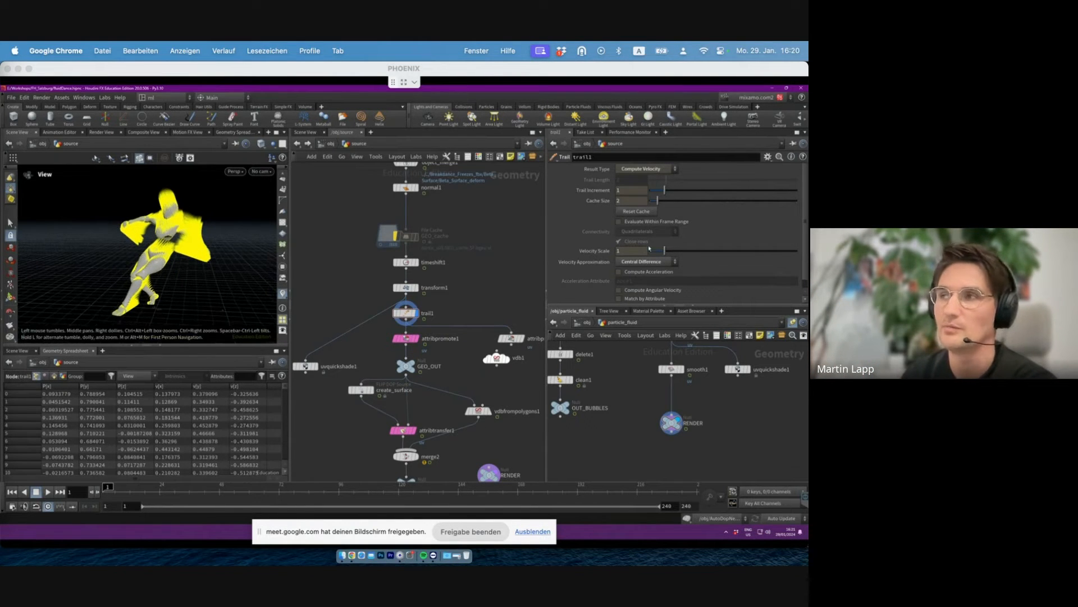
left_click(646, 261)
left_click(646, 267)
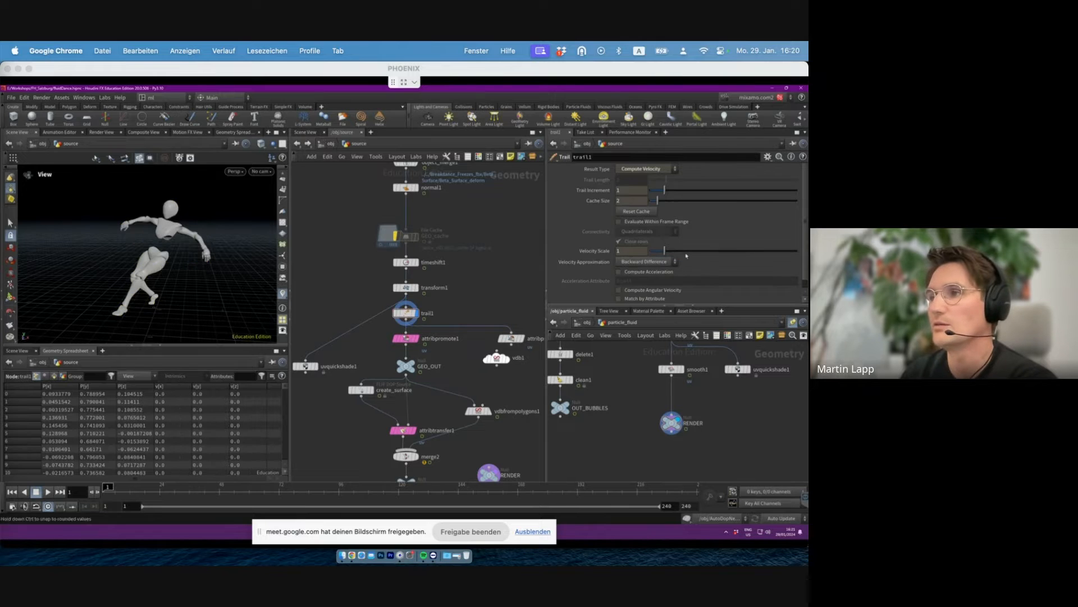
key("Right")
key("Right")
key("Right")
key("Right")
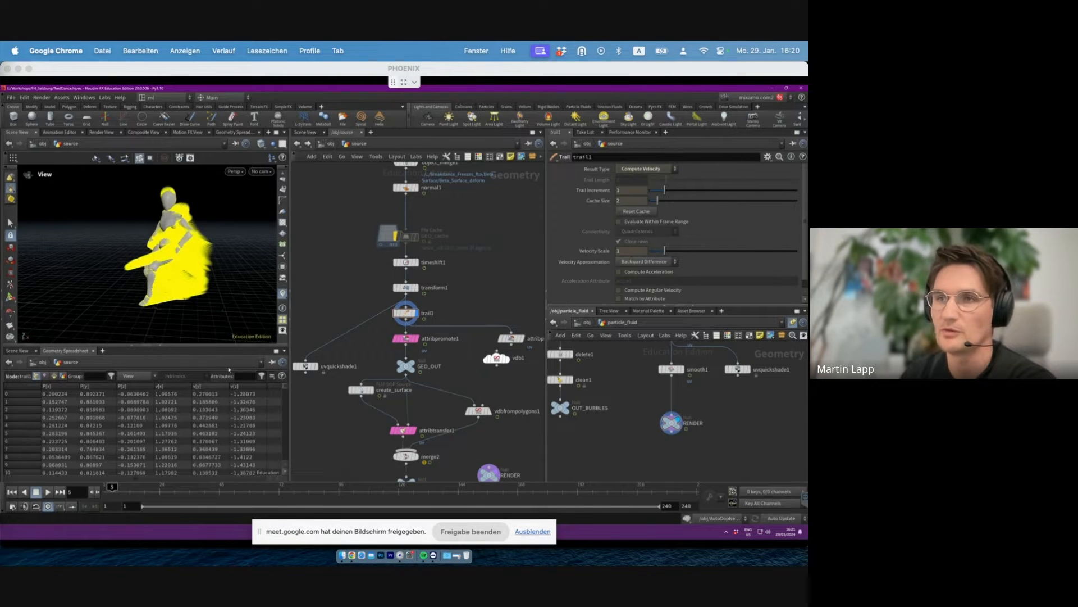
- Select the trail1 node and inspect the backward-difference velocity trails on the character
middle_click_drag(466, 353, 463, 335)
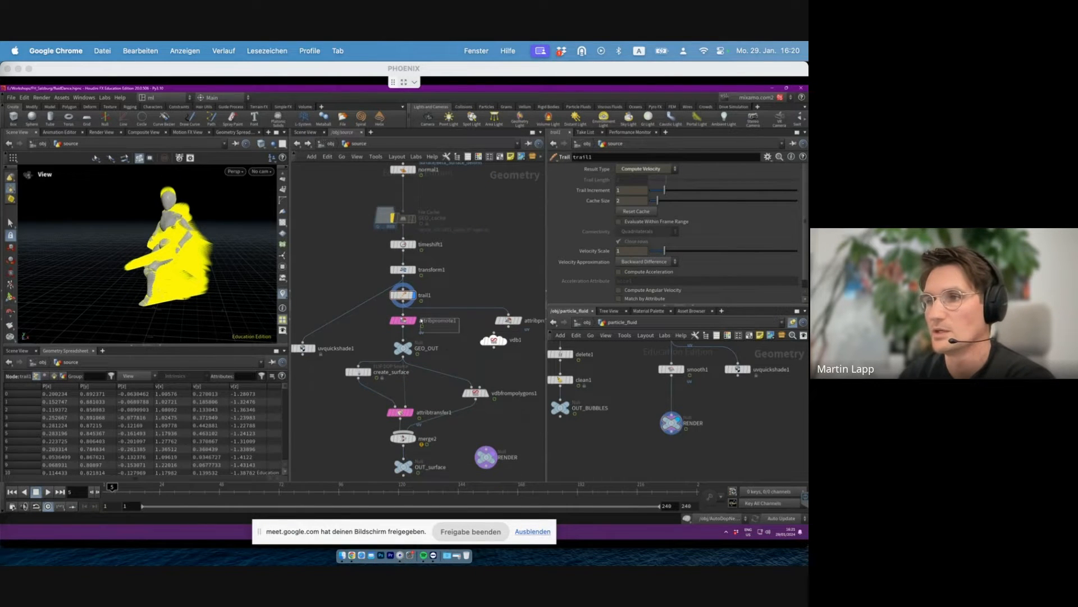
left_click_drag(468, 291, 416, 296)
right_click_drag(185, 223, 198, 224)
left_click_drag(198, 224, 199, 222)
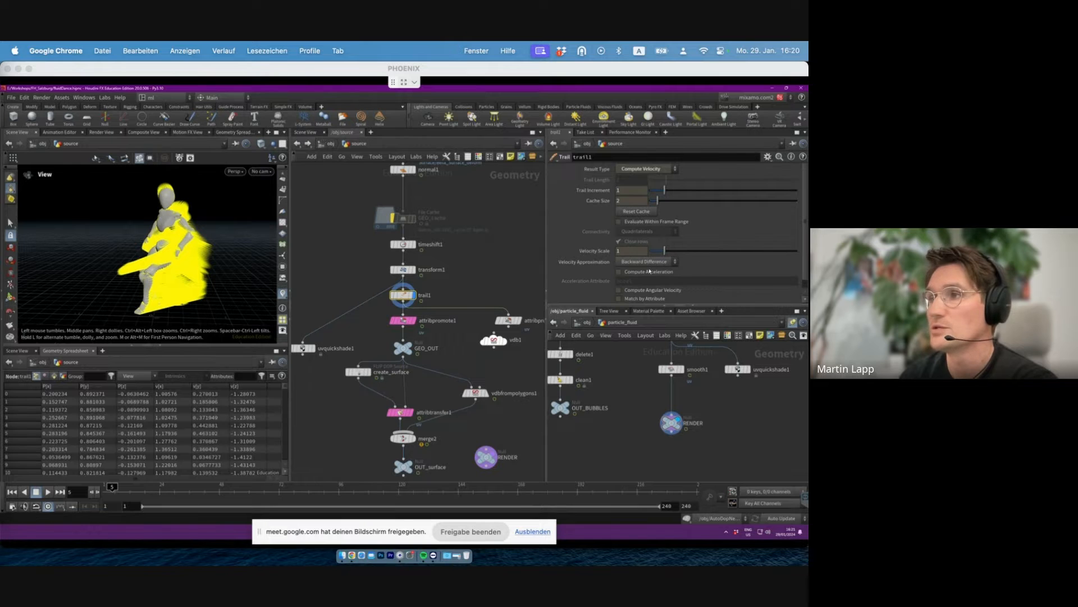
- Set trail1's Velocity Approximation to Central Difference and insert a Time Blend node between timeshift1 and transform1
left_click(645, 262)
left_click(658, 279)
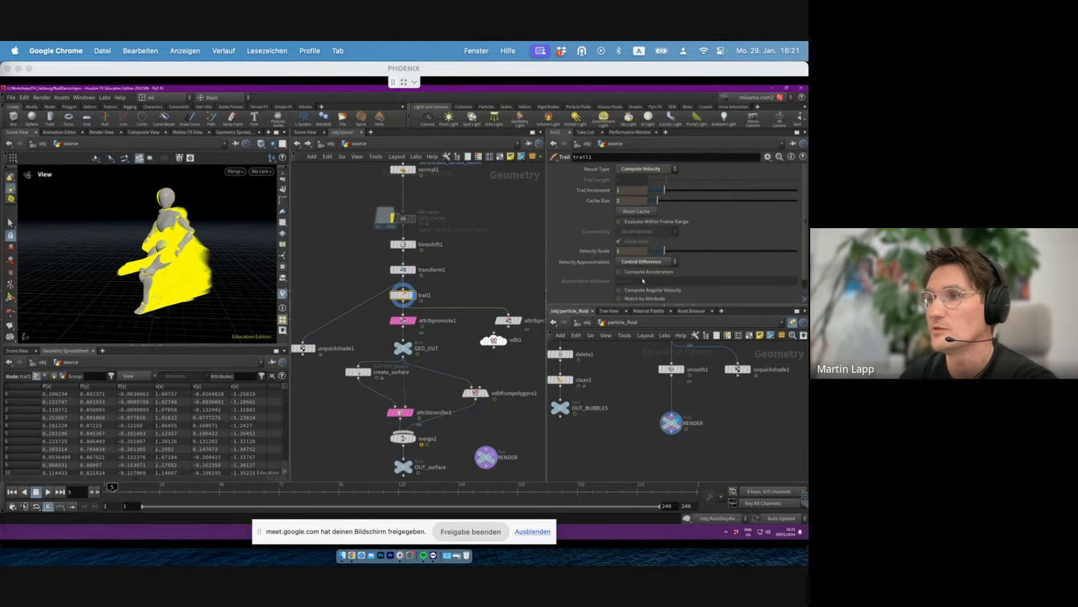
left_click(403, 244)
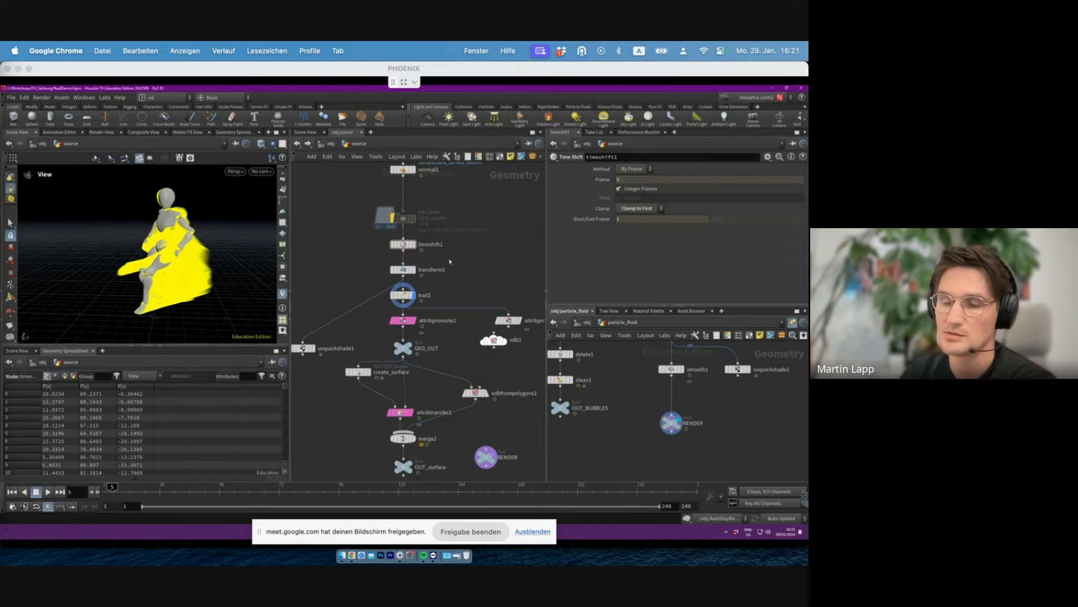
key("Tab")
type("timeb")
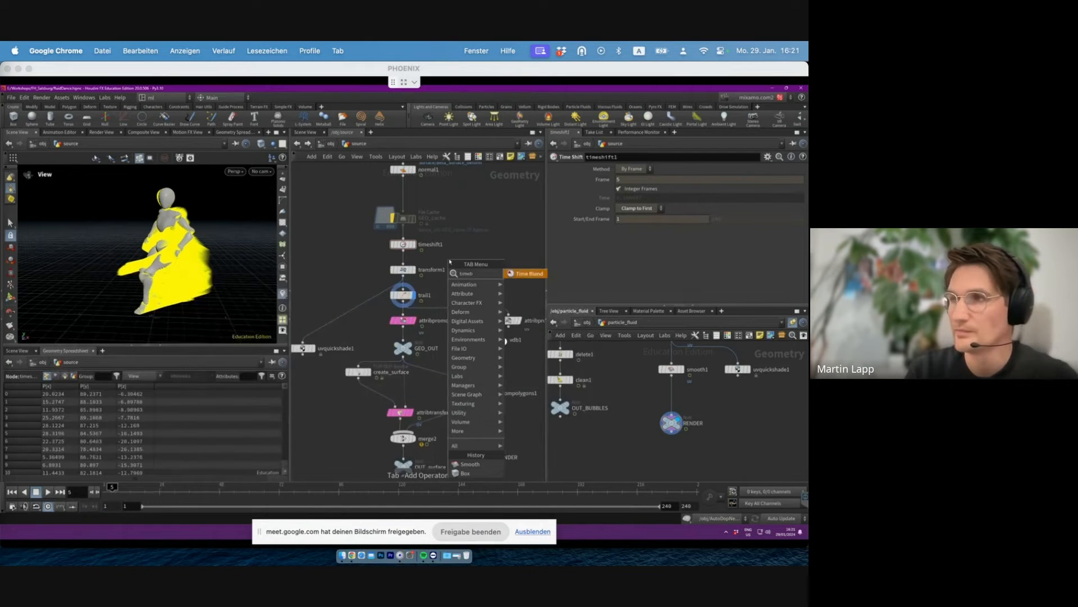
key("Return")
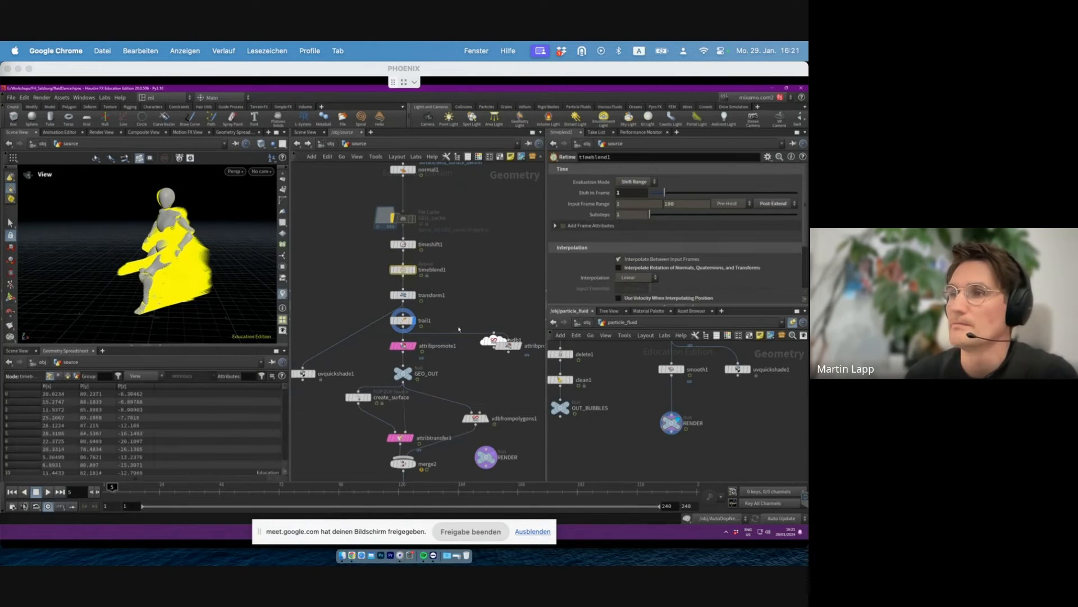
- Enable Compute Acceleration on trail1 and examine the accel attribute values in the geometry spreadsheet
left_click(403, 320)
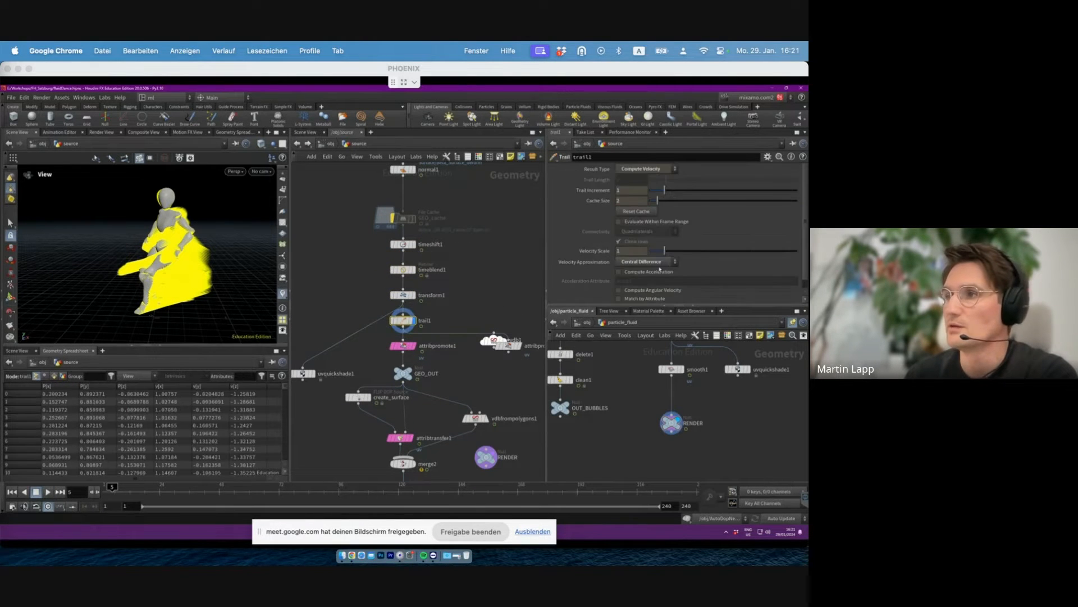
left_click(637, 277)
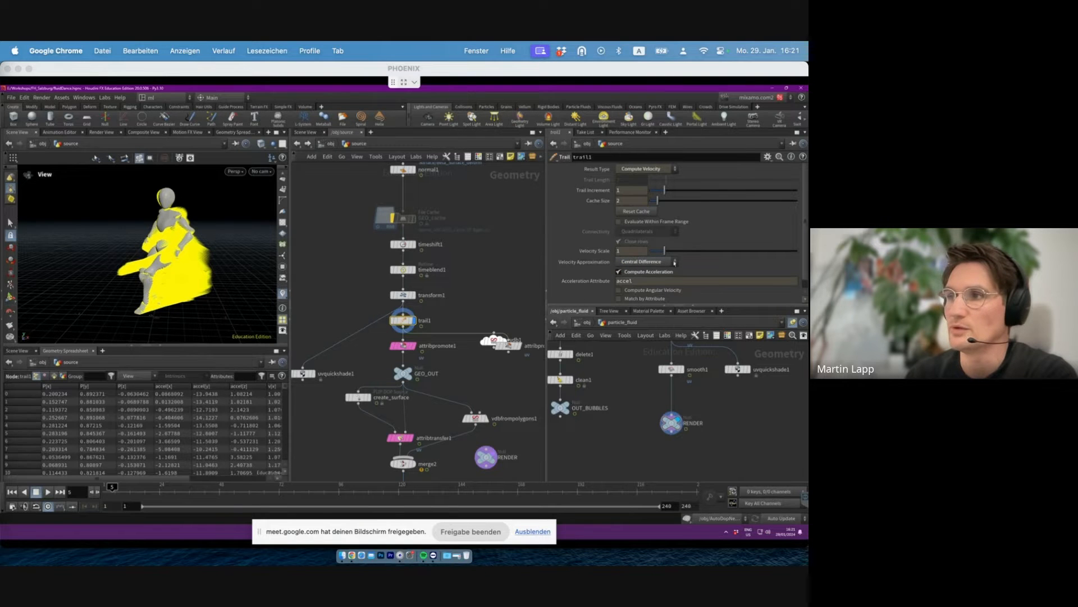
left_click(196, 480)
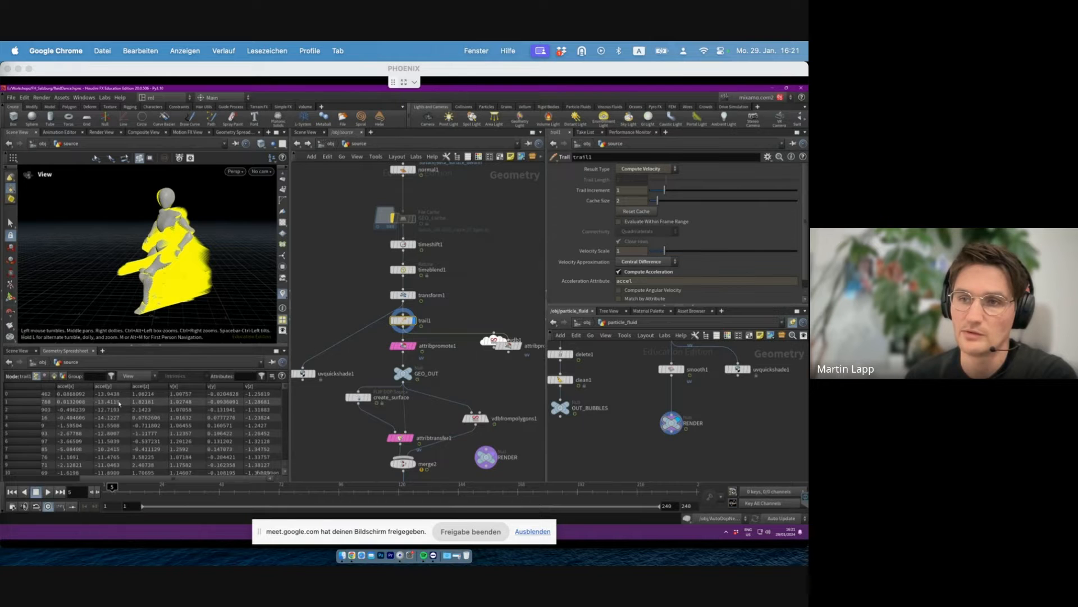
left_click(82, 478)
mouse_move(81, 480)
left_mouse_down()
mouse_move(35, 479)
mouse_move(111, 479)
mouse_move(68, 480)
left_mouse_up()
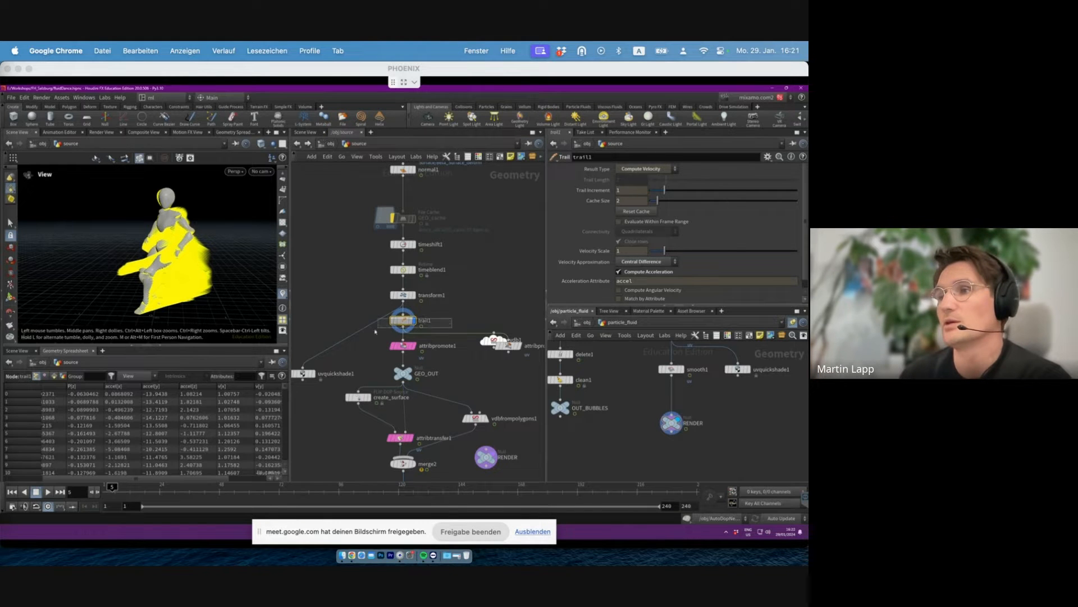
- Check timeblend1's settings, then turn off Compute Acceleration on trail1 and set its Velocity Approximation to Backward Difference
left_click(403, 269)
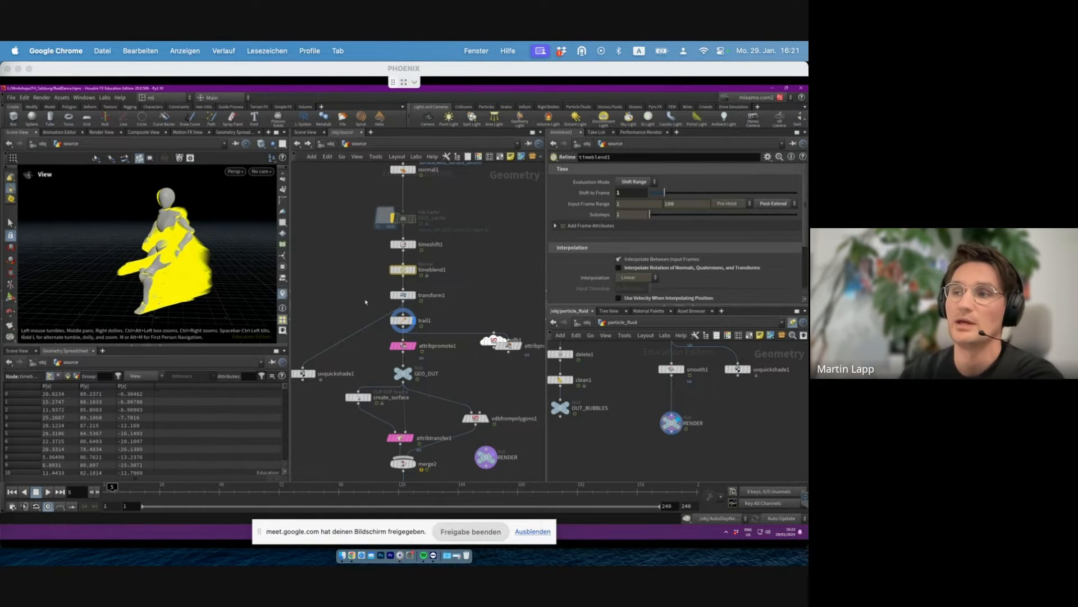
left_click(402, 320)
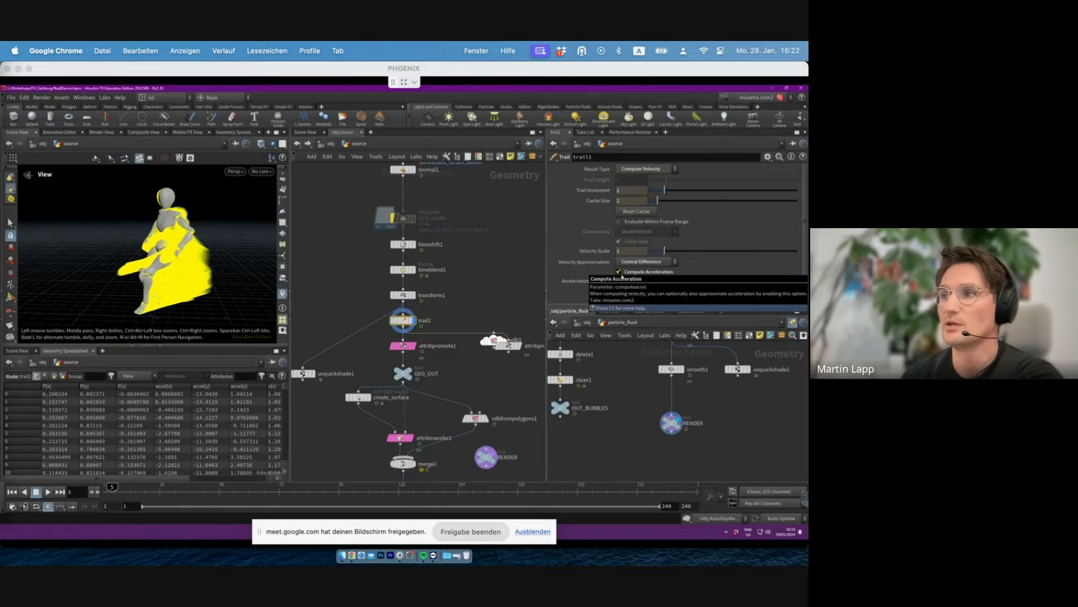
left_click(653, 270)
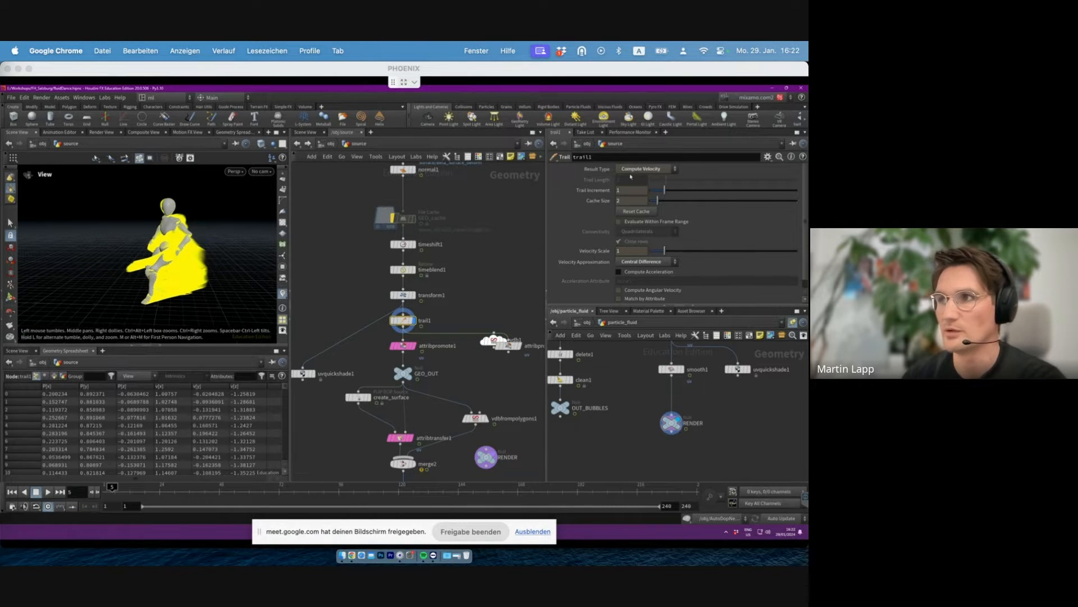
left_click(641, 262)
left_click(641, 272)
- Hide the velocity trails in the viewport and list trail1's vertex attributes in the geometry spreadsheet
middle_click_drag(402, 474, 413, 439)
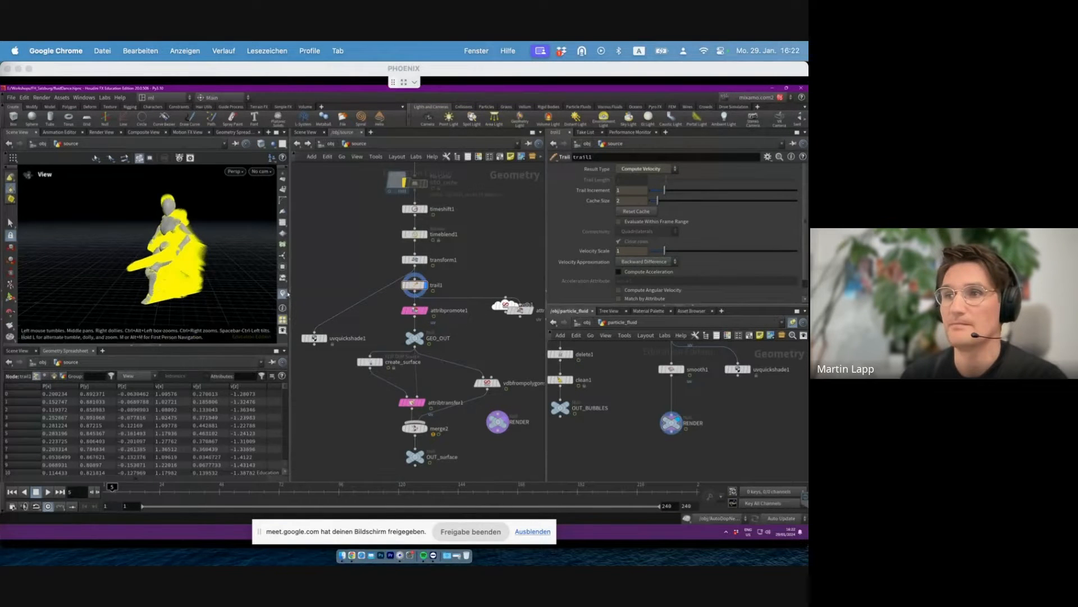
left_click(284, 293)
left_click_drag(229, 231, 197, 235)
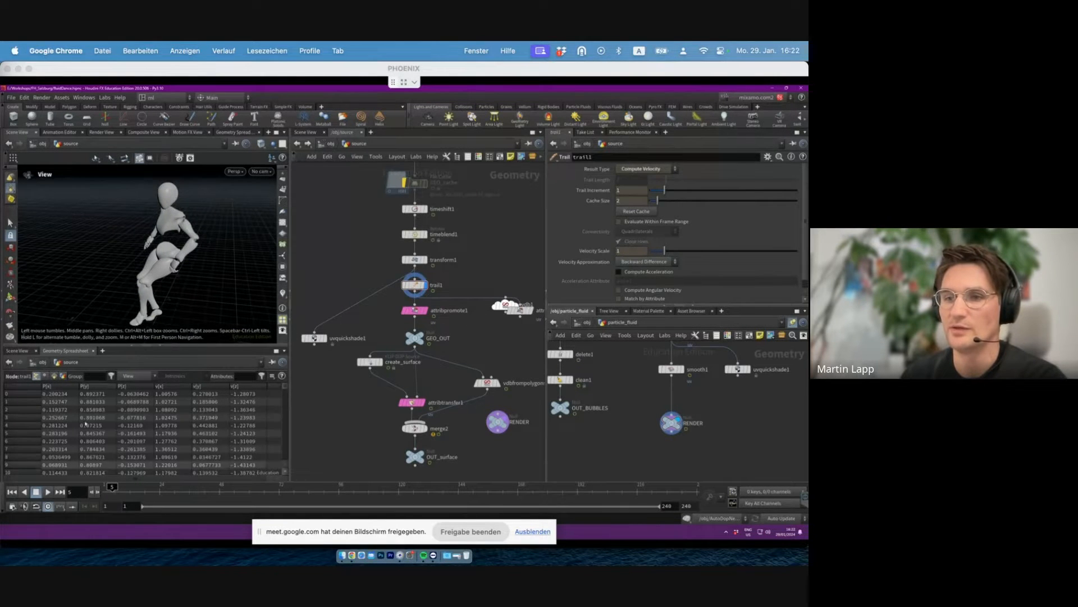
left_click(45, 376)
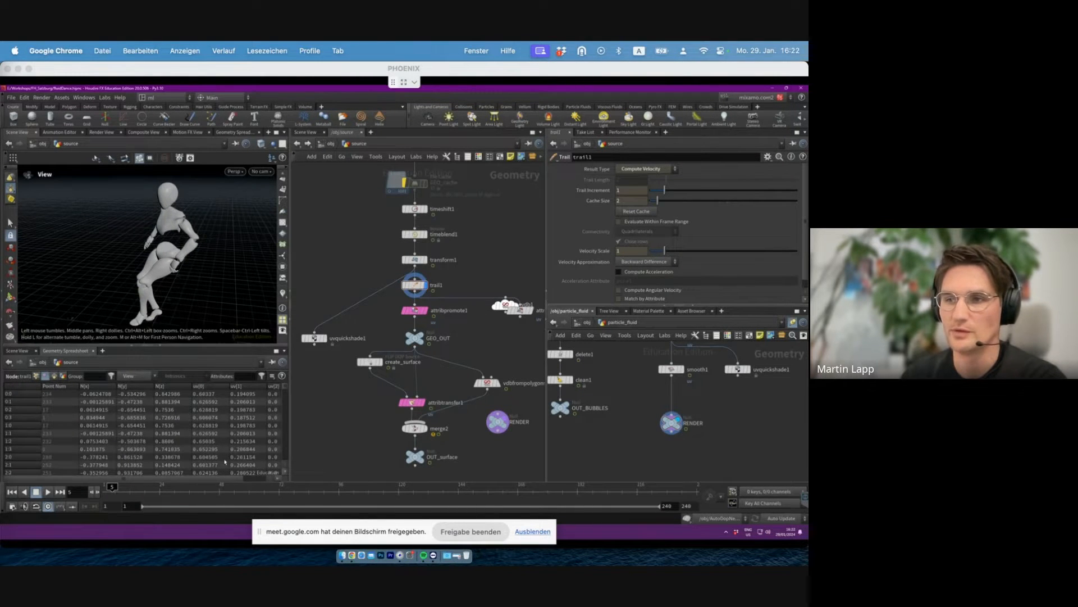
left_click(418, 260)
left_click(417, 285)
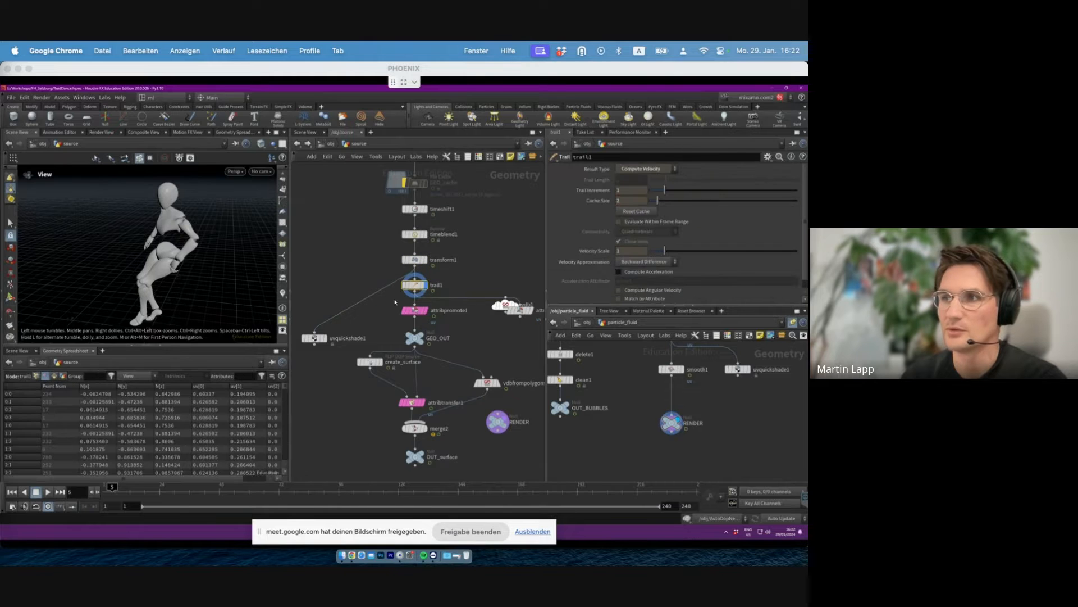
- Display object_merge1 at the start of the source network and inspect the unscaled imported character
middle_click_drag(480, 234, 461, 290)
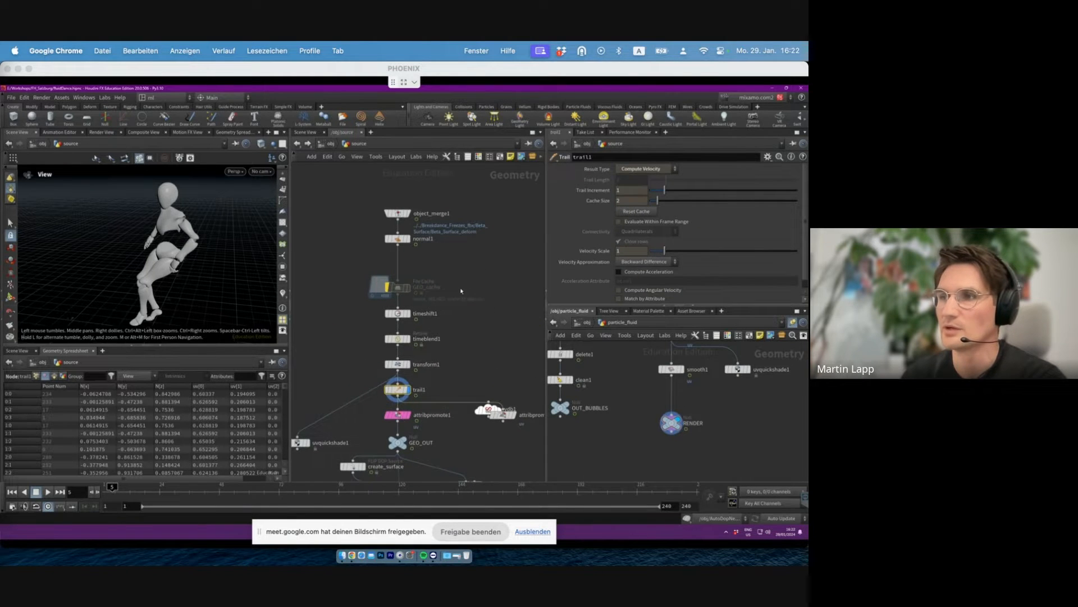
left_click(398, 213)
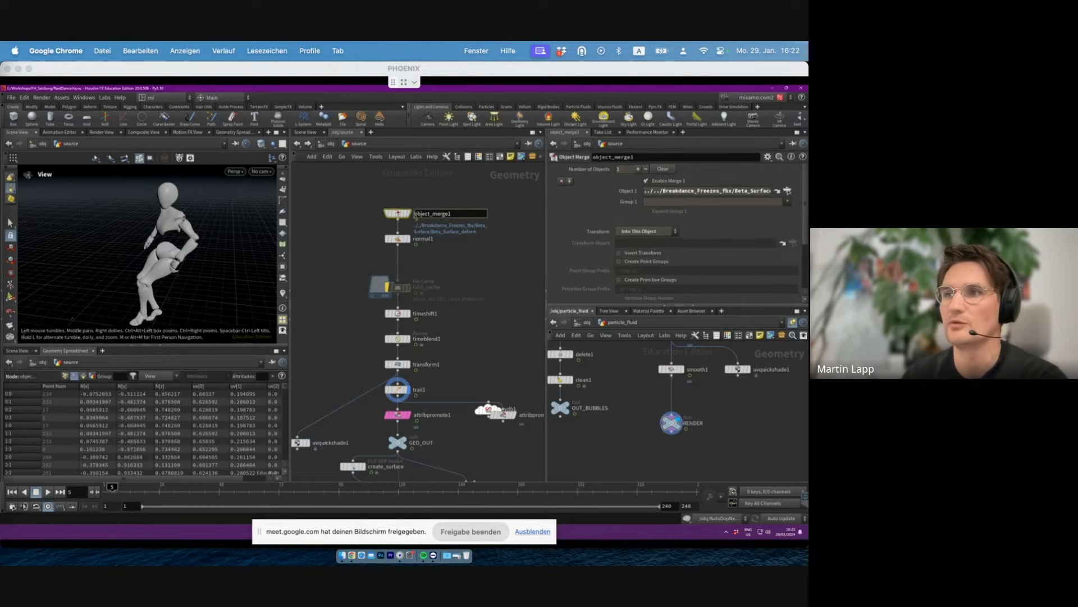
left_click(412, 199)
scroll(285, 258, "up", 4)
scroll(283, 202, "up", 4)
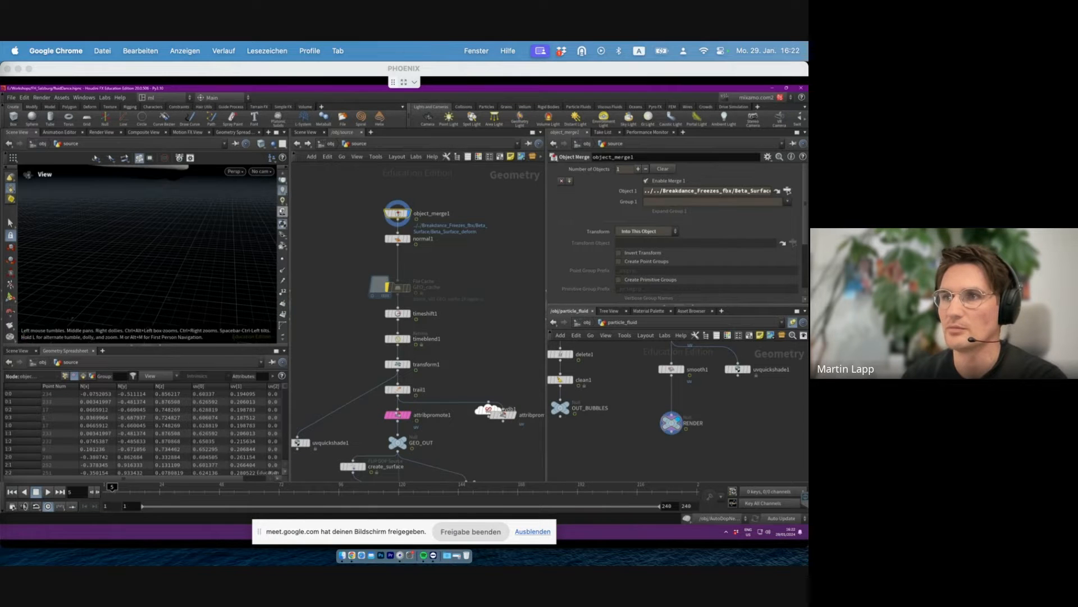
scroll(282, 229, "down", 5)
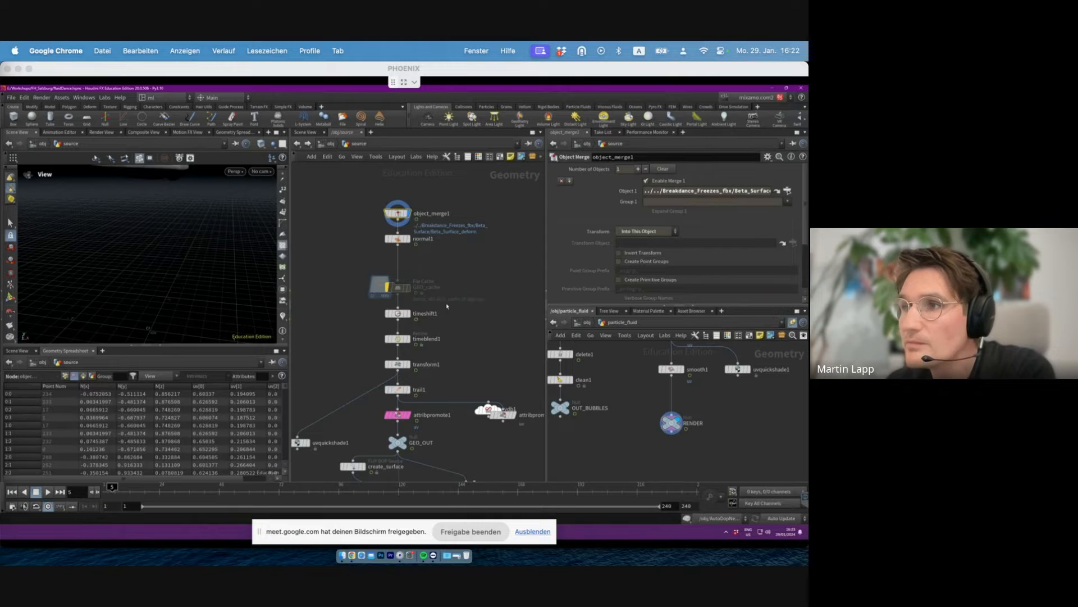
- Display transform1 and examine the scaled character together with its vertex normals and UVs
left_click(398, 364)
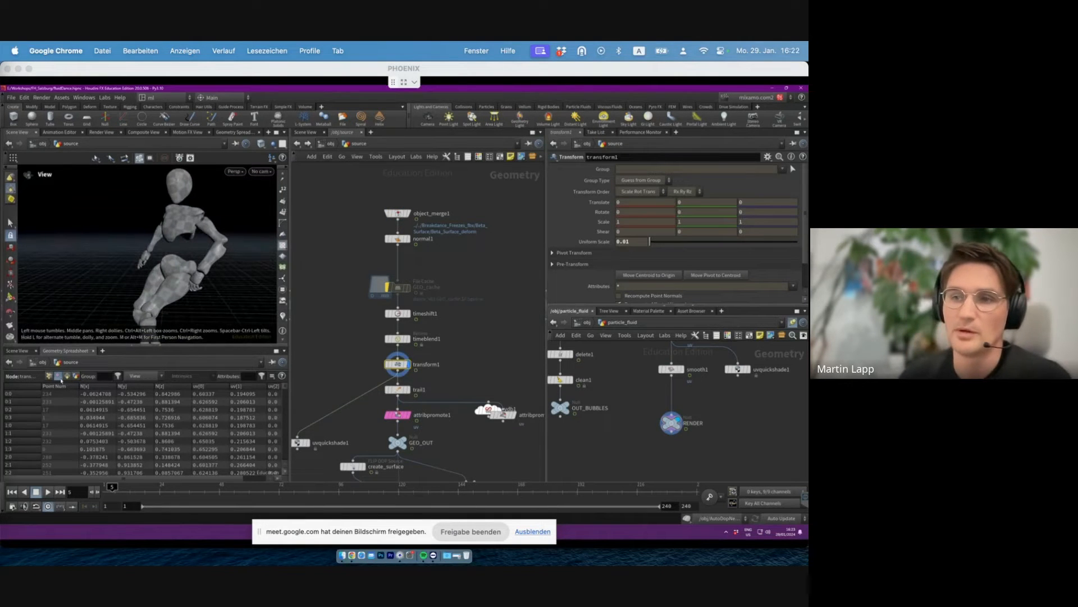
left_click_drag(163, 478, 243, 480)
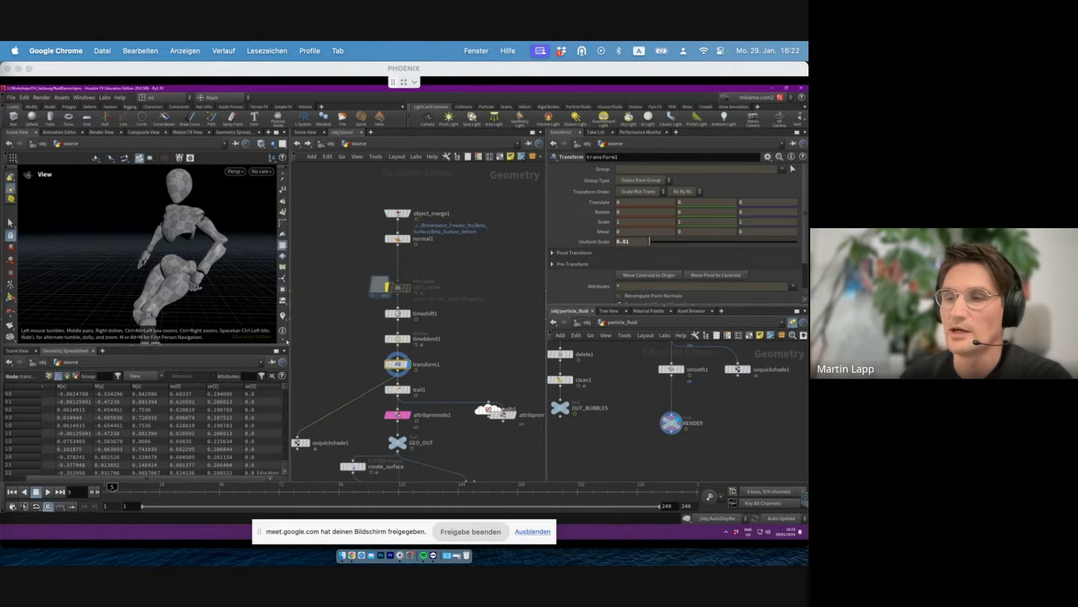
right_click_drag(200, 270, 166, 270)
left_click_drag(166, 270, 165, 259)
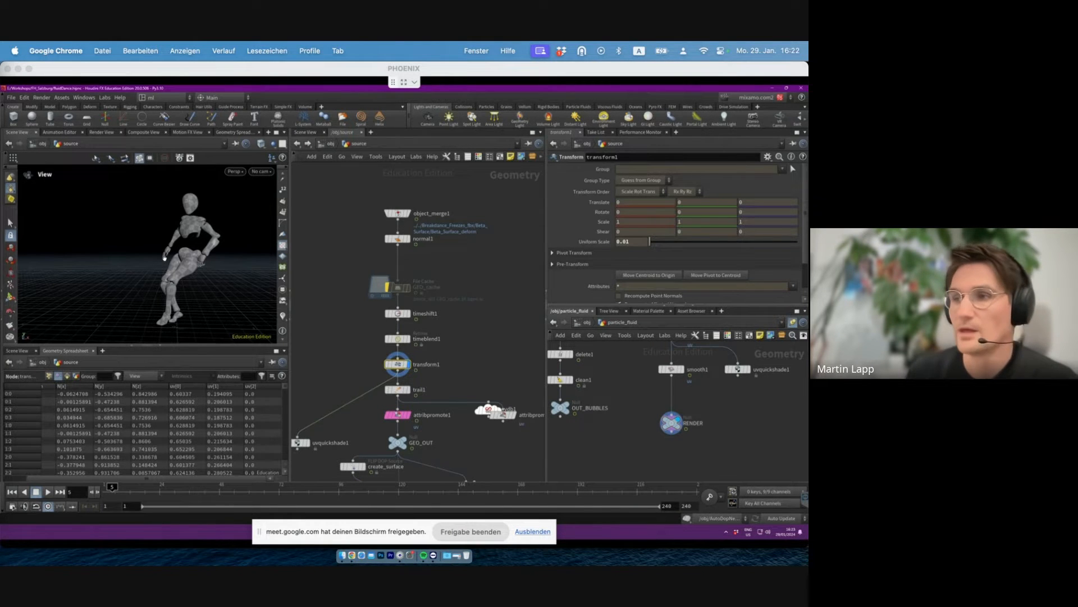
middle_click_drag(459, 376, 467, 344)
left_click_drag(206, 268, 195, 259)
- Display attribpromote1 and show the point attributes in the geometry spreadsheet to check the promoted uv
left_click(417, 385)
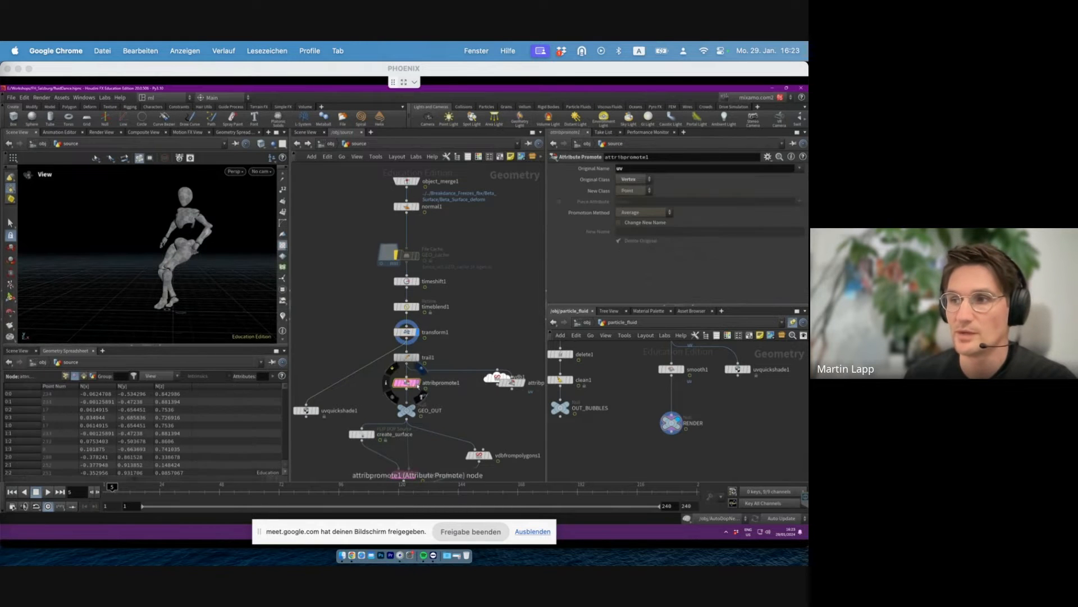
left_click(417, 384)
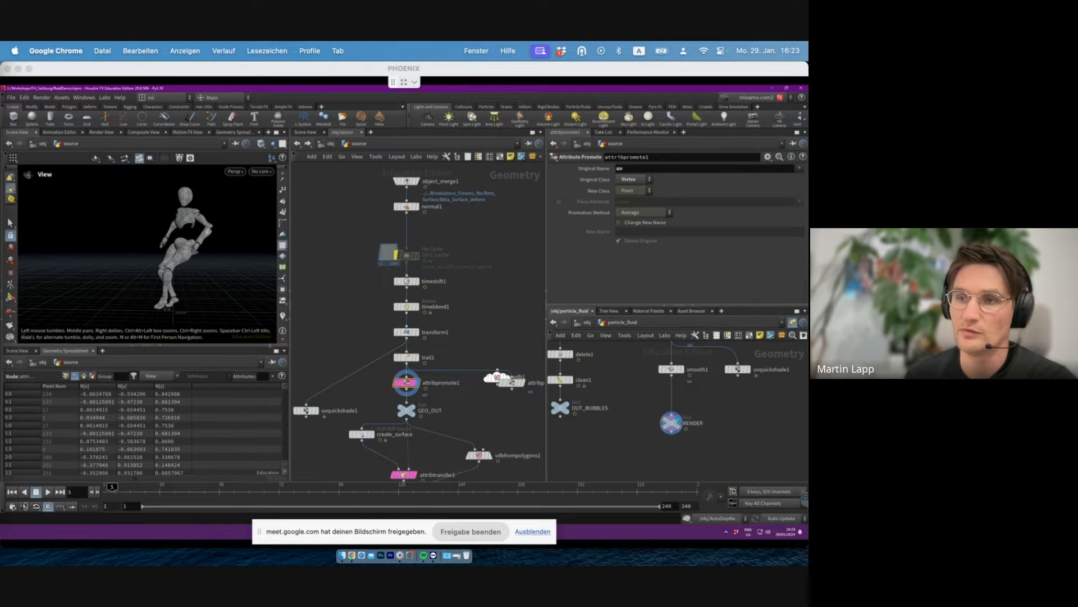
left_click(66, 376)
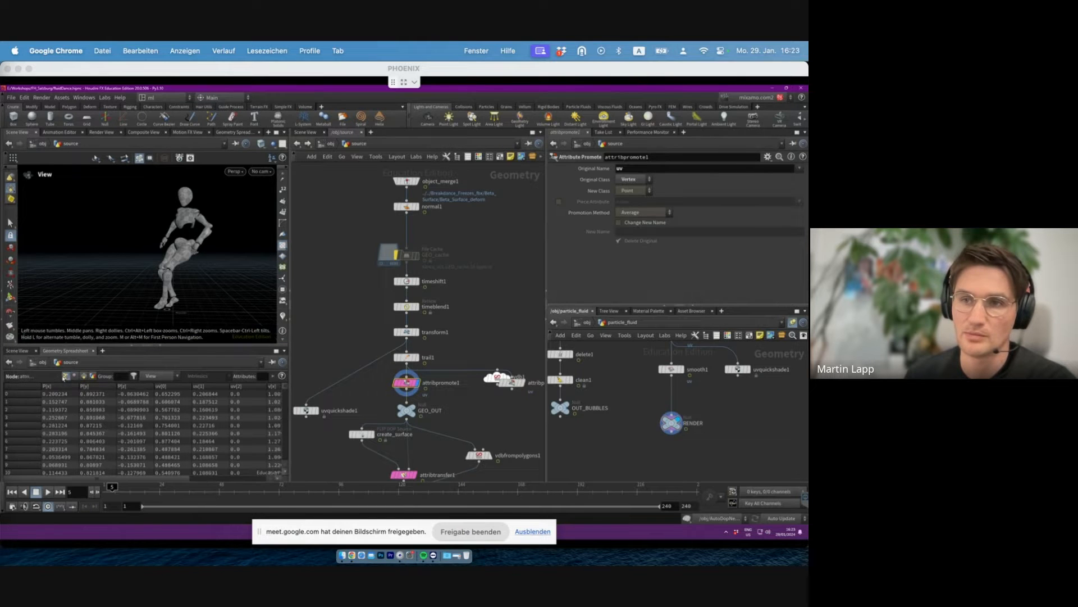
mouse_move(130, 479)
left_mouse_down()
mouse_move(206, 480)
mouse_move(111, 482)
left_mouse_up()
- Display the GEO_OUT null and examine the nodes it feeds in the source network
middle_click_drag(453, 409, 464, 318)
left_click(440, 319)
left_click(436, 319)
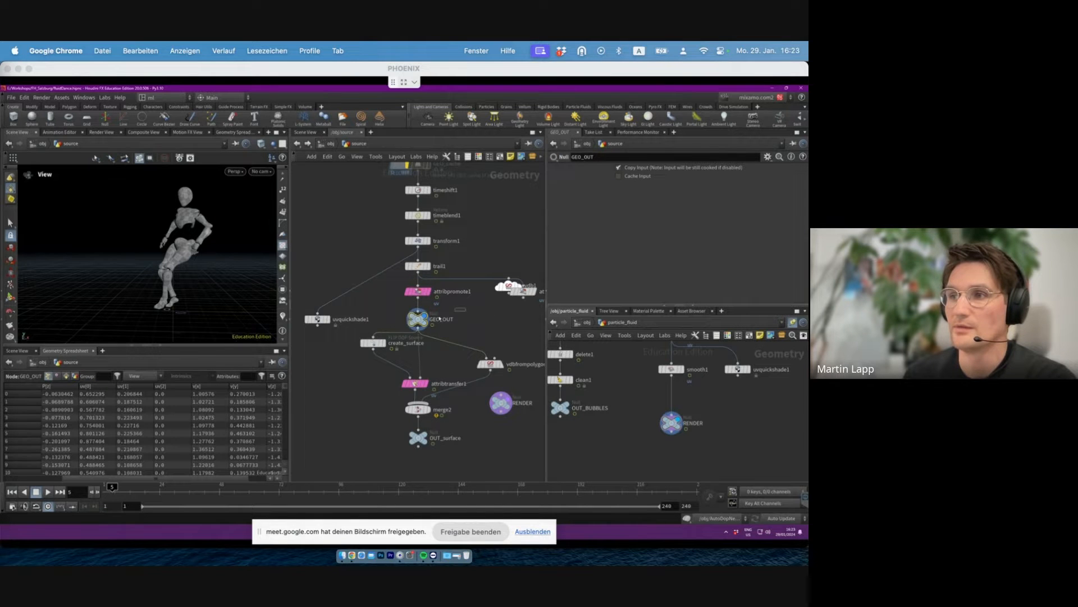
scroll(450, 321, "up", 2)
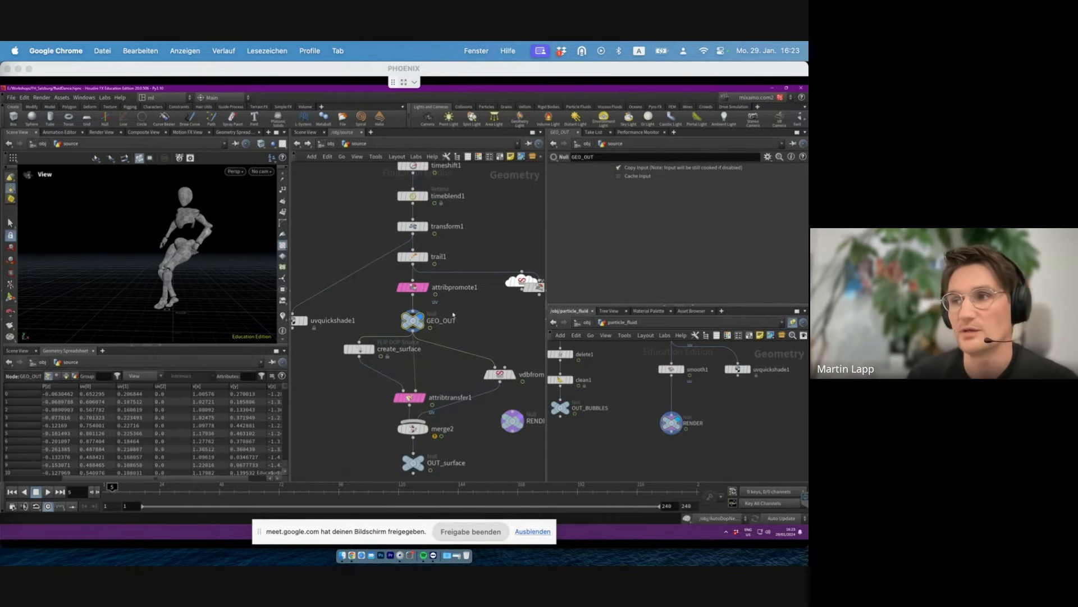
middle_click_drag(453, 314, 481, 321)
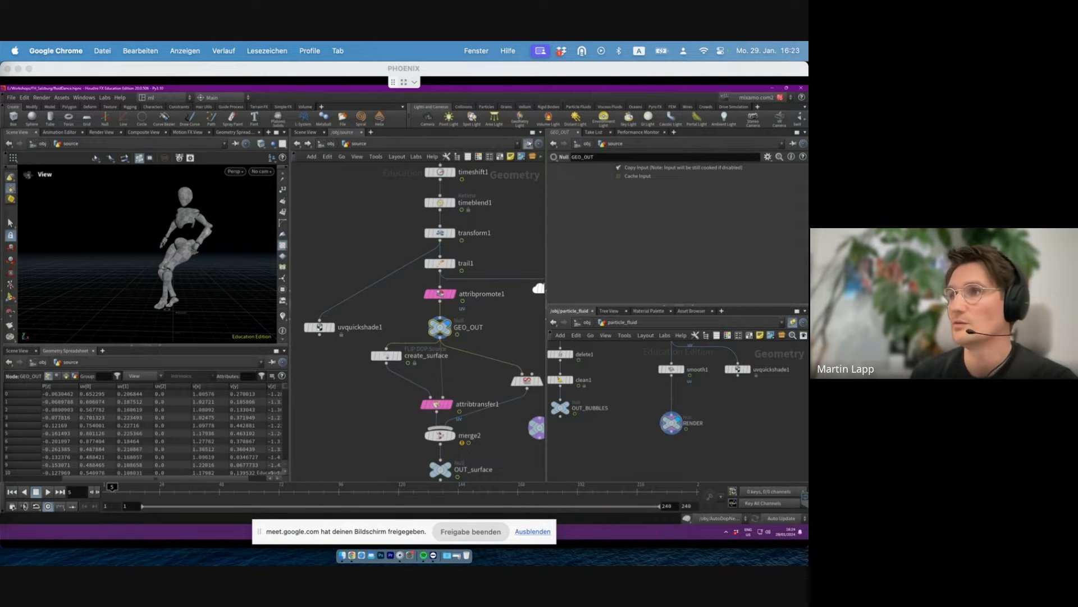
- Add an Object Merge node below the RENDER null in the particle_fluid network
key("Tab")
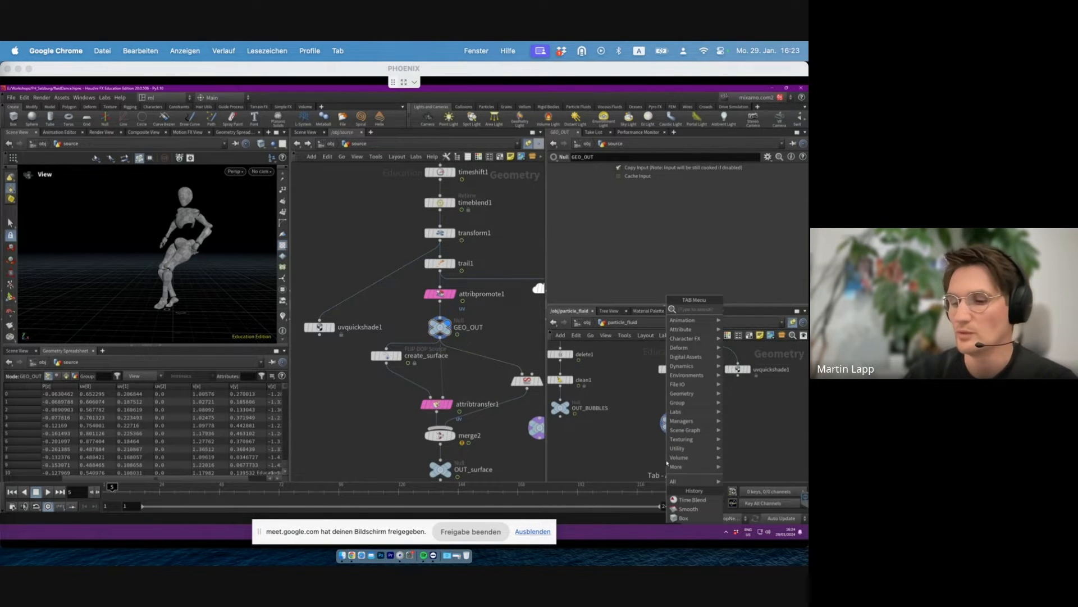
type("obje")
key("Return")
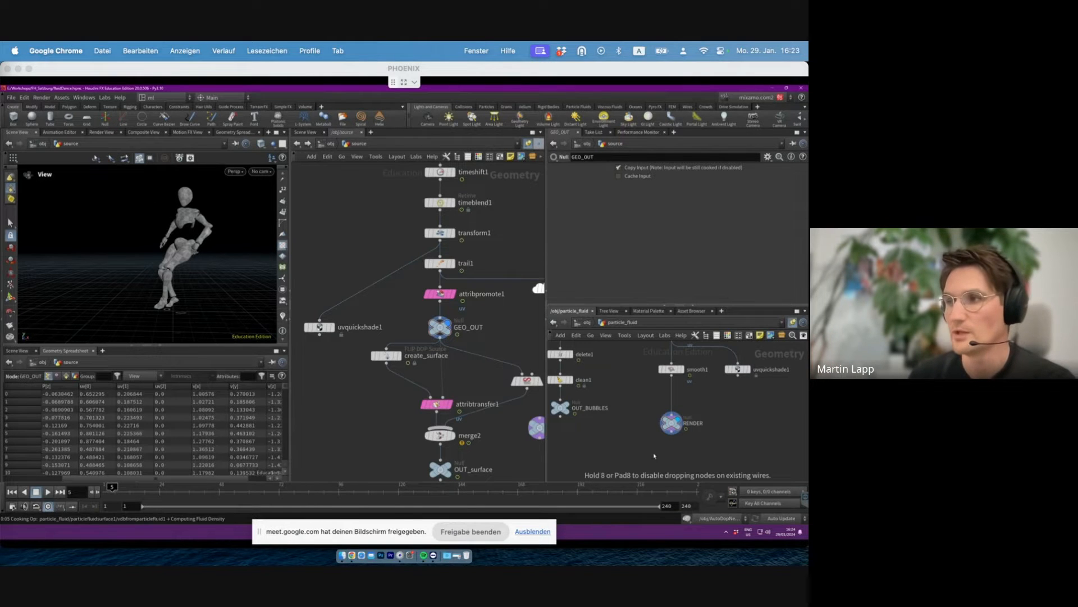
left_click(664, 460)
- Browse the OUT_BUBBLES and RENDER nulls of particle_fluid as Object 1 sources without accepting one, and delete the object_merge1 node
left_click(788, 191)
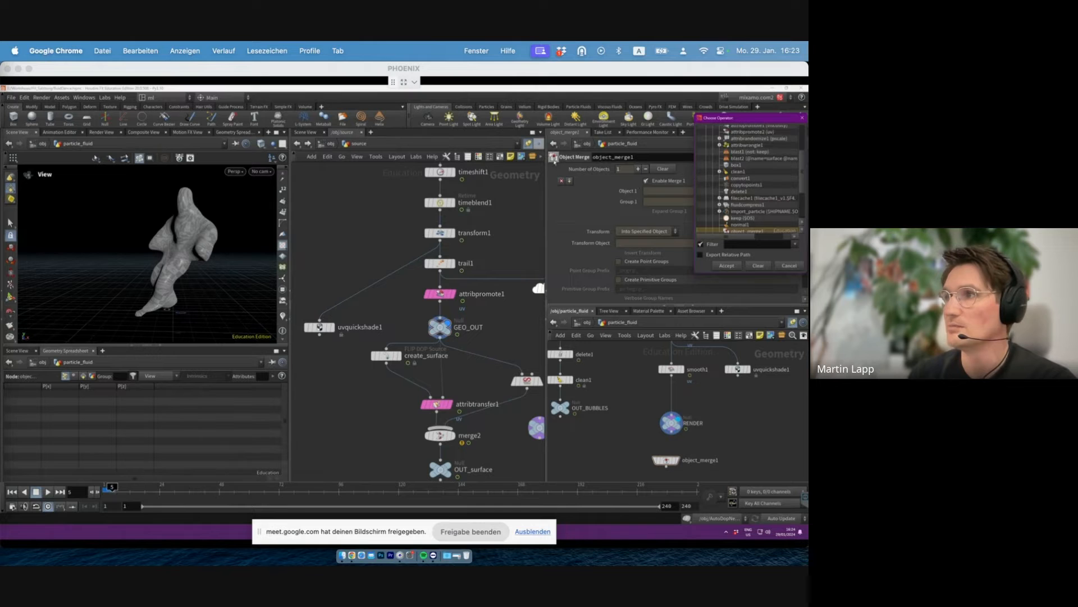
scroll(805, 158, "up", 3)
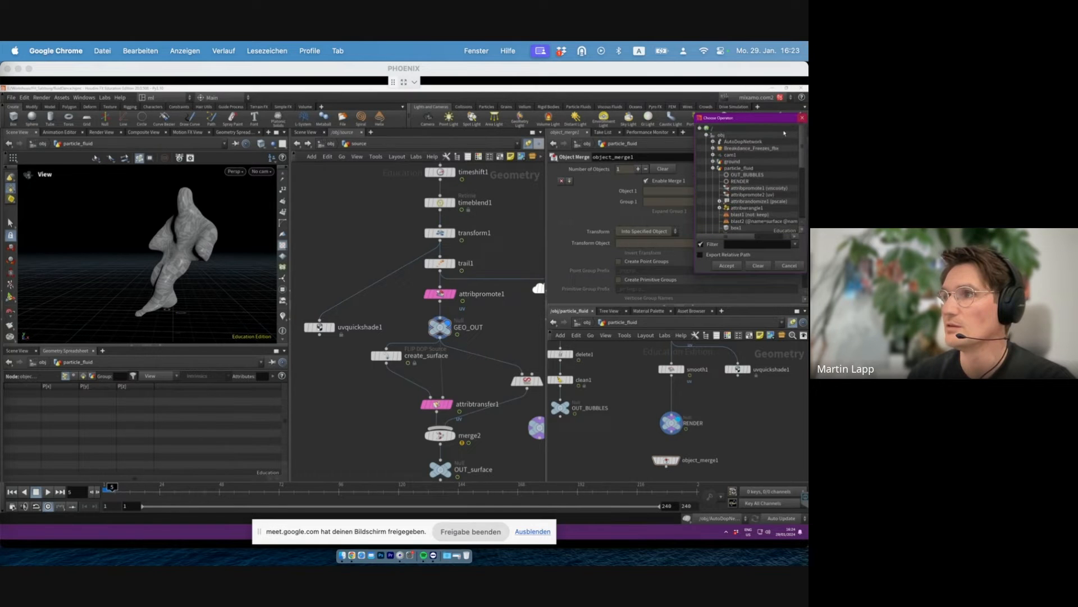
left_click(753, 169)
left_click(760, 175)
left_click(752, 182)
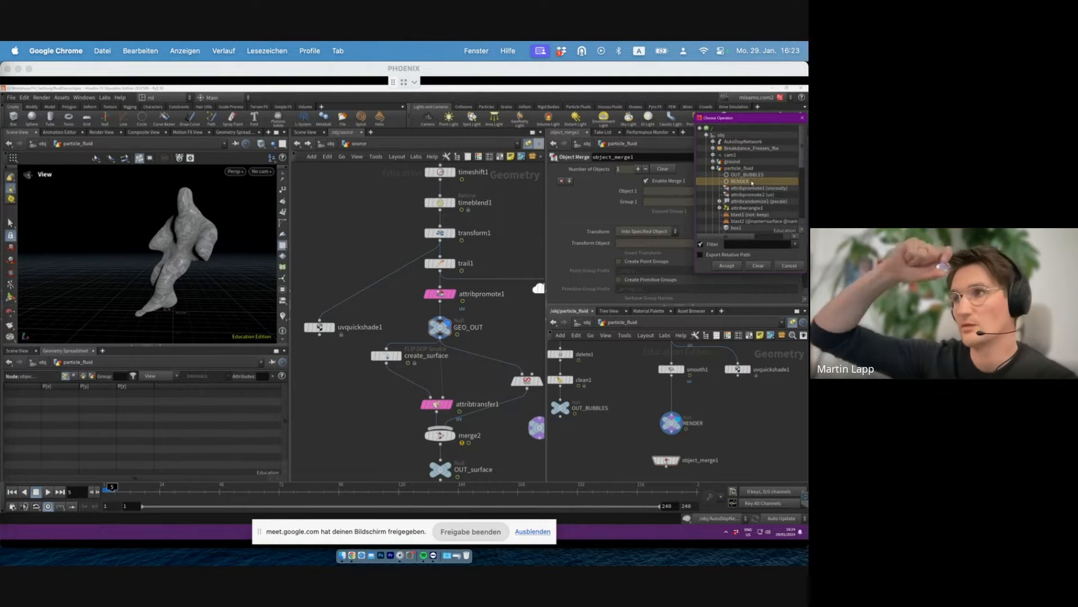
left_click(746, 176)
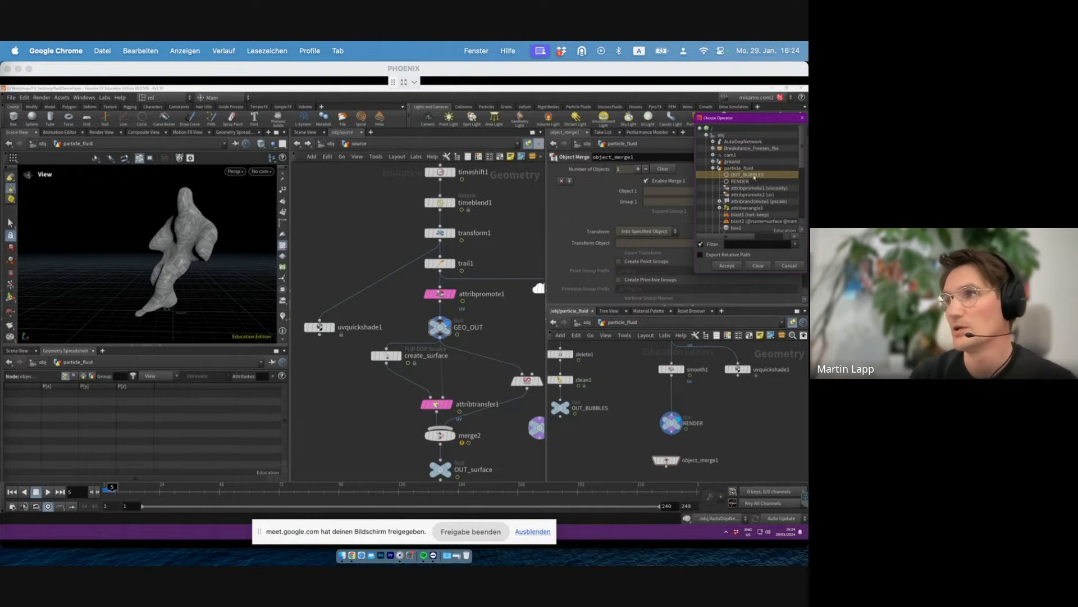
left_click(732, 168)
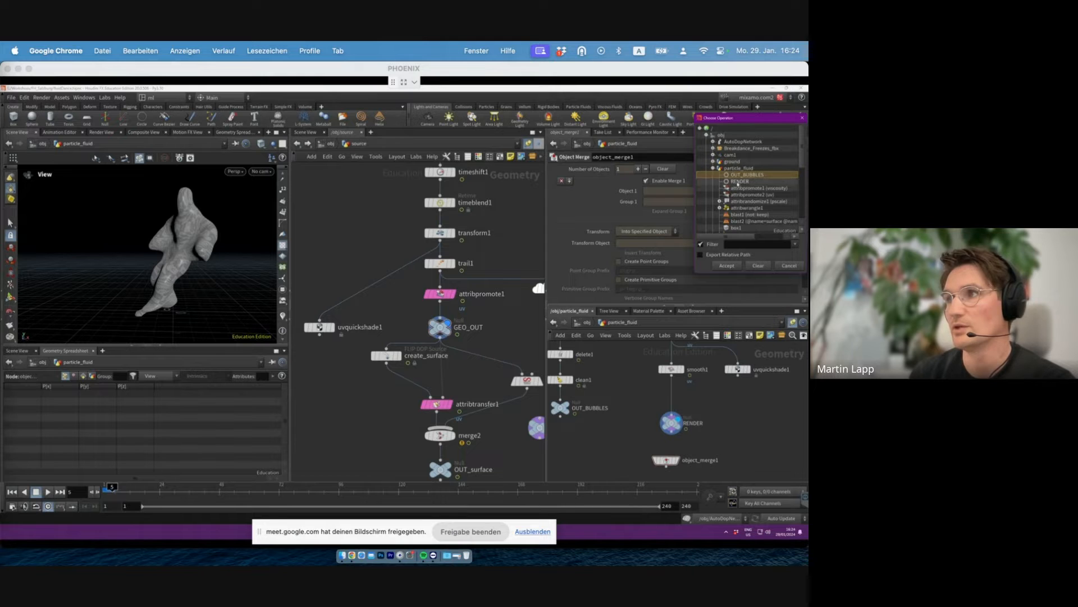
left_click(789, 265)
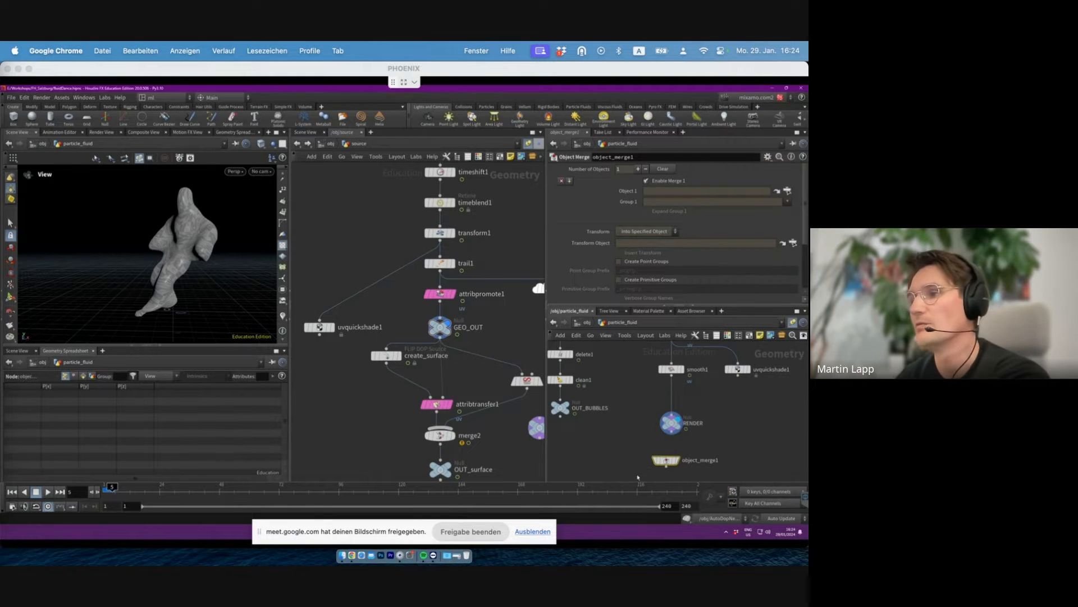
key("Delete")
- Select GEO_OUT in the source network and examine its character geometry at frame 15
left_click(439, 327)
middle_click_drag(420, 325, 391, 296)
left_click_drag(183, 248, 237, 213)
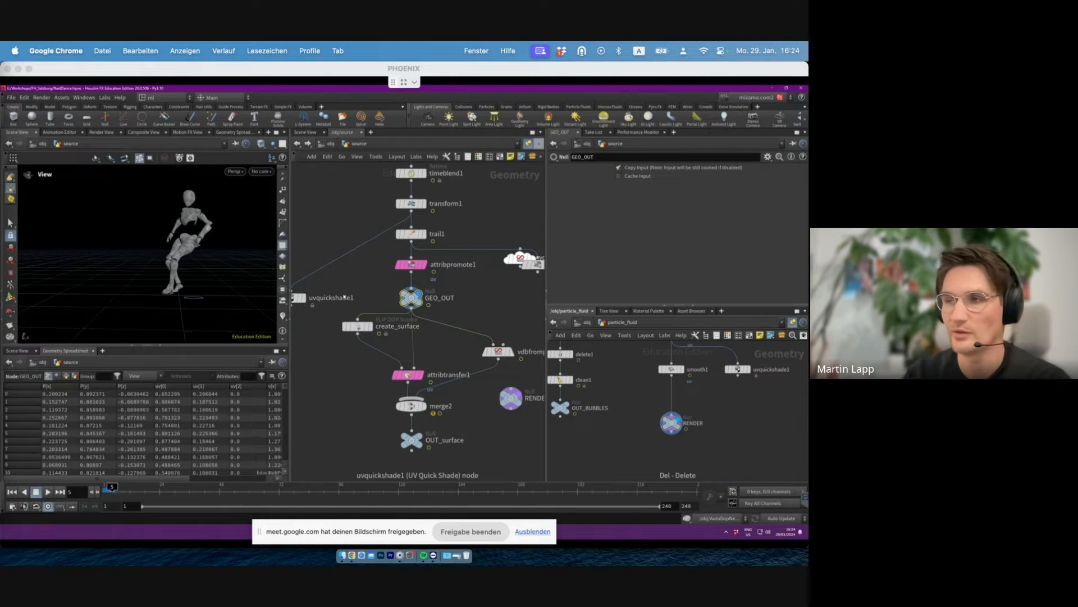
scroll(309, 309, "down", 3)
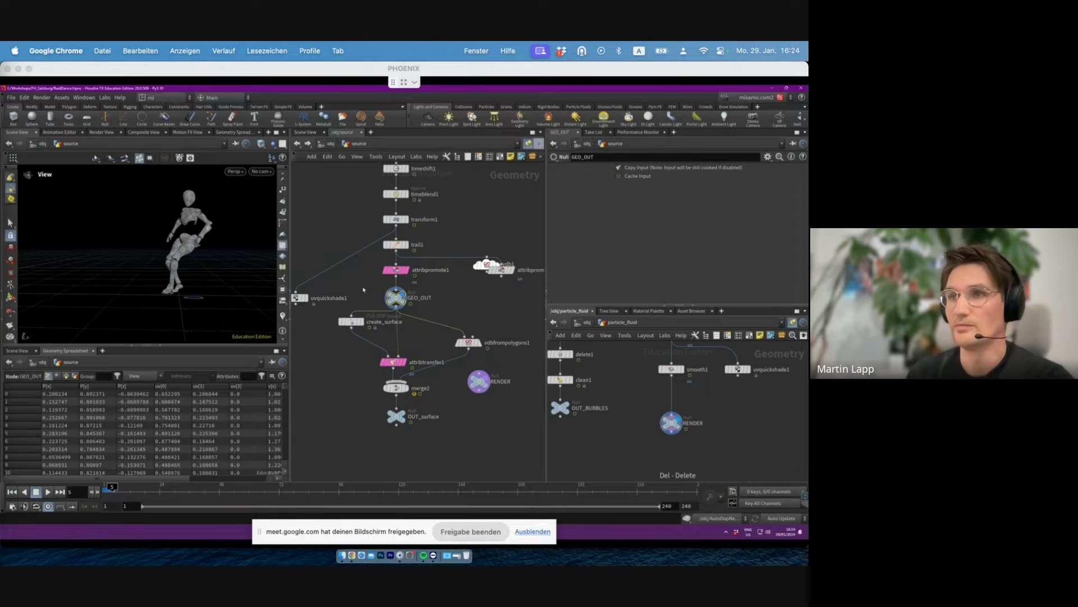
left_click_drag(220, 225, 209, 219)
left_click_drag(113, 490, 137, 490)
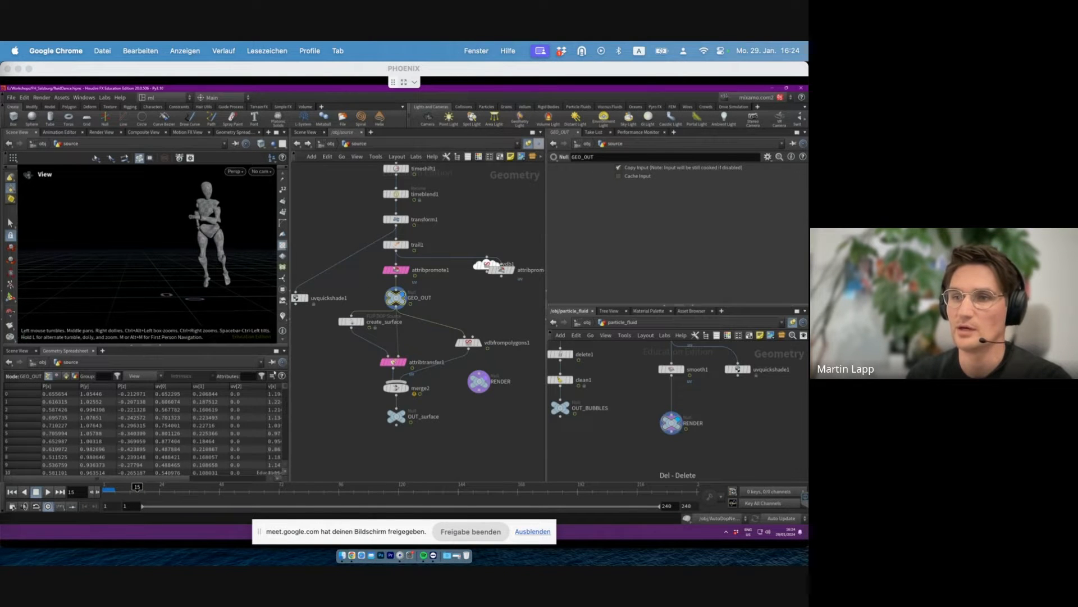
- Show the point velocity trails on GEO_OUT and step through the animation to frame 30 to examine the character's motion
left_click(283, 316)
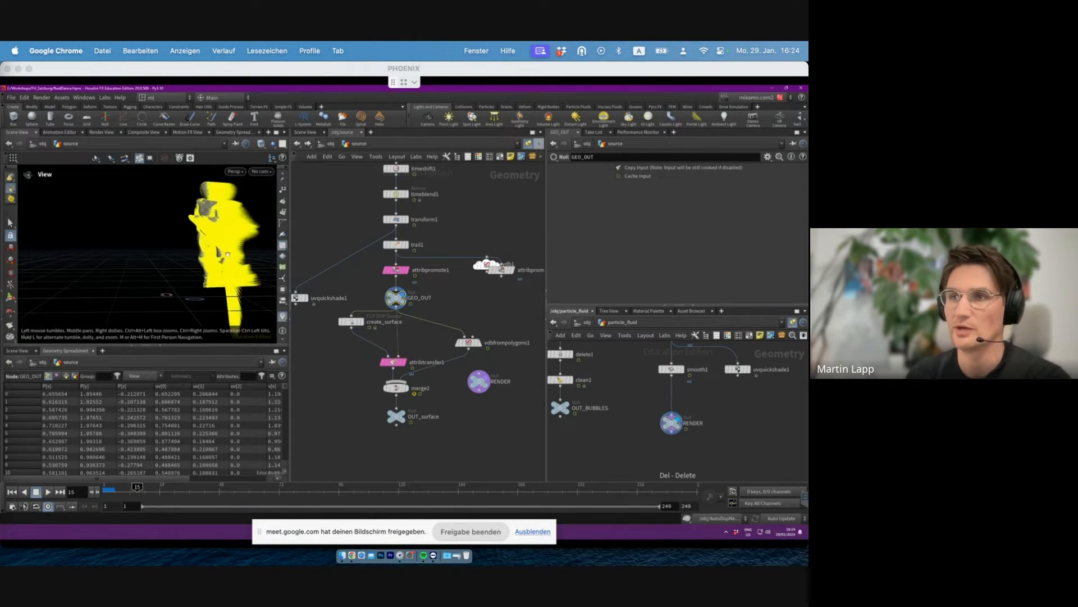
key("Right")
key("Right")
key("Right")
key("Right")
key("Right")
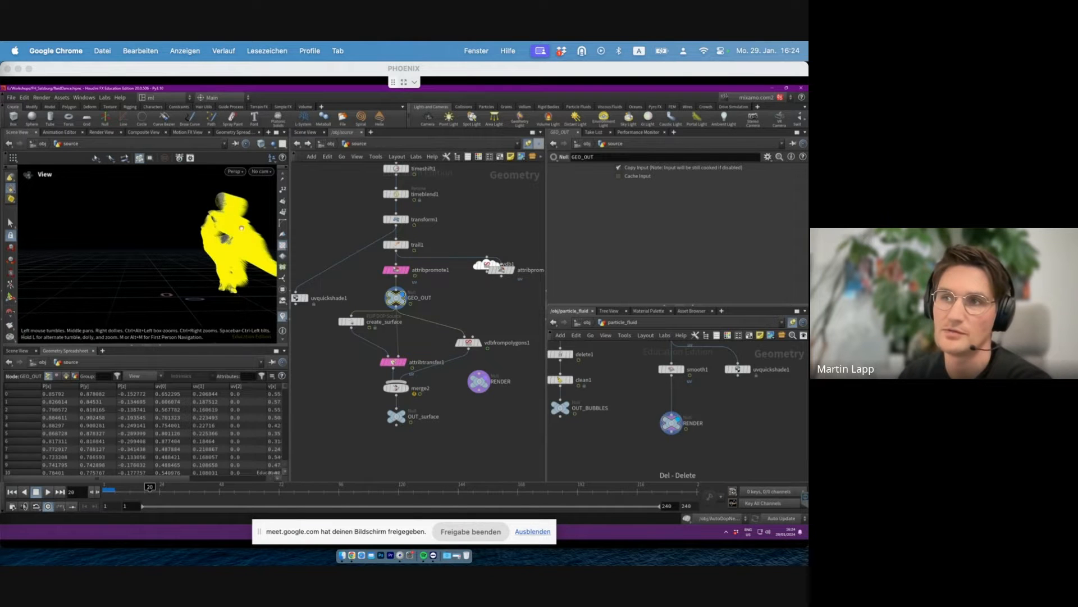
middle_click_drag(233, 223, 176, 243)
key("Right")
key("Right")
key("Right")
key("Right")
key("Right")
key("Right")
key("Right")
key("Right")
key("Right")
key("Right")
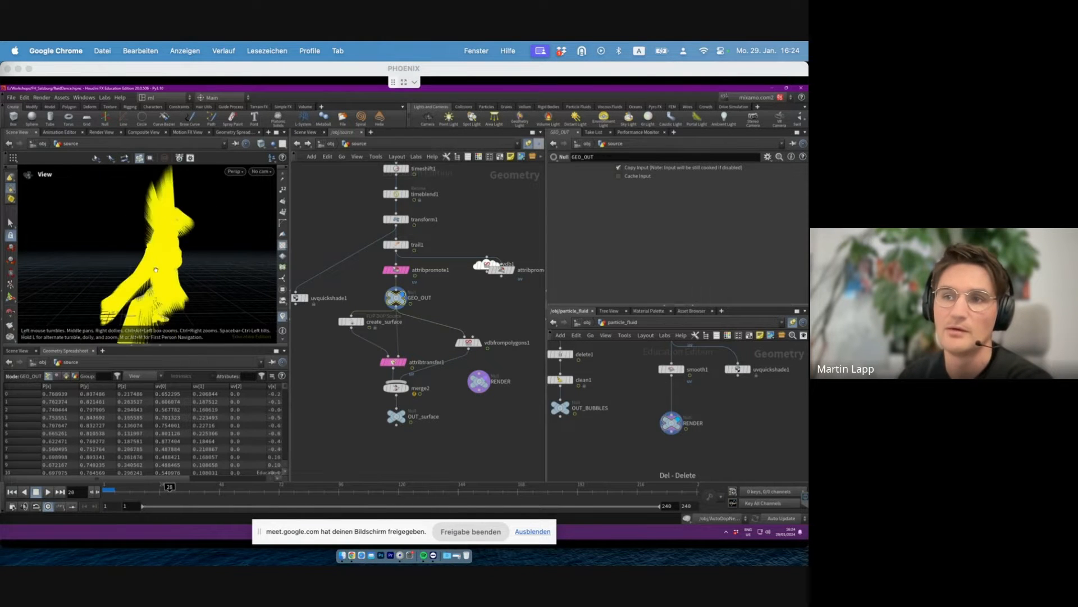
mouse_move(168, 251)
left_mouse_down()
mouse_move(147, 252)
mouse_move(188, 250)
left_mouse_up()
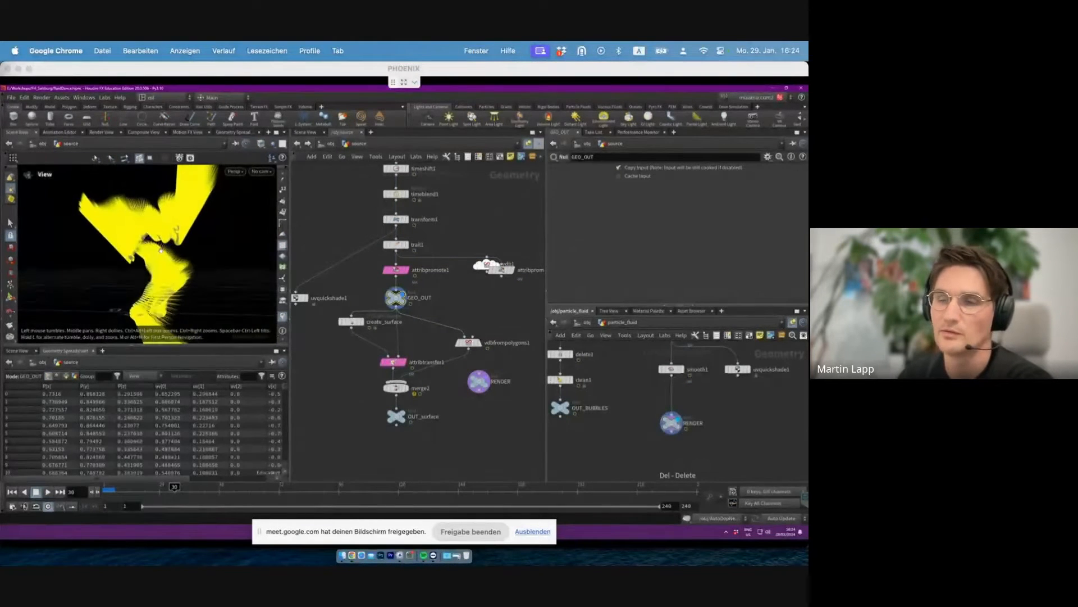
- Select the create_surface FLIP source, look through its internal network, and return to the source network
scroll(379, 318, "up", 2)
left_click_drag(359, 305, 348, 316)
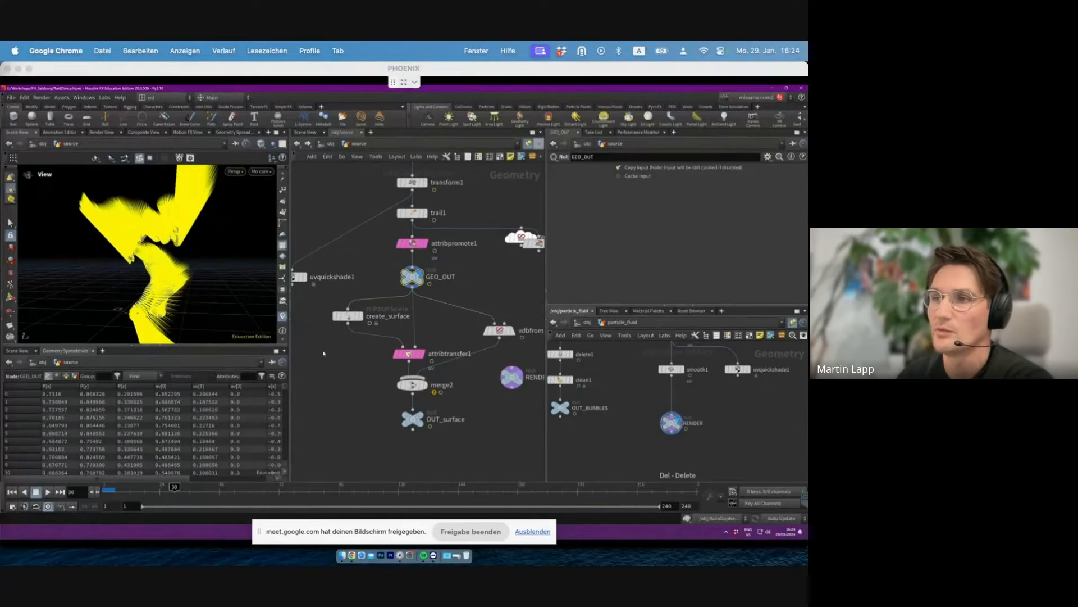
middle_click_drag(387, 307, 377, 318)
left_click(376, 329)
middle_click_drag(324, 353, 354, 373)
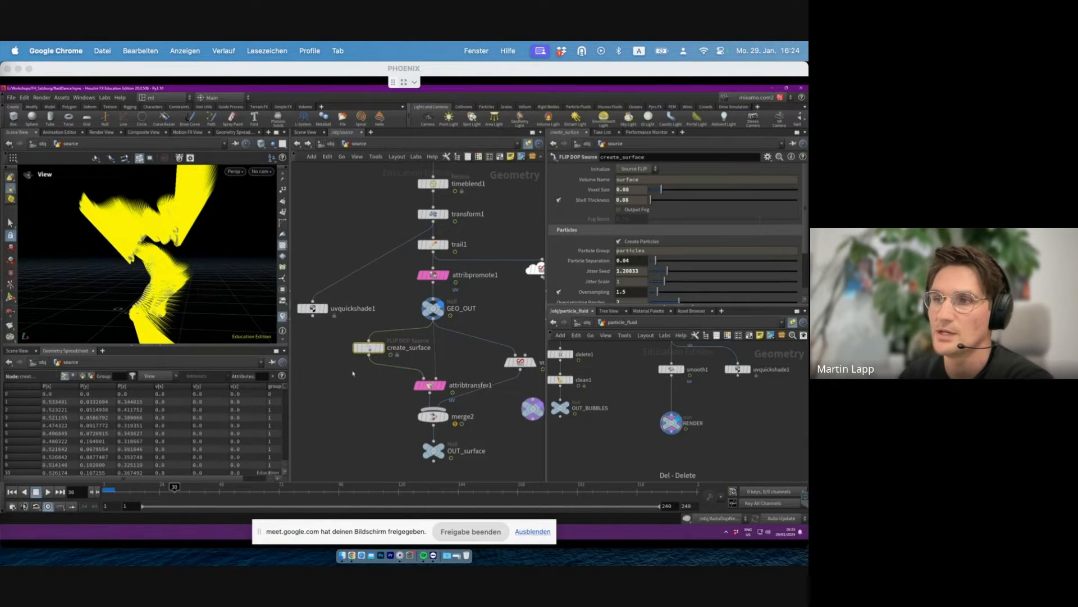
double_click(368, 348)
scroll(457, 321, "down", 1)
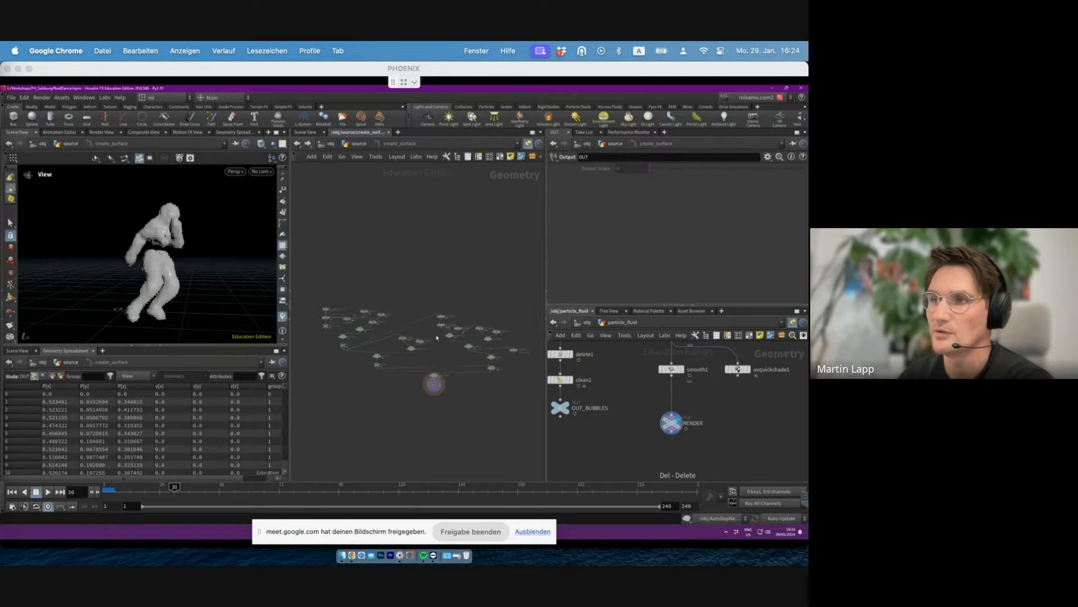
scroll(341, 287, "up", 6)
left_click_drag(319, 272, 329, 206)
left_click_drag(364, 291, 357, 266)
left_click(400, 280)
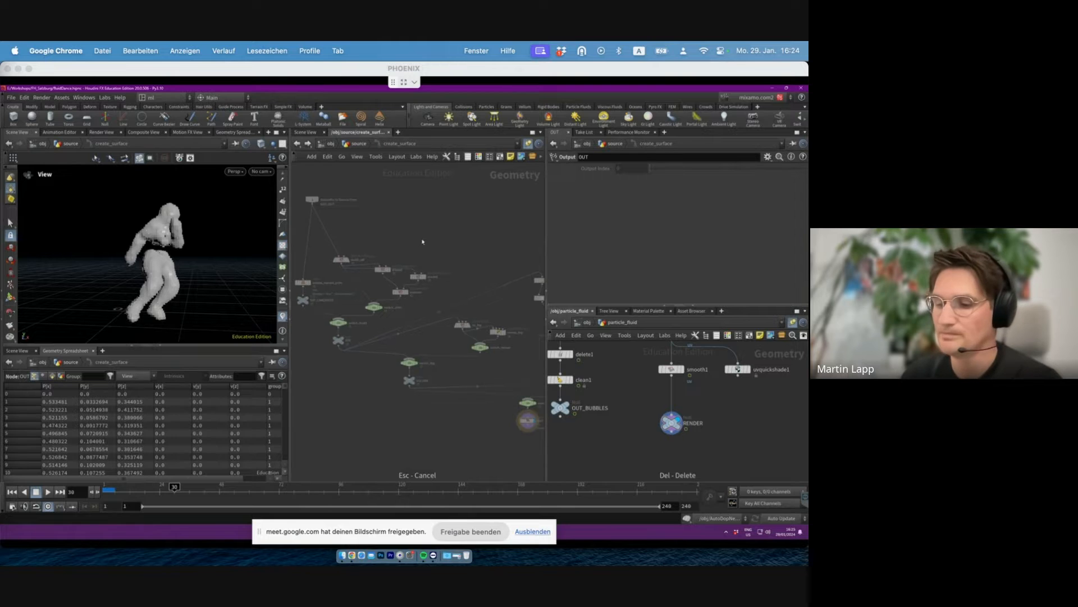
key("u")
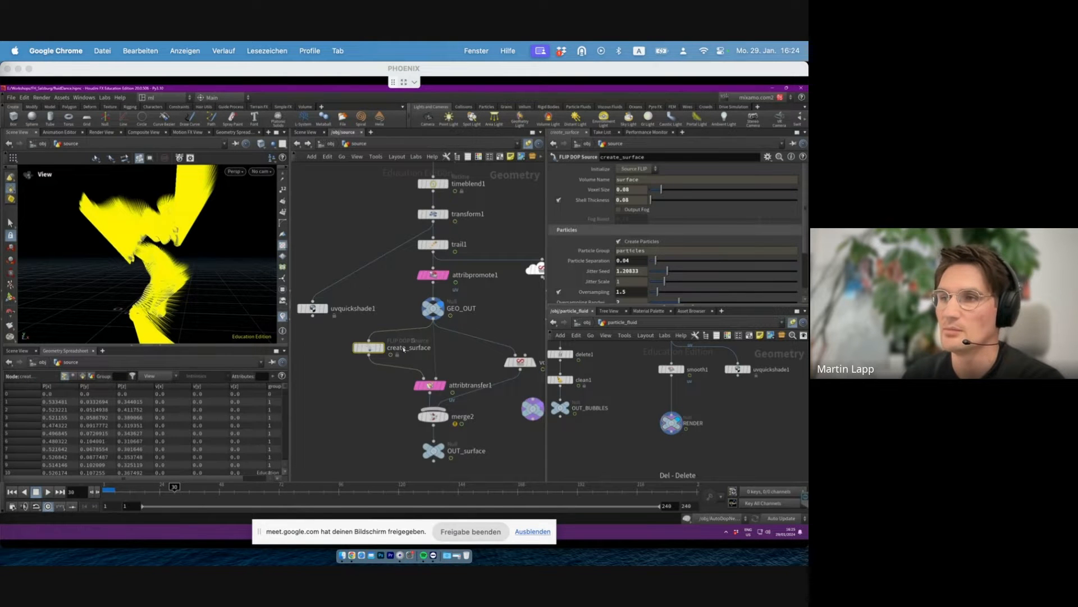
- Display create_surface and GEO_OUT alternately to compare the FLIP source with the original character geometry
left_click(385, 332)
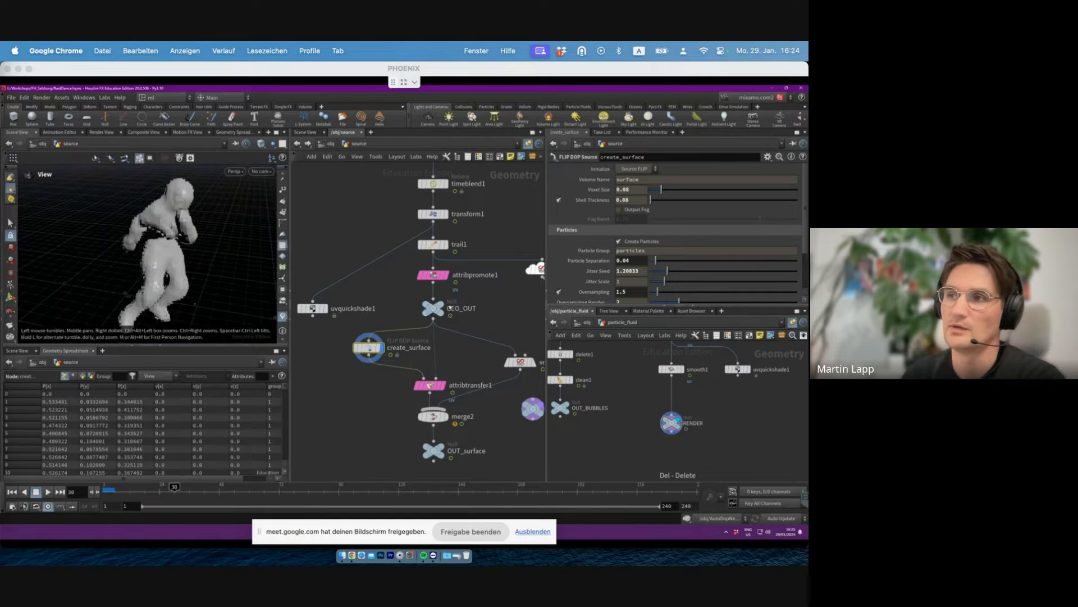
left_click(443, 308)
left_click(432, 308)
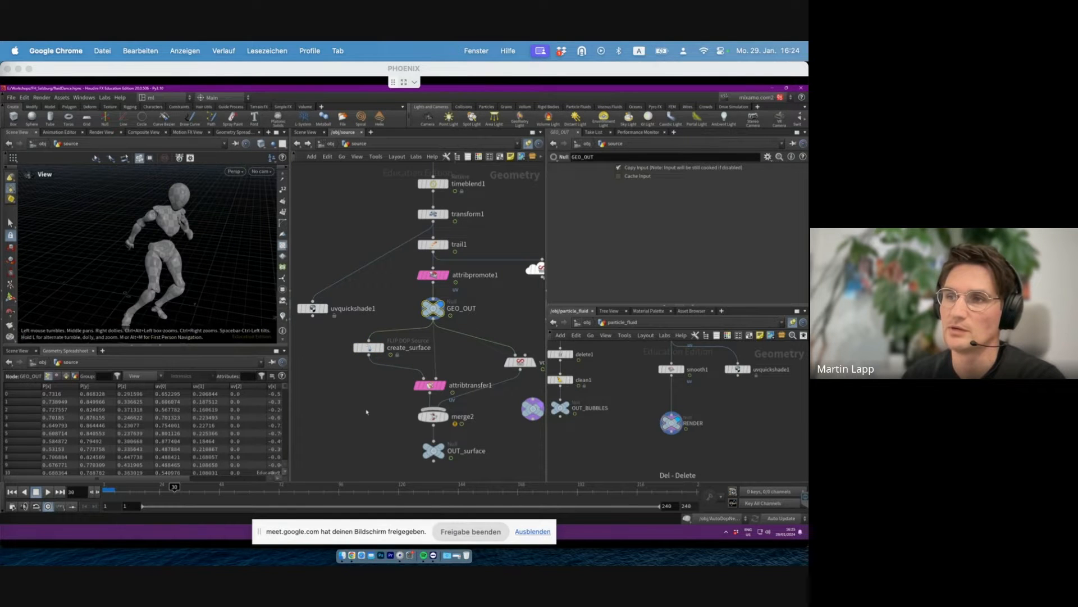
left_click(368, 347)
left_click(380, 347)
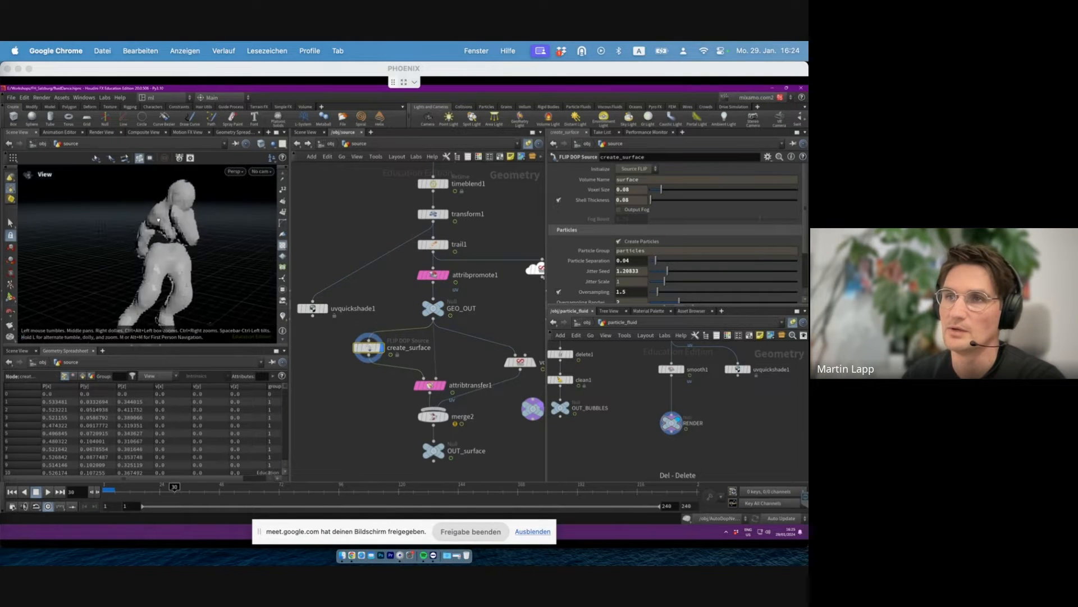
right_click_drag(232, 211, 138, 202)
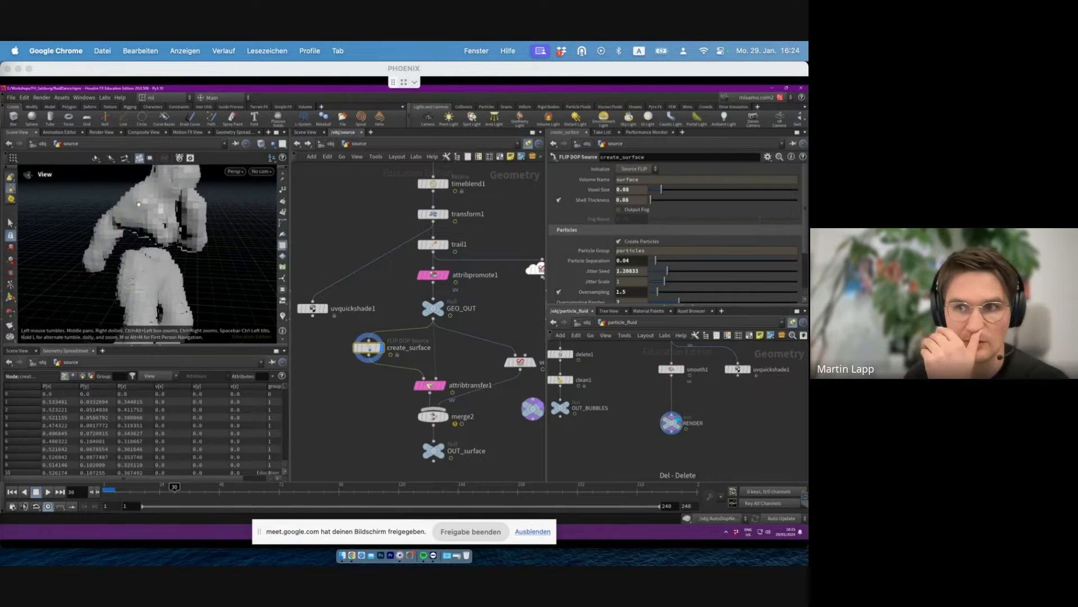
- Check create_surface's node info and examine its voxel surface and particles up close from several angles
left_click(345, 348)
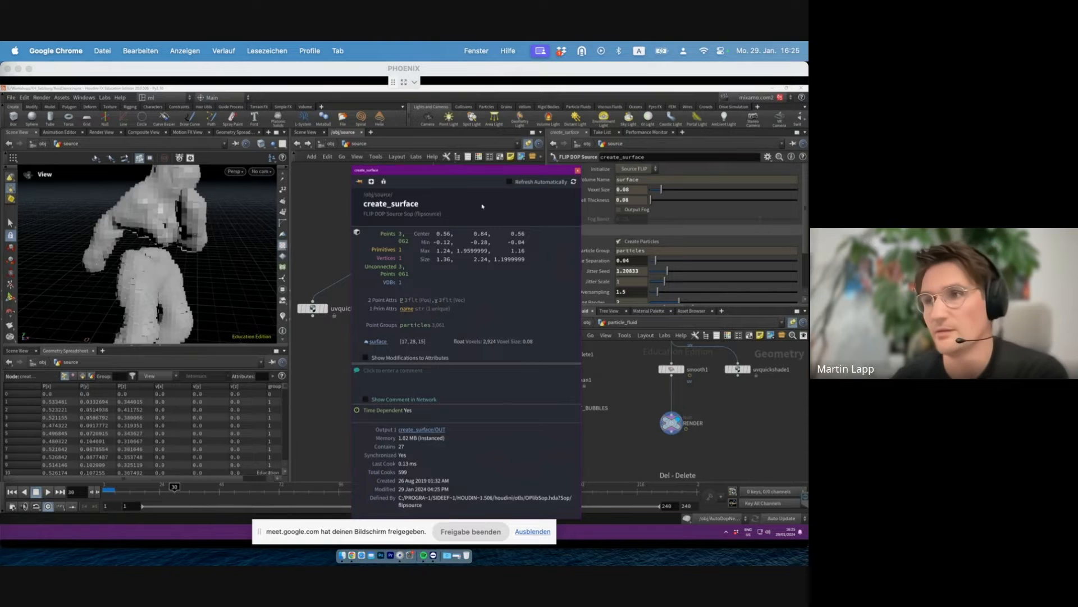
left_click(578, 171)
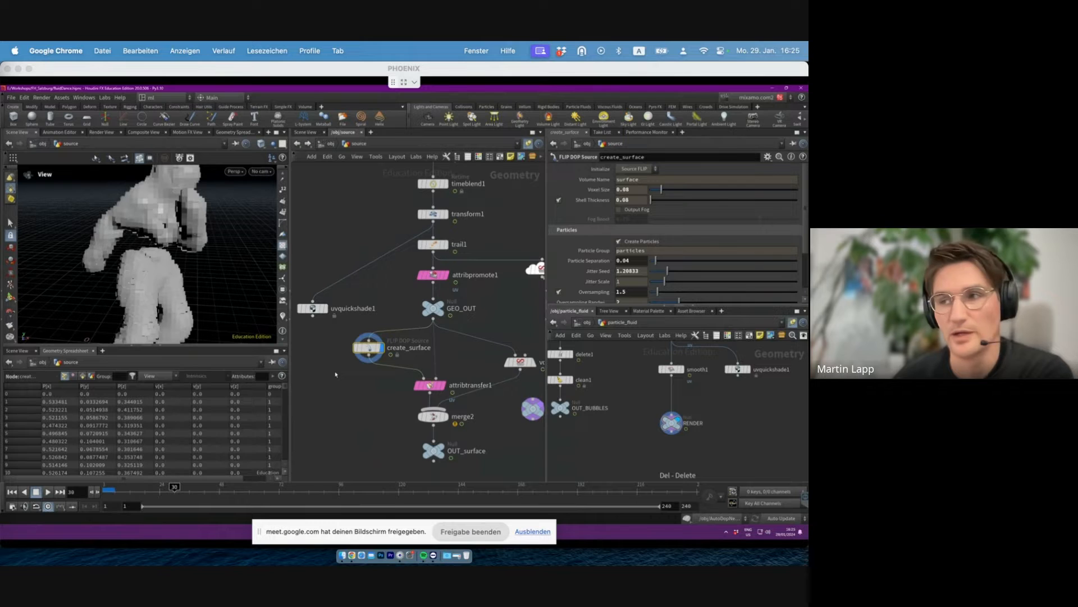
mouse_move(168, 253)
left_mouse_down()
mouse_move(185, 256)
mouse_move(166, 257)
left_mouse_up()
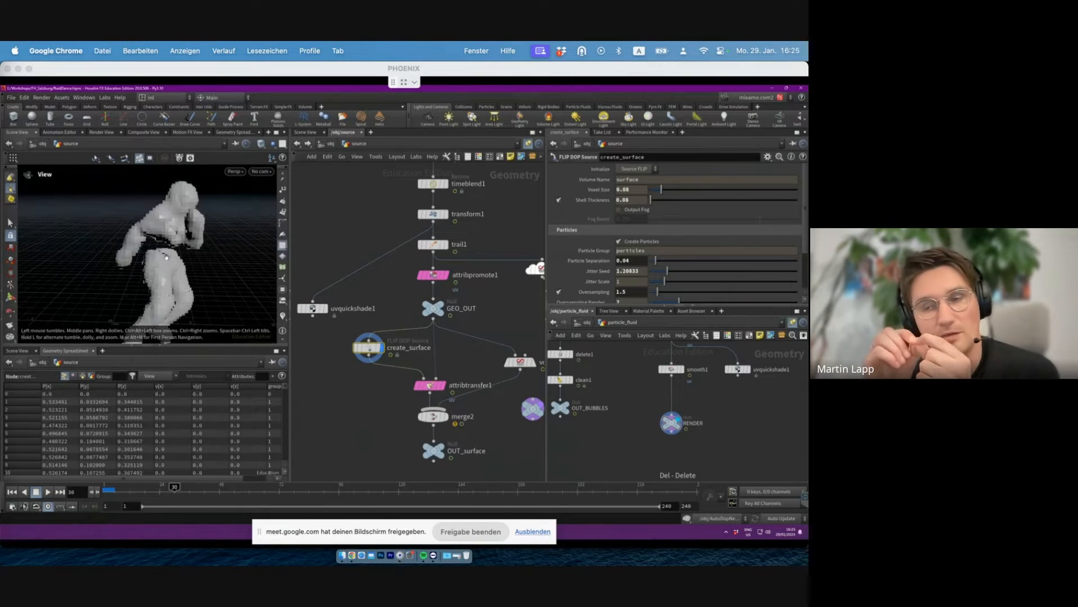
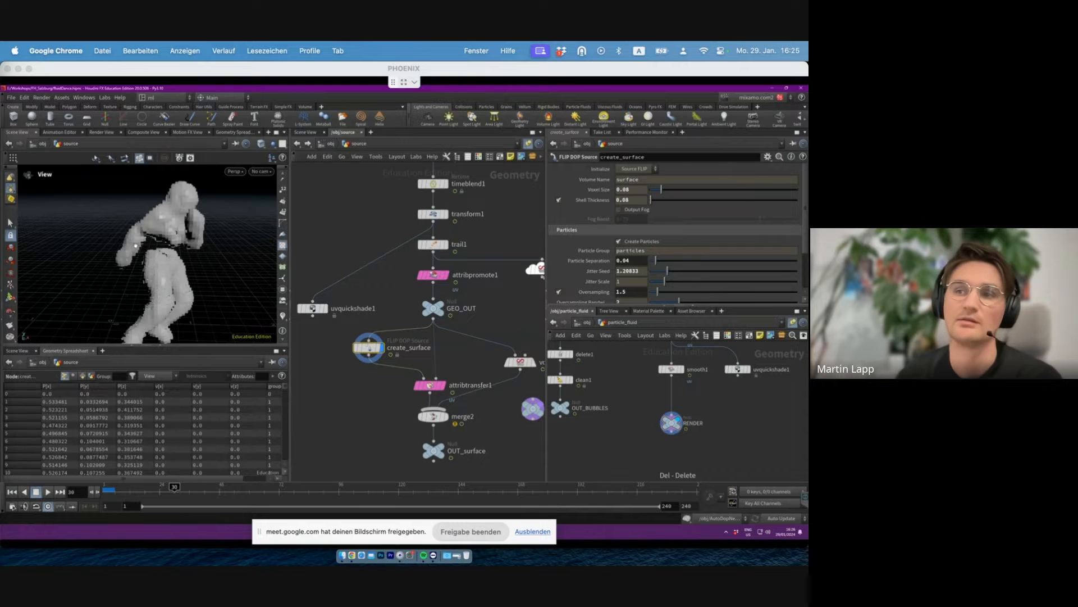
scroll(135, 246, "up", 5)
left_click_drag(136, 245, 70, 178, "alt")
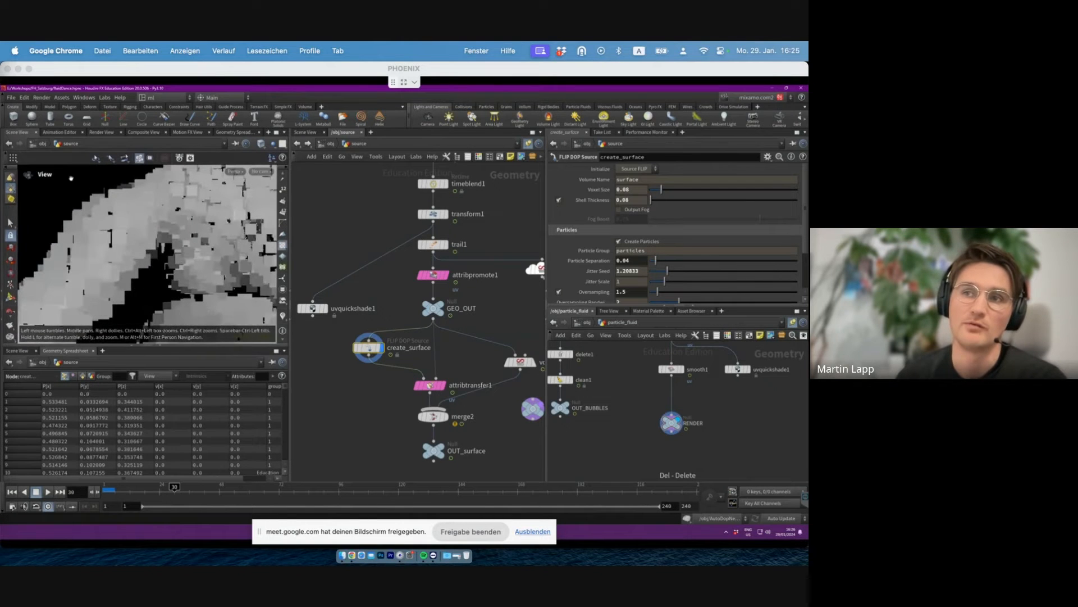
scroll(45, 225, "down", 5)
left_click_drag(72, 218, 129, 222, "alt")
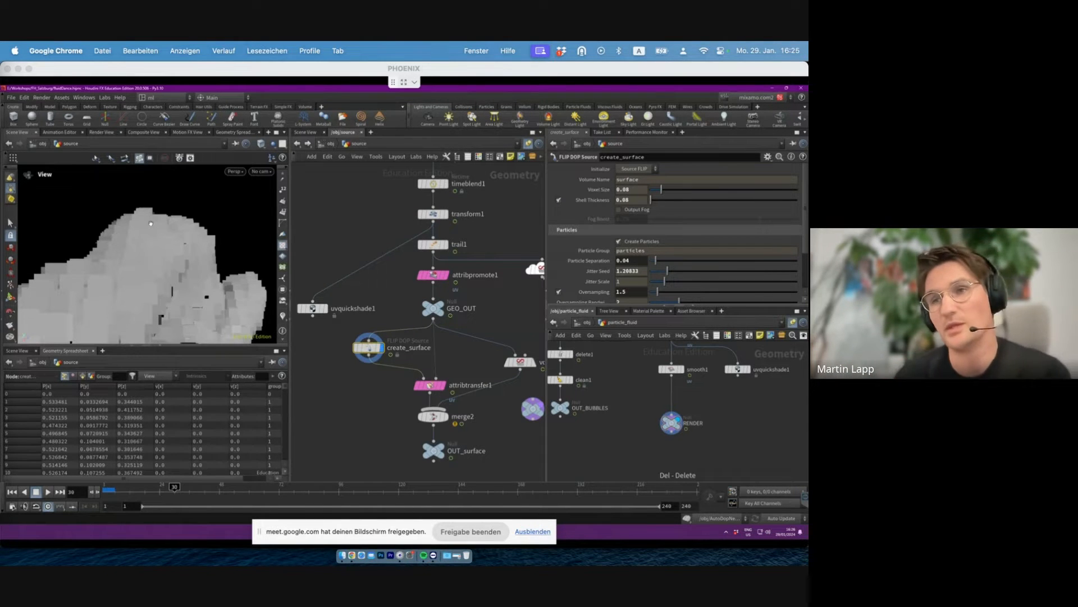
scroll(159, 227, "down", 5)
left_click_drag(159, 227, 88, 264)
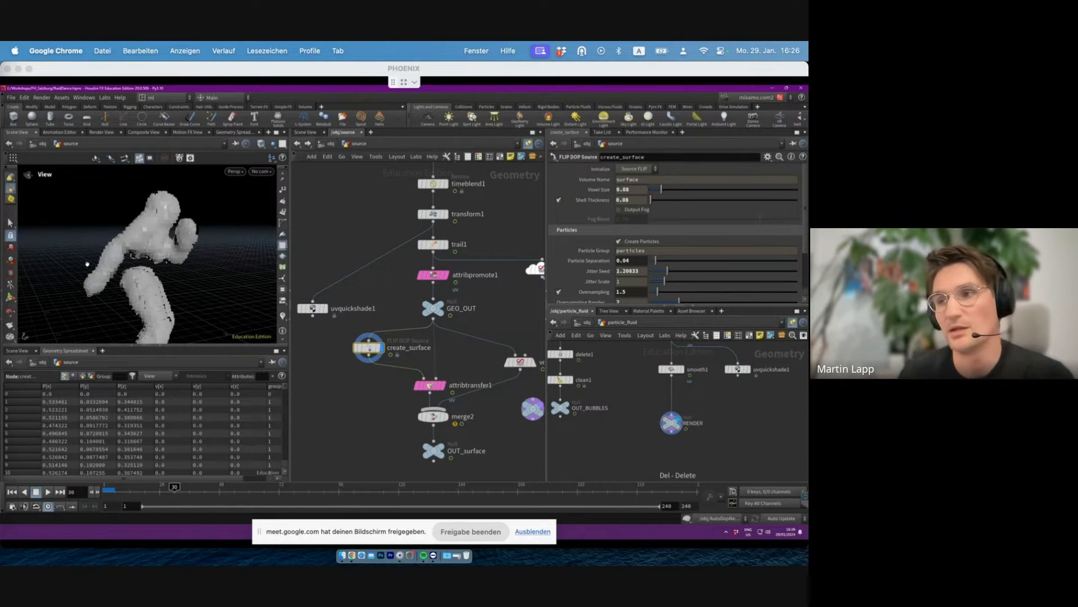
- Recheck create_surface's node info for its point groups and surface volume
middle_click_drag(521, 338, 463, 339)
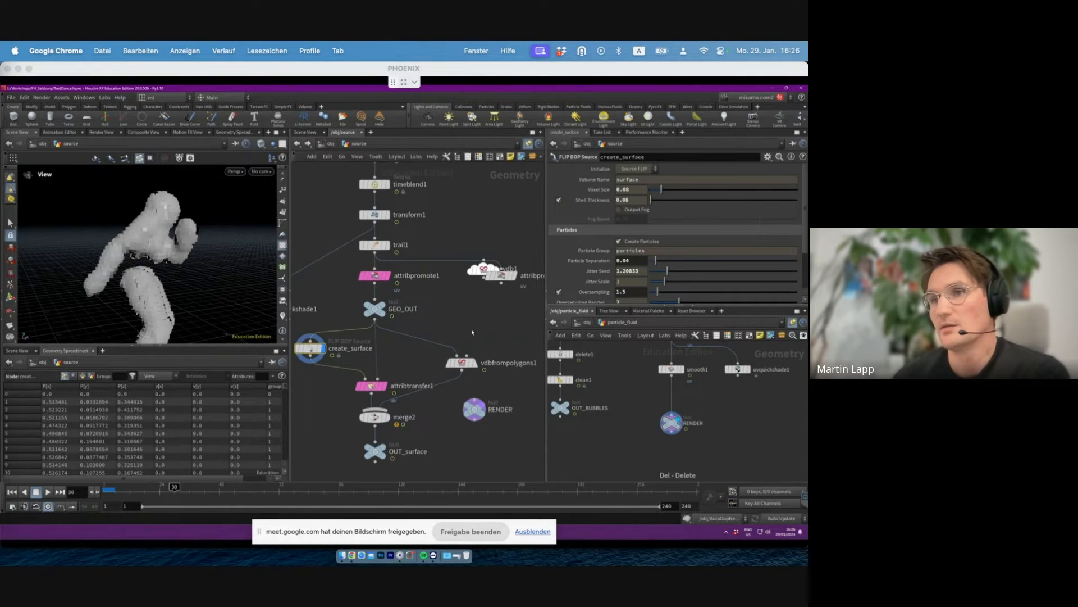
middle_click_drag(341, 317, 400, 312)
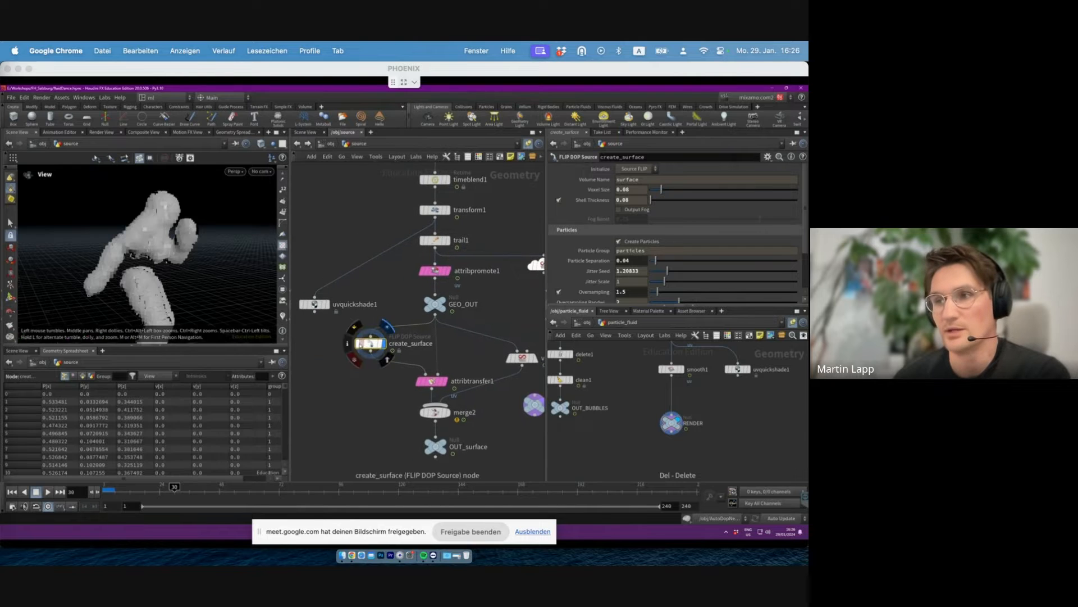
left_click(346, 346)
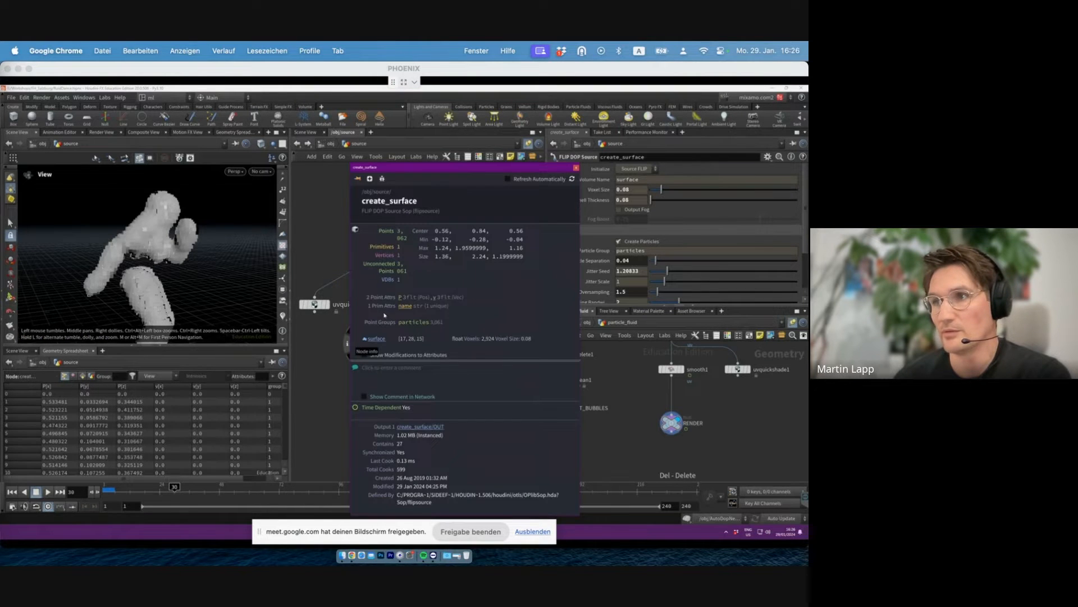
left_click(577, 168)
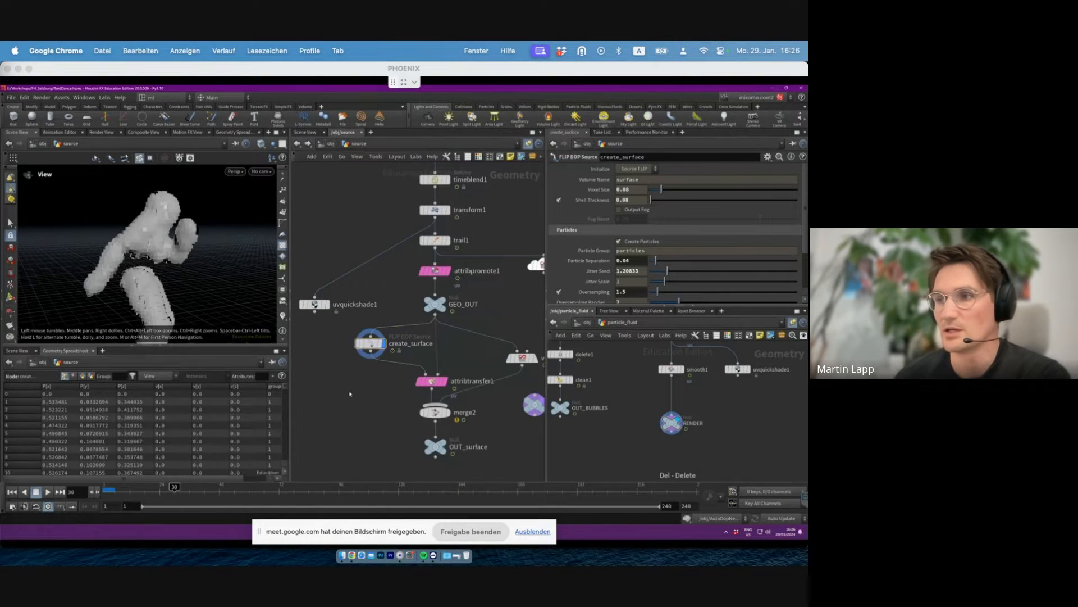
- Add a Delete node below create_surface, connect it to create_surface's output, and display it
key("Tab")
key("Return")
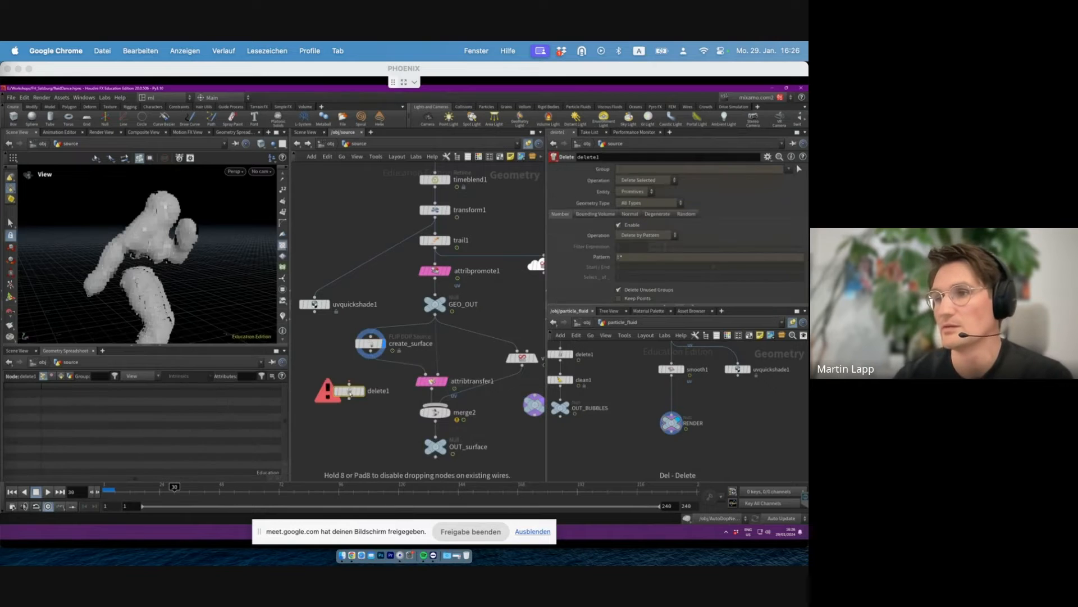
left_click(348, 391)
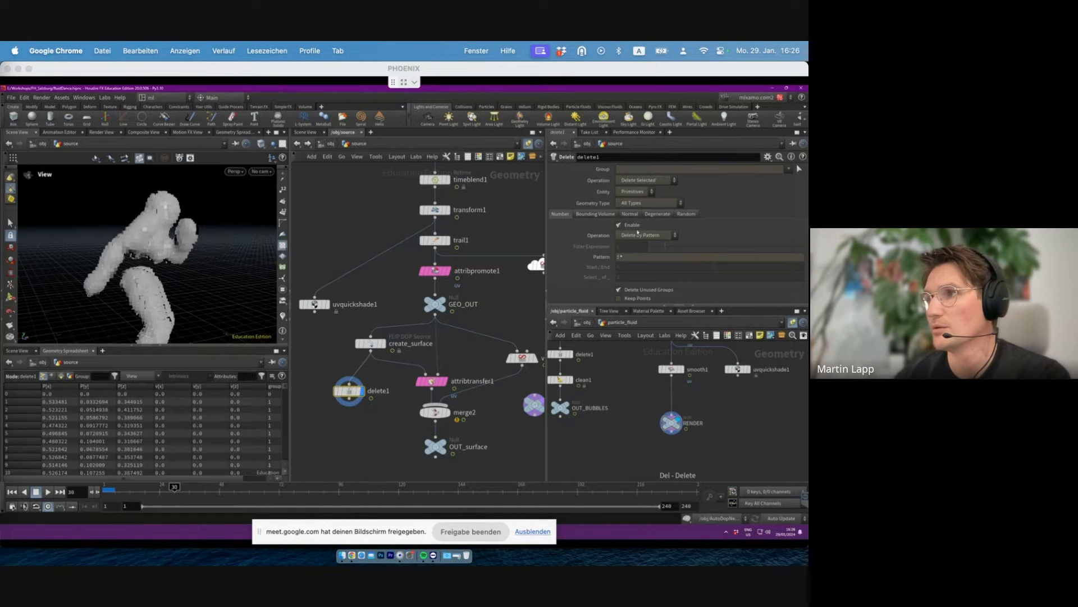
- Set delete1's pattern to * and enable Keep Points so that only the particles remain
left_click(620, 257)
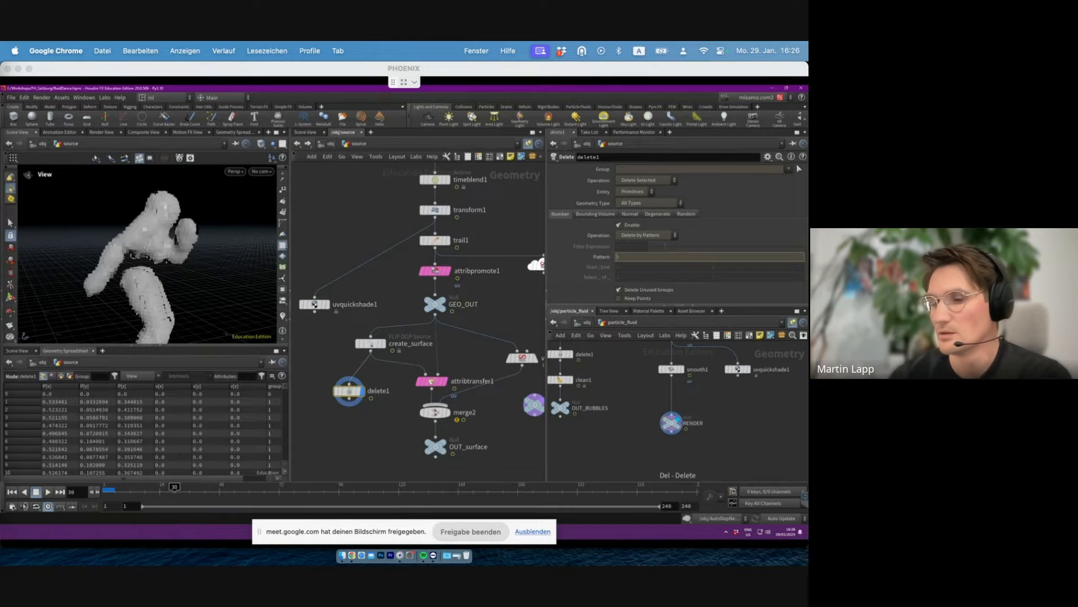
type("1")
key("Return")
left_click(645, 300)
left_click_drag(204, 251, 169, 185)
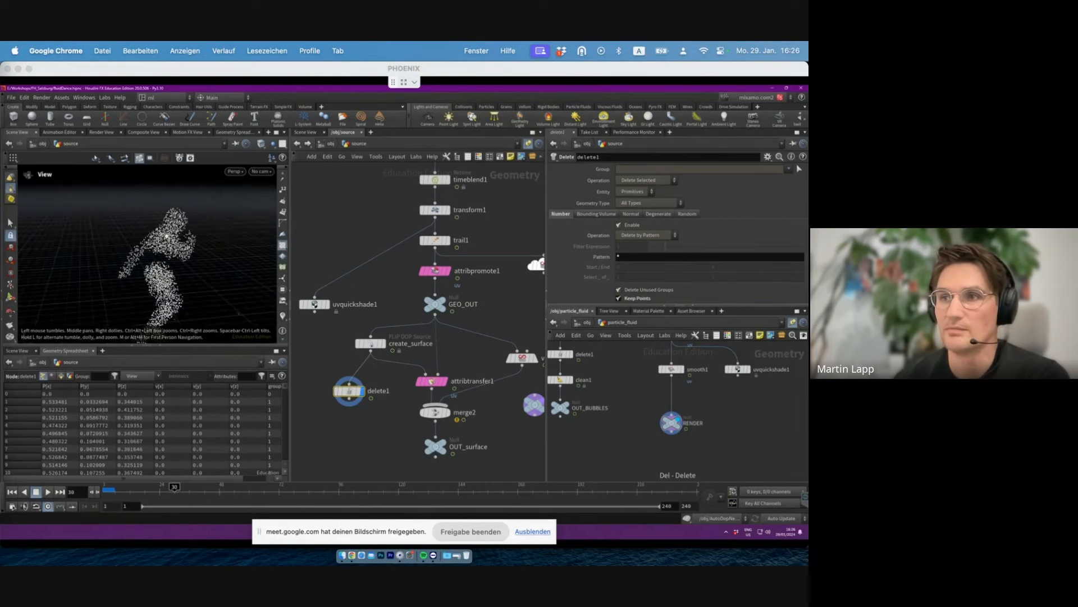
- Display create_surface and delete1 alternately to compare the full FLIP source with its isolated particles
left_click(382, 343)
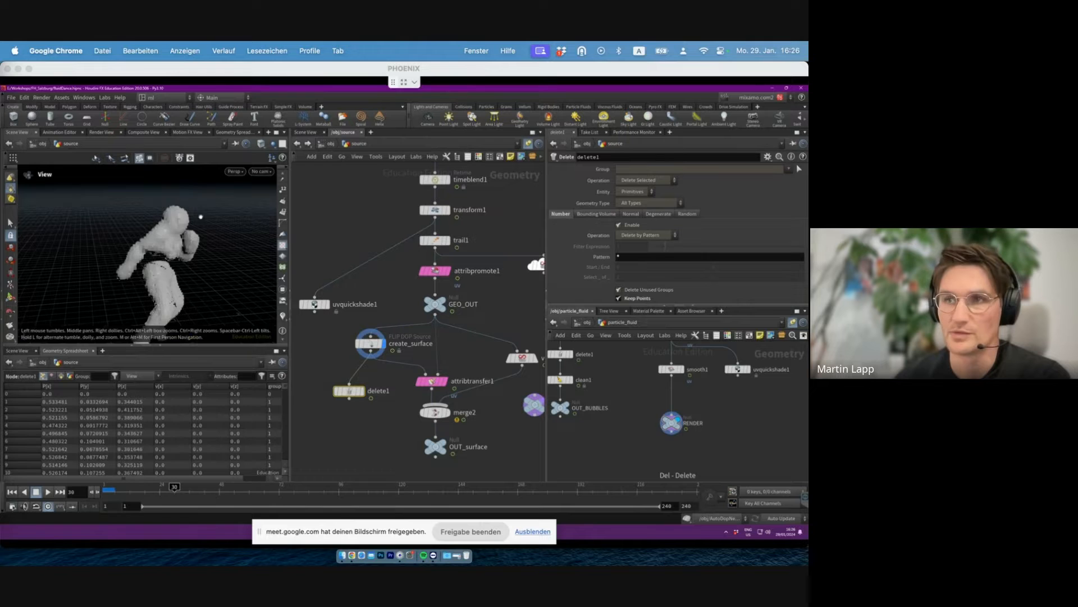
left_click(362, 391)
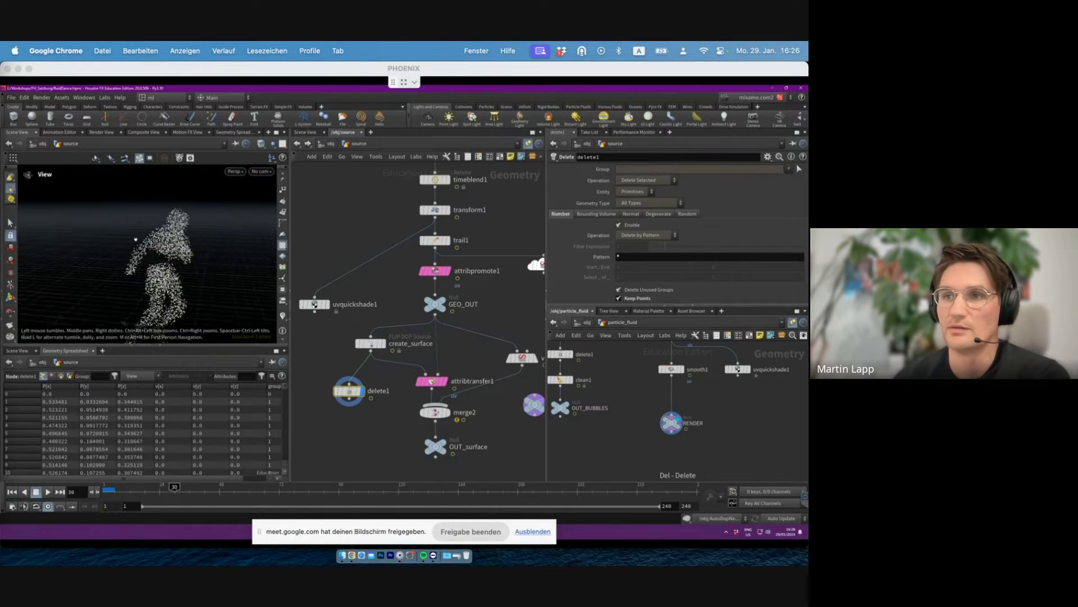
middle_click_drag(160, 233, 150, 225)
scroll(150, 225, "down", 3)
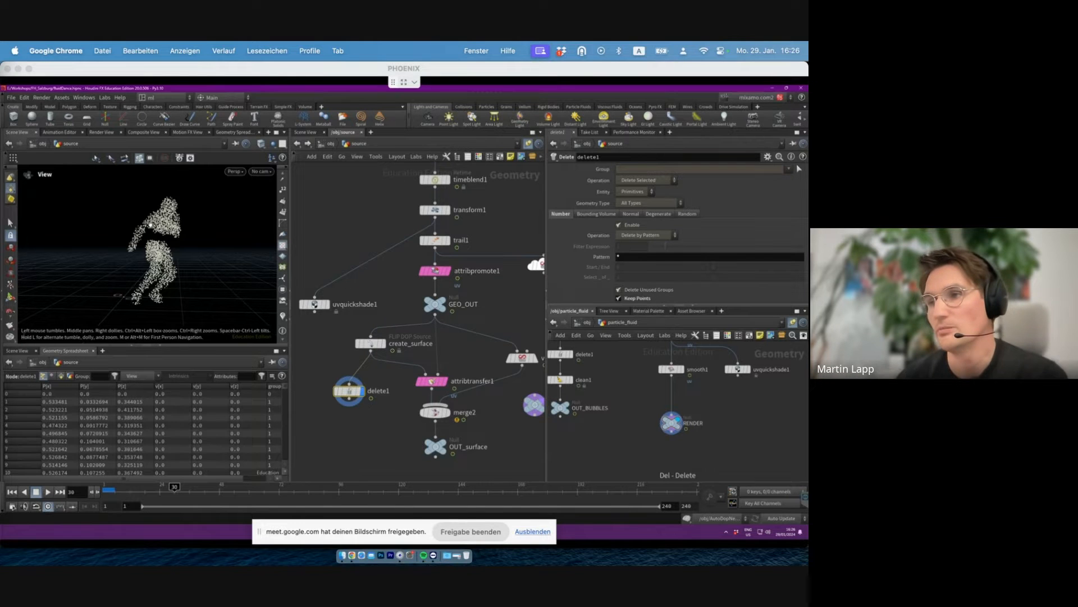
- Delete the delete1 node below create_surface
middle_click_drag(495, 336, 501, 304)
left_click(440, 368)
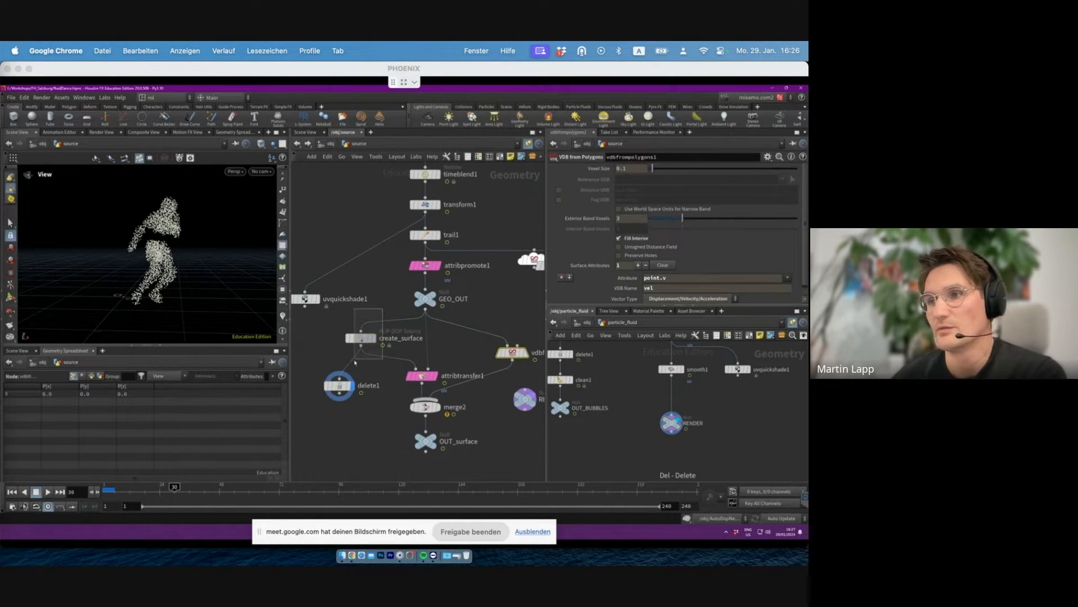
left_click(340, 385)
key("Delete")
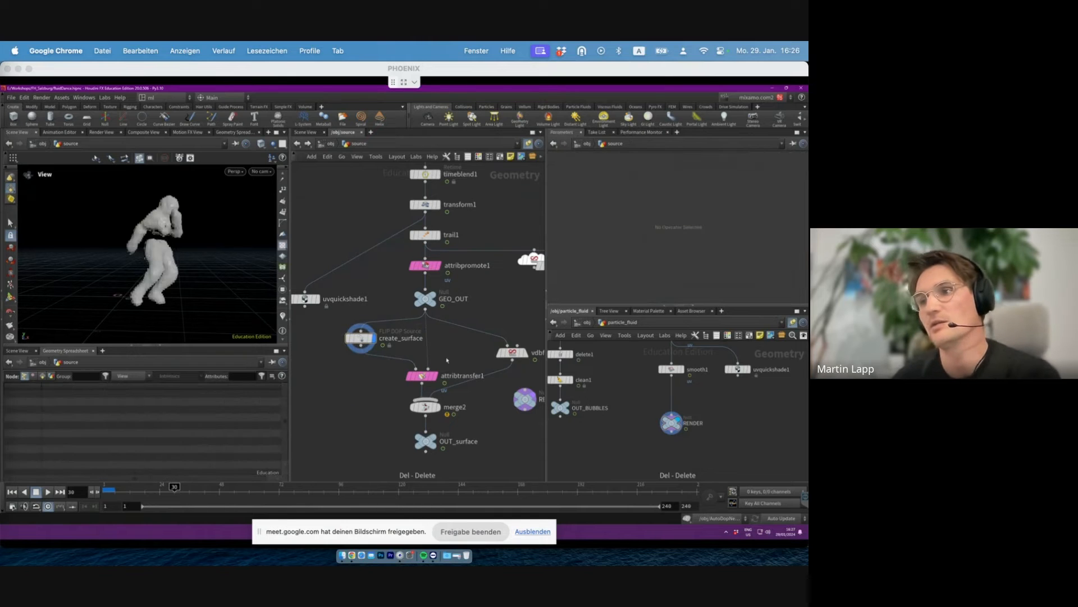
- Display attribtransfer1, create_surface and GEO_OUT in turn to compare their point attributes in the geometry spreadsheet
left_click(422, 376)
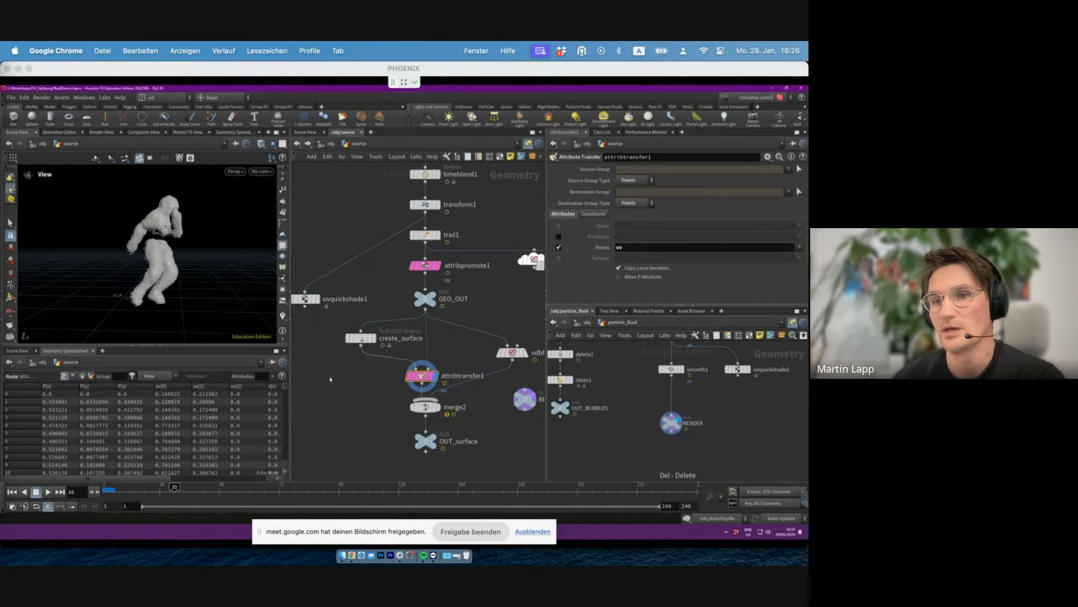
left_click(361, 337)
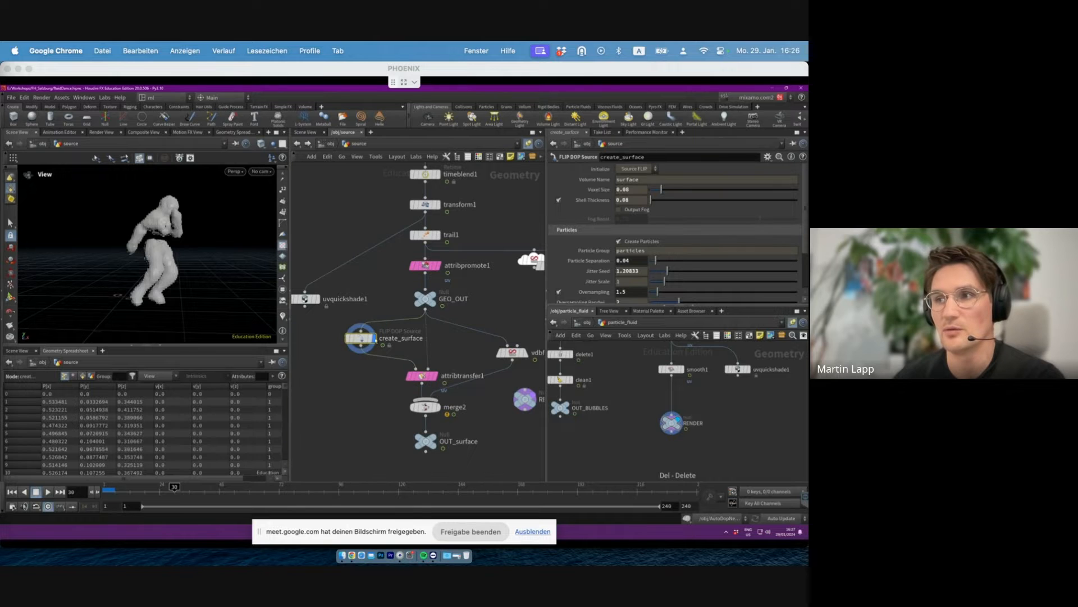
left_click(445, 296)
left_click(427, 298)
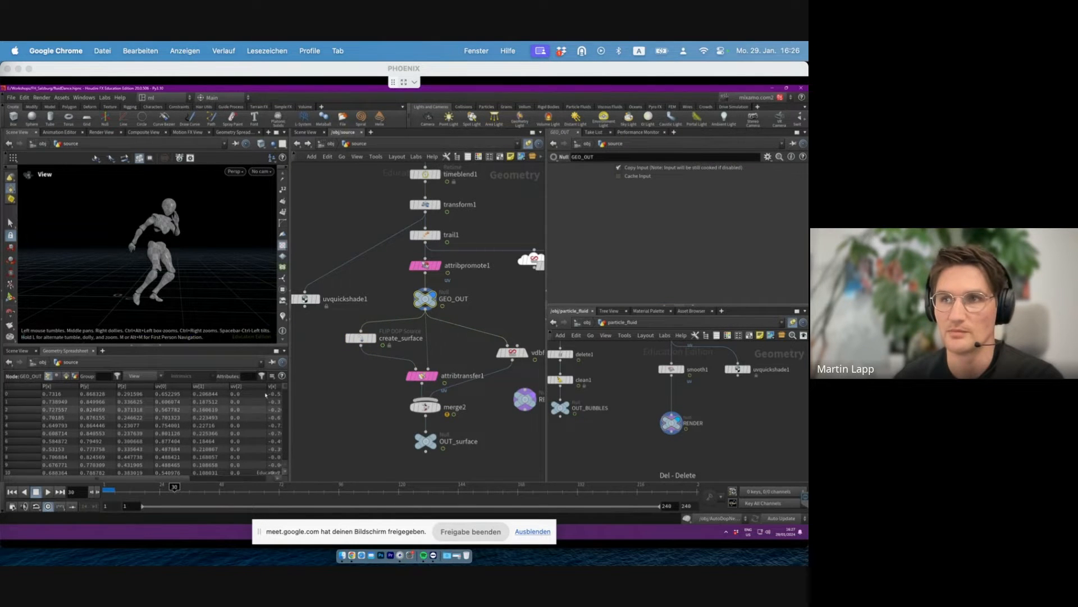
left_click_drag(359, 344, 371, 336)
left_click(373, 338)
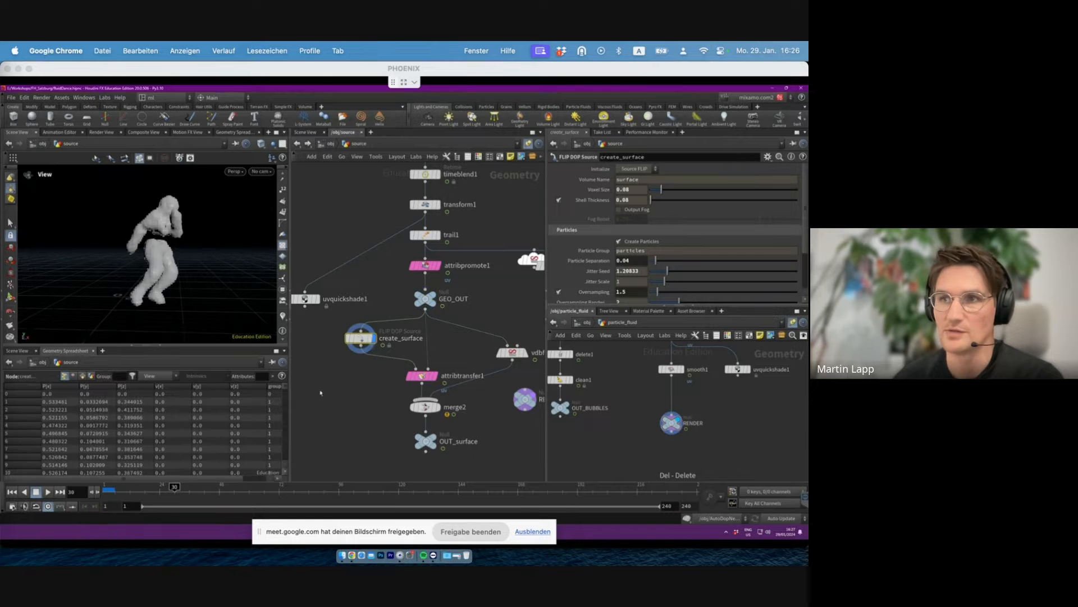
- Reselect create_surface, look at the node network inside it, and return to the source network
left_click_drag(320, 380, 376, 302)
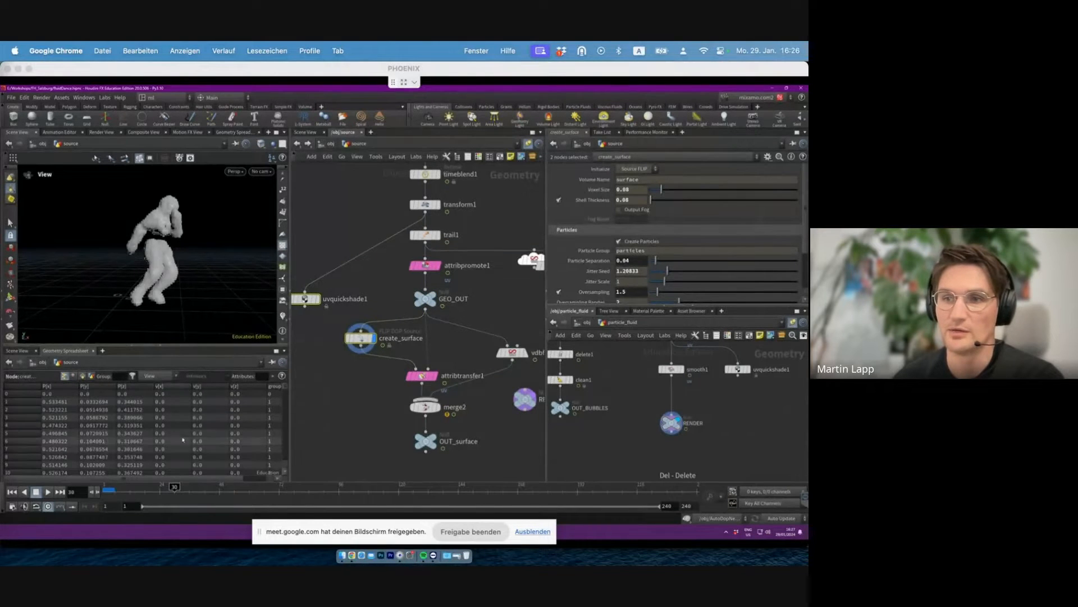
left_click(362, 344)
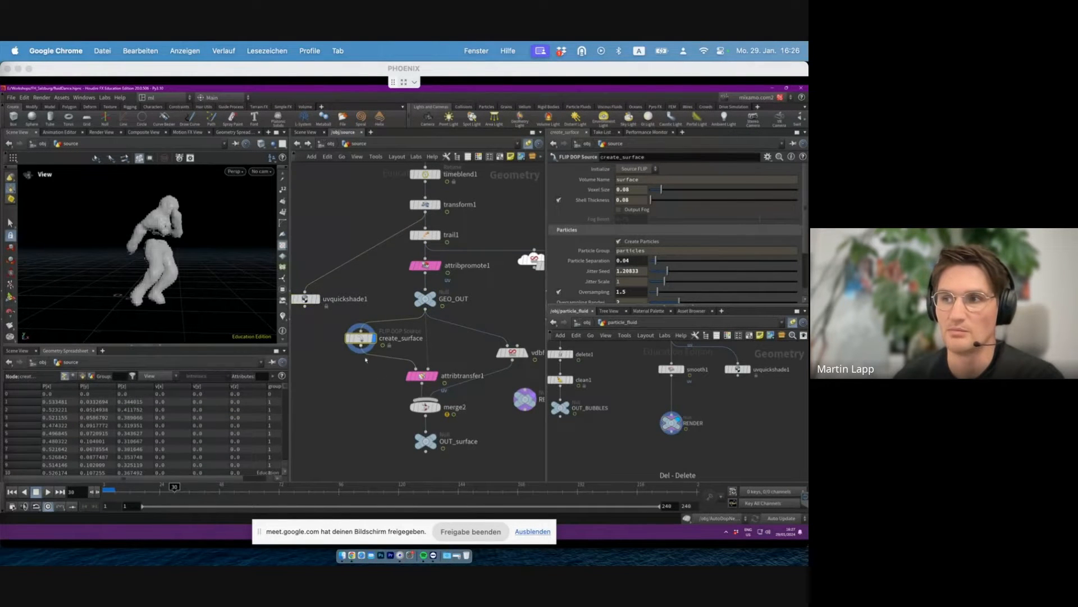
double_click(361, 338)
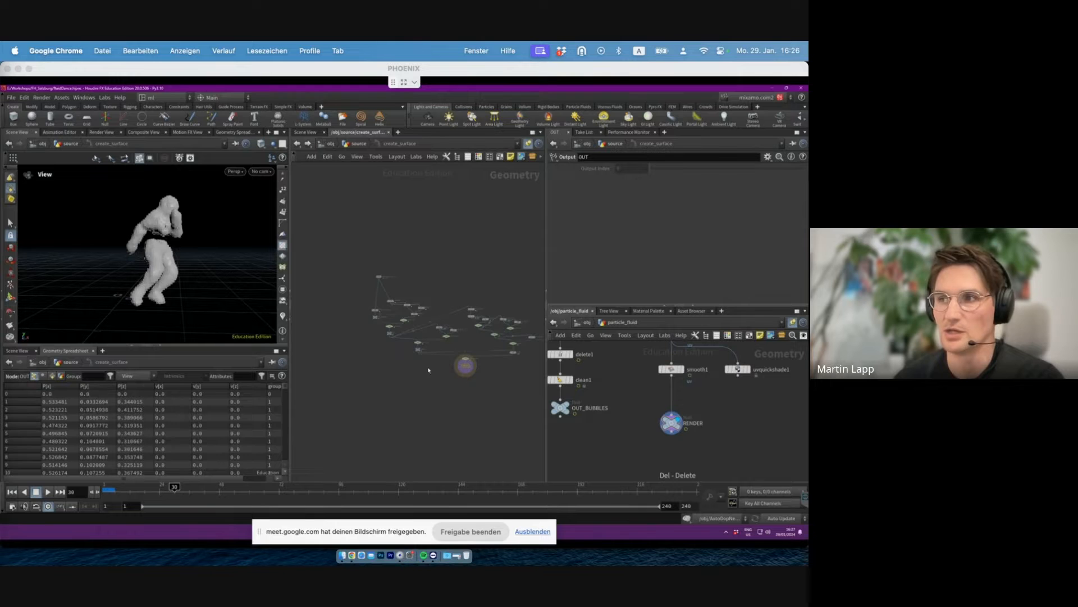
key("u")
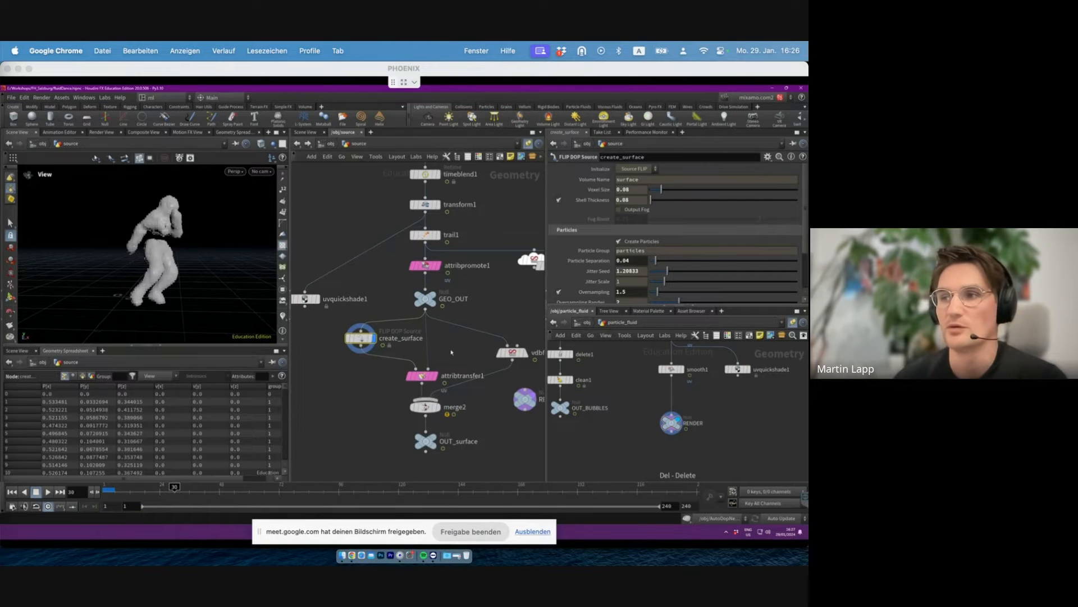
- Compare attribtransfer1 with GEO_OUT and create_surface to examine how the uv point attribute is transferred to the particles
left_click(422, 376)
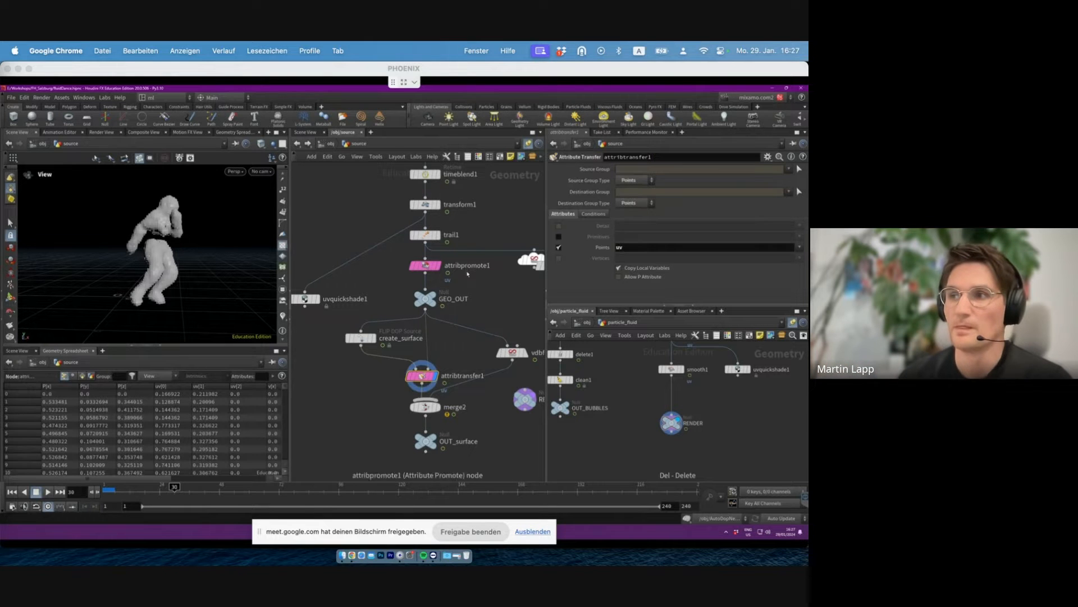
left_click(437, 298)
left_click(442, 283)
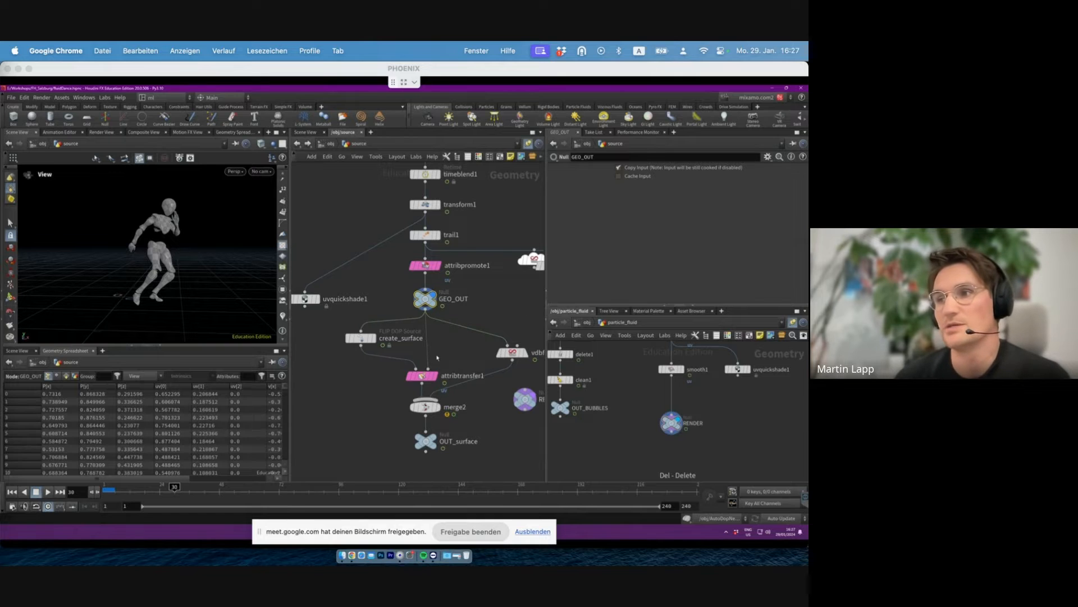
left_click(435, 376)
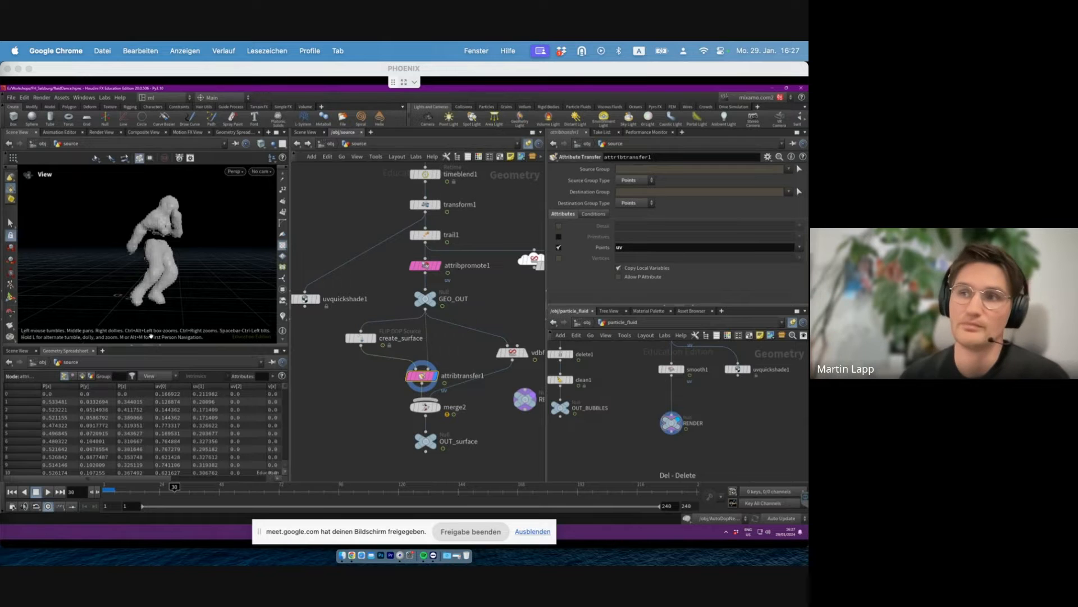
left_click(426, 299)
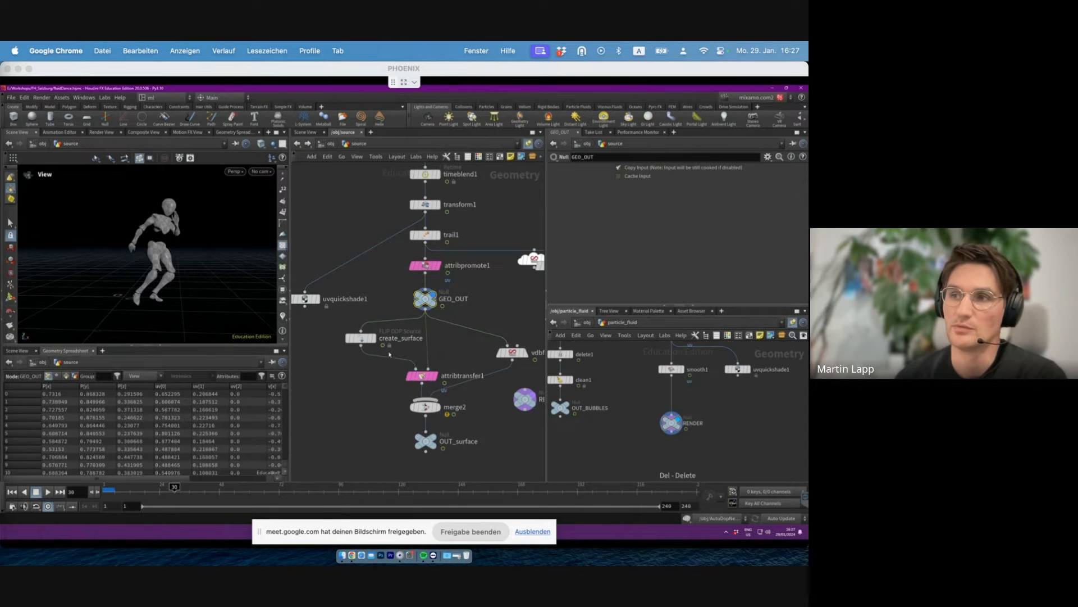
left_click(373, 338)
left_click(434, 376)
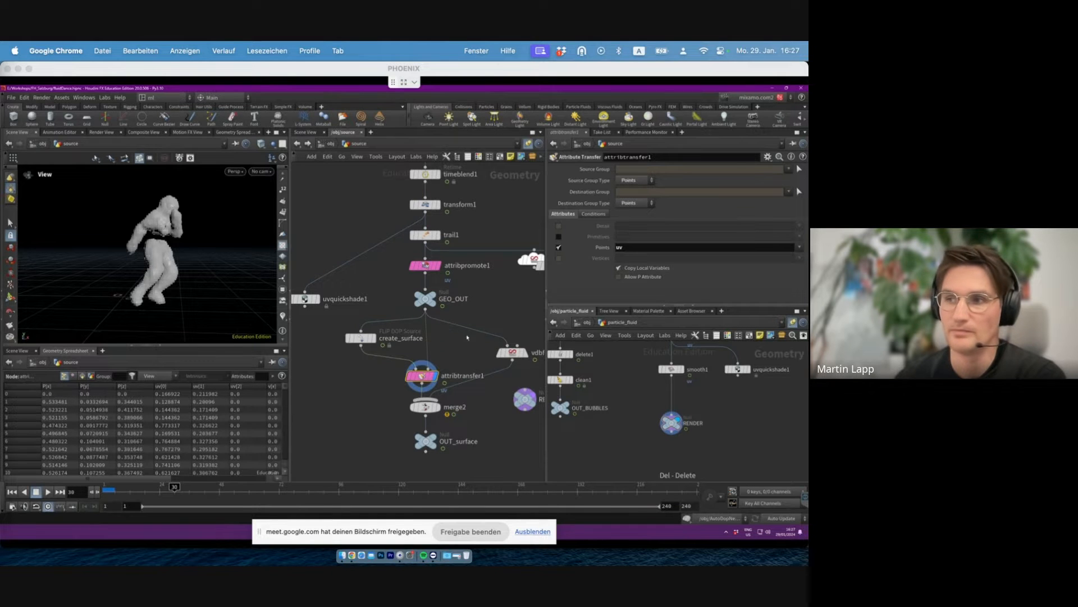
- Display GEO_OUT with its velocity vectors, followed by the velocity volume of vdbfrompolygons1
middle_click_drag(468, 338, 419, 335)
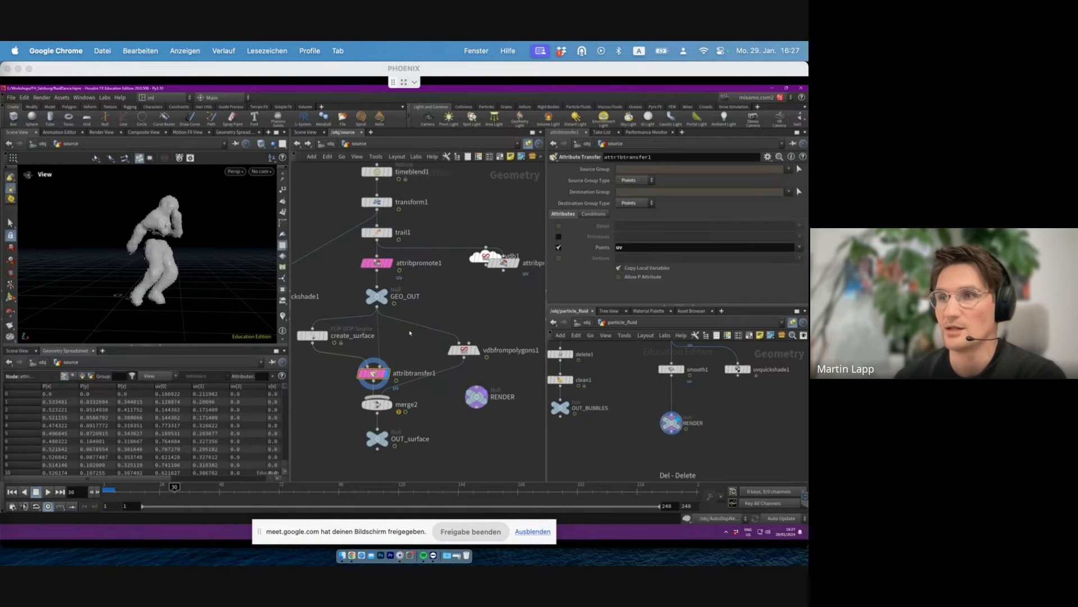
left_click(377, 297)
left_click(393, 280)
left_click(464, 349)
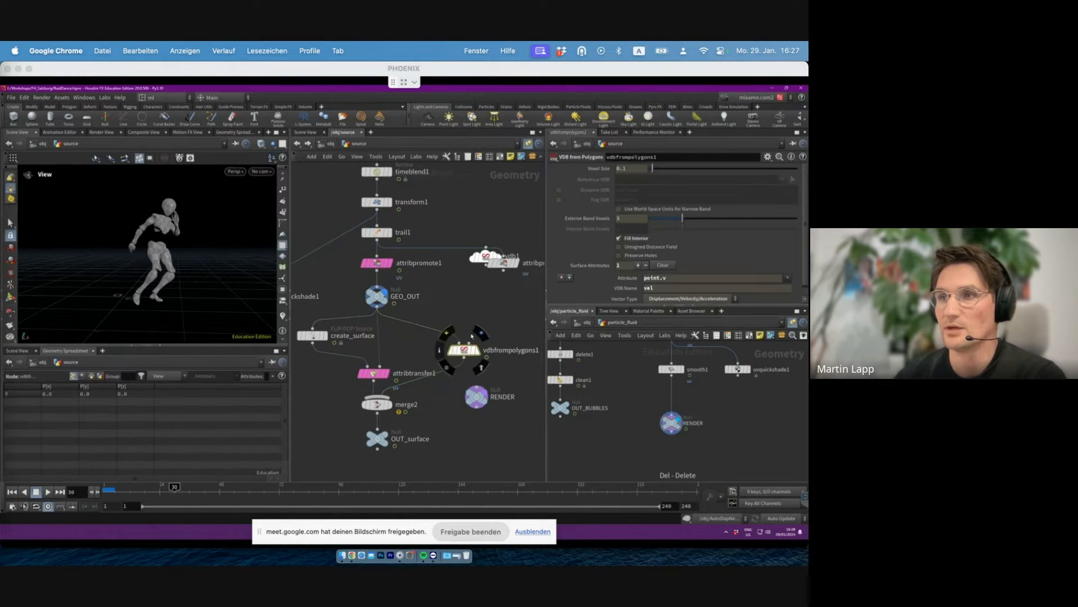
left_click(377, 296)
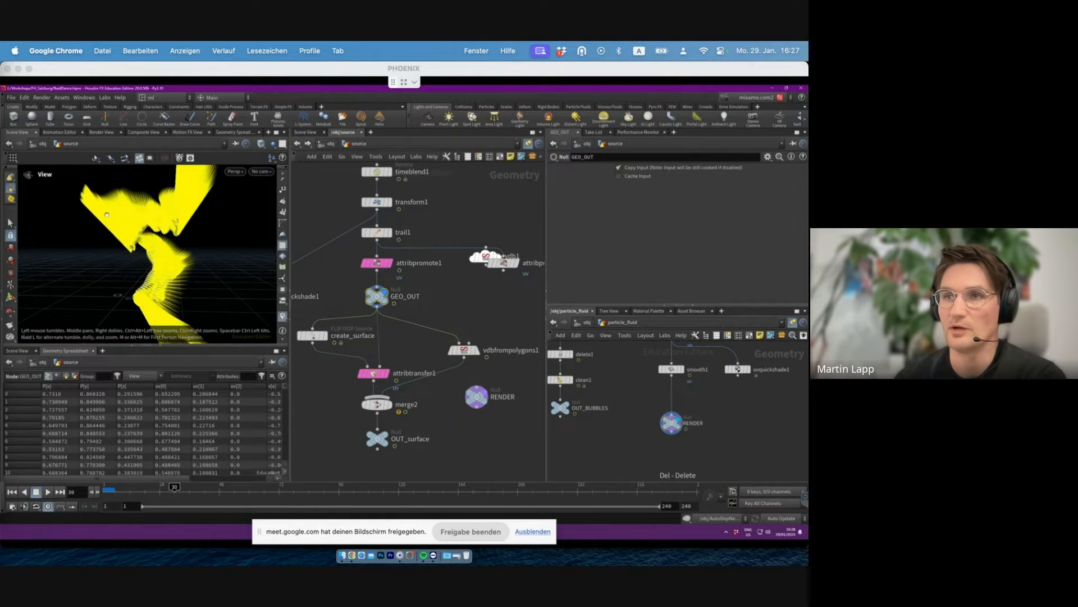
left_click(464, 350)
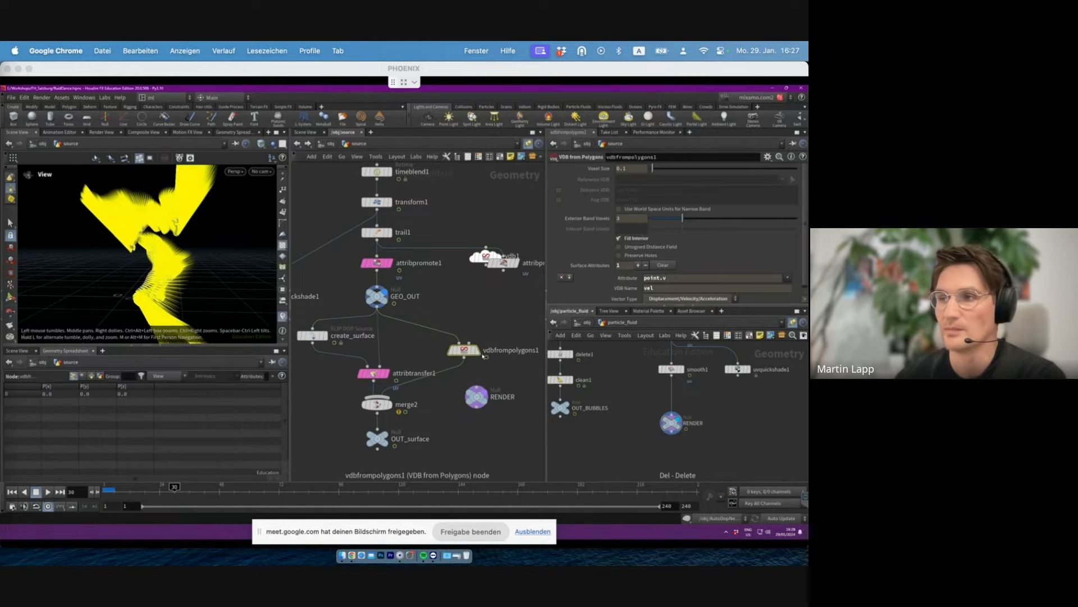
left_click(480, 350)
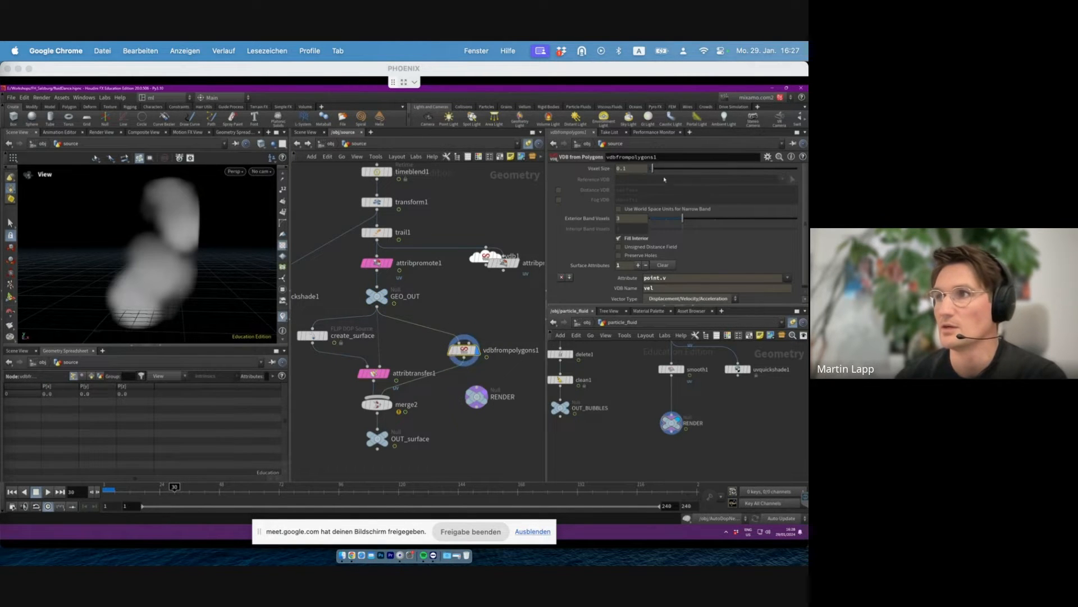
- Examine vdbfrompolygons1's surface attribute settings and check its node info for the vel volume
scroll(805, 197, "down", 1)
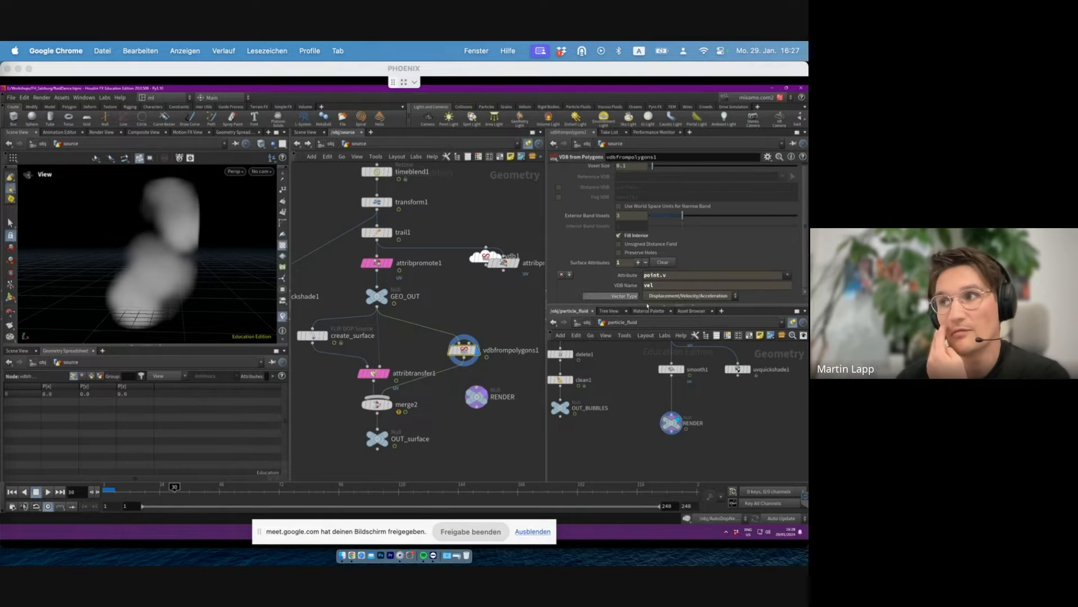
left_click_drag(668, 275, 658, 276)
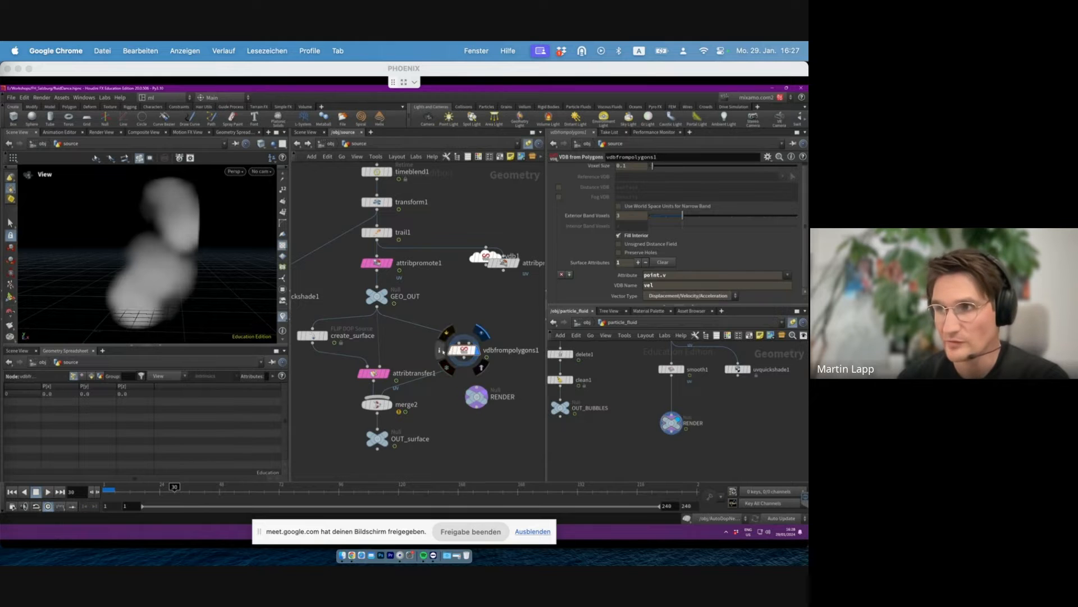
left_click(440, 351)
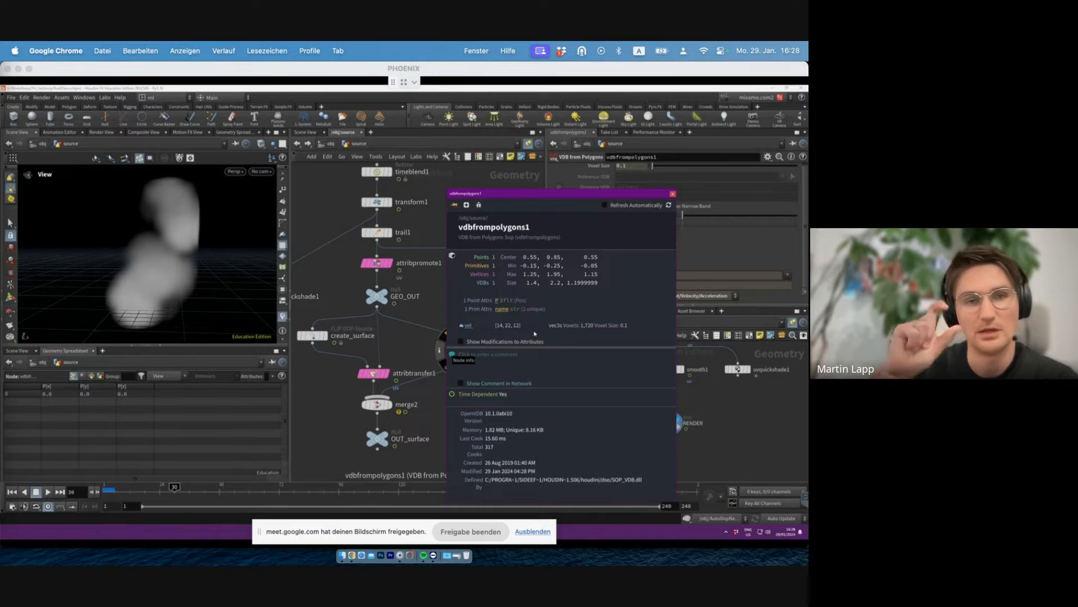
left_click(673, 194)
- Display merge2 and play the animation from the start to view the FLIP source combined with the velocity volume
left_click(400, 405)
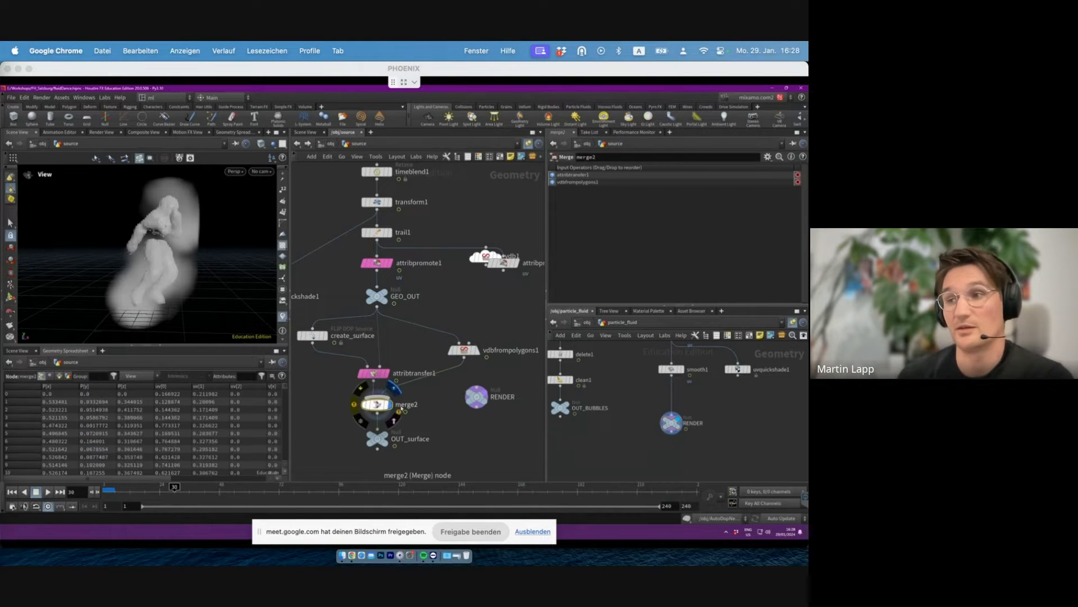
middle_click_drag(425, 406, 454, 380)
left_click_drag(209, 240, 163, 258)
left_click_drag(118, 490, 104, 492)
left_click(48, 492)
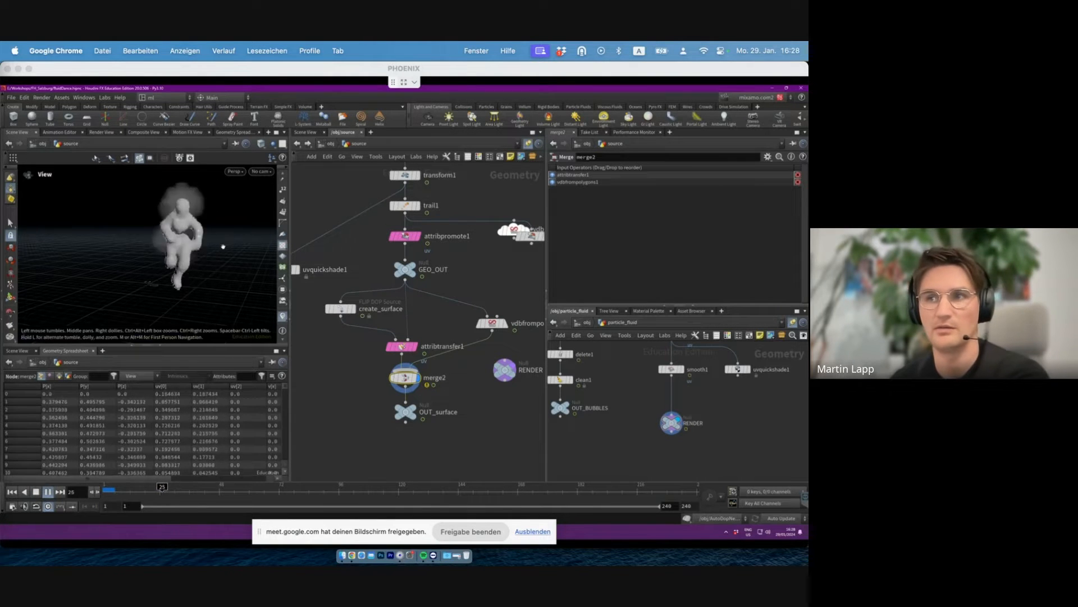
key("Up")
left_click_drag(143, 248, 194, 236)
- Display vdbfrompolygons1, play its velocity volume from the start, and display OUT_surface
left_click(492, 323)
left_click_drag(129, 492, 104, 493)
left_click(47, 493)
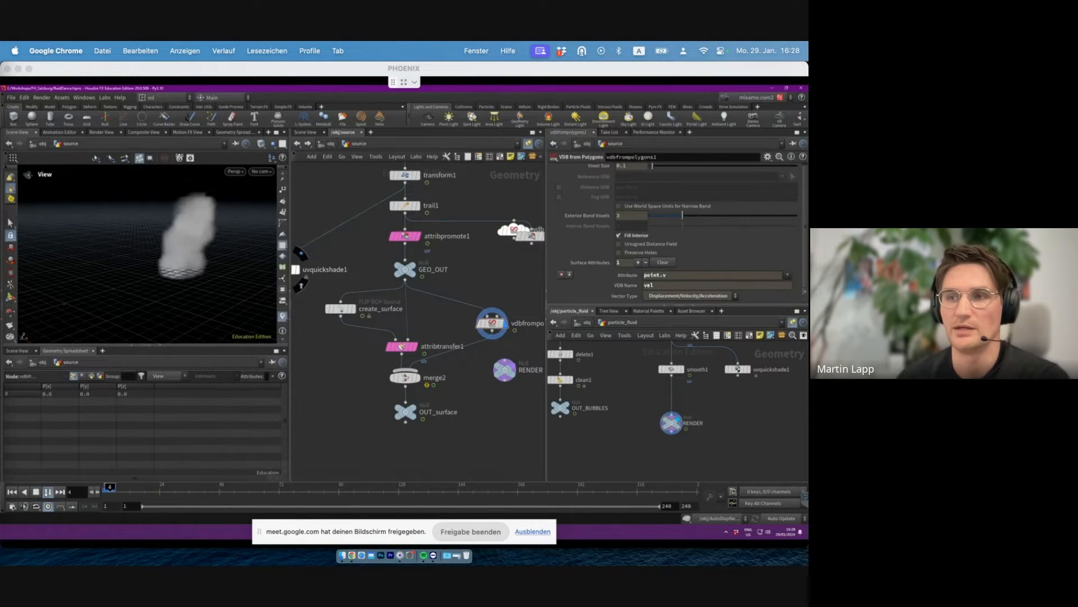
left_click(48, 493)
mouse_move(206, 243)
left_mouse_down()
mouse_move(236, 212)
mouse_move(180, 263)
mouse_move(197, 236)
left_mouse_up()
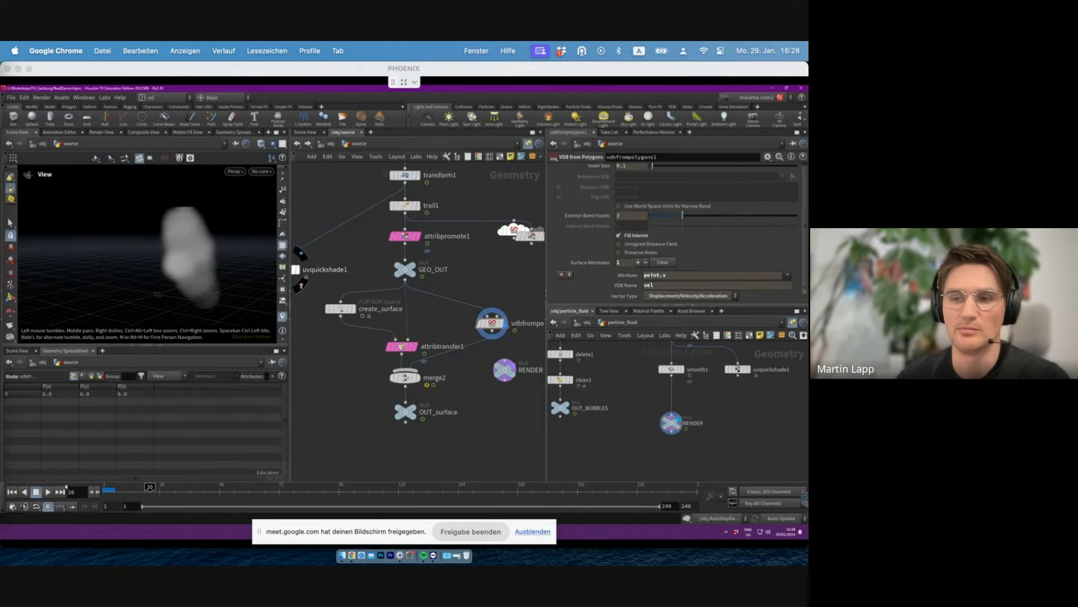
left_click(48, 492)
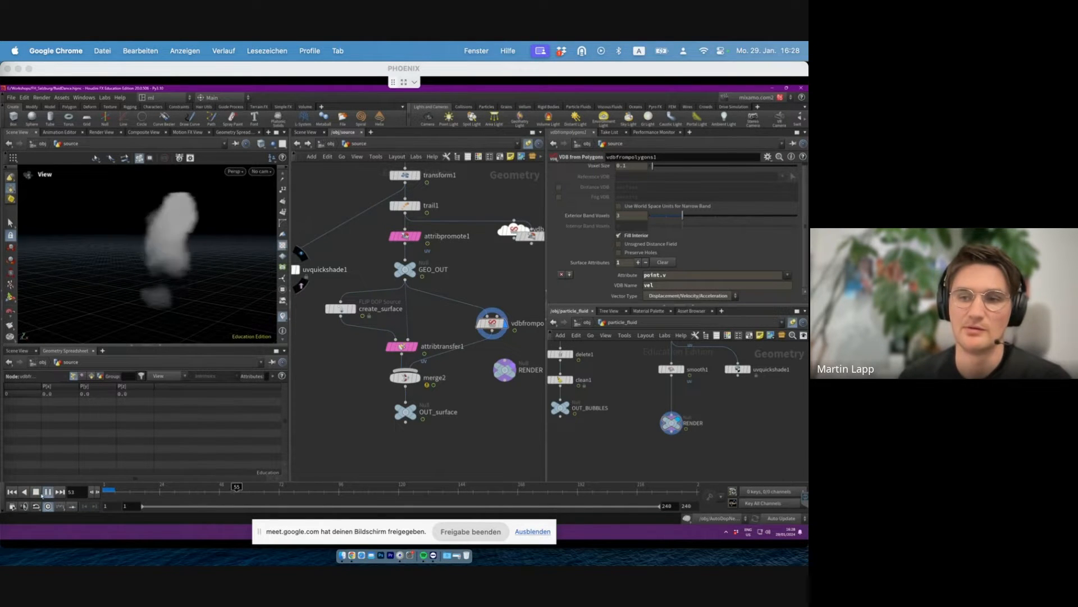
left_click(49, 492)
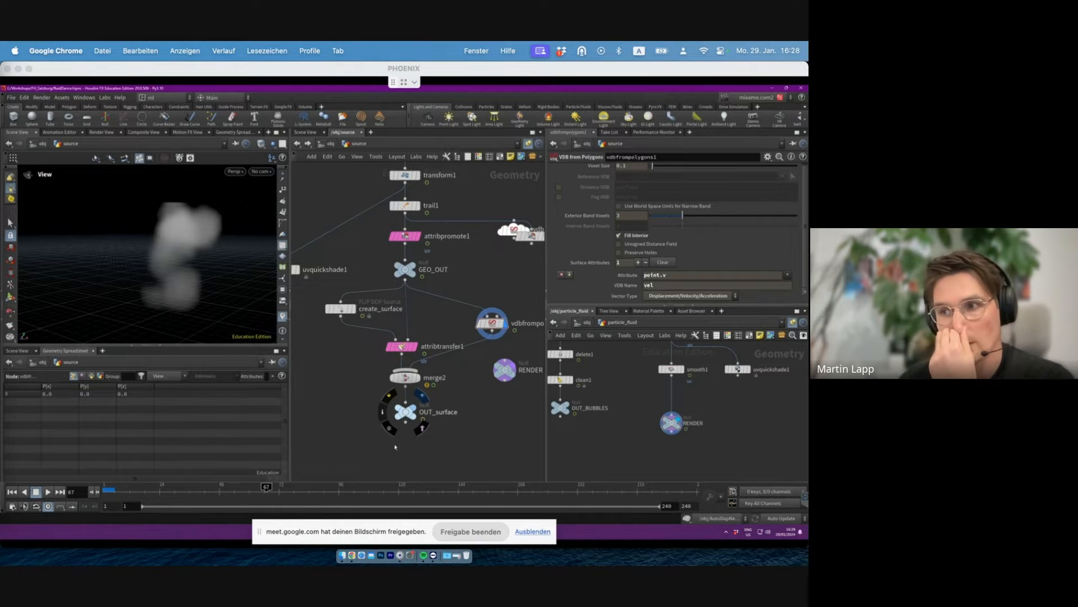
left_click(426, 416)
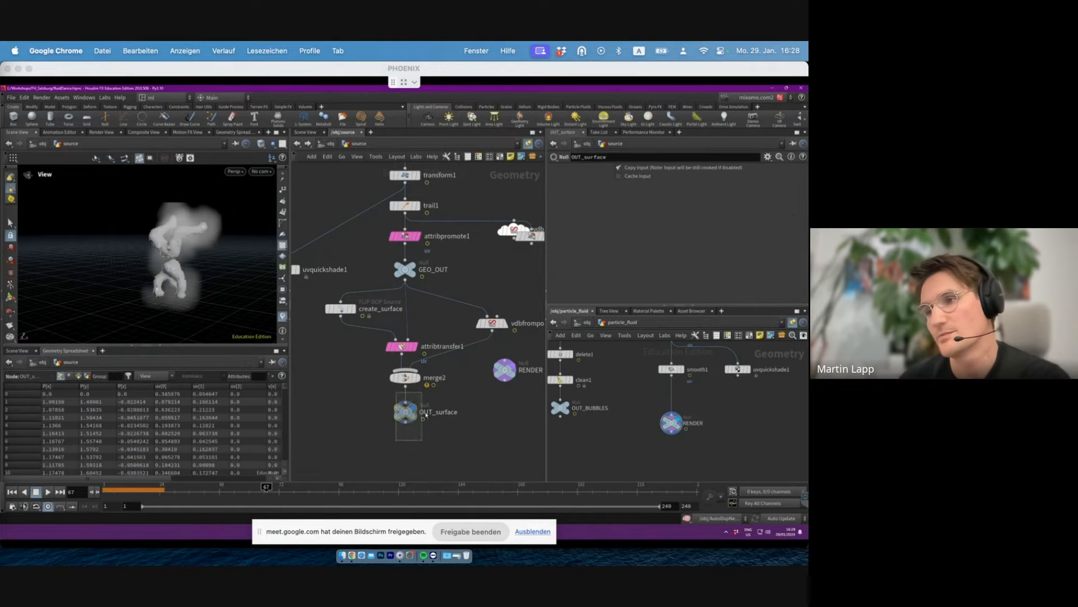
- Move the timeline back to an early frame, open AutoDopNetwork and display flipfluidobject
left_click_drag(122, 491, 123, 490)
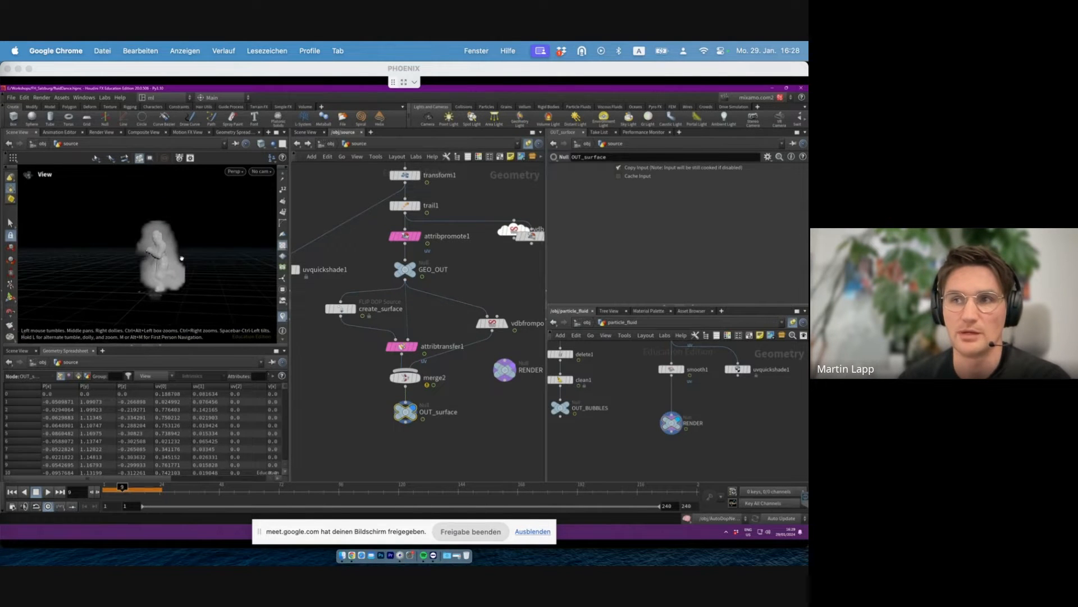
key("u")
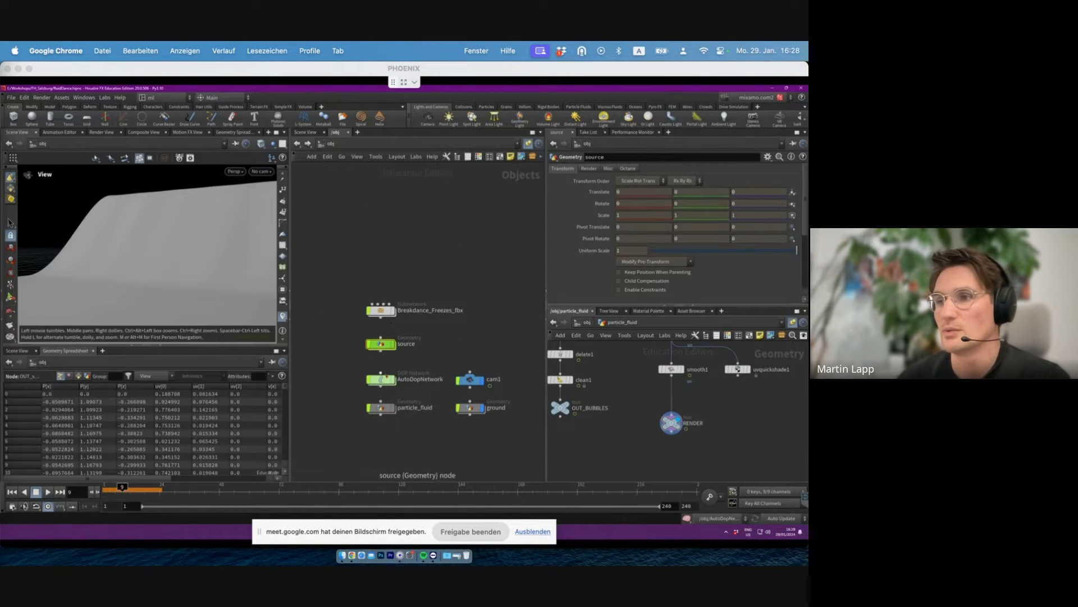
double_click(381, 379)
middle_click_drag(396, 299, 395, 323)
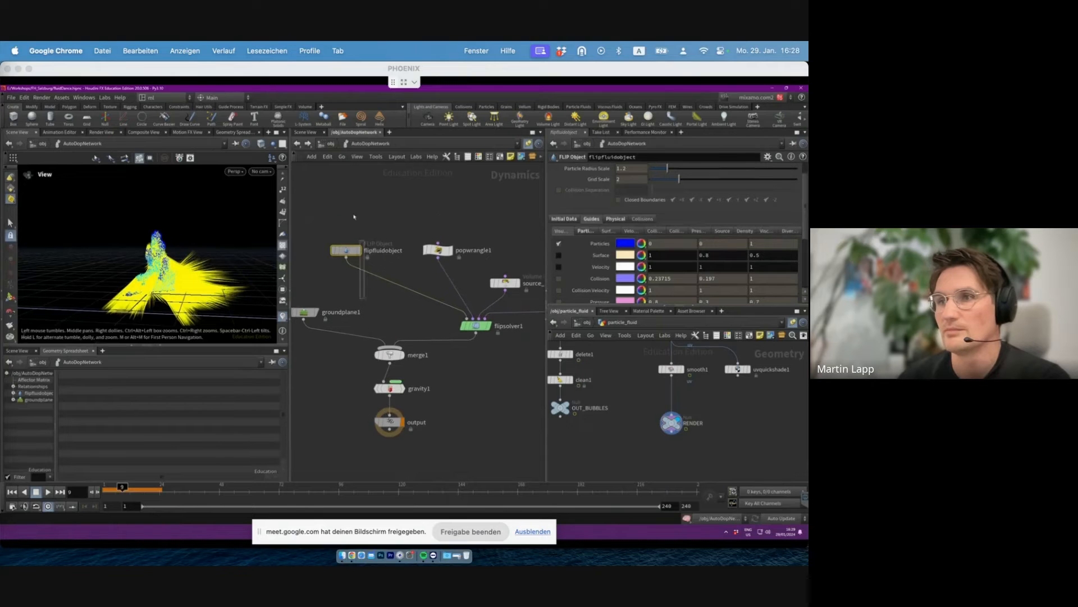
left_click(359, 248)
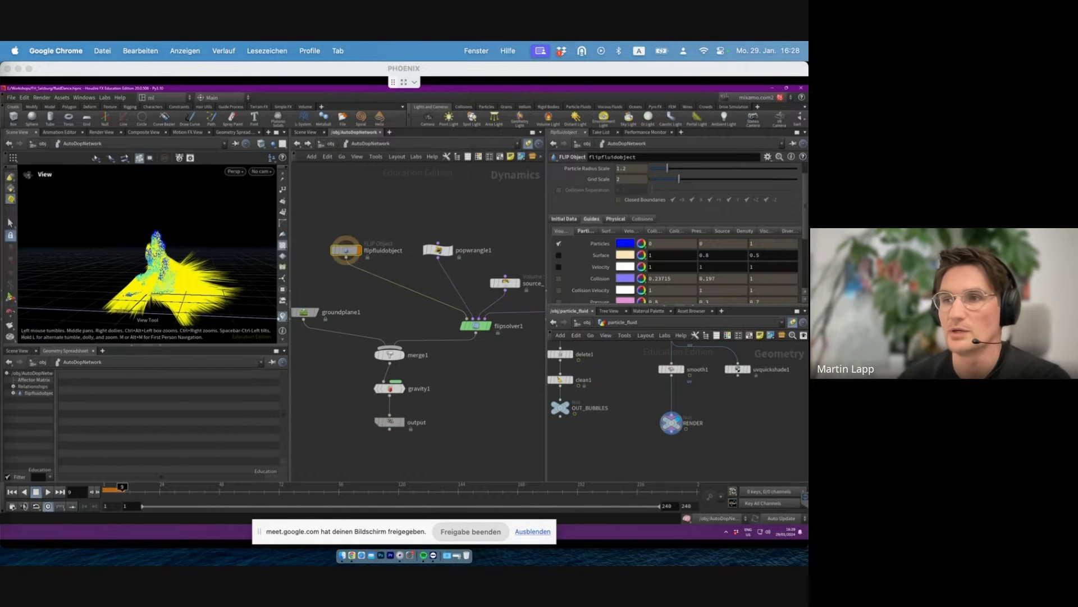
middle_click_drag(368, 295, 381, 297)
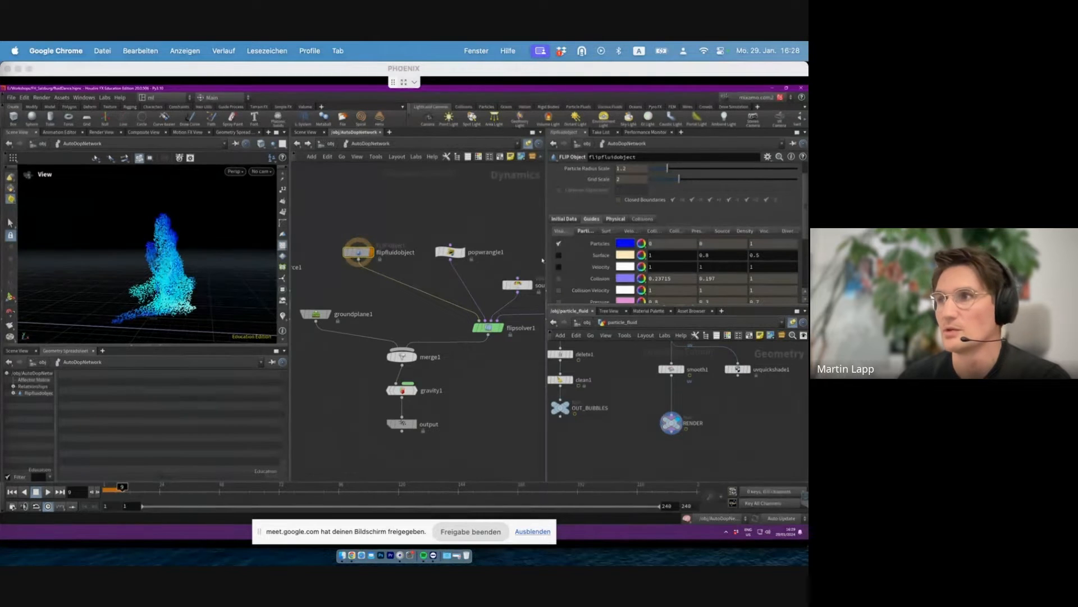
- Examine flipsolver1, the nodes feeding its inputs, and the flipfluidobject settings
middle_click_drag(466, 370, 429, 380)
left_click(450, 337)
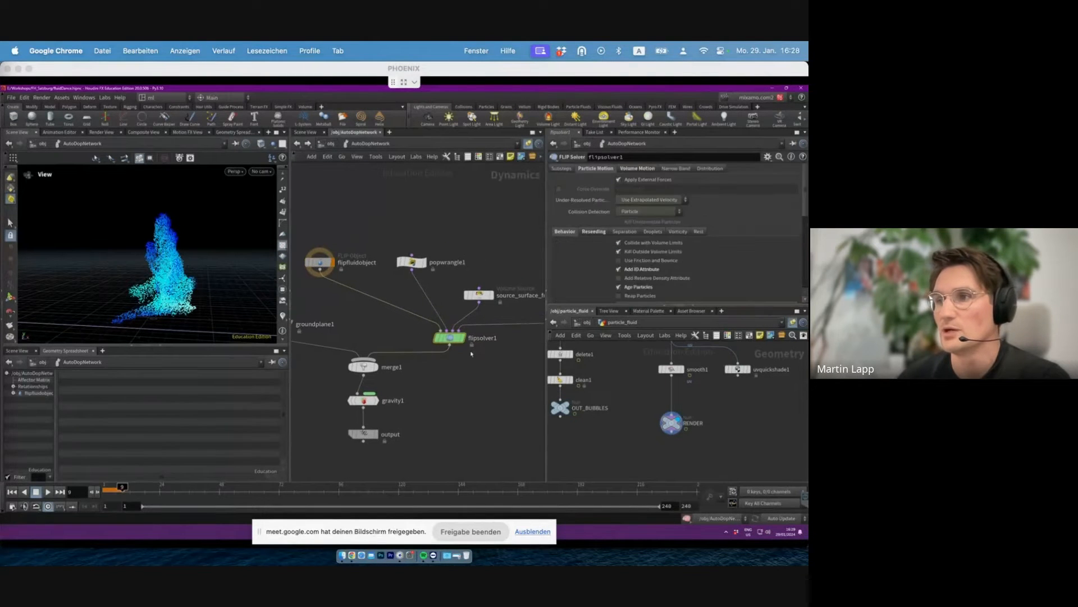
middle_click_drag(489, 310, 452, 320)
scroll(451, 352, "down", 3)
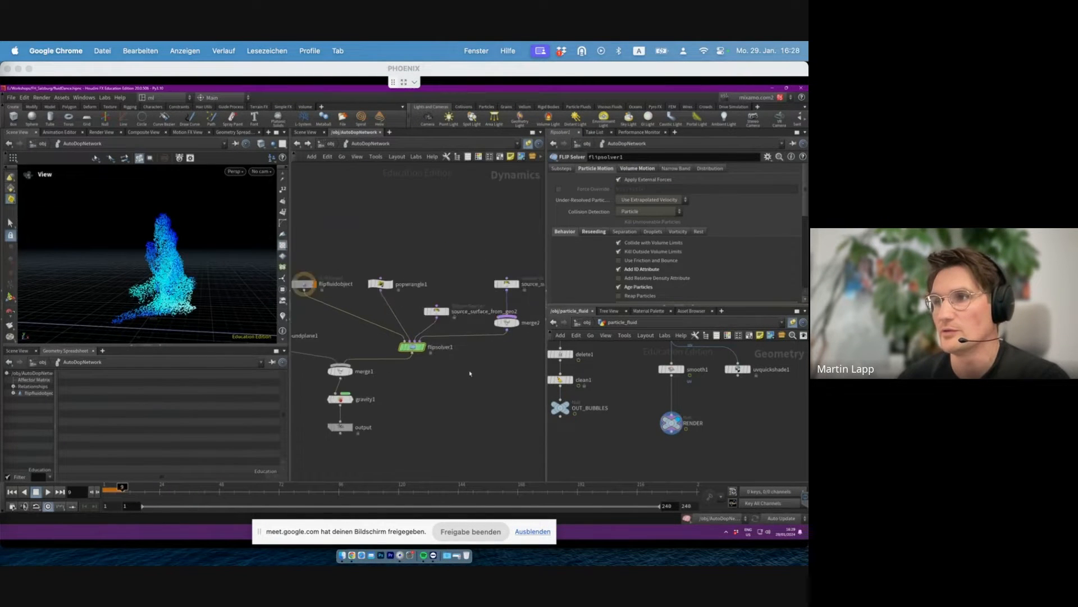
scroll(451, 353, "up", 2)
scroll(487, 298, "down", 2)
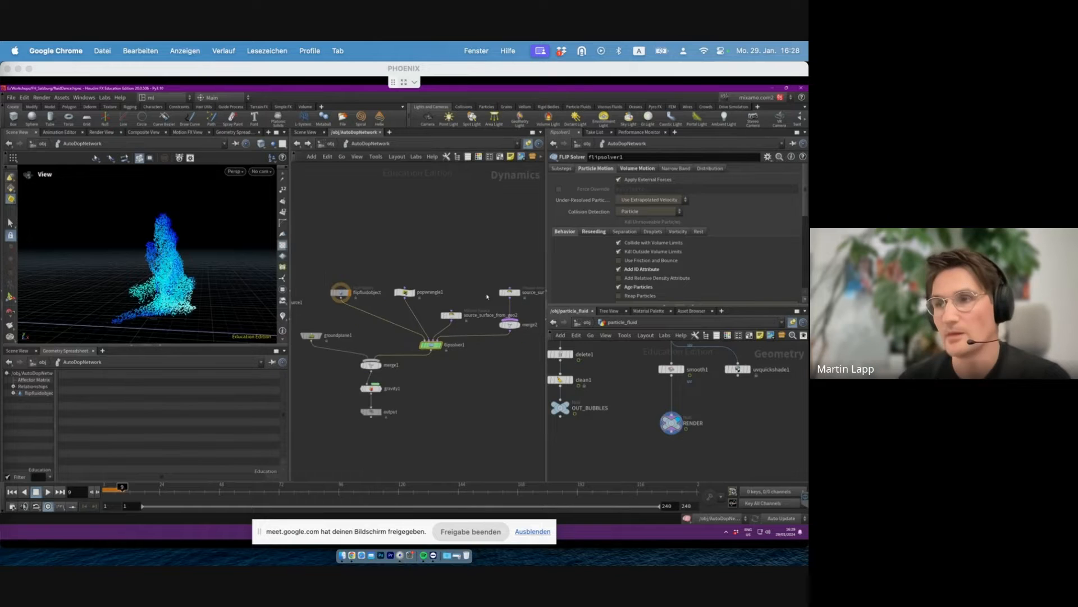
middle_click_drag(487, 299, 453, 284)
left_click(312, 277)
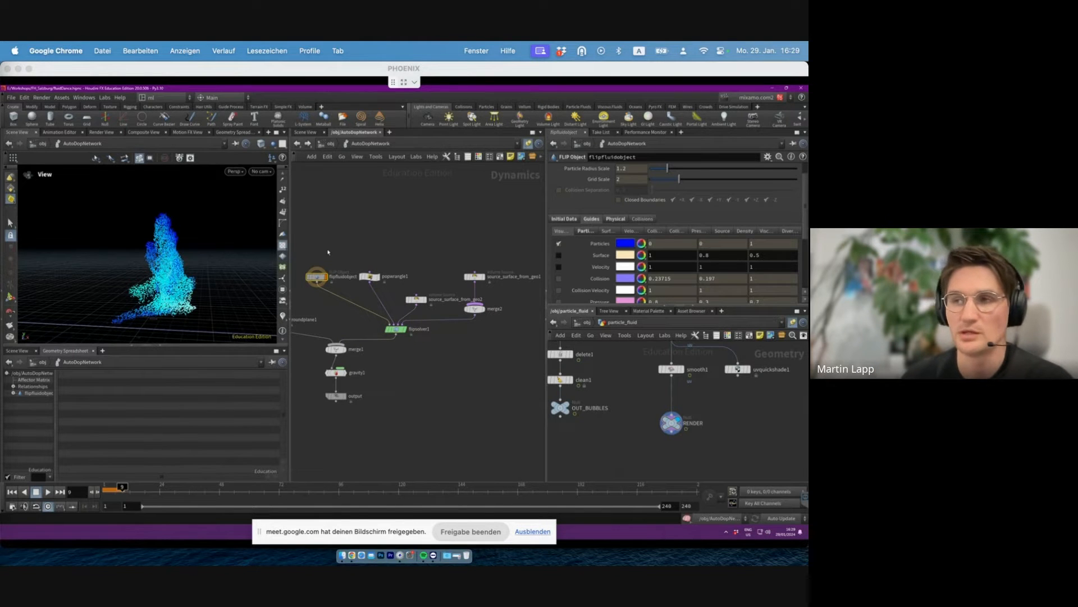
left_click_drag(455, 357, 384, 318)
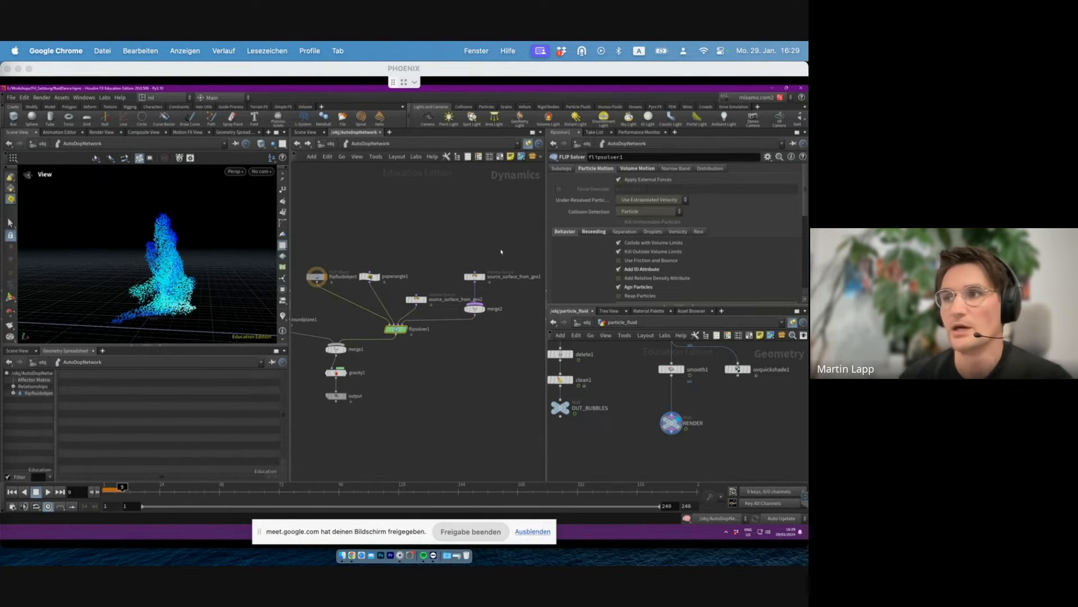
- Inspect source_surface_from_geo1's volume source settings and follow the network through output and flipsolver1
left_click(475, 276)
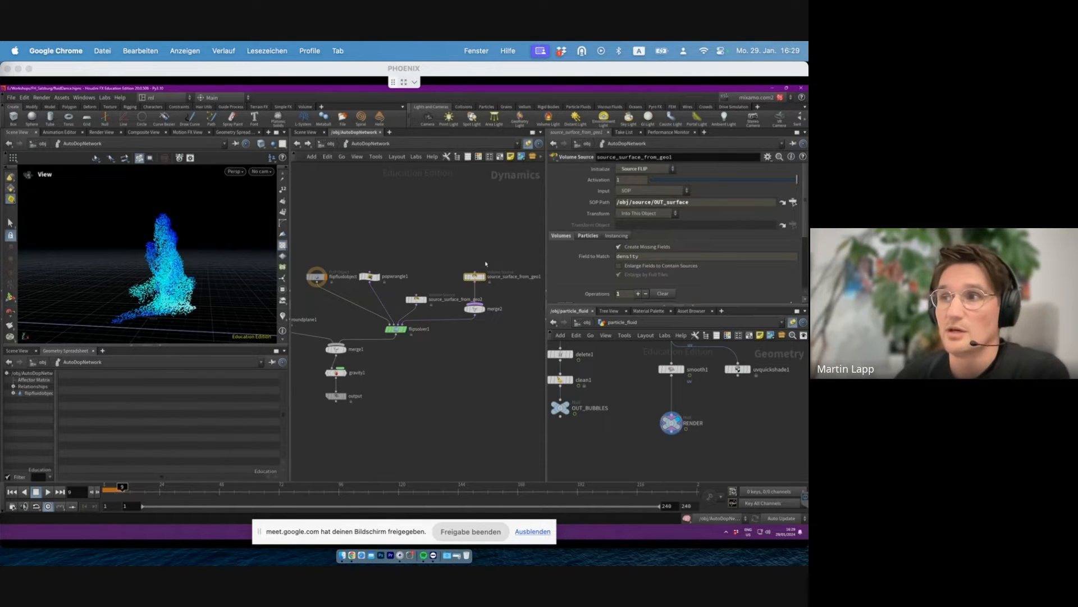
middle_click_drag(497, 266, 538, 280)
scroll(500, 265, "down", 1)
scroll(538, 280, "up", 1)
middle_click_drag(508, 318, 471, 313)
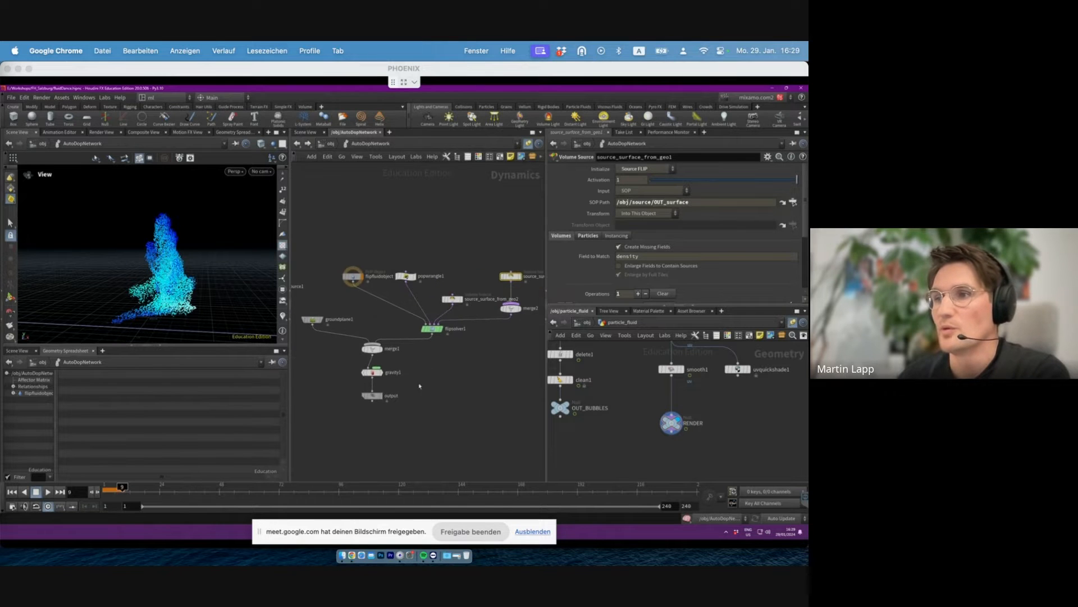
left_click(372, 395)
left_click(430, 328)
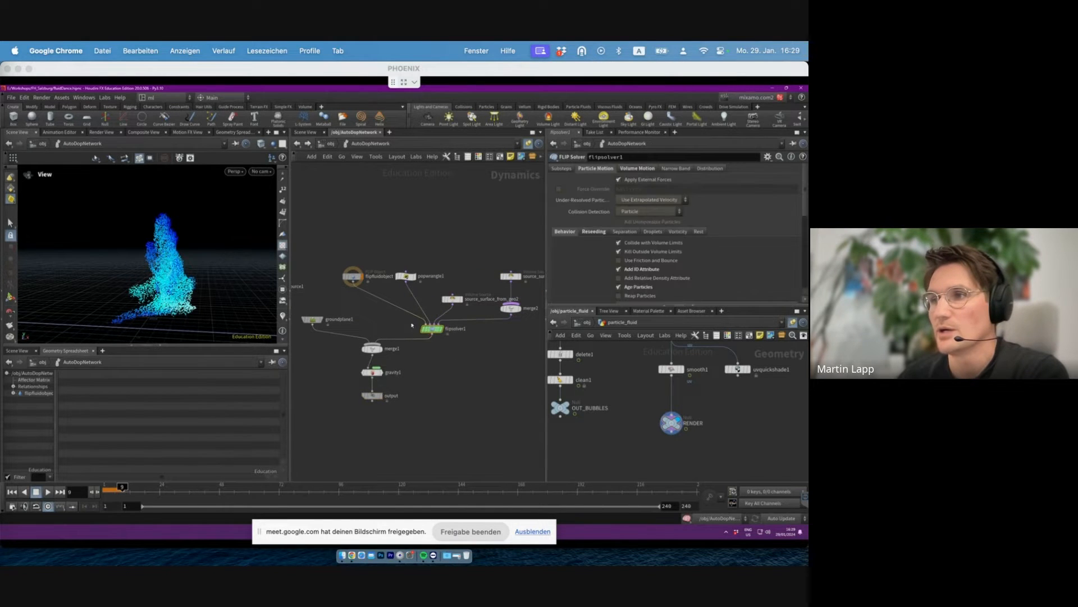
- Select flipfluidobject, view its whole simulation domain, and play the simulation from the first frame
left_click(352, 276)
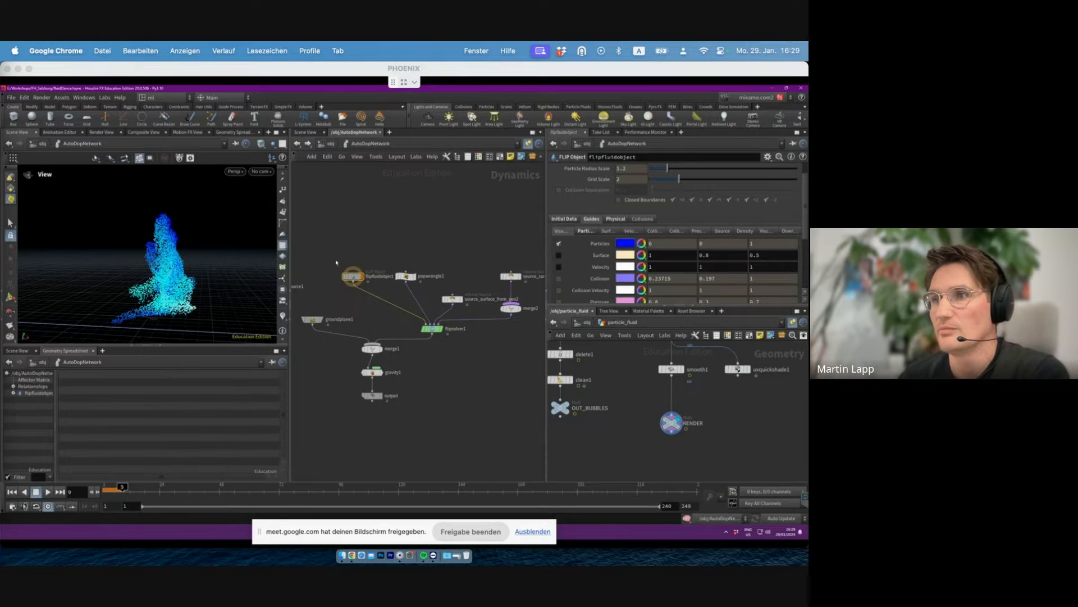
scroll(159, 256, "down", 10)
left_click_drag(159, 256, 149, 174)
left_click_drag(175, 210, 276, 251)
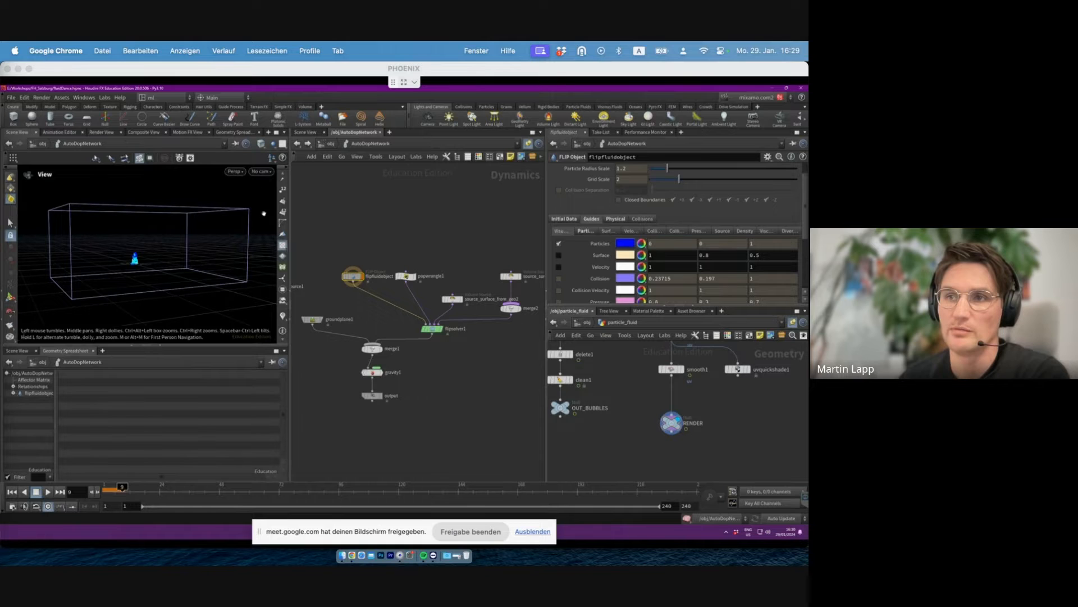
left_click(12, 491)
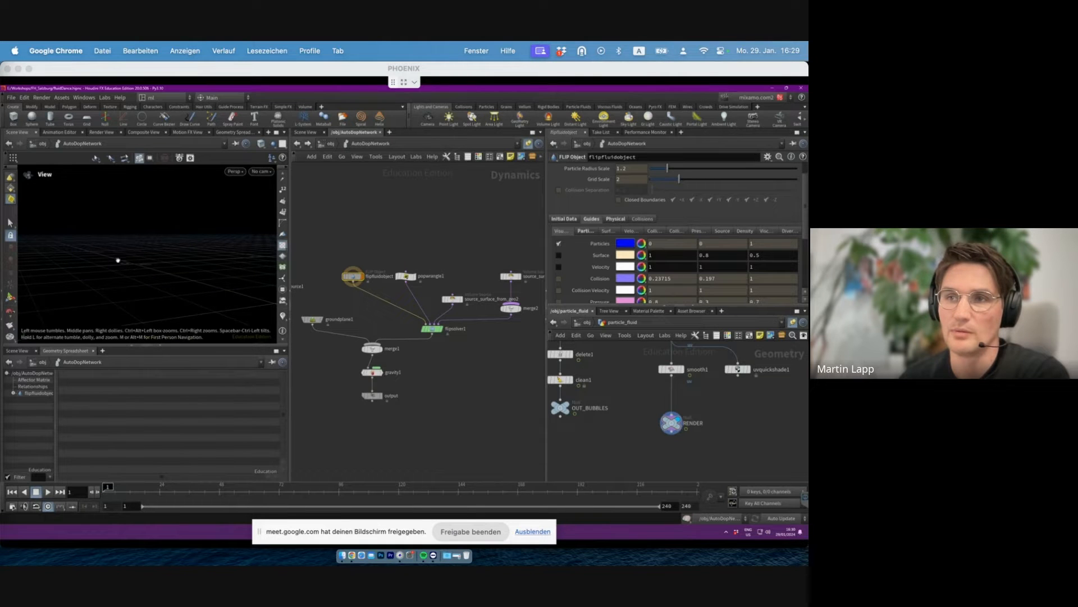
left_click(48, 491)
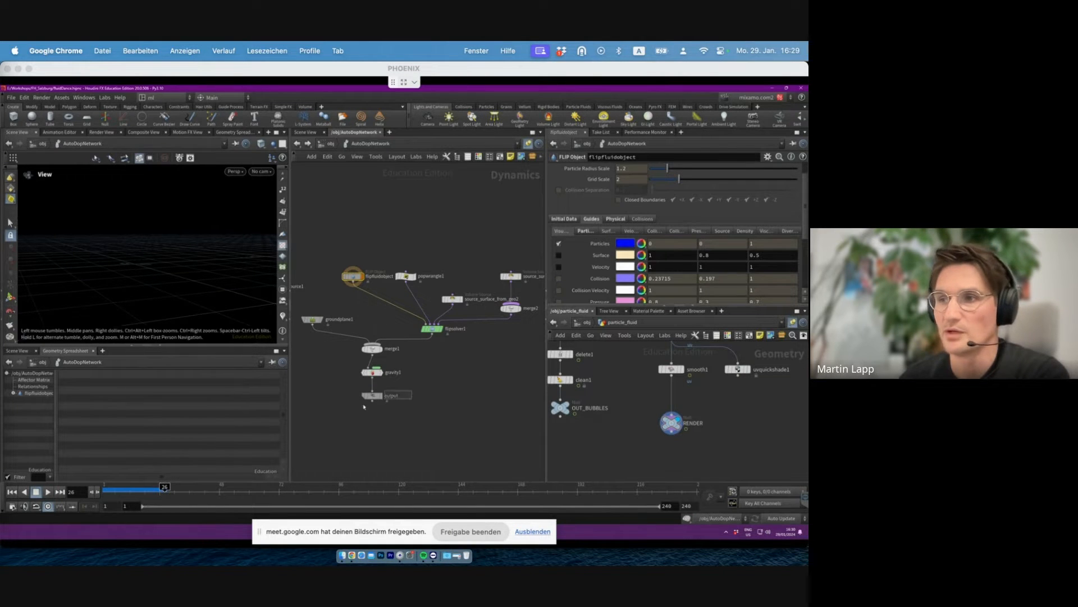
- Display the output node and return the simulation to the first frame
left_click(372, 395)
left_click(13, 493)
middle_click_drag(465, 319, 434, 324)
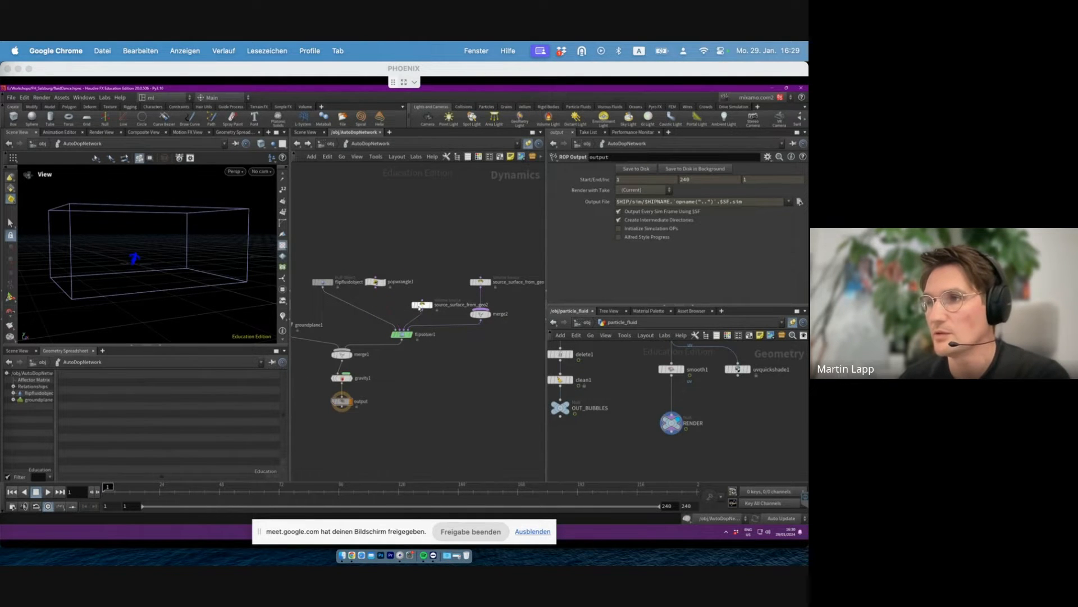
- Examine source_surface_from_geo2's SOP path, source volume, target field and source scale for the velocity sourcing
left_click_drag(422, 306, 421, 296)
scroll(438, 305, "up", 3)
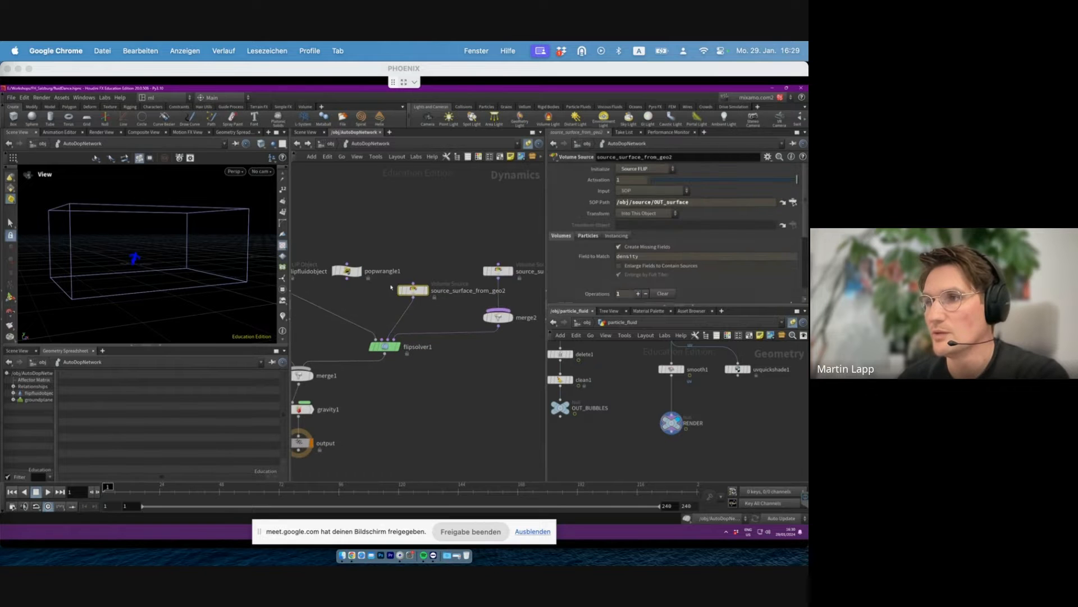
middle_click_drag(441, 314, 419, 326)
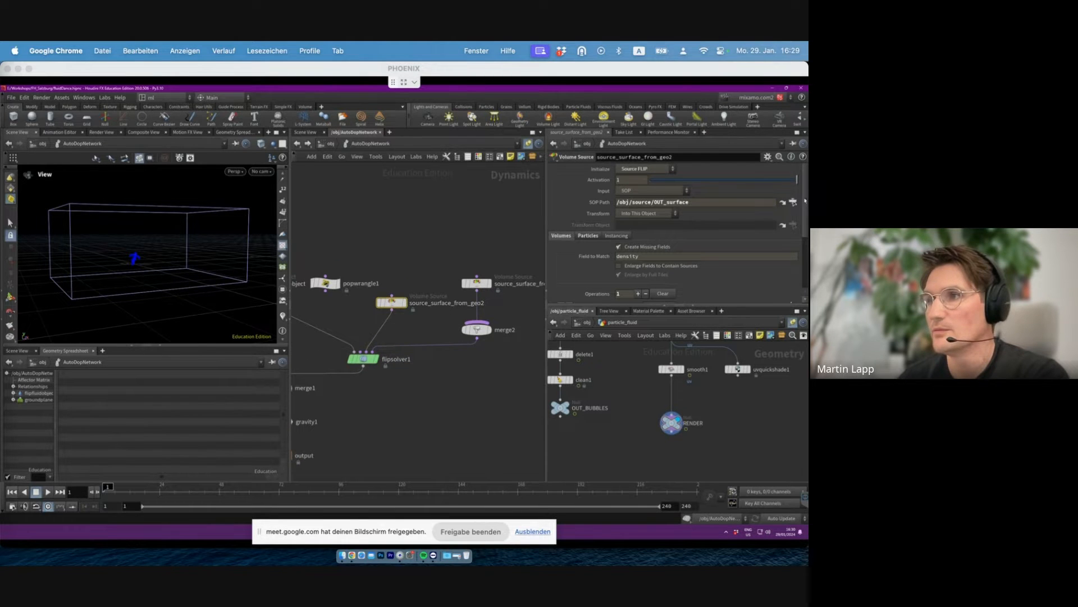
scroll(806, 188, "down", 5)
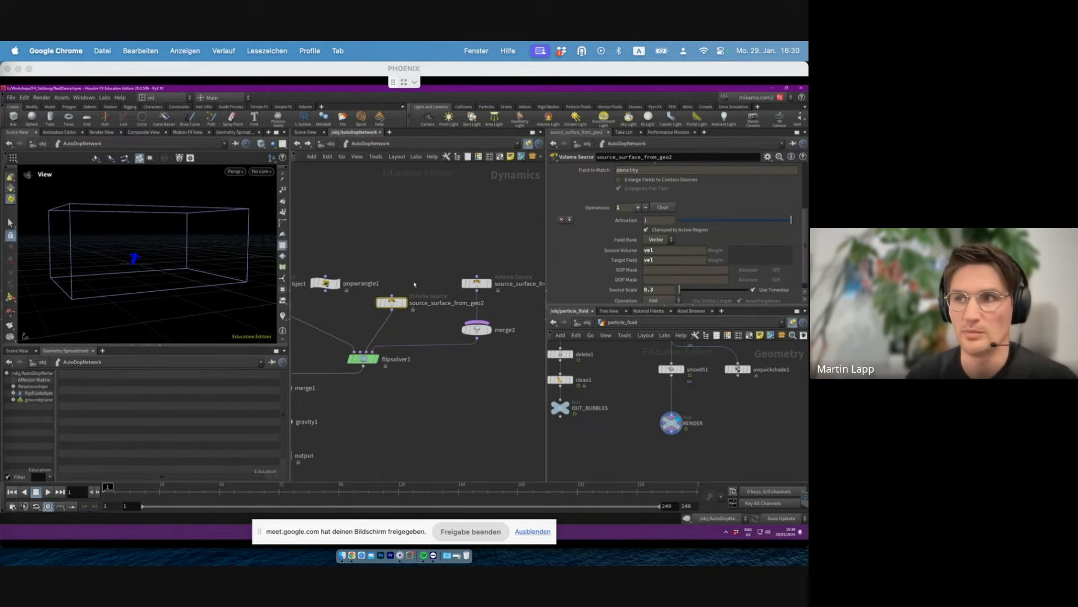
scroll(804, 220, "down", 2)
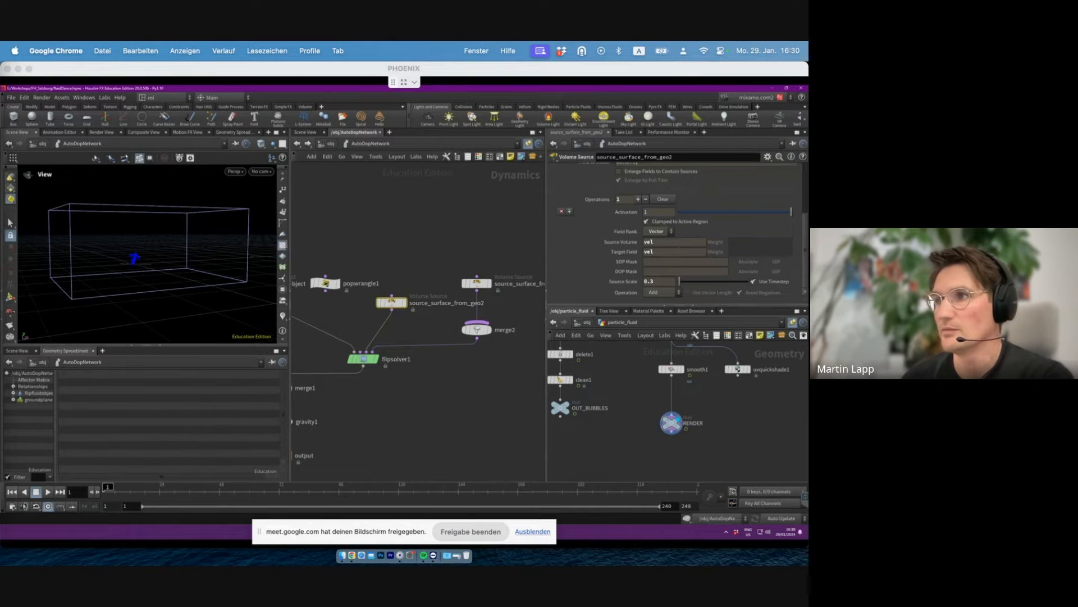
scroll(801, 194, "up", 5)
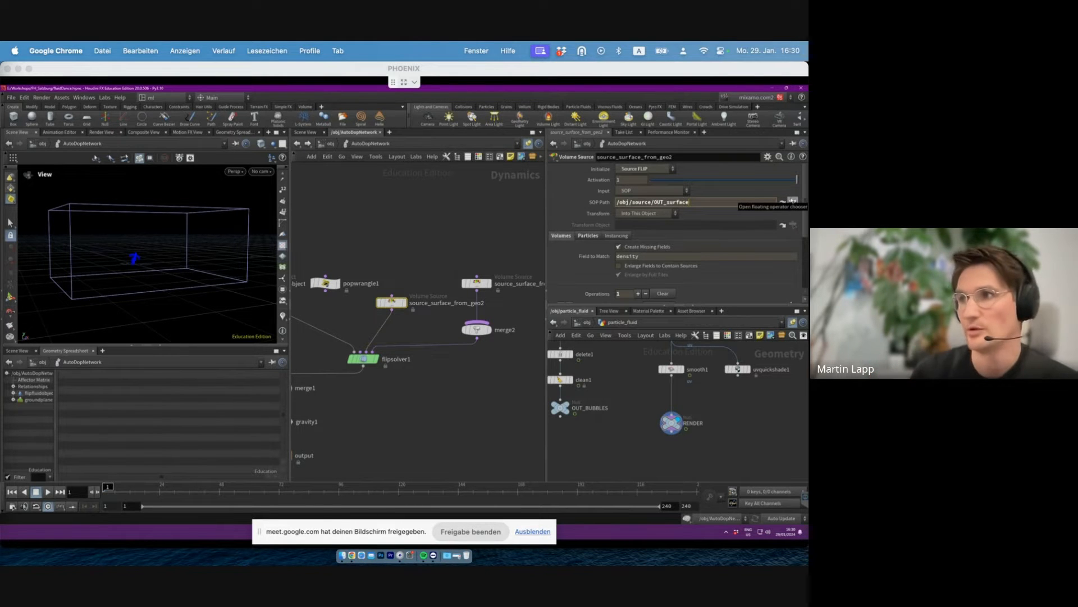
scroll(674, 233, "down", 5)
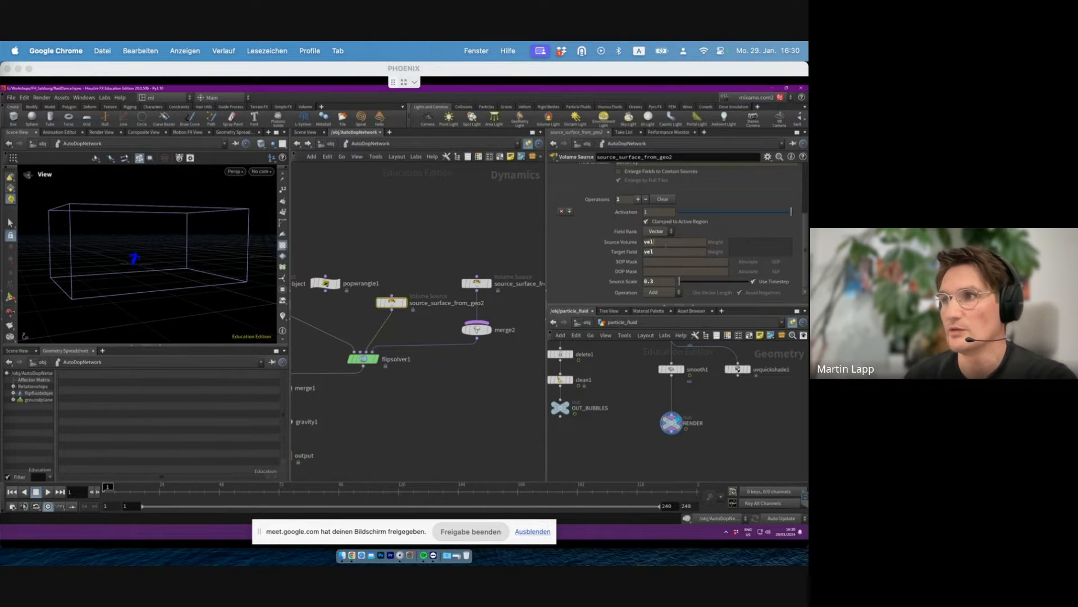
double_click(650, 251)
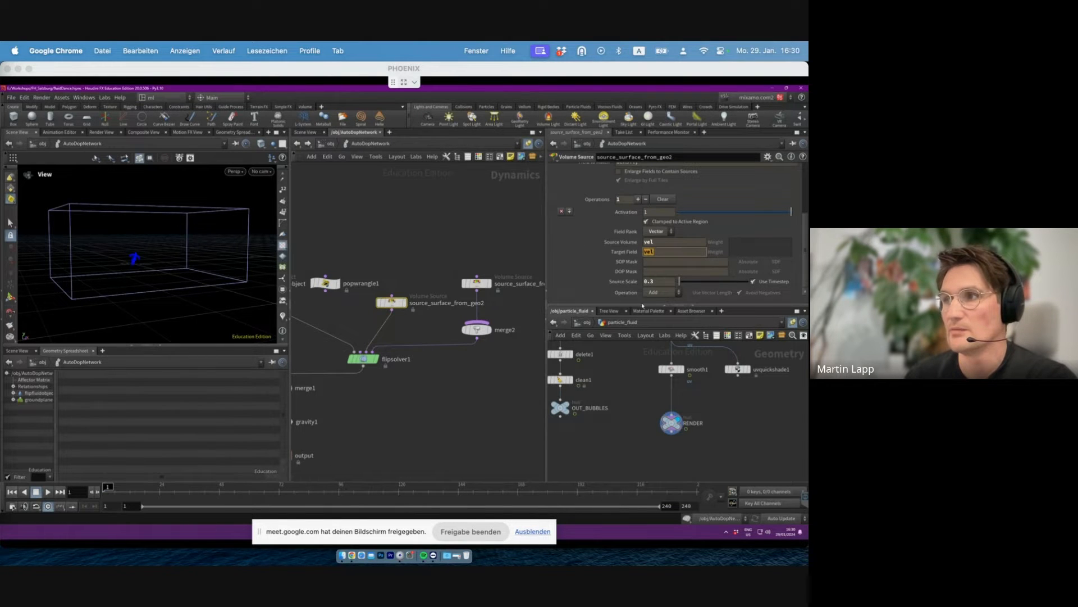
left_click(662, 281)
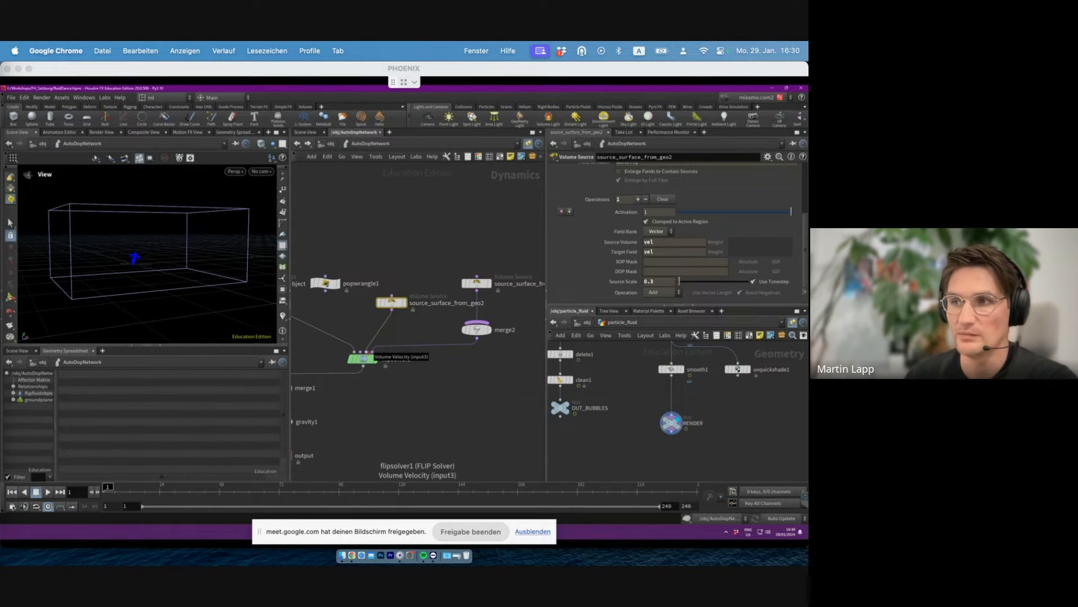
- Check flipsolver1's input connectors and compare the SOP paths of source_surface_from_geo1 and source_surface_from_geo2
mouse_move(364, 358)
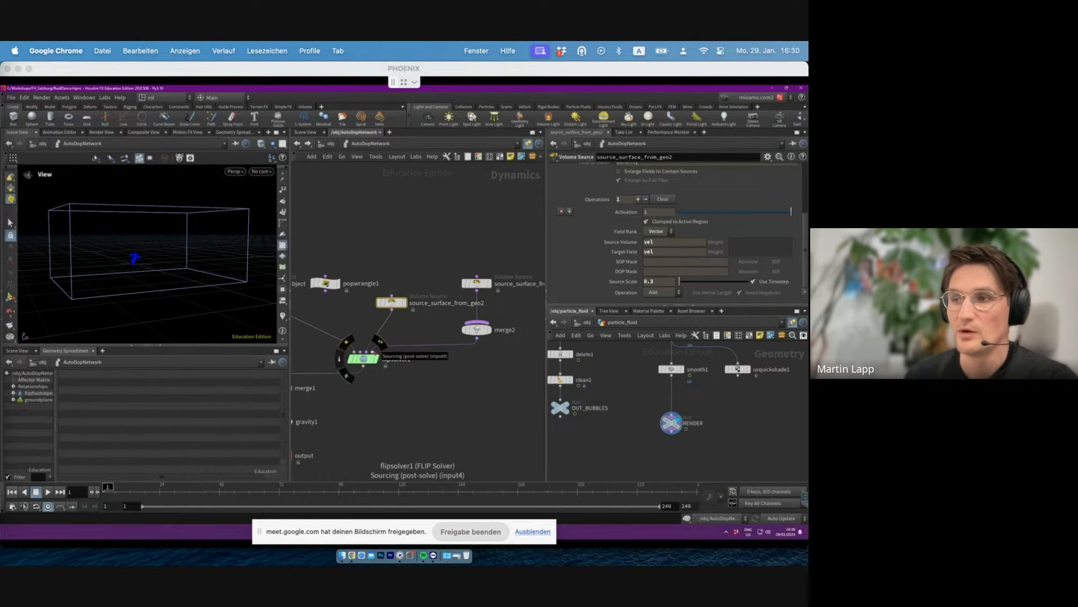
left_click_drag(513, 310, 448, 261)
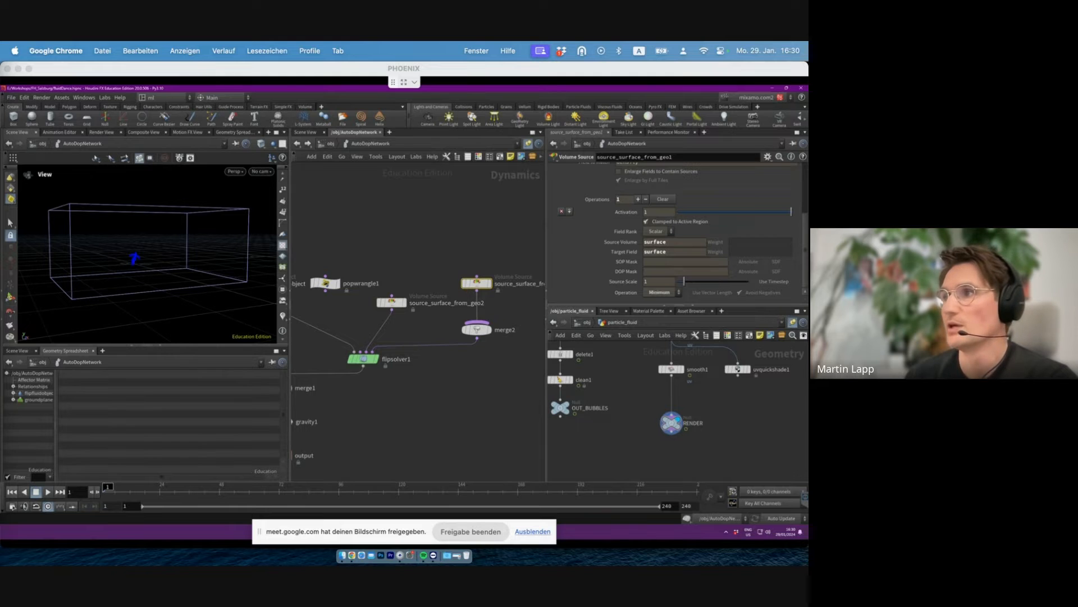
scroll(693, 198, "up", 5)
left_click_drag(687, 203, 617, 203)
left_click(433, 301)
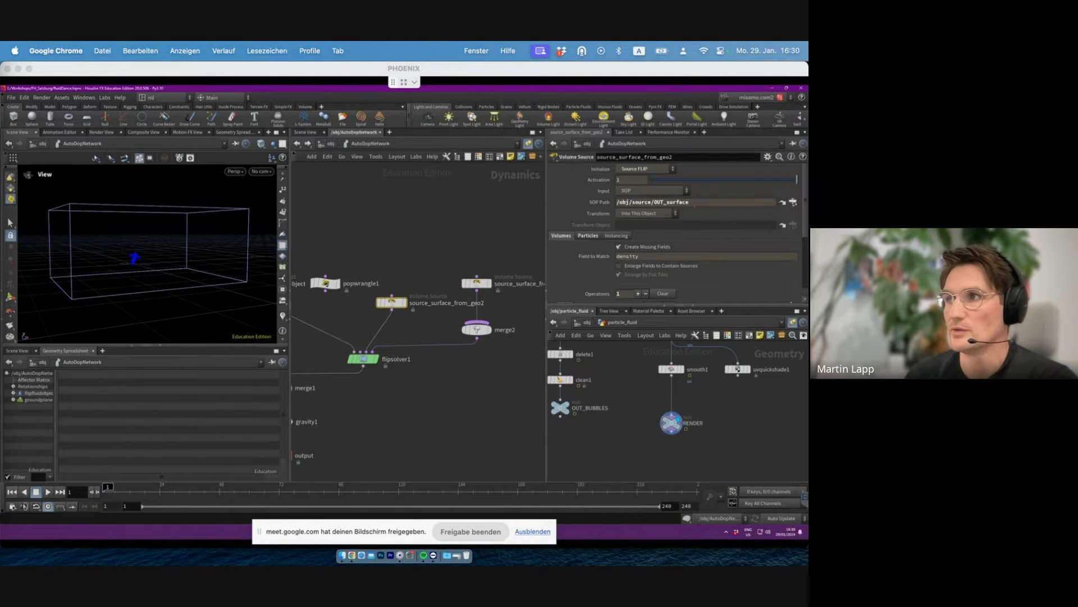
left_click_drag(689, 202, 653, 202)
- Examine the source volume and target field settings of source_surface_from_geo1
left_click(476, 283)
scroll(801, 201, "down", 5)
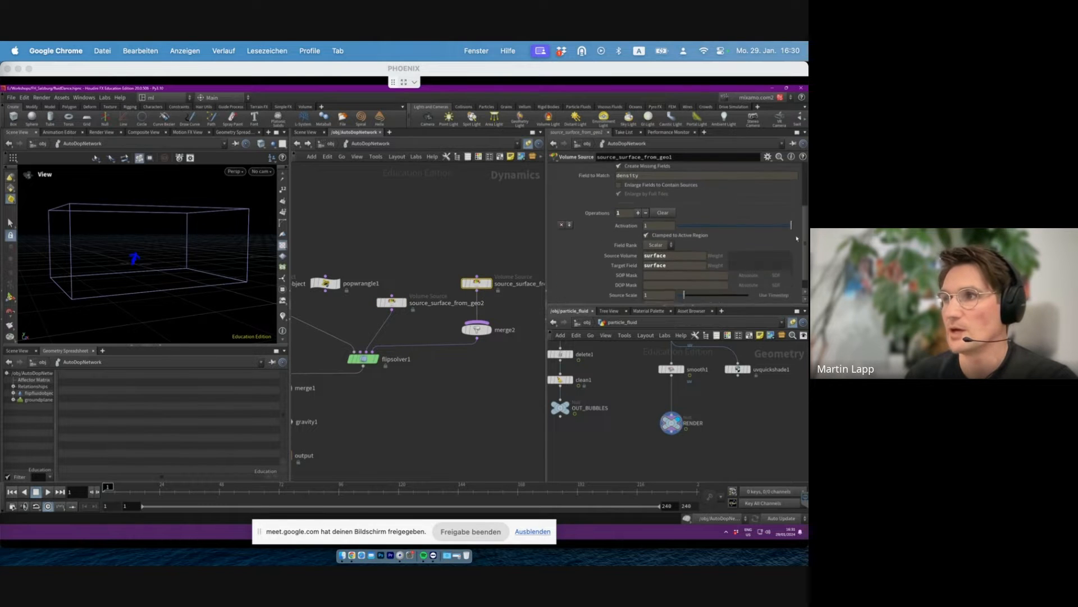
double_click(656, 242)
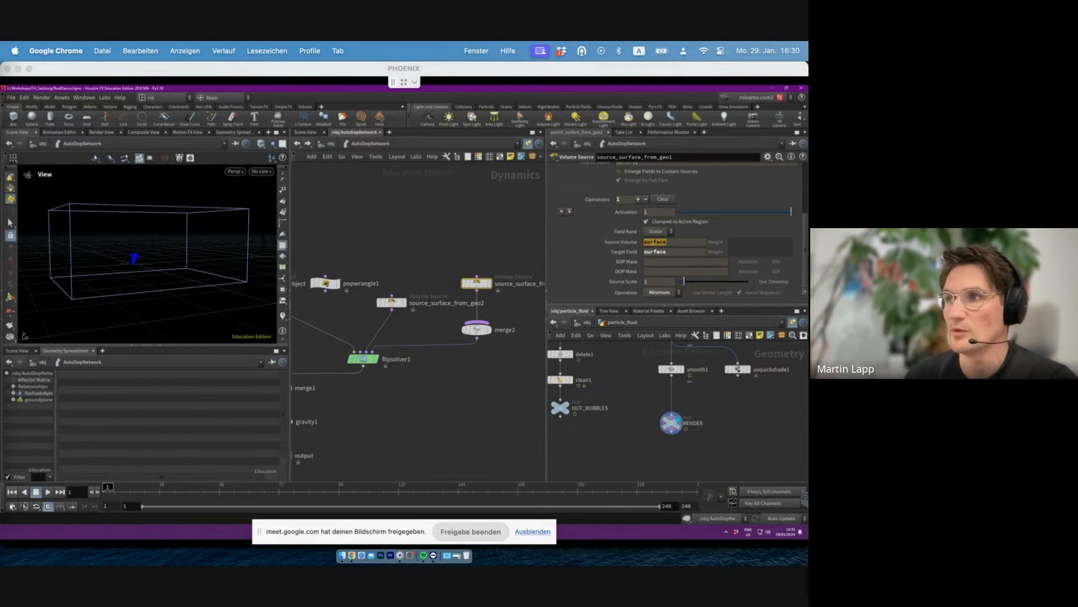
left_click(667, 251)
left_click_drag(651, 252, 643, 251)
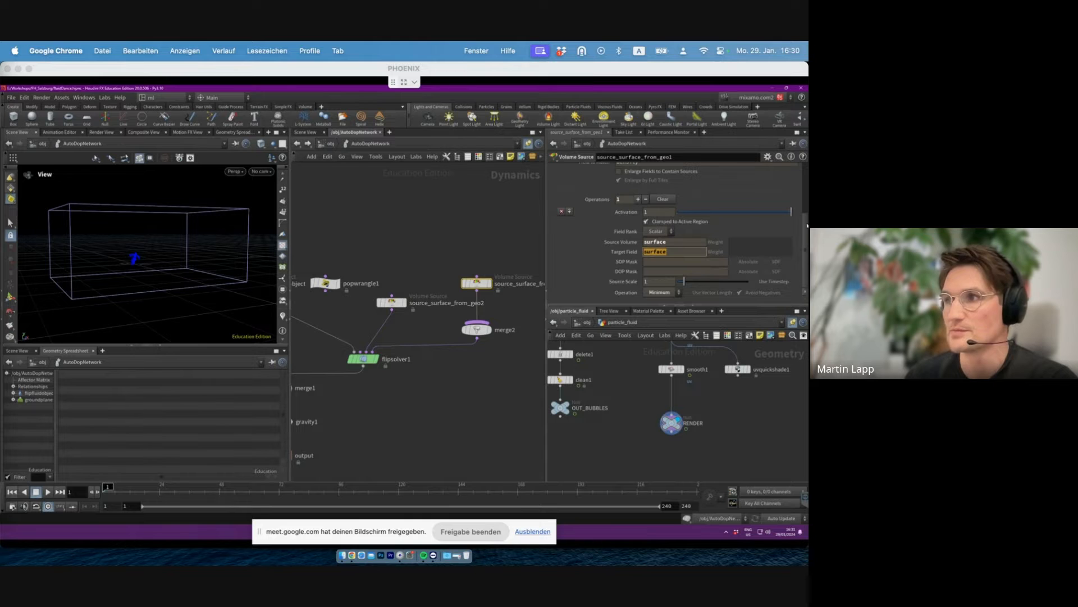
left_click_drag(804, 231, 803, 262)
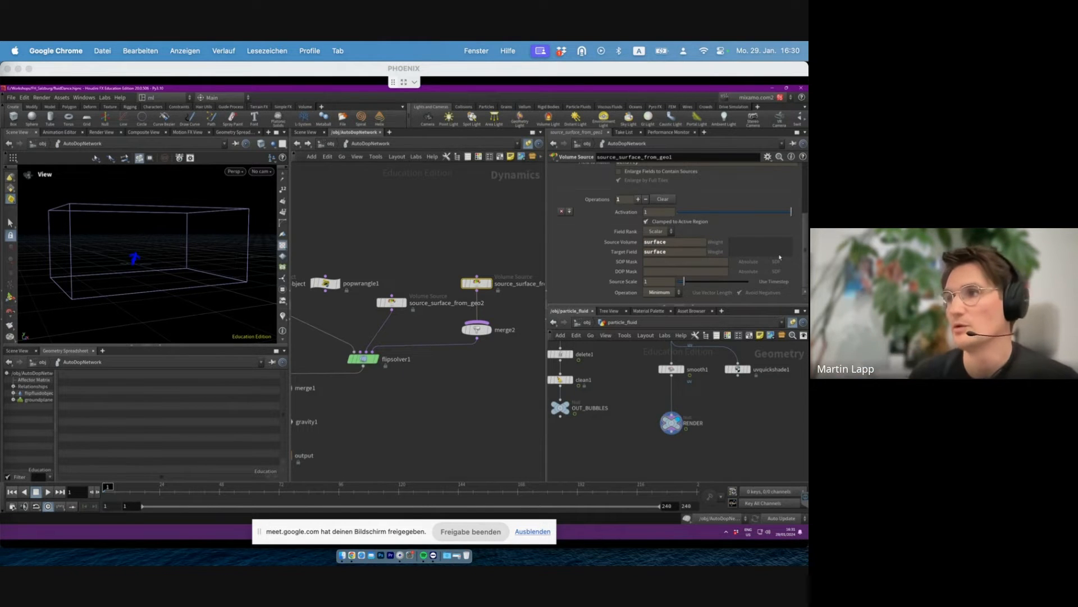
- Display flipsolver1 and inspect the settings of the output and groundplane1 nodes
middle_click_drag(448, 384, 486, 317)
left_click(396, 355)
left_click(461, 365)
left_click(386, 379)
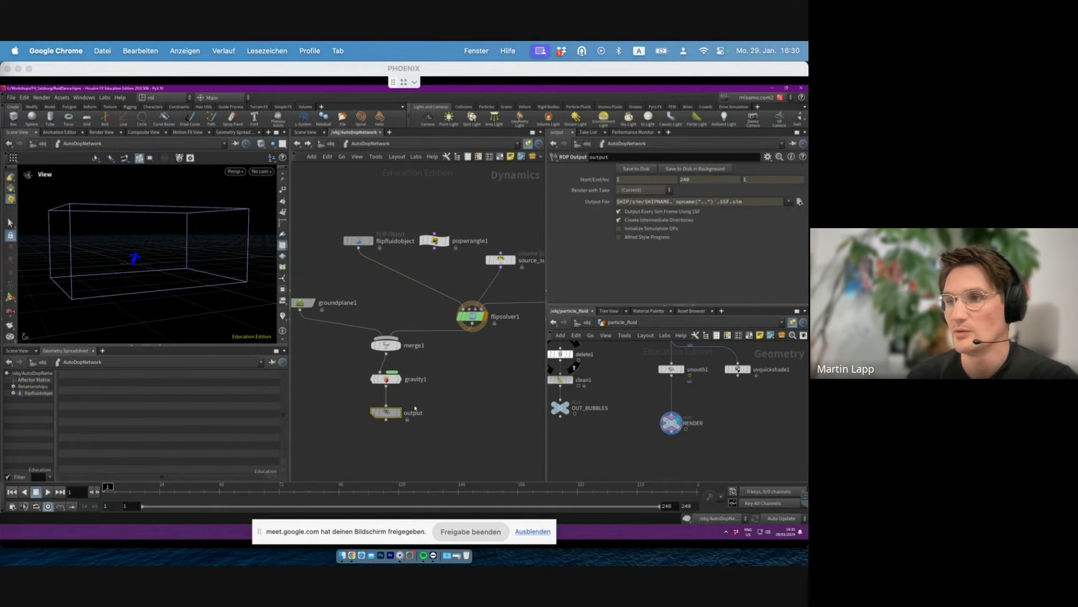
left_click(301, 302)
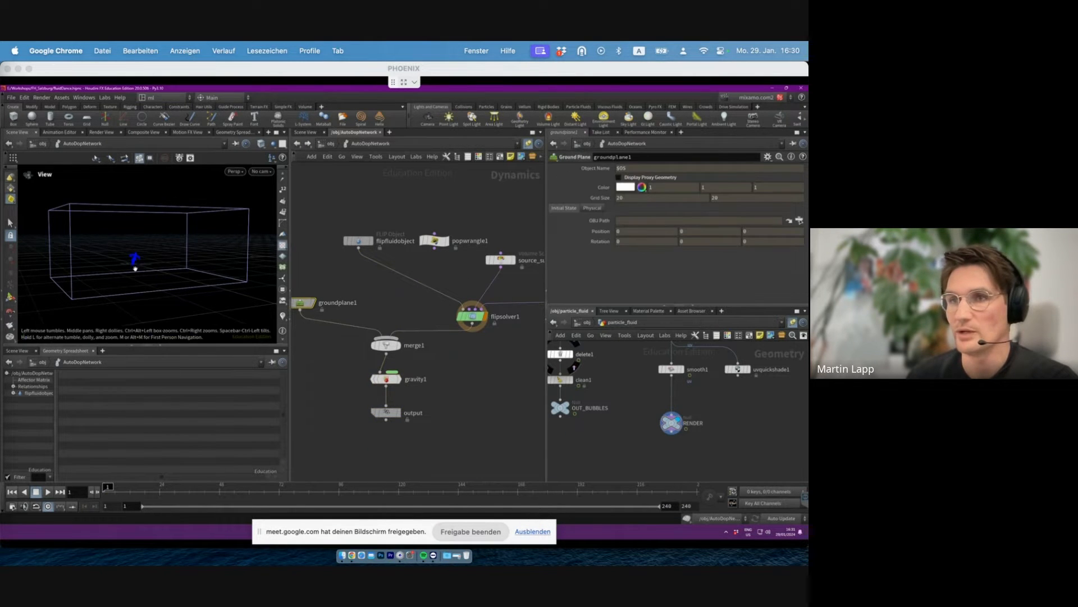
- Display the output node of AutoDopNetwork, play the FLIP simulation, and examine the particle figure up close
scroll(171, 267, "up", 3)
left_click(386, 412)
left_click(398, 413)
left_click(47, 492)
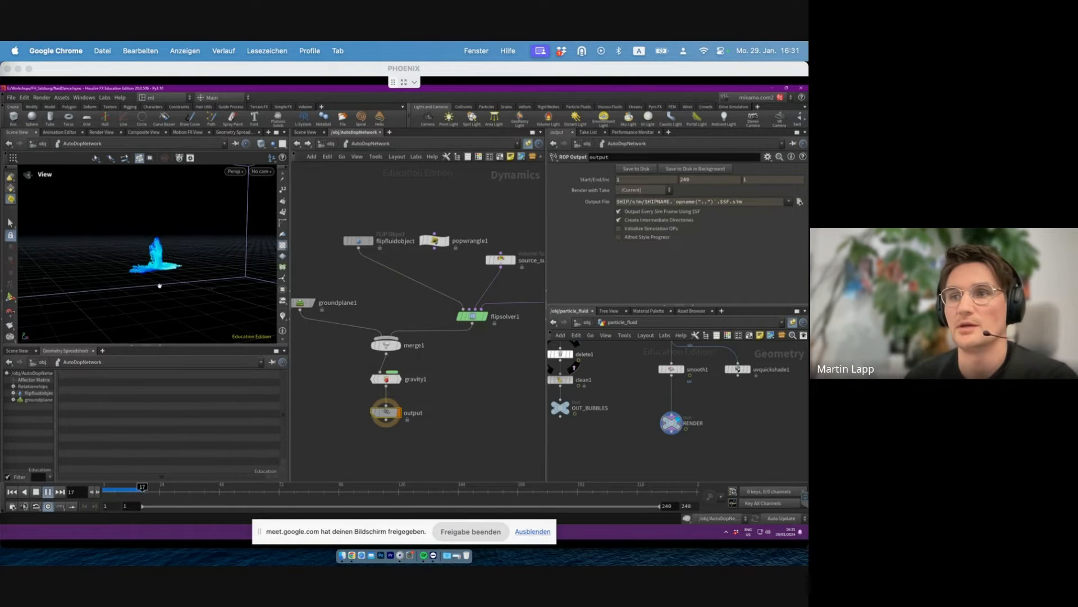
key("Escape")
right_click_drag(158, 283, 232, 248)
left_click_drag(232, 247, 155, 232)
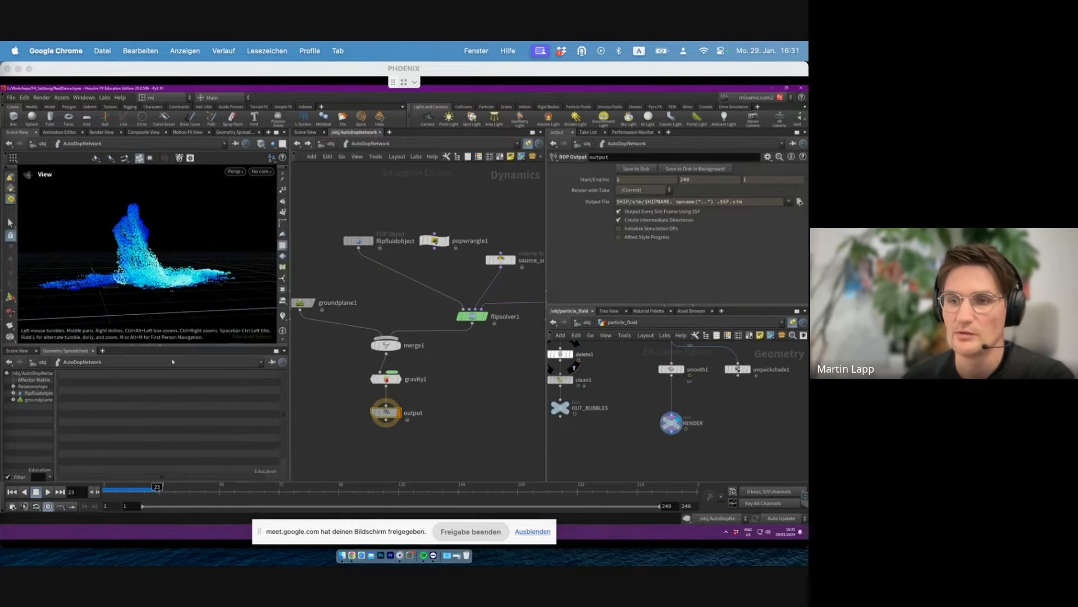
- Scrub back through the simulated frames and play the particle simulation on to frame 26
left_click_drag(112, 490, 138, 490)
left_click(48, 493)
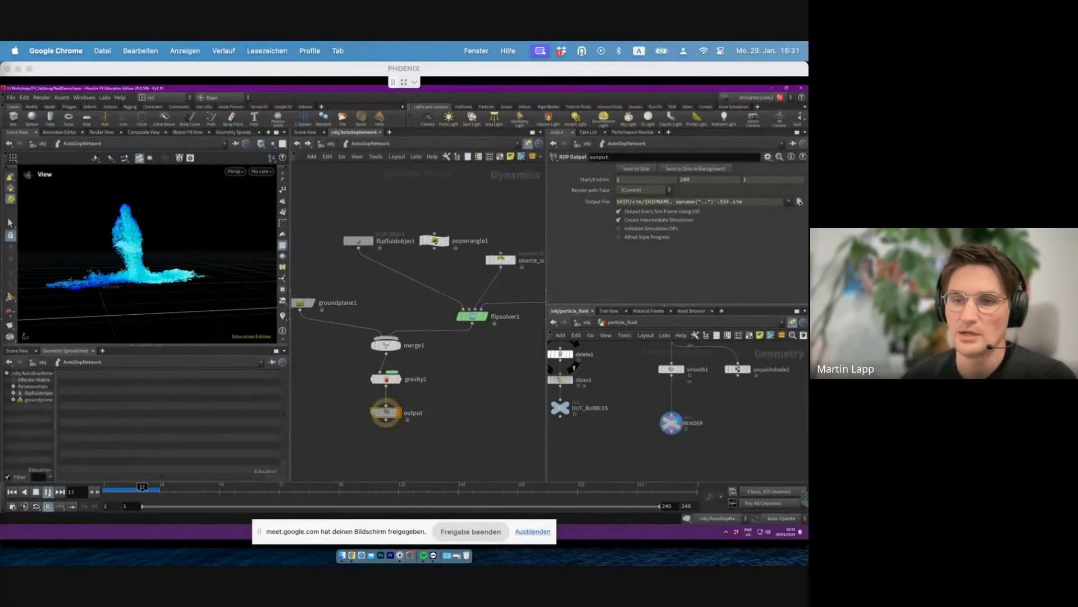
left_click(38, 493)
left_click_drag(398, 284, 381, 279)
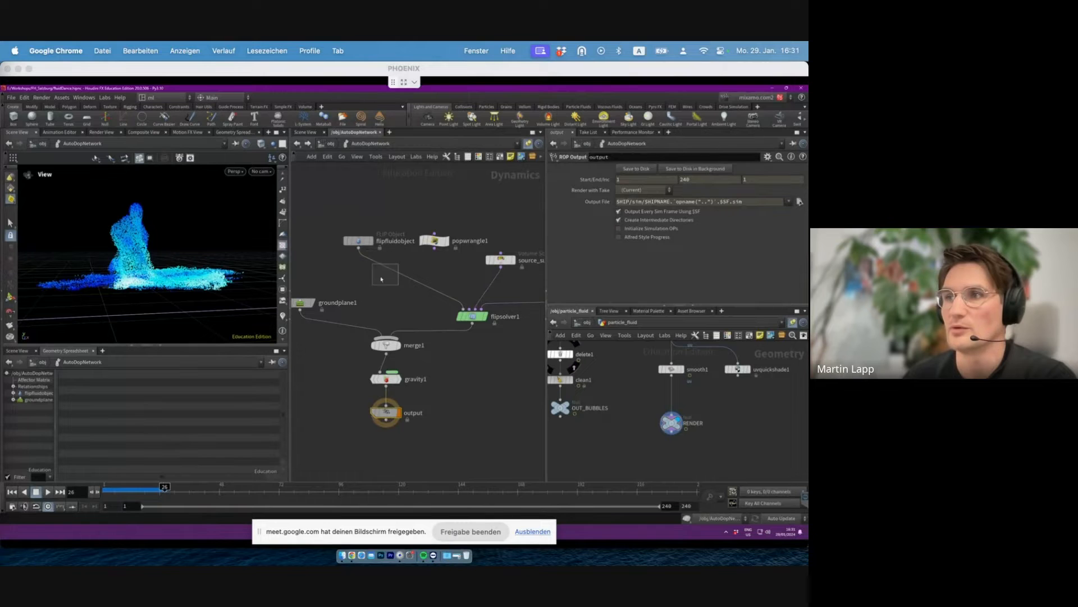
- Turn on the Surface guide of flipfluidobject and play a few more frames to examine the fluid surface
left_click(359, 241)
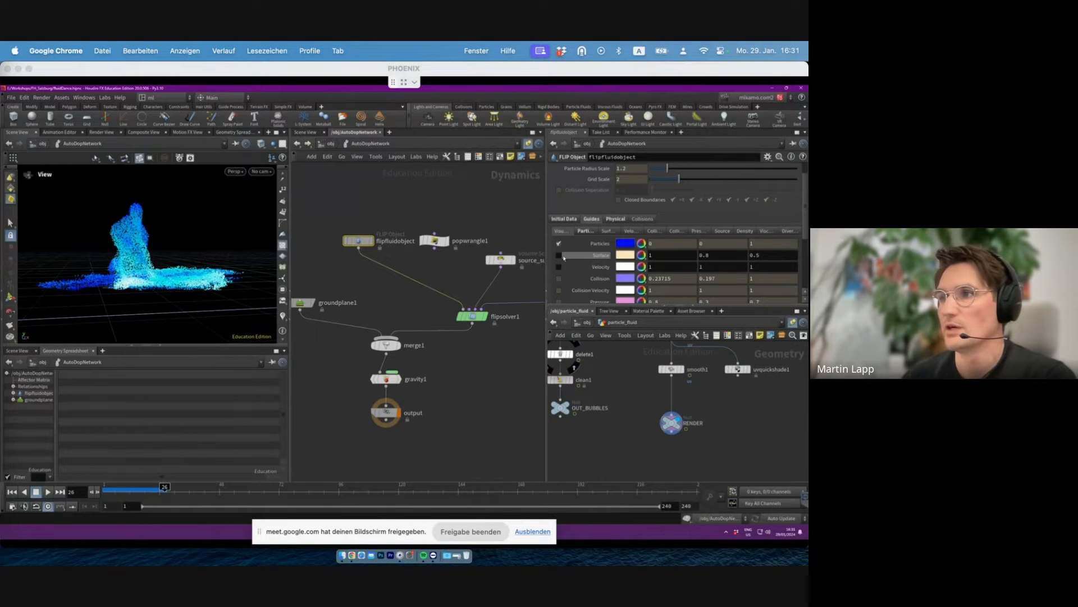
left_click(559, 255)
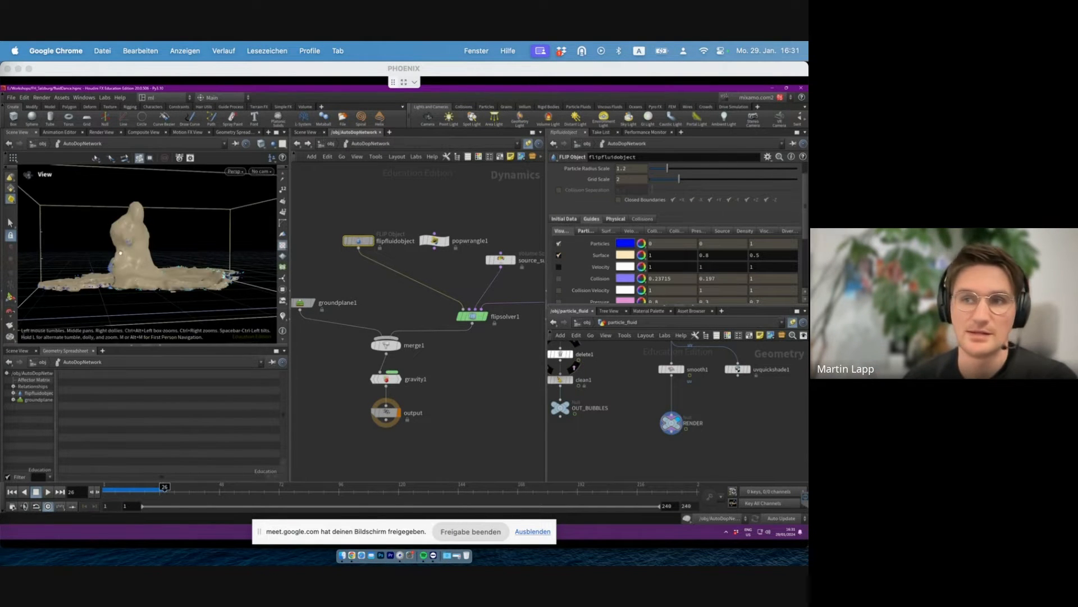
left_click_drag(133, 241, 107, 358)
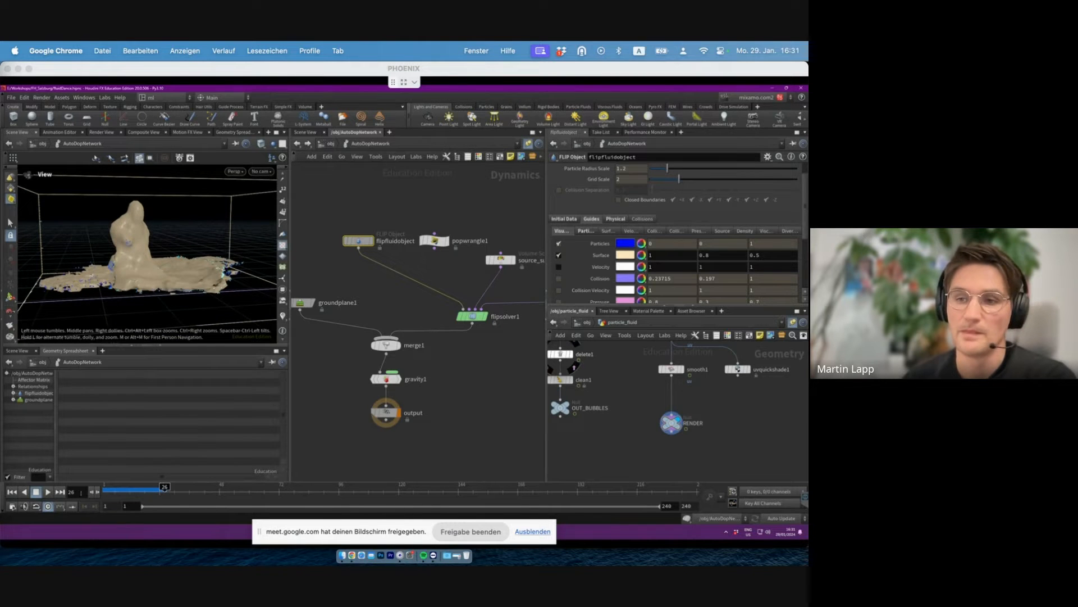
left_click(47, 492)
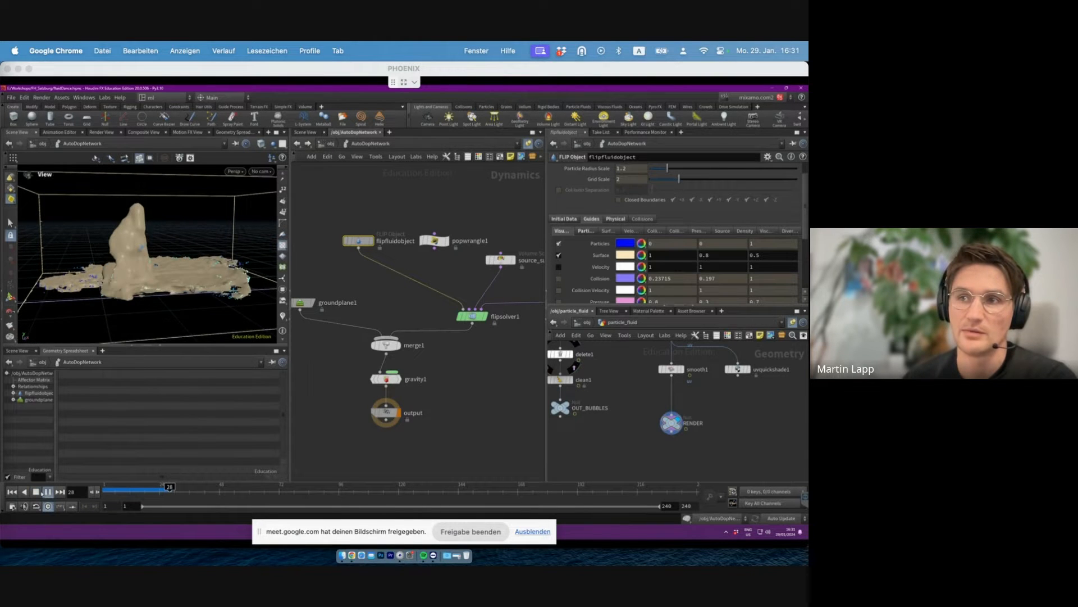
left_click(48, 492)
left_click_drag(155, 264, 170, 285)
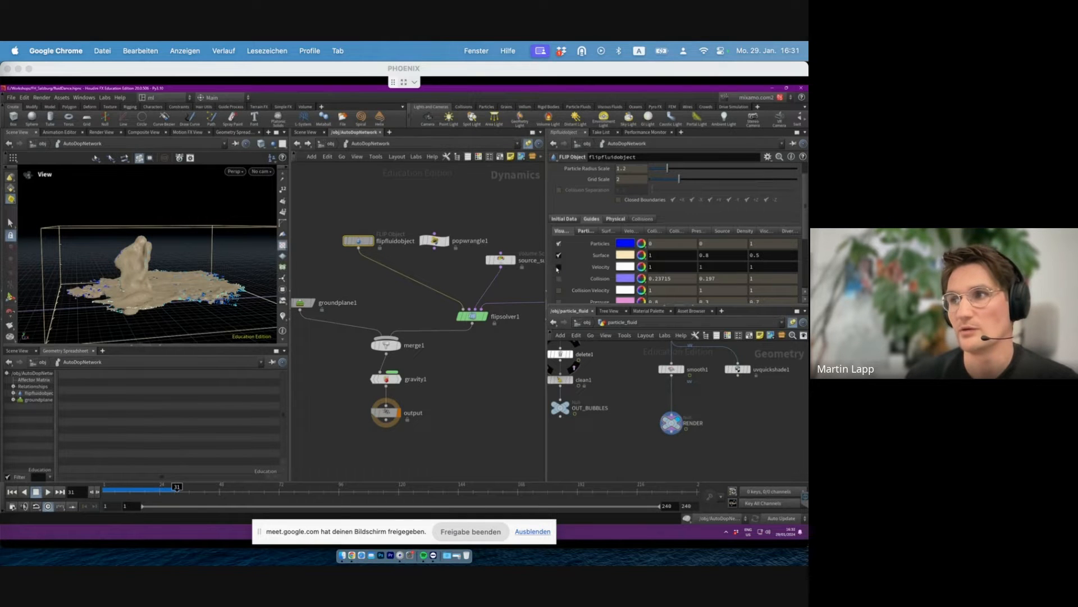
- Switch flipfluidobject's guide display from Surface to Velocity and inspect the fluid
left_click(559, 267)
left_click(558, 255)
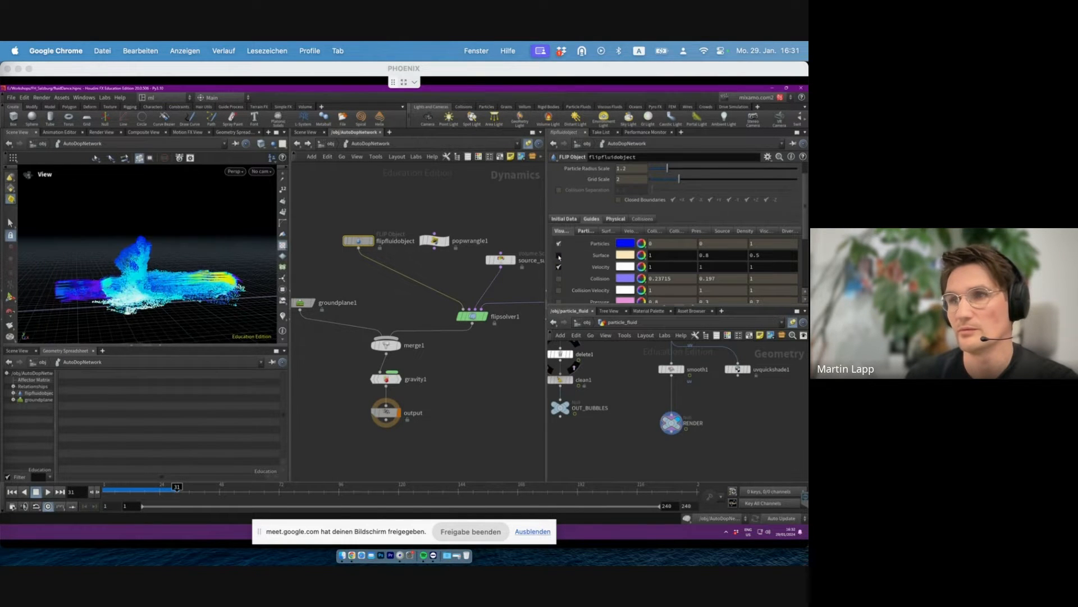
left_click_drag(186, 292, 209, 276)
scroll(197, 277, "down", 10)
scroll(197, 277, "up", 10)
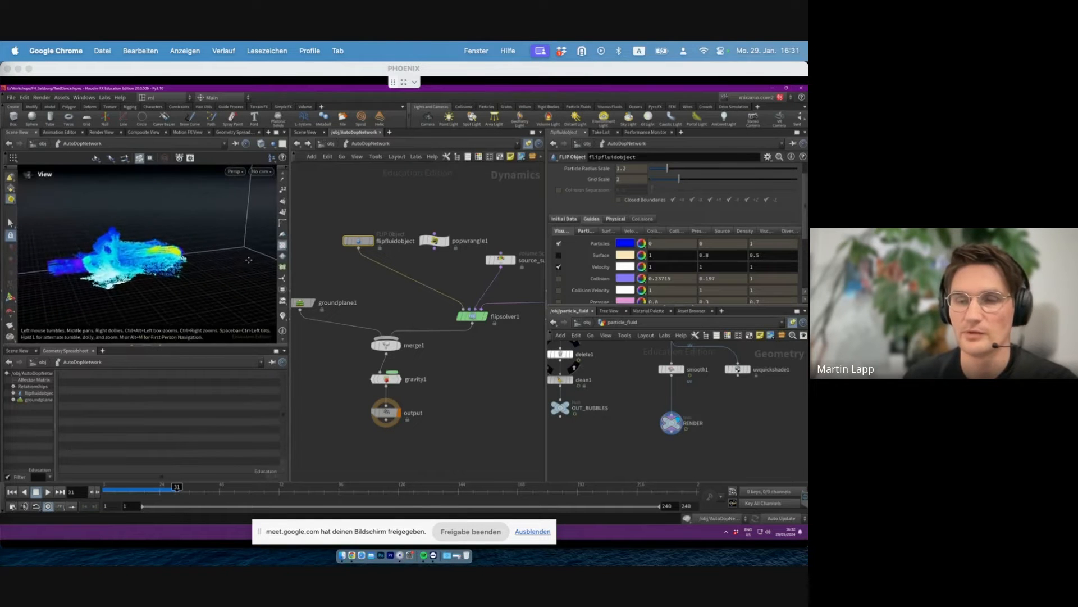
- Replay the early simulation frames with the Velocity guide on and scrub through them to examine the motion
left_click(110, 492)
left_click(48, 492)
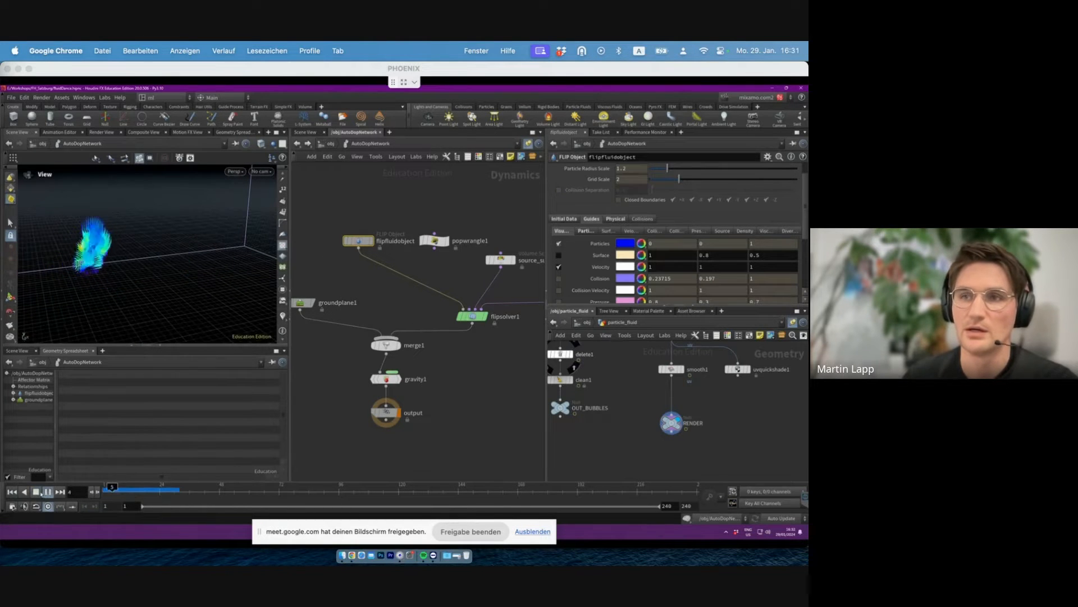
left_click_drag(132, 238, 179, 259)
middle_click_drag(178, 259, 124, 249)
left_click_drag(120, 488, 110, 488)
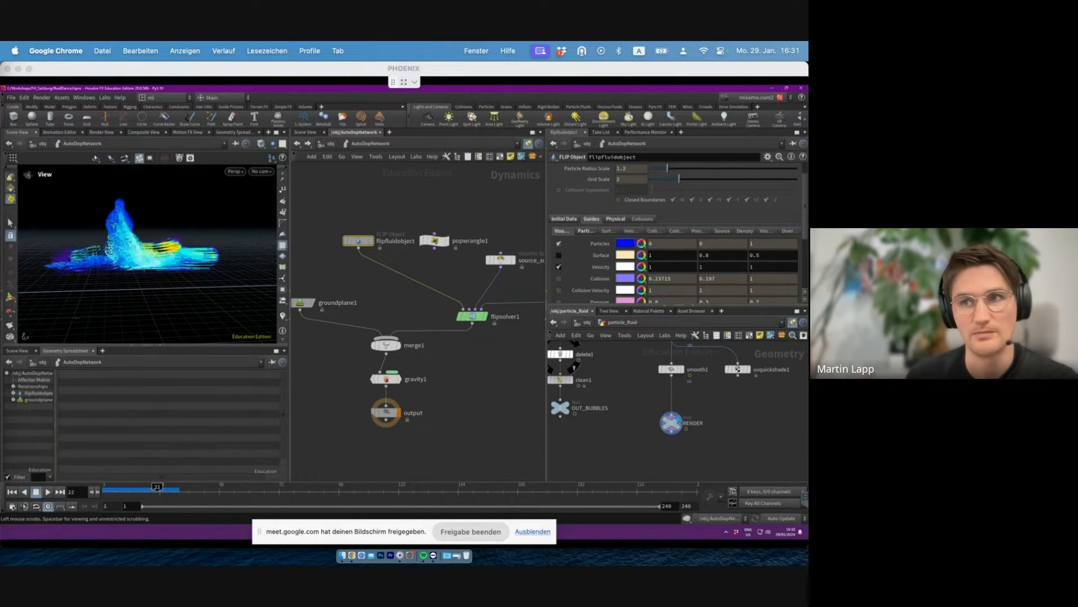
left_click_drag(196, 225, 162, 270)
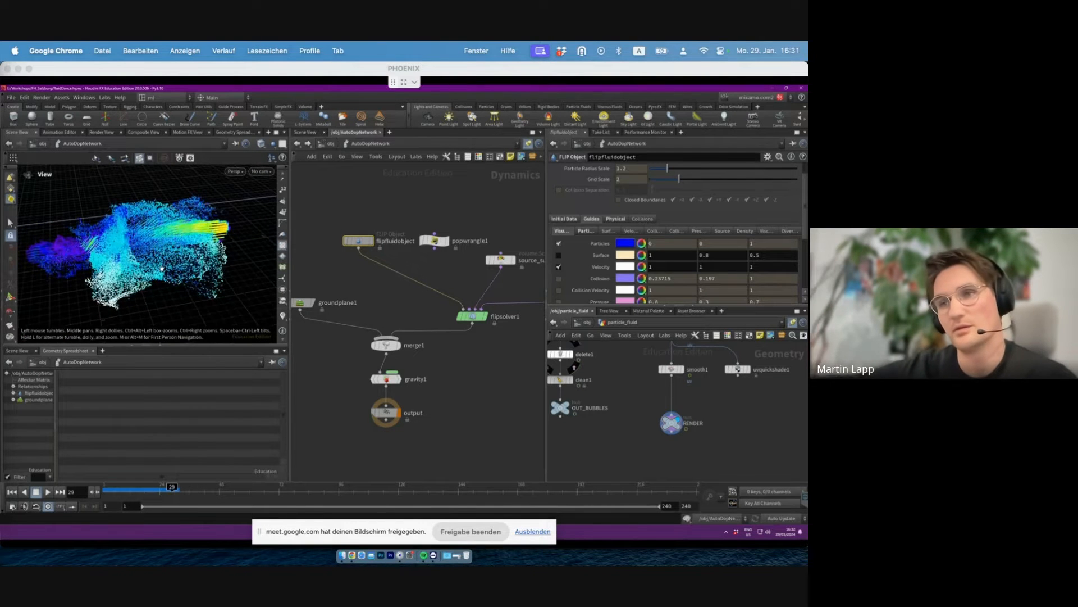
- Frame the fluid closely, replay the simulation to frame 56, and examine the velocity trails
left_click_drag(162, 269, 126, 241)
key("space+g")
scroll(135, 261, "up", 8)
left_click_drag(130, 489, 103, 490)
left_click(47, 492)
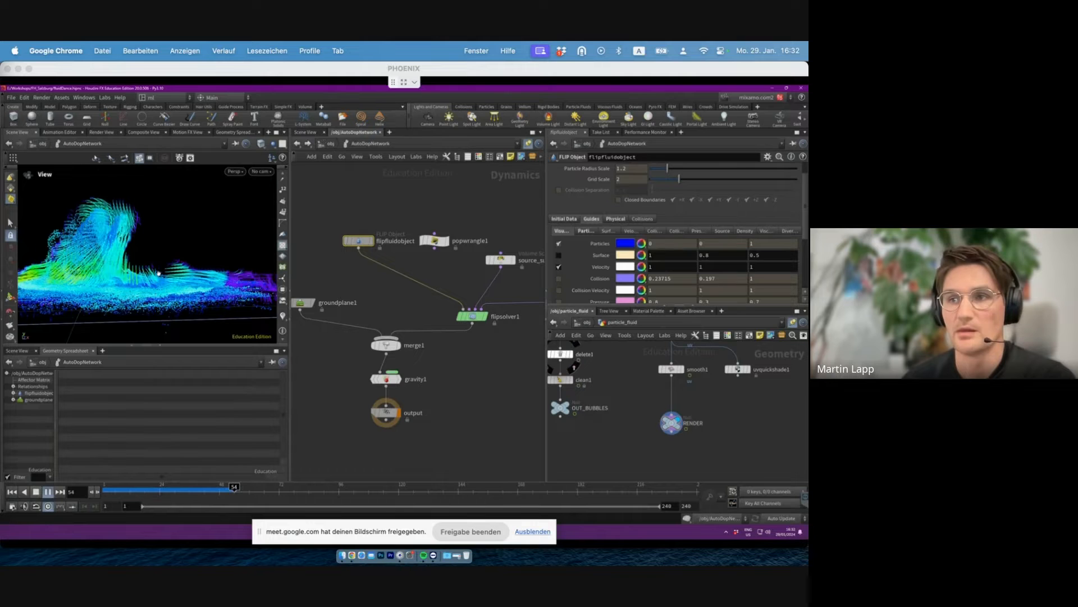
key("Escape")
scroll(191, 265, "down", 4)
mouse_move(191, 265)
left_mouse_down()
mouse_move(159, 279)
mouse_move(227, 247)
mouse_move(188, 273)
left_mouse_up()
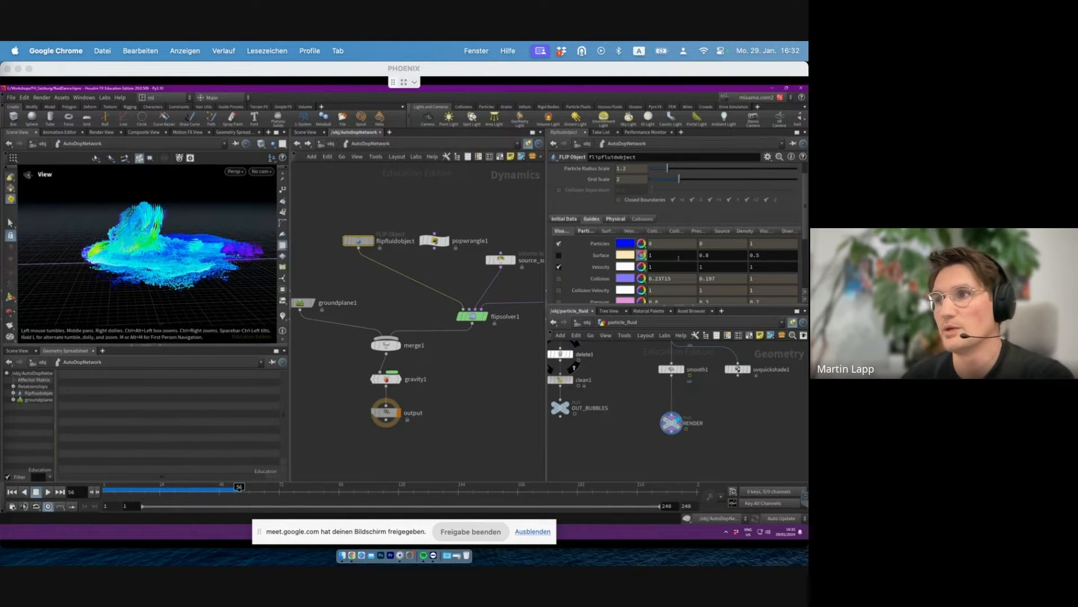
- Turn off flipfluidobject's Velocity guide and replay the simulation from the start with particles only, up to frame 62
left_click(559, 266)
left_click_drag(188, 490, 105, 491)
left_click(48, 491)
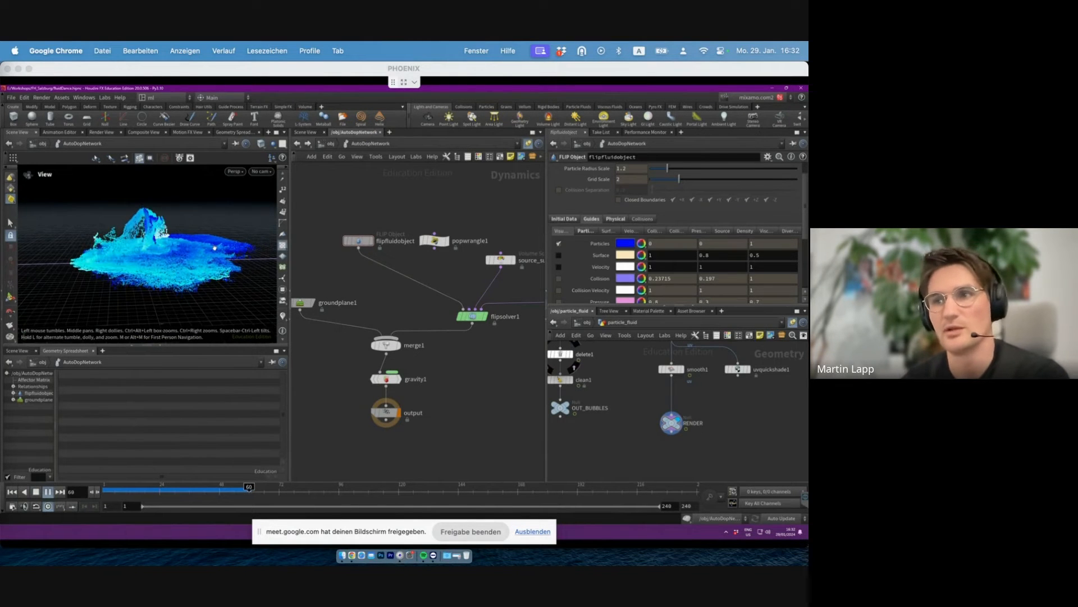
key("Up")
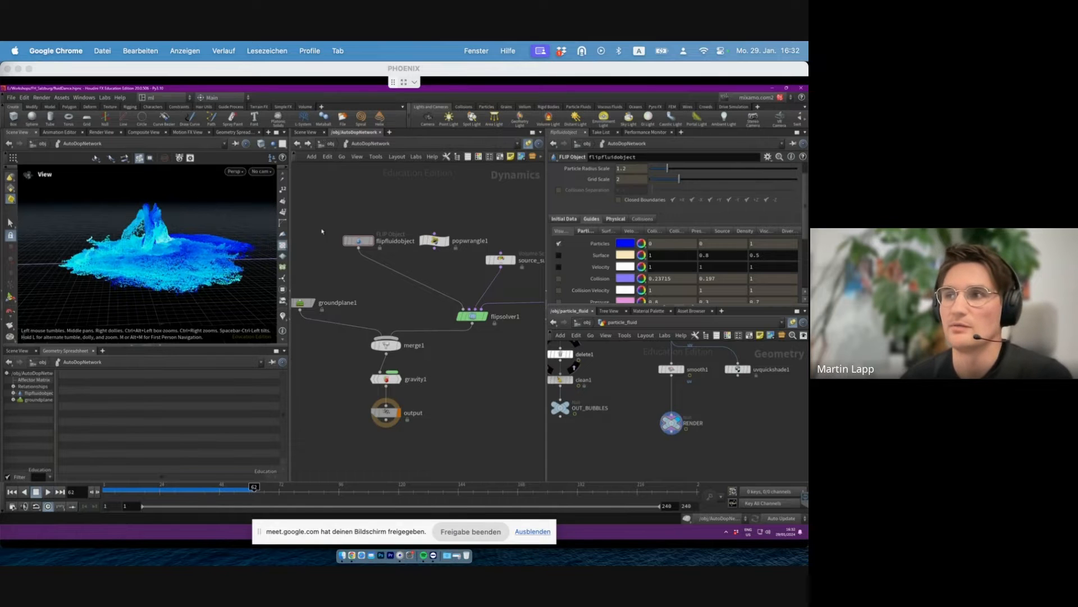
left_click_drag(183, 237, 179, 253)
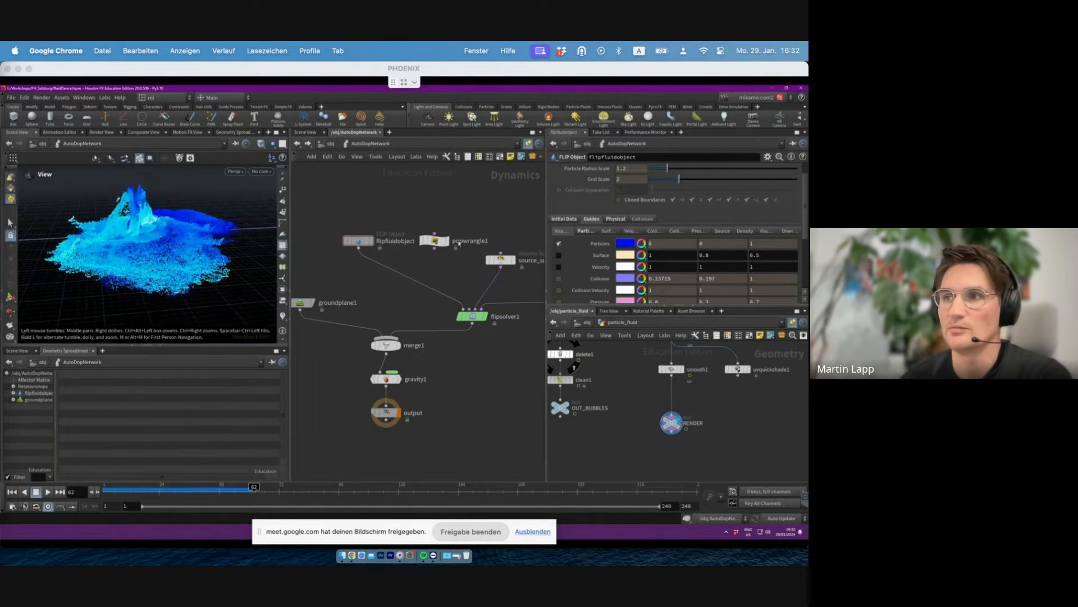
left_click(432, 241)
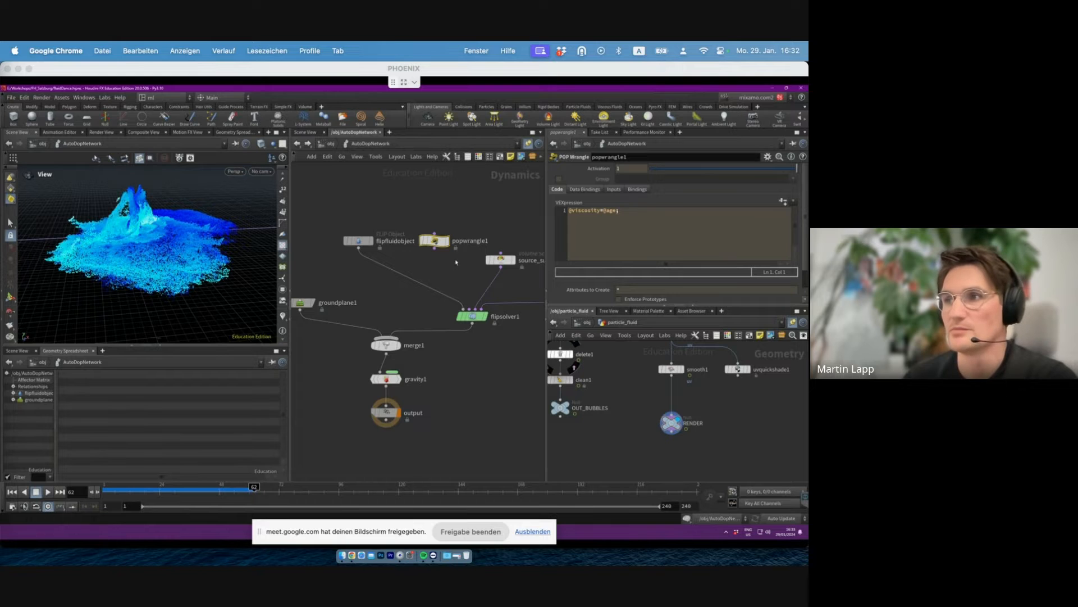
left_click_drag(435, 248, 466, 307)
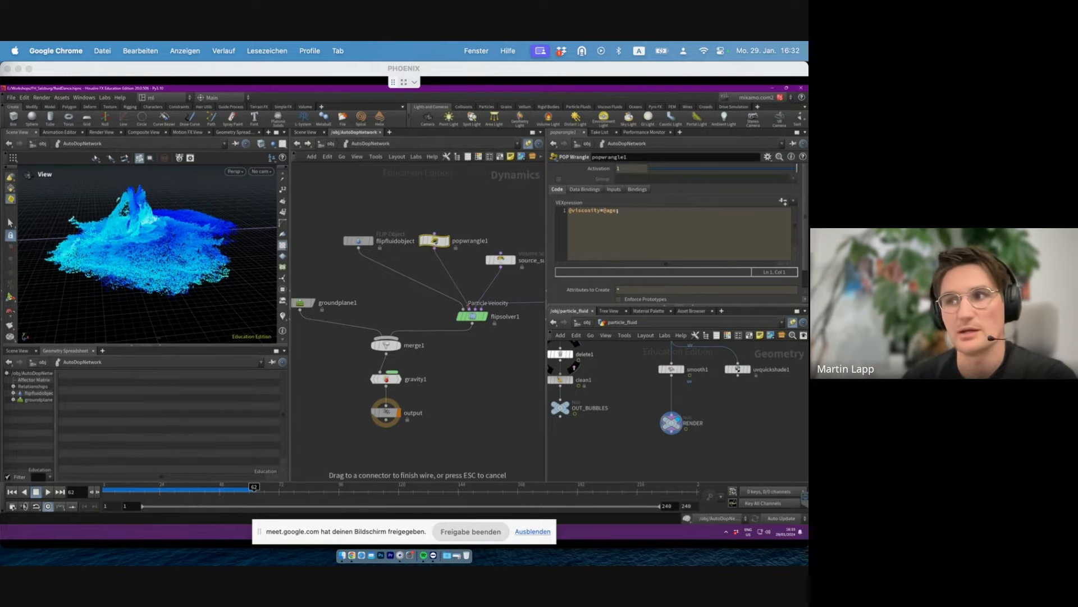
left_click(467, 308)
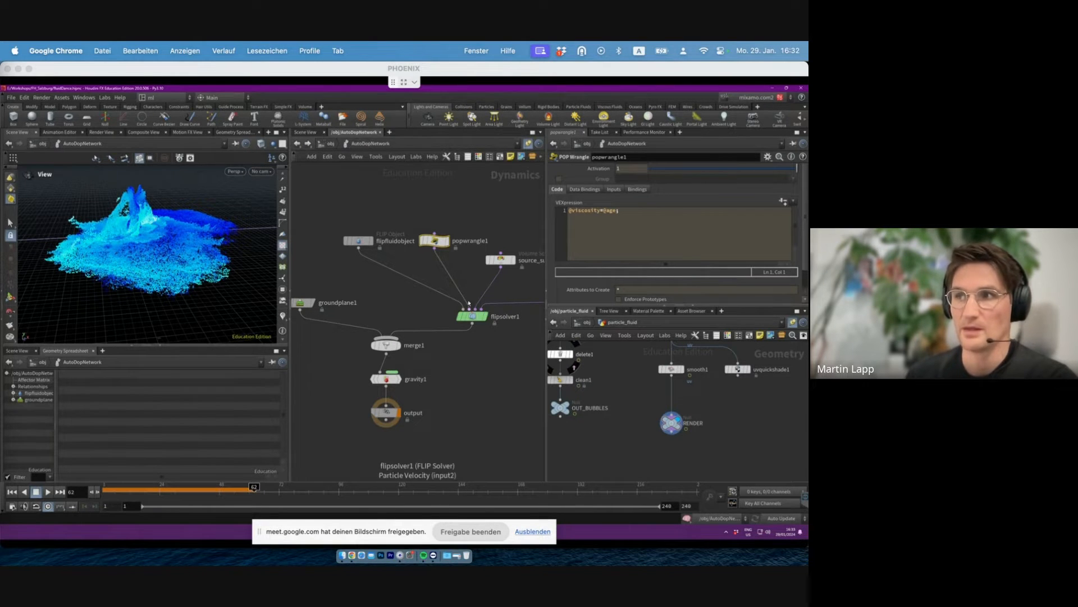
left_click(570, 210)
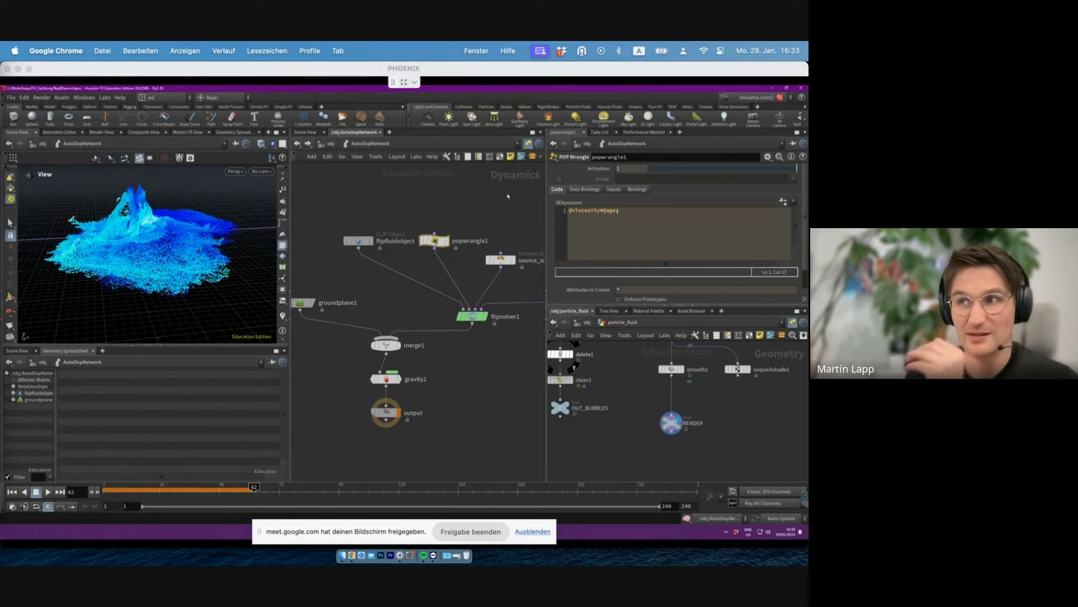
- Go into the particle_fluid network and display the import_particle node
left_click(329, 144)
double_click(380, 407)
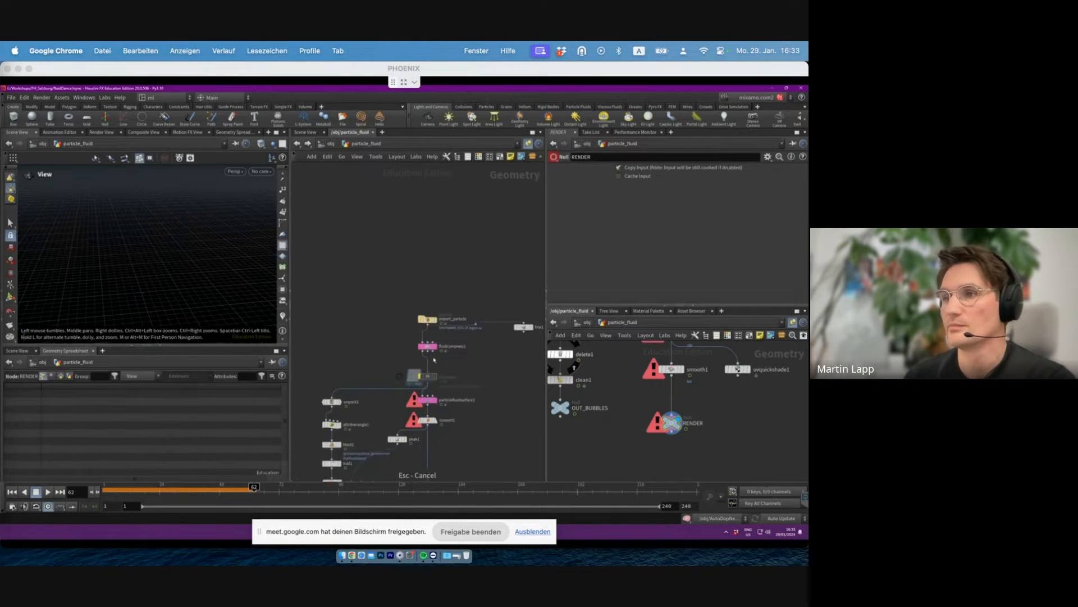
left_click(420, 314)
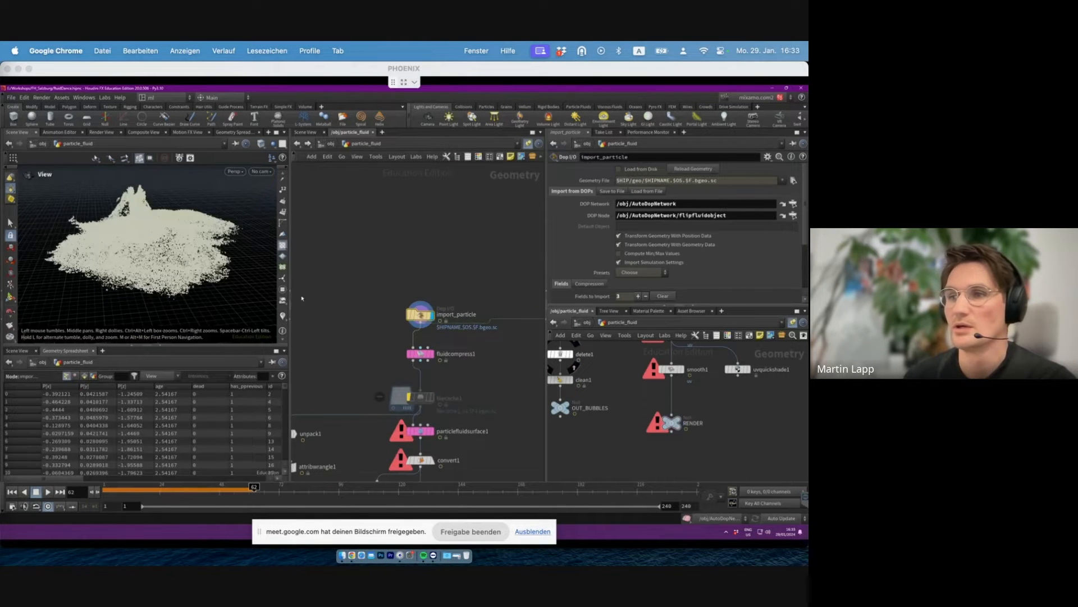
- Color the imported particles by their viscosity attribute with a viewport visualizer
left_click(284, 318)
right_click(284, 318)
left_click(308, 297)
left_click(315, 306)
scroll(157, 253, "up", 3)
left_click_drag(157, 247, 150, 287)
- Set the viscosity visualizer's color ramp to the Infra-Red preset and inspect the recolored particles
right_click(284, 319)
left_click(367, 306)
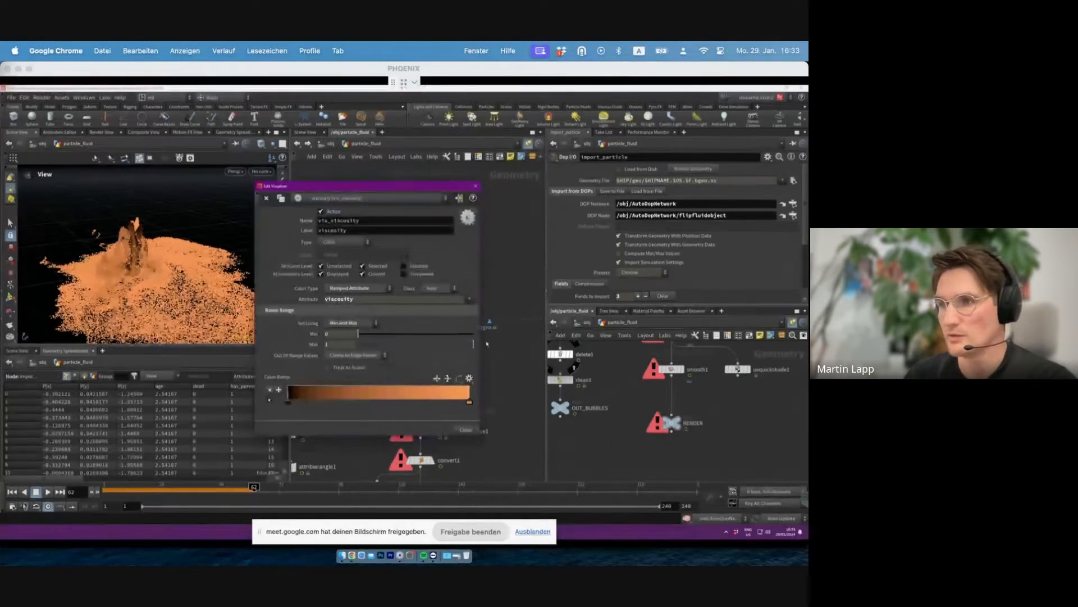
left_click(469, 378)
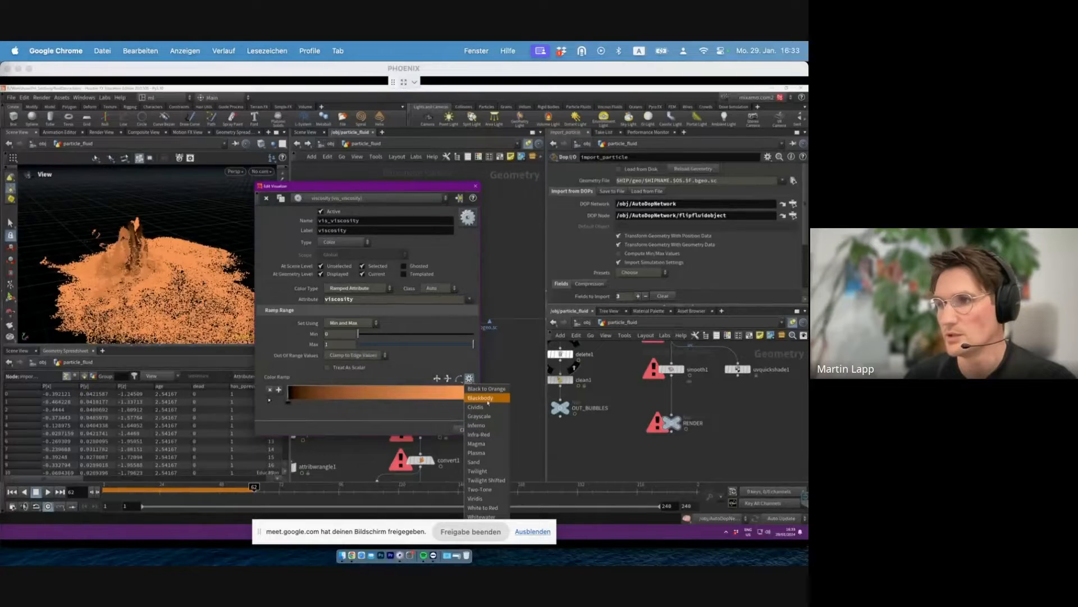
left_click(488, 435)
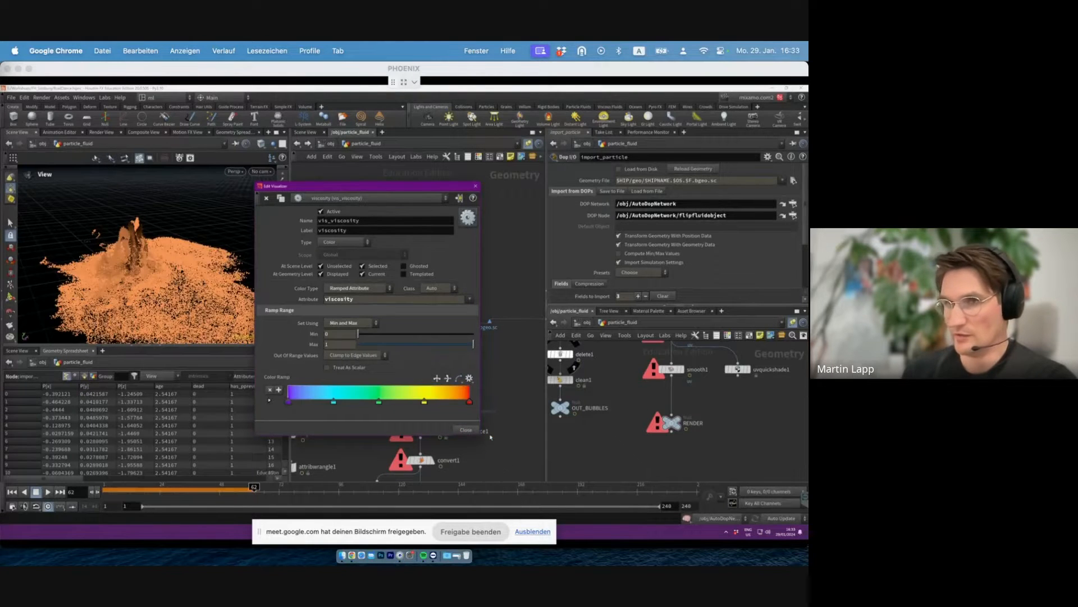
left_click(475, 187)
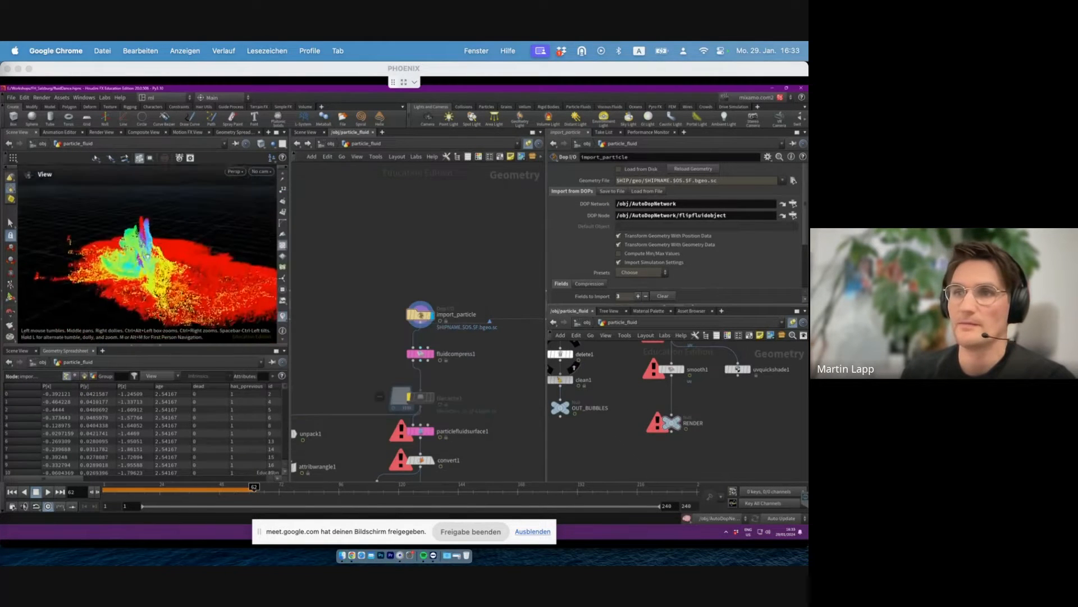
left_click_drag(183, 270, 152, 268, "alt")
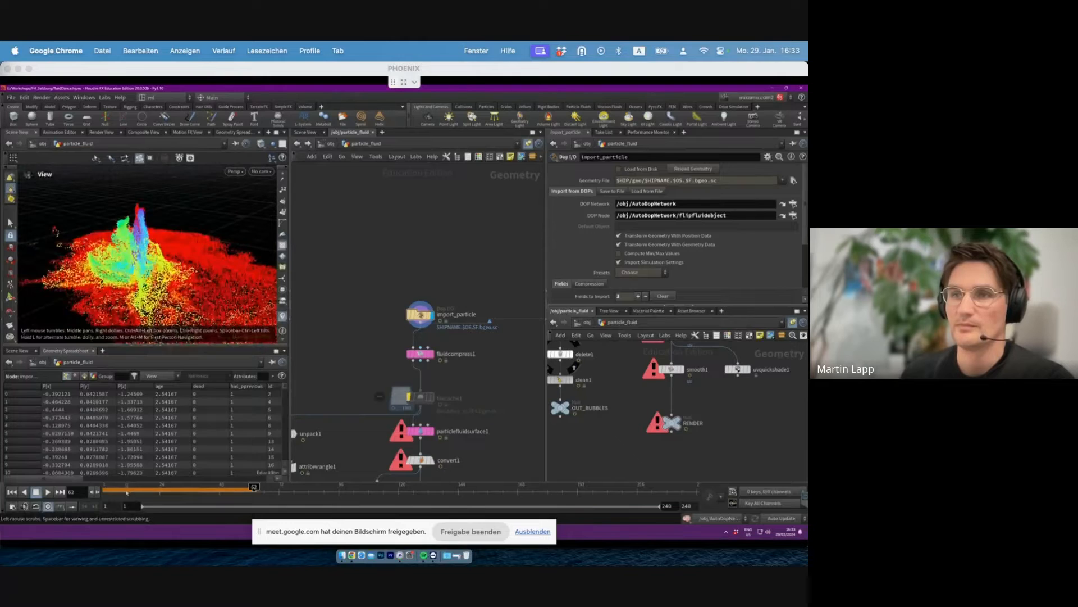
- Replay the simulation from the first frame to frame 64 and examine the viscosity colors across the fluid
left_click(11, 492)
left_click(48, 492)
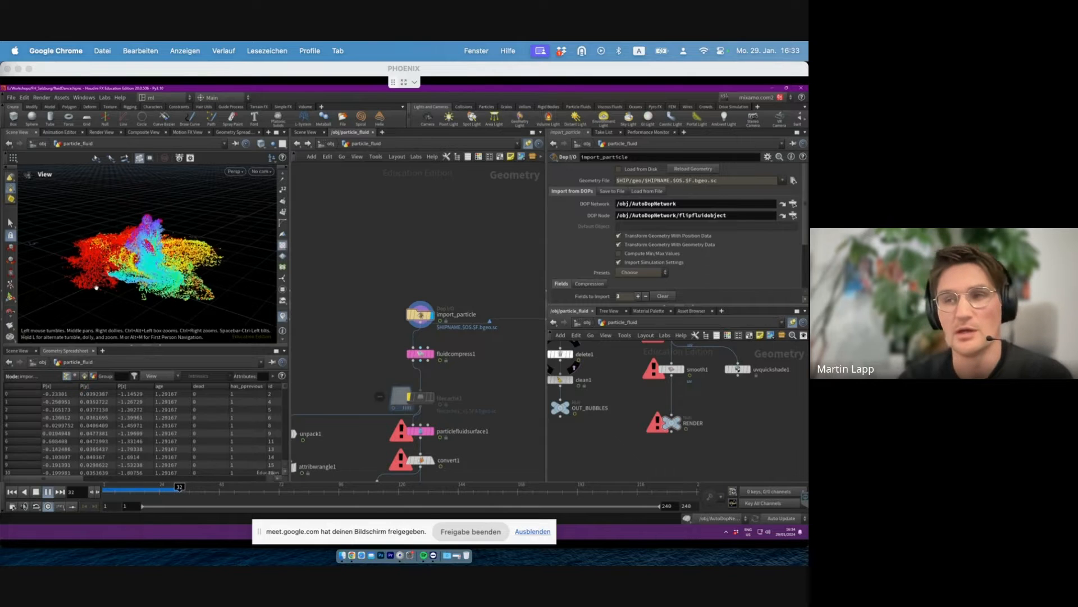
left_click(35, 493)
left_click_drag(188, 270, 120, 251)
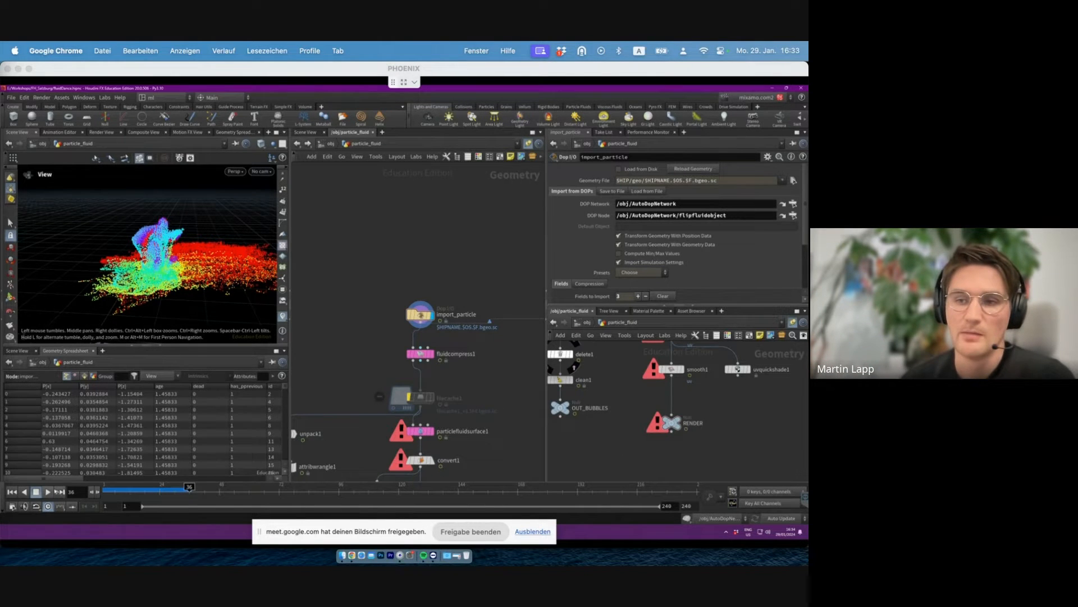
key("Up")
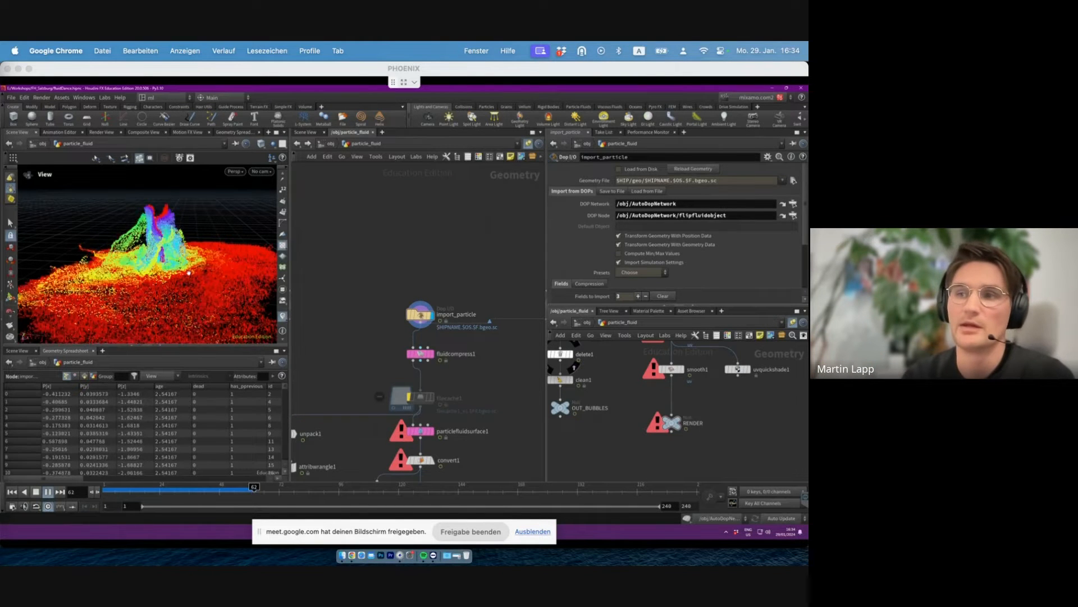
key("Up")
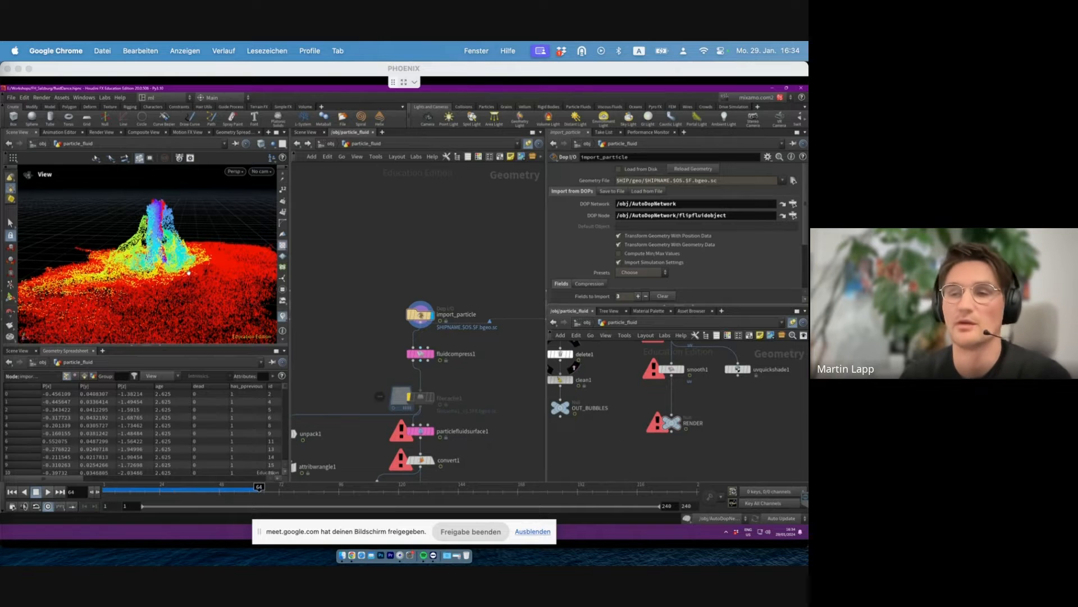
scroll(181, 269, "down", 5)
left_click_drag(180, 268, 178, 306)
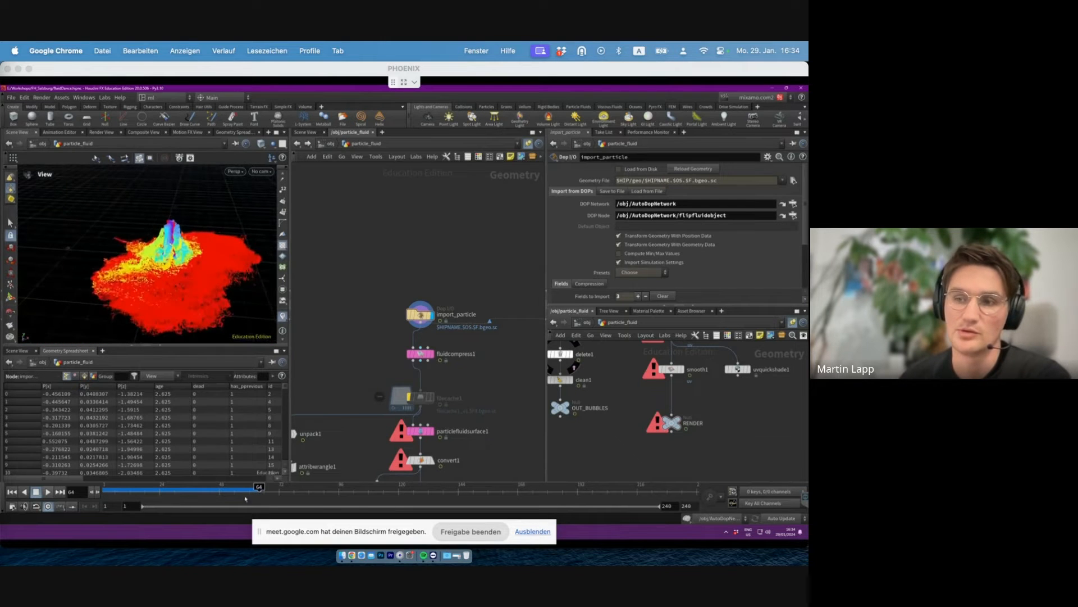
- Replay the simulation from frame 1 to frame 61 and examine the viscosity colors on the splashing fluid up close
left_click(182, 489)
left_click_drag(182, 489, 105, 489)
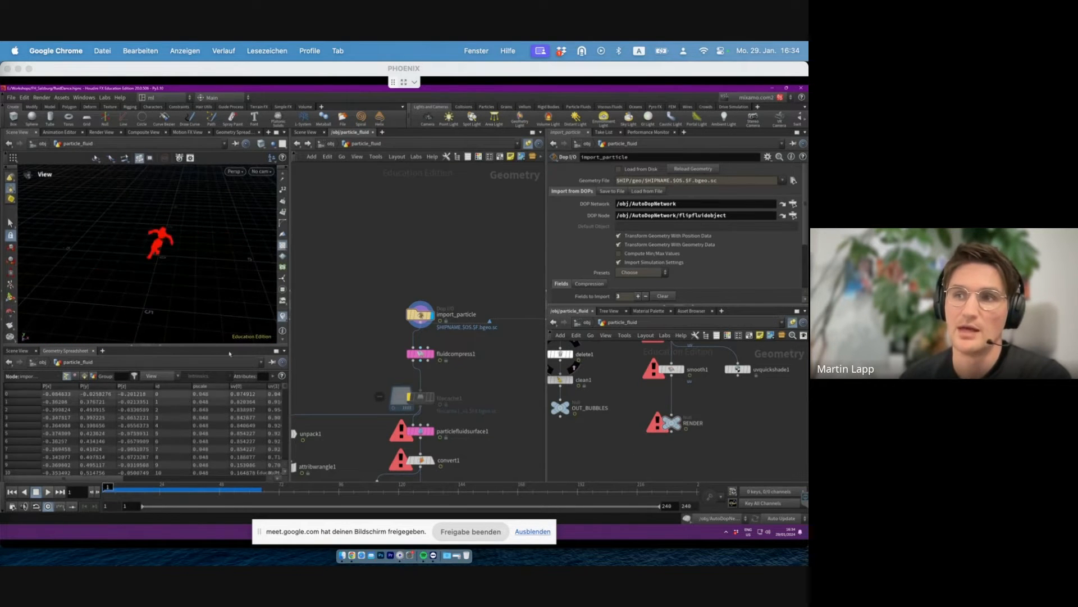
left_click(48, 492)
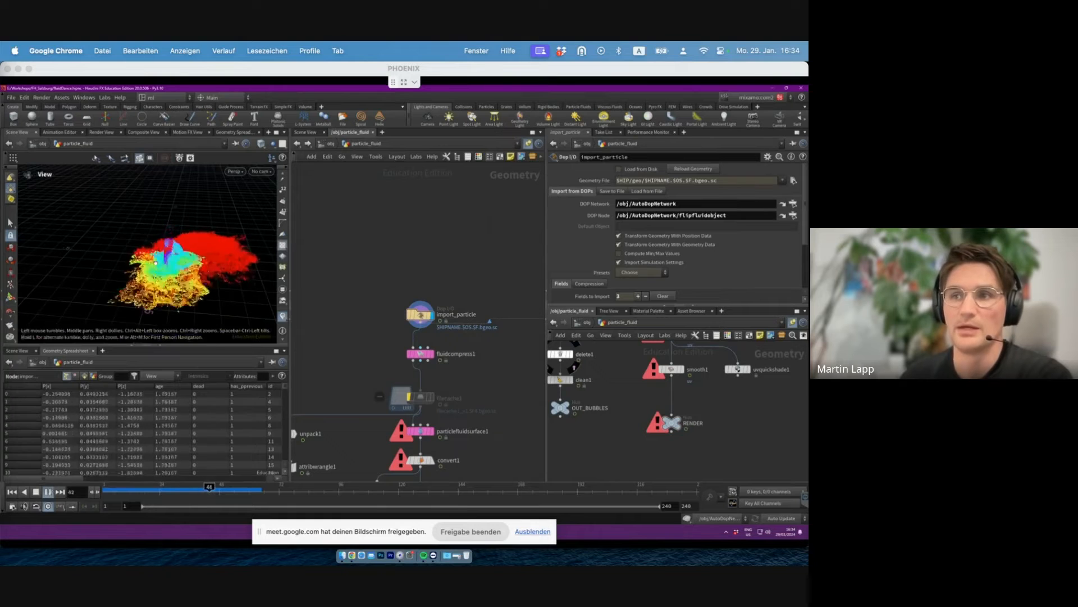
left_click(47, 491)
left_click_drag(239, 256, 244, 231)
scroll(245, 230, "up", 3)
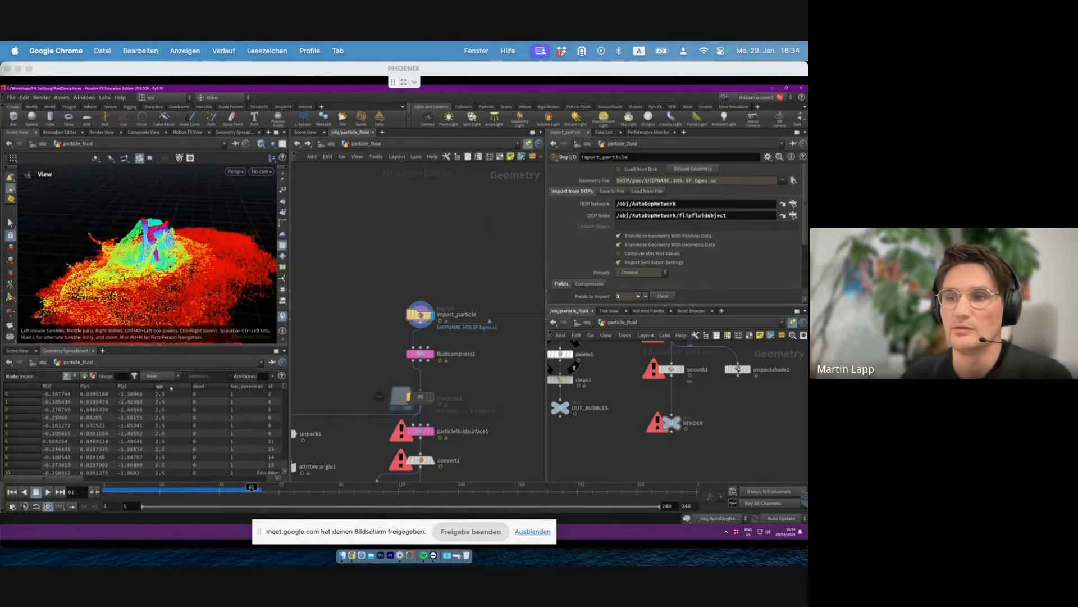
- Filter the geometry spreadsheet to the viscosity attribute and widen the viewport and spreadsheet panes
left_click(262, 376)
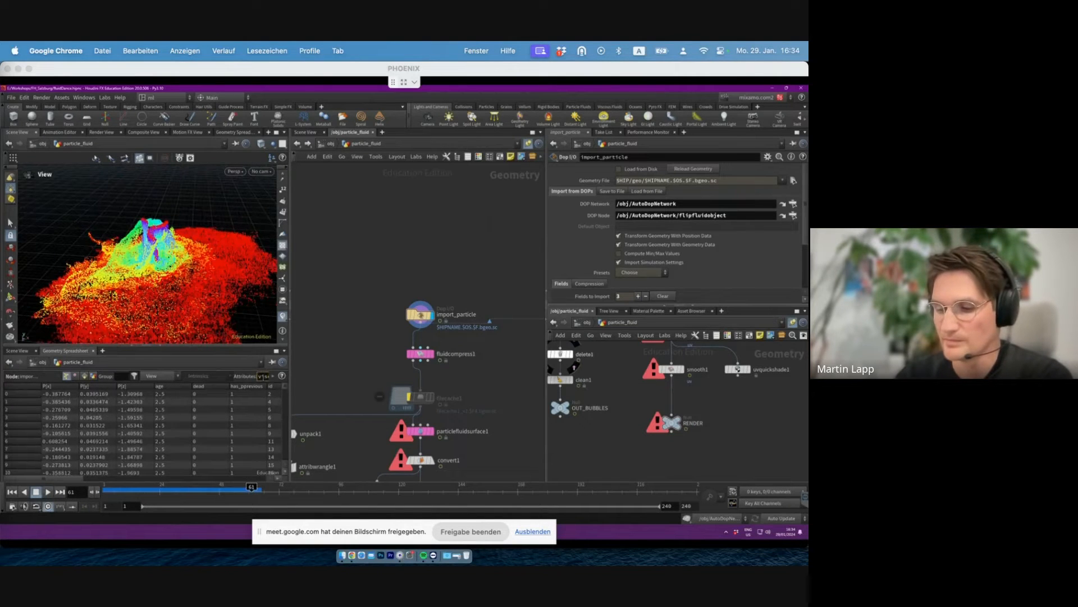
type("viscosity")
key("Return")
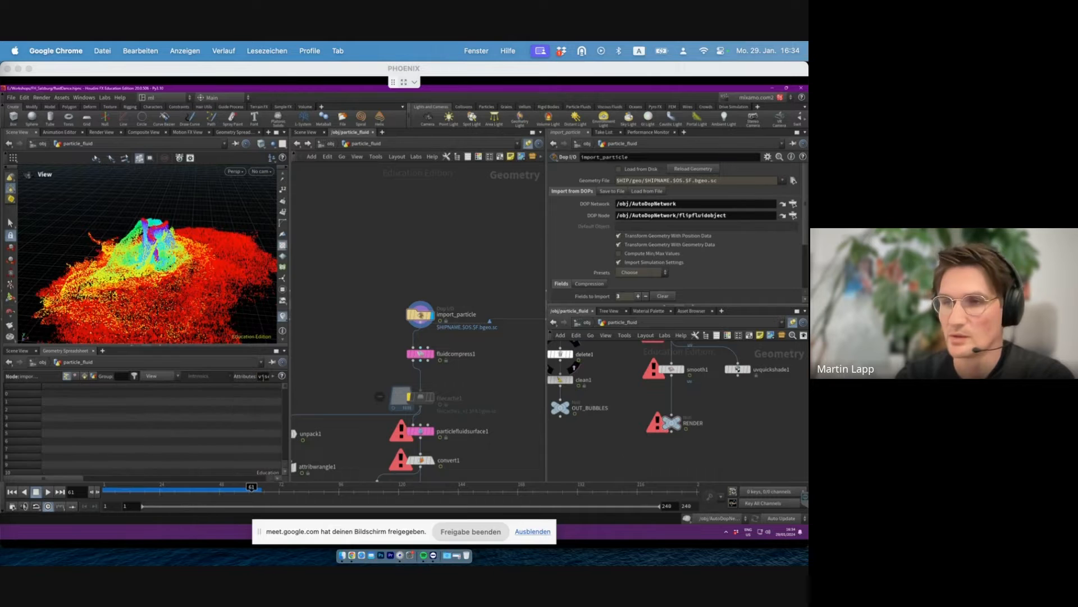
left_click_drag(291, 385, 383, 386)
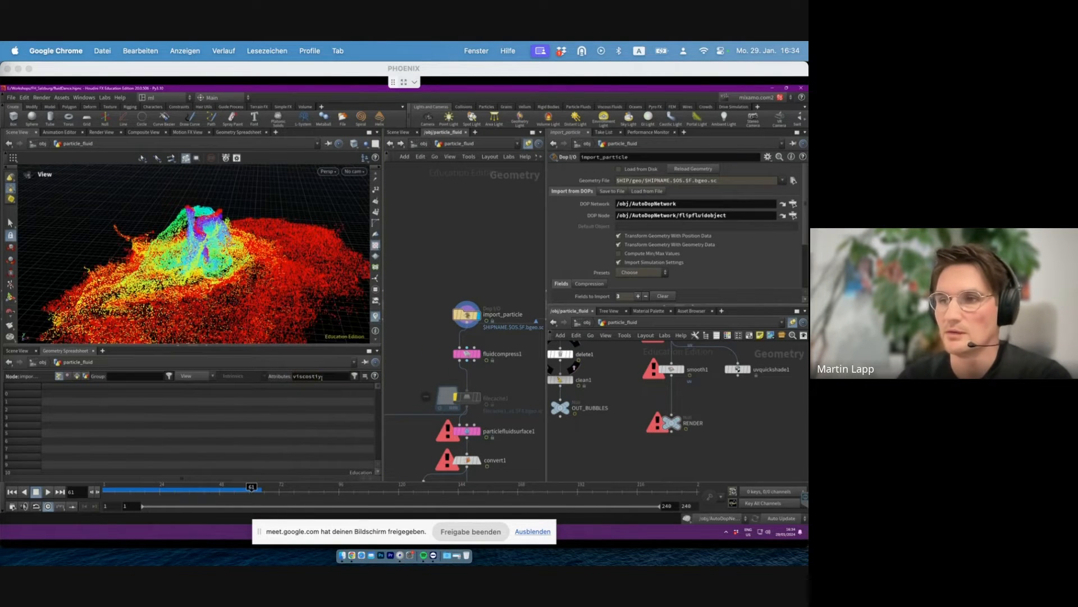
key("Return")
- Sort the spreadsheet's particles by viscosity in descending order and compare the values with the colored fluid
left_click(70, 386)
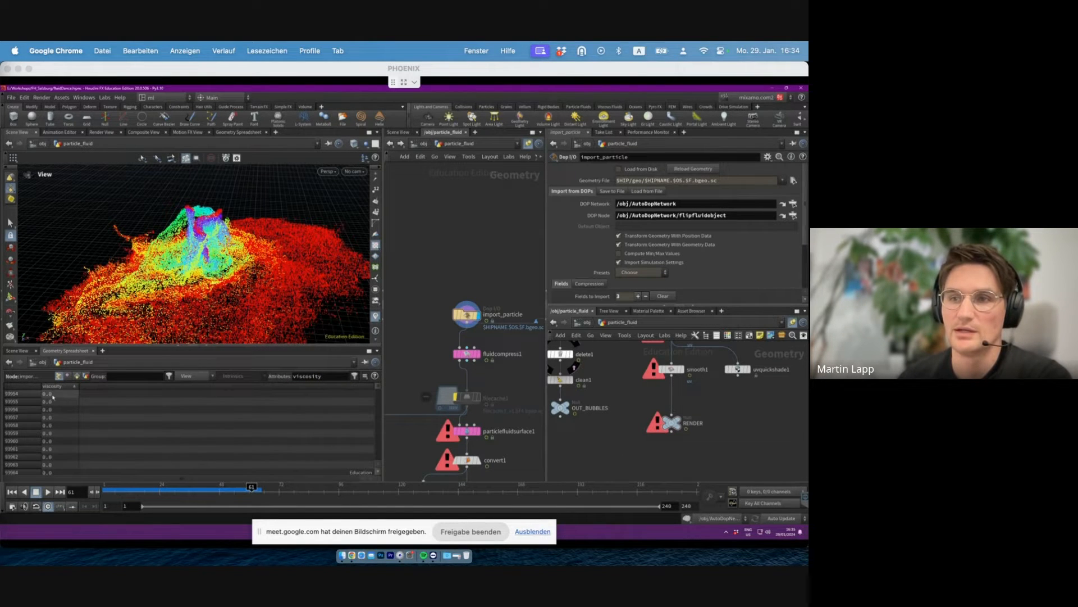
left_click_drag(201, 228, 205, 216)
scroll(205, 225, "up", 2)
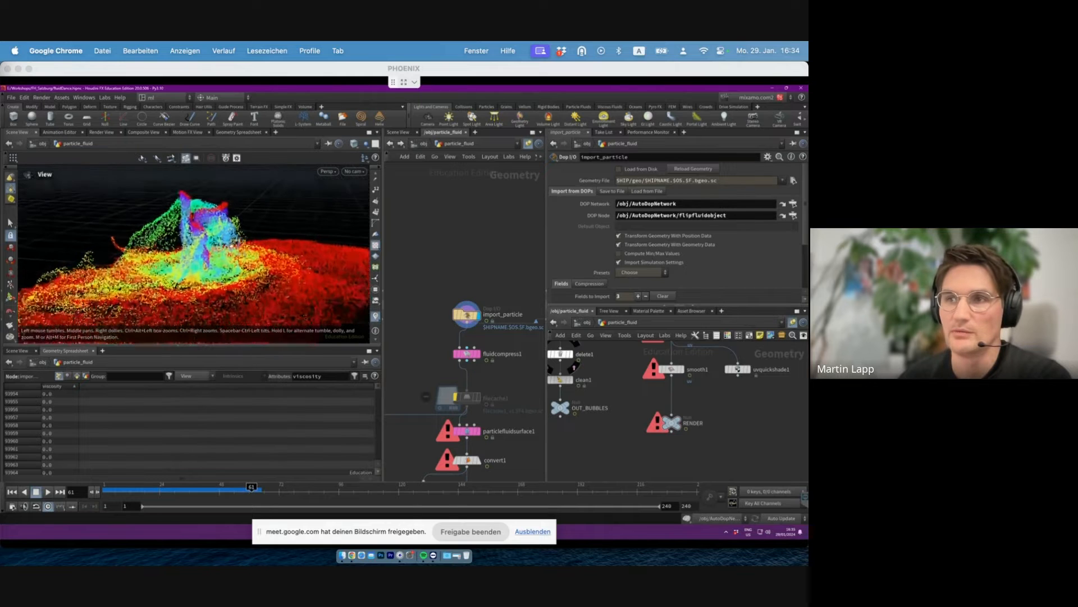
left_click(56, 387)
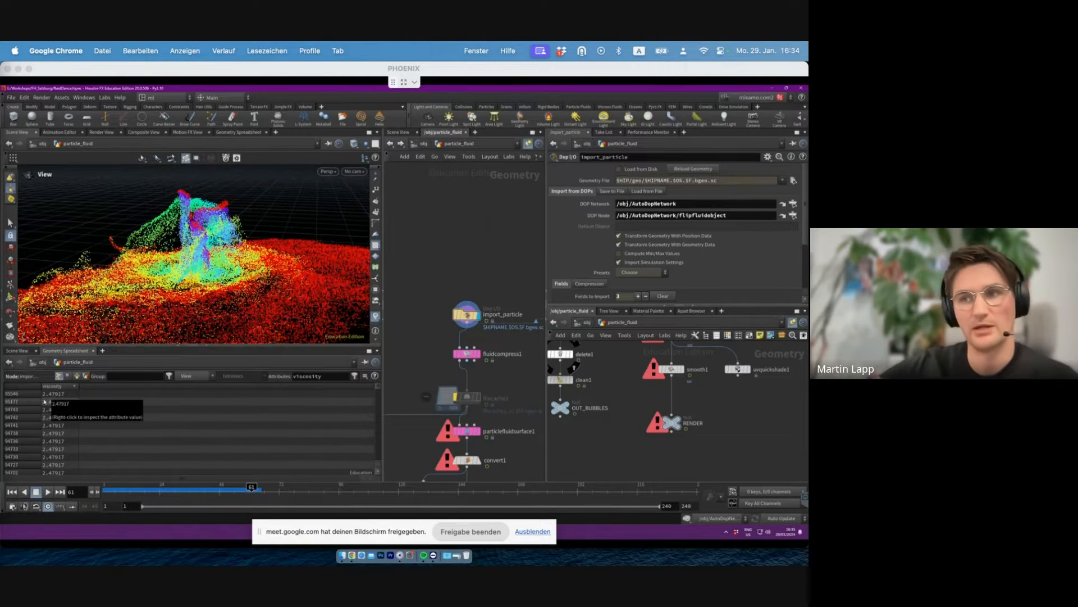
- Go back to frame 19 and play the simulation on to frame 68 to examine how the viscosity colors spread
mouse_move(155, 488)
left_mouse_down()
mouse_move(145, 488)
mouse_move(191, 487)
mouse_move(148, 488)
left_mouse_up()
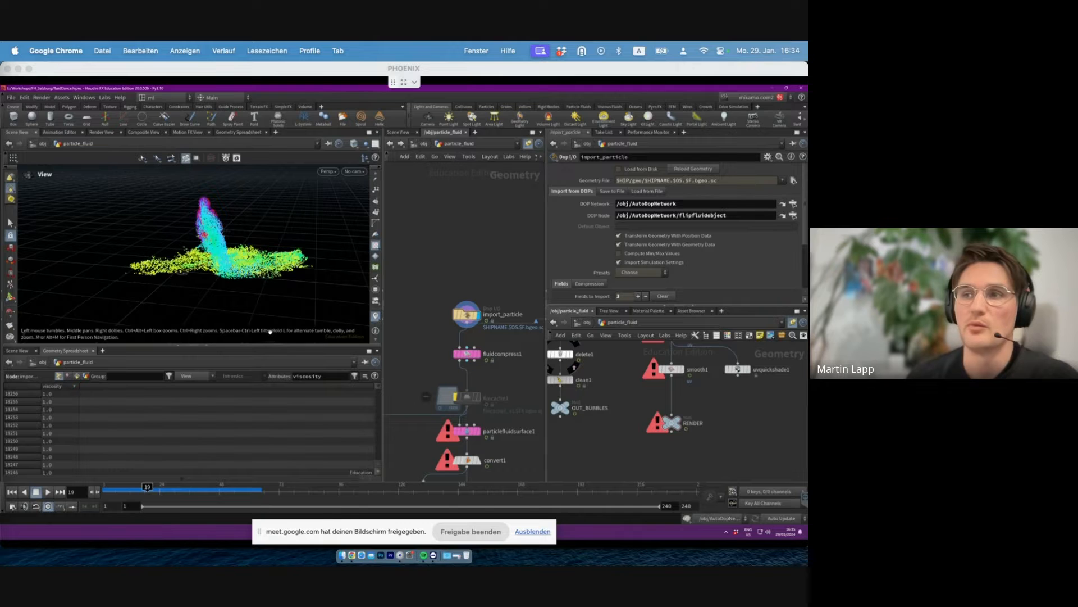
left_click_drag(267, 275, 258, 295)
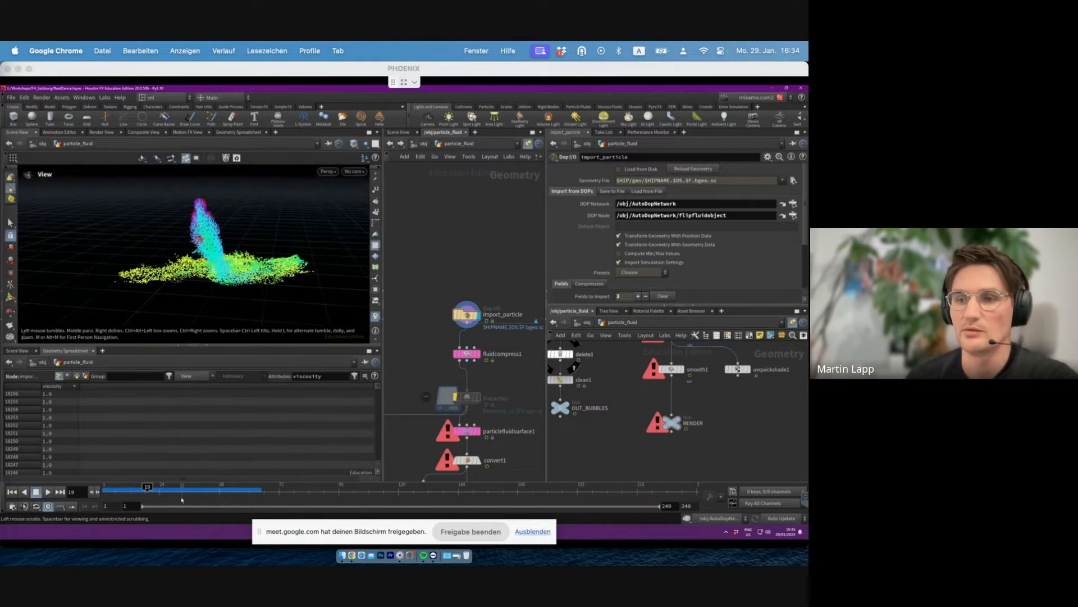
left_click(50, 492)
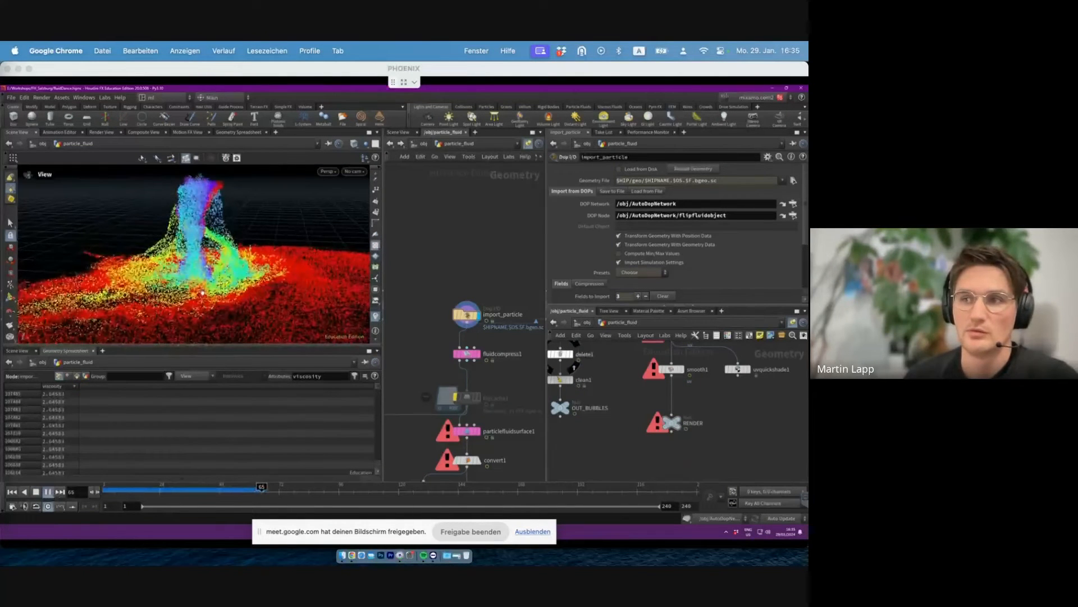
key("Escape")
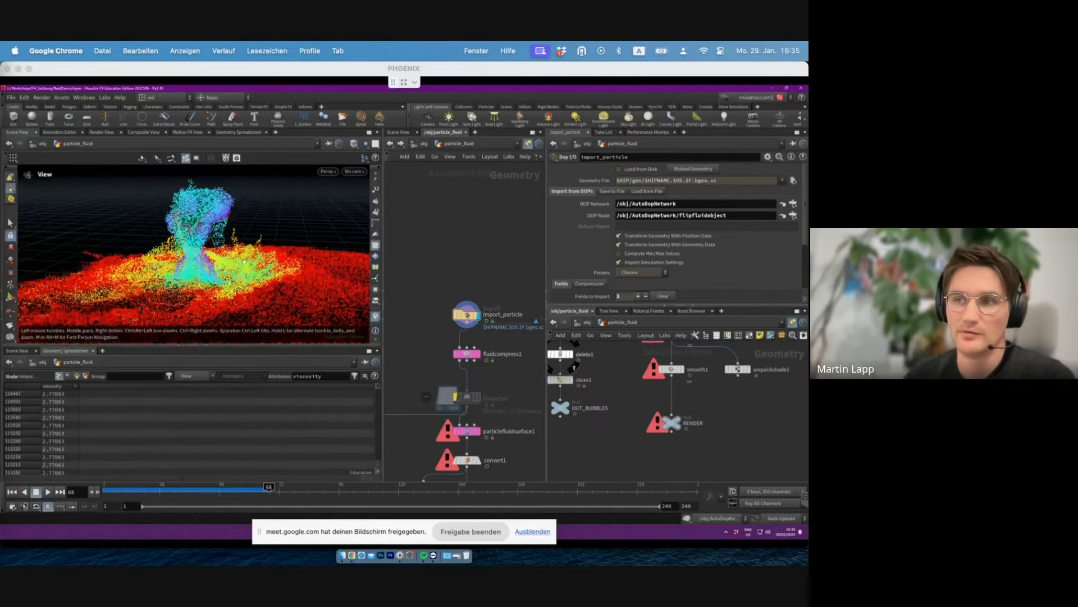
- Examine the whole fluid from farther out, scrub back to an early frame and replay the simulation to frame 75
scroll(257, 279, "down", 10)
left_click_drag(258, 279, 314, 258)
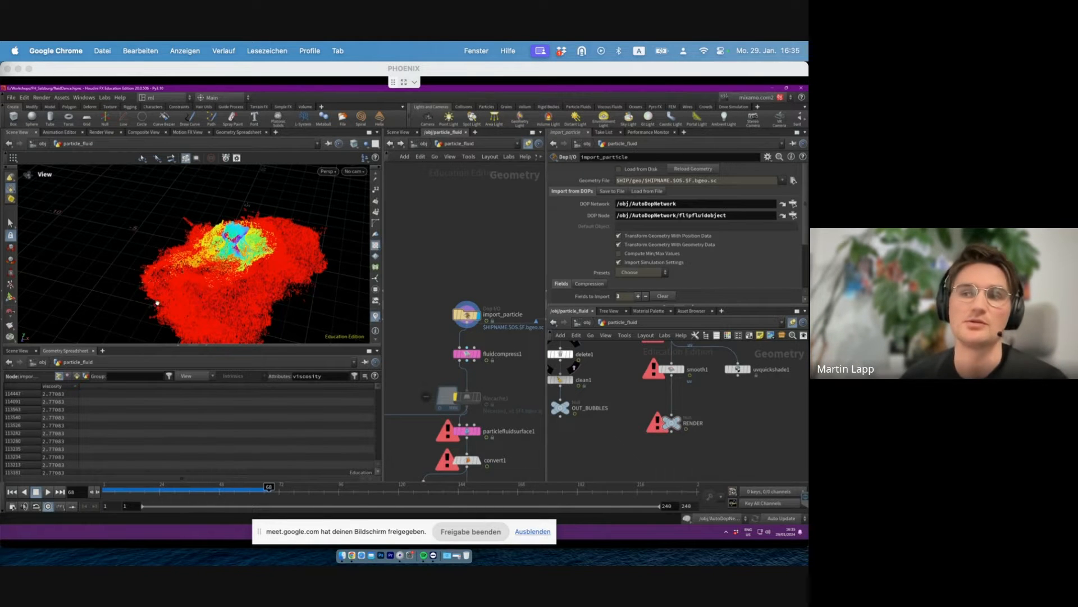
left_click_drag(186, 272, 243, 284)
left_click_drag(175, 490, 127, 489)
mouse_move(257, 215)
right_mouse_down()
mouse_move(258, 225)
mouse_move(264, 209)
right_mouse_up()
left_click(48, 492)
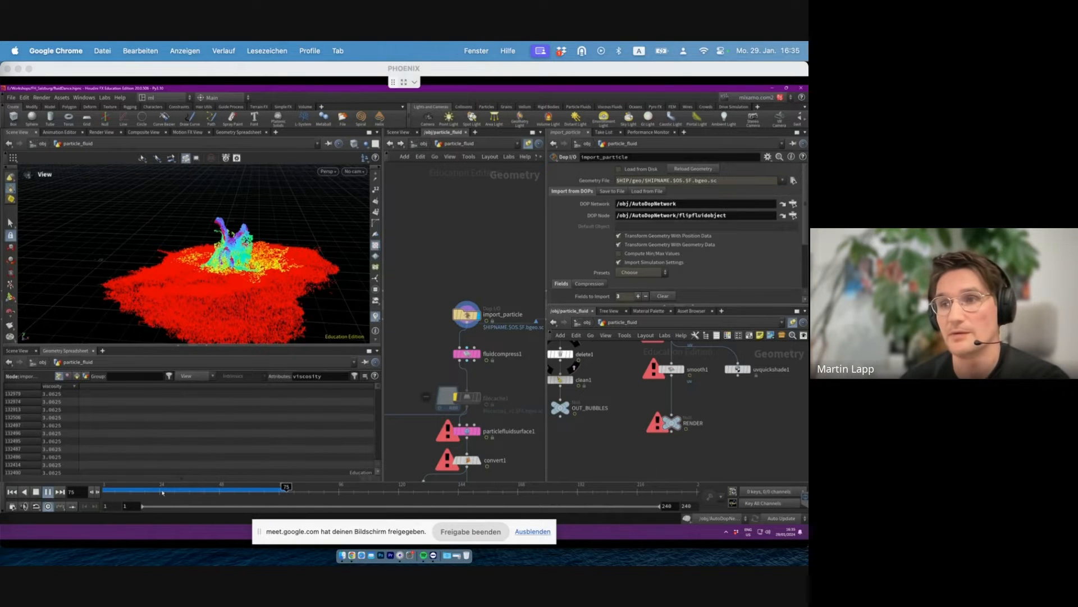
- Scrub and play the particle simulation while orbiting around the splash, and stop playback
left_click_drag(150, 490, 289, 488)
left_click_drag(272, 292, 287, 253)
left_click(48, 492)
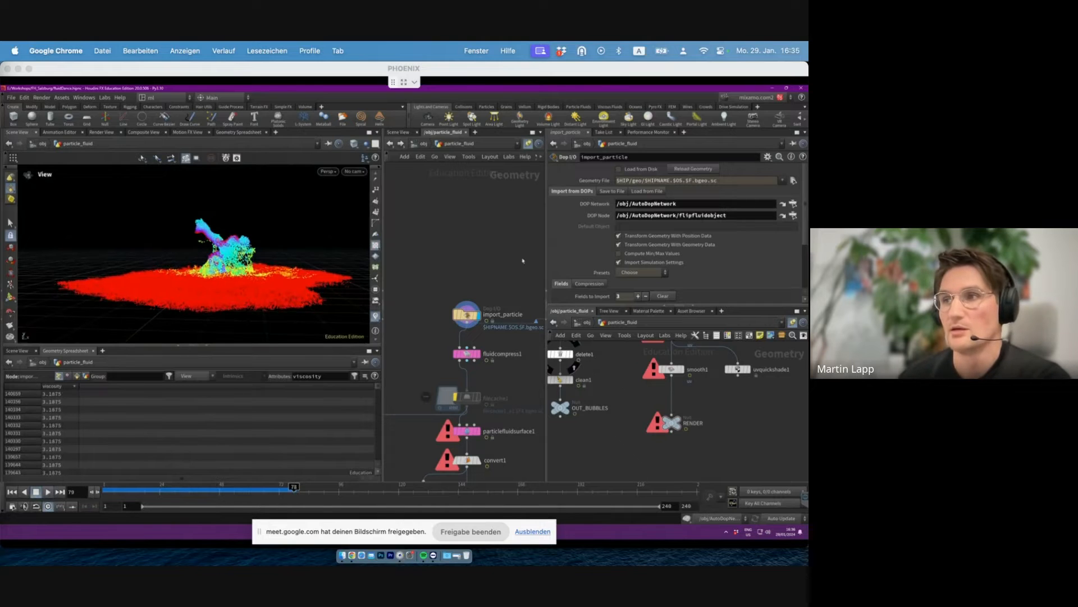
- Examine the volume source and FLIP solver nodes inside AutoDopNetwork, including the solver's particle motion settings
key("u")
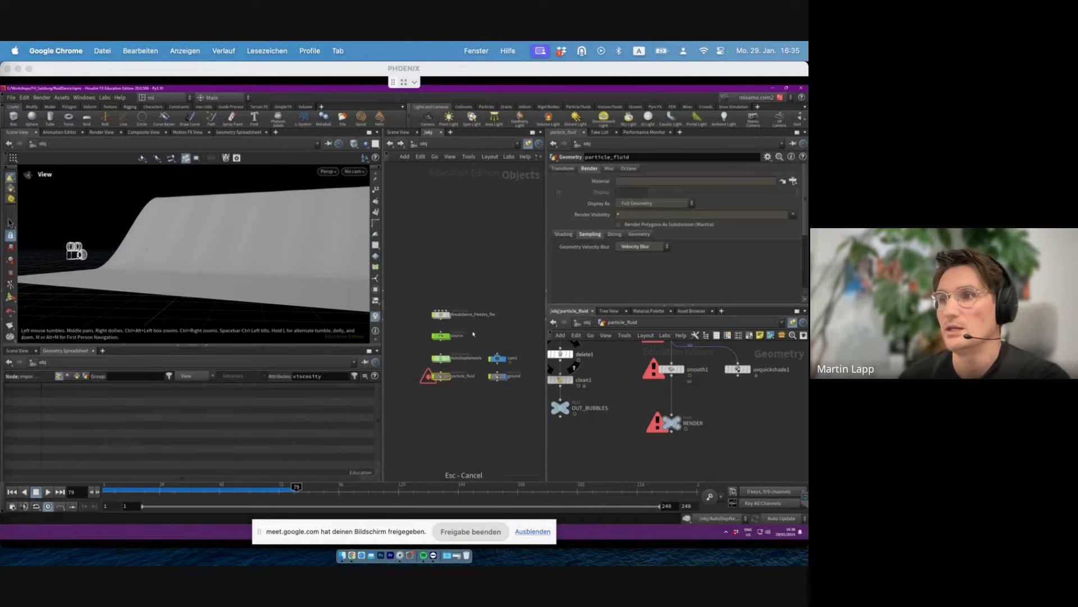
double_click(441, 358)
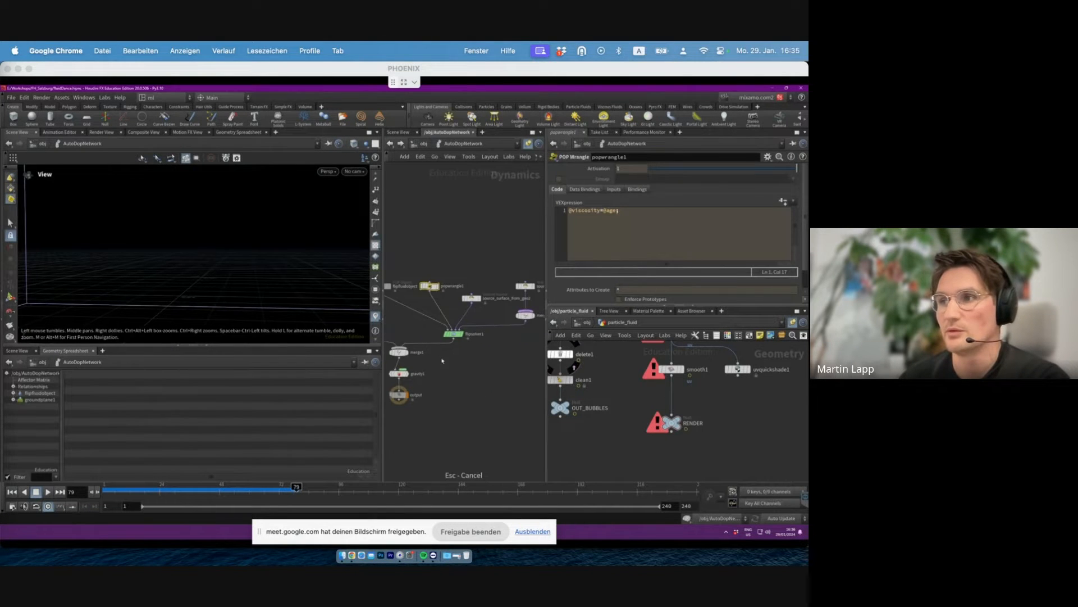
left_click(472, 298)
middle_click_drag(495, 315, 462, 320)
middle_click_drag(538, 304, 498, 309)
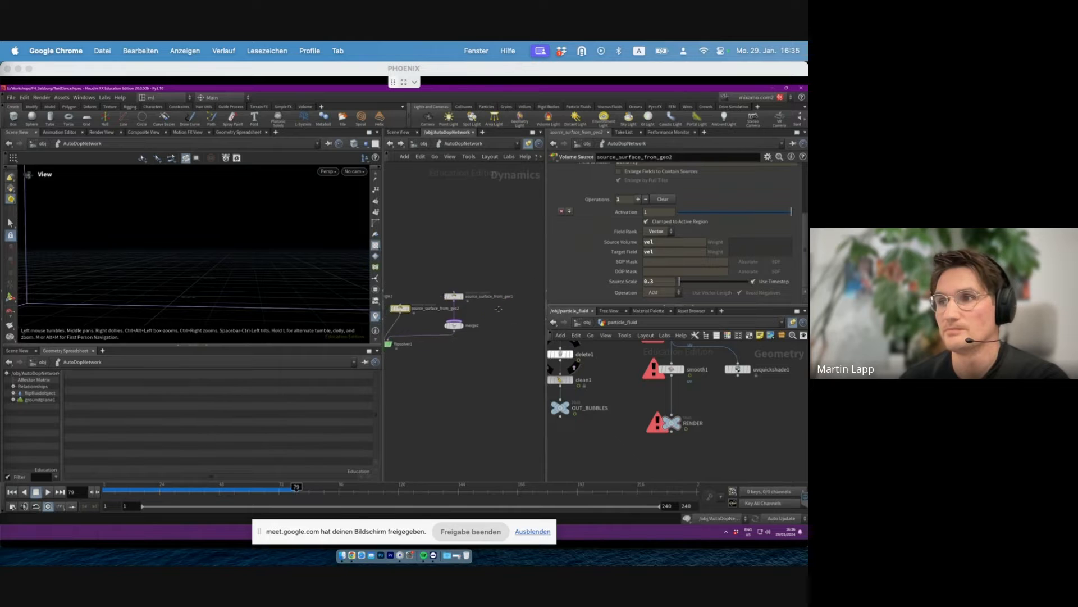
key("h")
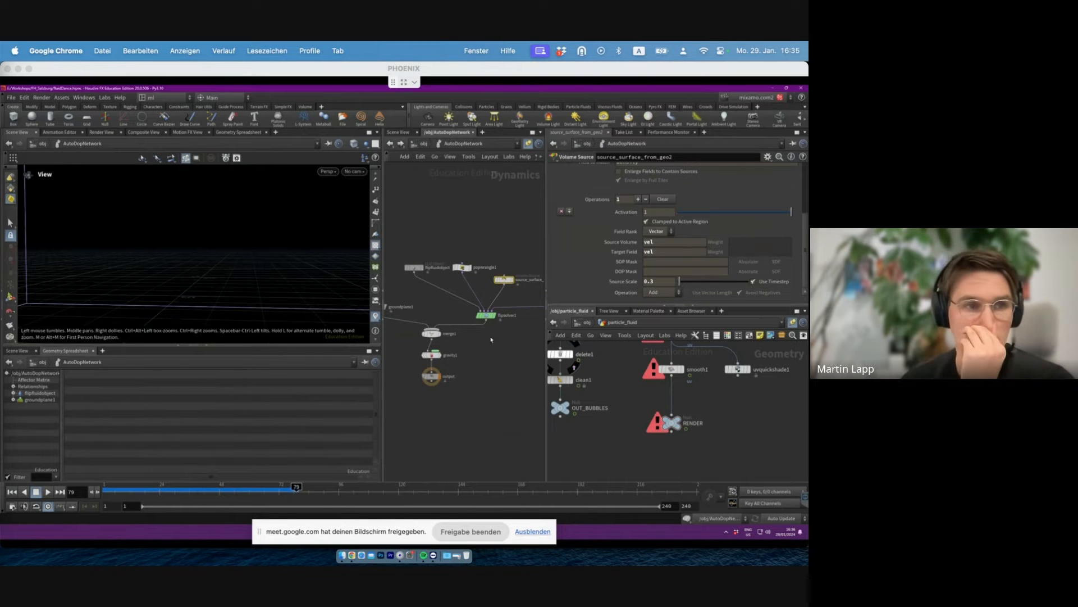
left_click(487, 316)
middle_click_drag(471, 352, 488, 348)
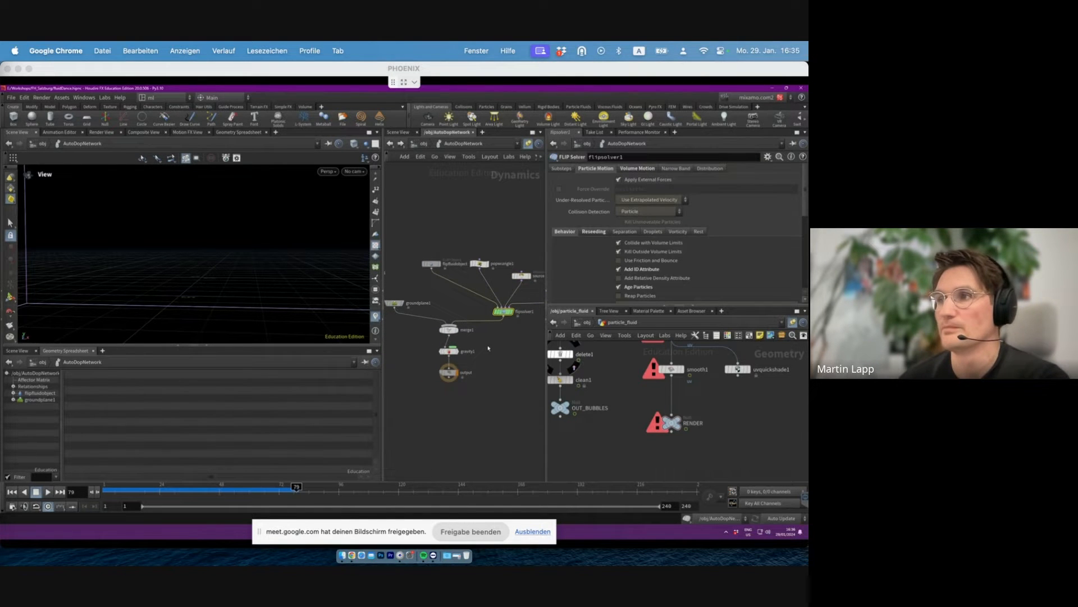
left_click_drag(681, 306, 681, 352)
middle_click_drag(509, 328, 467, 338)
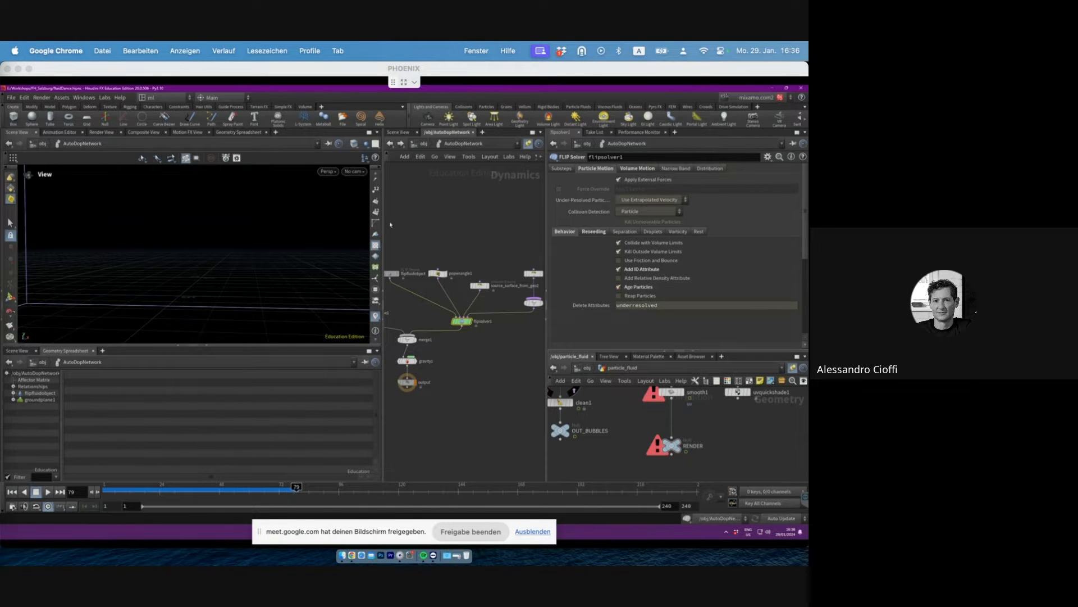
- Return to object level, open the source geometry network, and save the scene
left_click(423, 144)
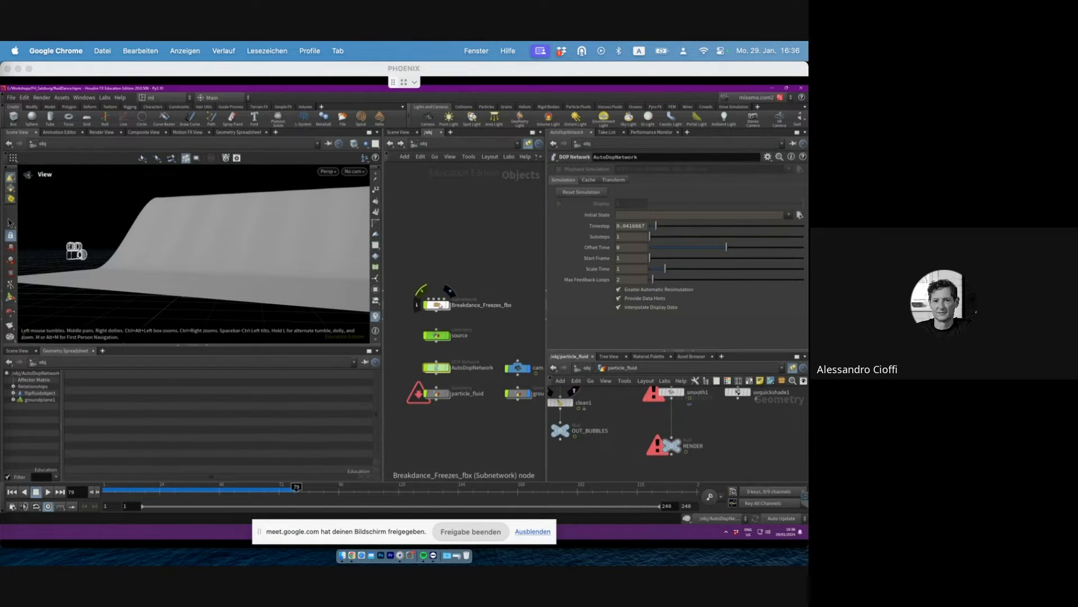
double_click(443, 336)
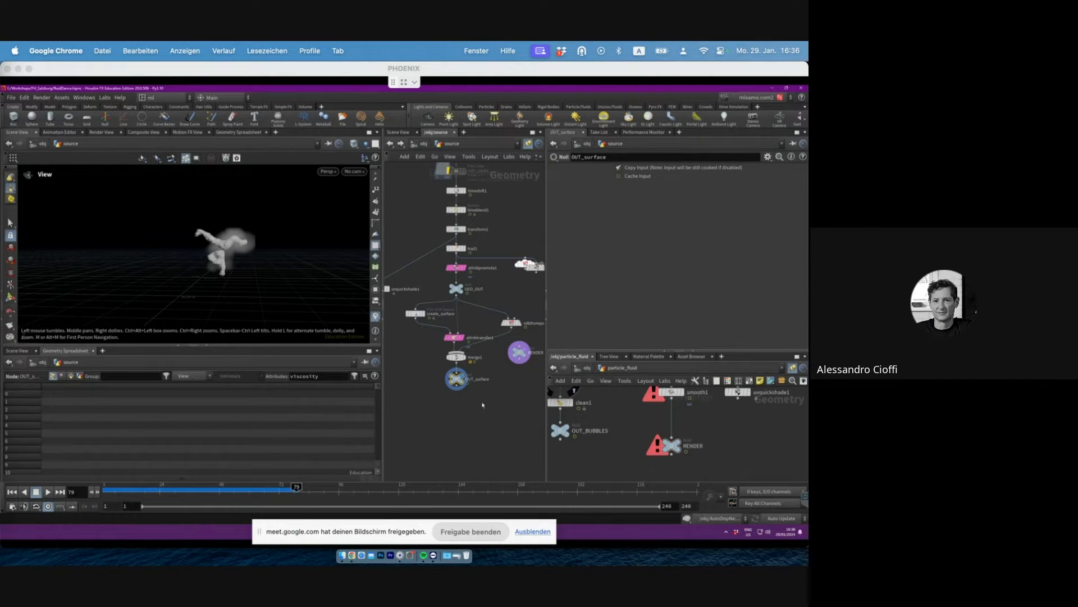
middle_click_drag(482, 404, 443, 412)
left_click_drag(412, 386, 412, 390)
middle_click_drag(462, 424, 481, 437)
key("ctrl+s")
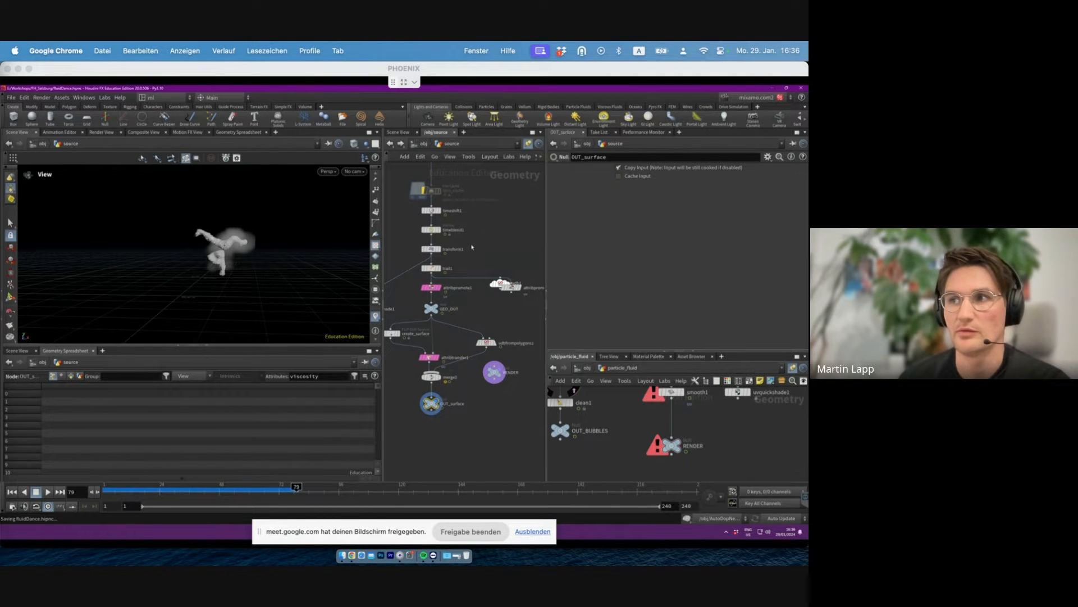
- Add a Mountain node in the source network and place it beside the normal1 node
middle_click_drag(484, 257, 478, 314)
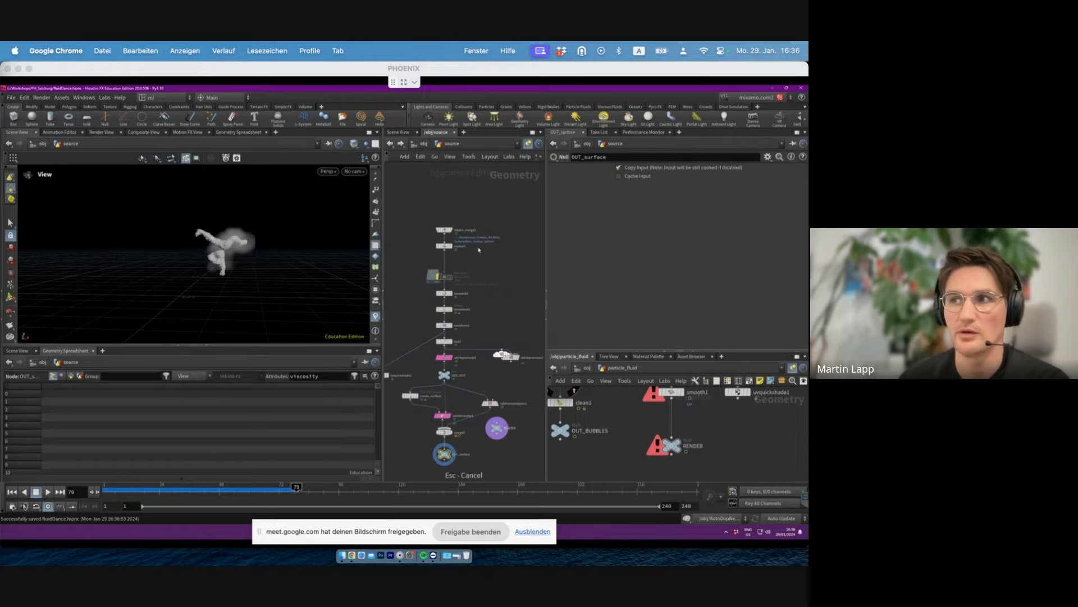
middle_click_drag(470, 219, 464, 279)
key("Tab")
type("mount")
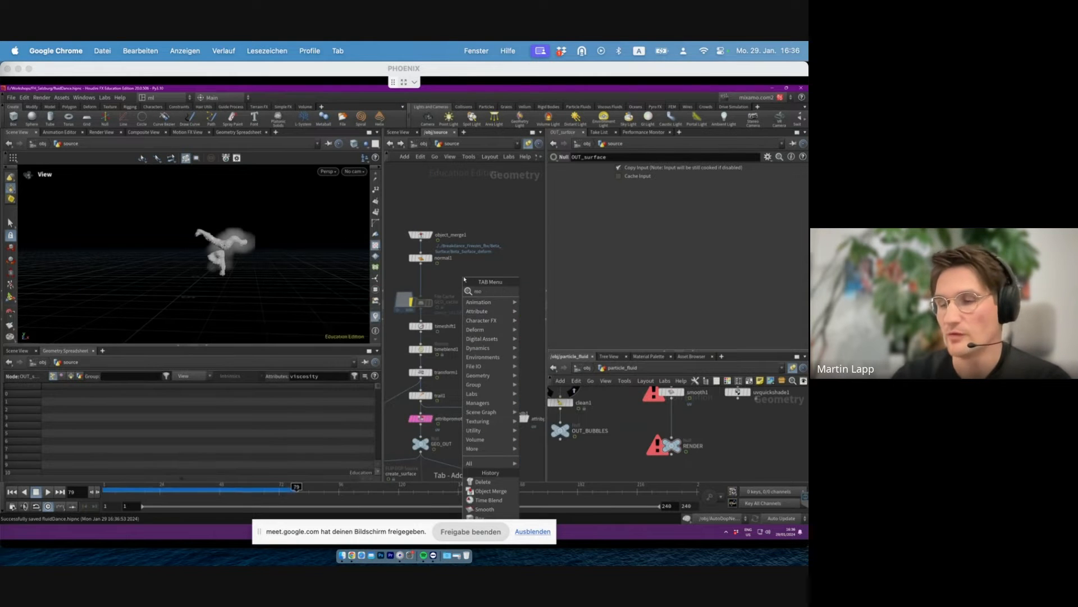
key("Return")
left_click(465, 280)
left_click_drag(465, 279, 493, 282)
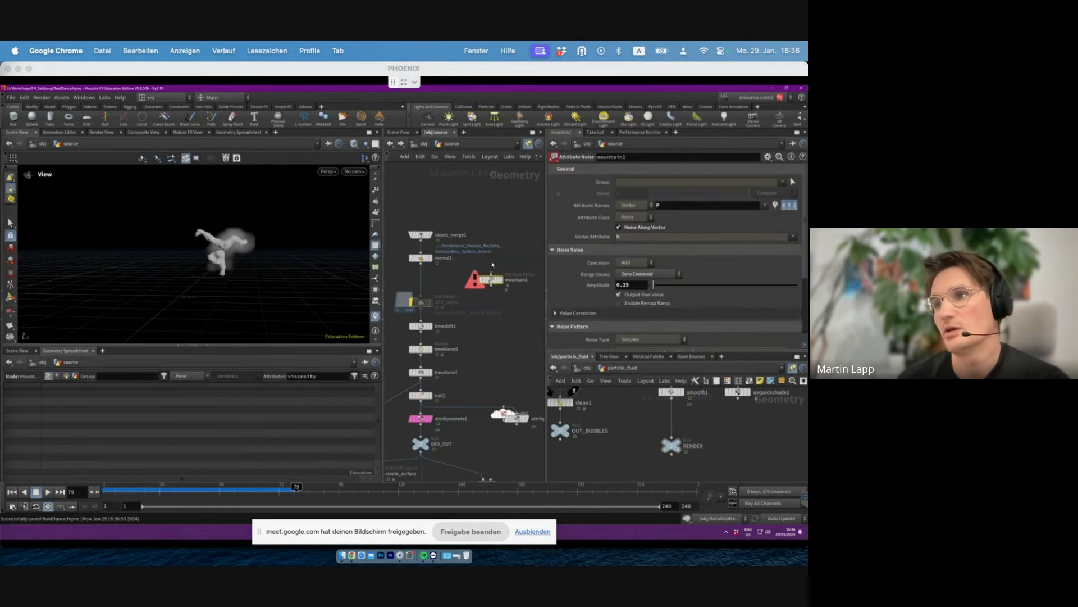
- Add a polygon mesh Sphere above mountain1, feed it into mountain1, and display the noisy result
key("Tab")
type("wra")
key("Return")
left_click(497, 258)
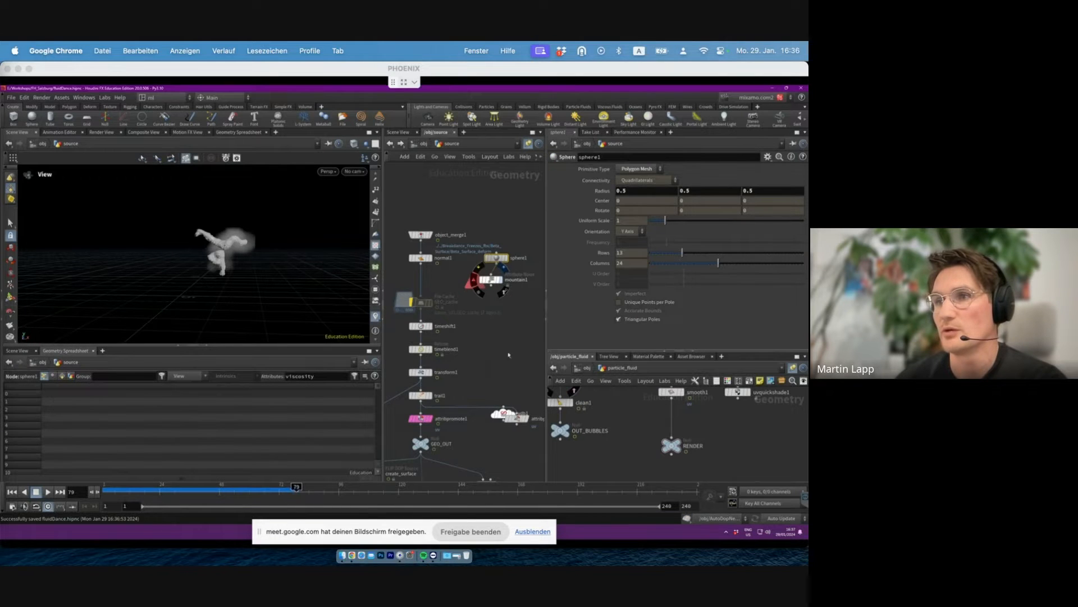
left_click(491, 280)
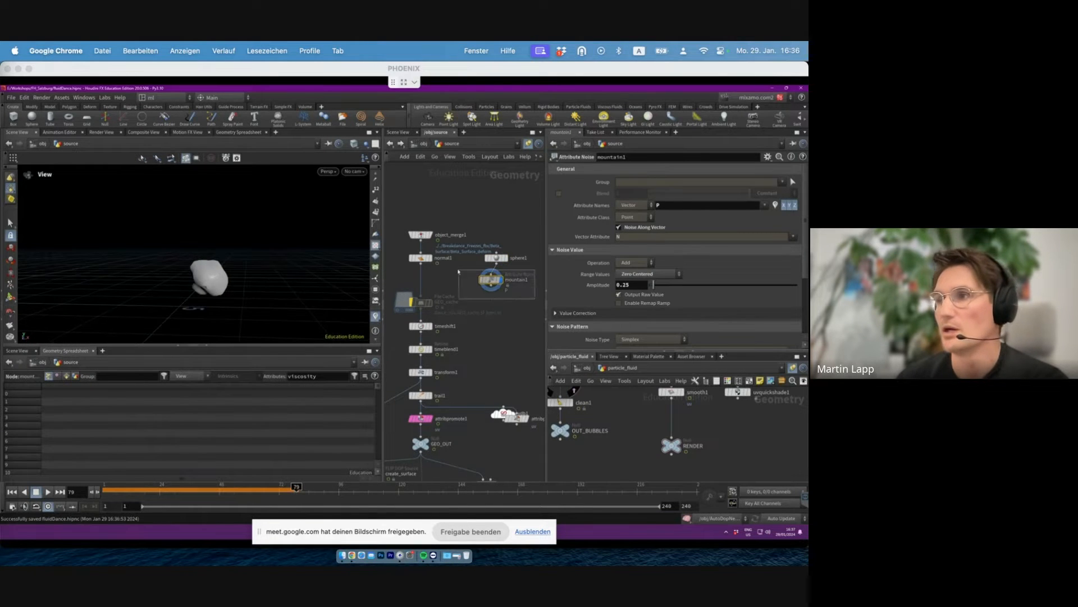
- Enable animation for mountain1's noise pattern and play the deformed sphere from the first frame
scroll(572, 295, "down", 3)
scroll(573, 295, "down", 1)
left_click(563, 306)
left_click(13, 492)
left_click(47, 492)
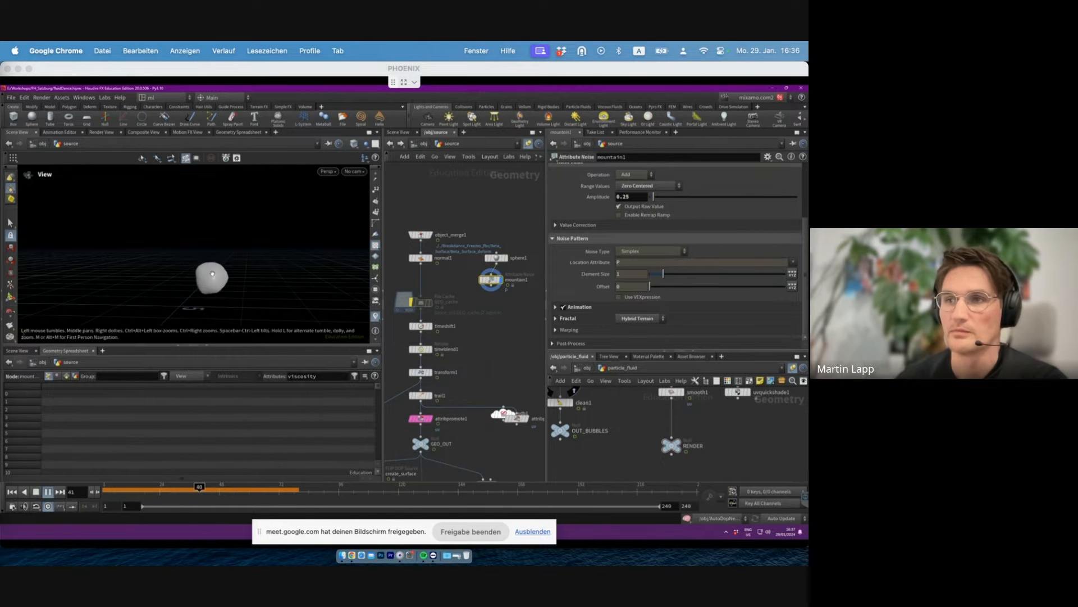
key("Up")
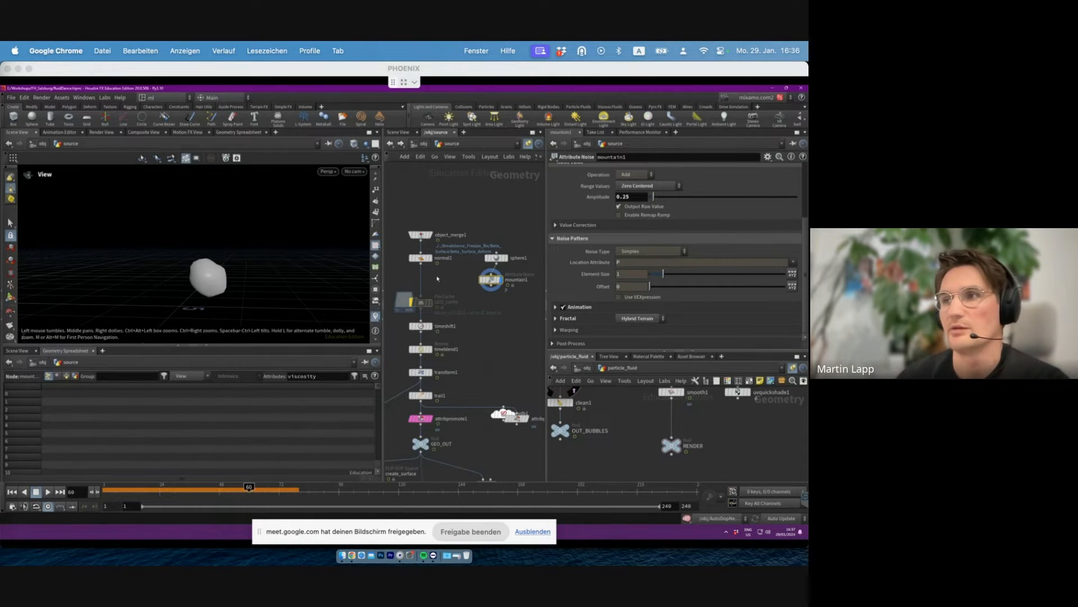
- Feed mountain1 into normal1 in place of object_merge1 and display the OUT_surface node
left_click_drag(421, 258, 416, 274)
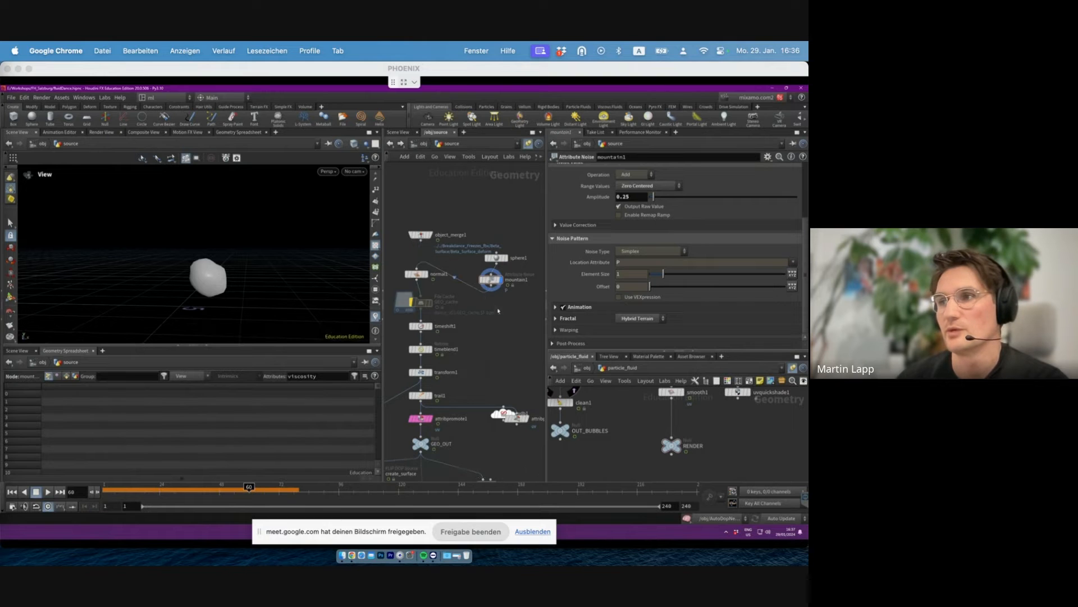
middle_click_drag(457, 406, 474, 259)
left_click(438, 410)
left_click(448, 411)
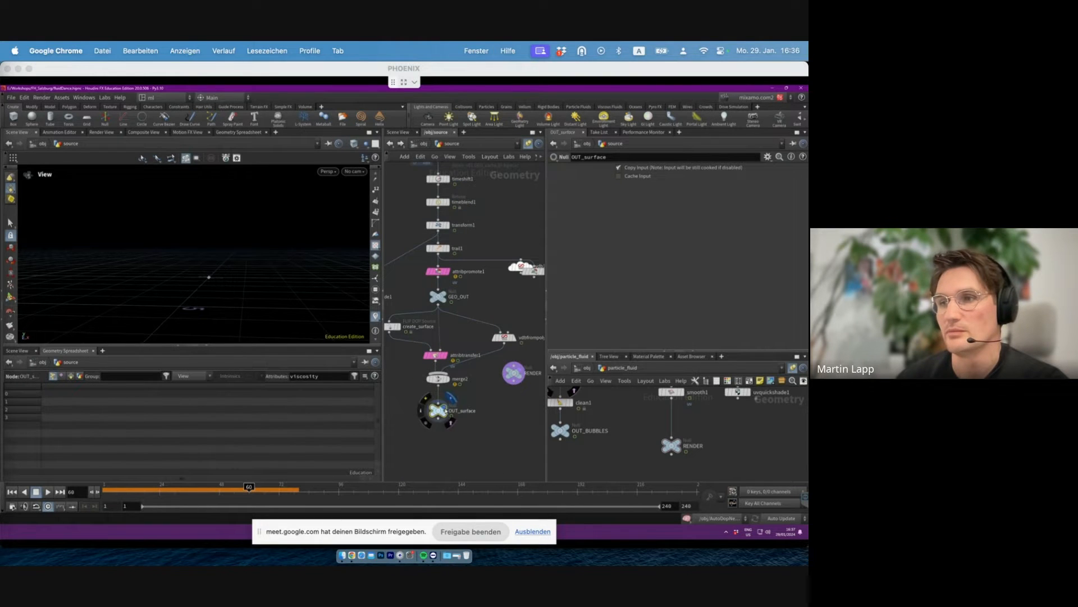
- Bypass the transform1 node so the sphere is not scaled down
middle_click_drag(486, 234, 482, 281)
left_click(463, 294)
left_click(418, 296)
- Play the sphere source from the first frame, stop it, and inspect its shape from a wider angle
middle_click_drag(488, 290, 486, 231)
left_click(12, 492)
left_click(48, 492)
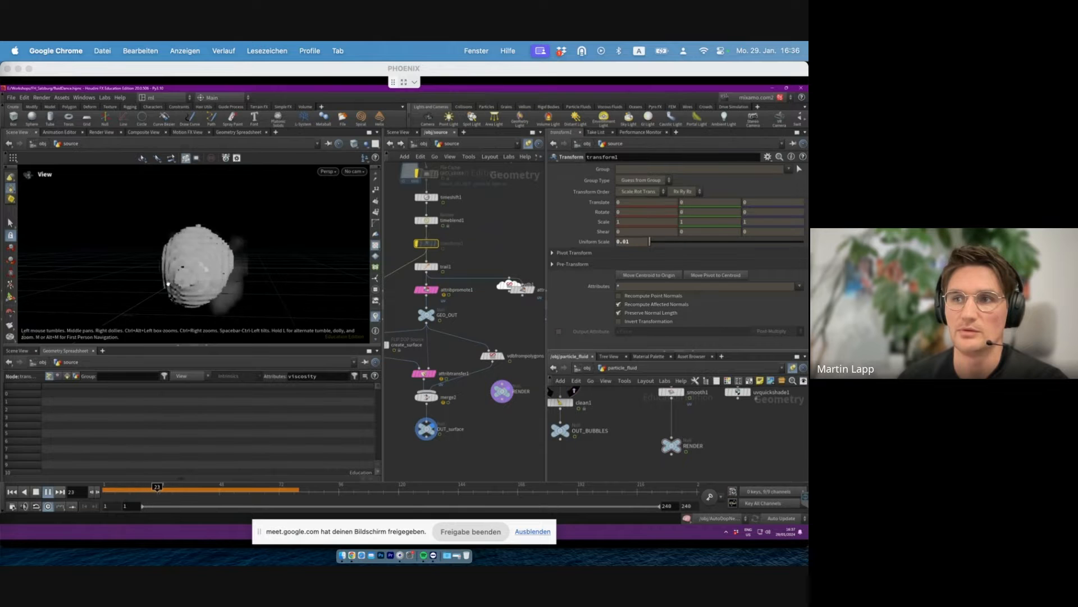
key("Escape")
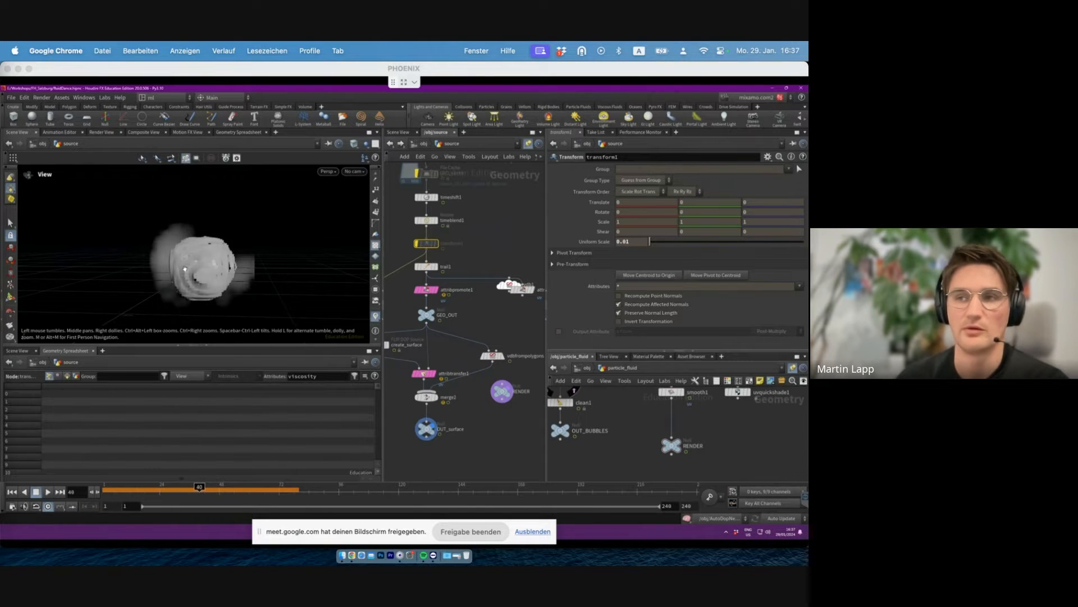
scroll(188, 264, "down", 3)
left_click_drag(188, 253, 214, 268)
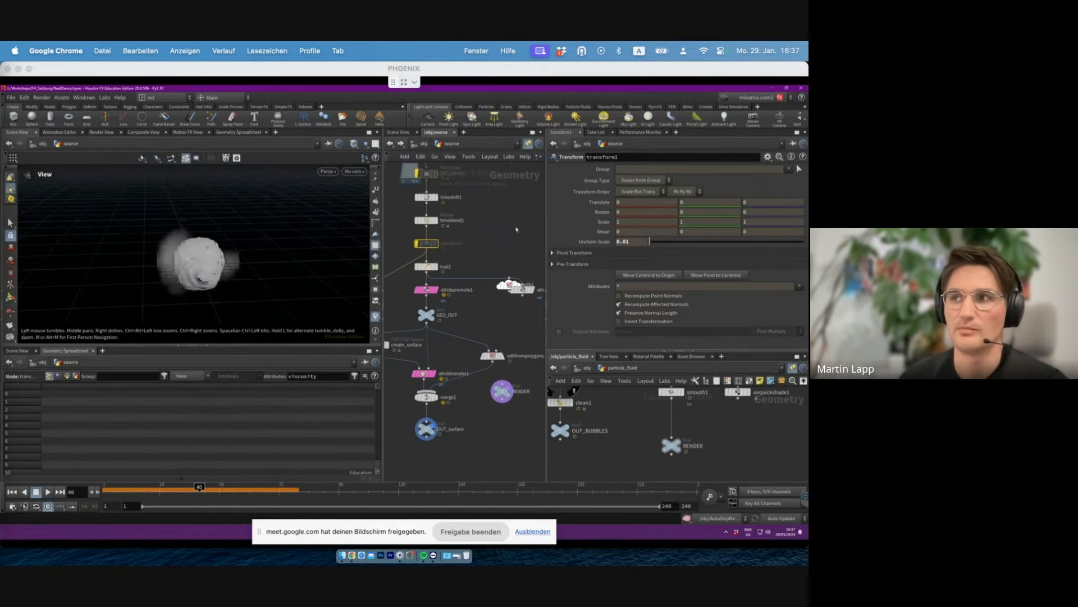
- Raise sphere1 by setting its vertical center to 2
middle_click_drag(516, 229, 490, 332)
left_click(481, 277)
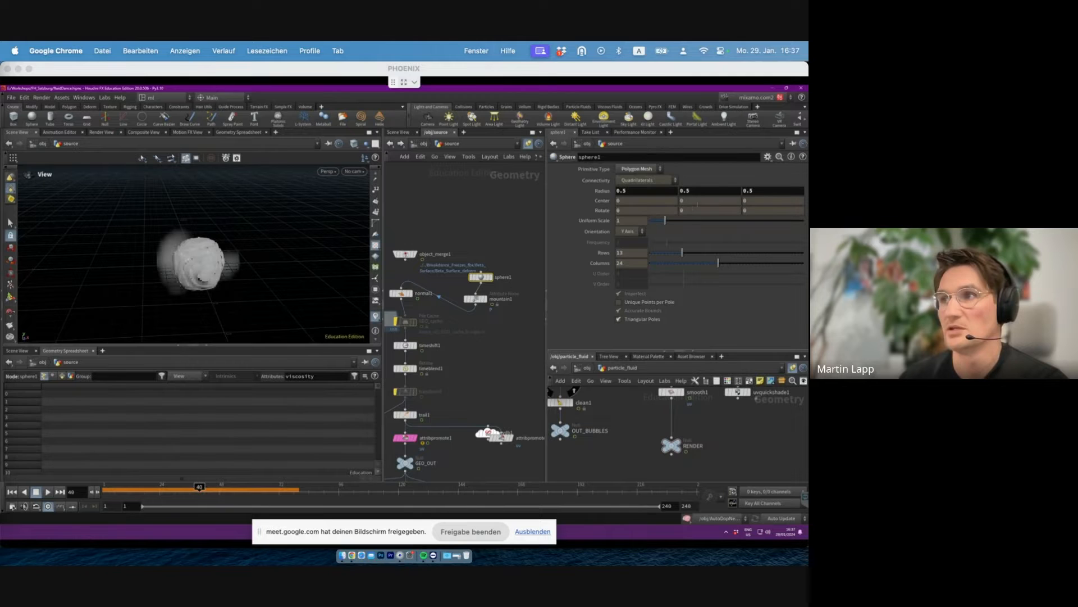
type("2")
key("Return")
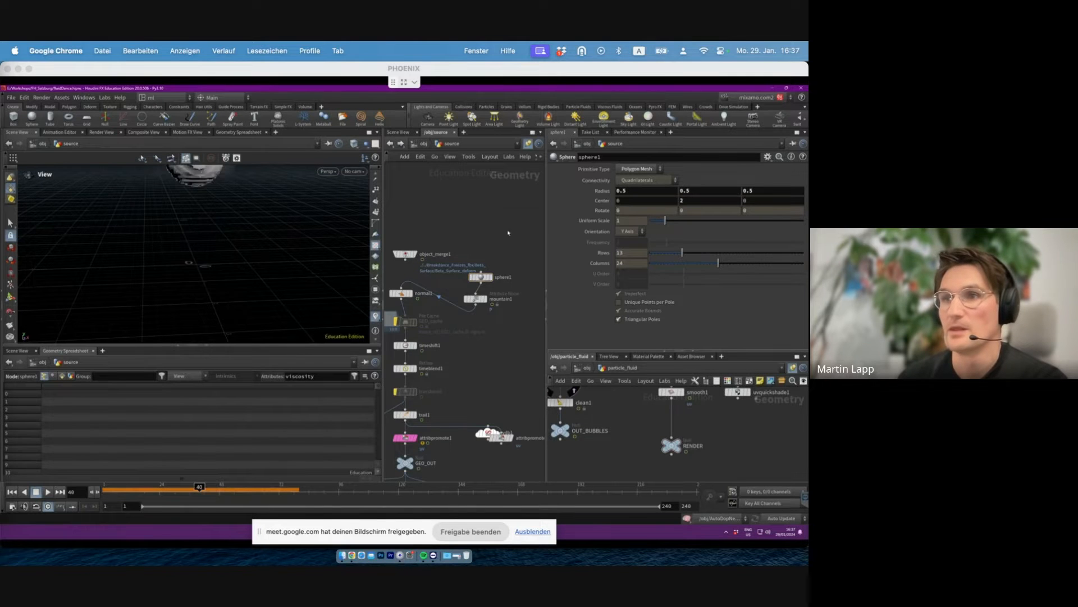
scroll(222, 225, "down", 3)
- Open AutoDopNetwork and run the fluid simulation from the first frame to inspect the sphere's emission
left_click(425, 145)
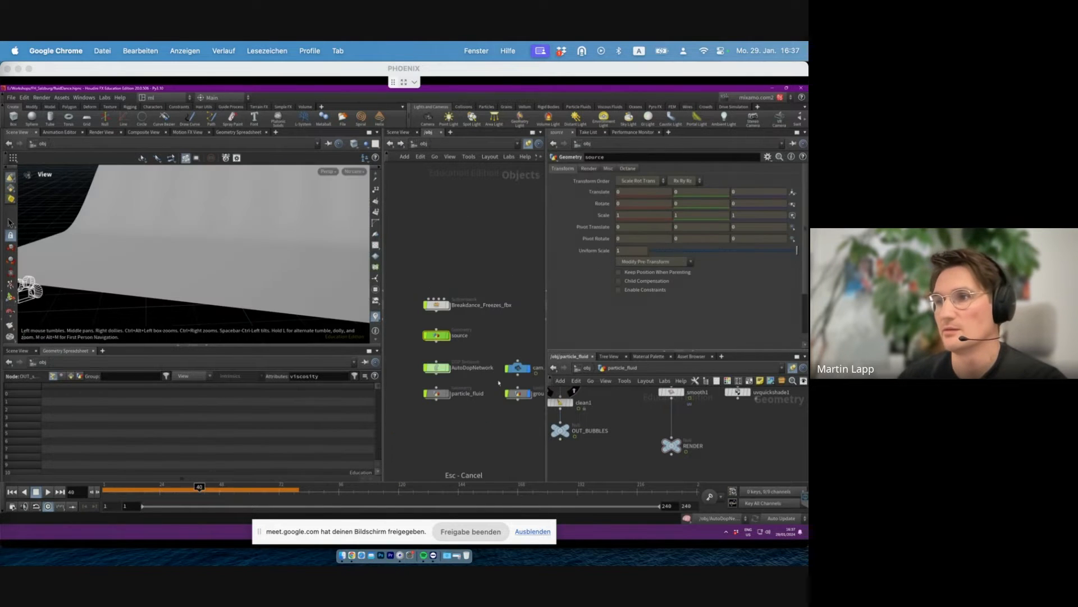
double_click(442, 371)
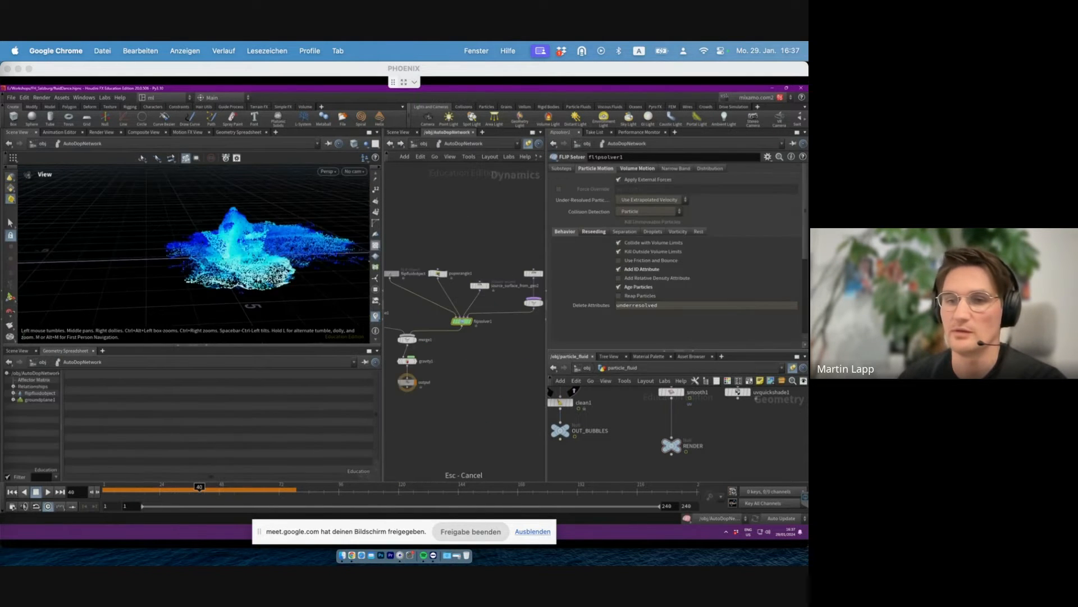
key("ctrl+Up")
key("Up")
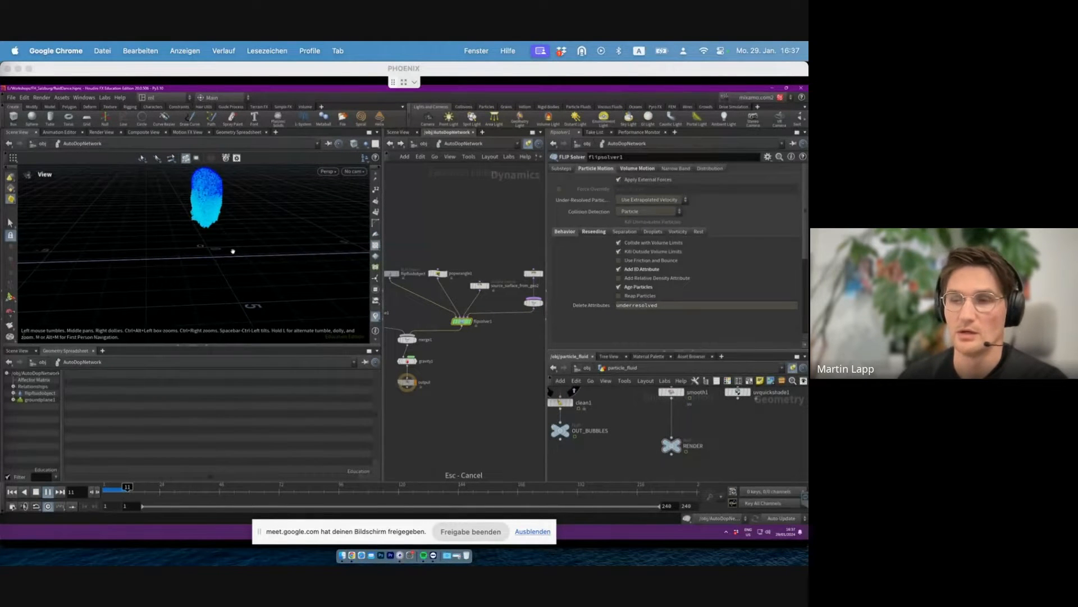
left_click_drag(233, 250, 233, 219)
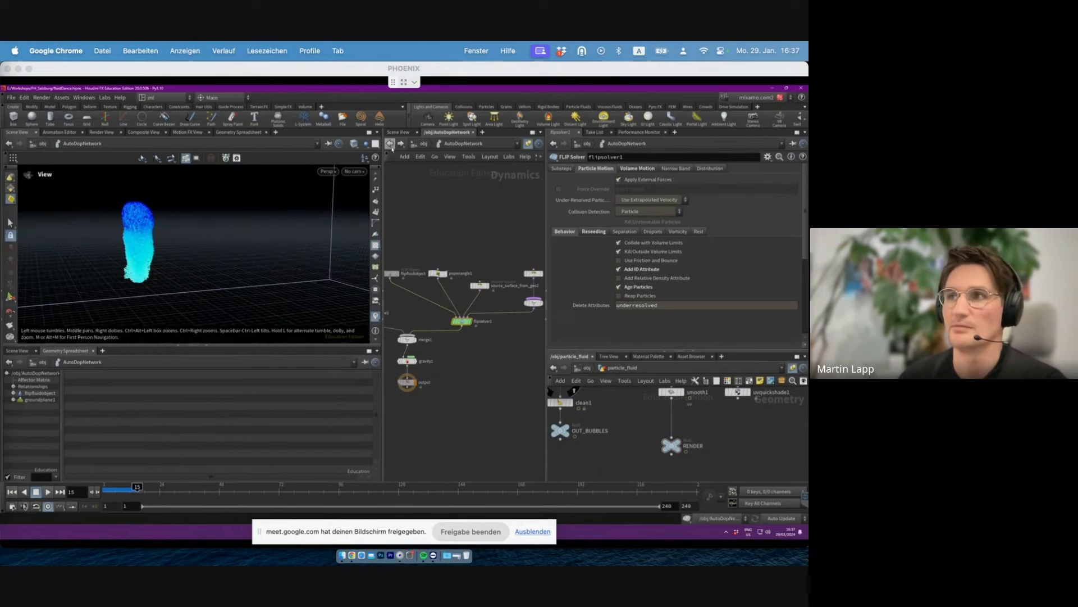
- Return to the source network and set mountain1's noise amplitude to 3
left_click(389, 143)
double_click(435, 334)
left_click(476, 298)
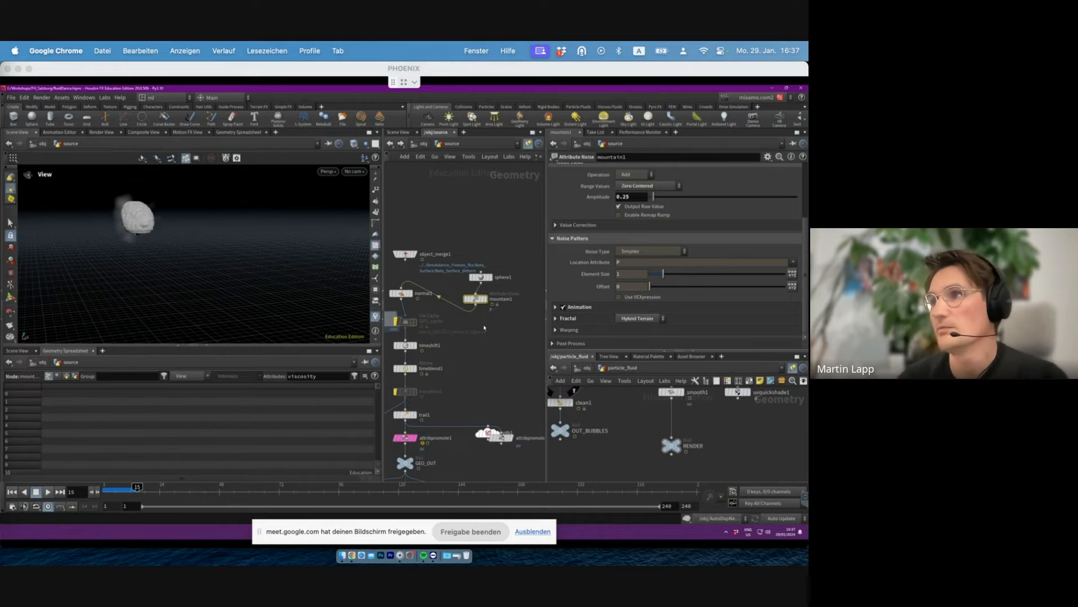
left_click_drag(636, 197, 584, 199)
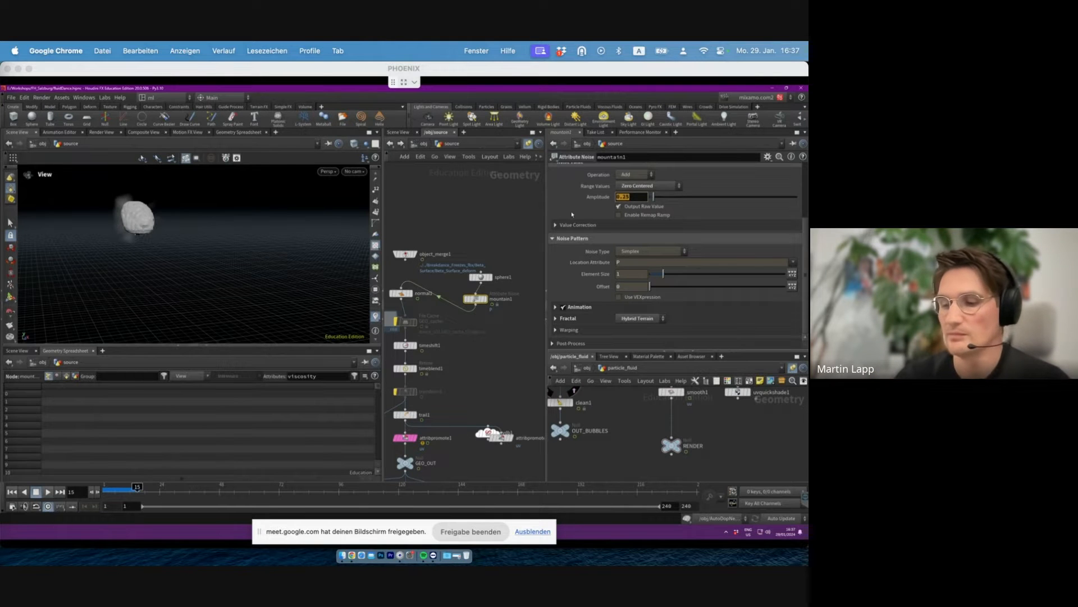
type("3")
key("Return")
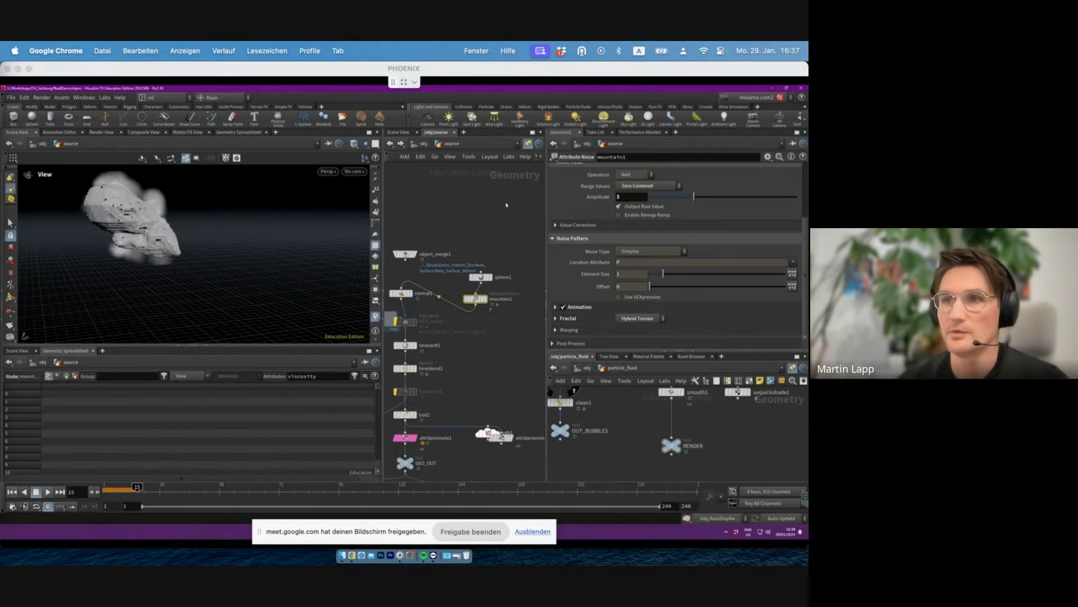
- Play the strongly displaced source from the first frame and stop after a few frames
left_click(12, 492)
left_click(47, 492)
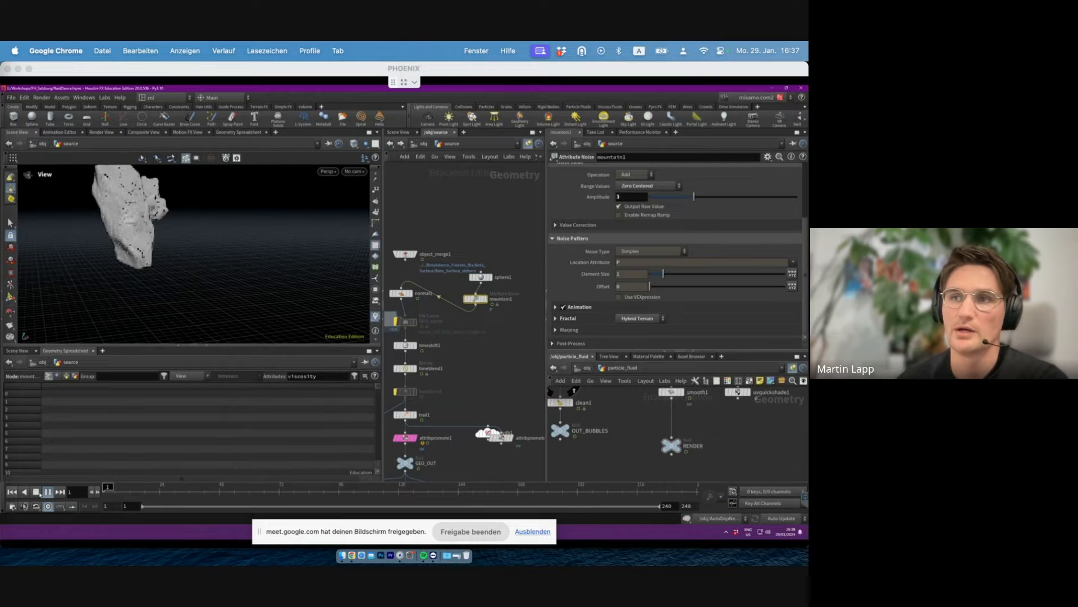
left_click(35, 492)
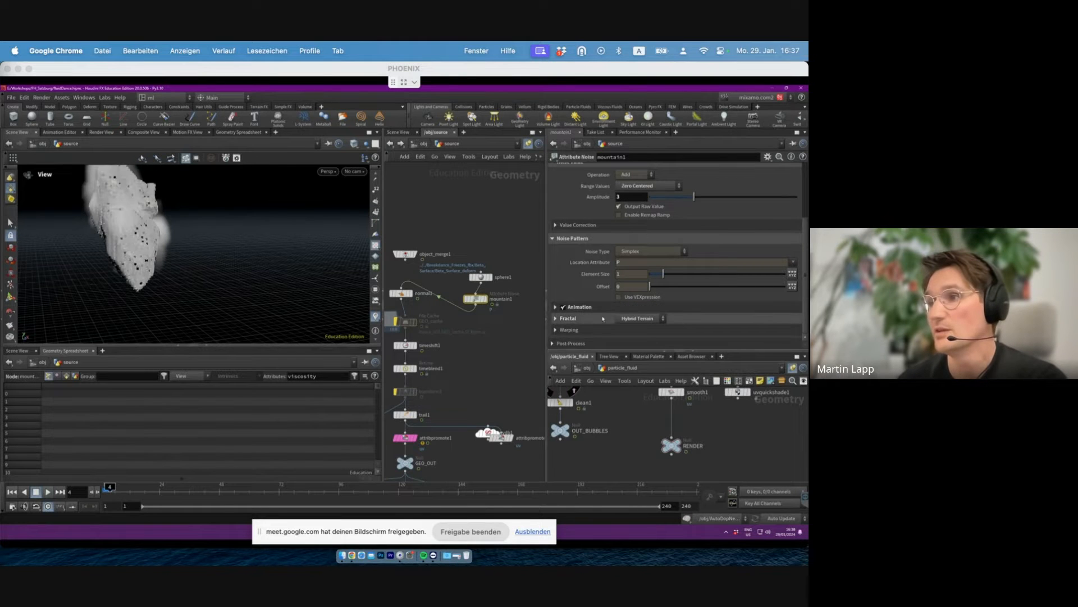
- Expand mountain1's noise animation settings and set the pulse duration to 0.5
left_click(571, 307)
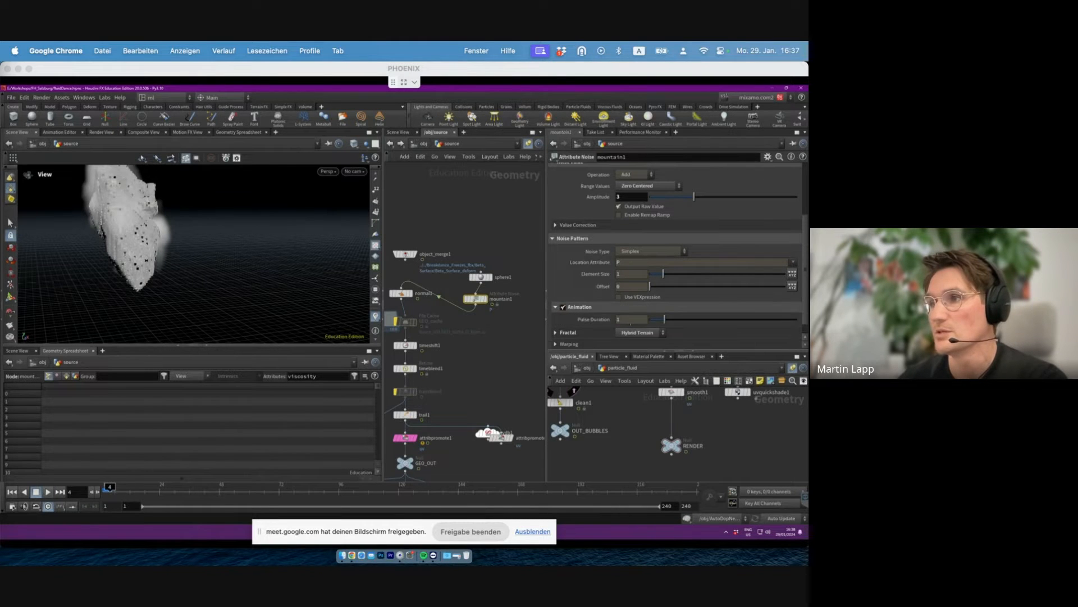
left_click_drag(630, 321, 595, 316)
type(".5")
key("Return")
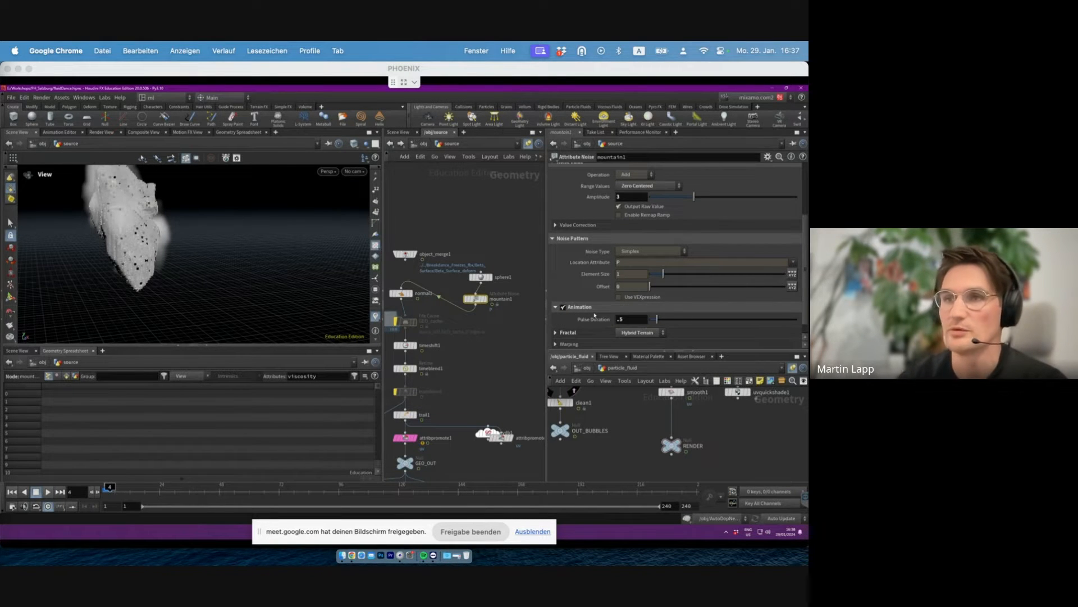
- Display trail1 and show its velocity vectors in the viewport with the v visualizer
middle_click_drag(420, 419, 471, 359)
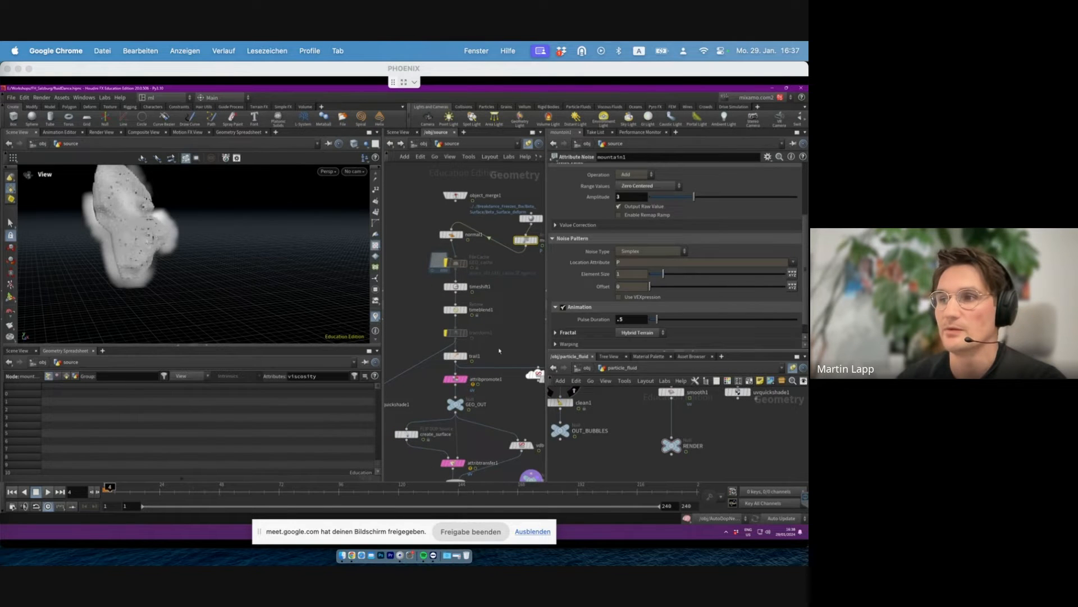
left_click(471, 360)
left_click(470, 357)
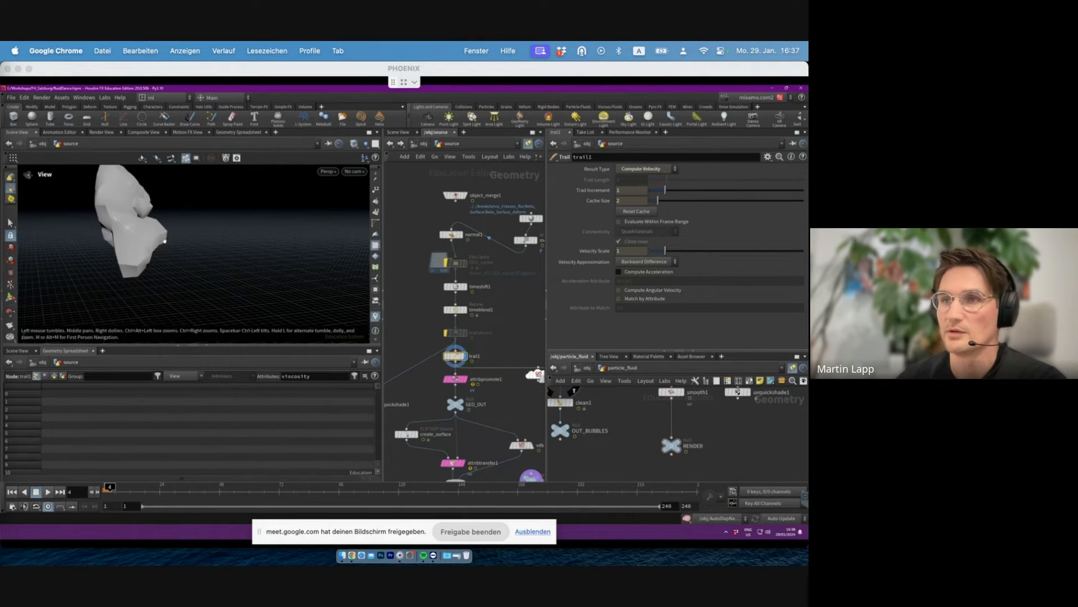
right_click(375, 316)
left_click(393, 296)
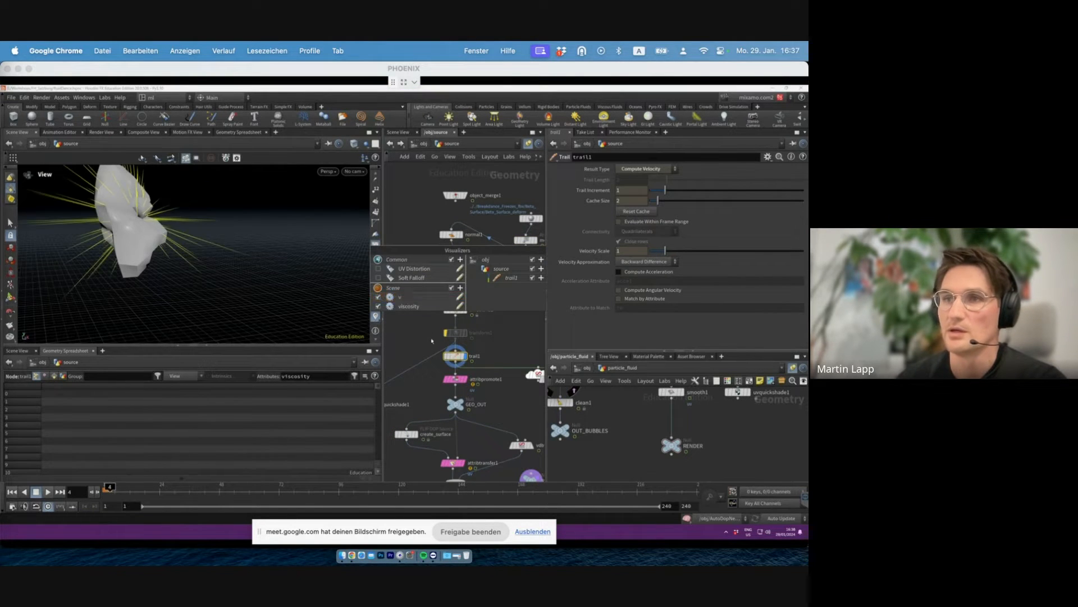
- Play the trail from the first frame for a few frames to examine the velocity vectors
left_click(112, 489)
left_click(12, 492)
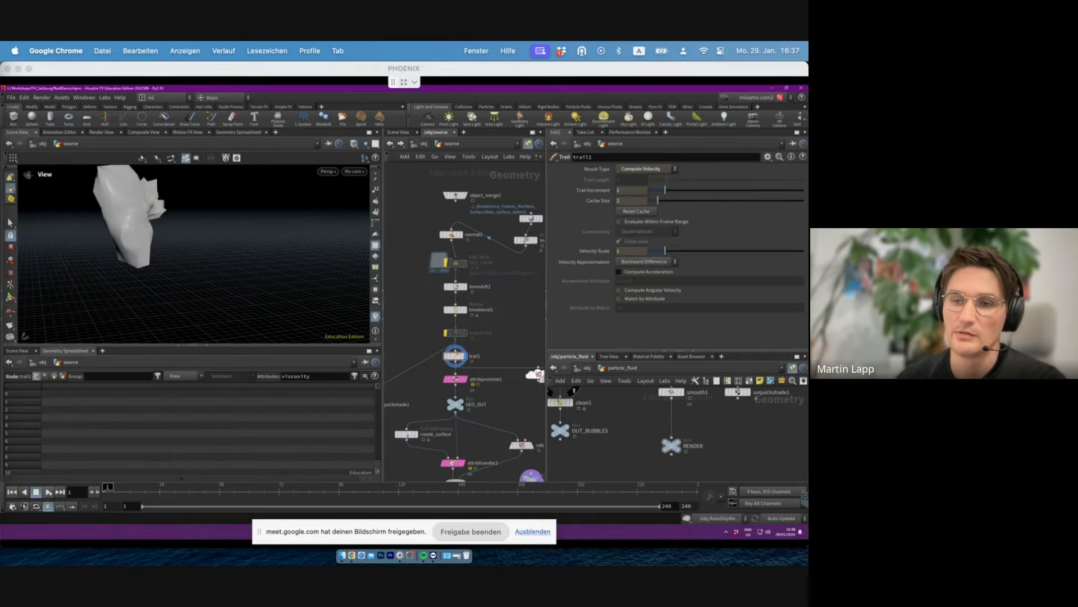
left_click(48, 492)
left_click(48, 492)
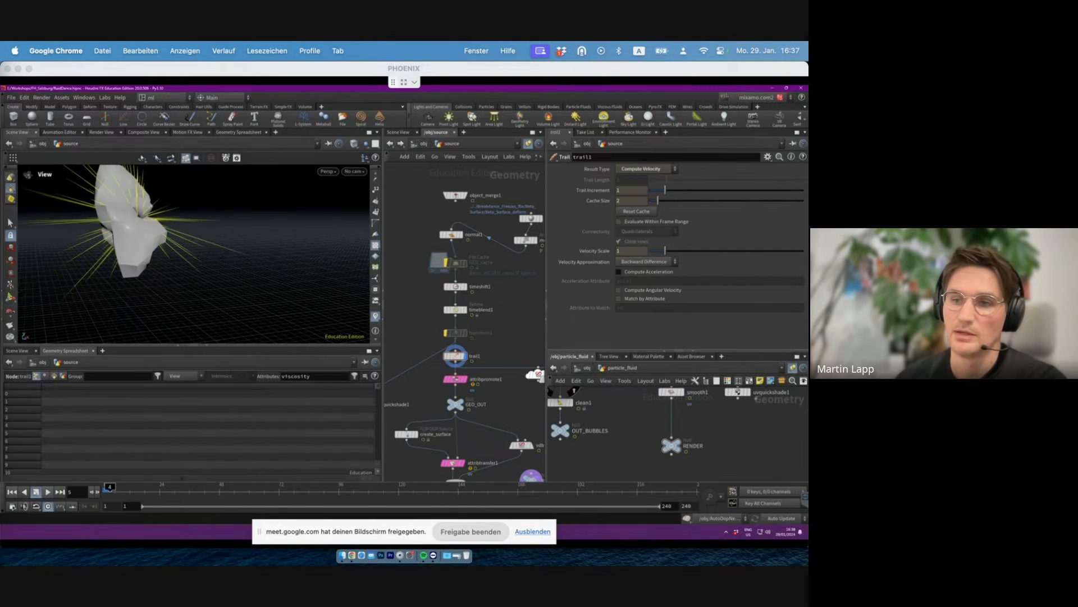
- Select mountain1 and set its noise amplitude to 2
middle_click_drag(537, 262, 505, 274)
left_click(494, 253)
left_click(633, 320)
double_click(634, 197)
type("2")
left_click(494, 191)
- Open AutoDopNetwork and run the fluid simulation from the first frame, stopping it after several frames
left_click(401, 143)
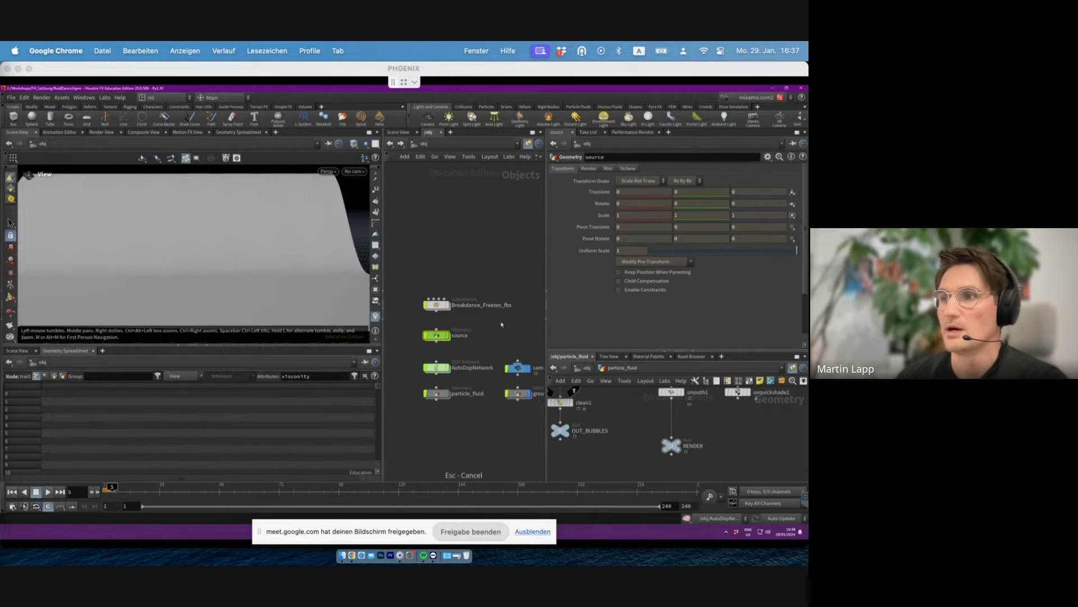
double_click(437, 368)
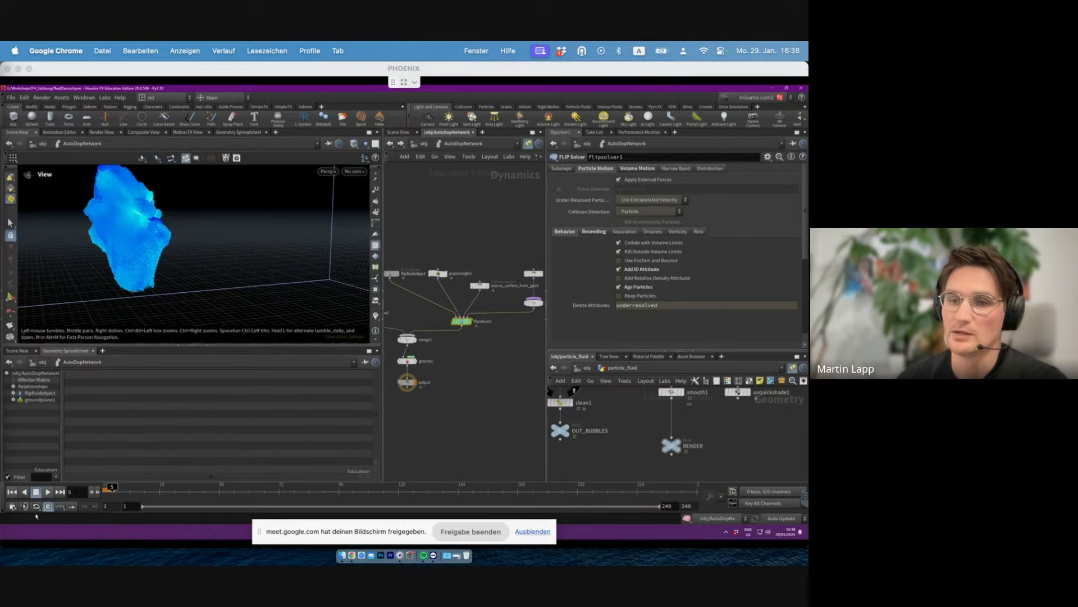
left_click(11, 492)
left_click(47, 492)
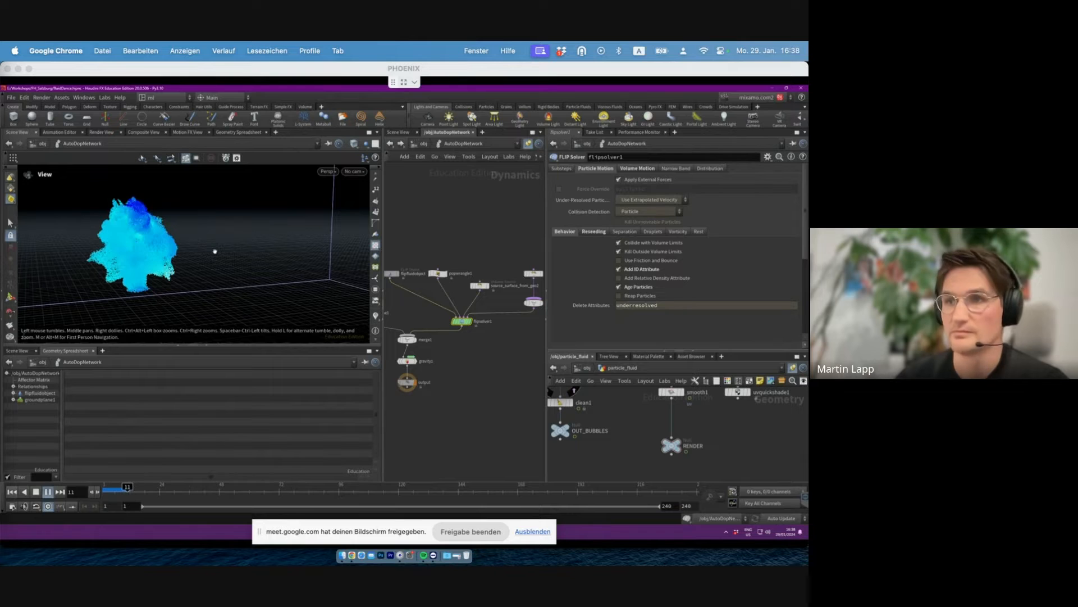
key("Escape")
- Back in the source network, insert an Attribute Wrangle between trail1 and attribpromote1 with the expression v@v*=5;
left_click(390, 144)
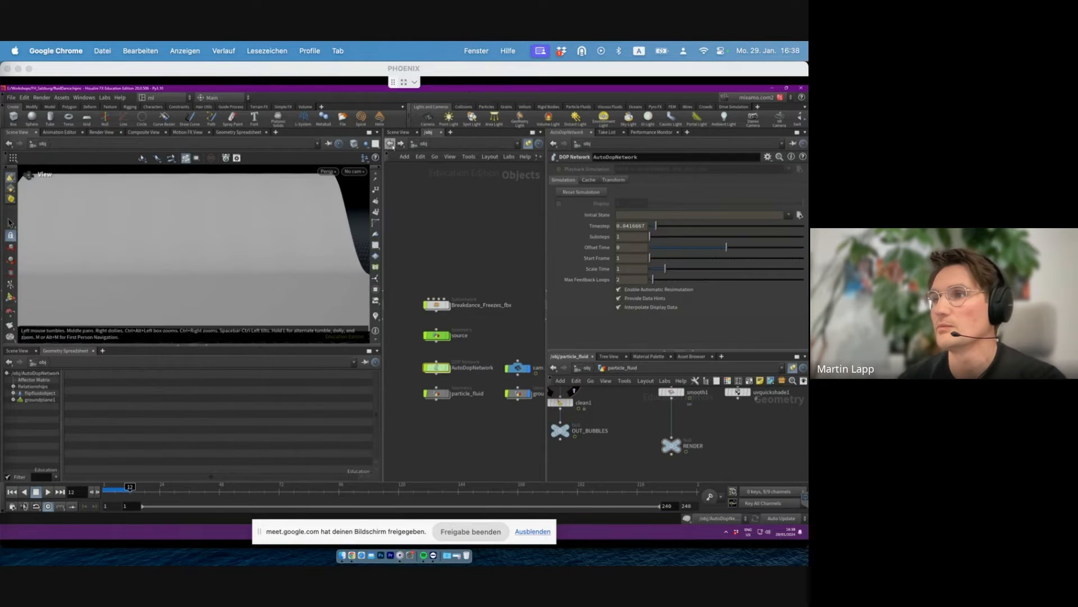
left_click(390, 144)
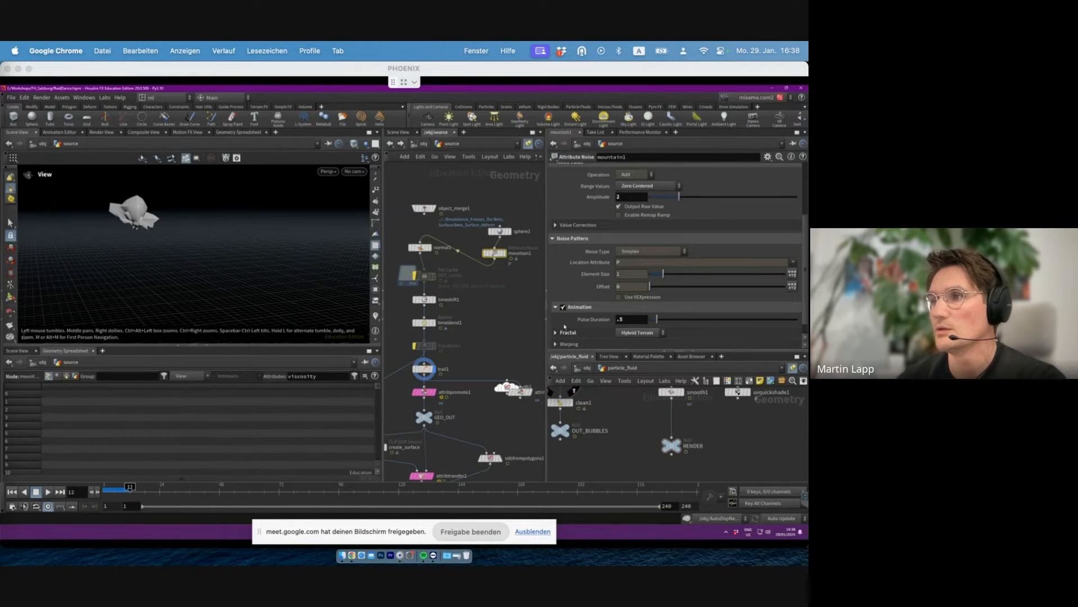
key("Tab")
type("wra")
key("Return")
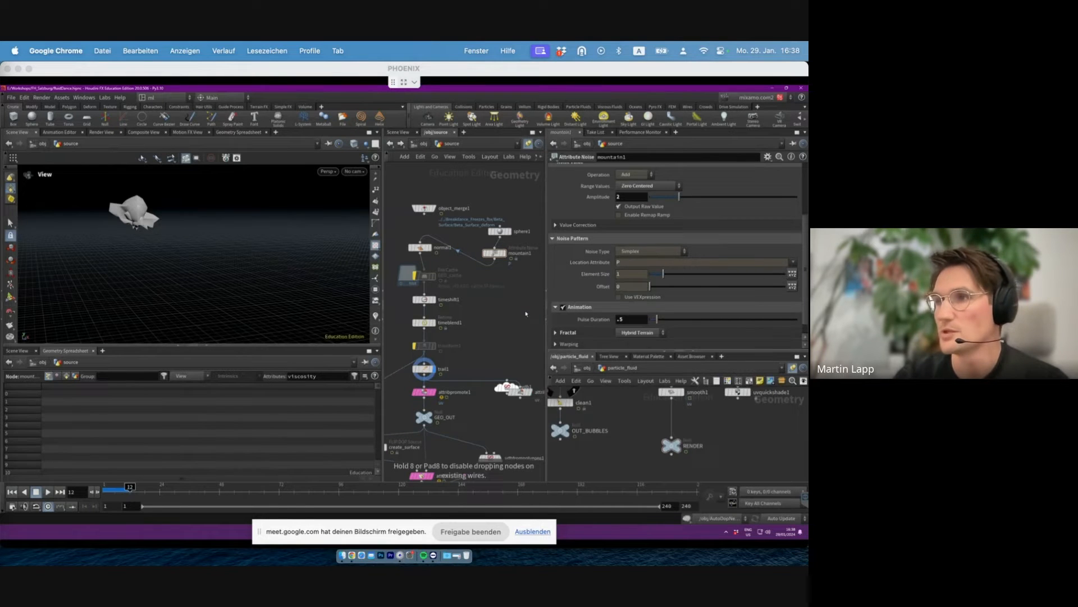
left_click(526, 314)
left_click_drag(526, 314, 423, 395)
left_click(617, 257)
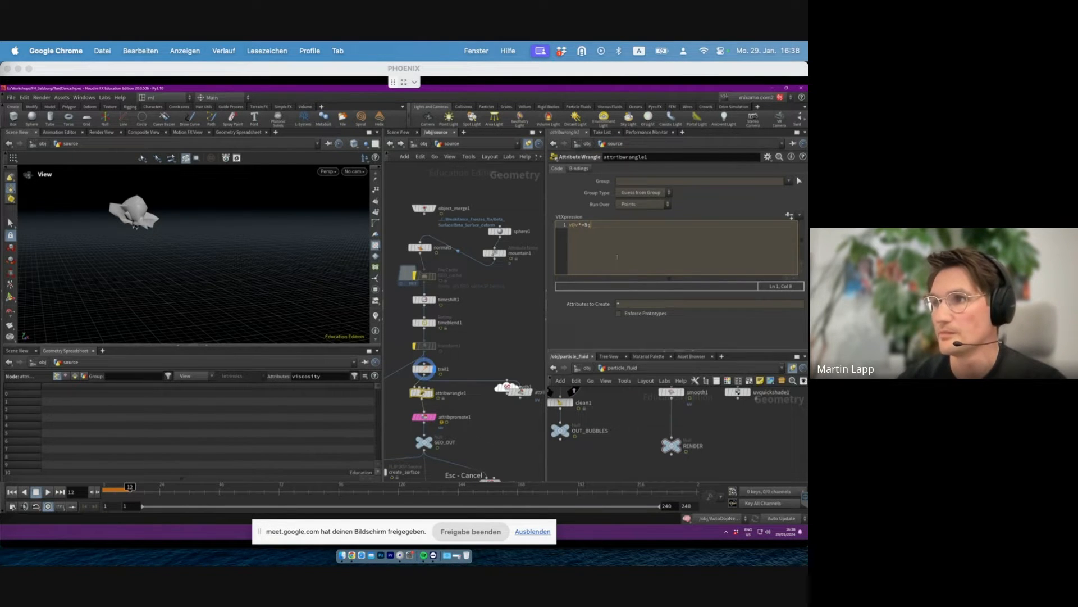
key("ctrl+Return")
- Show the velocity vectors and display trail1, then attribwrangle1, to compare their lengths
middle_click_drag(484, 337, 491, 298)
left_click(430, 331)
left_click(376, 316)
left_click(439, 355)
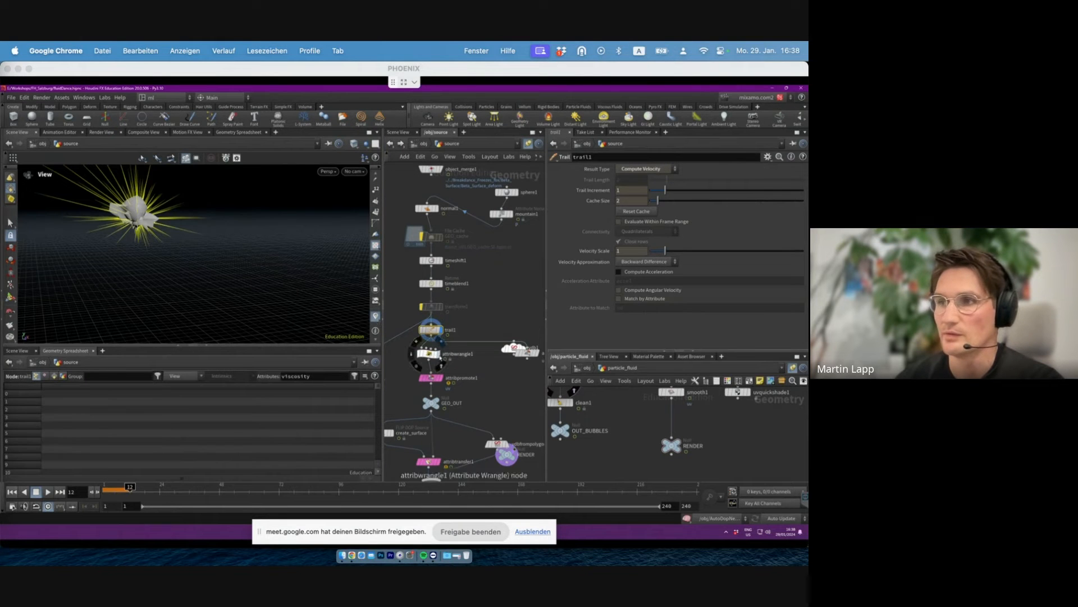
right_click_drag(204, 262, 135, 245)
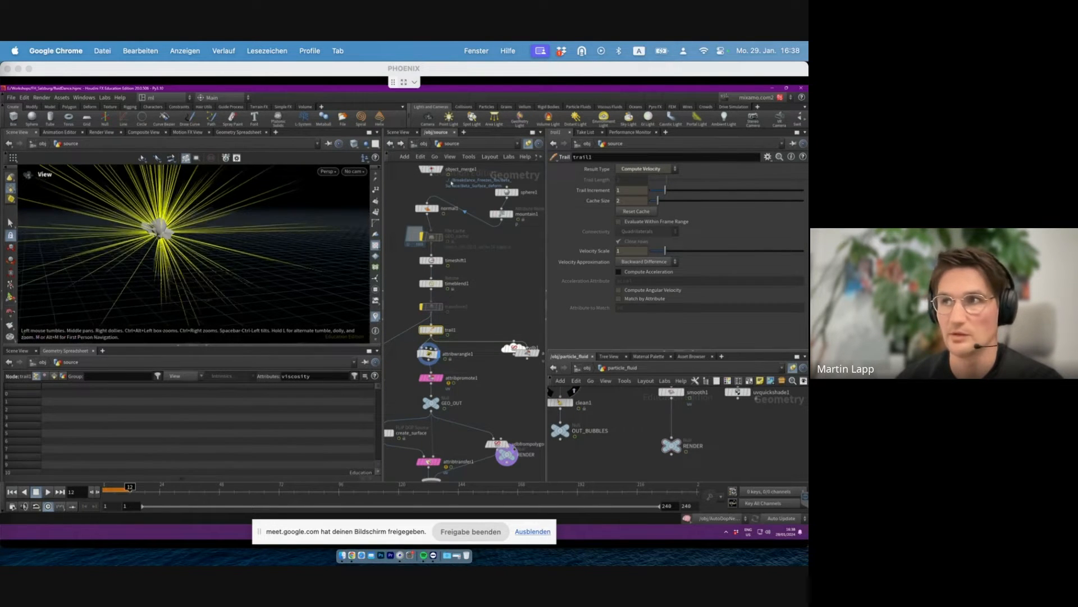
- Open AutoDopNetwork, run the simulation from the first frame with the scaled velocity and inspect the splash within its bounds
key("u")
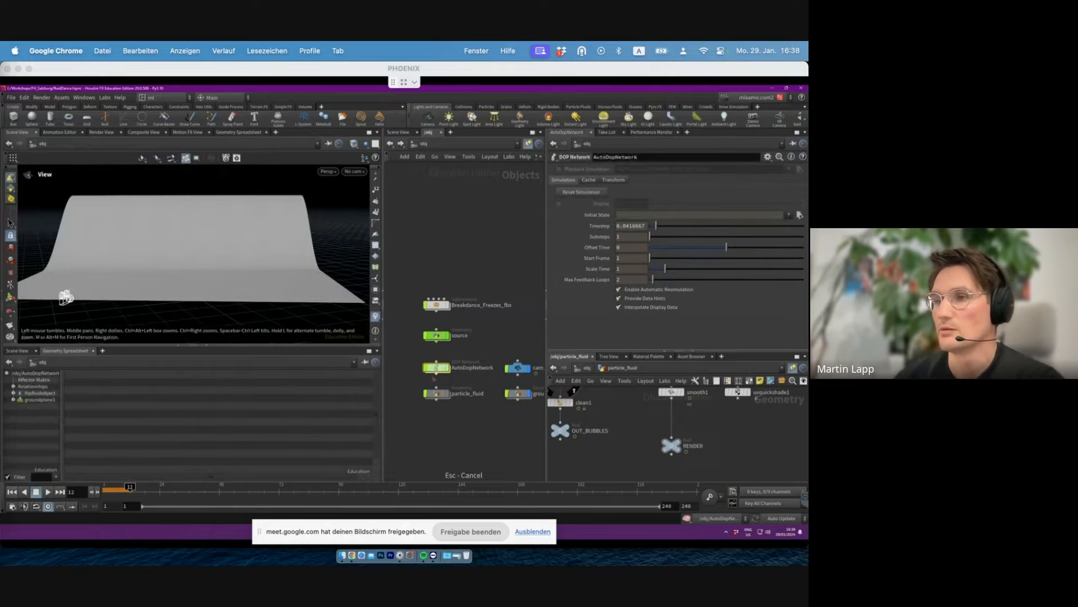
double_click(436, 370)
left_click(407, 382)
left_click(12, 492)
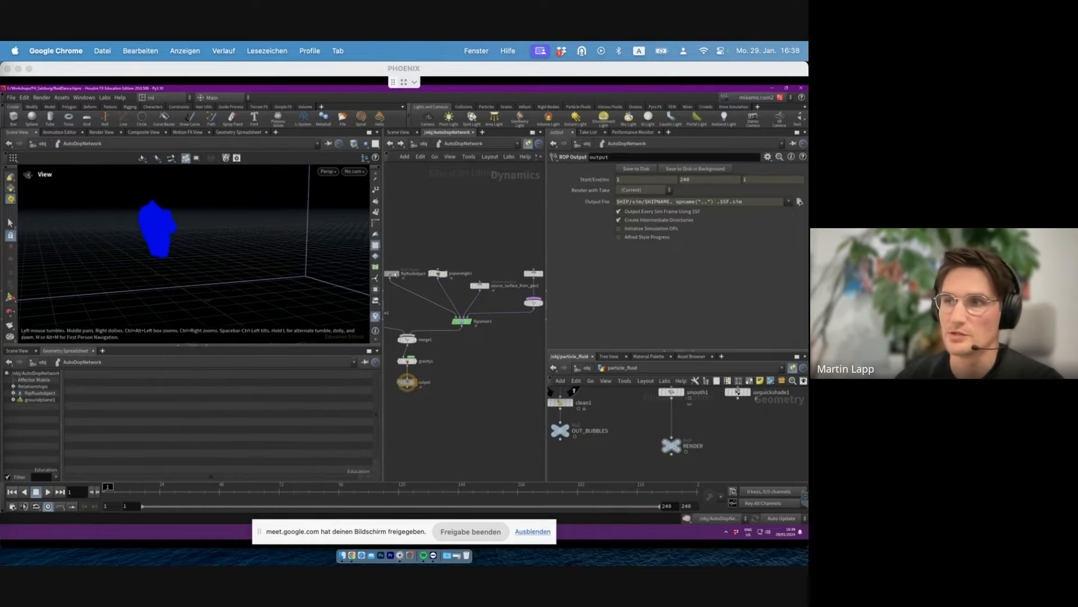
left_click(47, 492)
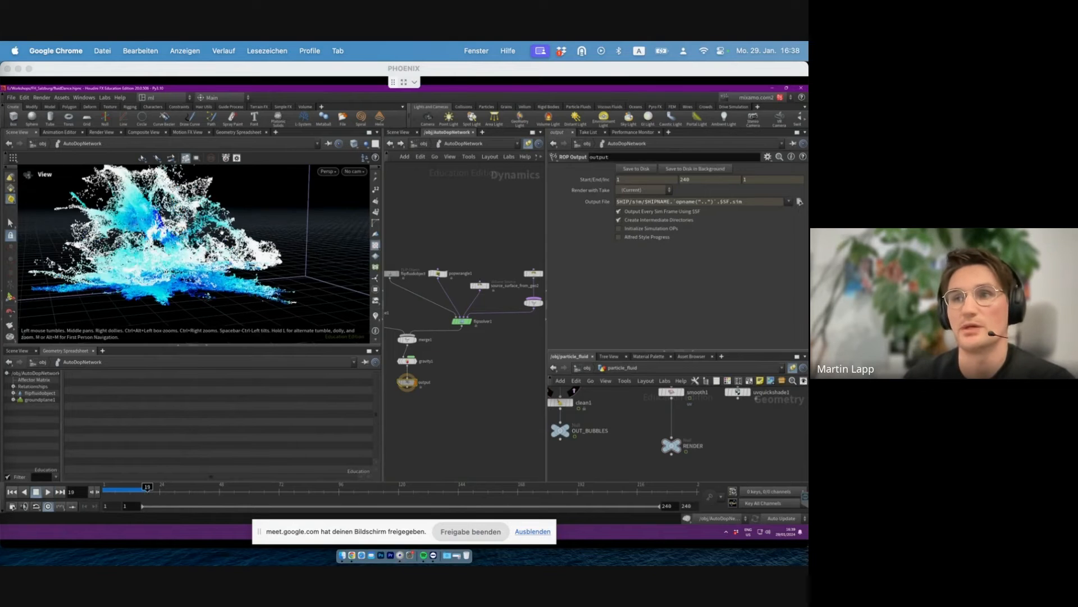
scroll(247, 224, "down", 4)
left_click_drag(247, 224, 160, 155)
right_click_drag(162, 227, 170, 155)
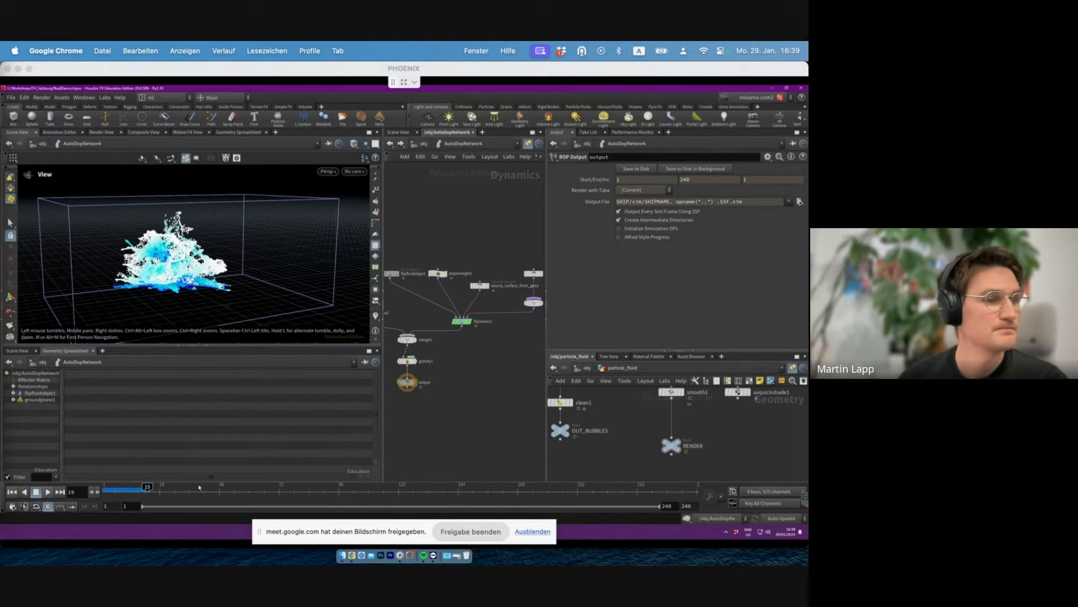
- Switch to the HP ZCentral Remote Boost window, fit it on screen and bring up the remote Houdini scene
left_click(309, 307)
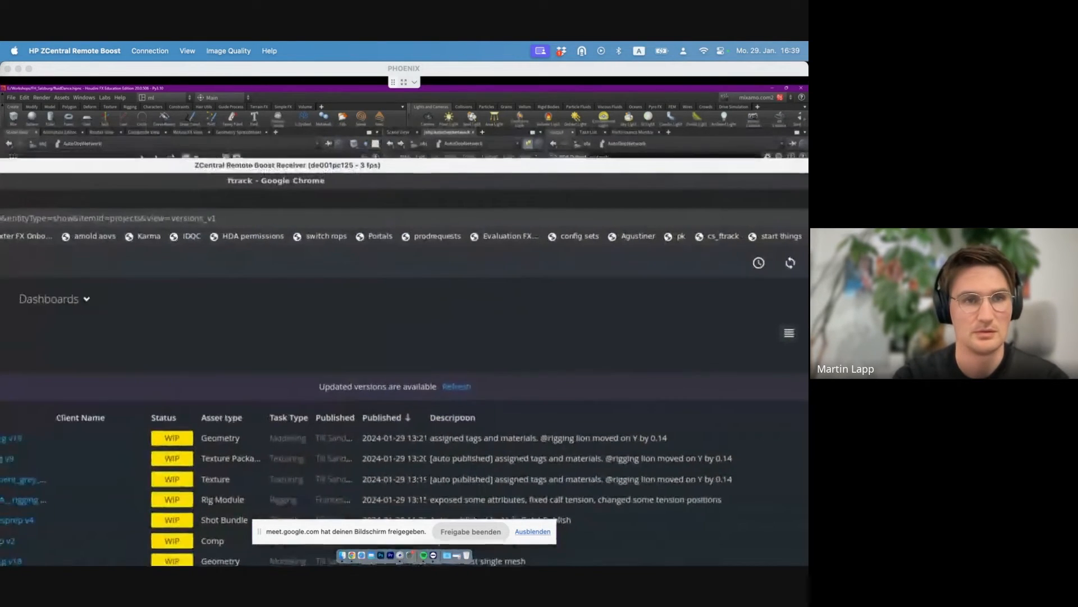
left_click_drag(0, 167, 165, 73)
left_click_drag(148, 59, 145, 85)
left_click_drag(25, 83, 23, 141)
left_click_drag(356, 145, 314, 126)
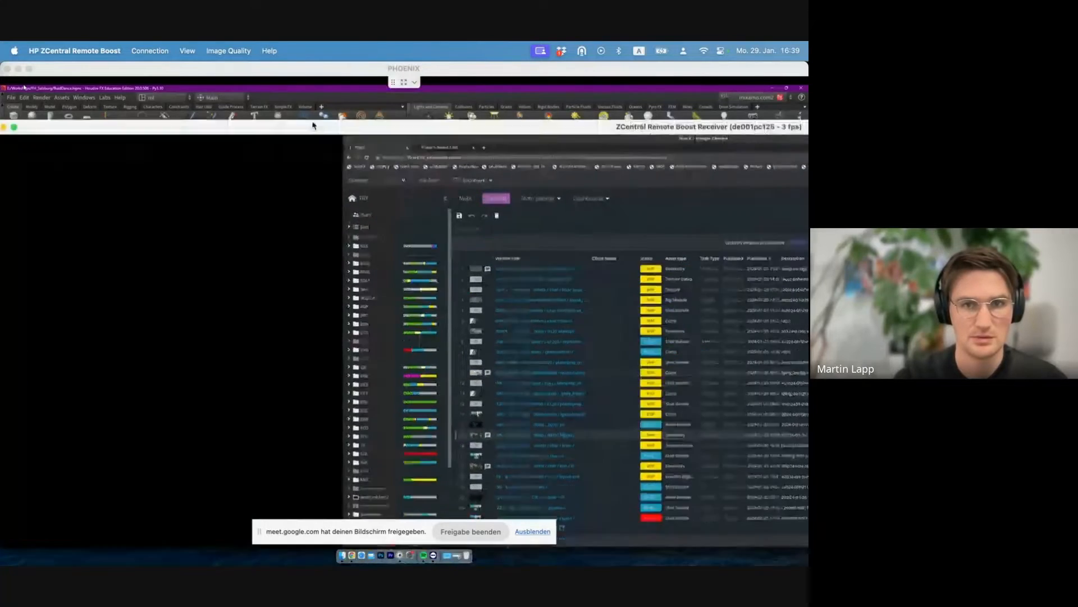
double_click(313, 126)
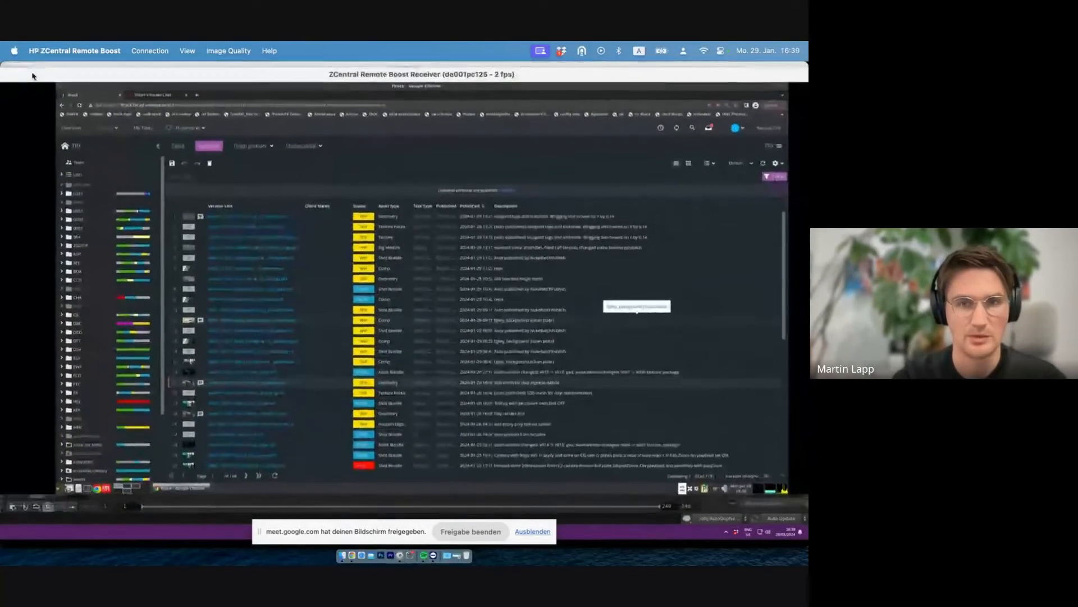
left_click(121, 485)
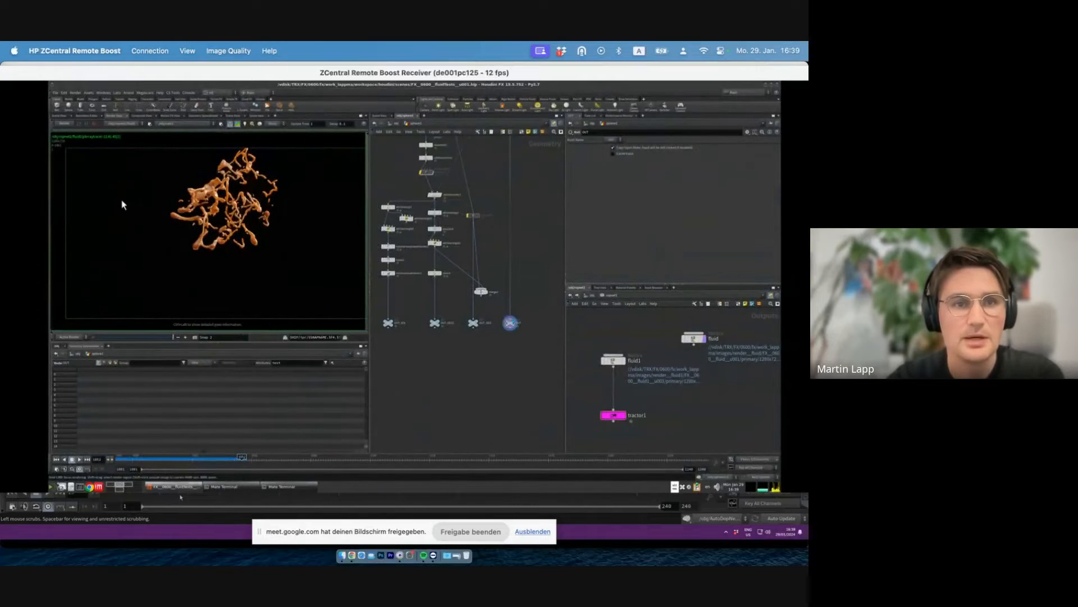
- Show the remote scene's geometry, locate and display OUT_EMITTER, and scrub the timeline to examine the emitter
left_click(58, 116)
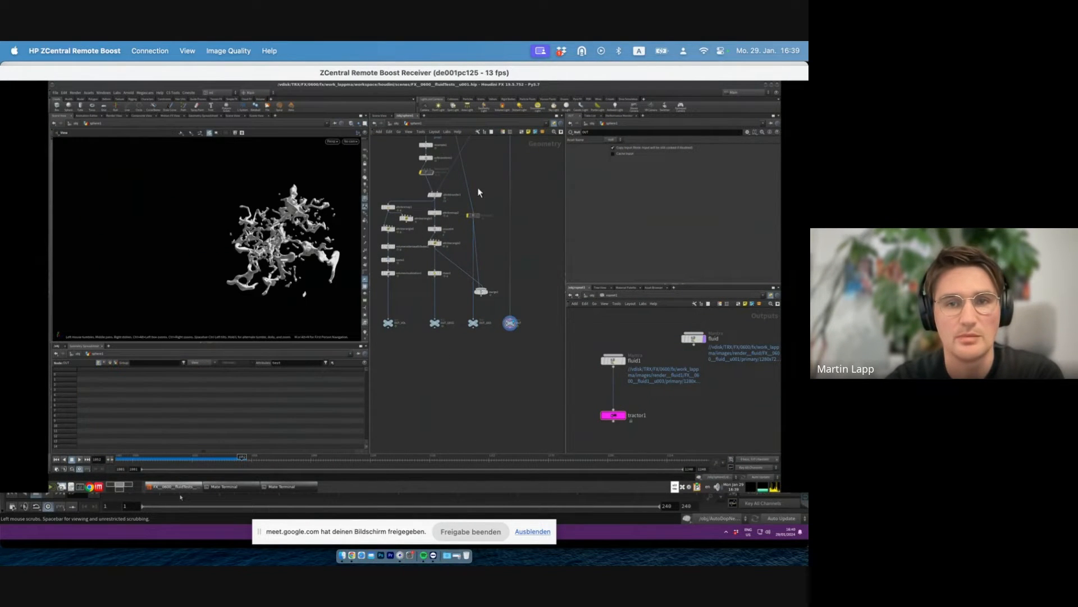
scroll(479, 193, "down", 5)
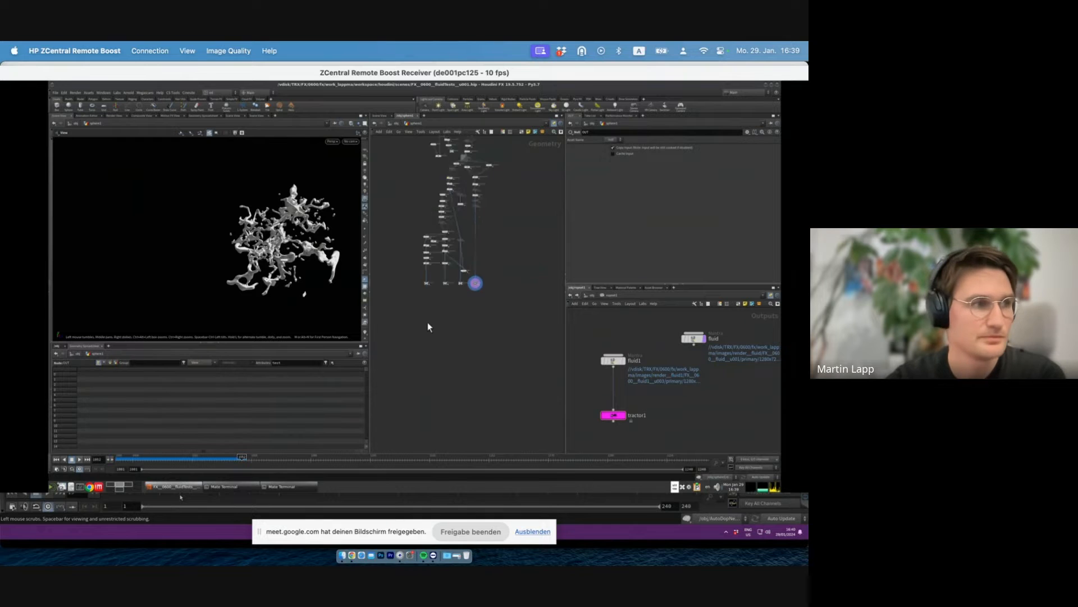
scroll(442, 231, "up", 5)
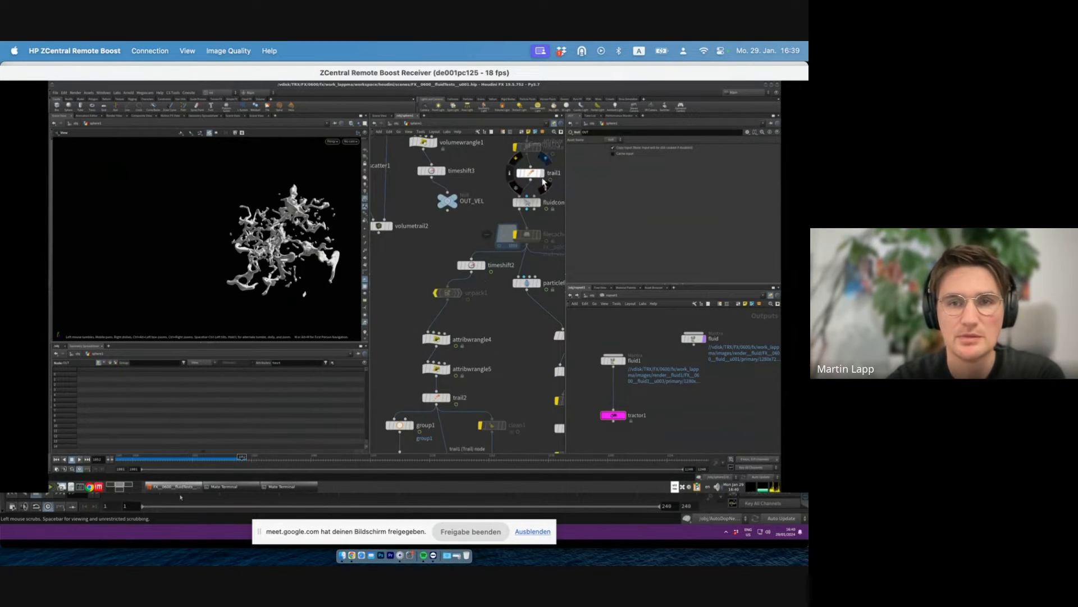
scroll(474, 223, "down", 3)
scroll(475, 223, "down", 5)
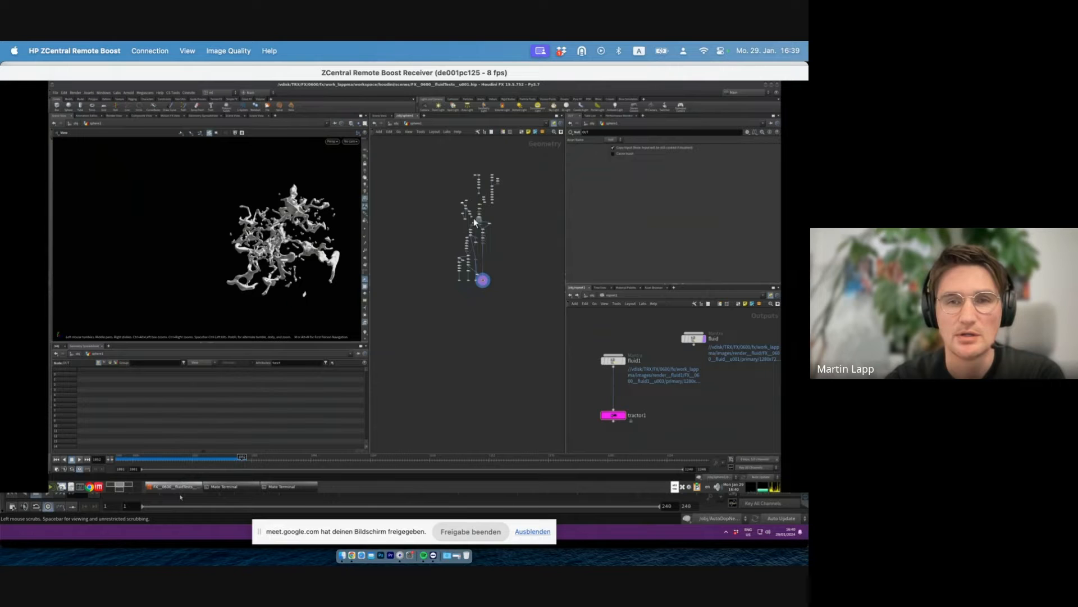
scroll(487, 162, "up", 5)
scroll(469, 334, "up", 4)
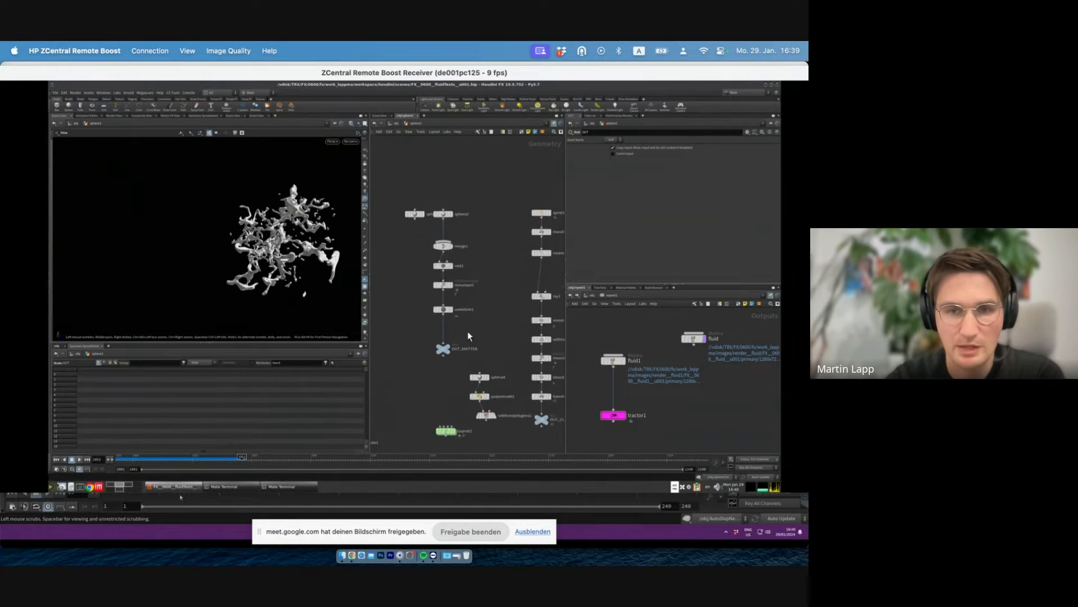
left_click(449, 353)
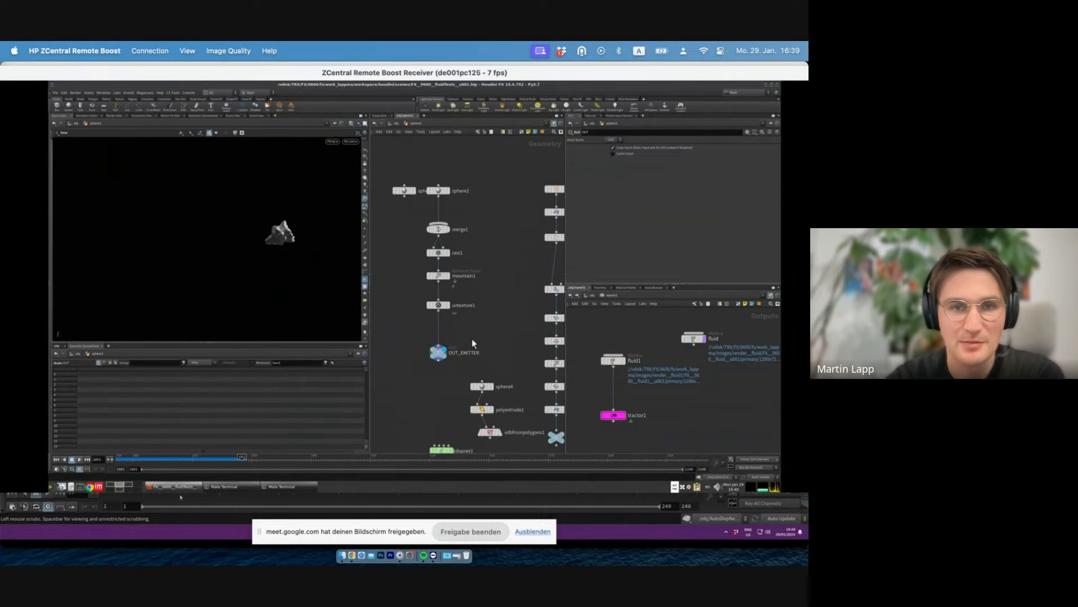
mouse_move(166, 460)
left_mouse_down()
mouse_move(108, 460)
mouse_move(182, 459)
left_mouse_up()
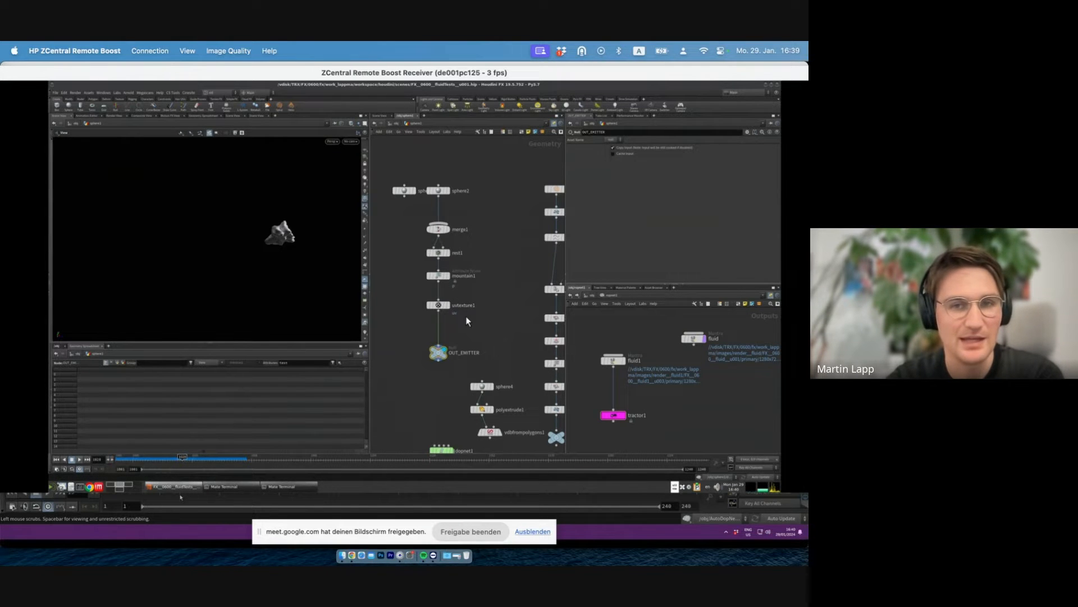
- Locate the velocity volume branch, display box1 and vdbactivate1 in turn, and examine the VDB Activate settings
scroll(466, 316, "down", 6)
scroll(471, 380, "up", 8)
scroll(471, 379, "down", 5)
scroll(413, 370, "up", 5)
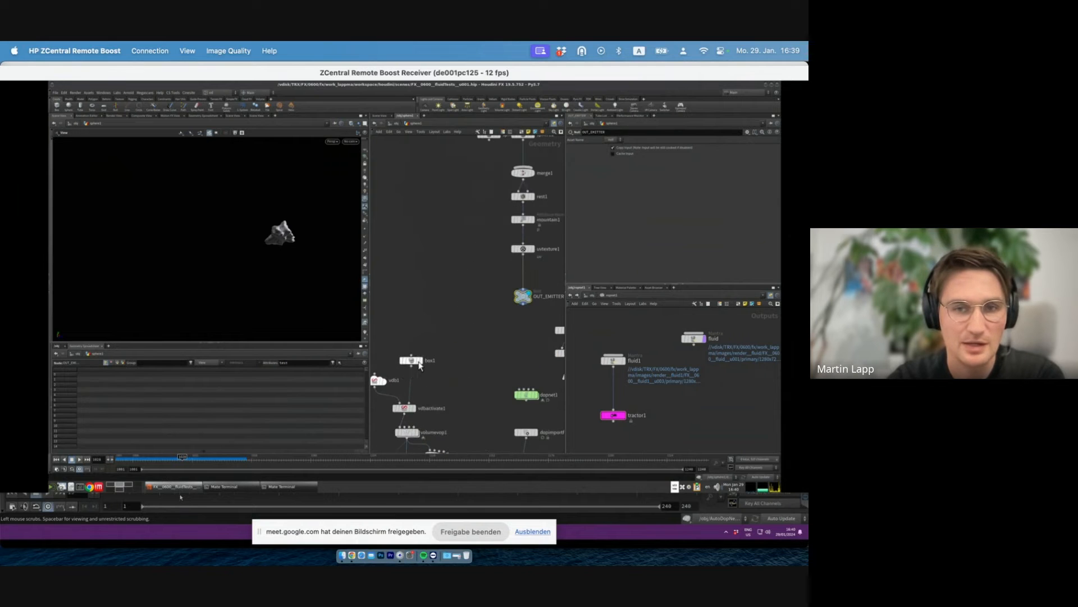
left_click(419, 363)
scroll(423, 377, "down", 4)
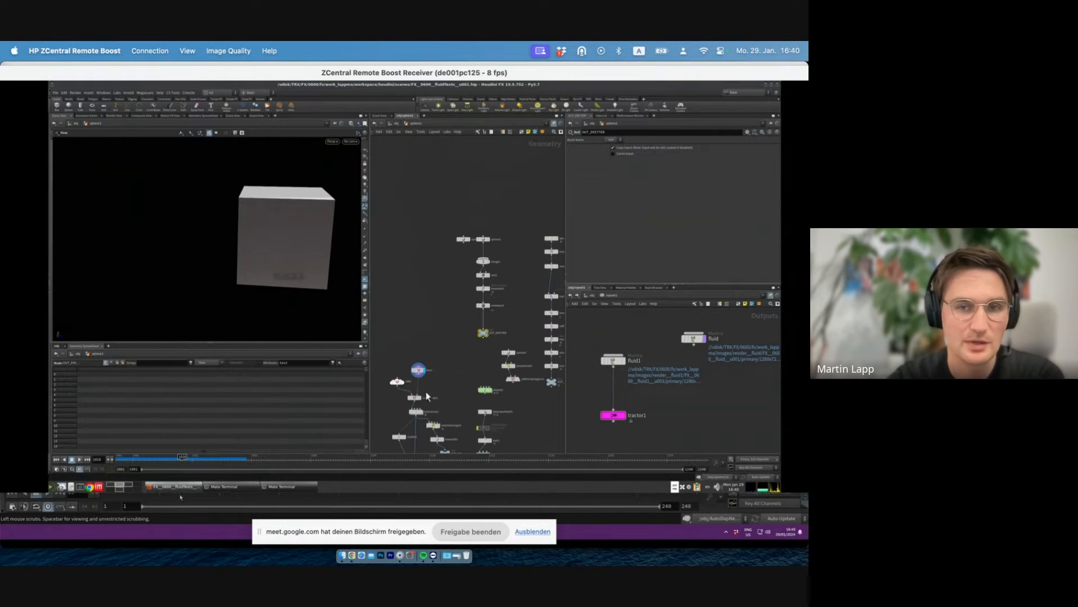
scroll(387, 417, "up", 5)
left_click(455, 376)
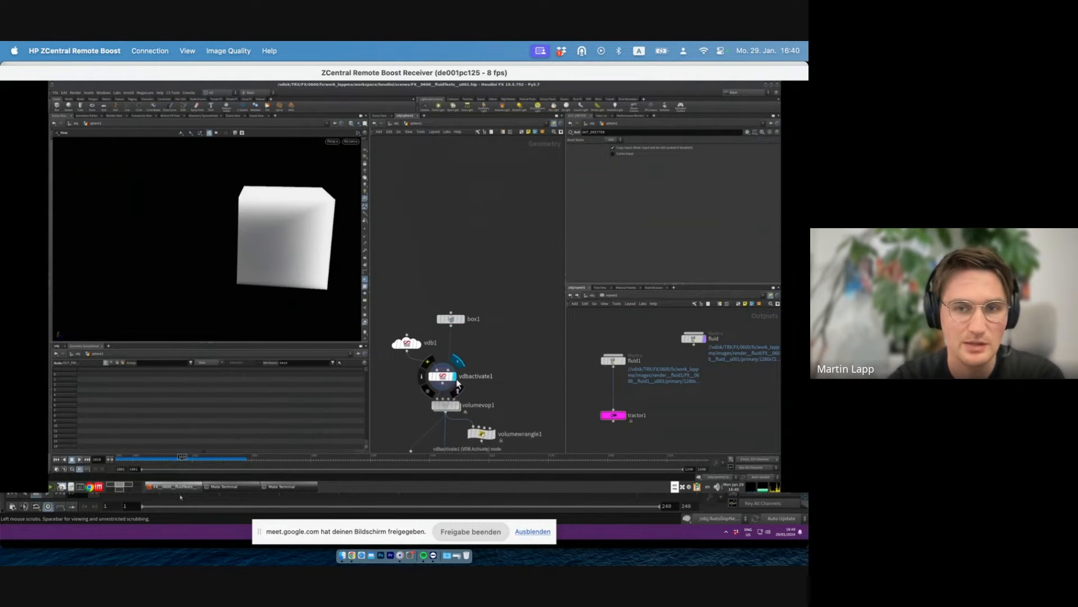
left_click(443, 374)
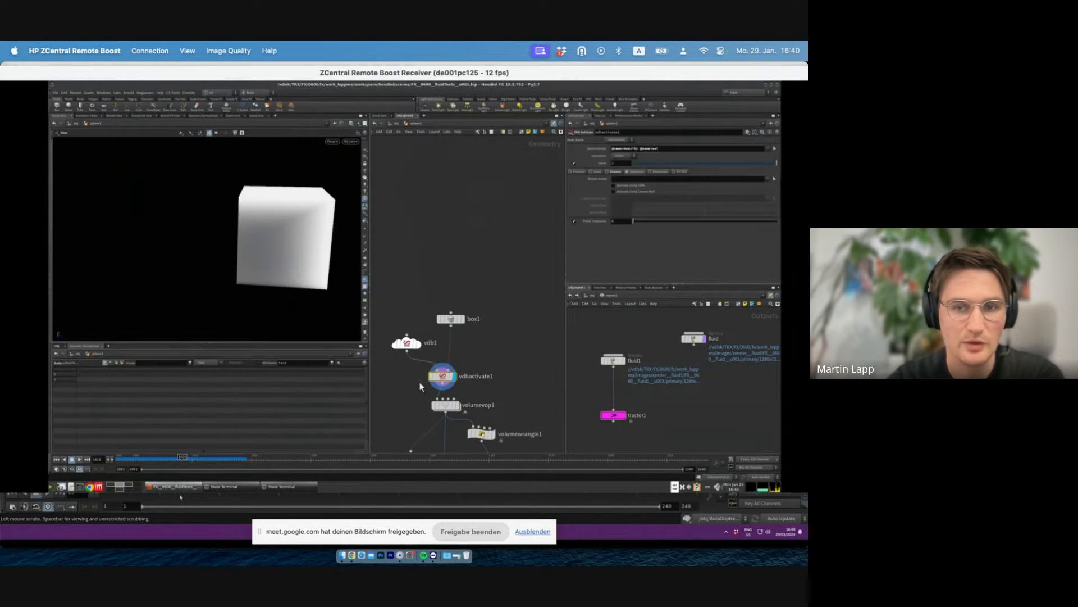
- Display volumevop1, open its VEX network and move curlnoise1 clear of the active noise chain
left_click(458, 406)
double_click(445, 404)
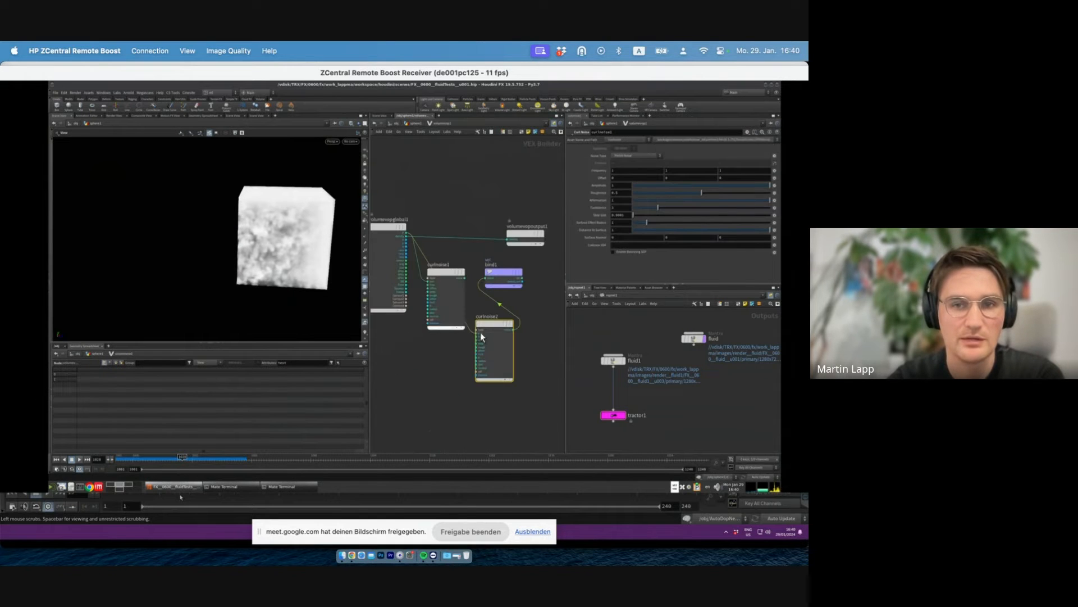
left_click(446, 275)
left_click_drag(446, 275, 444, 357)
key("Tab")
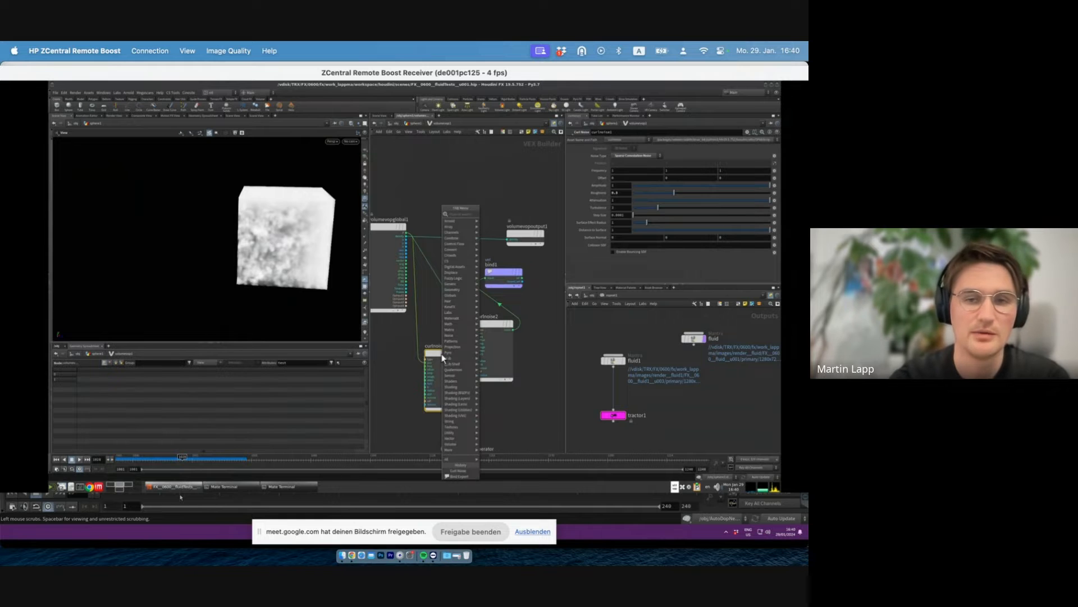
mouse_move(445, 356)
left_click(526, 360)
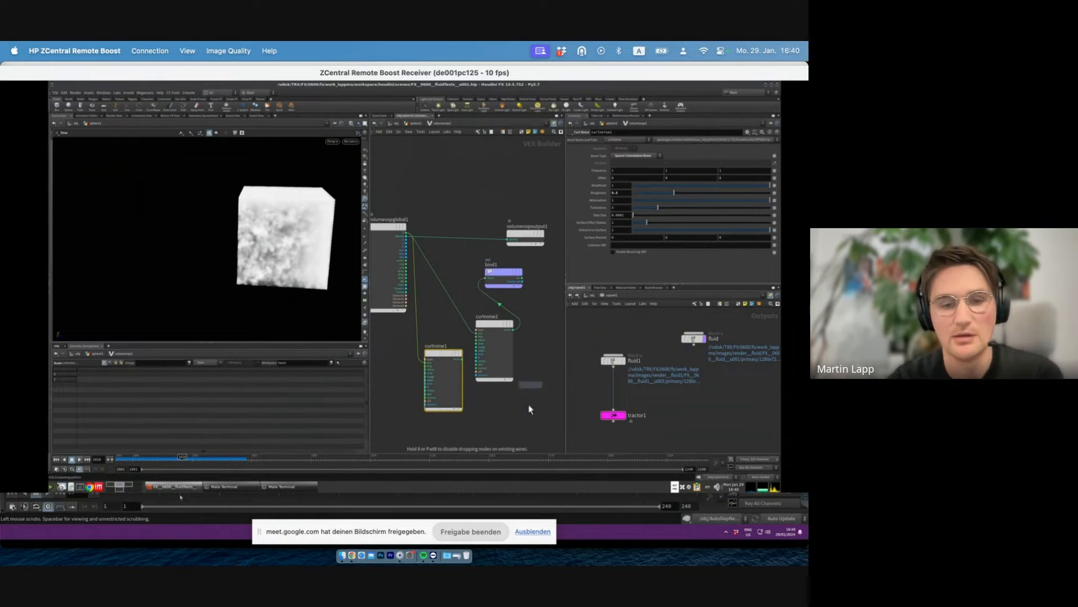
key("Escape")
- Inspect the curlnoise2 settings, move bind1 further from it and return to the geometry network
left_click_drag(532, 403, 475, 312)
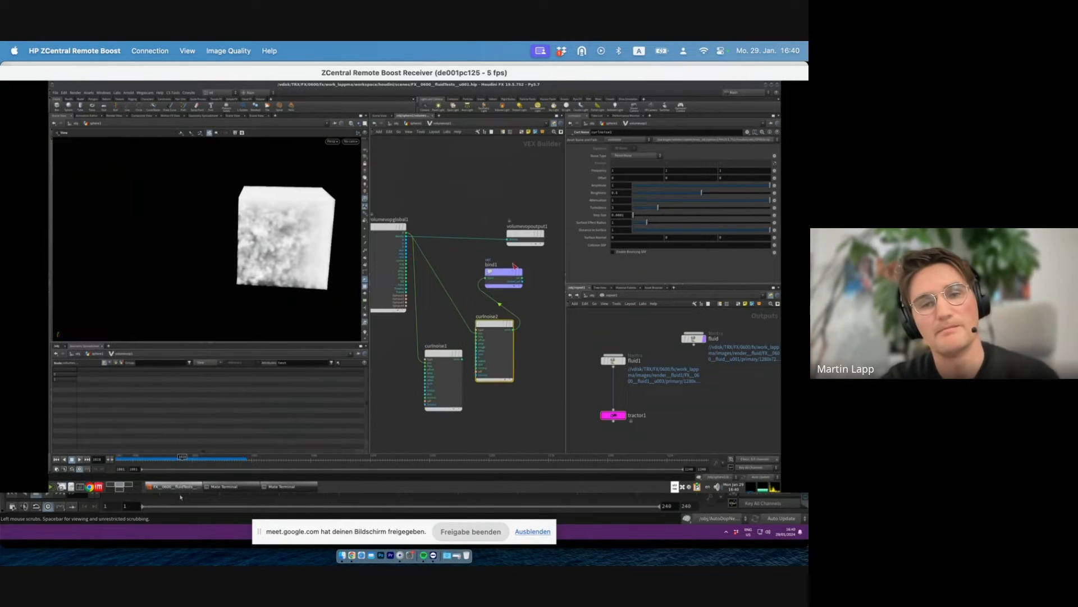
left_click_drag(505, 275, 533, 290)
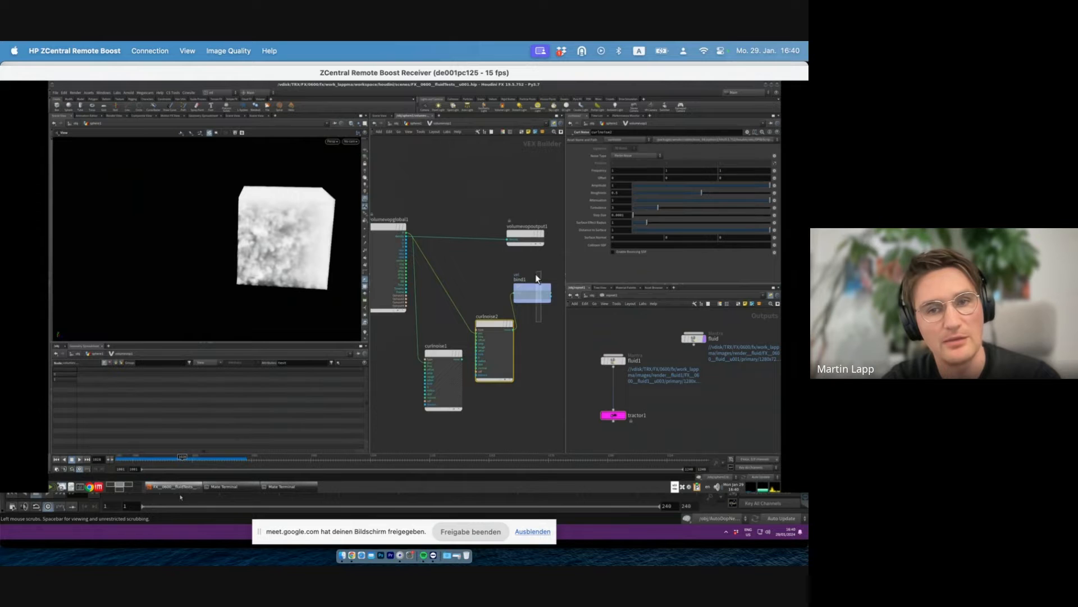
left_click(541, 295)
key("u")
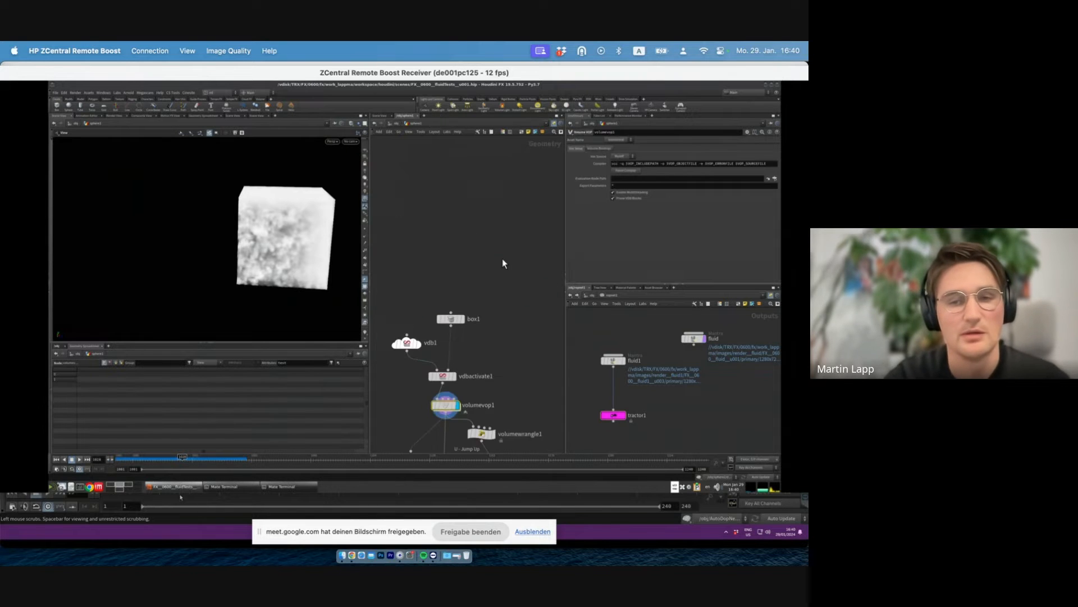
- Display volumetrail2 and examine the trails of the curl-noise velocity field from another angle
scroll(496, 316, "down", 3)
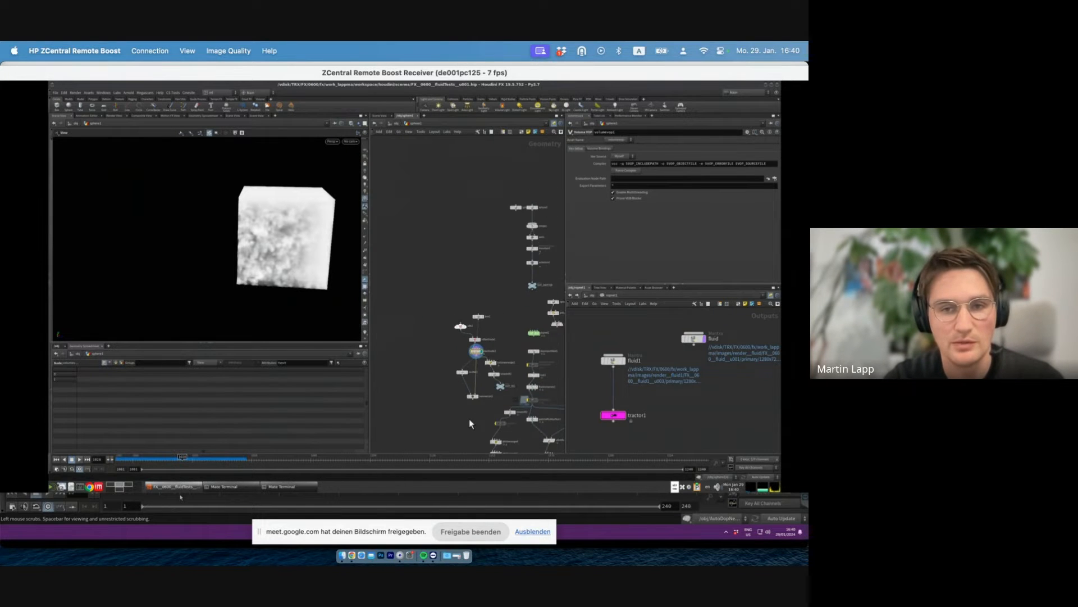
scroll(469, 419, "up", 4)
left_click(492, 365)
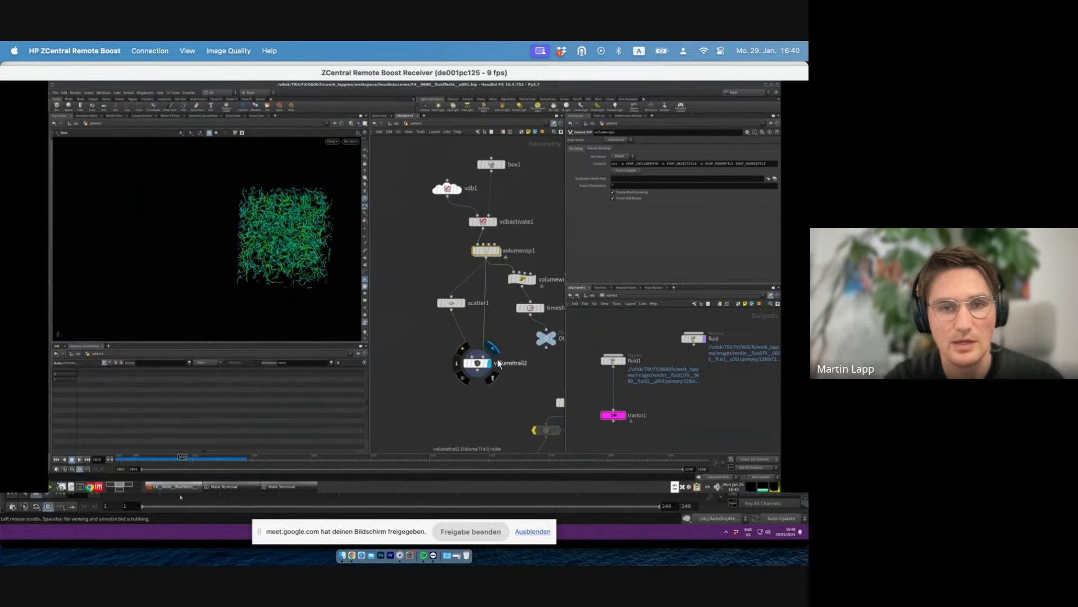
left_click(477, 364)
mouse_move(303, 241)
left_mouse_down()
mouse_move(337, 221)
mouse_move(287, 248)
mouse_move(312, 243)
left_mouse_up()
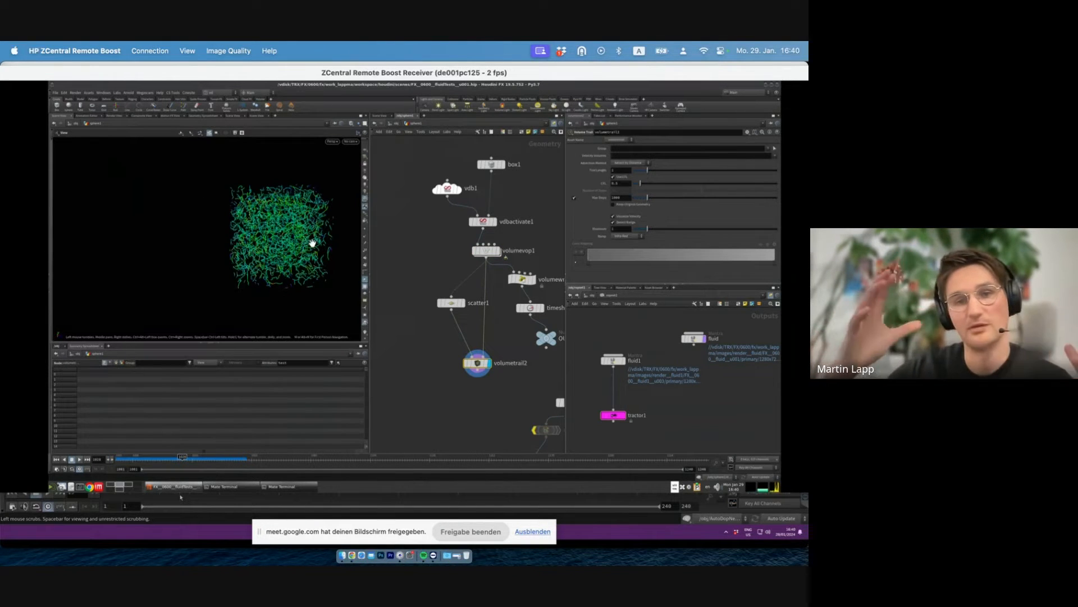
- Open the fluid's DOP network and move the unconnected popcurveforce1 away from popadvectbyvolumes1
scroll(416, 290, "down", 5)
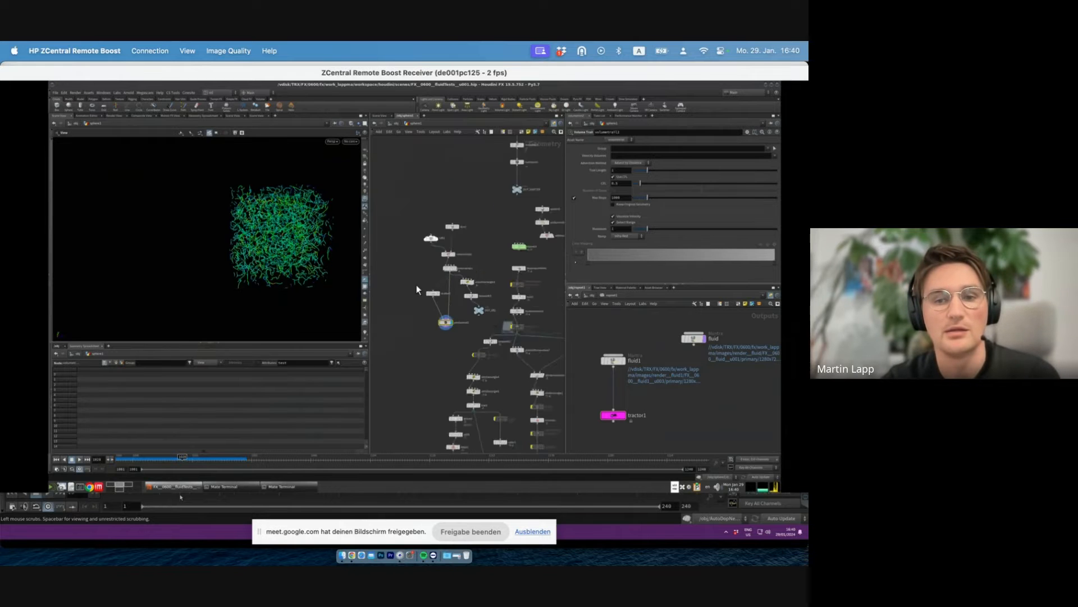
scroll(472, 247, "up", 5)
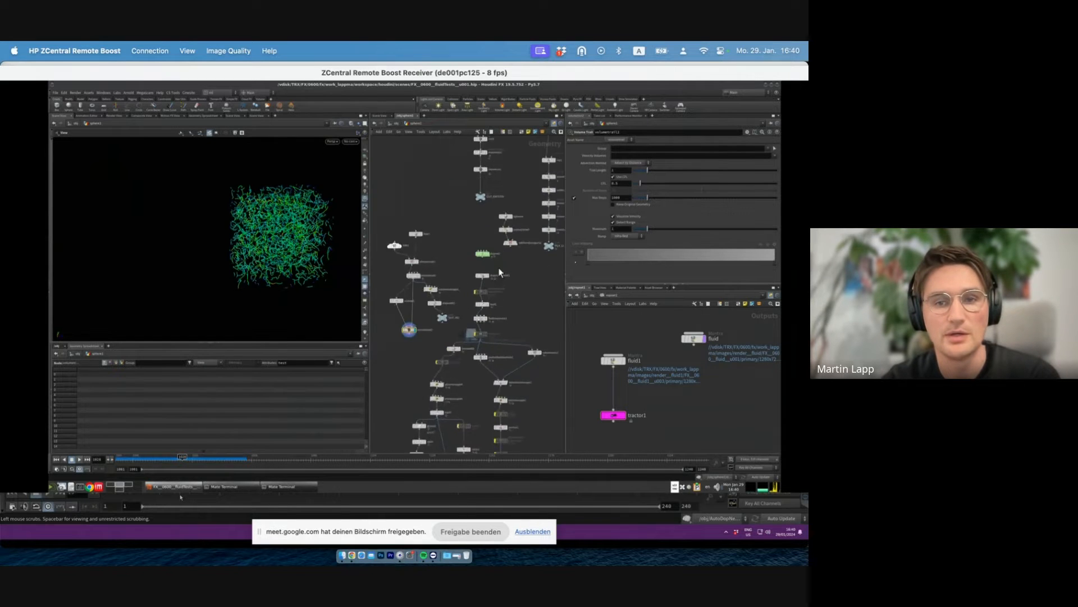
double_click(471, 245)
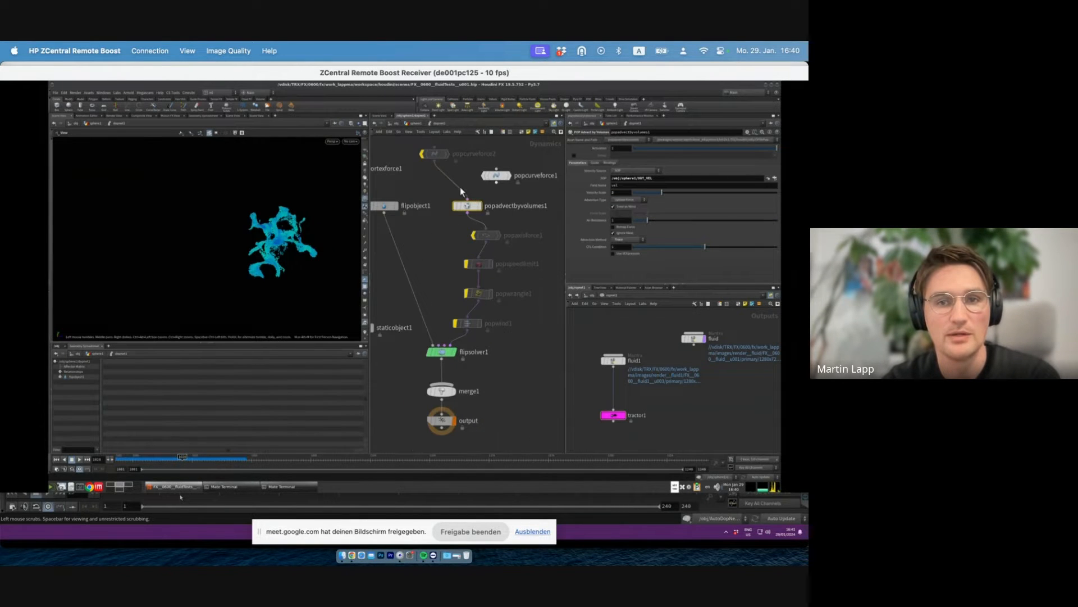
left_click_drag(490, 179, 527, 175)
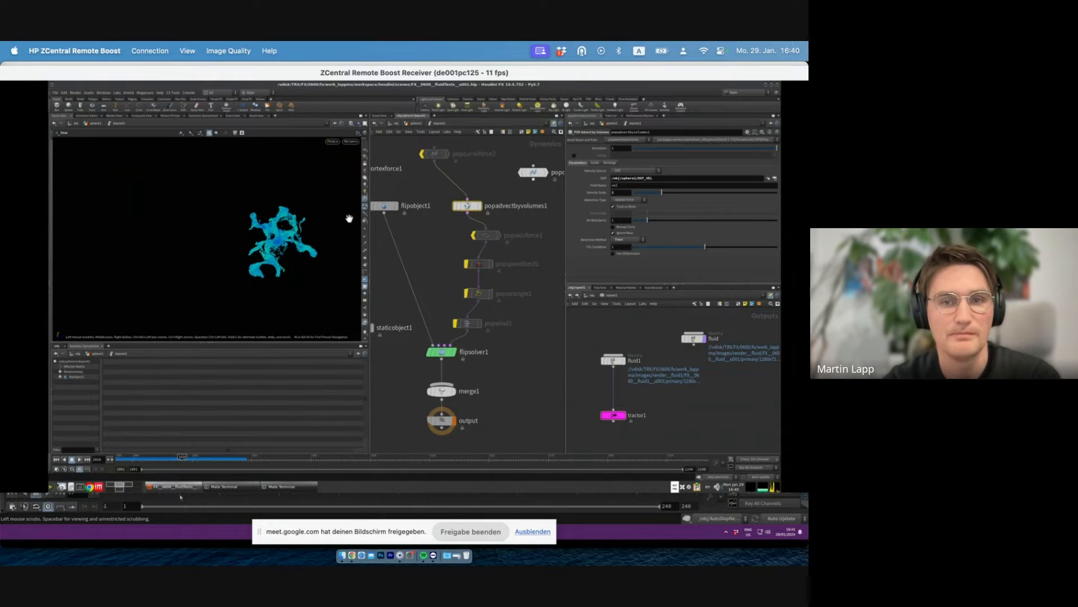
- Review the flipsolver1 viscosity settings and the velocity volume path referenced by popadvectbyvolumes1
left_click(442, 352)
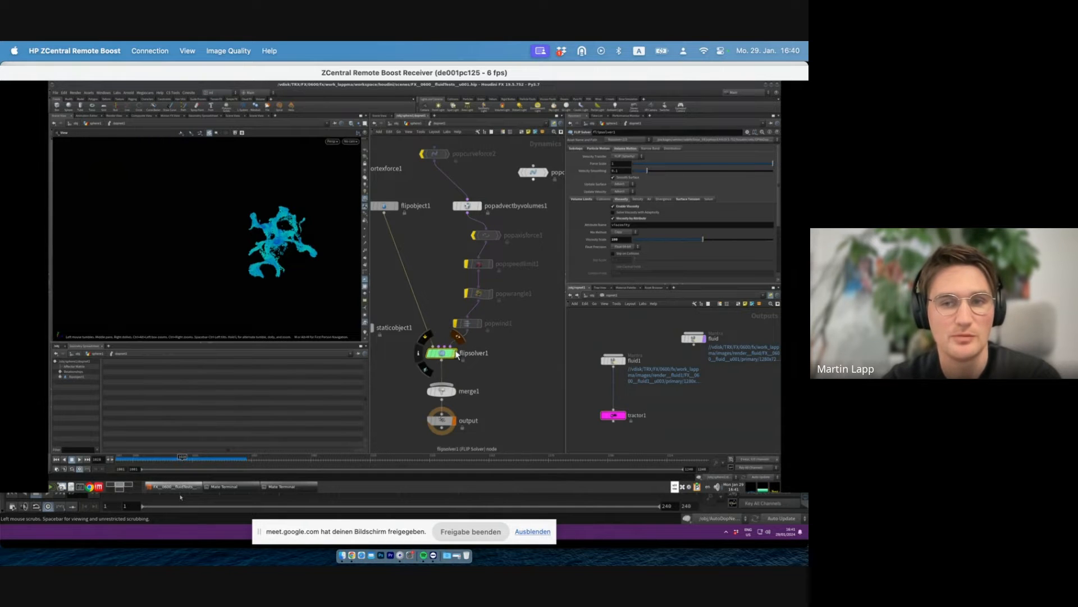
left_click(476, 209)
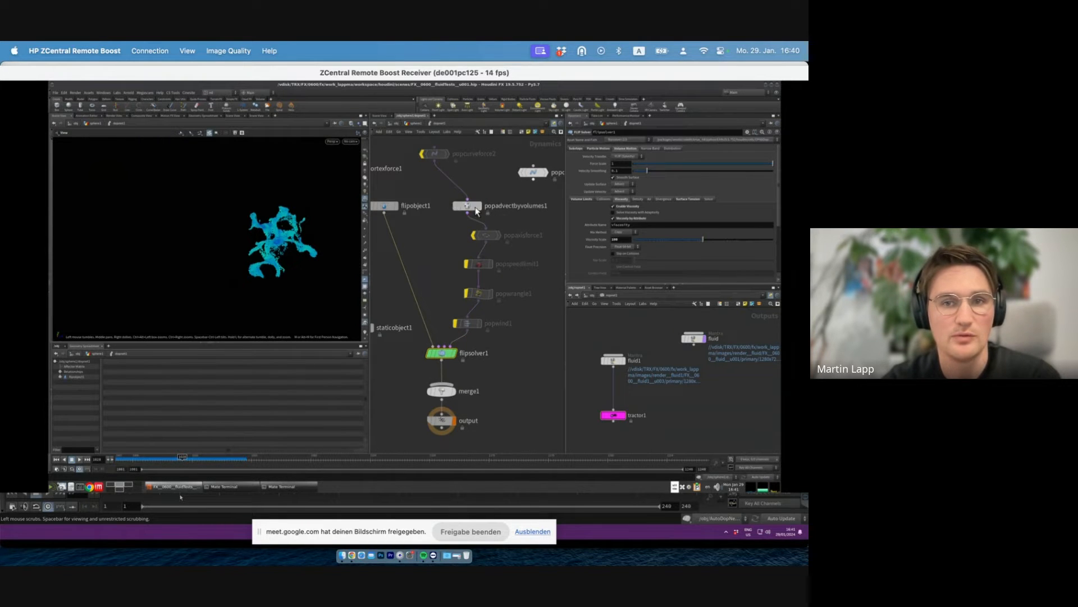
left_click_drag(476, 209, 497, 209)
left_click_drag(668, 178, 572, 178)
left_click_drag(638, 180, 565, 181)
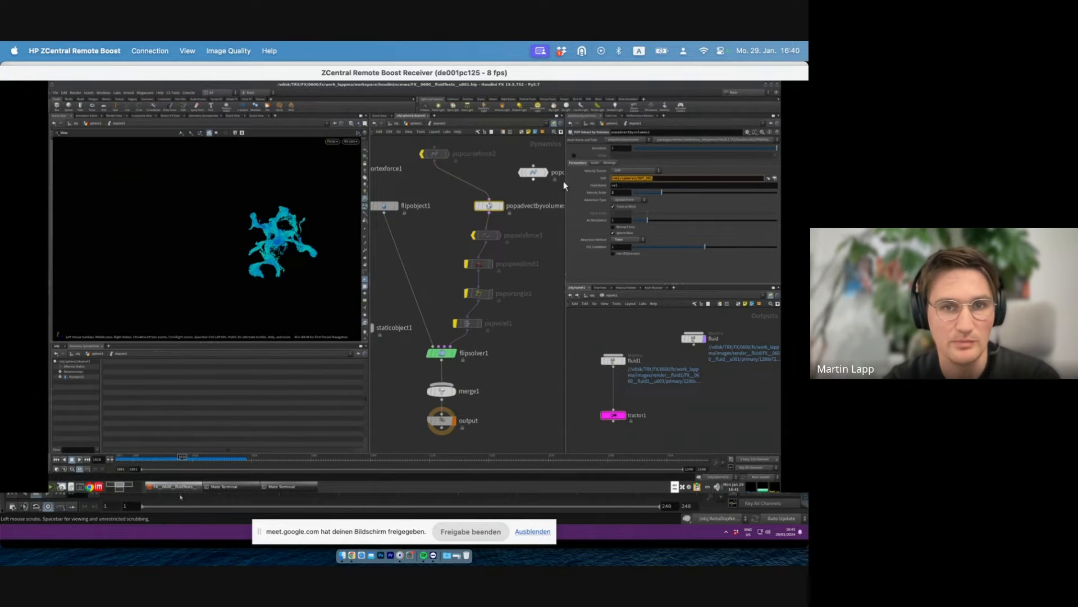
- Run the volume-advected fluid simulation from the first frame, then scrub back through it to inspect the fluid's shape
left_click(56, 460)
left_click(80, 459)
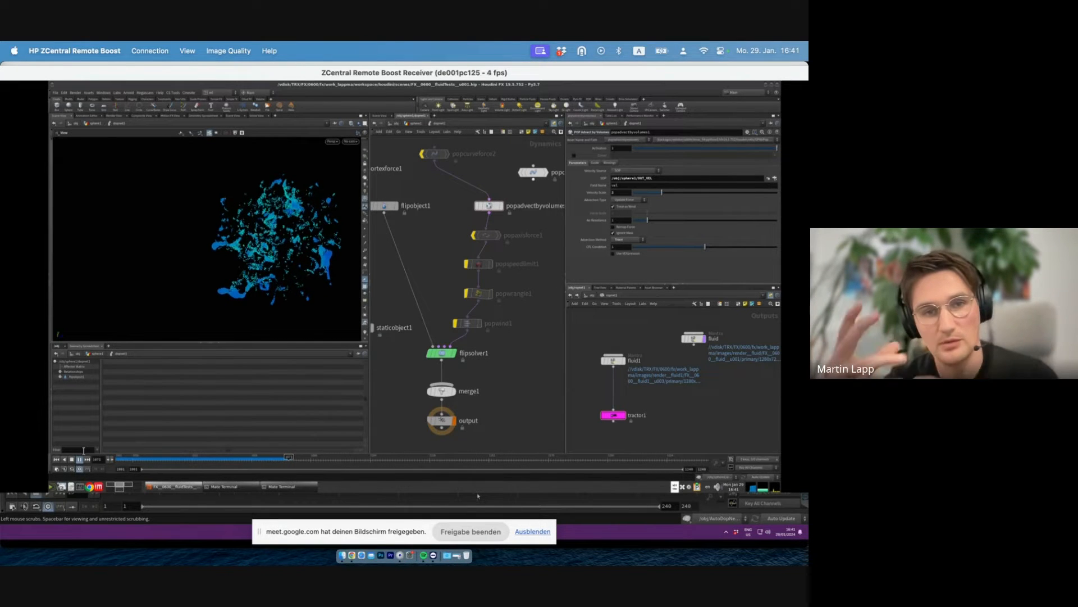
mouse_move(167, 460)
left_mouse_down()
mouse_move(142, 458)
mouse_move(253, 450)
mouse_move(208, 447)
left_mouse_up()
left_click_drag(270, 251, 284, 253)
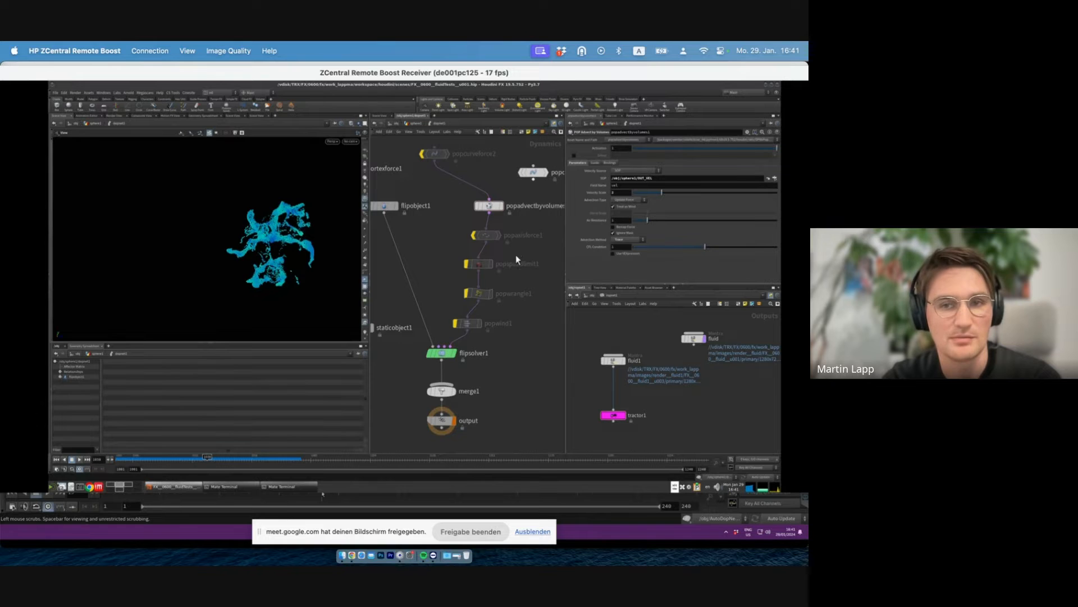
- Enable popcurveforce2, bypass popadvectbyvolumes1 and rerun the simulation from the first frame
mouse_move(422, 157)
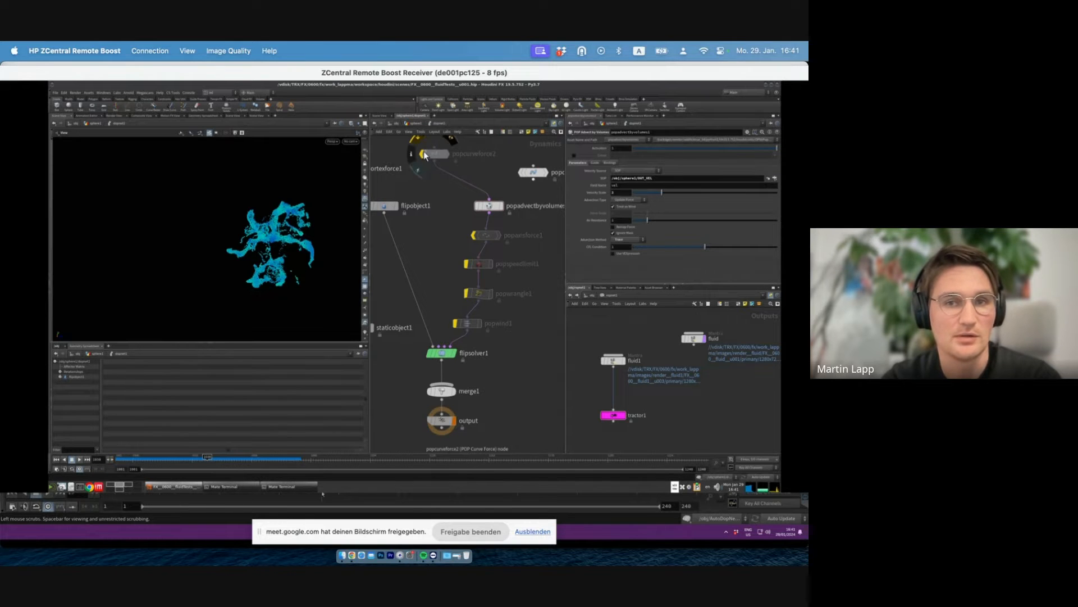
left_click(476, 207)
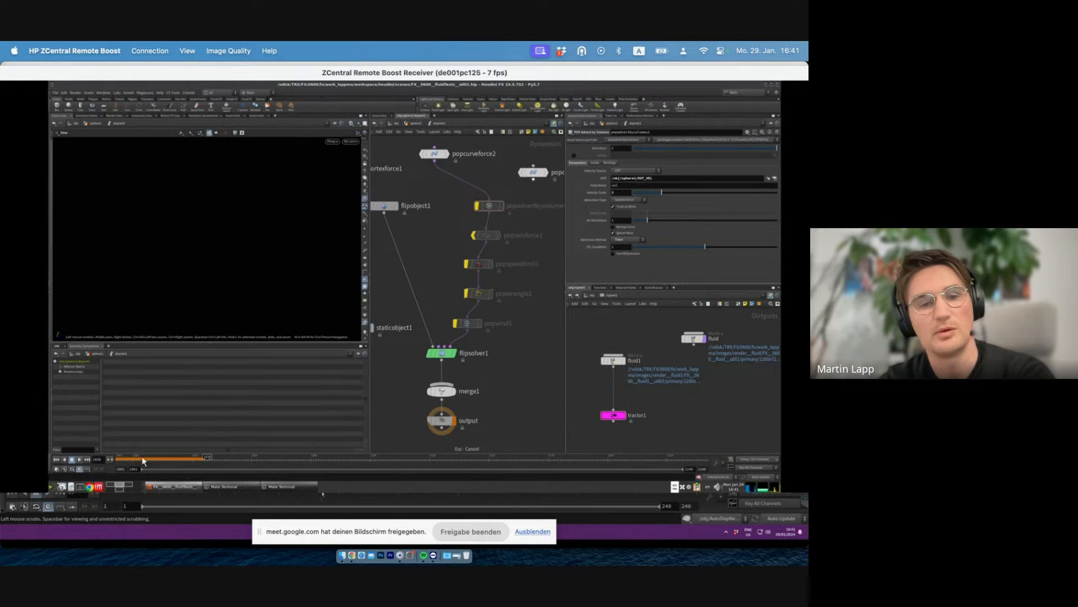
left_click(56, 459)
left_click(80, 460)
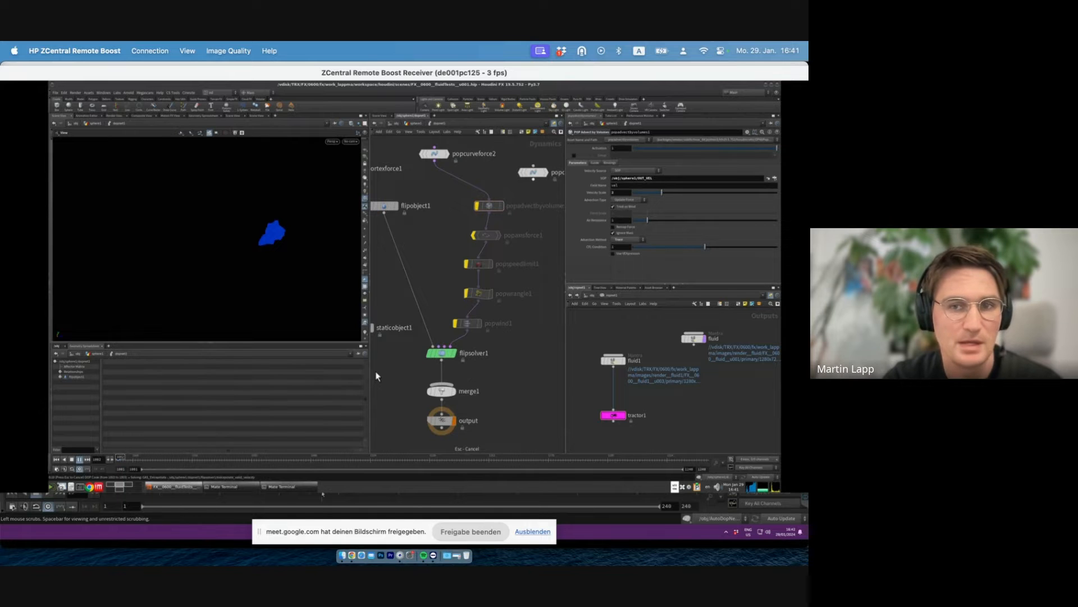
- Inspect the popwind1 settings, stop the simulation and switch back to the PHOENIX Houdini session
left_click(464, 323)
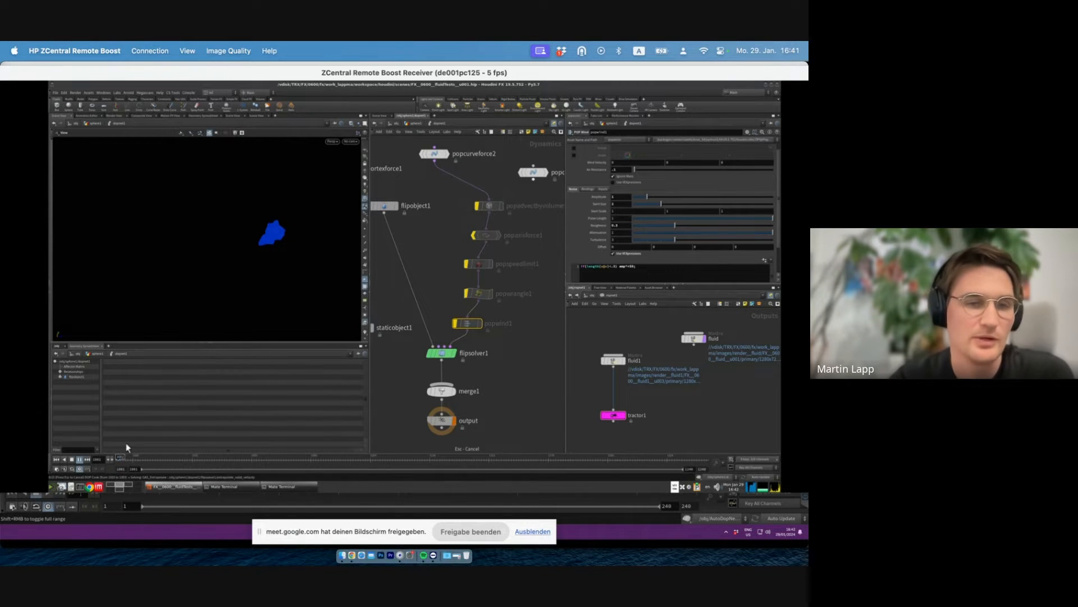
left_click(72, 460)
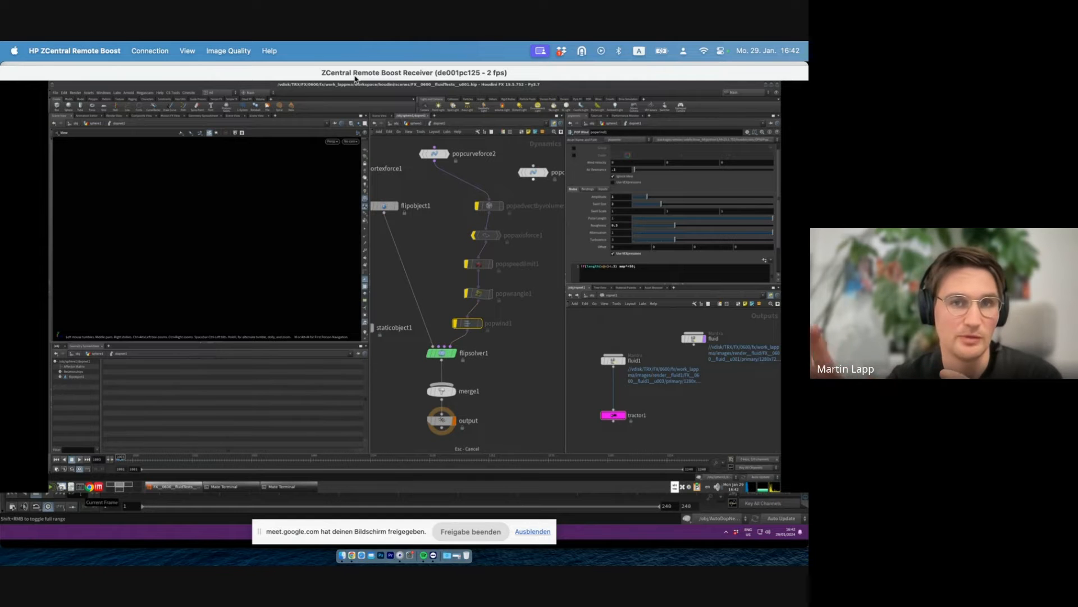
left_click_drag(355, 79, 0, 334)
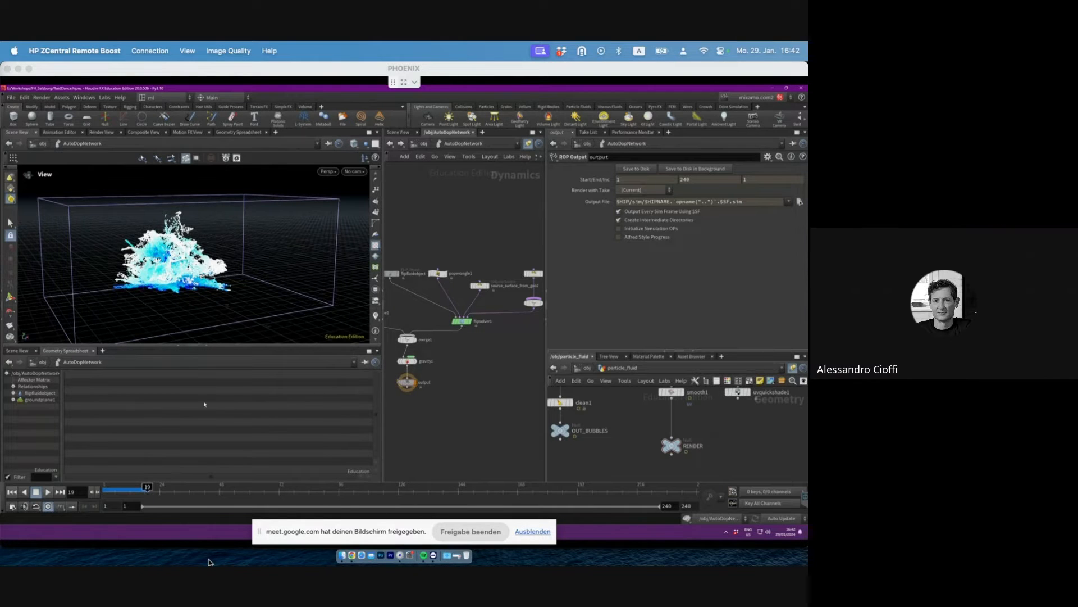
- Run the sphere splash simulation from the first frame, stop it at frame 25 and scrub back to frame 14
left_click(12, 492)
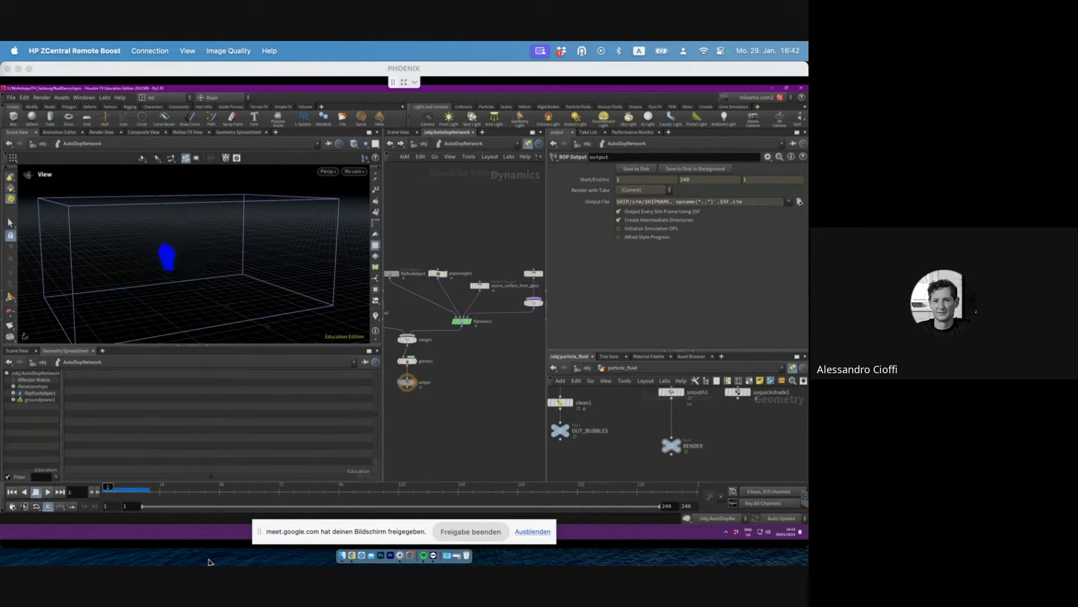
key("Up")
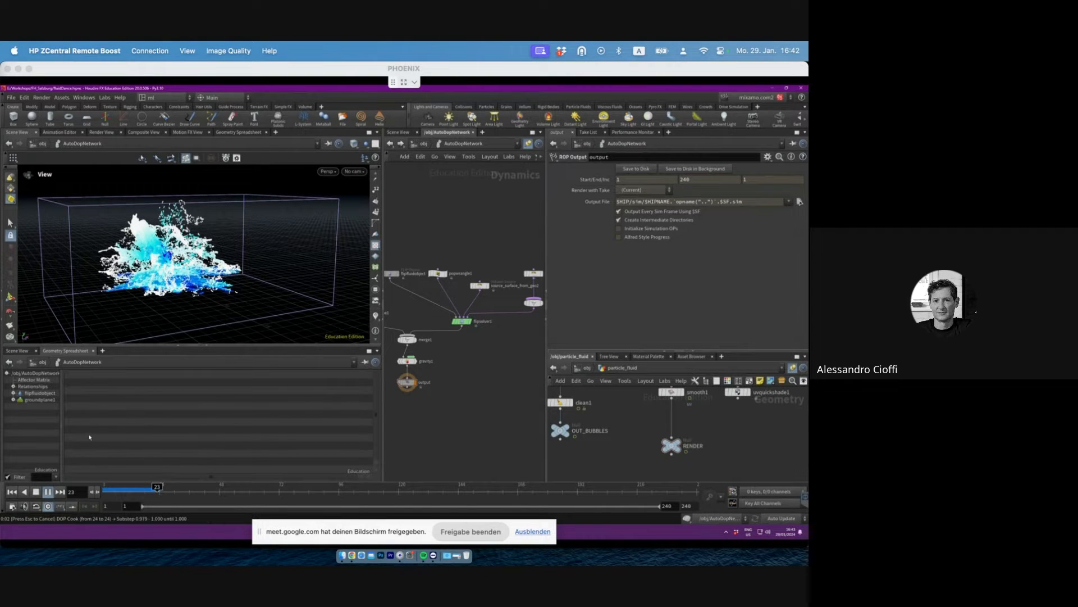
key("Escape")
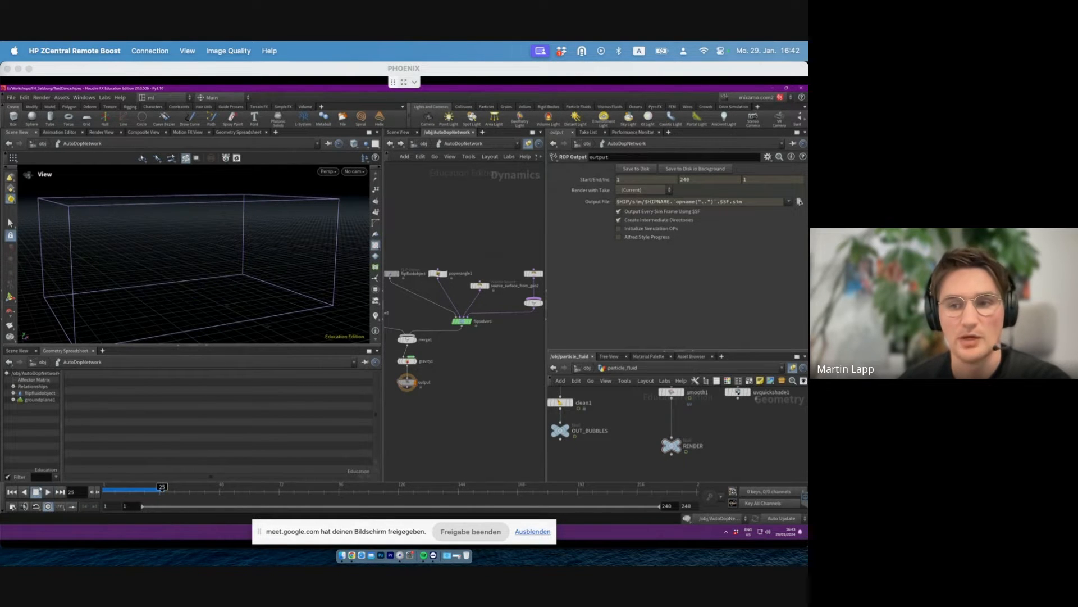
left_click_drag(163, 494, 134, 492)
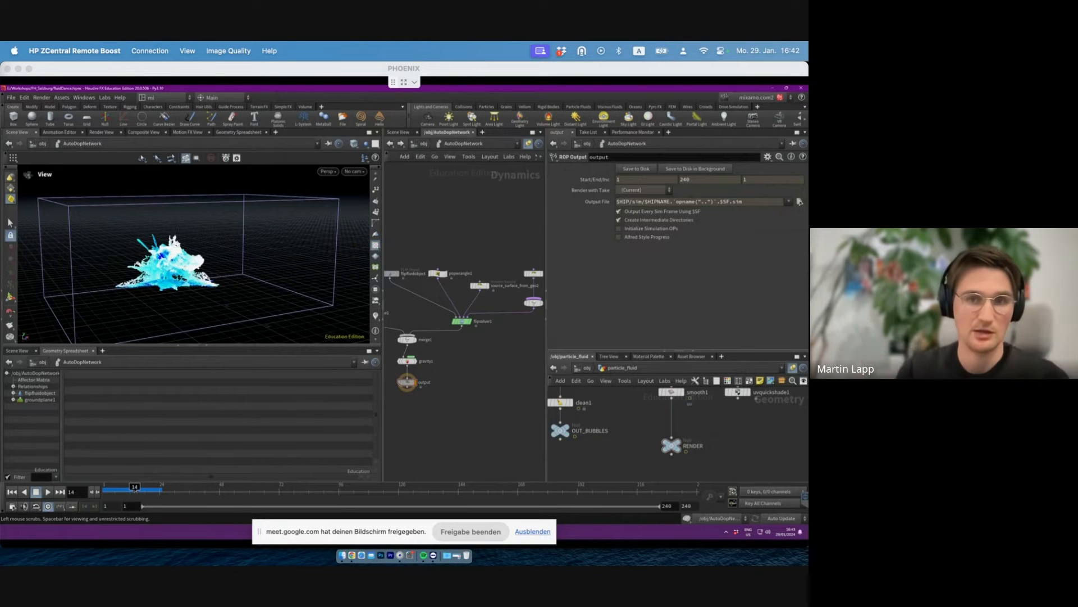
- Play the splash simulation up to frame 30, stop it and examine the particles up close
scroll(223, 264, "up", 3)
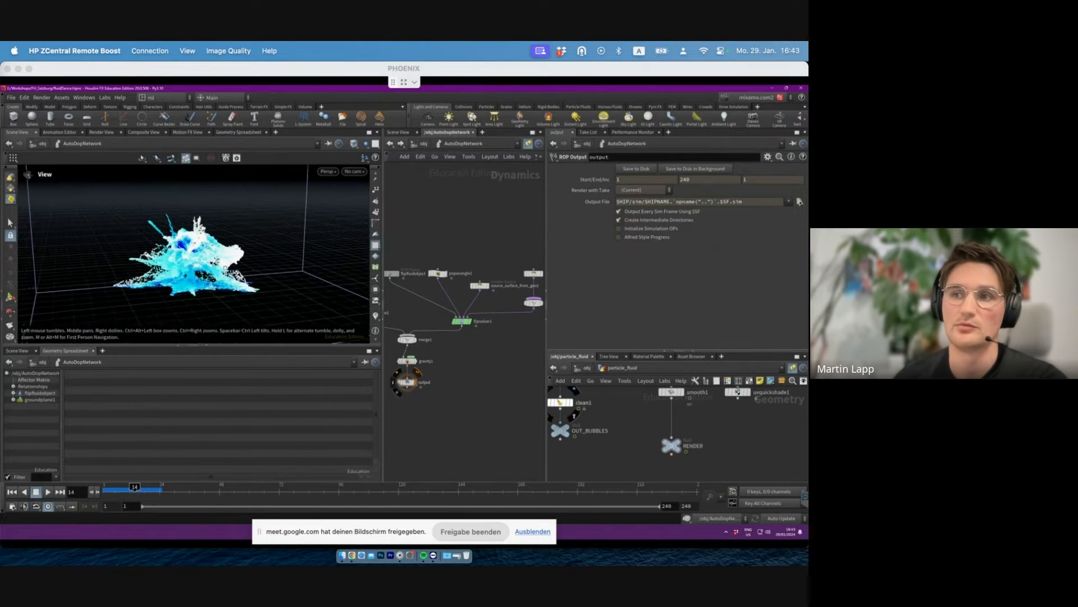
key("ctrl+Up")
left_click(48, 492)
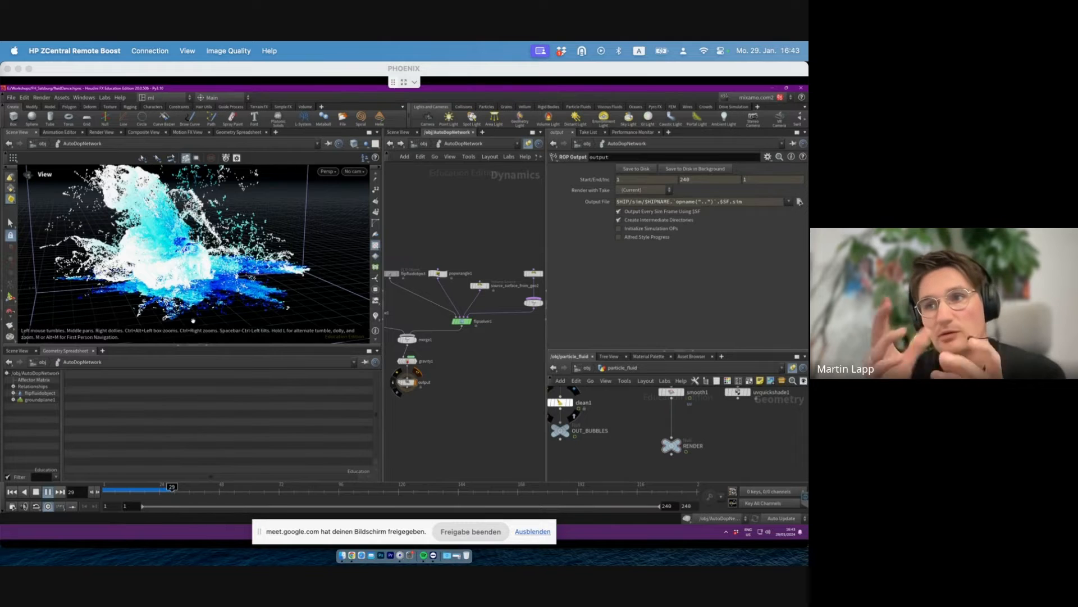
key("Escape")
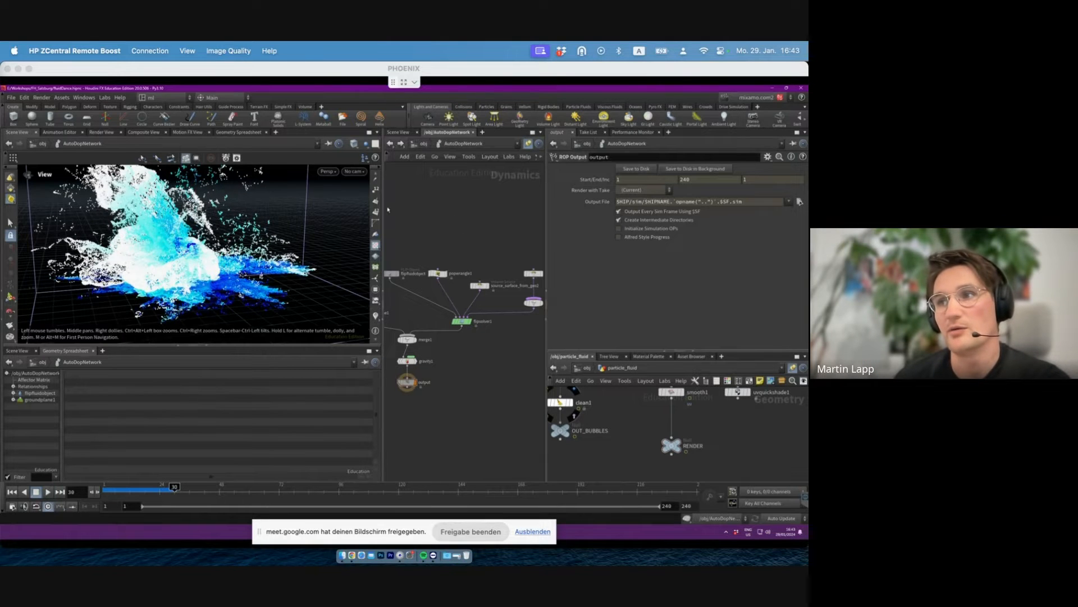
left_click_drag(148, 249, 189, 248)
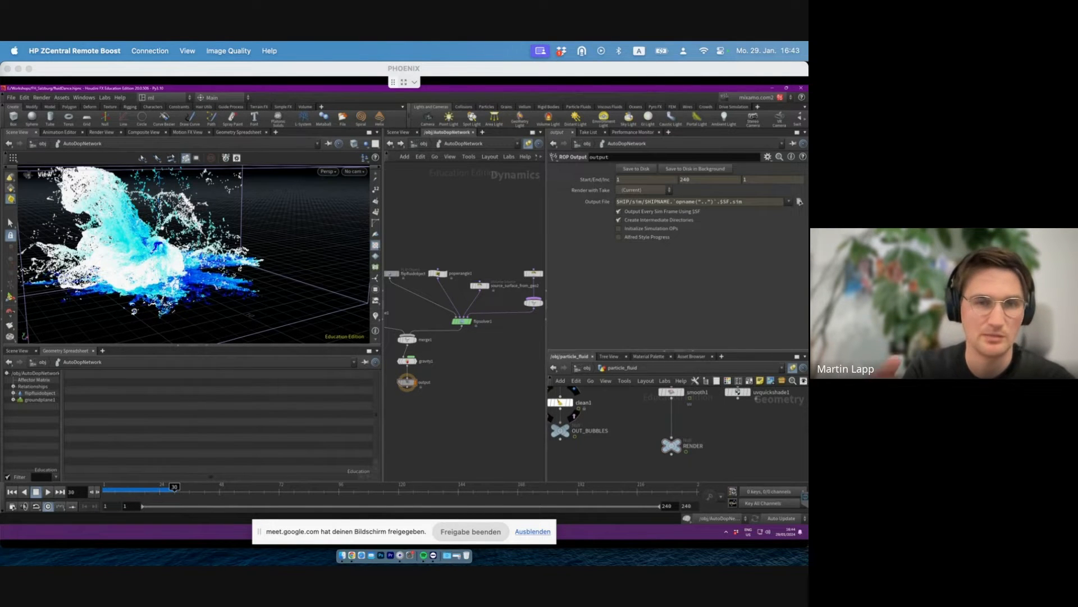
- Look over the whole FLIP node network, select all its nodes together, then select only the output node
scroll(464, 246, "up", 4)
scroll(464, 249, "down", 8)
middle_click_drag(481, 251, 493, 270)
left_click_drag(528, 248, 419, 369)
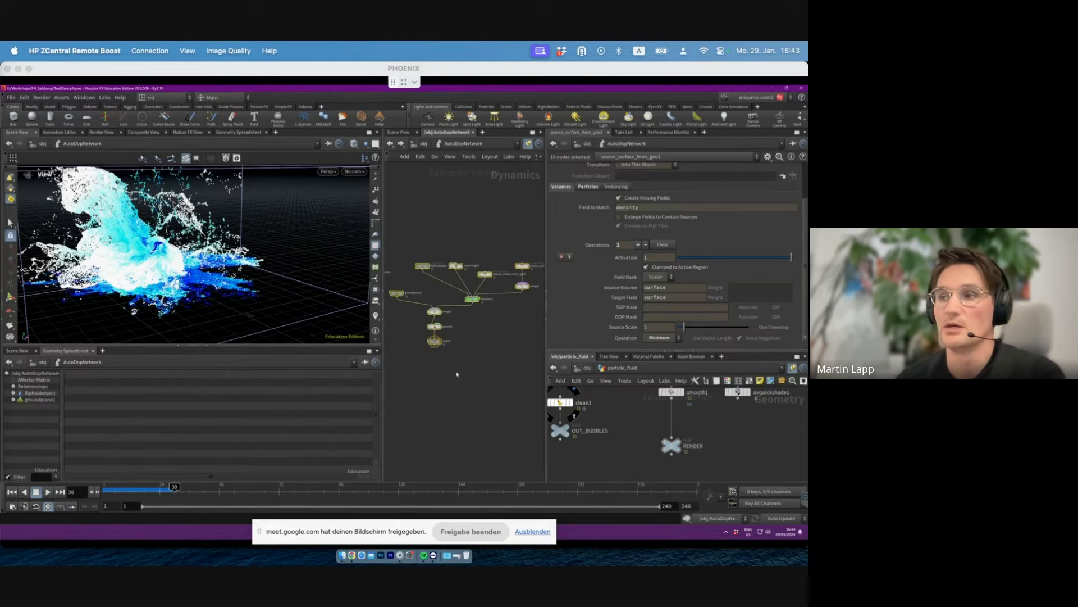
left_click(434, 341)
- Replay the simulation from the first frame, stop it at frame 33 and bring the neighbouring solver network into view
left_click(12, 492)
left_click(48, 493)
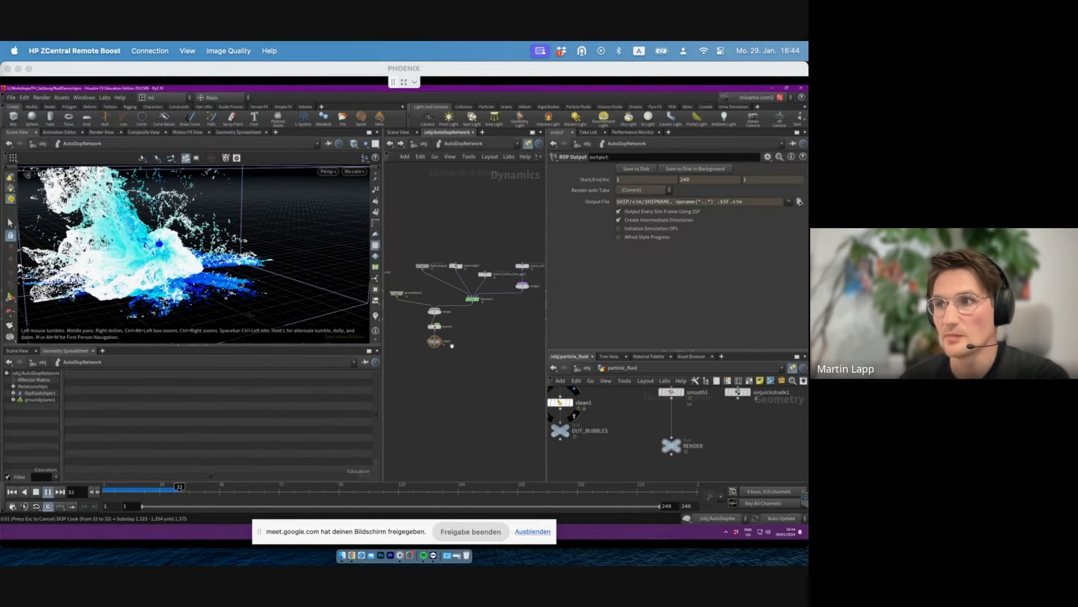
key("Escape")
middle_click_drag(452, 345, 475, 377)
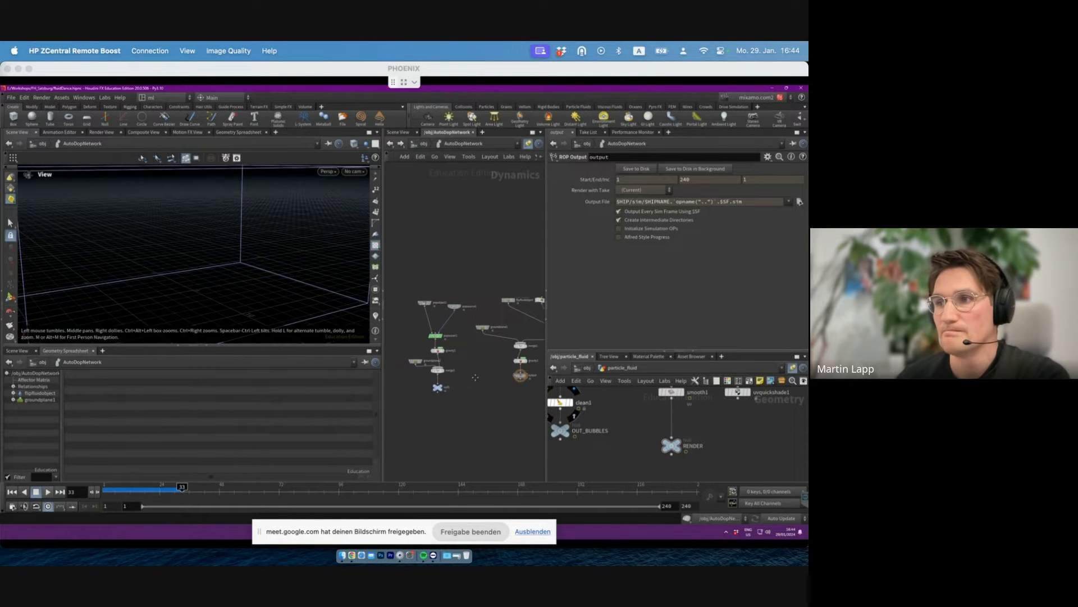
- Display the particle network's null1 node, play its simulation from the first frame, stop at frame 23 and view it from another angle
scroll(434, 381, "up", 3)
left_click(440, 390)
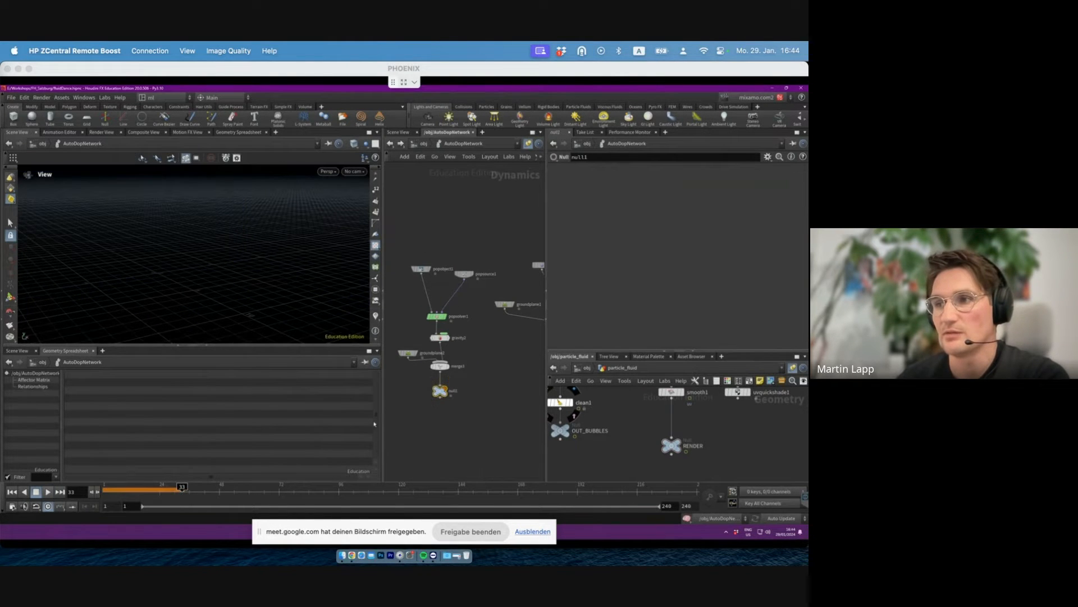
left_click(16, 493)
left_click(48, 492)
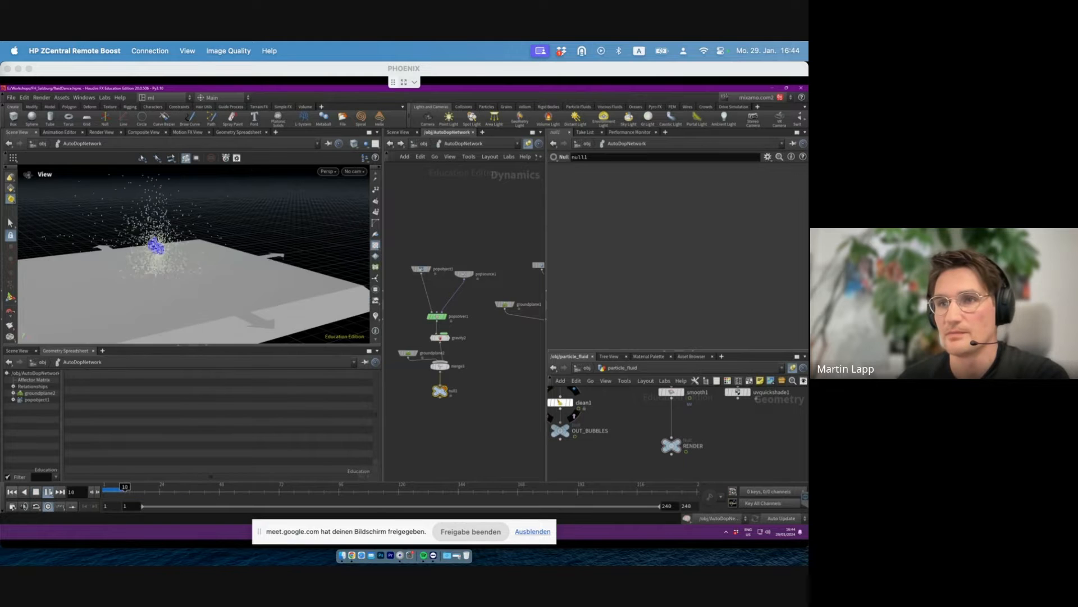
left_click(49, 493)
left_click_drag(196, 238, 171, 276)
- Check the settings of popobject1 and the geometry path in popsource1, then reselect null1
left_click(422, 268)
left_click(464, 274)
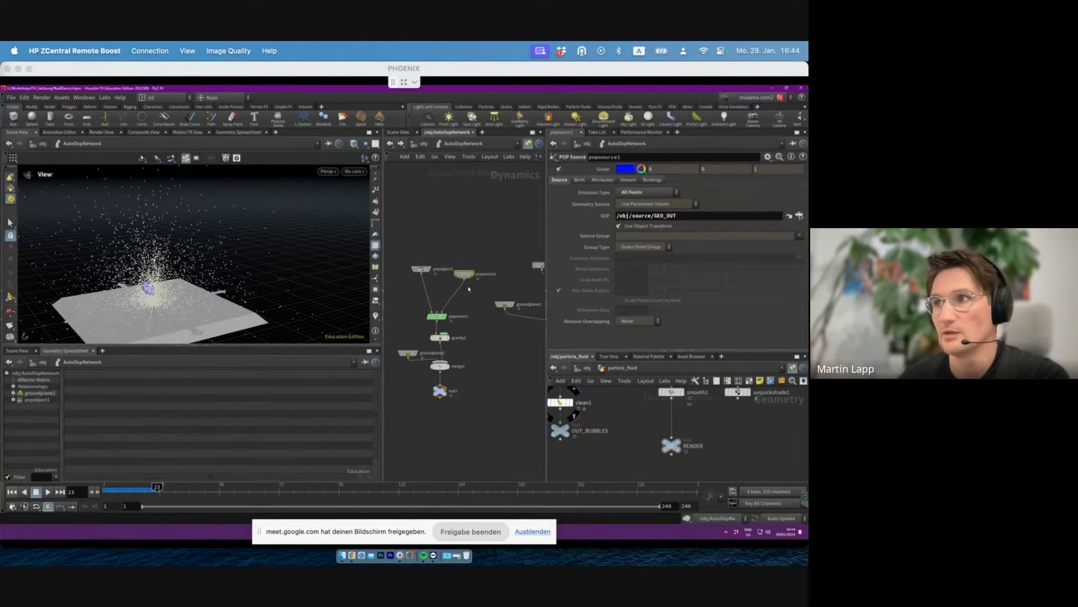
left_click_drag(683, 216, 660, 216)
left_click(439, 391)
left_click_drag(211, 265, 134, 274)
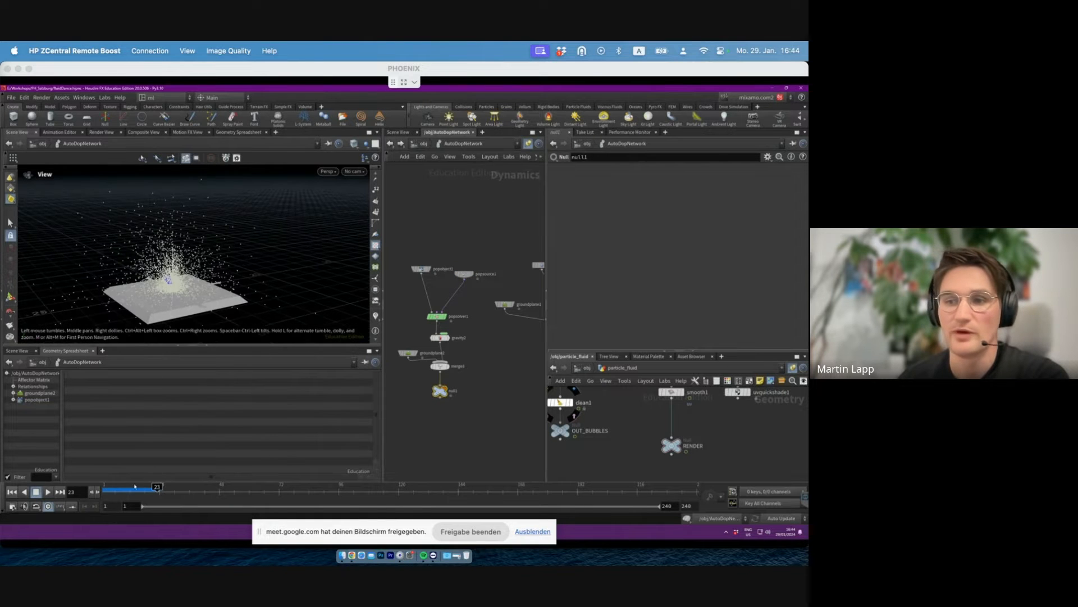
- Replay the particle simulation from the first frame while viewing it from farther away, then return to frame 1
left_click(12, 492)
left_click(48, 492)
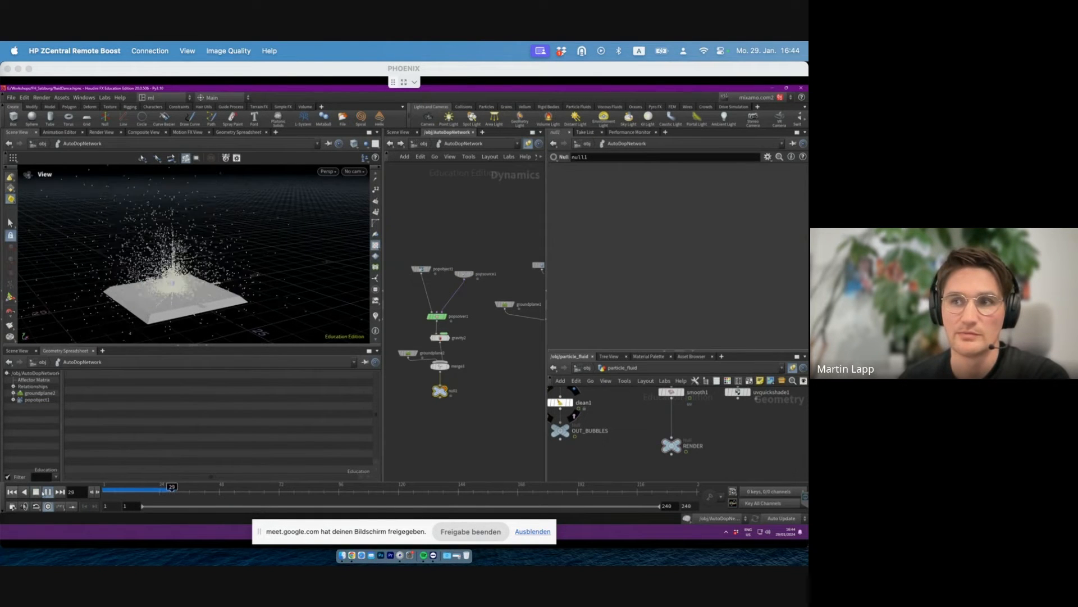
right_click_drag(130, 266, 89, 279, "alt")
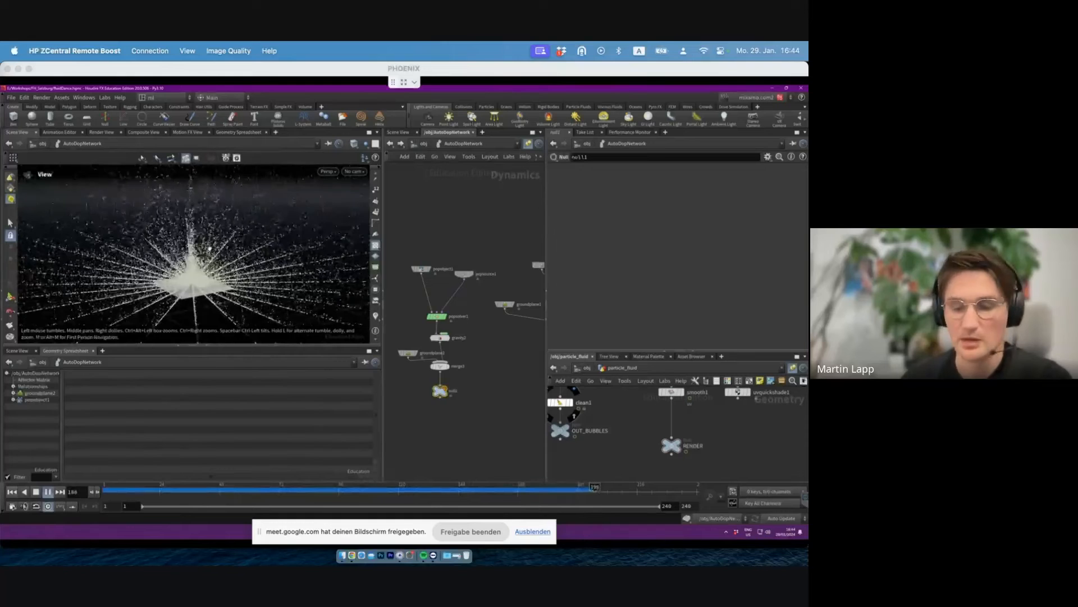
key("ctrl+Up")
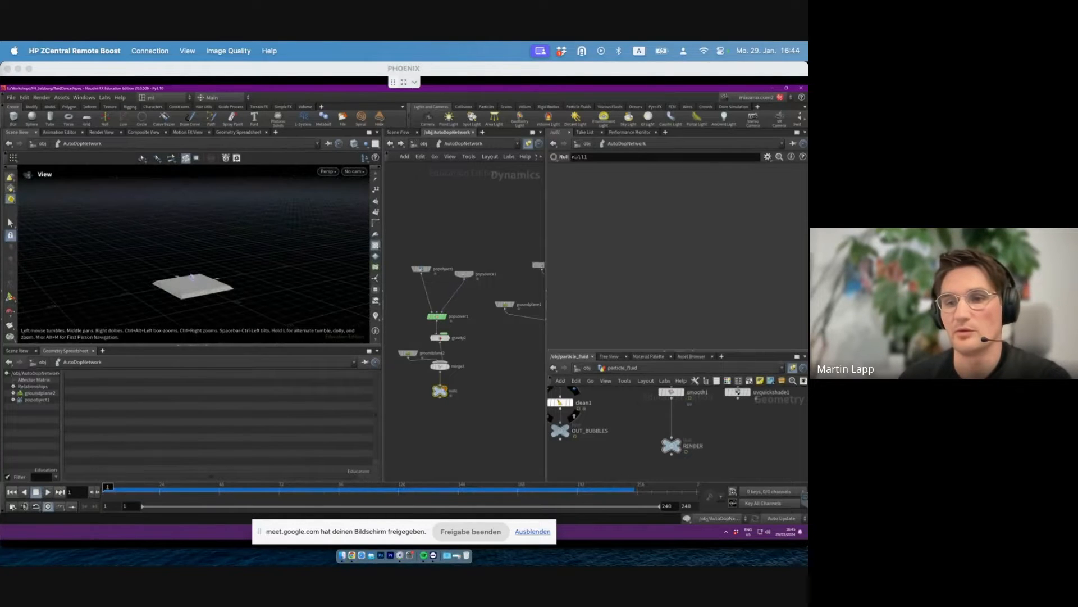
- Play the particle simulation again, examine it from other angles at frame 20, then continue and stop at frame 35
key("Up")
left_click_drag(220, 271, 238, 237)
left_click_drag(159, 262, 229, 277)
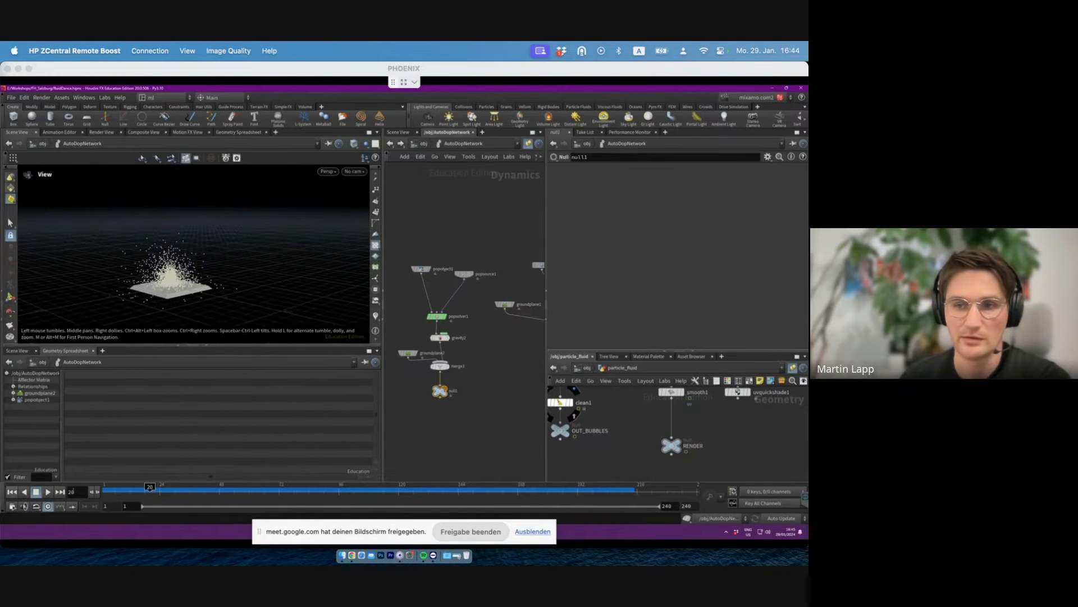
left_click(48, 492)
left_click(48, 491)
- Examine flipsolver1's particle motion settings and the nodes feeding into it
middle_click_drag(534, 382, 383, 379)
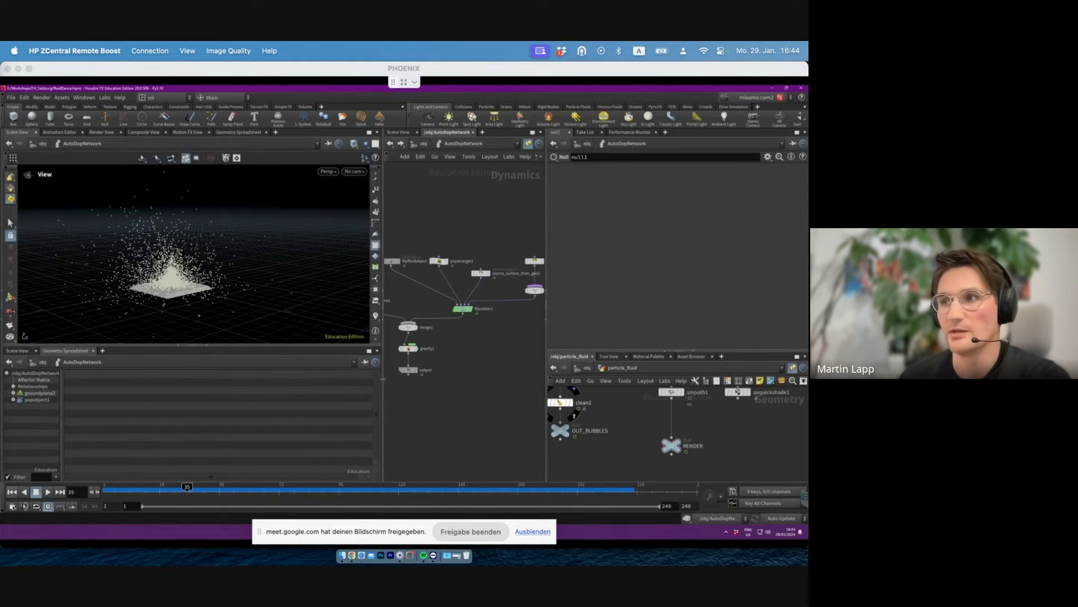
left_click(463, 308)
middle_click_drag(466, 307, 478, 311)
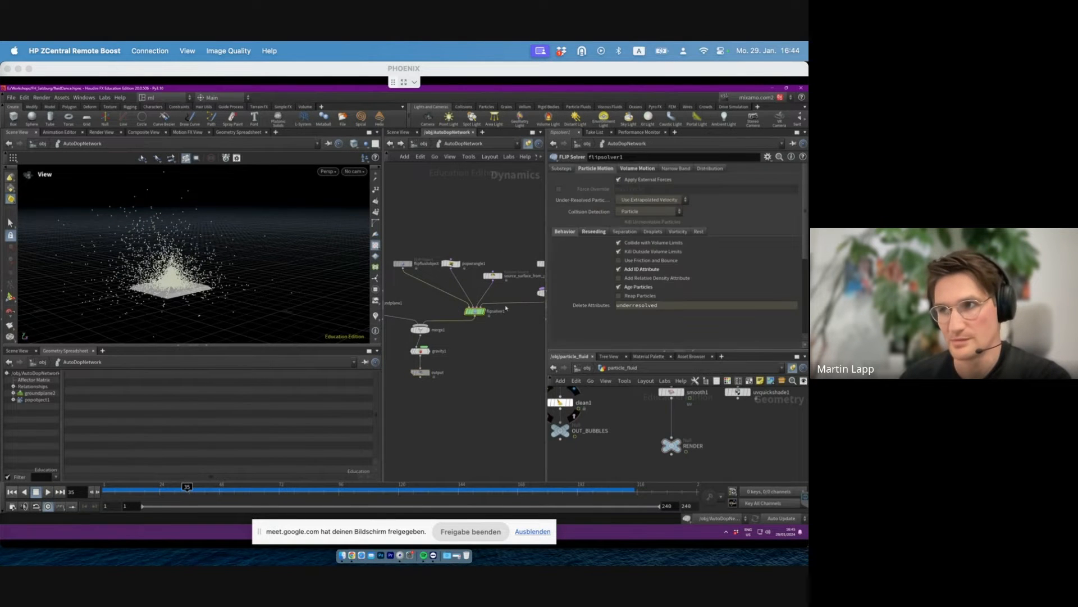
middle_click_drag(393, 331, 332, 322)
left_click(446, 314)
left_click(471, 310)
middle_click_drag(404, 286, 443, 293)
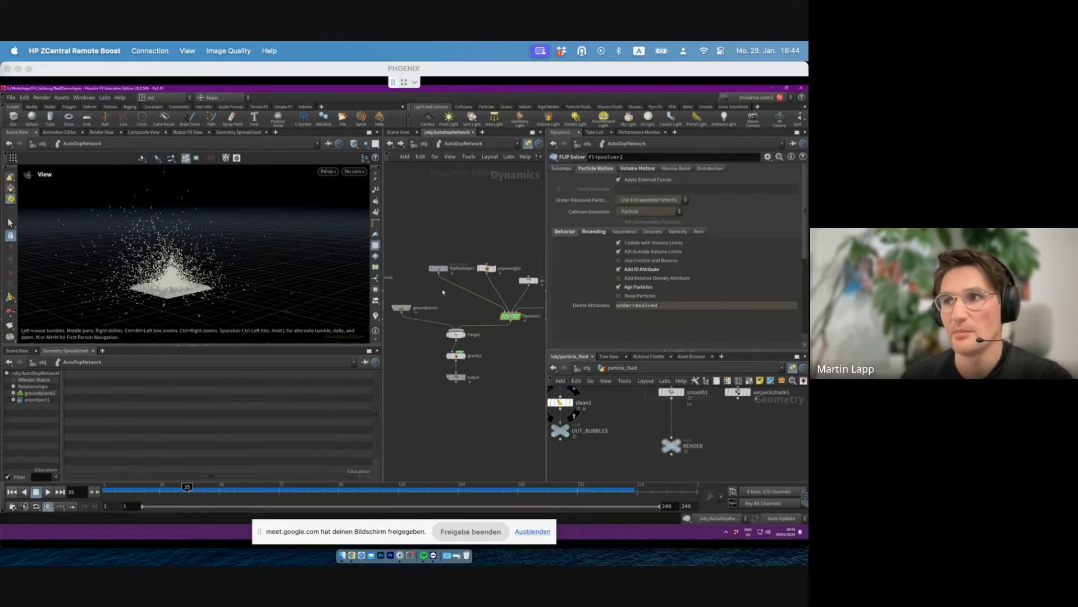
- Display the FLIP network's output node, play the simulation from the first frame and stop it at frame 10
left_click(456, 377)
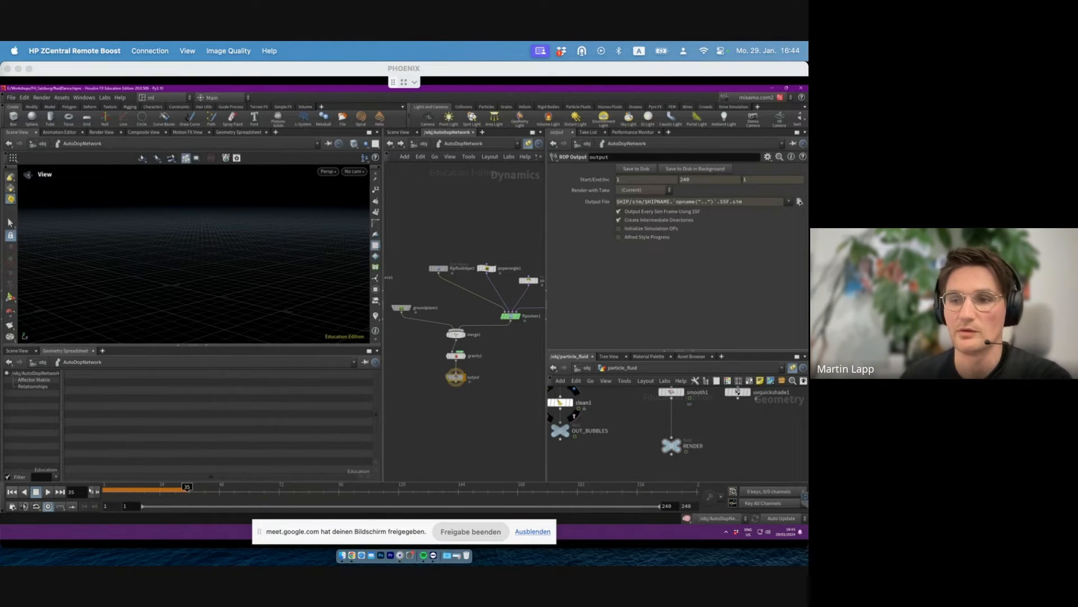
left_click(12, 491)
left_click(48, 491)
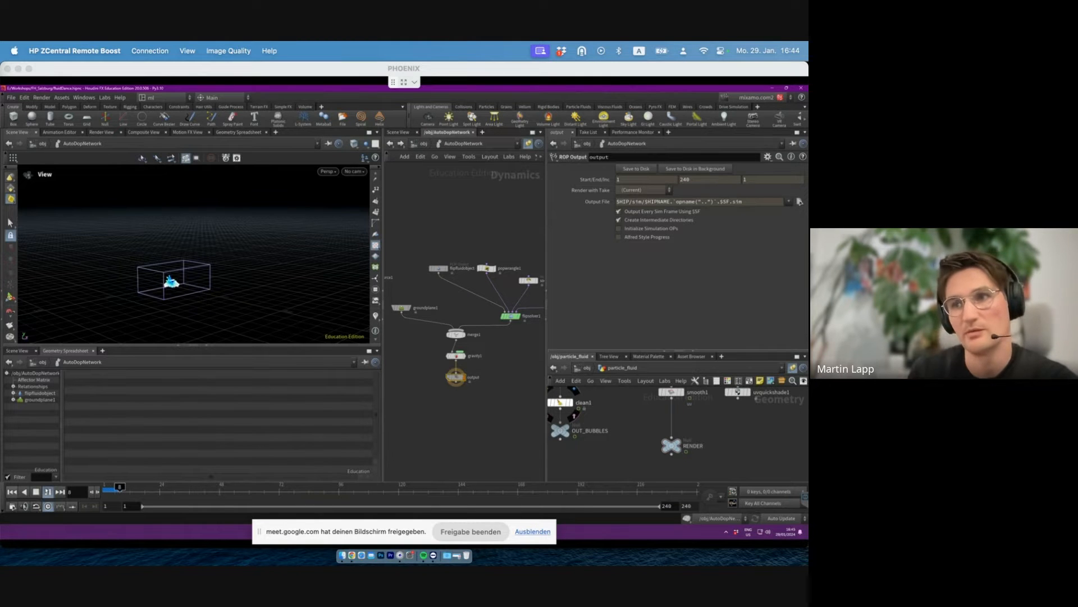
key("Escape")
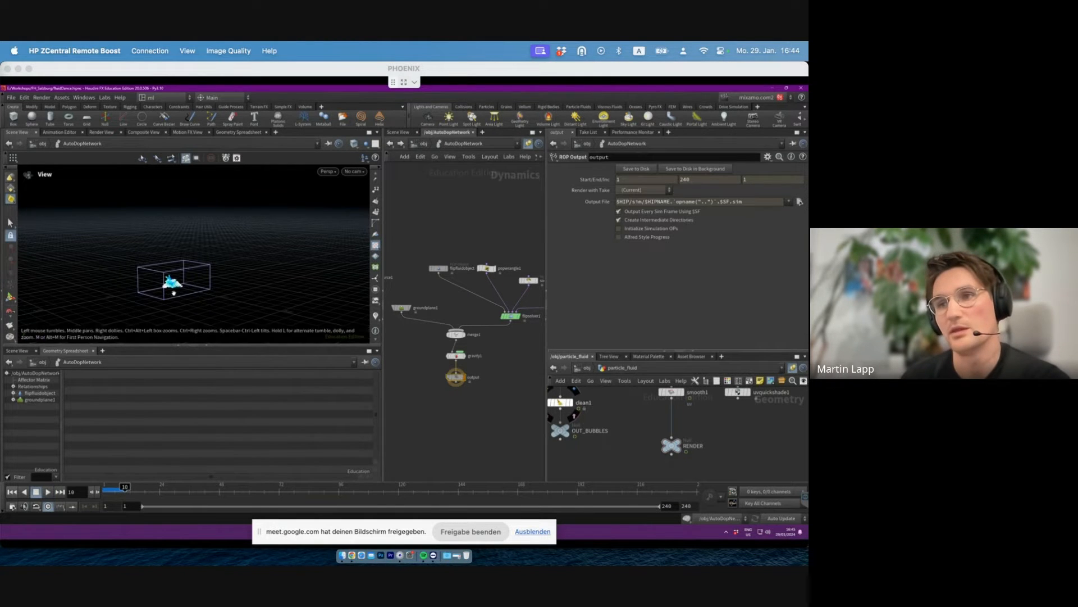
- View the splash up close from another angle, resume the simulation and stop it at frame 16
right_click_drag(173, 293, 243, 251)
left_click_drag(217, 243, 140, 262)
left_click(48, 492)
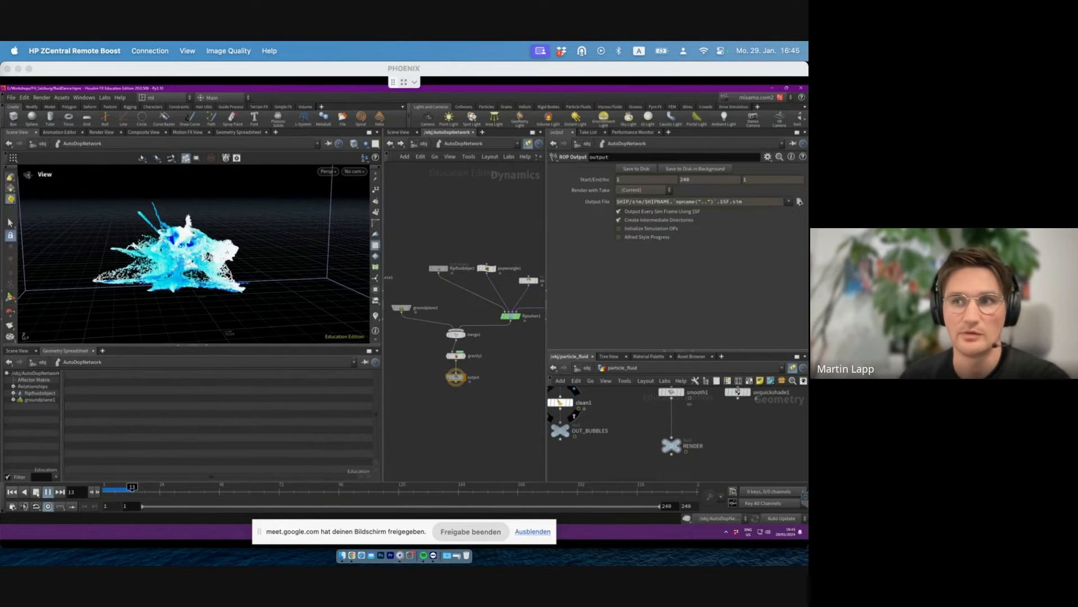
left_click(37, 493)
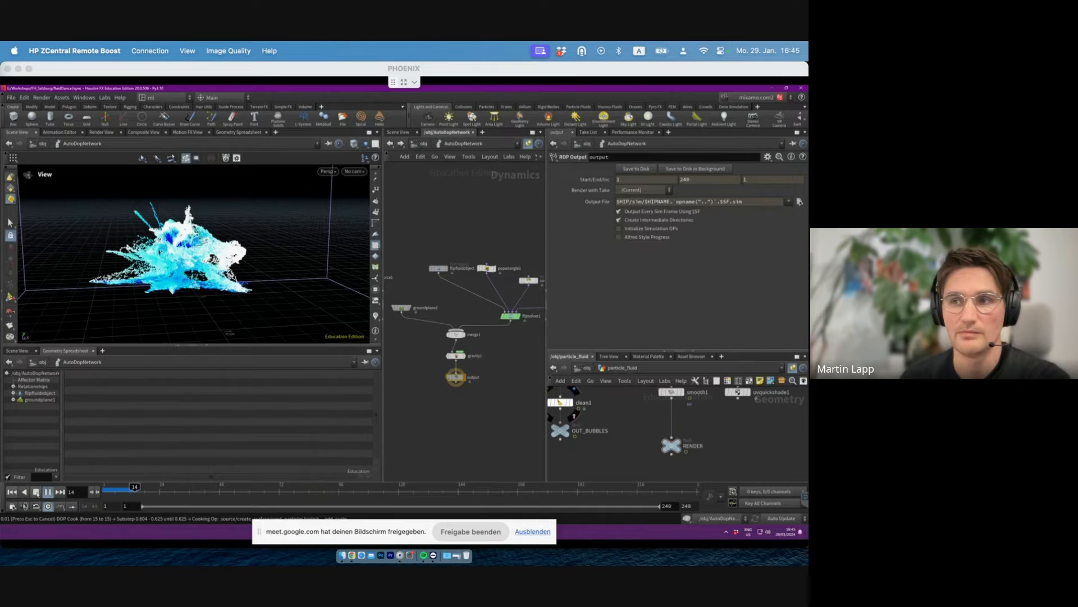
- Review the particle motion settings of flipsolver1, then select the output node
middle_click_drag(521, 330, 457, 362)
left_click(453, 348)
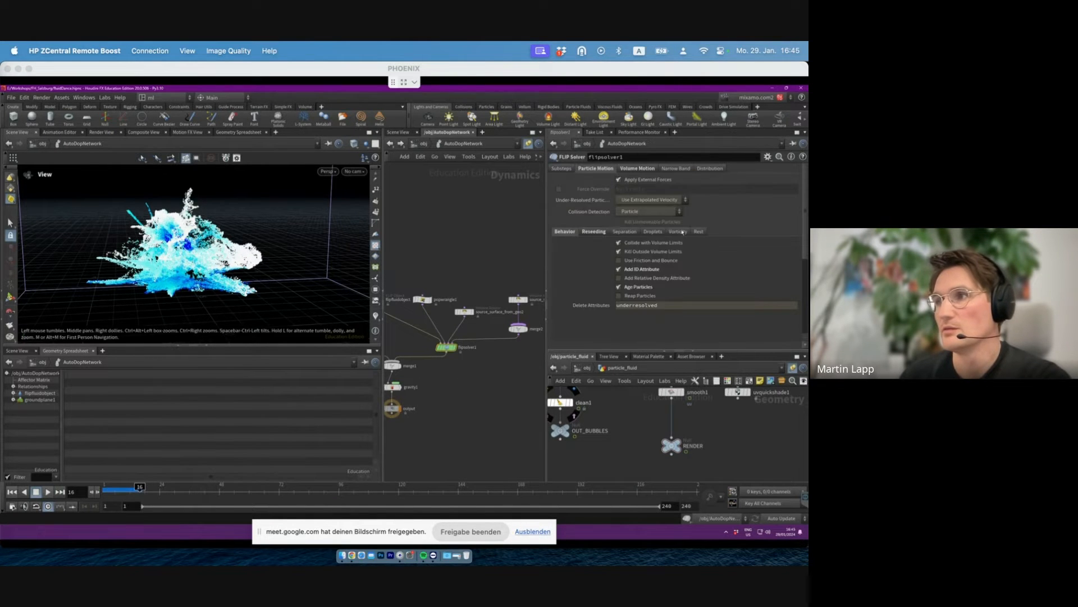
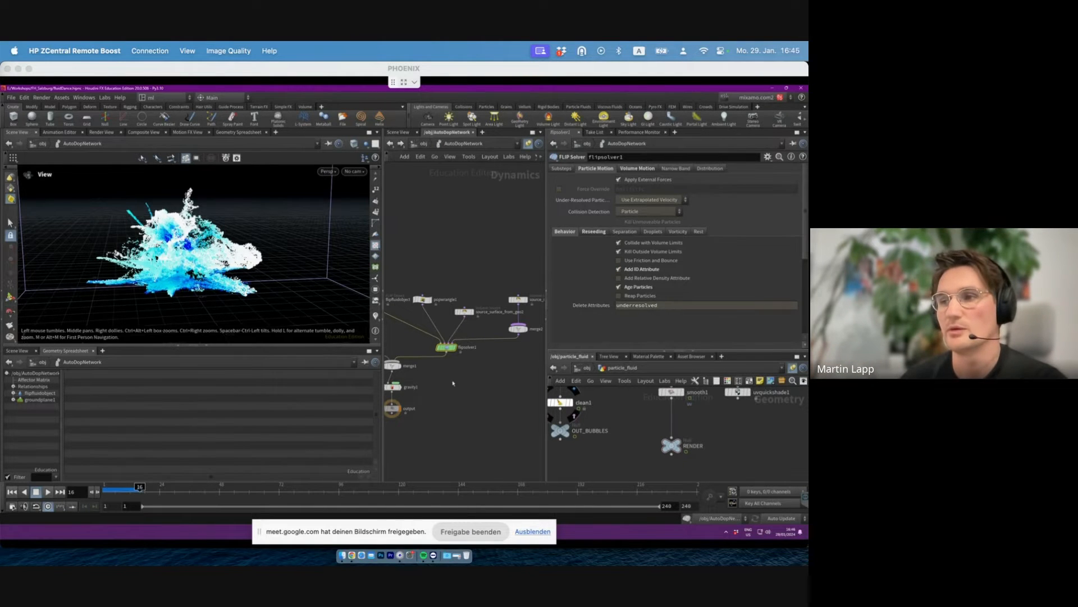
left_click(392, 408)
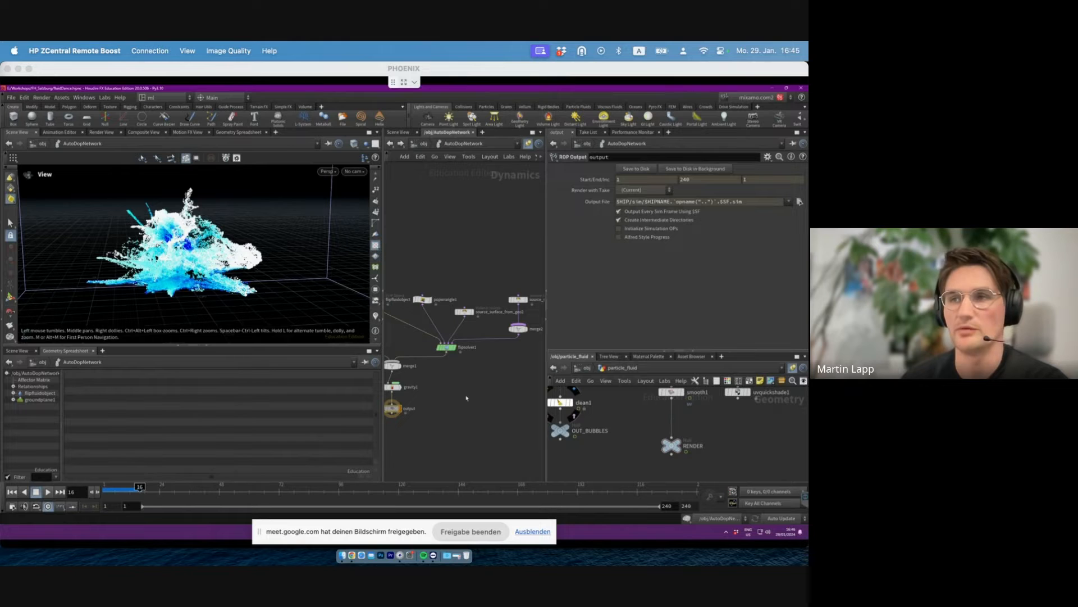
- Switch the viewport to the Select tool and check the volume settings of source_surface_from_geo2
left_click(11, 223)
right_click(15, 190)
left_click(29, 192)
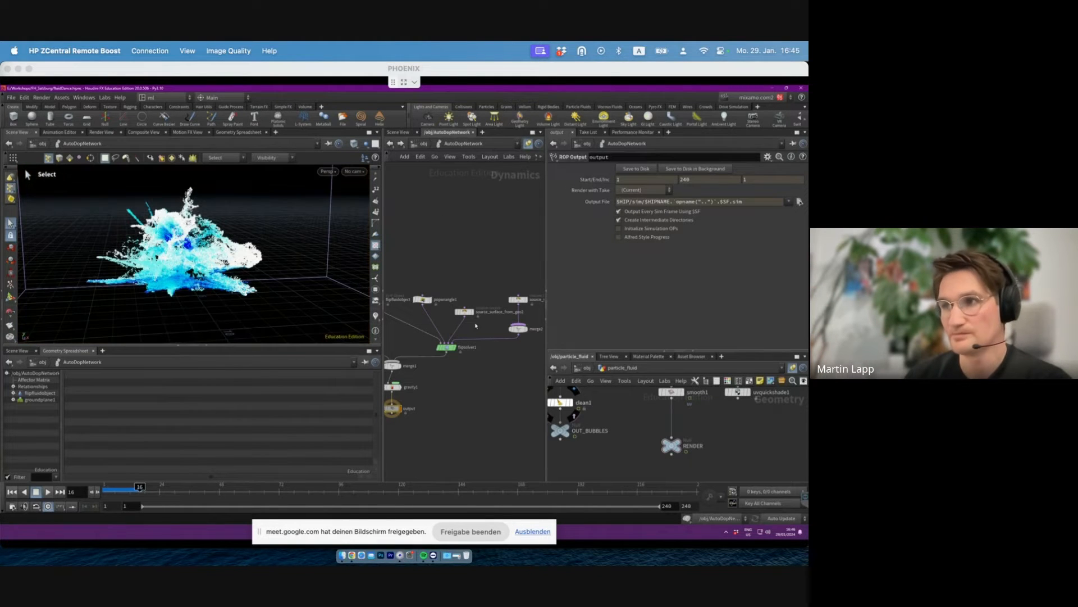
left_click(464, 311)
middle_click_drag(478, 283, 512, 274)
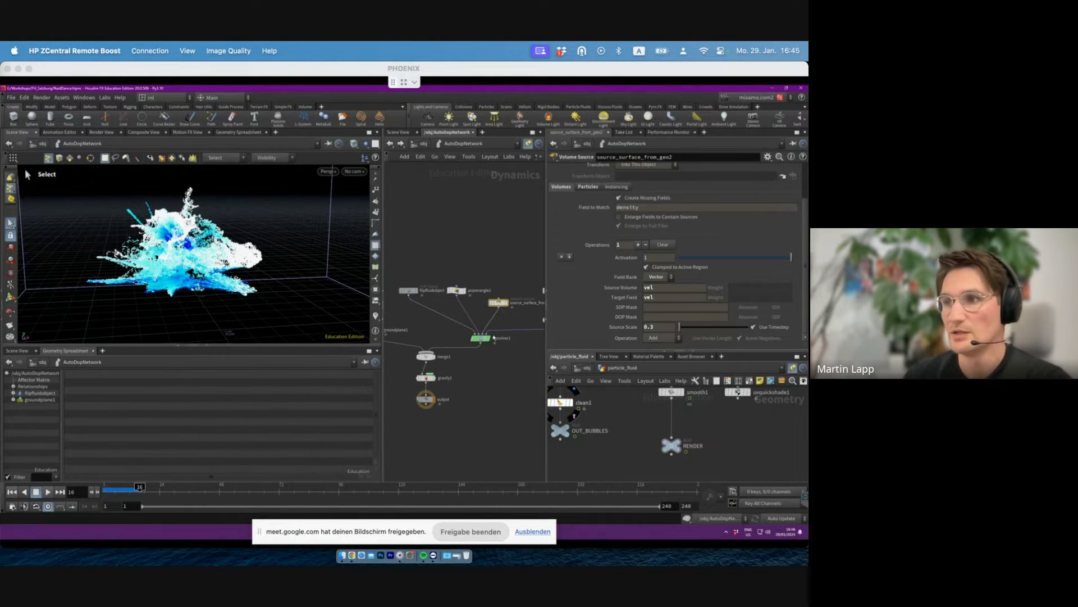
- Open flipsolver1's internal network and enlarge the network editor to fill the workspace
double_click(481, 338)
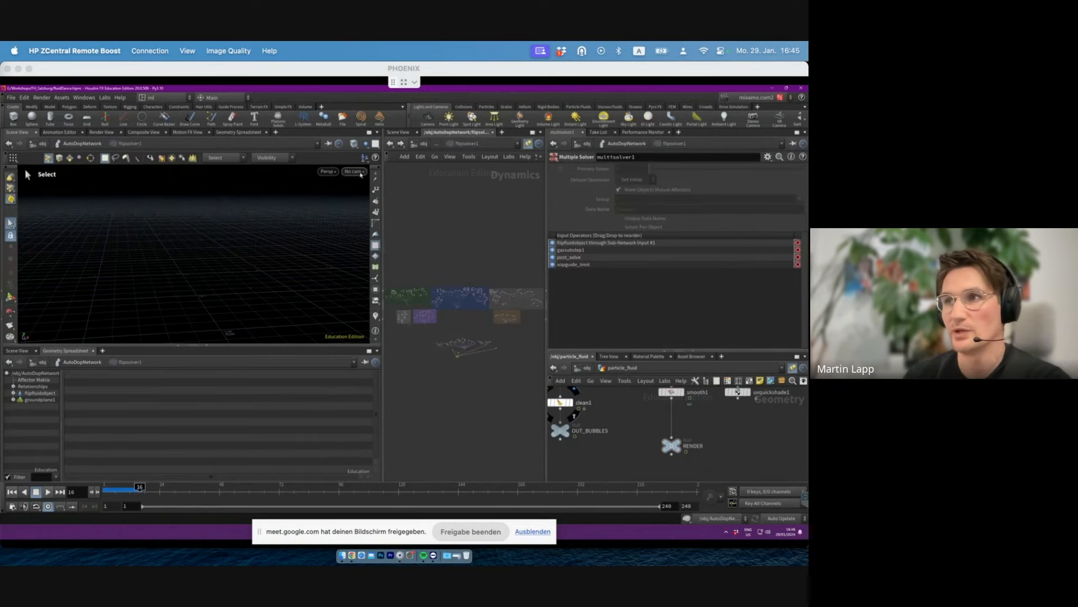
left_click_drag(383, 268, 247, 267)
key("u")
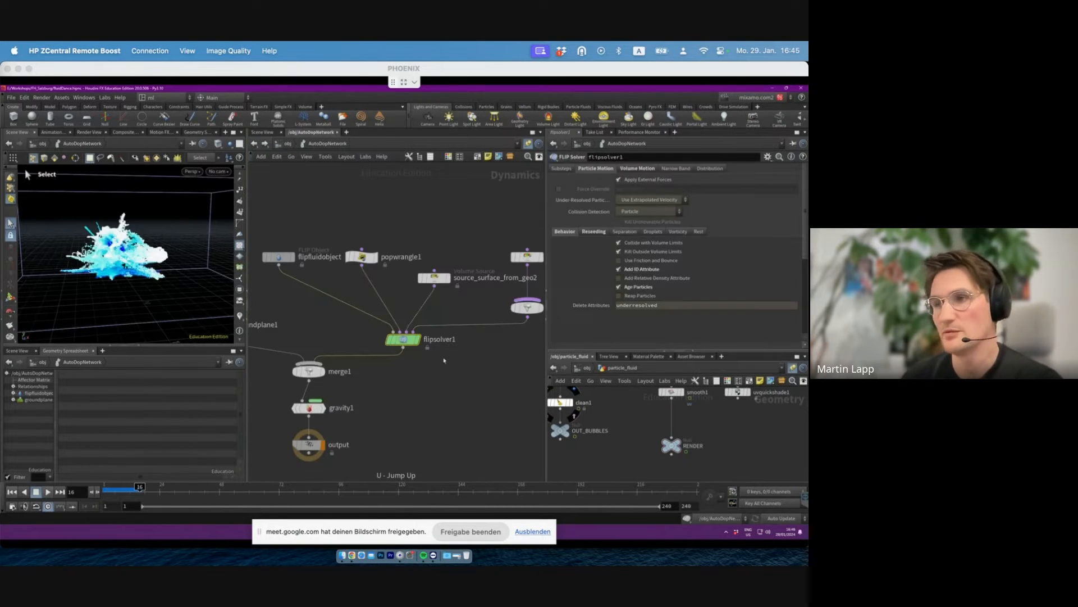
double_click(400, 340)
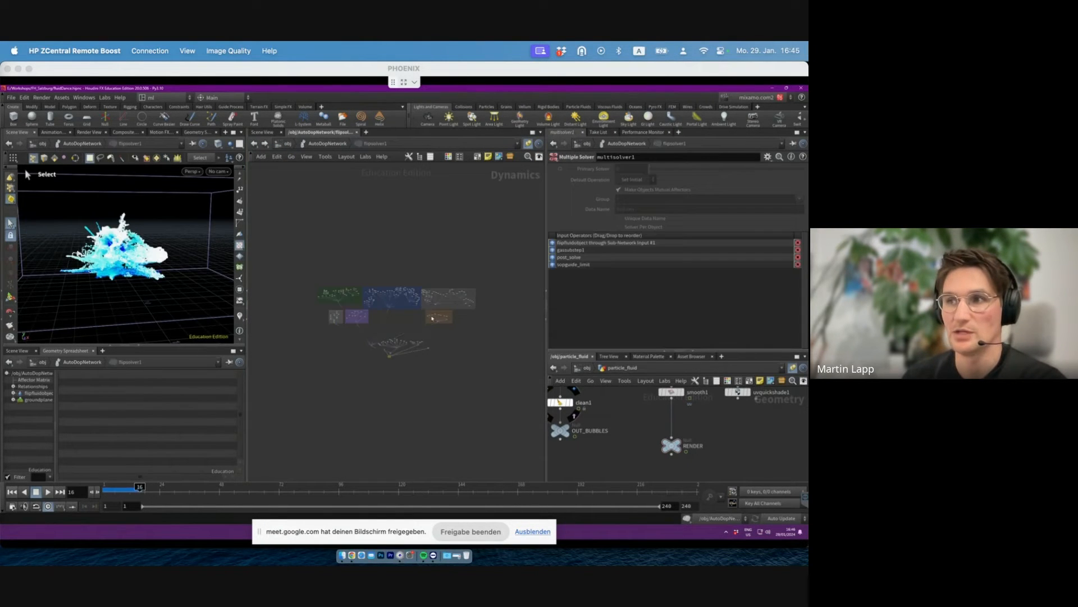
scroll(433, 307, "down", 2)
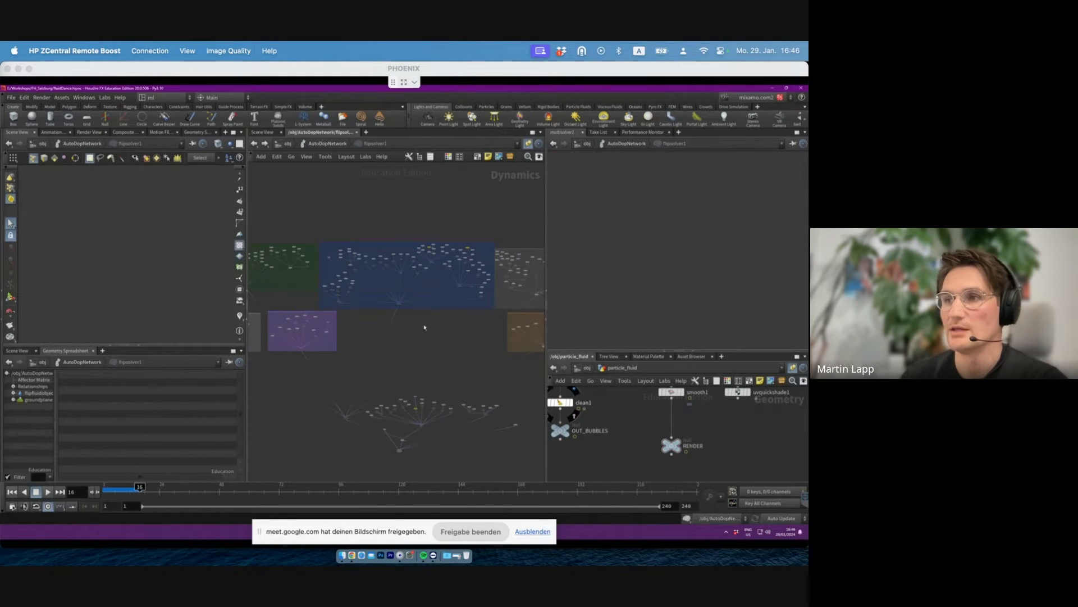
key("ctrl+b")
- Examine the coloured node groups inside flipsolver1 one after another, then view the whole internal network
scroll(274, 292, "up", 5)
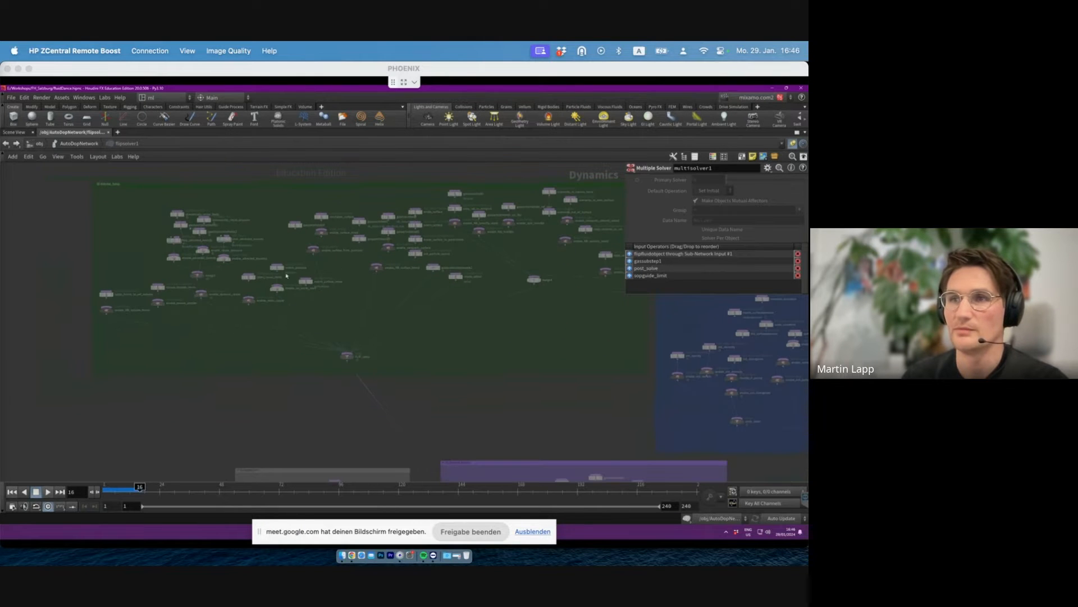
scroll(287, 275, "down", 5)
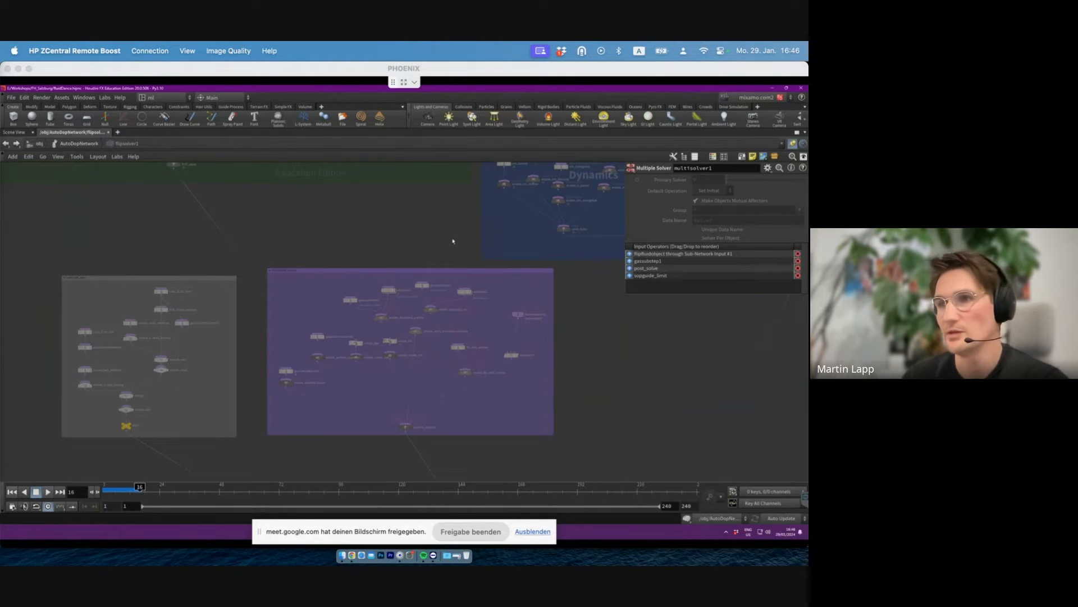
scroll(453, 241, "right", 5)
scroll(453, 241, "up", 5)
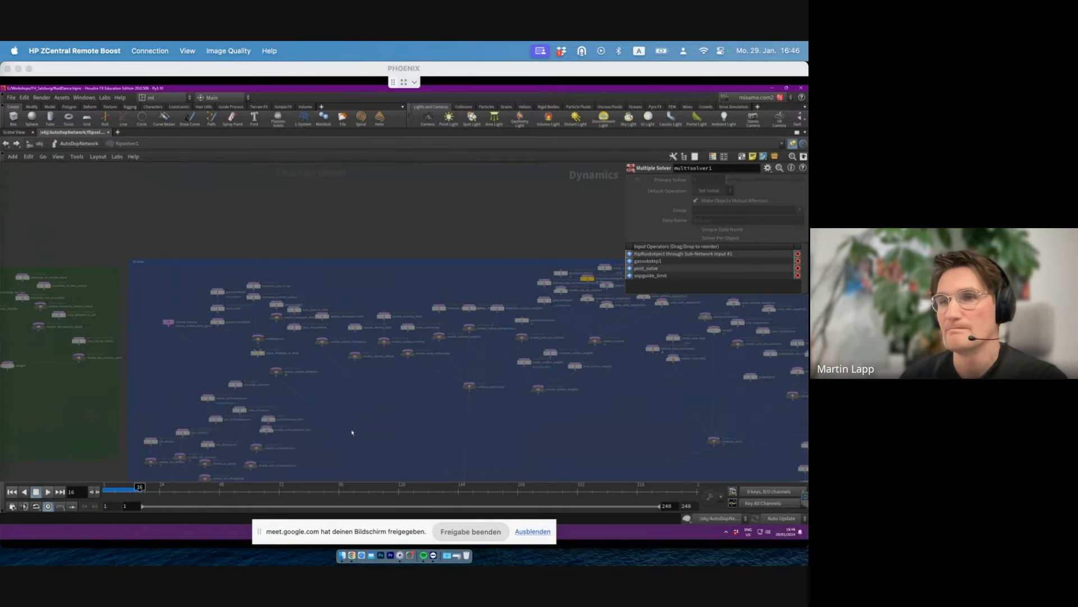
scroll(550, 330, "down", 10)
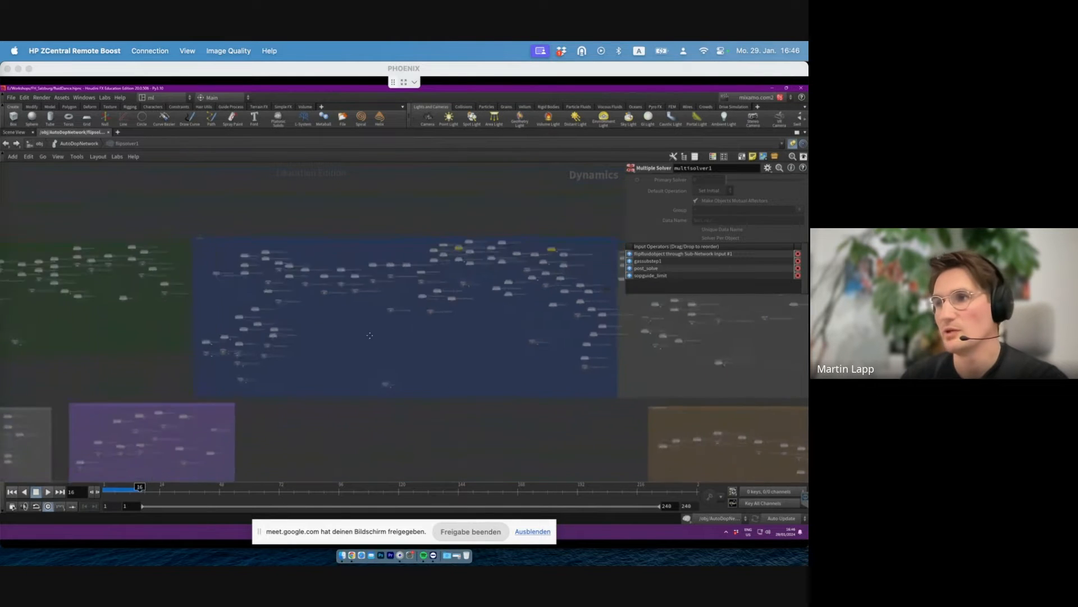
scroll(550, 330, "right", 5)
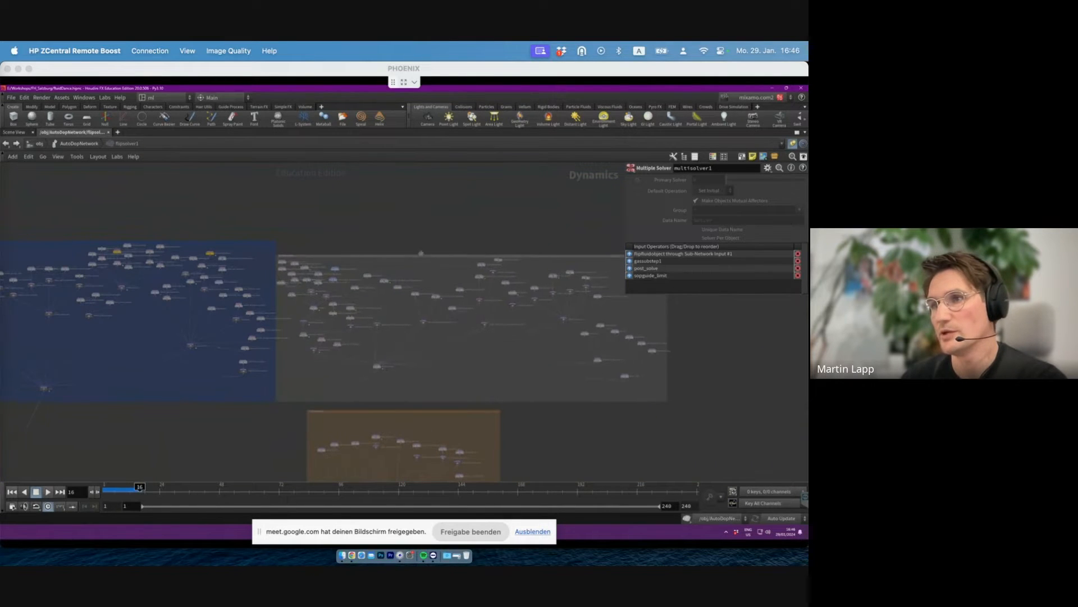
scroll(383, 324, "down", 6)
right_click(516, 332)
left_click_drag(163, 249, 414, 437)
left_click(526, 404)
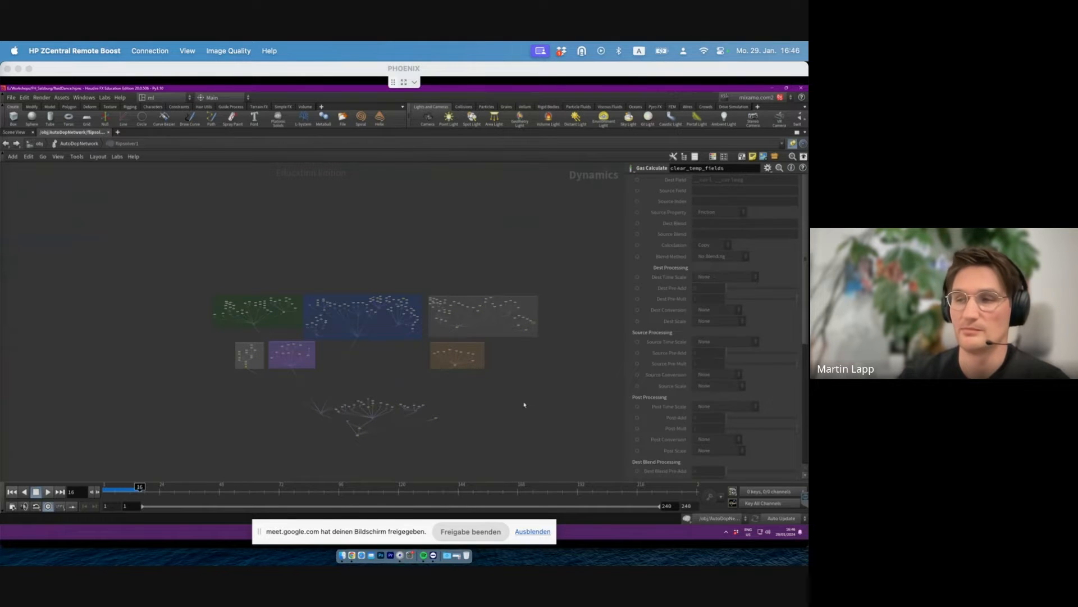
- Leave flipsolver1's internal network, check the volume settings of source_surface_from_geo1 and browse the available node categories
key("u")
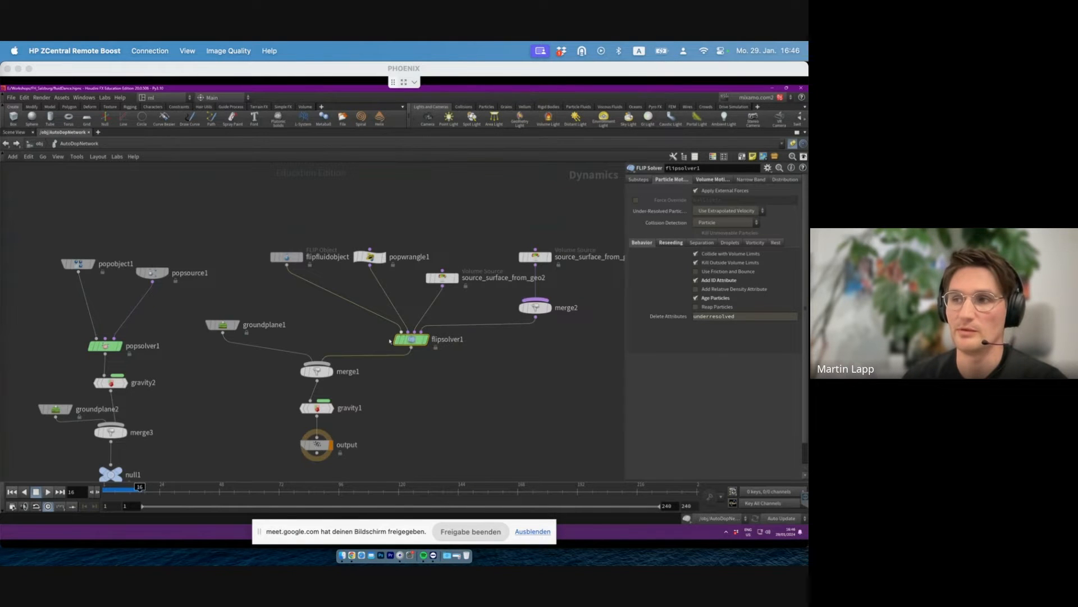
mouse_move(410, 346)
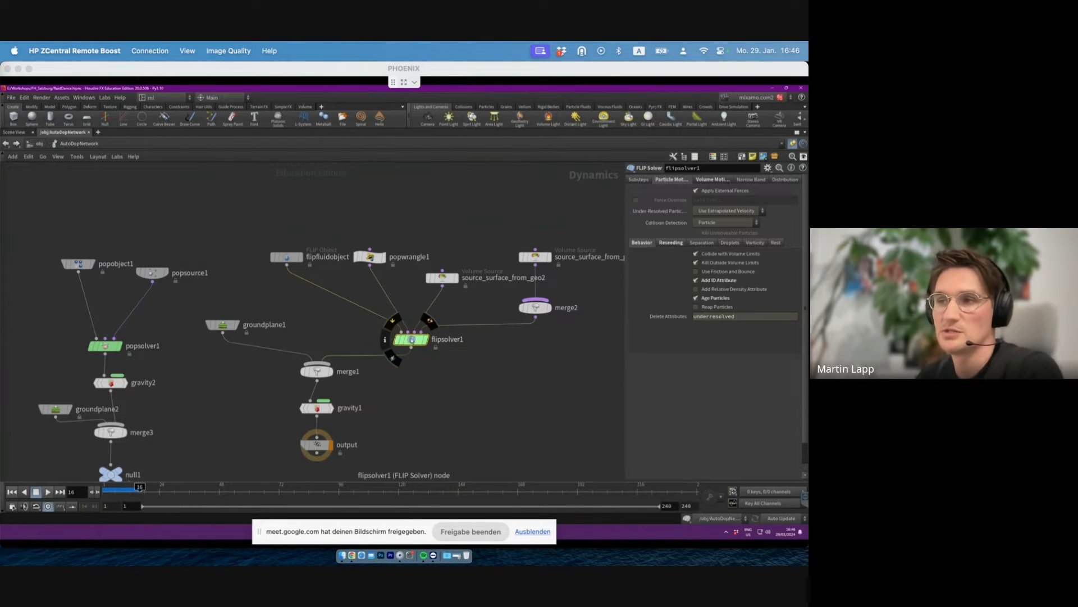
left_click(535, 257)
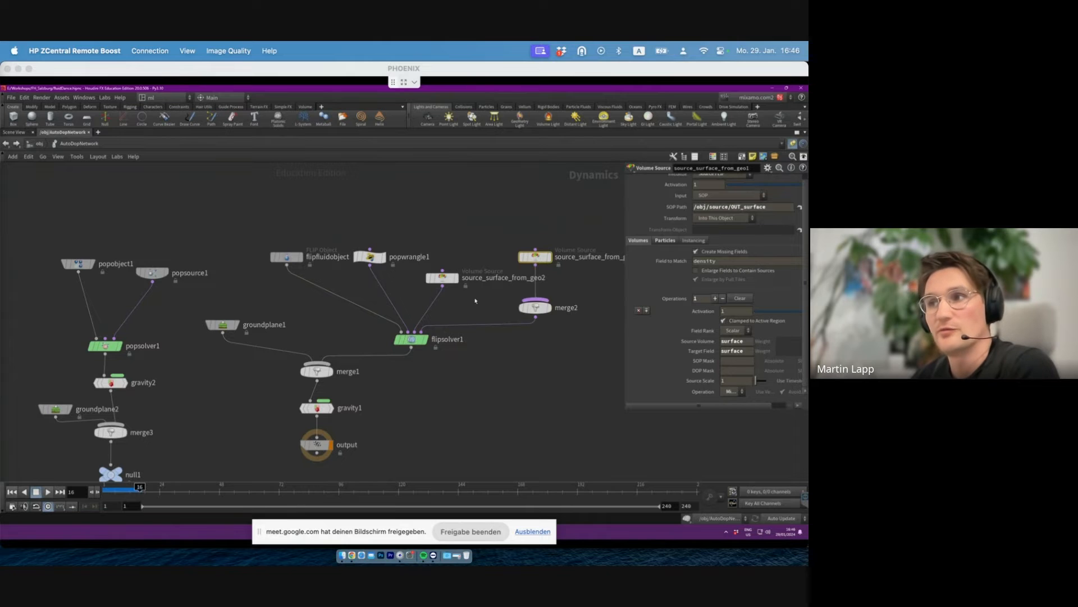
key("Tab")
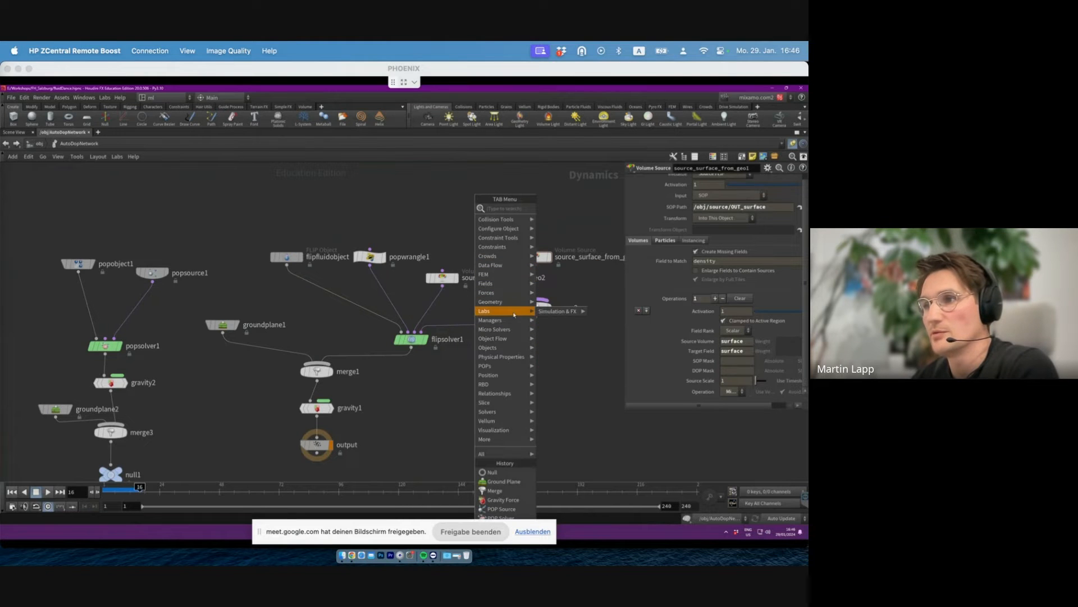
mouse_move(516, 286)
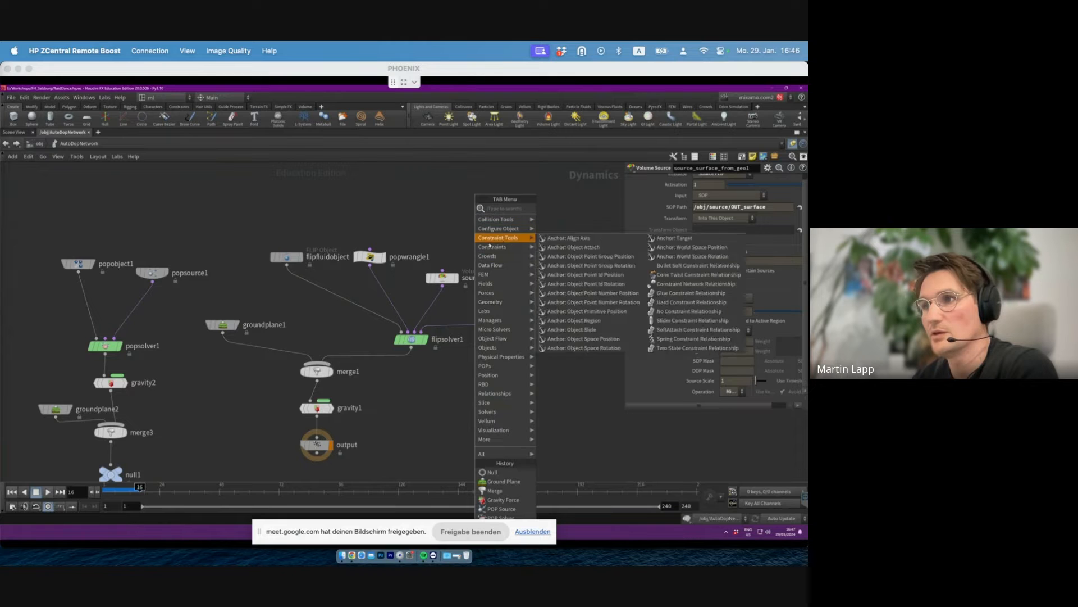
key("Escape")
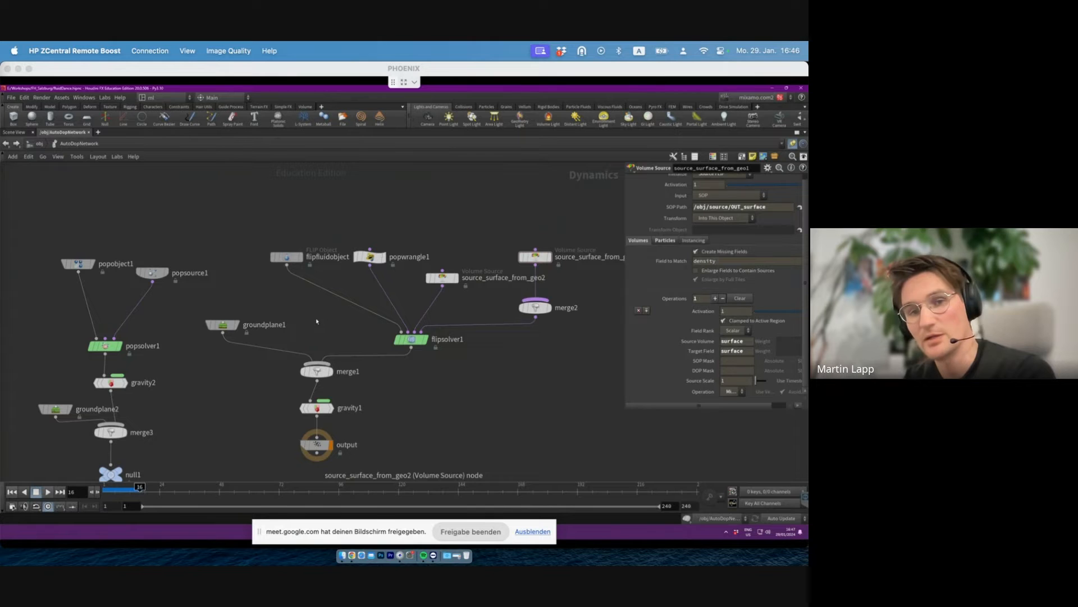
- Insert a POP Wind node between popwrangle1 and flipsolver1 and set its noise amplitude to 100
key("Tab")
type("popw")
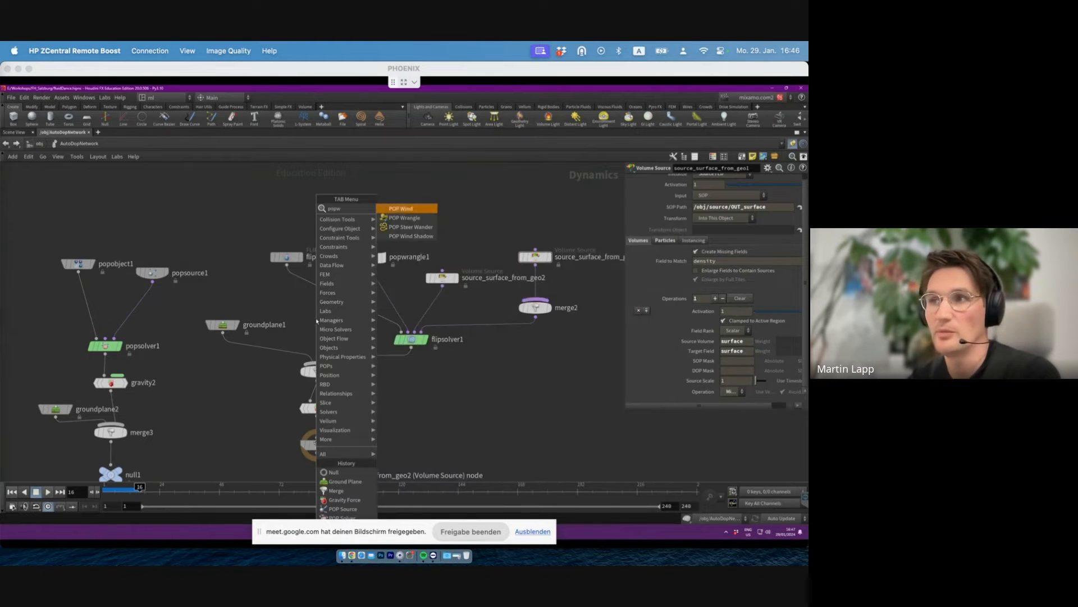
key("Return")
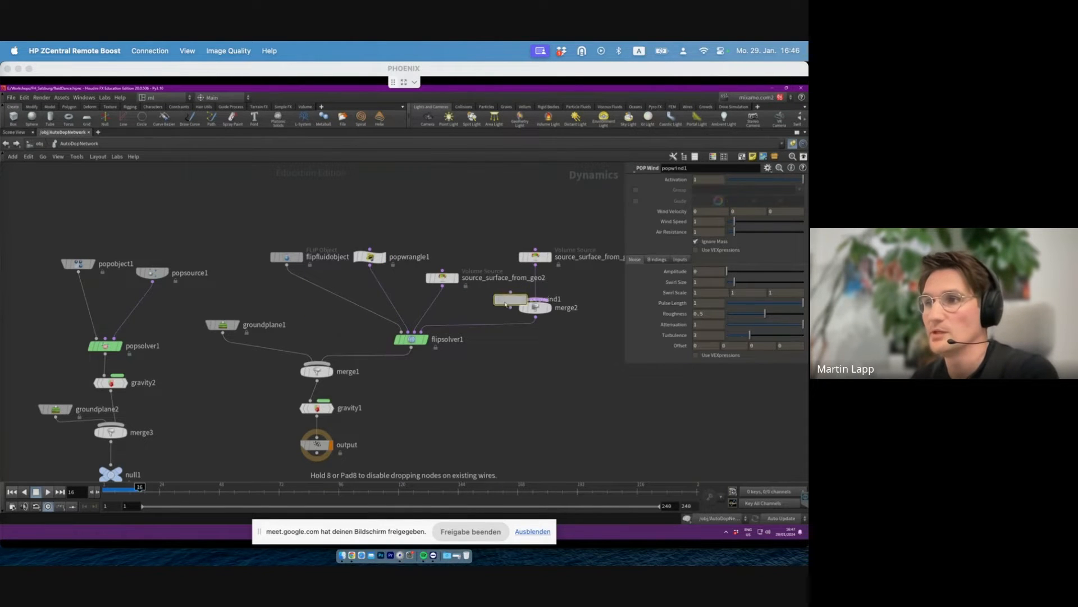
left_click(516, 360)
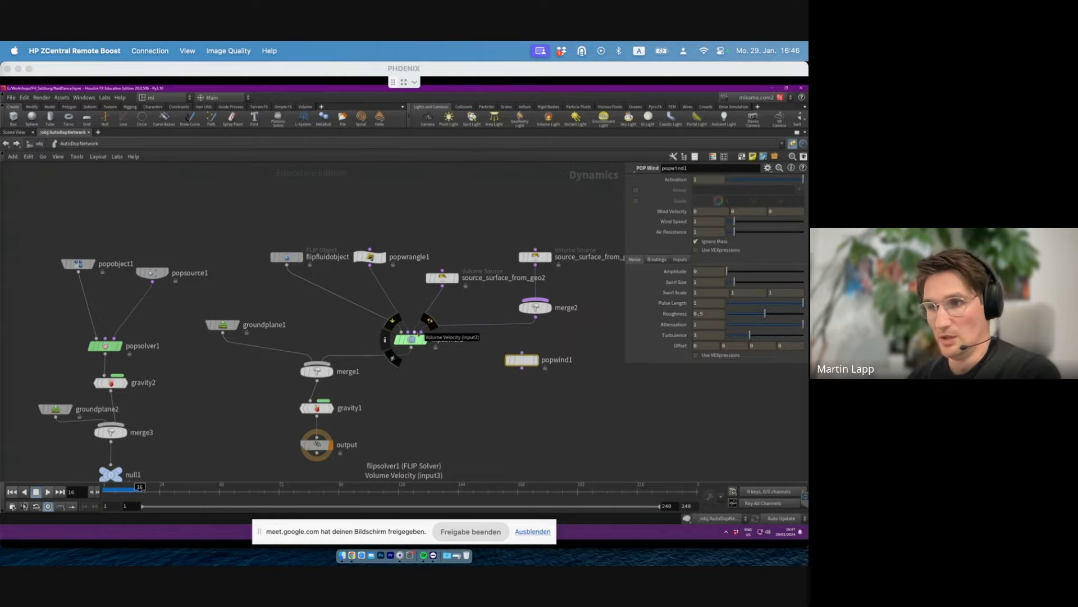
left_click_drag(527, 360, 396, 291)
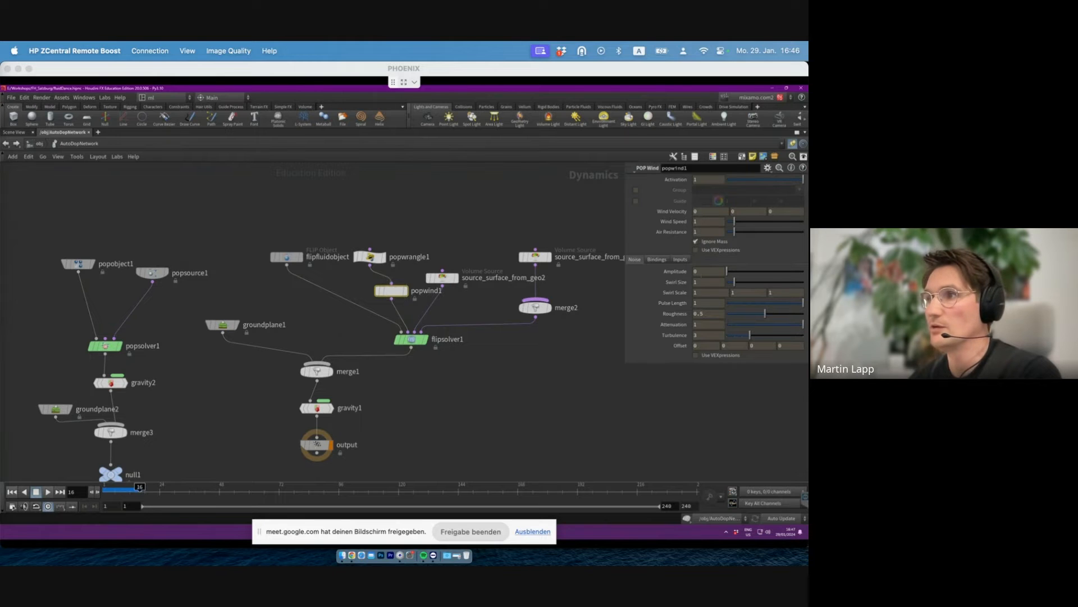
type("100")
key("Return")
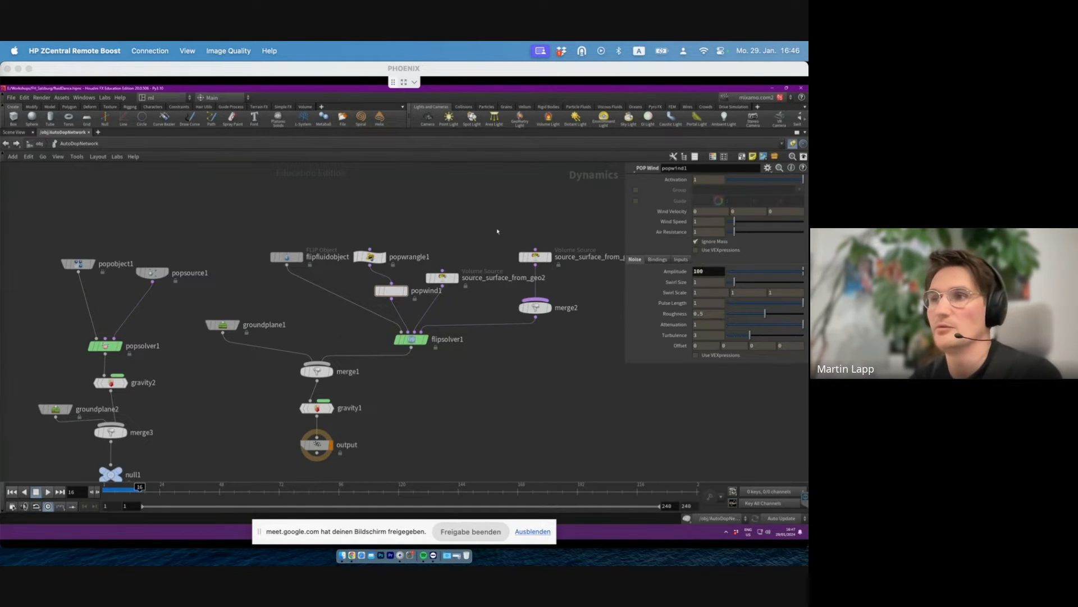
- Restore the multi-pane layout, select the output node and play the simulation from the first frame
key("ctrl+b")
key("p")
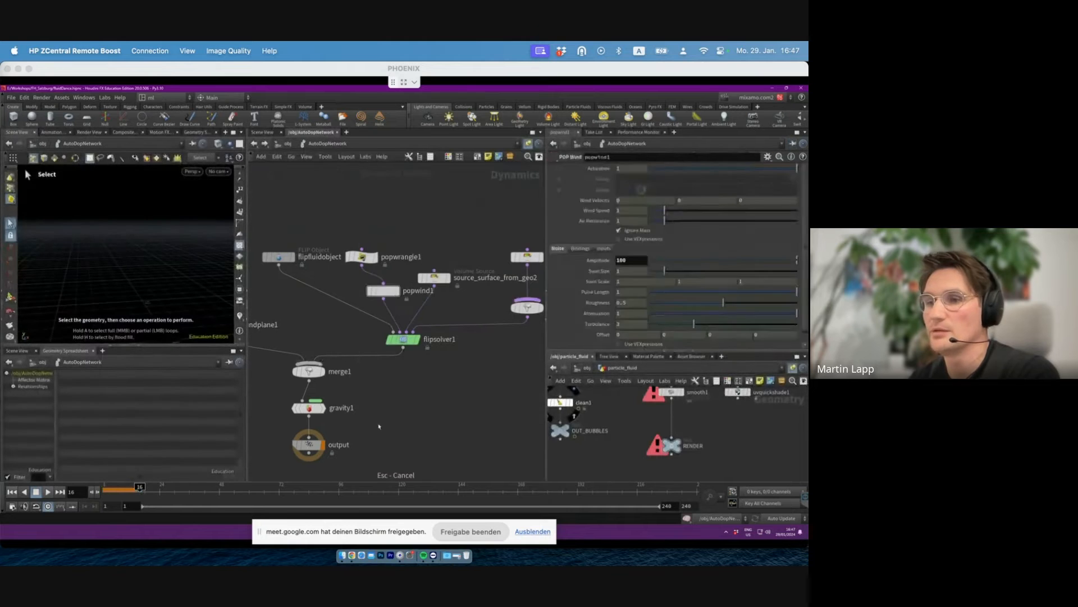
left_click(309, 444)
left_click(12, 492)
left_click(48, 491)
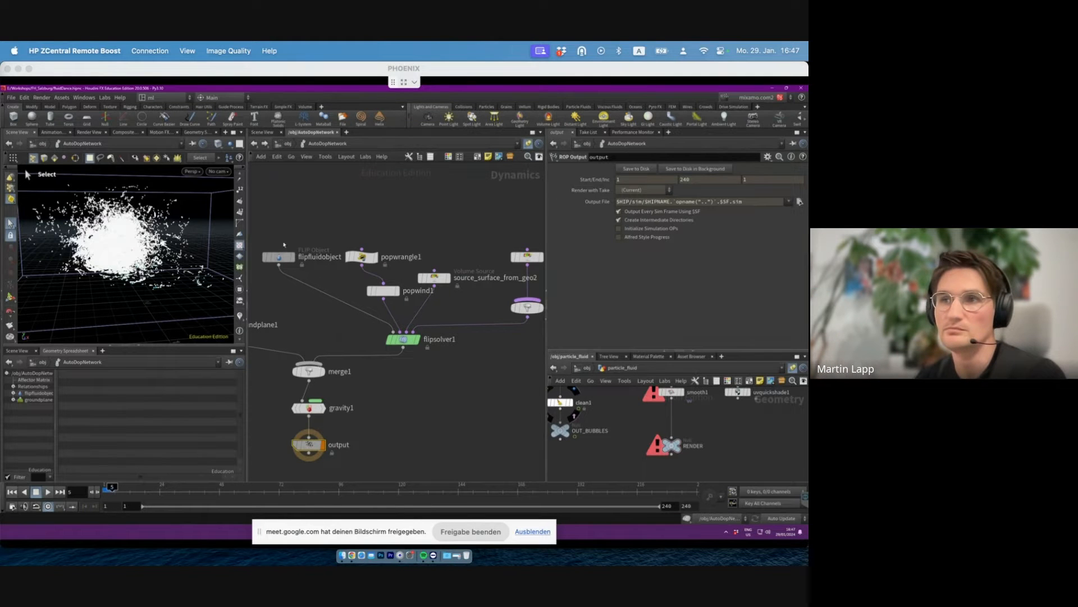
- Check the guide settings of flipfluidobject, then shift popwind1 slightly and inspect the particle burst from another angle
left_click(281, 256)
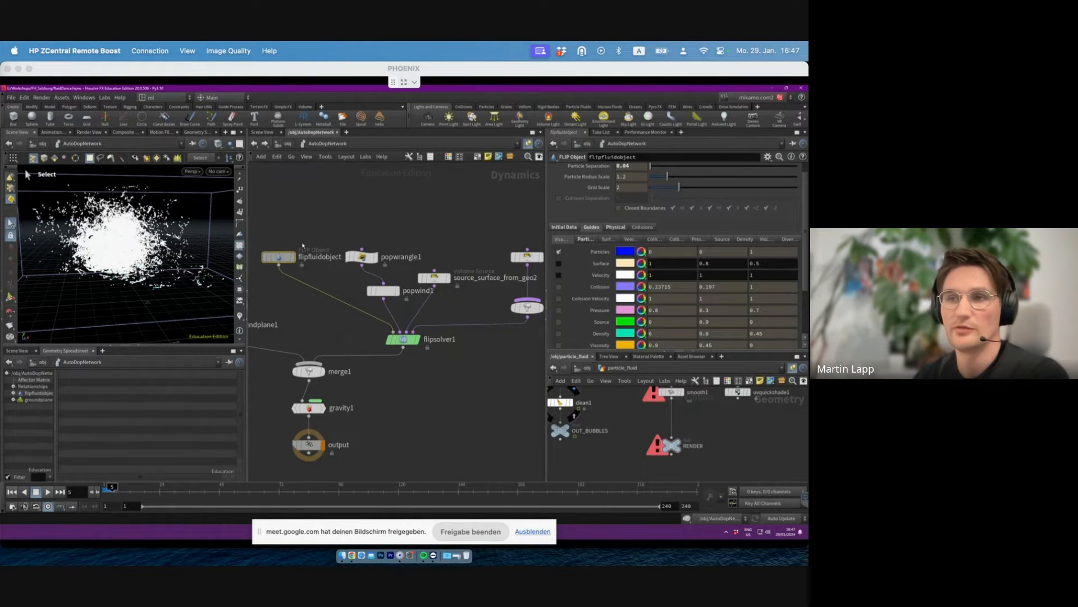
left_click_drag(384, 291, 371, 290)
key("alt")
left_click_drag(105, 239, 184, 249, "alt")
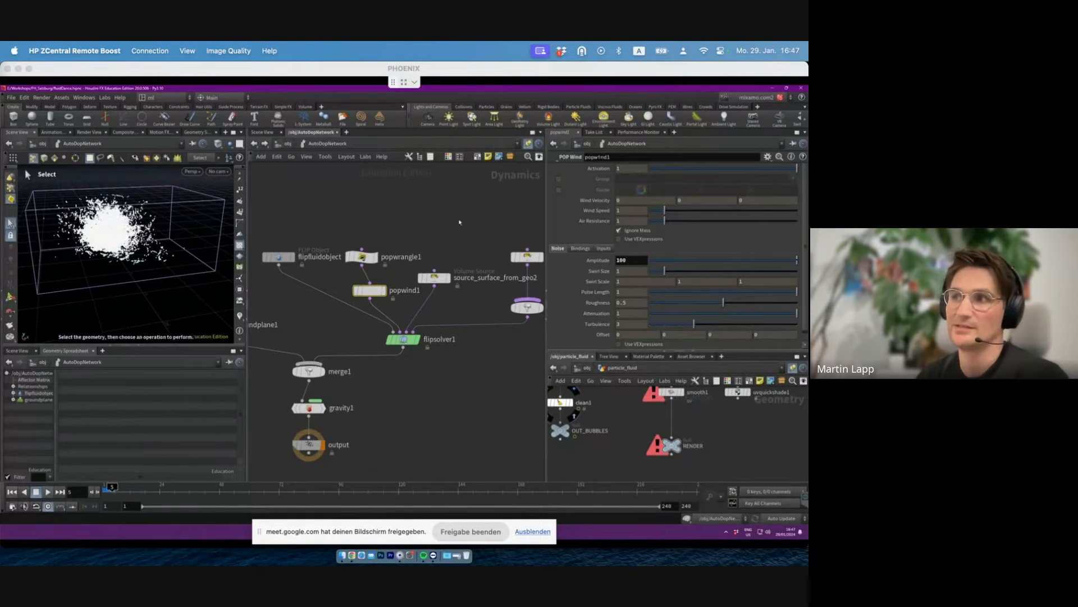
- Bypass popwind1 and replay the simulation from the first frame for a few frames
mouse_move(355, 292)
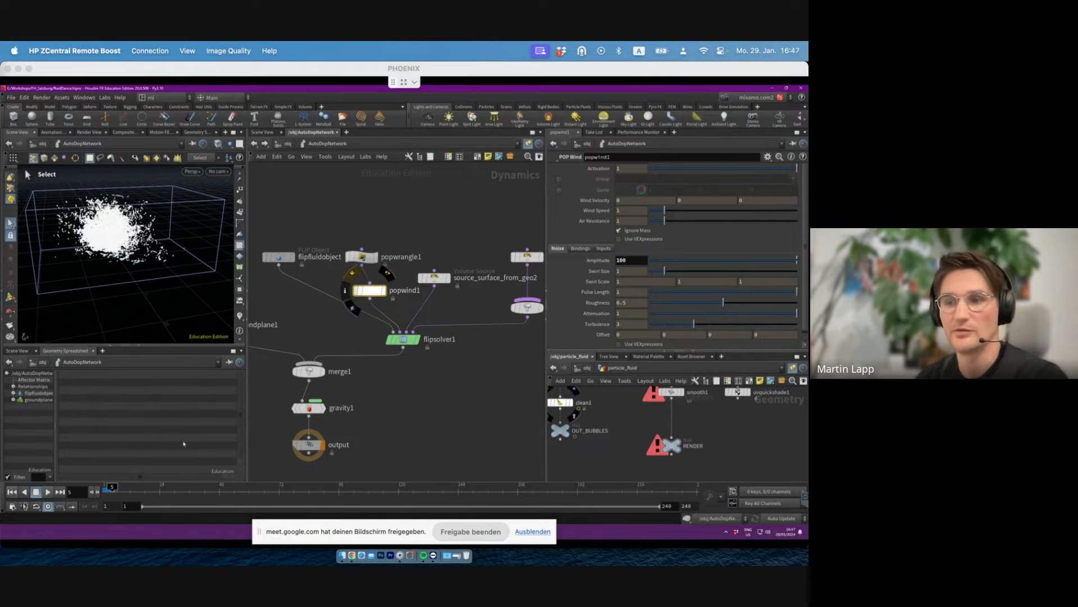
left_click(12, 492)
left_click(46, 493)
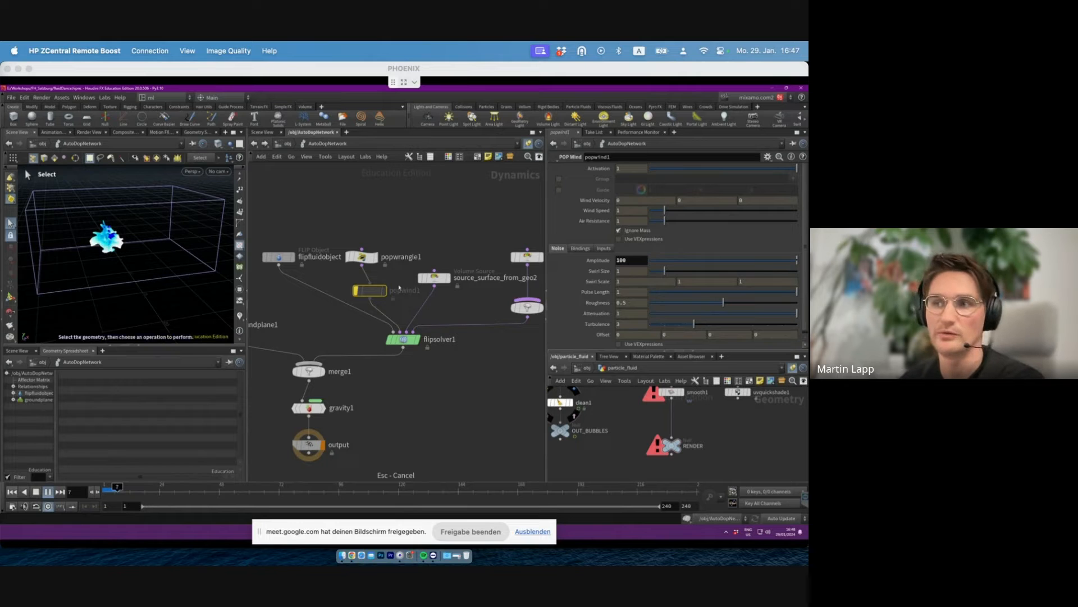
key("Escape")
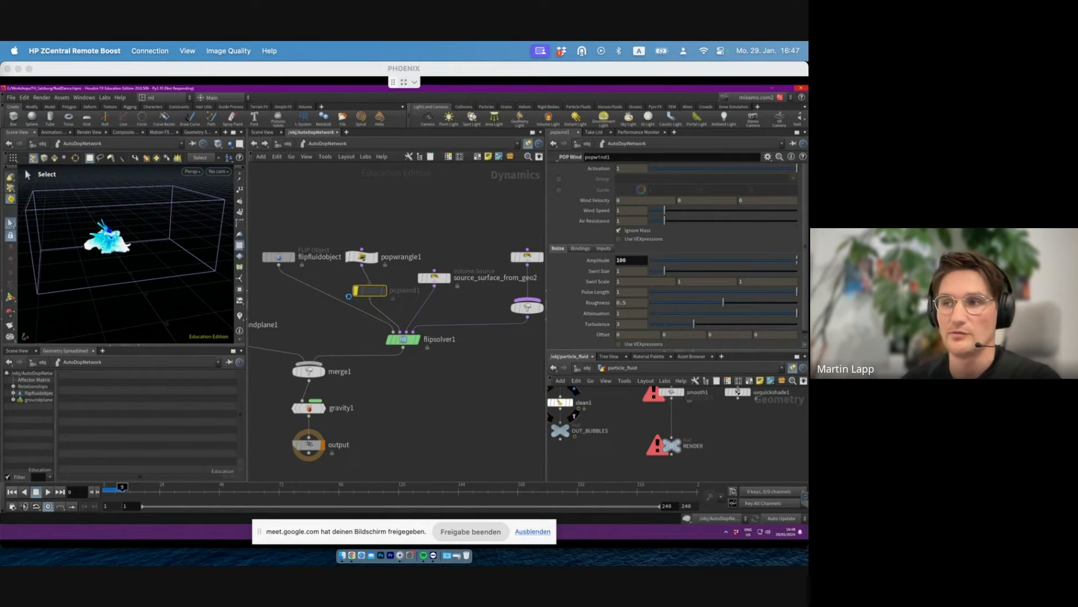
- Delete popwind1, select the output node and replay the simulation from the first frame
key("Delete")
left_click(308, 444)
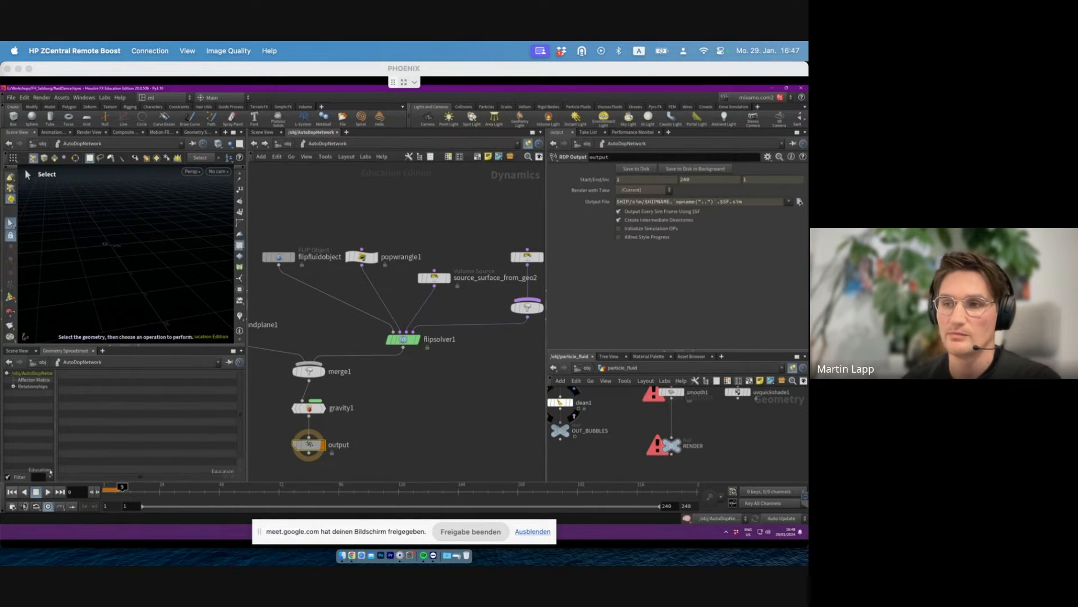
left_click(12, 492)
left_click(47, 492)
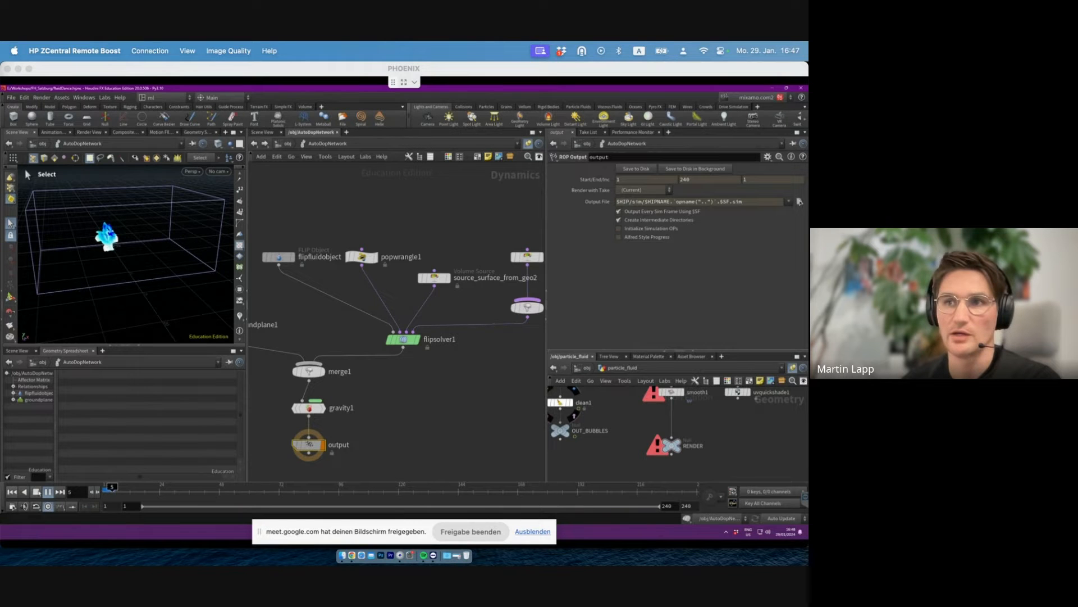
left_click(38, 492)
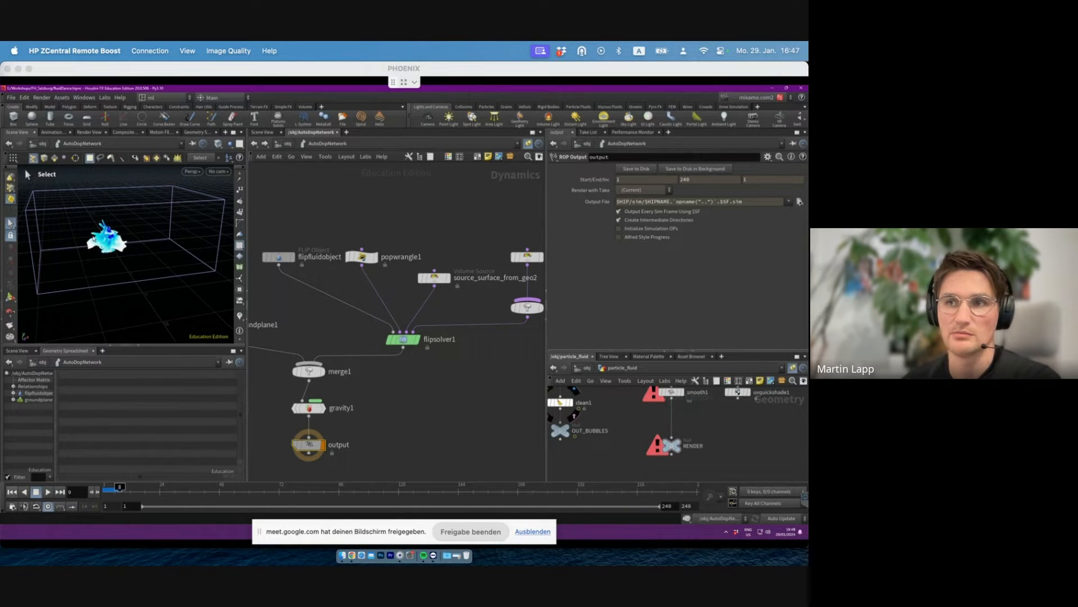
- Simulate a few more frames and inspect the fluid splash from different angles and distances
right_click_drag(93, 239, 107, 323, "alt")
left_click_drag(107, 323, 117, 304, "alt")
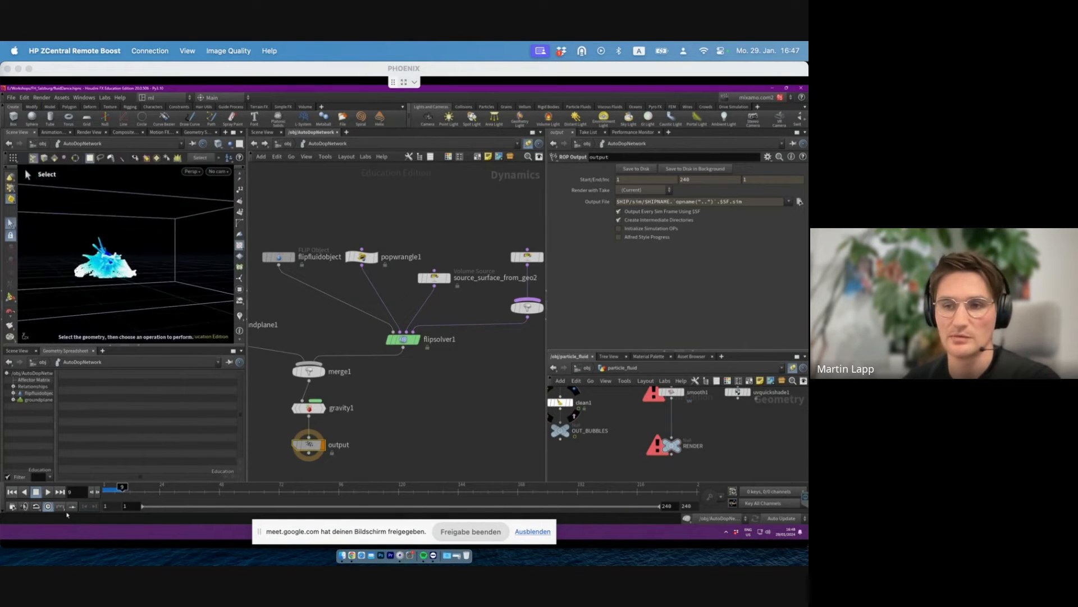
left_click(38, 493)
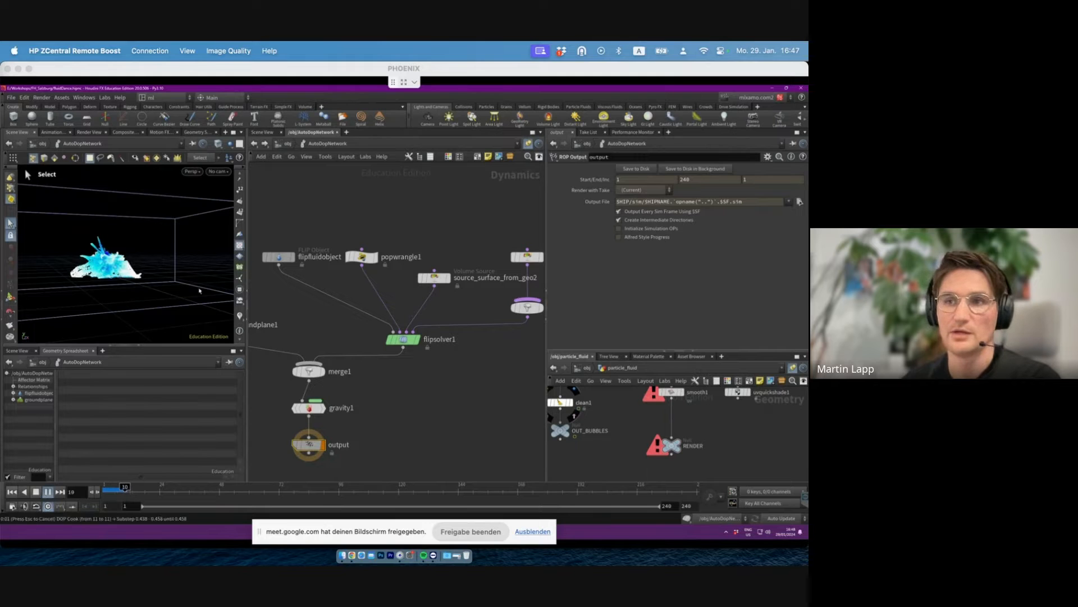
left_click_drag(131, 251, 176, 244, "alt")
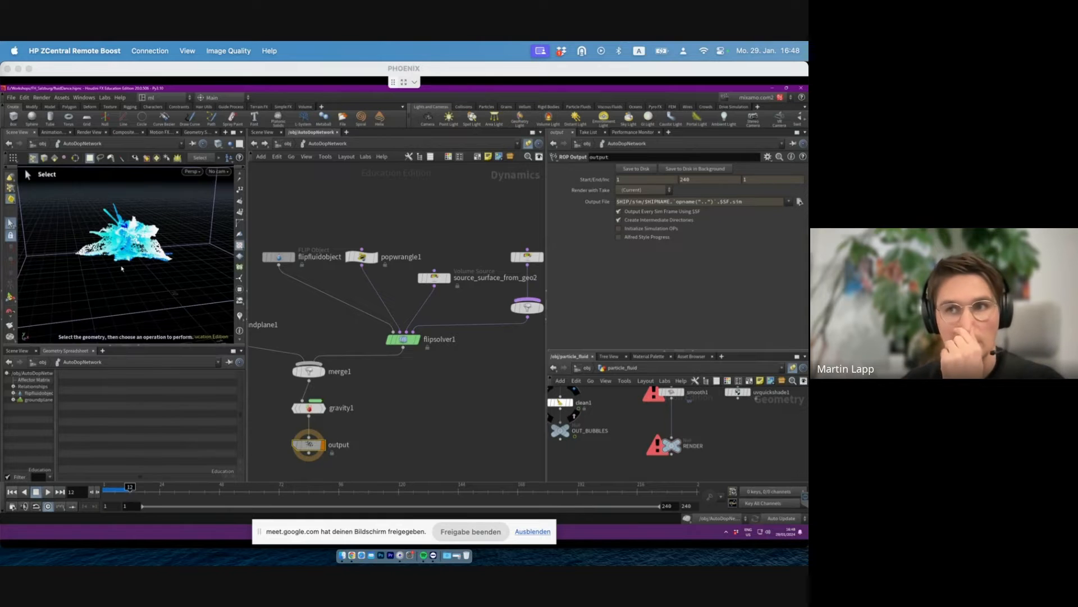
right_click_drag(131, 265, 158, 251, "alt")
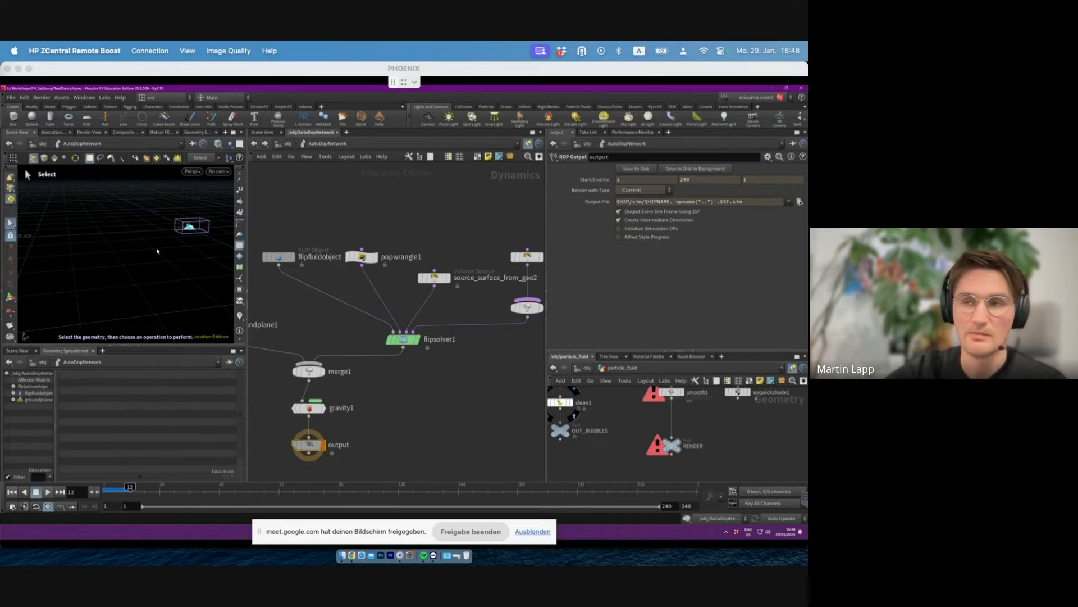
right_click_drag(194, 232, 225, 247, "alt")
middle_click_drag(197, 203, 183, 238, "alt")
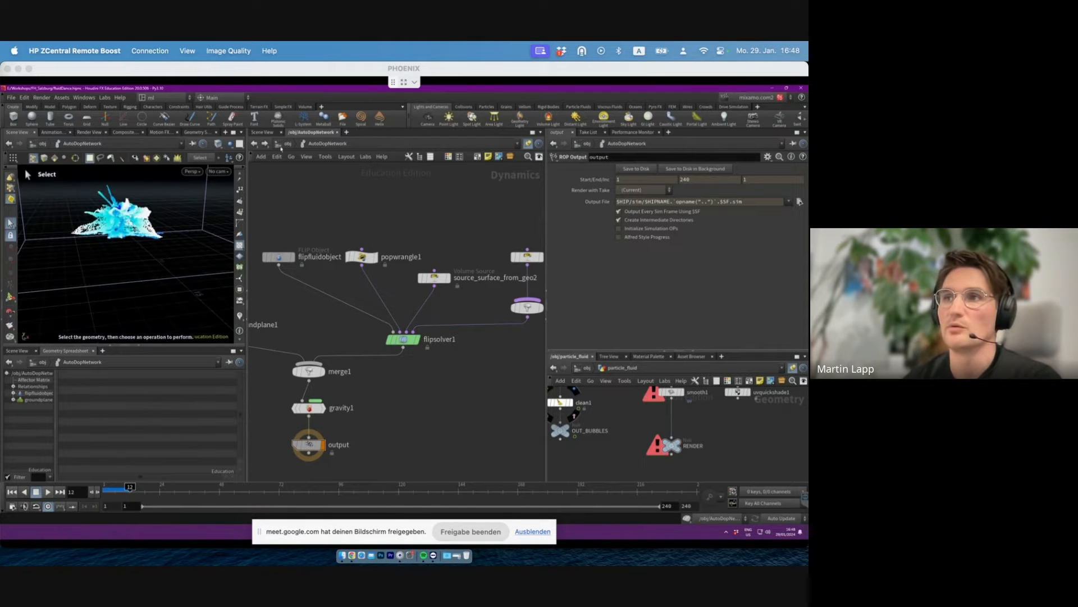
- Return to the object-level network and hide the ground object in the viewport
left_click(280, 146)
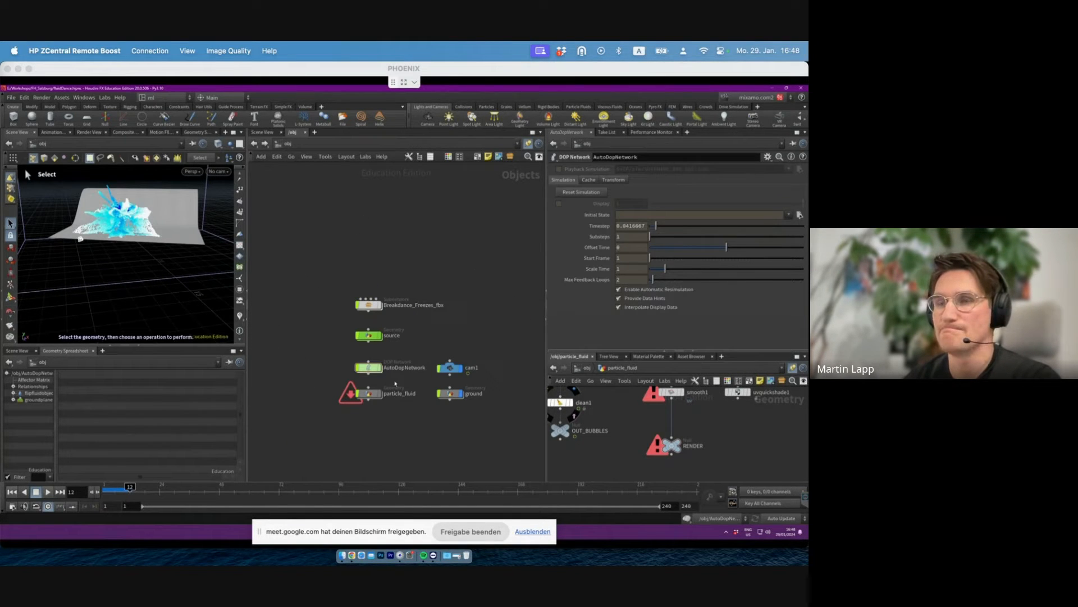
scroll(422, 289, "up", 2)
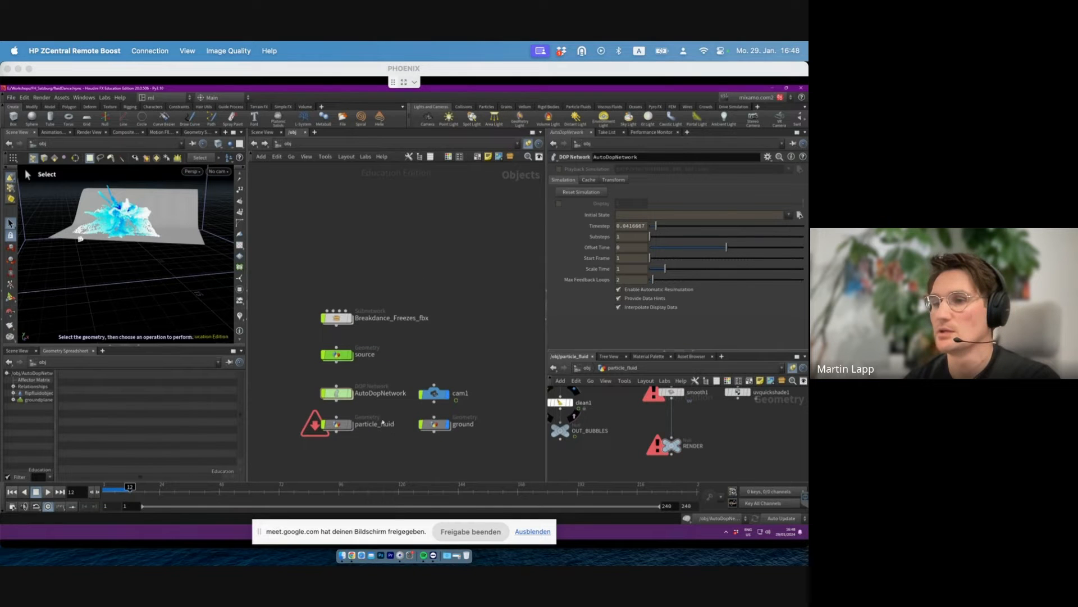
scroll(420, 324, "up", 2)
left_click(436, 471)
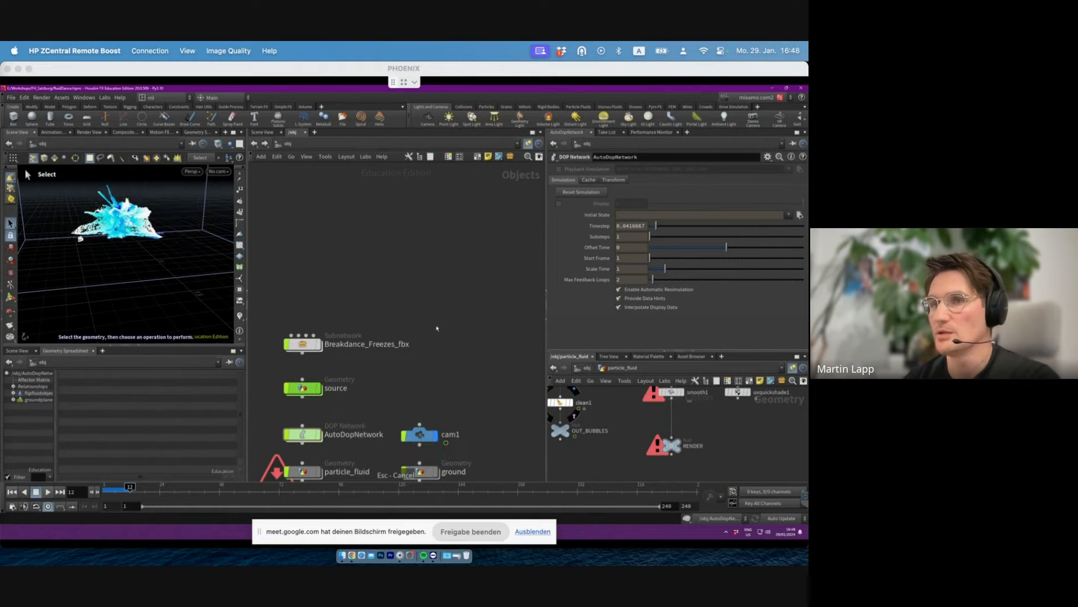
- Create an ocean setup with surface and interior objects in an empty area of the object network
middle_click_drag(405, 250, 399, 306)
left_click_drag(400, 306, 405, 309)
left_click(707, 106)
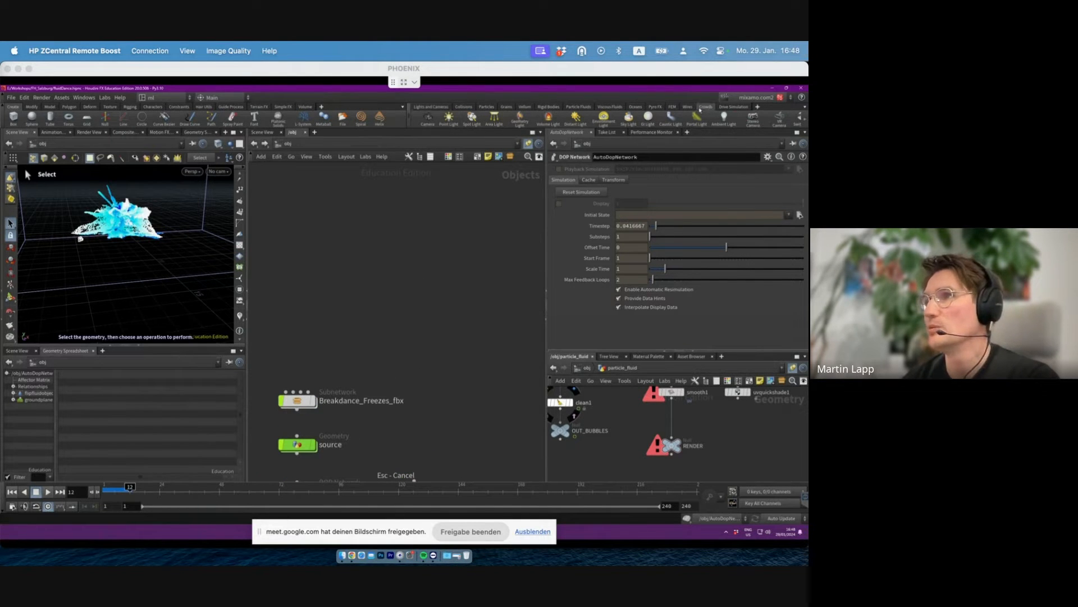
left_click(637, 106)
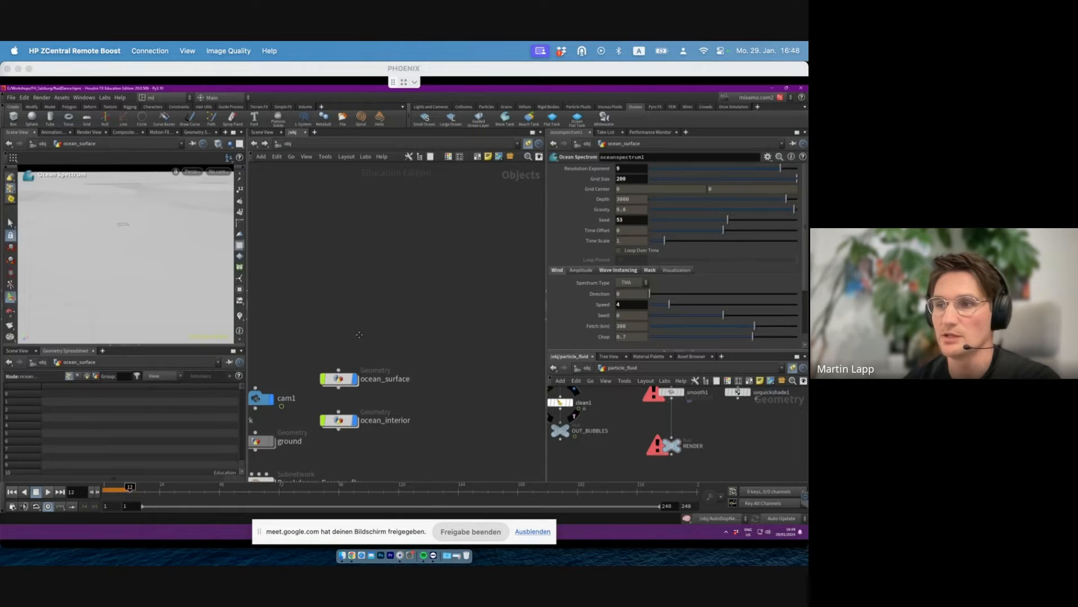
middle_click_drag(360, 335, 419, 261)
scroll(419, 262, "down", 5)
scroll(430, 257, "up", 4)
left_click_drag(431, 257, 381, 371)
left_click_drag(397, 299, 395, 223)
- Open the network of ocean_surface and examine the render_grid and PROXY_GEO nodes along with the ocean in the viewport
double_click(396, 224)
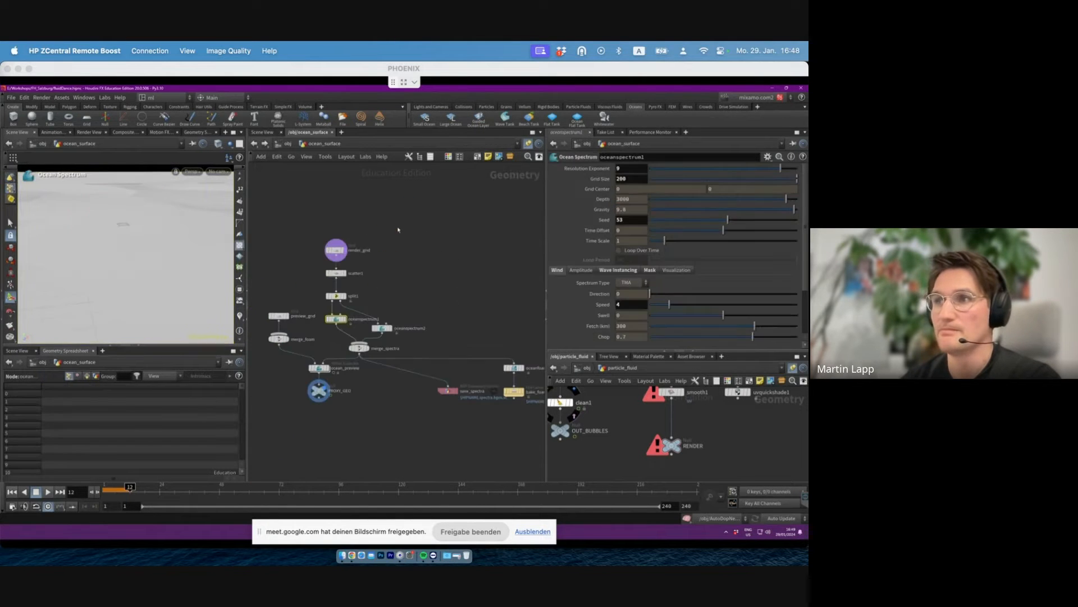
left_click(336, 251)
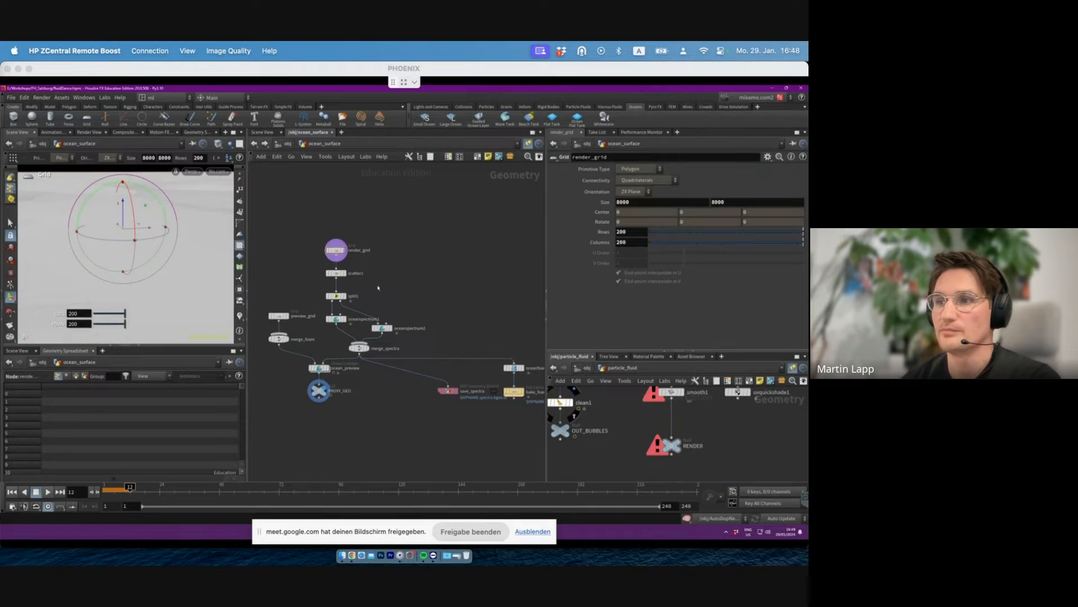
left_click_drag(346, 438, 305, 374)
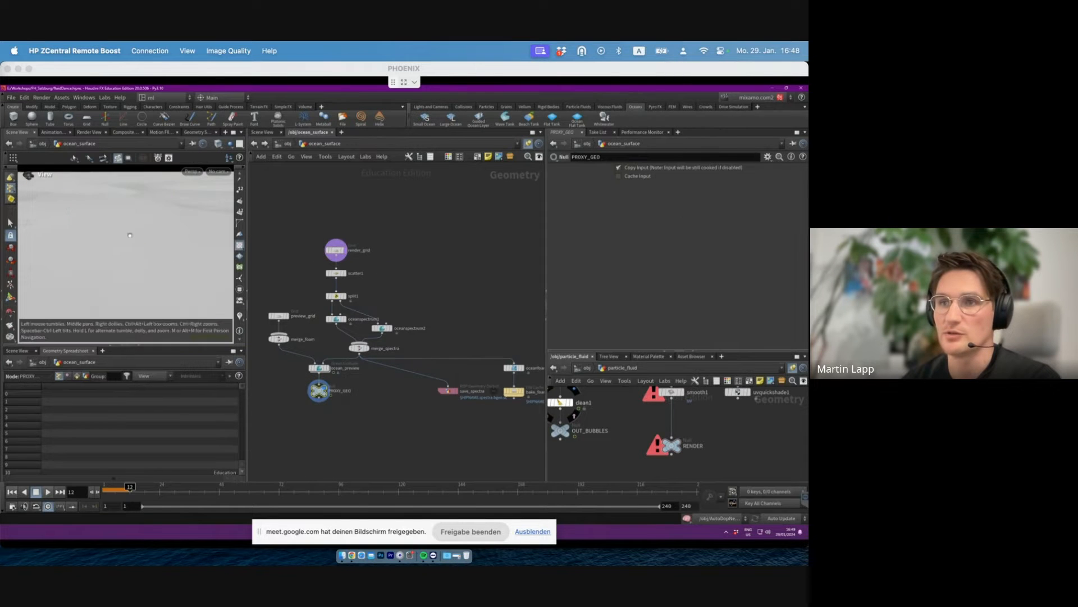
left_click_drag(105, 251, 180, 255)
left_click(336, 250)
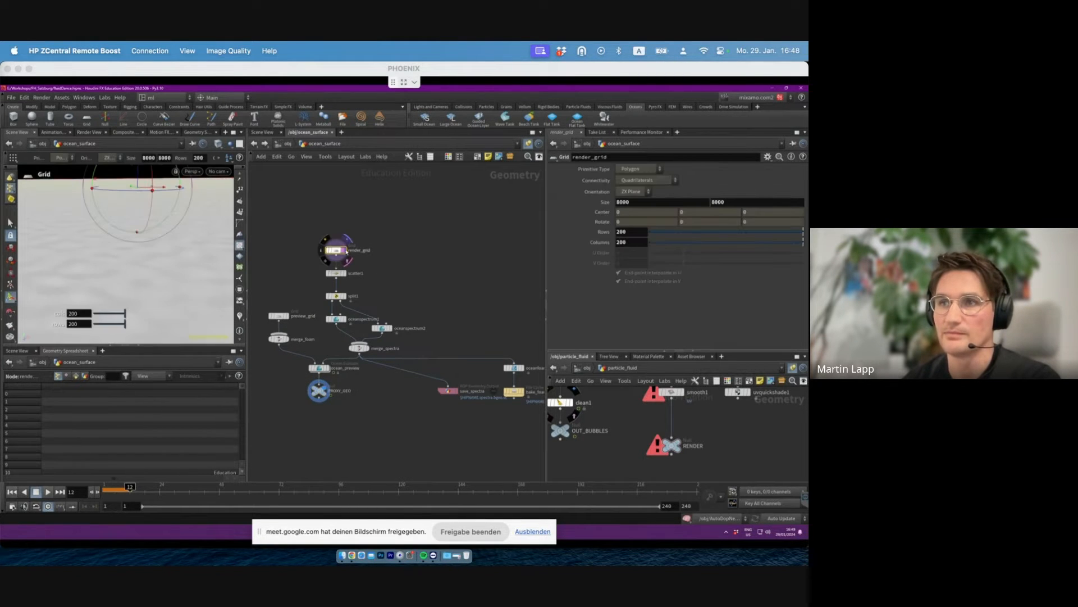
- Display the render_grid node and examine the full extent of its grid in the viewport
left_click(349, 251)
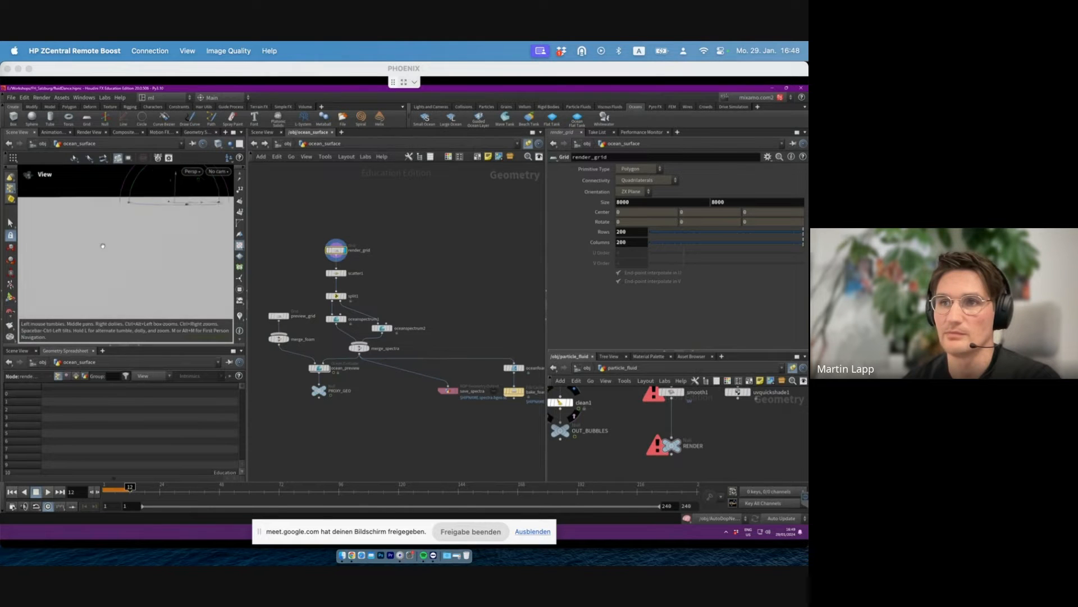
right_click_drag(125, 253, 106, 259, "alt")
left_click_drag(129, 247, 155, 275, "alt")
right_click_drag(163, 261, 181, 253, "alt")
left_click_drag(172, 260, 186, 265)
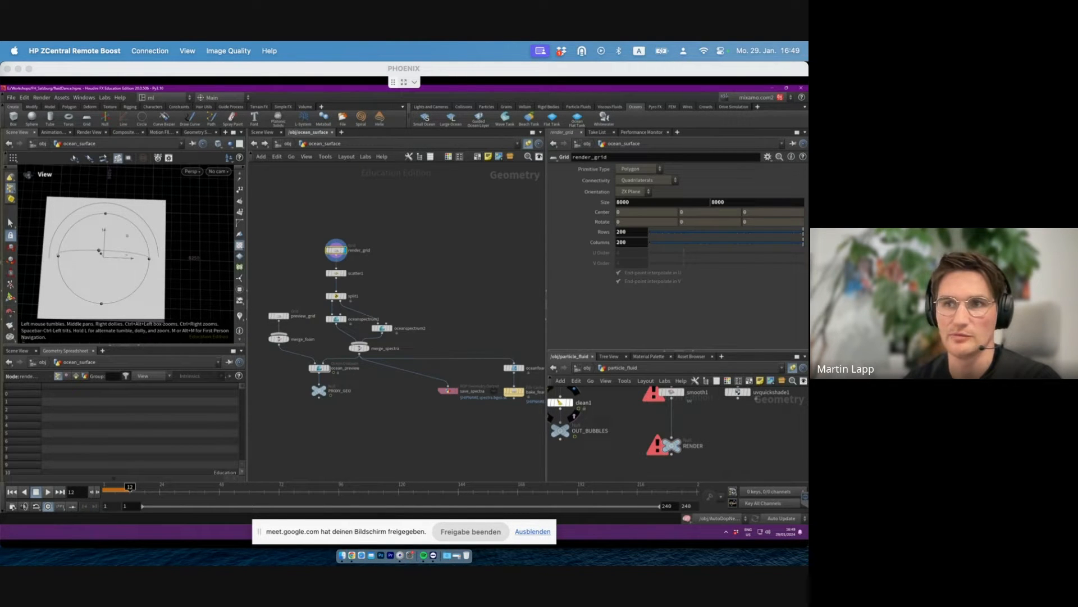
key("Return")
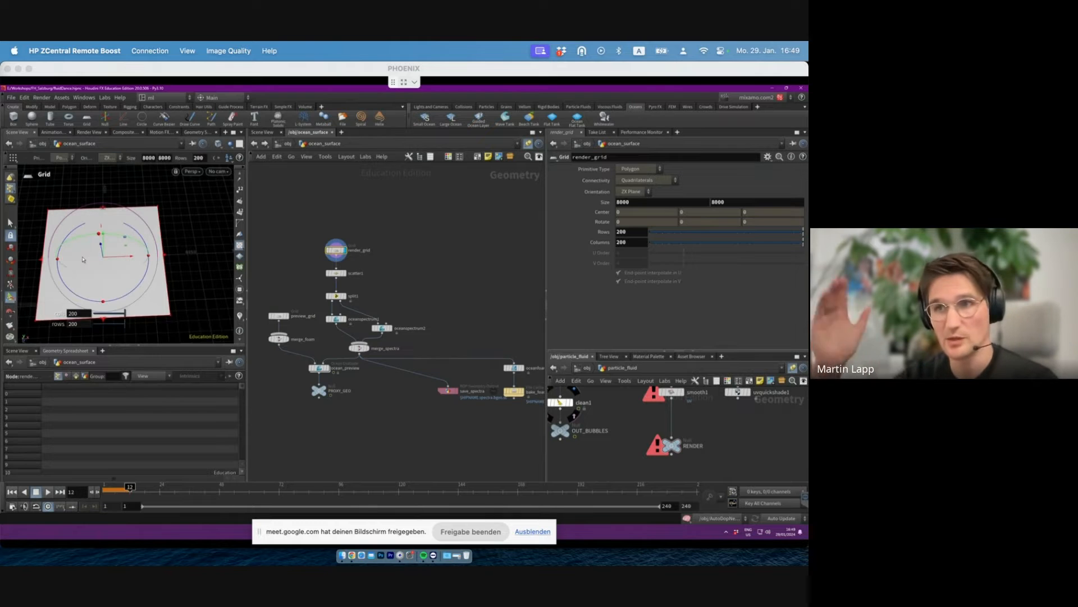
scroll(353, 267, "up", 3)
- Display the output of scatter1 followed by oceanspectrum1 and examine their results and parameters
left_click(354, 267)
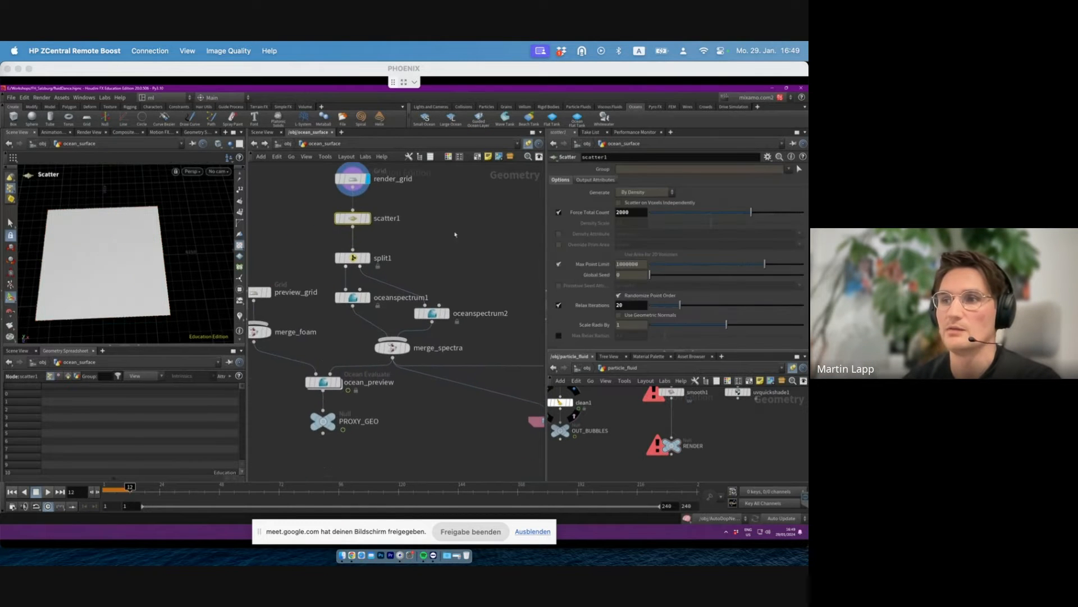
left_click(368, 217)
scroll(370, 270, "down", 1)
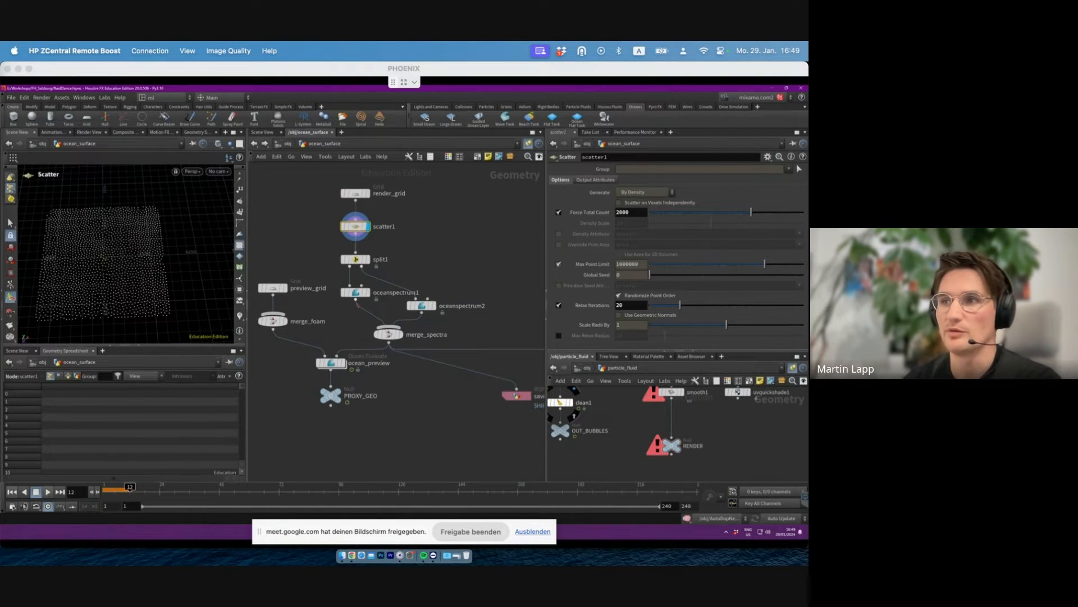
left_click(369, 292)
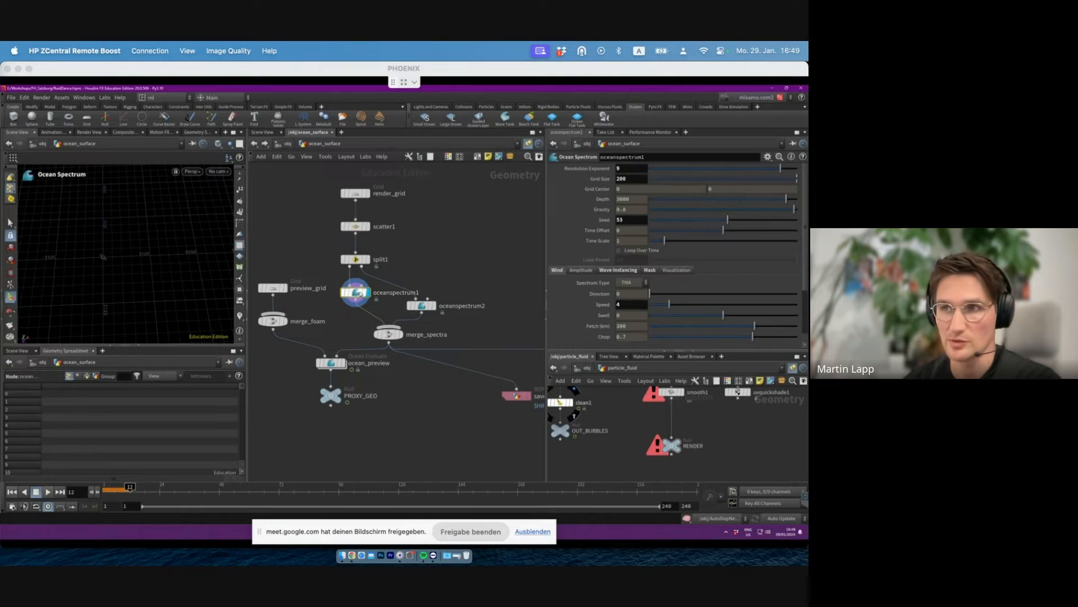
left_click_drag(66, 262, 77, 257, "alt")
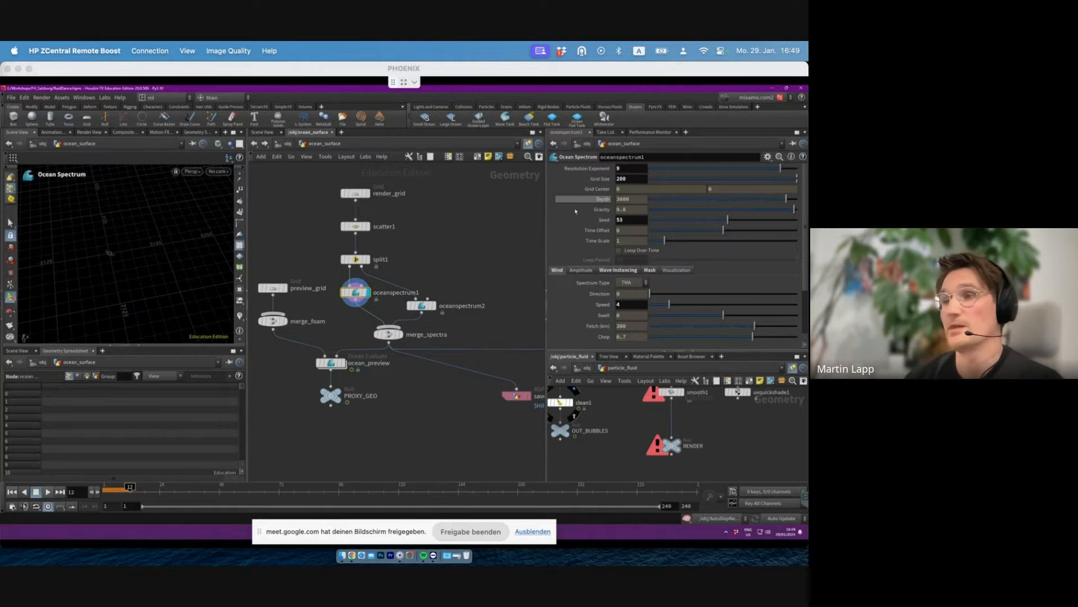
- Examine the amplitude and wave instancing parameters of oceanspectrum2
left_click(421, 305)
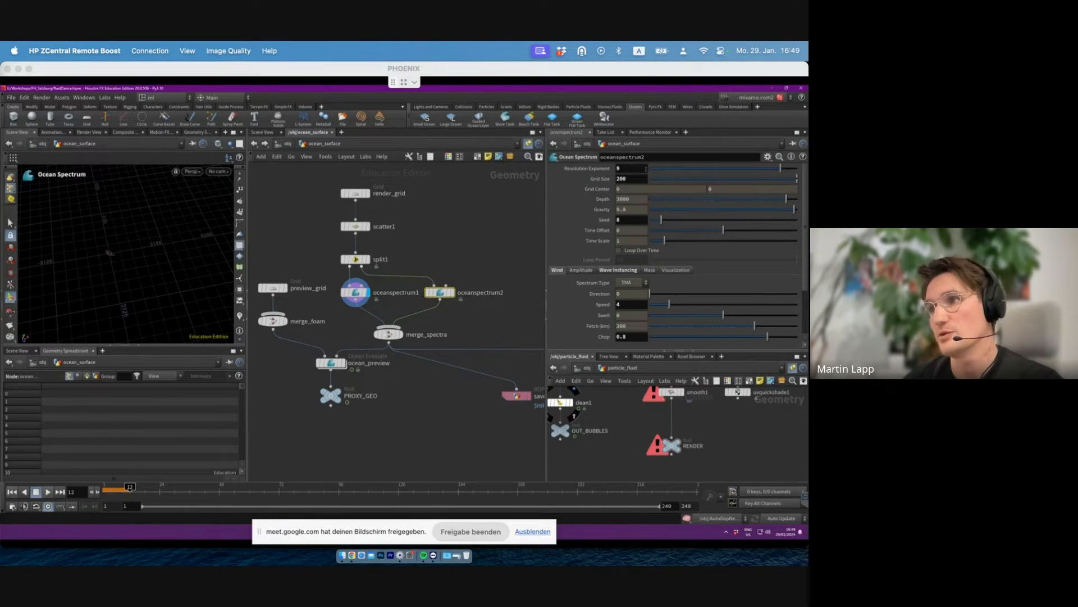
left_click(583, 271)
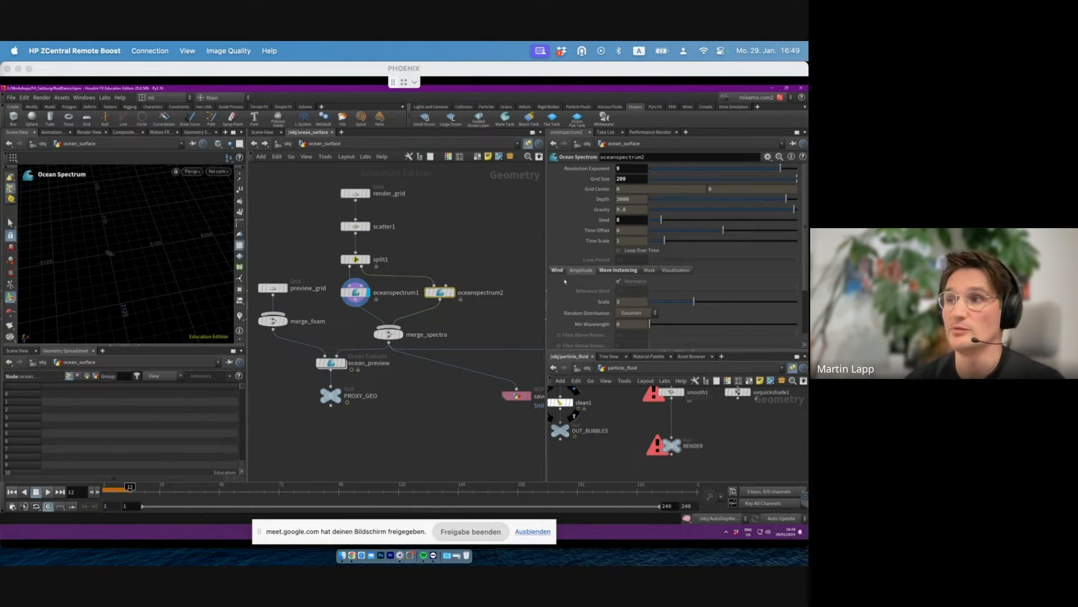
left_click(614, 271)
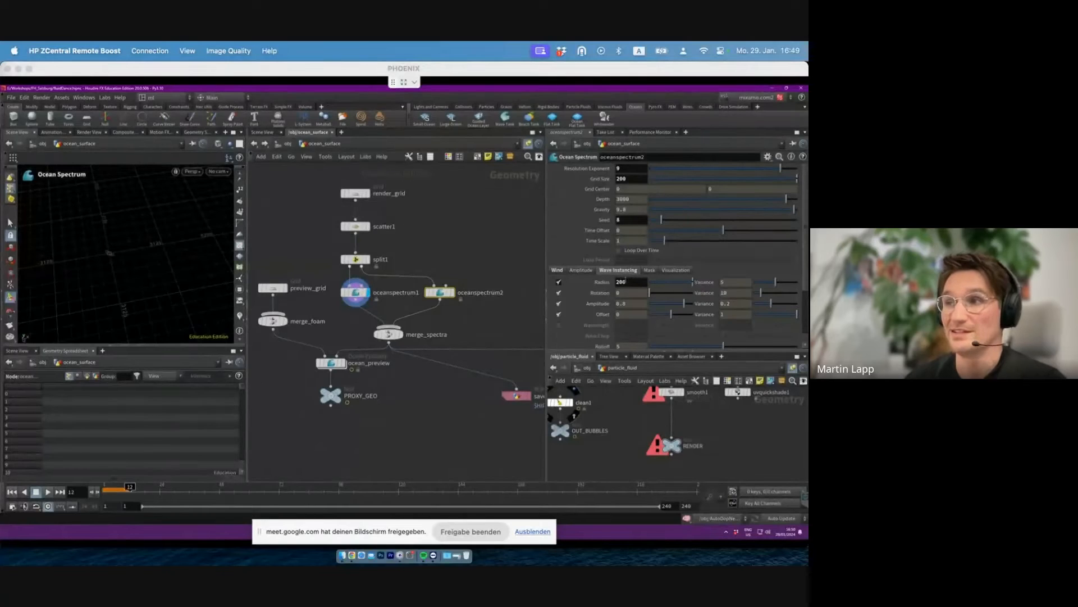
middle_click_drag(525, 308, 524, 300)
- Display the PROXY_GEO node and inspect the ocean waves up close, toggling the wireframe overlay on the shaded surface
left_click(339, 386)
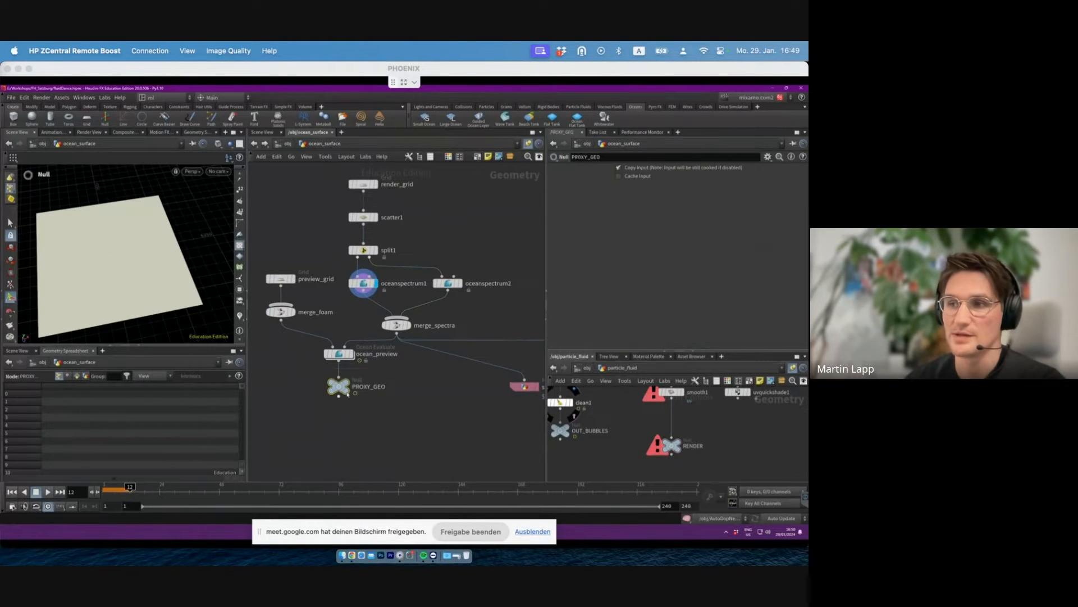
left_click(347, 382)
key("Escape")
right_click_drag(99, 258, 105, 292)
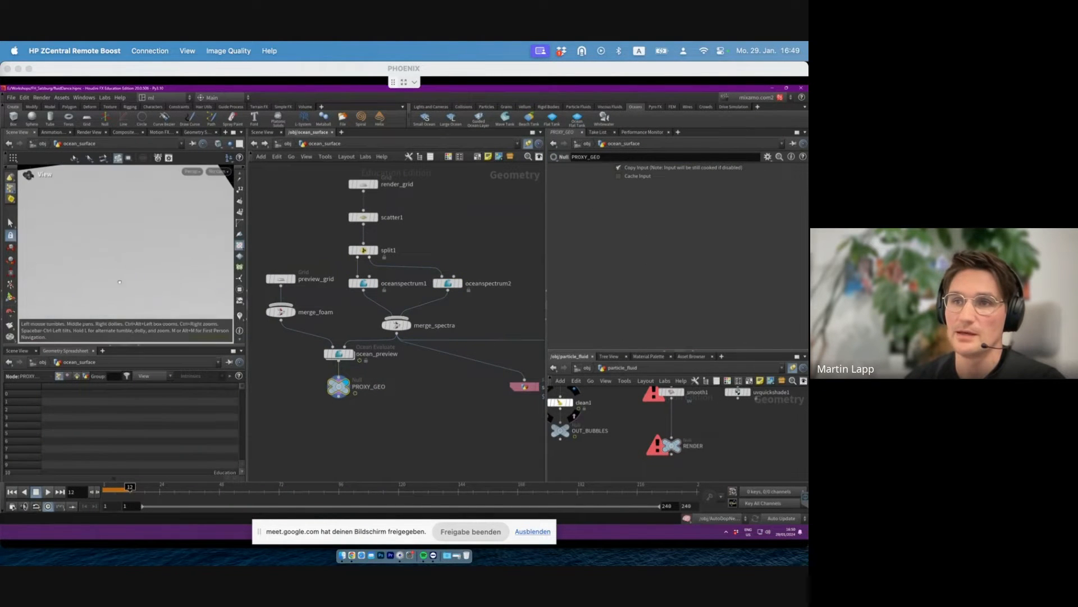
left_click_drag(106, 292, 112, 289)
right_click_drag(112, 289, 117, 253)
key("shift+w")
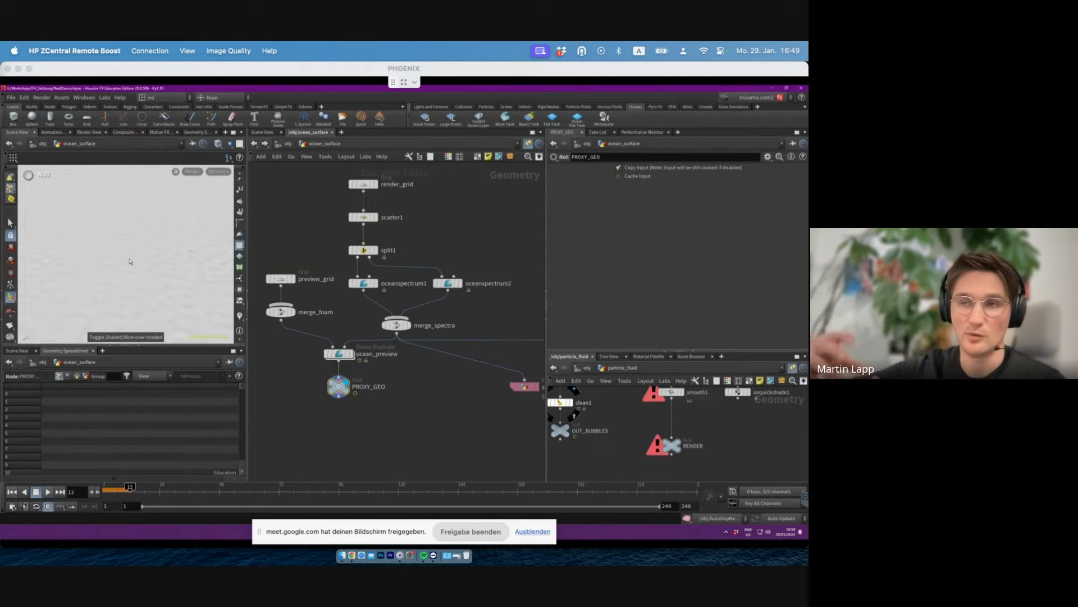
left_click_drag(130, 262, 138, 259, "alt")
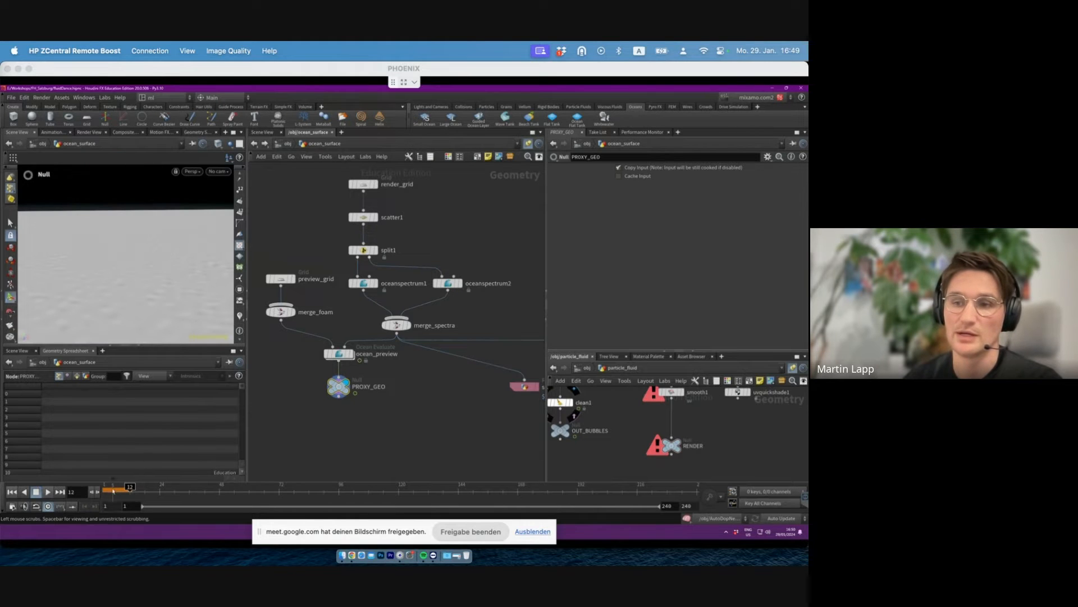
- Play the ocean animation from frame 1, stop it and scrub the timeline to frame 129
left_click_drag(55, 491, 53, 490)
left_click_drag(297, 376, 393, 413)
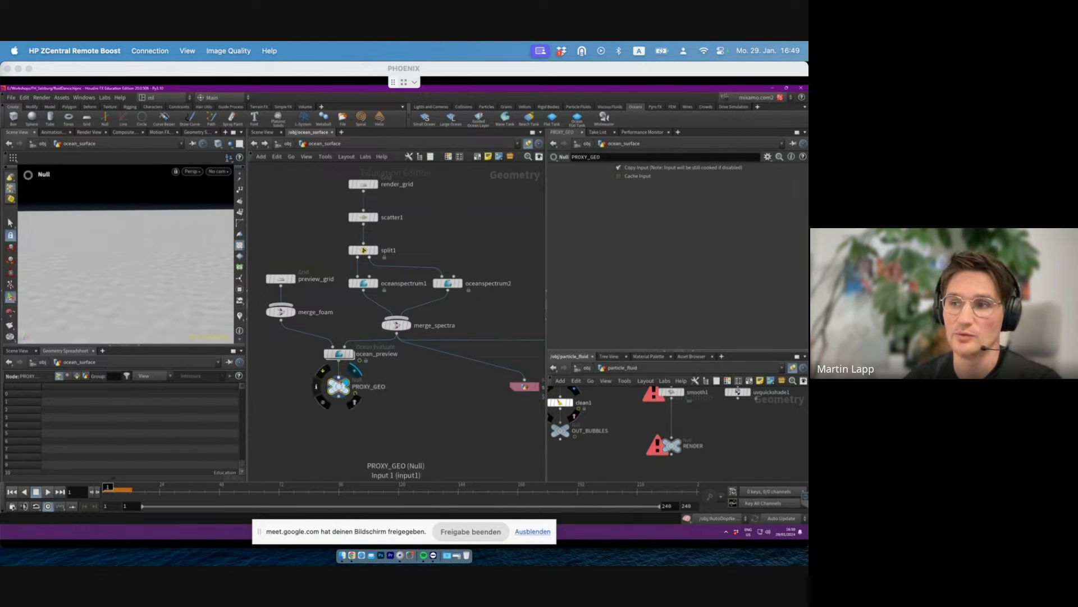
middle_click_drag(394, 380, 344, 372)
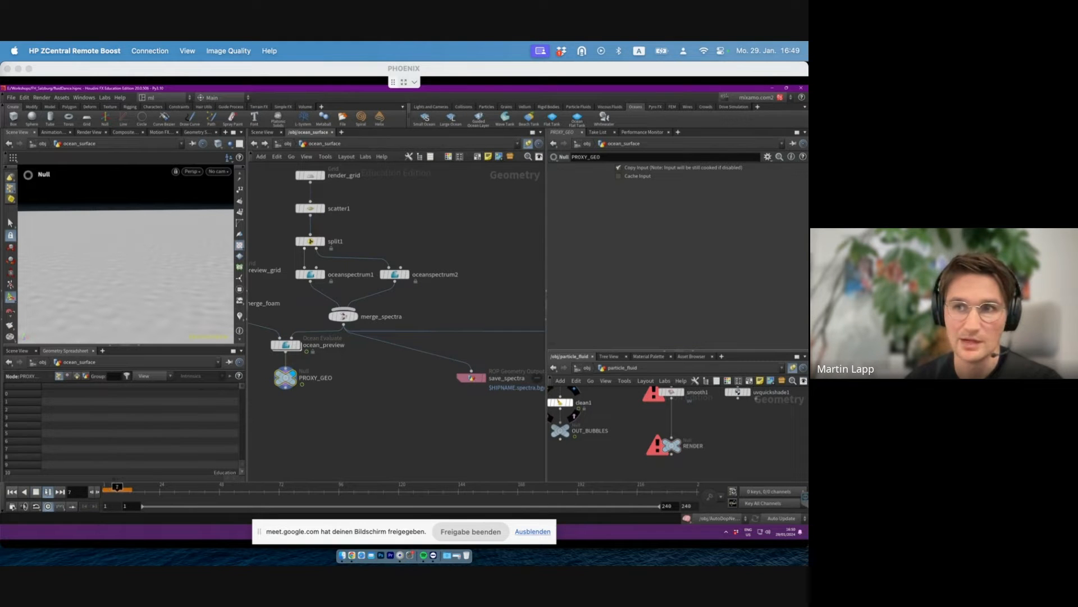
left_click(38, 492)
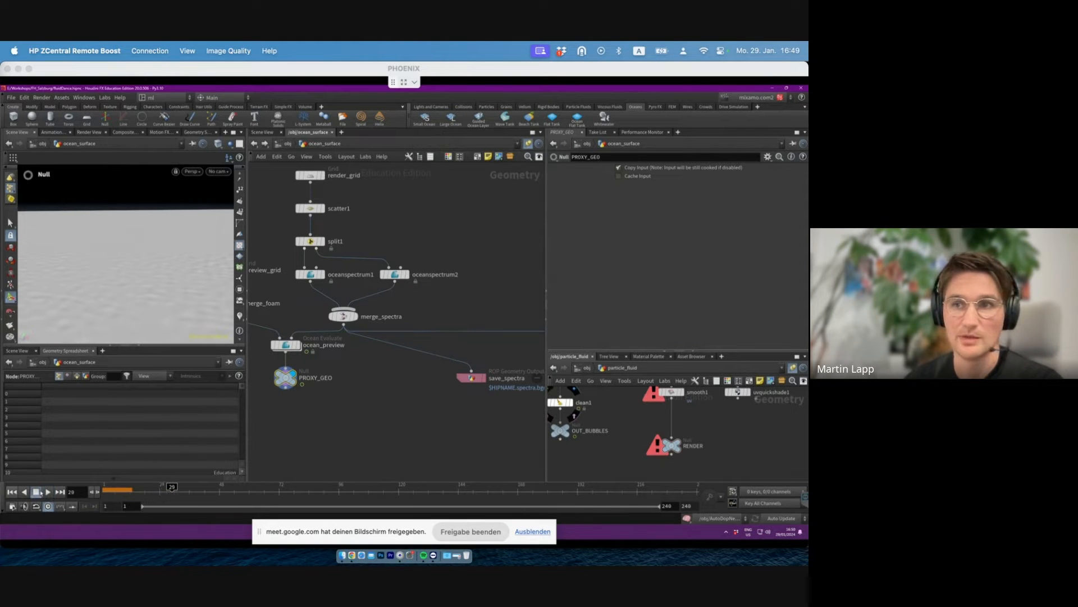
key("ctrl+Up")
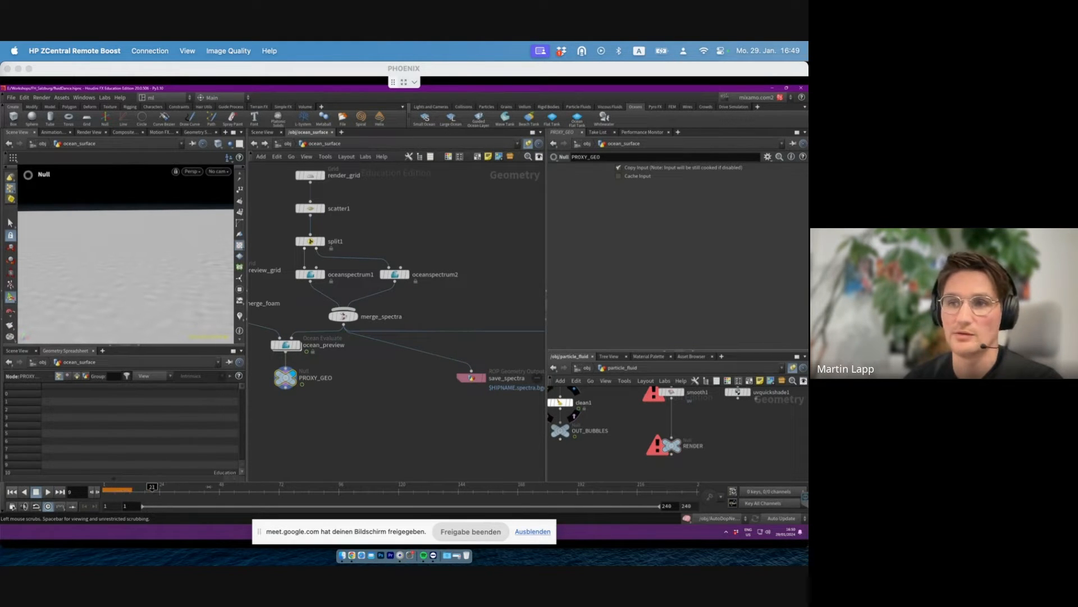
left_click_drag(175, 487, 108, 487)
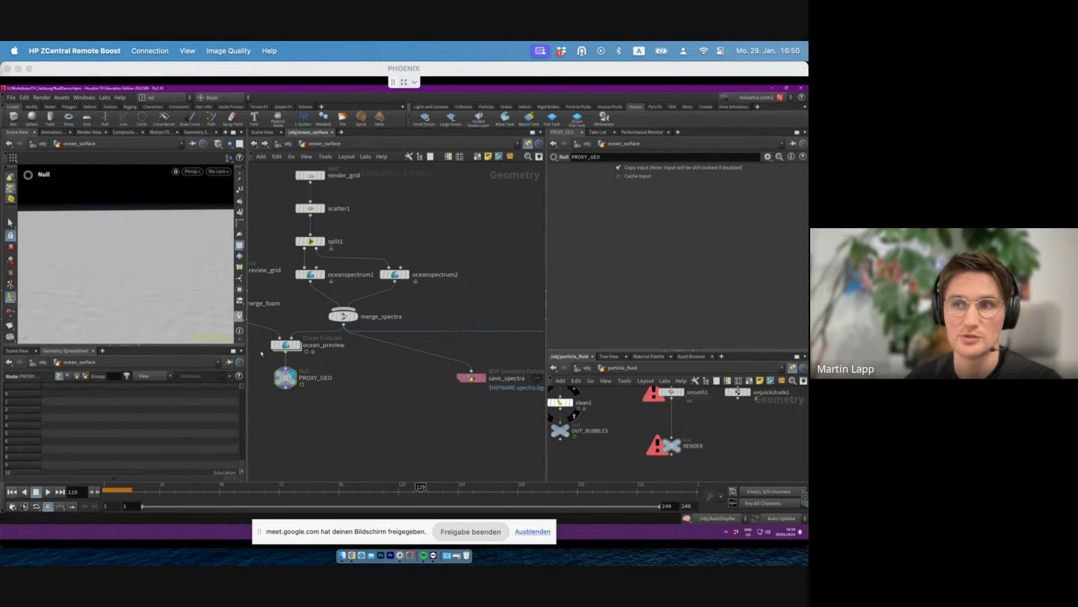
- Inspect the wave surface from a lower angle and look over the save_spectra, oceanfoam1 and bake_foam nodes in the network
middle_click_drag(338, 394, 369, 394)
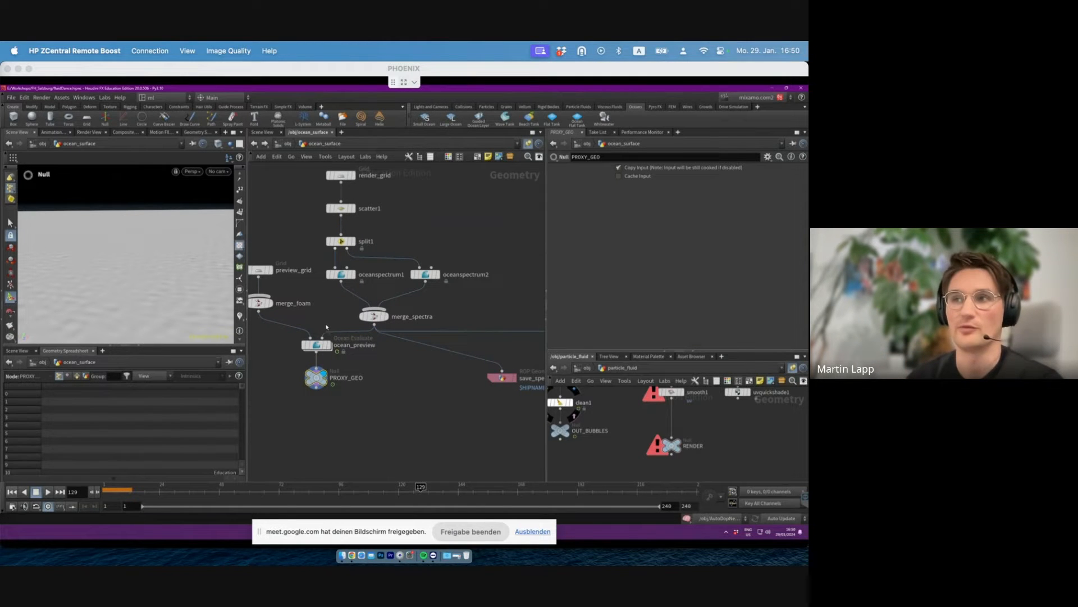
left_click_drag(140, 287, 104, 291, "alt")
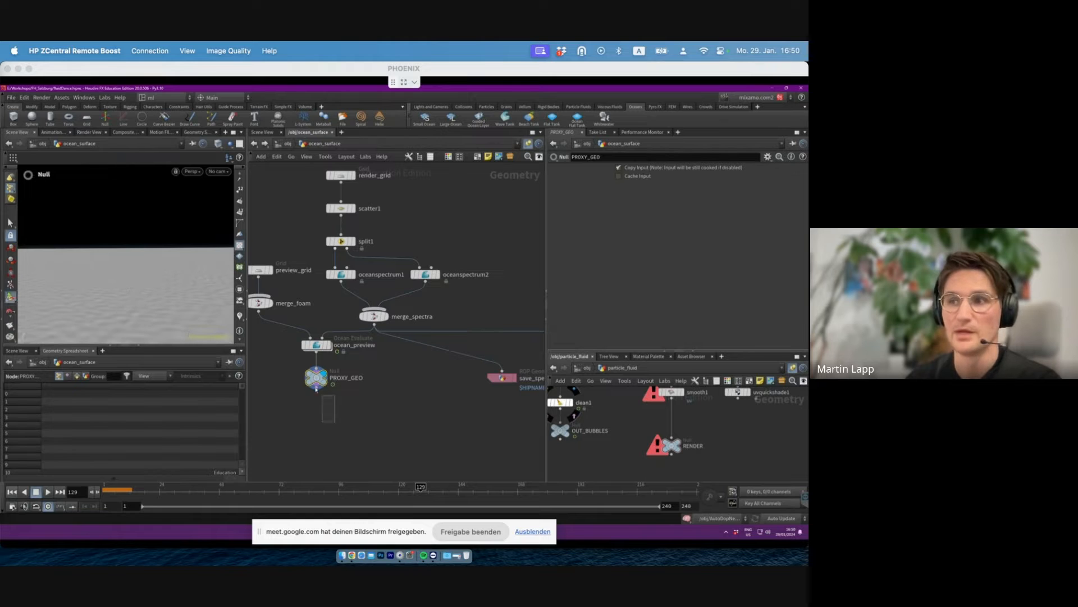
middle_click_drag(446, 378, 307, 380)
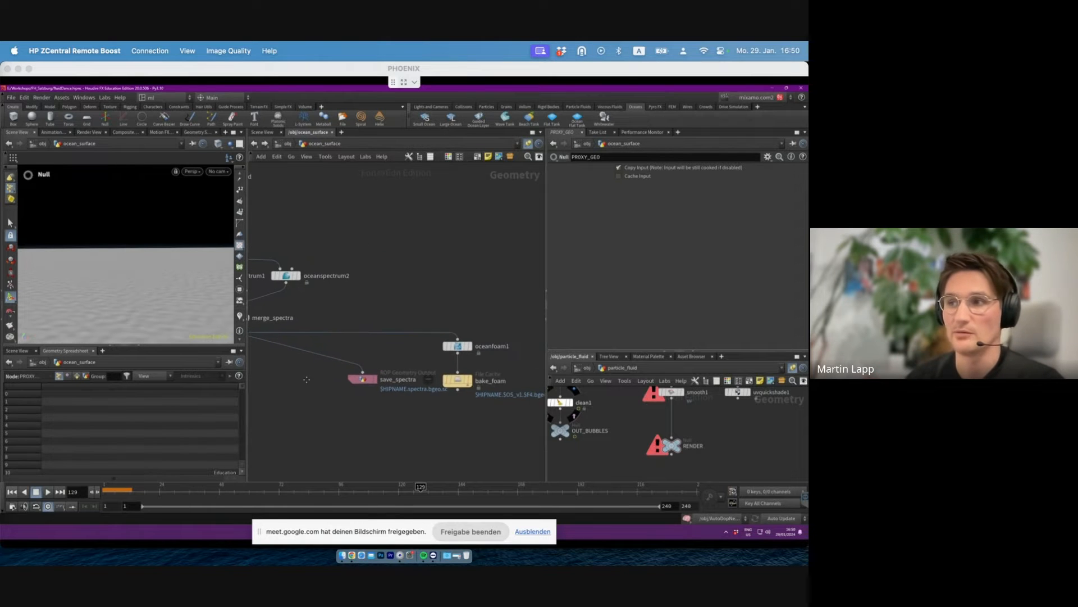
middle_click_drag(373, 360, 471, 358)
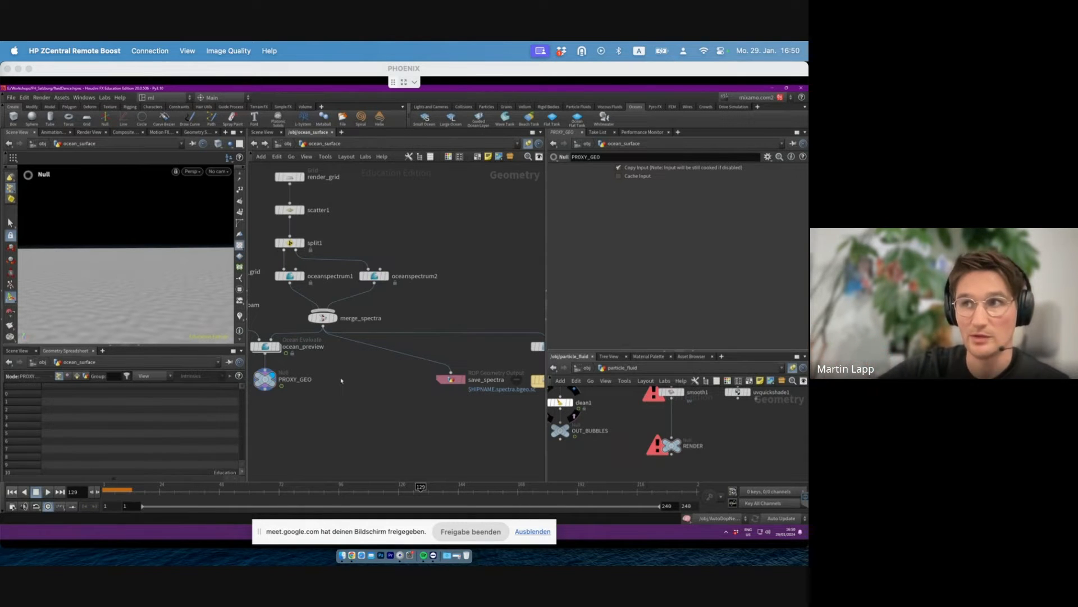
- Compare the flat render_grid with the PROXY_GEO waves in the viewport and review the parameters of oceanspectrum1
left_click(303, 178)
left_click(303, 178)
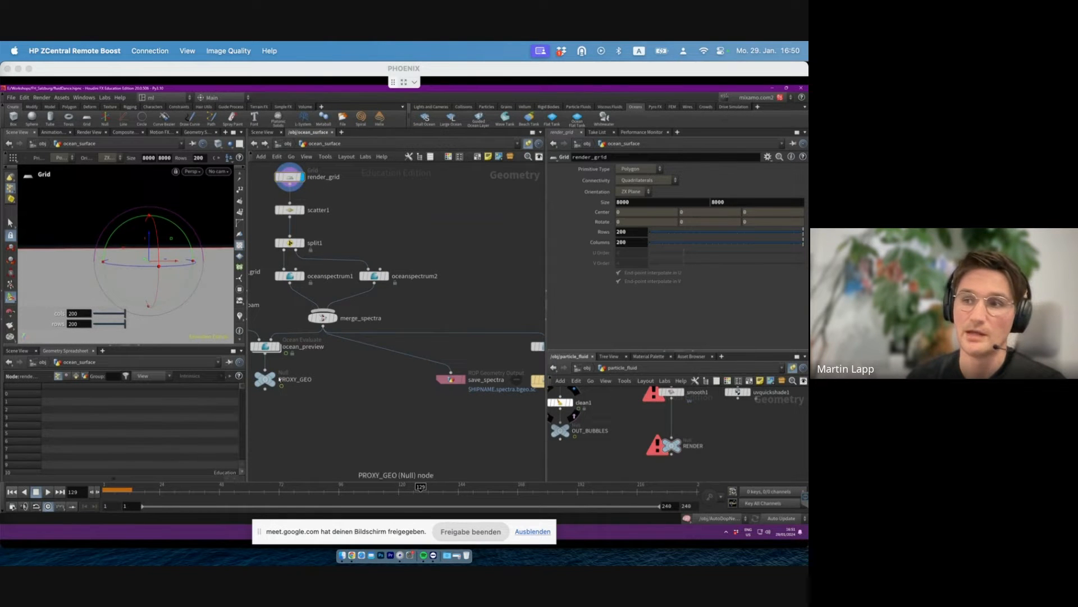
left_click(259, 379)
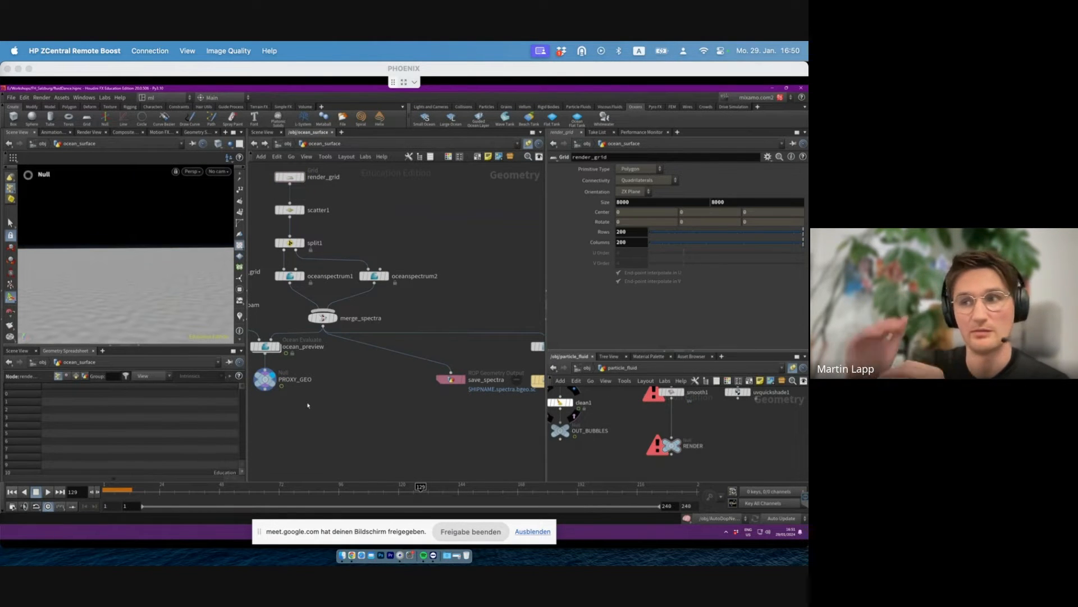
left_click(326, 274)
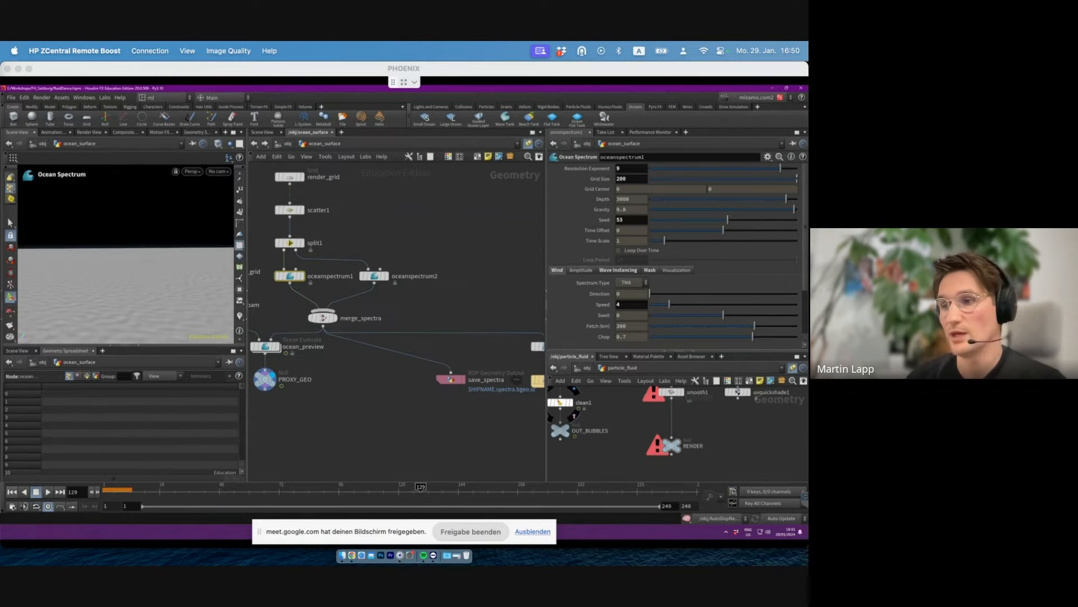
mouse_move(461, 531)
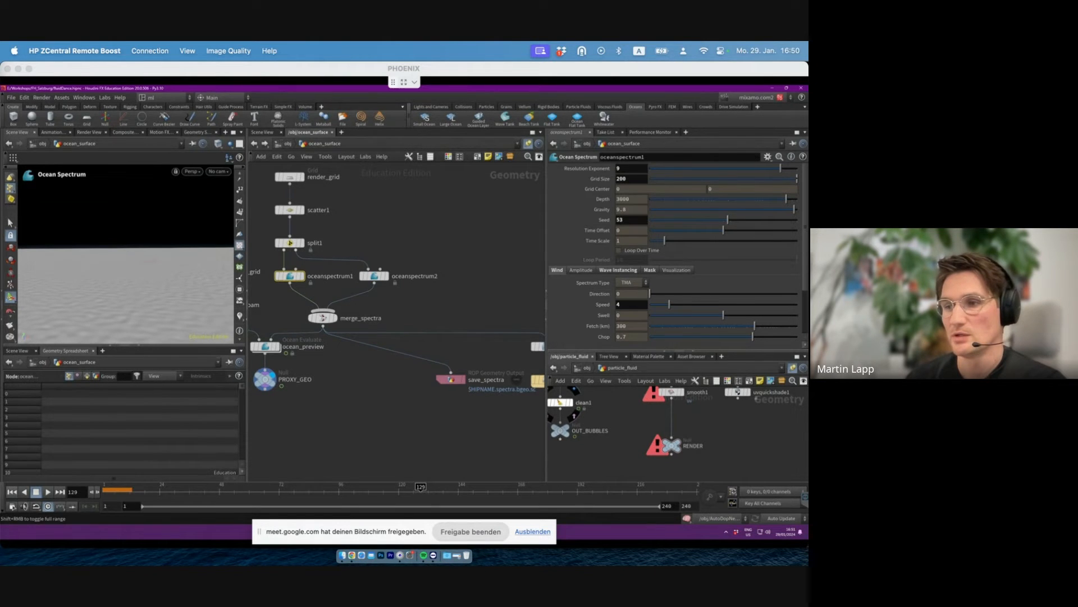
- Switch to the Chrome browser and search in a new tab for "creaturE BREACH houdini tutorial"
left_click(430, 532)
double_click(287, 123)
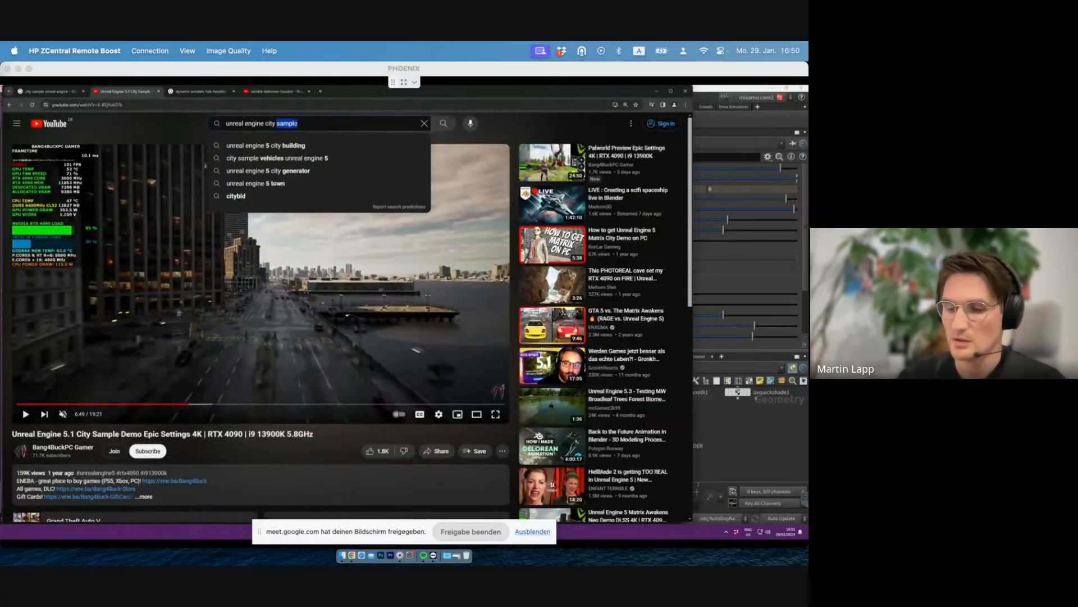
key("ctrl+t")
type("creatur ebre")
key("Caps_Lock")
type("A")
key("BackSpace")
key("BackSpace")
key("BackSpace")
key("BackSpace")
key("BackSpace")
key("BackSpace")
type("E BR")
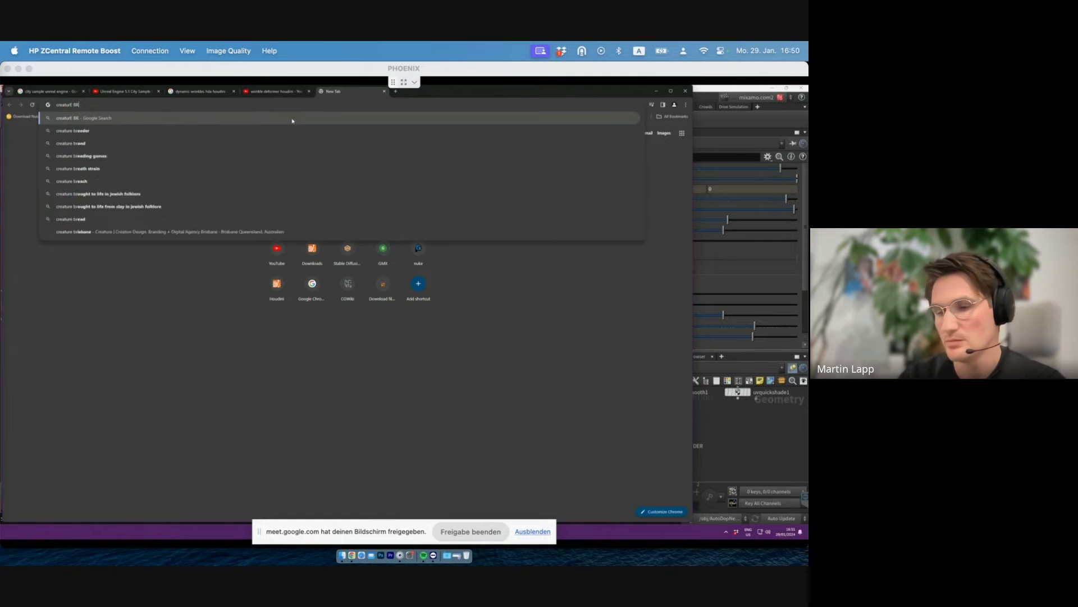
type("EACH")
key("Caps_Lock")
type("houdini intro")
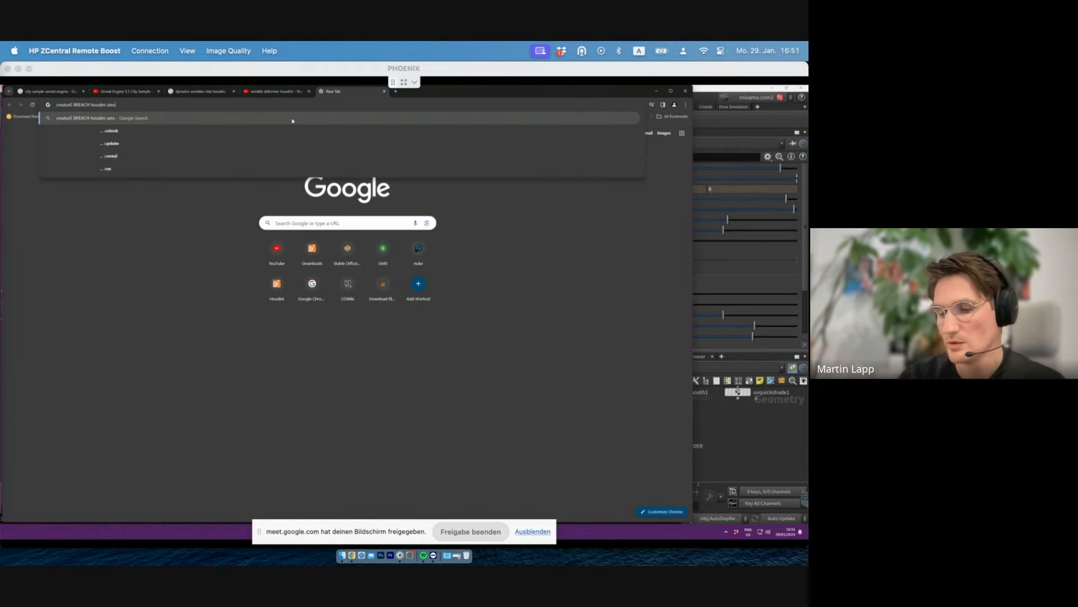
key("BackSpace")
key("BackSpace")
key("BackSpace")
key("BackSpace")
type("tu")
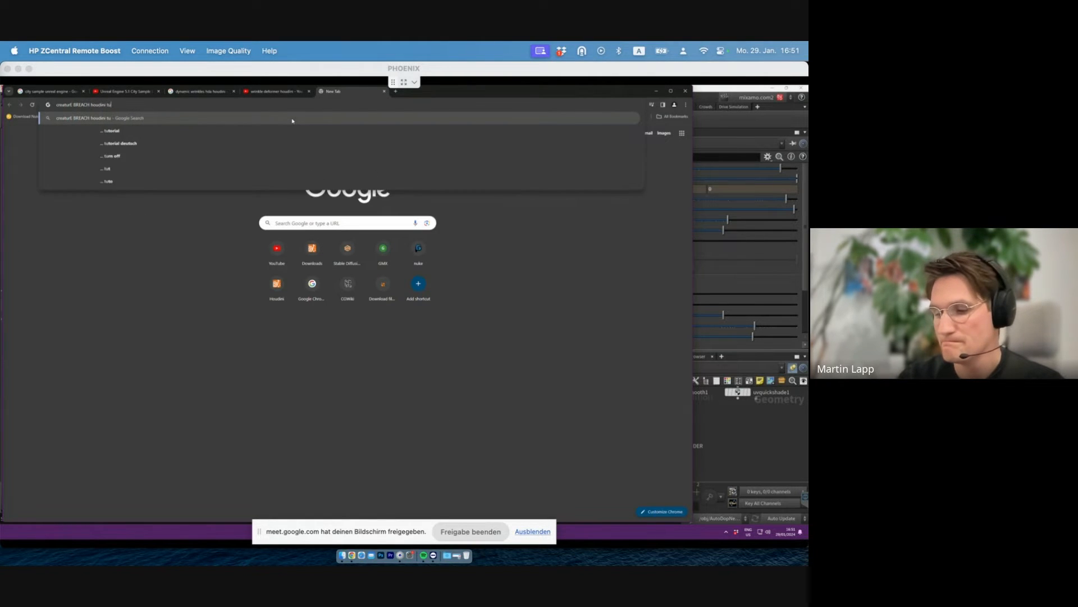
type("torial")
key("Return")
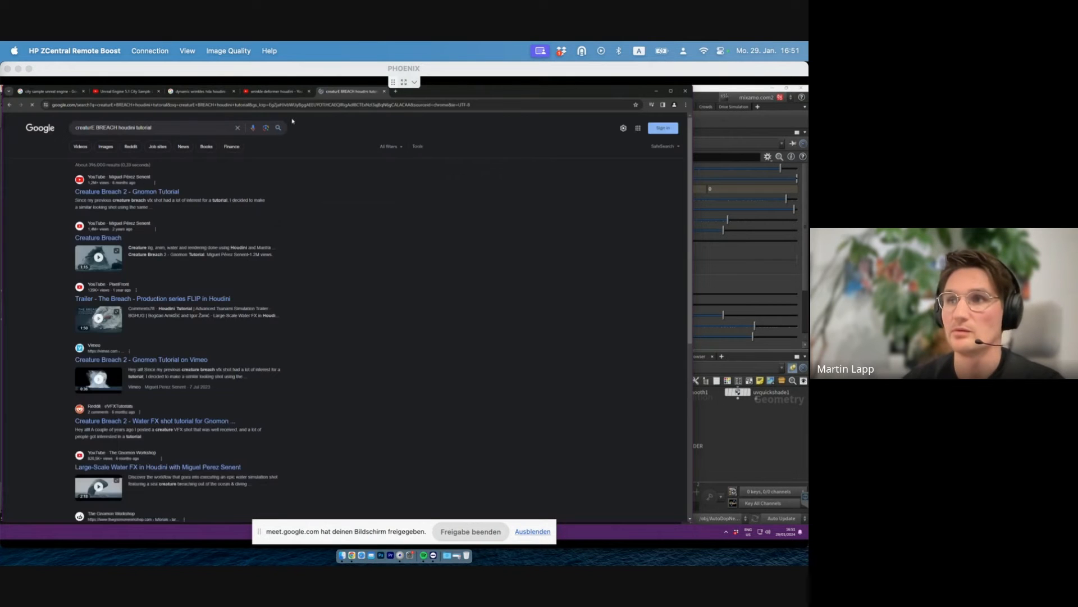
- Open the Creature Breach video from the search results on YouTube, skip the advertisement and watch it
left_click(98, 257)
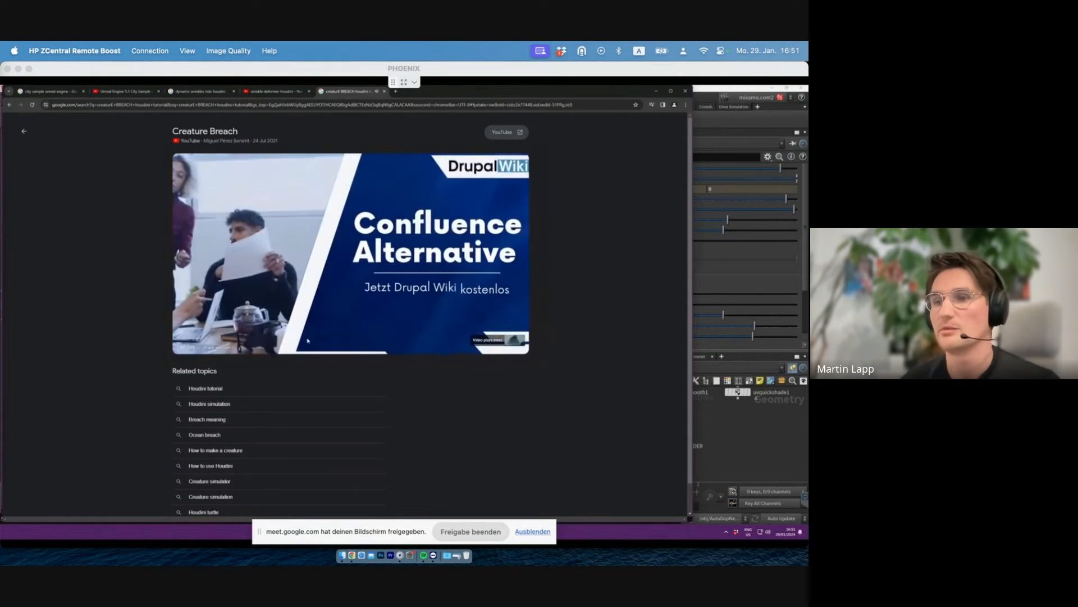
left_click(194, 142)
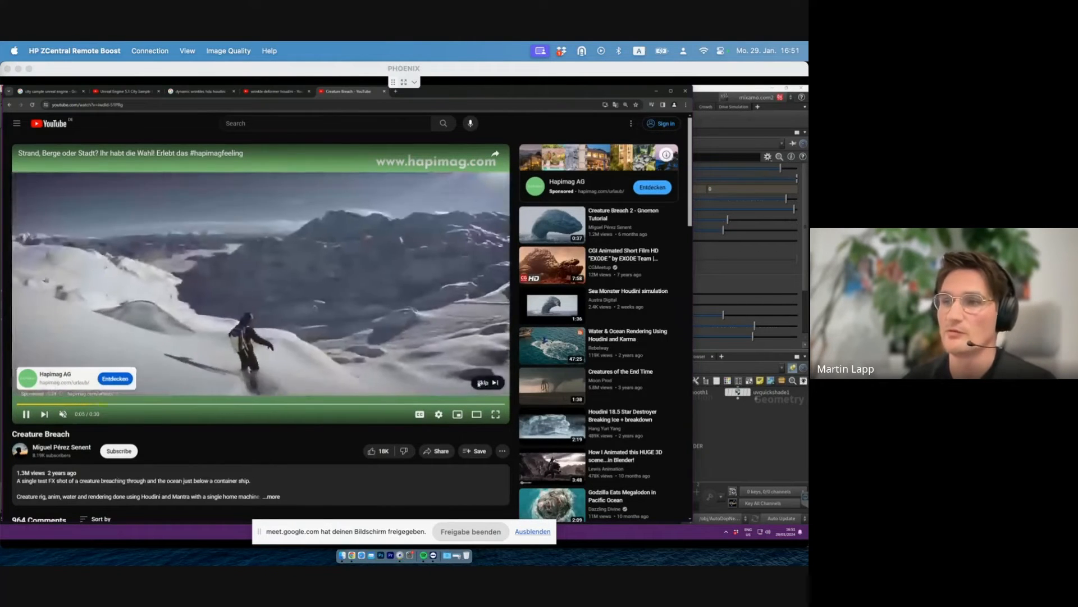
left_click(488, 382)
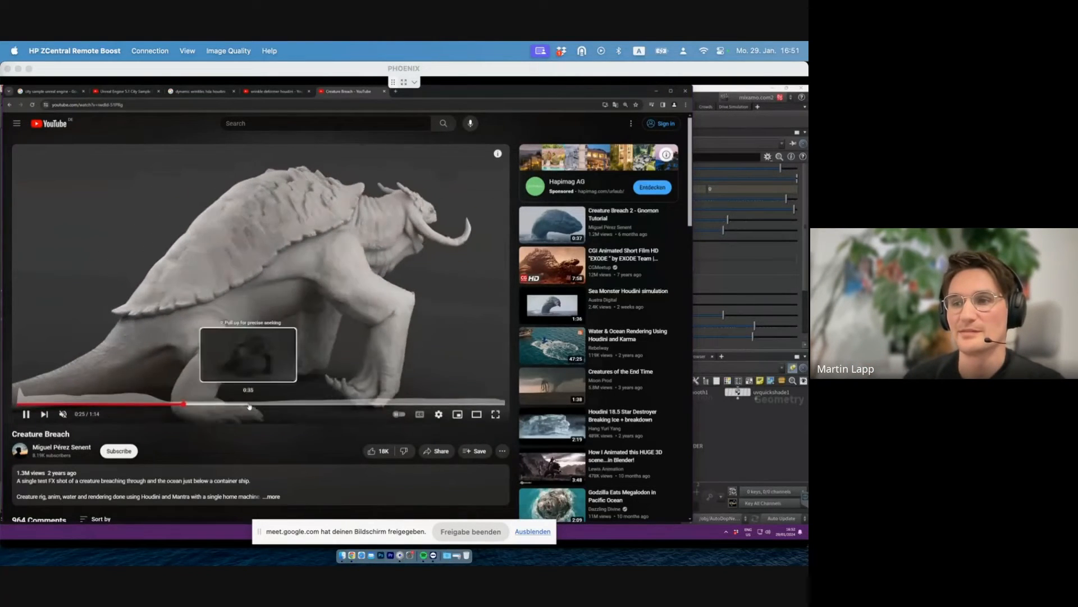
- Skip ahead through the Creature Breach video's simulation breakdown to the container ship shot and pause it there
left_click(290, 403)
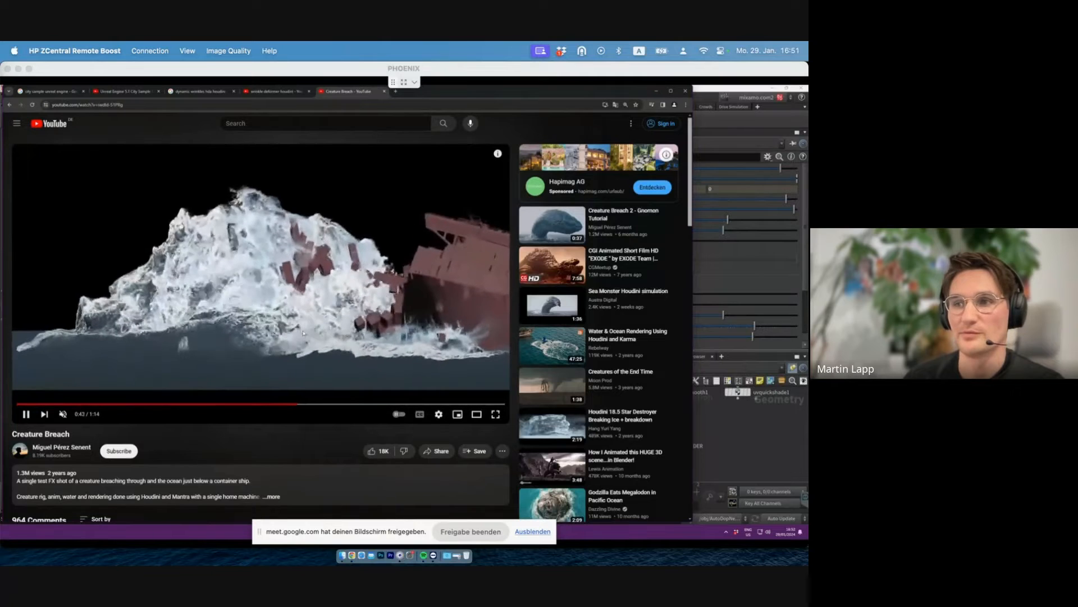
left_click(178, 344)
left_click(68, 338)
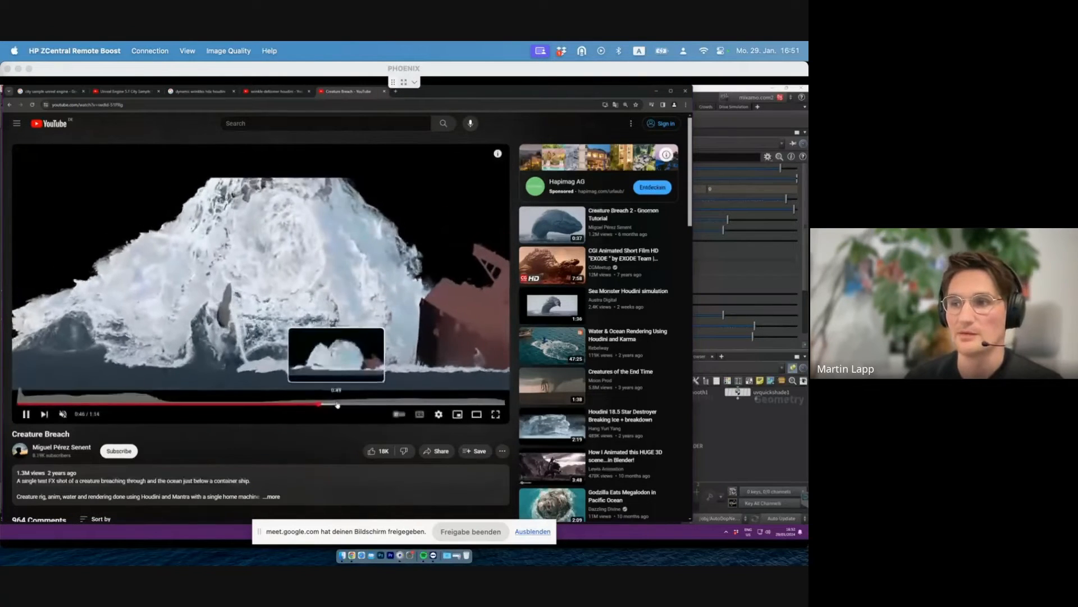
left_click_drag(337, 403, 384, 404)
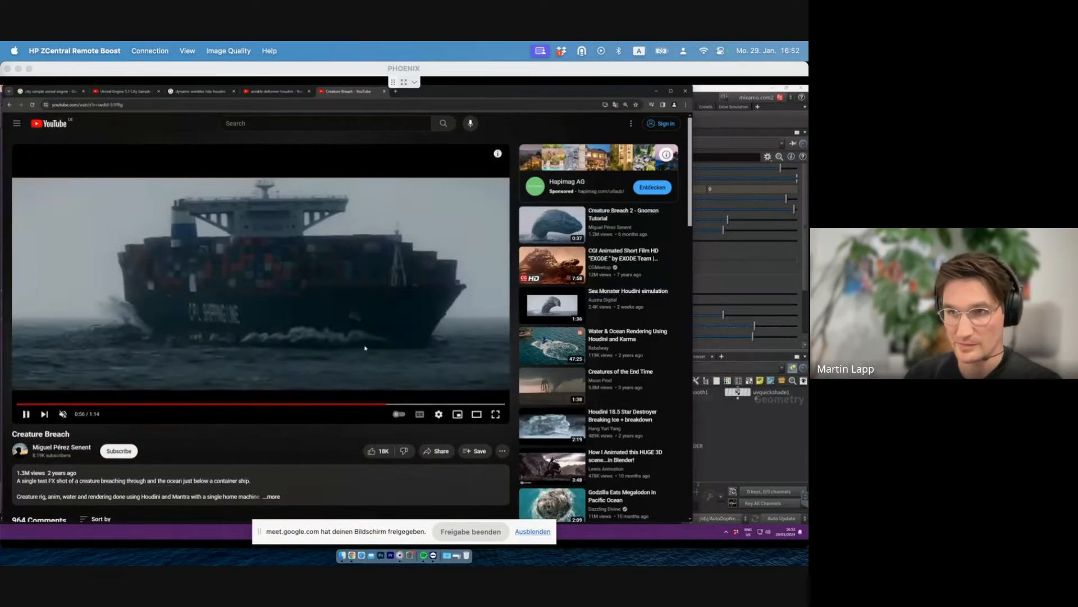
left_click(97, 363)
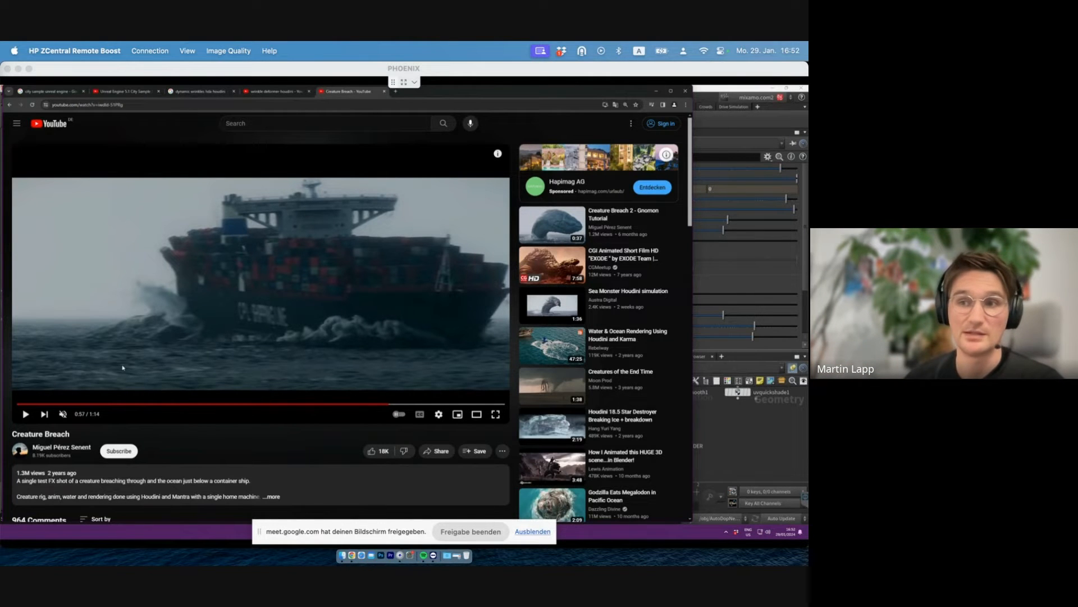
- Glance at the ocean_surface network in Houdini, return to the video and step through the creature's breach beside the container ship
left_click(756, 412)
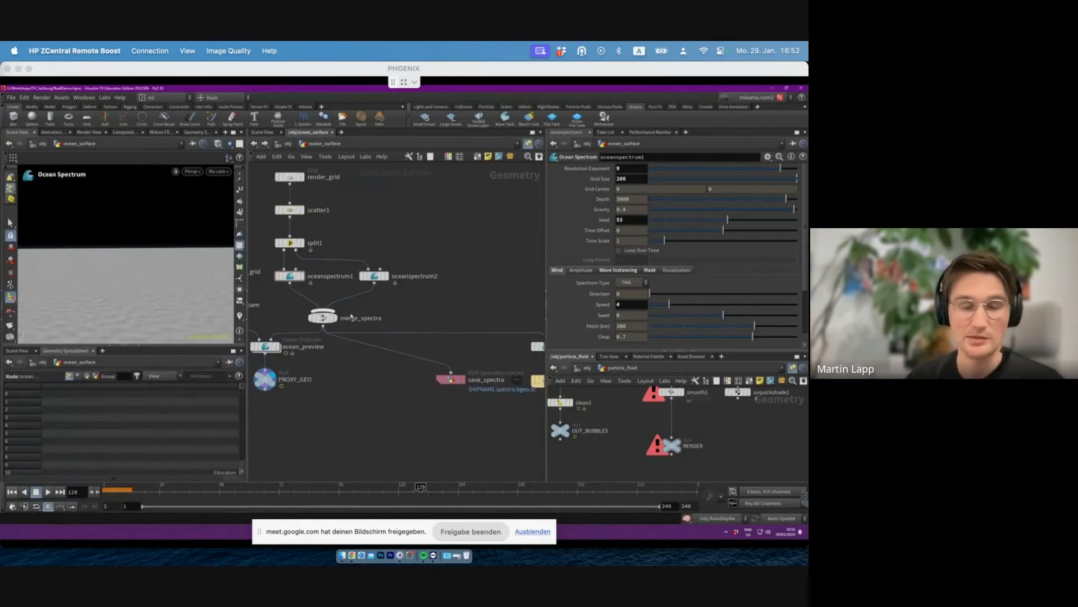
key("alt+Tab")
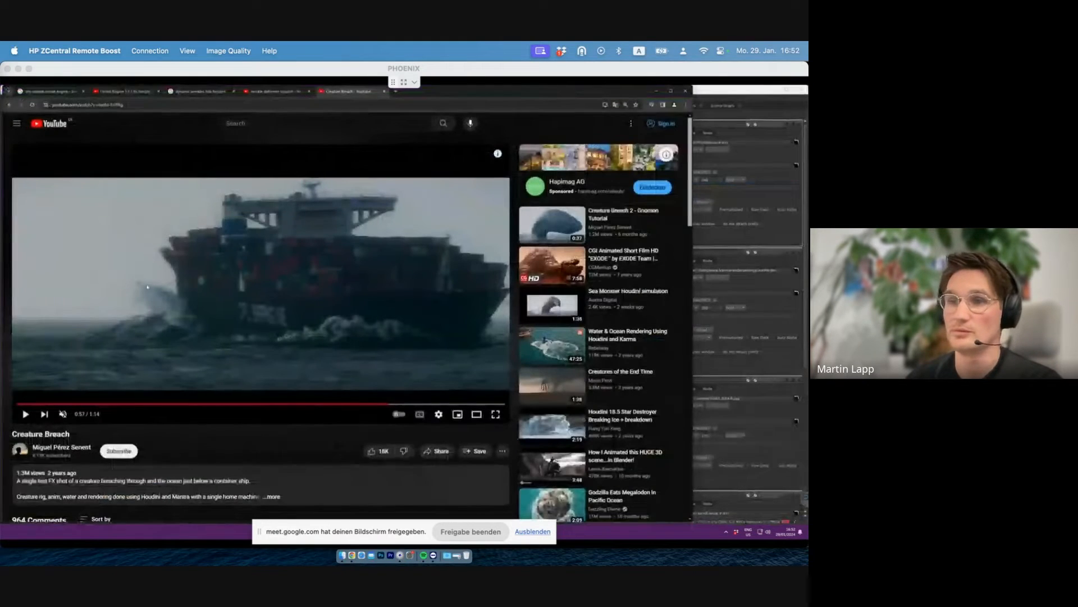
left_click(163, 368)
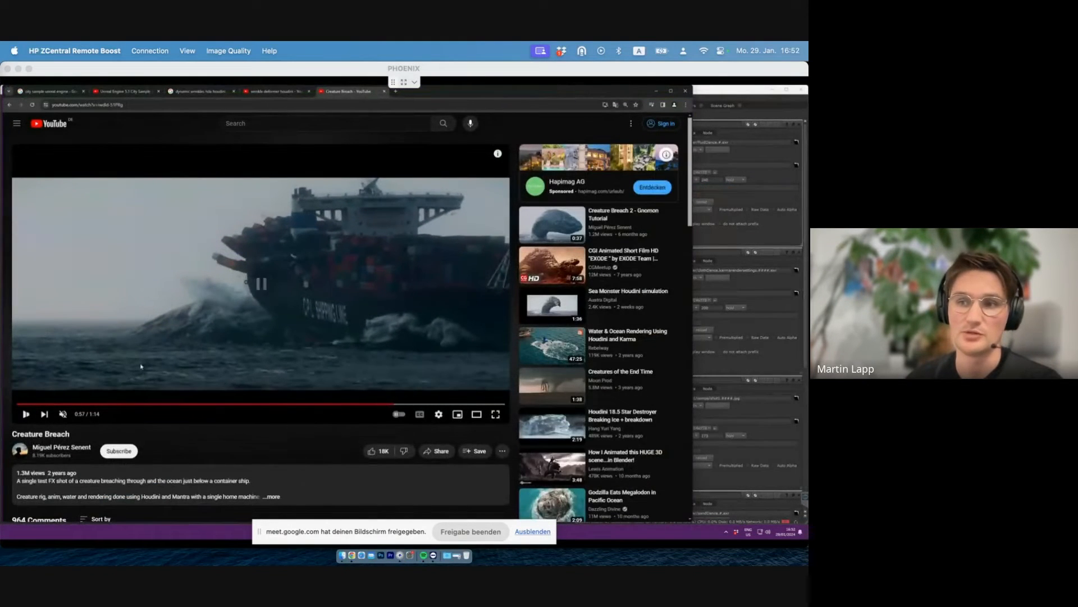
left_click(167, 378)
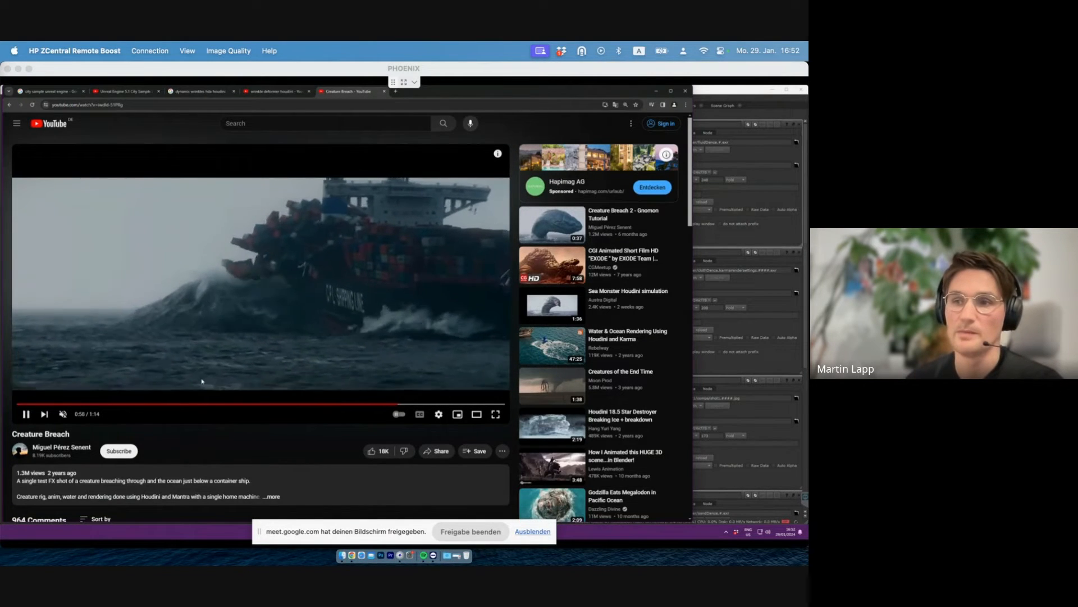
left_click(243, 377)
left_click(242, 374)
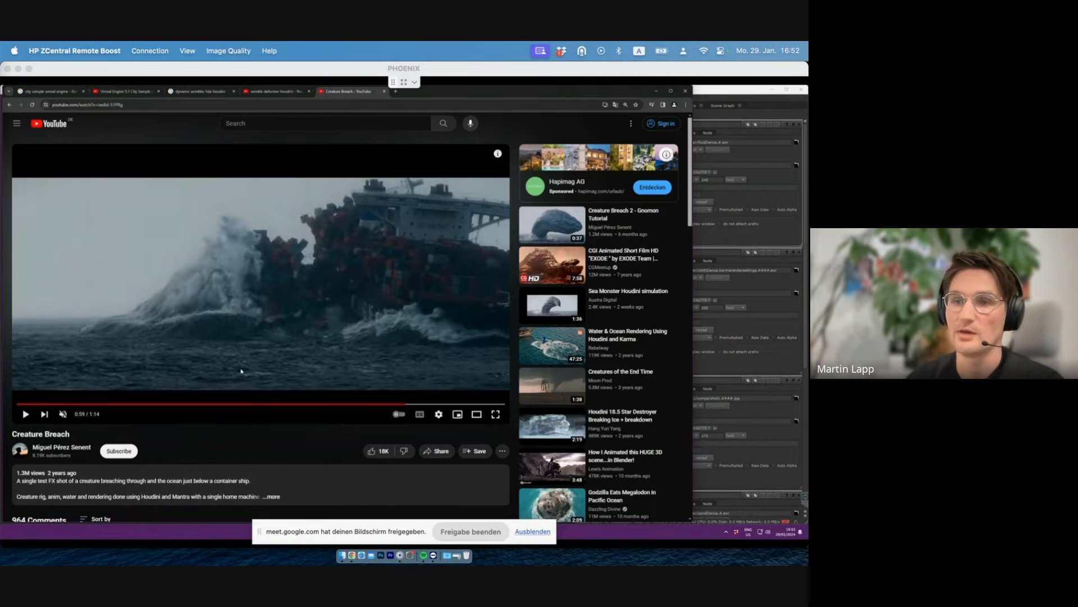
left_click(241, 372)
left_click(241, 372)
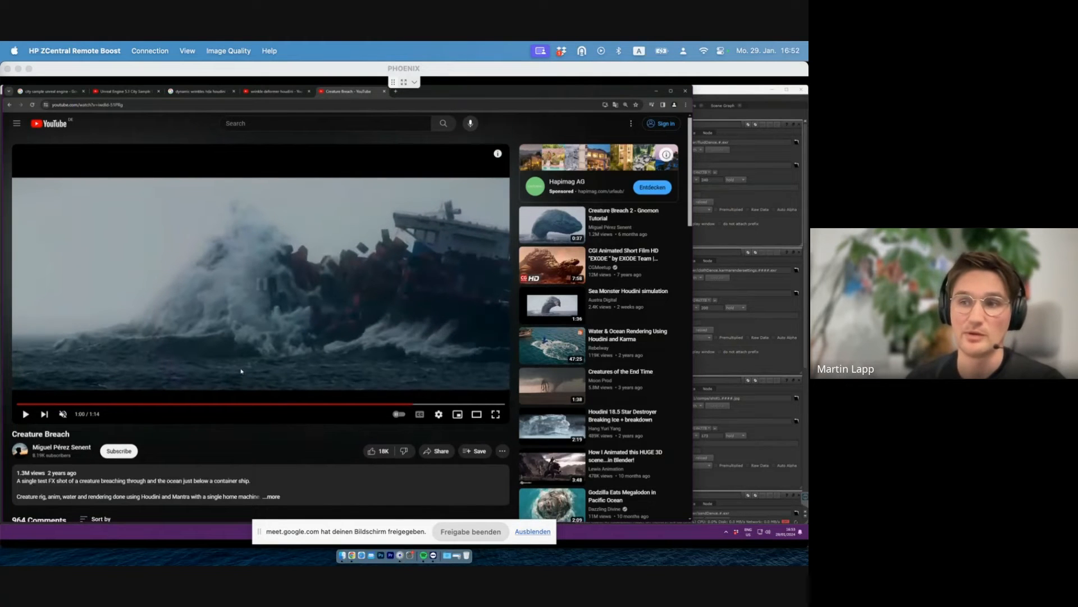
left_click(242, 371)
left_click(41, 253)
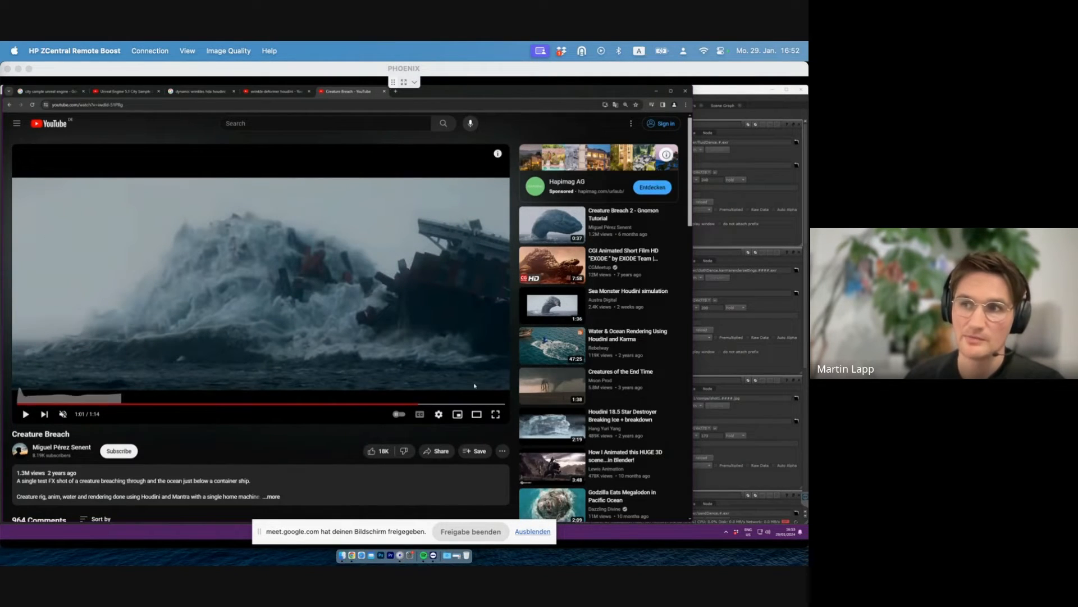
left_click(261, 345)
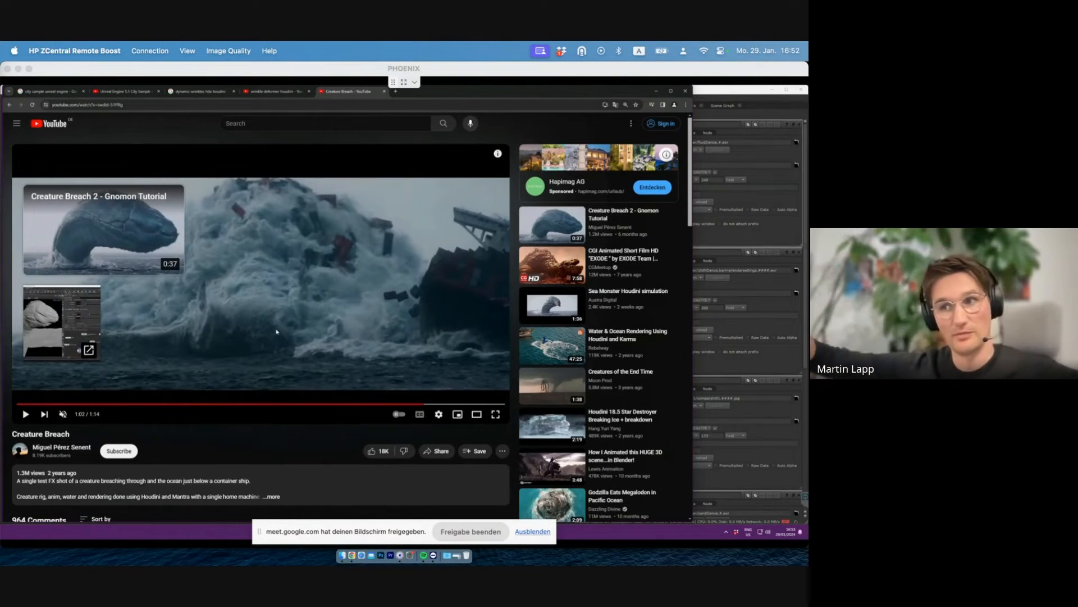
left_click(276, 331)
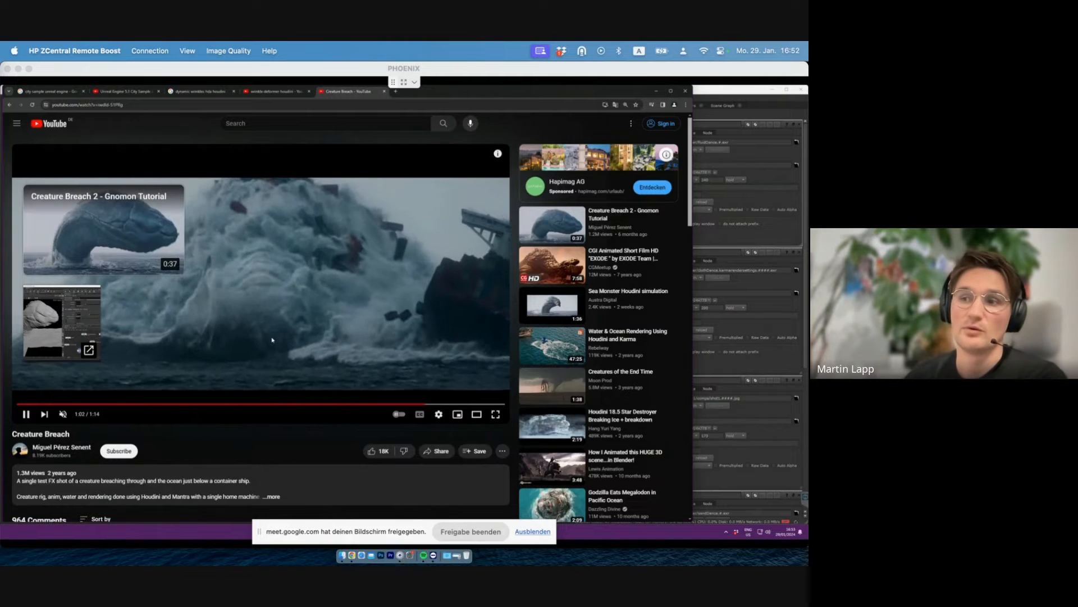
left_click(276, 331)
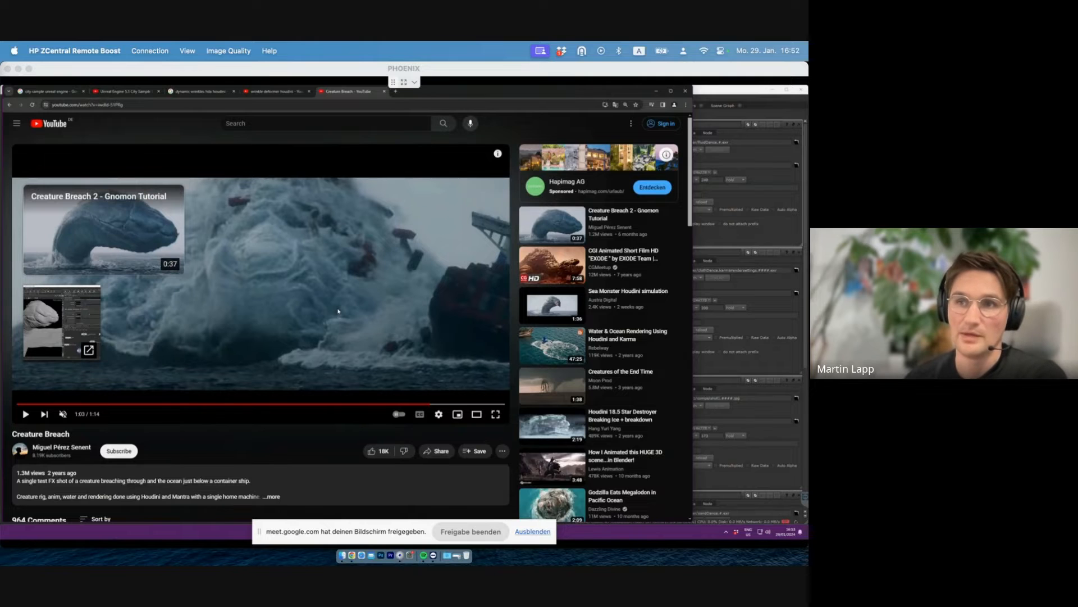
- Open the suggested Creature Breach 2 - Gnomon Tutorial video and skim its water simulation passes, pausing and replaying the breach
left_click(125, 246)
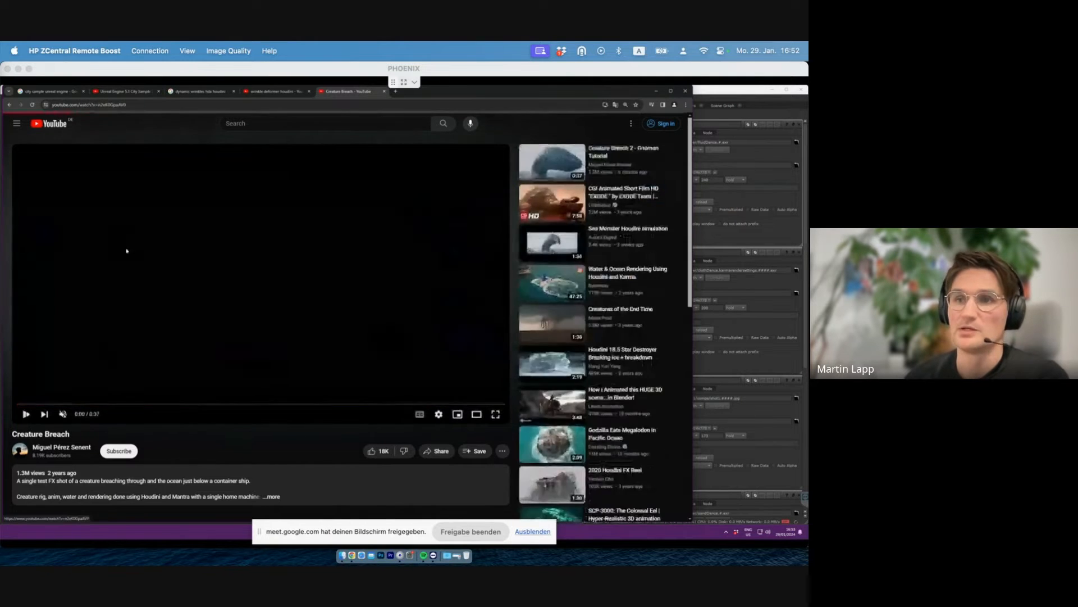
left_click_drag(90, 404, 212, 405)
left_click(254, 405)
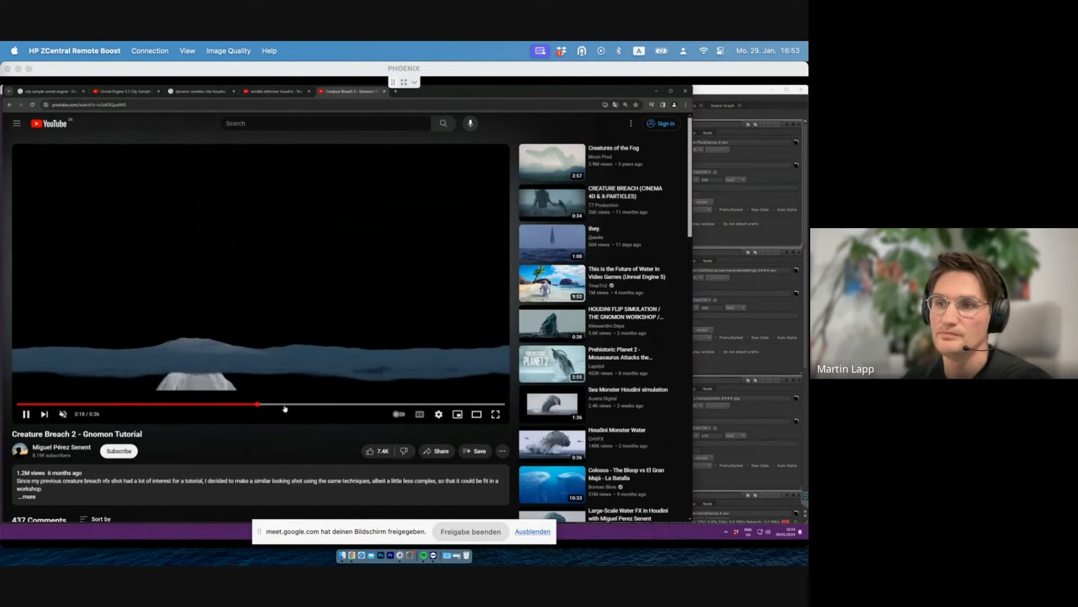
left_click(197, 405)
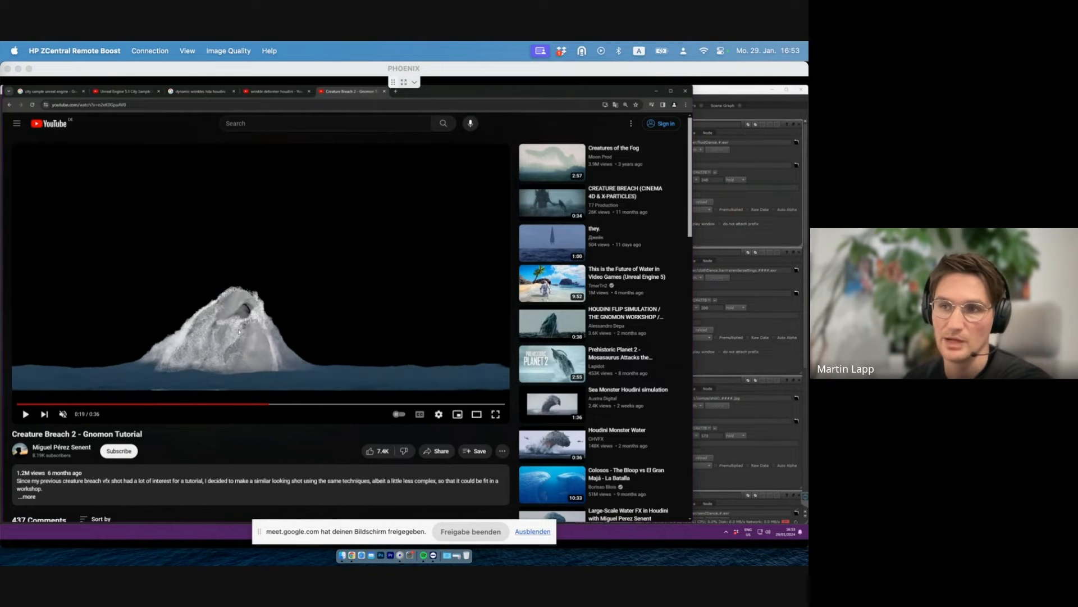
left_click(182, 335)
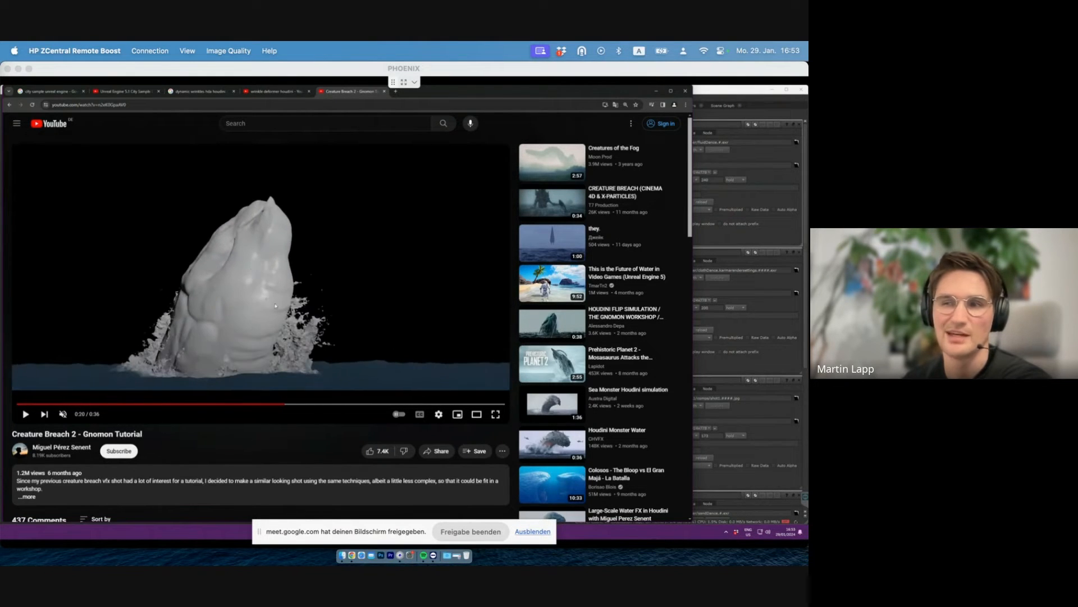
left_click(277, 404)
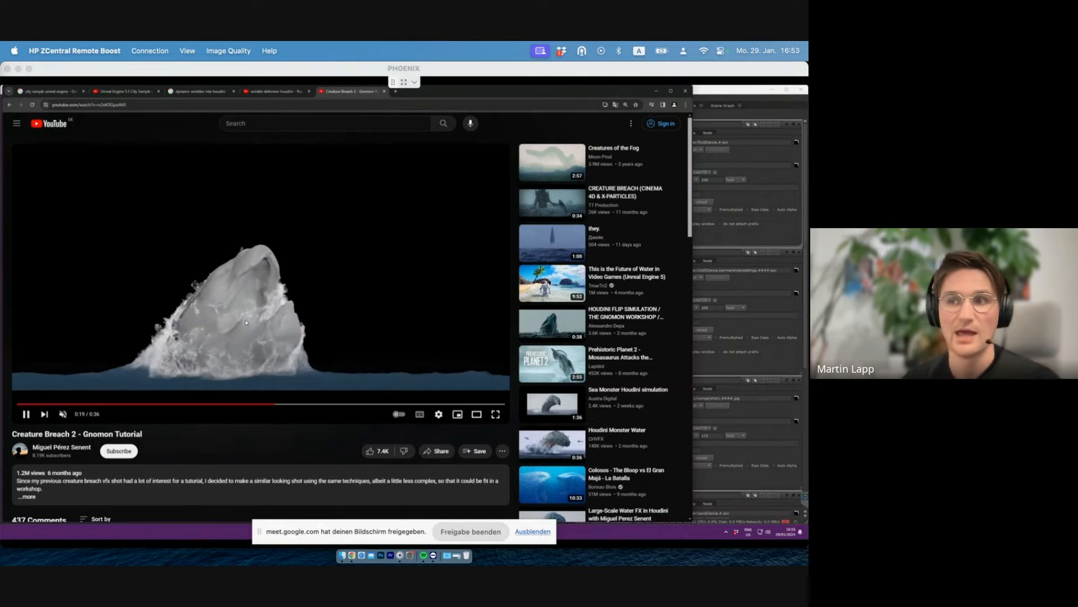
left_click(258, 348)
left_click(327, 239)
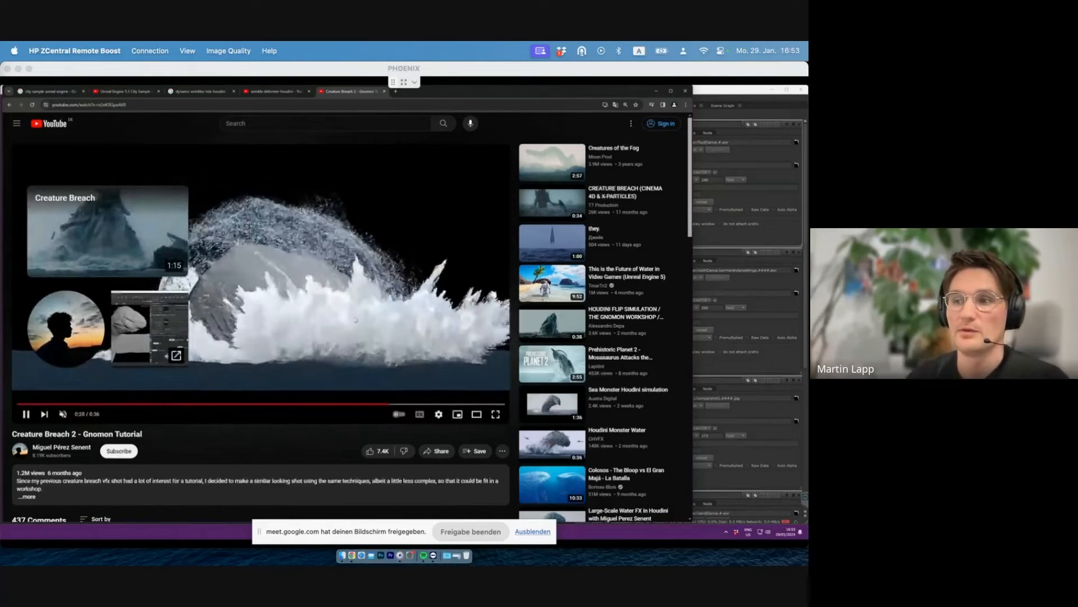
left_click(365, 375)
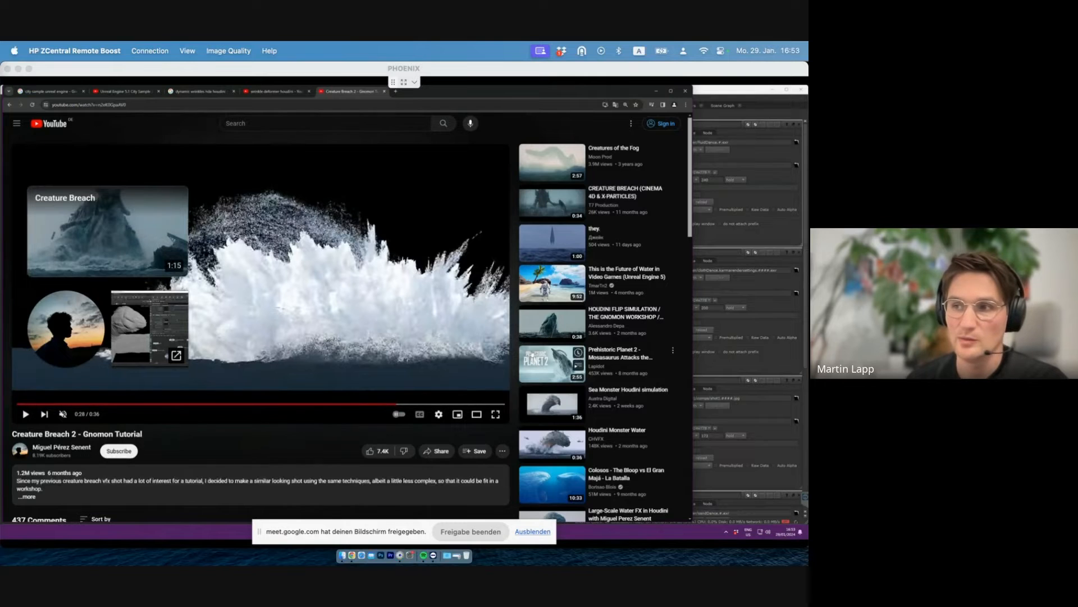
left_click(406, 372)
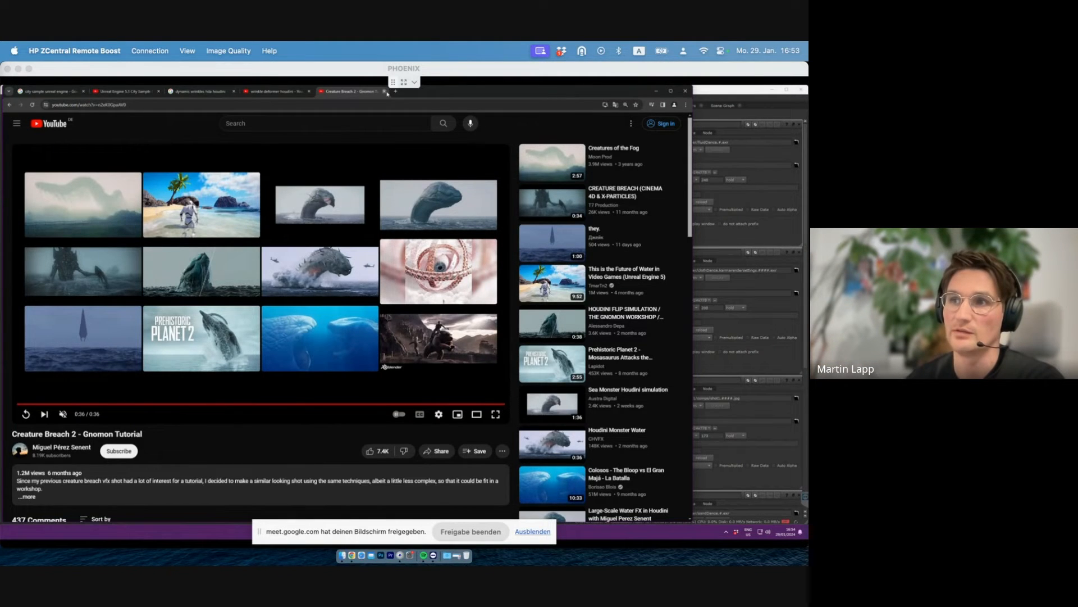
- Close the video's browser tab and switch back to the Houdini window showing the ocean_surface network
left_click(385, 91)
left_click(48, 91)
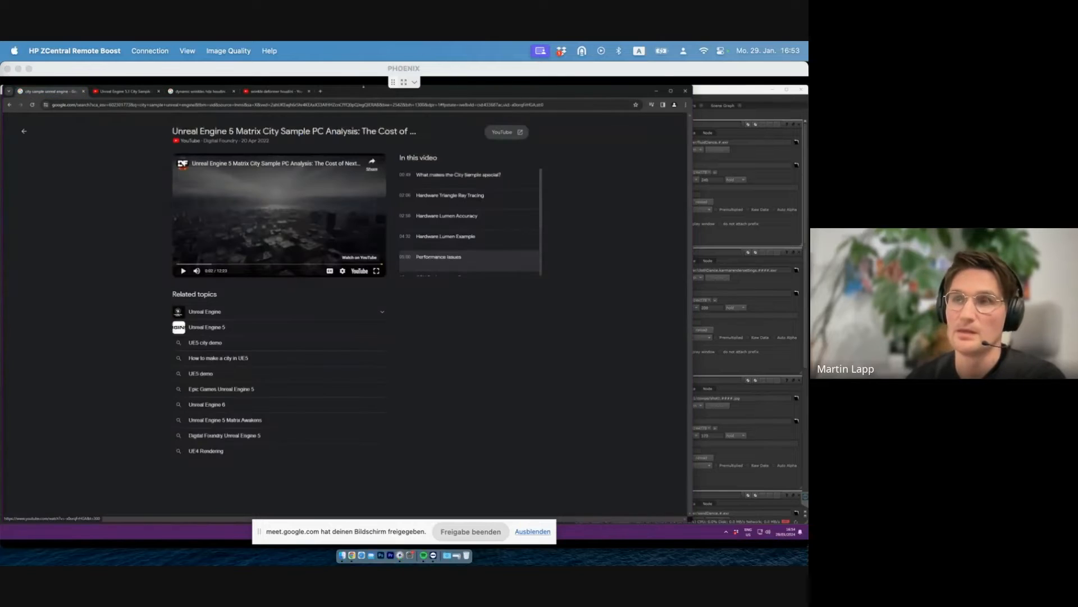
left_click(724, 89)
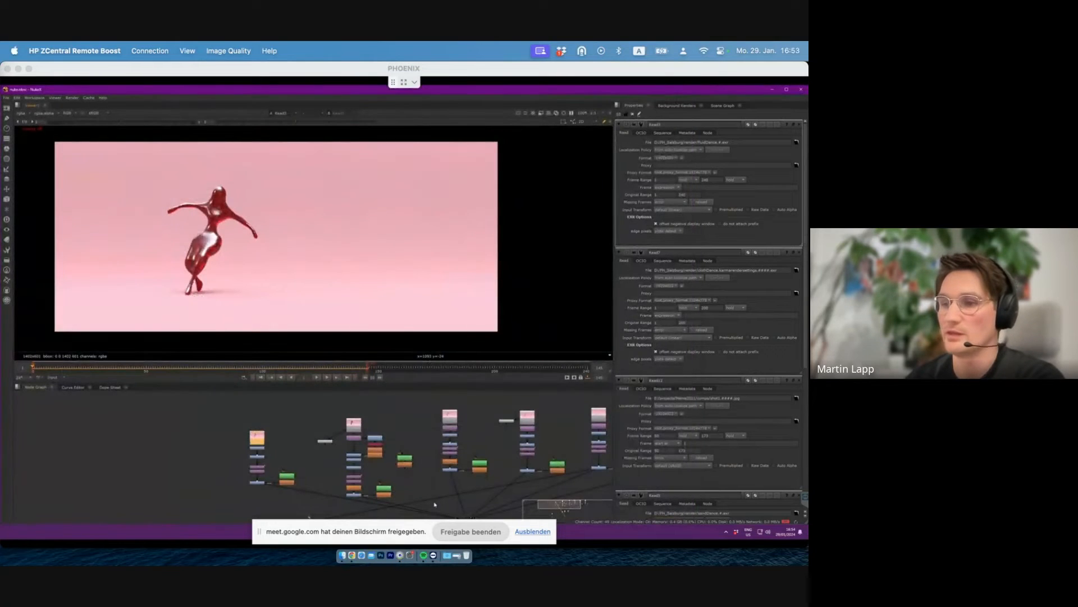
left_click(461, 531)
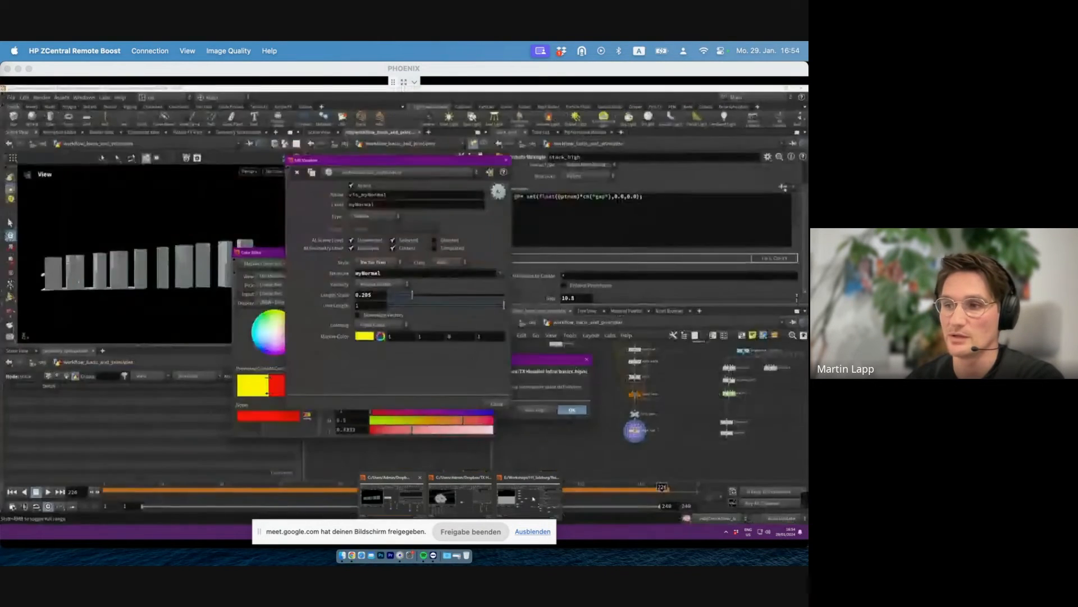
left_click(532, 498)
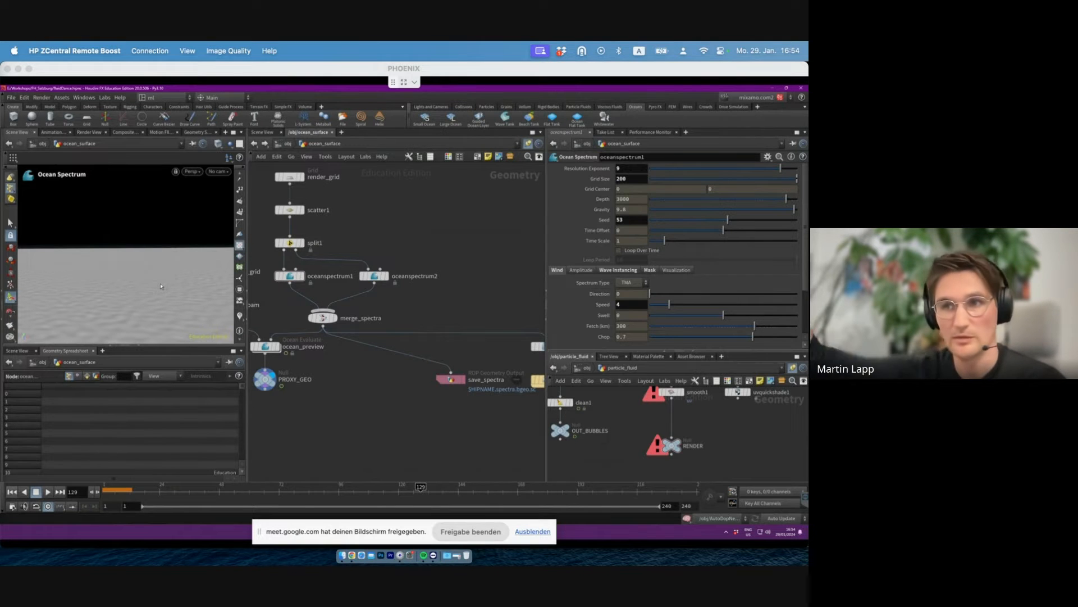
- Leave the ocean_surface network for the object level and select both the ocean_surface and ocean_interior objects
key("Escape")
left_click_drag(152, 274, 110, 260)
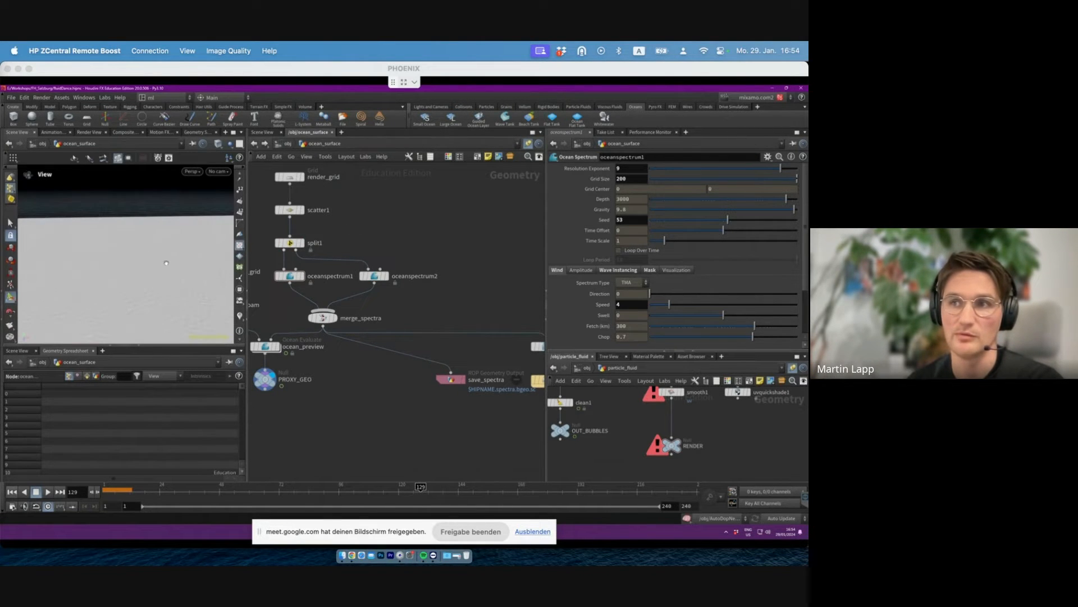
right_click_drag(173, 247, 149, 233, "alt")
middle_click_drag(405, 202, 423, 213)
left_click(288, 144)
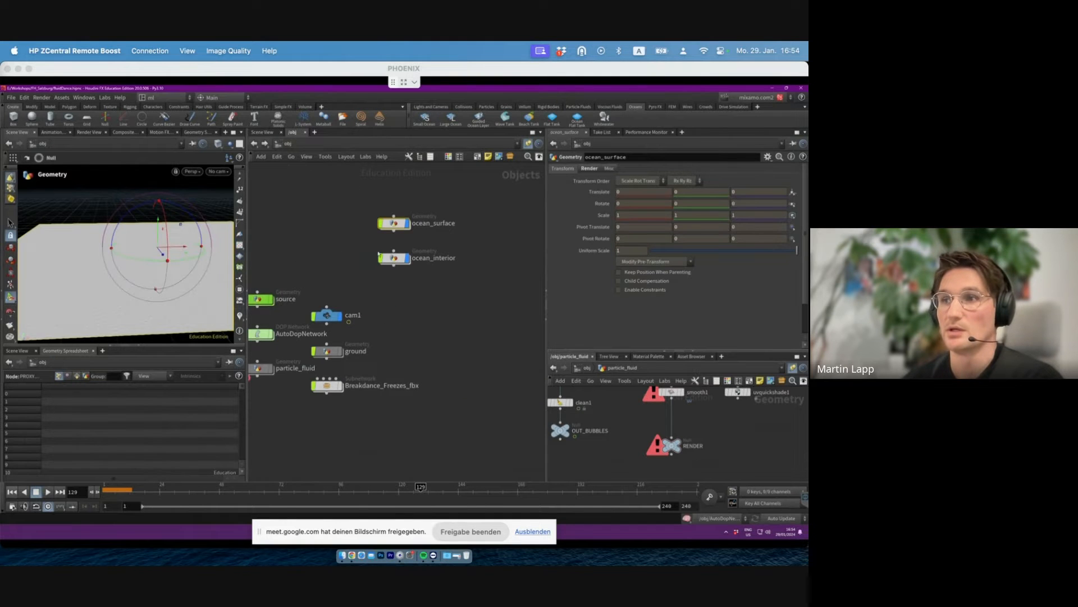
middle_click_drag(331, 295, 363, 289)
left_click_drag(400, 203, 440, 280)
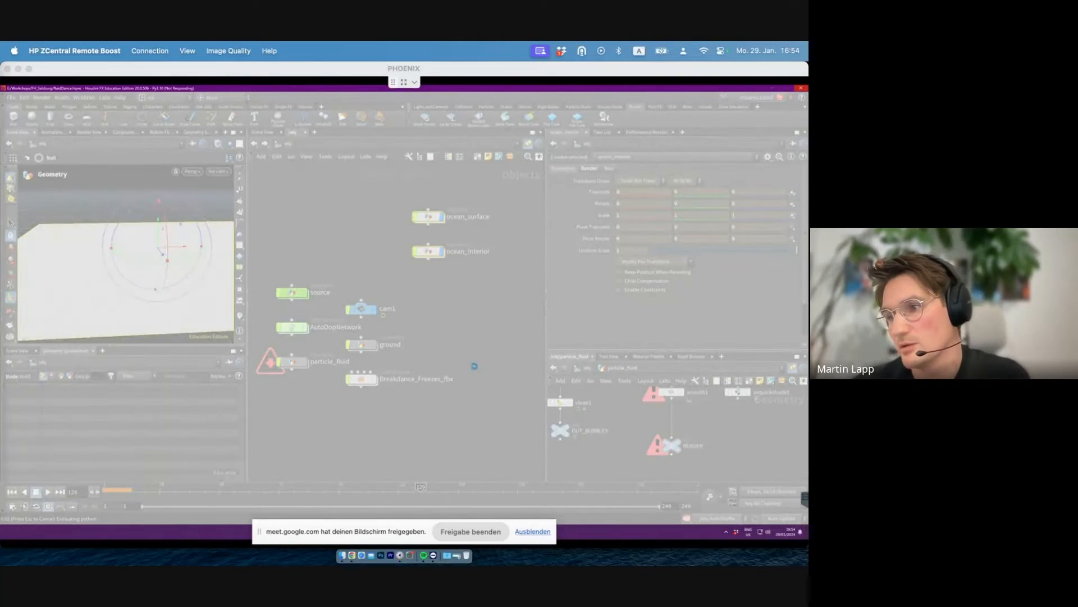
- Look over the procedural_buildings network in the other Houdini window, then return to the fluid scene's window
mouse_move(460, 532)
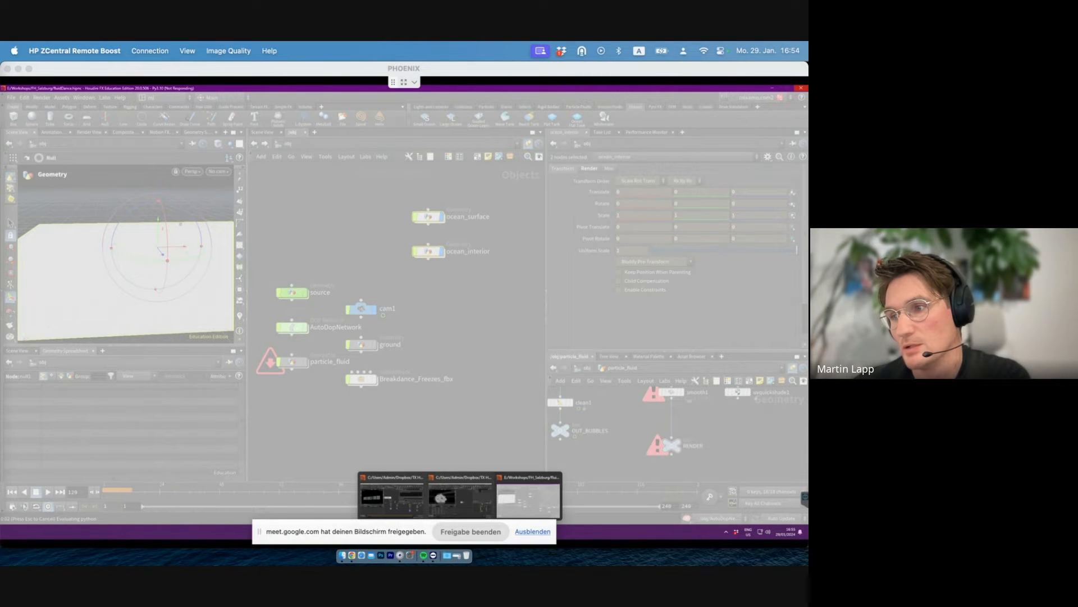
left_click(460, 497)
scroll(458, 413, "down", 3)
middle_click_drag(458, 414, 486, 261)
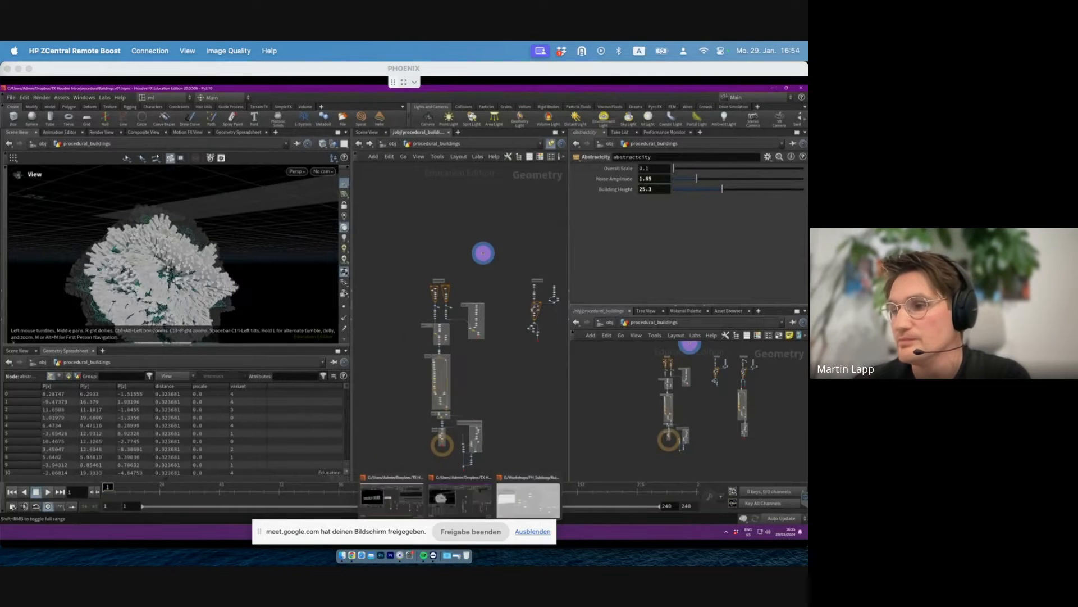
left_click(530, 502)
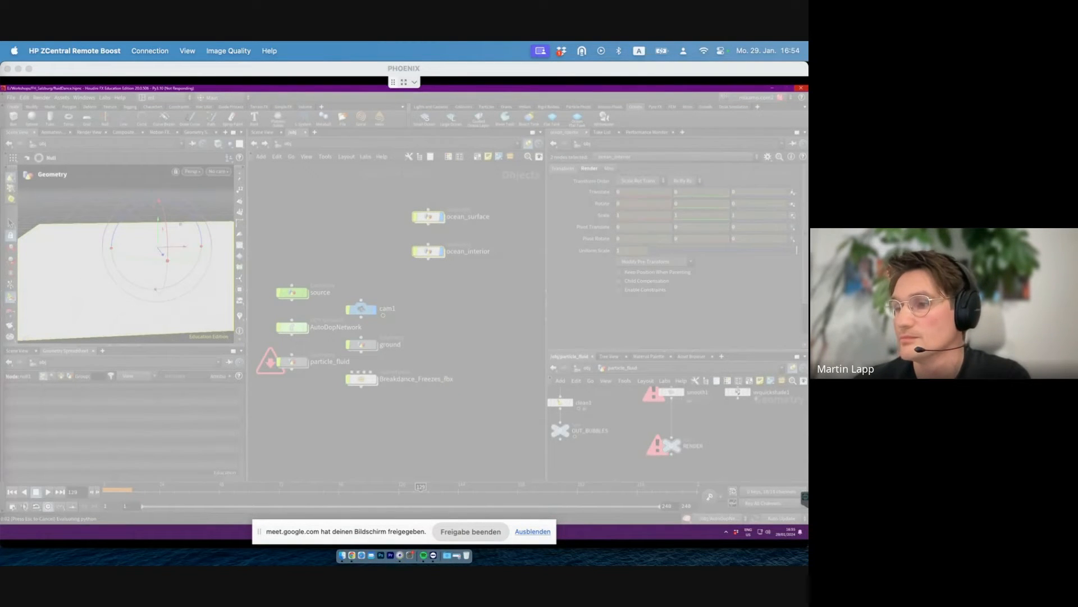
- Force-close the unresponsive Houdini window that holds the fluid dance scene
right_click(460, 532)
left_click(469, 495)
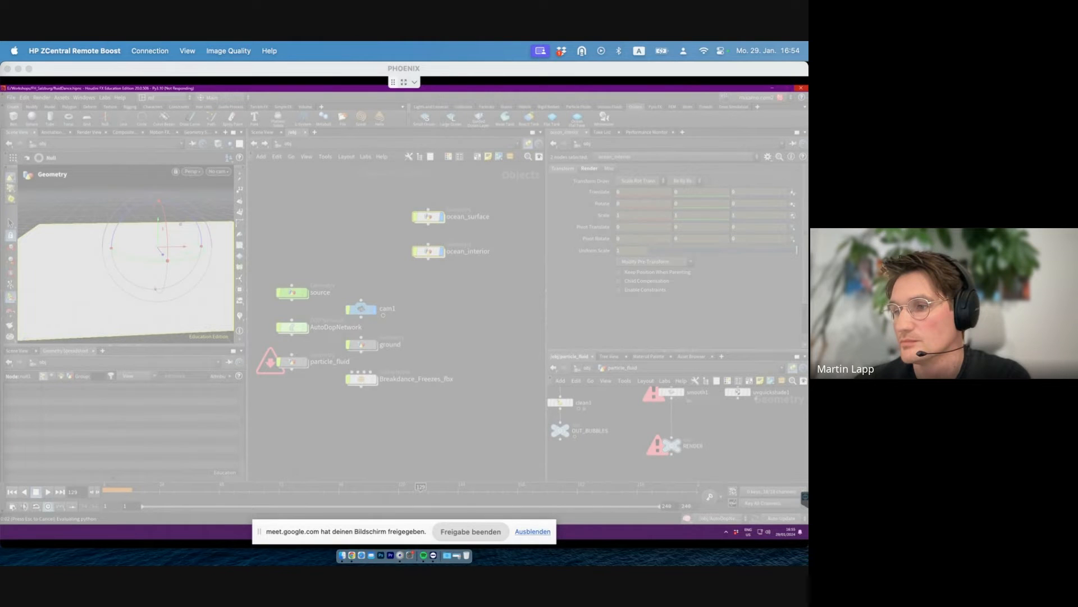
mouse_move(461, 531)
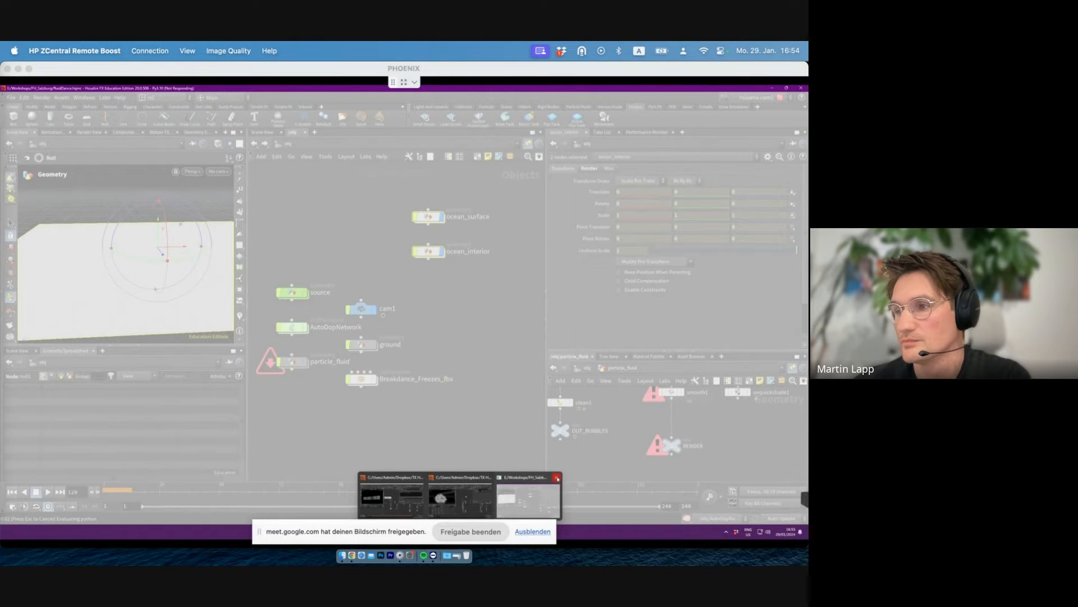
left_click(558, 478)
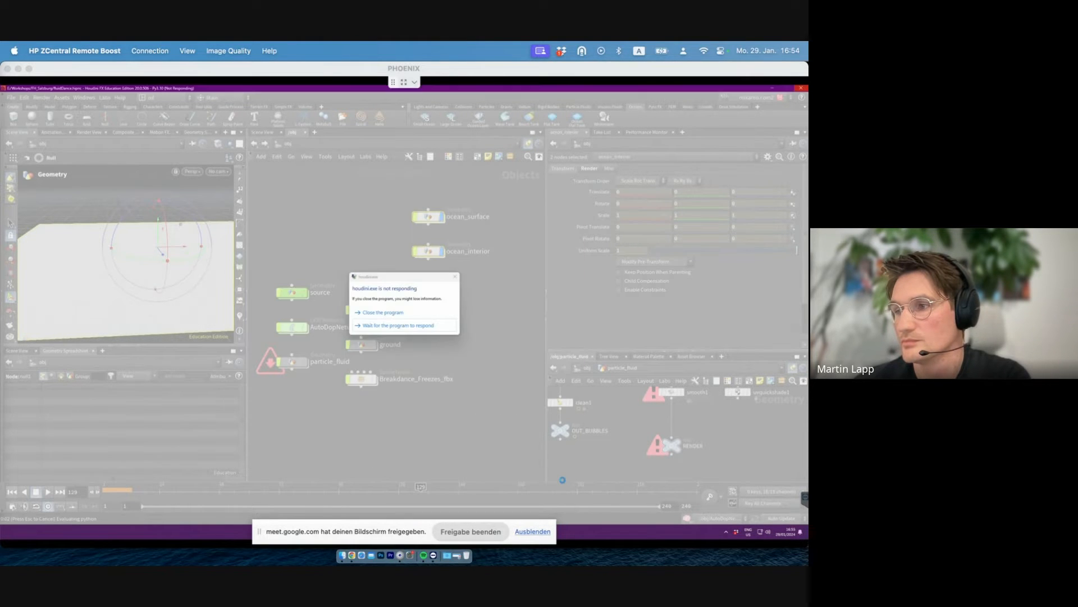
left_click(365, 312)
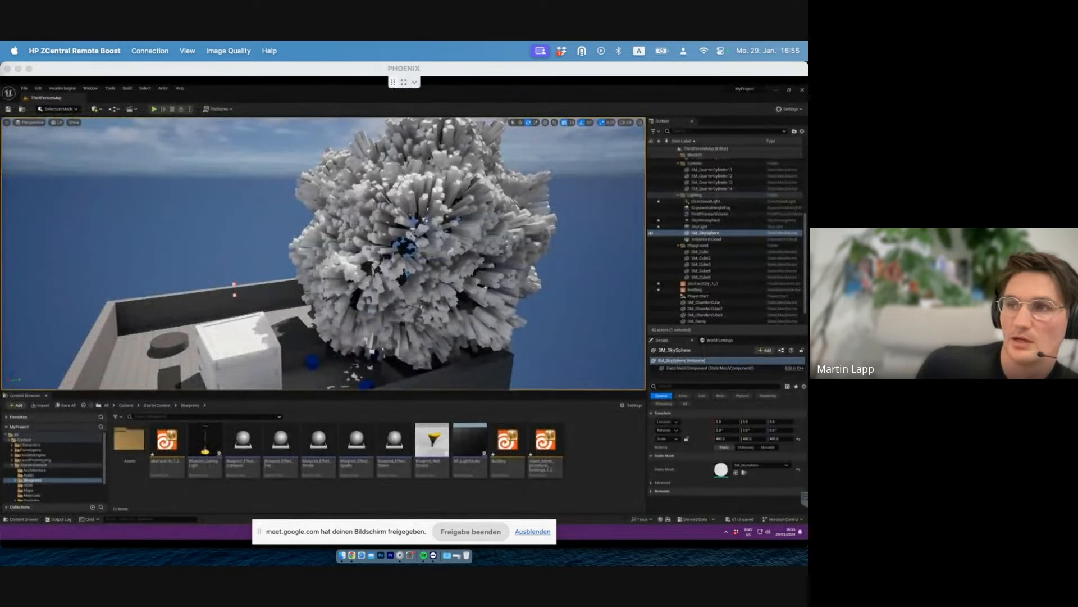
- Close the Unreal Editor project without saving its content and bring up the procedural buildings Houdini window, dismissing its load warnings
left_click(802, 90)
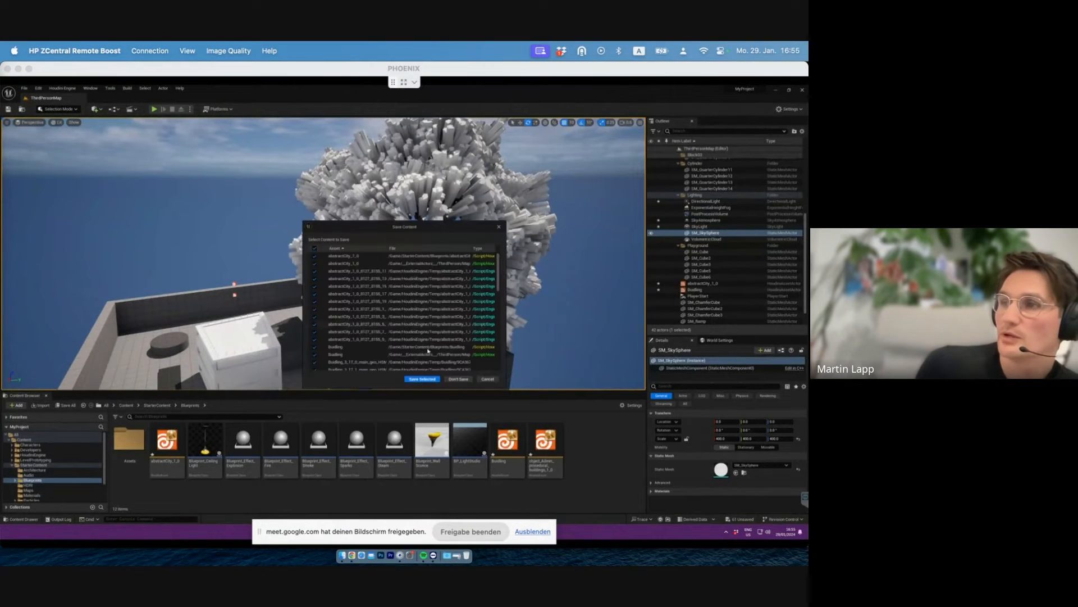
left_click(459, 379)
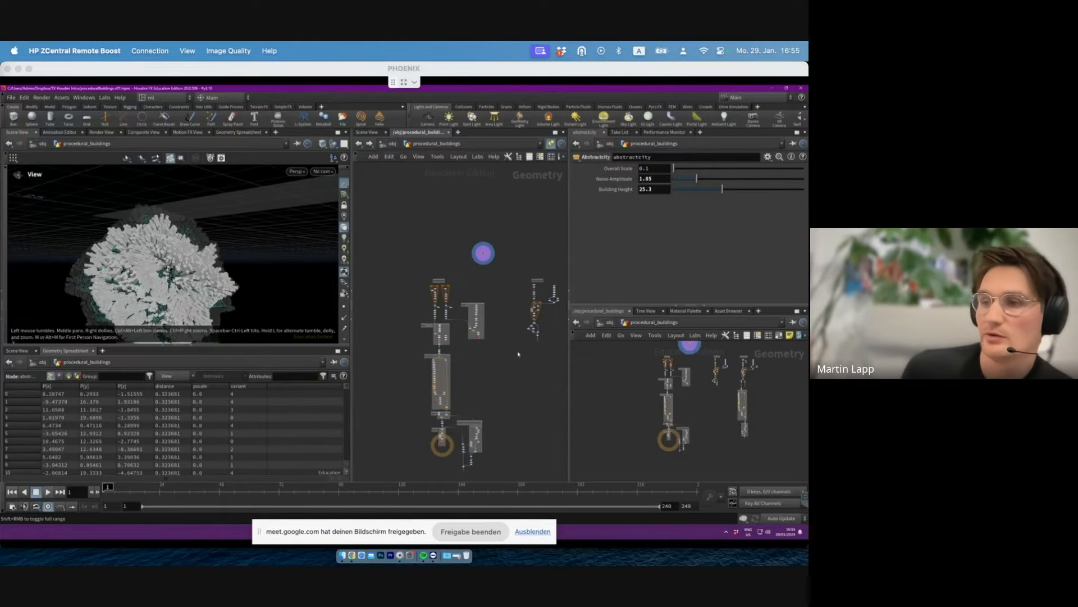
mouse_move(467, 531)
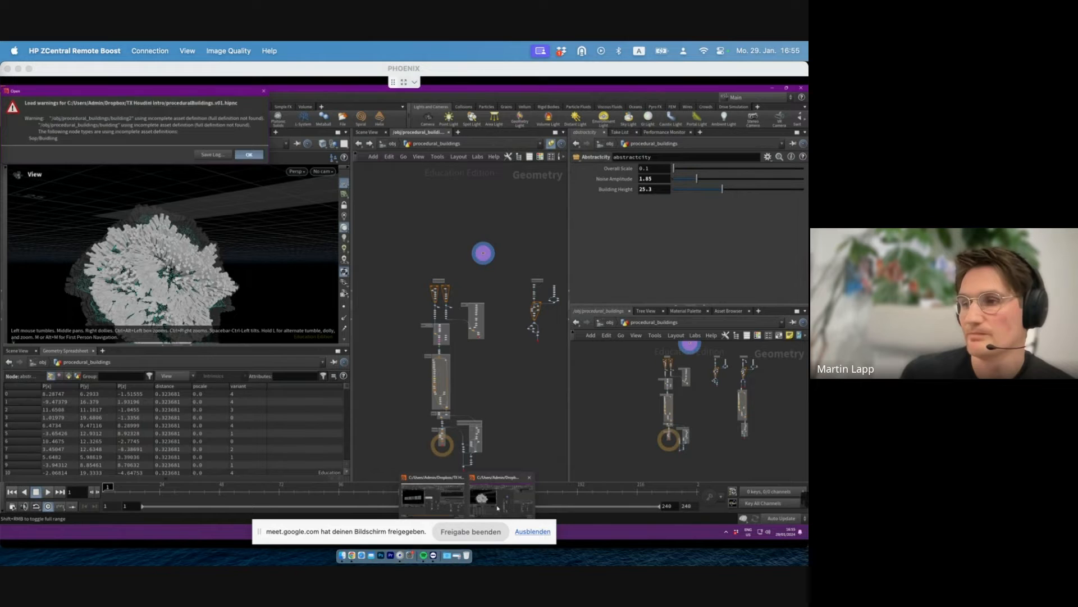
key("Return")
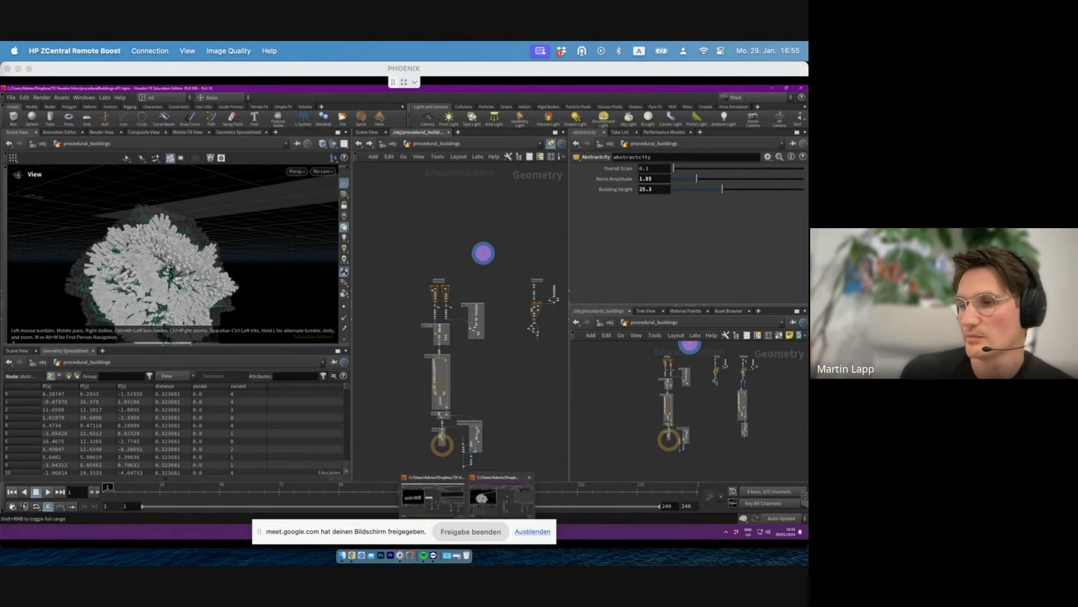
left_click(249, 154)
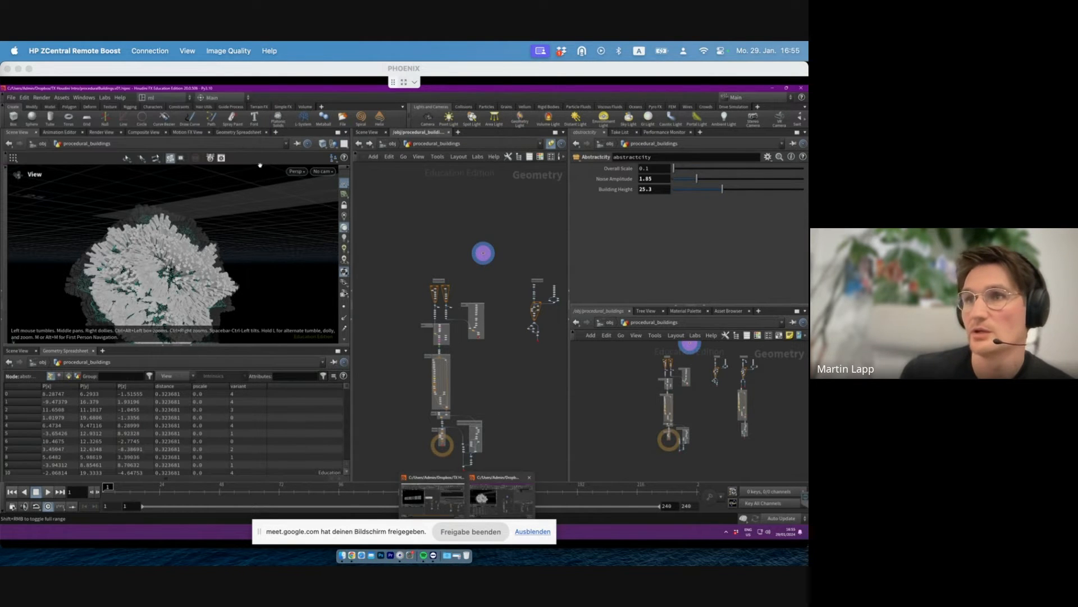
left_click(264, 143)
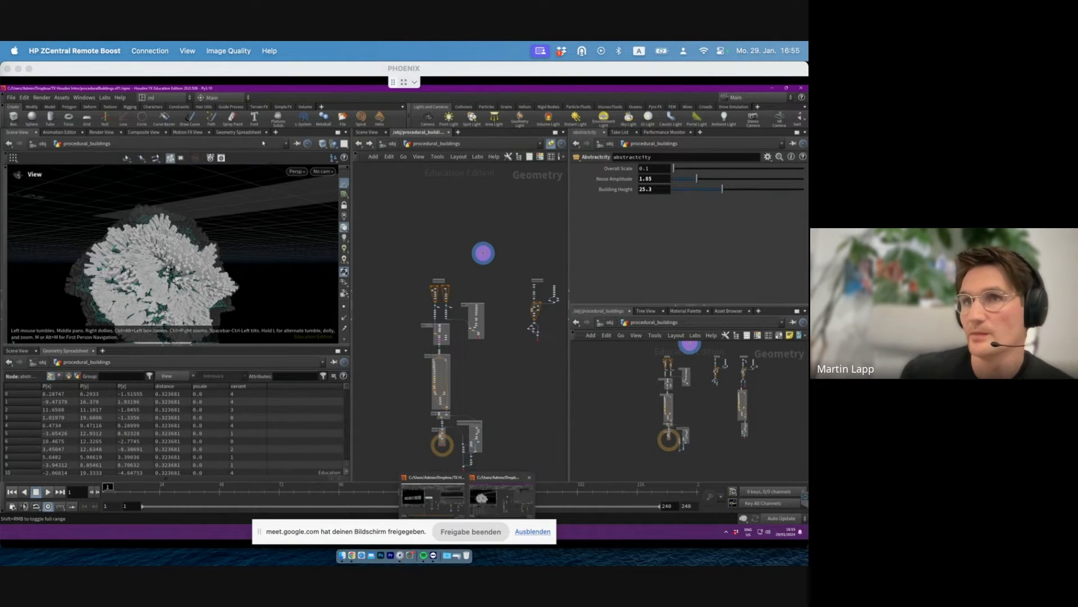
left_click(487, 498)
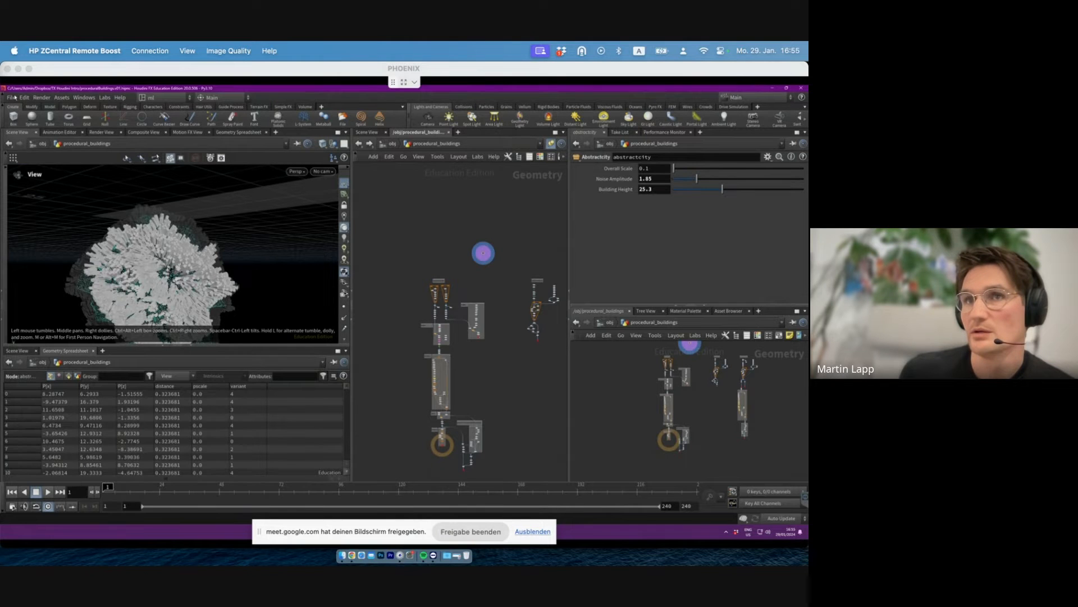
- Open the recent file fluidDance.hipnc from E:/Workshops/FH_Salzburg and dismiss its load warnings
left_click(11, 97)
mouse_move(34, 126)
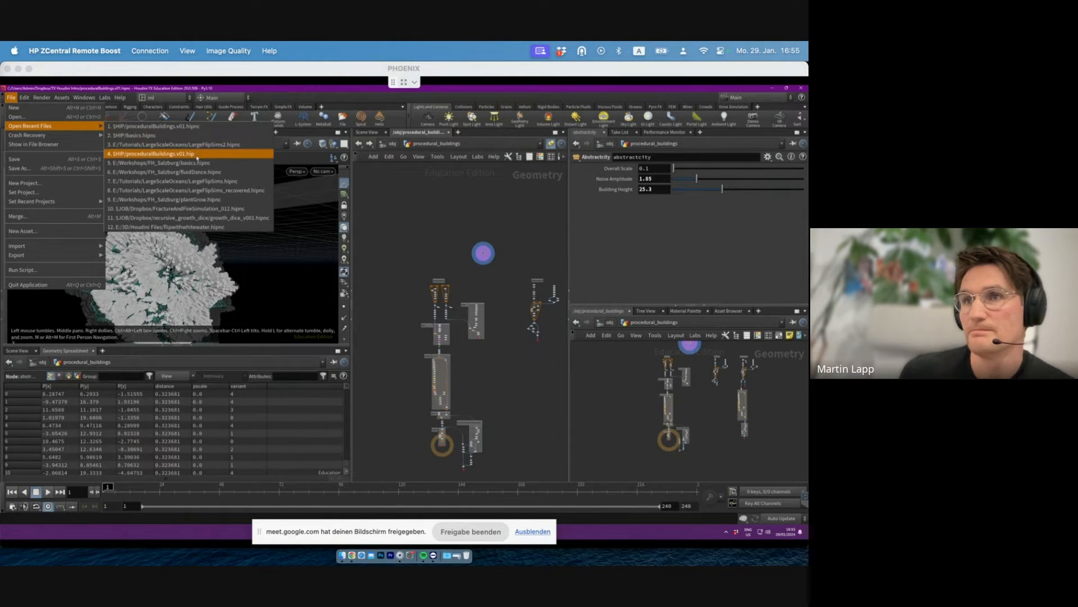
left_click(200, 172)
left_click(257, 187)
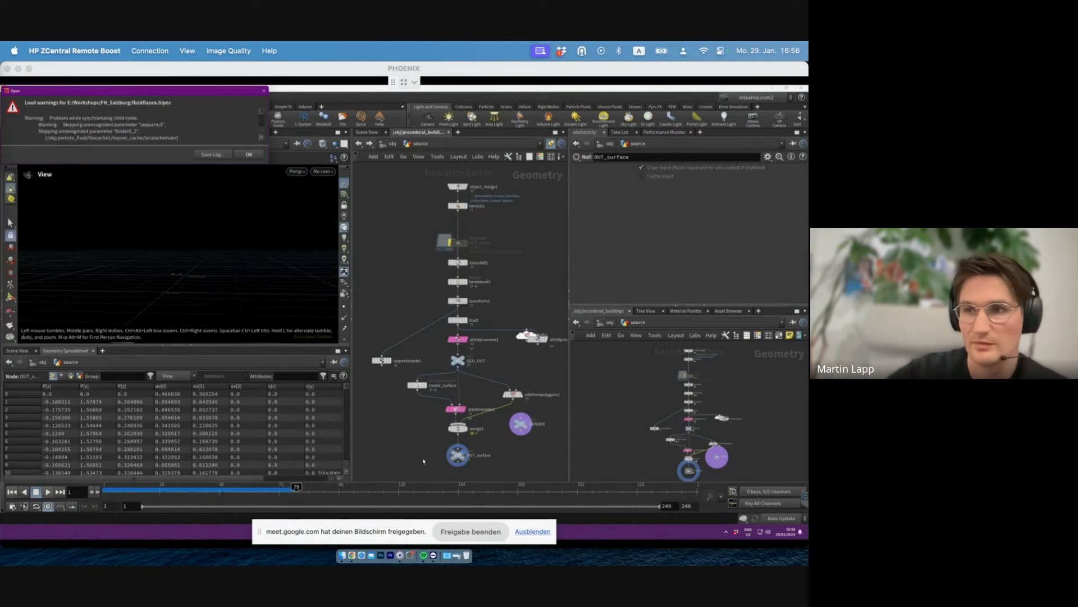
left_click(247, 154)
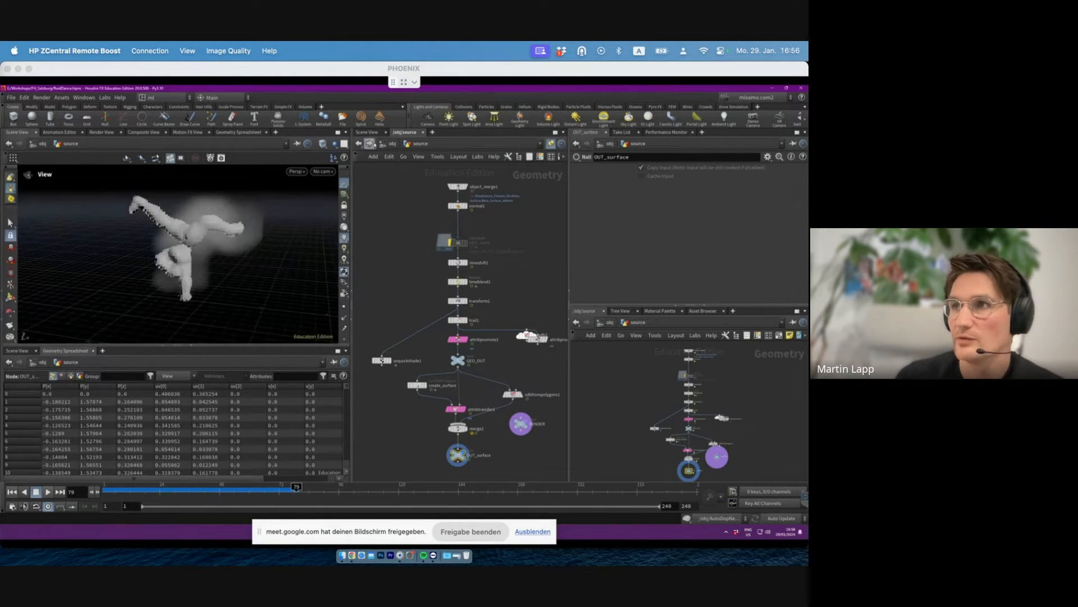
- Go into the AutoDopNetwork and inspect the source_surface_from_geo1 volume source and the popwrangle1 viscosity code
left_click(374, 144)
double_click(411, 347)
middle_click_drag(531, 292, 480, 326)
scroll(477, 327, "up", 7)
left_click(431, 291)
middle_click_drag(553, 326, 509, 303)
left_click(452, 260)
scroll(494, 283, "down", 6)
scroll(488, 317, "up", 3)
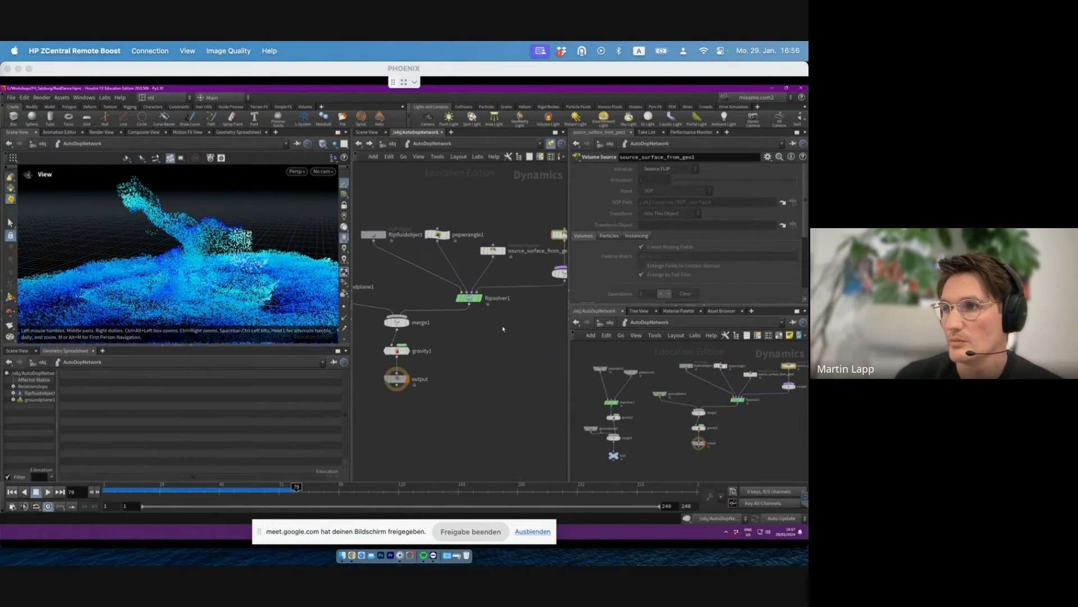
left_click(437, 235)
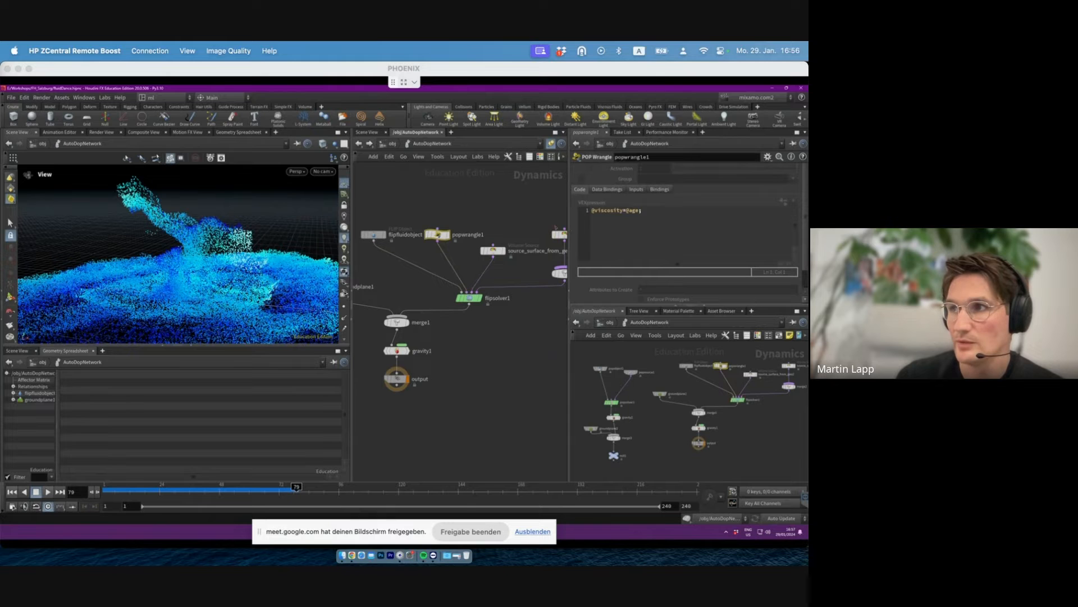
middle_click_drag(481, 215, 554, 227)
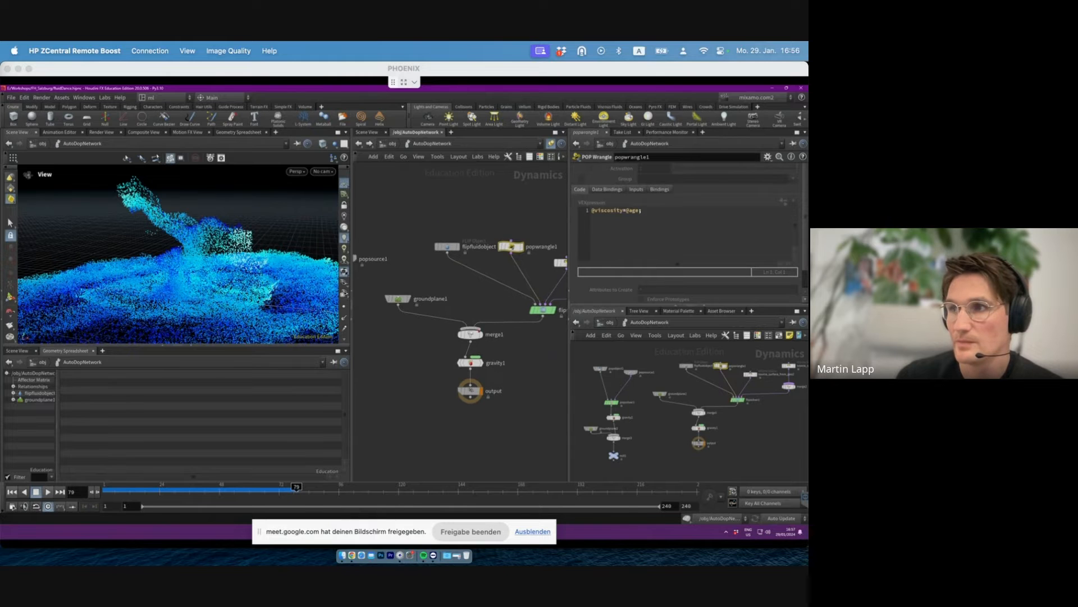
- Open the particle_fluid network, play the imported particles from the first frame, and stop at frame 73 for a closer look
left_click(392, 145)
double_click(406, 382)
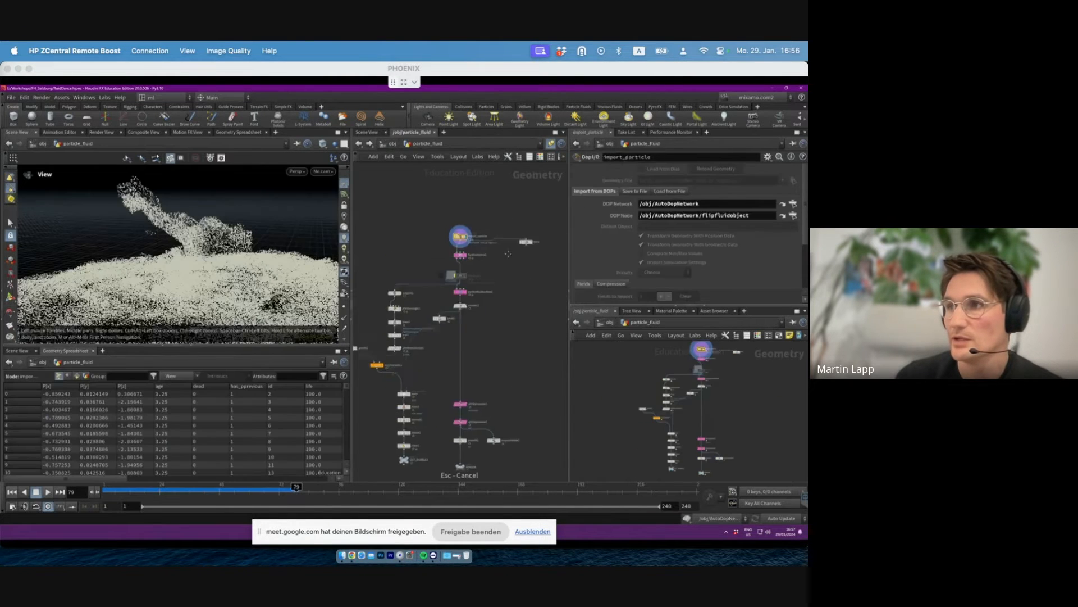
right_click_drag(324, 275, 106, 289)
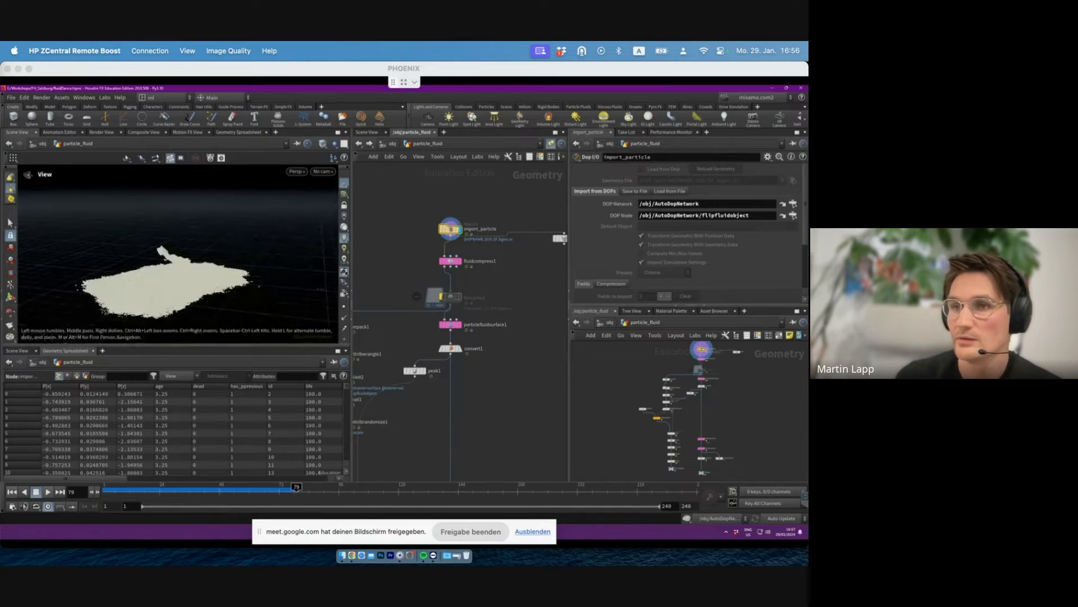
left_click(12, 492)
left_click(48, 492)
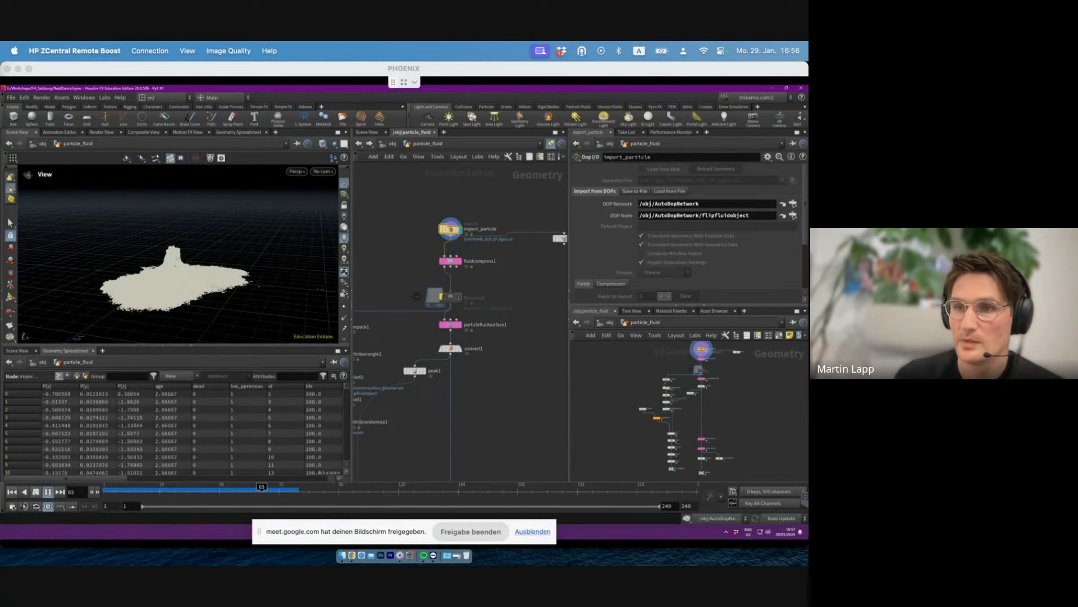
left_click(37, 493)
left_click_drag(163, 289, 225, 263, "alt")
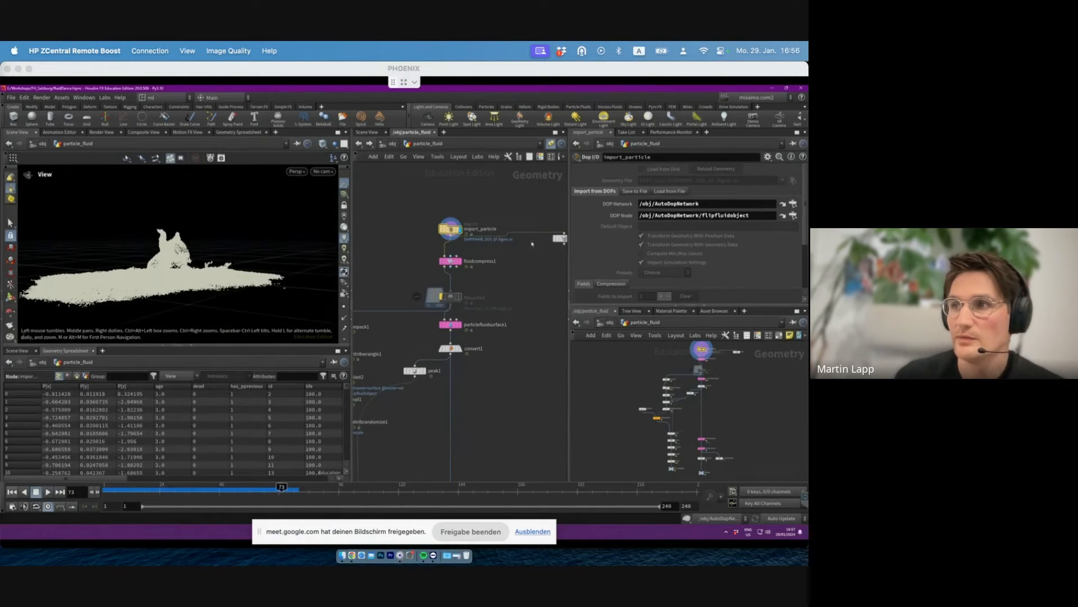
- Display the fluidcompress1 output in the viewport and inspect the unpack1 and filecache1 nodes
left_click(461, 265)
left_click(462, 263)
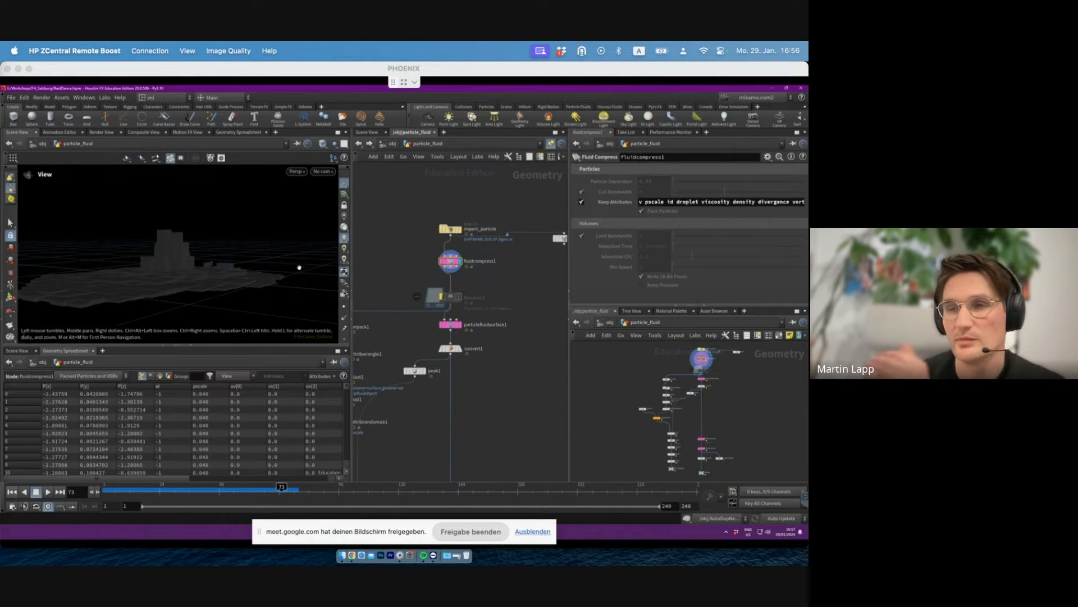
middle_click_drag(516, 285, 529, 286)
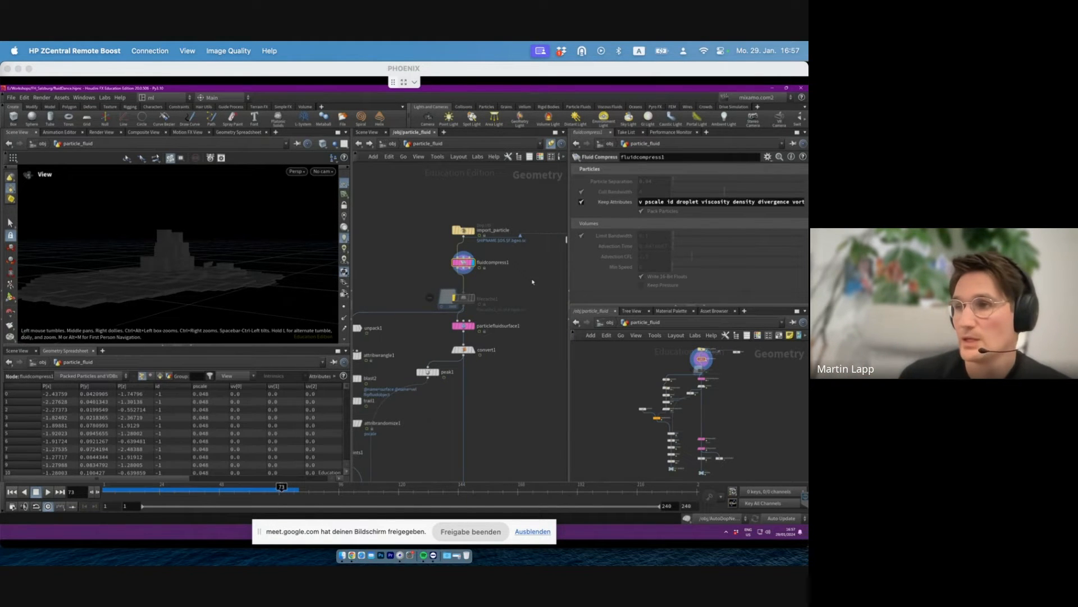
middle_click_drag(533, 282, 527, 286)
left_click(369, 326)
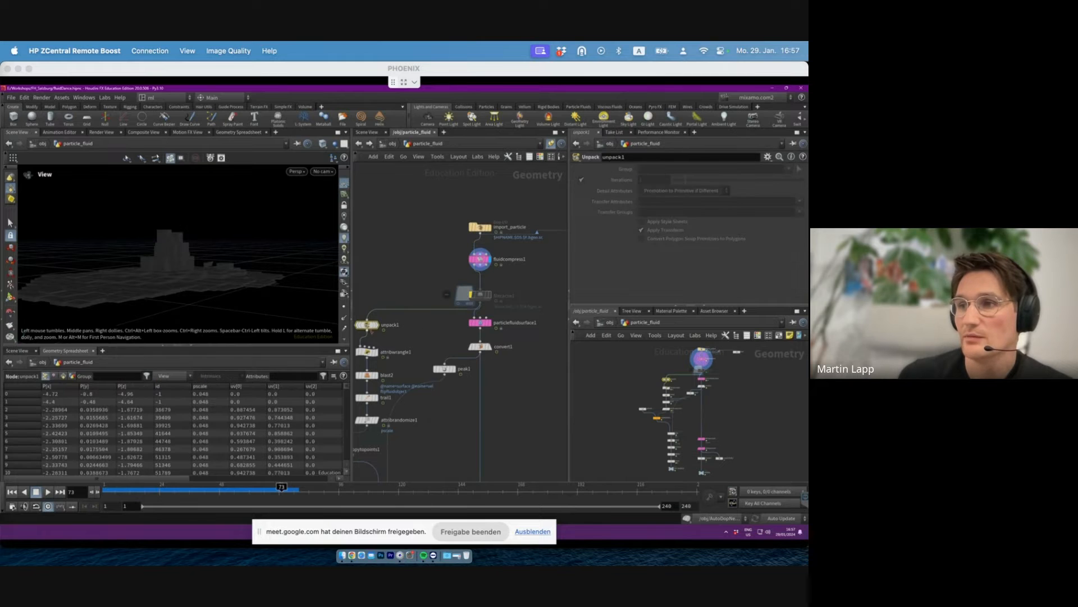
left_click(478, 295)
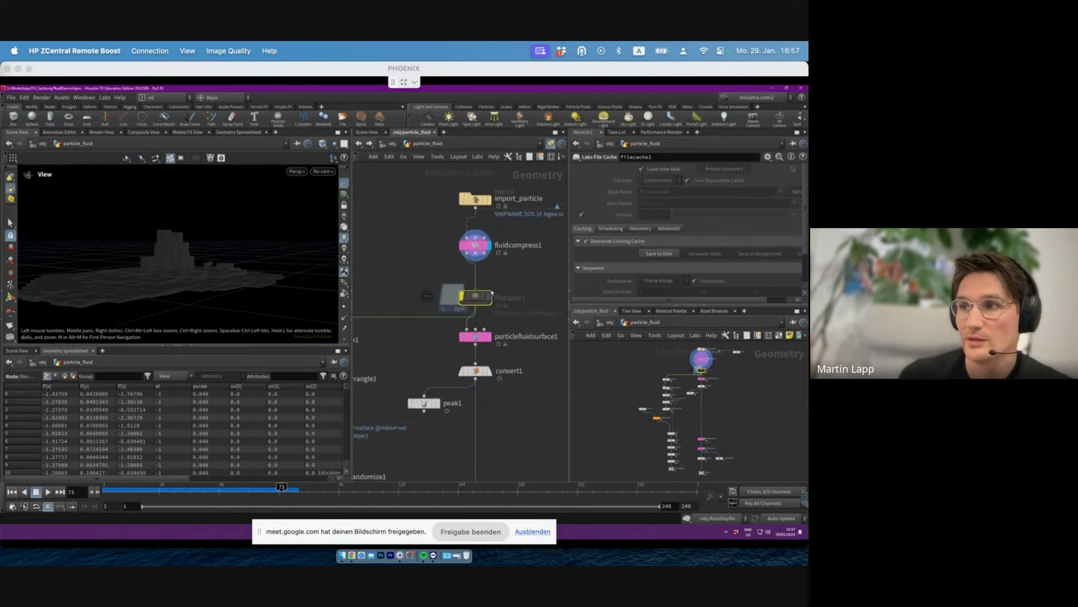
scroll(450, 303, "up", 5)
mouse_move(436, 320)
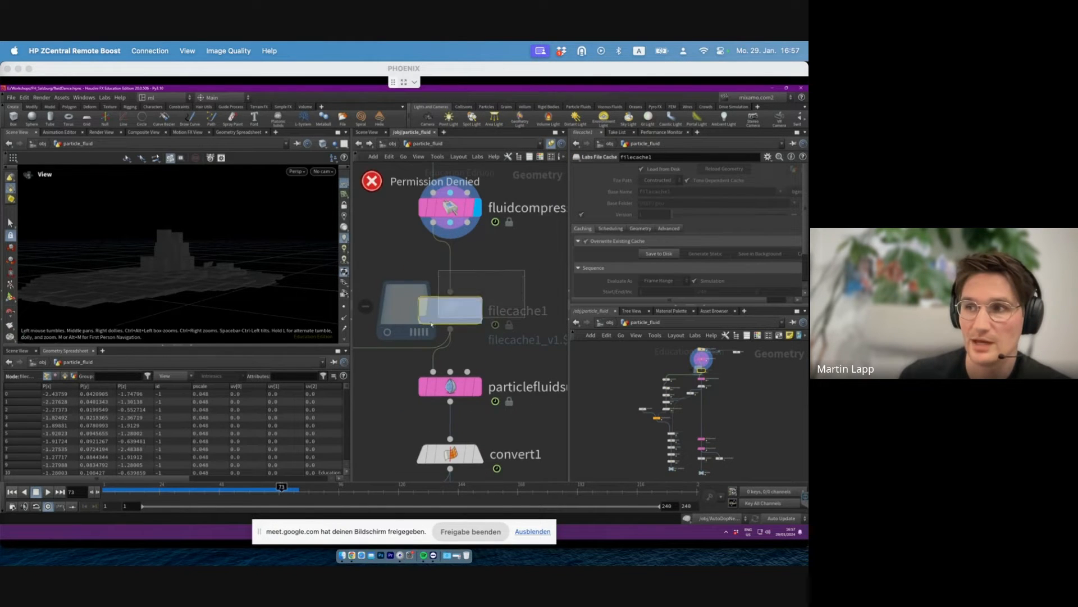
- Add a Box node to the particle_fluid network and place it beside the filecache1 node
key("Tab")
type("box")
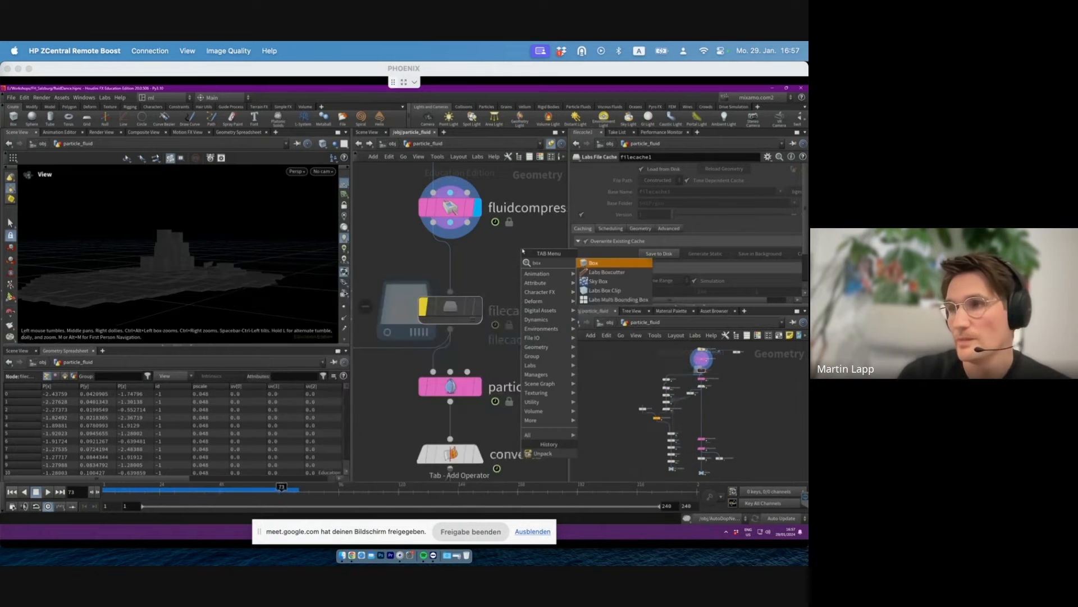
key("Return")
left_click(531, 261)
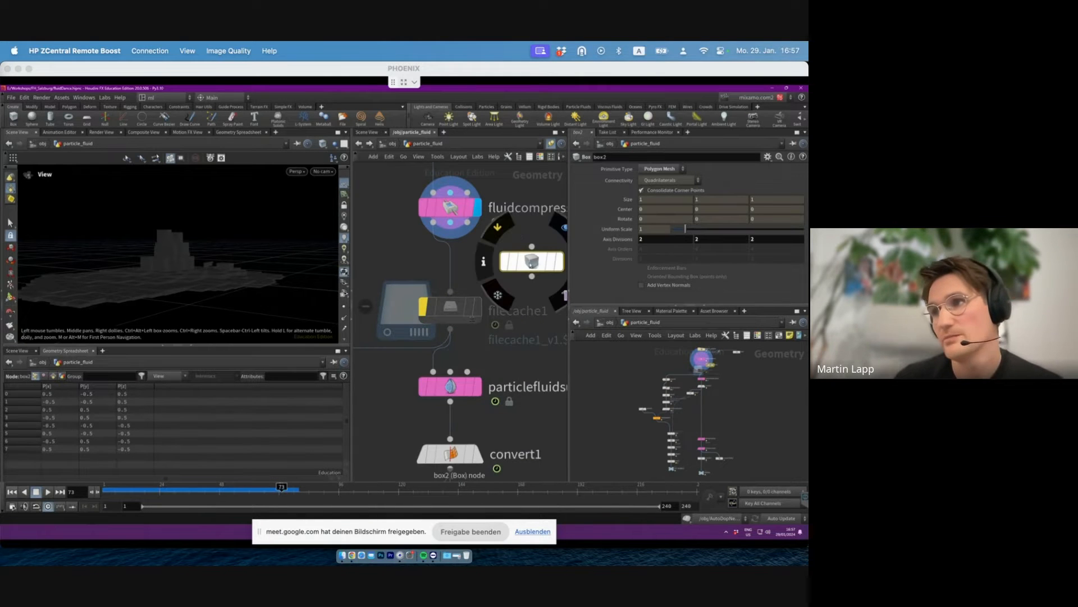
scroll(534, 270, "down", 3)
left_click(467, 309)
middle_click_drag(506, 259, 470, 287)
left_click_drag(498, 300, 563, 317)
- Compare fluidcompress1's parameters and node info with the node info of import_particle, leaving import_particle displayed and fluidcompress1 selected
left_click(443, 264)
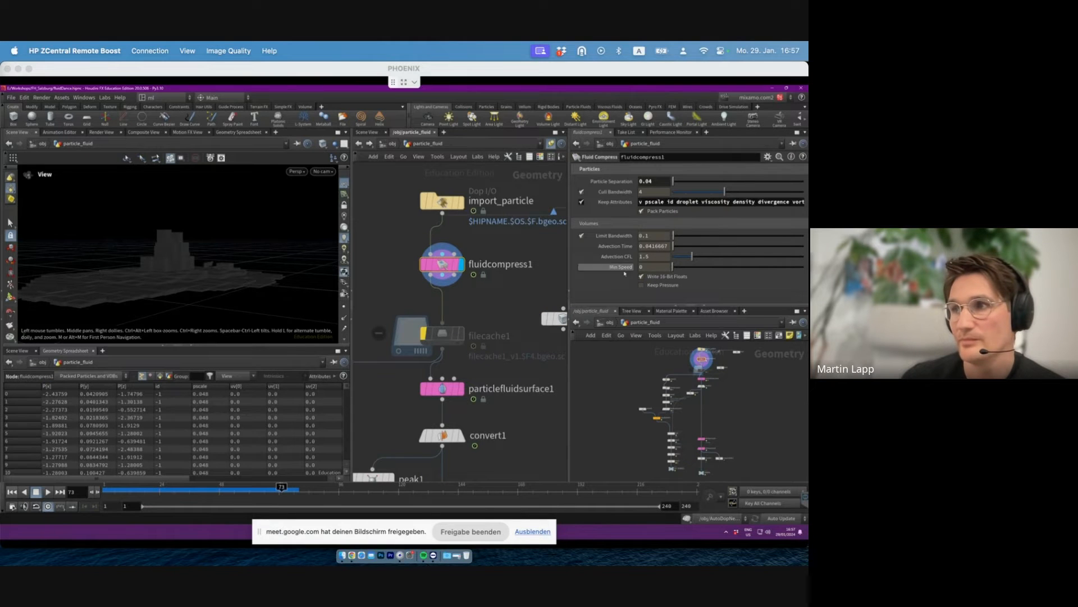
mouse_move(650, 277)
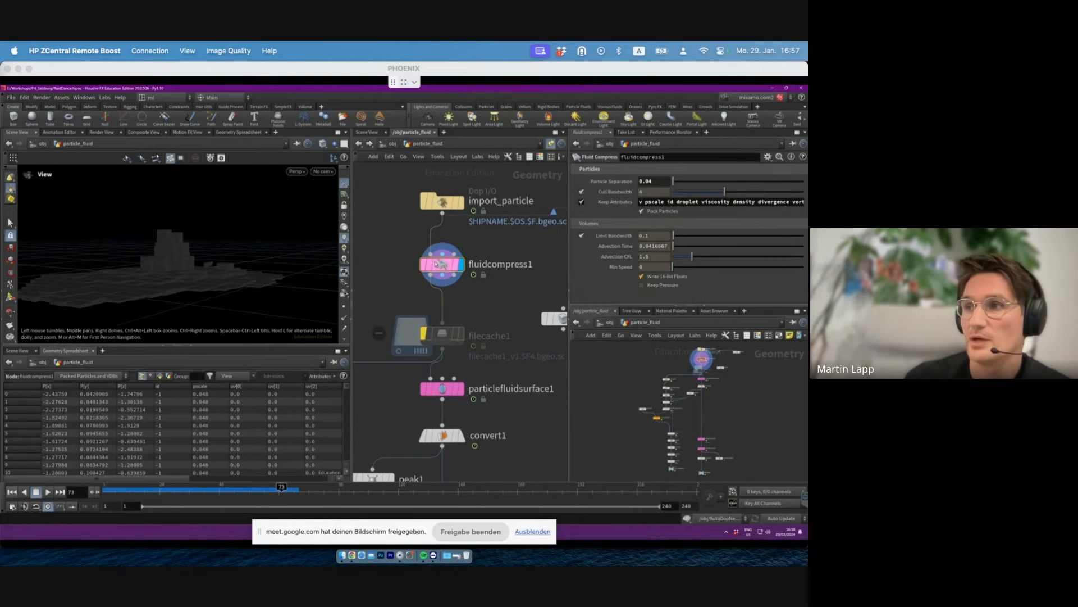
middle_click(409, 264)
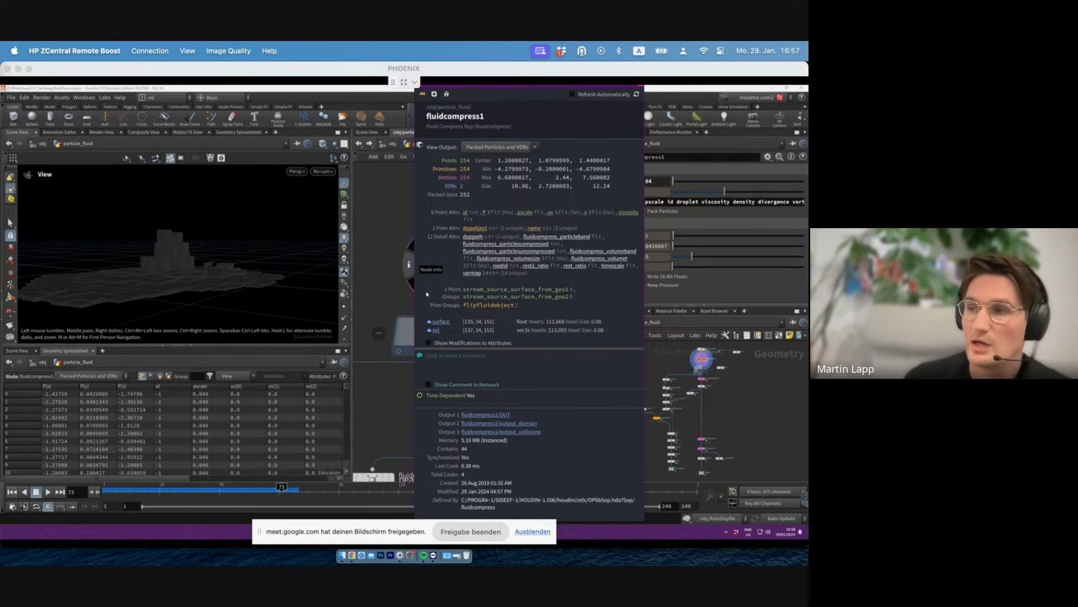
key("Up")
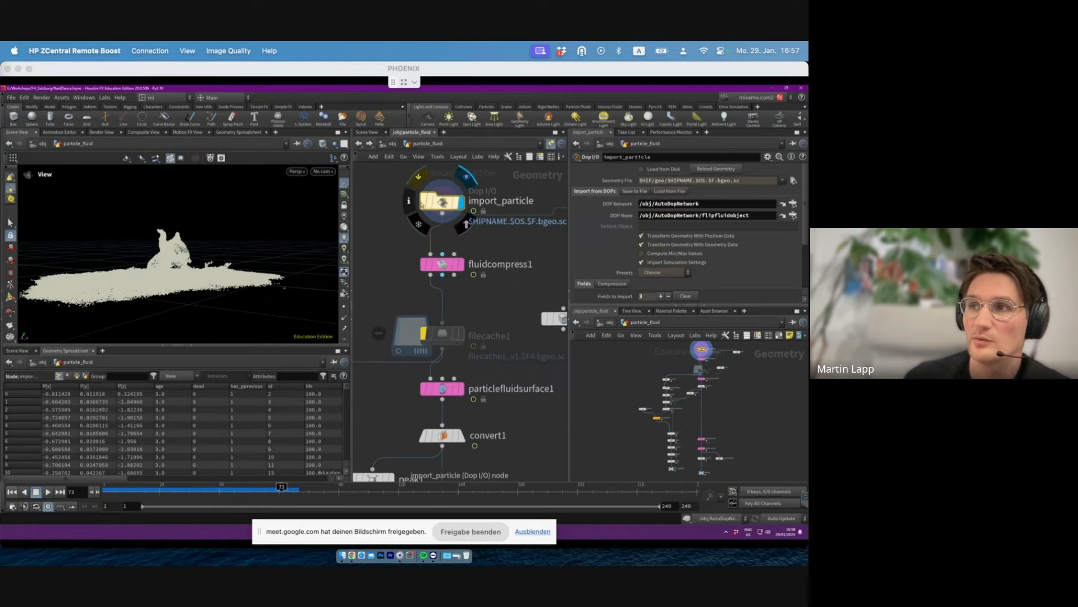
middle_click(455, 191)
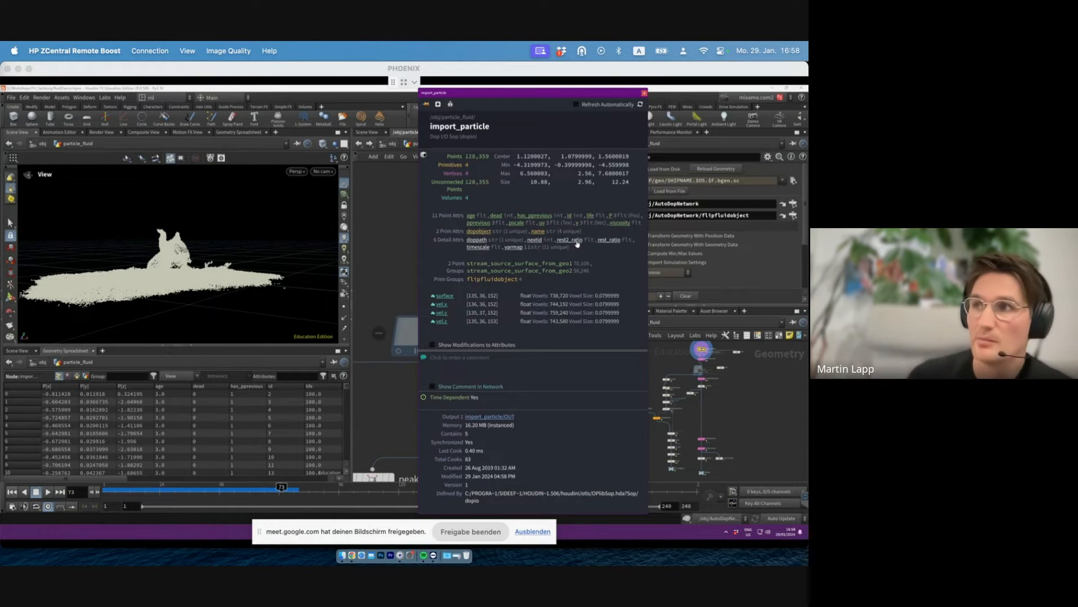
left_click(645, 93)
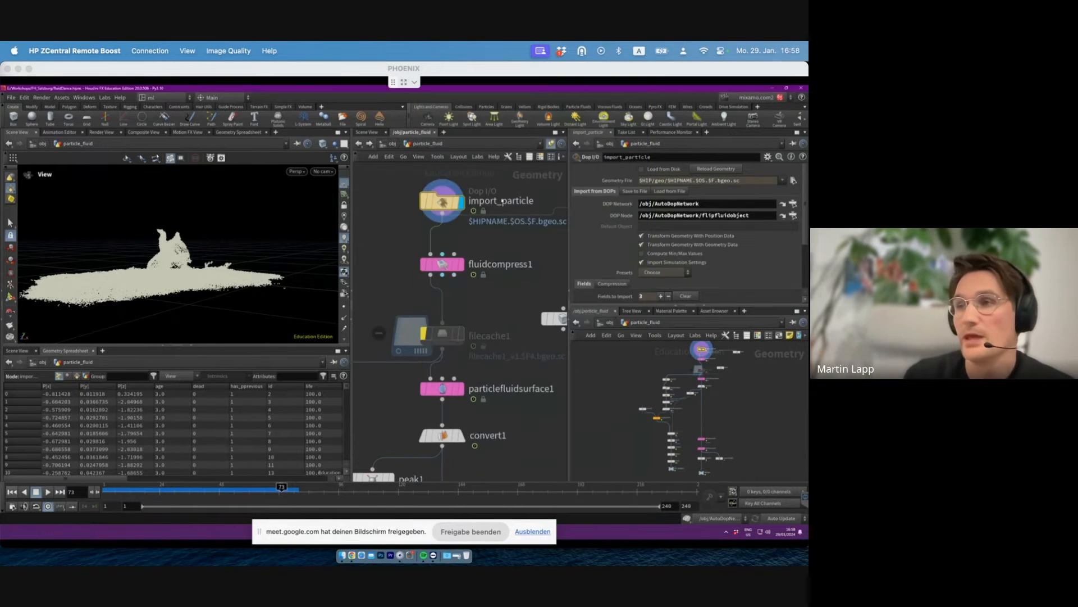
left_click(442, 264)
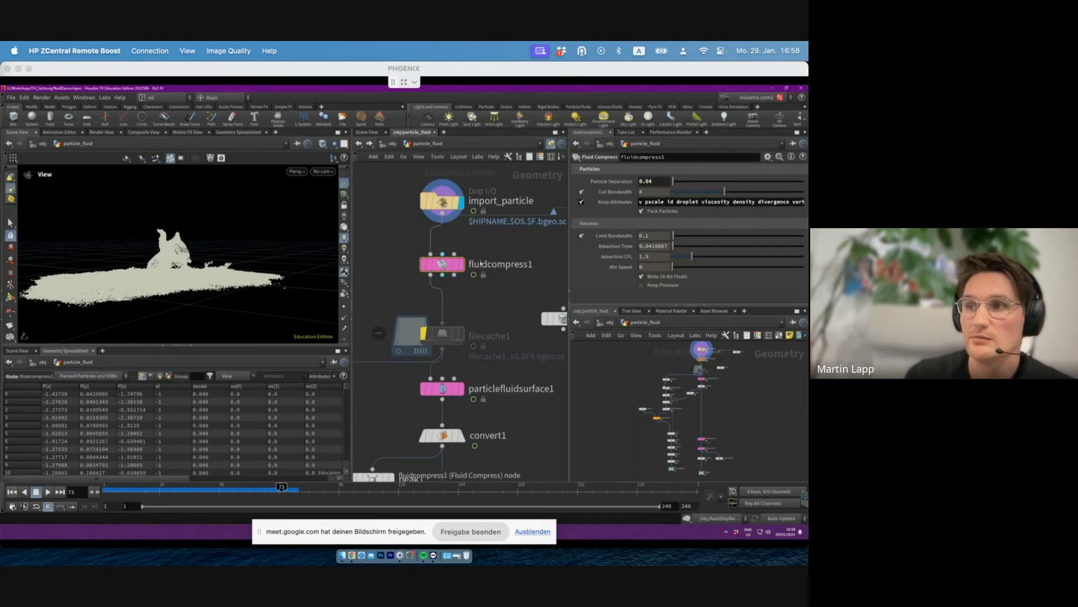
- Save the scene and display the fluidcompress1 output in the viewport
key("ctrl+s")
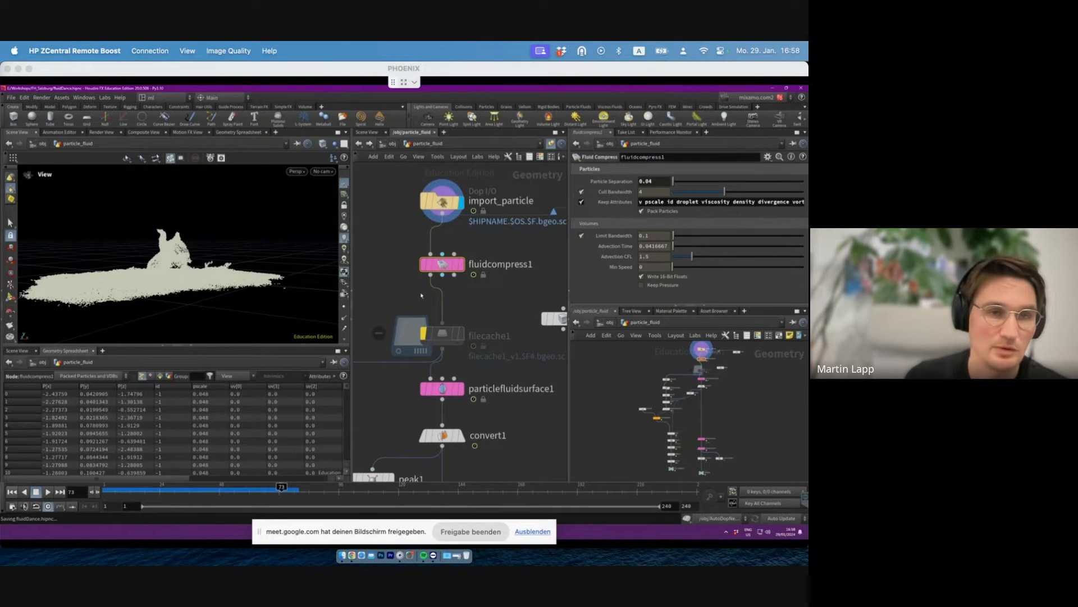
left_click(462, 264)
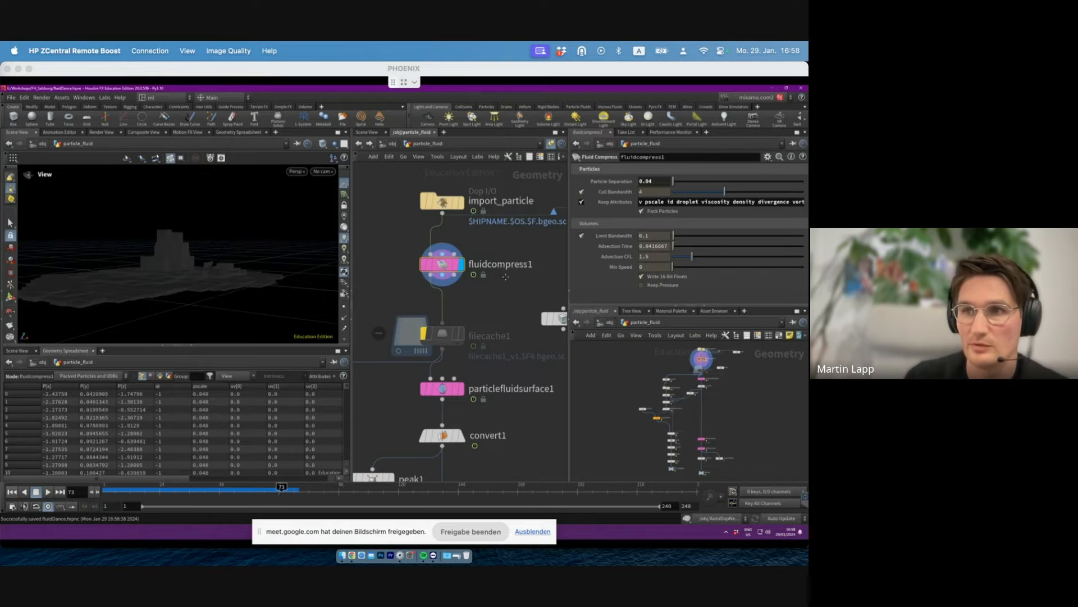
middle_click_drag(492, 306, 507, 286)
key("h")
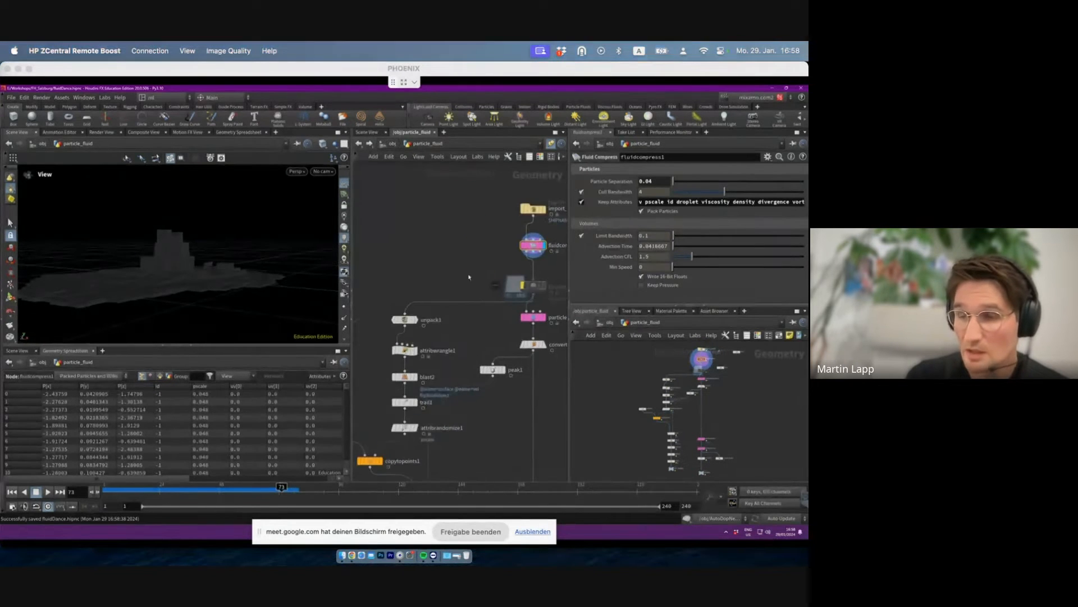
- Compare the particlefluidsurface1 mesh up close with the raw import_particle points, leaving particlefluidsurface1 displayed
middle_click_drag(480, 324, 436, 323)
left_click_drag(434, 320, 522, 322)
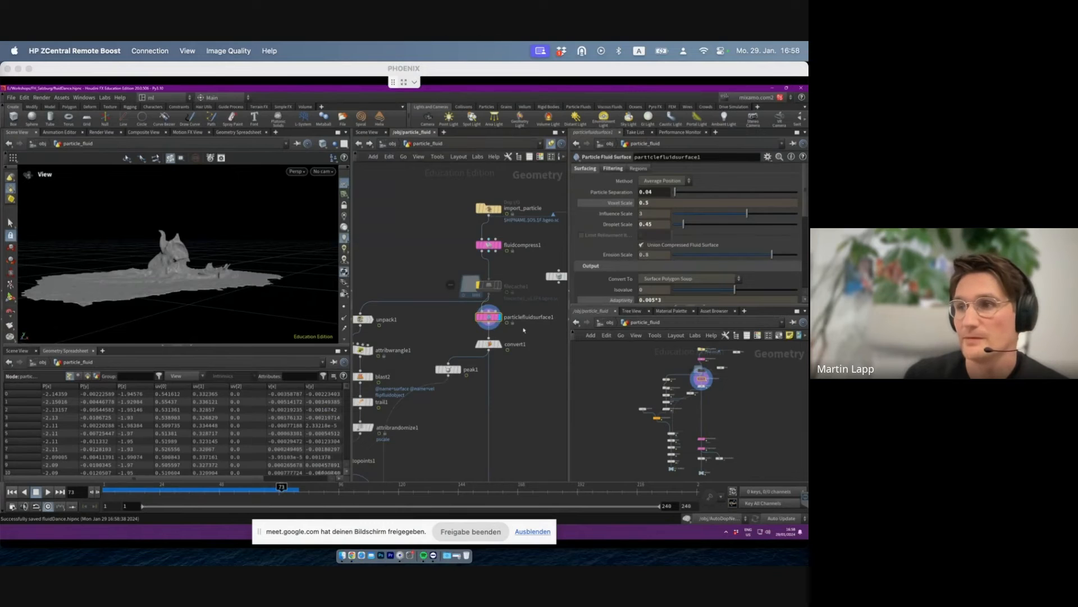
scroll(245, 256, "up", 5)
left_click_drag(246, 256, 258, 244)
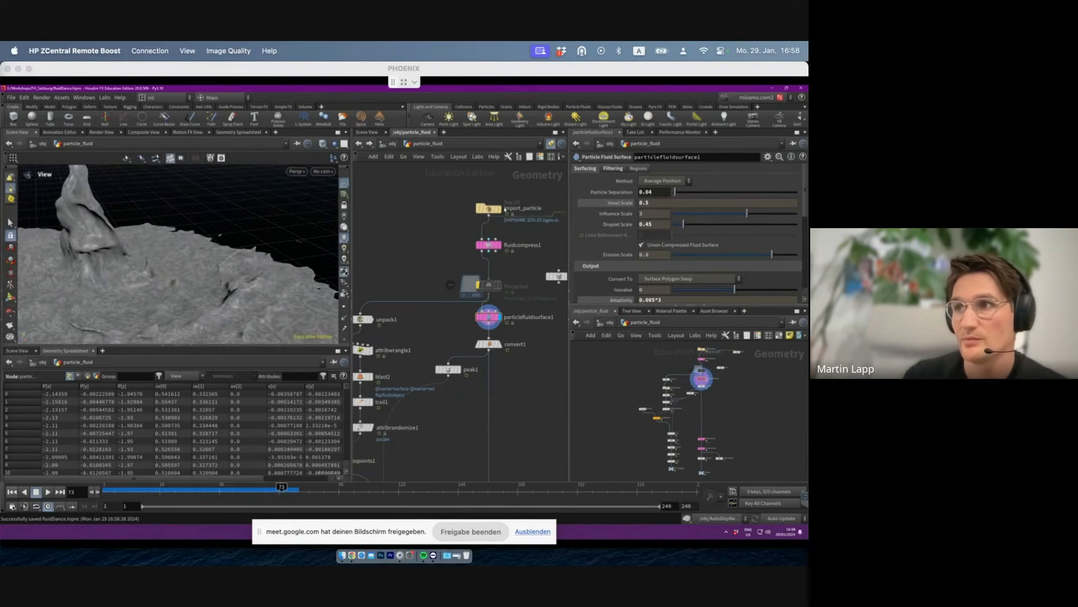
left_click(498, 209)
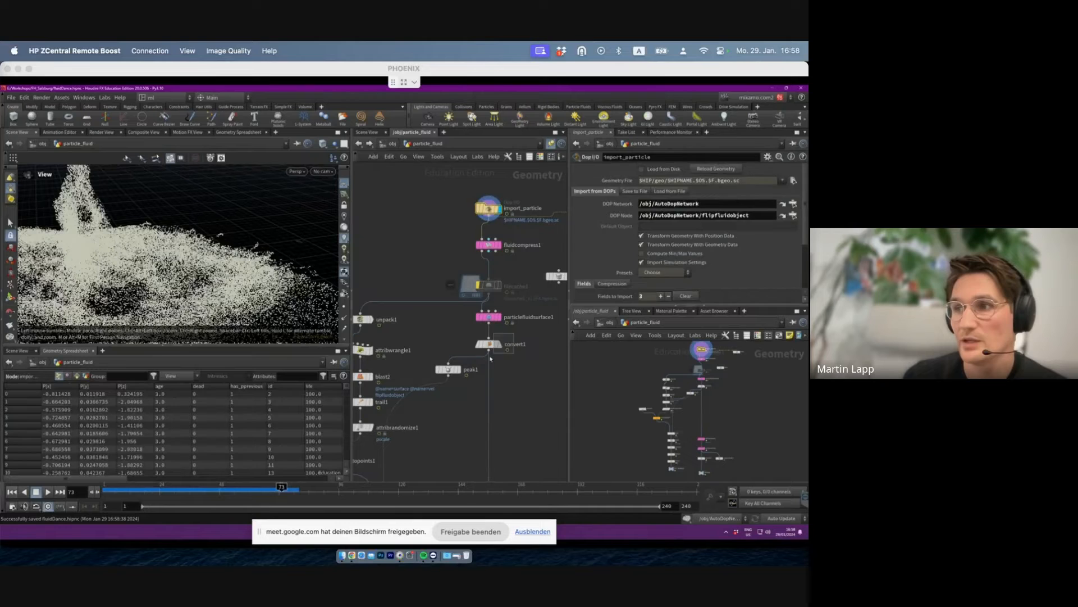
left_click(497, 317)
- Go to frame 17 and view the particlefluidsurface1 mesh of the dancing figure from several angles
left_click_drag(187, 242, 183, 294)
right_click_drag(183, 294, 141, 227)
middle_click_drag(140, 227, 170, 260)
left_click(128, 493)
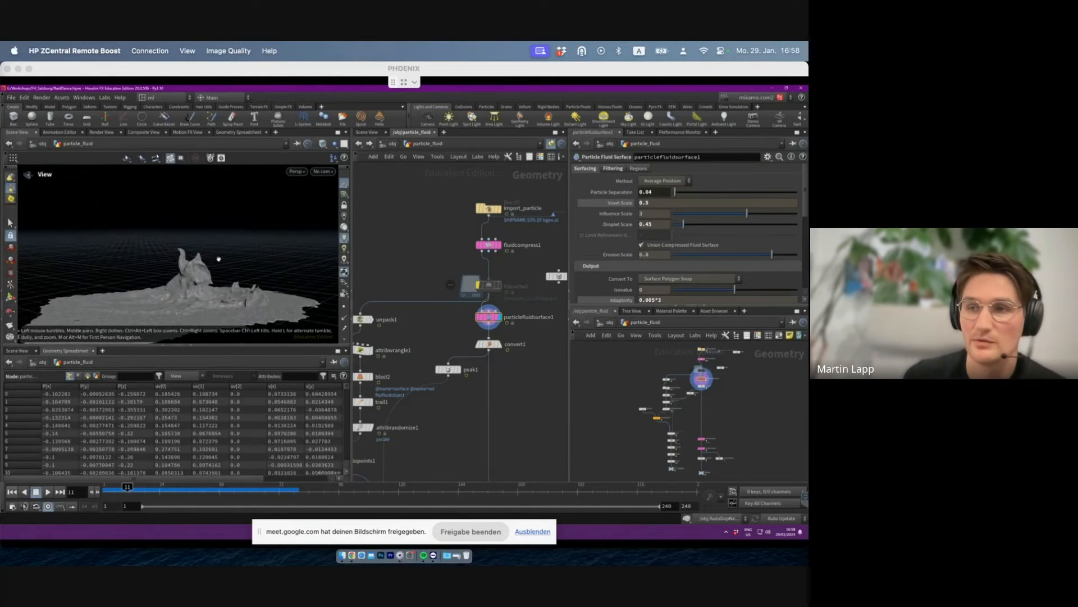
left_click_drag(128, 487, 134, 487)
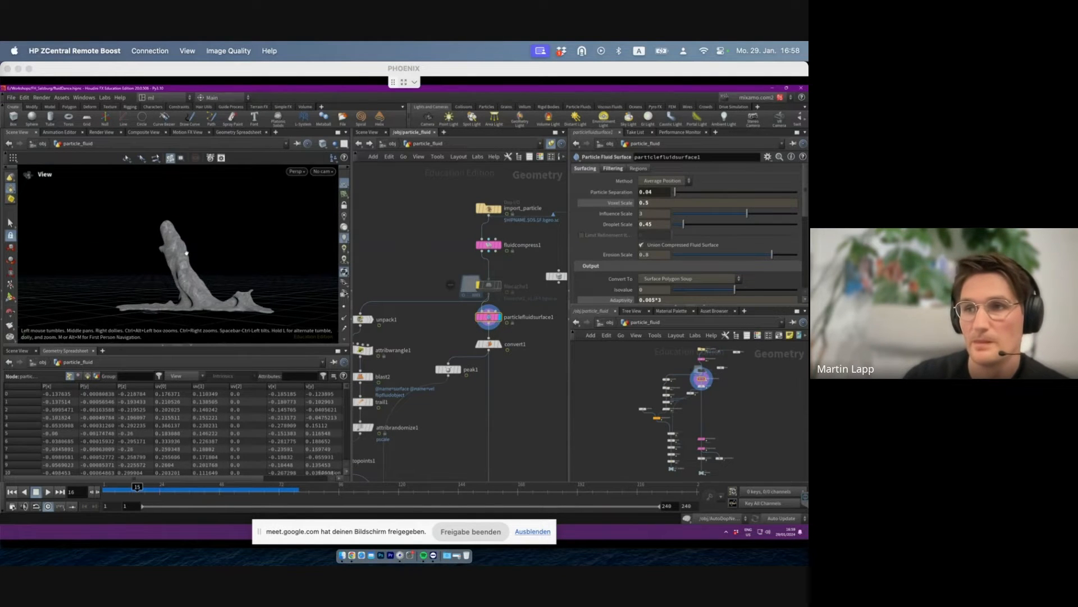
left_click_drag(170, 272, 160, 265)
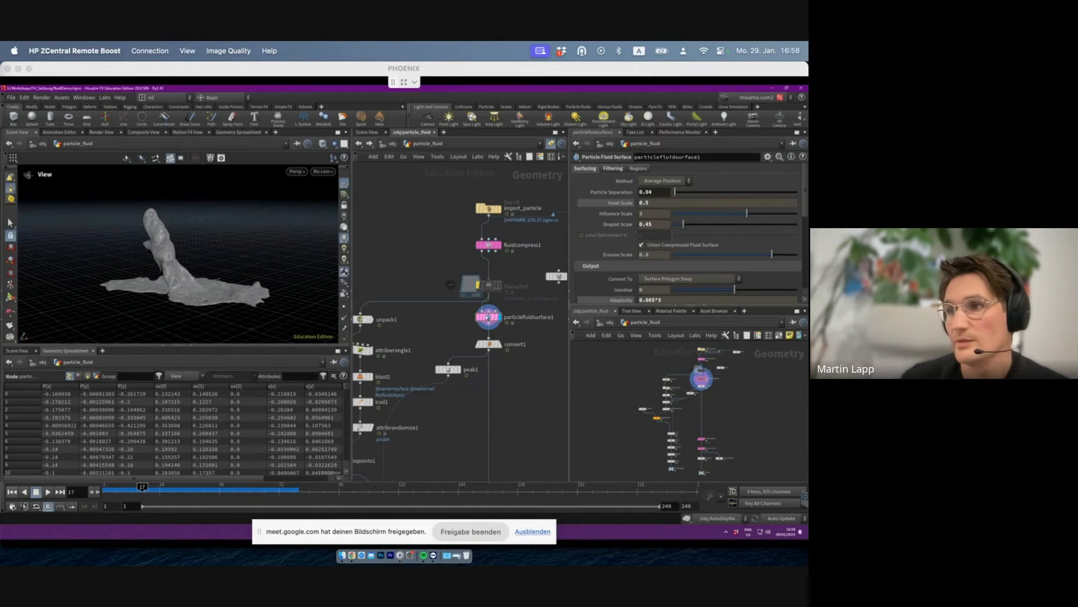
- Inspect particlefluidsurface1's node info, and display convert1 to compare its node info
left_click(470, 317)
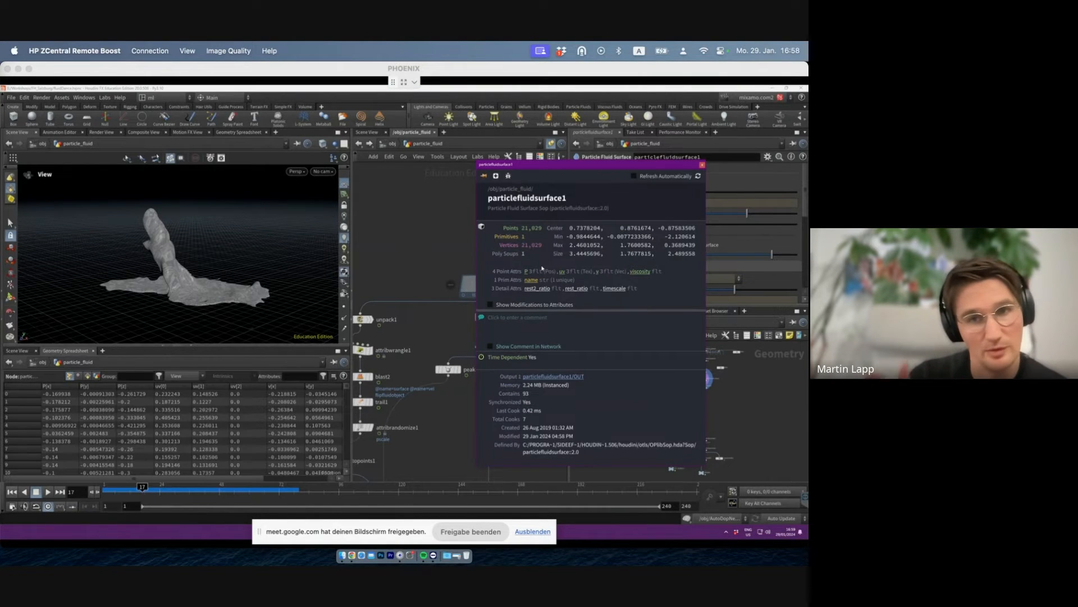
key("Escape")
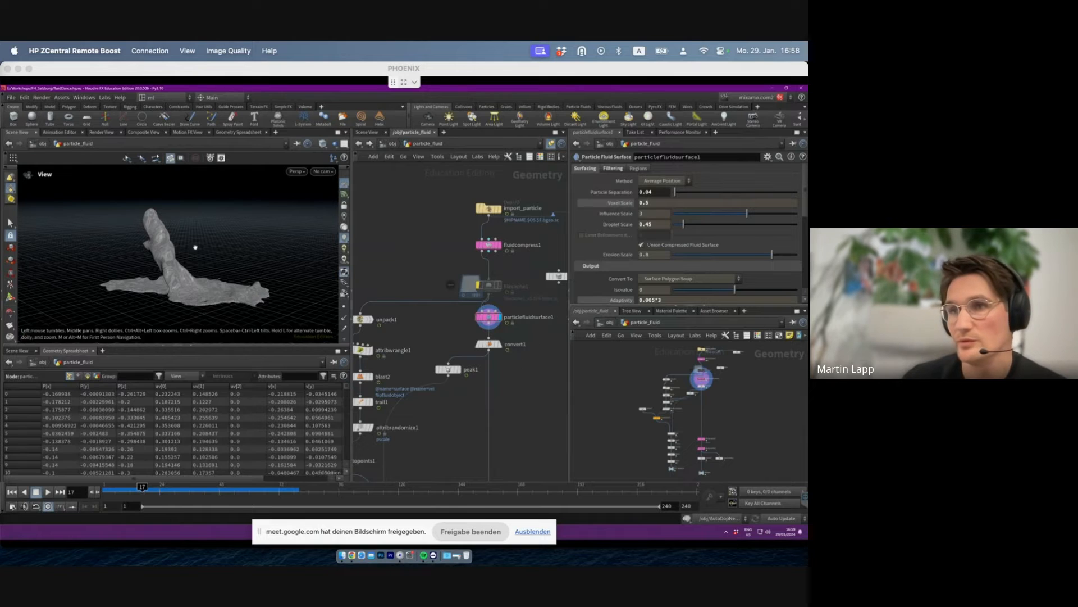
left_click(489, 344)
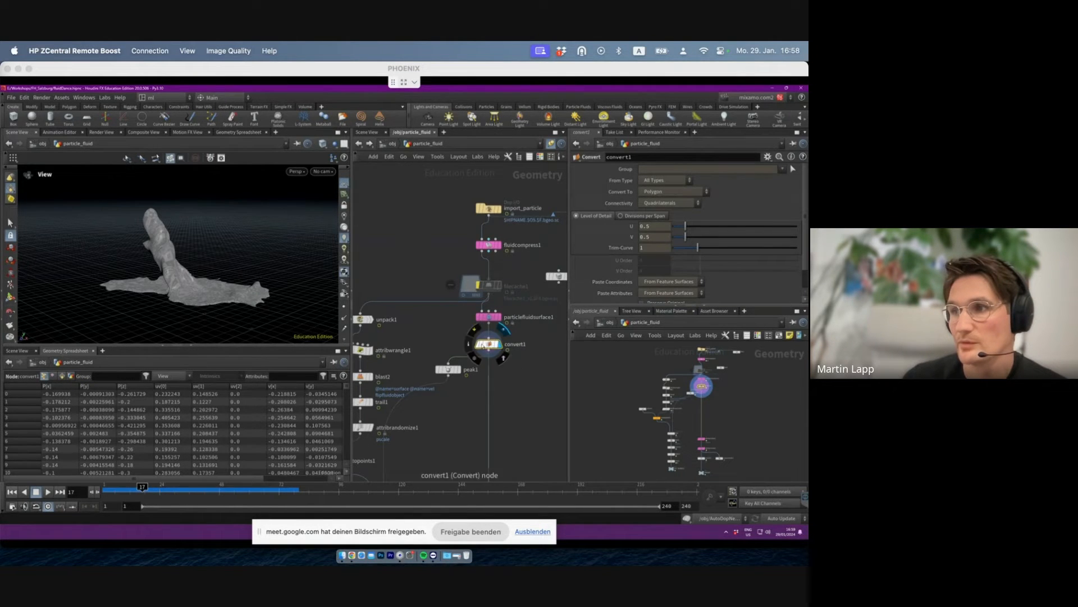
left_click(469, 343)
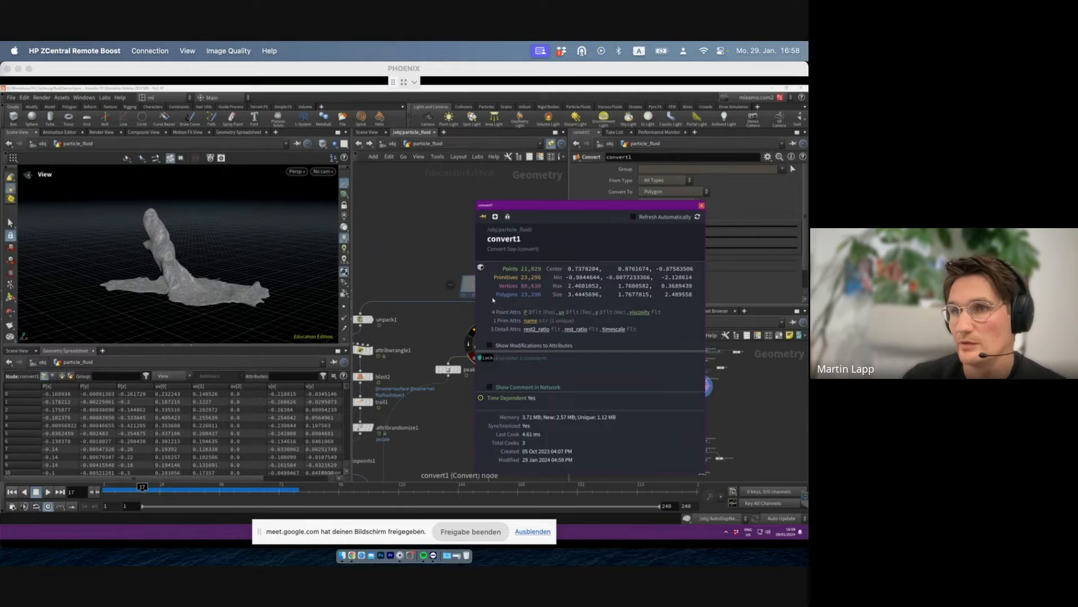
scroll(209, 280, "up", 3)
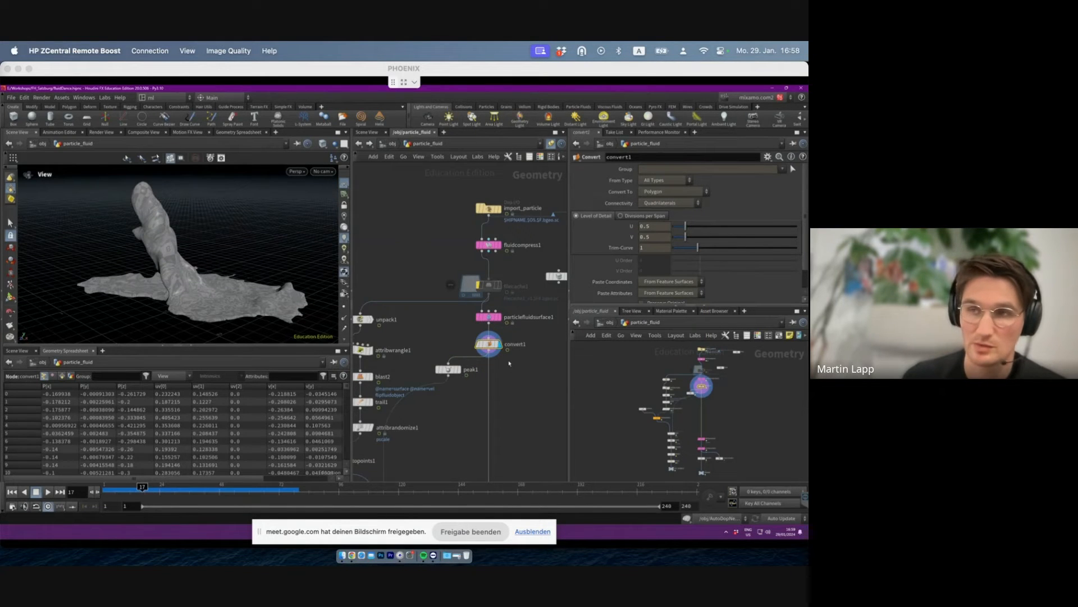
- Compare the fluidcompress1 output with the converted mesh, leaving convert1 displayed and selected
left_click(489, 245)
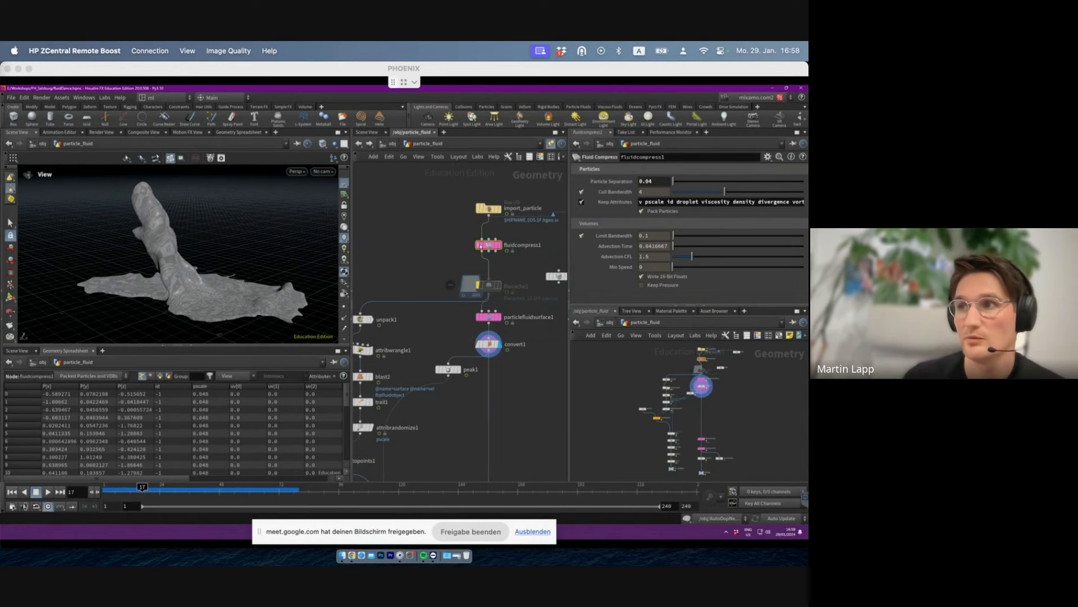
left_click(498, 245)
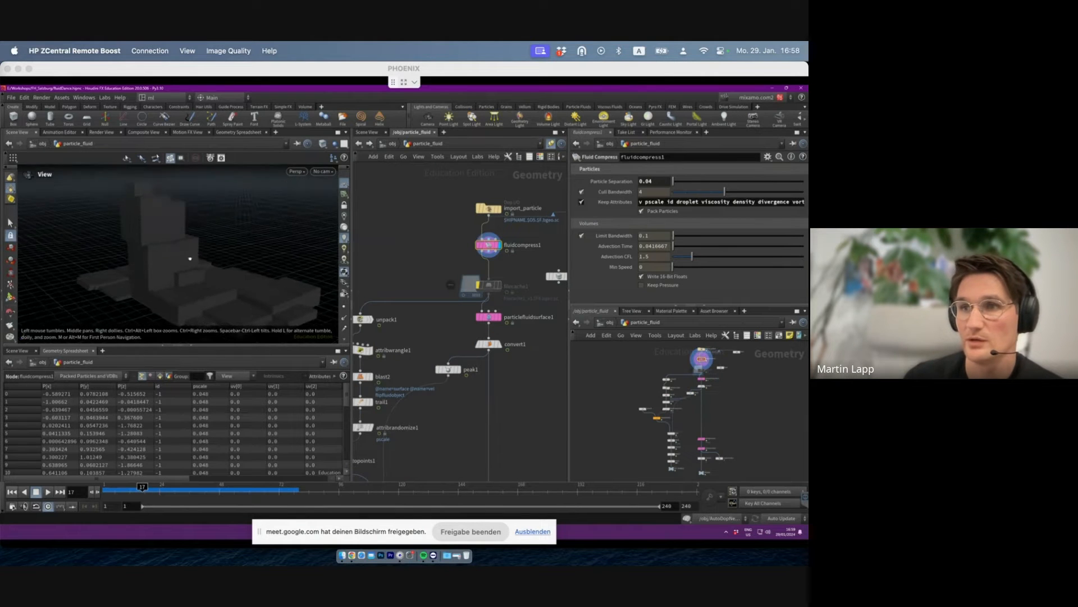
left_click(489, 345)
left_click(498, 344)
middle_click_drag(515, 433, 507, 313)
scroll(506, 314, "down", 2)
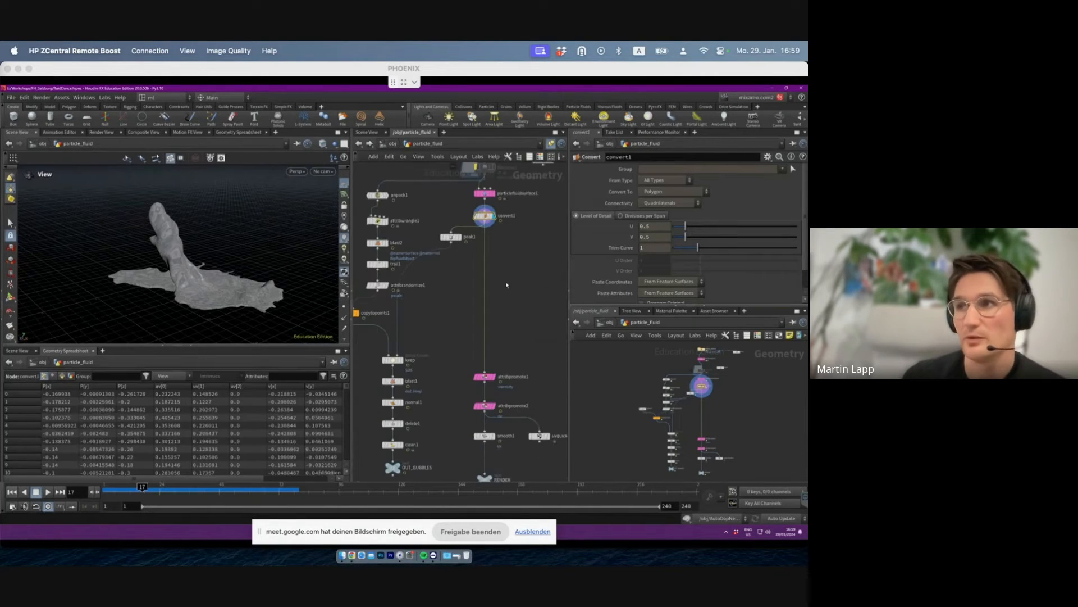
left_click_drag(204, 267, 191, 271)
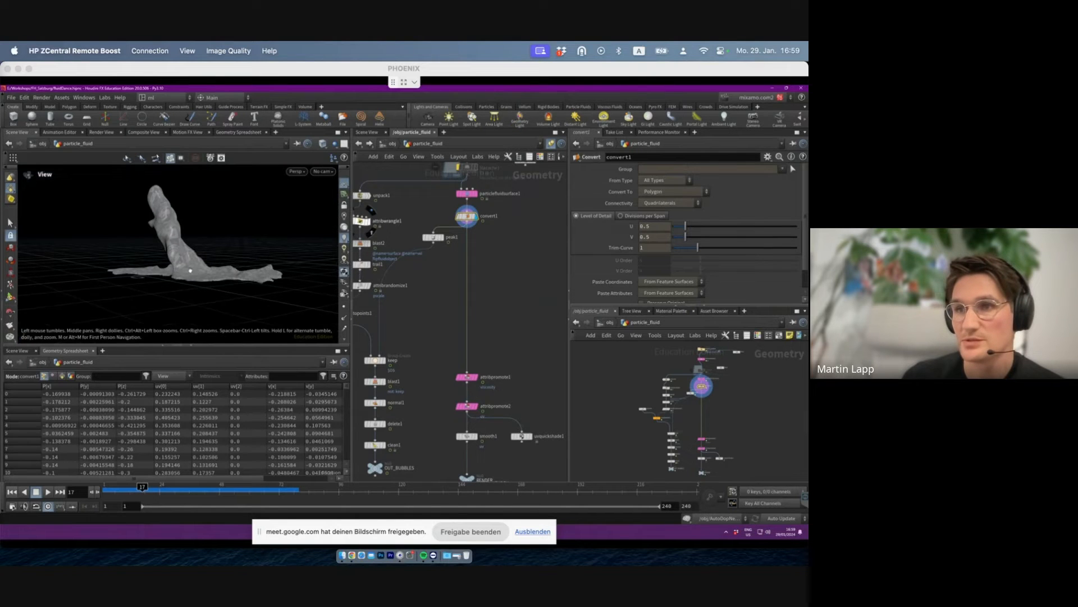
middle_click_drag(473, 263, 468, 286)
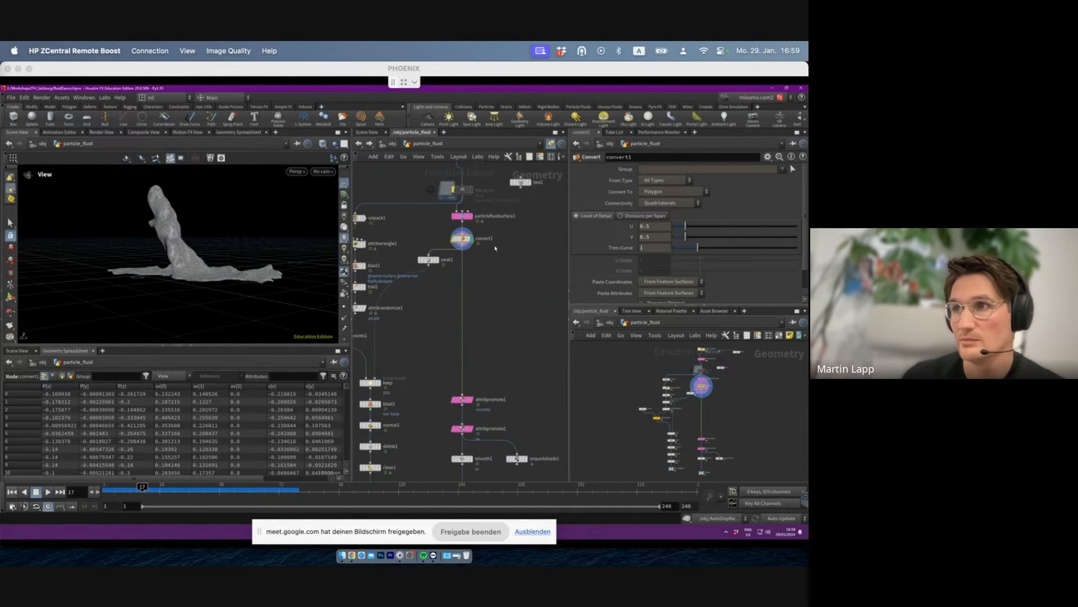
left_click(469, 216)
left_click(462, 241)
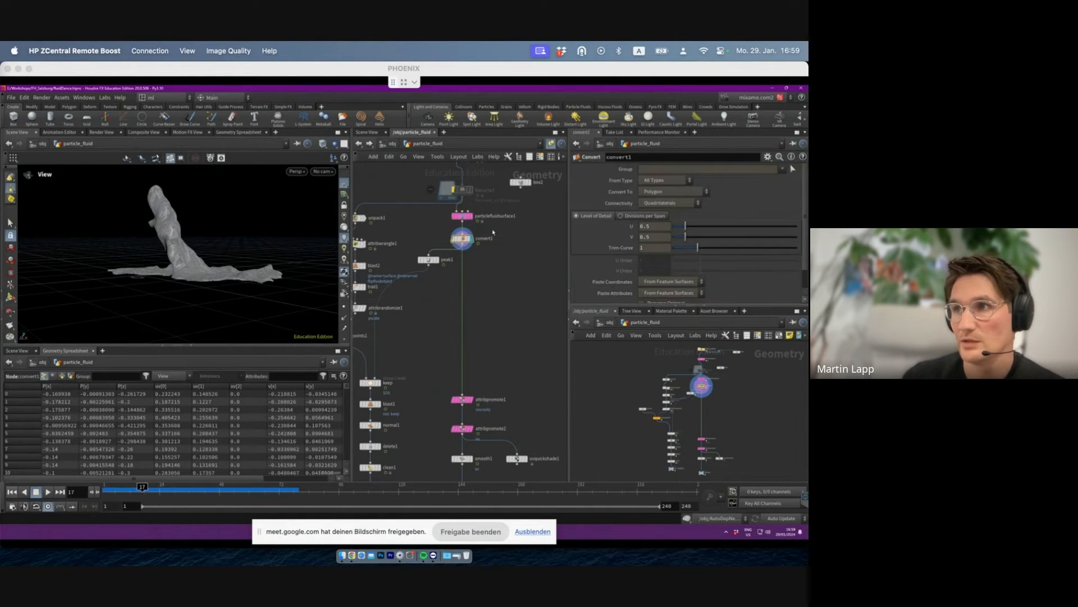
- Display attribpromote1 and examine its viscosity attribute setting, then display attribpromote2 with its uv promotion settings
scroll(462, 399, "up", 3)
left_click(454, 397)
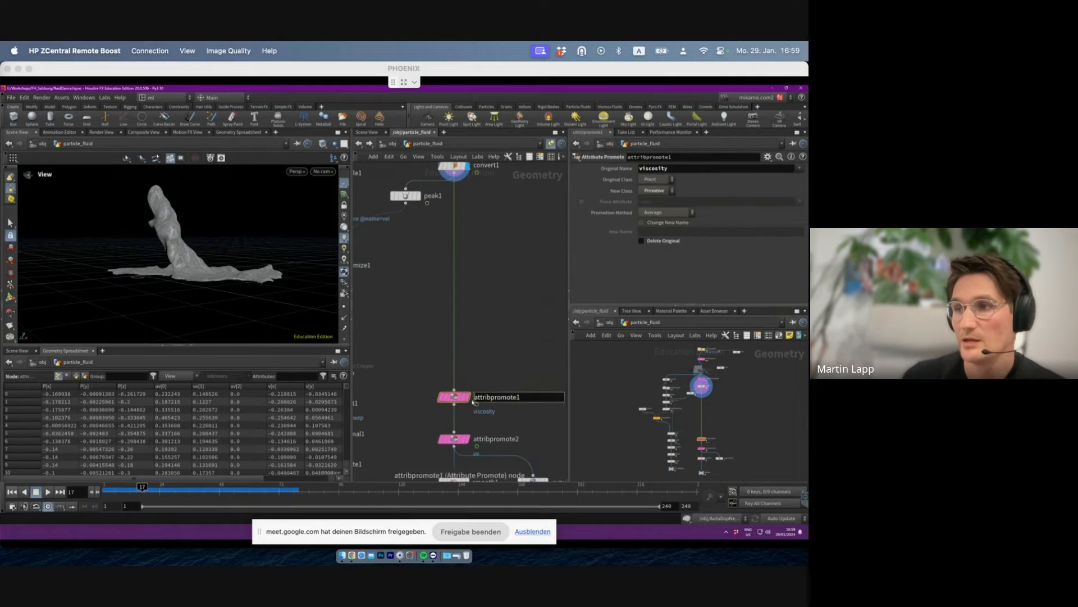
double_click(661, 169)
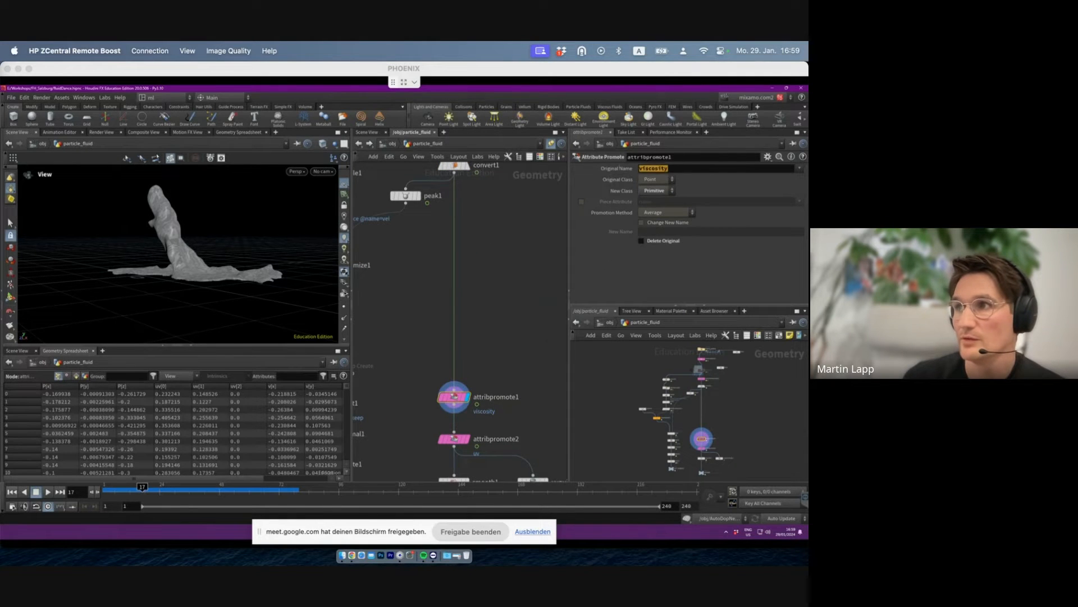
middle_click_drag(502, 383, 503, 306)
left_click(474, 362)
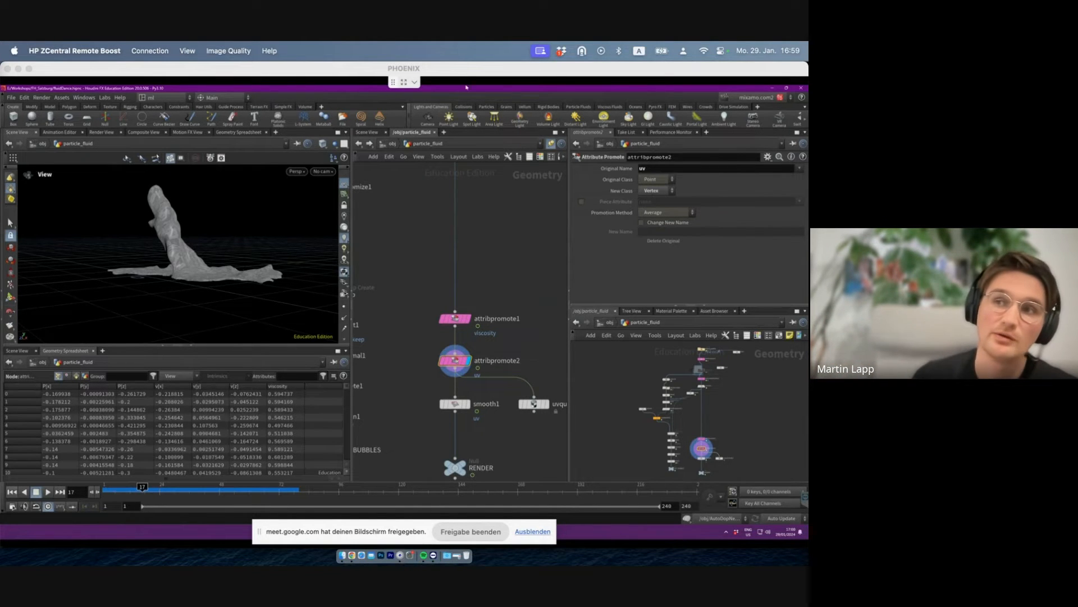
- Go to frame 45 and examine the fluid mesh from attribpromote2 from several angles
left_click_drag(135, 241, 223, 246)
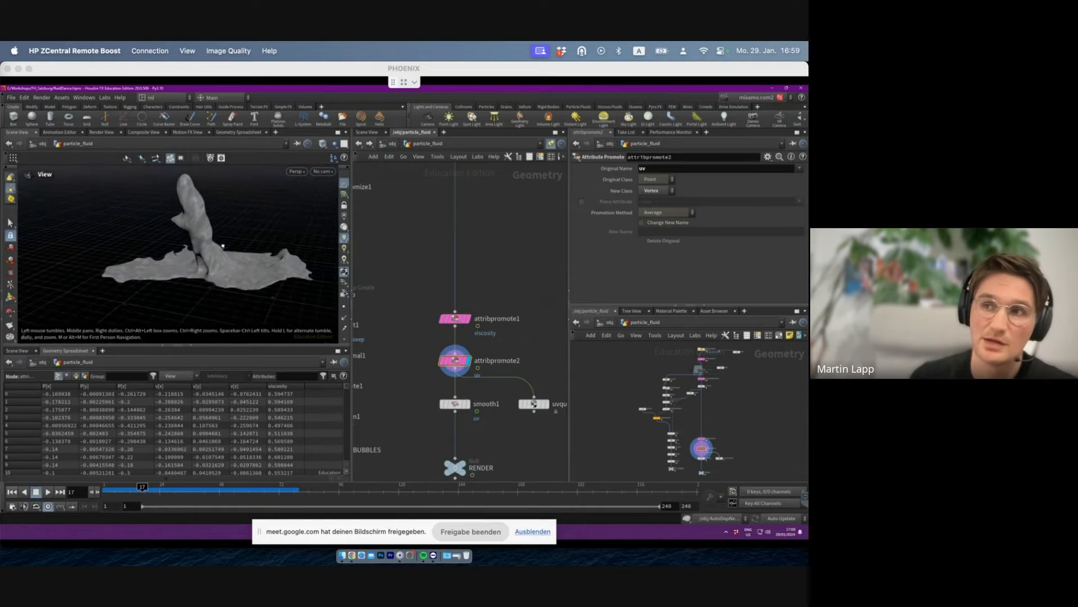
left_click(212, 493)
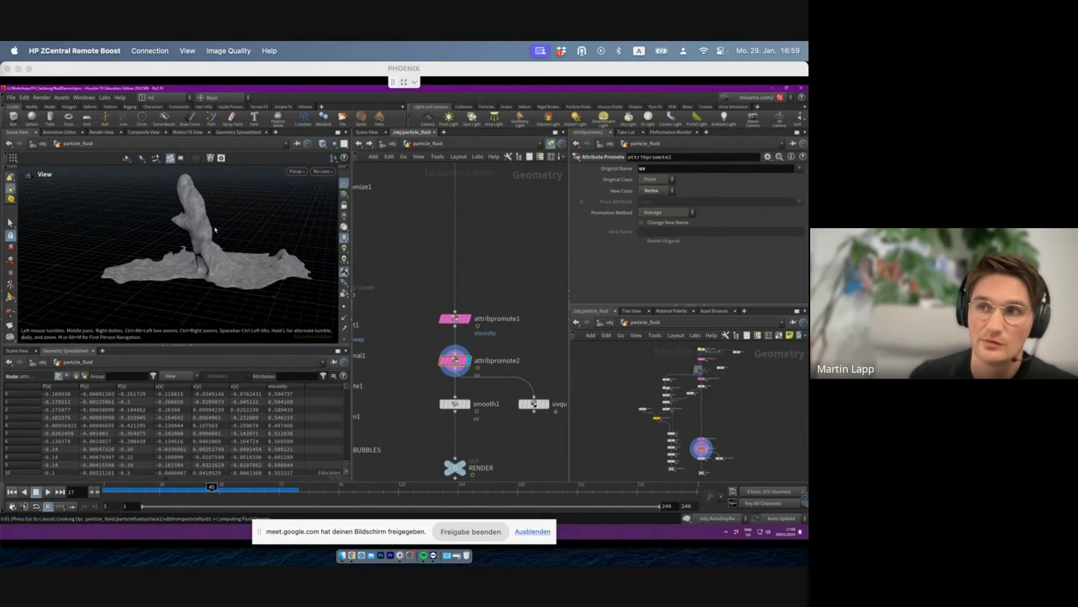
left_click_drag(176, 256, 150, 249)
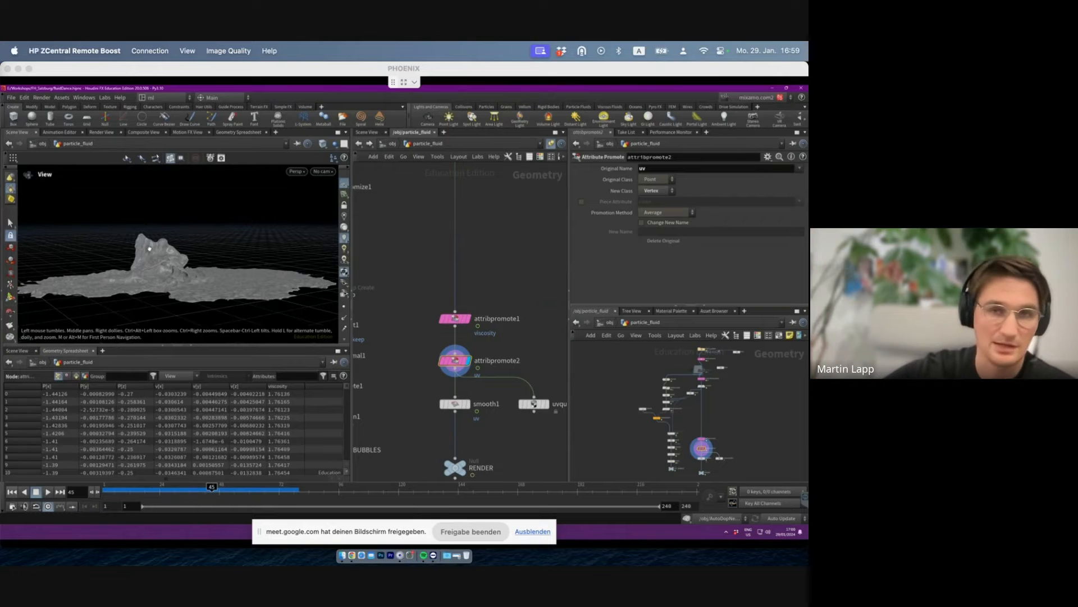
left_click_drag(157, 259, 202, 271)
left_click_drag(516, 339, 428, 372)
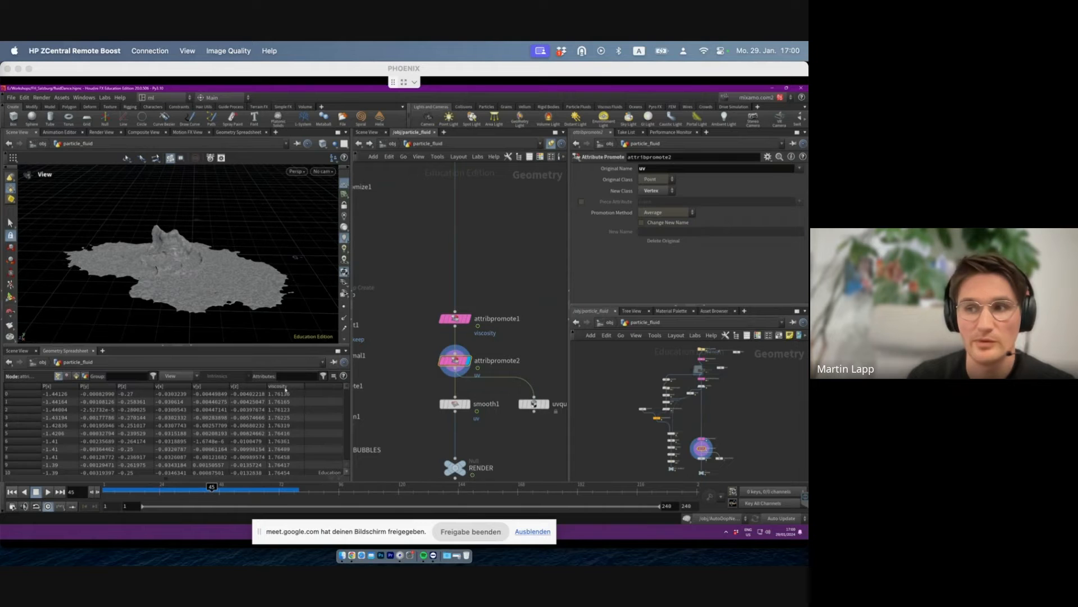
- Show attribpromote2's vertex attributes in the geometry spreadsheet, look over the mesh, and save the scene
left_click(68, 375)
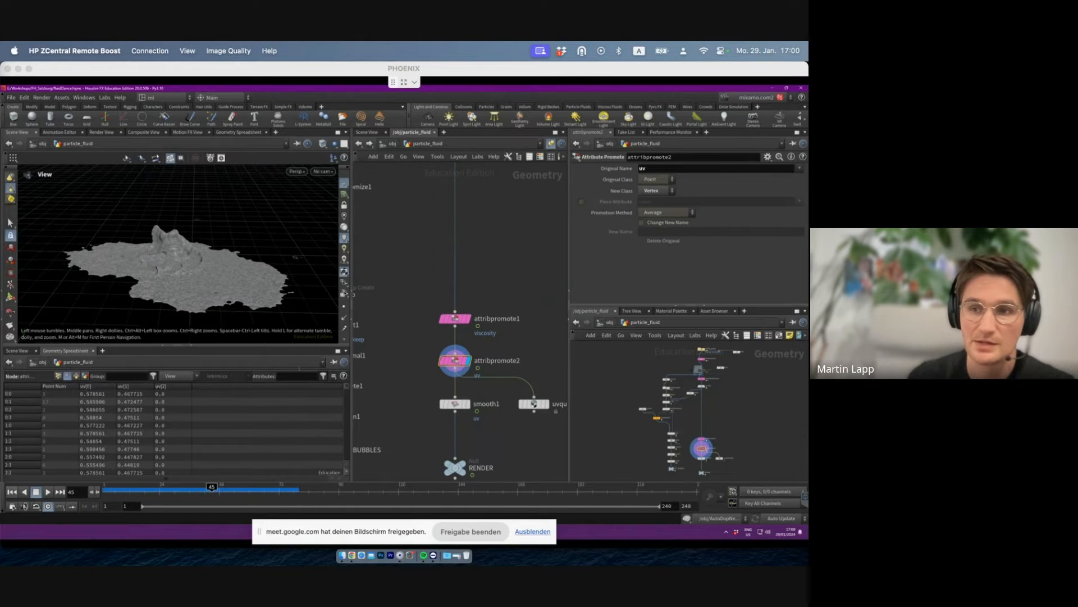
left_click_drag(142, 314, 174, 281, "alt")
right_click_drag(174, 281, 188, 288, "alt")
left_click_drag(188, 288, 146, 287)
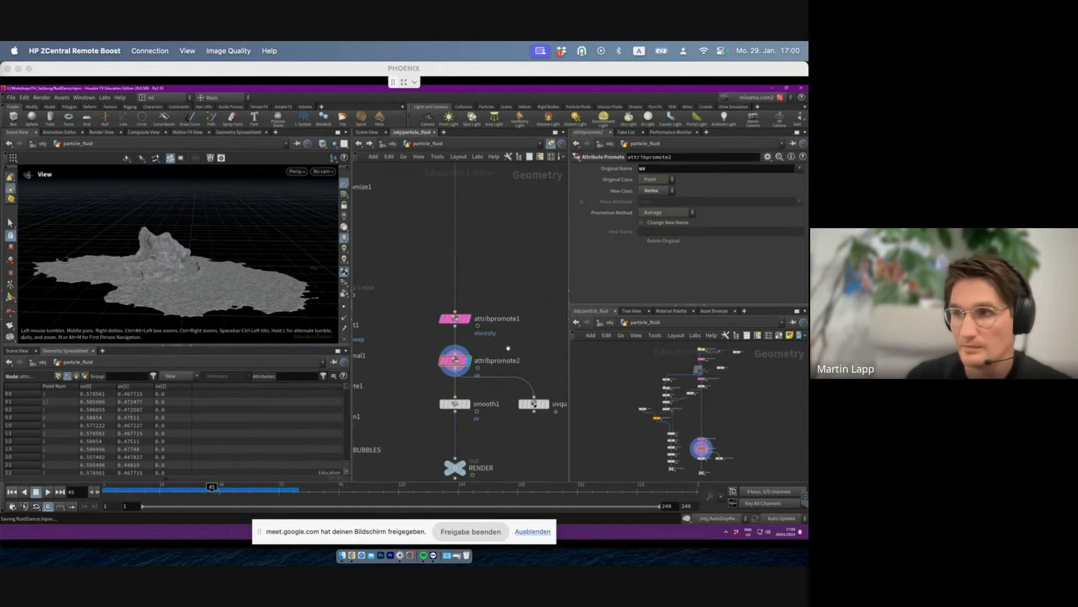
- Display smooth1 and compare the fluid surface with the node bypassed and active, leaving it active
left_click(466, 395)
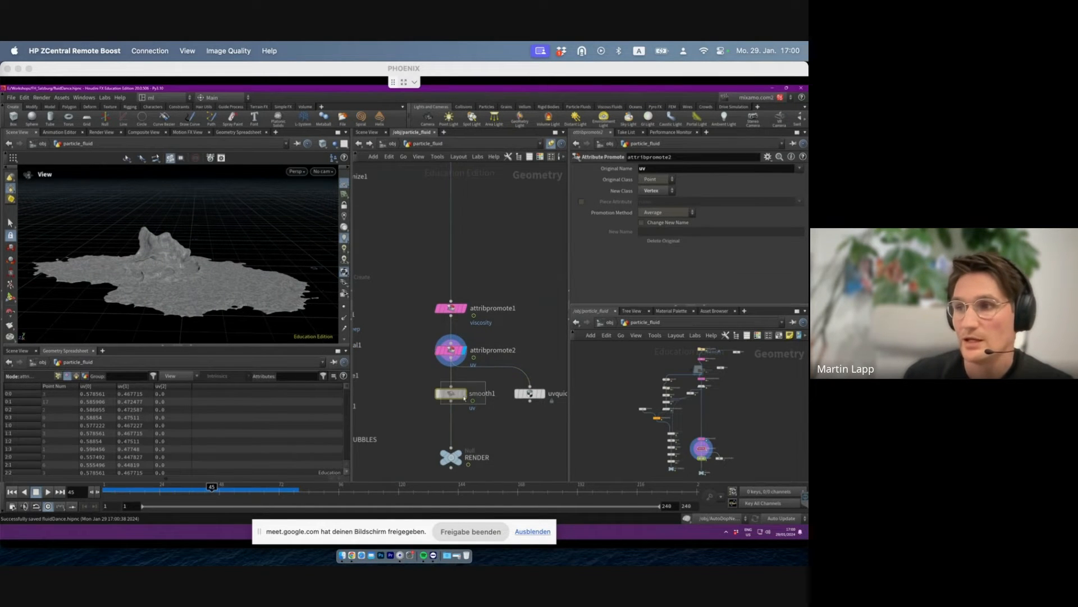
left_click(468, 394)
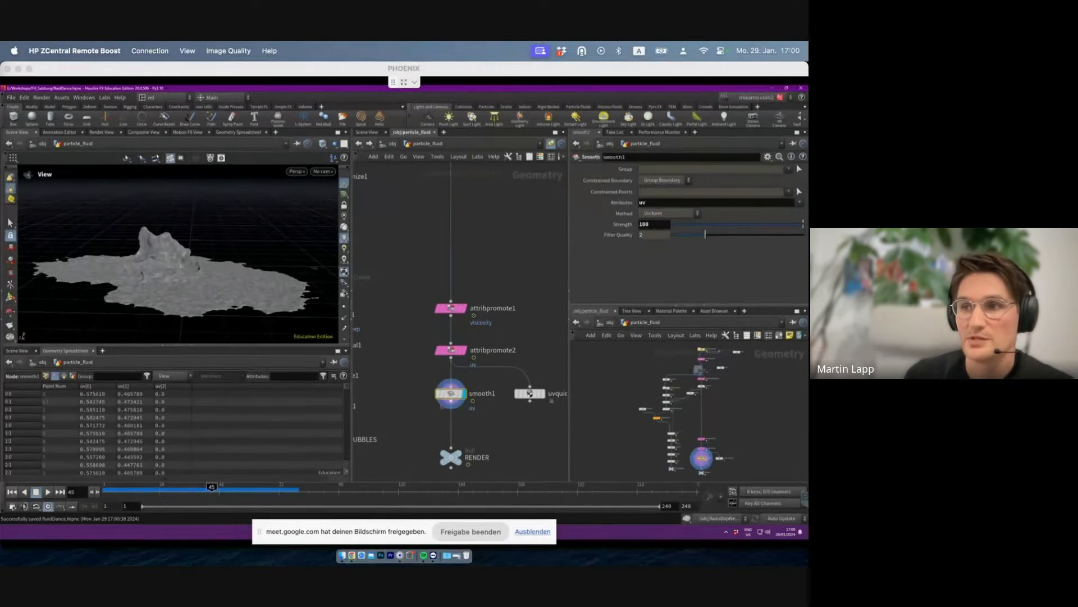
scroll(218, 294, "up", 5)
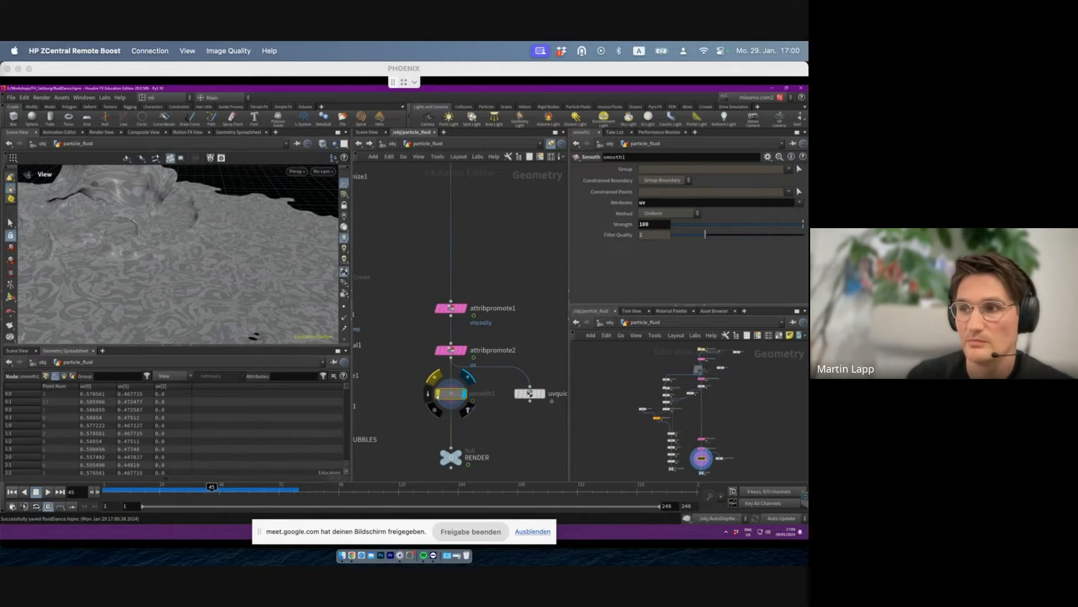
left_click(442, 374)
- Reset smooth1's smoothed attribute to its default P, look over the mesh, and set it back to uv
middle_click(601, 205, "ctrl")
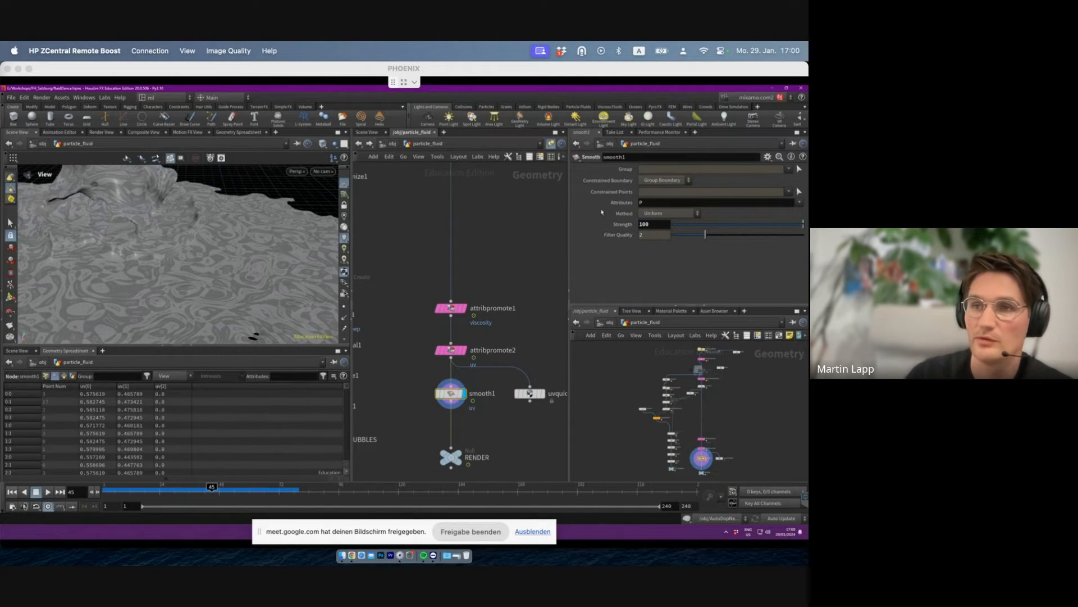
left_click_drag(188, 247, 113, 246, "alt")
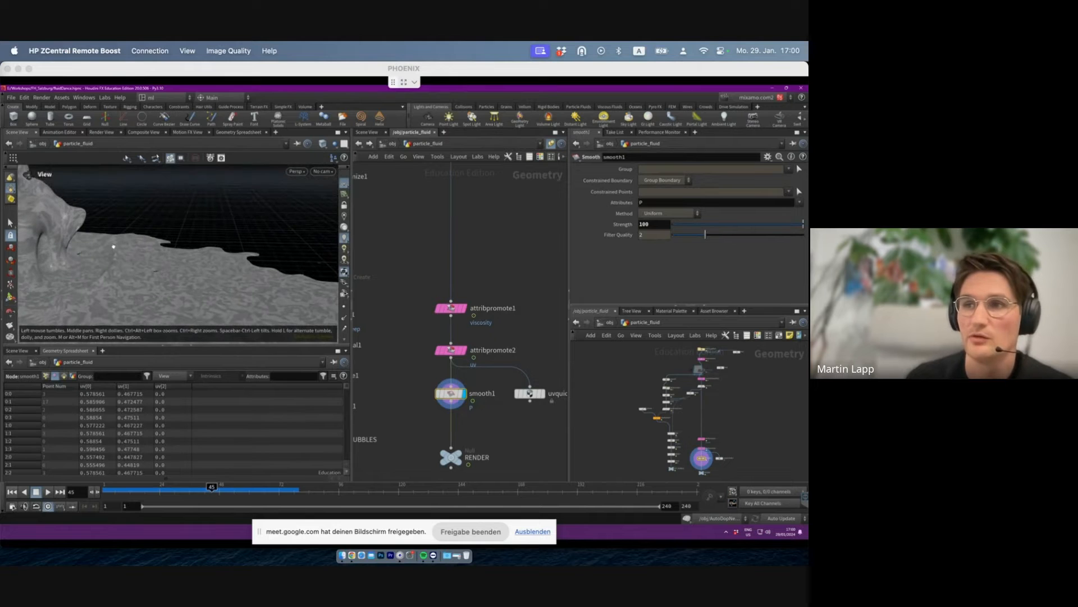
double_click(654, 204)
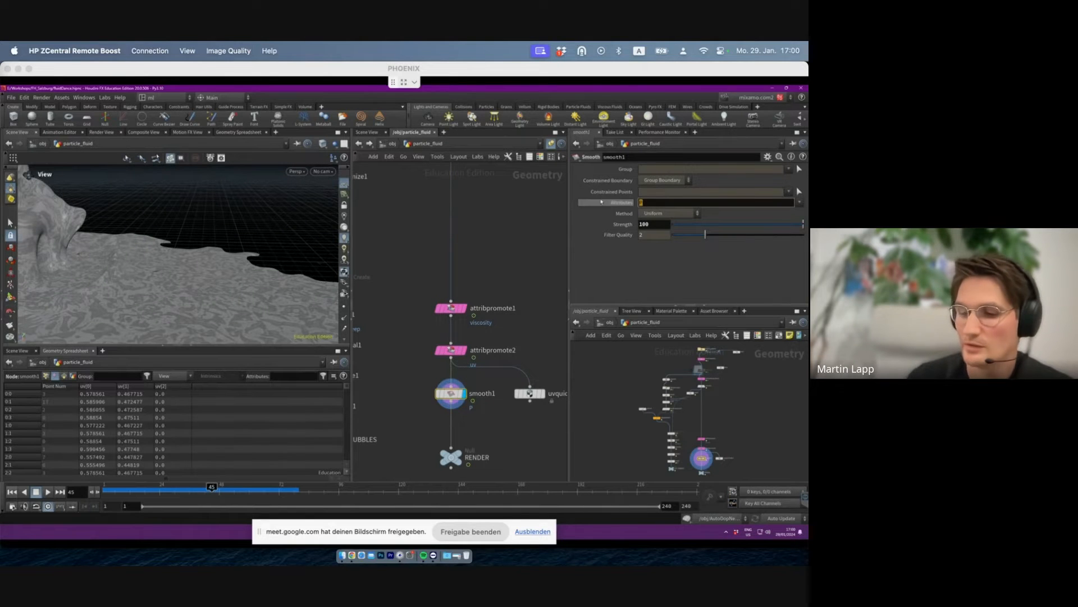
type("uv")
key("Return")
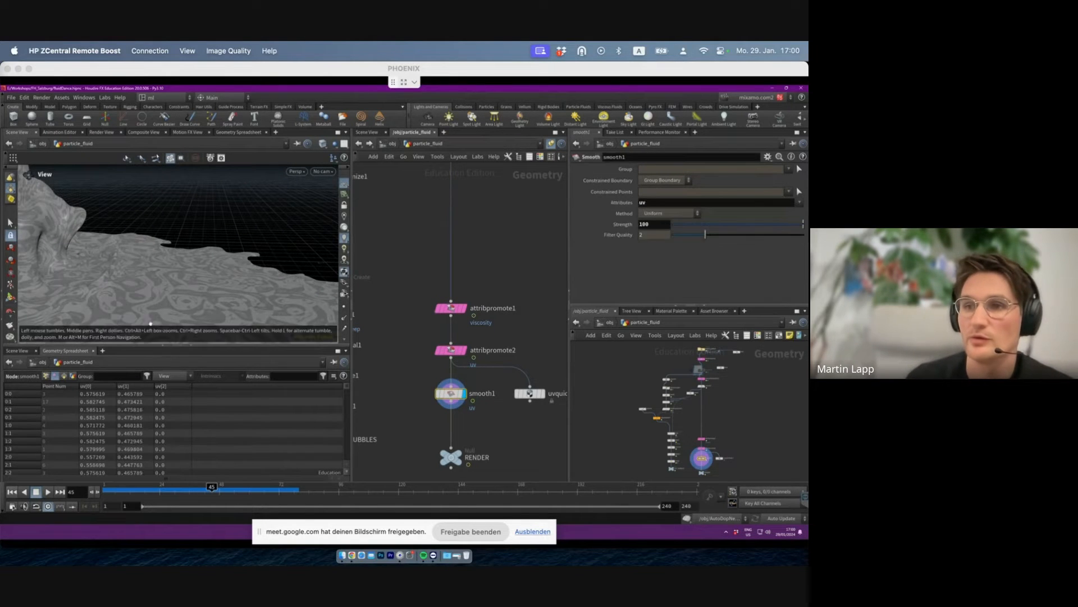
- Select the whole bubbles branch down to OUT_BUBBLES to point it out, then select and display the RENDER null
scroll(483, 295, "down", 6)
middle_click_drag(416, 180, 448, 300)
scroll(448, 301, "up", 5)
key("h")
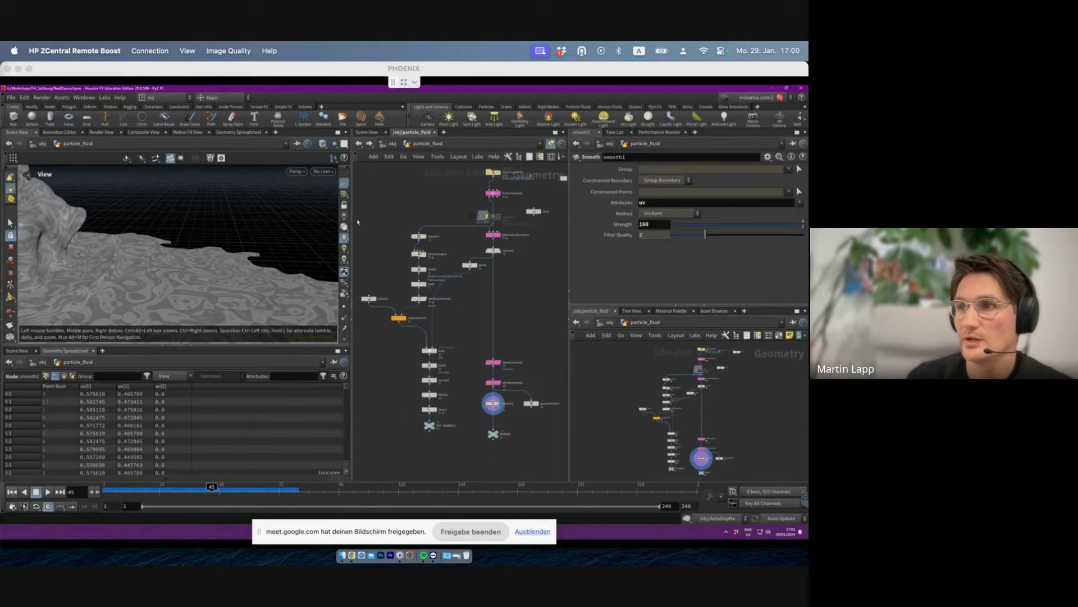
left_click_drag(444, 461, 470, 480)
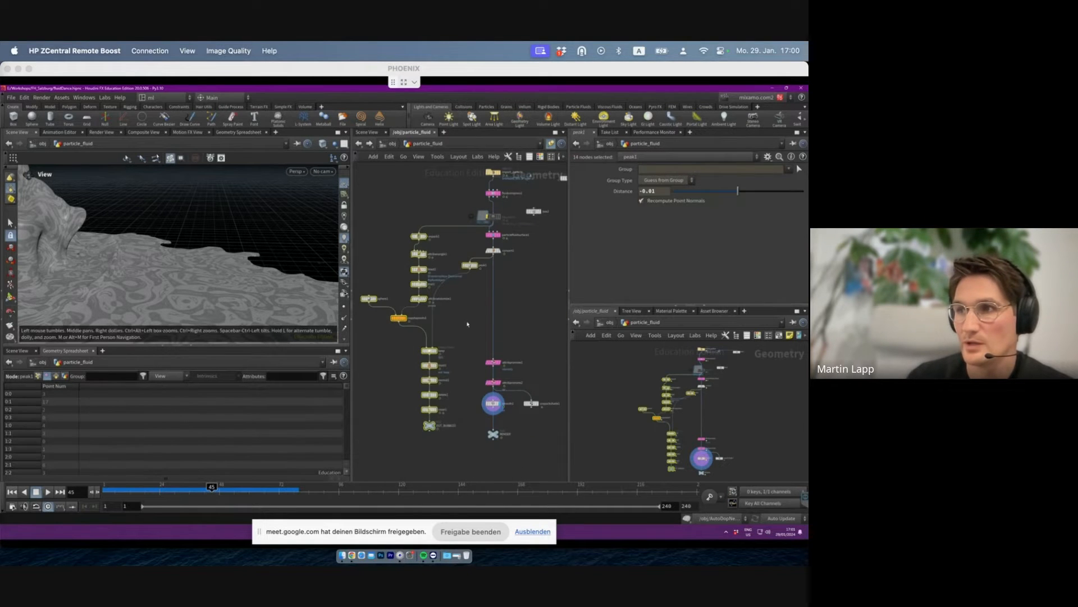
scroll(504, 444, "up", 4)
left_click(488, 429)
left_click(502, 423)
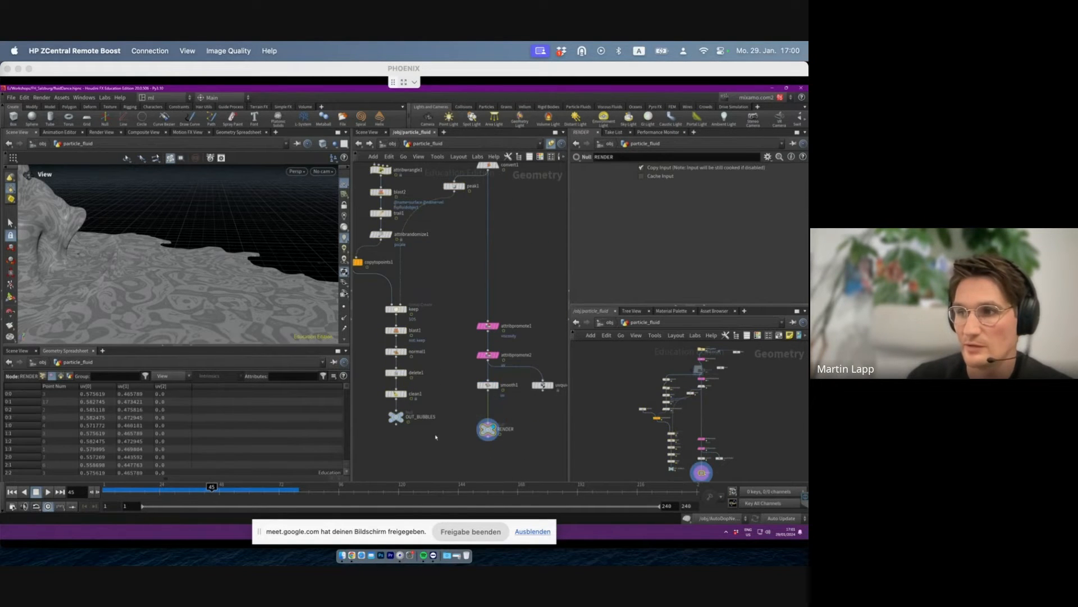
- Move OUT_BUBBLES down level with RENDER, display it, and look over the bubbles from several angles
left_click_drag(396, 420, 396, 433)
left_click(397, 431)
left_click(401, 428)
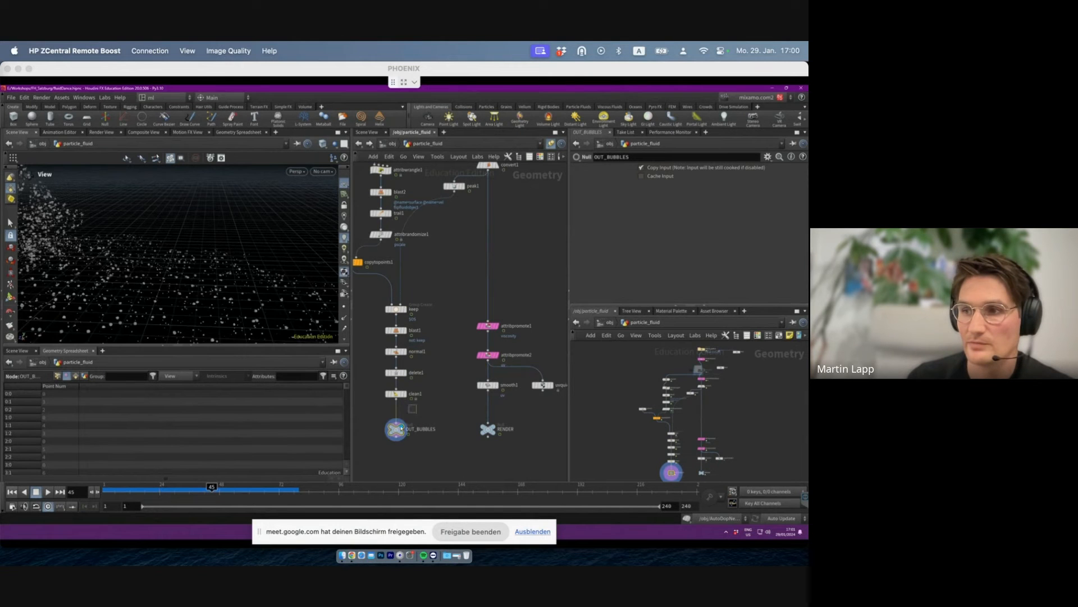
right_click_drag(225, 281, 110, 275, "alt")
left_click_drag(111, 275, 142, 249, "alt")
right_click_drag(142, 248, 168, 236, "alt")
scroll(527, 463, "up", 2)
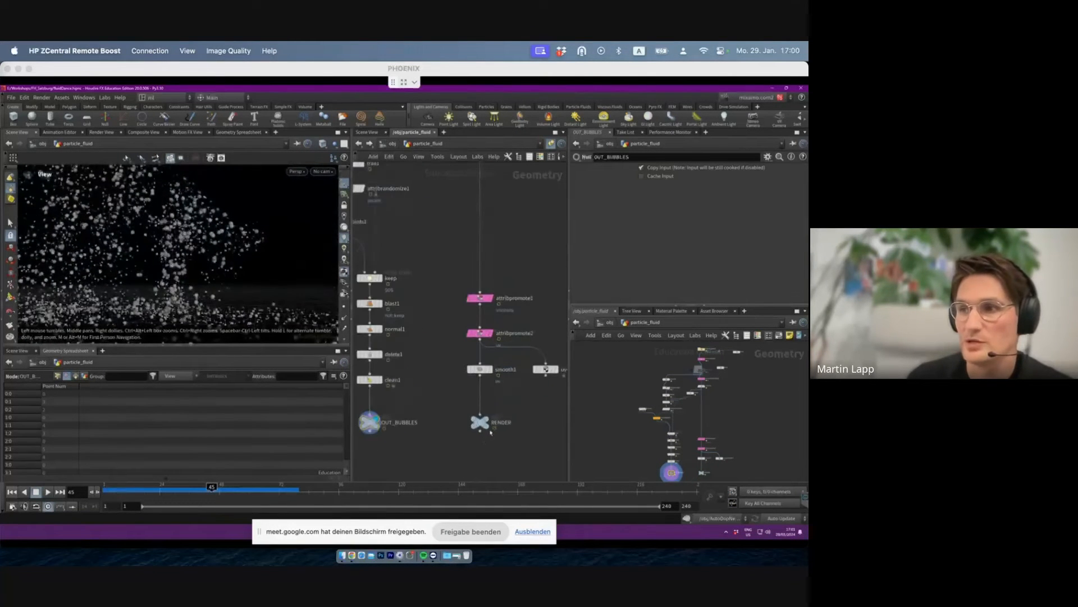
- Overlay the RENDER fluid mesh on the displayed OUT_BUBBLES geometry and examine the two together
left_click(491, 432)
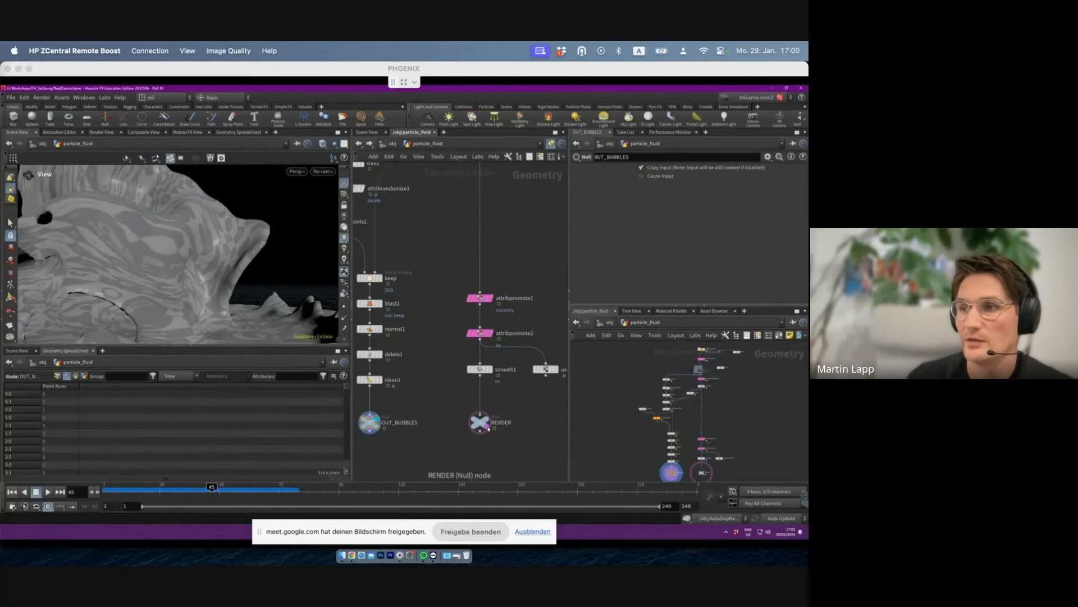
left_click(489, 432)
left_click(489, 432)
right_click_drag(185, 242, 211, 222, "alt")
left_click_drag(212, 222, 163, 201, "alt")
- Display unpack1 at the start of the bubbles branch without the RENDER overlay and look over its particles
middle_click_drag(420, 185, 471, 375)
scroll(502, 365, "down", 3)
scroll(474, 304, "up", 2)
left_click(527, 280)
left_click(400, 314)
left_click(410, 315)
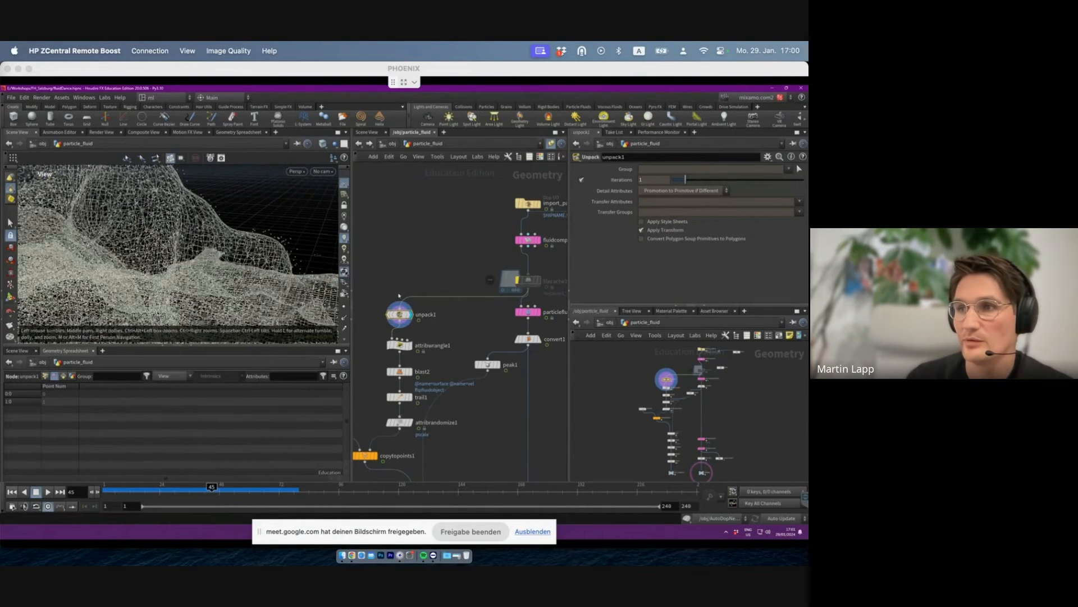
left_click(410, 314)
scroll(187, 221, "down", 6)
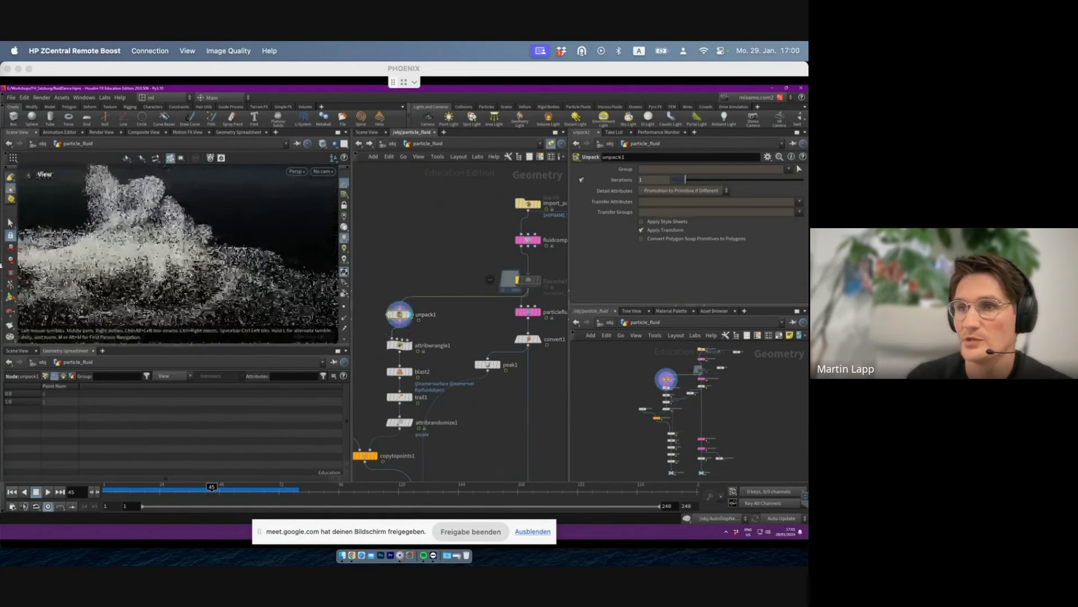
left_click_drag(212, 246, 235, 239)
middle_click_drag(497, 290, 546, 243)
left_click_drag(188, 270, 167, 254)
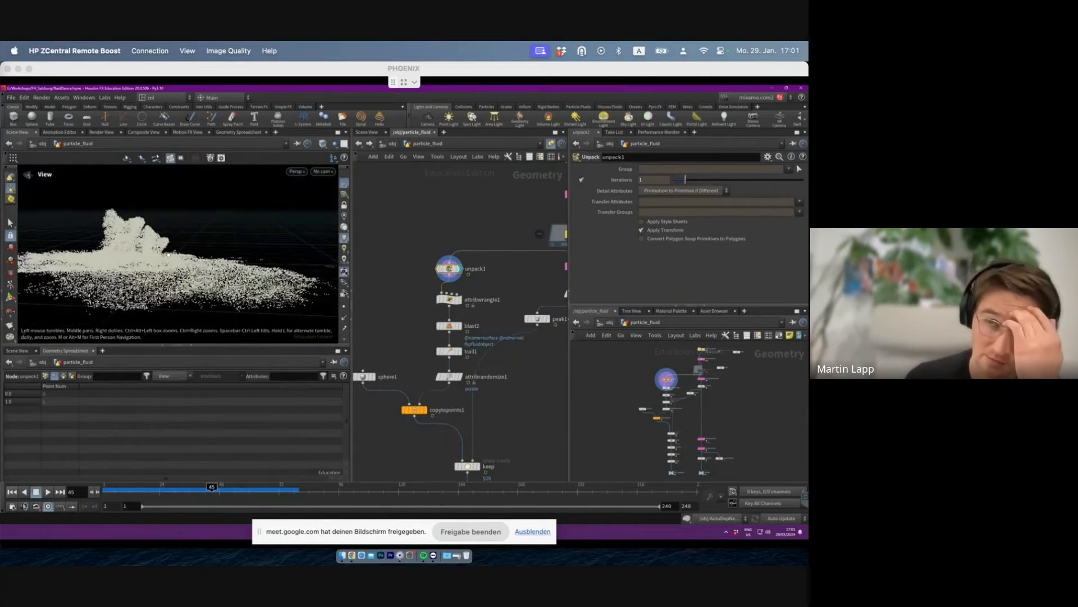
- Display attribwrangle1 and examine its random point removal expression and the Cull parameter
left_click(451, 299)
left_click(461, 300)
left_click_drag(499, 285, 404, 316)
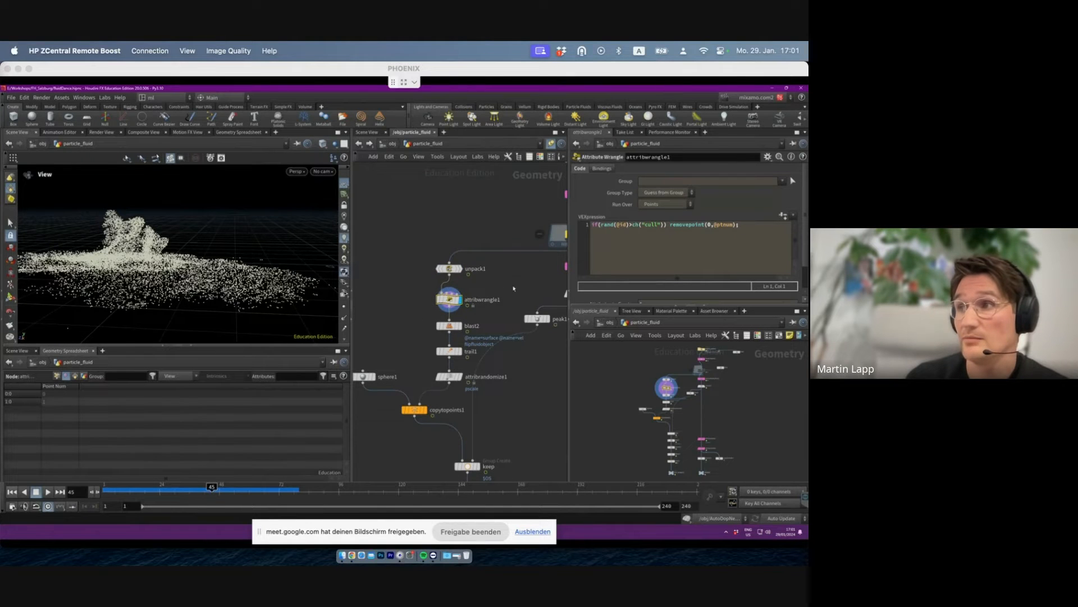
left_click_drag(806, 223, 807, 257)
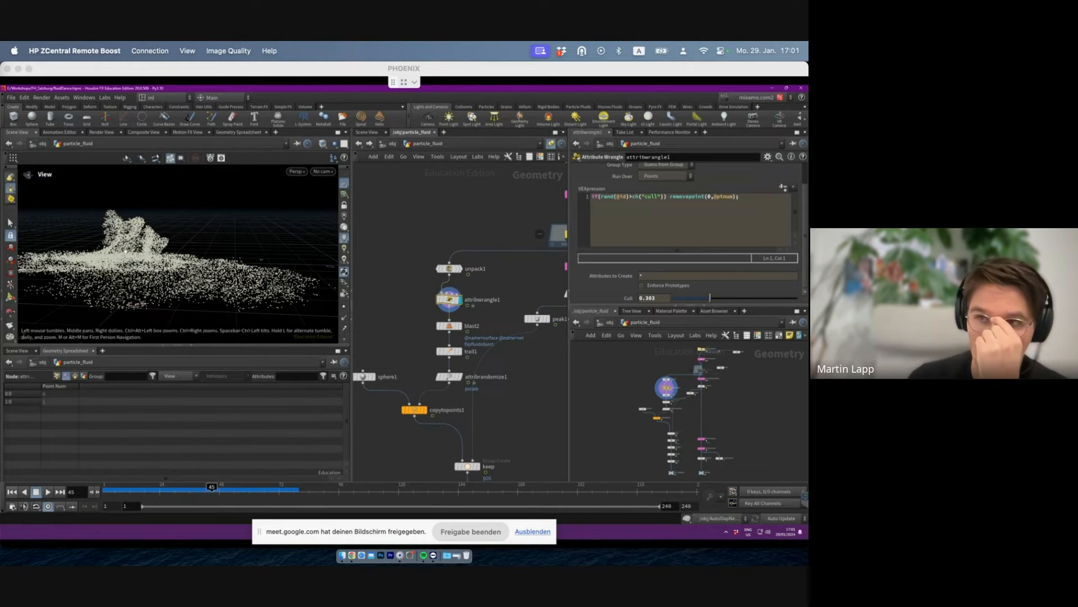
scroll(126, 251, "down", 1)
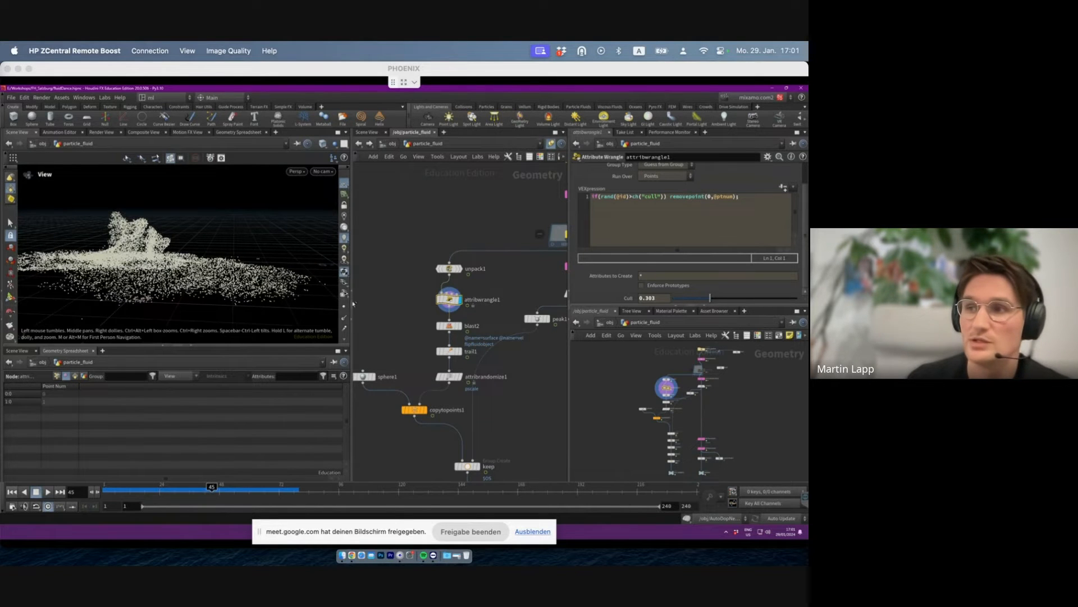
- Visualize the id point attribute from attribwrangle1's node information and look over the coloured particles
middle_click(449, 299)
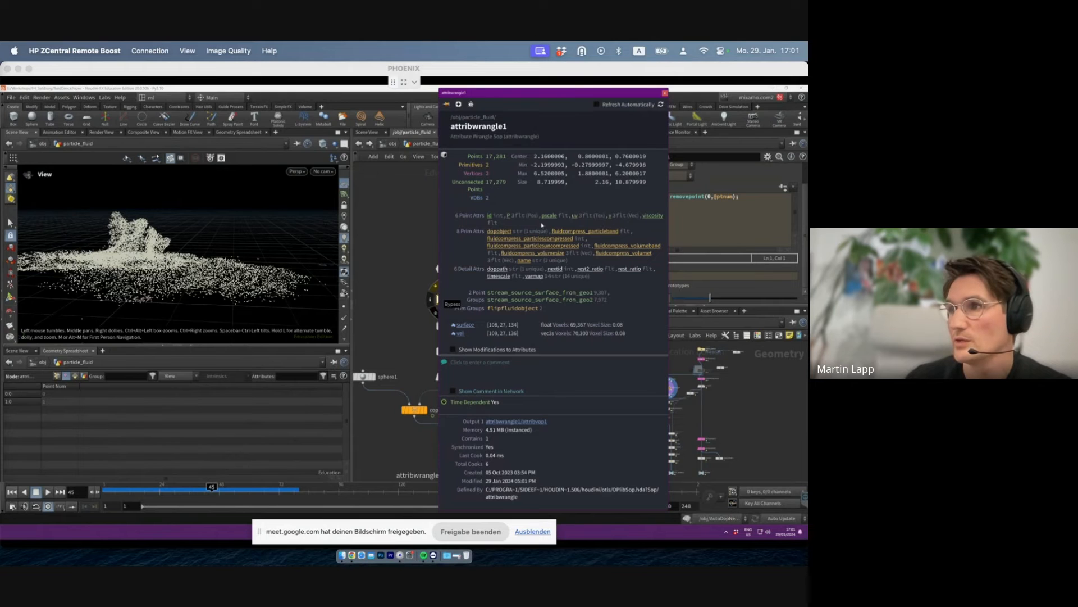
left_click(490, 216)
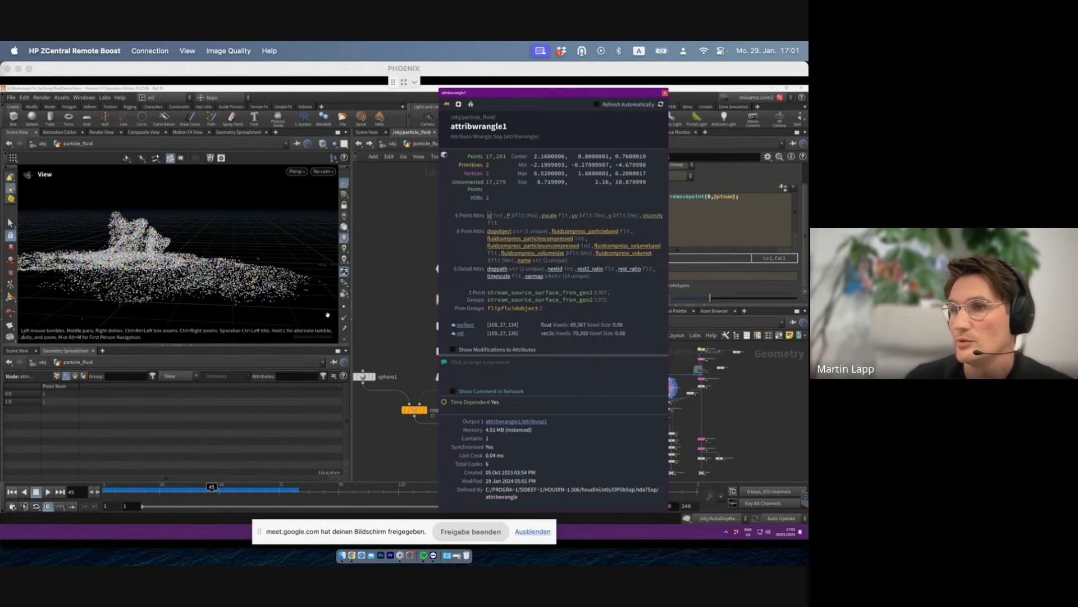
right_click_drag(198, 276, 194, 281)
left_click_drag(195, 281, 160, 286)
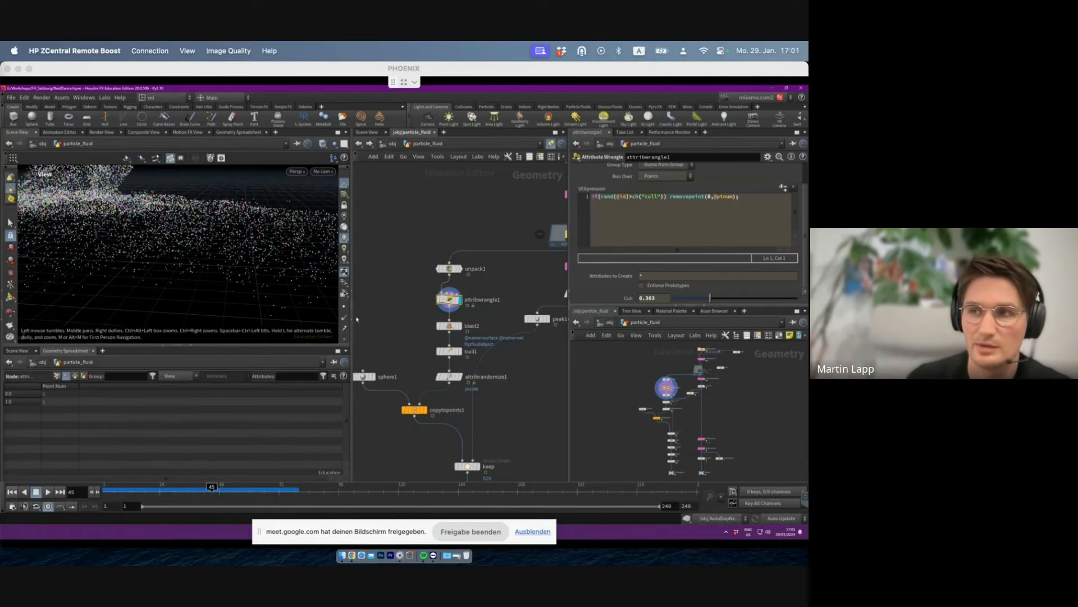
- Show attribwrangle1's point attributes in the geometry spreadsheet, filter them to id, and sort by id in descending order
scroll(346, 308, "down", 4)
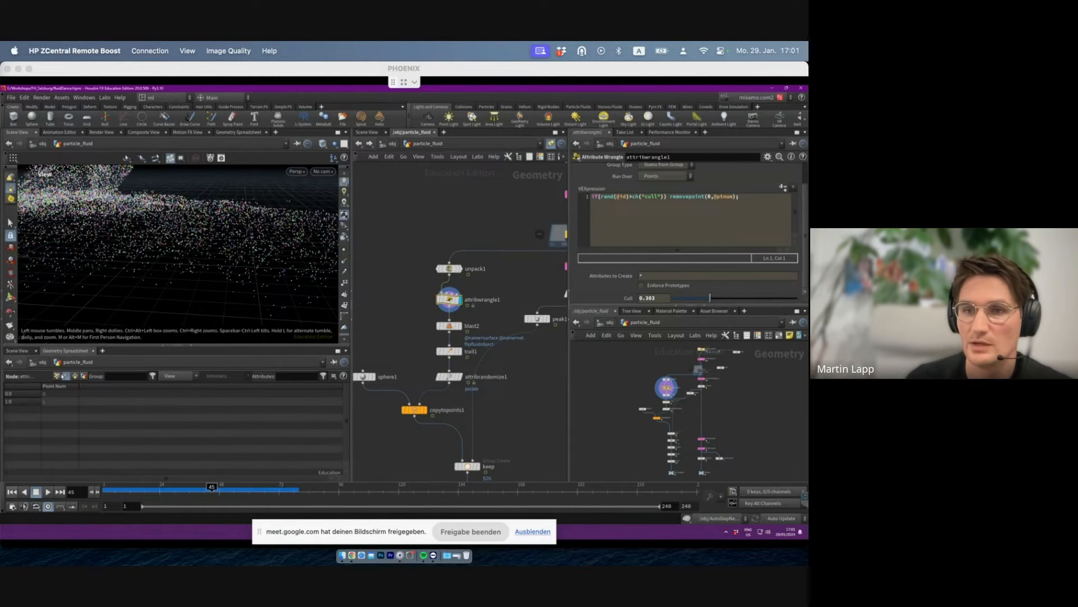
left_click(57, 376)
left_click(298, 379)
type("i")
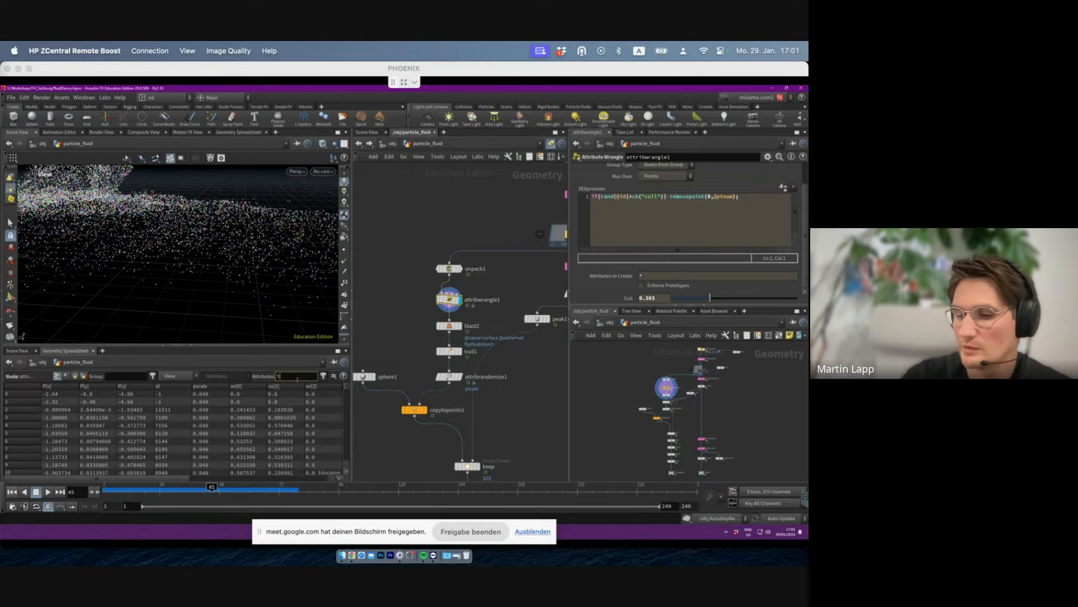
type("d")
left_click(56, 386)
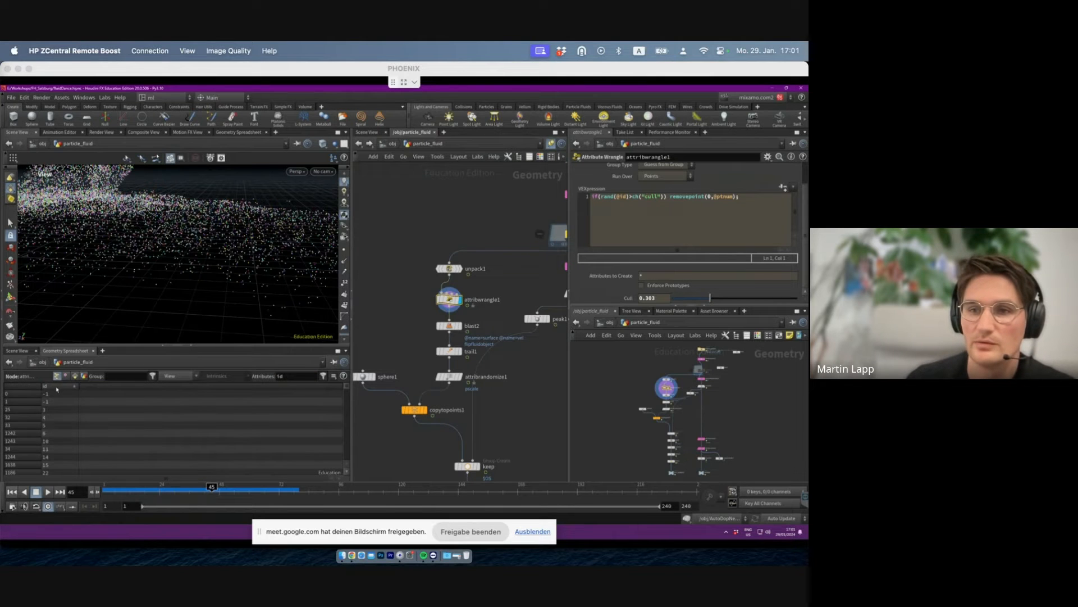
left_click(56, 387)
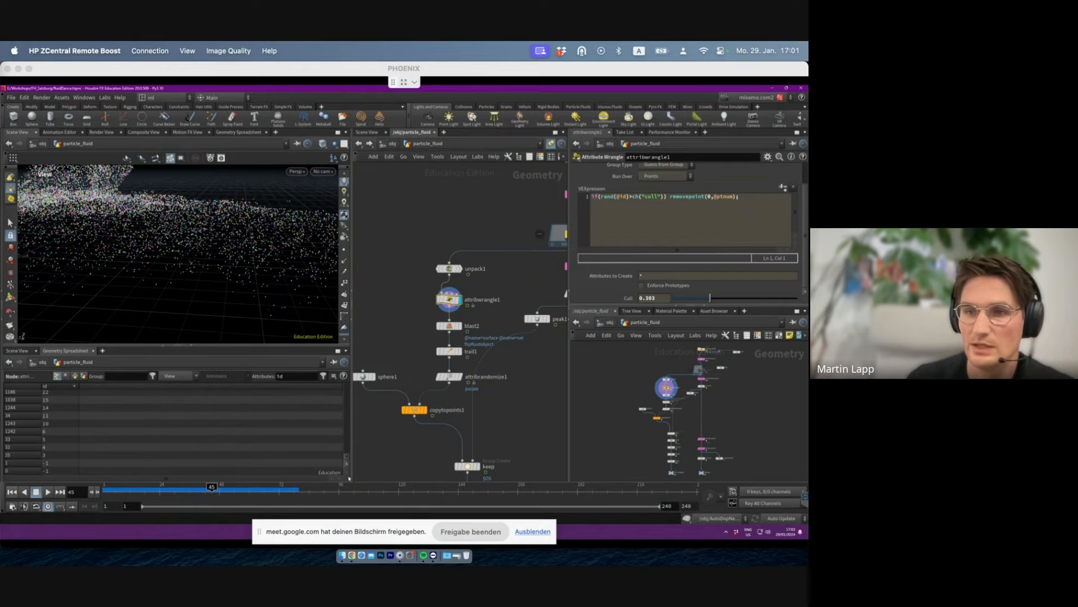
- Try a lower Cull value on attribwrangle1, undo the change, and look over the particles
right_click_drag(280, 260, 191, 235)
middle_click_drag(190, 235, 188, 251)
left_click_drag(710, 302, 669, 298)
key("ctrl+z")
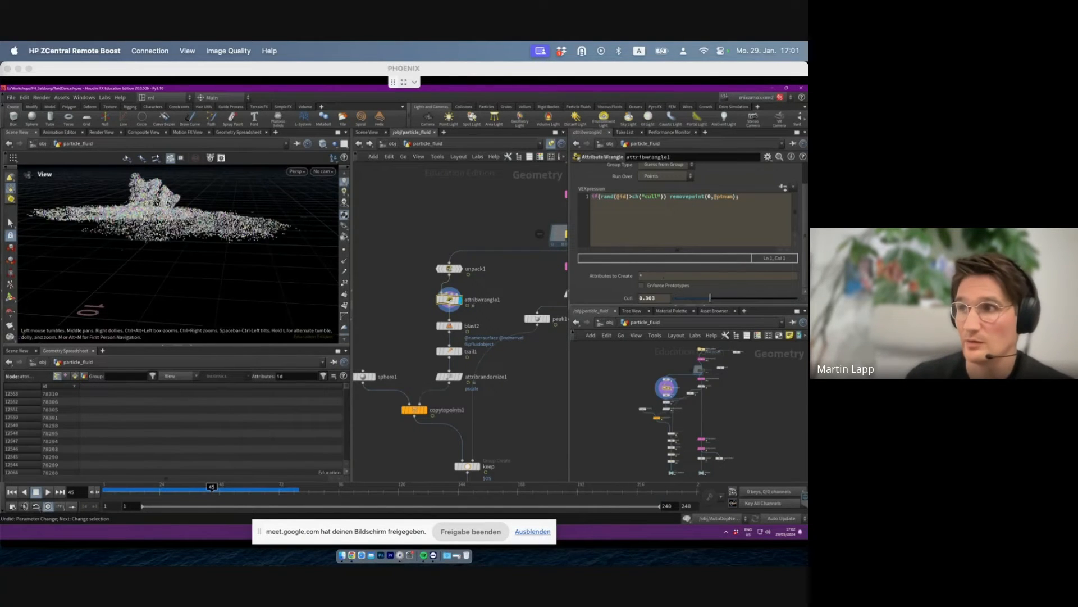
left_click_drag(237, 212, 267, 266)
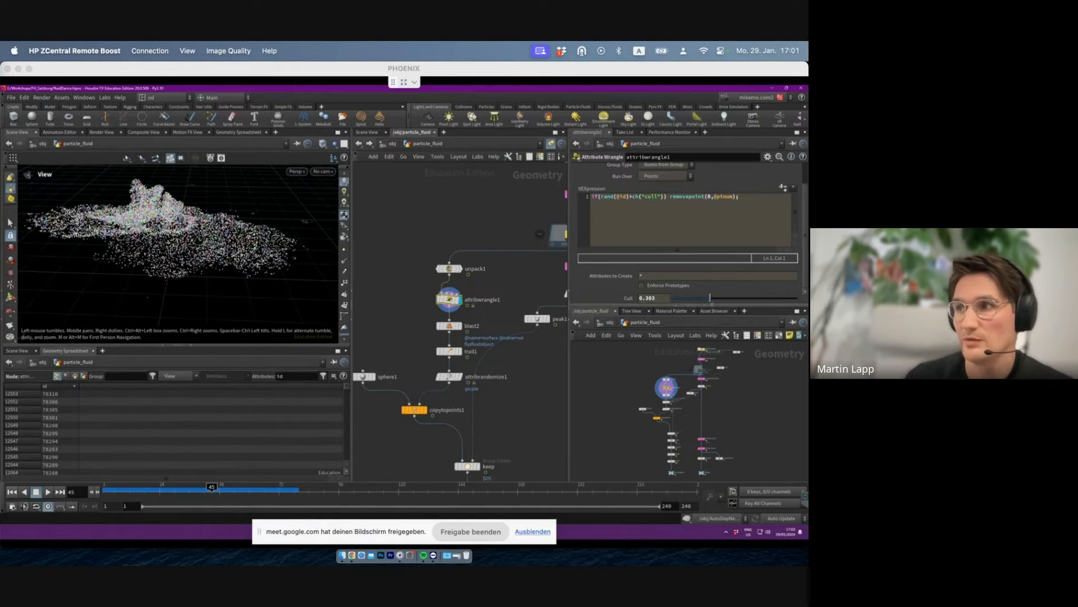
- Display blast2, examine its deletion group of surface, vel and flipfluidobject, and inspect its node information
scroll(485, 329, "up", 2)
left_click(434, 325)
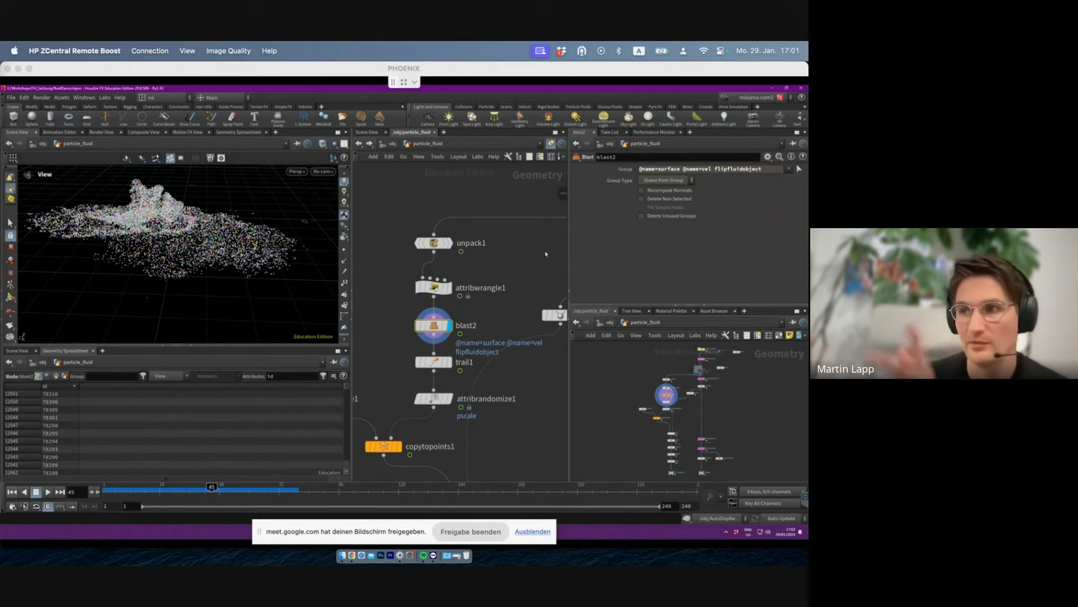
middle_click(434, 331)
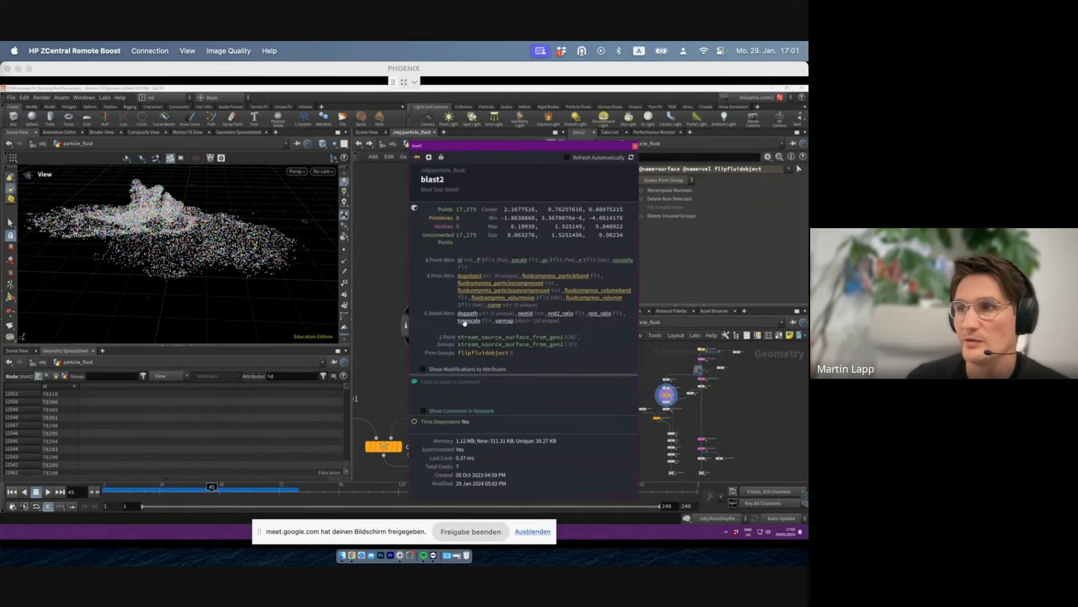
- Display trail1, set to Compute Velocity, and turn on the v visualizer to show the particle velocities
left_click(434, 362)
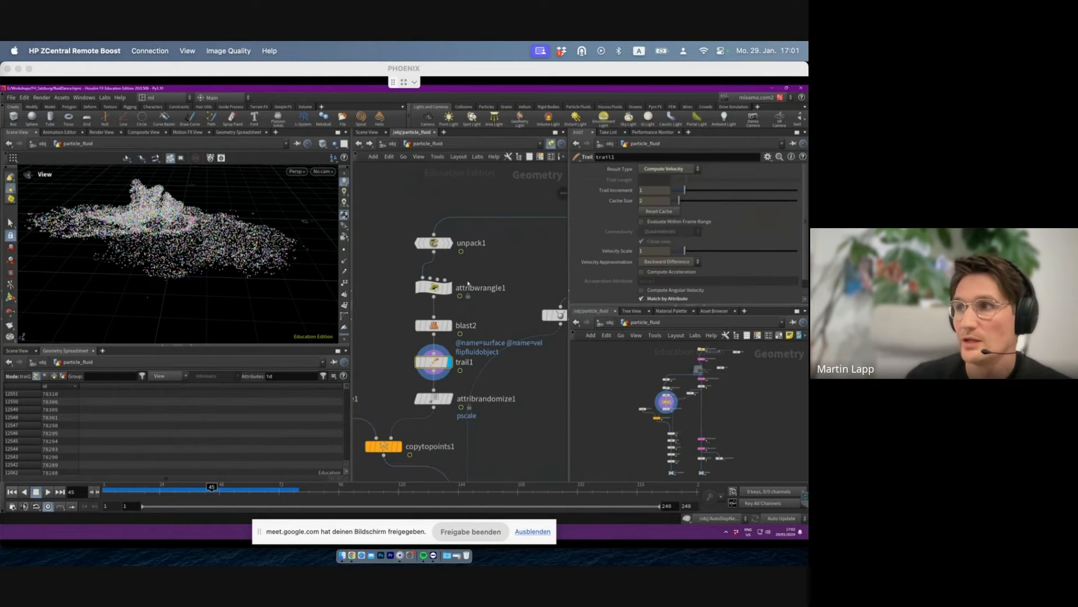
scroll(344, 308, "down", 3)
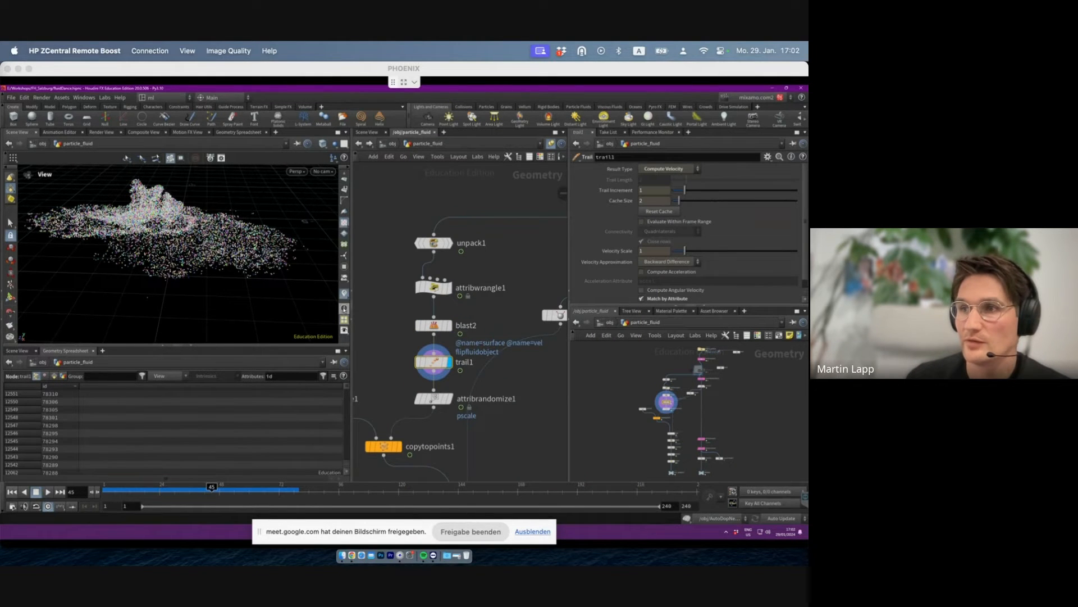
left_click(344, 293)
left_click(348, 266)
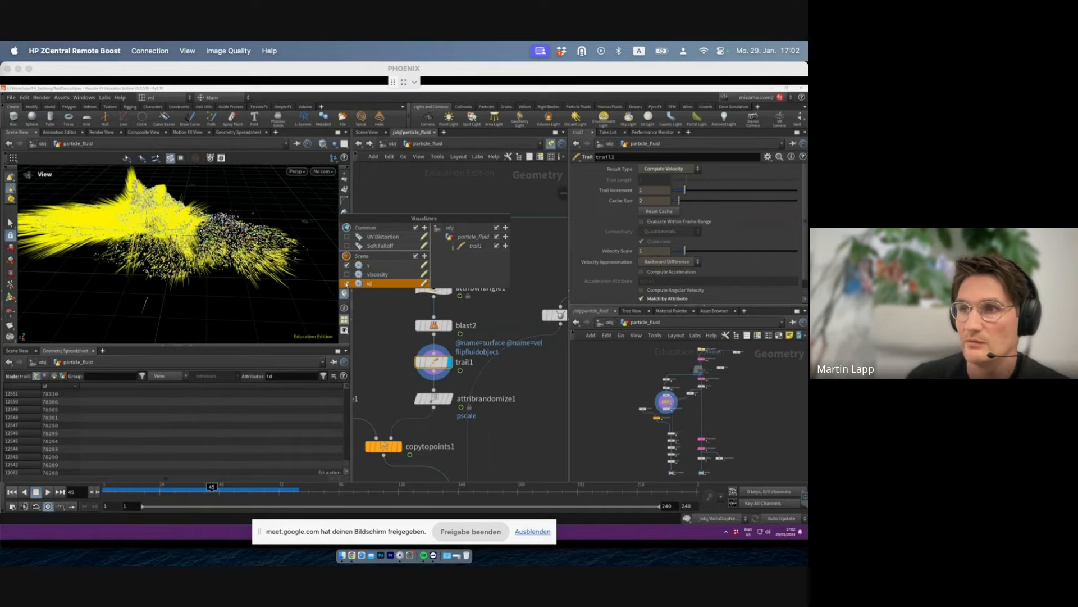
- Compare the velocity vectors of blast2 and trail1, then examine trail1's Match by Attribute setting and the vectors at later frames
mouse_move(421, 366)
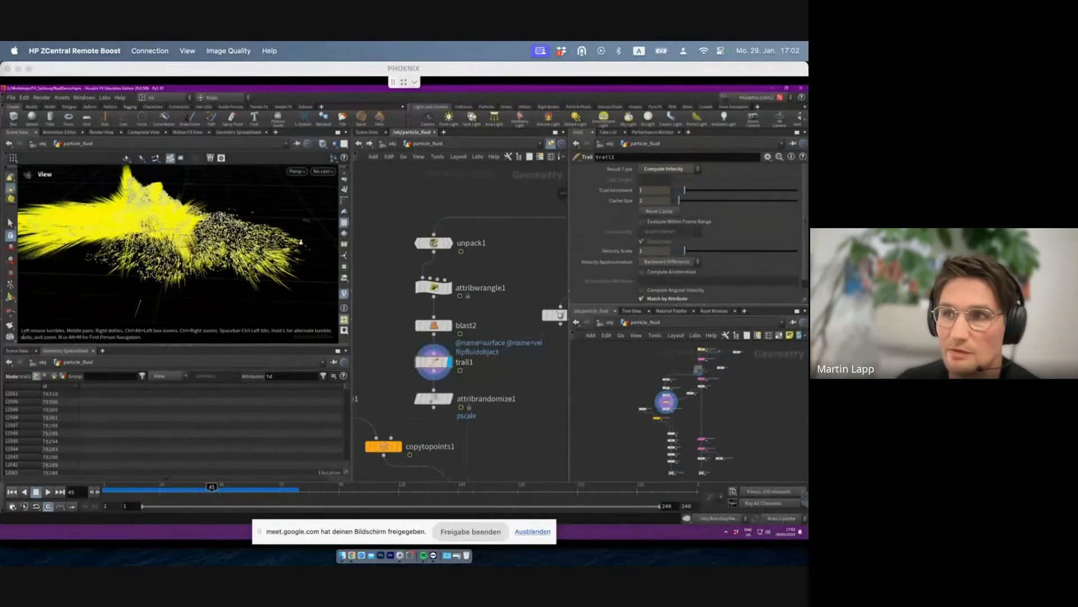
left_click(449, 325)
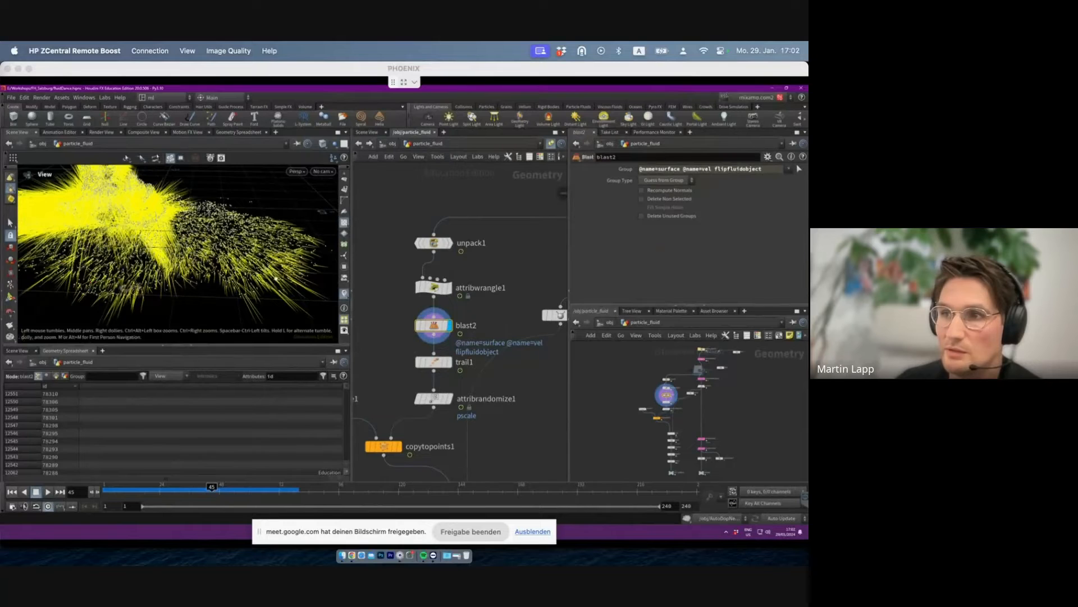
left_click(447, 362)
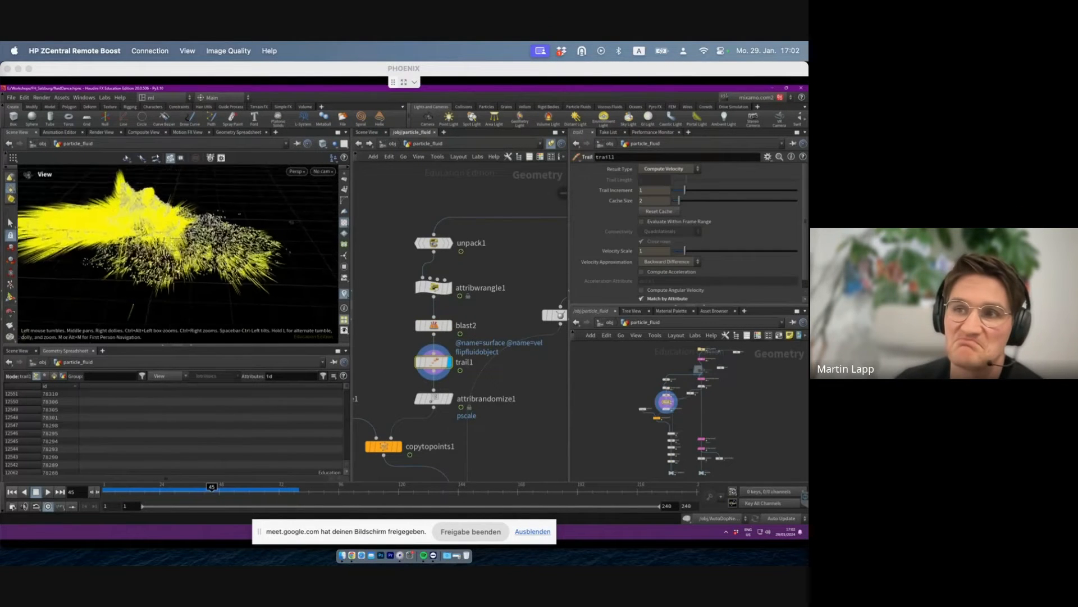
scroll(689, 280, "down", 1)
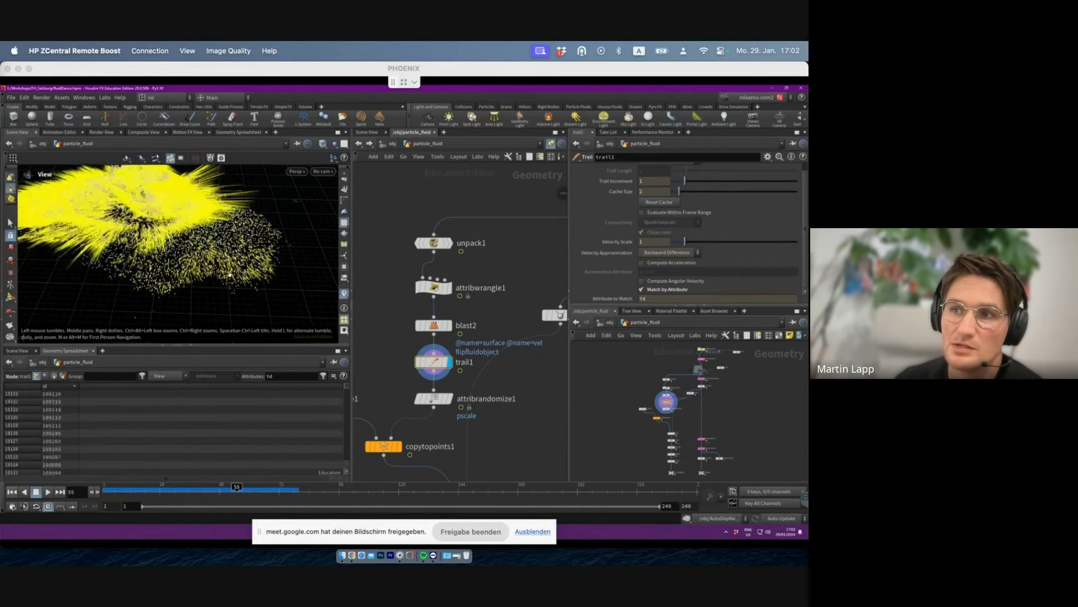
left_click_drag(230, 278, 290, 260)
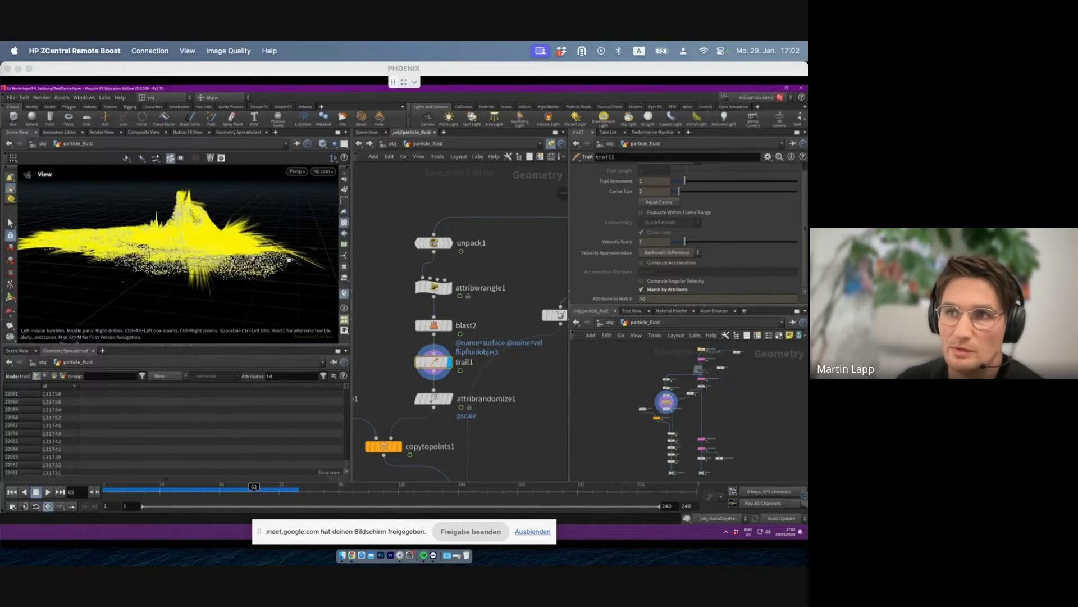
- Turn off the velocity visualizer, display attribrandomize1, and examine its pscale settings of Global Scale 0.03 and Custom Ramp distribution
left_click(345, 293)
middle_click_drag(383, 337, 403, 292)
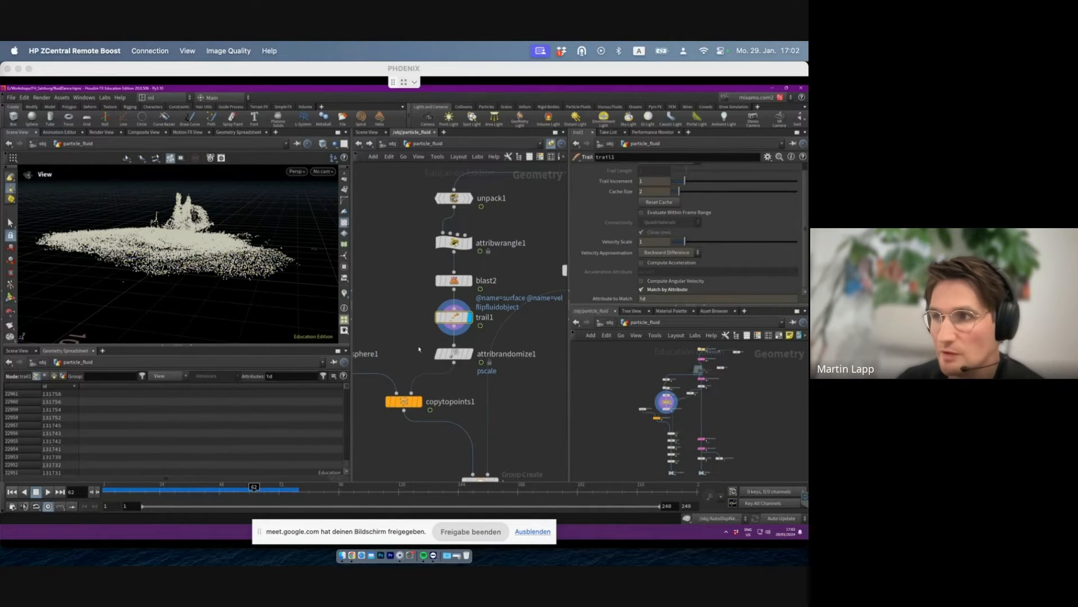
left_click(469, 354)
left_click_drag(415, 342, 525, 385)
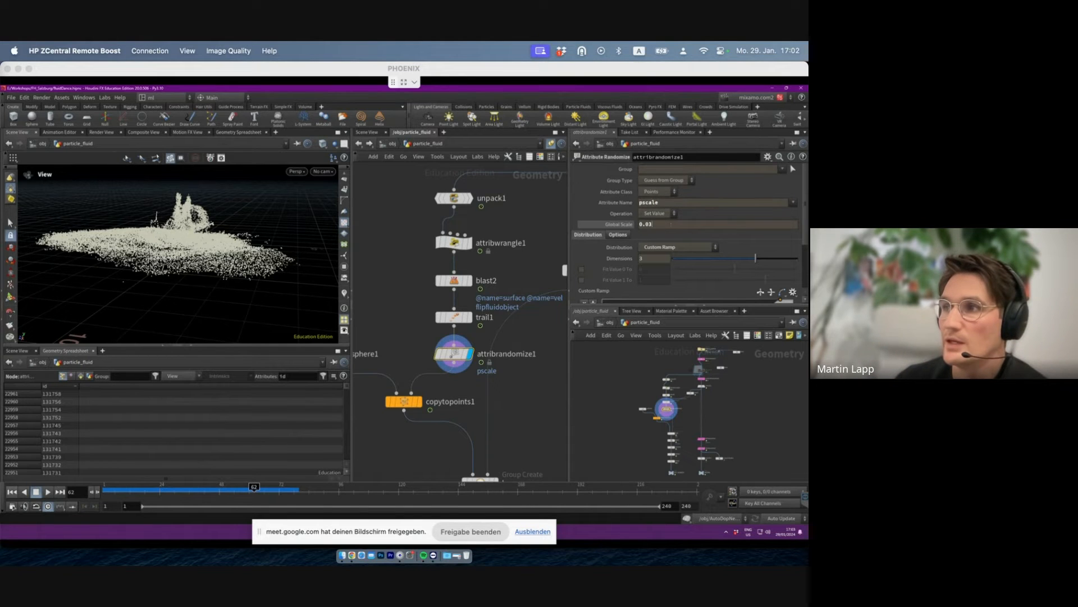
scroll(642, 259, "down", 3)
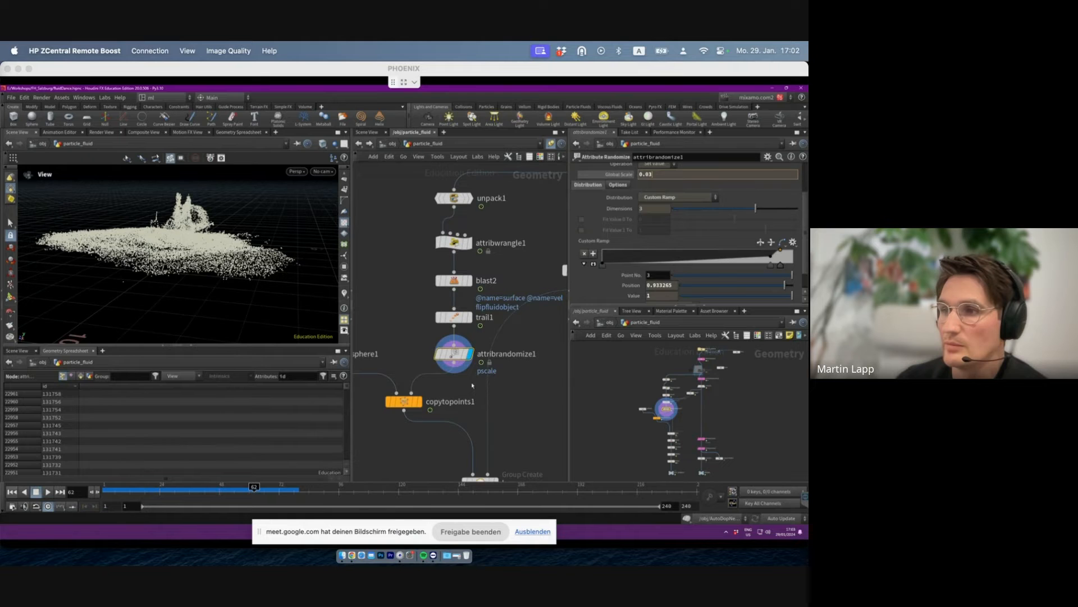
- Display the copied spheres of copytopoints1 and shift point 2 of attribrandomize1's custom ramp to a position of about 0.917
left_click(403, 401)
right_click_drag(253, 302, 291, 231)
left_click_drag(291, 231, 231, 266)
left_click(454, 353)
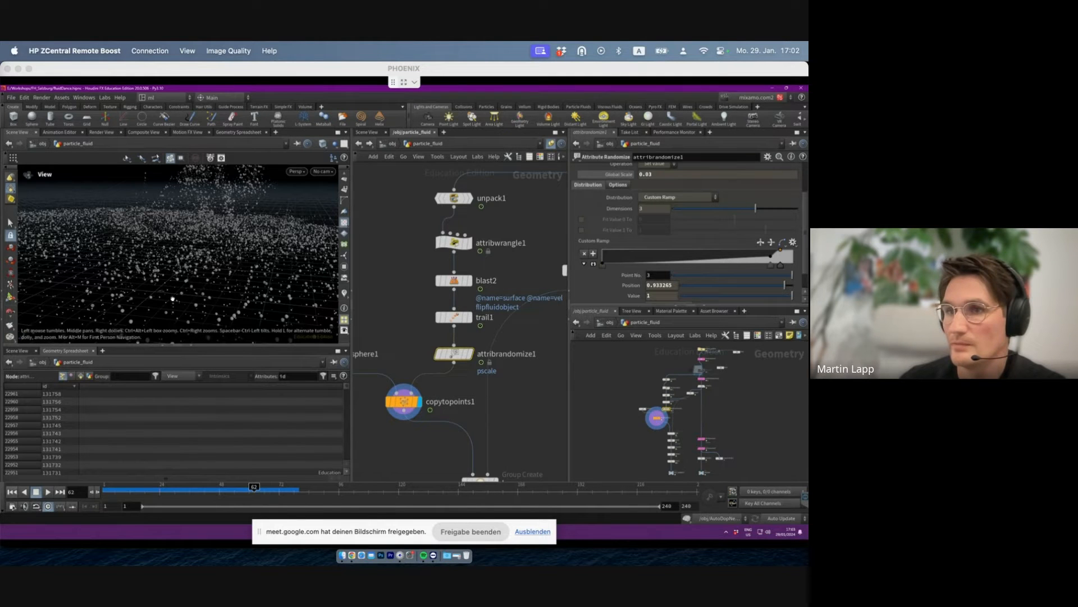
mouse_move(780, 265)
left_mouse_down()
mouse_move(785, 284)
mouse_move(778, 268)
left_mouse_up()
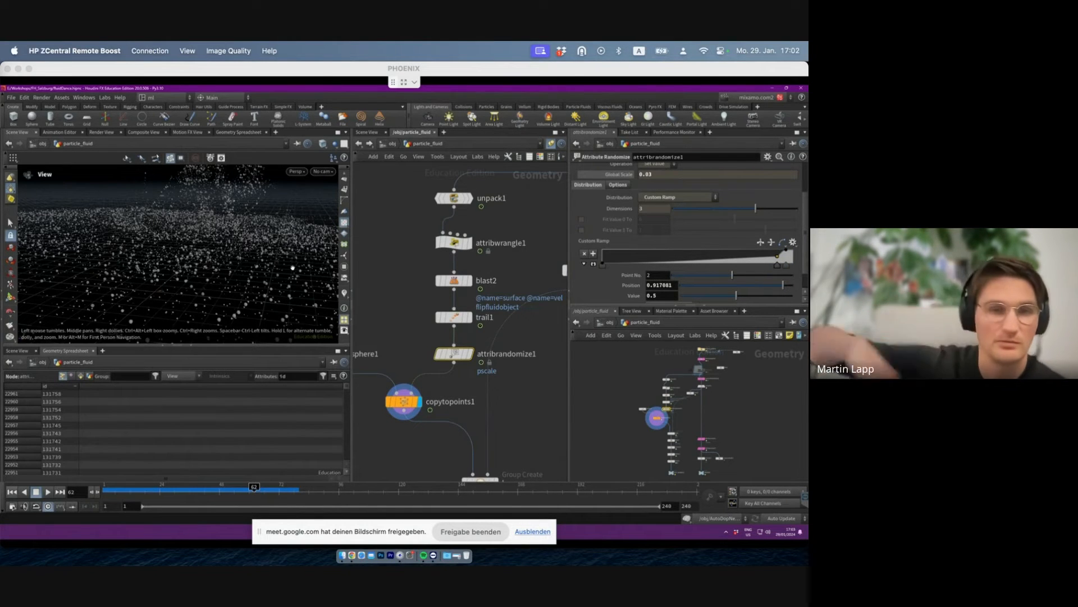
left_click_drag(183, 247, 175, 279)
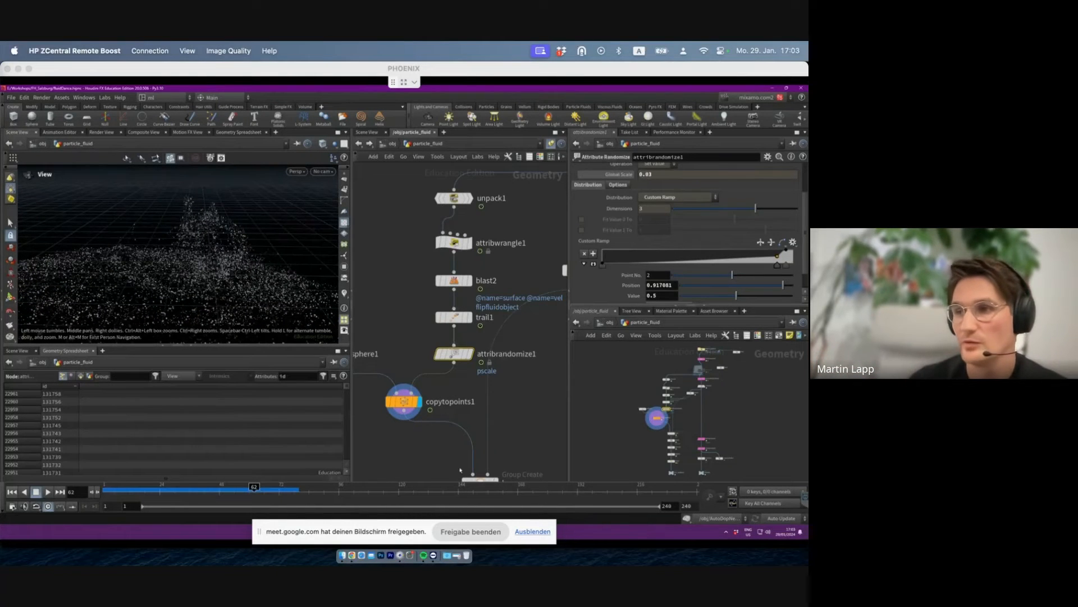
- Select copytopoints1, overlay the RENDER mesh as a template, and look closely at the bubbles on the fluid surface
middle_click_drag(460, 470, 463, 394)
scroll(449, 351, "down", 5)
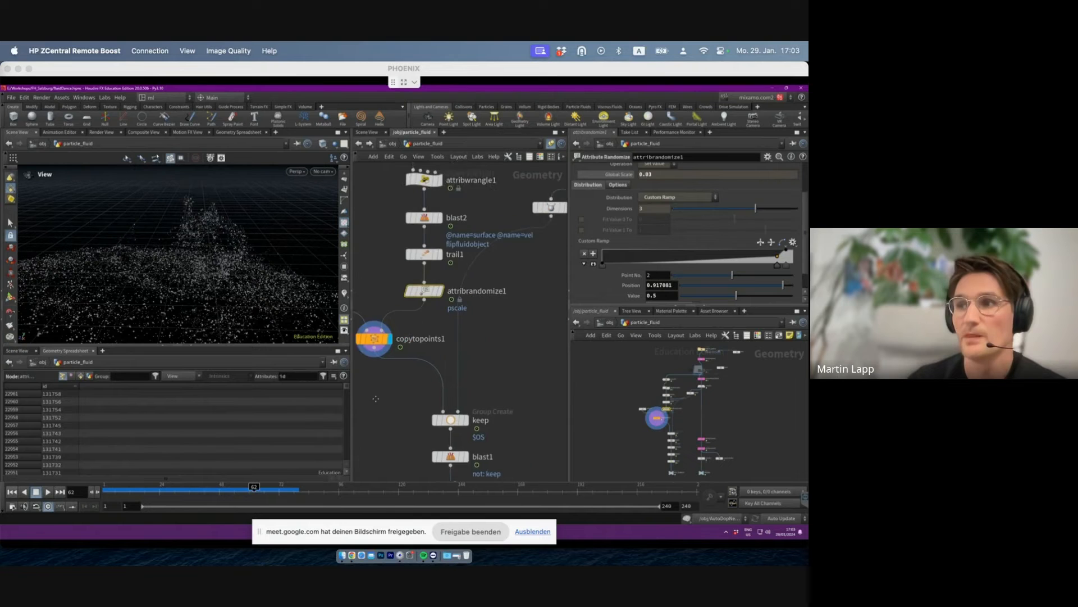
left_click(429, 339)
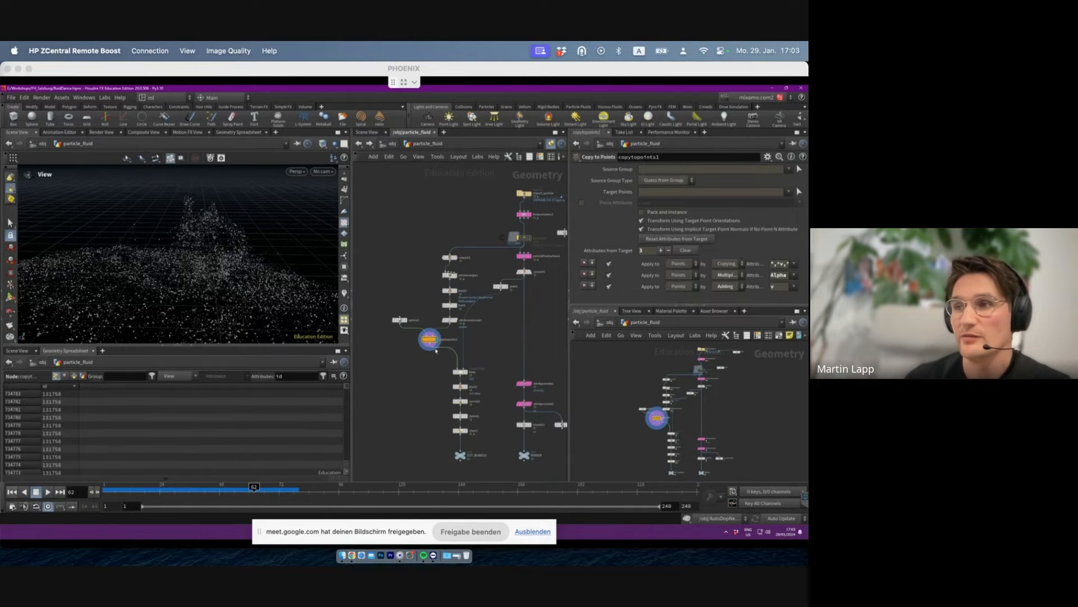
scroll(522, 444, "up", 5)
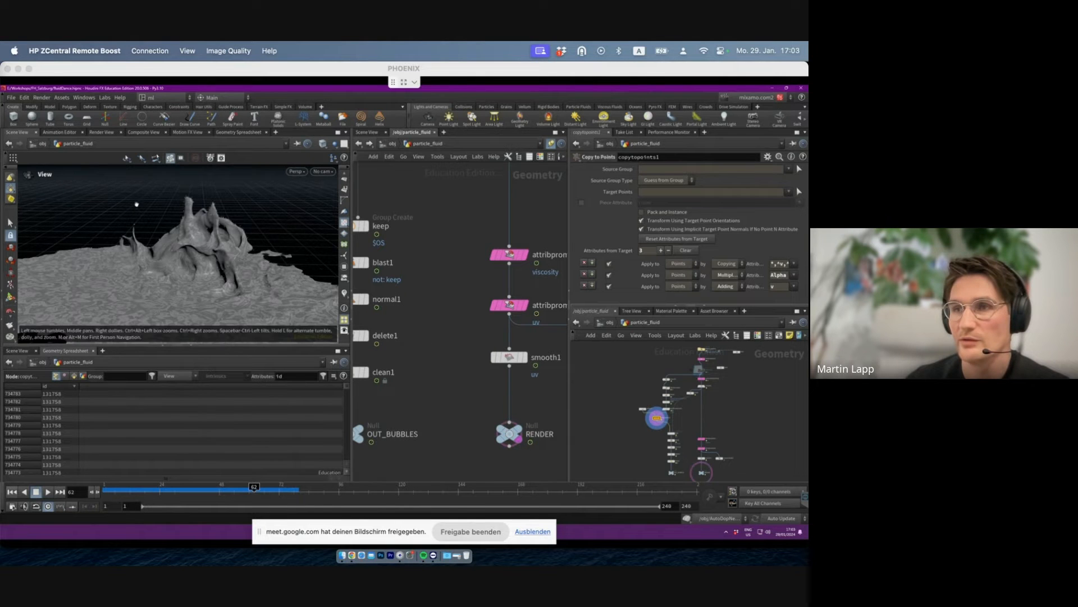
scroll(207, 257, "up", 6)
left_click_drag(202, 262, 298, 274)
scroll(239, 243, "up", 3)
scroll(271, 276, "up", 5)
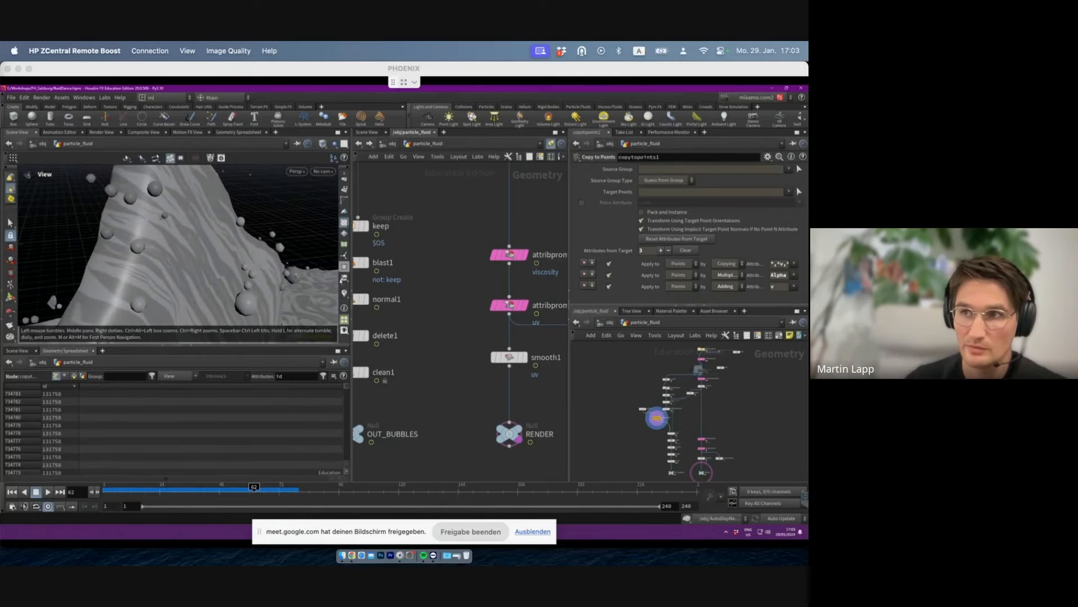
- Inspect the bubbles around the fluid's thin tendrils against the overlaid mesh from other angles
scroll(234, 261, "down", 6)
left_click_drag(235, 261, 207, 250)
scroll(210, 253, "down", 4)
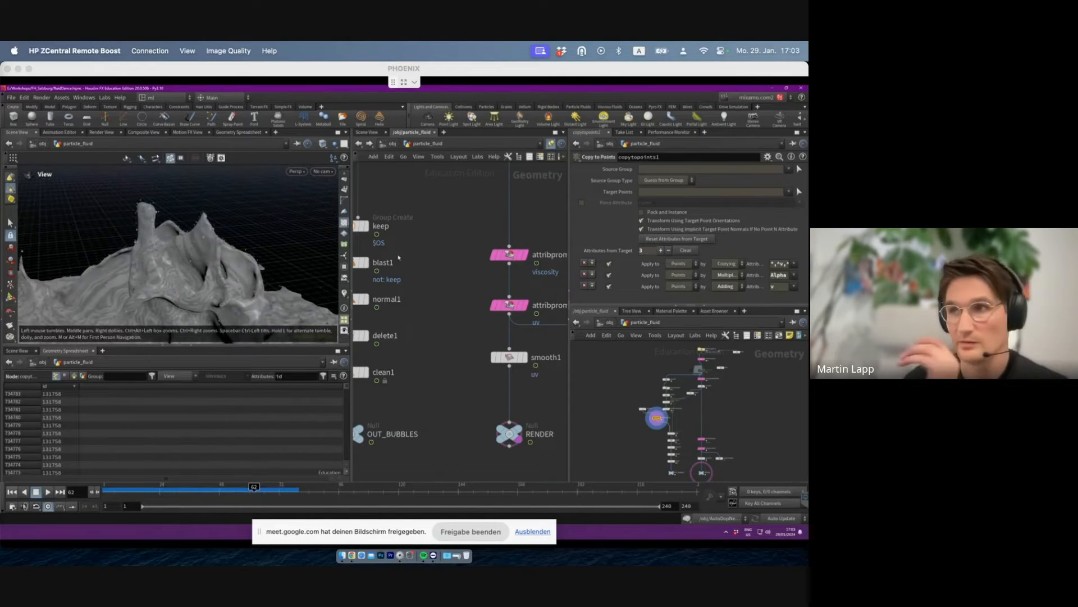
middle_click_drag(409, 253, 461, 251)
left_click_drag(193, 264, 166, 201)
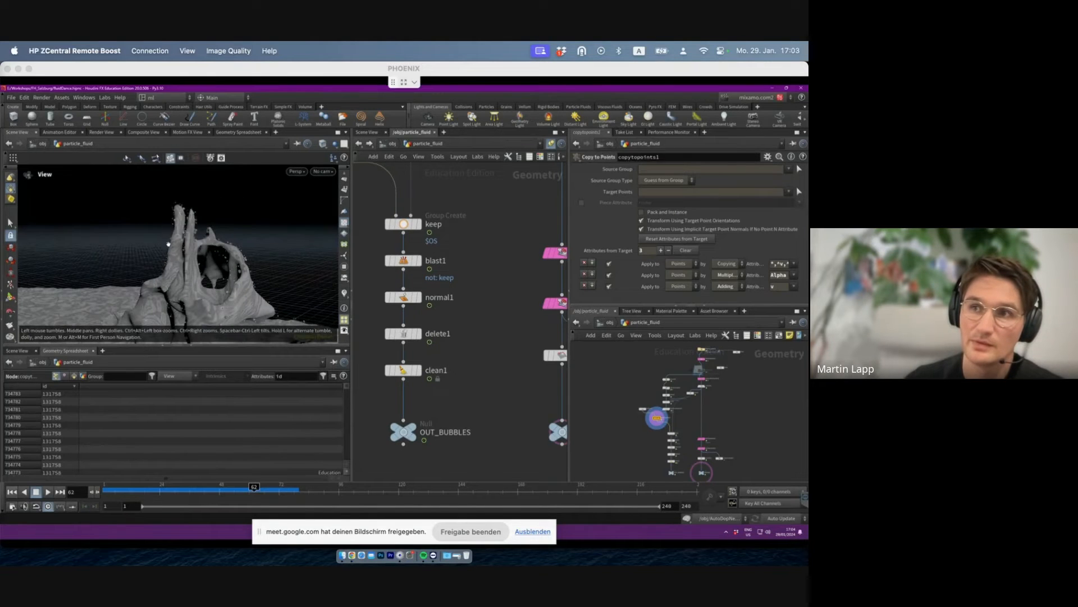
scroll(168, 244, "up", 5)
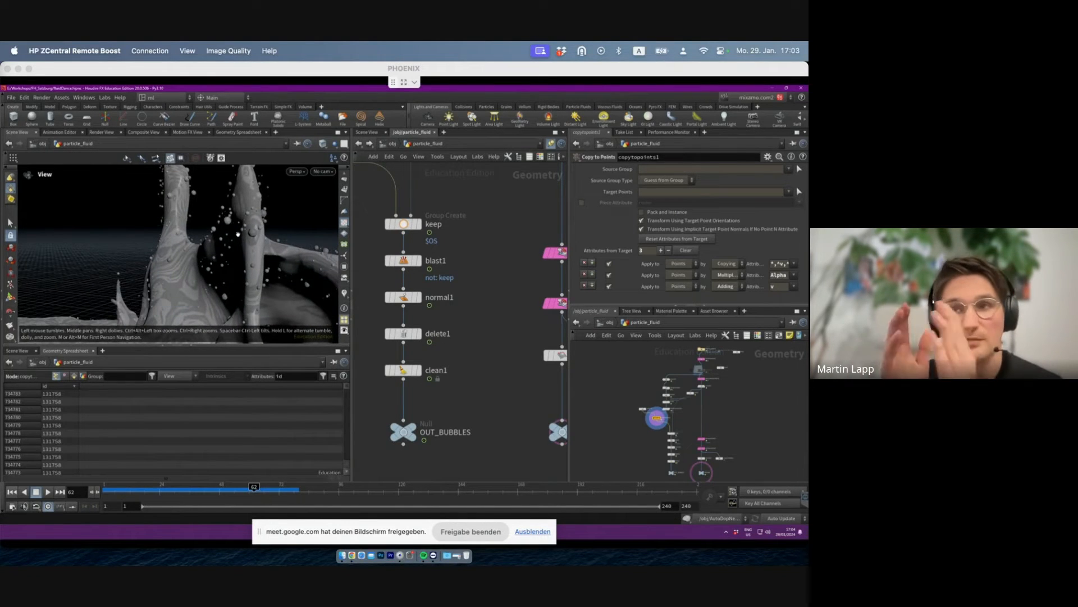
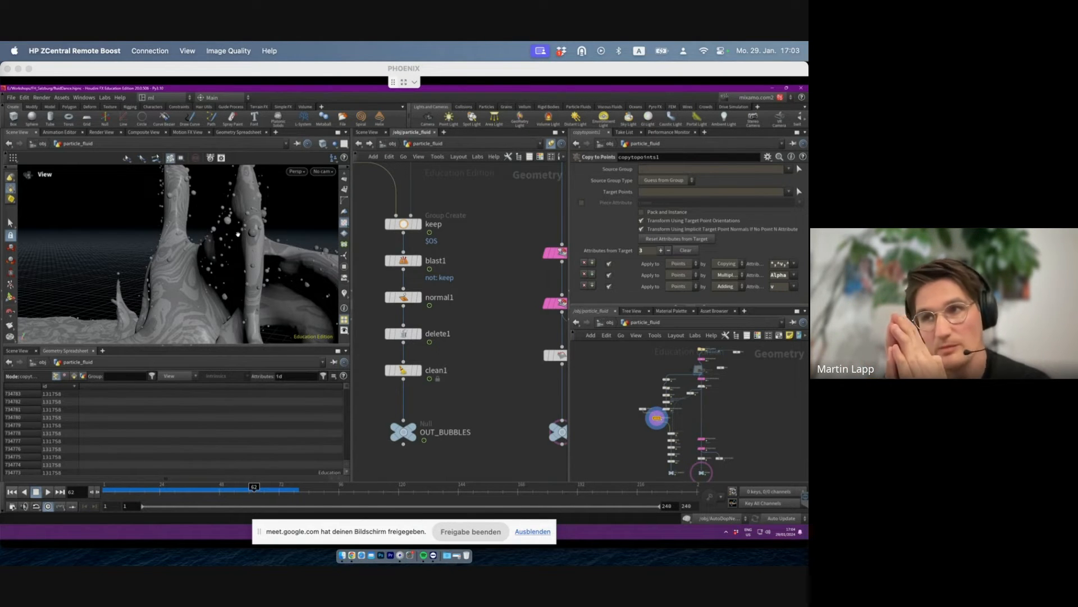
- Inspect convert1's polygon conversion settings and display the peak1 node branching from it
middle_click_drag(472, 191, 468, 359)
scroll(512, 316, "down", 4)
left_click_drag(493, 273, 464, 348)
left_click(527, 248)
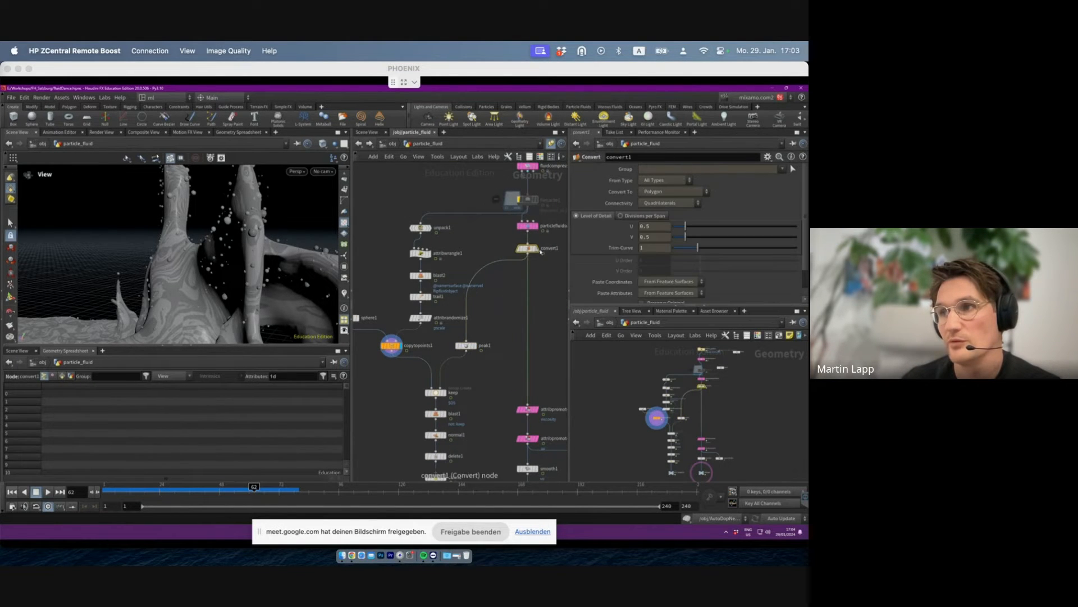
left_click(536, 248)
left_click(466, 346)
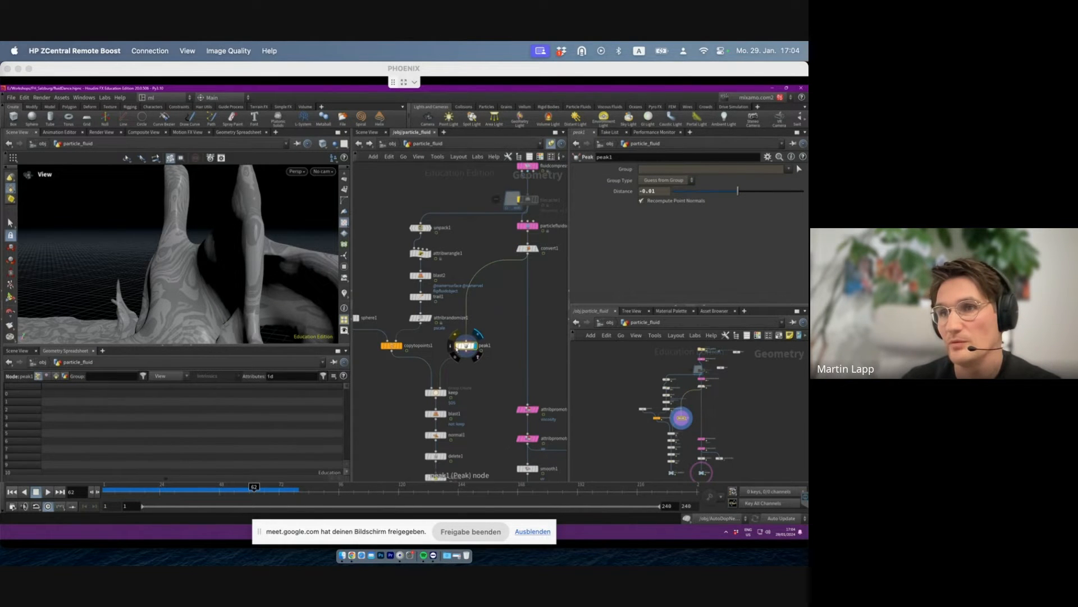
- Toggle the bypass of peak1 to compare the original and displaced fluid surface up close
left_click_drag(168, 326, 217, 277)
right_click_drag(217, 277, 293, 264)
left_click(459, 349)
left_click(458, 349)
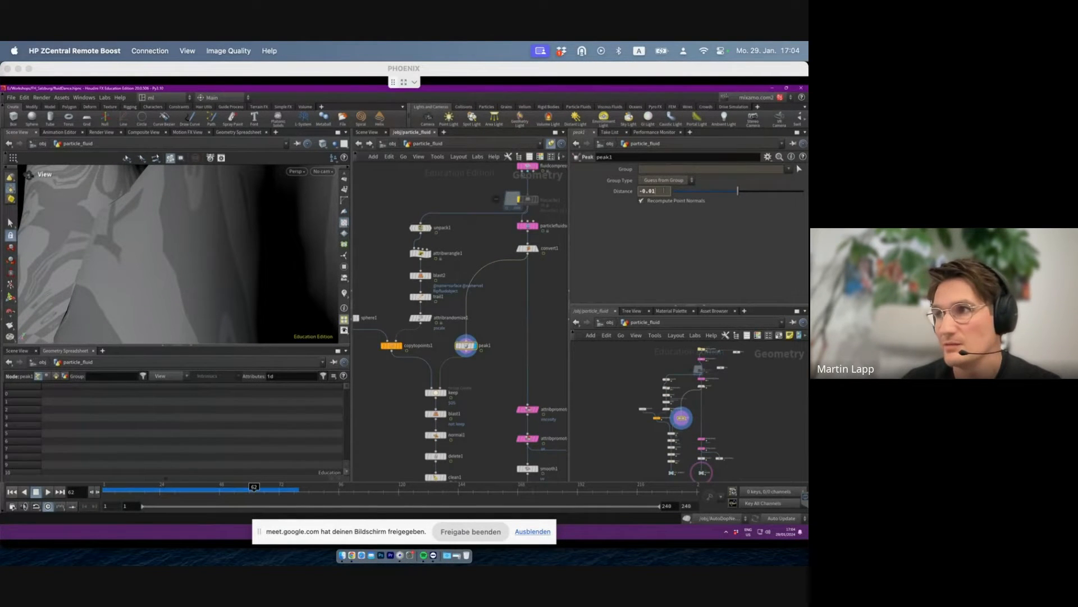
- Try another Distance on peak1, restore it to -0.01, and toggle the node's bypass to compare the surface
type("10")
key("Return")
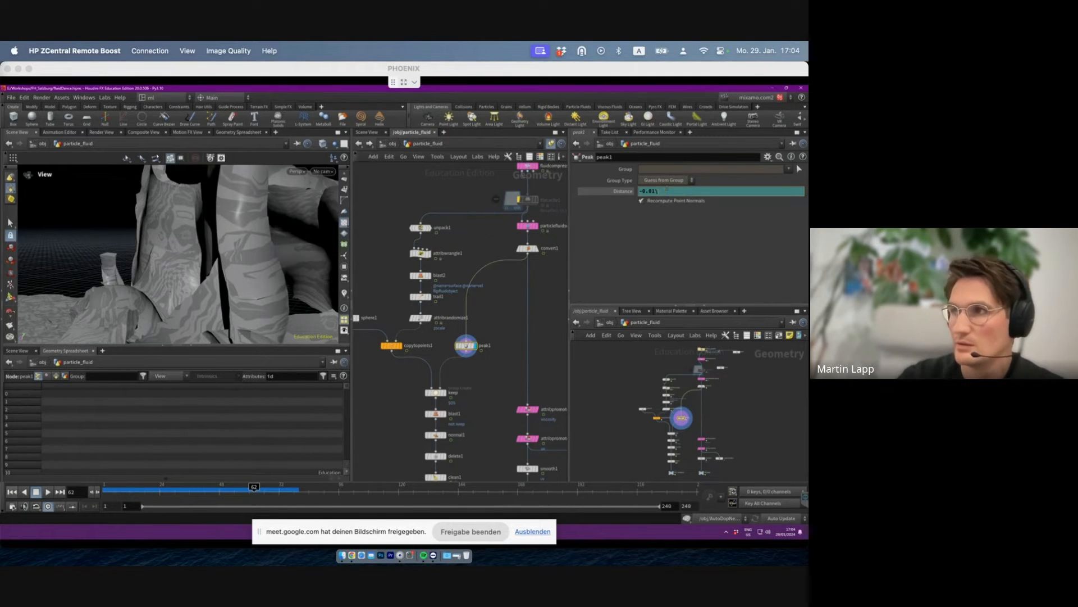
key("Return")
mouse_move(456, 345)
left_click(457, 347)
left_click(458, 347)
left_click(457, 346)
mouse_move(178, 284)
left_mouse_down()
mouse_move(176, 261)
mouse_move(193, 275)
left_mouse_up()
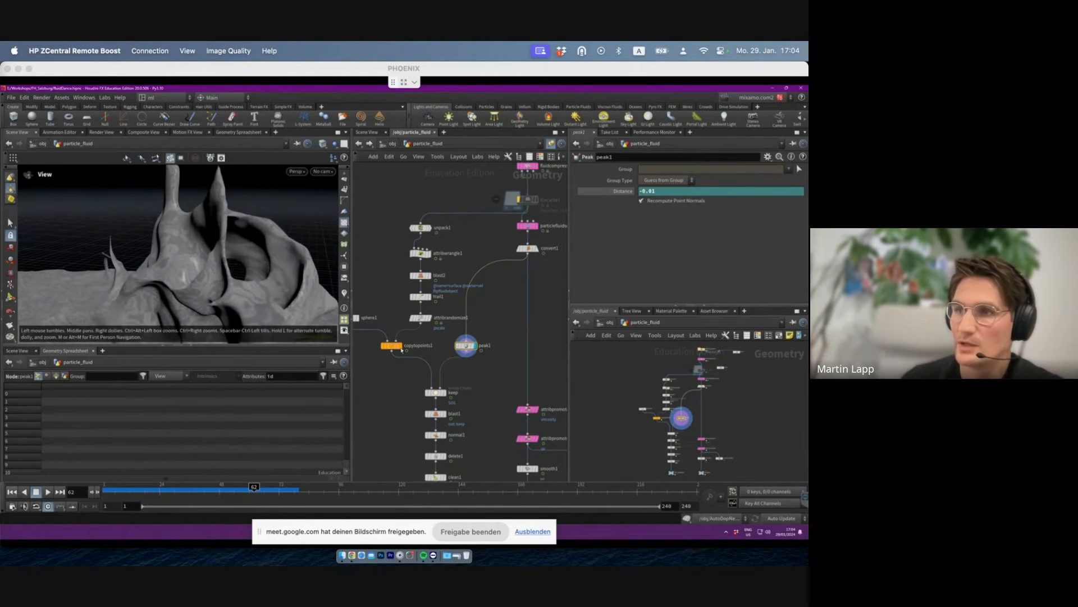
- Display the keep group node and compare its grouped points with the full set of bubbles from copytopoints1
left_click(435, 392)
left_click(445, 392)
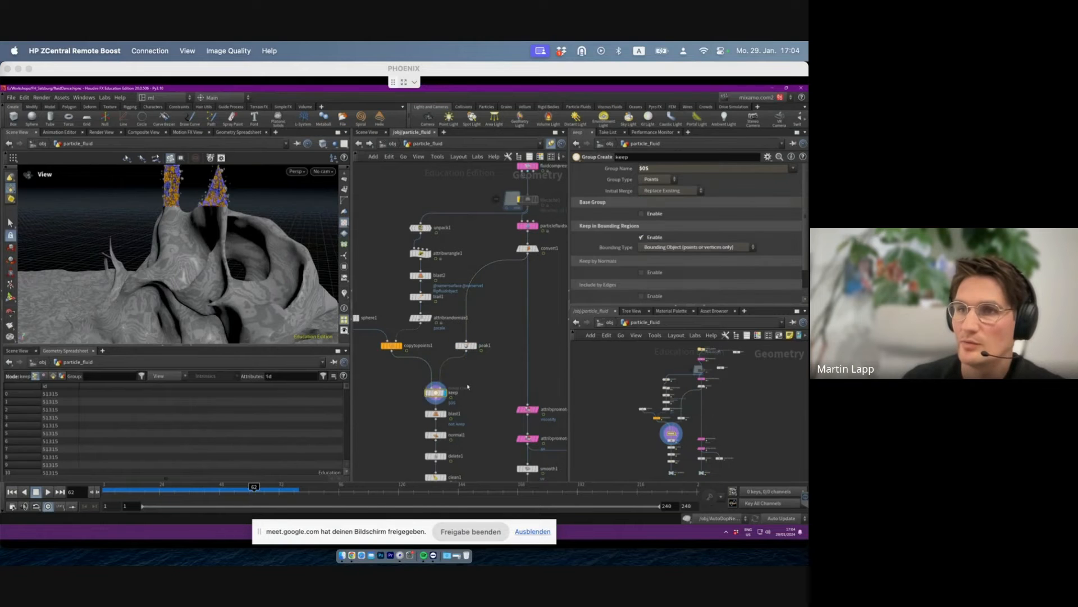
middle_click_drag(383, 387, 403, 378)
left_click(411, 336)
left_click(420, 337)
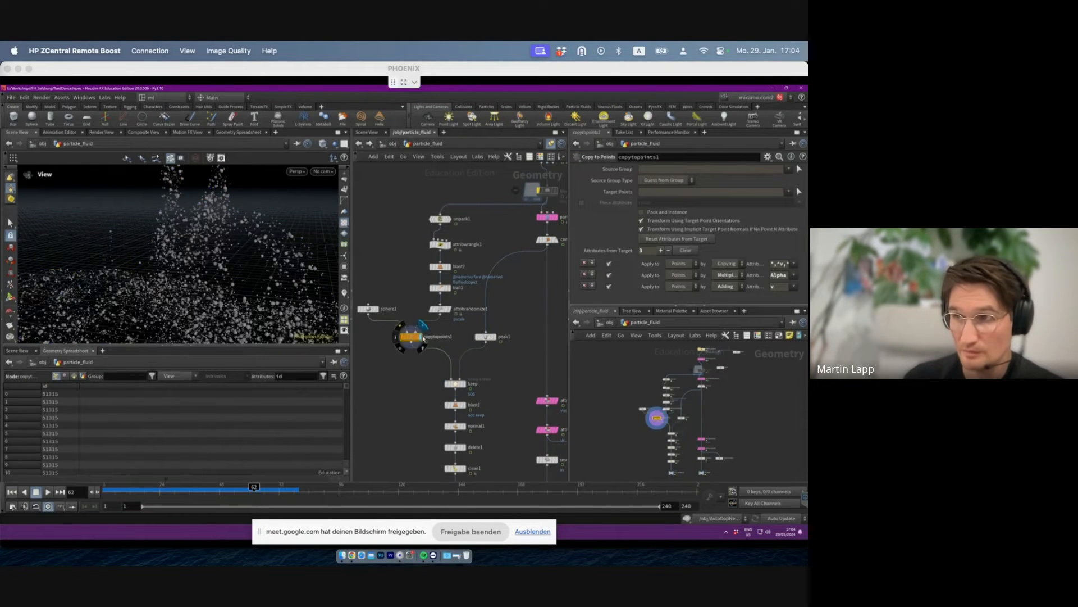
left_click_drag(247, 242, 198, 256)
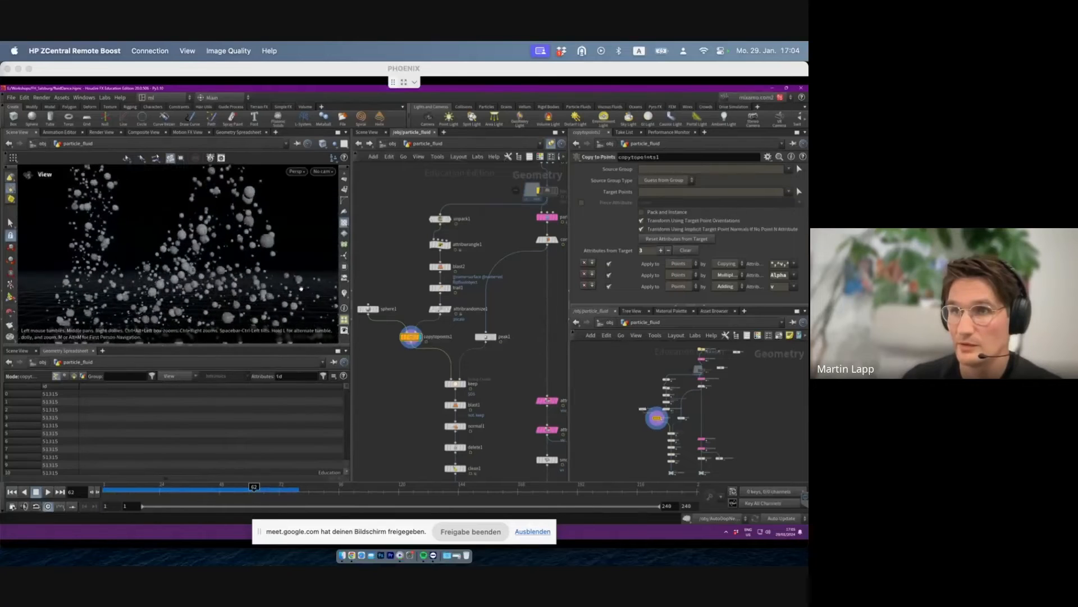
left_click(455, 383)
left_click(465, 383)
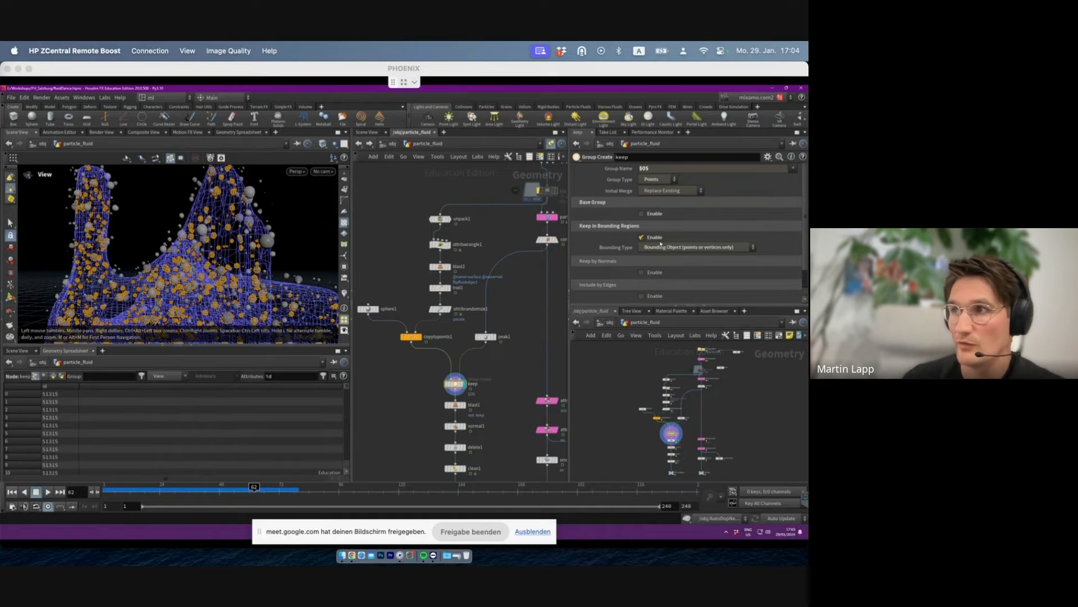
- Display peak1's mesh, return to keep, and examine which bubbles lie inside that bounding object
left_click(486, 336)
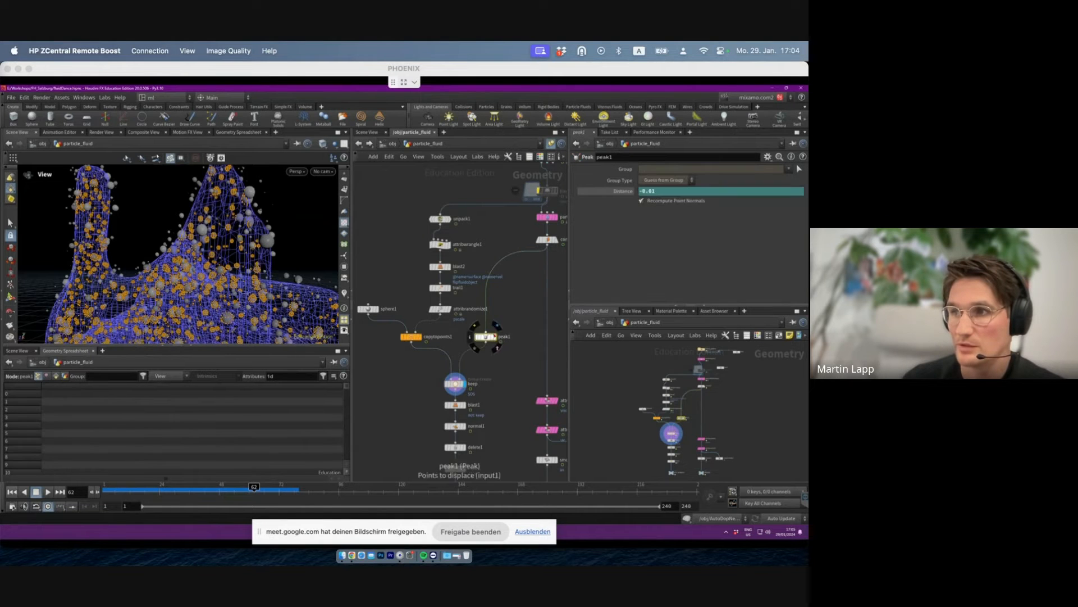
left_click(496, 337)
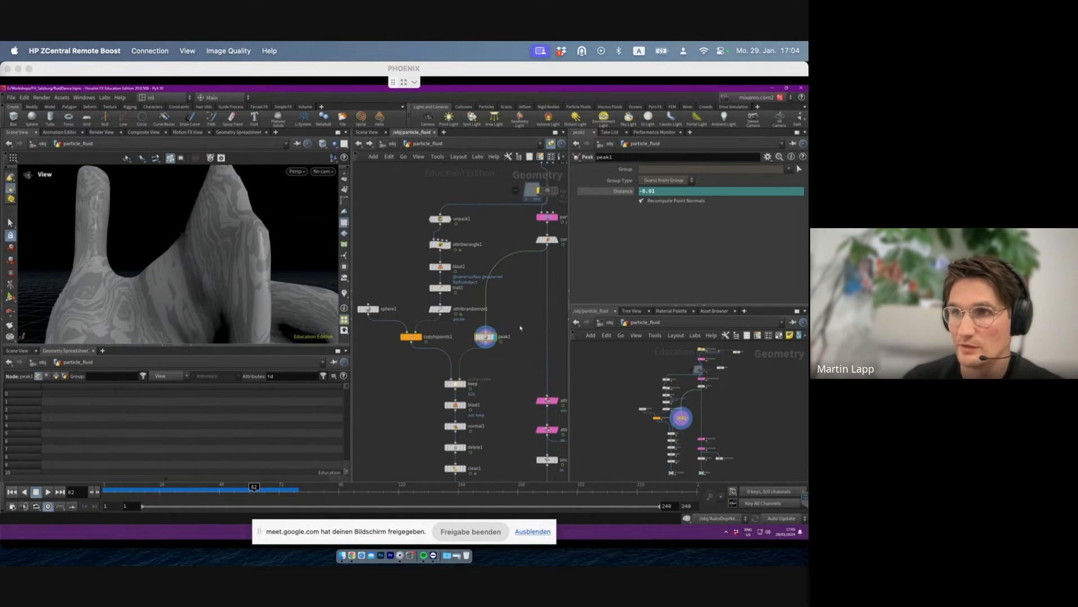
left_click(455, 383)
left_click(465, 384)
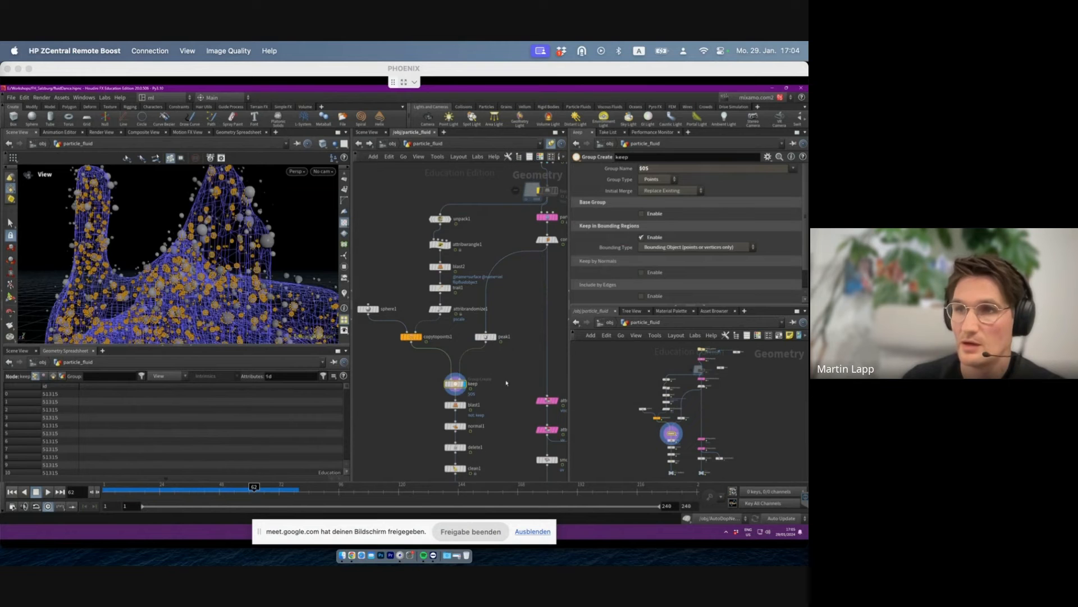
left_click_drag(220, 250, 198, 225)
right_click_drag(198, 225, 212, 198)
left_click_drag(212, 197, 238, 212)
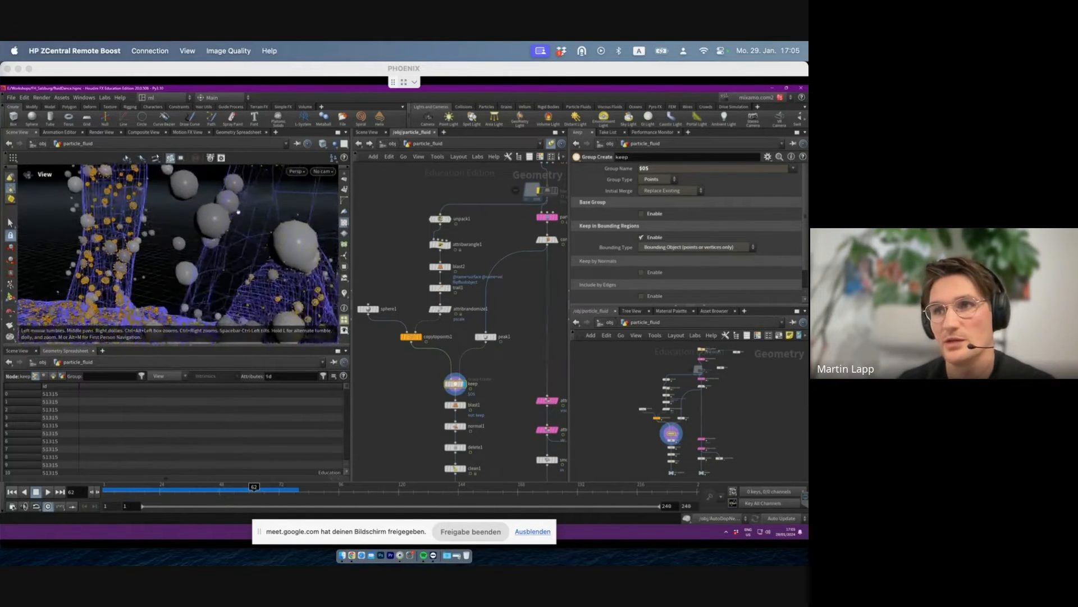
- Toggle keep's Group Name between the $OS expression and its evaluated value to compare it with the node name
middle_click_drag(502, 391, 482, 379)
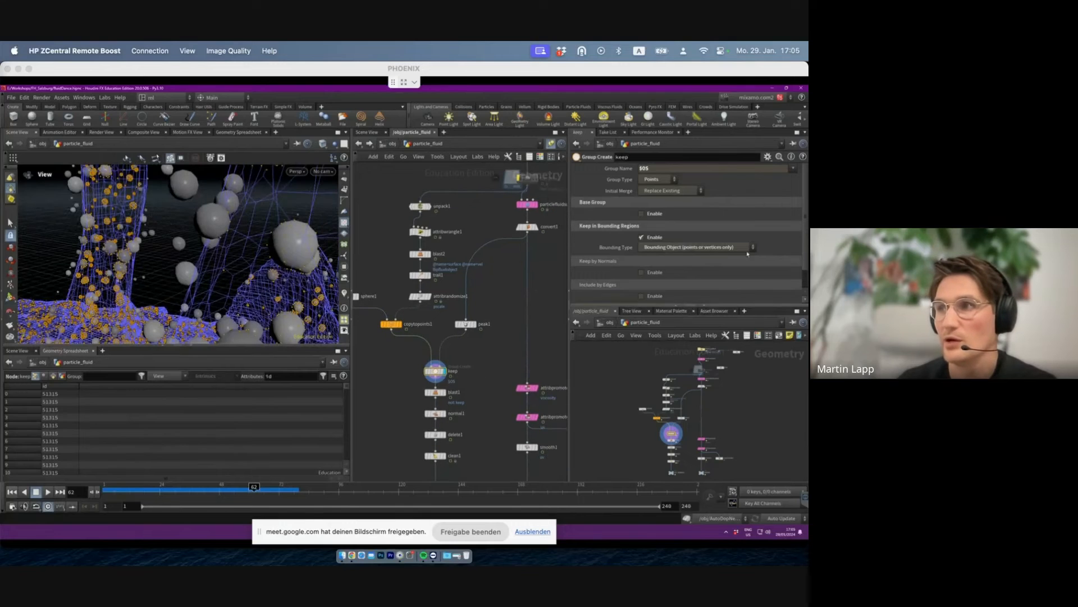
left_click(625, 169)
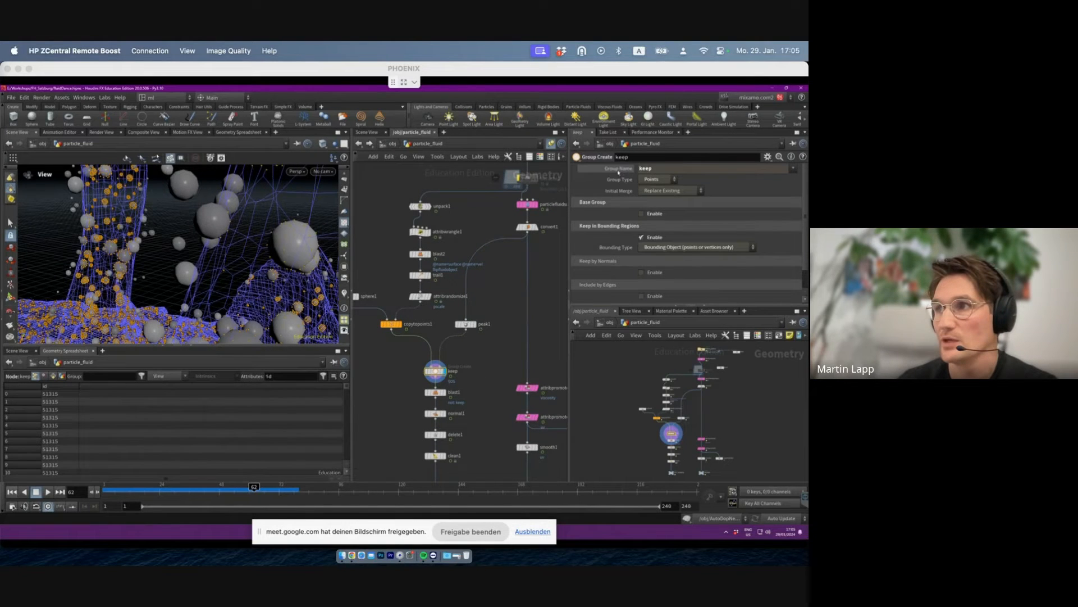
left_click(622, 172)
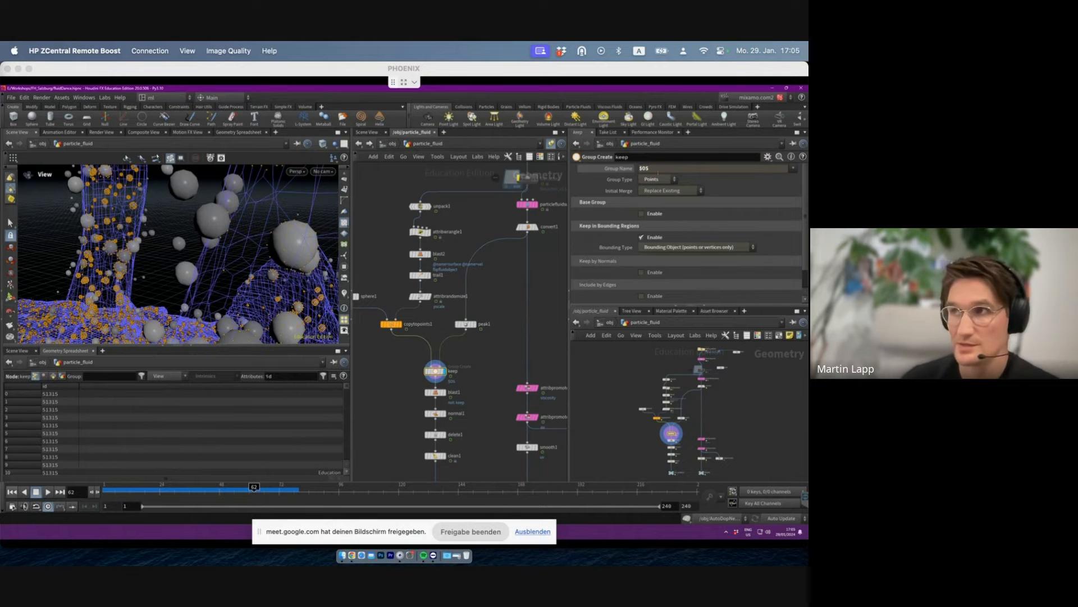
scroll(450, 375, "up", 5)
left_click(468, 367)
left_click(498, 331)
left_click(625, 171)
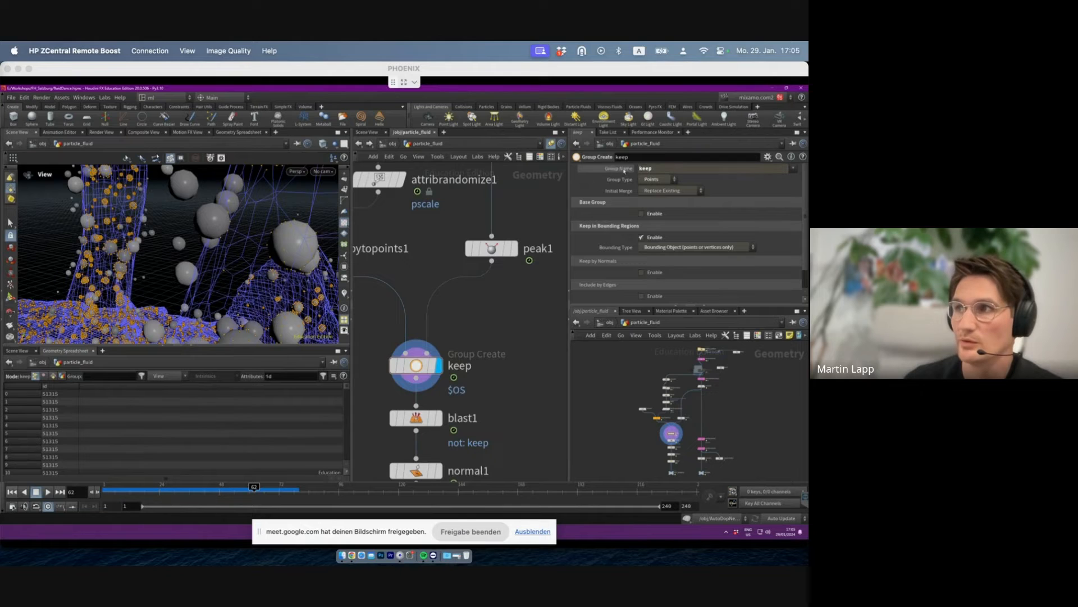
- Display blast1 and examine its keep point group, Delete Non Selected option, and remaining bubbles
middle_click_drag(515, 336, 519, 243)
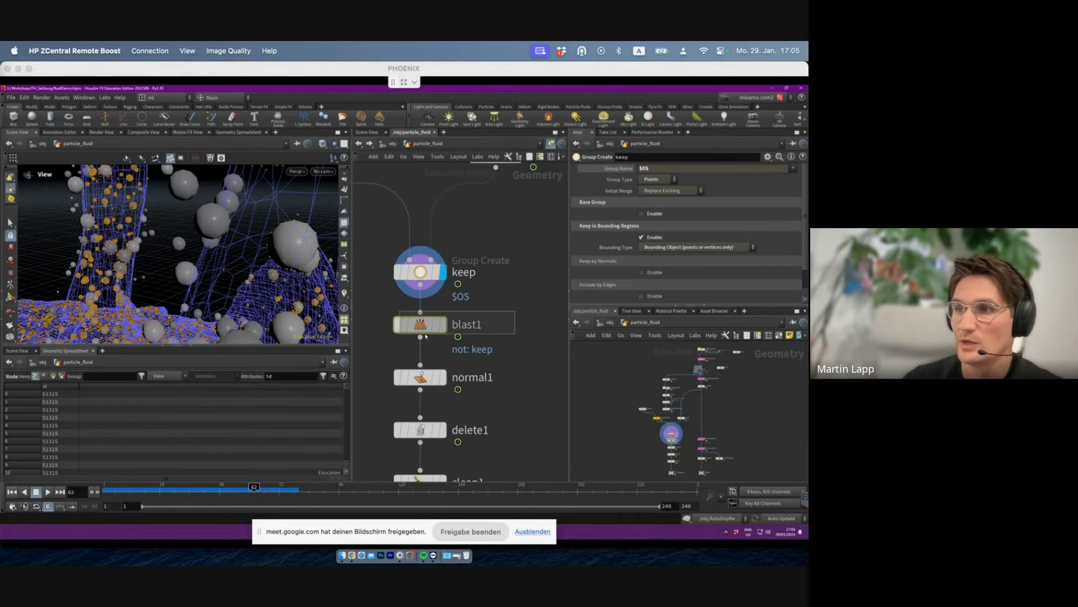
left_click(445, 327)
left_click(444, 324)
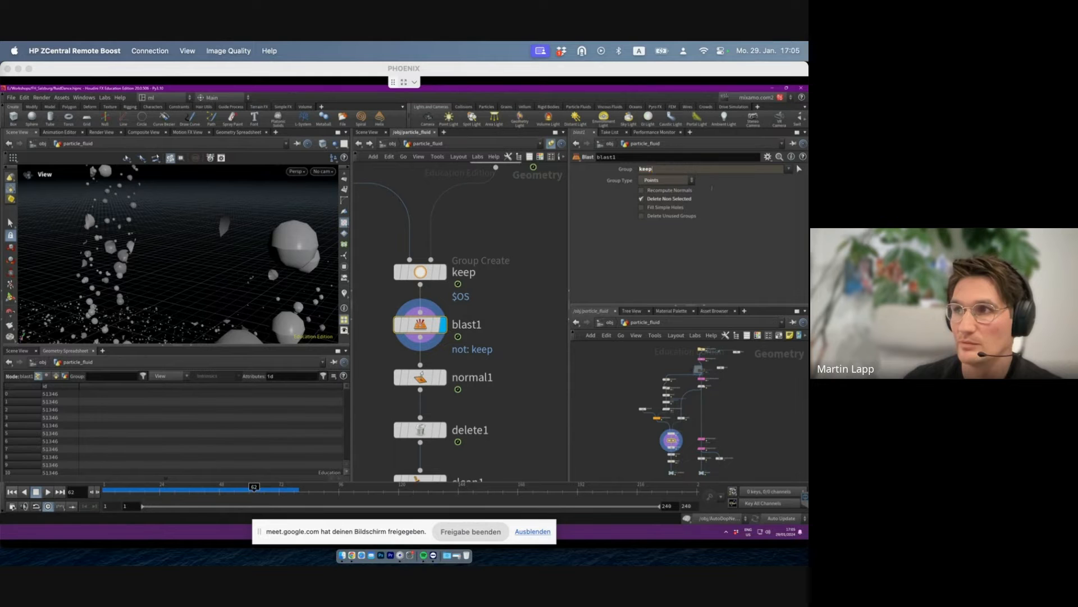
left_click_drag(647, 172, 637, 173)
scroll(239, 233, "down", 5)
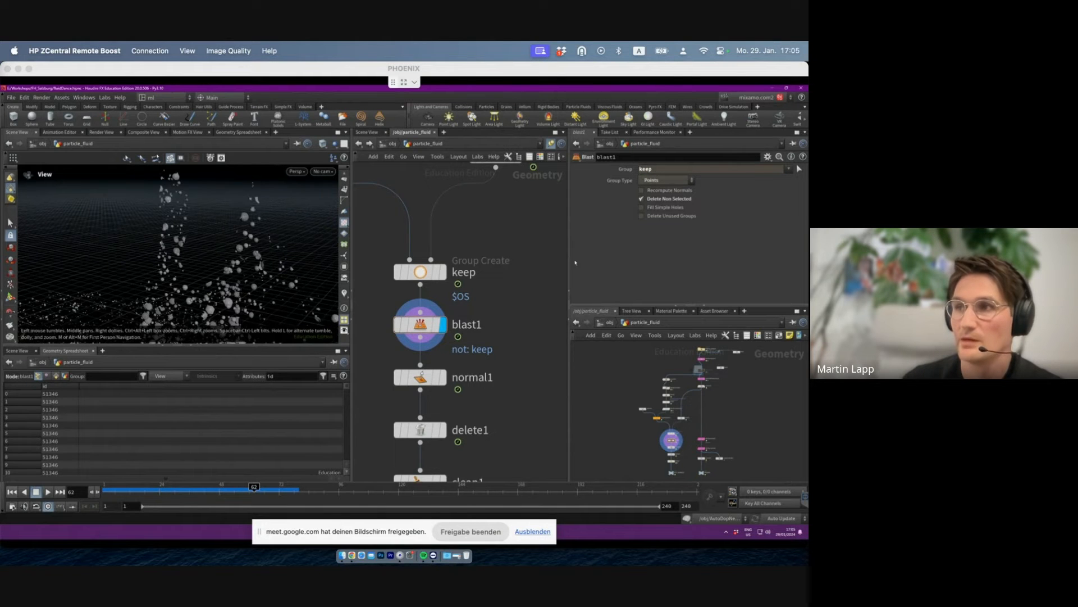
scroll(482, 244, "down", 4)
middle_click_drag(482, 243, 464, 318)
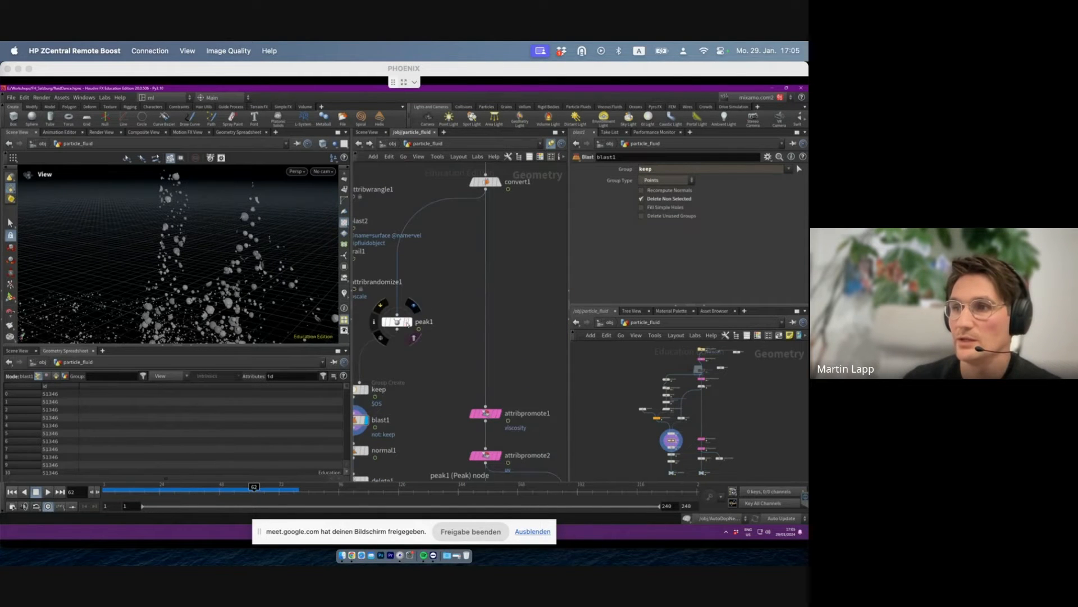
- Template peak1's mesh as a wireframe over blast1's bubbles and examine which bubbles lie inside it
left_click(409, 321)
scroll(163, 272, "up", 5)
left_click_drag(162, 272, 194, 244)
middle_click_drag(434, 405, 472, 332)
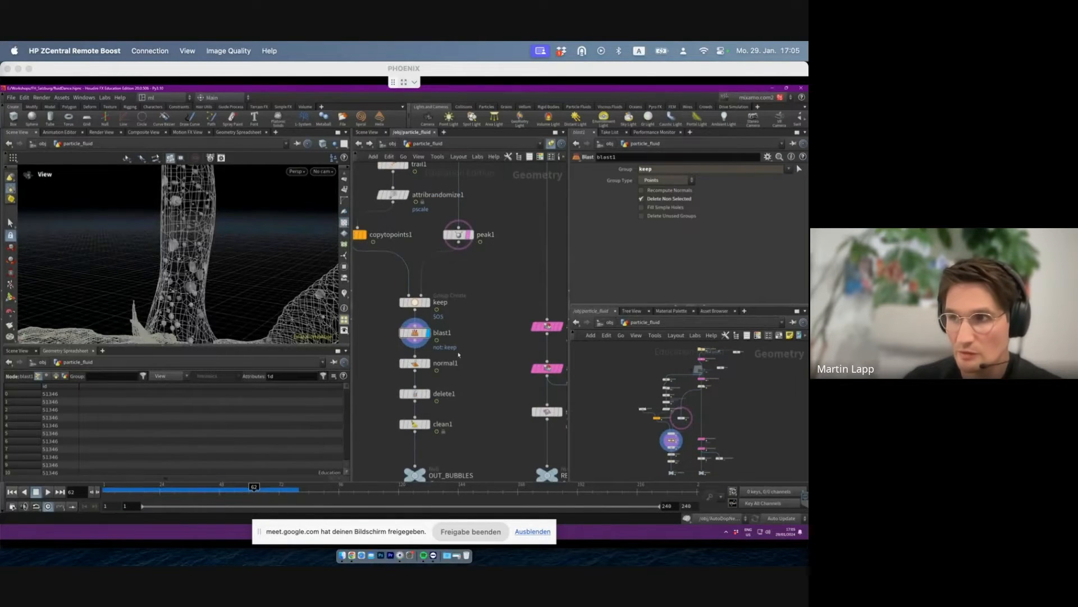
- Display normal1 and delete1 in turn and examine their settings and the resulting bubbles
scroll(459, 354, "down", 2)
left_click(424, 362)
left_click(432, 362)
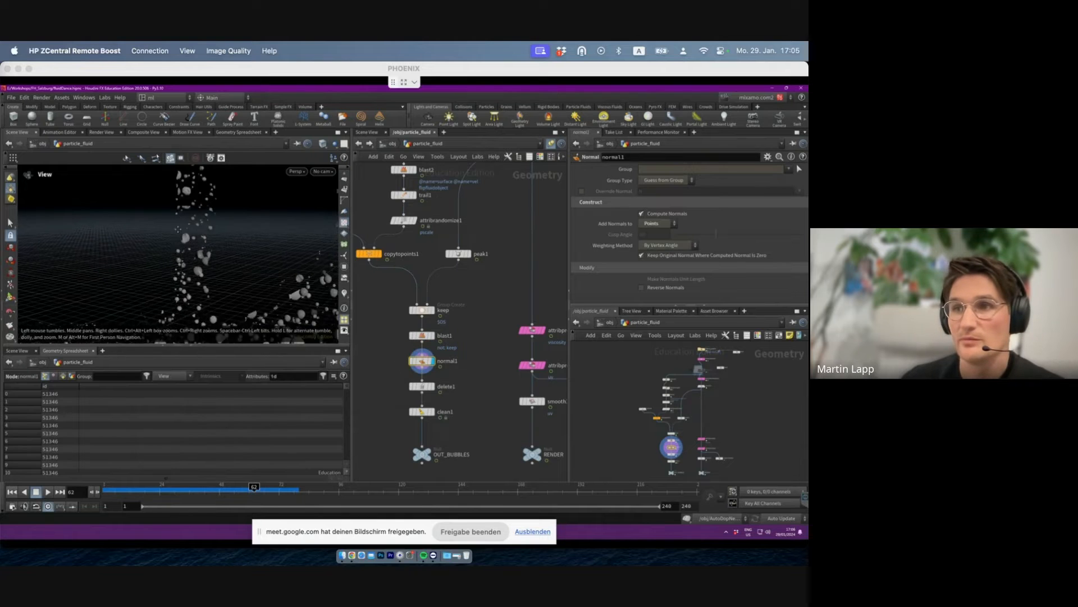
left_click(422, 387)
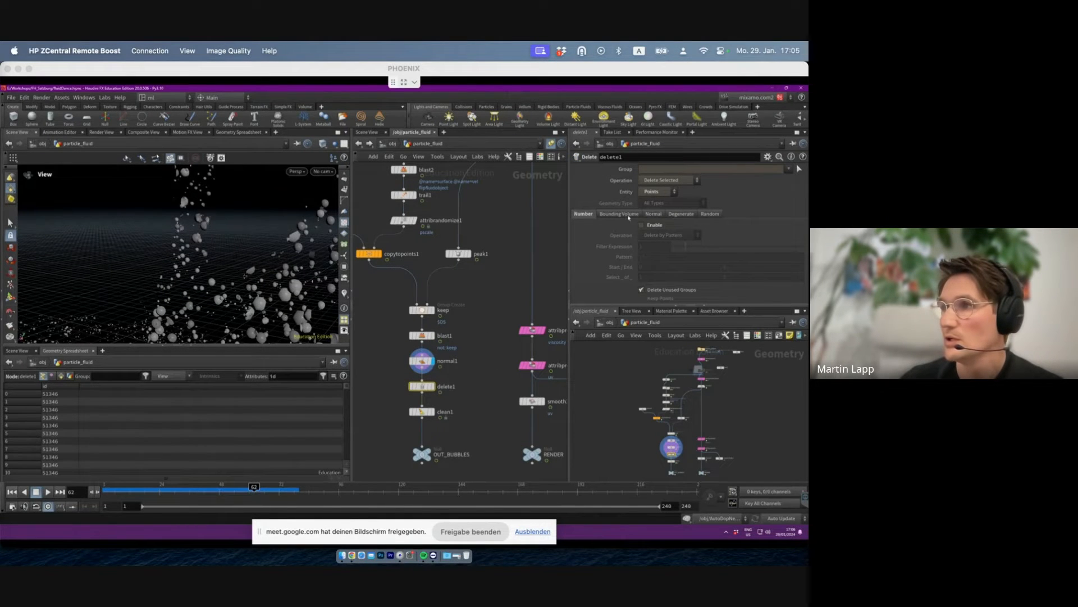
left_click(432, 386)
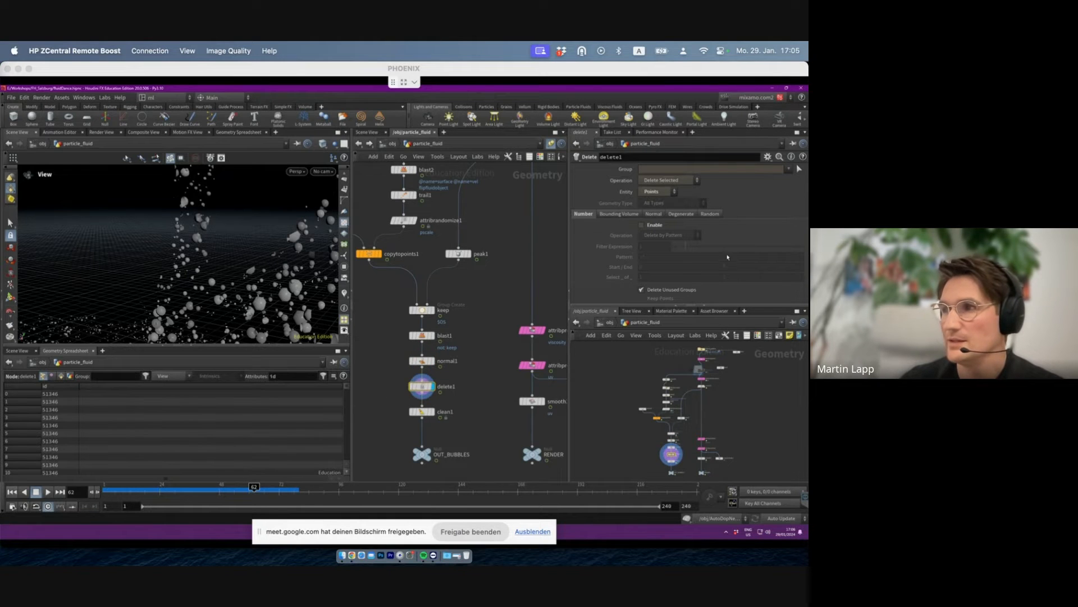
- Display normal1 again, turn on point display, and inspect the bubbles' points and partial spheres up close
left_click(403, 387)
left_click(422, 360)
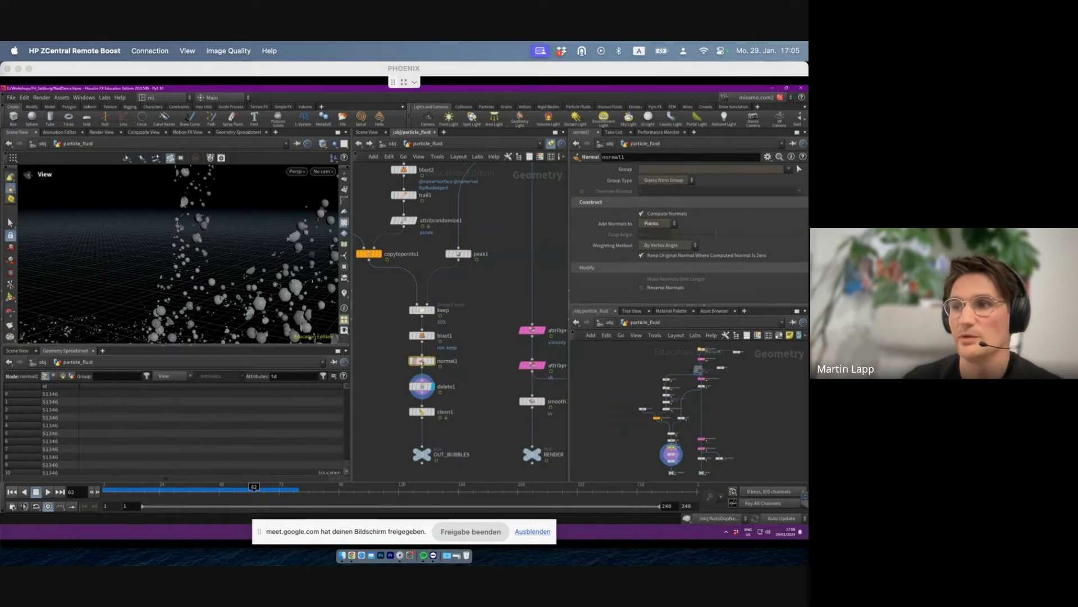
left_click(433, 361)
scroll(449, 354, "down", 1)
scroll(360, 233, "up", 2)
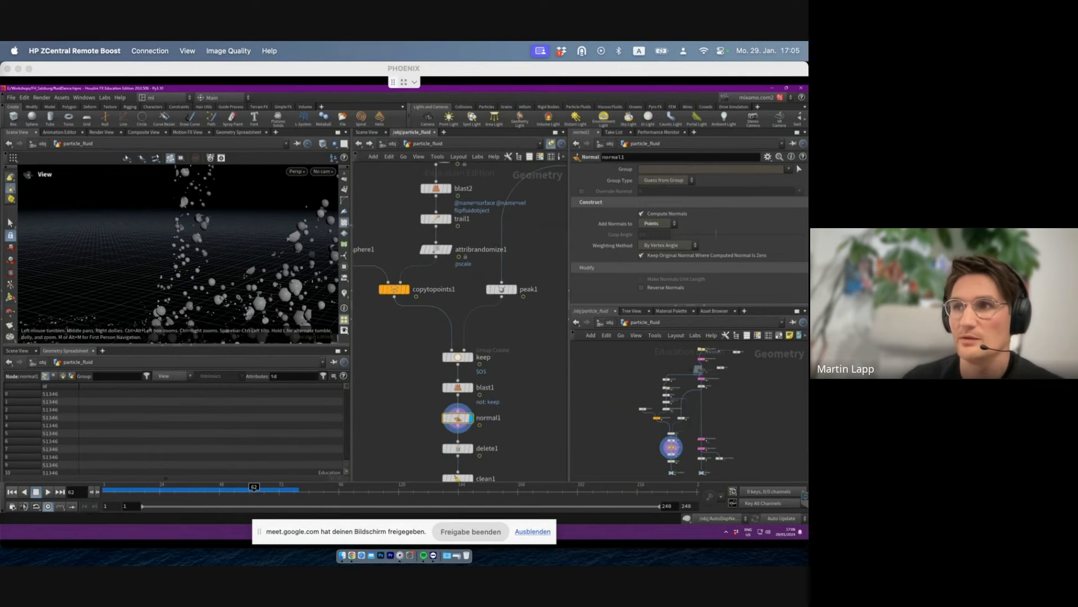
scroll(347, 217, "up", 1)
left_click(345, 203)
right_click_drag(192, 217, 368, 231)
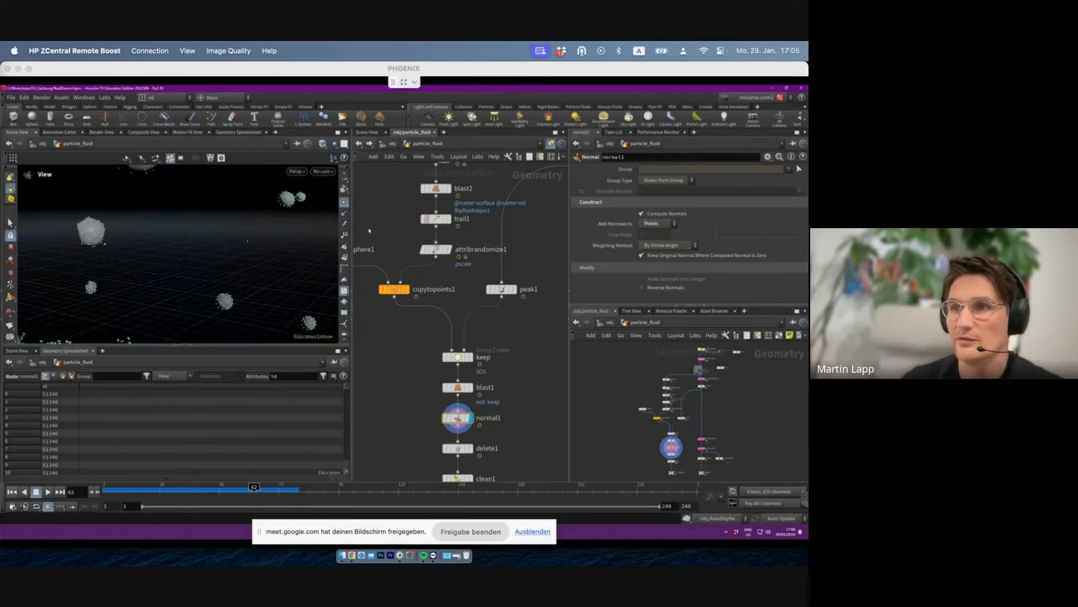
mouse_move(248, 239)
right_mouse_down()
mouse_move(281, 234)
mouse_move(266, 244)
right_mouse_up()
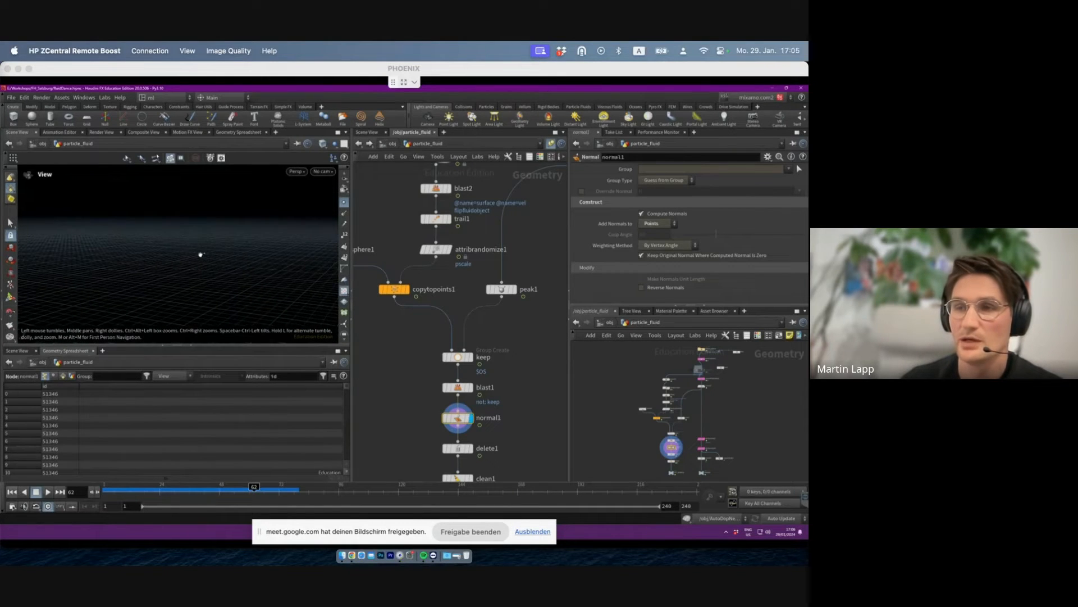
right_click_drag(231, 254, 73, 193)
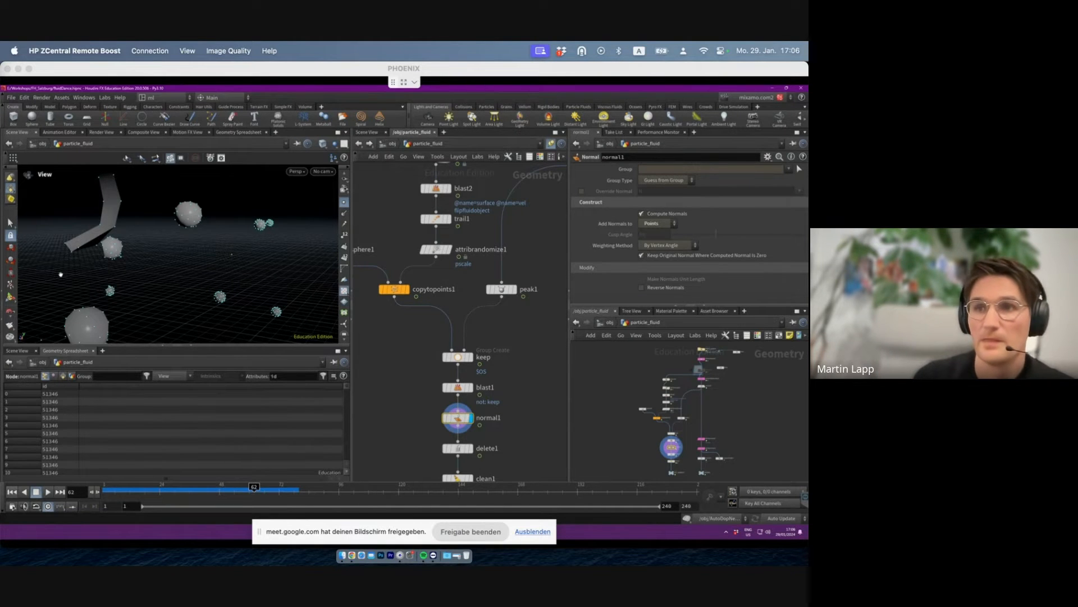
left_click_drag(247, 257, 273, 257, "alt")
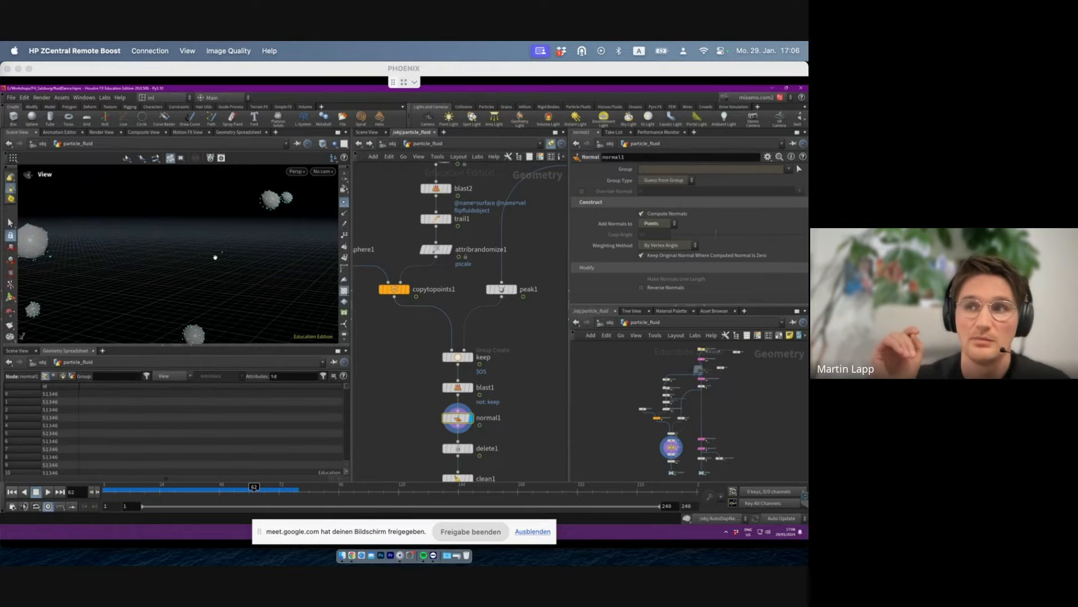
- Display attribrandomize1 and examine its pscale Custom Ramp distribution and ramp point values
left_click(441, 249)
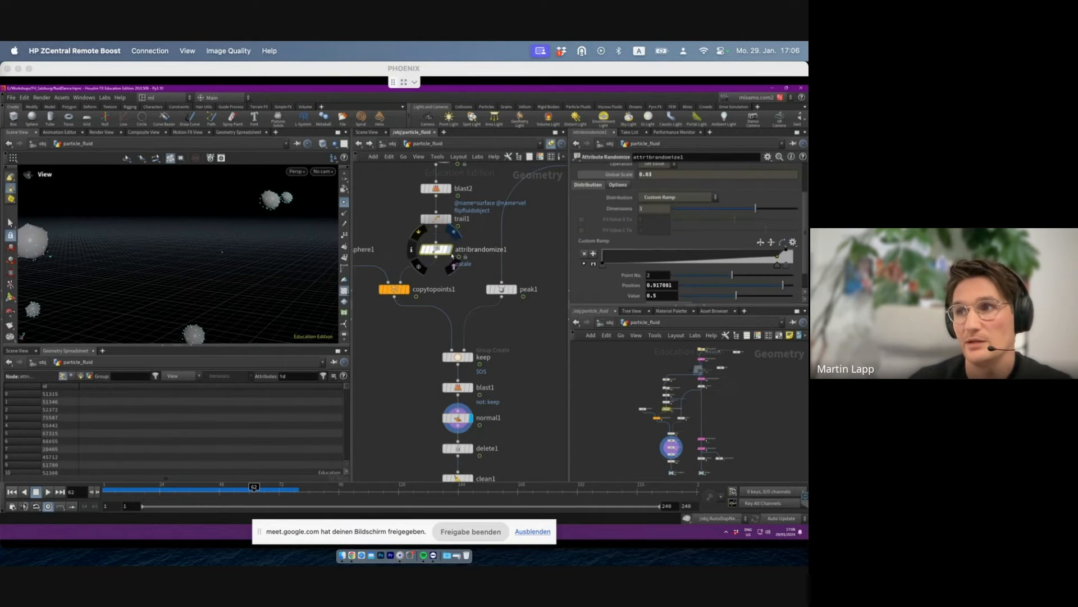
left_click(449, 249)
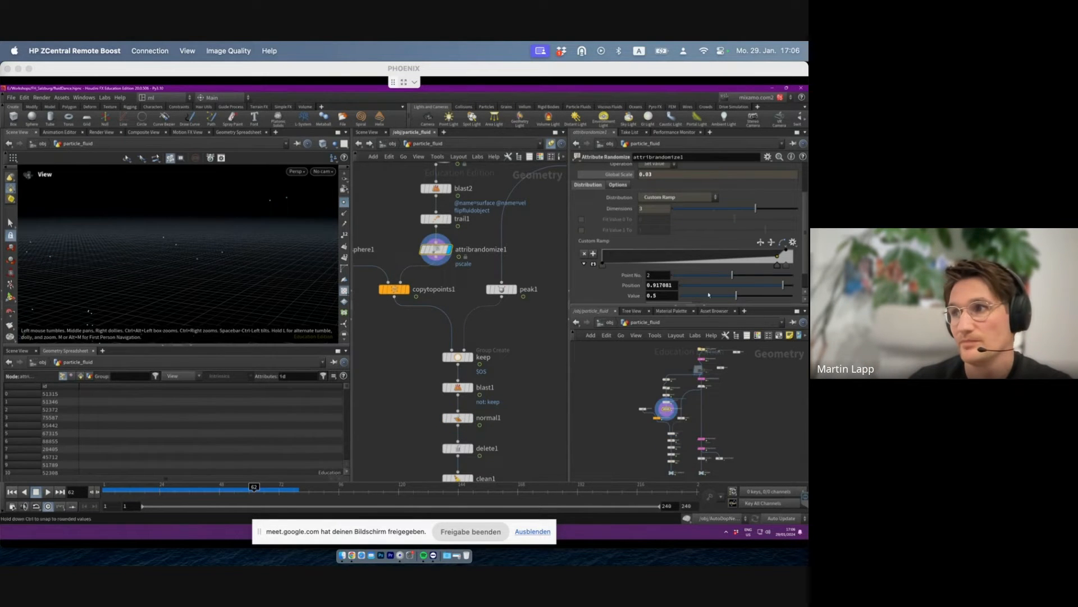
scroll(688, 236, "down", 1)
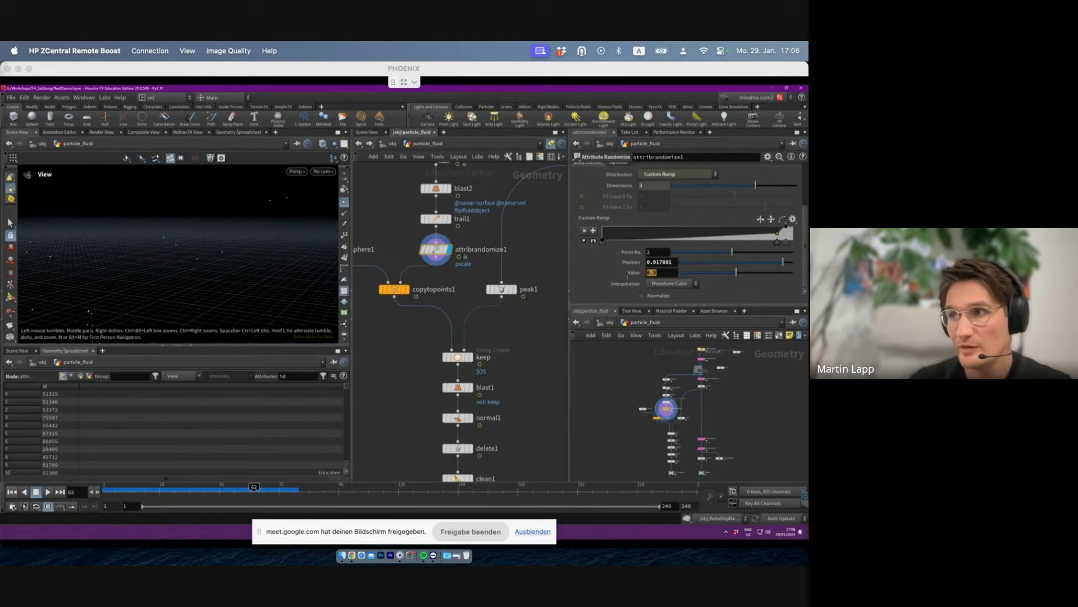
- Display delete1 and inspect the cut-off bubble shells among the intact spheres up close
middle_click_drag(478, 450, 470, 414)
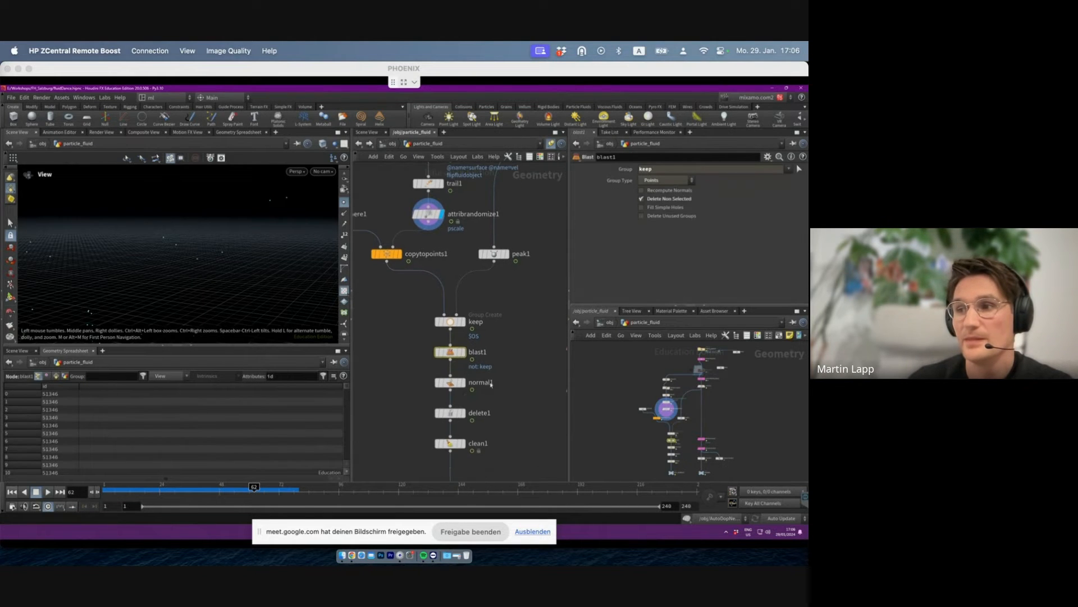
left_click(470, 415)
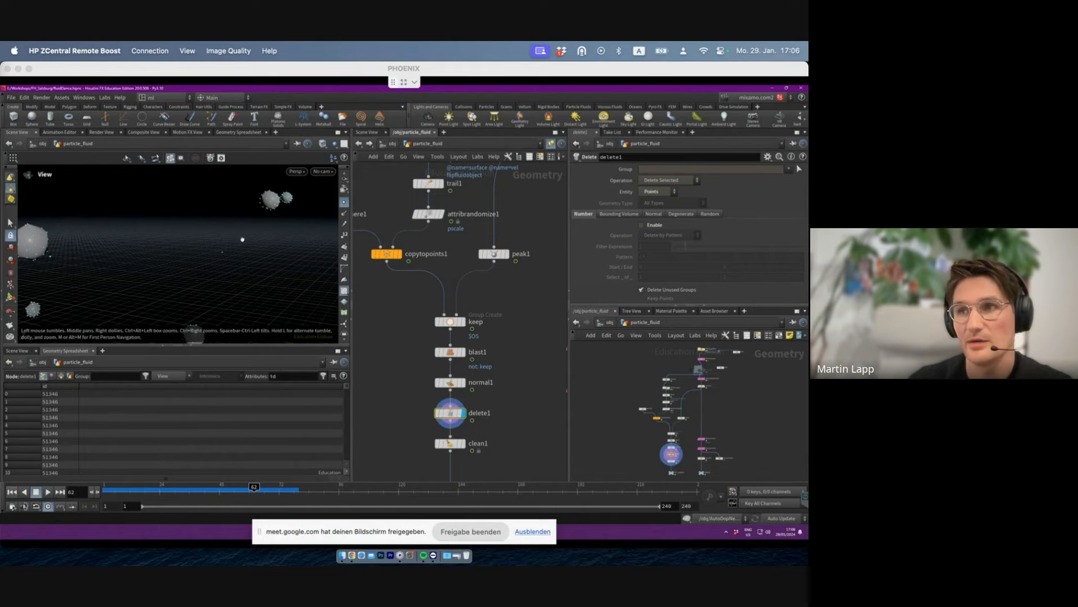
right_click_drag(151, 260, 268, 187)
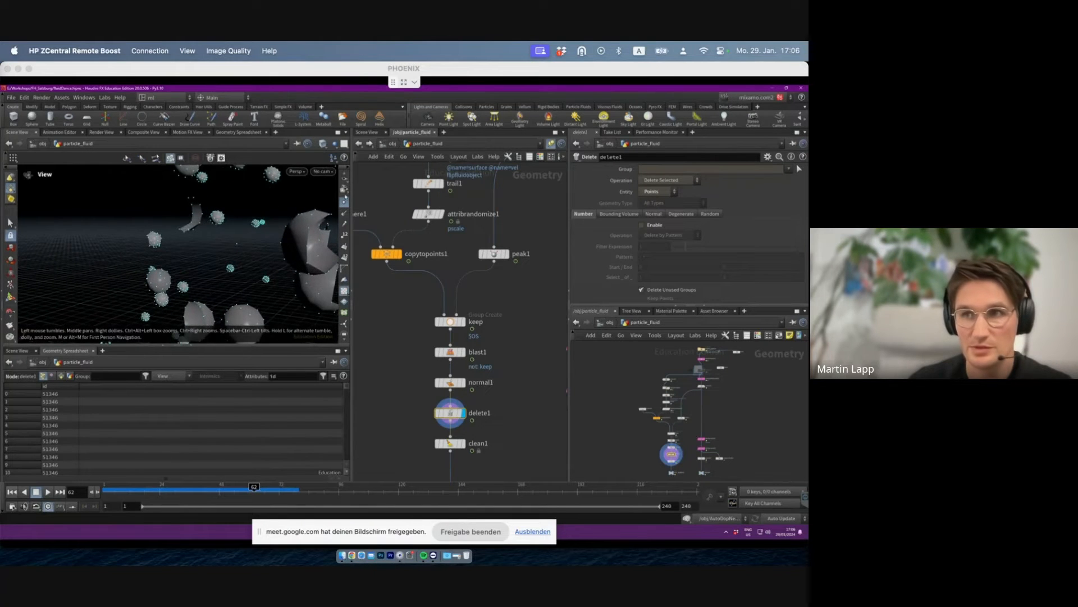
right_click_drag(232, 247, 299, 242)
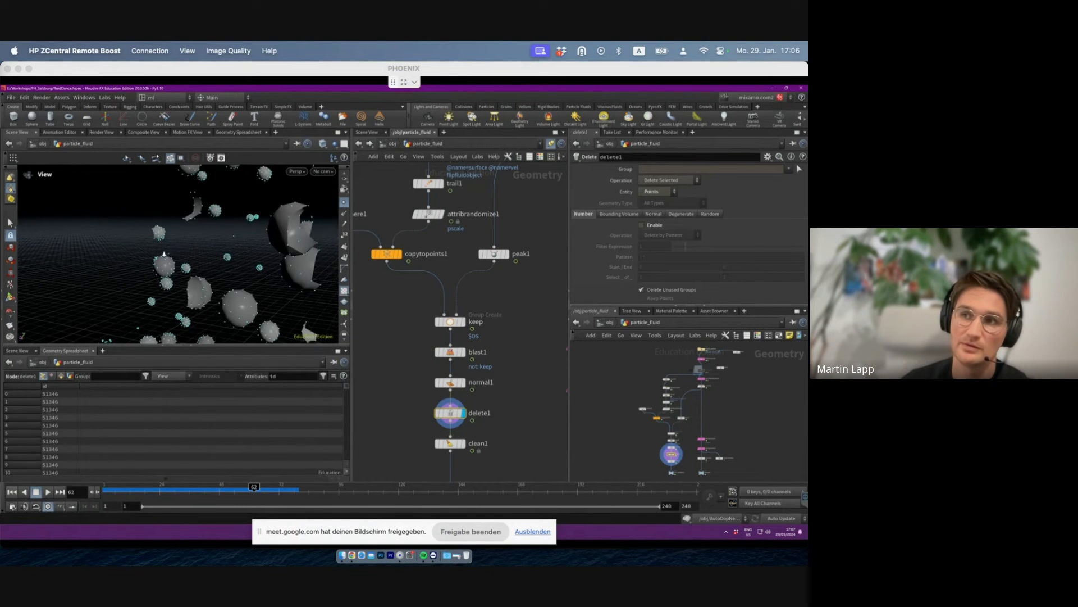
- Toggle point display off and on to compare delete1's bubble surfaces with their points
left_click(343, 203)
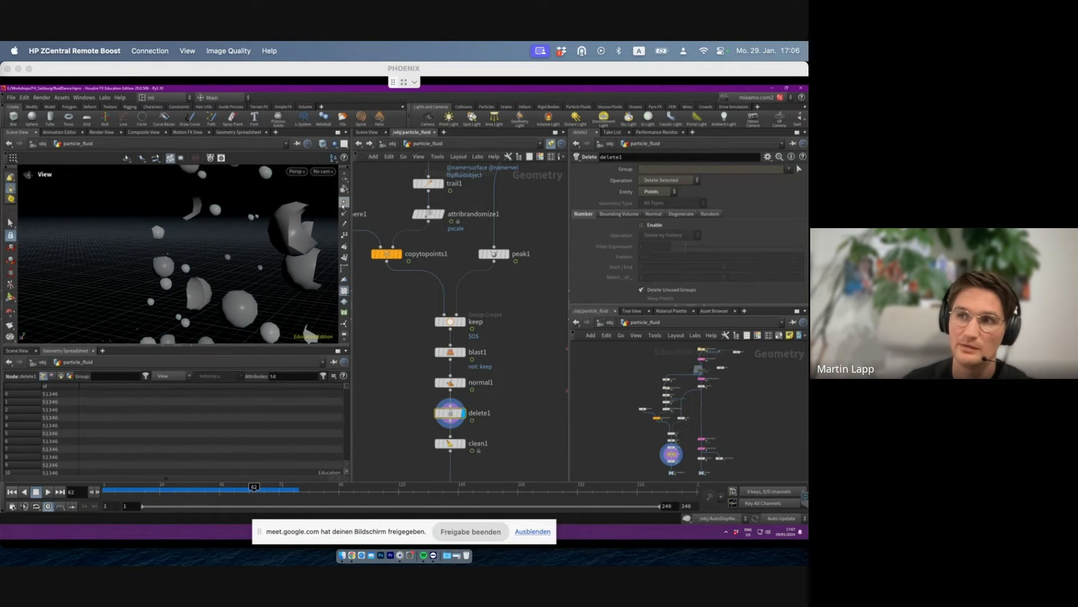
left_click(344, 204)
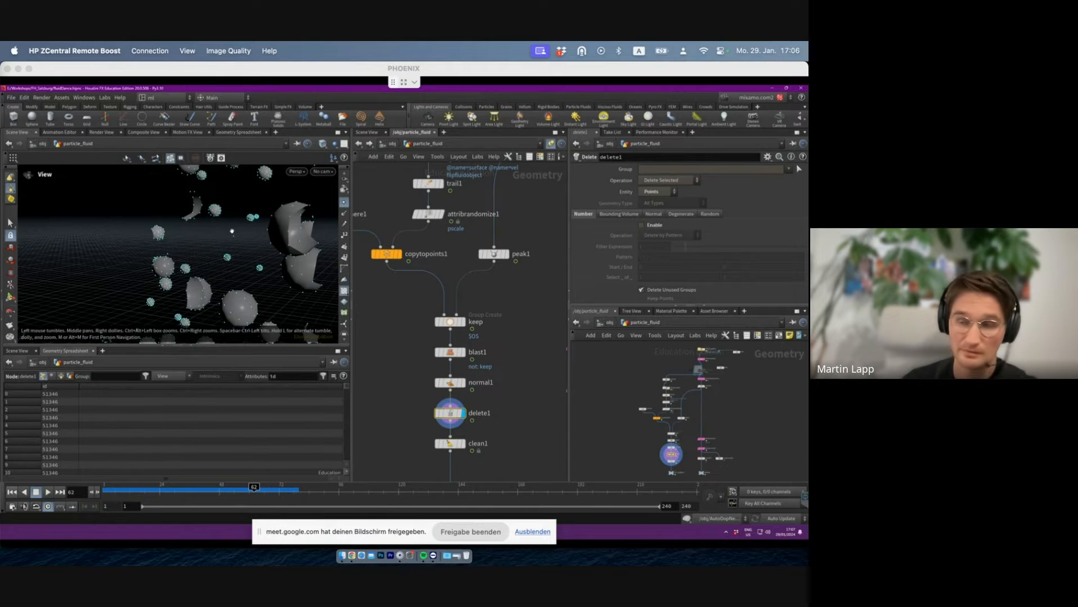
right_click_drag(237, 240, 210, 249)
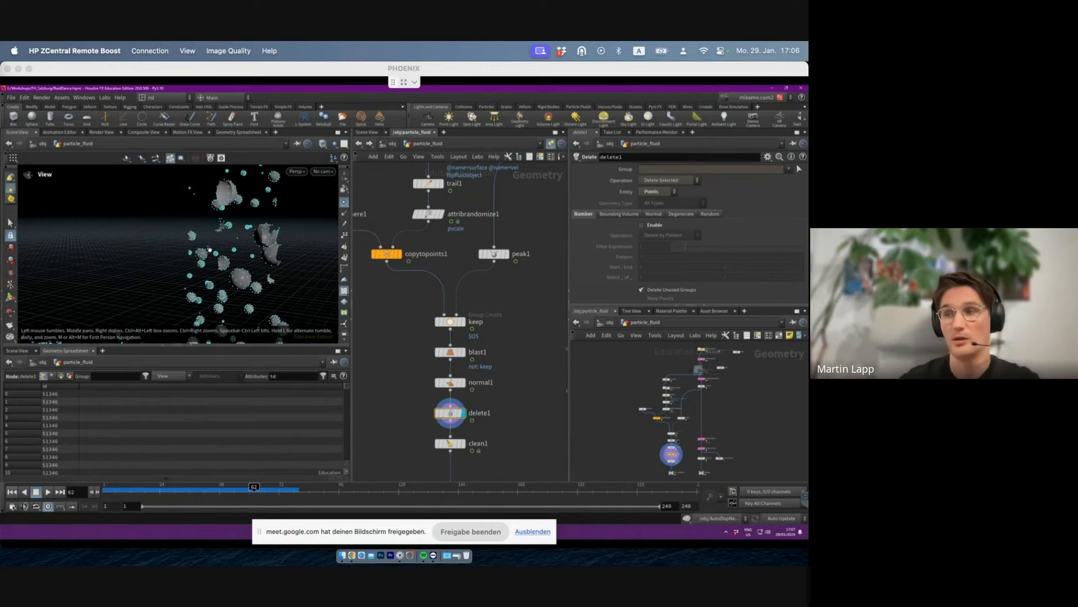
left_click_drag(264, 234, 207, 255)
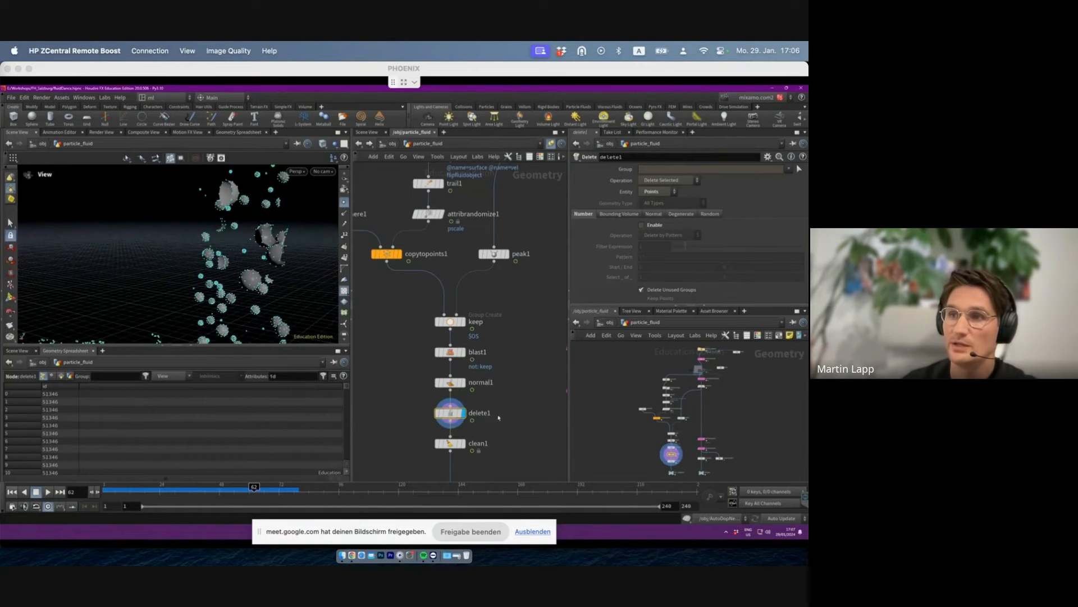
- Display clean1 and examine its cleanup options, such as Remove Unused Points and Remove NaNs
left_click(466, 447)
left_click(465, 446)
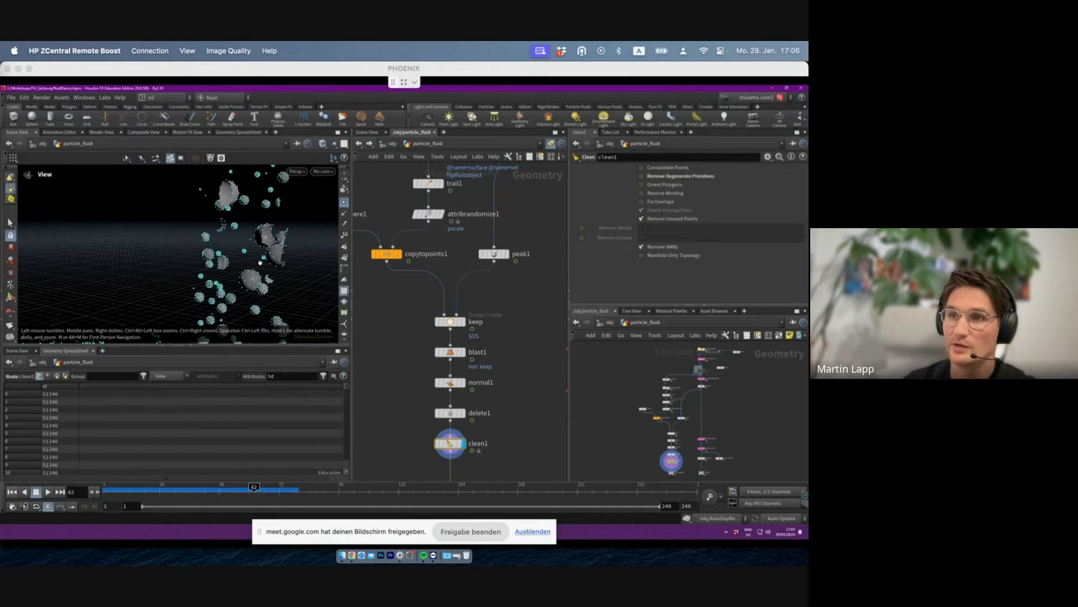
- Compare the bubble geometry at the normal1, blast1 and clean1 nodes by displaying each one in the viewport
left_click_drag(306, 269, 333, 279)
left_click(504, 400)
left_click(463, 383)
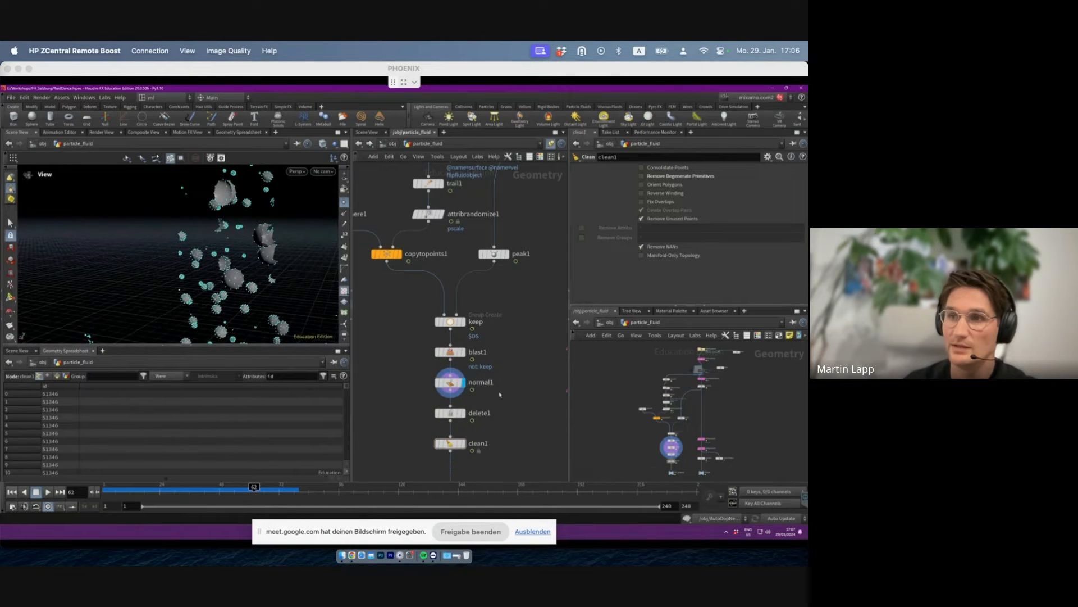
left_click(466, 443)
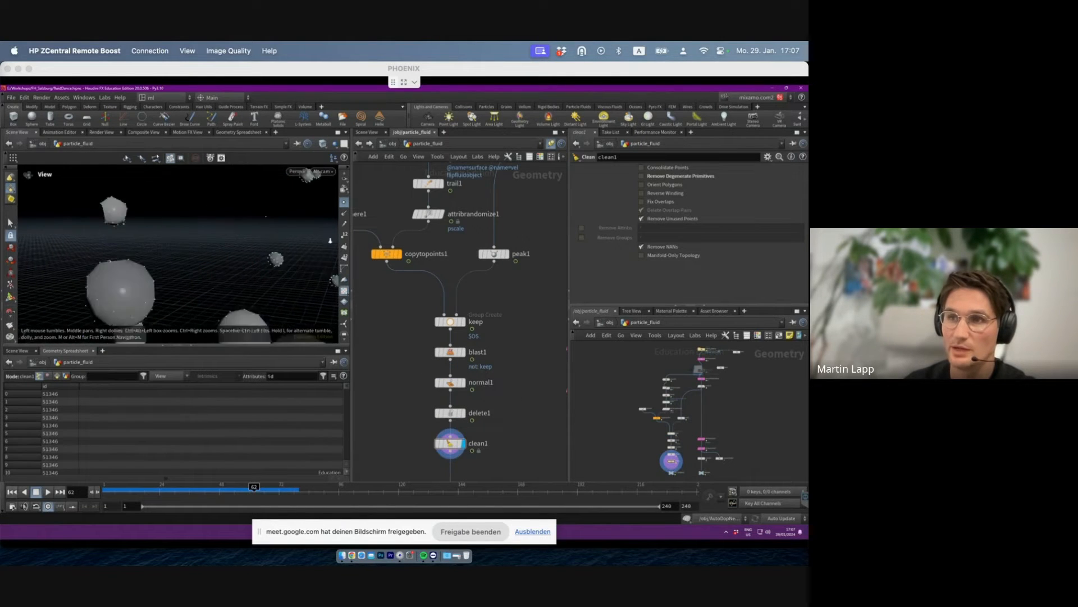
left_click(449, 351)
left_click(464, 352)
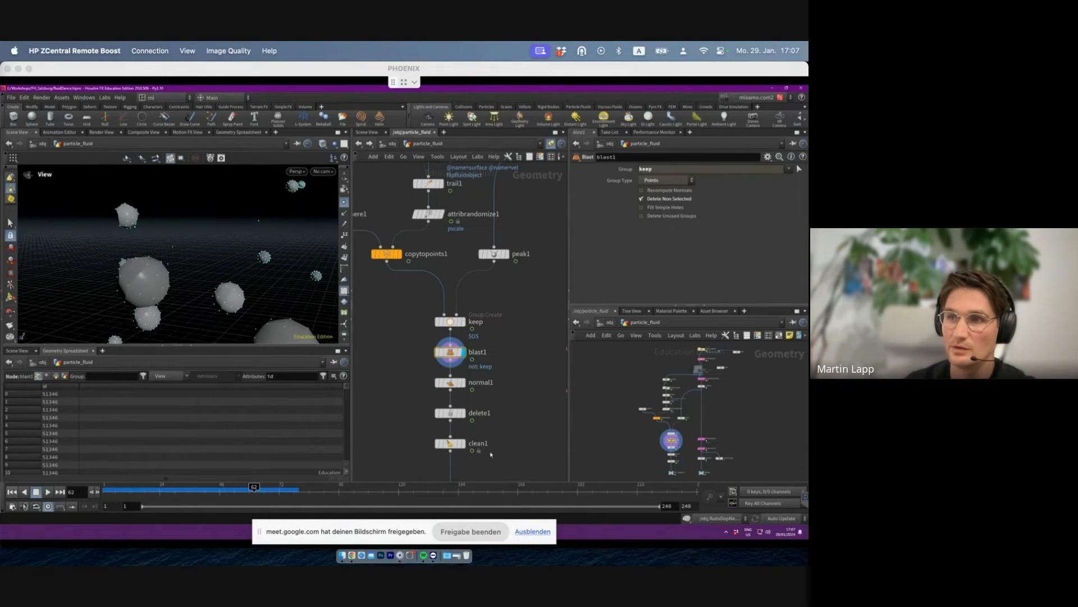
left_click(466, 443)
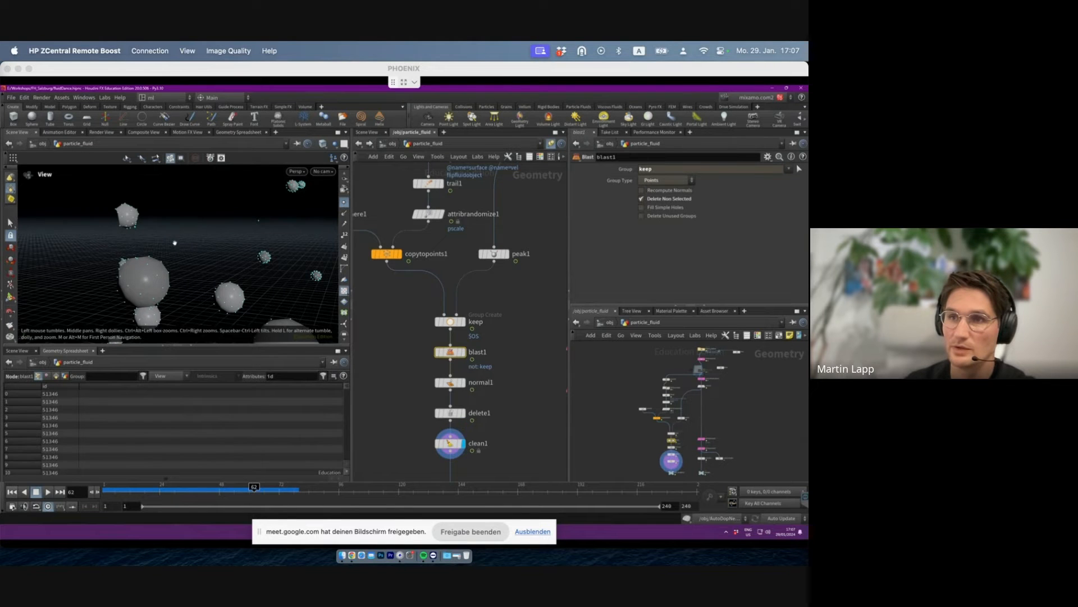
- Display the OUT_BUBBLES null and inspect the bubble geometry in the viewport
scroll(452, 353, "down", 3)
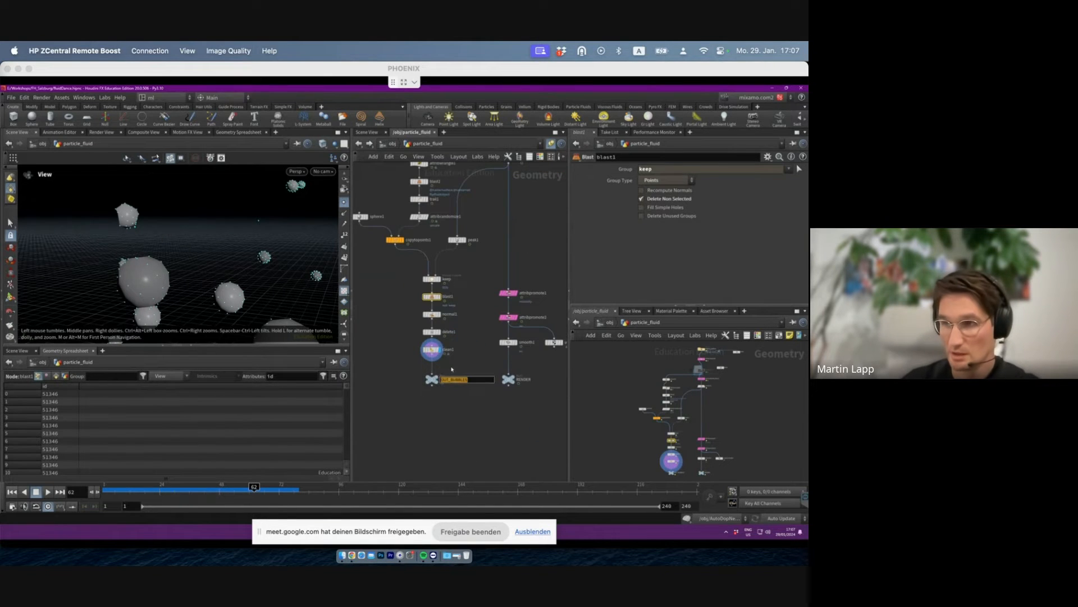
left_click(431, 379)
left_click(440, 380)
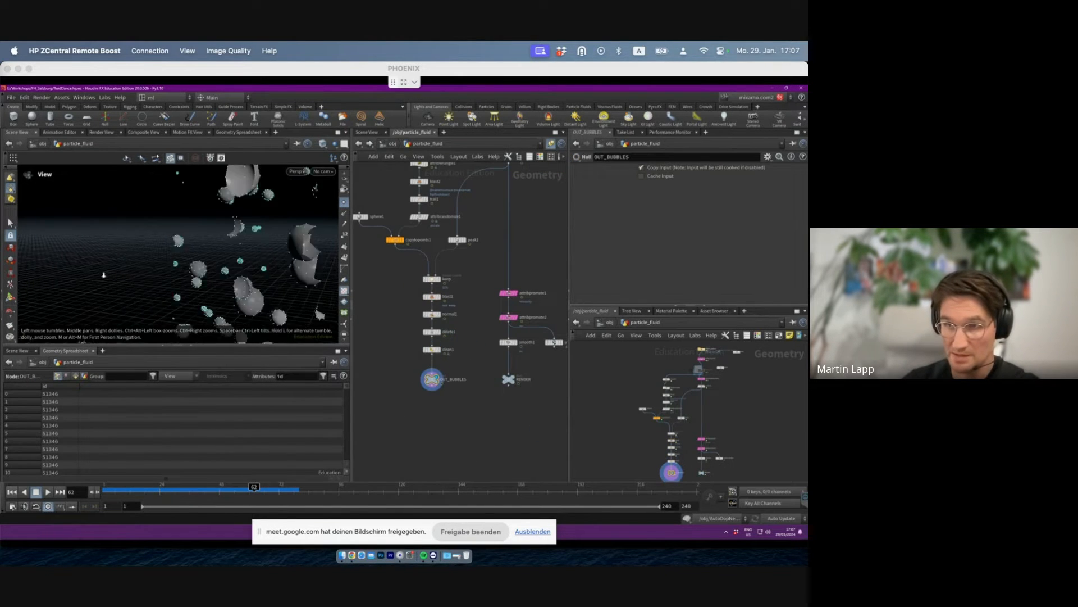
left_click_drag(104, 274, 237, 271)
- Display the RENDER null and inspect the fluid surface mesh from several angles
left_click(516, 379)
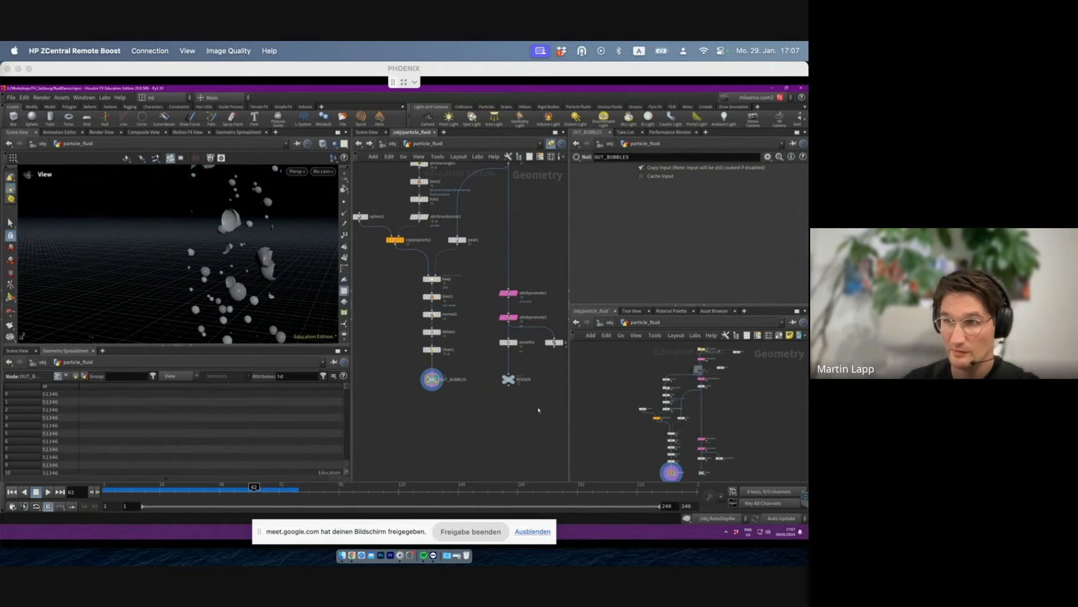
left_click(509, 379)
left_click(515, 379)
right_click_drag(129, 270, 84, 279)
left_click_drag(84, 279, 156, 290)
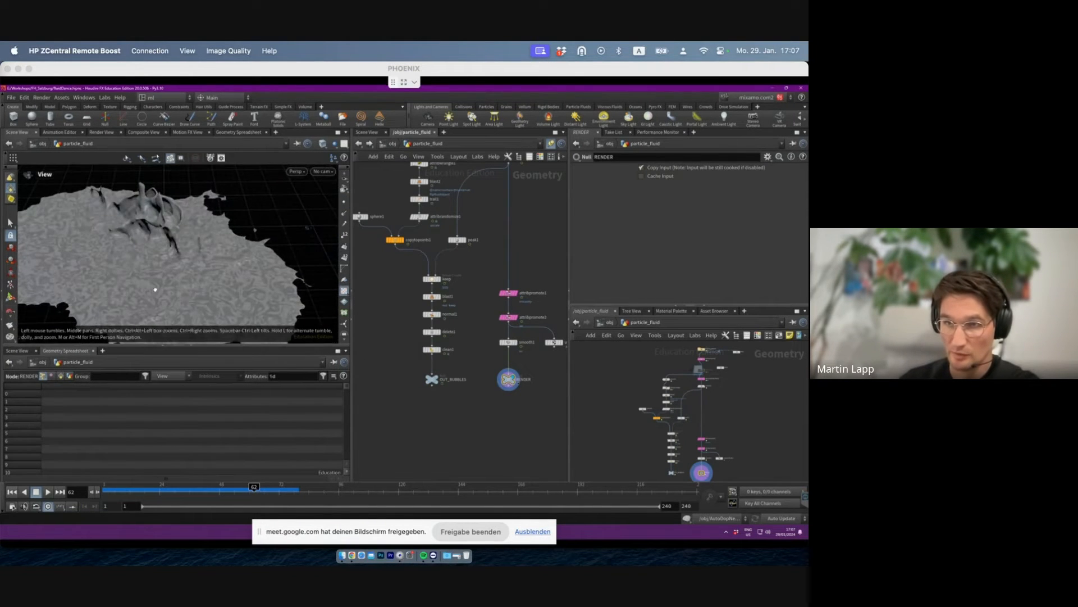
left_click_drag(166, 239, 172, 191)
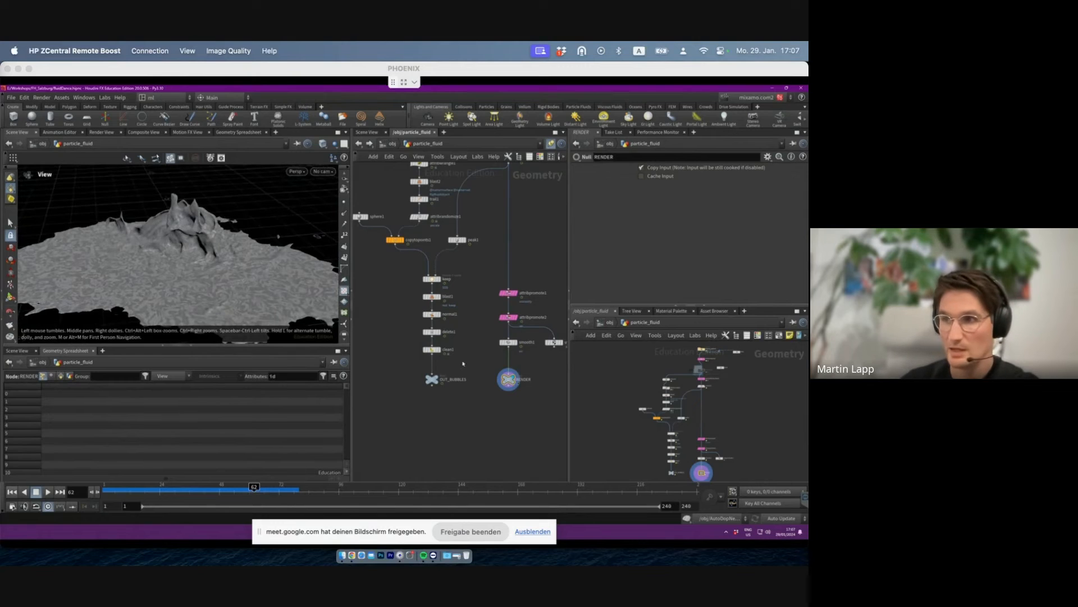
- Display the OUT_BUBBLES null with the RENDER null templated over it to compare the bubbles with the fluid
left_click(439, 379)
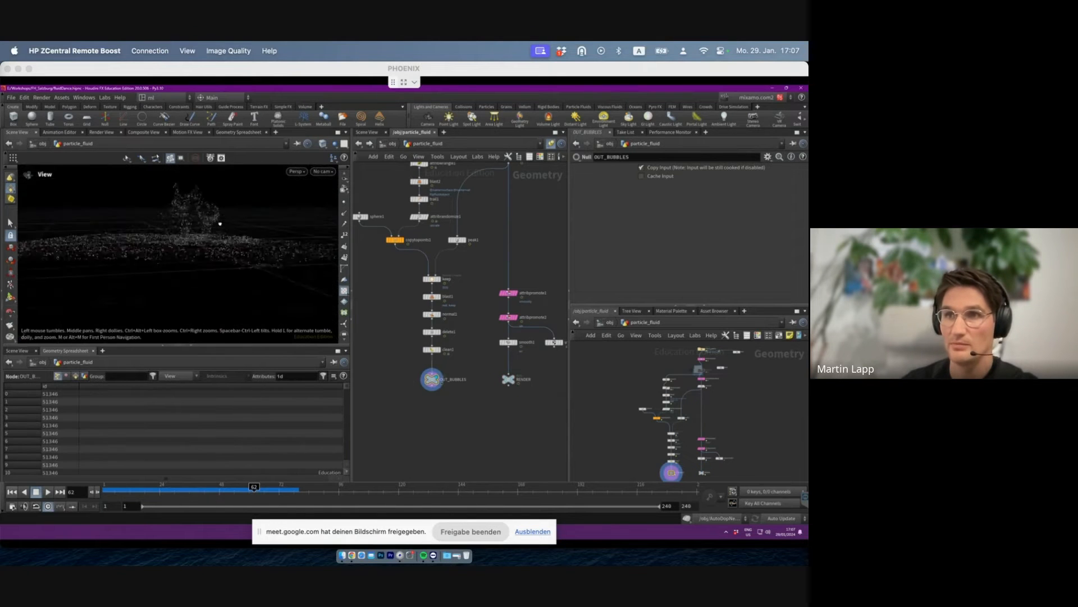
right_click_drag(220, 223, 296, 197)
left_click_drag(296, 197, 299, 211)
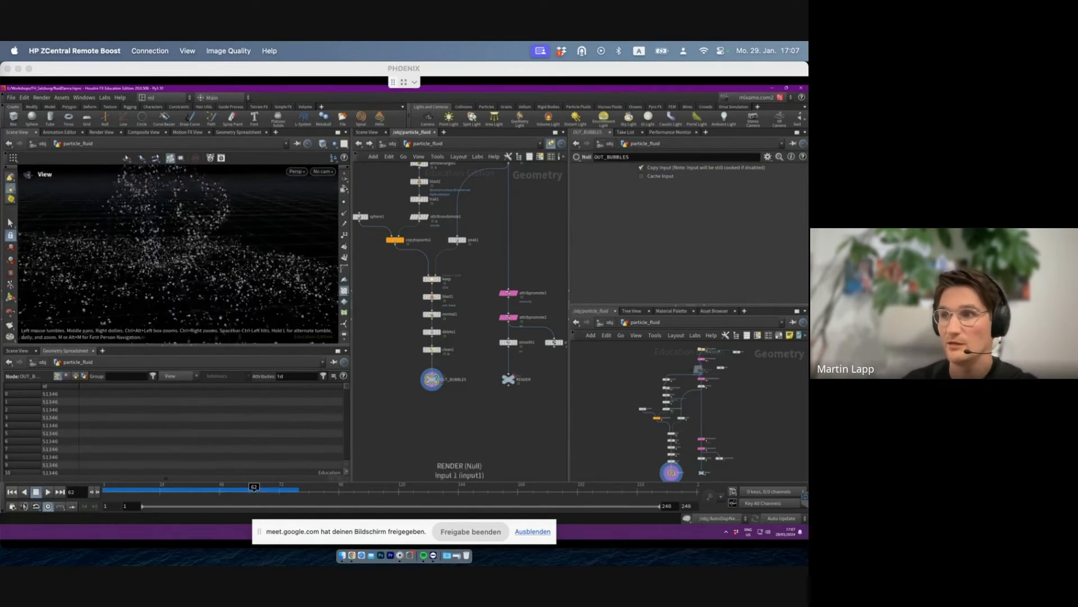
left_click(514, 386)
right_click_drag(236, 183, 161, 261)
mouse_move(242, 224)
right_mouse_down()
mouse_move(216, 286)
mouse_move(248, 228)
right_mouse_up()
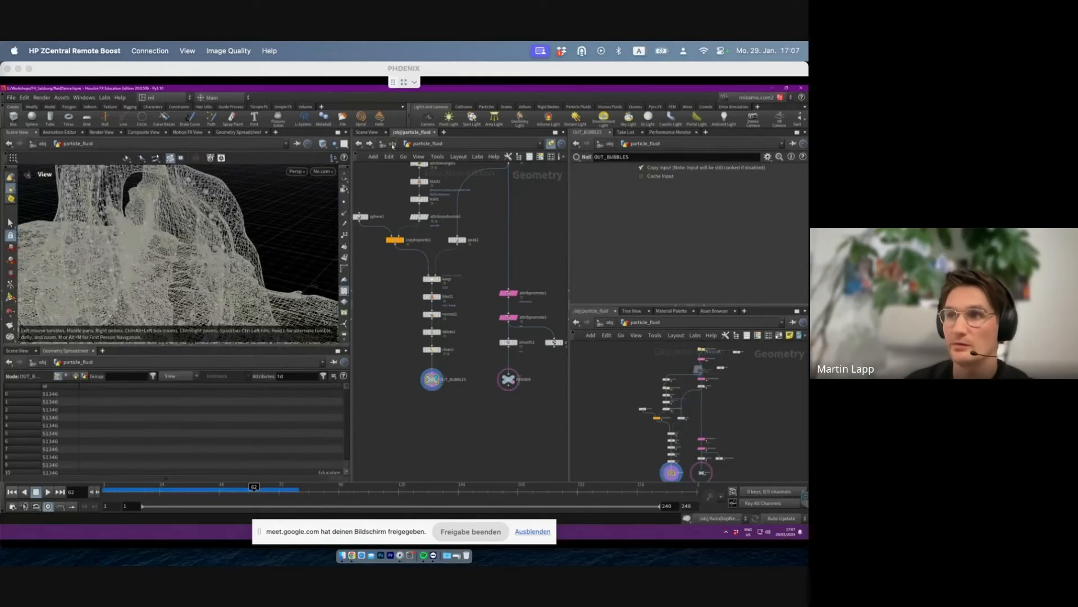
- Switch the network editor from the particle_fluid geometry to the stage context
left_click(392, 145)
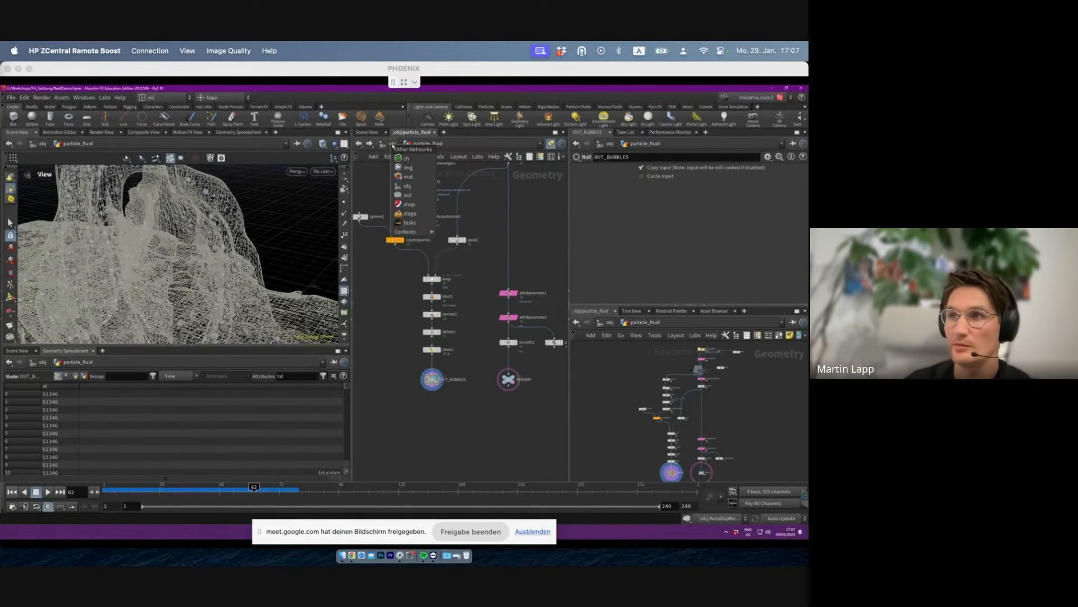
left_click(410, 214)
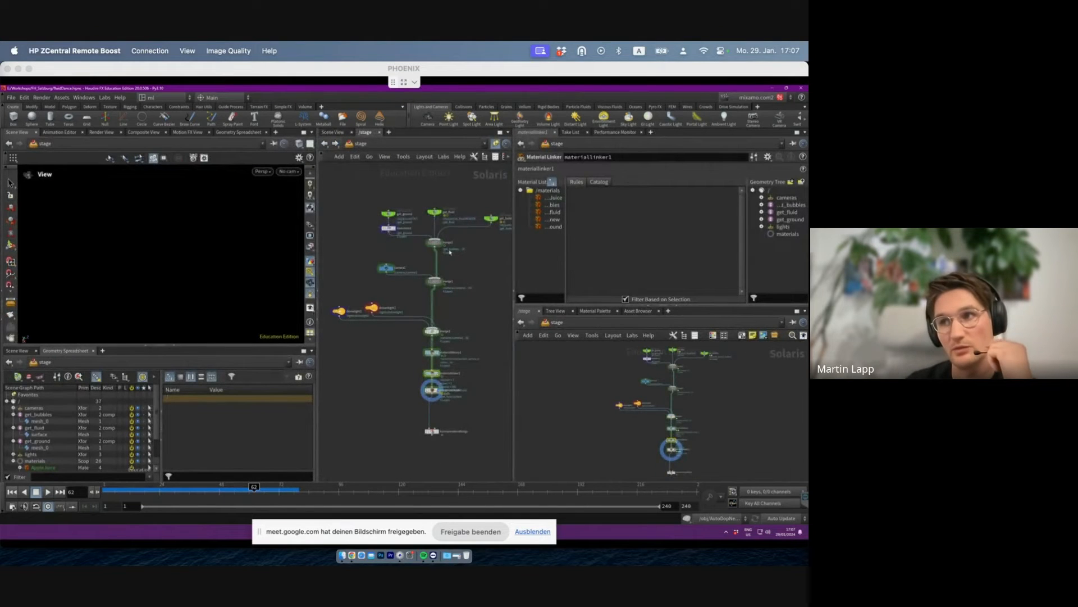
middle_click_drag(449, 252, 410, 283)
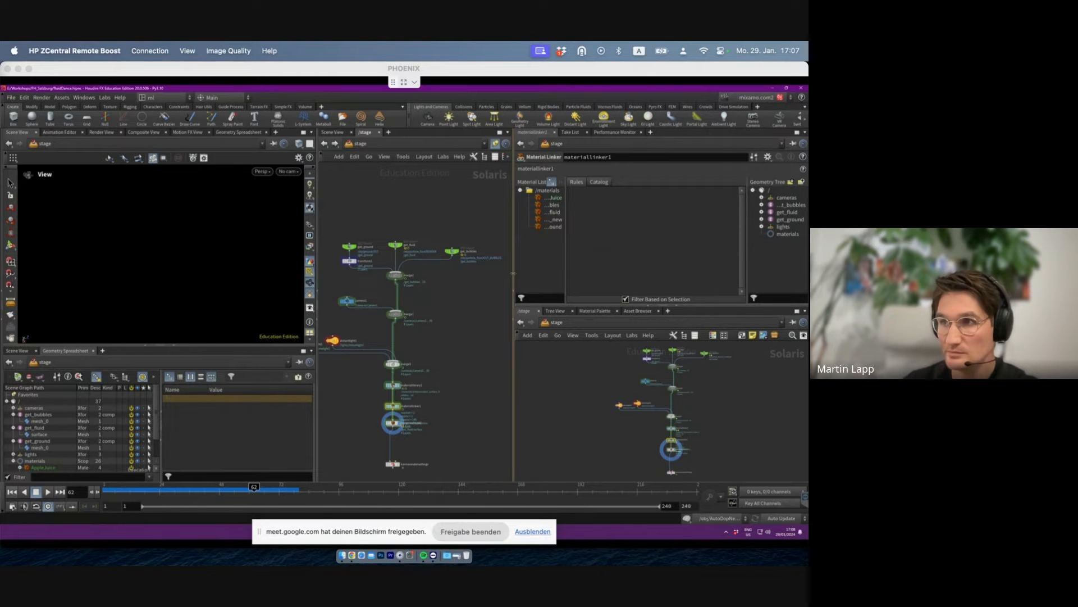
middle_click_drag(456, 304, 490, 303)
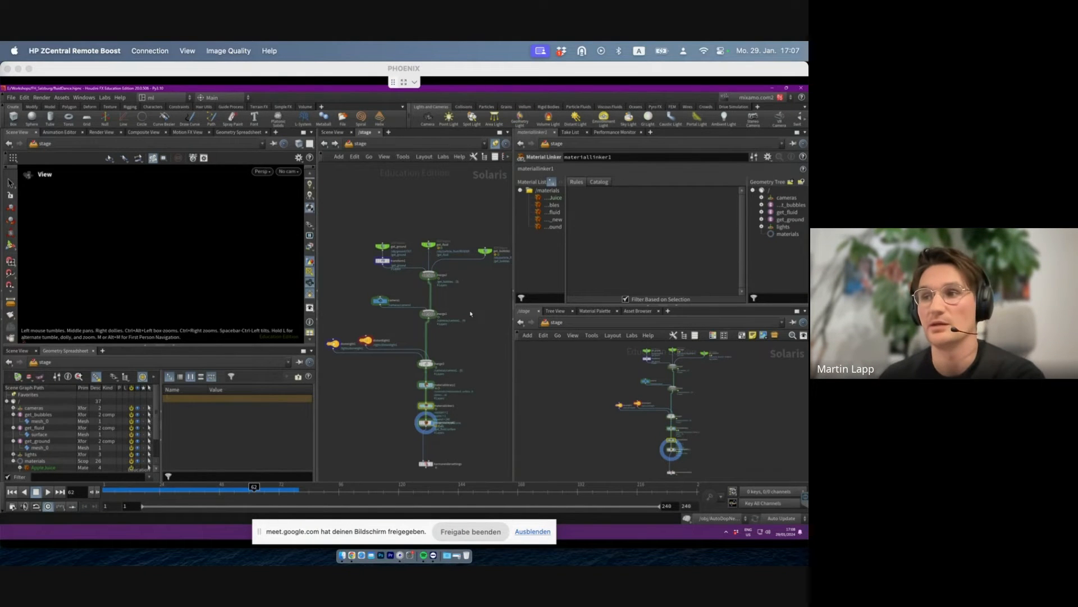
- Switch to Nuke, play back the rendered sequence of the grey mannequin figure, and return to Houdini
key("alt+Tab")
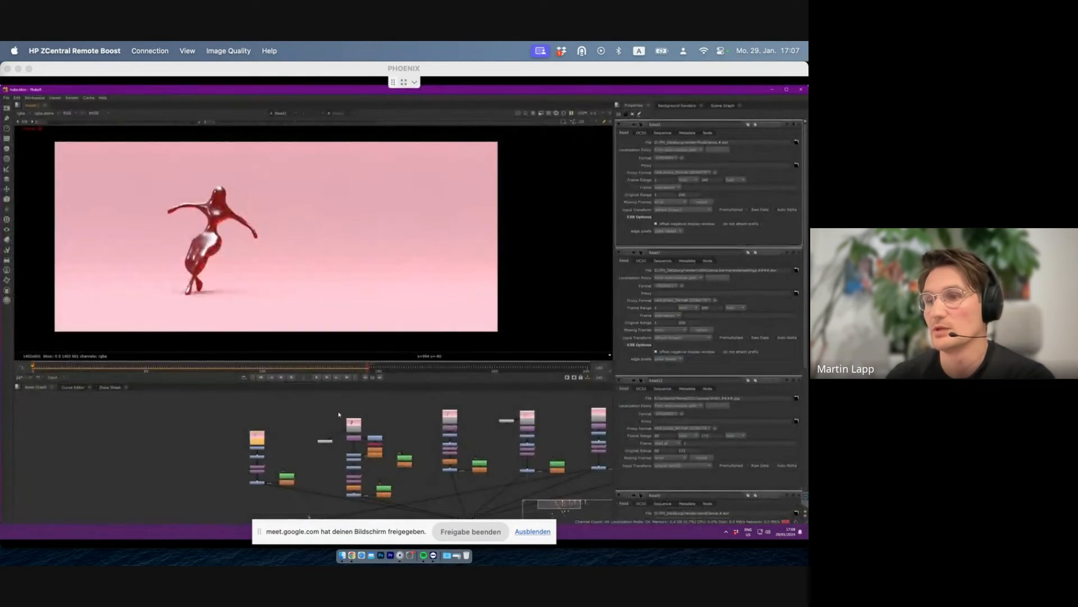
left_click(449, 417)
key("1")
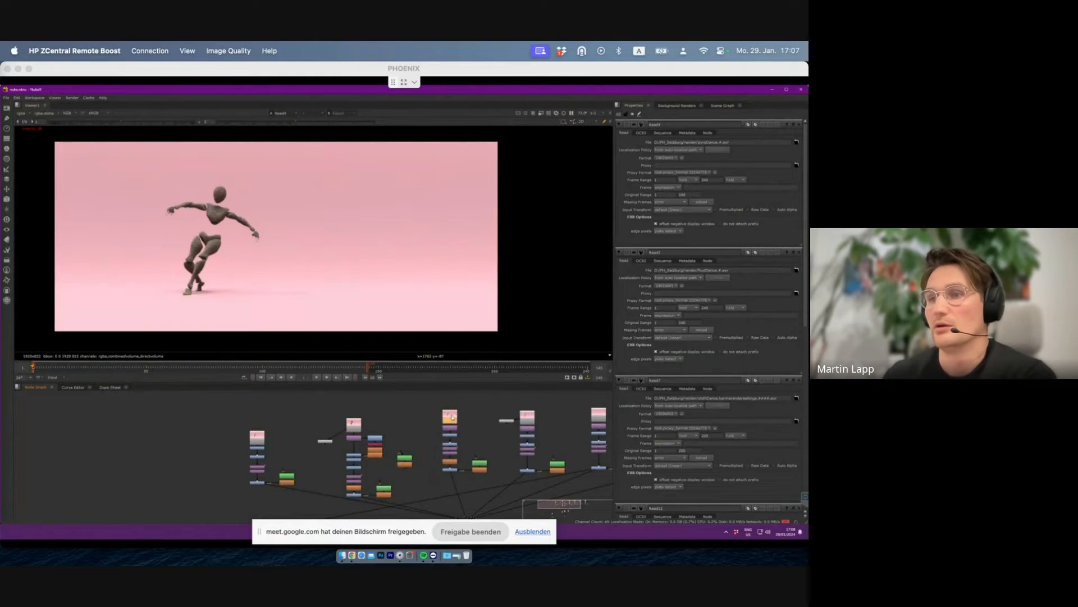
left_click(316, 378)
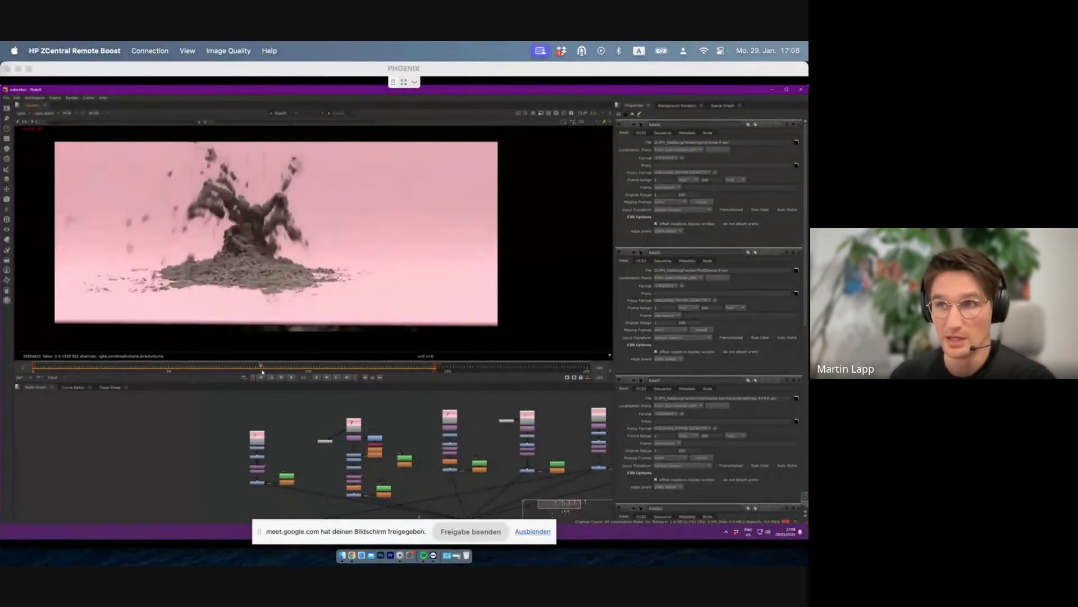
left_click(771, 90)
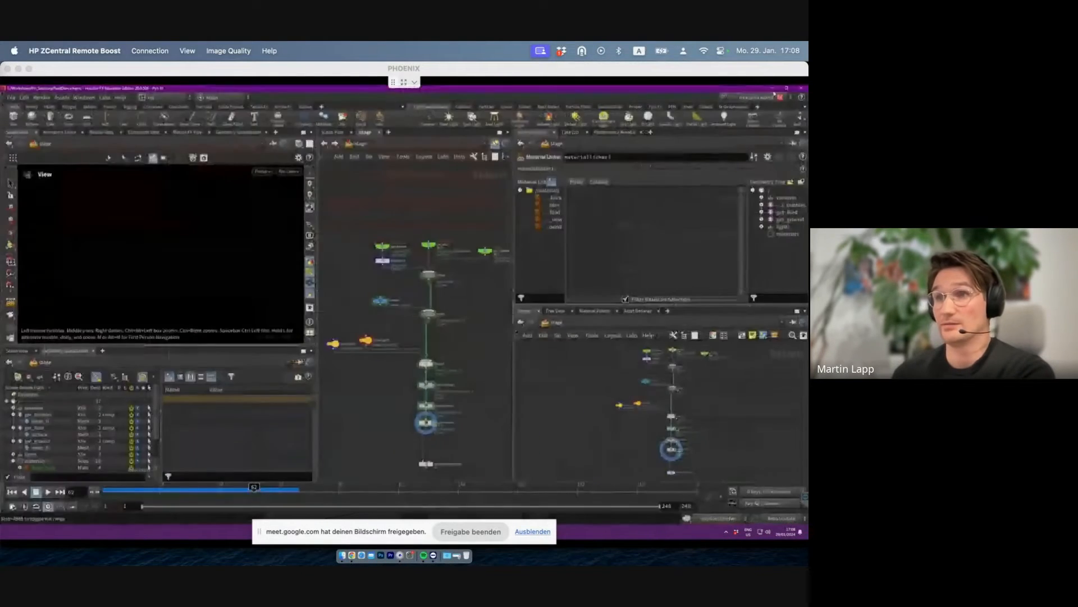
- Display the get_fluid SOP Import node in the stage network and try to view its geometry
scroll(437, 238, "up", 3)
middle_click_drag(437, 238, 397, 275)
scroll(397, 275, "up", 2)
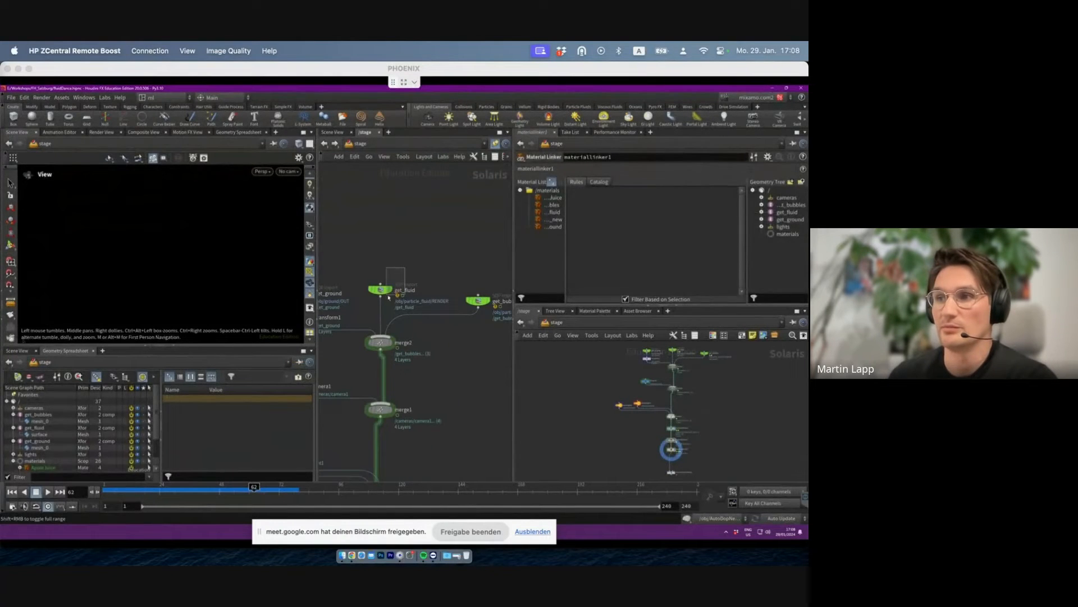
left_click(380, 288)
left_click_drag(188, 268, 181, 208)
mouse_move(201, 256)
left_mouse_down()
mouse_move(166, 243)
mouse_move(200, 259)
mouse_move(158, 259)
left_mouse_up()
left_click(10, 183)
left_click(152, 247)
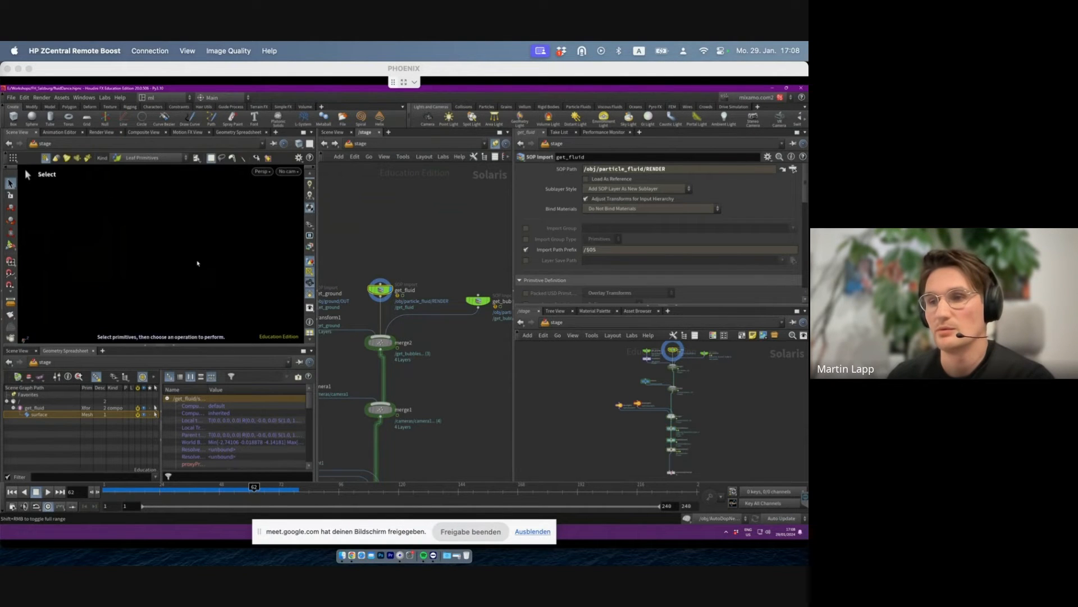
left_click(289, 171)
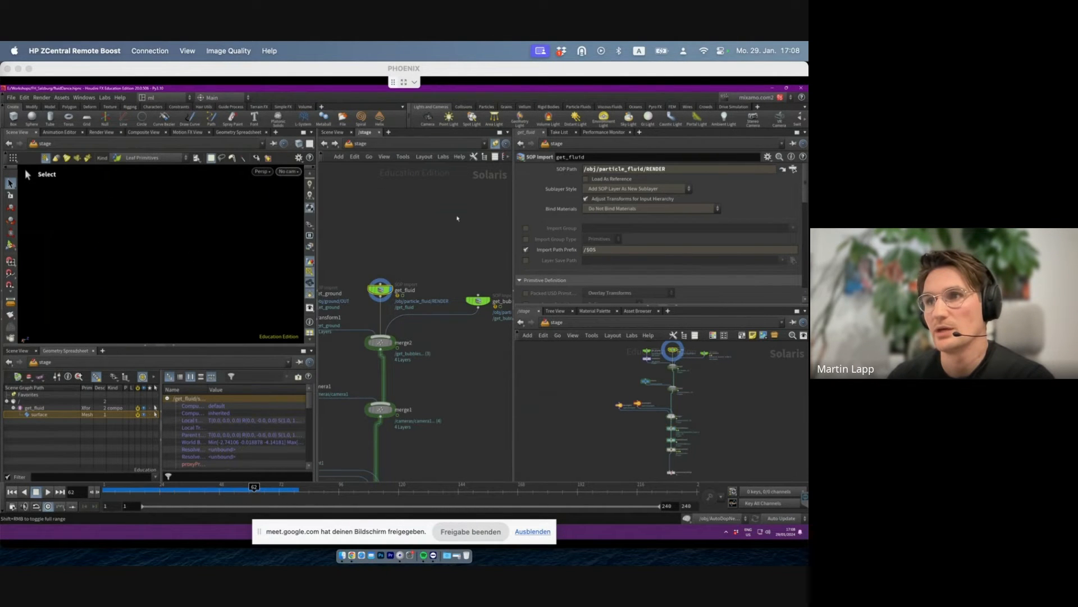
- Display merge1 and look through /cameras/camera1 in the viewport, with the camera1 node selected
middle_click_drag(411, 363, 456, 242)
scroll(455, 272, "down", 4)
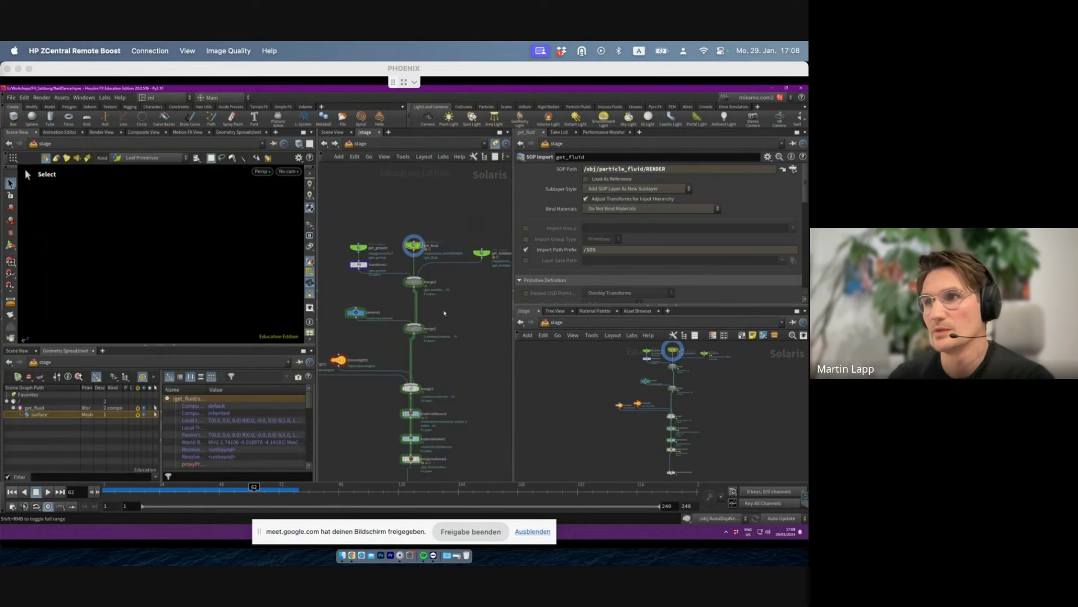
left_click(415, 330)
left_click(424, 319)
left_click(289, 171)
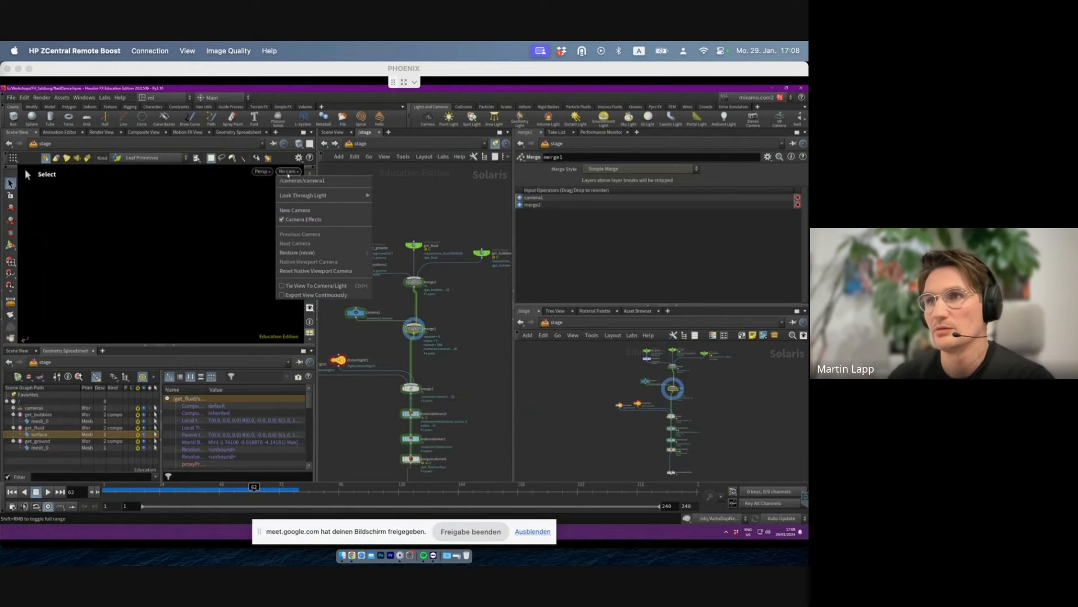
left_click(300, 186)
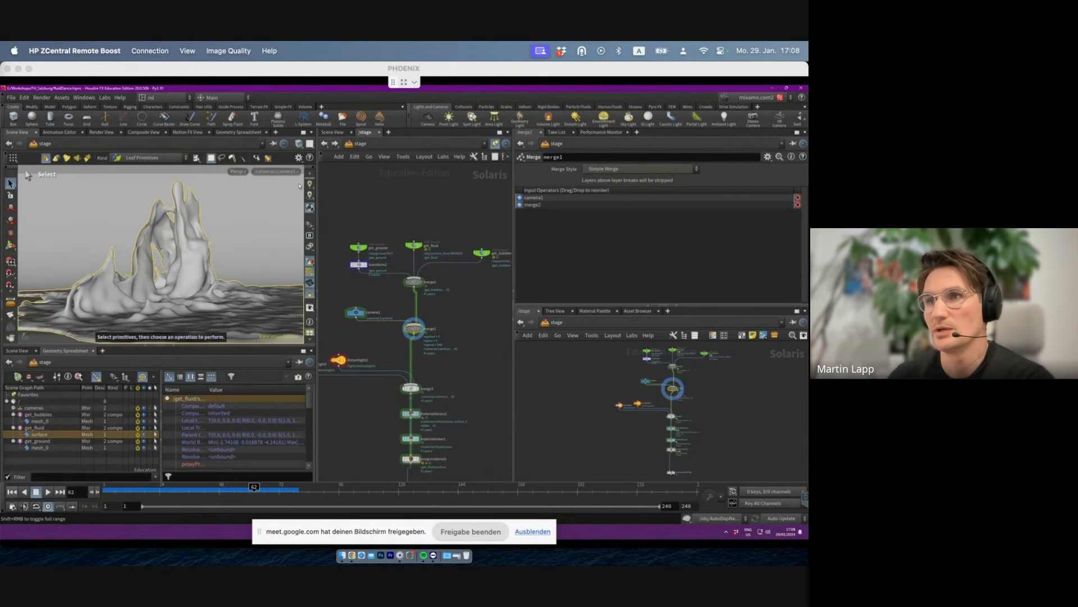
left_click(356, 312)
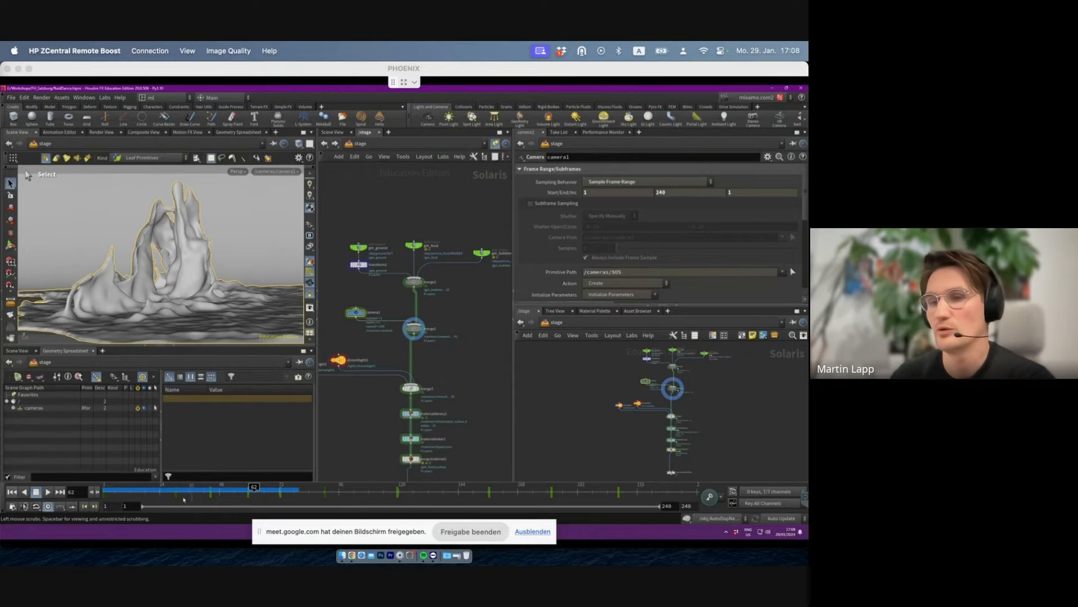
- Leave the camera view and set the viewport's far clip plane to 1775 in the camera display options
left_click_drag(216, 262, 172, 271, "alt")
key("d")
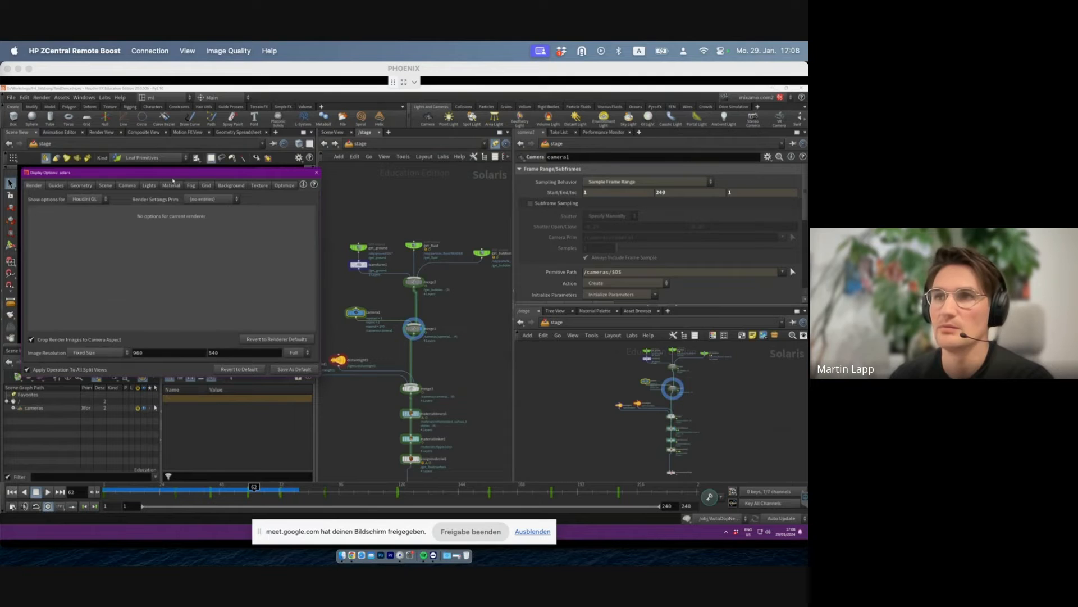
left_click(126, 186)
left_click(119, 298)
left_click(125, 304)
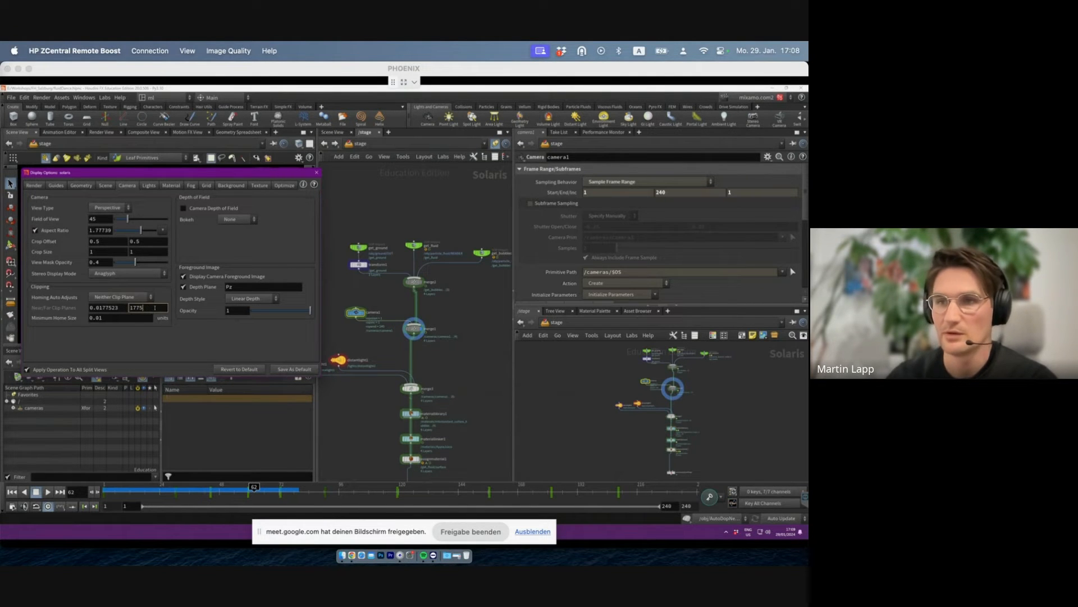
left_click_drag(221, 170, 495, 199)
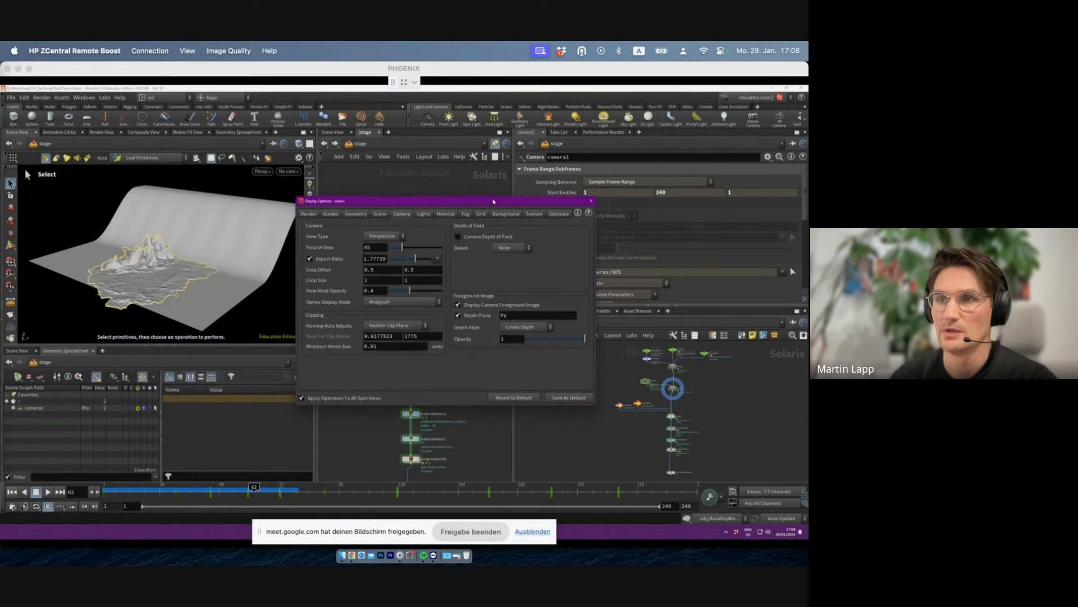
key("s")
left_click(591, 200)
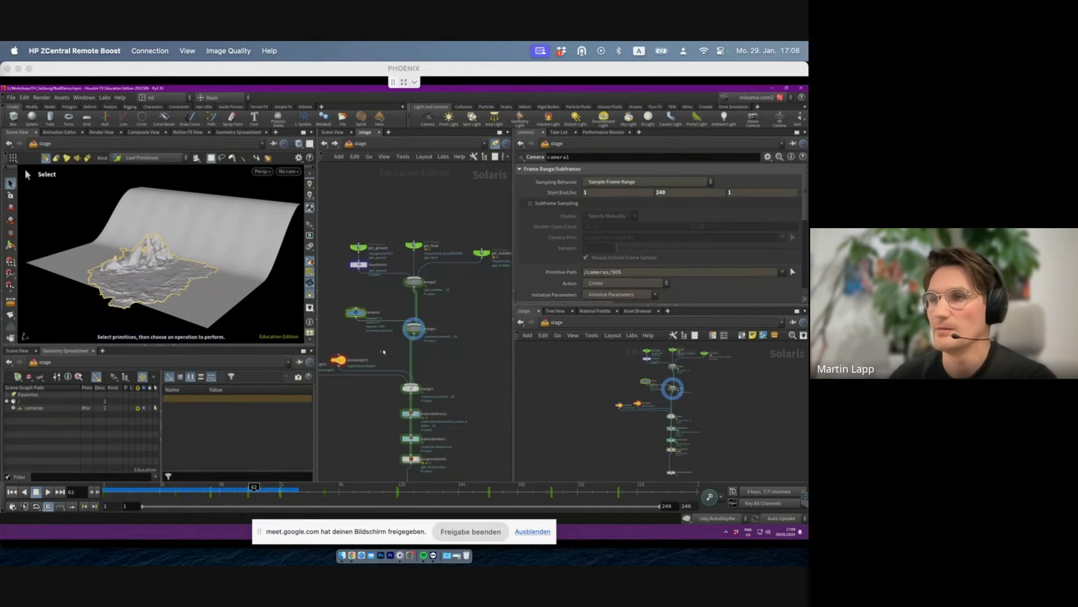
- Select the camera1 node and show its Camera tool handles, framing the camera and the scene in the viewport
left_click(414, 329)
left_click(356, 313)
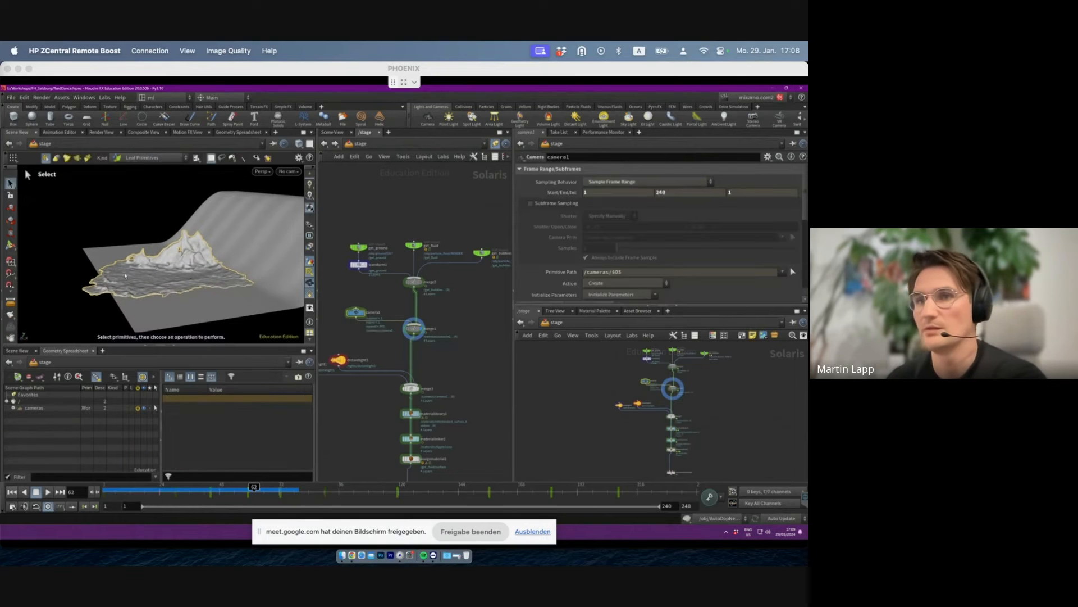
key("Return")
key("space+h")
left_click_drag(188, 271, 243, 303)
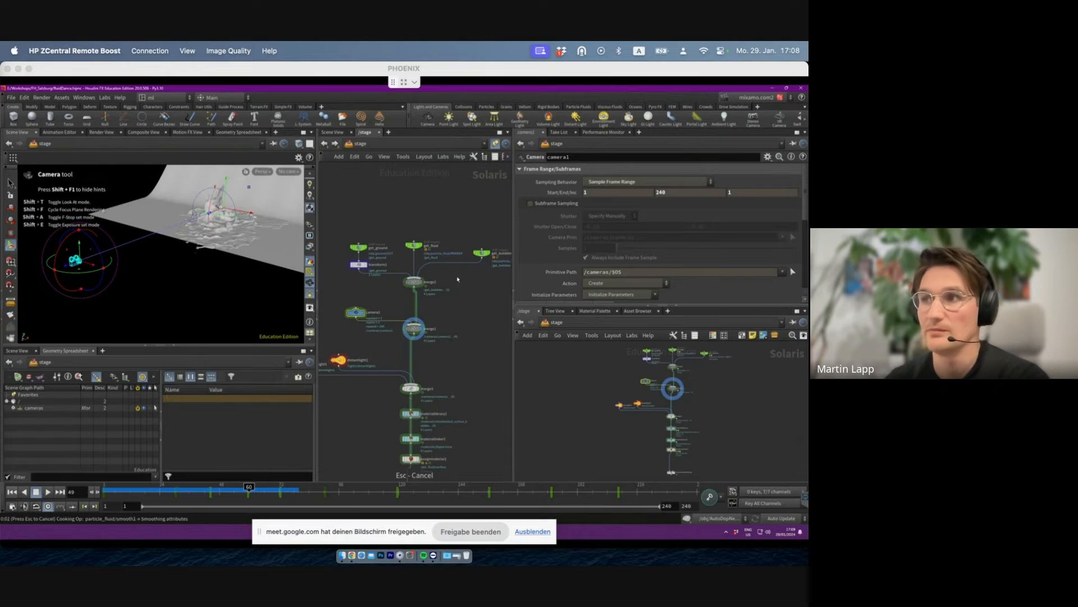
- Interrupt the cooking and scrub the timeline to frame 84 to examine the camera's animated movement
key("Escape")
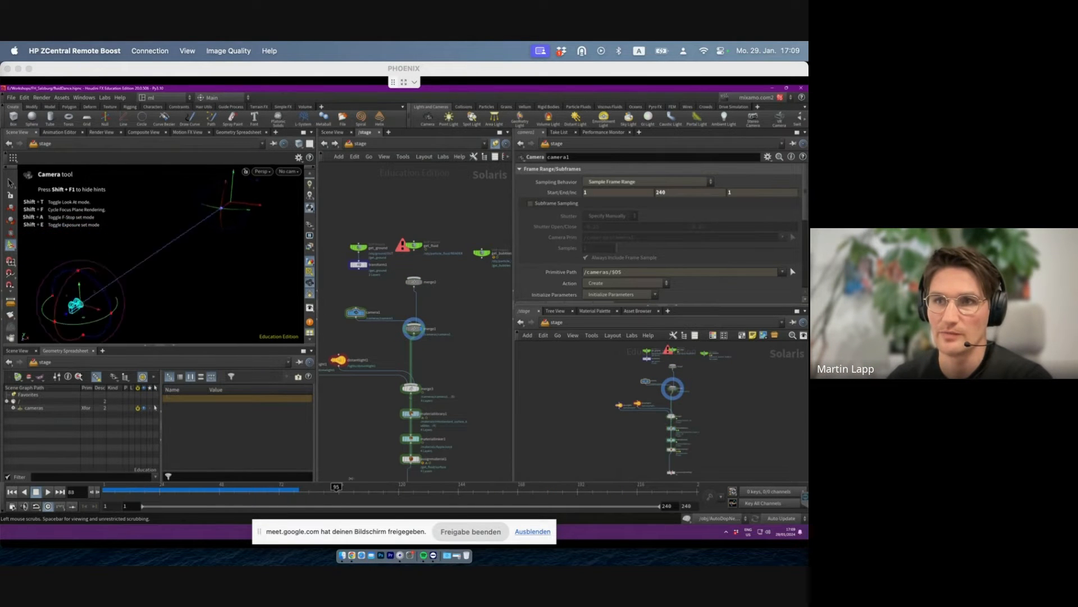
left_click_drag(387, 332, 320, 270)
left_click_drag(241, 495, 308, 494)
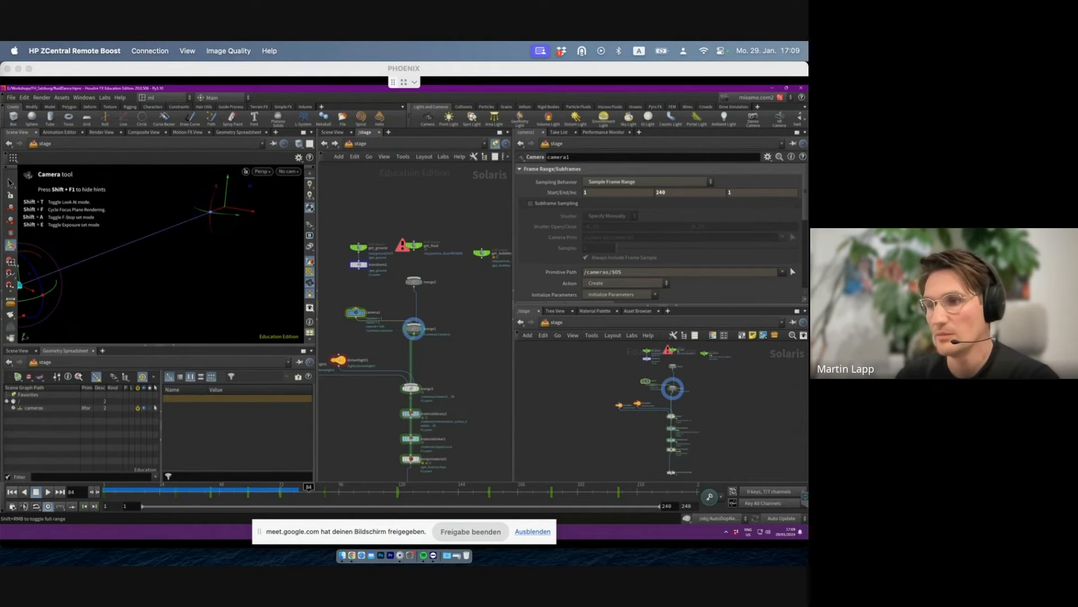
- Switch to Nuke, view the fluid render in the Viewer and scrub through its frames to examine the camera movement
key("alt+Tab")
left_click(257, 441)
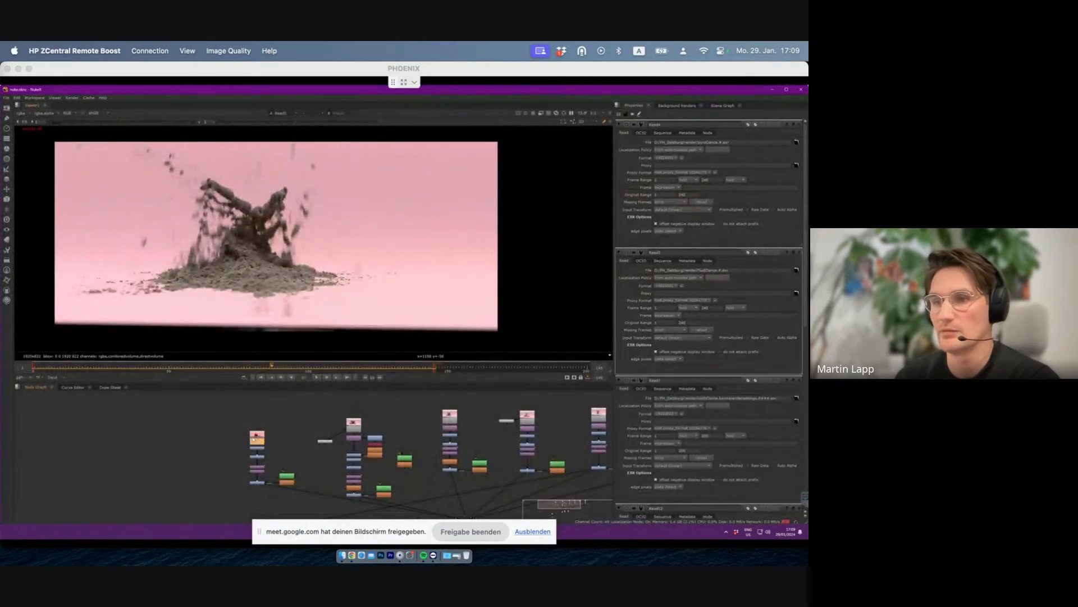
key("1")
left_click_drag(169, 367, 403, 363)
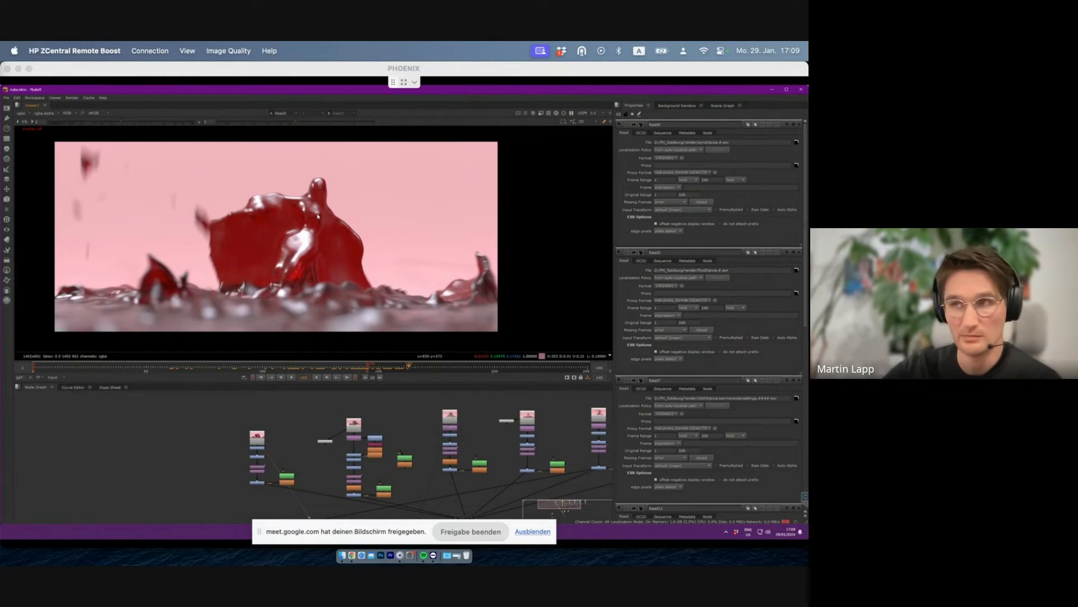
left_click(327, 369)
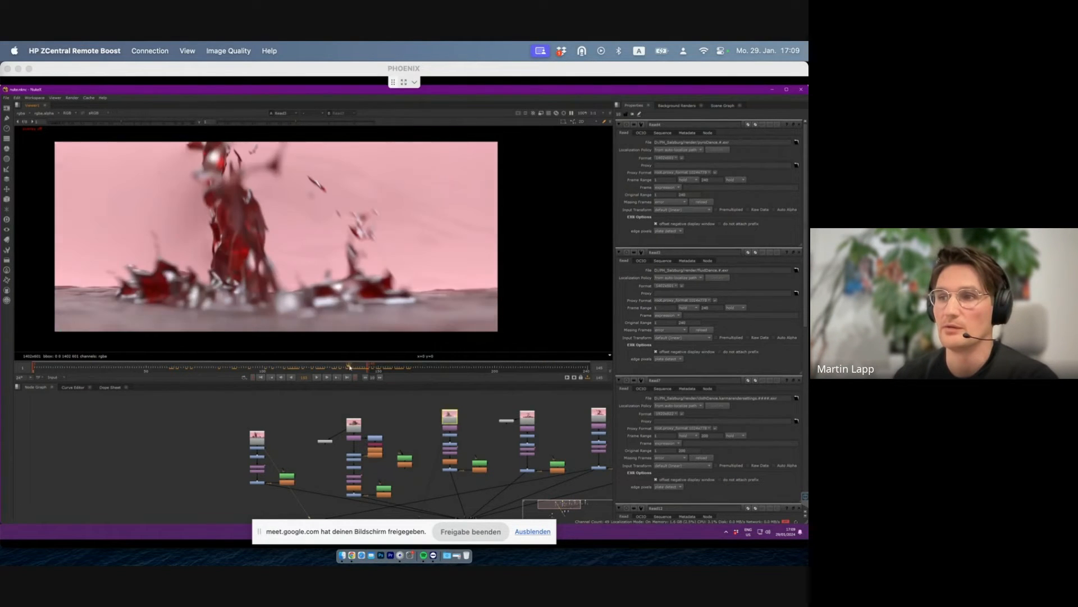
left_click_drag(327, 368, 299, 367)
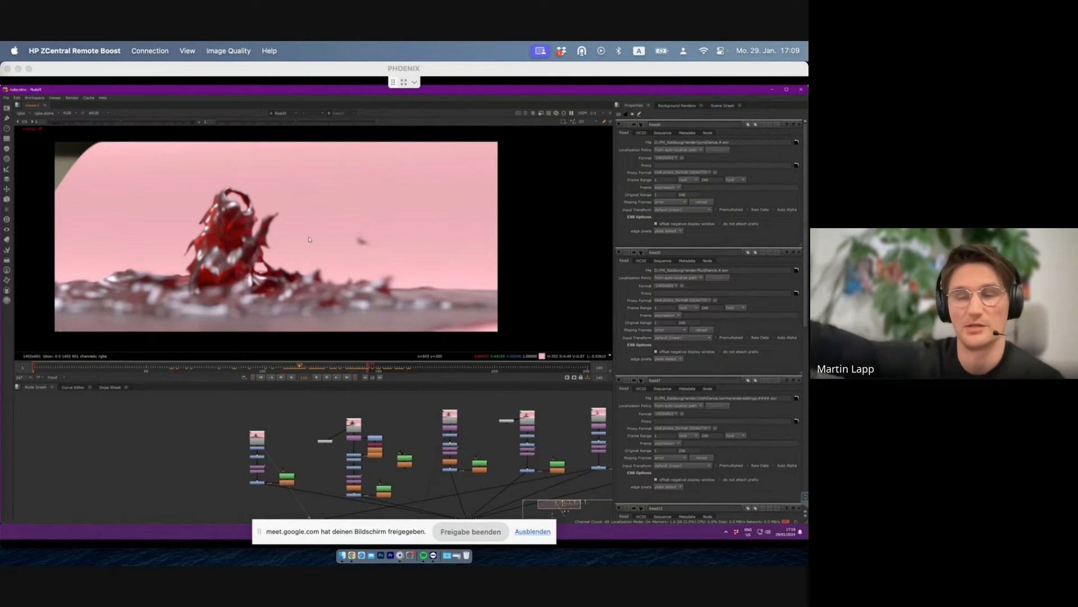
left_click(283, 369)
left_click_drag(283, 371, 88, 372)
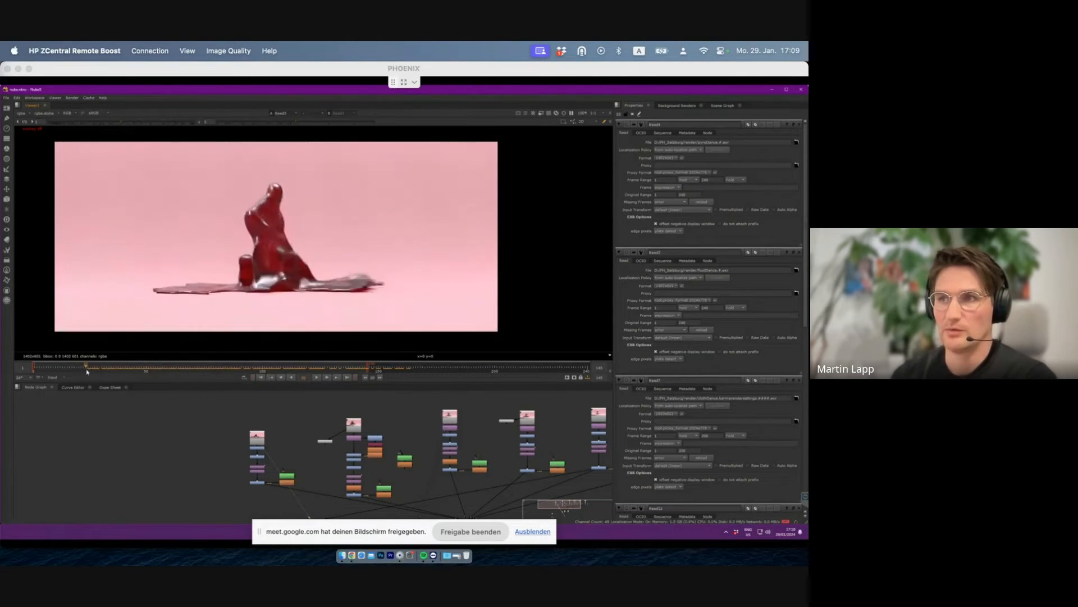
- Return to Houdini, select the merge1 node, interrupt the cooking and go back to frame 1
left_click(773, 90)
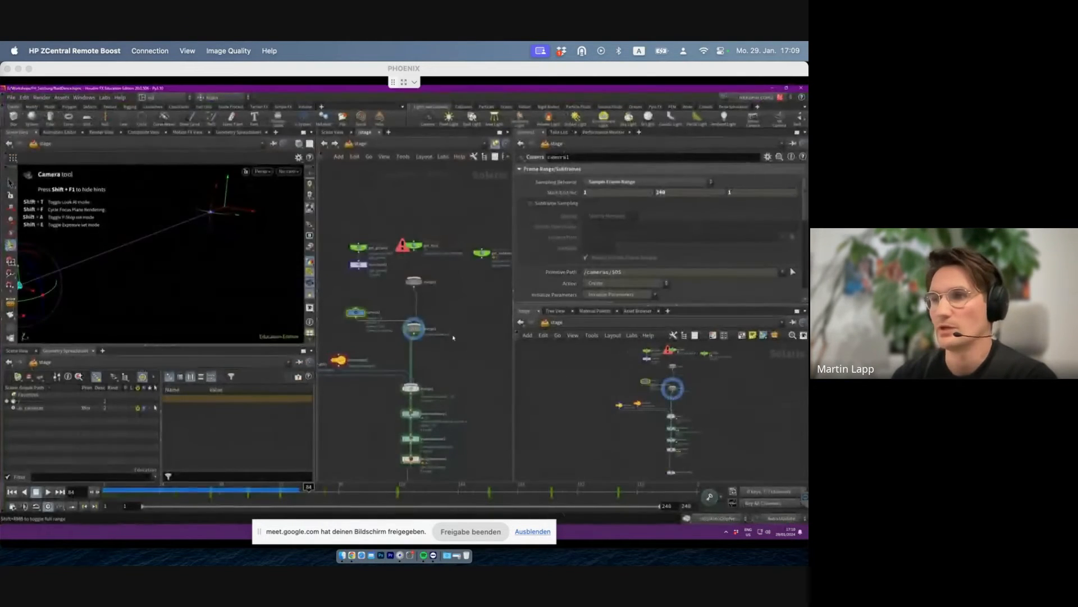
left_click(414, 329)
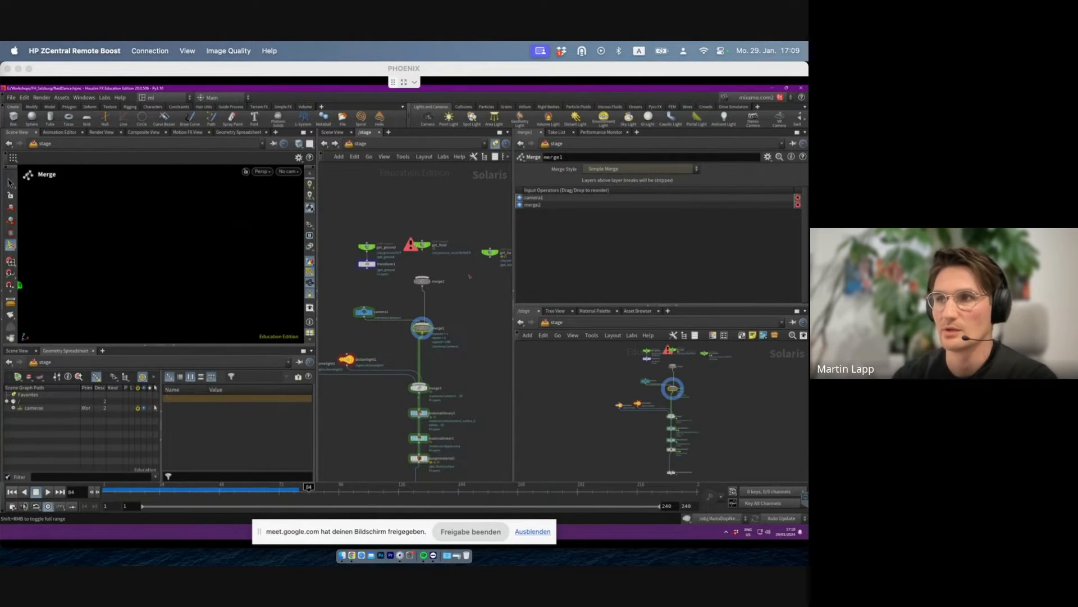
key("Escape")
key("ctrl+Up")
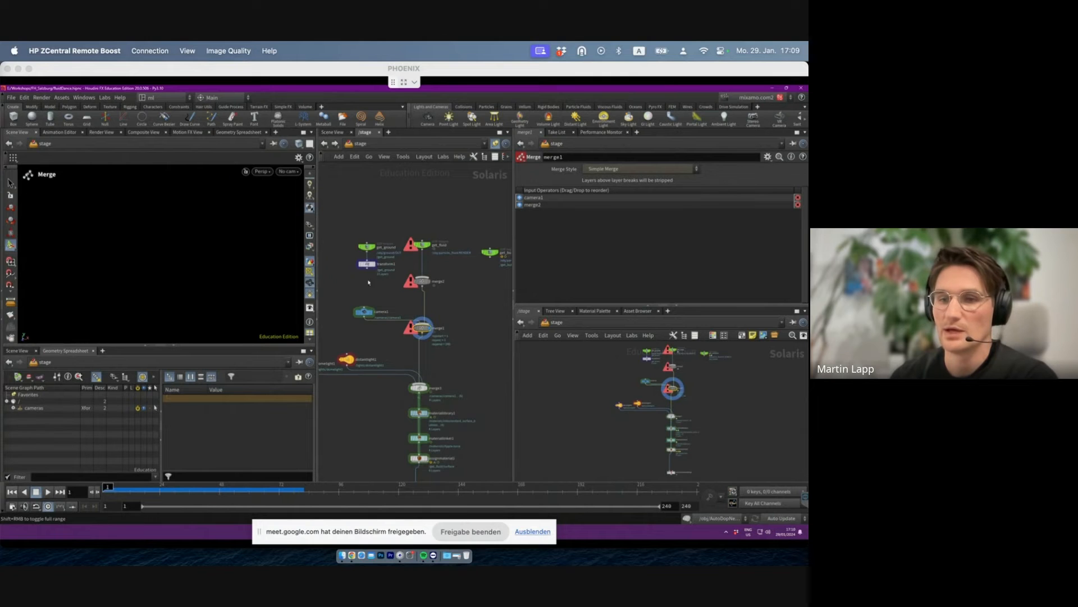
- Display the get_fluid SOP import, frame the fluid figure in the viewport and save the scene file
left_click(423, 244)
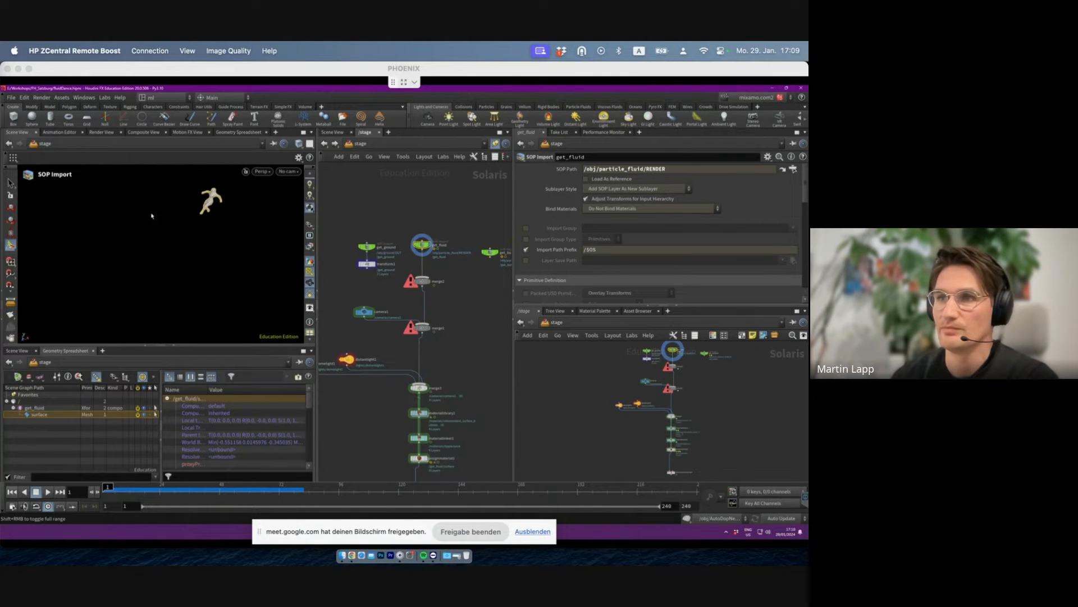
key("space+g")
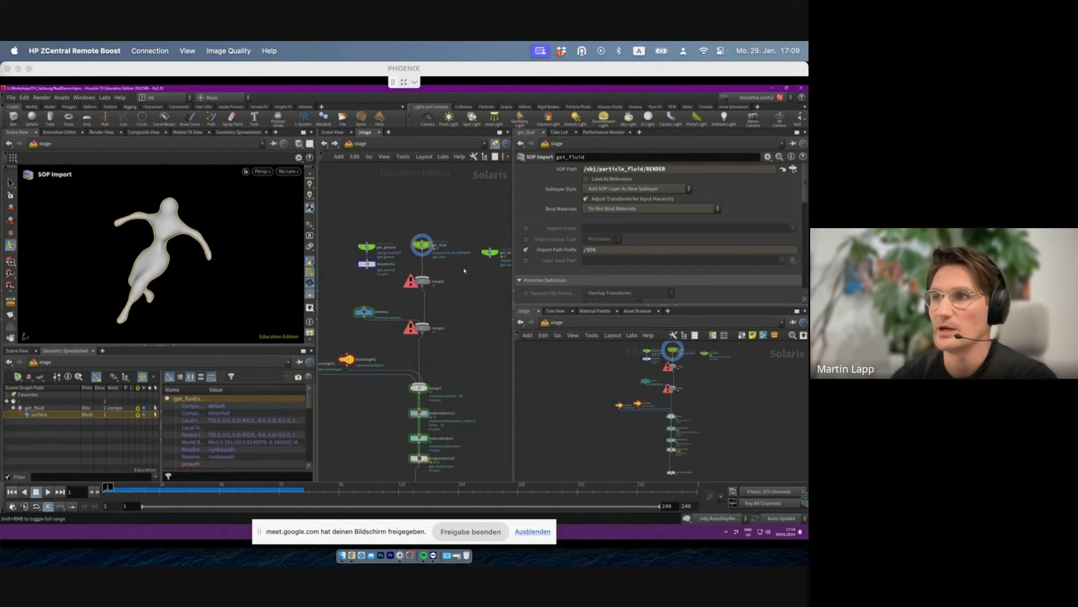
scroll(431, 263, "up", 5)
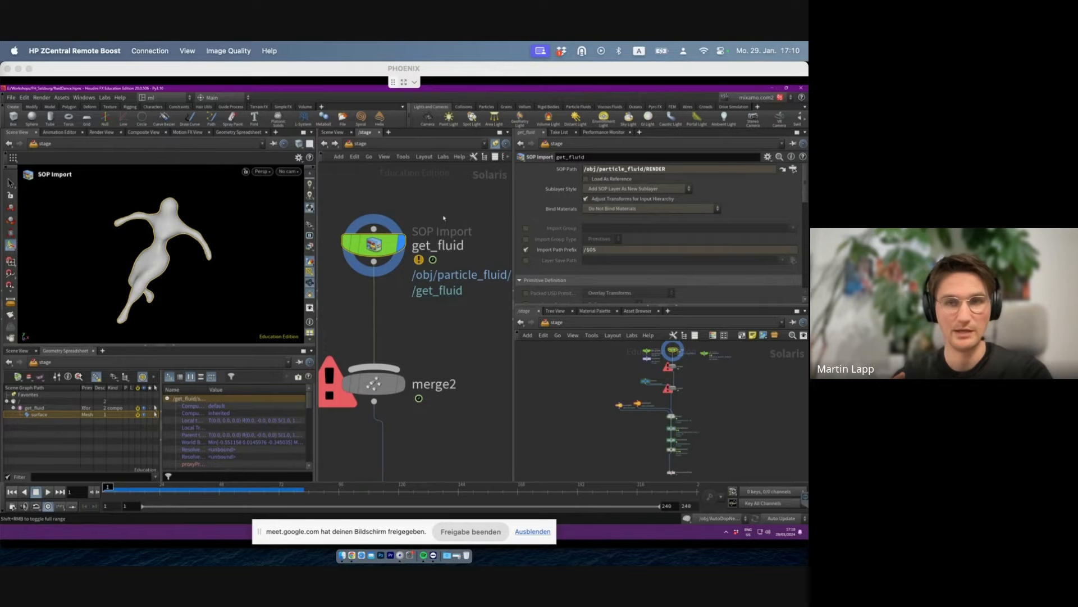
scroll(427, 230, "down", 4)
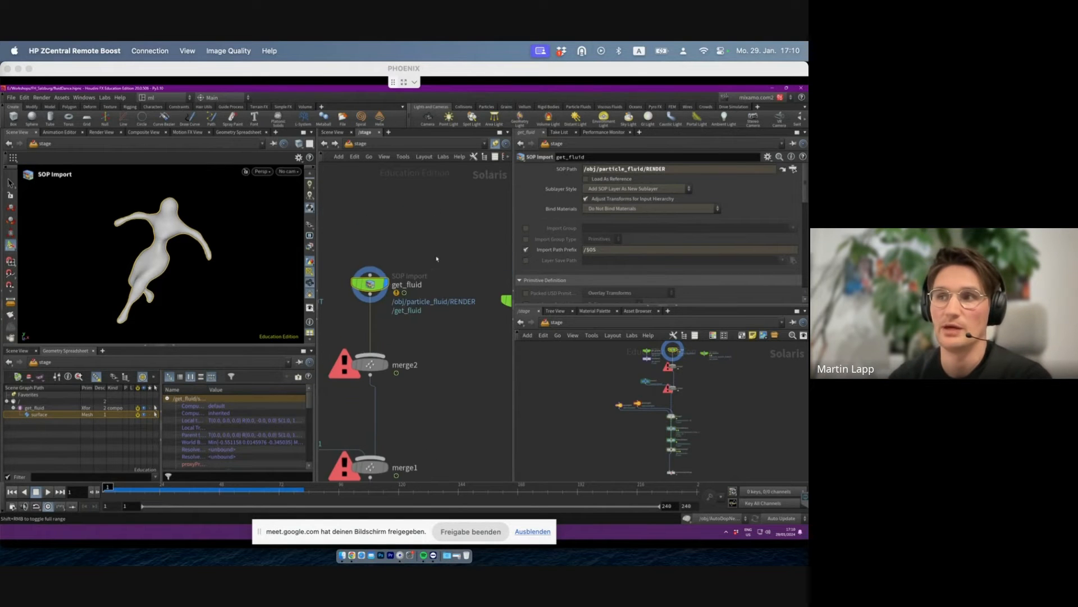
key("ctrl+s")
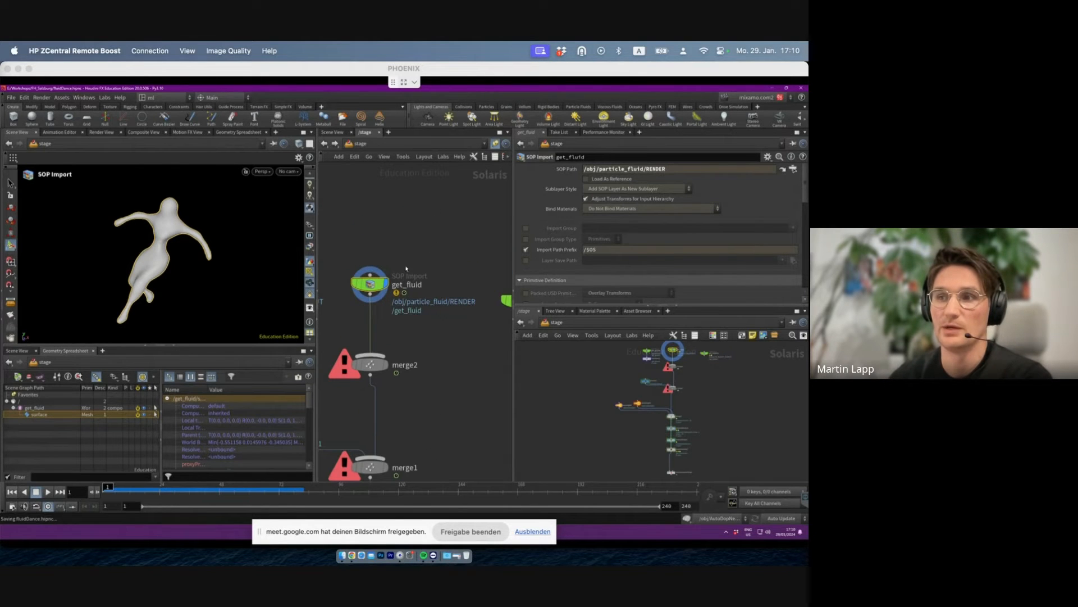
scroll(415, 337, "down", 2)
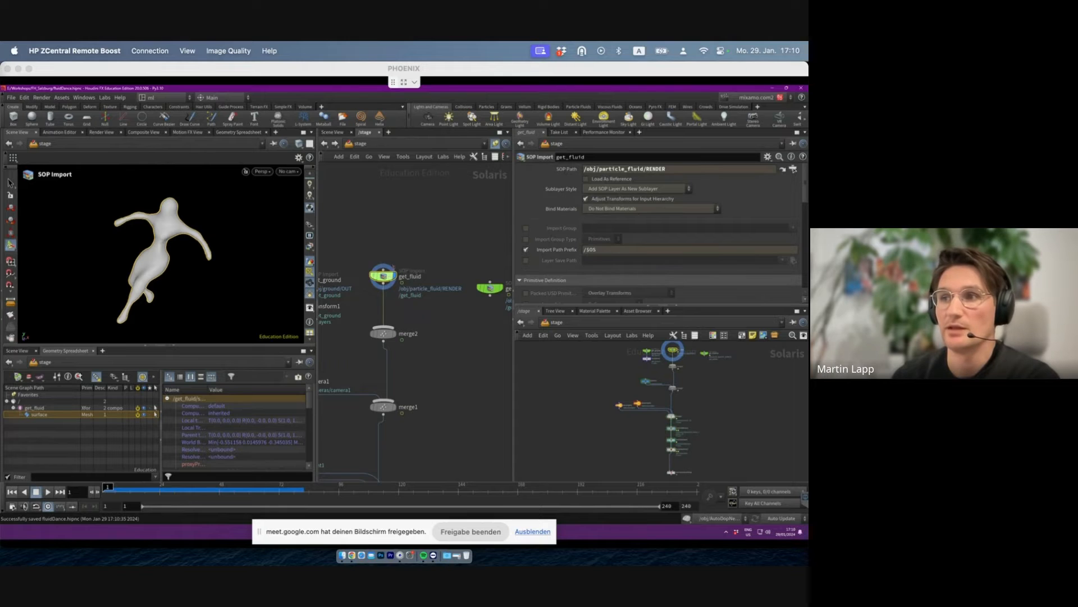
middle_click_drag(423, 249, 434, 268)
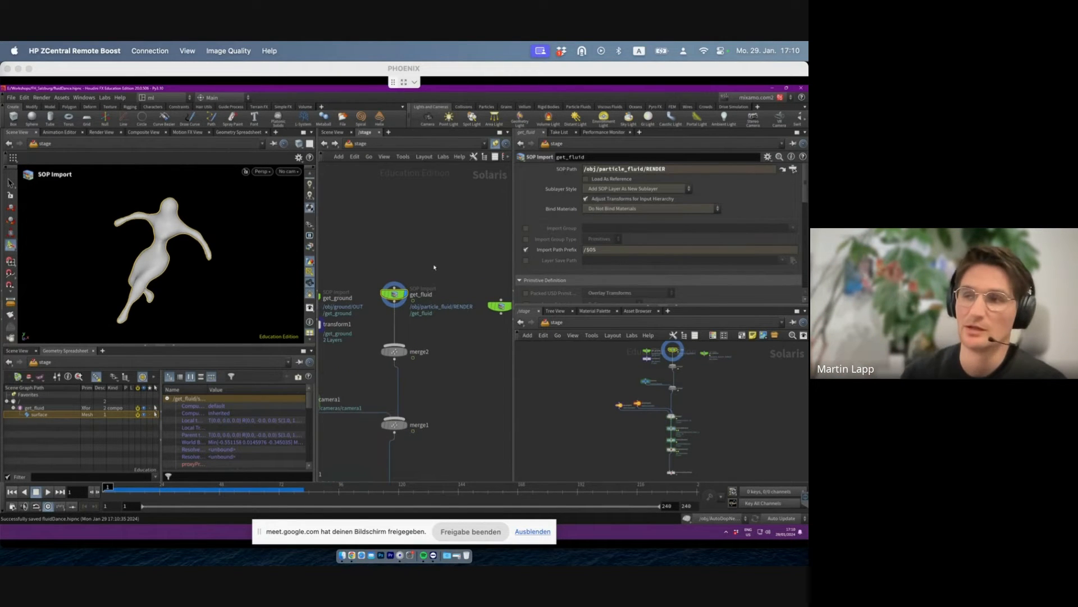
left_click_drag(433, 264, 383, 317)
middle_click_drag(432, 264, 471, 273)
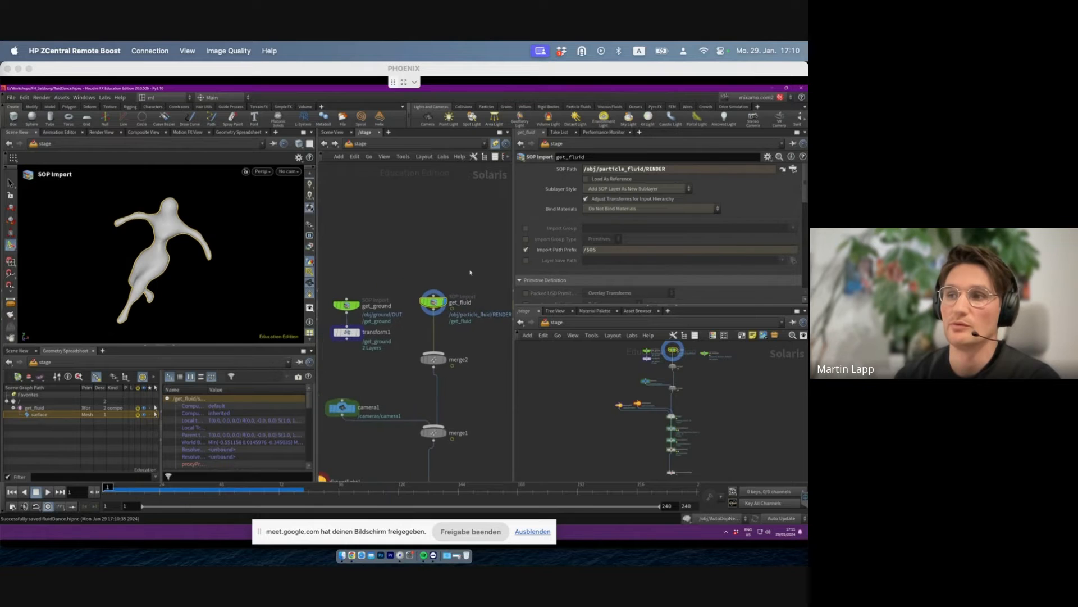
key("ctrl+s")
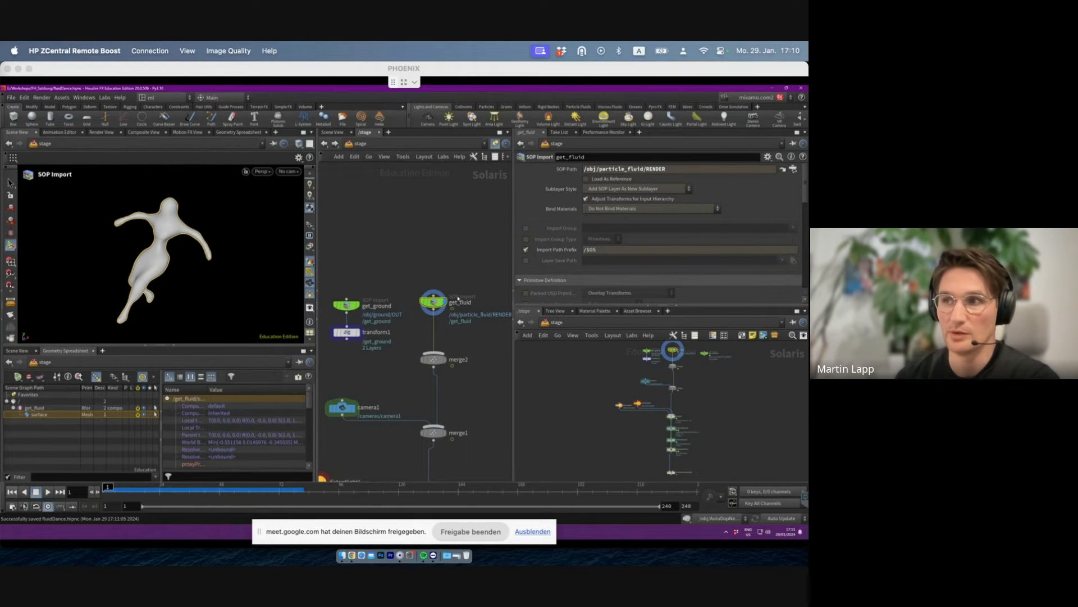
- Follow get_fluid's SOP path to the RENDER null in particle_fluid, display its geometry and return to the stage
middle_click_drag(474, 294, 445, 299)
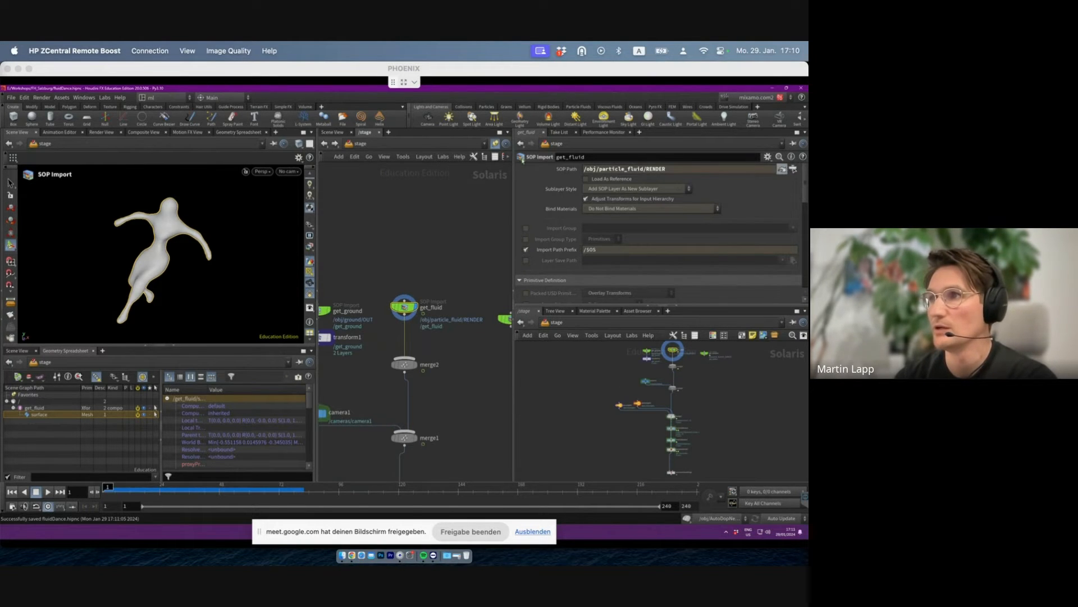
left_click(782, 168)
key("f")
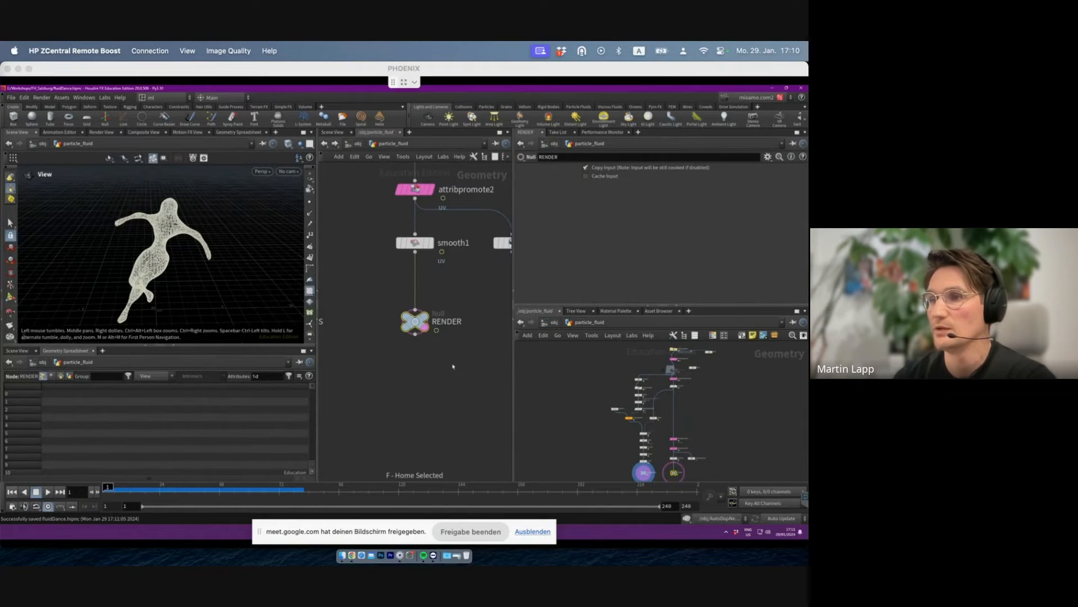
scroll(450, 362, "down", 1)
left_click(433, 321)
scroll(503, 260, "down", 3)
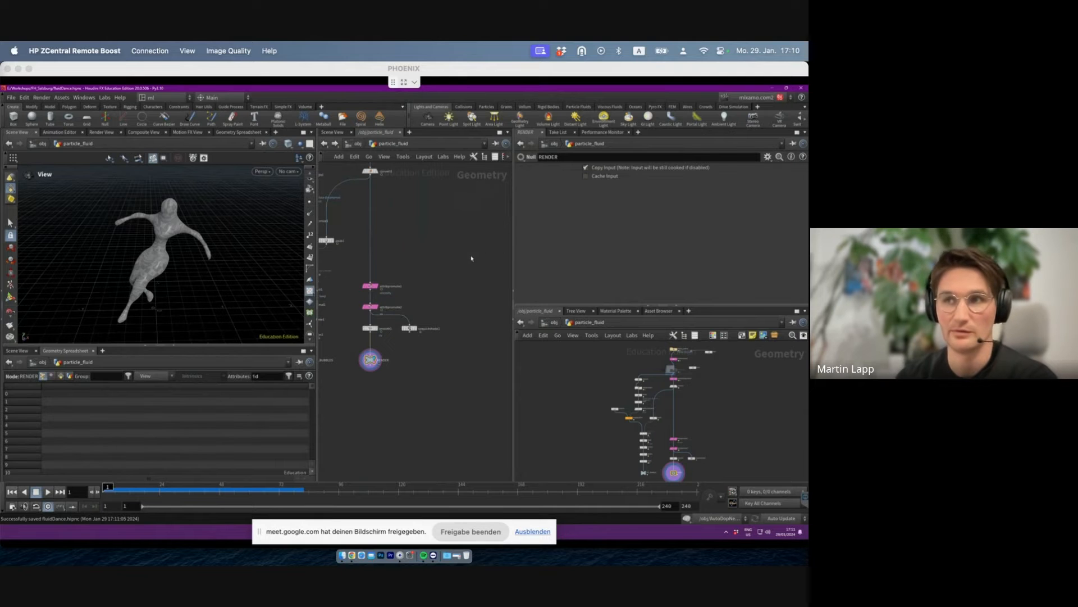
left_click(324, 144)
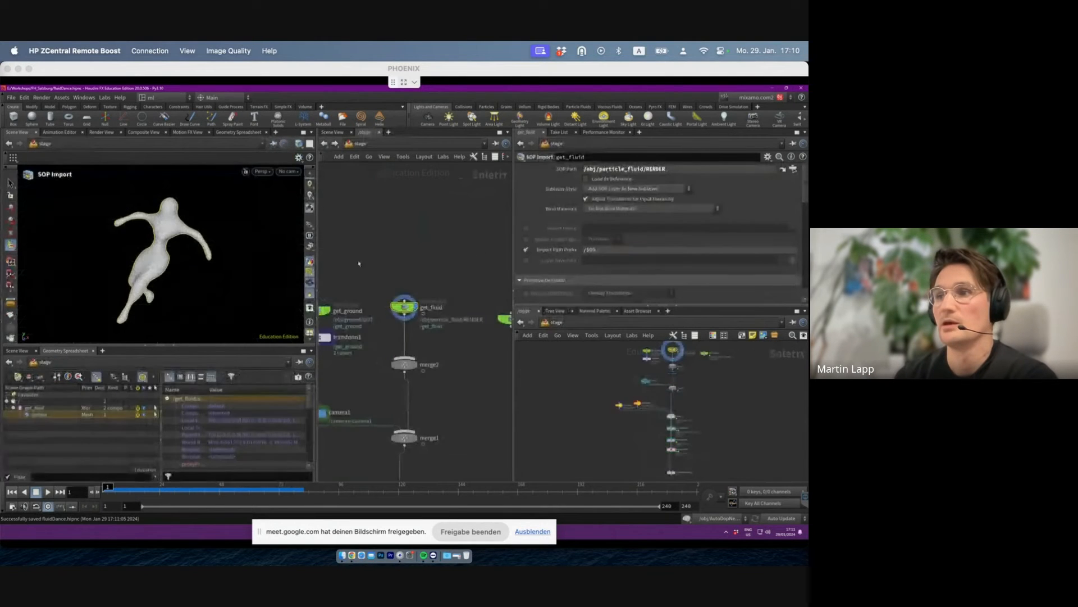
- Connect the get_bubbles import into merge2 alongside get_fluid and display merge2 in the viewport
scroll(138, 226, "down", 2)
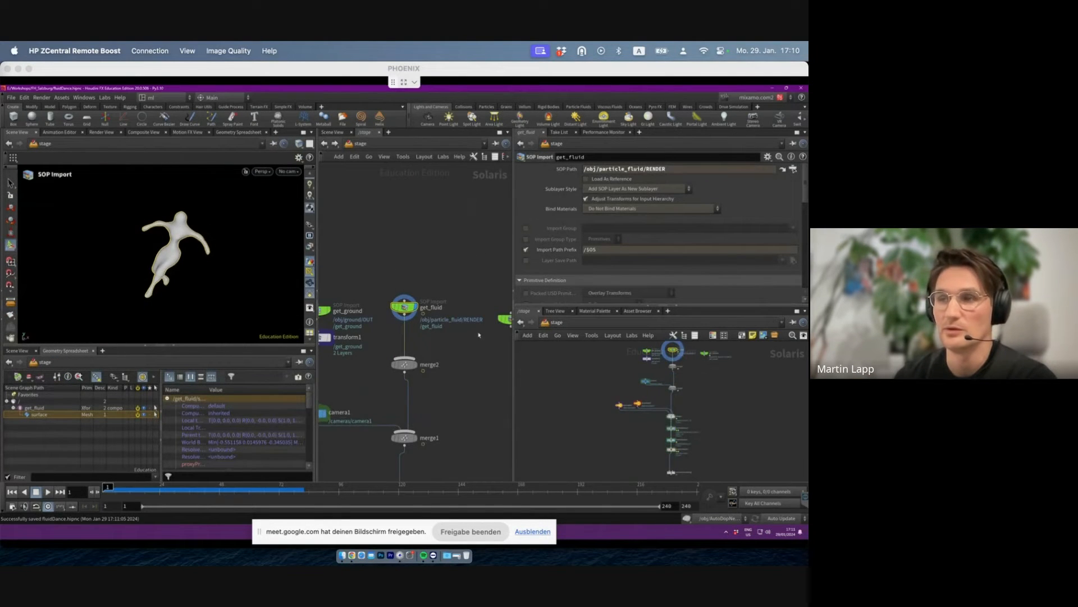
middle_click_drag(451, 341, 425, 342)
scroll(424, 342, "up", 1)
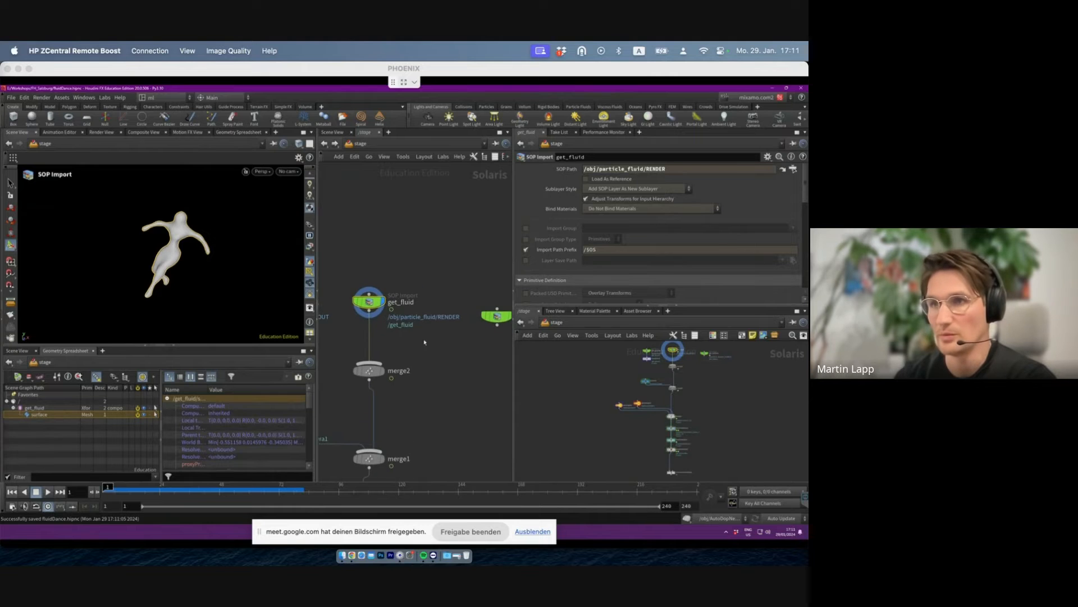
left_click_drag(667, 170, 509, 213)
left_click_drag(497, 324, 369, 361)
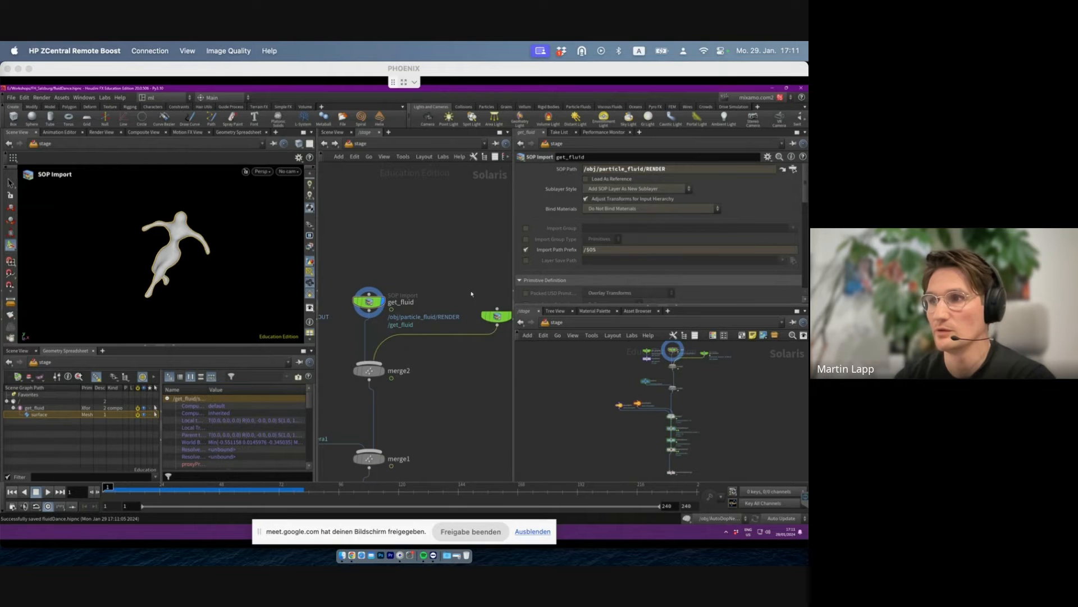
left_click(497, 316)
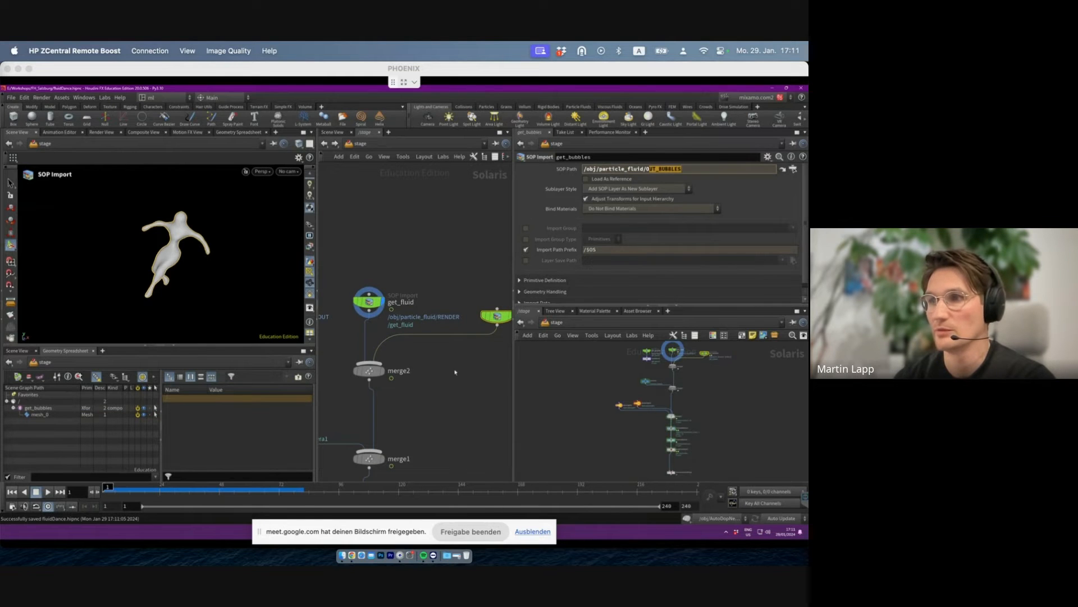
left_click(369, 370)
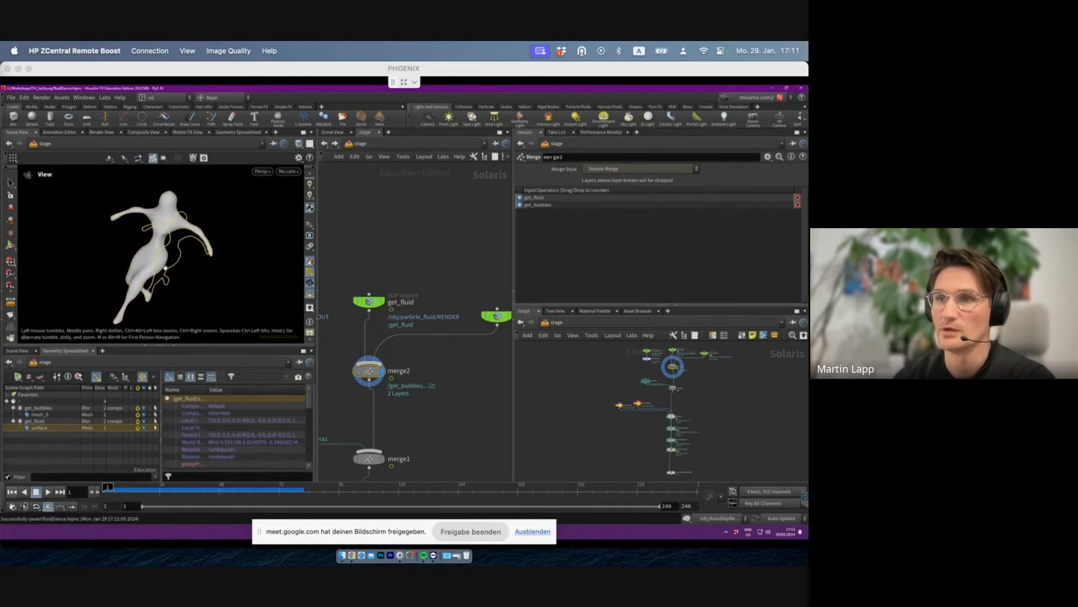
- Display the get_bubbles import on its own to examine the bubble geometry from OUT_BUBBLES
middle_click_drag(463, 307, 394, 303)
left_click(428, 312)
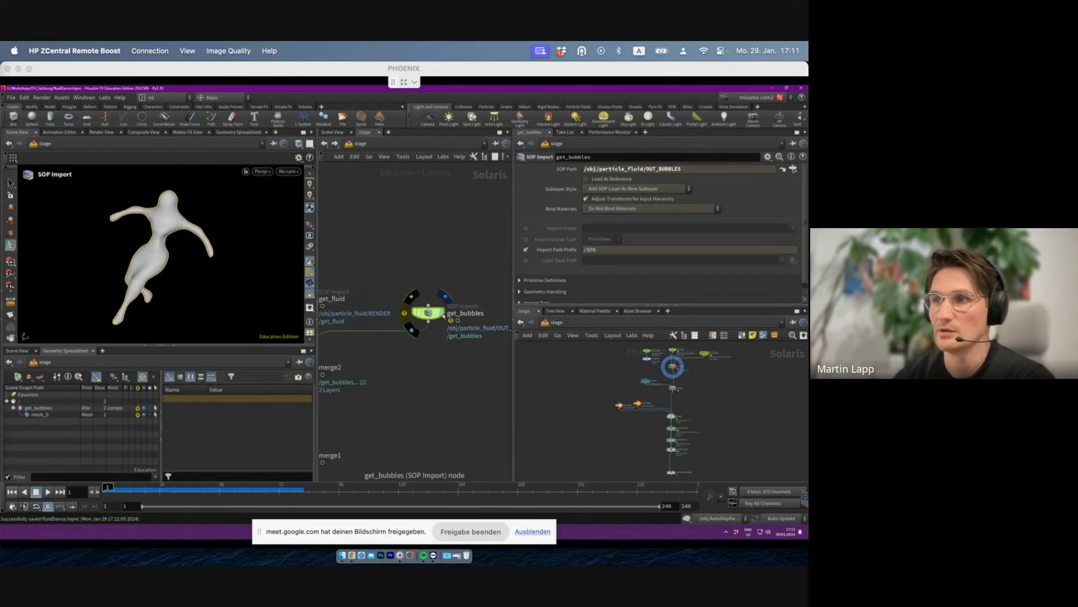
scroll(381, 262, "up", 5)
middle_click_drag(321, 314, 416, 282)
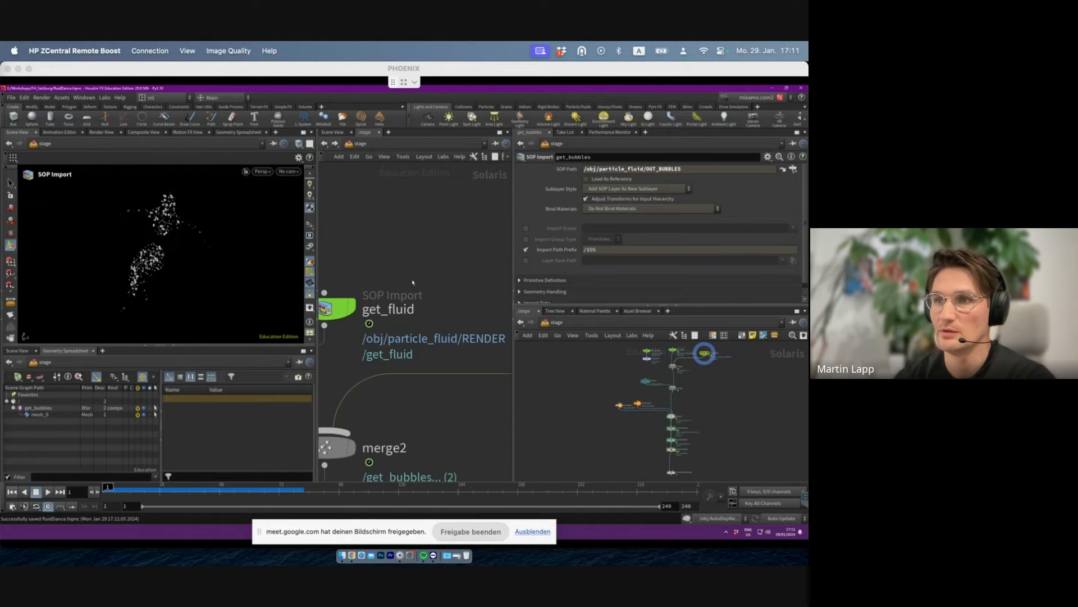
- Go to frame 15 and display merge2 with get_fluid selected, widening the viewport pane
left_click(137, 490)
left_click(353, 316)
left_click(353, 310)
middle_click_drag(349, 256, 454, 175)
left_click_drag(514, 225, 430, 236)
left_click(390, 367)
left_click_drag(429, 349, 582, 337)
scroll(523, 333, "down", 4)
scroll(523, 333, "down", 2)
middle_click_drag(522, 333, 502, 311)
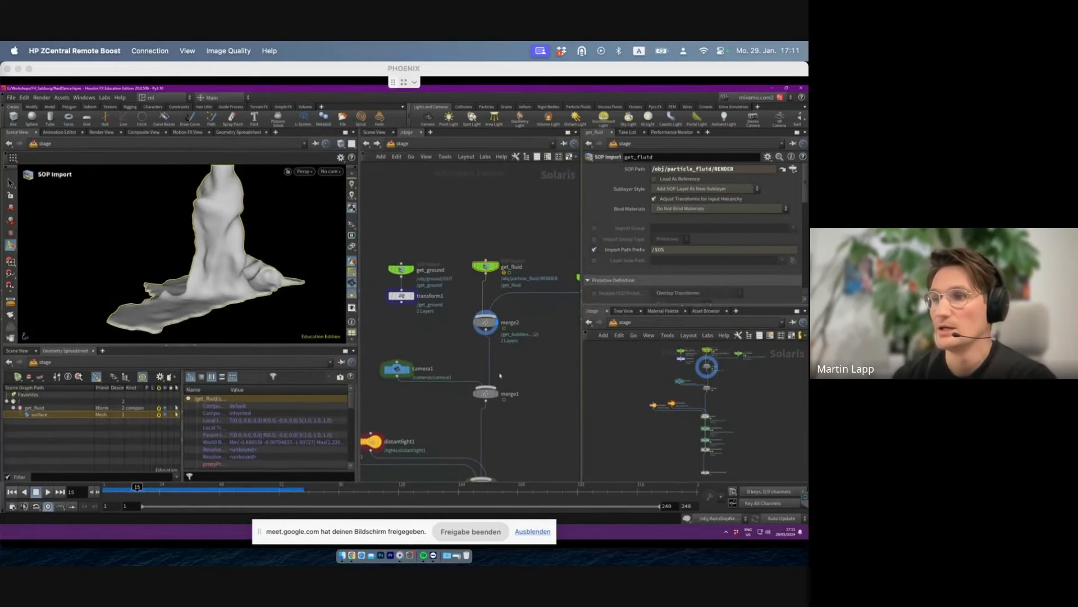
- Display merge1 and merge2 in turn, and check which cameras the viewport offers at merge2
left_click(501, 394)
left_click(501, 395)
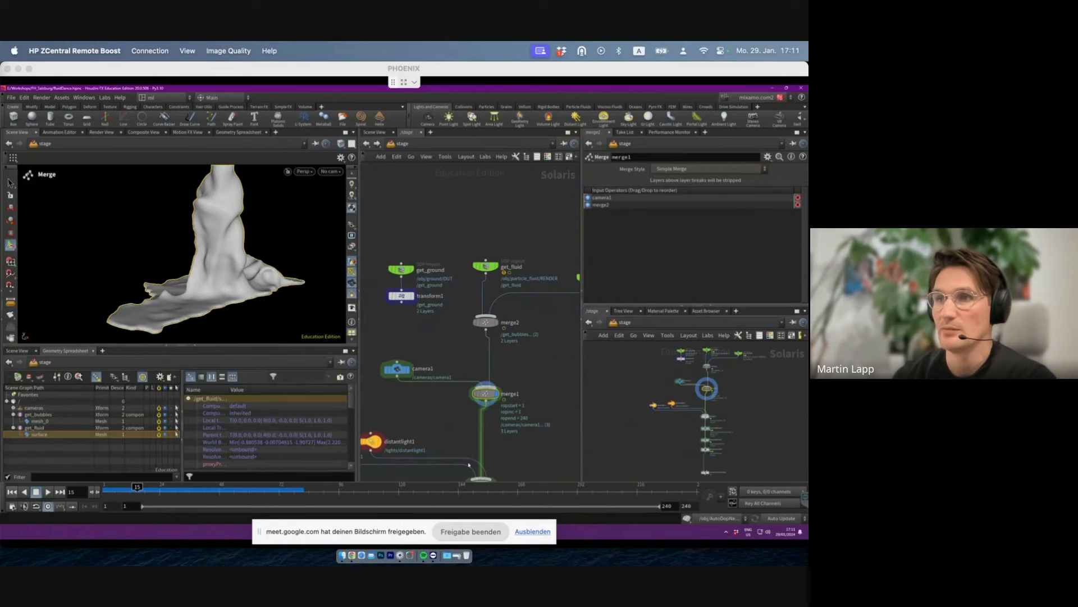
left_click(497, 321)
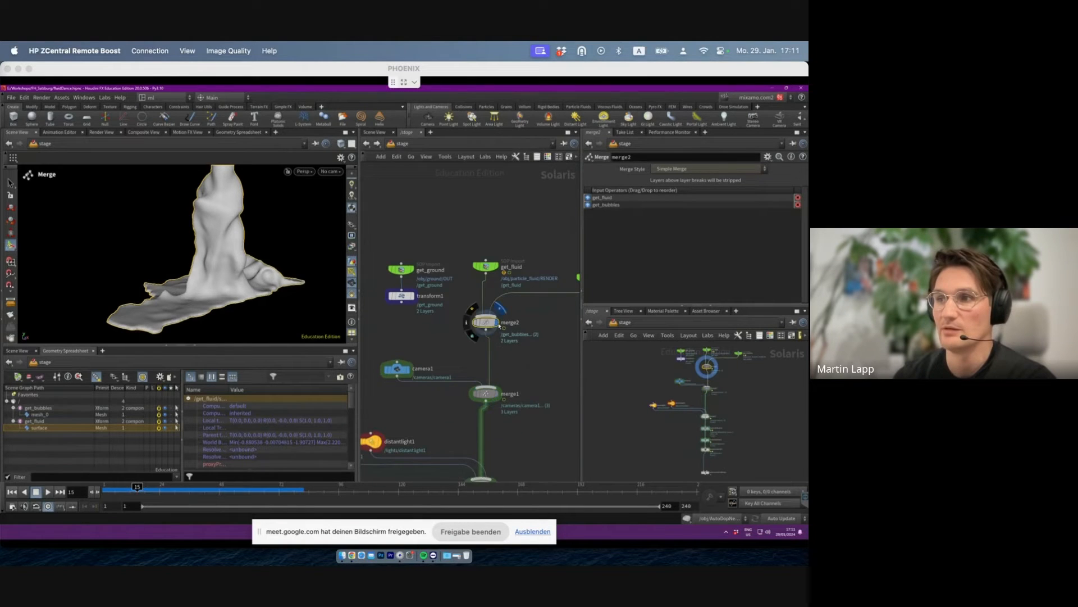
left_click(334, 170)
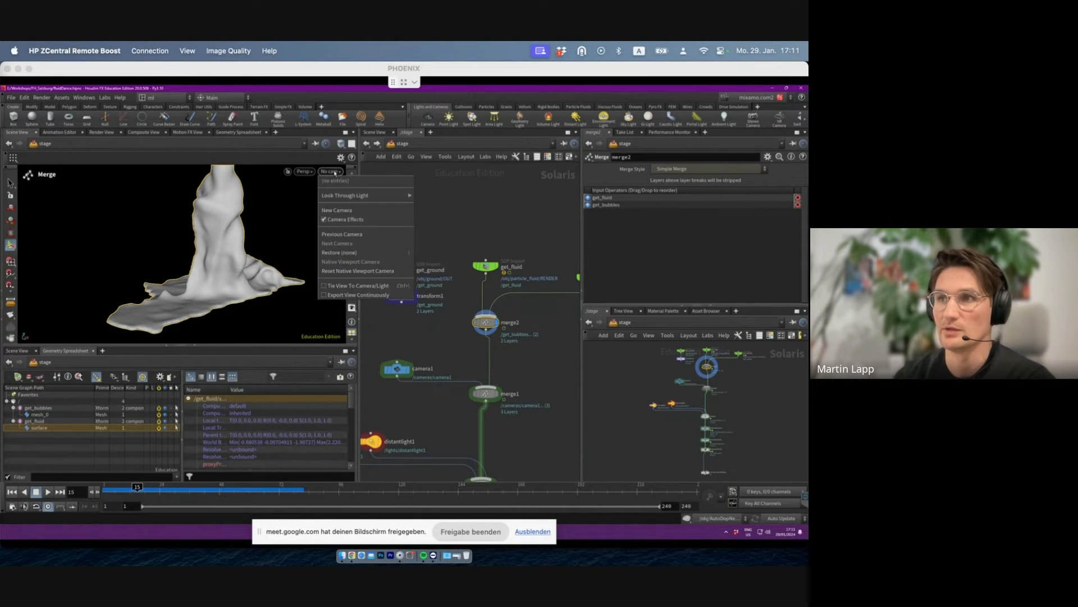
- Display merge1 and look through /cameras/camera1 in the viewport
left_click(497, 394)
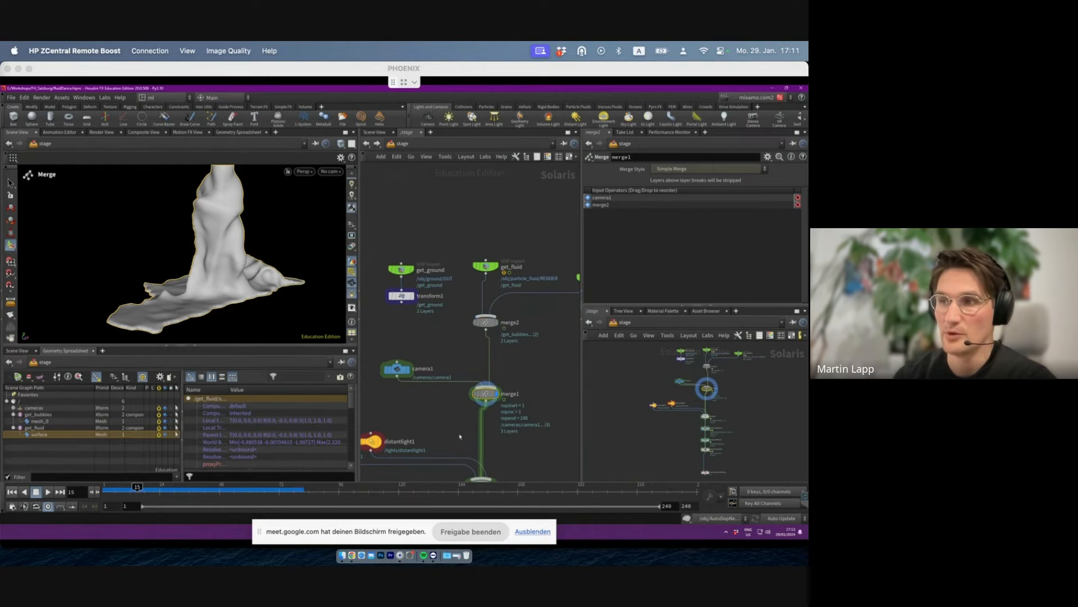
left_click(336, 171)
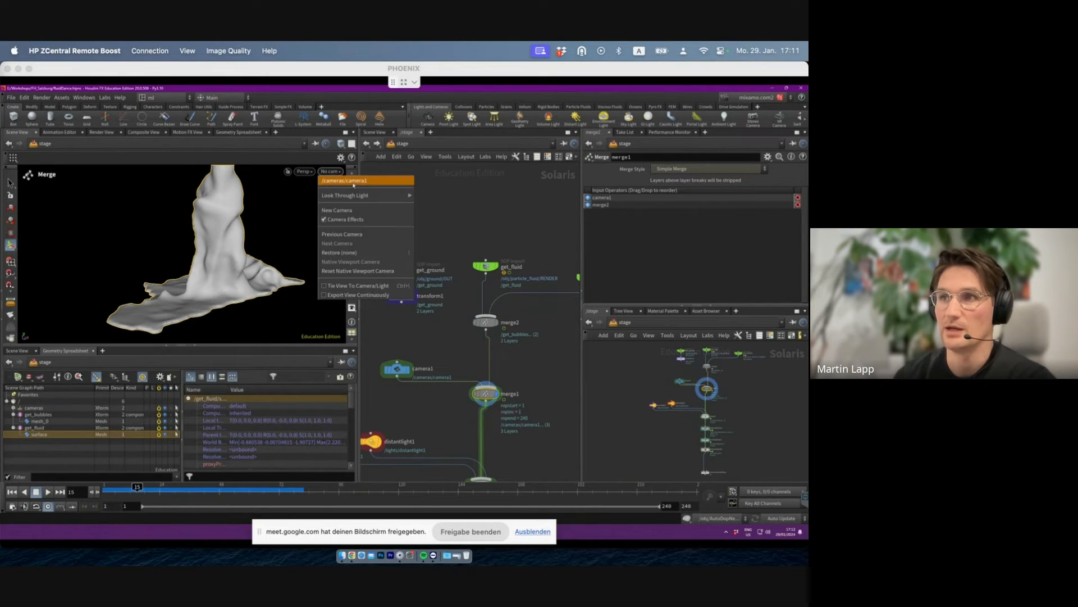
left_click(346, 181)
scroll(433, 344, "down", 3)
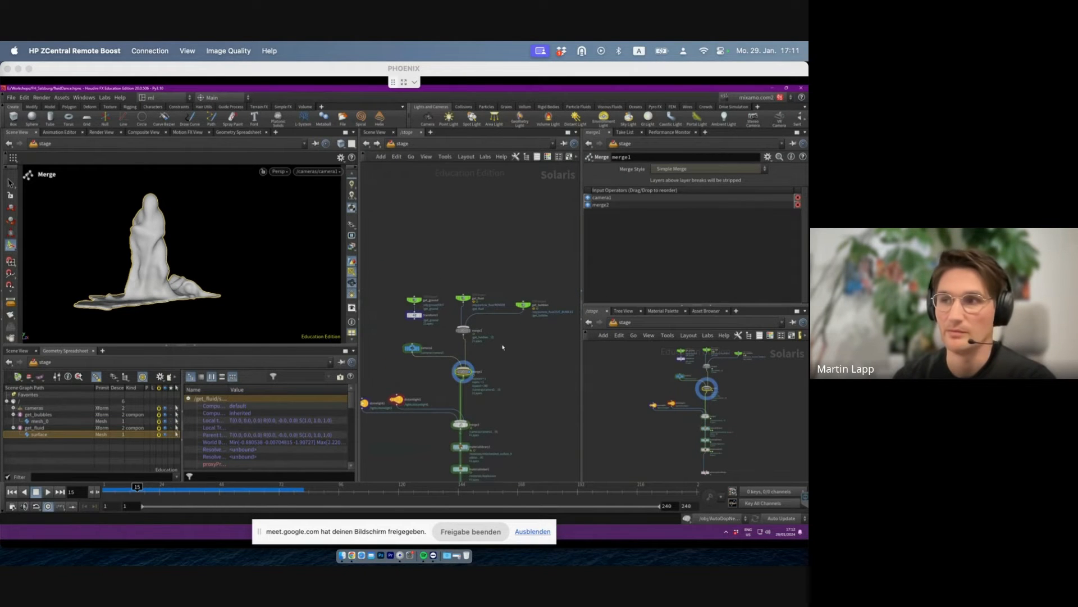
- Display merge2, save the scene file, and check which cameras the viewport offers there
scroll(449, 351, "up", 2)
left_click(444, 342)
left_click(445, 341)
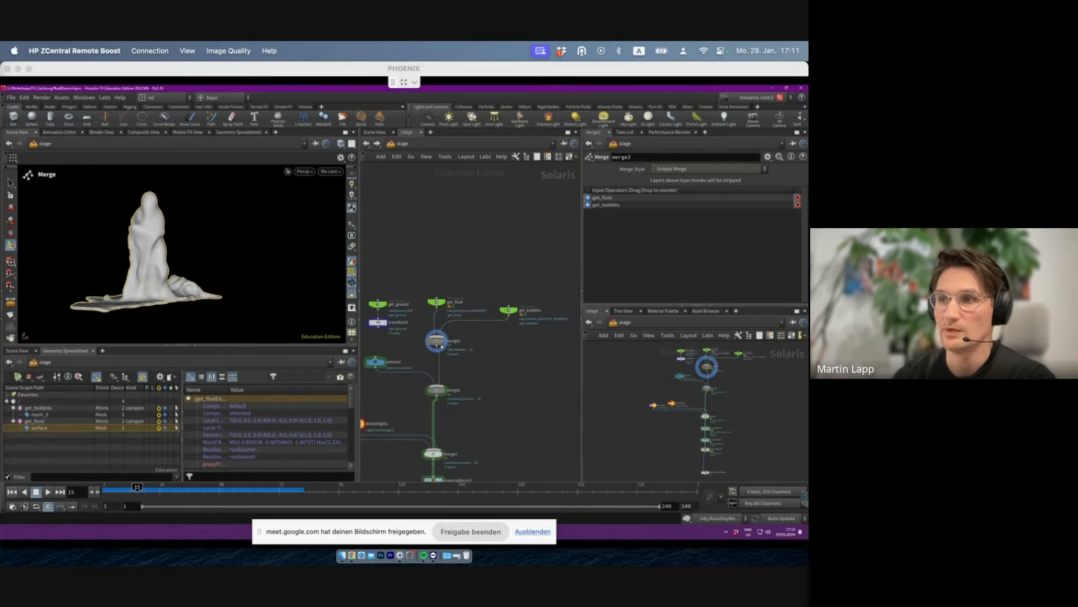
key("ctrl+s")
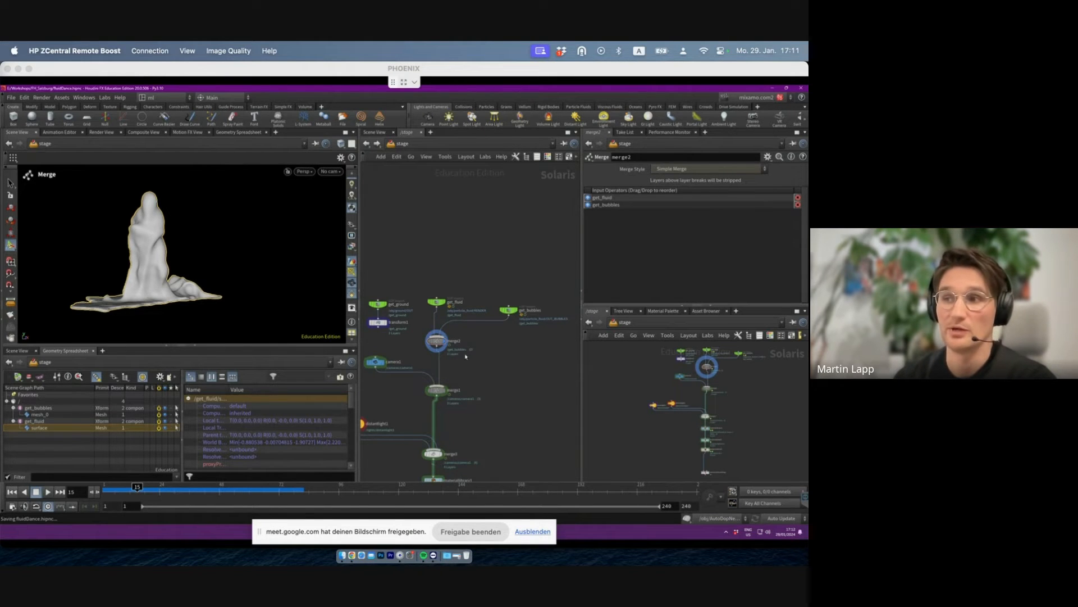
left_click(336, 171)
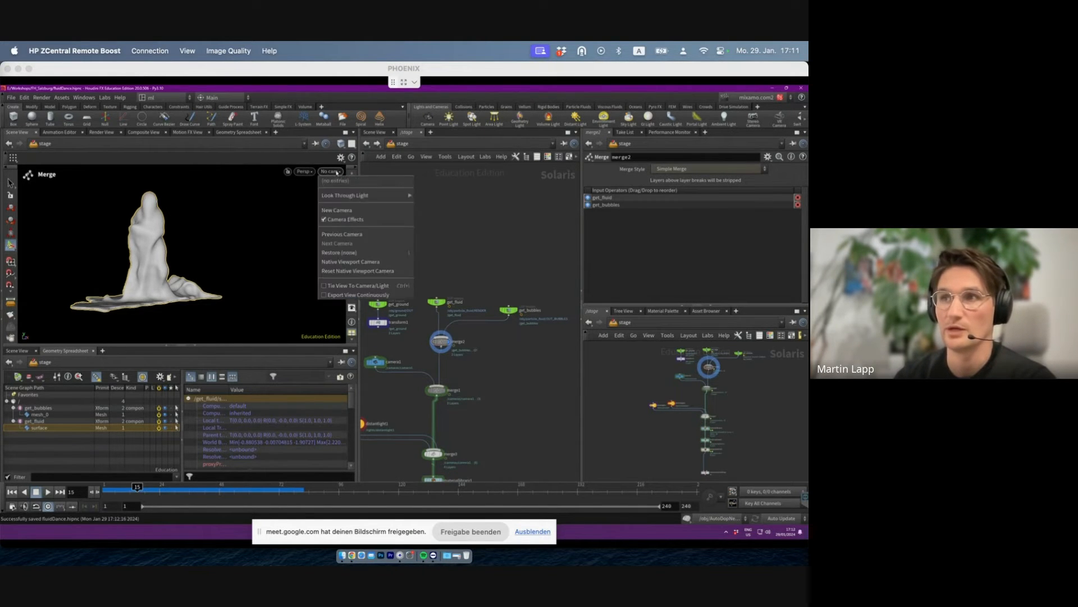
left_click(472, 181)
middle_click_drag(435, 295, 458, 269)
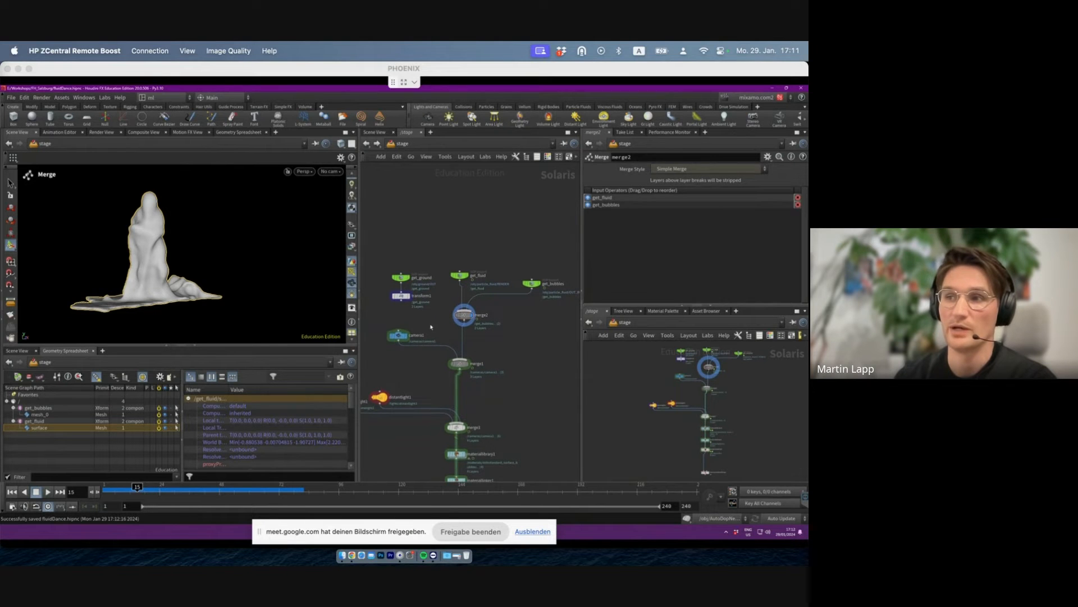
- Select camera1, display merge1, look through /cameras/camera1, and go to frame 34
left_click(399, 335)
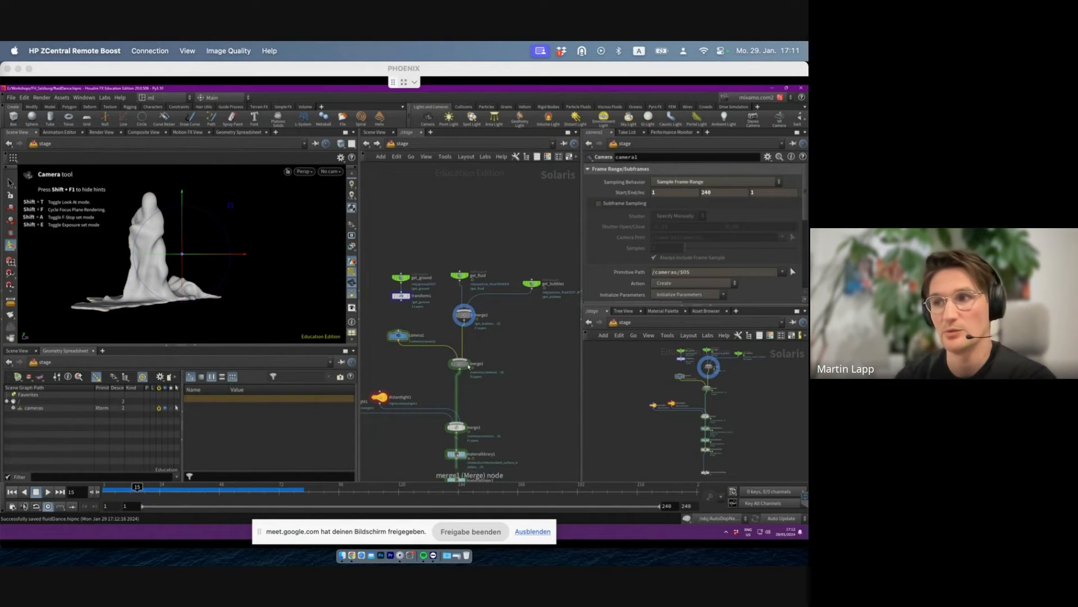
left_click(460, 363)
left_click(330, 171)
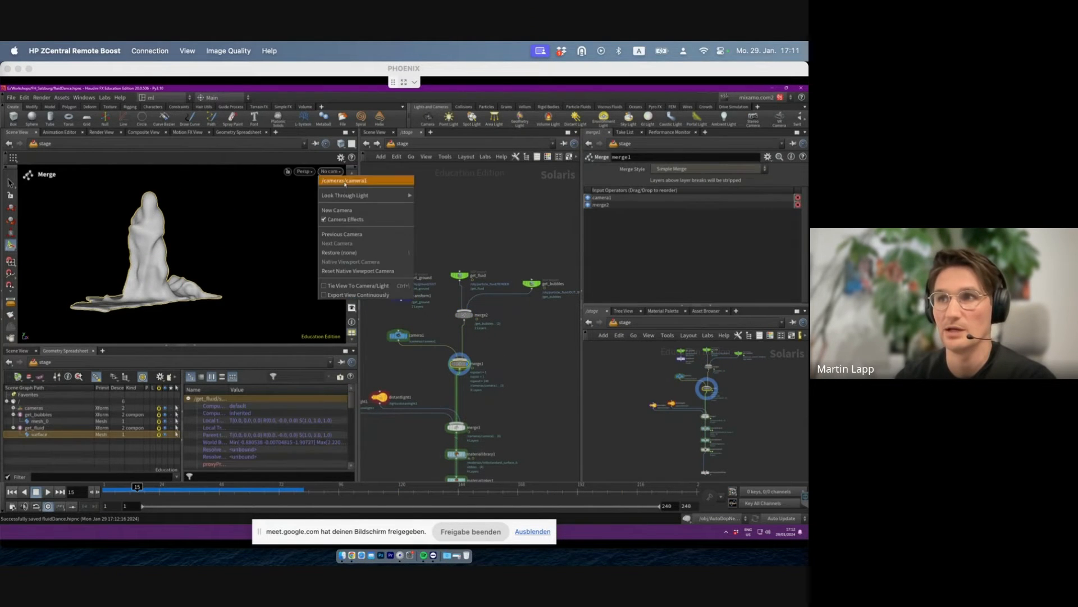
left_click(360, 181)
left_click(184, 488)
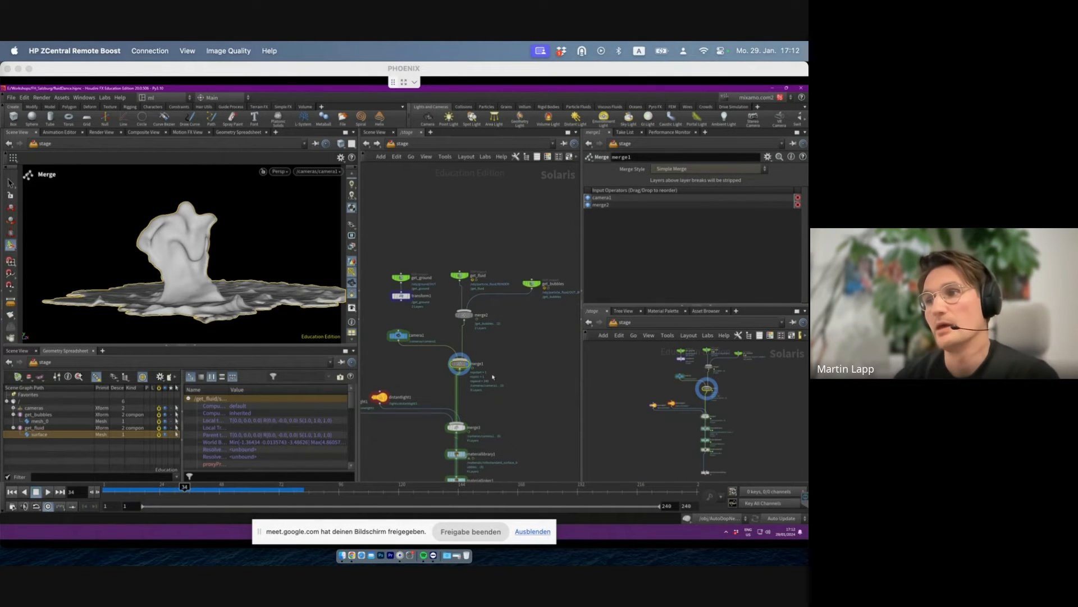
- Add a USD ROP node near karmarendersettings and wire it to the output of assignmaterial1
middle_click_drag(504, 353, 519, 316)
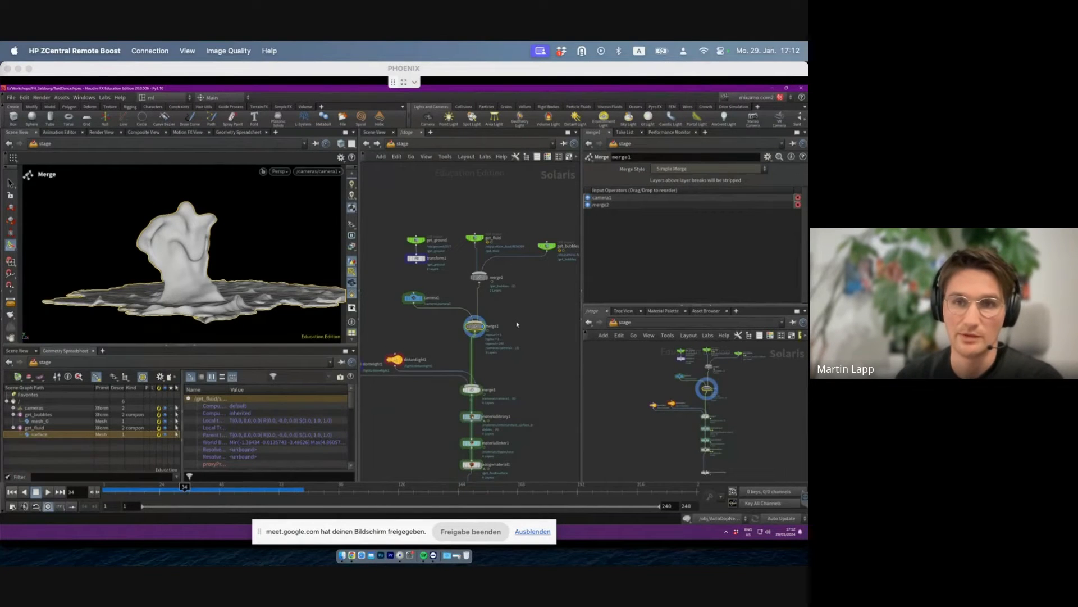
scroll(531, 338, "down", 3)
left_click_drag(541, 225, 396, 514)
key("f")
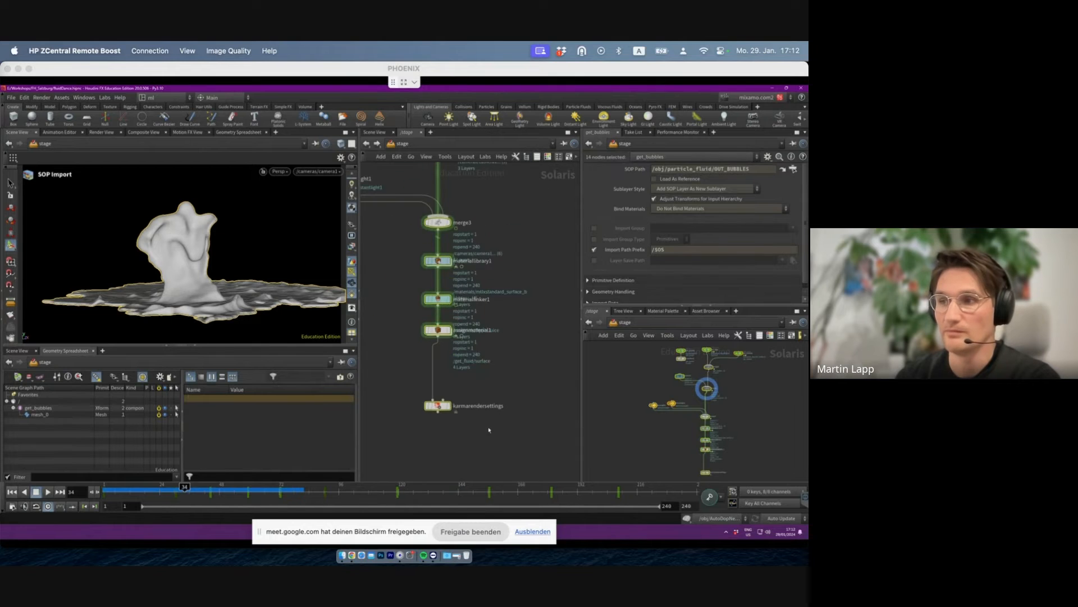
key("Tab")
type("usdro")
key("Return")
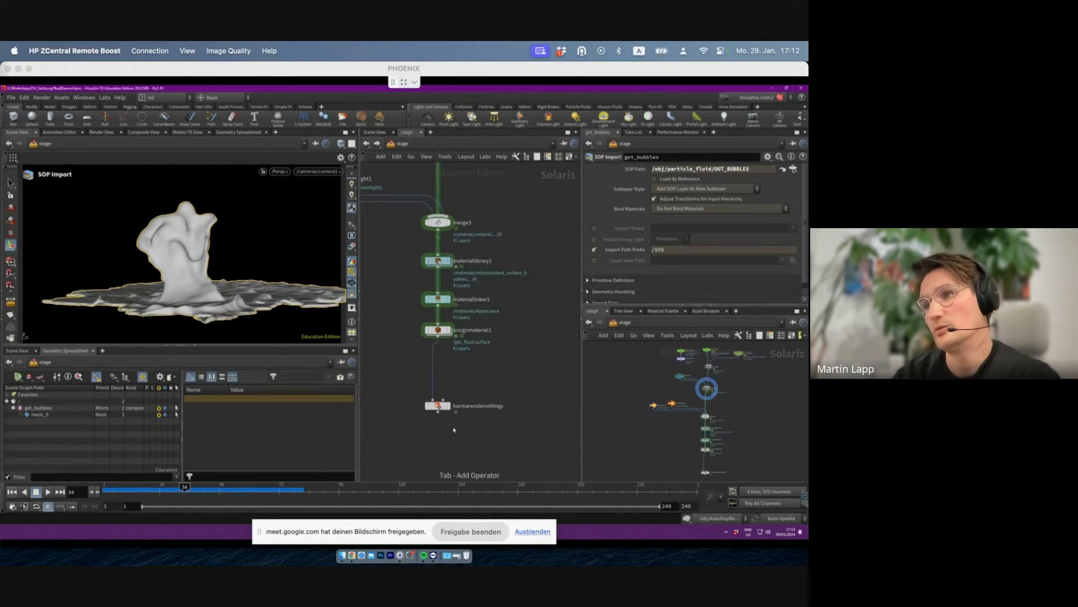
left_click(454, 428)
left_click_drag(454, 428, 495, 384)
left_click_drag(438, 336, 495, 379)
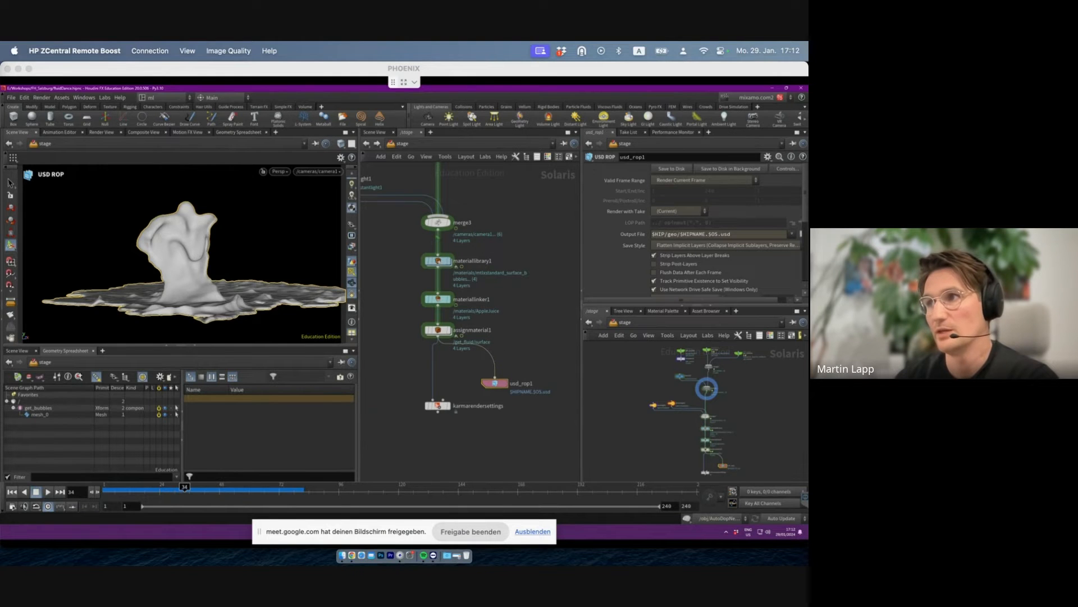
- Examine the USD ROP's expanded output file path and its file extension
left_click_drag(734, 235, 793, 235)
left_click(633, 235)
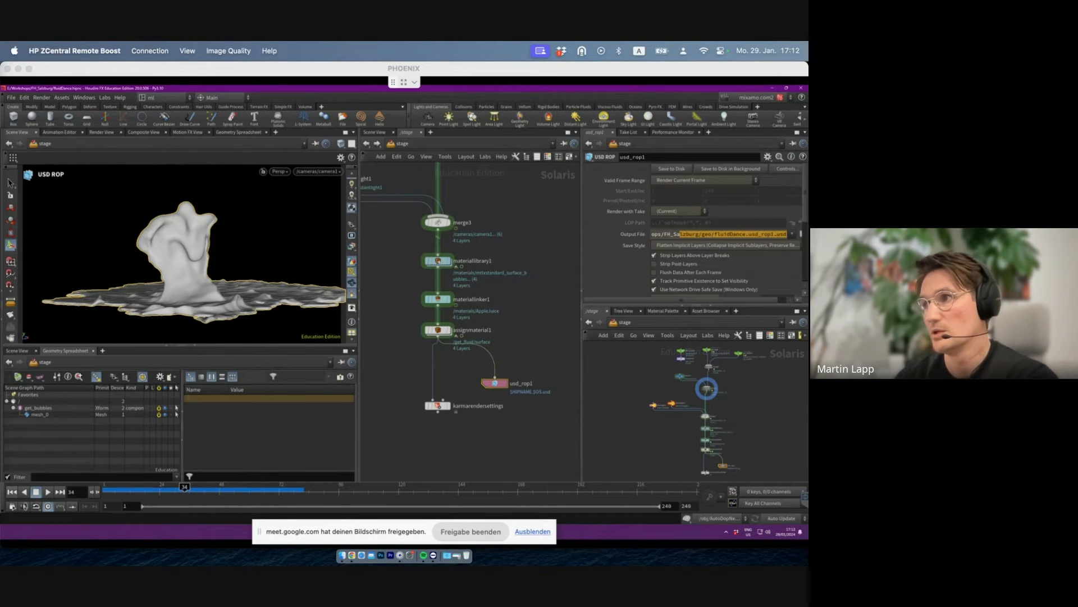
left_click(766, 235)
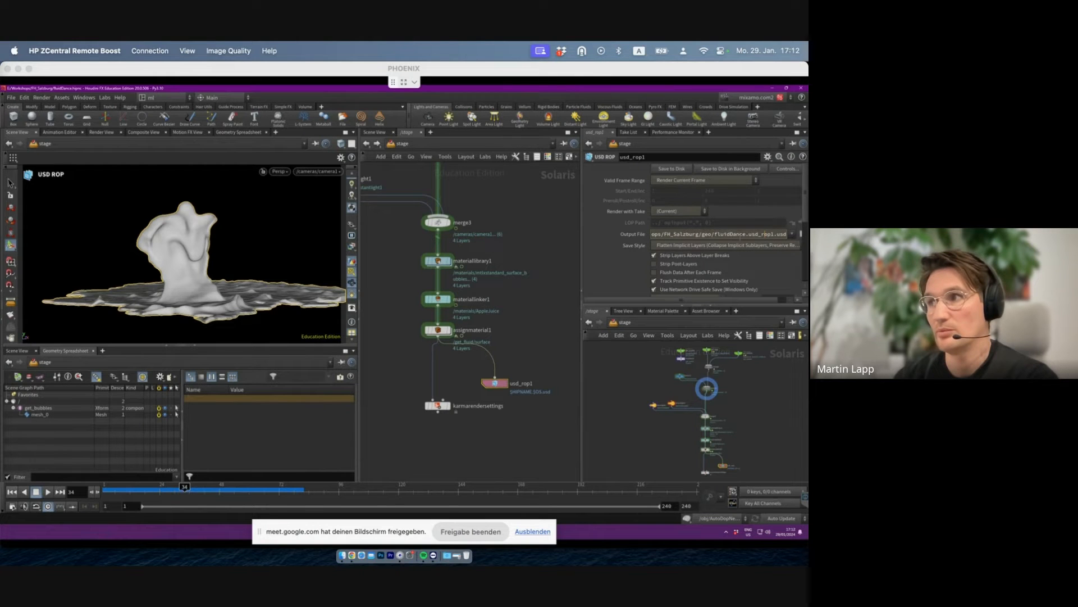
left_click_drag(494, 384, 510, 384)
double_click(782, 234)
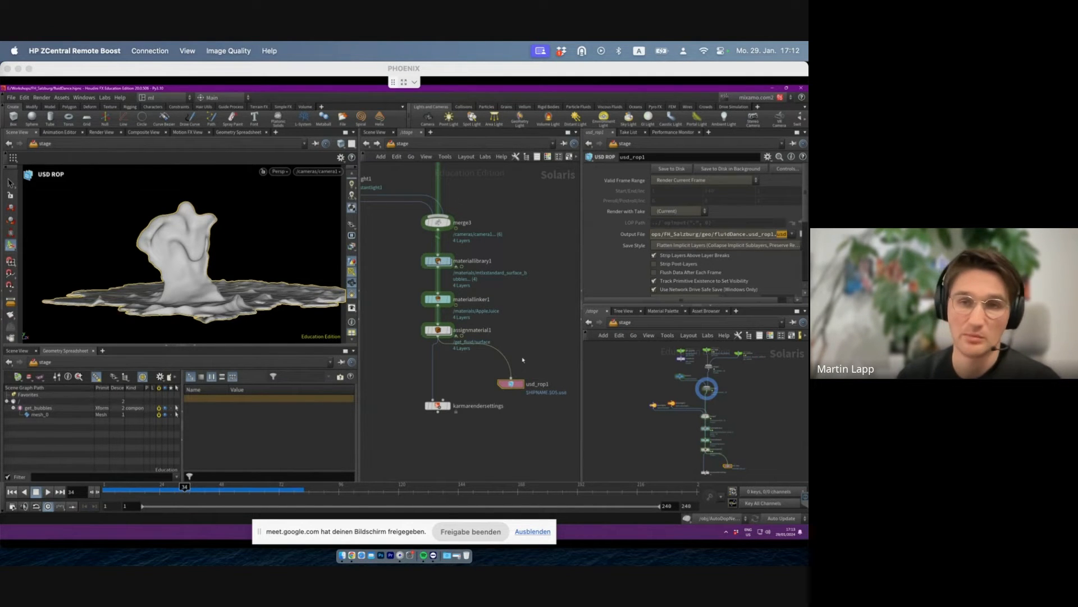
- Move the USD ROP and karmarendersettings nodes slightly to tidy the end of the network
left_click_drag(525, 361, 436, 414)
left_click_drag(503, 389, 507, 393)
left_click(481, 386)
left_click_drag(433, 414, 430, 423)
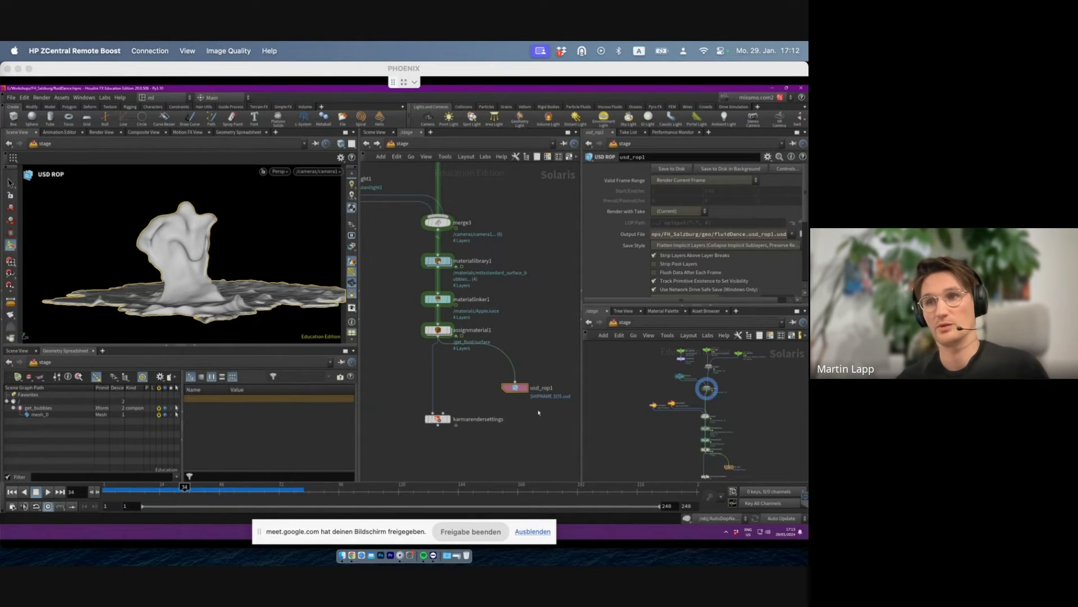
- Examine the whole stage network from the imports, camera and lights through the material nodes, ending with the USD ROP selected
scroll(511, 270, "down", 4)
middle_click_drag(512, 271, 493, 426)
left_click_drag(471, 299, 551, 307)
left_click_drag(442, 325, 391, 353)
middle_click_drag(402, 360, 476, 307)
left_click_drag(496, 311, 387, 389)
middle_click_drag(449, 404, 425, 373)
left_click_drag(457, 348, 543, 364)
left_click_drag(450, 370, 514, 372)
middle_click_drag(469, 372, 413, 350)
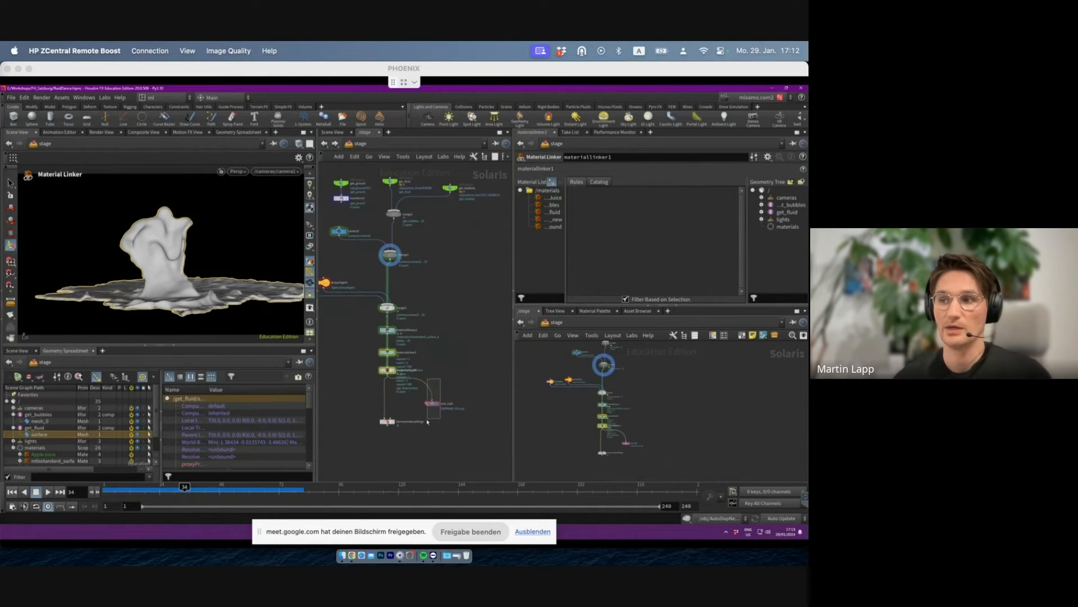
left_click(432, 404)
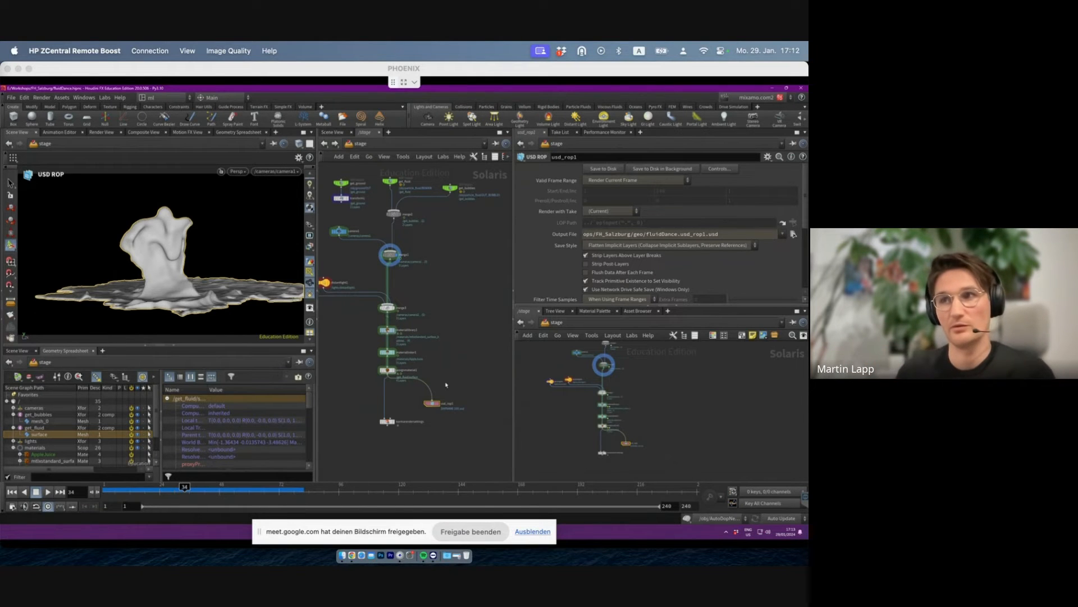
- Display merge2 with its fluid and bubbles inputs, and save the scene file
middle_click_drag(394, 215, 378, 256)
left_click(378, 255)
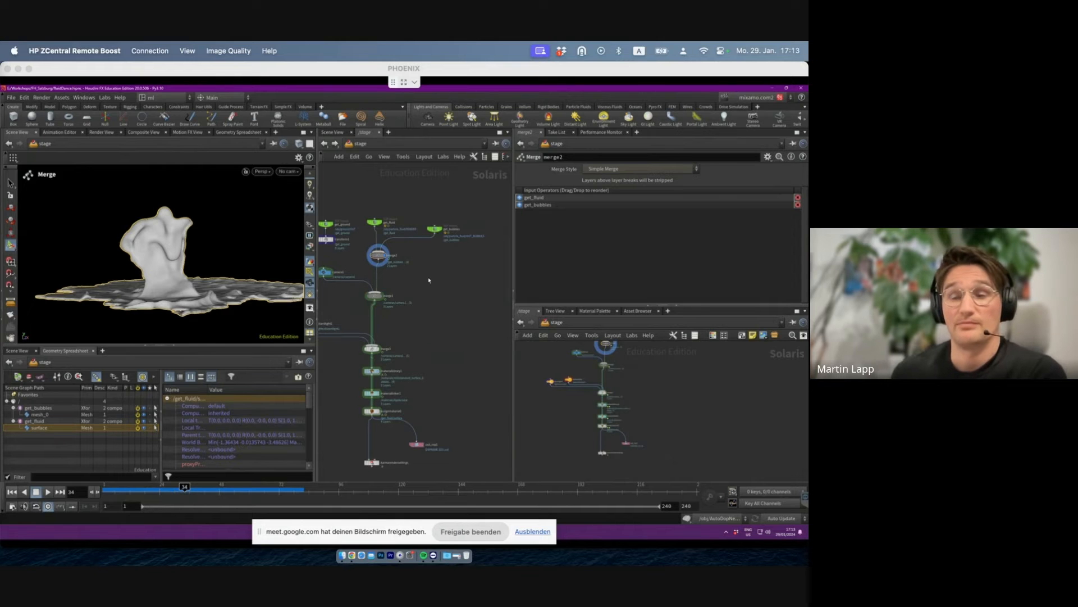
key("ctrl+s")
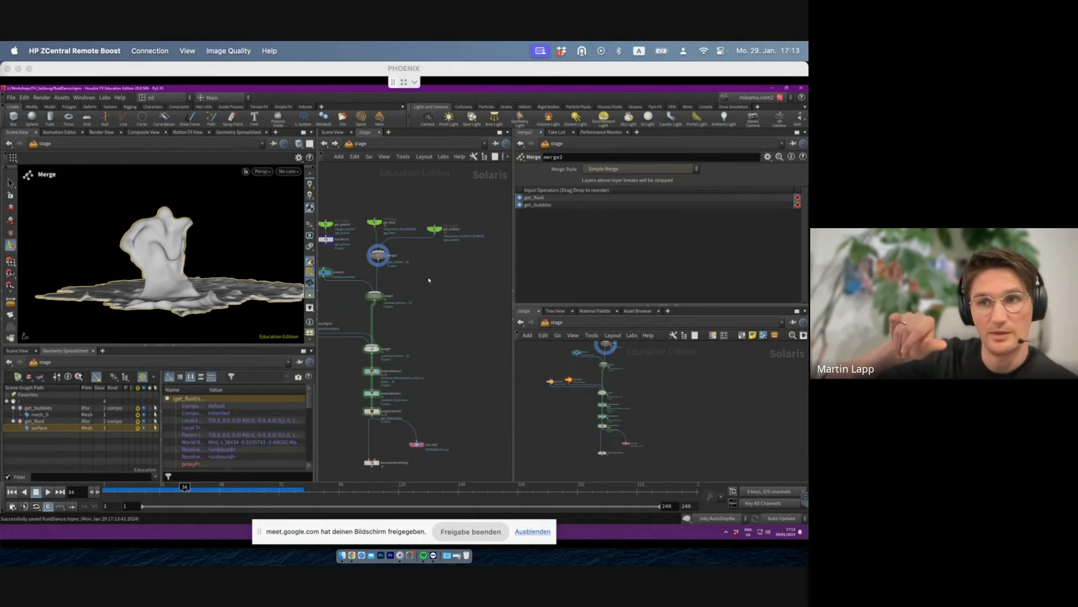
key("ctrl+s")
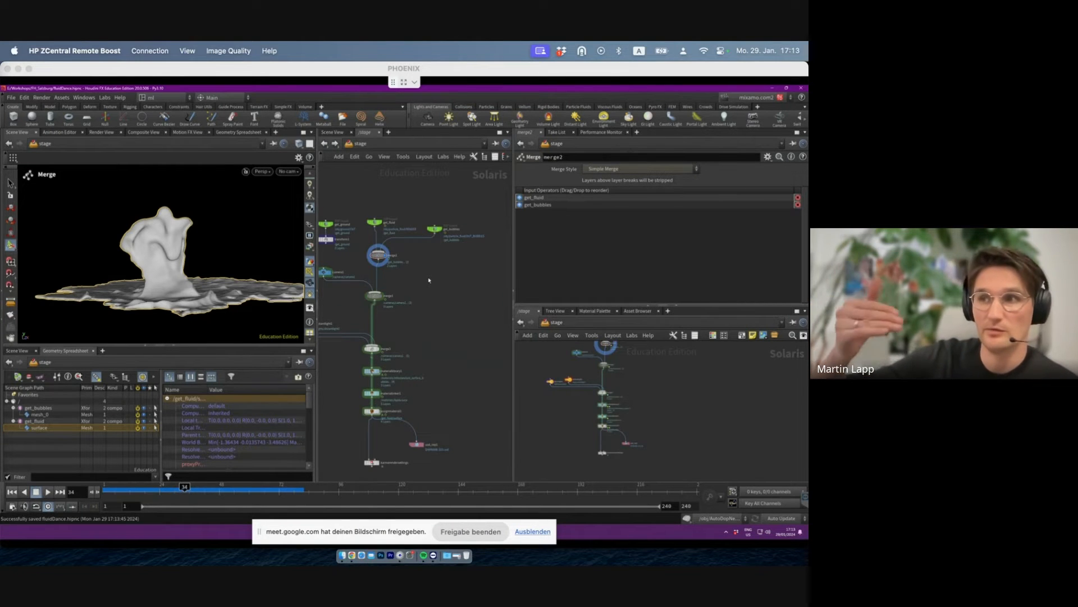
key("ctrl+s")
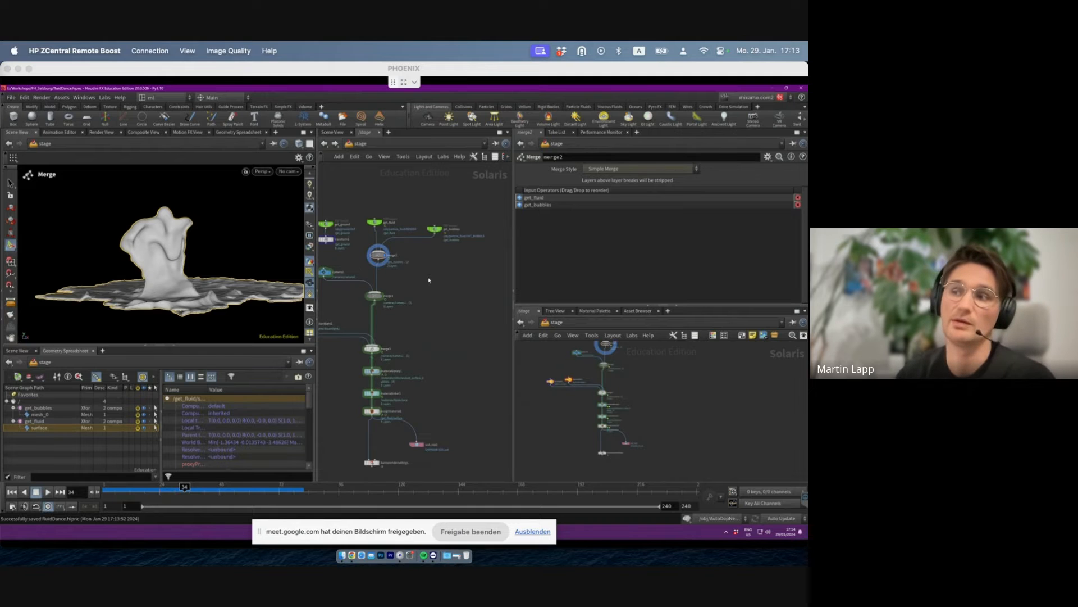
- Display merge1, merge3 and merge1 again to compare the scene with and without the lights
left_click(372, 294)
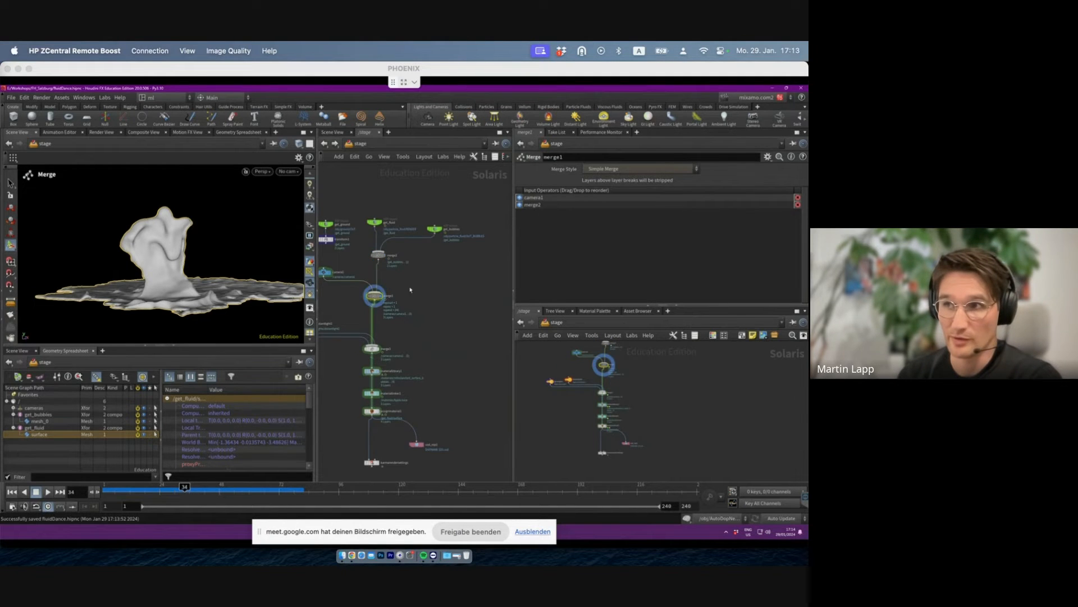
middle_click_drag(423, 292, 488, 264)
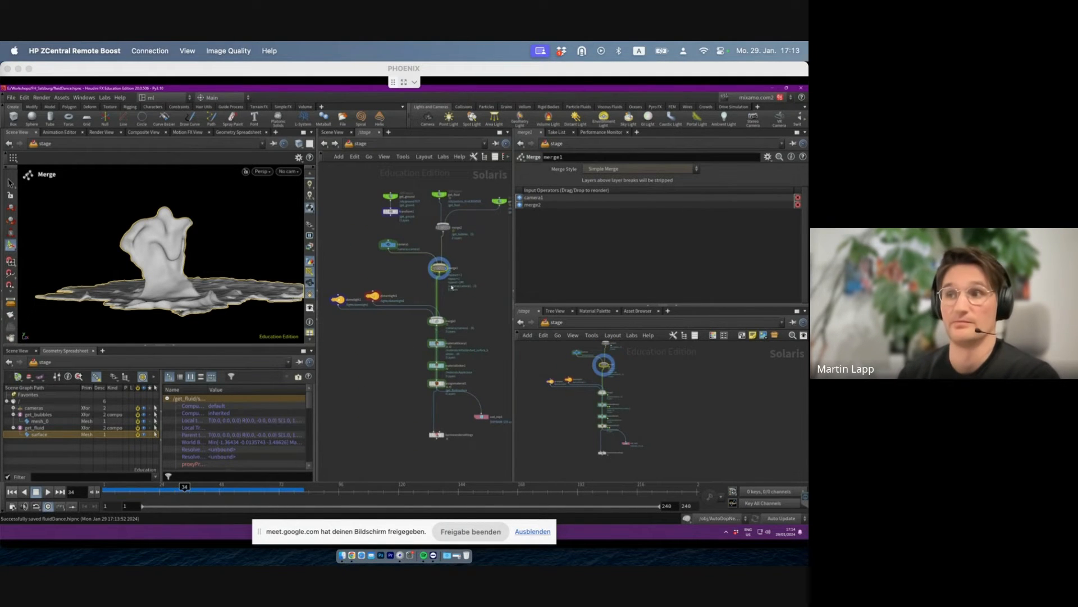
left_click(443, 321)
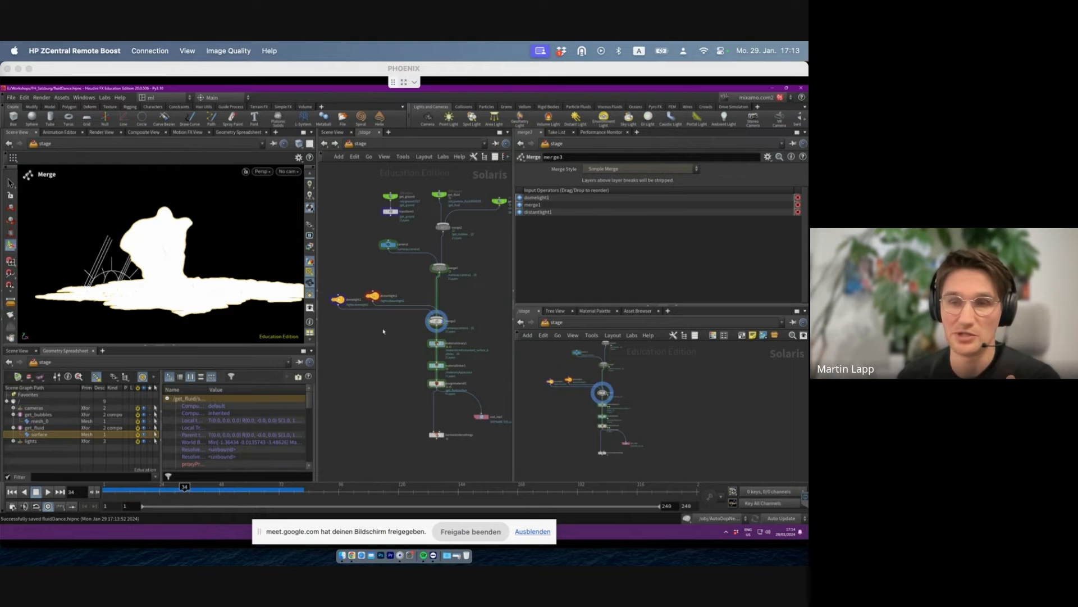
scroll(455, 288, "up", 3)
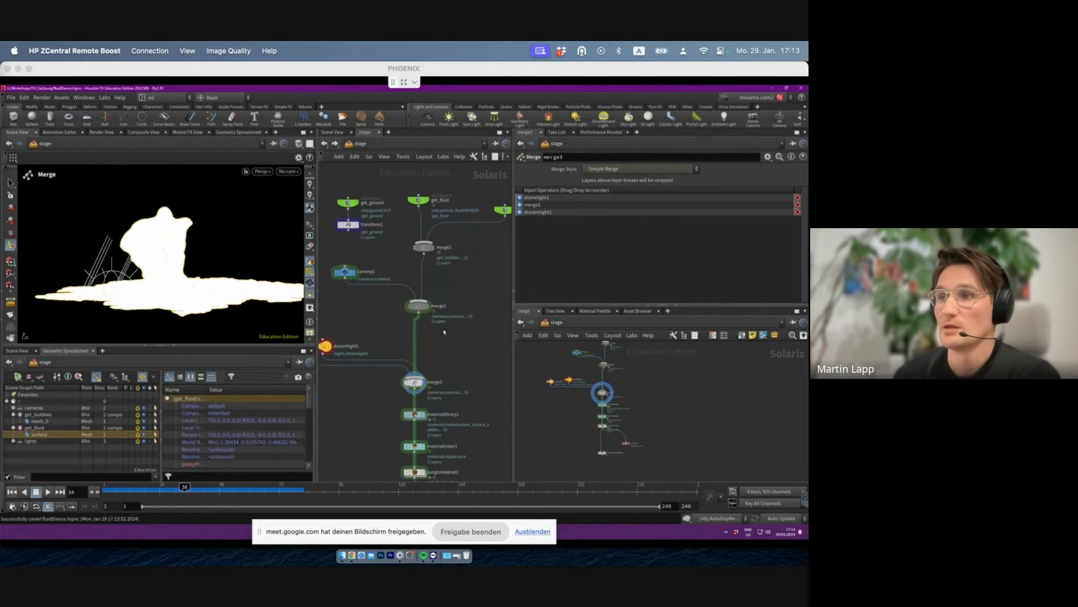
left_click(416, 306)
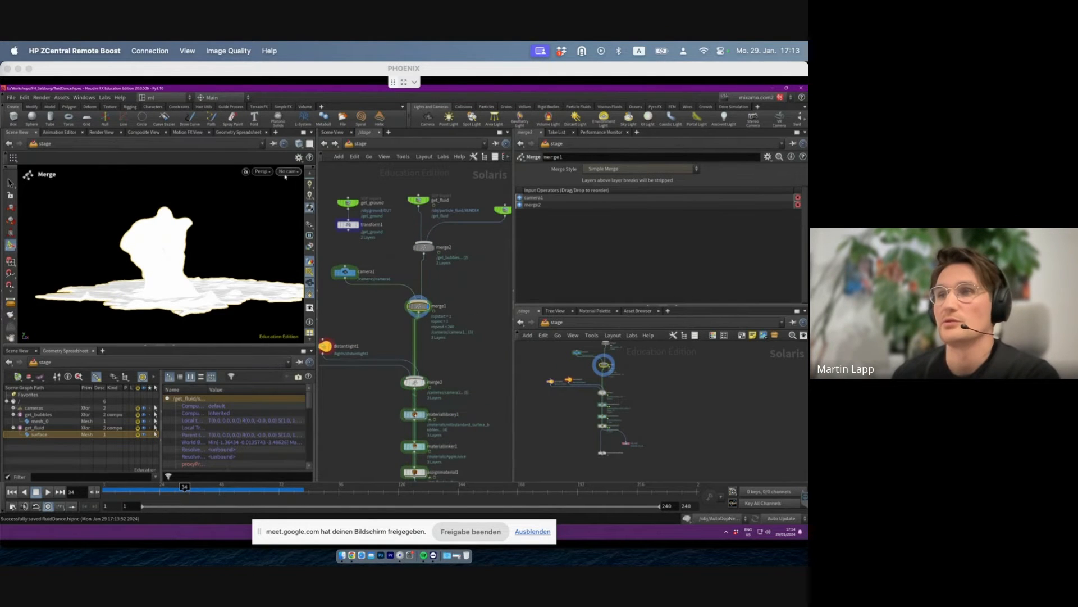
- Switch the viewport renderer to Karma XPU and look through /cameras/camera1
left_click(262, 171)
left_click(274, 222)
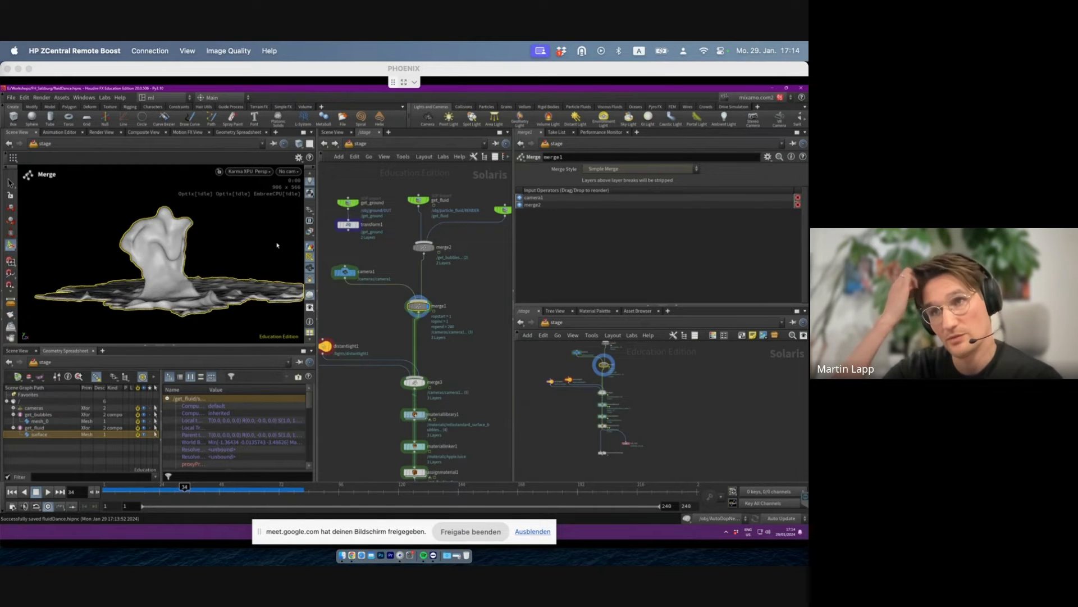
mouse_move(188, 236)
left_mouse_down("alt")
mouse_move(187, 262)
mouse_move(202, 250)
left_mouse_up("alt")
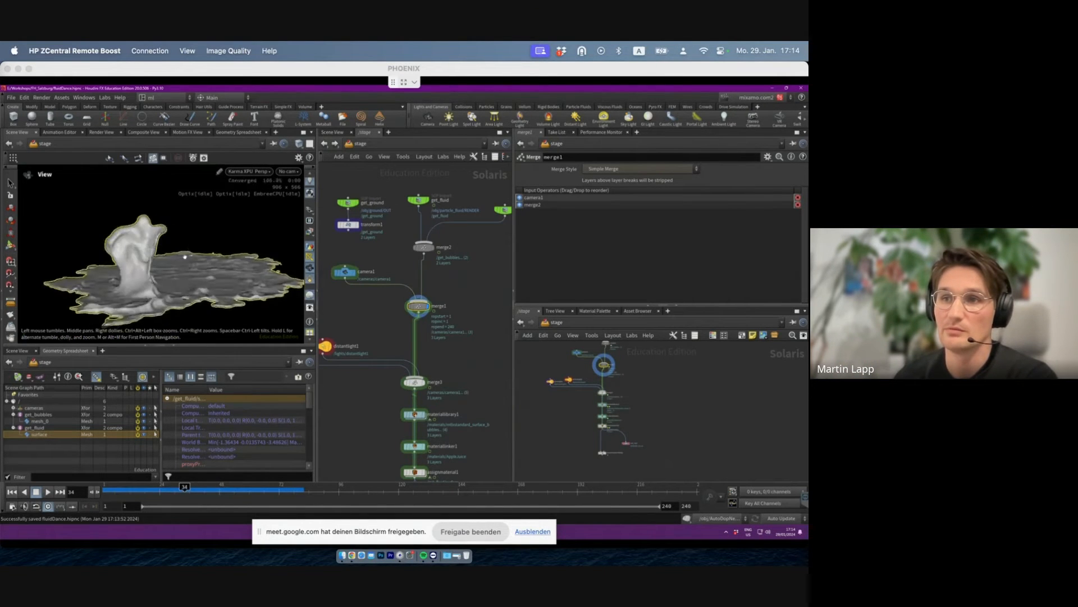
scroll(202, 251, "down", 3, "alt")
left_click(289, 171)
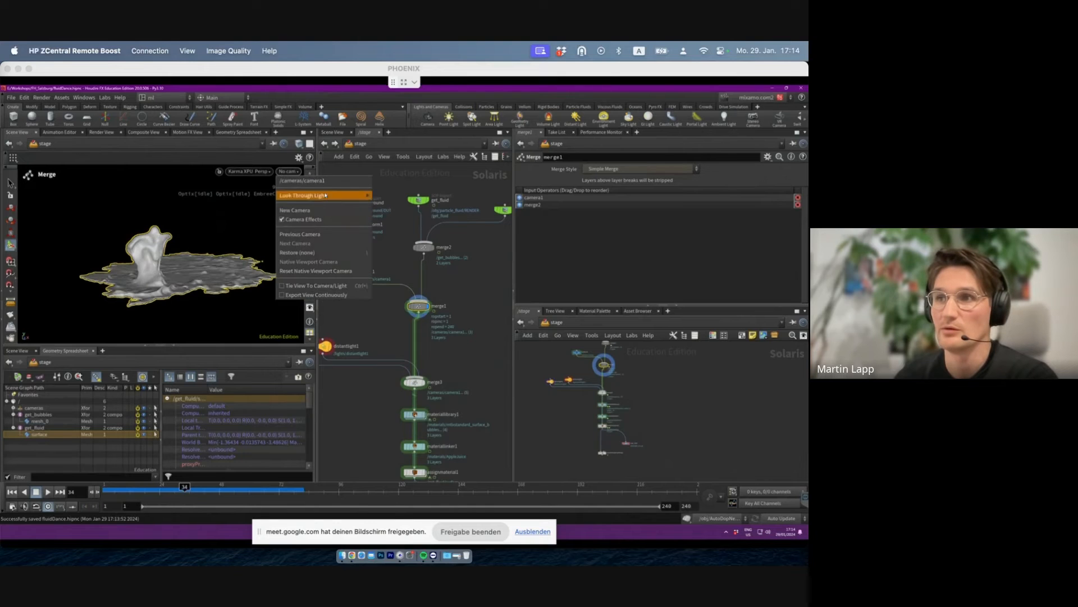
left_click(303, 195)
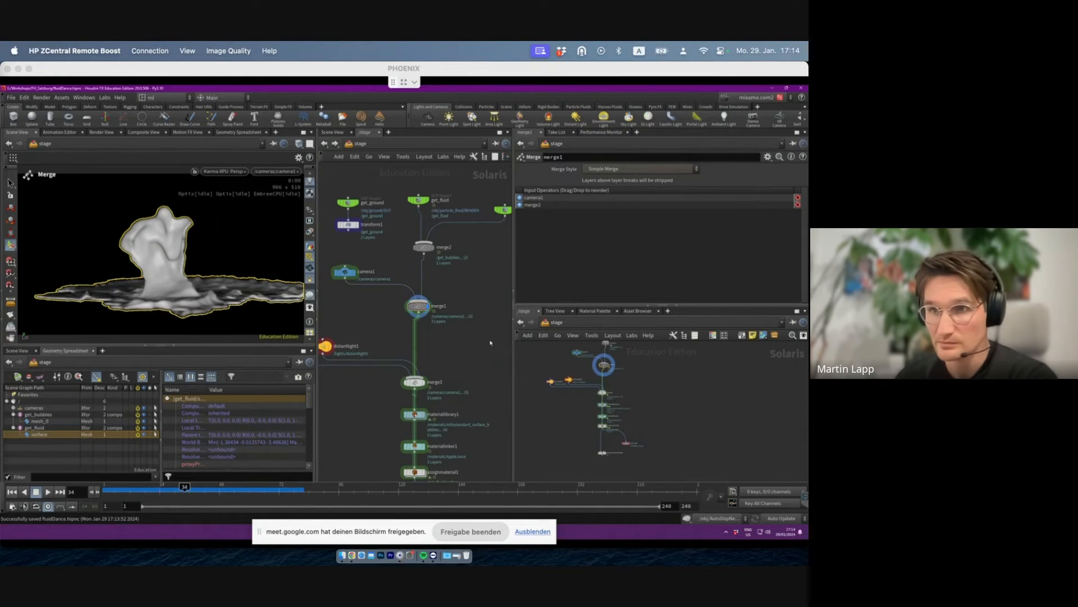
- Go to frame 73 and clear the fluid surface selection in the viewport with the Select tool
left_click(281, 492)
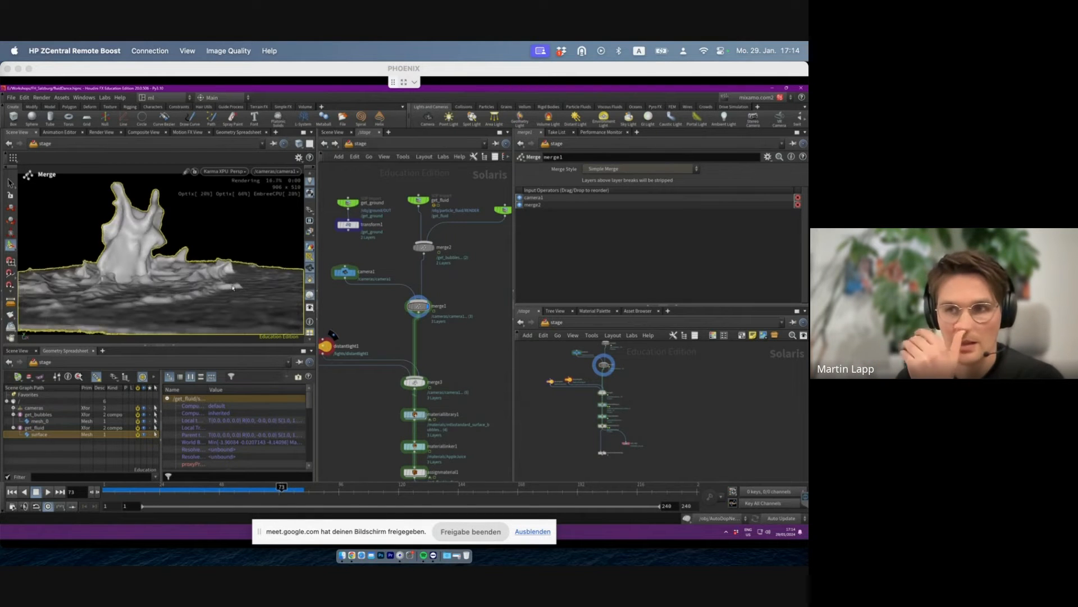
left_click(10, 184)
left_click(49, 211)
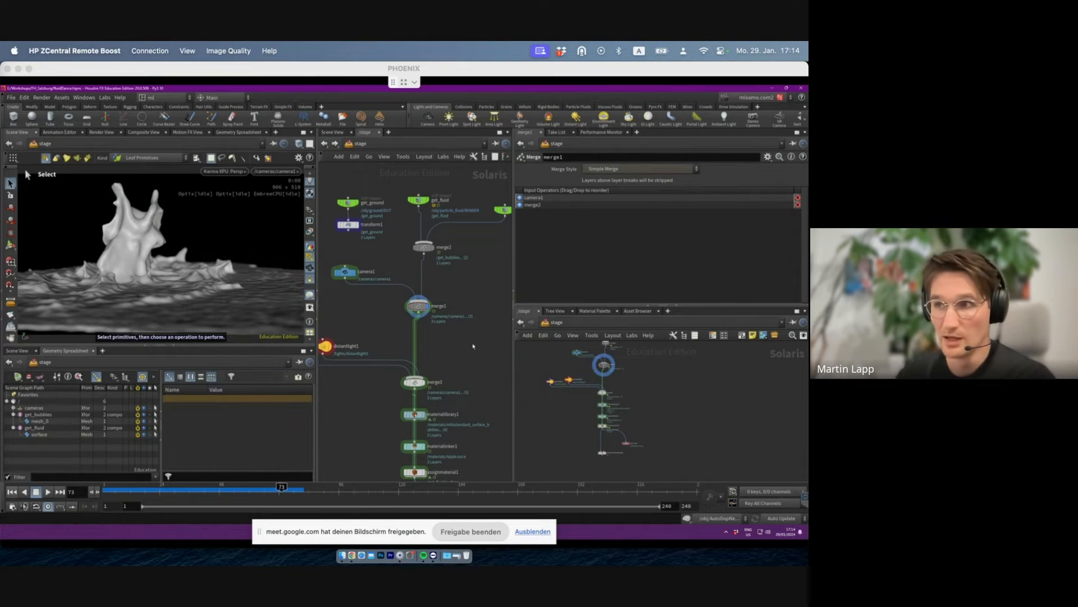
- Select domelight1 to show its base properties, and display merge3 so the lights affect the render
middle_click_drag(459, 343, 481, 319)
scroll(481, 318, "down", 2)
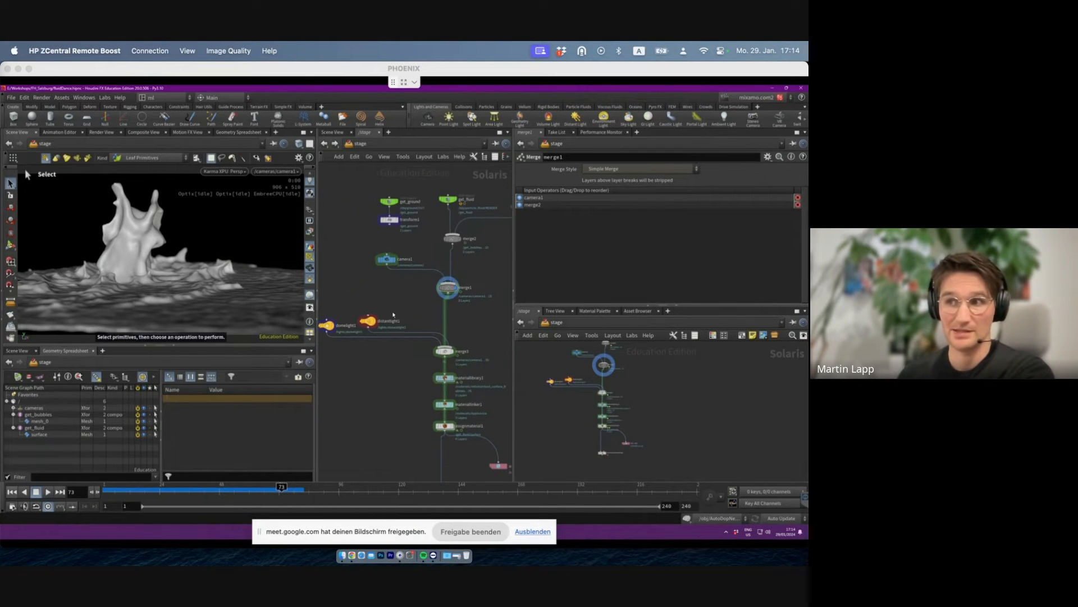
middle_click_drag(442, 316, 459, 300)
left_click(343, 309)
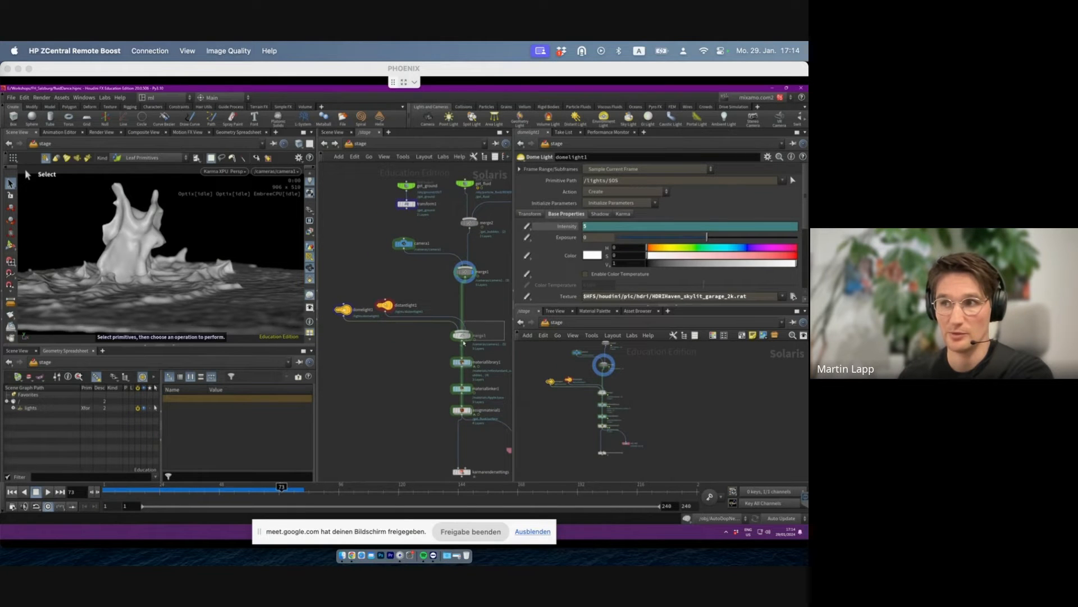
left_click(471, 337)
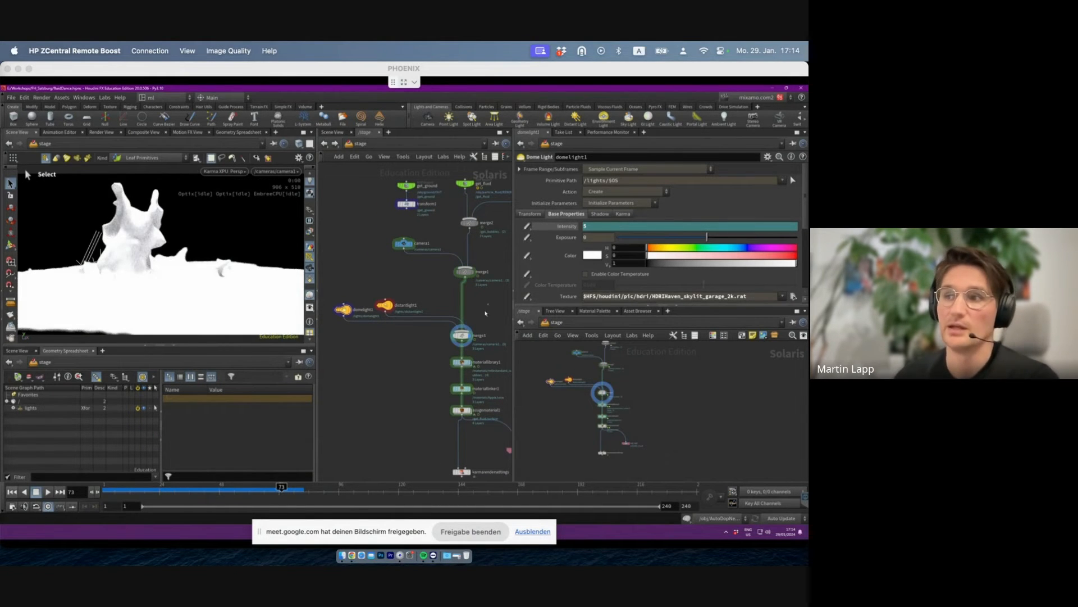
- Move distantlight1 slightly higher in the stage network and select domelight1
left_click(462, 335)
left_click_drag(384, 305, 388, 294)
left_click(343, 309)
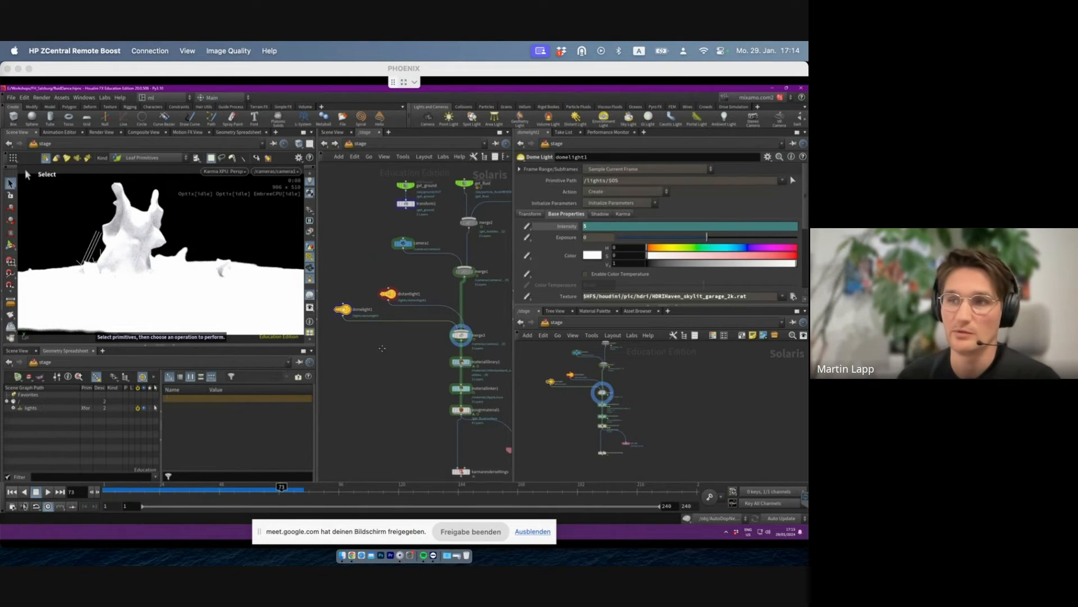
- Display materiallibrary1 on the stage and enter its material network
middle_click_drag(430, 366, 400, 355)
scroll(443, 351, "up", 3)
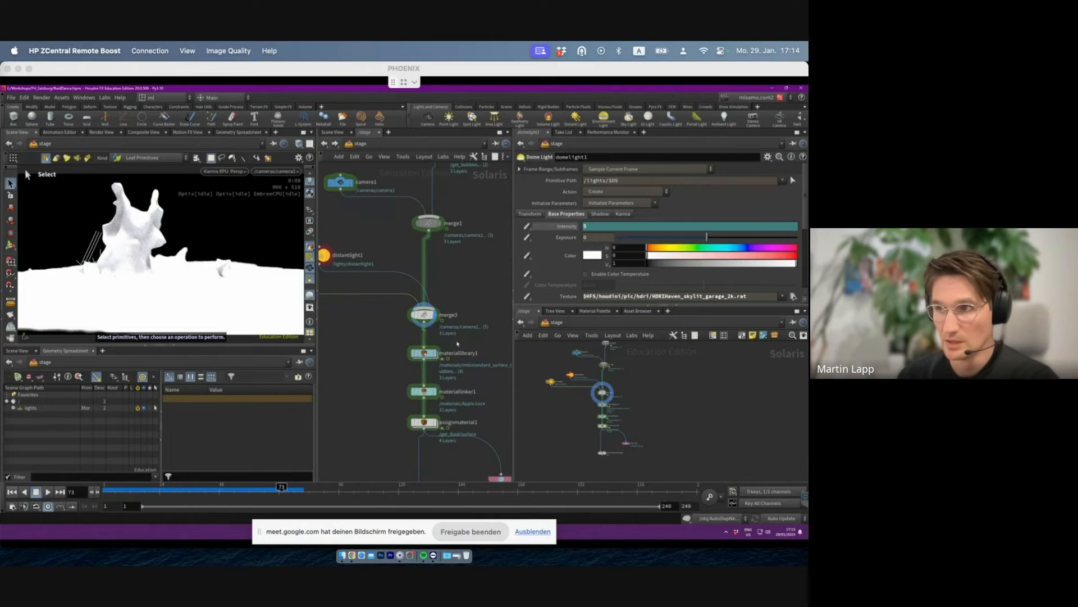
left_click(434, 350)
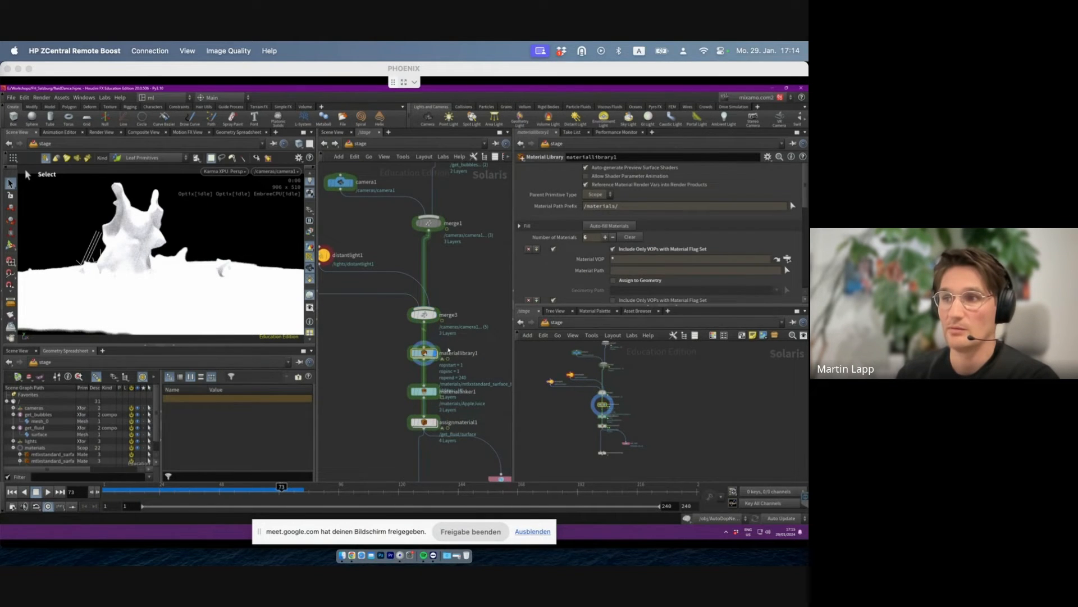
double_click(425, 353)
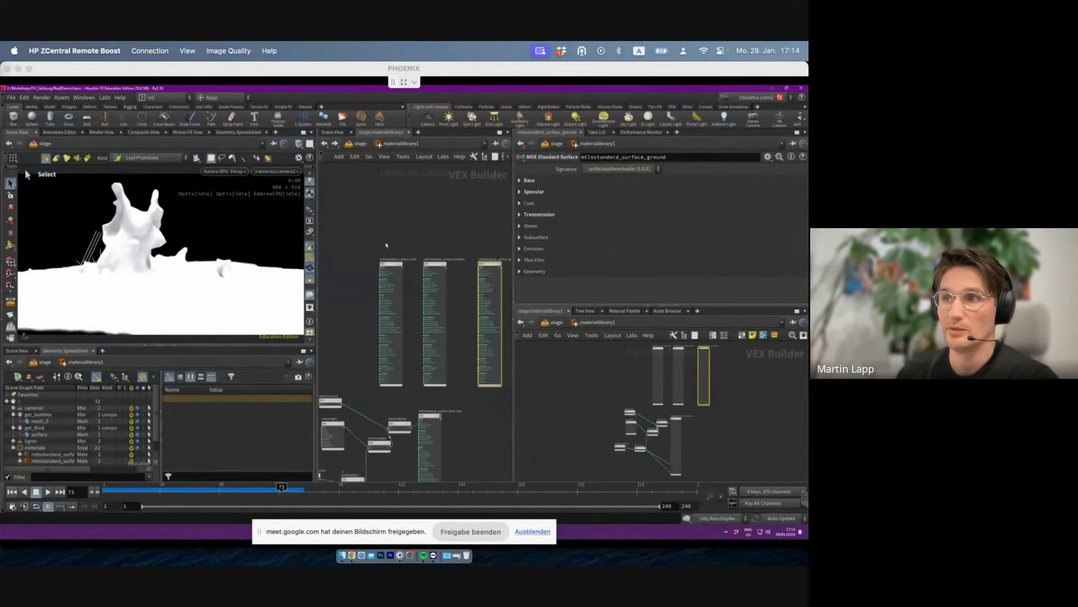
- Look over the MtlX Standard Surface shaders, show the mtlxstandard_surface_fluid_new settings, and return to the stage network
scroll(398, 234, "up", 2)
scroll(399, 233, "down", 1)
left_click(393, 298)
middle_click_drag(398, 281, 359, 285)
left_click(406, 311)
middle_click_drag(462, 315, 499, 261)
left_click(439, 310)
scroll(481, 315, "down", 2)
scroll(443, 396, "up", 4)
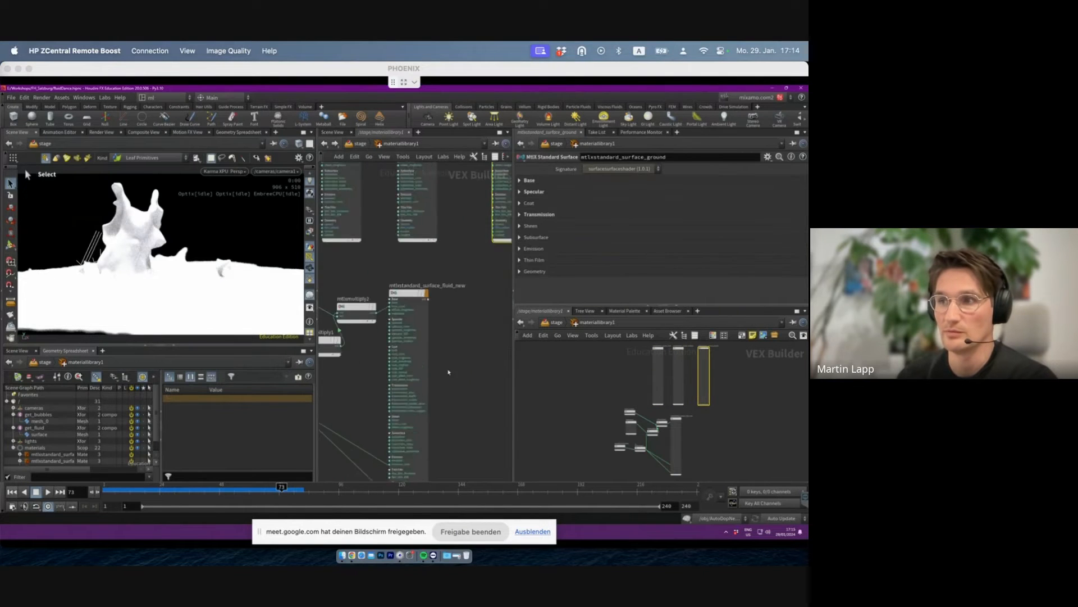
scroll(443, 395, "down", 1)
left_click(412, 393)
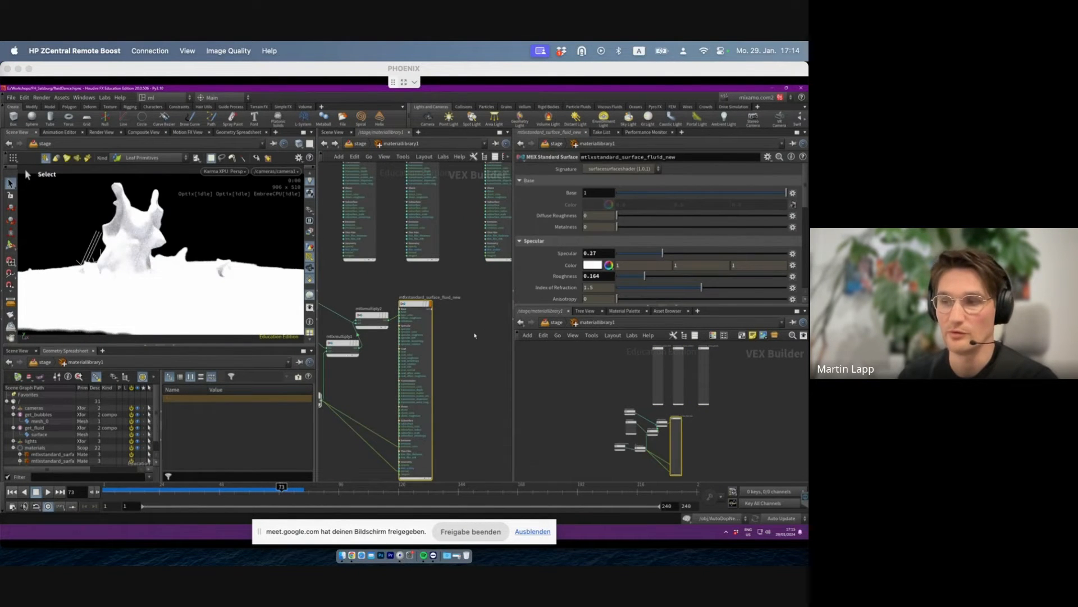
key("u")
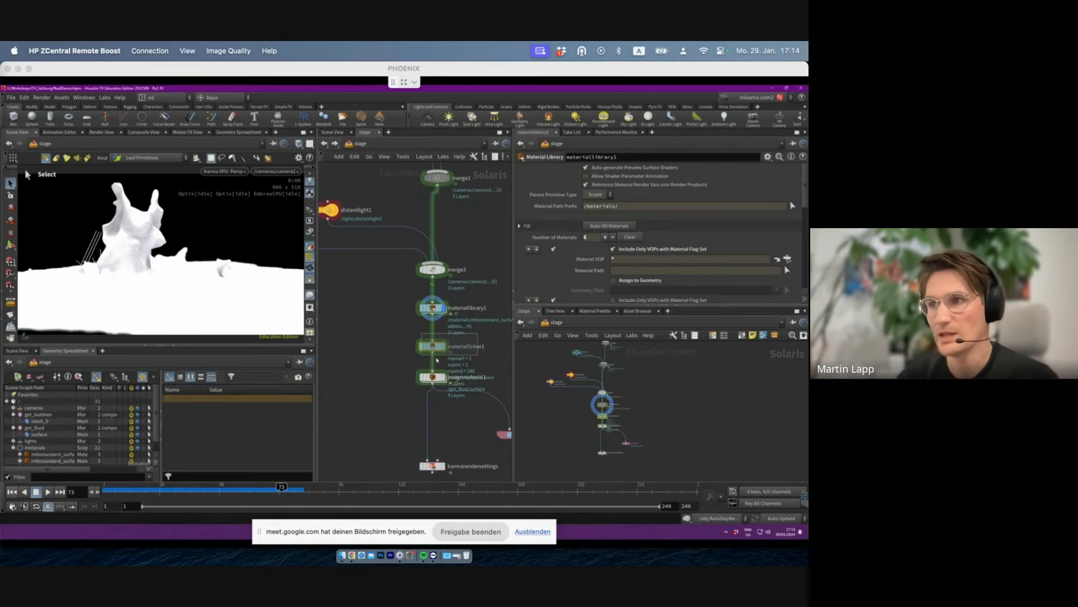
- Display assignmaterial1 so the fluid and ground render with their assigned materials
left_click(434, 346)
left_click(432, 377)
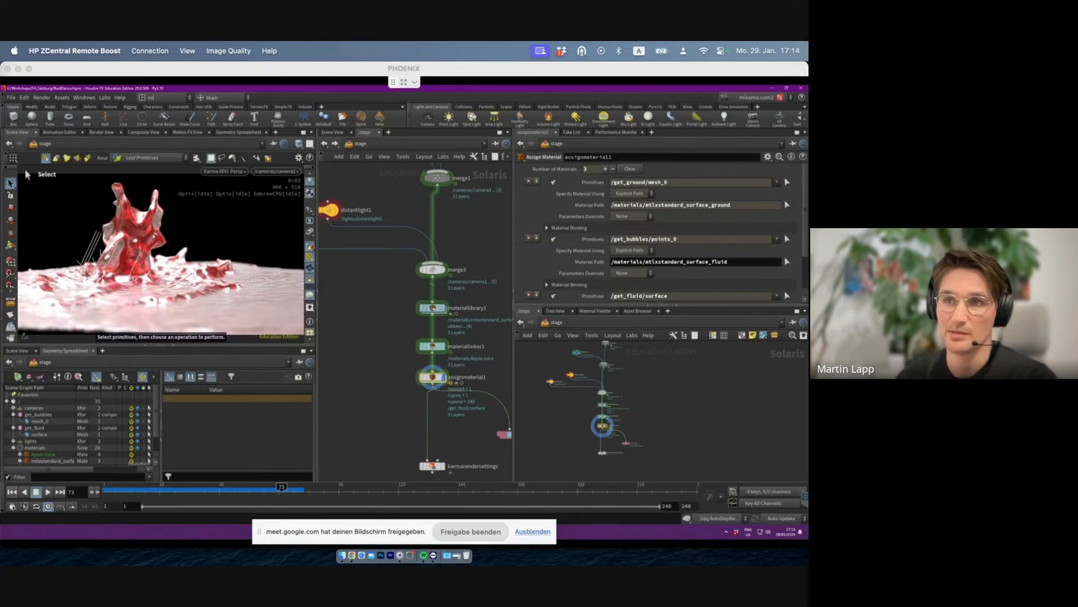
scroll(422, 369, "down", 5)
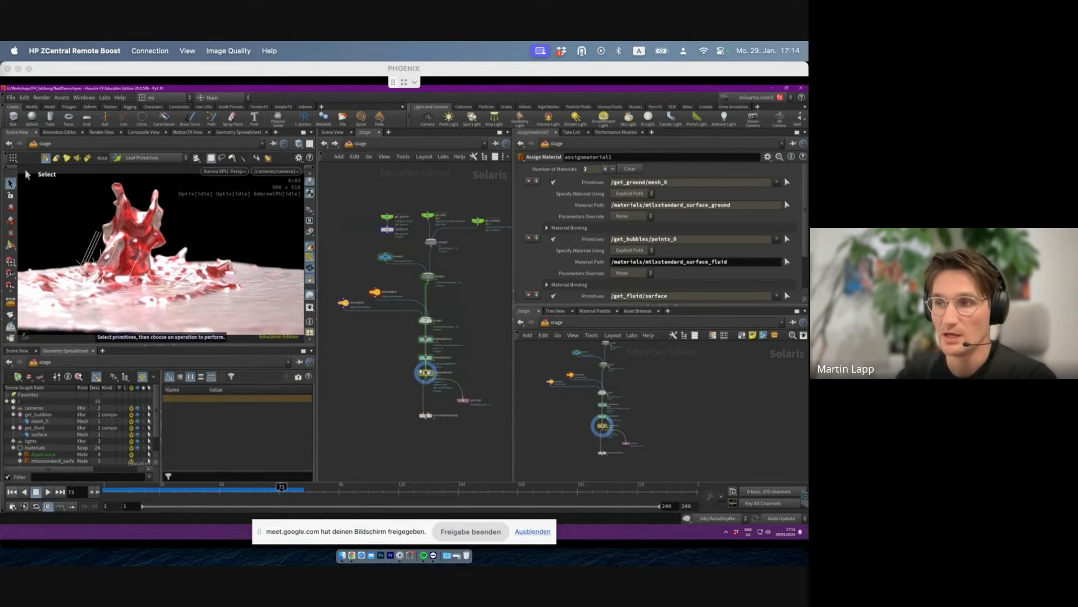
- Select usd_rop1 to review its USD output settings, and save the scene file
left_click(464, 401)
scroll(473, 405, "up", 4)
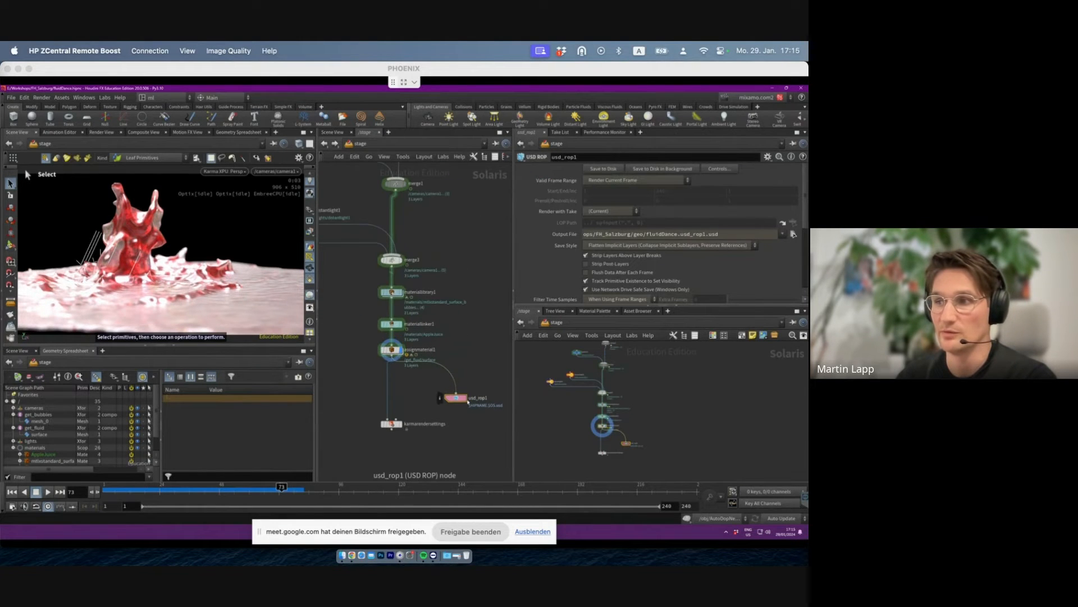
scroll(657, 236, "down", 1)
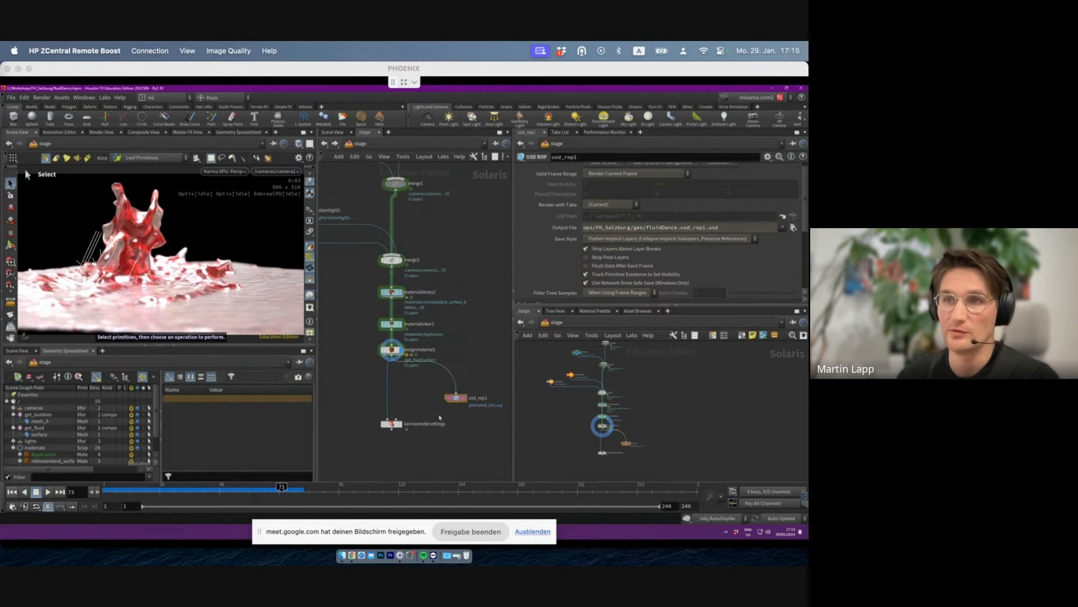
key("h")
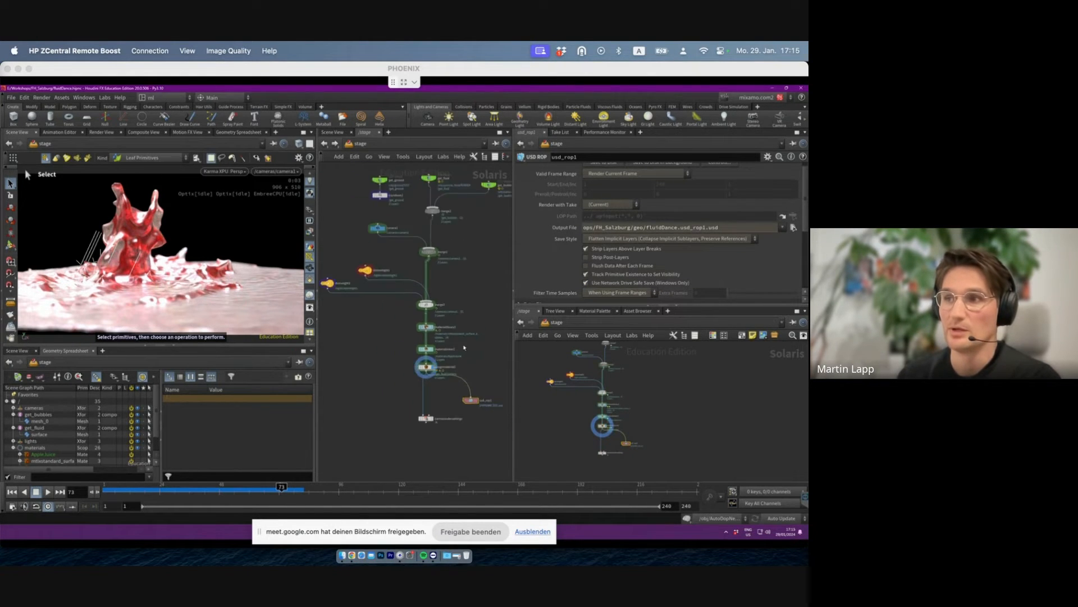
key("ctrl+s")
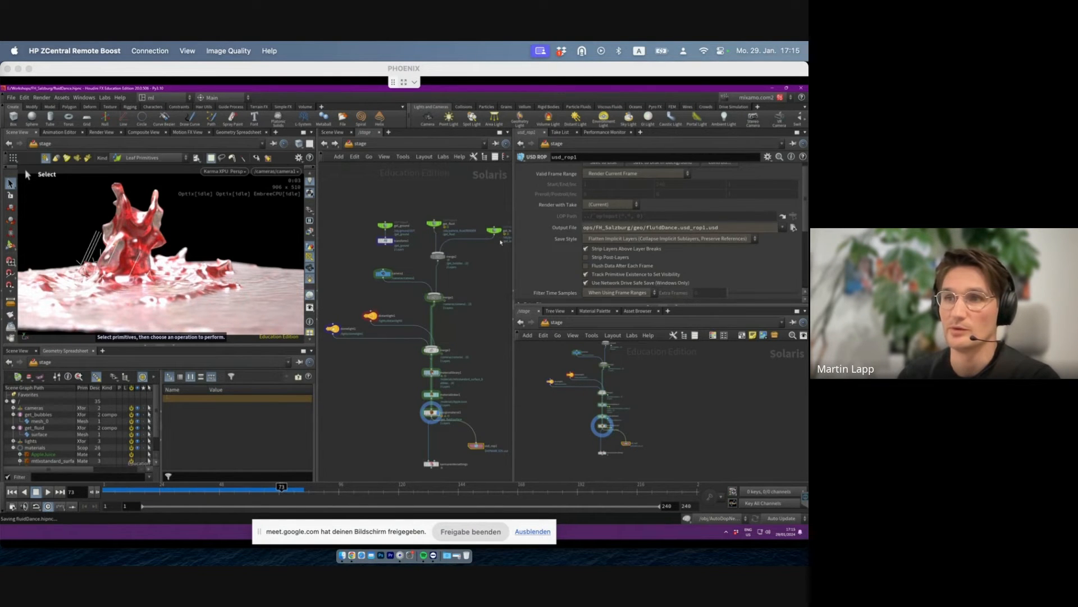
- Select the get_bubbles import, look over the shader network inside materiallibrary1, and return to the stage
left_click(501, 242)
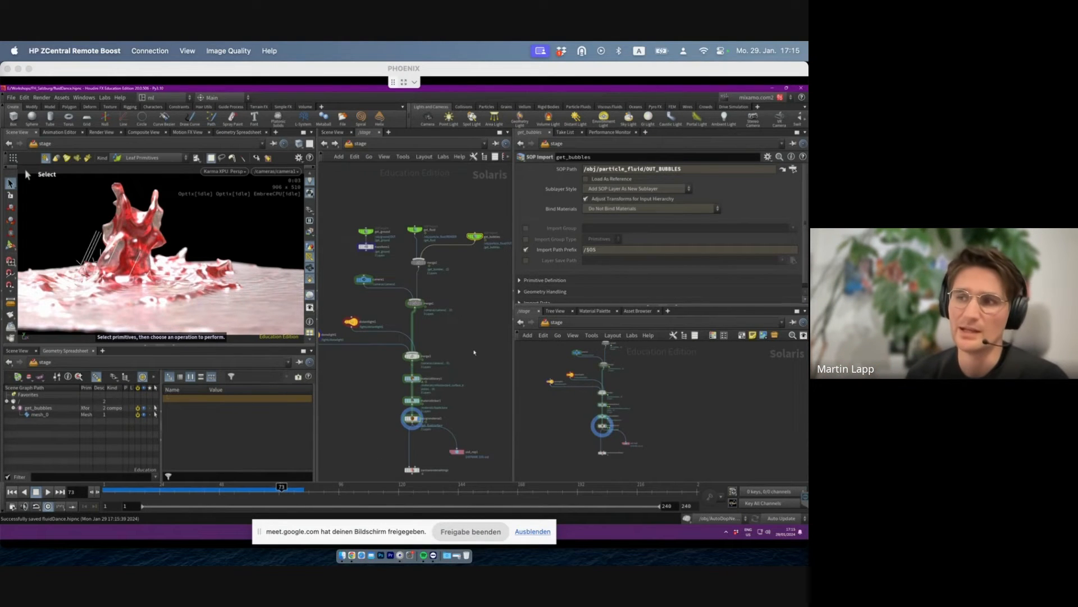
double_click(412, 378)
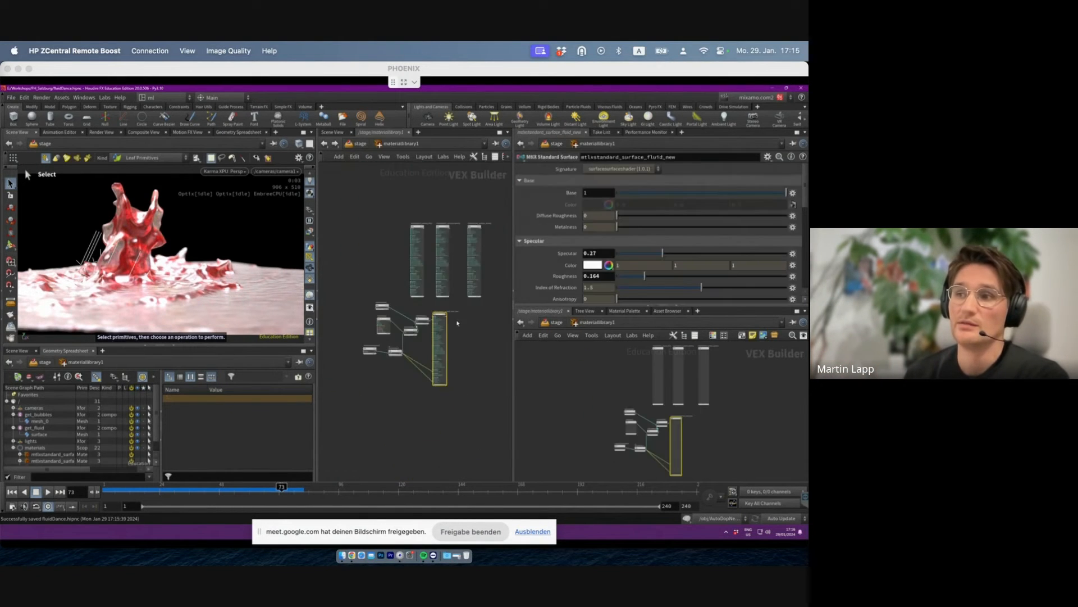
left_click_drag(396, 208, 482, 337)
left_click(473, 318)
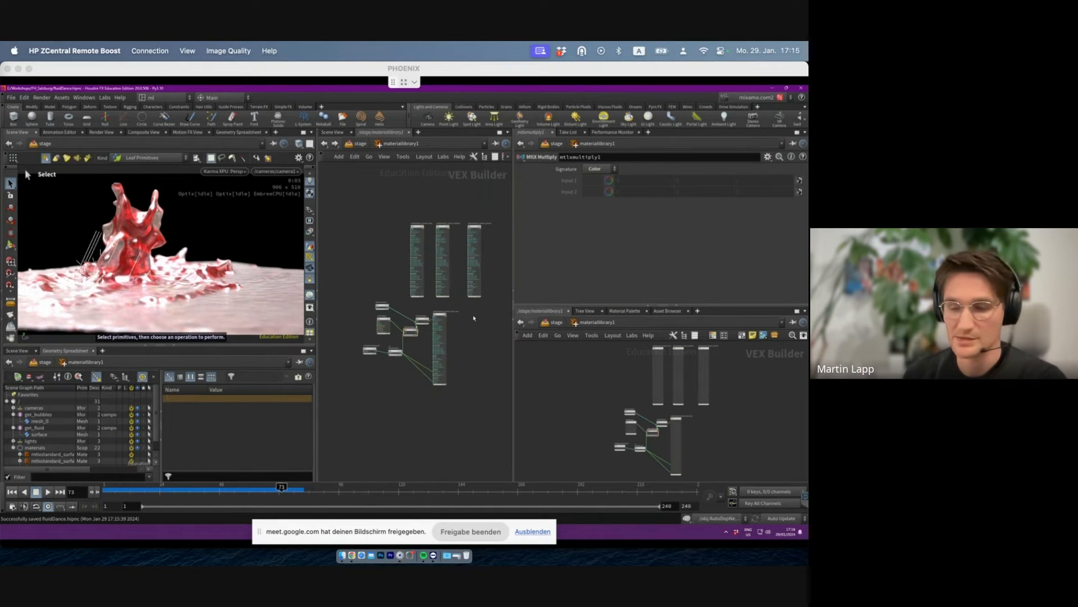
key("u")
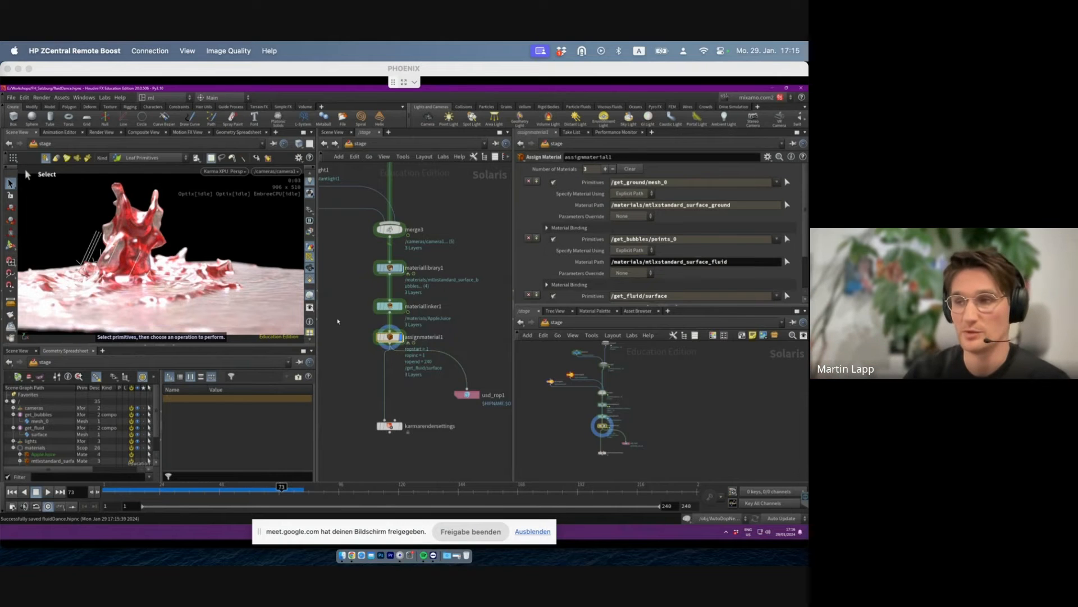
- Move usd_rop1 lower in the stage network, closer to karmarendersettings, and save the scene file
left_click_drag(469, 398, 464, 416)
left_click_drag(491, 354, 453, 405)
key("ctrl+s")
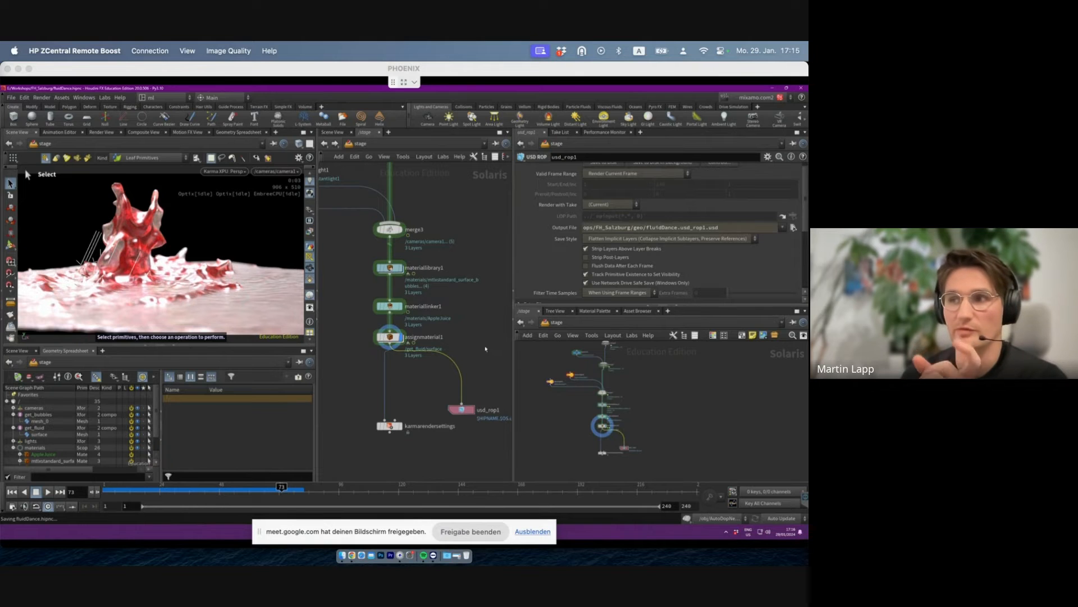
- Box-select the whole stage node network to show it, and shift usd_rop1 further from the main chain
right_click_drag(477, 378, 448, 318)
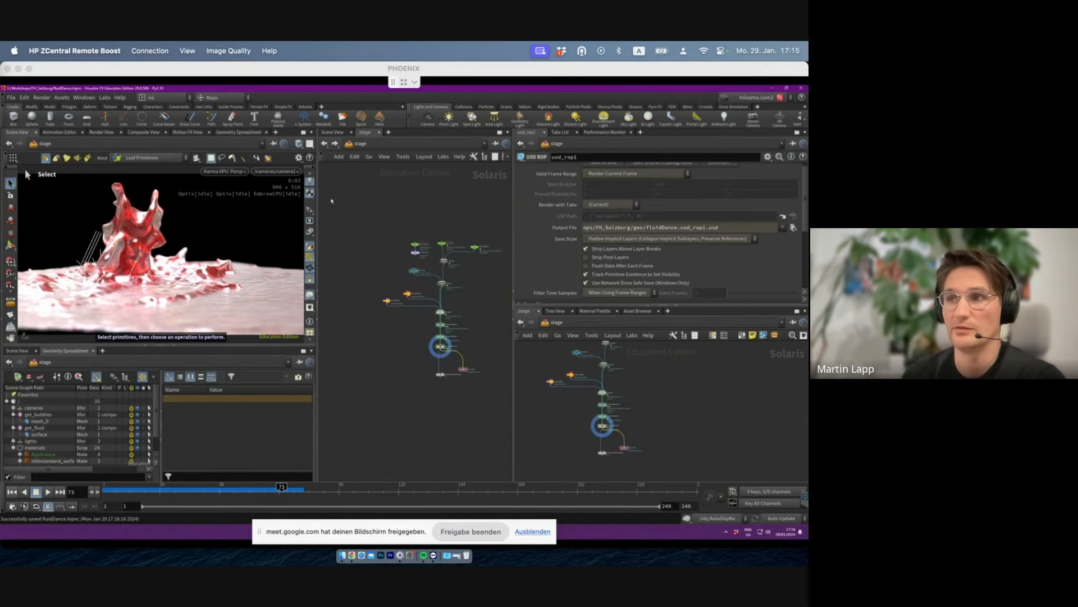
left_click_drag(332, 201, 509, 475)
scroll(485, 385, "up", 2)
middle_click_drag(438, 376, 411, 409)
scroll(411, 410, "up", 5)
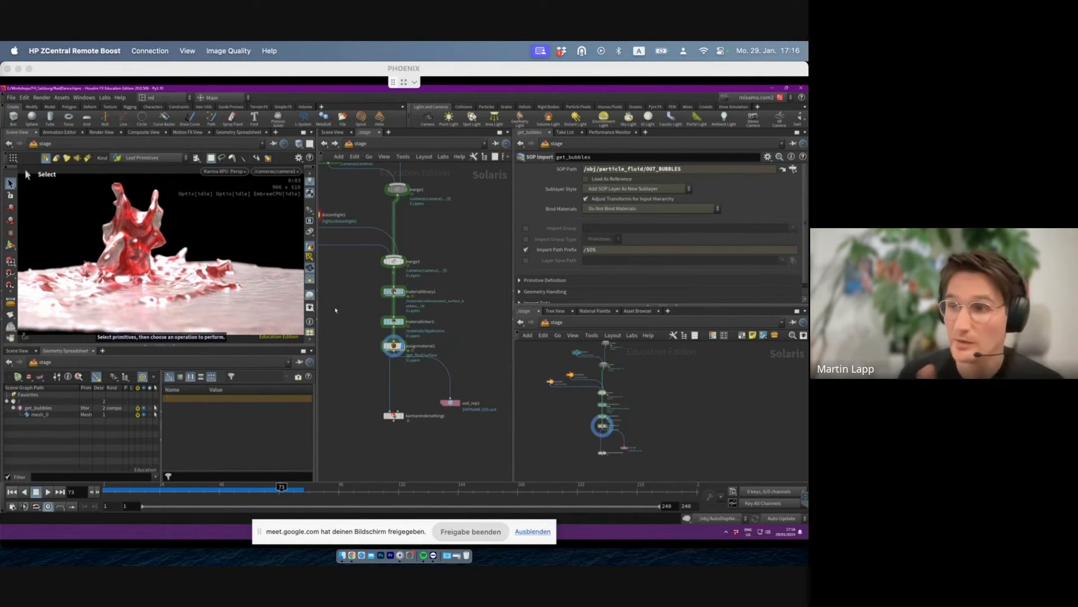
mouse_move(450, 402)
left_mouse_down()
mouse_move(455, 411)
mouse_move(451, 399)
left_mouse_up()
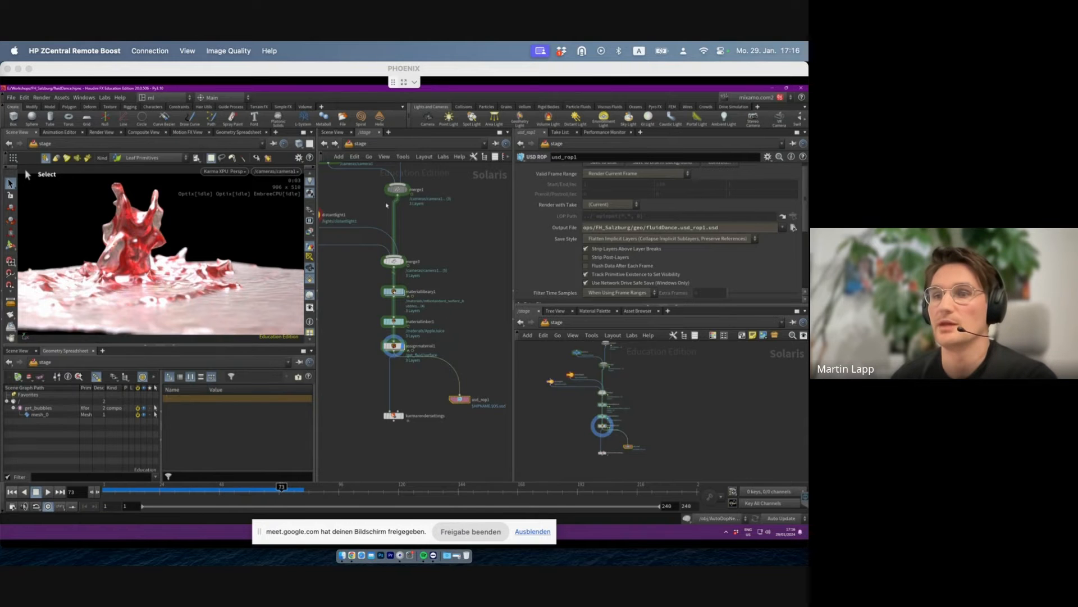
- Connect the output of the ground's transform1 node to merge2
scroll(392, 249, "down", 3)
middle_click_drag(392, 248, 396, 343)
scroll(405, 248, "up", 3)
middle_click_drag(406, 248, 448, 283)
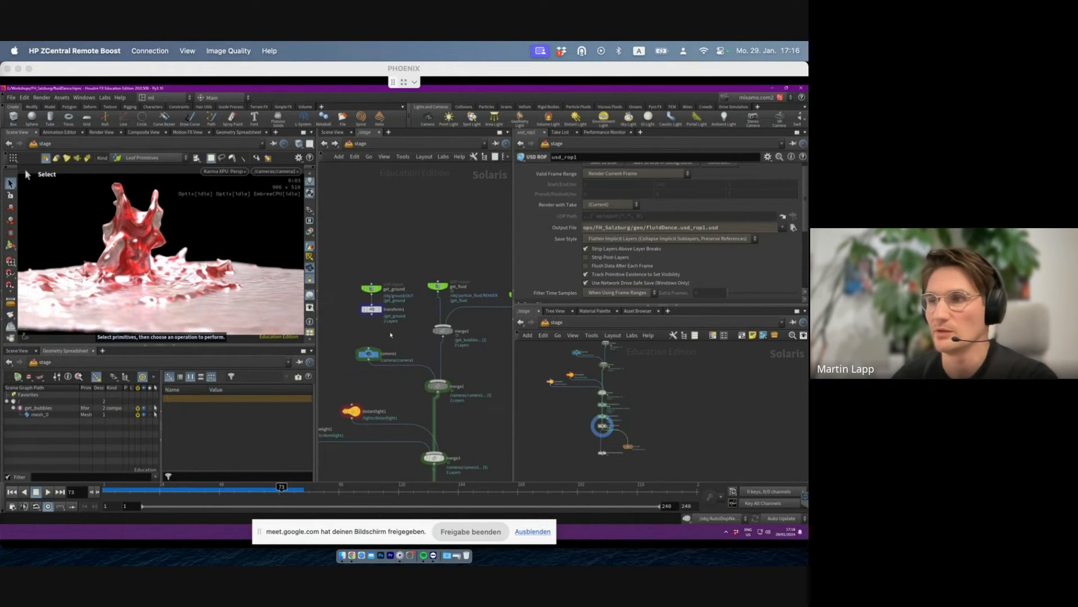
left_click(371, 314)
left_click(442, 325)
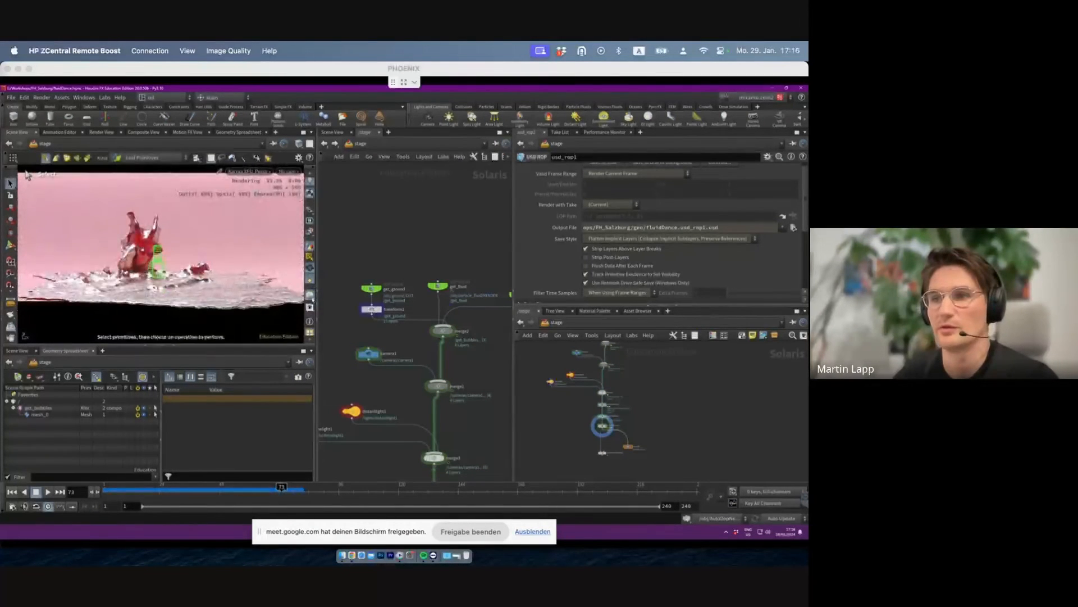
- Go to frame 27 and examine the bubbles inside the fluid column up close in the rendered viewport
mouse_move(151, 247)
left_mouse_down("alt")
mouse_move(205, 258)
mouse_move(180, 255)
mouse_move(167, 268)
mouse_move(146, 250)
left_mouse_up("alt")
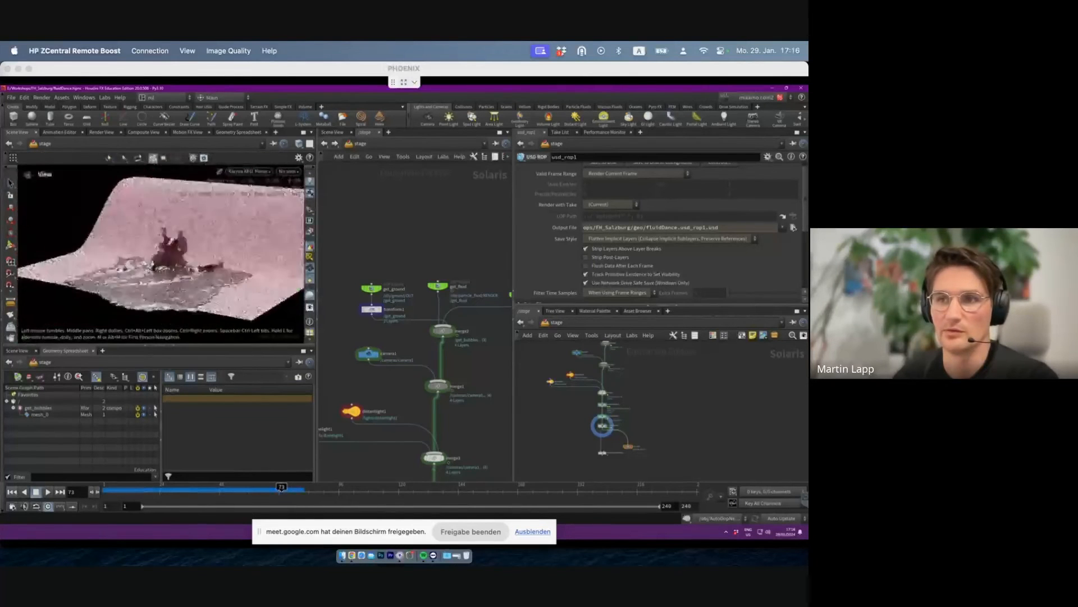
right_click_drag(146, 250, 180, 258, "alt")
left_click(166, 490)
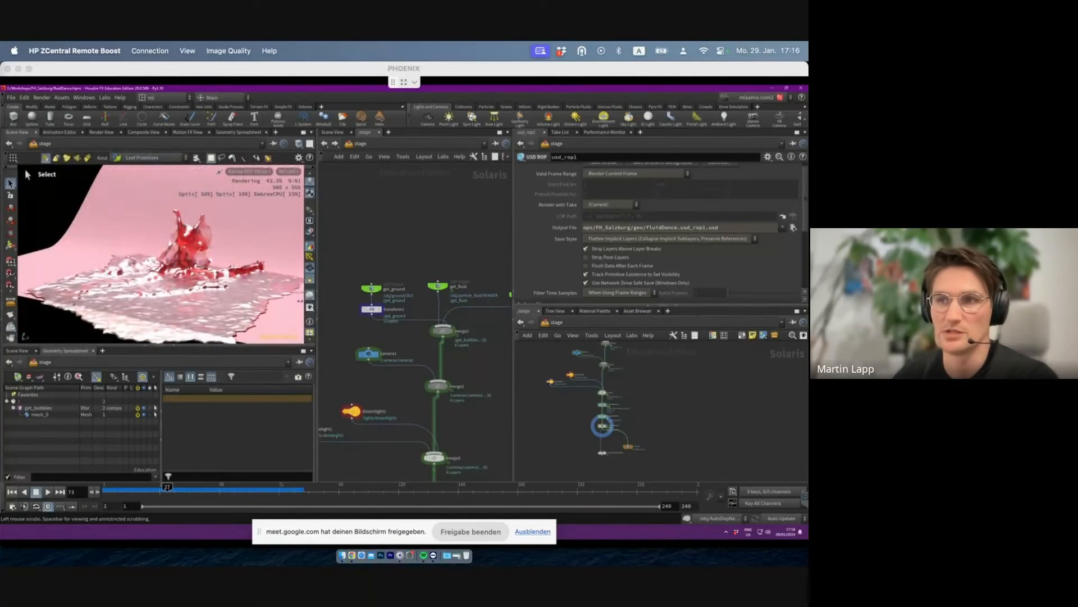
key("Escape")
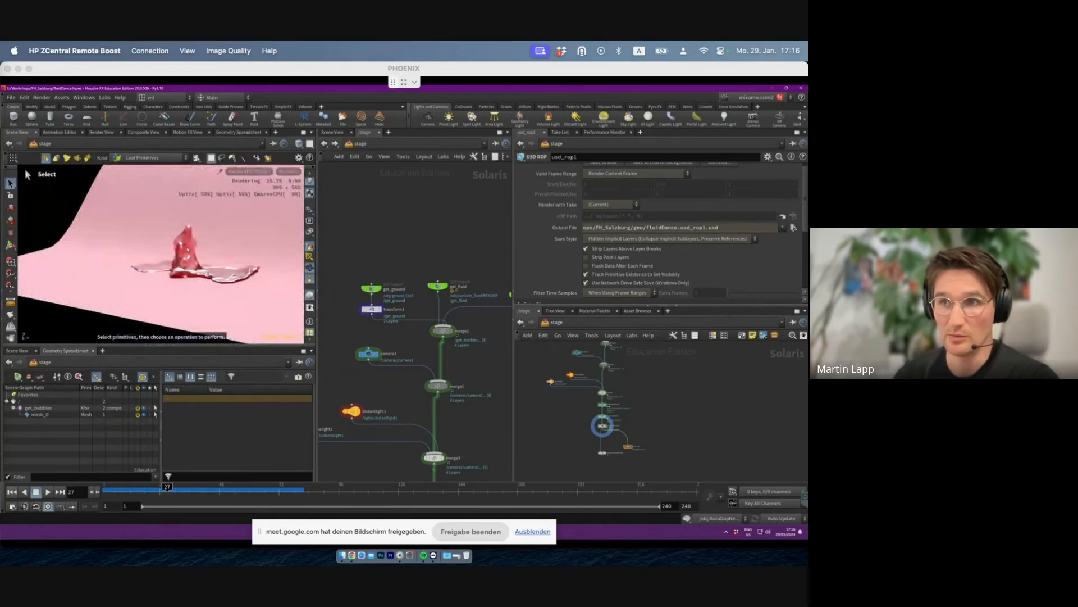
left_click_drag(194, 255, 181, 242, "alt")
mouse_move(181, 241)
right_mouse_down("alt")
mouse_move(161, 292)
mouse_move(163, 250)
right_mouse_up("alt")
left_click_drag(163, 250, 171, 267, "alt")
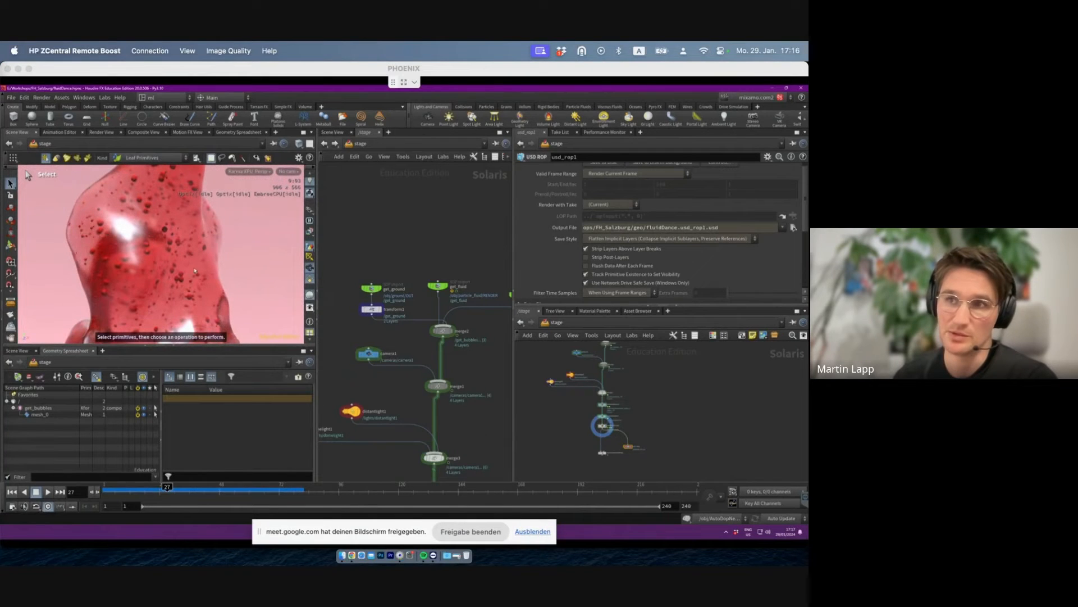
- Enter materiallibrary1 and select mtlxstandard_surface_fluid to show its transmission settings
middle_click_drag(492, 441, 452, 292)
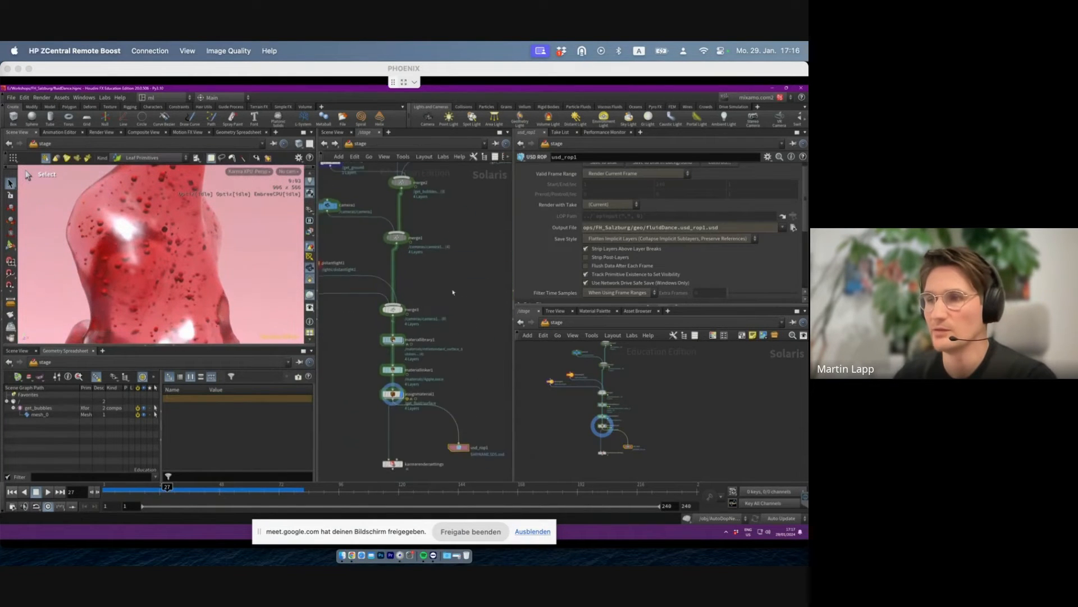
scroll(451, 372, "up", 2)
left_click(383, 333)
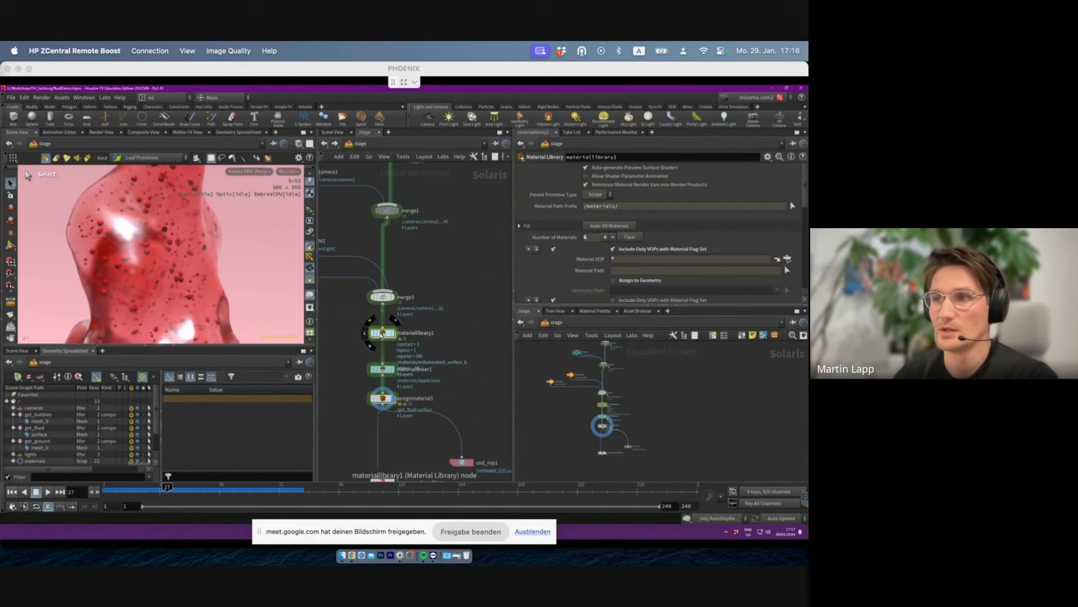
double_click(382, 333)
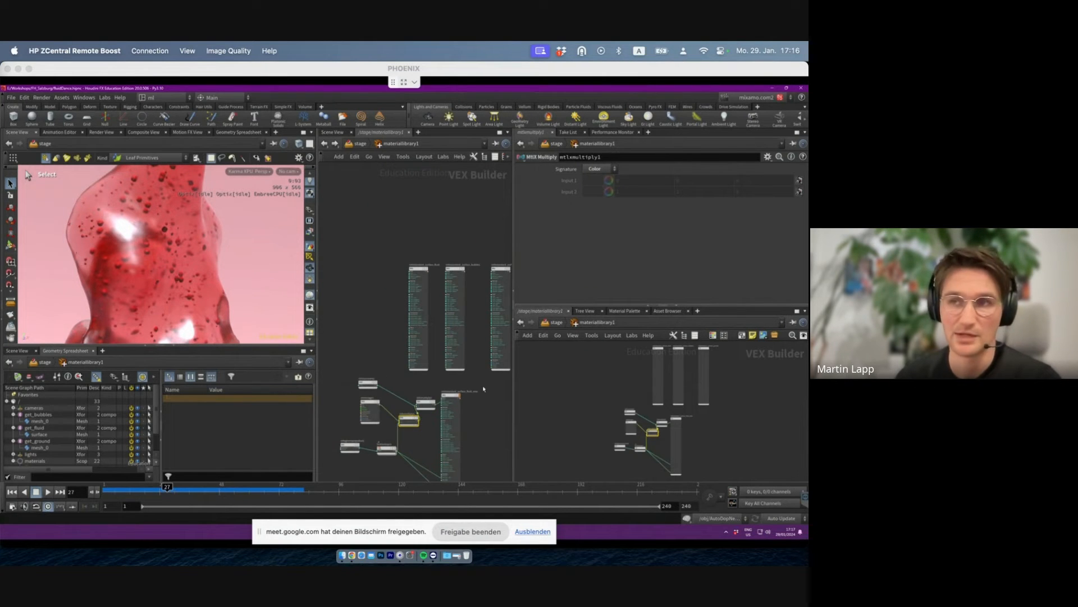
middle_click_drag(483, 388, 481, 399)
scroll(429, 285, "up", 3)
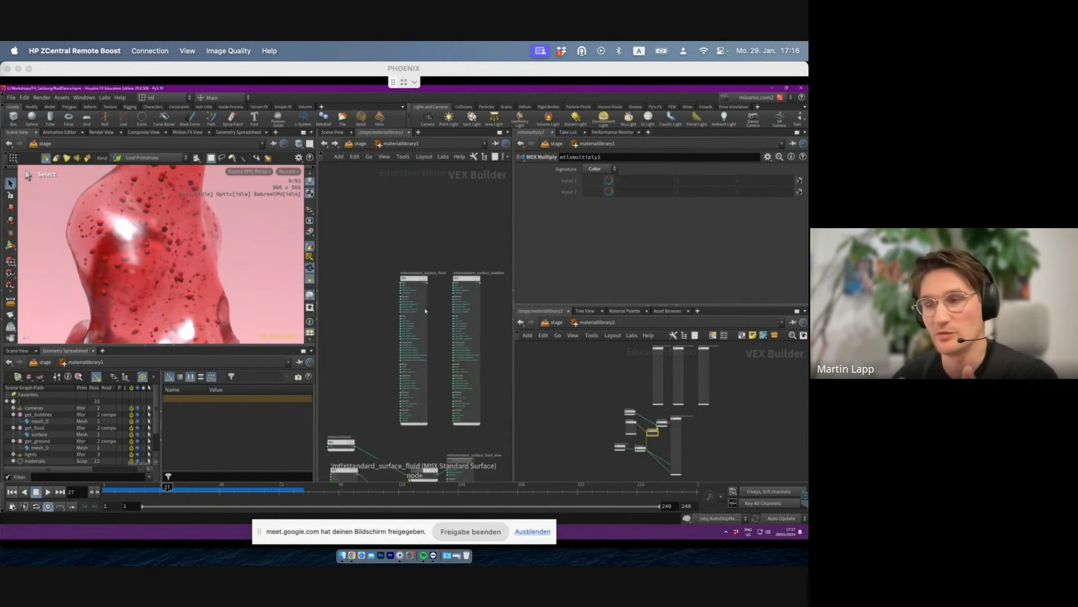
left_click(425, 323)
scroll(721, 227, "down", 5)
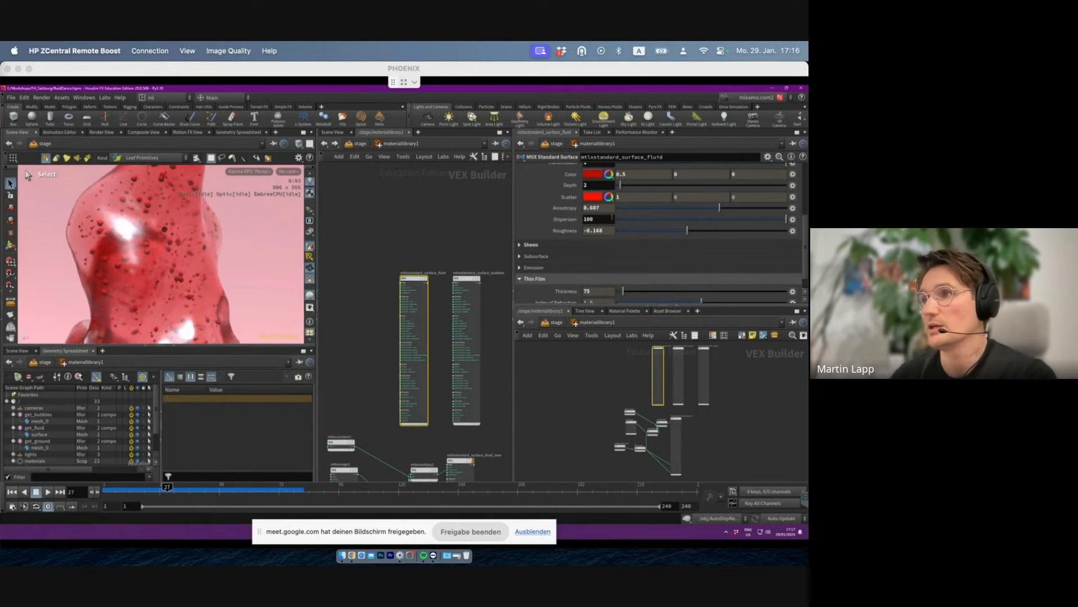
- Set the fluid shader's transmission dispersion to 0 and view the fluid column in the render
left_click_drag(657, 220, 614, 220)
right_click_drag(208, 230, 219, 172, "alt")
mouse_move(194, 236)
left_mouse_down("alt")
mouse_move(160, 239)
mouse_move(194, 252)
left_mouse_up("alt")
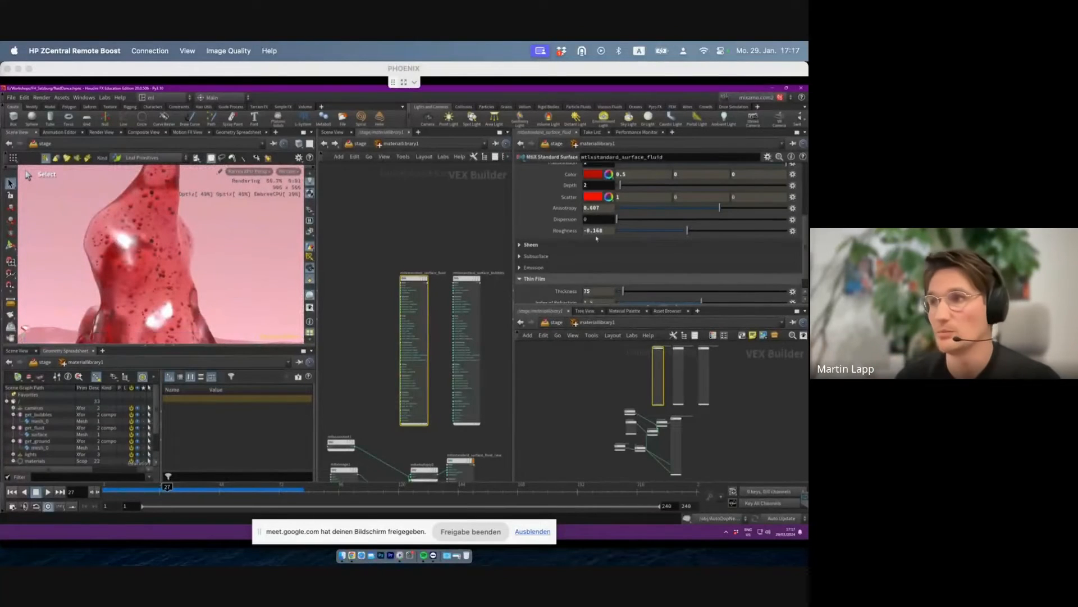
- Set the fluid shader's transmission dispersion to 77 and its transmission depth to 5
left_click_drag(595, 220, 515, 226)
type("77")
key("Return")
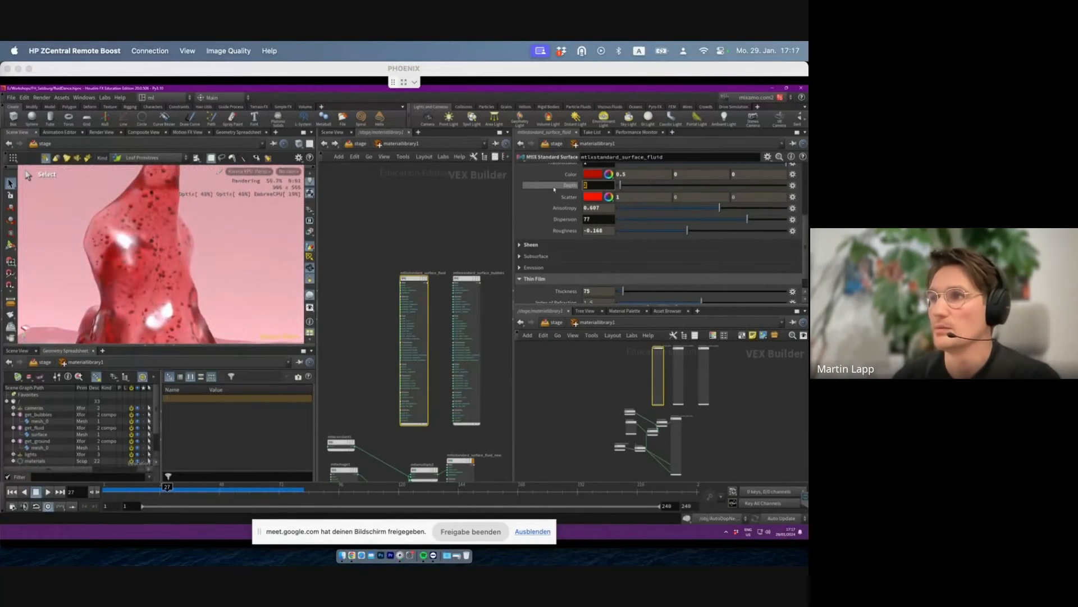
left_click_drag(594, 186, 553, 190)
type("5")
key("Return")
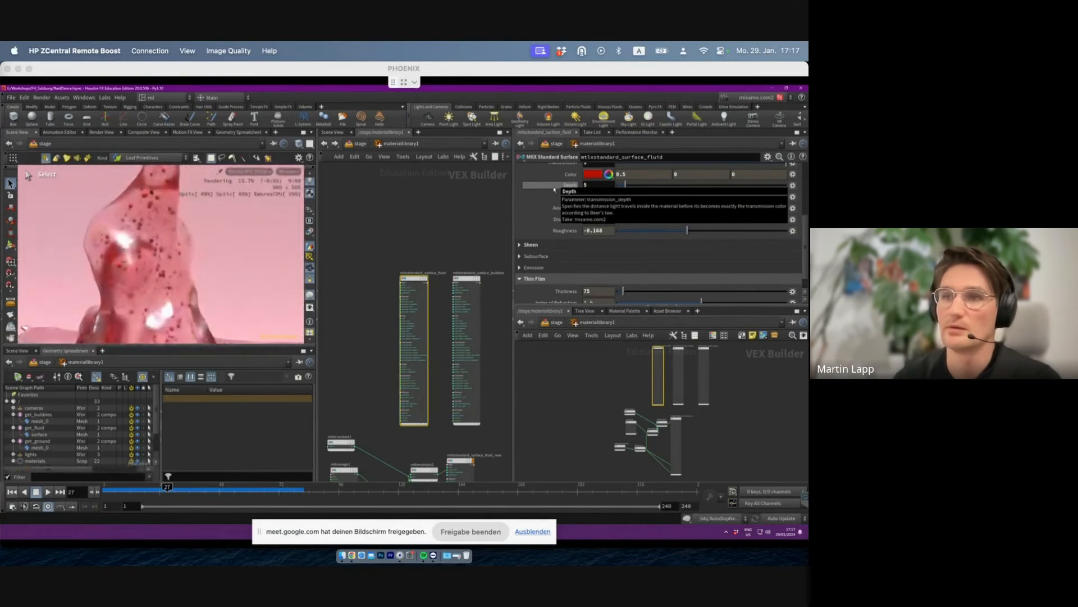
- Try a transmission depth of 10 on the fluid shader, view the whole fluid in the render and set the depth back to 5
left_click_drag(175, 252, 172, 286, "alt")
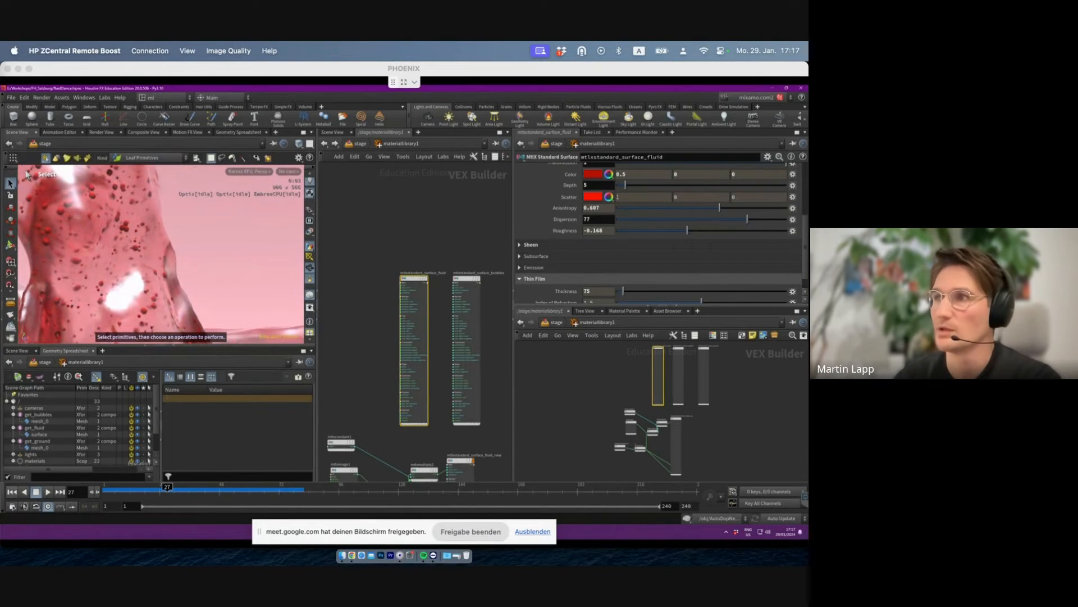
left_click_drag(599, 184, 527, 192)
type("10")
key("Return")
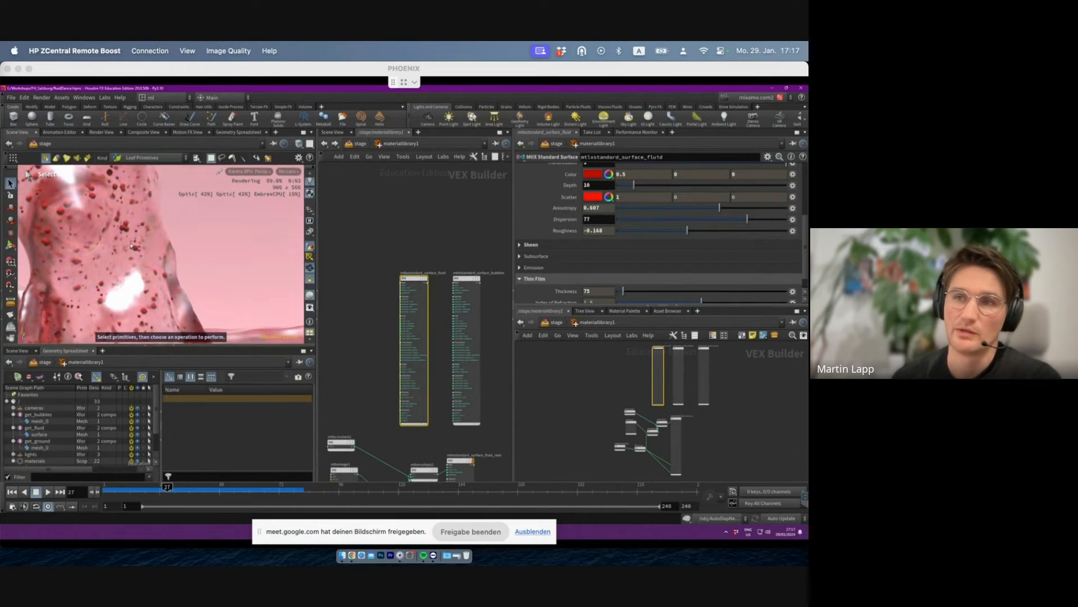
right_click_drag(120, 249, 84, 210, "alt")
left_click_drag(84, 210, 101, 203, "alt")
left_click_drag(262, 231, 249, 233, "alt")
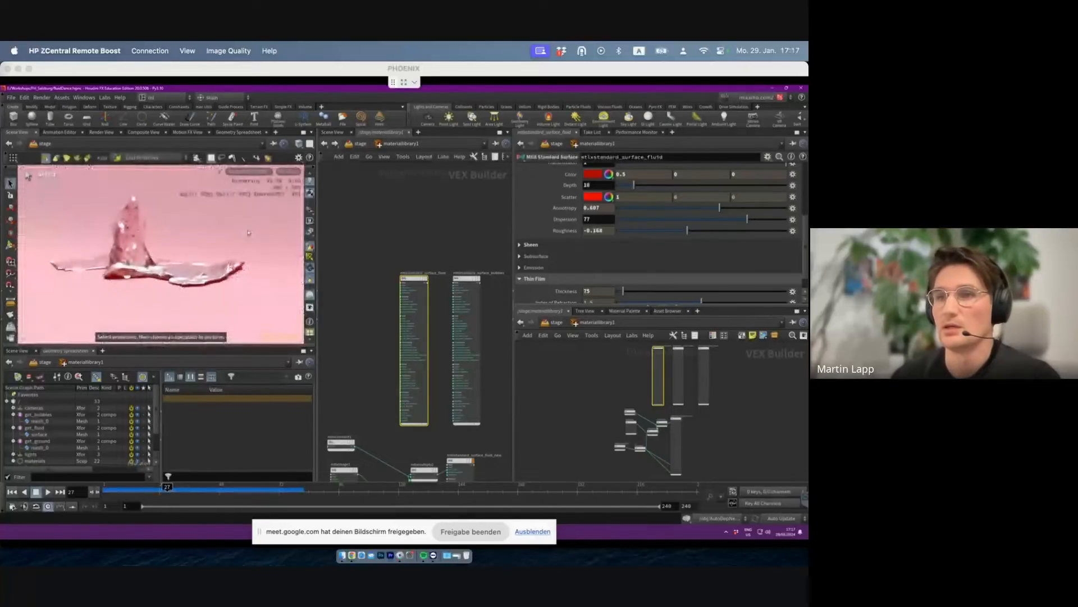
left_click_drag(597, 185, 470, 168)
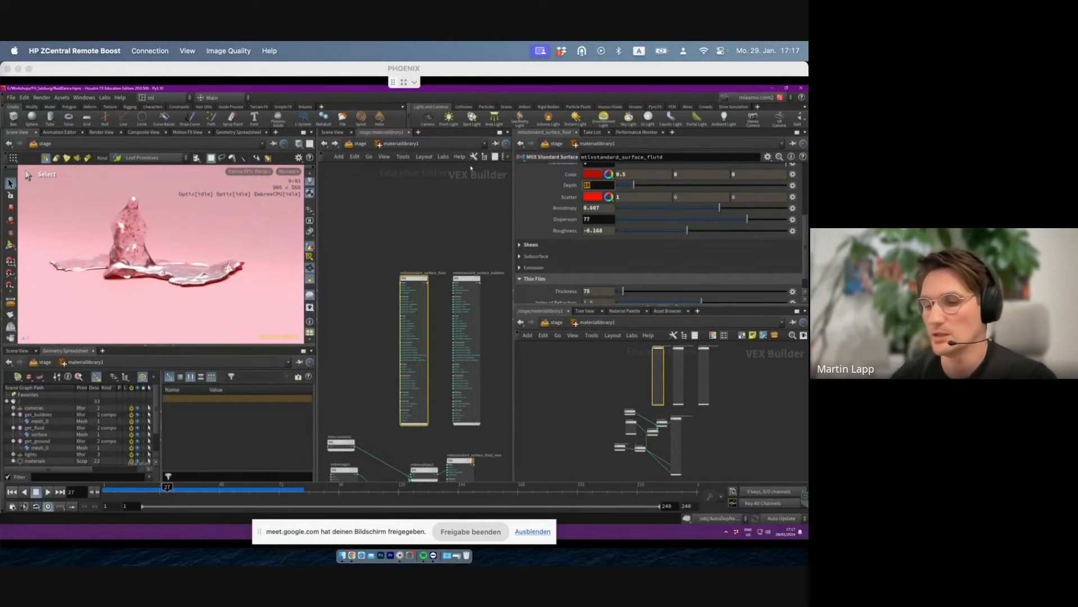
type("5")
key("Return")
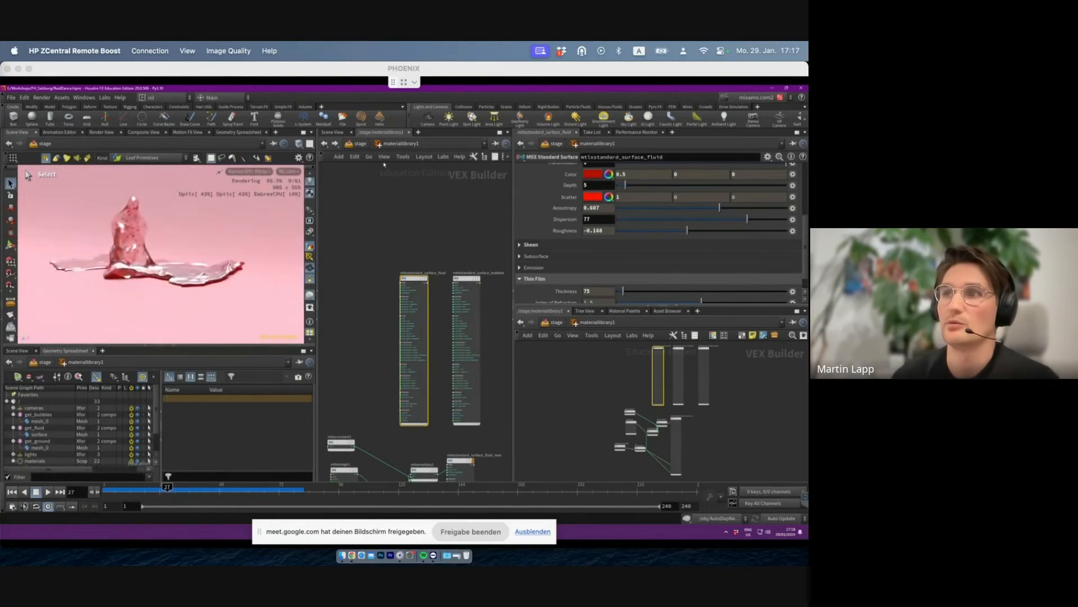
- Return to the stage network and select assignmaterial1 to show its material assignments
left_click(362, 144)
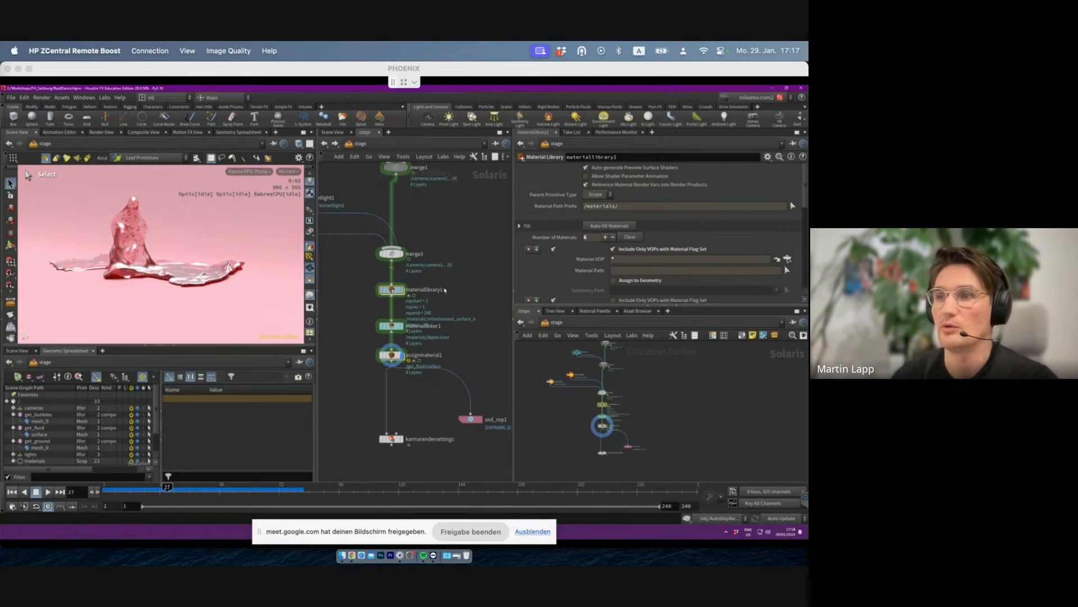
scroll(460, 320, "down", 2)
middle_click_drag(459, 320, 462, 336)
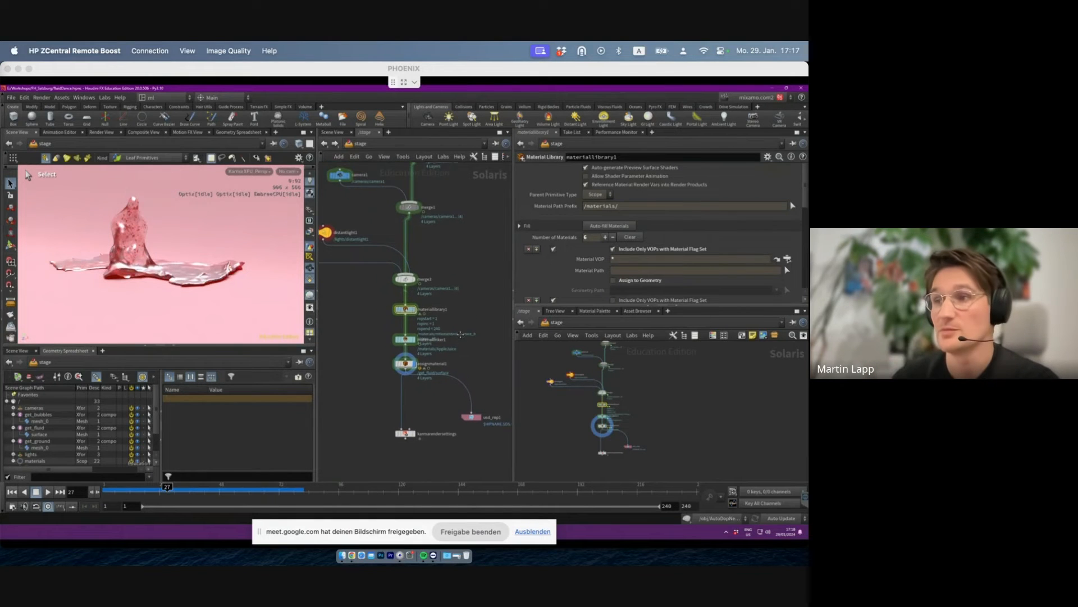
left_click(406, 339)
left_click(405, 364)
left_click_drag(406, 367, 407, 371)
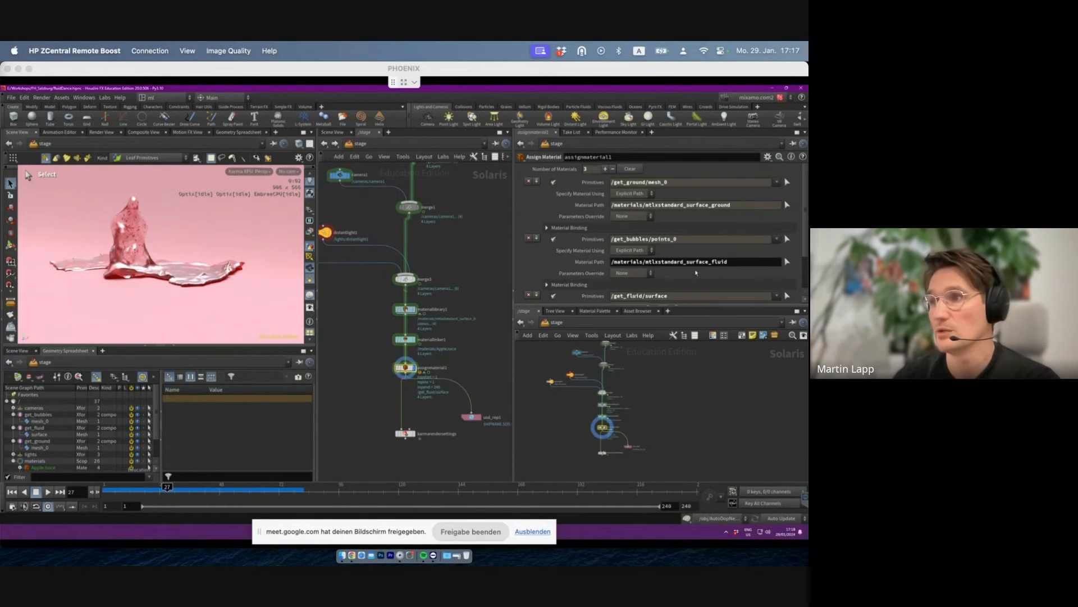
- Assign the material mtlxstandard_surface_fluid_new to the /get_fluid/surface primitive in assignmaterial1
scroll(642, 262, "down", 2)
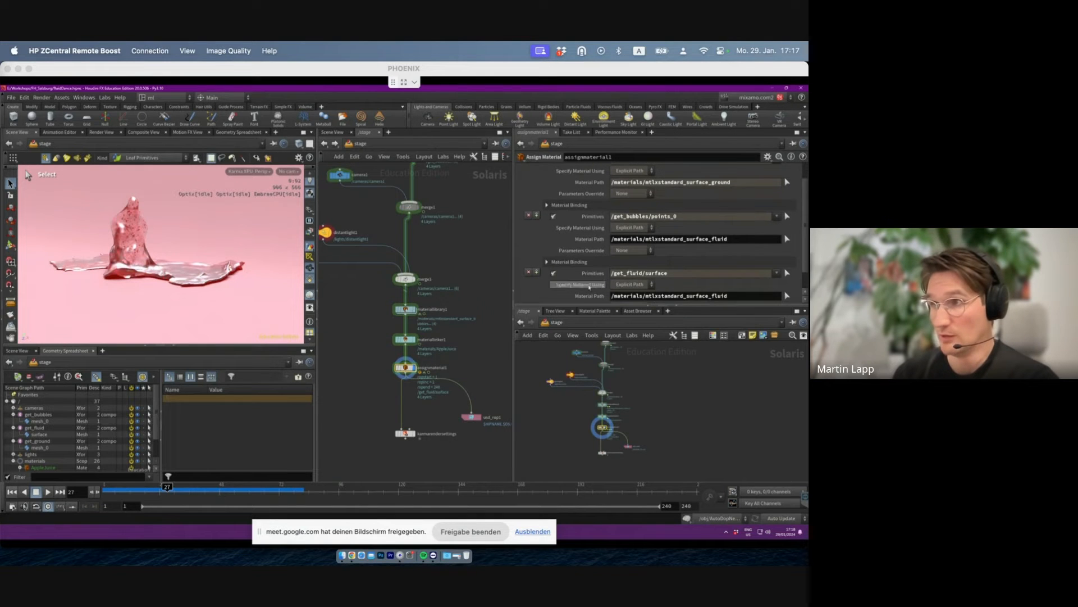
scroll(775, 273, "down", 1)
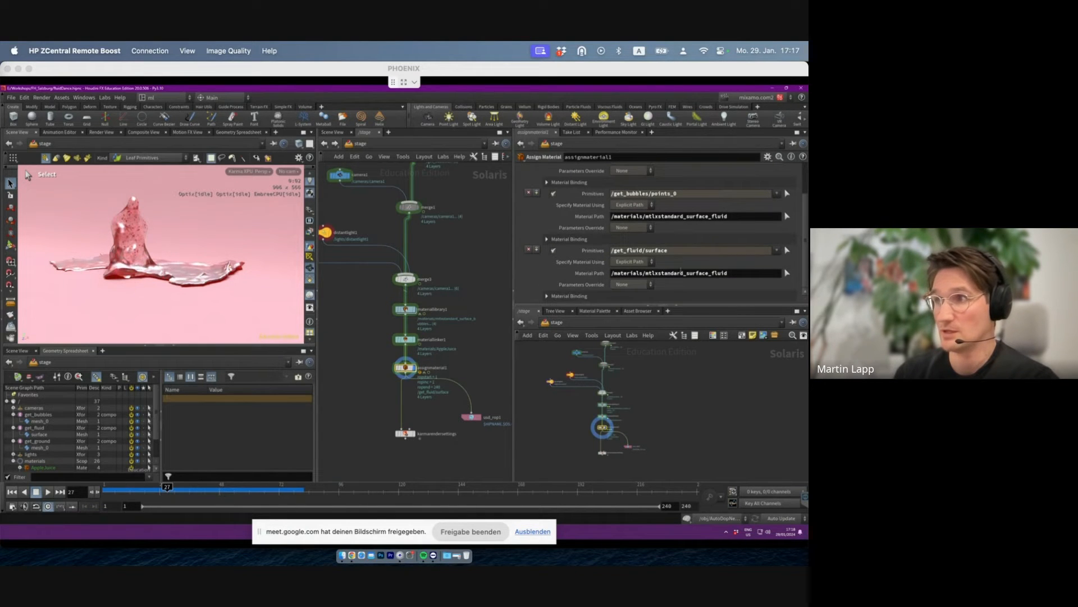
mouse_move(766, 272)
left_mouse_down()
mouse_move(611, 273)
mouse_move(772, 273)
left_mouse_up()
left_click(788, 273)
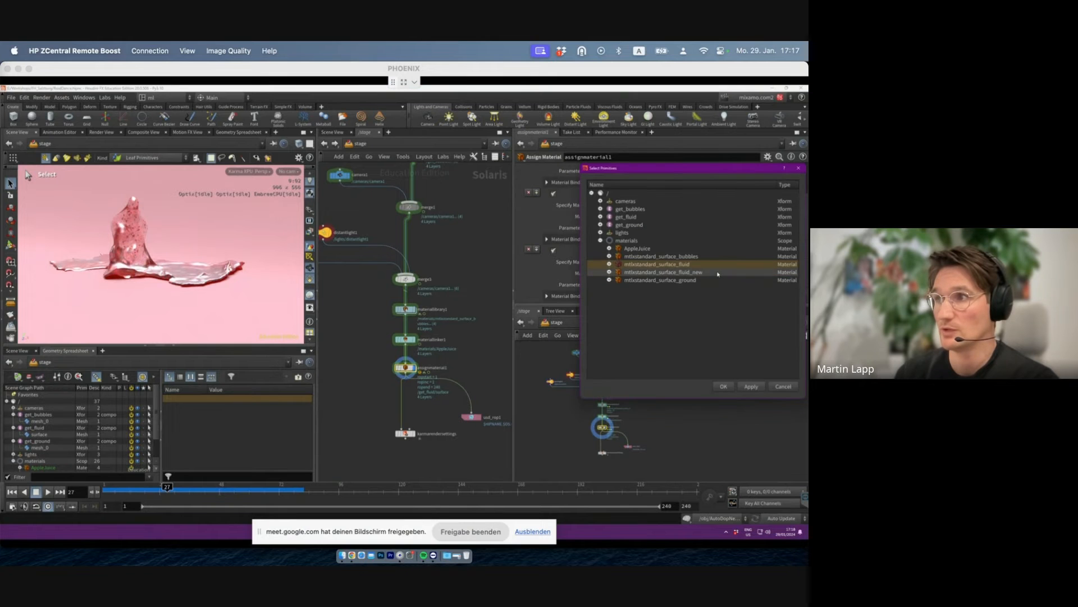
left_click(724, 386)
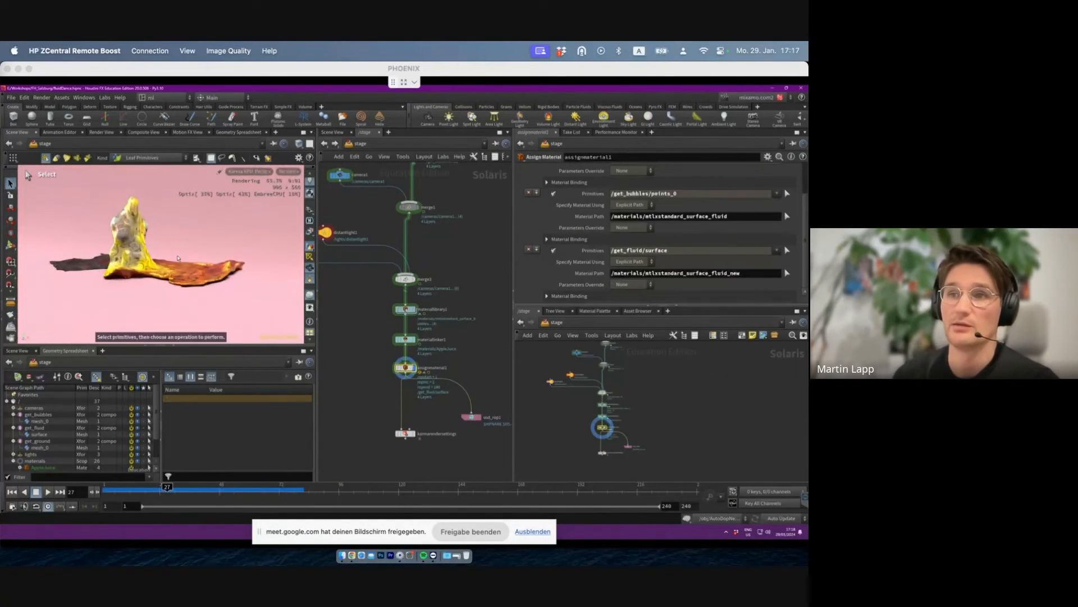
- Go to frame 15 and frame 52 and examine the new fluid material in the rendered viewport from close and from above
right_click_drag(134, 254, 153, 275, "alt")
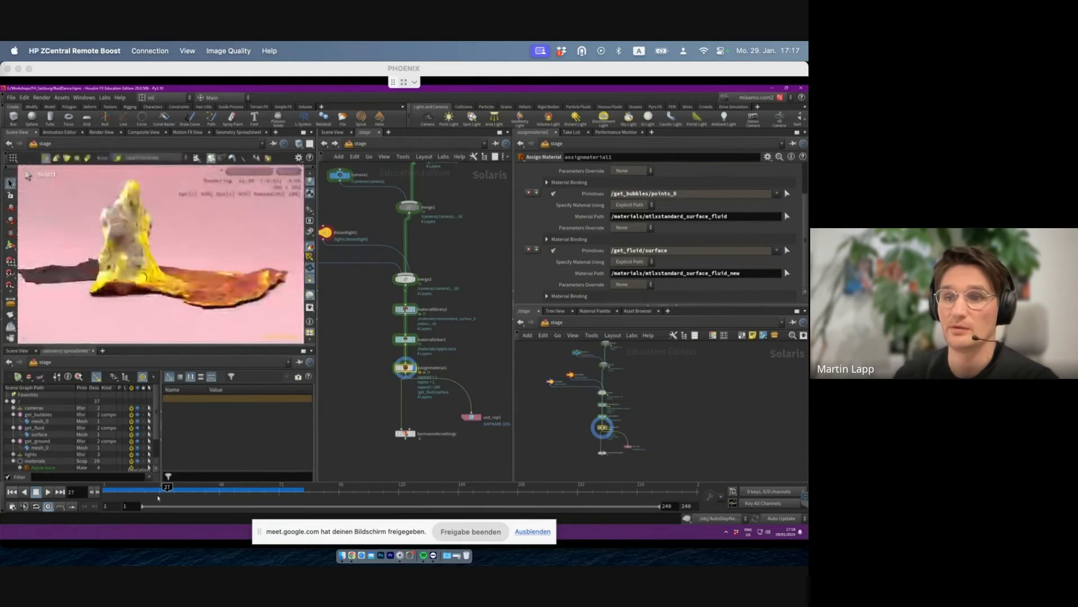
left_click(136, 487)
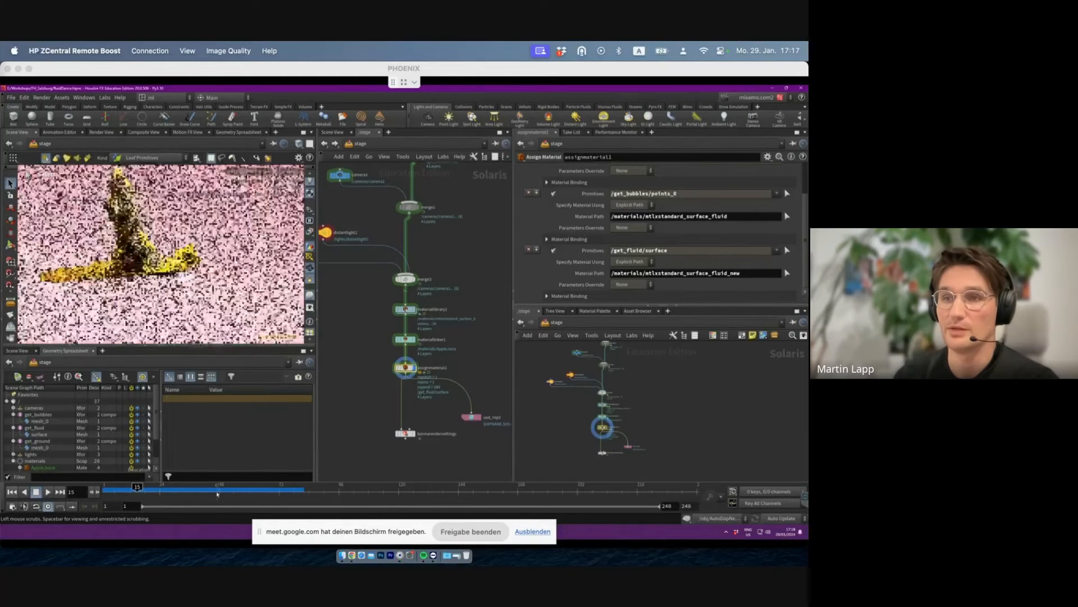
left_click(229, 489)
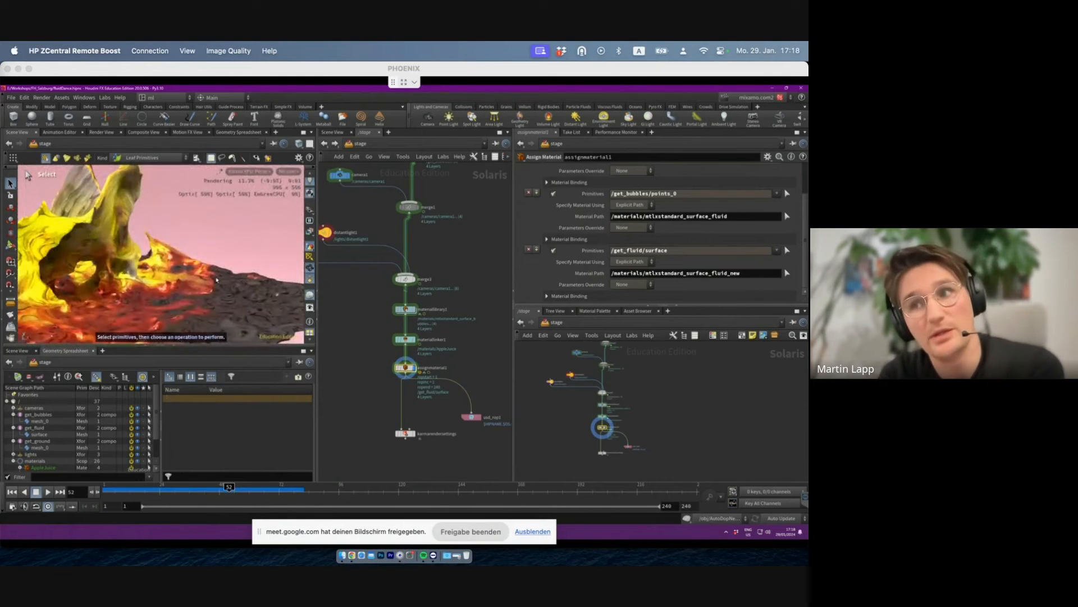
key("Escape")
scroll(217, 279, "down", 5)
left_click_drag(216, 280, 205, 301)
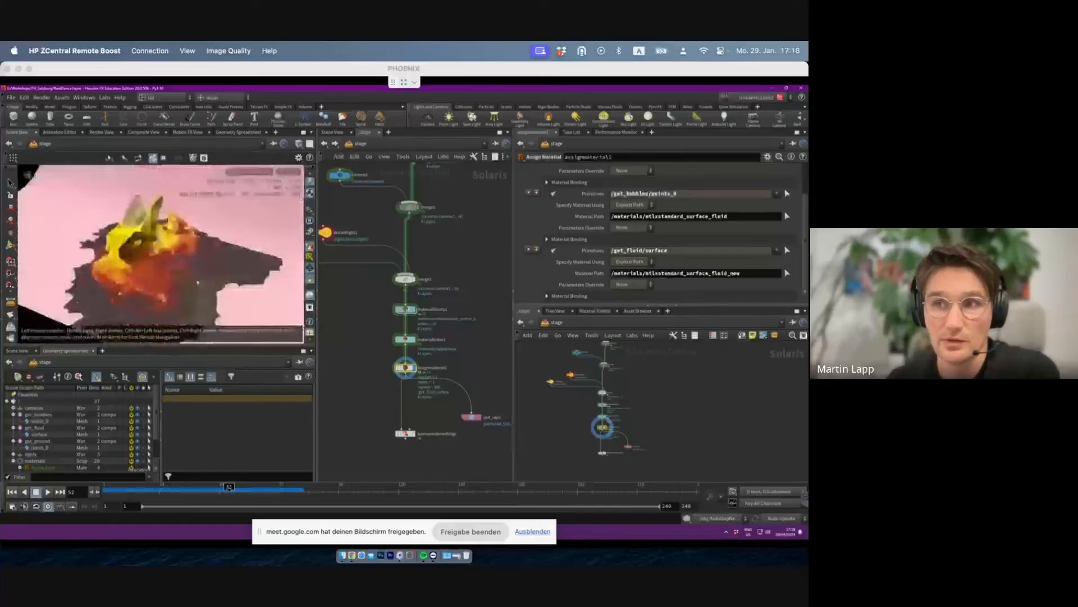
key("s")
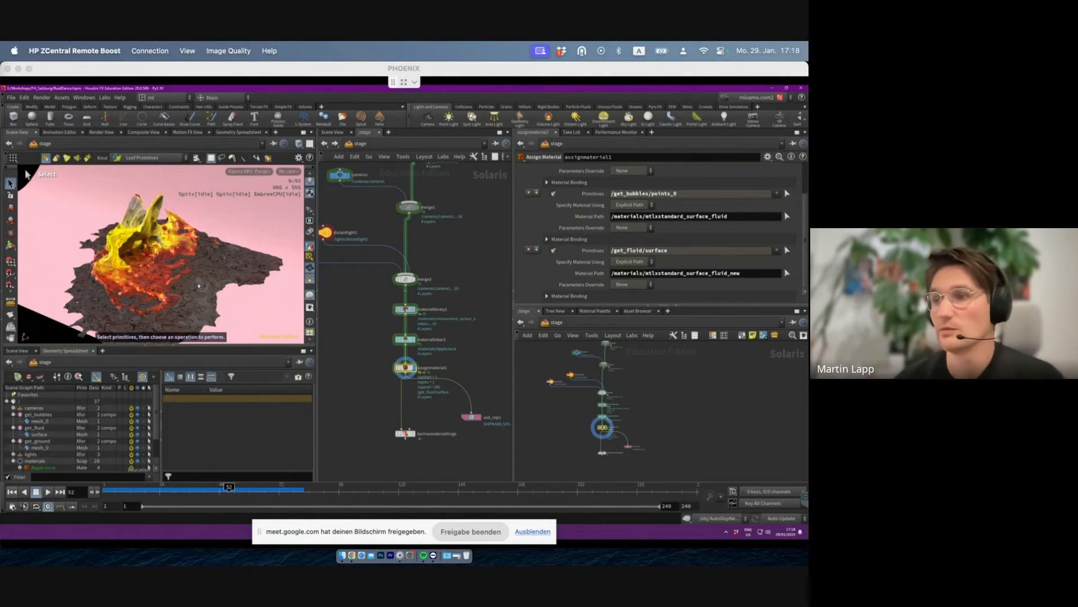
- Save the scene file
mouse_move(404, 368)
key("ctrl+s")
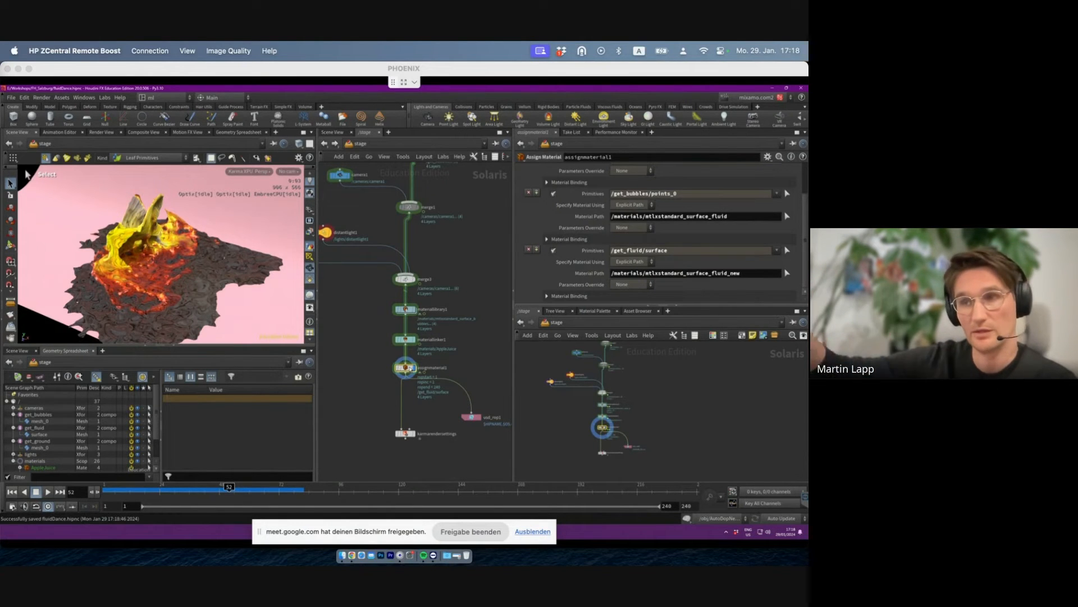
key("ctrl+s")
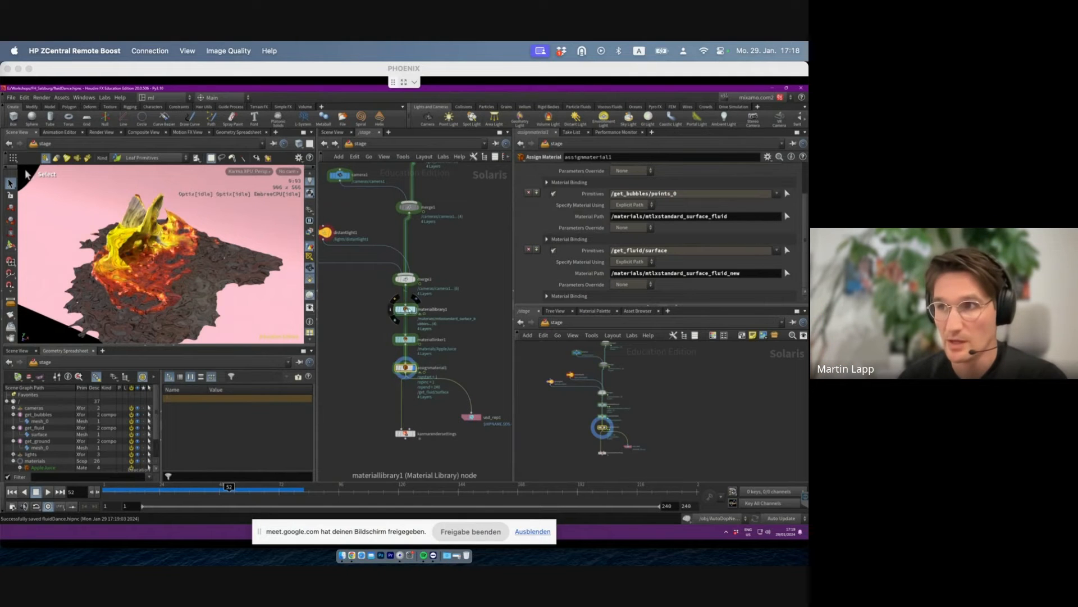
- Shift the materiallinker1 node out of line with the node chain and nudge assignmaterial1 slightly lower in the stage network
left_click(407, 309)
left_click_drag(406, 340, 388, 333)
left_click(405, 369)
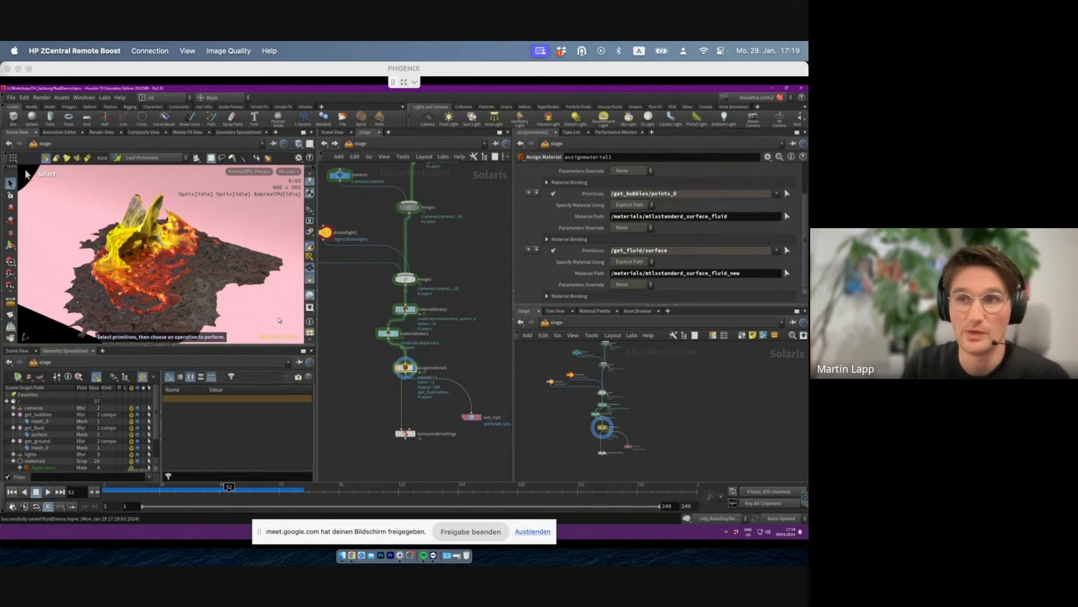
left_click_drag(395, 335, 375, 337)
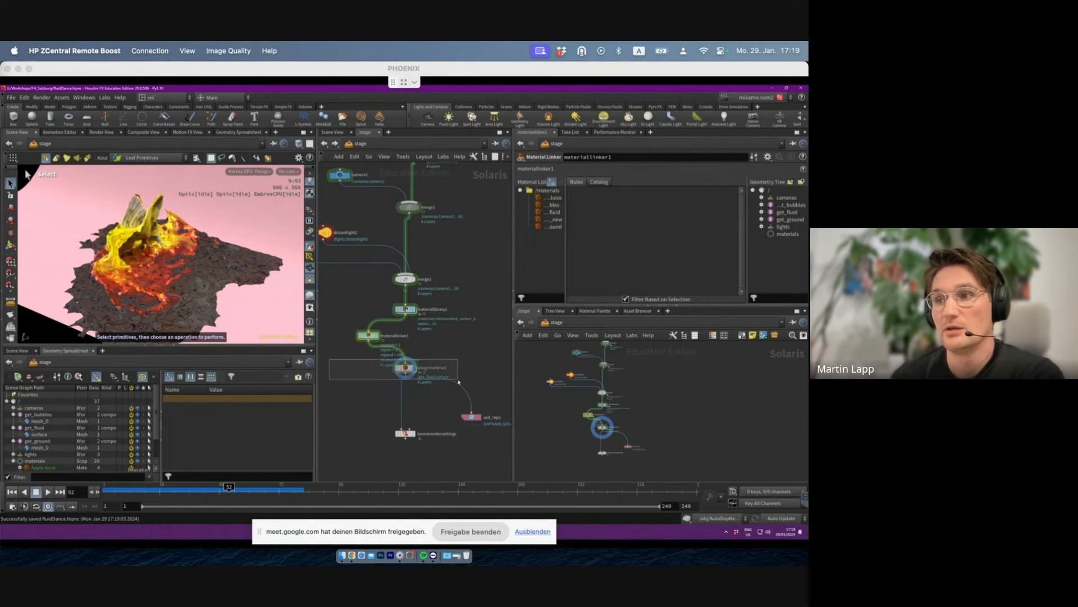
left_click(404, 368)
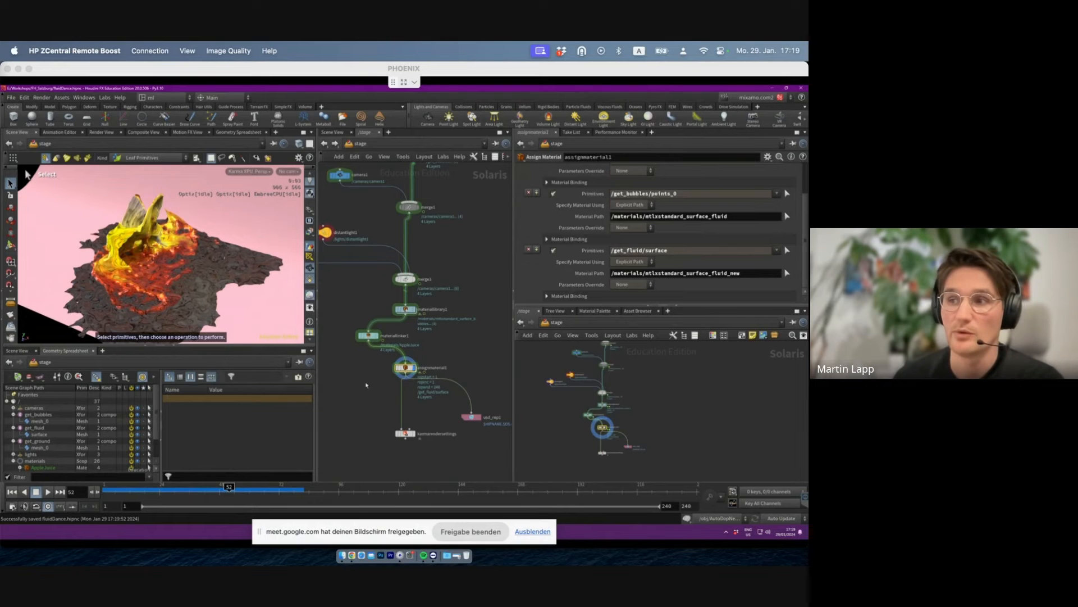
left_click_drag(405, 367, 406, 375)
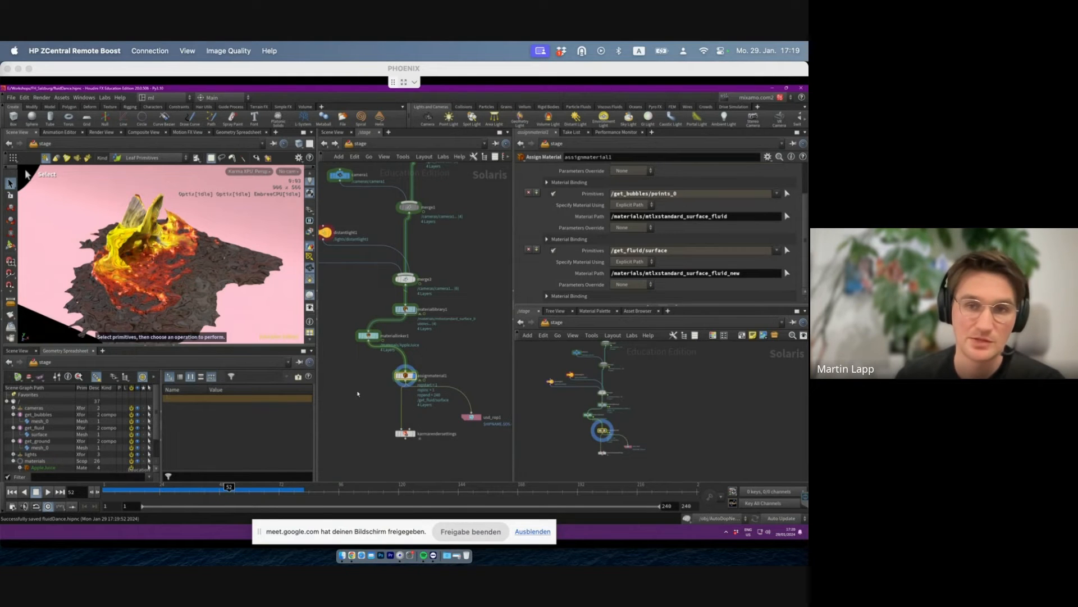
left_click_drag(359, 398, 454, 361)
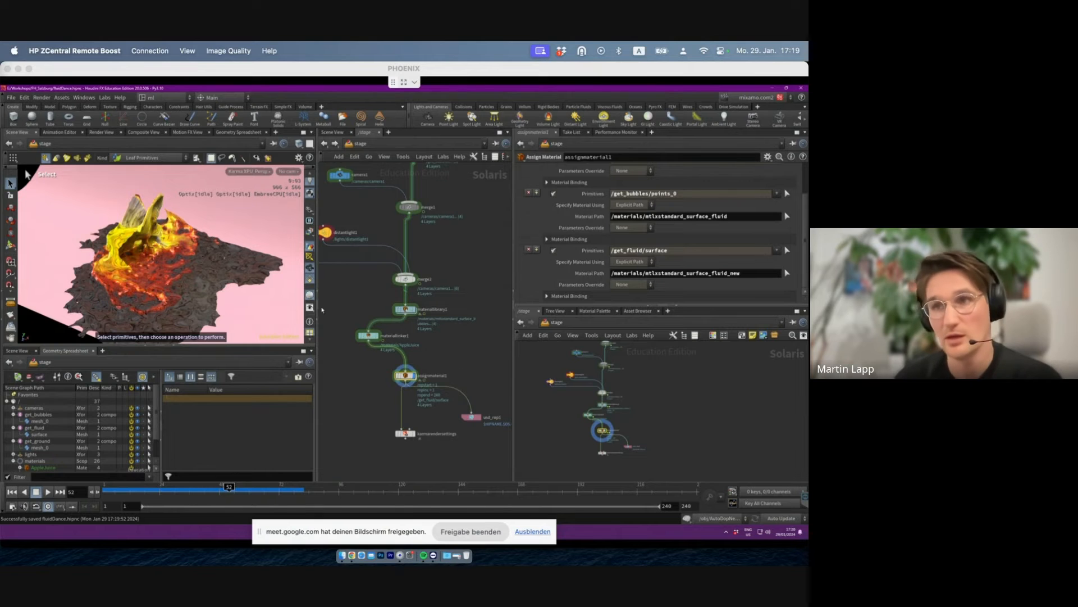
- View the fluid from a lower angle, enter materiallibrary1 and select the node group feeding mtlxstandard_surface_fluid_new
key("Escape")
left_click_drag(146, 271, 154, 247, "alt")
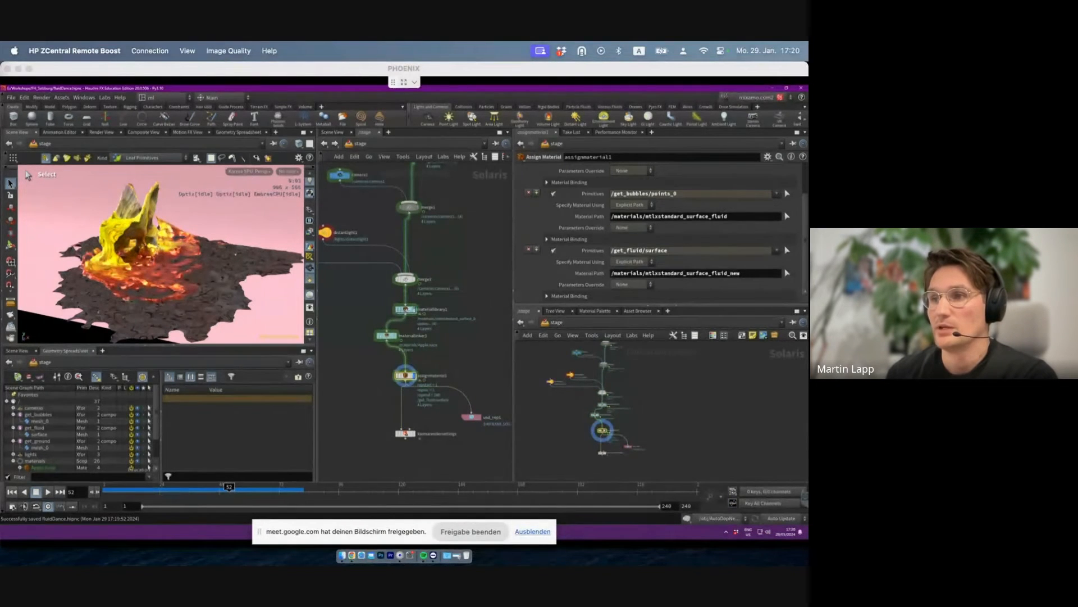
double_click(406, 309)
middle_click_drag(354, 375, 356, 164)
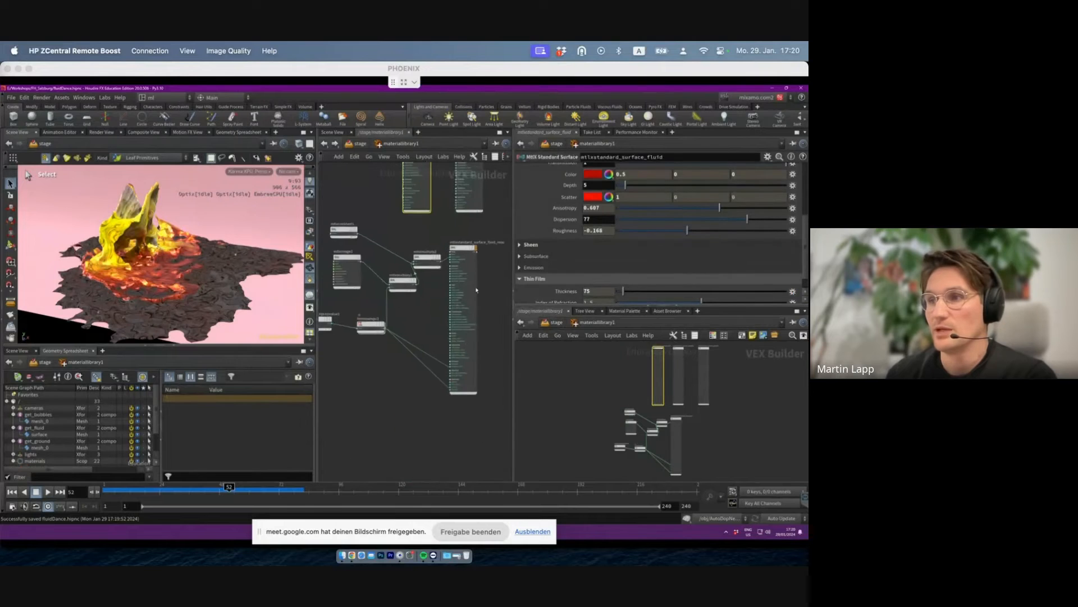
scroll(476, 270, "down", 3)
left_click_drag(501, 246, 426, 333)
left_click_drag(497, 237, 328, 357)
left_click_drag(469, 256, 433, 292)
scroll(410, 314, "up", 3)
mouse_move(417, 293)
middle_mouse_down()
mouse_move(410, 314)
mouse_move(414, 306)
middle_mouse_up()
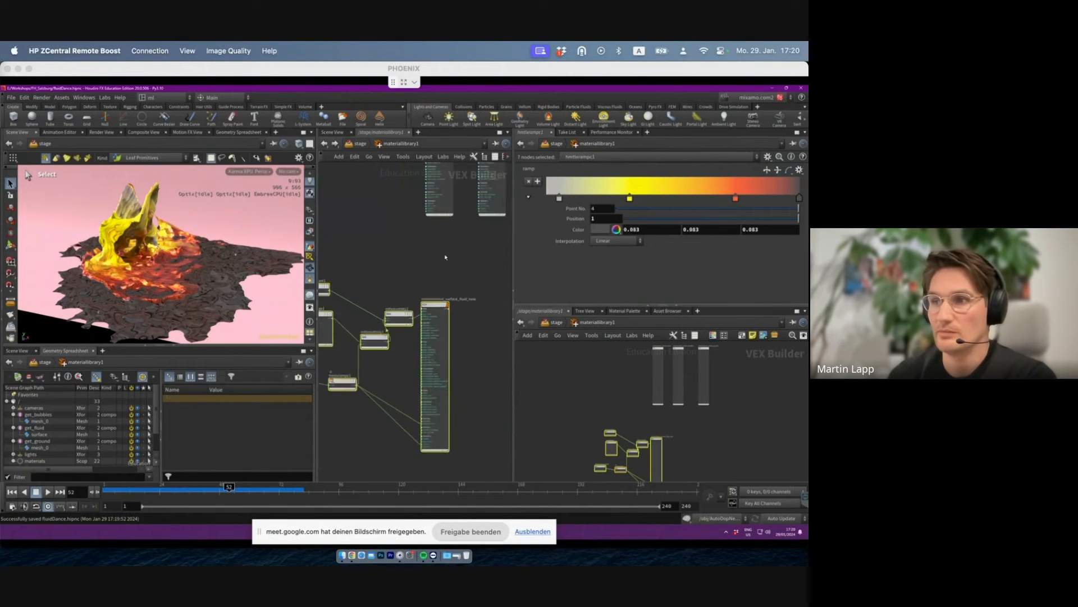
- Select mtlxgeompropvalue1 in the new fluid shader's network and show its Geomprop attribute viscosity
left_click(436, 275)
scroll(435, 275, "down", 2)
left_click_drag(435, 306, 463, 302)
scroll(313, 279, "up", 1)
scroll(314, 279, "up", 1)
middle_click_drag(337, 307, 401, 263)
scroll(401, 261, "up", 5)
left_click_drag(386, 273, 509, 302)
middle_click_drag(400, 344, 364, 346)
left_click_drag(365, 347, 371, 421)
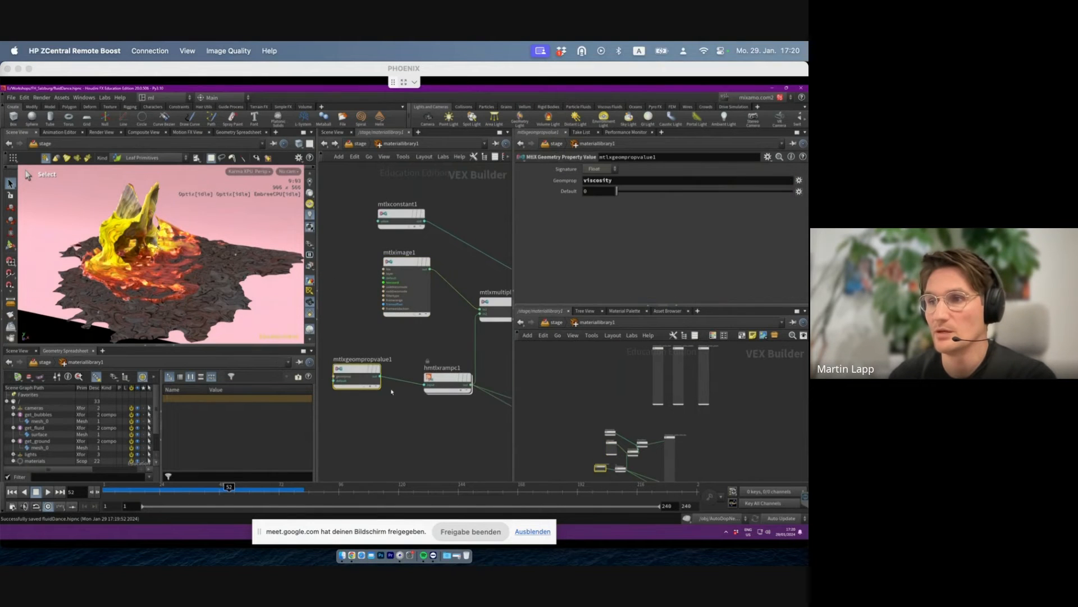
double_click(587, 181)
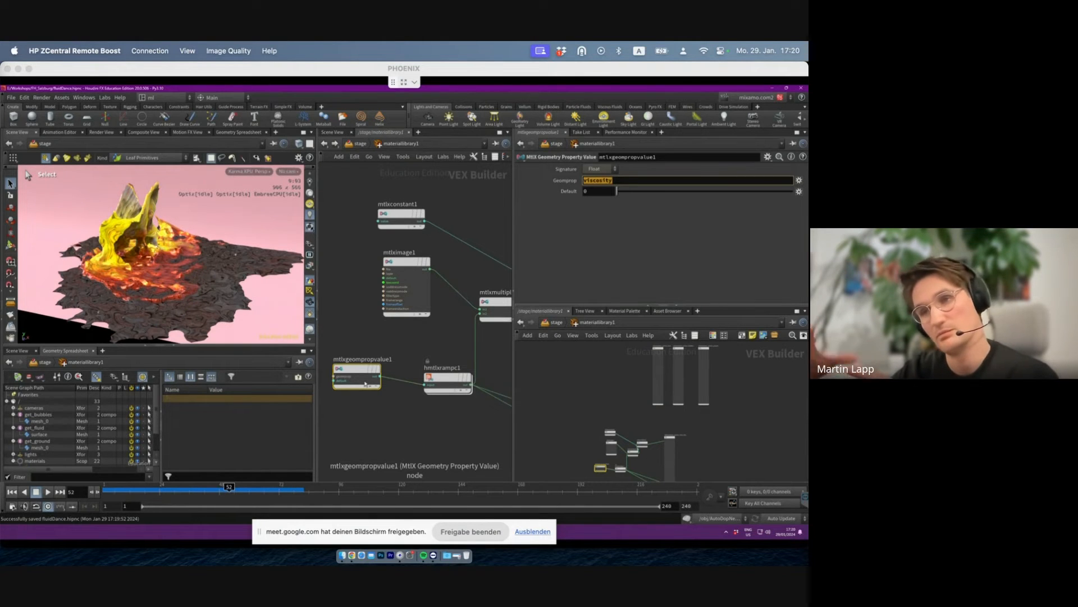
- In the hmtlxrampc1 color ramp, move the yellow point to about 0.1 and the orange point to about 0.13
middle_click_drag(503, 373, 478, 374)
left_click_drag(339, 383, 347, 392)
left_click_drag(388, 347, 415, 442)
middle_click_drag(418, 432, 352, 437)
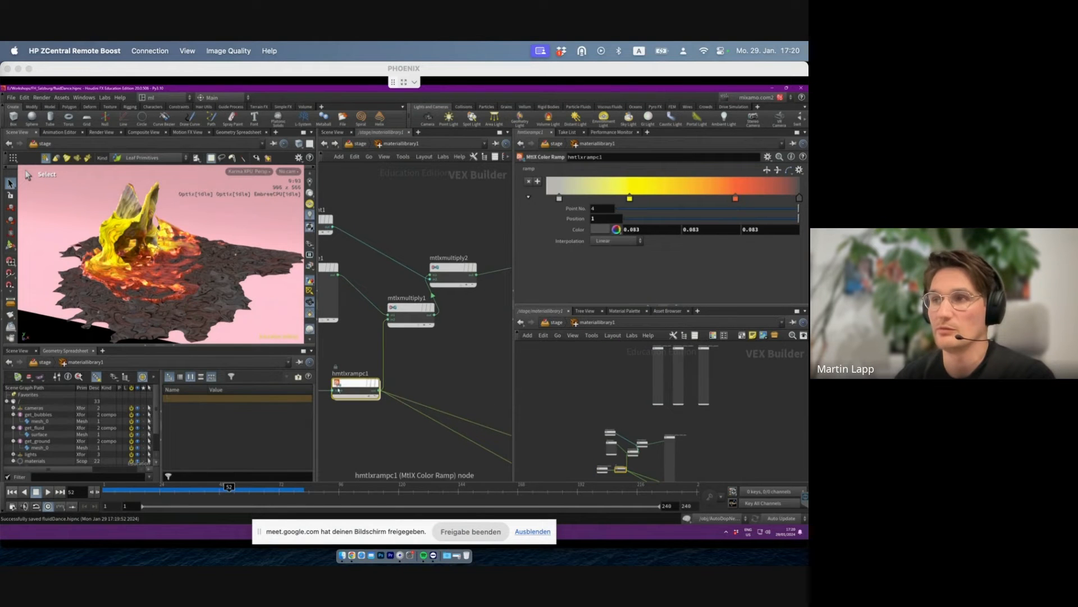
left_click_drag(735, 199, 572, 199)
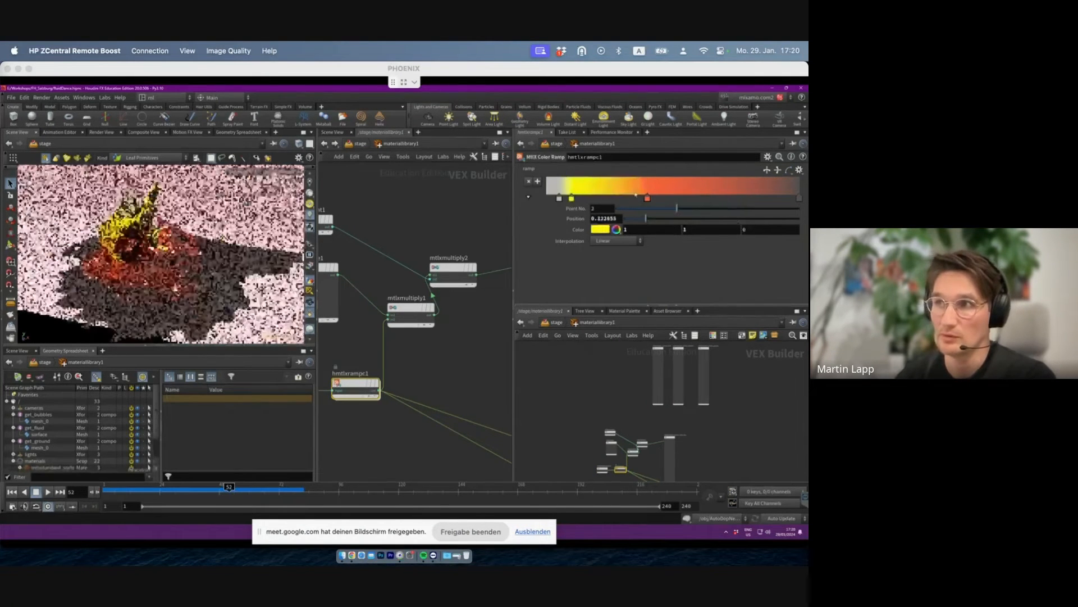
left_click_drag(647, 198, 580, 199)
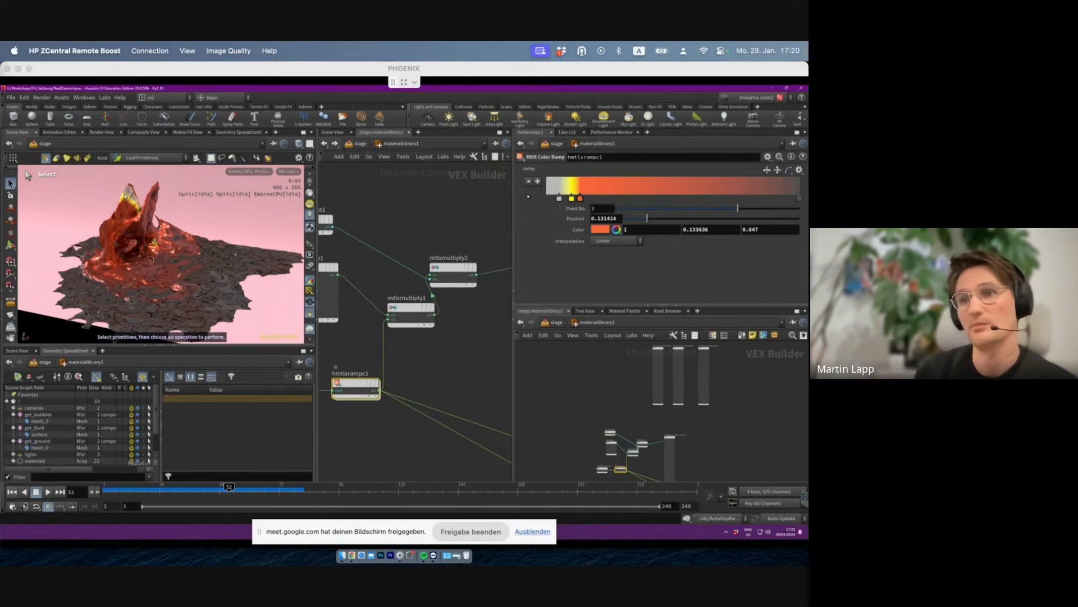
- Try moving the ramp's dark end point next to the orange point, view the render and return the point to position 1
left_click_drag(799, 198, 580, 198)
left_click_drag(220, 245, 218, 221, "alt")
left_click_drag(580, 198, 800, 198)
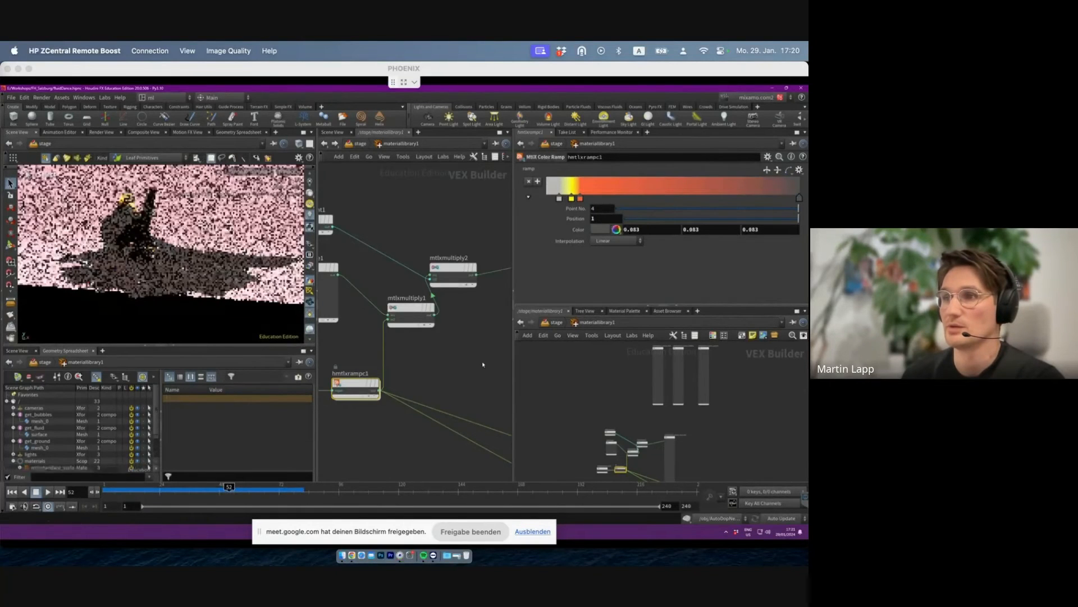
- Select mtlxstandard_surface_fluid_new to show its transmission settings
scroll(480, 350, "down", 3)
middle_click_drag(479, 349, 411, 366)
scroll(412, 367, "down", 1)
scroll(440, 364, "up", 3)
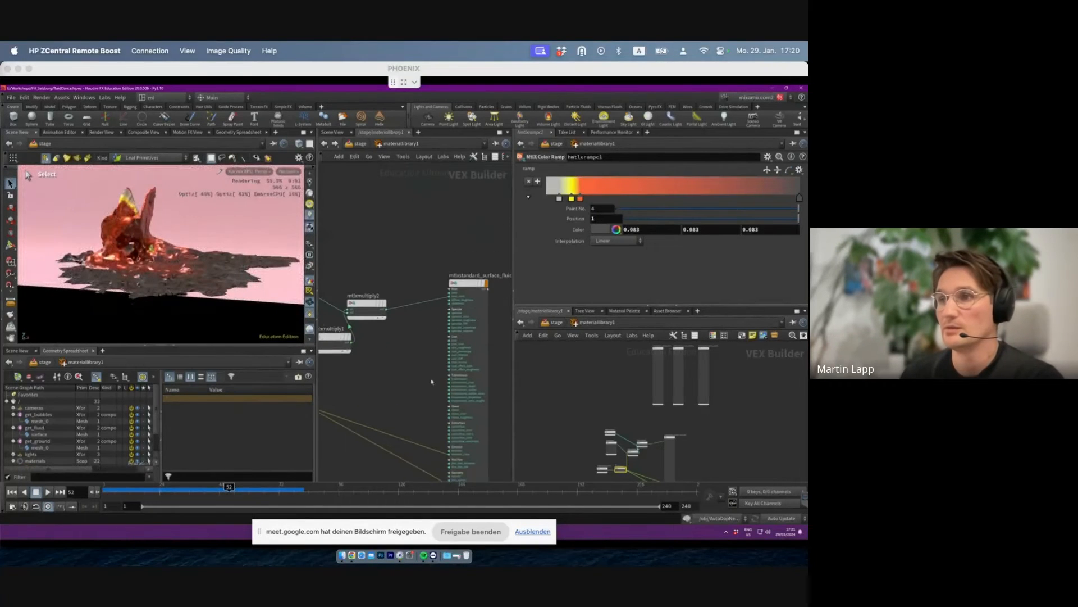
left_click(473, 307)
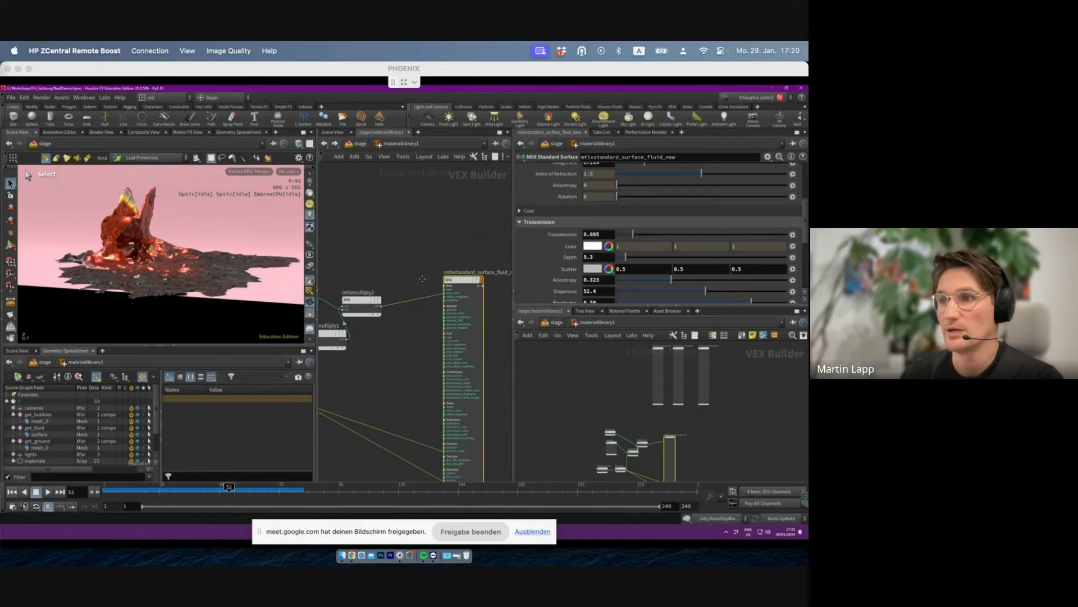
- Trace the new fluid shader's connections from mtlxmultiply2 and the standard surface's lower inputs back to mtlxgeompropvalue1
middle_click_drag(411, 275, 460, 282)
left_click(424, 308)
middle_click_drag(497, 421, 421, 317)
scroll(458, 360, "up", 2)
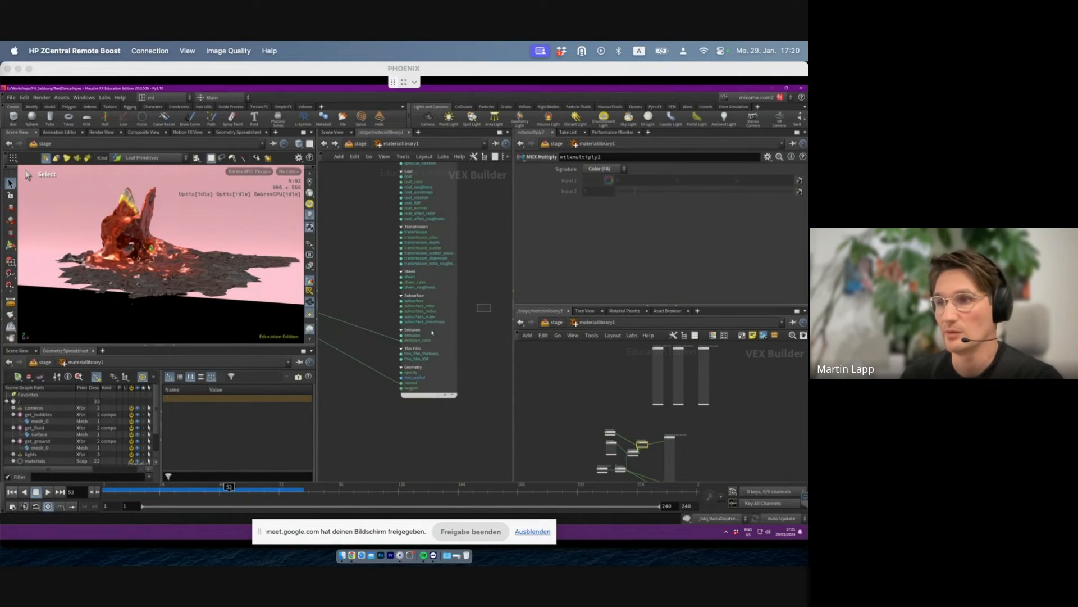
left_click(427, 389)
middle_click_drag(398, 372, 508, 419)
scroll(450, 440, "down", 2)
middle_click_drag(450, 441, 508, 477)
middle_click_drag(340, 442, 400, 431)
left_click(417, 403)
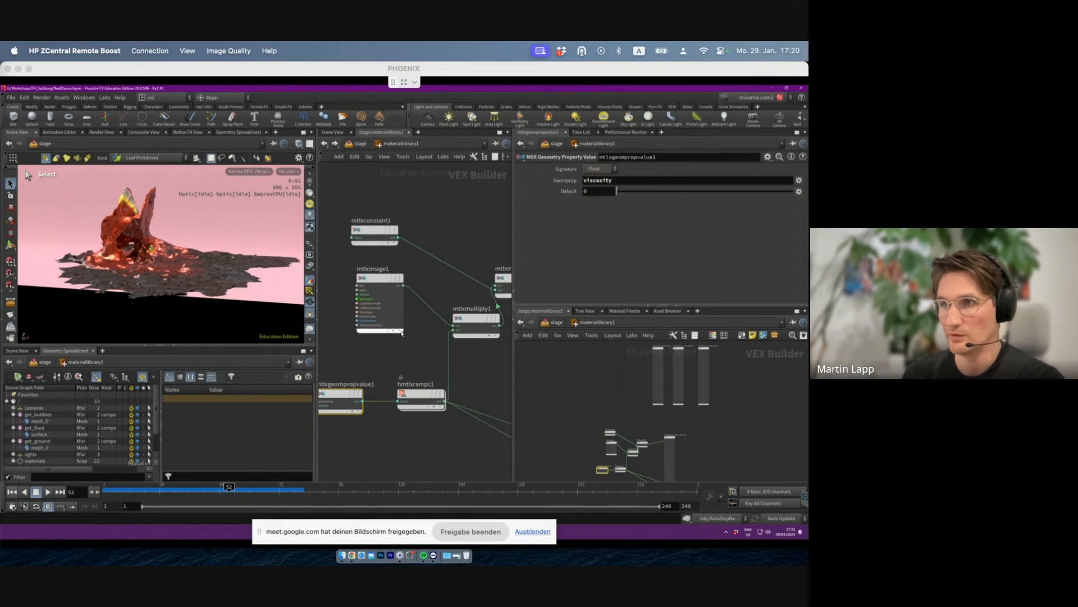
- Reposition the mtlximage1 node and set its texture file to rocks001_basecolor.rat from $HFS/houdini/pic/texture
left_click_drag(391, 319, 357, 284)
left_click_drag(358, 243, 381, 274)
left_click(379, 274)
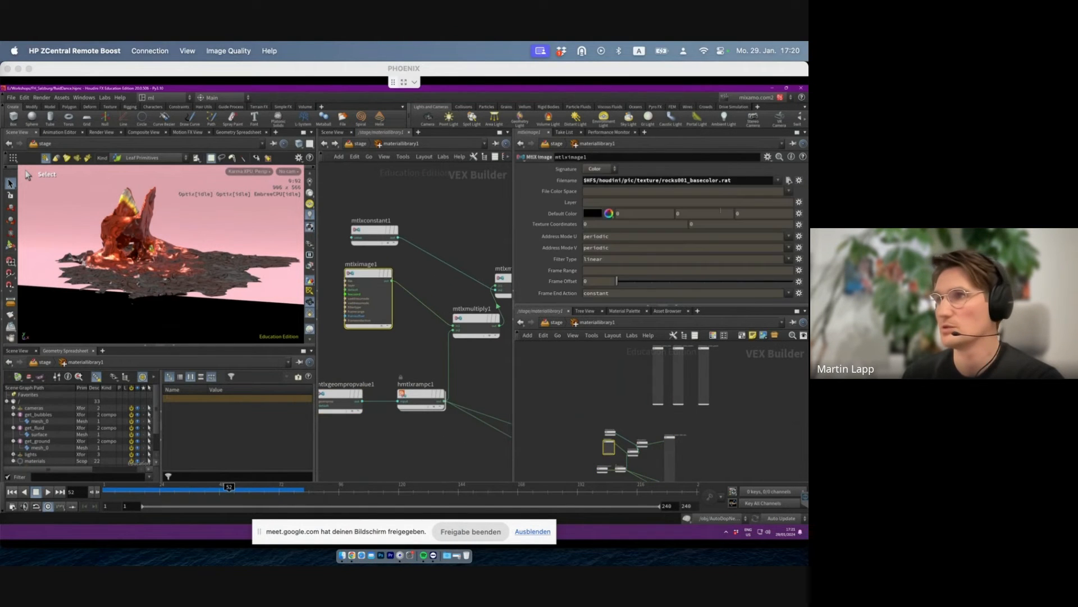
left_click(789, 180)
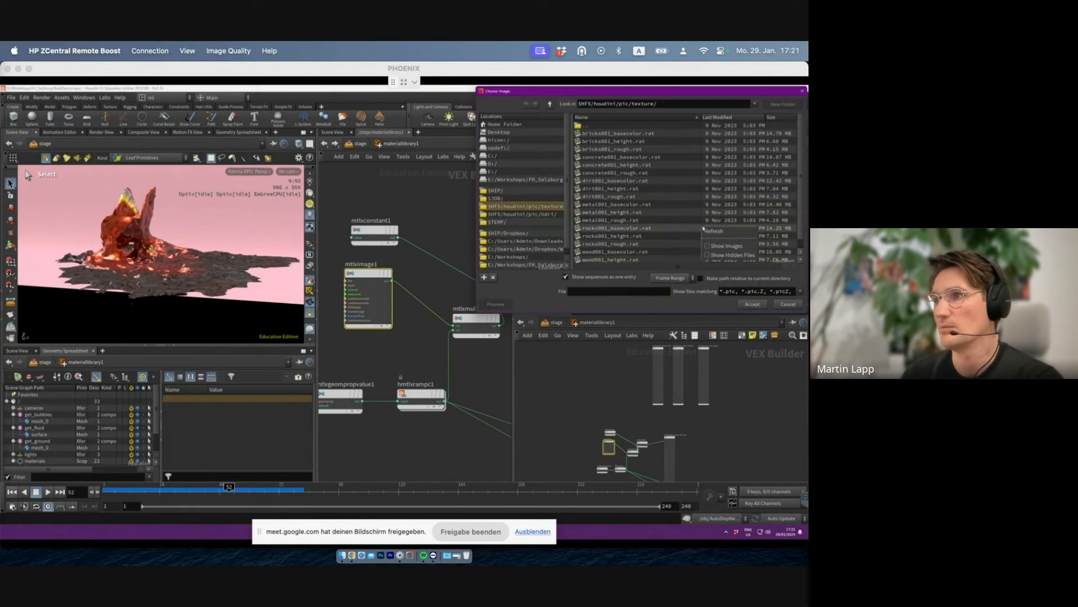
scroll(741, 248, "down", 5)
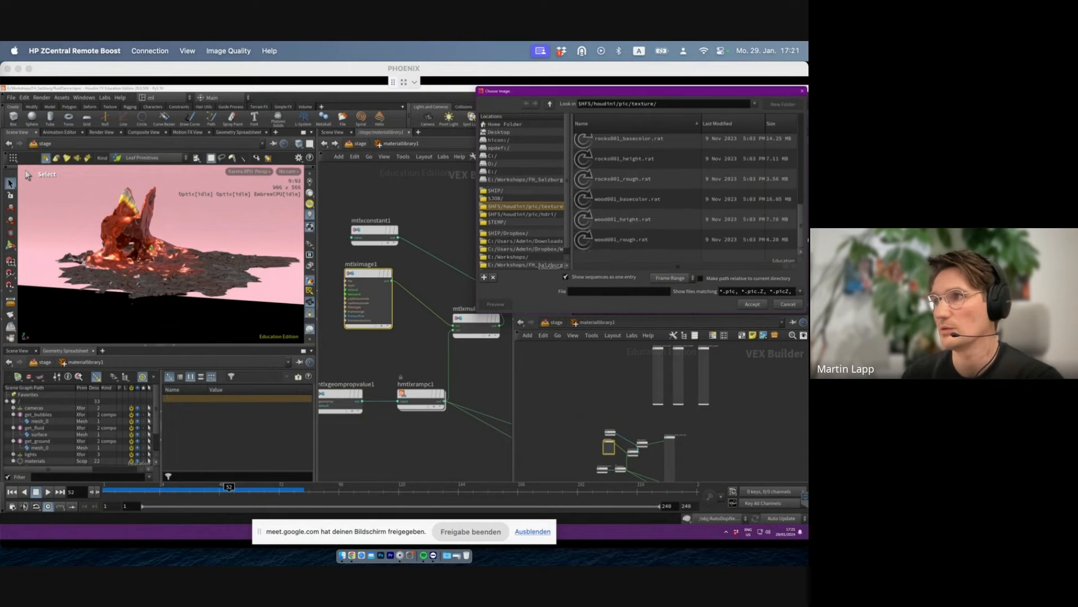
double_click(632, 143)
- Examine the textured fluid surface up close in the Karma render from several angles
right_click_drag(280, 231, 247, 264, "alt")
middle_click_drag(247, 264, 247, 241, "alt")
left_click_drag(247, 241, 200, 242, "alt")
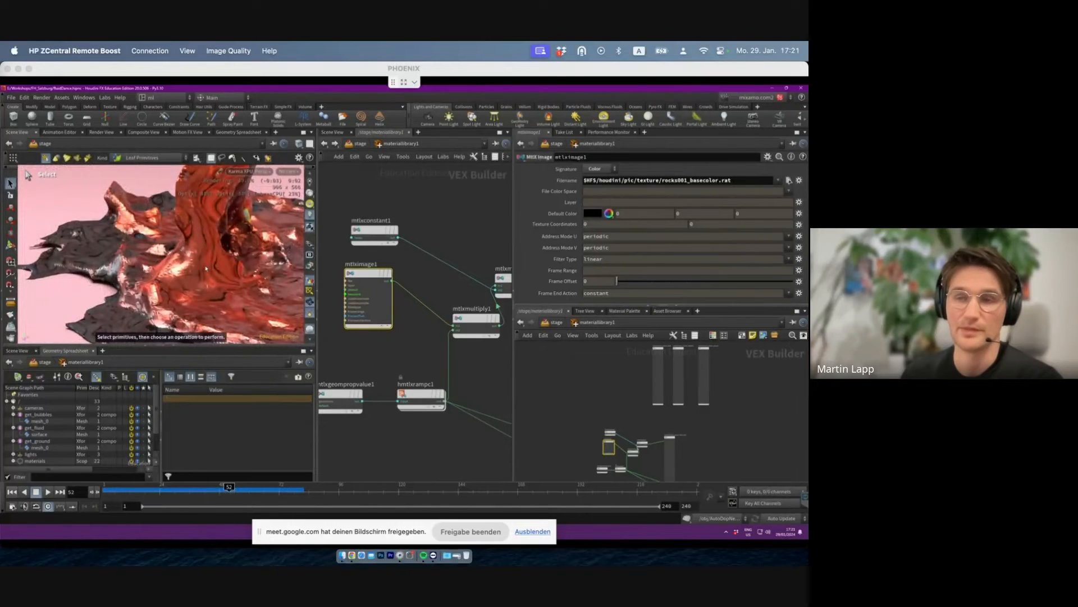
left_click_drag(208, 231, 194, 228, "alt")
middle_click_drag(194, 227, 174, 250, "alt")
left_click_drag(174, 250, 169, 255, "alt")
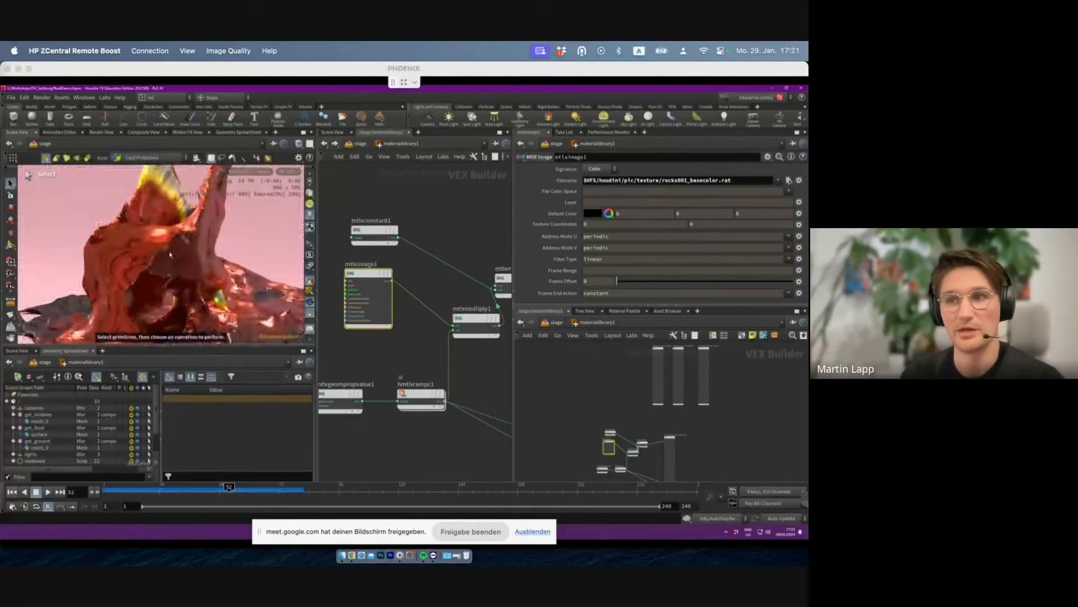
right_click_drag(168, 223, 216, 227, "alt")
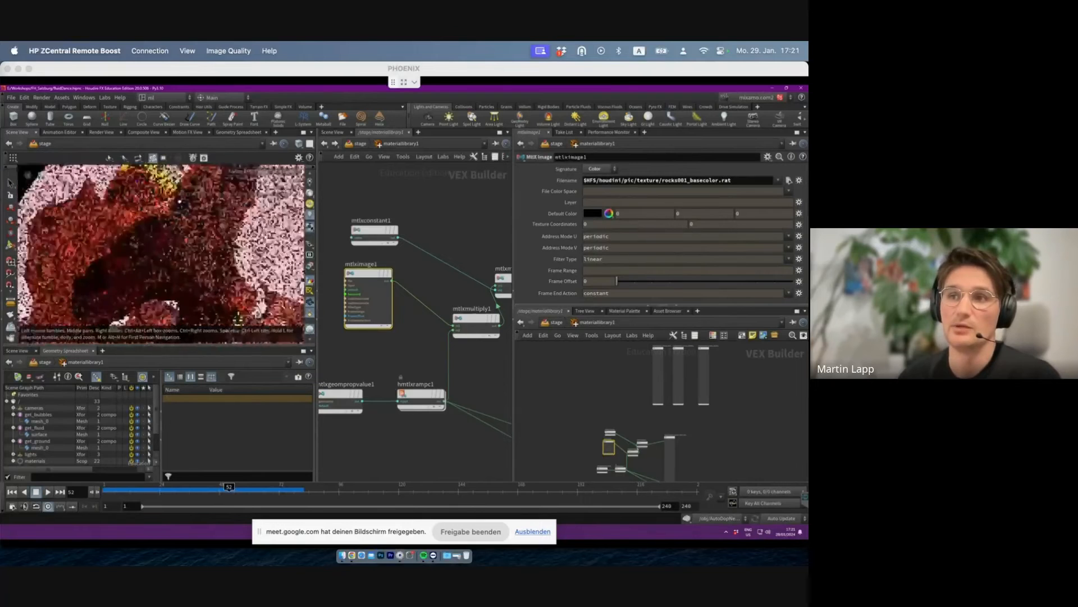
left_click_drag(216, 227, 231, 229, "alt")
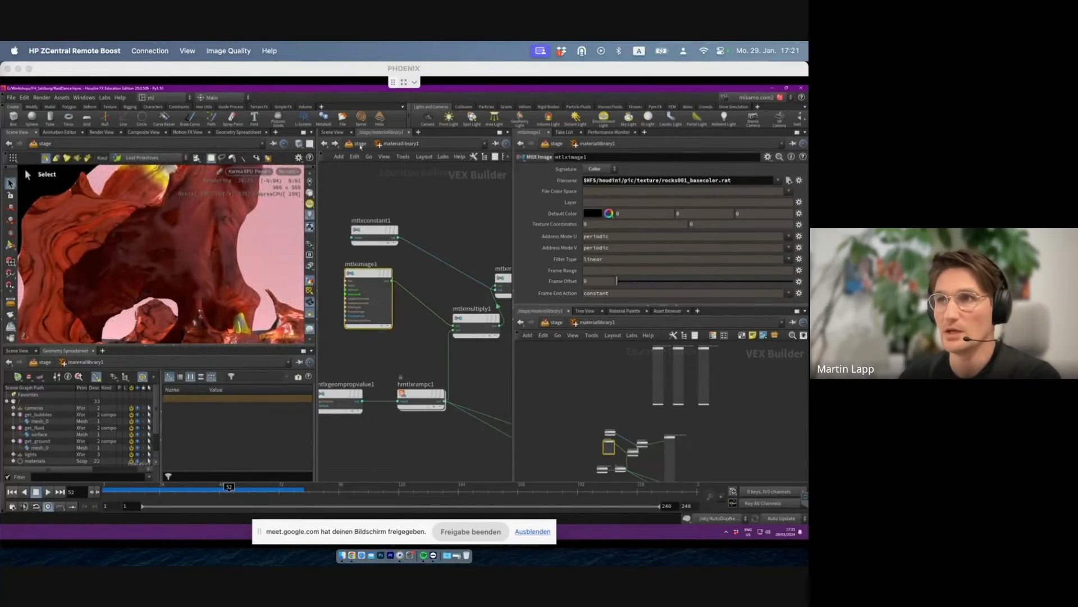
- Return to the stage network and look through camera1 at the render on frames 19 and 28
key("u")
left_click(406, 375)
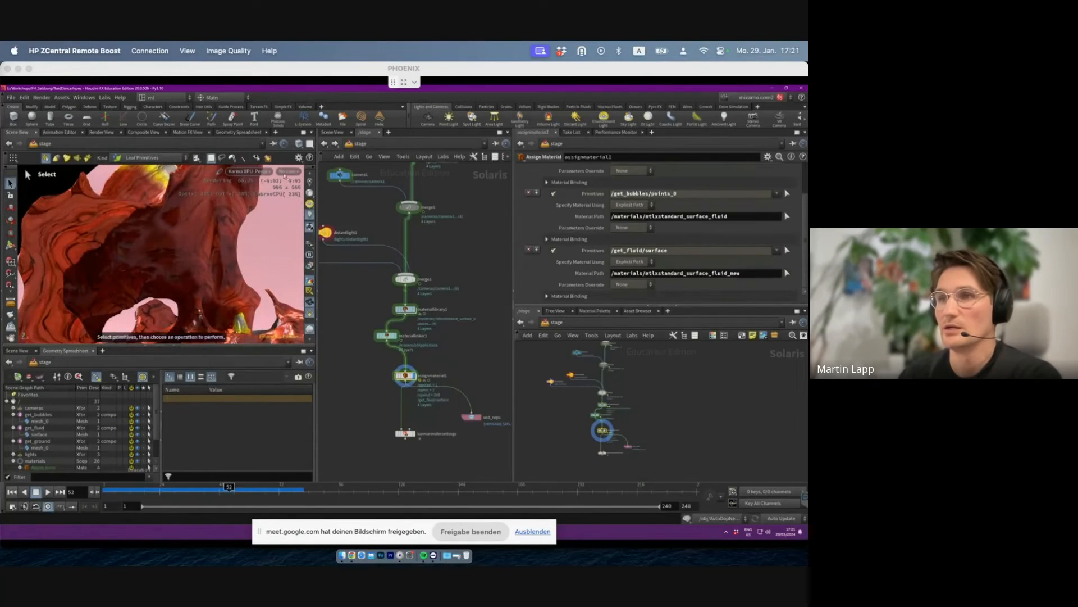
left_click(288, 171)
left_click(304, 181)
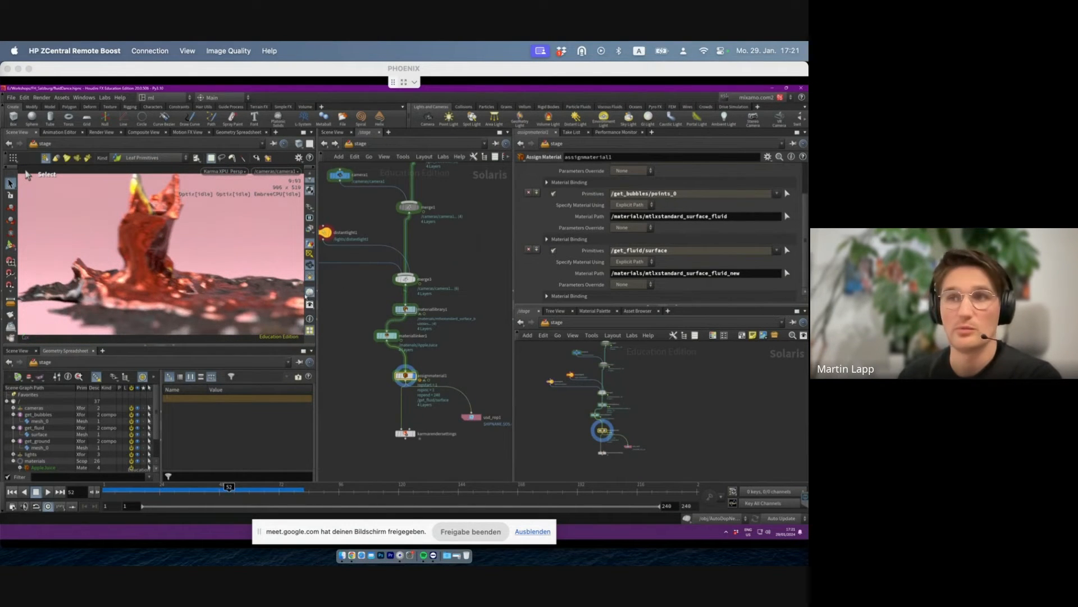
left_click(148, 487)
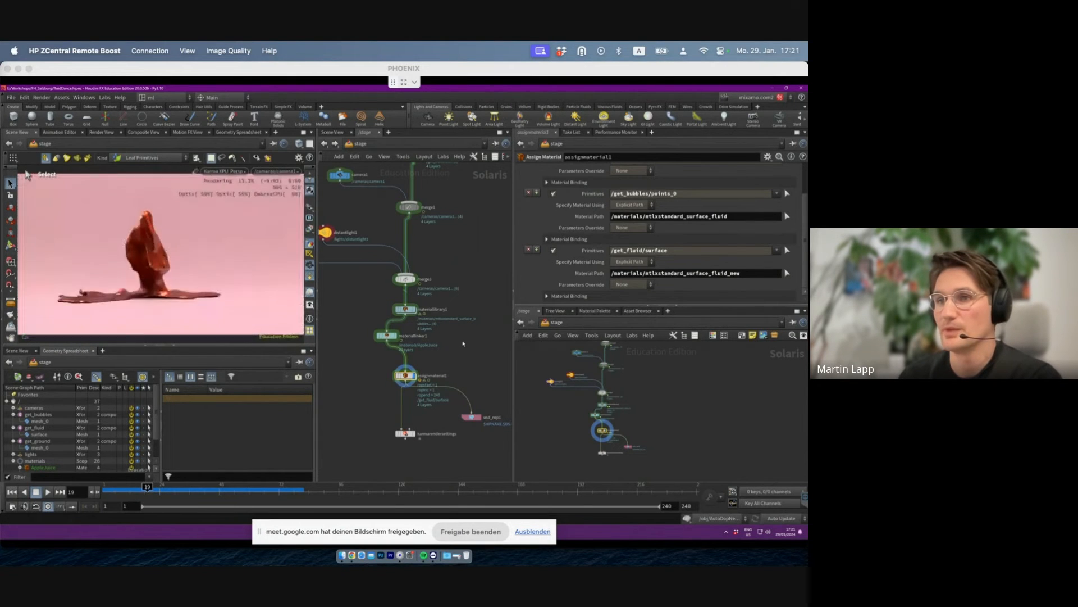
left_click(169, 488)
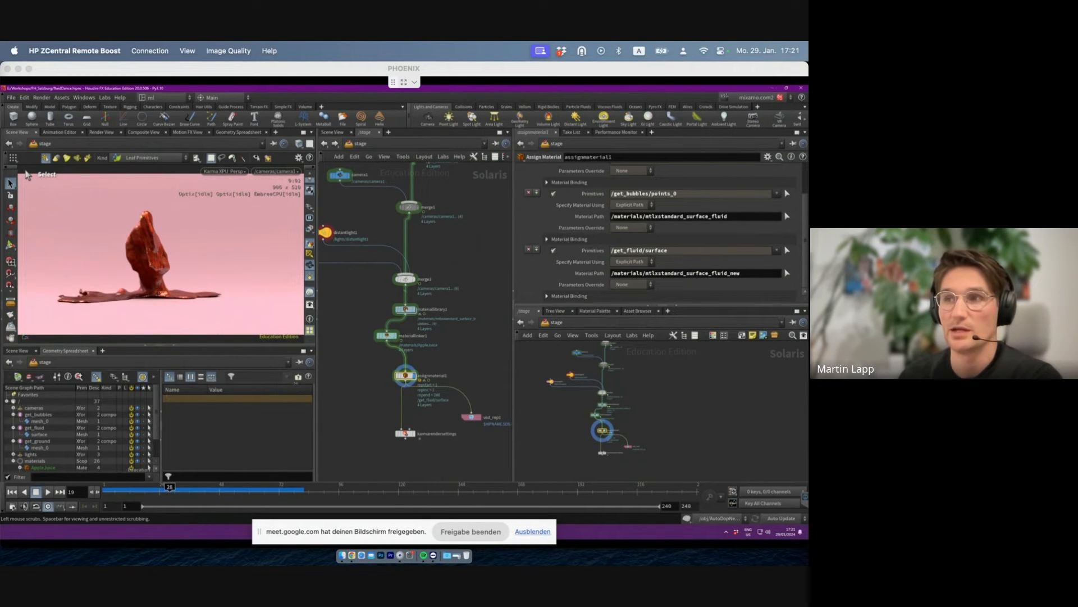
- Dim domelight1 by multiplying its intensity by .1
middle_click_drag(442, 243, 493, 259)
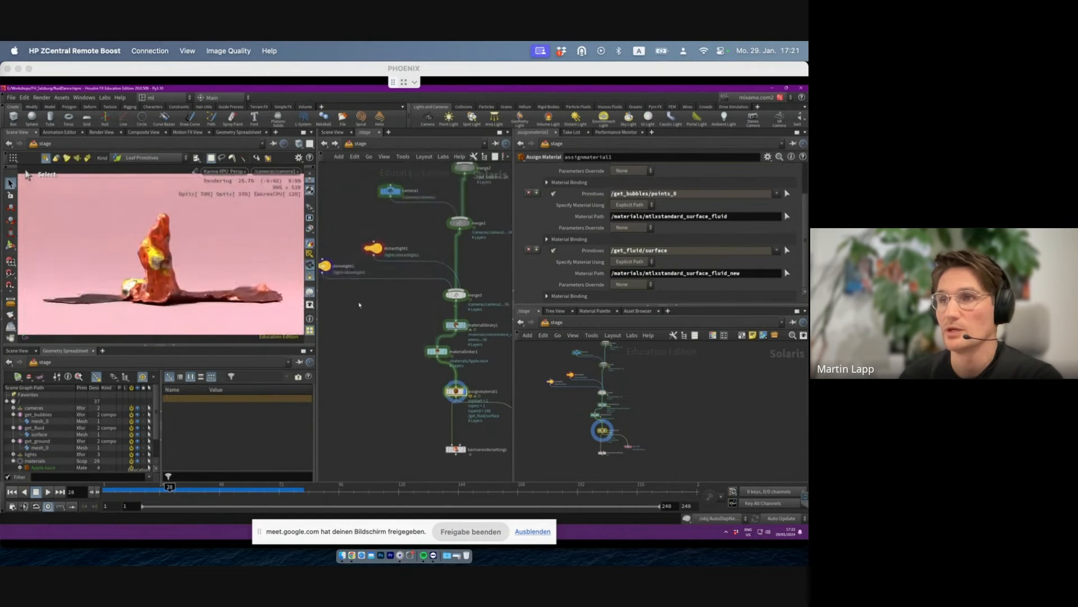
left_click(326, 267)
middle_click_drag(324, 294, 355, 304)
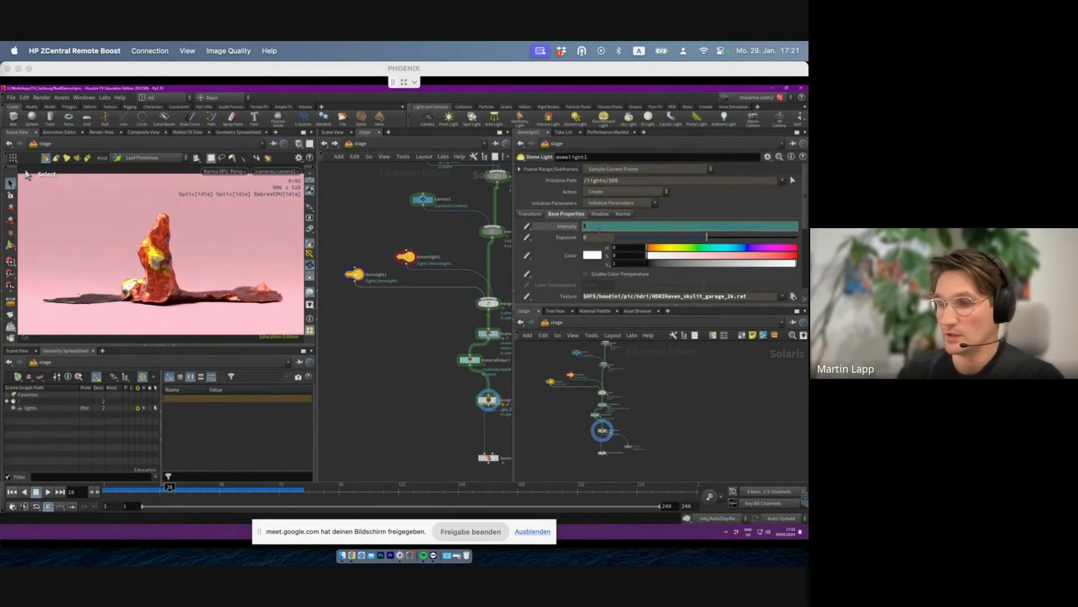
type(".1")
key("Return")
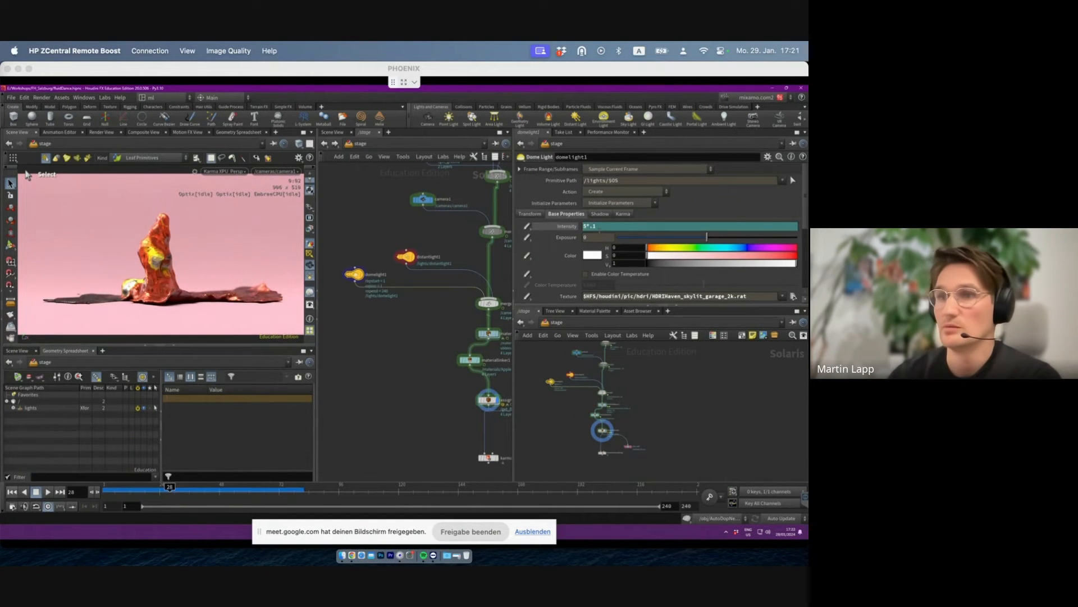
- Set distantlight1's intensity to 3*5
left_click(414, 257)
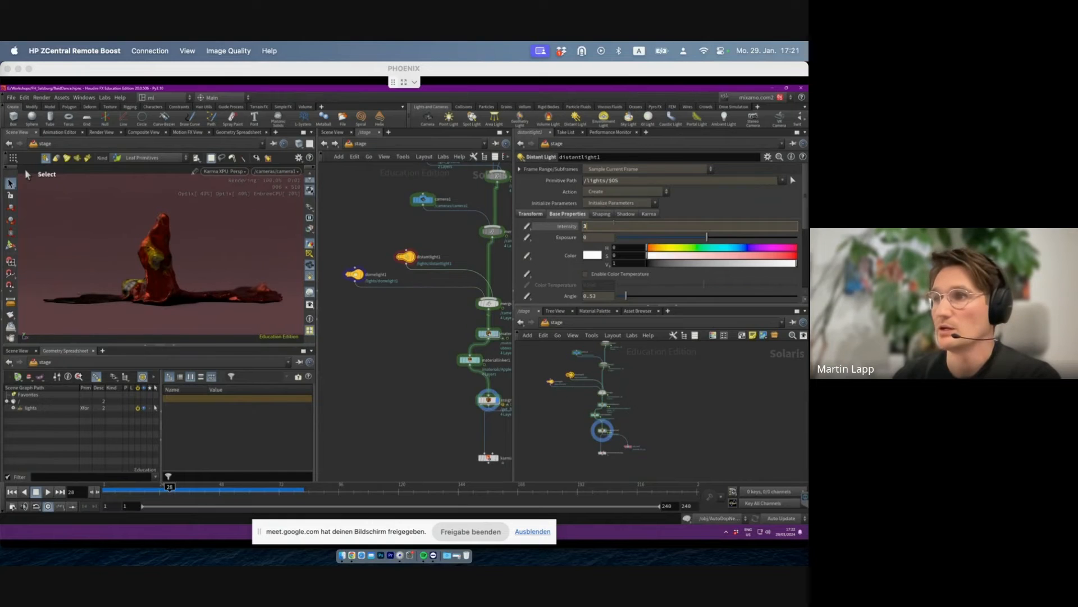
type("3*5")
key("Return")
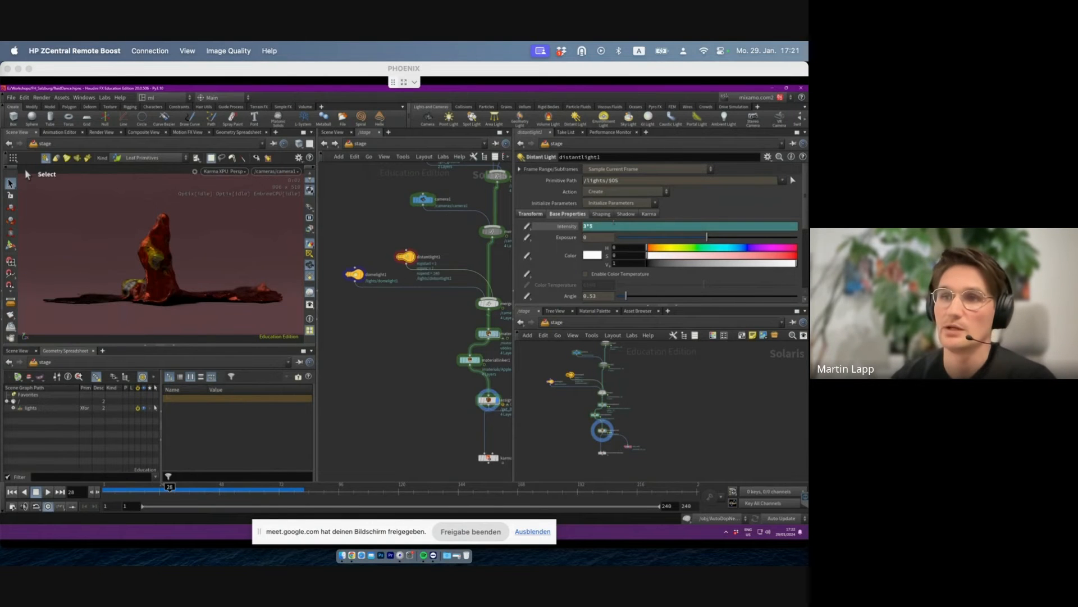
- Activate the Light tool's Shadow mode for distantlight1 and save the scene
left_click_drag(441, 239, 346, 288)
left_click(406, 257)
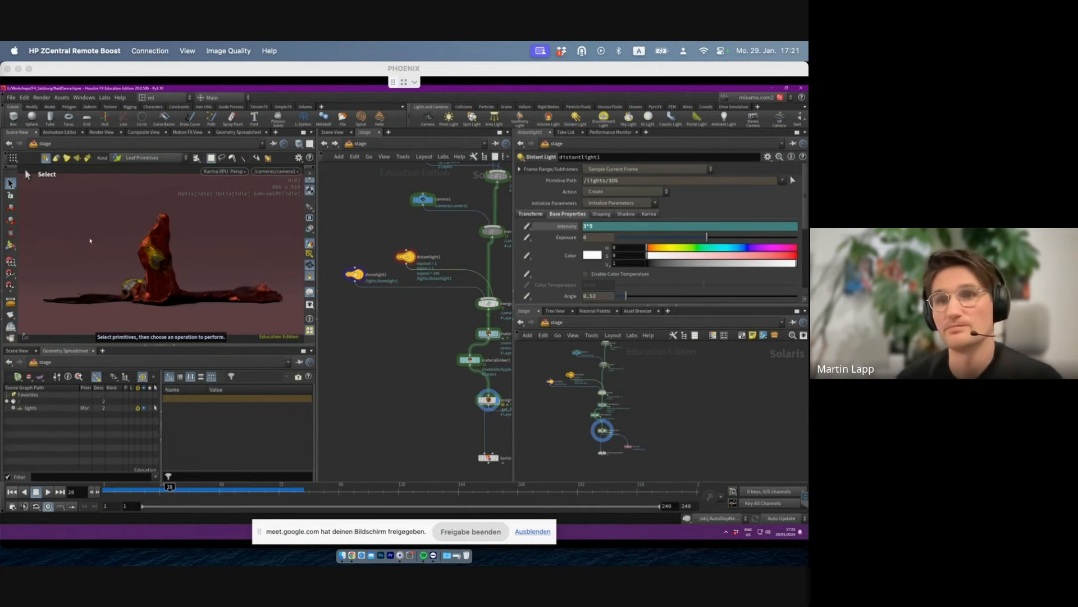
left_click(10, 245)
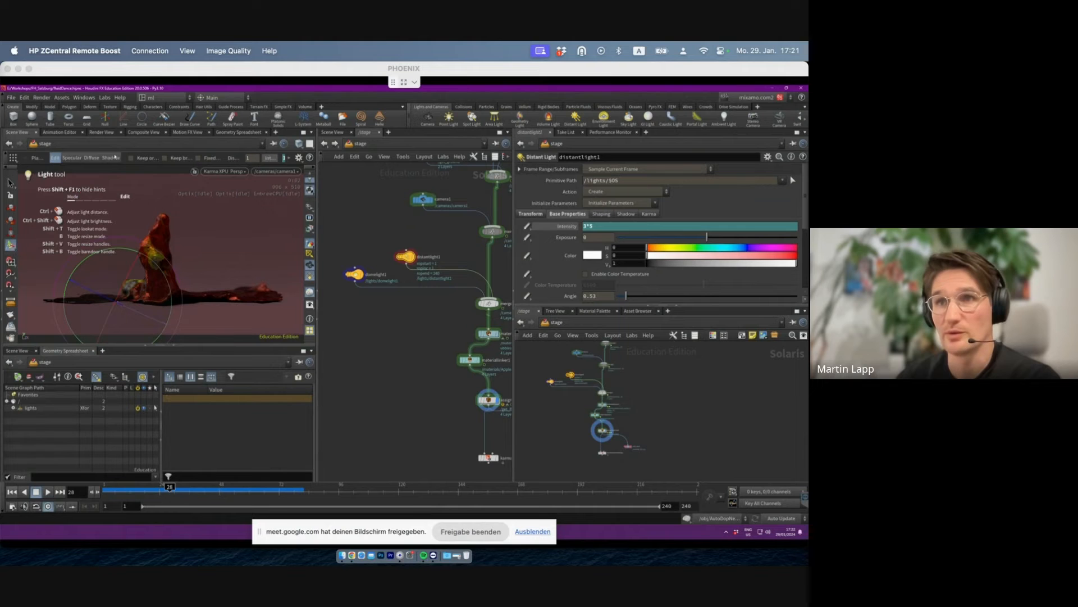
left_click(108, 158)
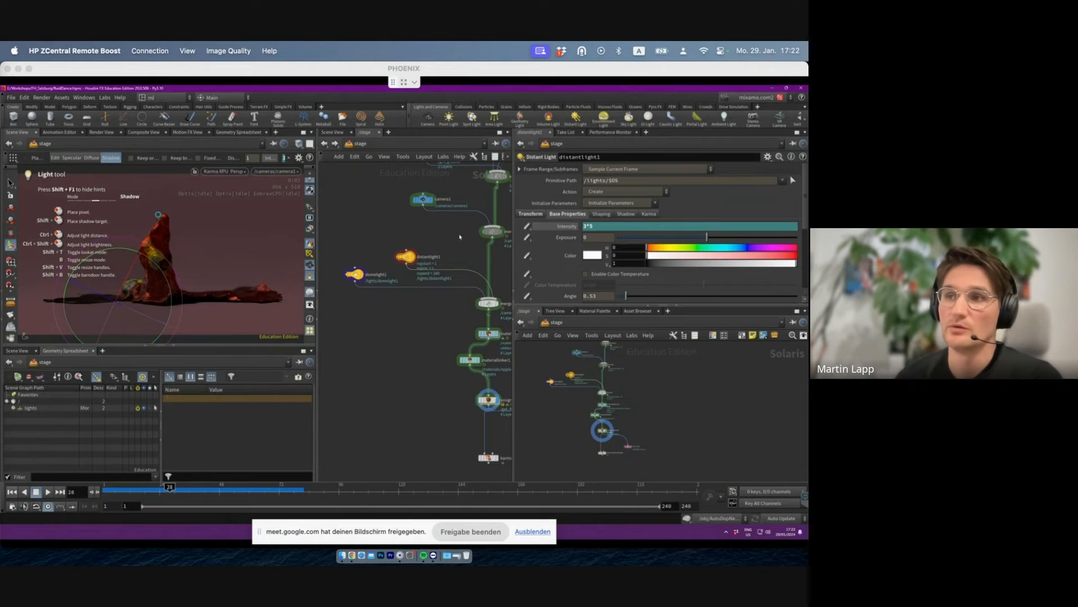
key("ctrl+s")
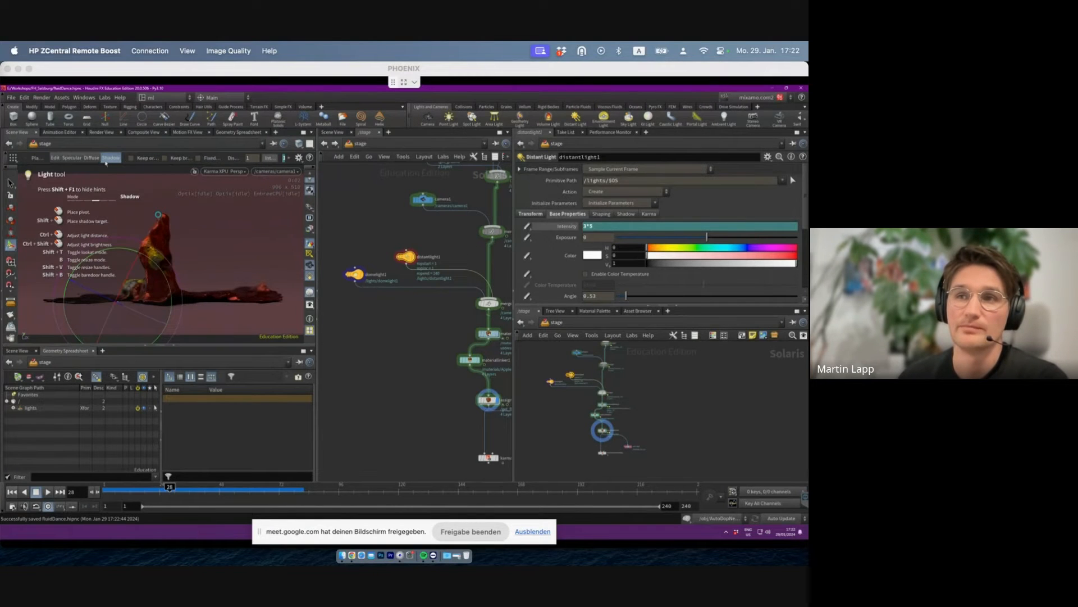
- Place distantlight1's shadow pivot at the fluid's tip, try a shadow target on the ground and undo the last light placement
left_click(160, 218)
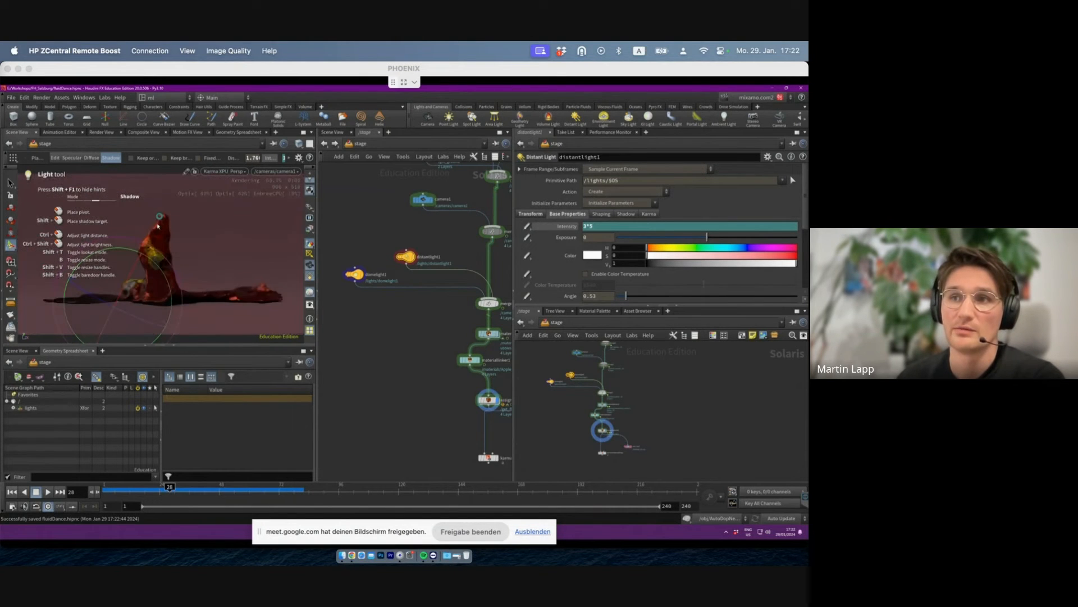
left_click(212, 309, "shift")
left_click_drag(212, 308, 209, 303)
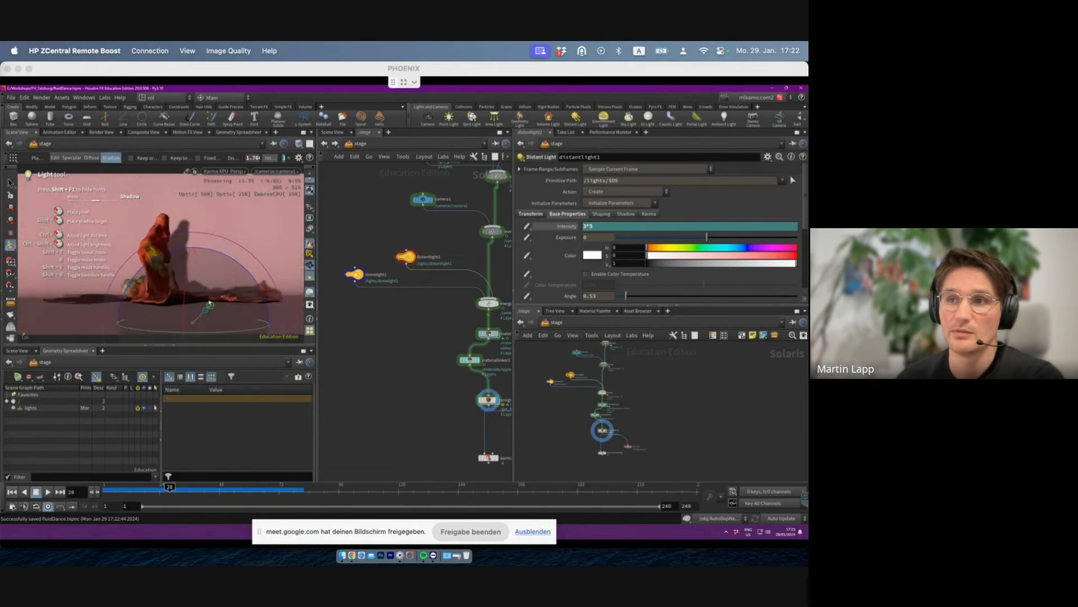
key("ctrl+z")
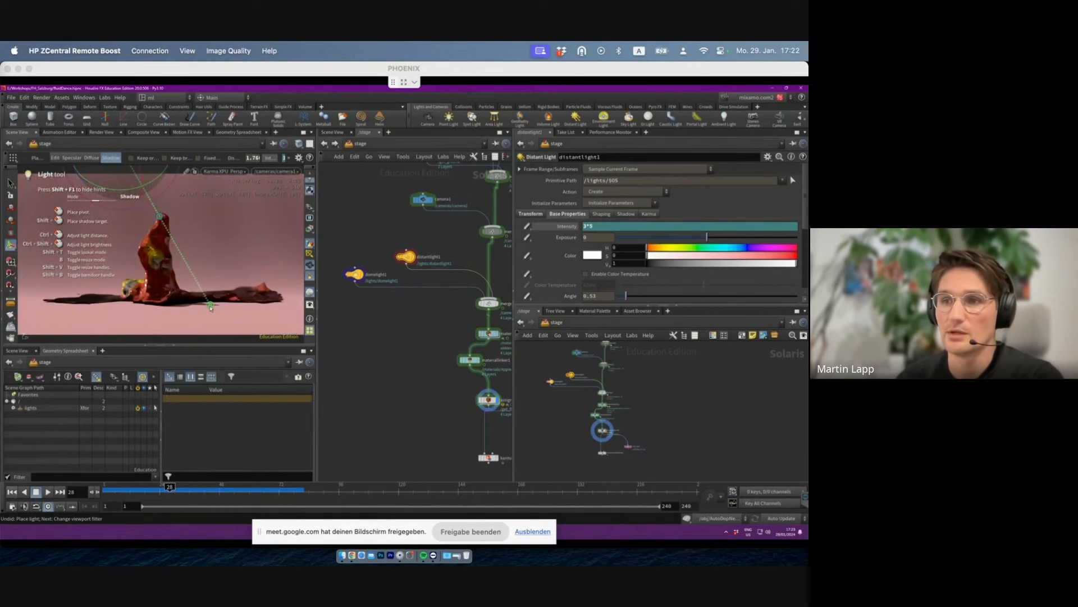
- Try different shadow targets for distantlight1 on the ground and backdrop on both sides of the fluid
left_click_drag(208, 308, 106, 313, "shift")
mouse_move(71, 316)
left_mouse_down("shift")
mouse_move(56, 306)
mouse_move(70, 309)
left_mouse_up("shift")
left_click_drag(220, 243, 220, 223, "shift")
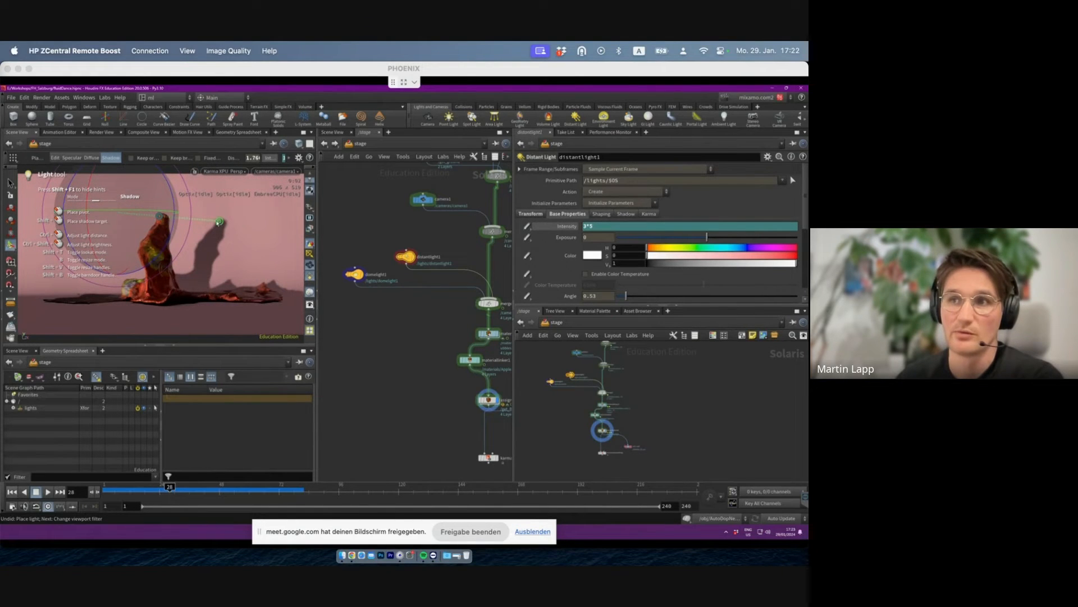
left_click_drag(219, 221, 169, 171, "shift")
left_click(66, 297, "shift")
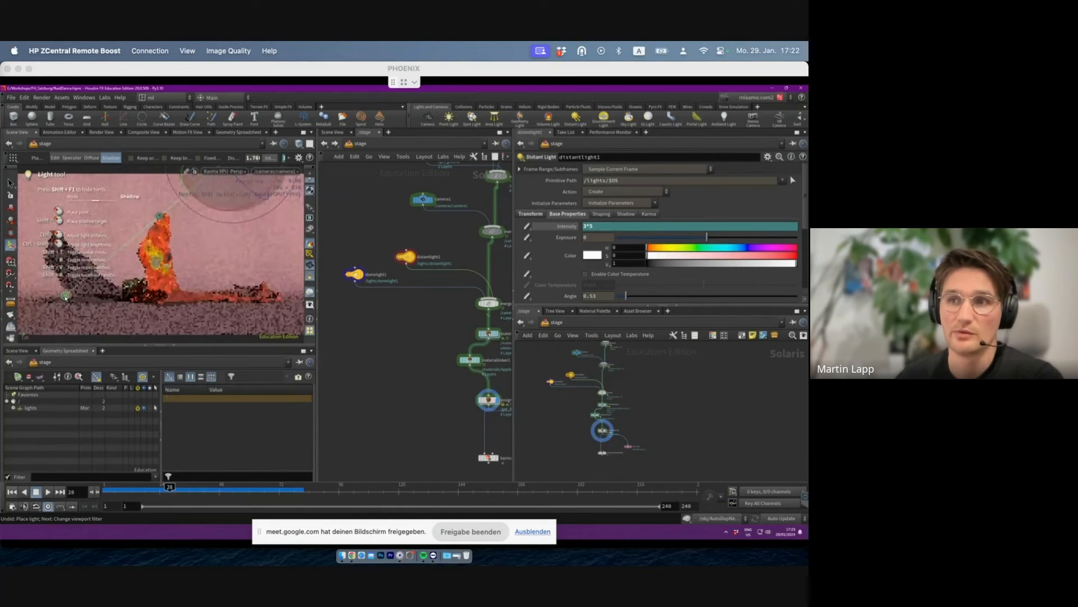
left_click(72, 290, "shift")
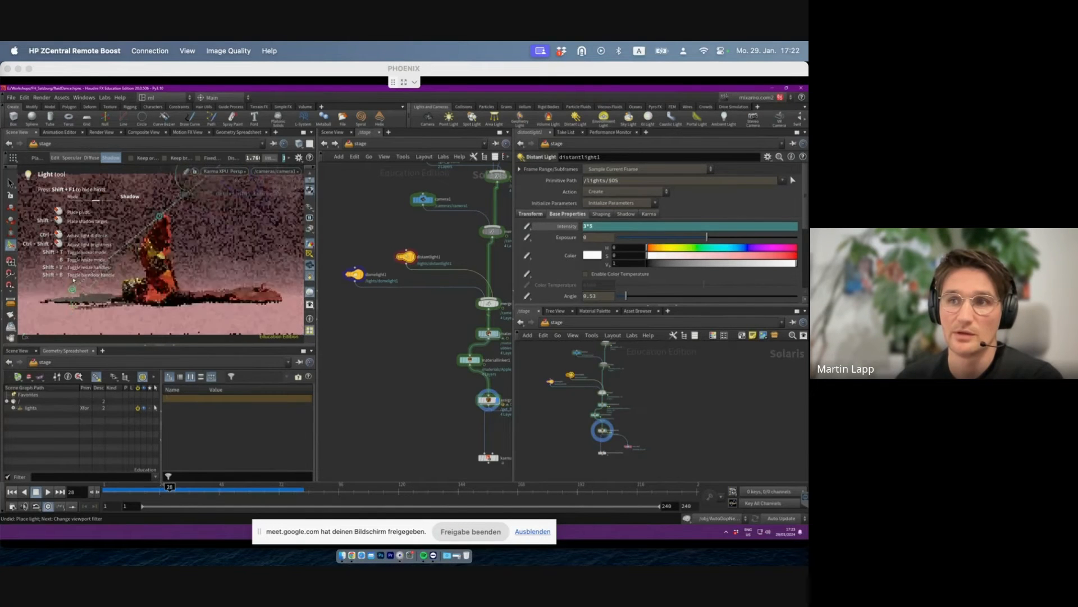
left_click(65, 282, "shift")
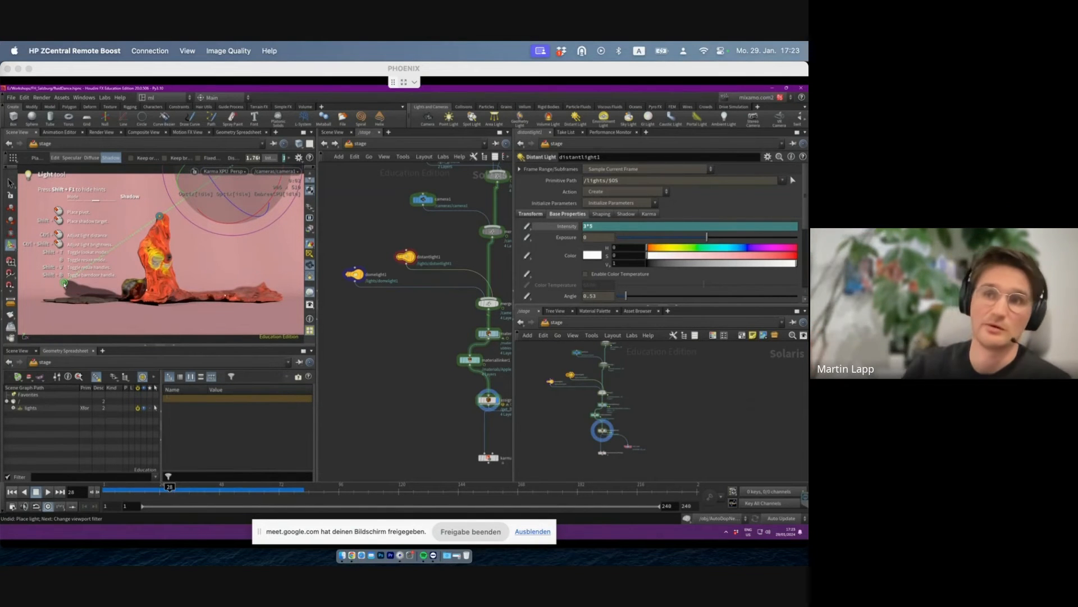
left_click_drag(64, 284, 63, 251)
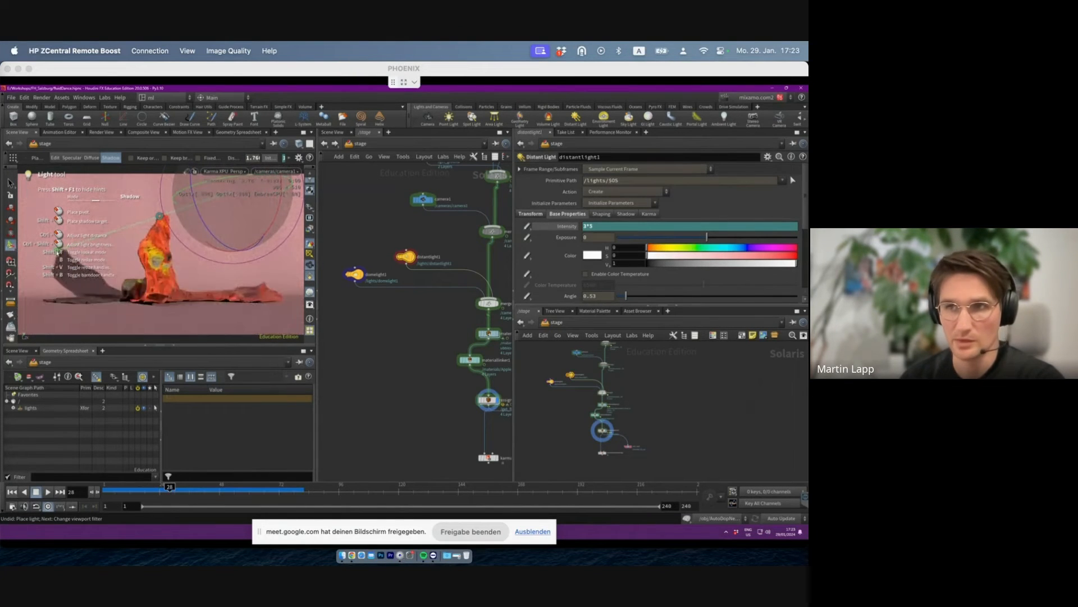
- Switch the Light tool to Specular mode and place distantlight1's highlight on several parts of the fluid, ending near its base
middle_click_drag(399, 335, 362, 324)
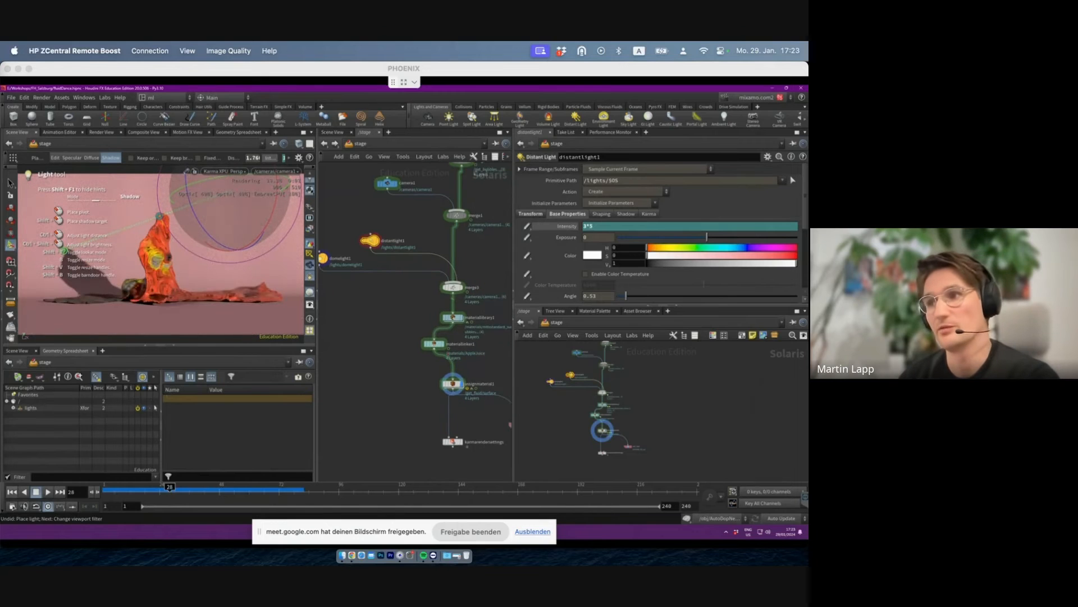
middle_click_drag(427, 362, 360, 347)
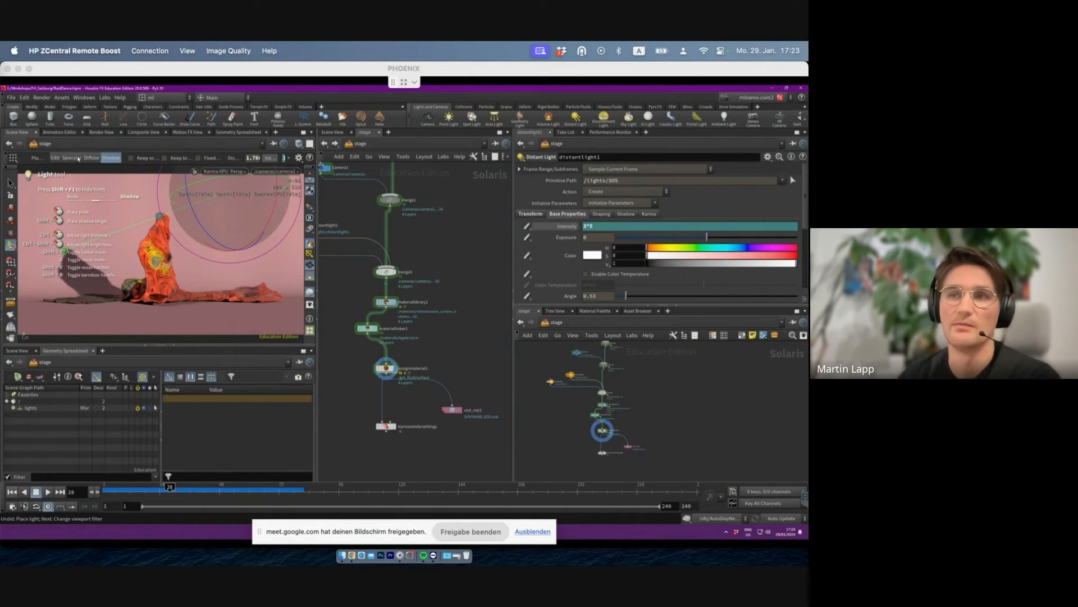
left_click(79, 158)
left_click_drag(162, 238, 170, 272)
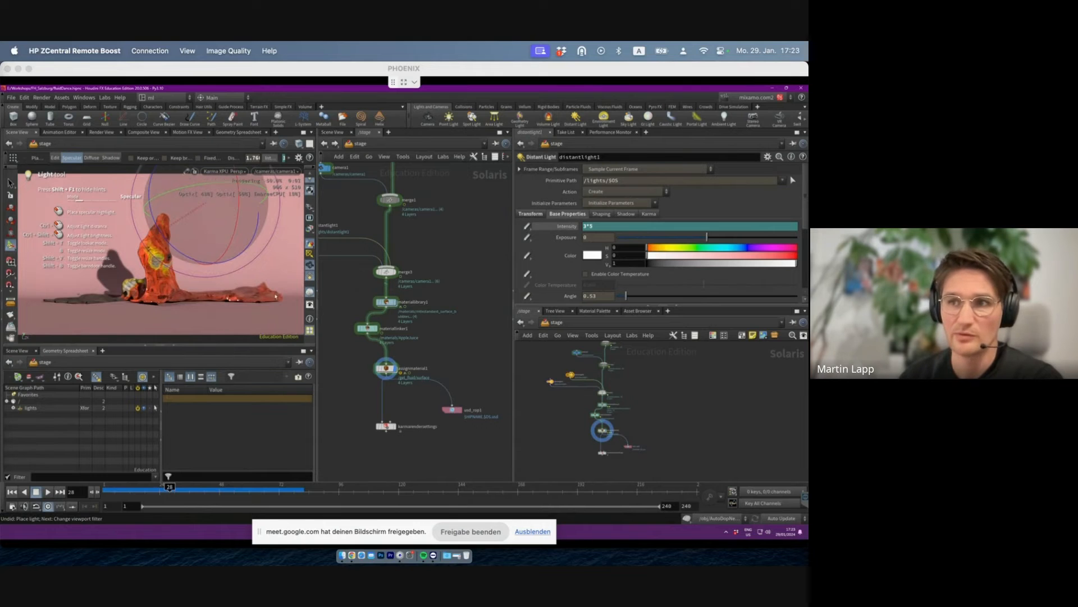
left_click(258, 296)
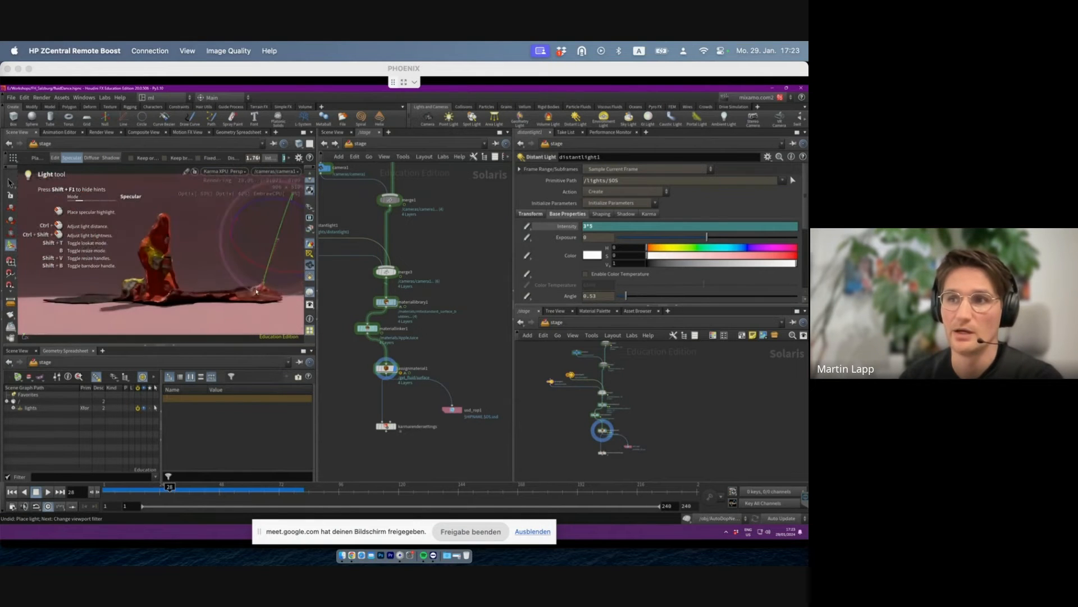
left_click(126, 285)
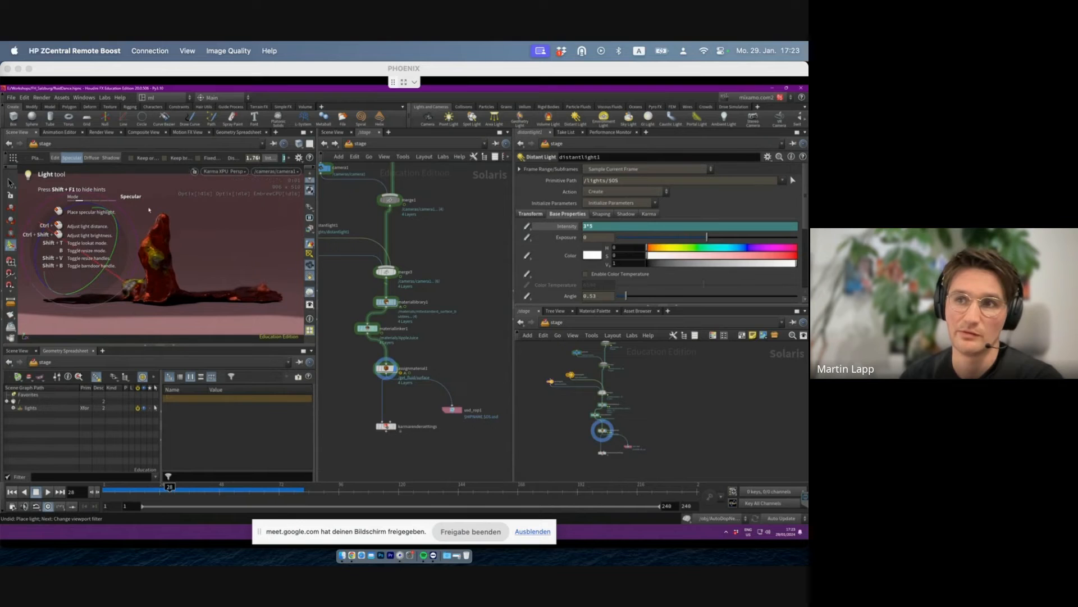
- Try more specular highlights for distantlight1 on the fluid and place its shadow pivot at the fluid's tip in Shadow mode
left_click(169, 220)
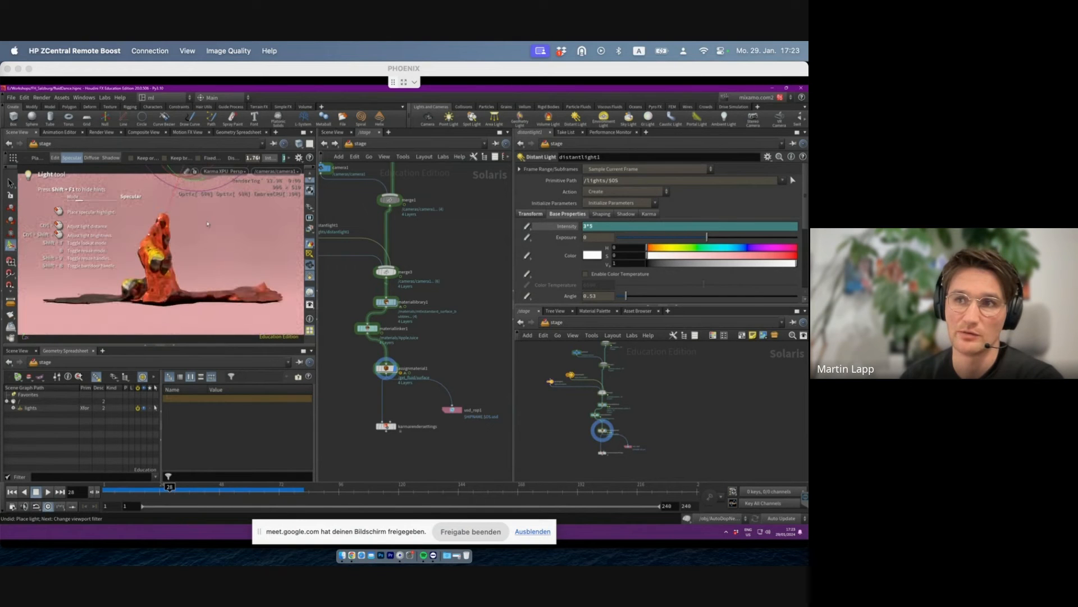
left_click(170, 280)
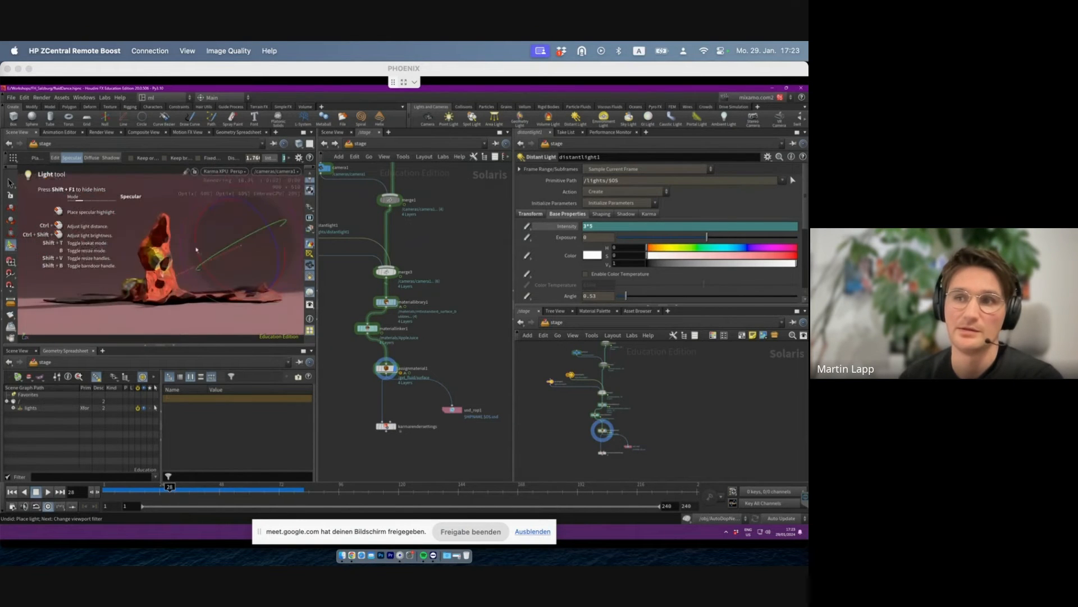
left_click(165, 217)
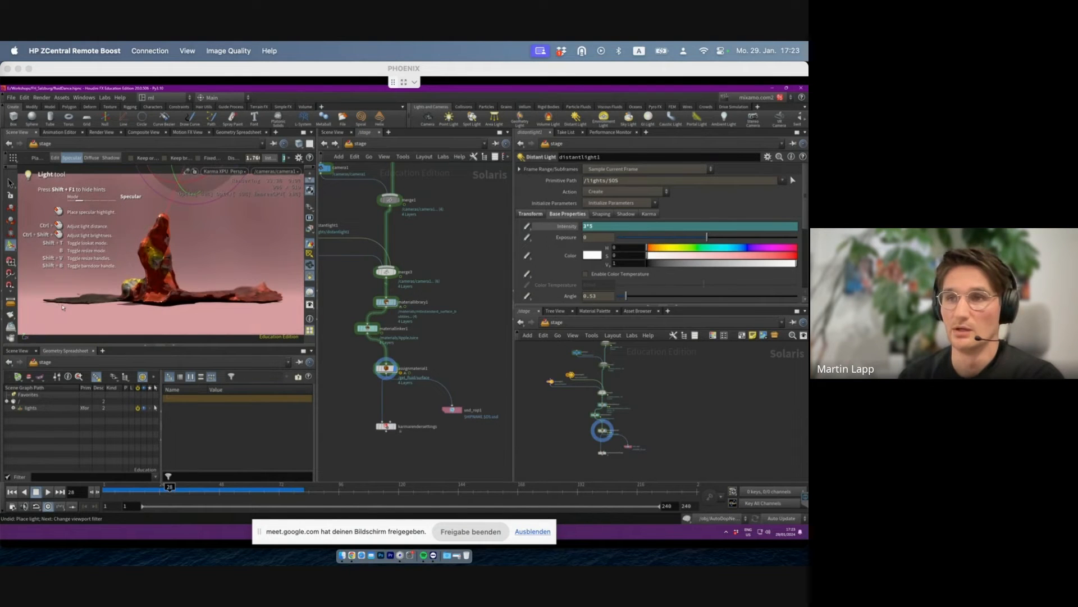
left_click(111, 158)
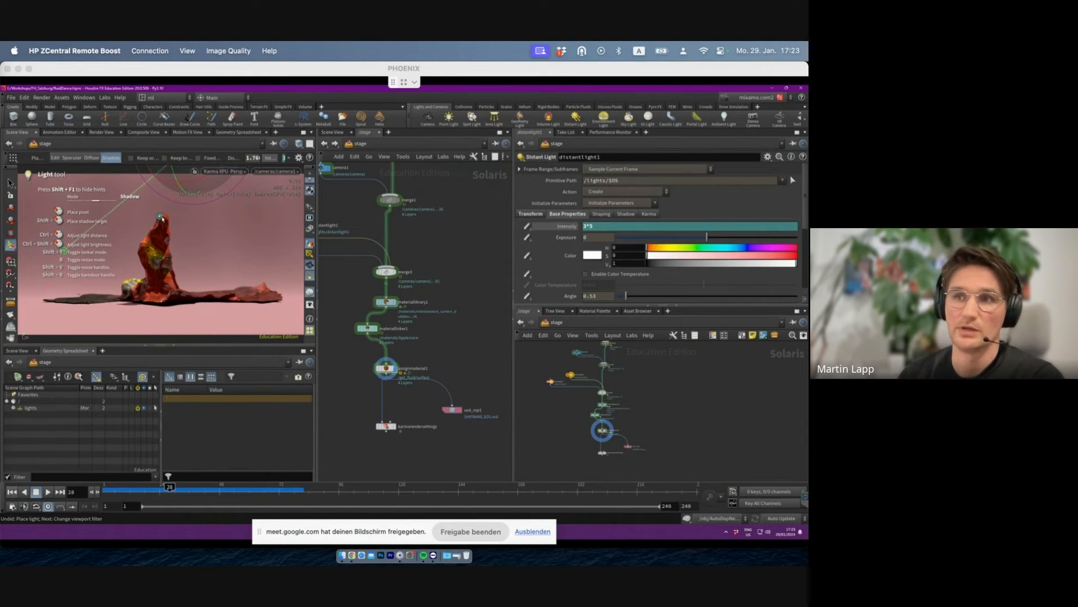
left_click(163, 217)
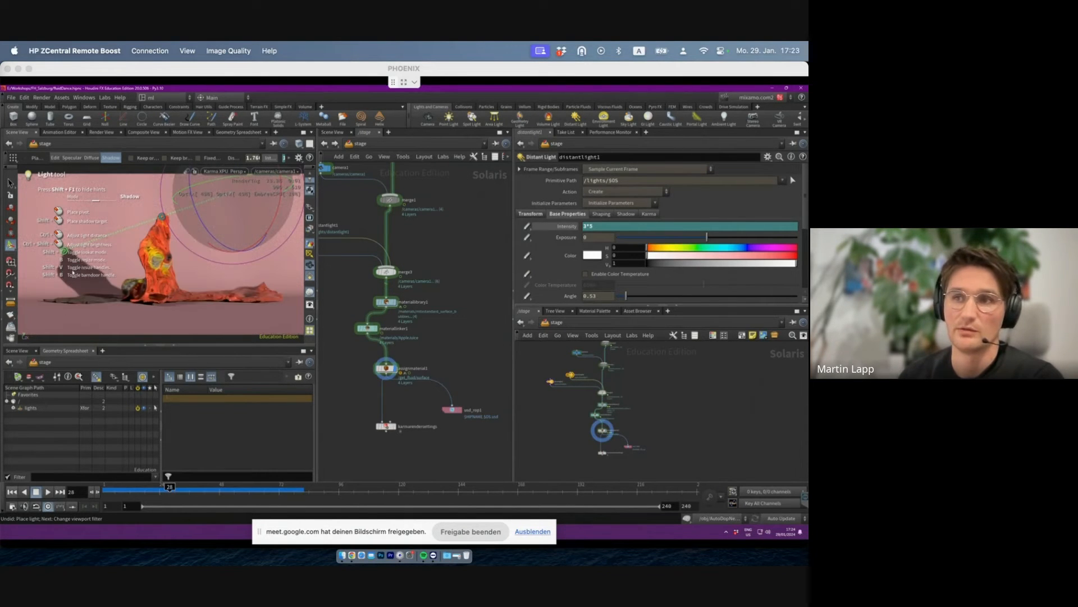
- Assign the AppleJuice material to /get_fluid/surface in the assignmaterial1 node
left_click(384, 369)
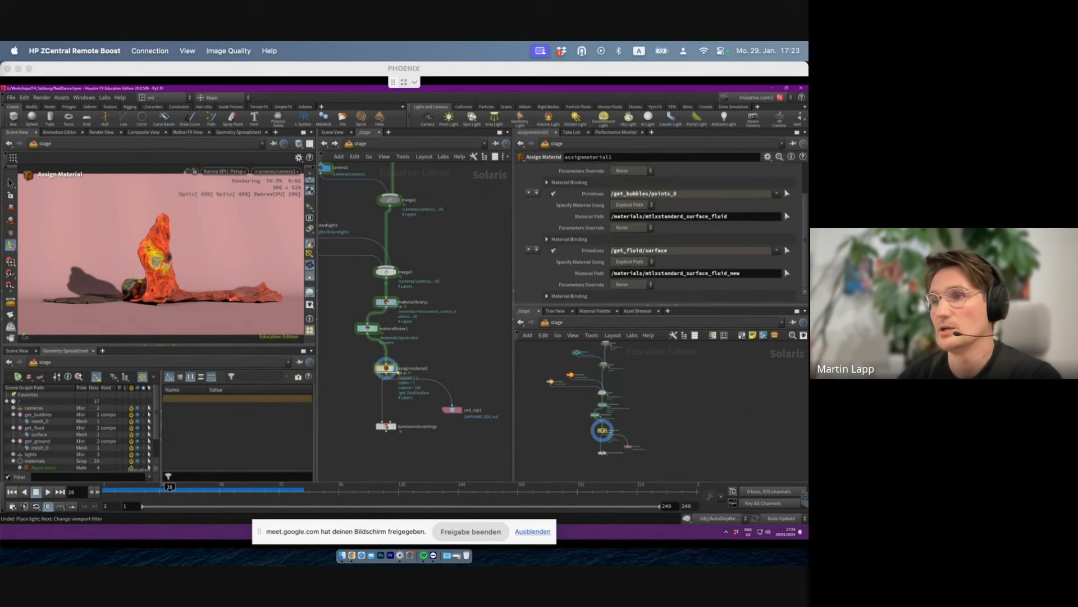
left_click(787, 273)
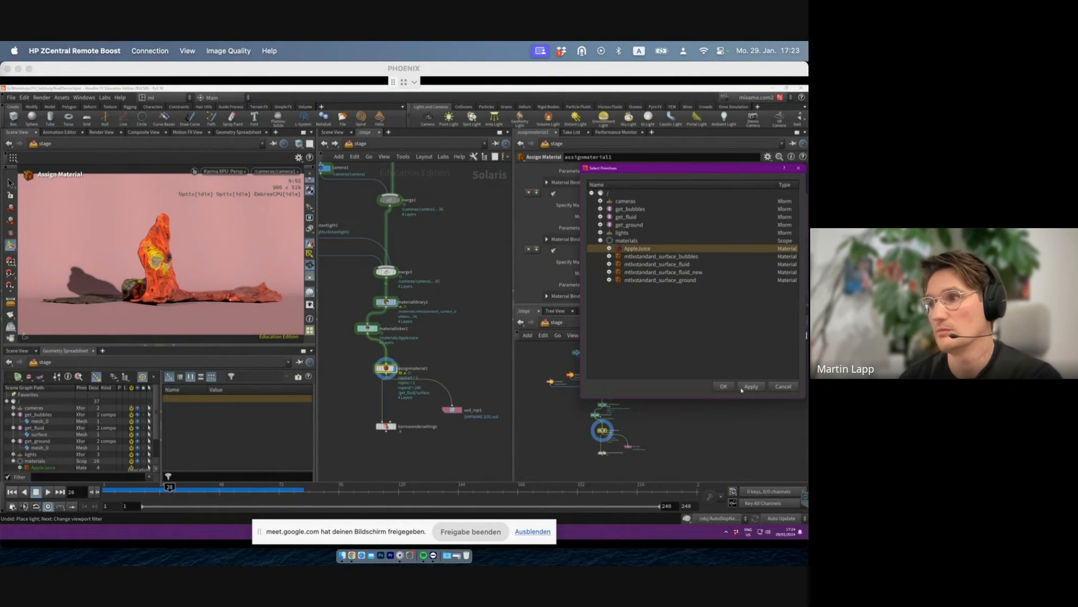
left_click(723, 387)
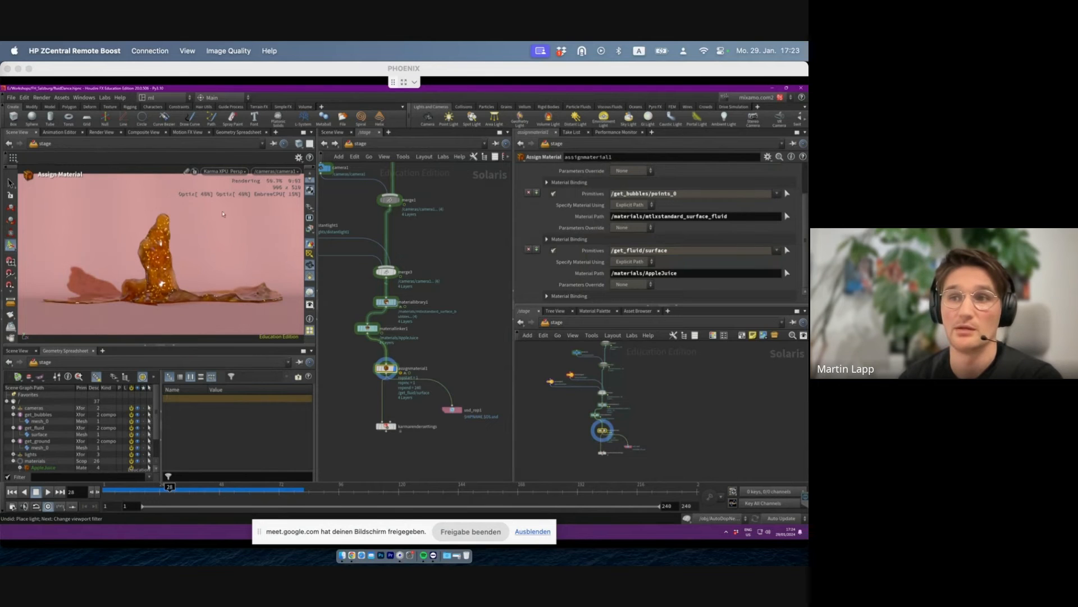
- Preview the rendered fluid at frames 54, 66, 75 and 49, ending on frame 71
left_click(235, 494)
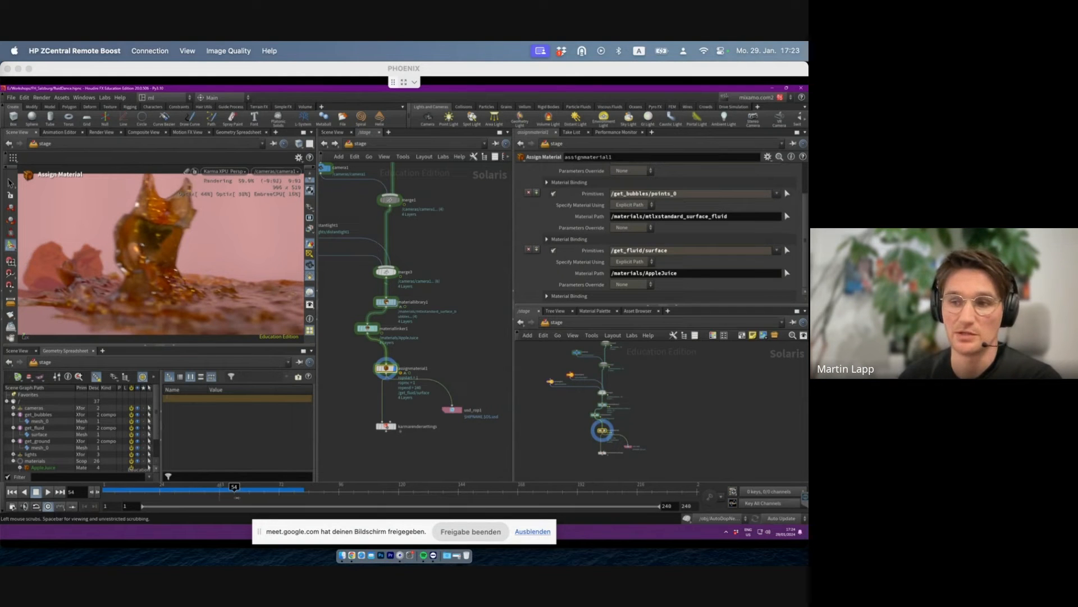
left_click(263, 489)
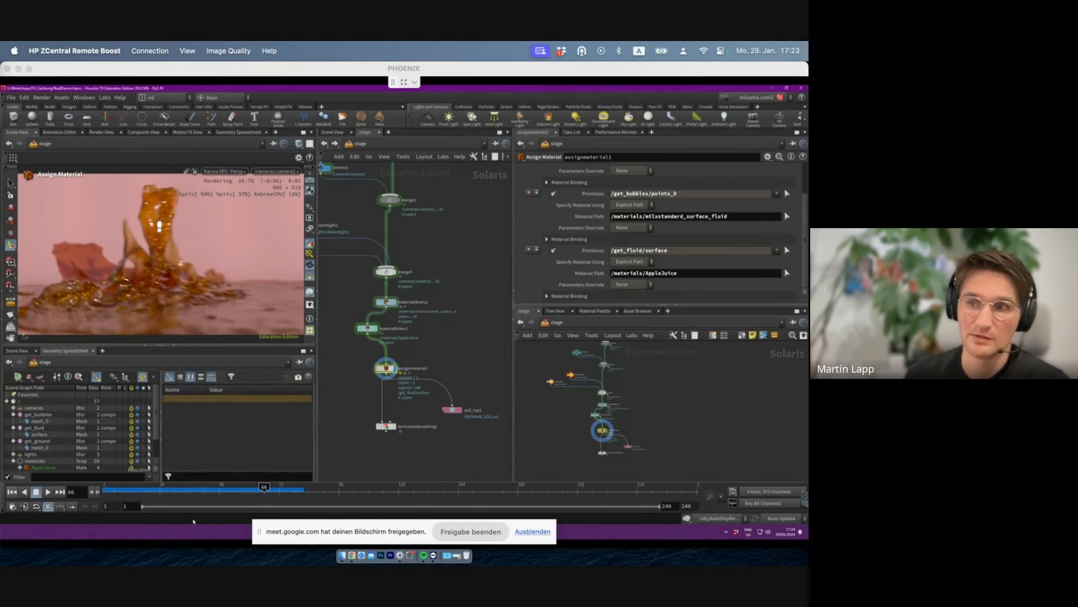
left_click(287, 488)
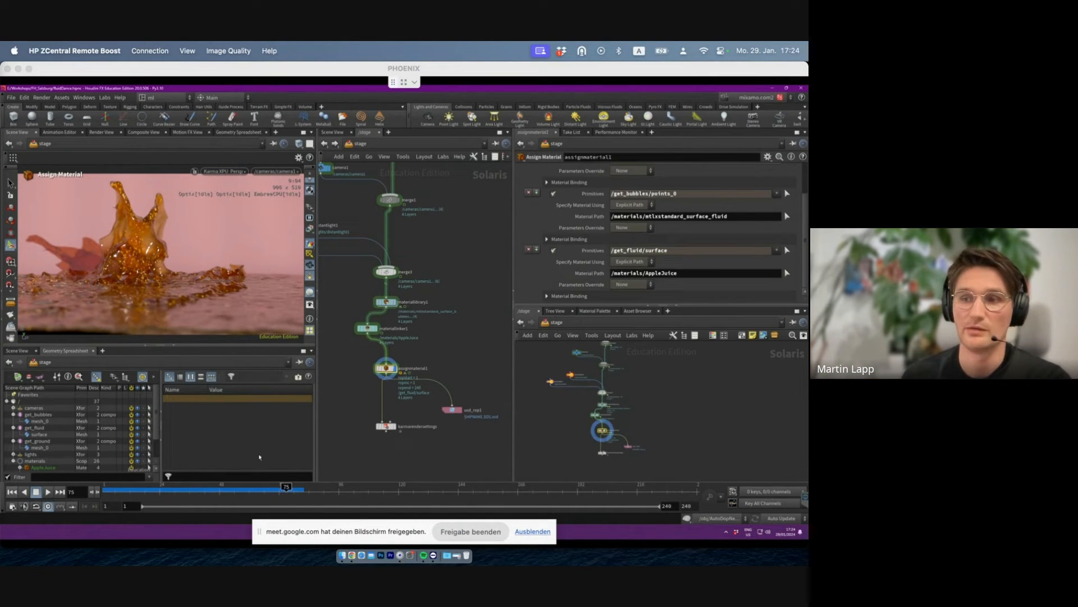
left_click(223, 491)
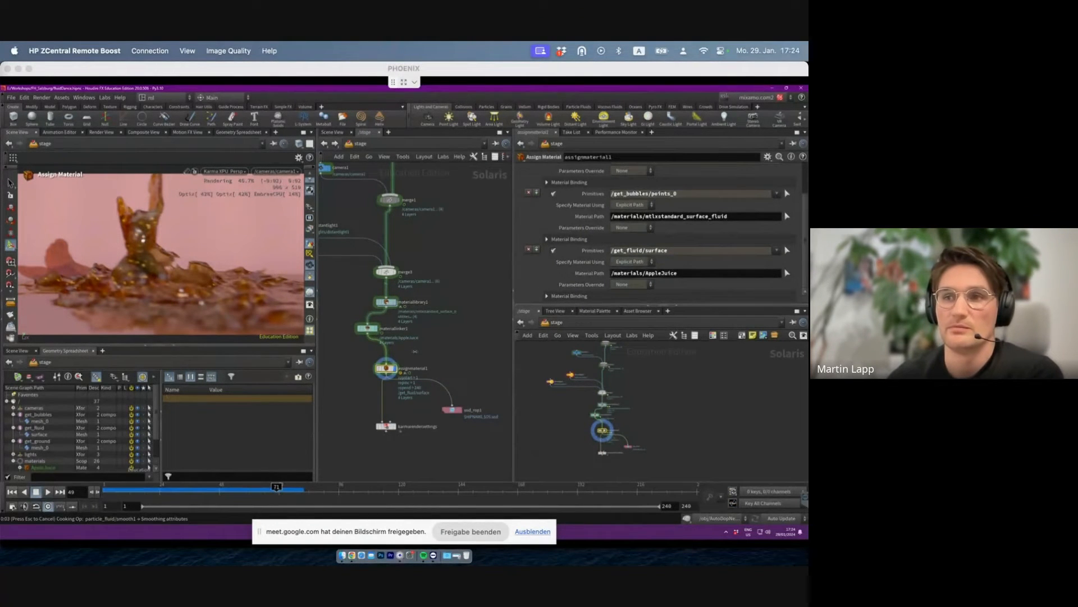
left_click(276, 488)
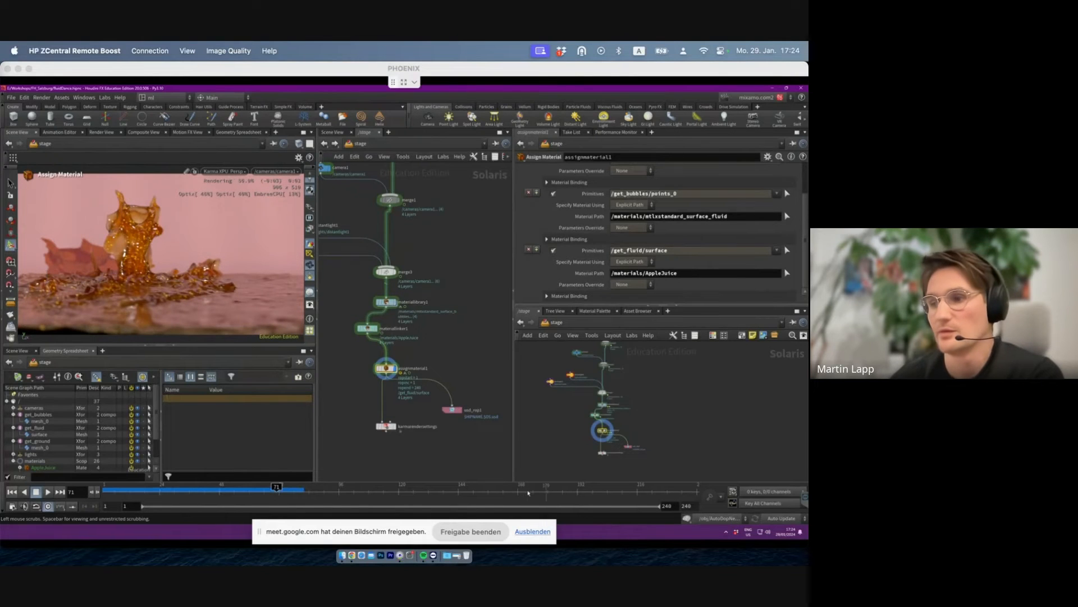
- Display the karmarendersettings node and choose the XPU Engine as its rendering engine
middle_click_drag(443, 434, 426, 411)
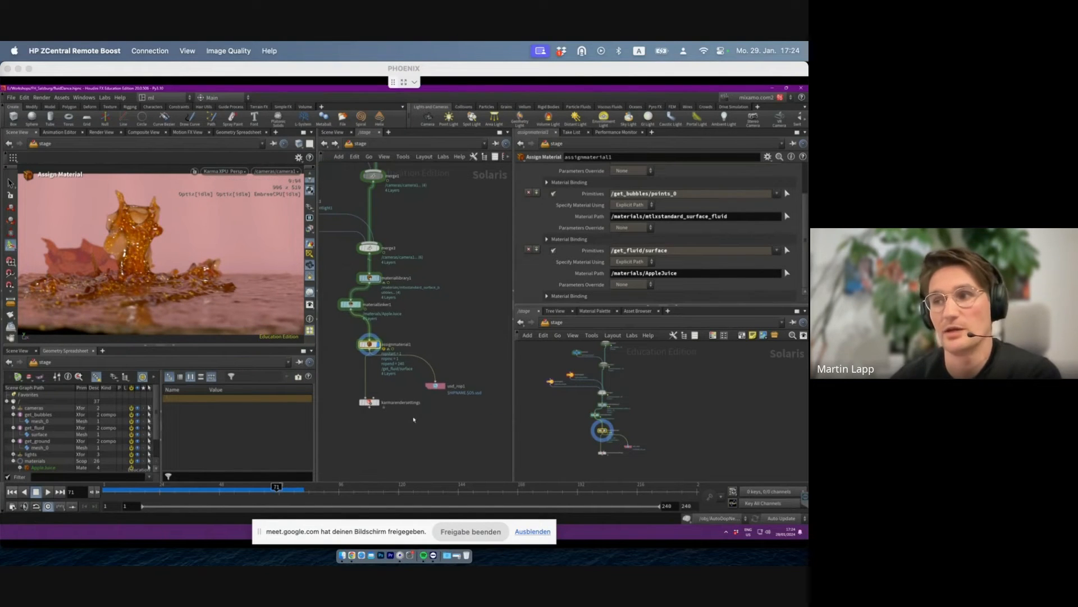
left_click(370, 403)
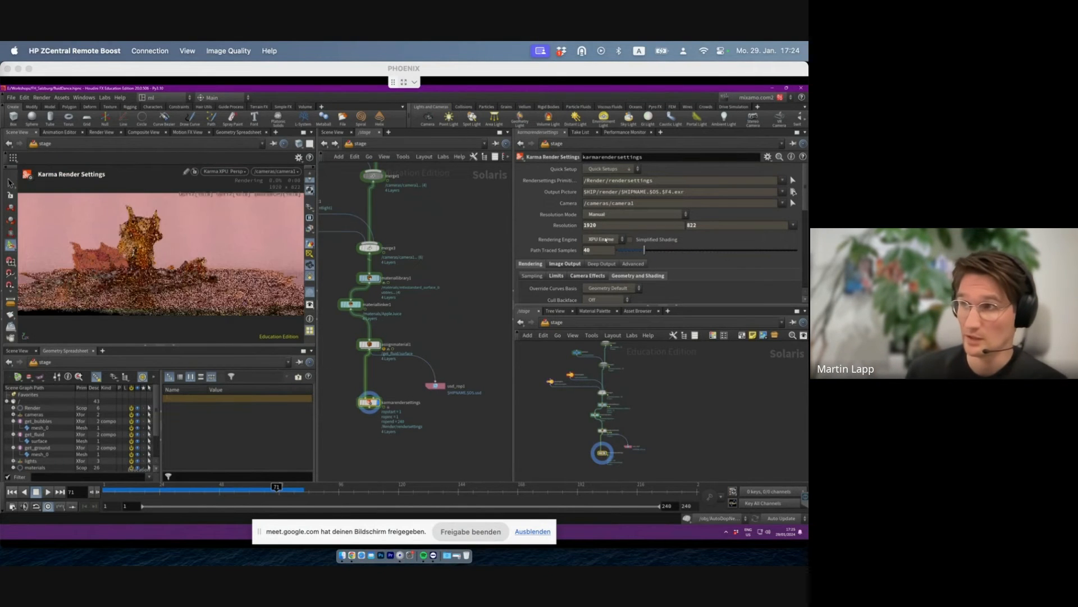
left_click(607, 239)
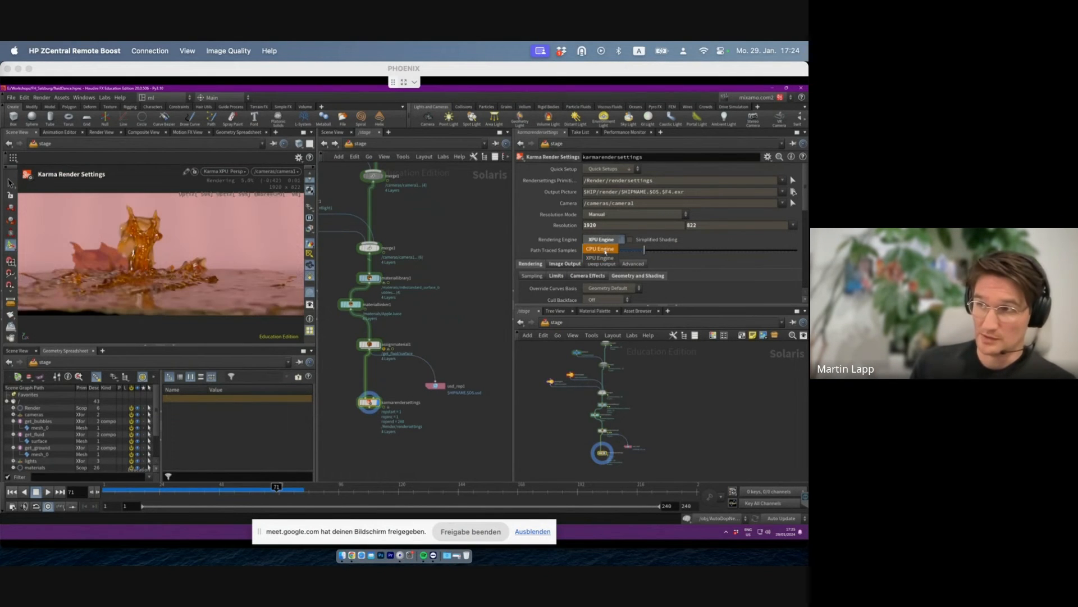
left_click(600, 258)
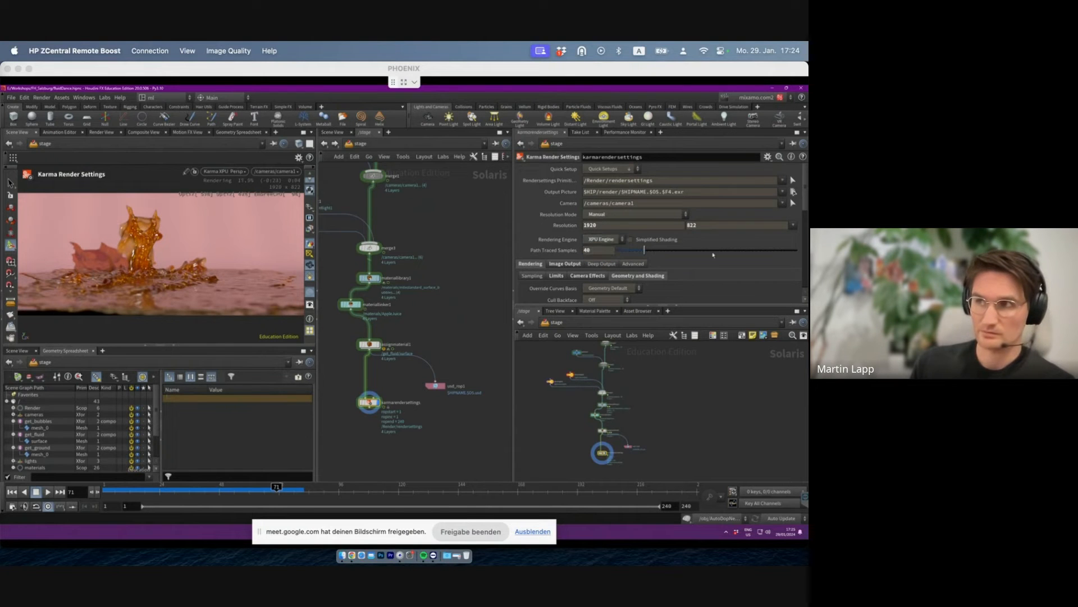
- Review the Karma render settings for geometry and shading, camera effects, sampling and image output filters
scroll(570, 221, "down", 3)
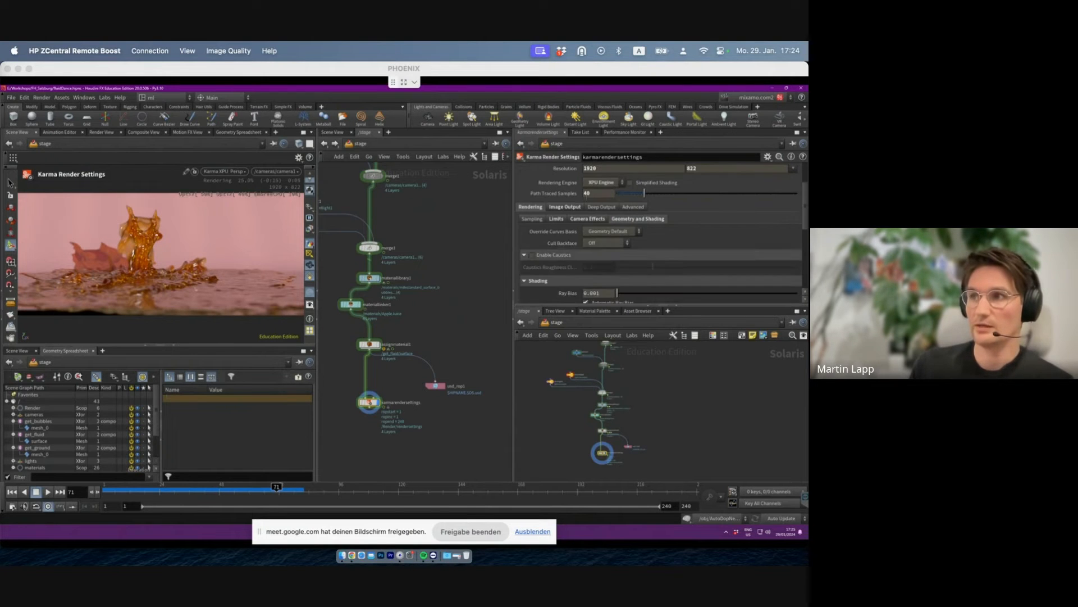
left_click(573, 219)
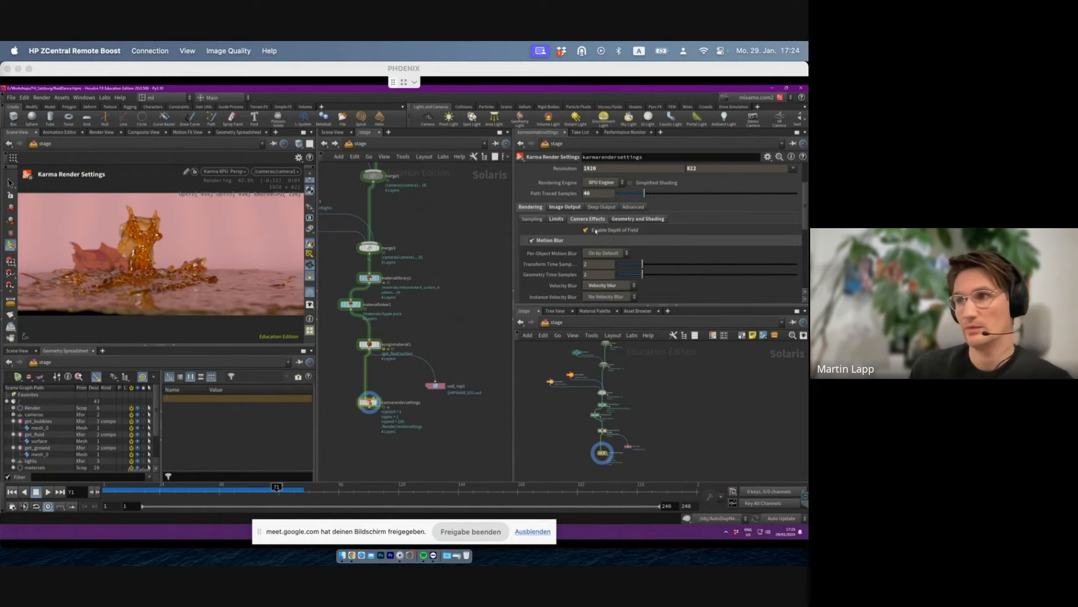
left_click(532, 219)
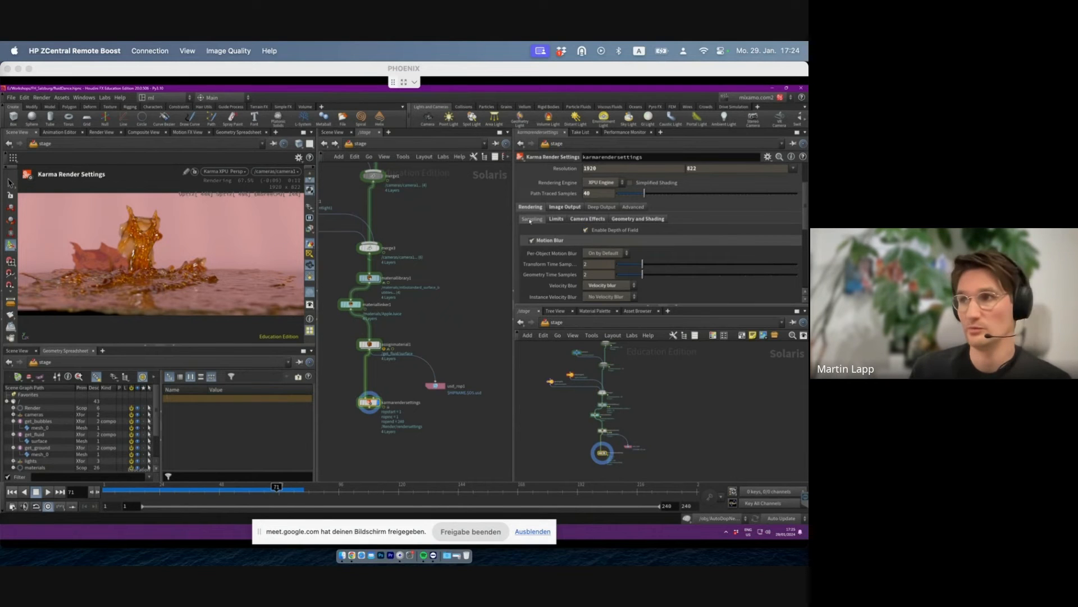
left_click(564, 207)
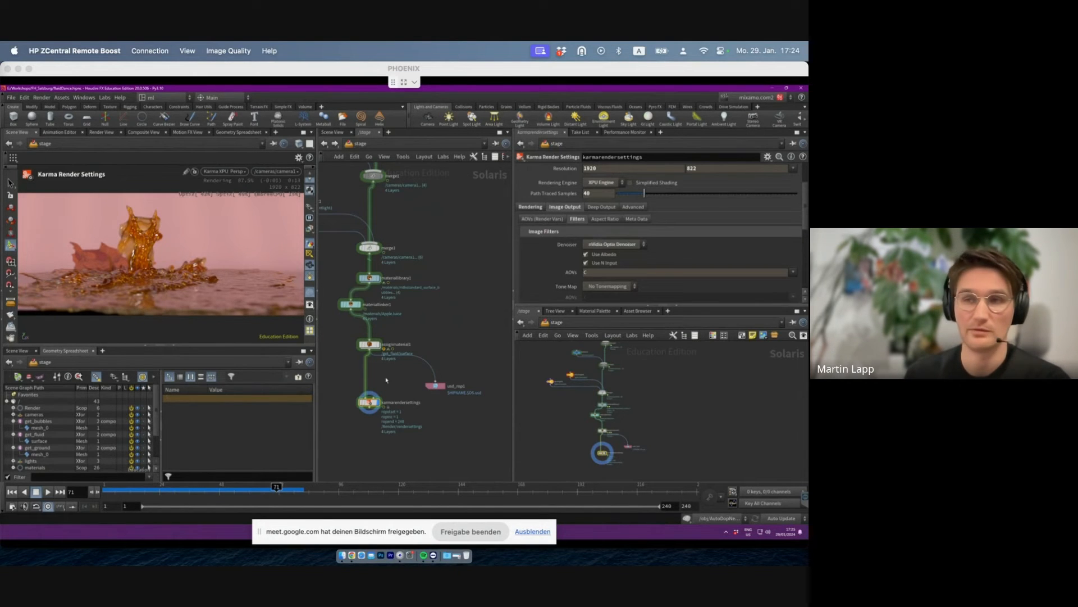
- Add a USD Render ROP below karmarendersettings and wire it to that node's output
middle_click_drag(421, 317, 435, 332)
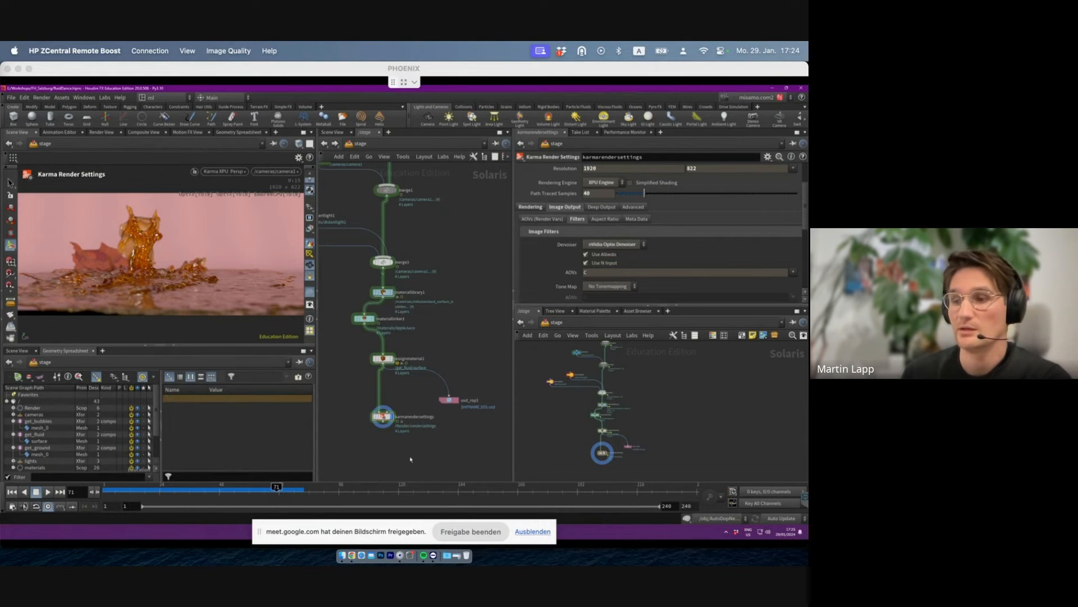
key("Tab")
type("us")
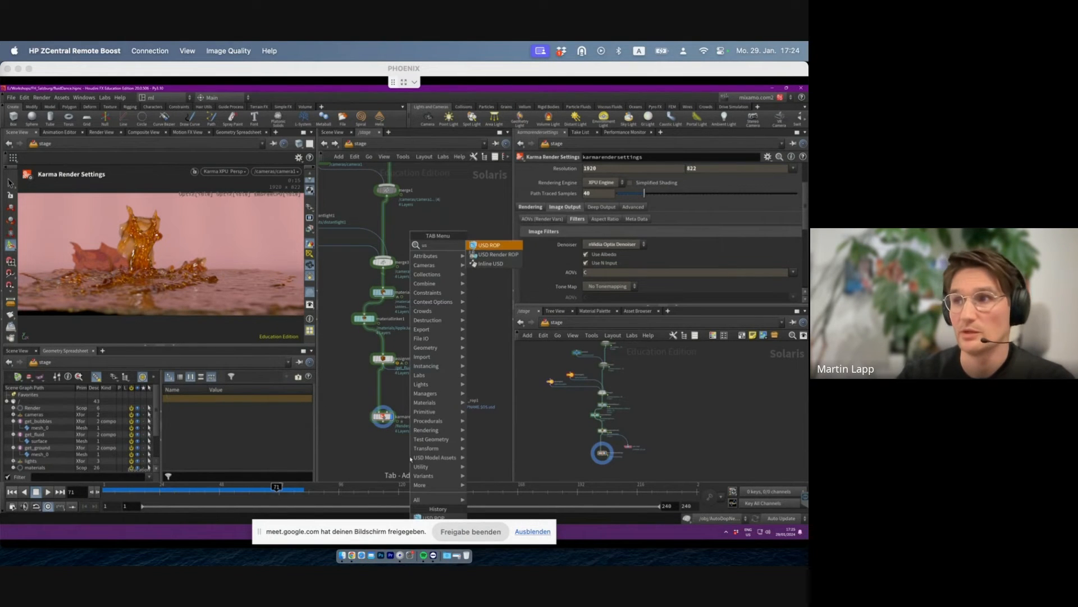
key("Down")
key("Return")
left_click(410, 456)
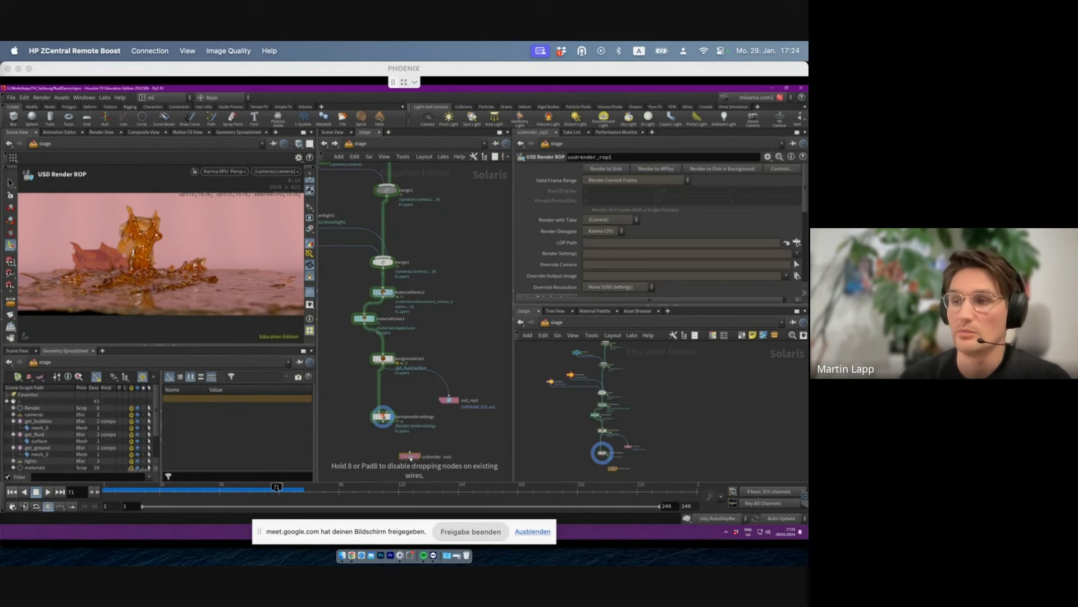
left_click_drag(410, 452, 381, 432)
left_click(381, 432)
left_click(383, 416)
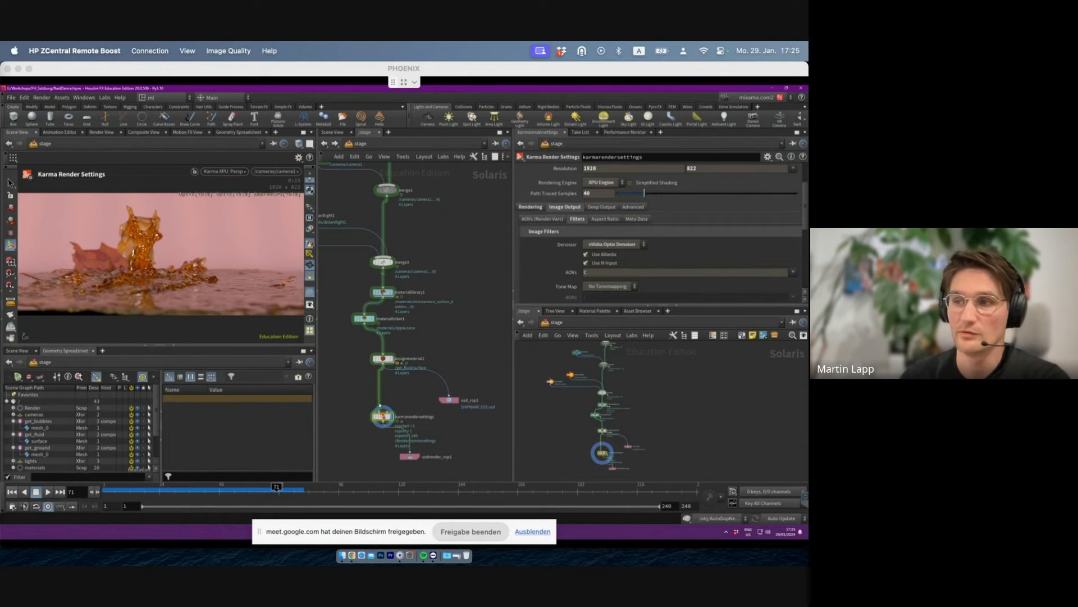
- Set usdrender_rop1's valid frame range to Render Specific Frame Range
left_click(410, 456)
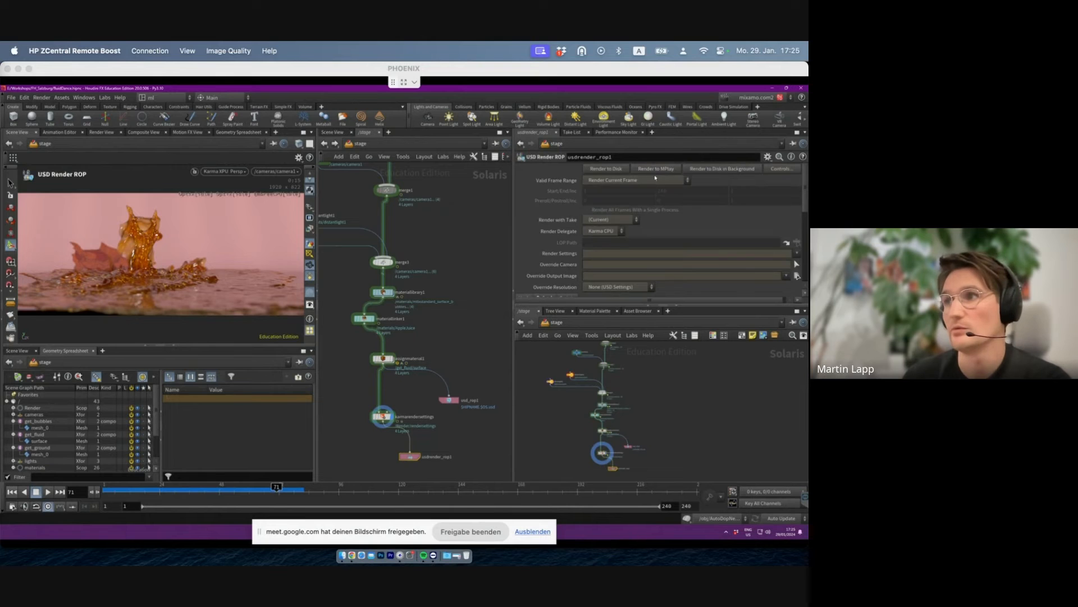
left_click(655, 179)
left_click(651, 190)
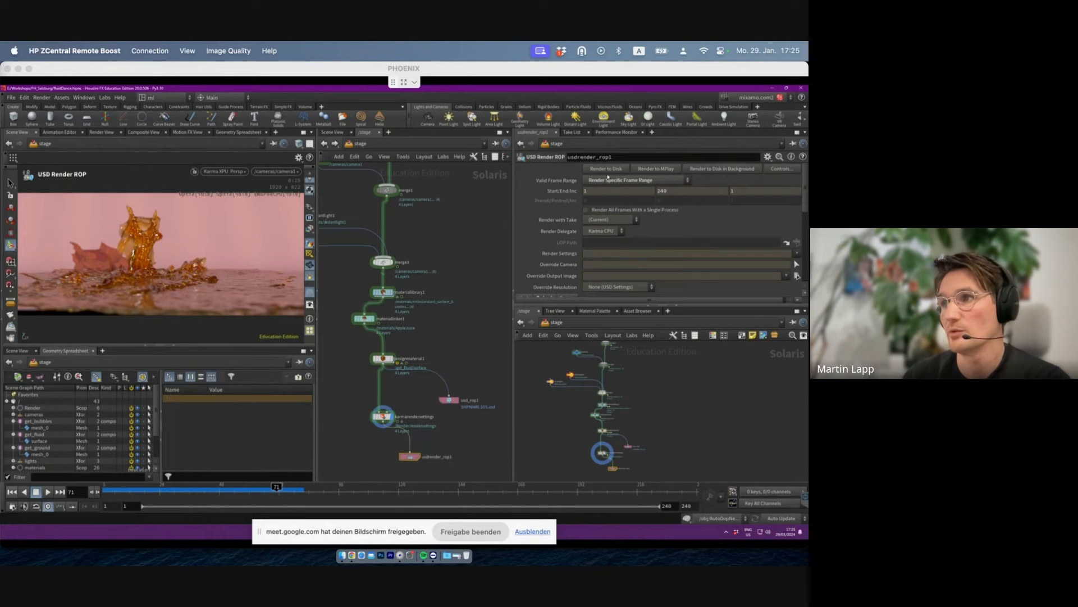
- Start rendering the sequence to disk from usdrender_rop1 and interrupt the render
left_click(618, 169)
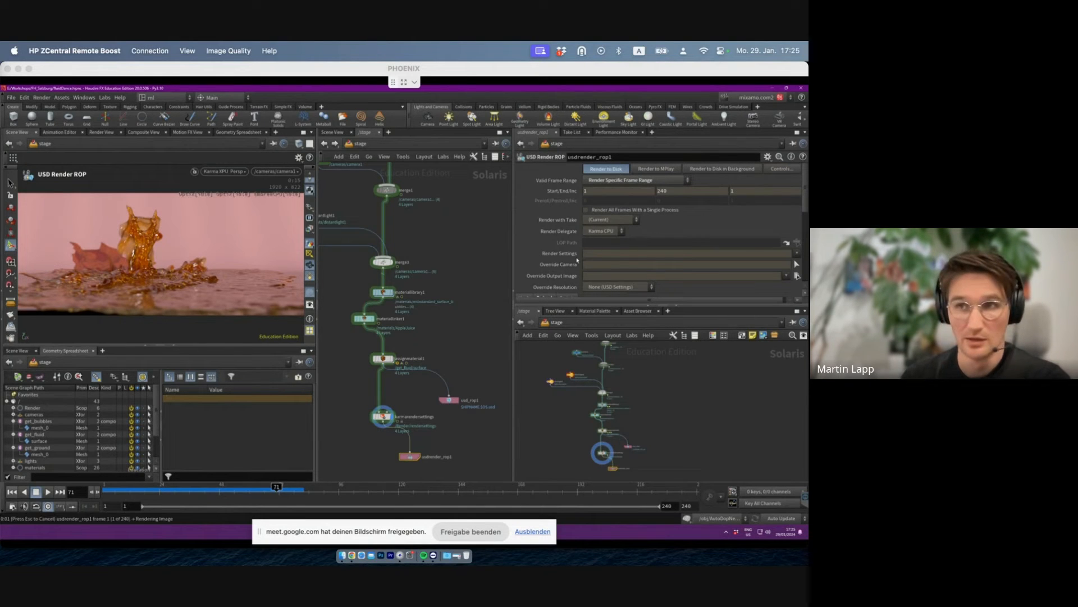
left_click_drag(212, 310, 140, 325)
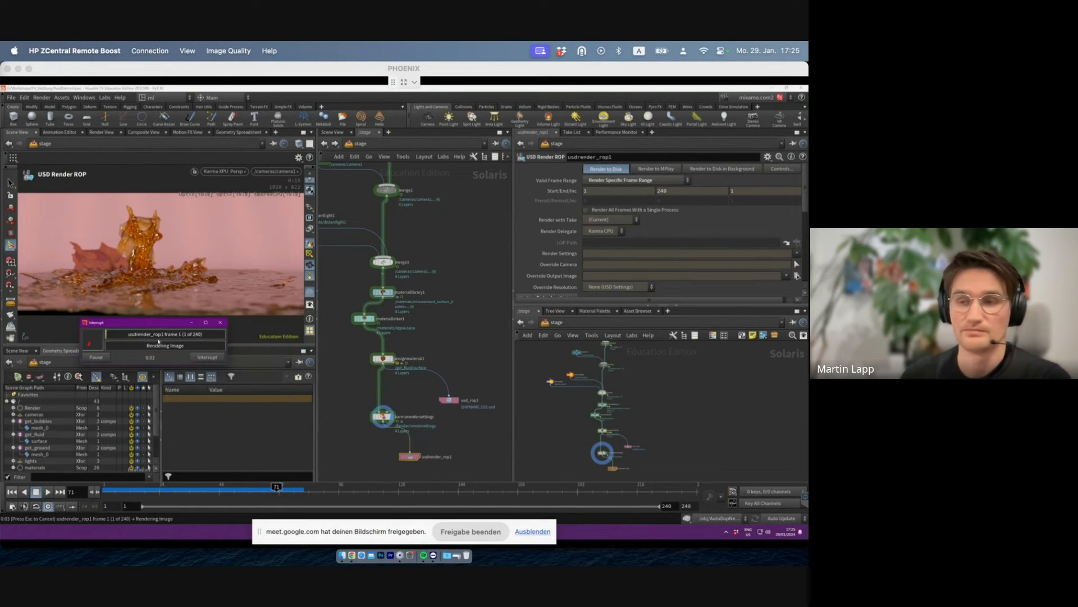
left_click(207, 358)
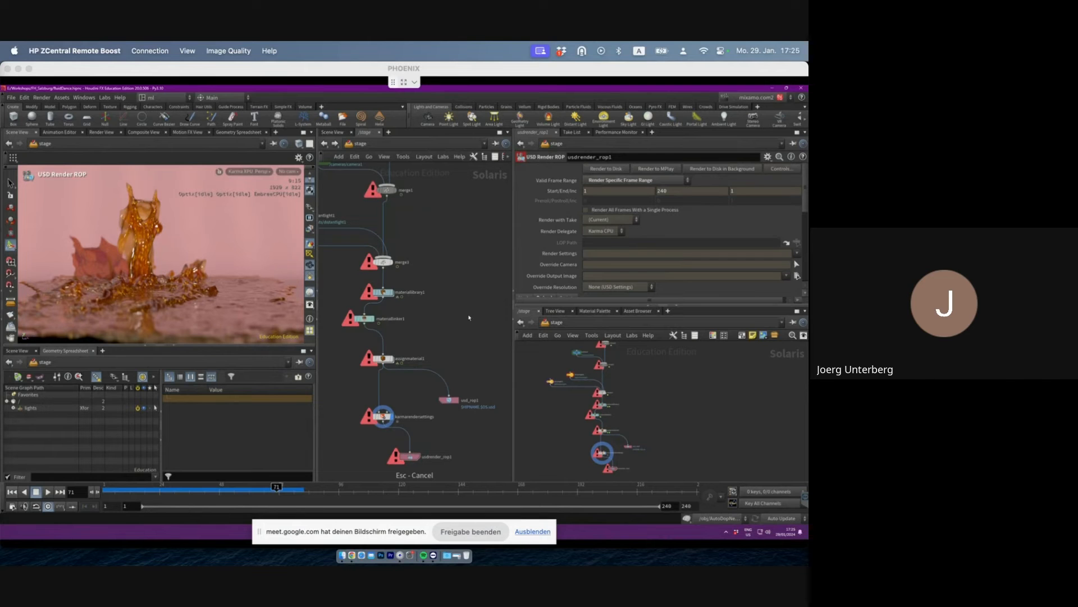
- Select the karmarendersettings node in the stage network and save the scene
middle_click_drag(439, 471, 473, 421)
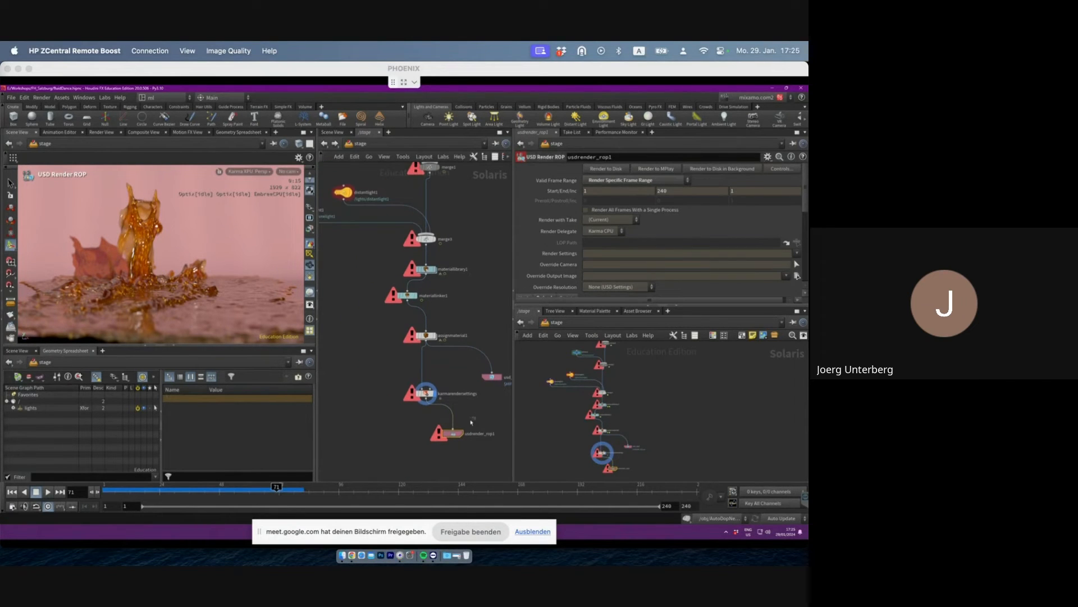
key("XF86AudioRaiseVolume")
left_click(426, 393)
scroll(447, 369, "down", 2)
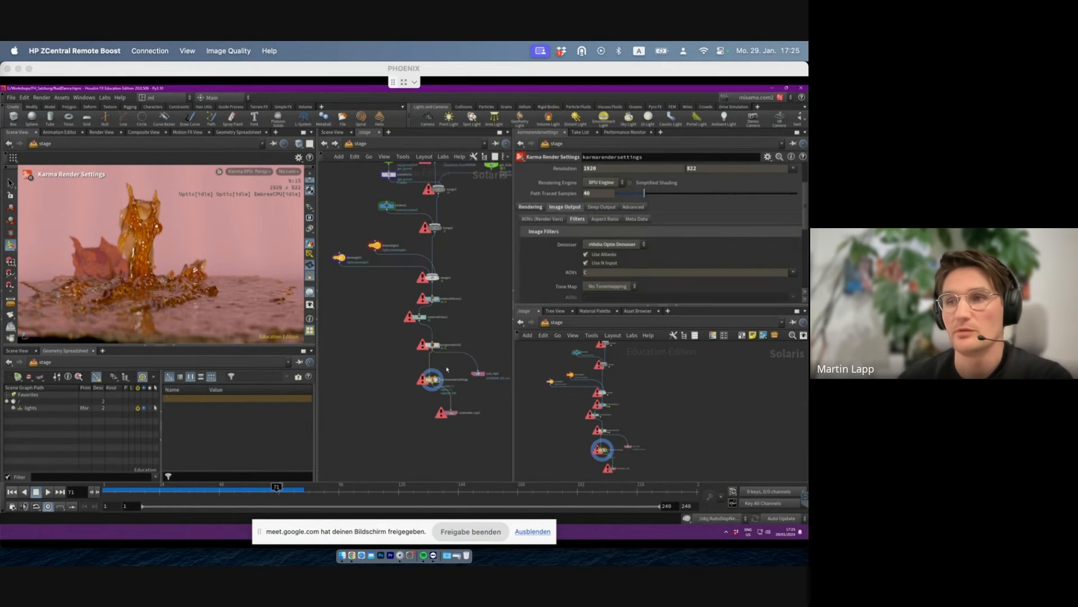
scroll(448, 369, "down", 2)
key("ctrl+s")
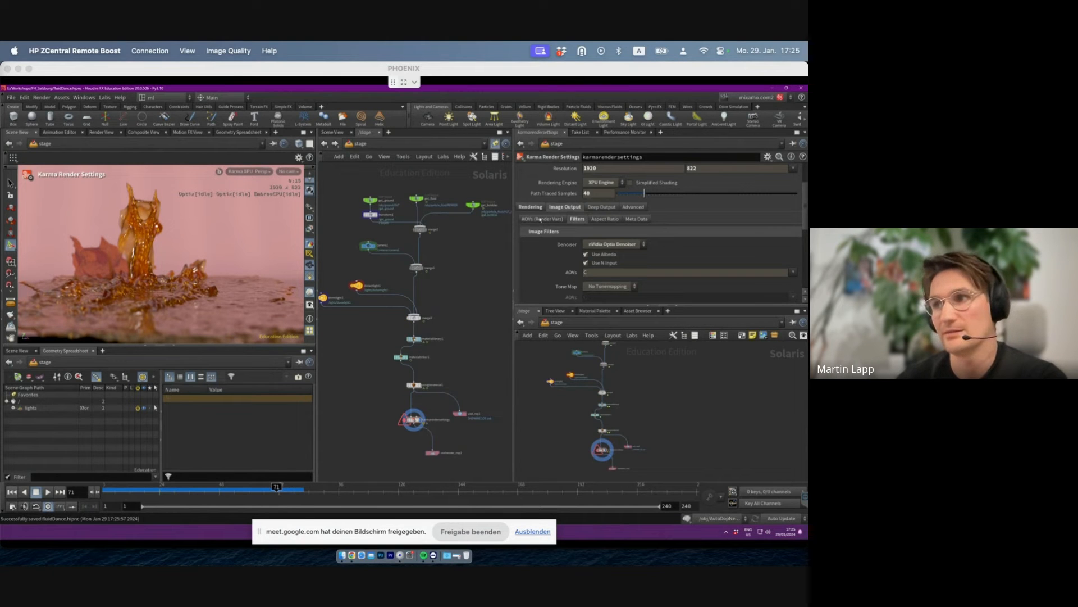
- Switch the lower network from the stage to the object level, look inside the source geometry and return to the object level
left_click(564, 323)
left_click(590, 367)
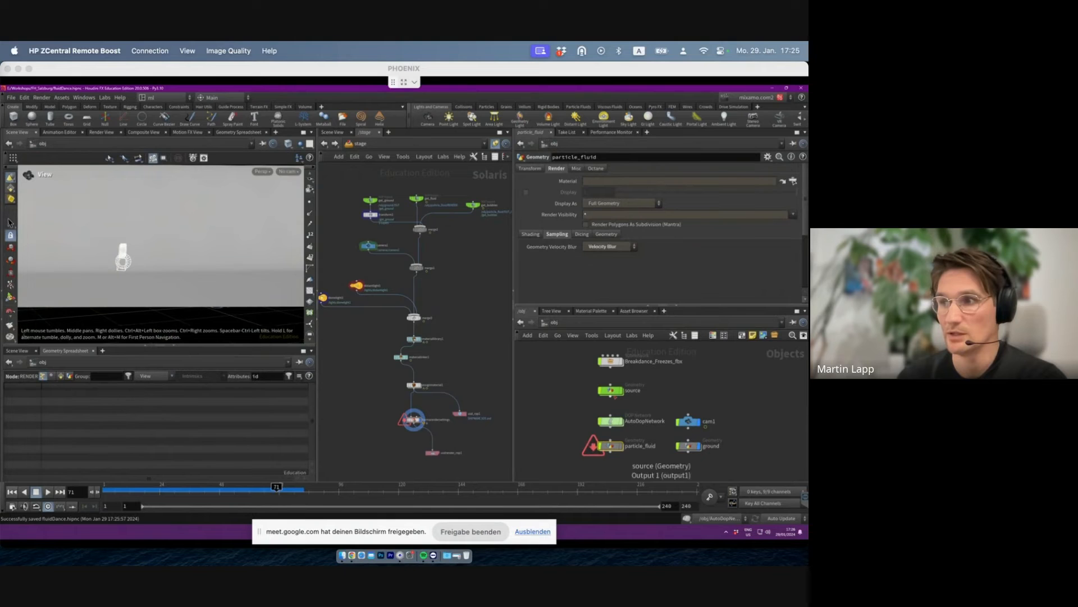
double_click(613, 397)
left_click(553, 324)
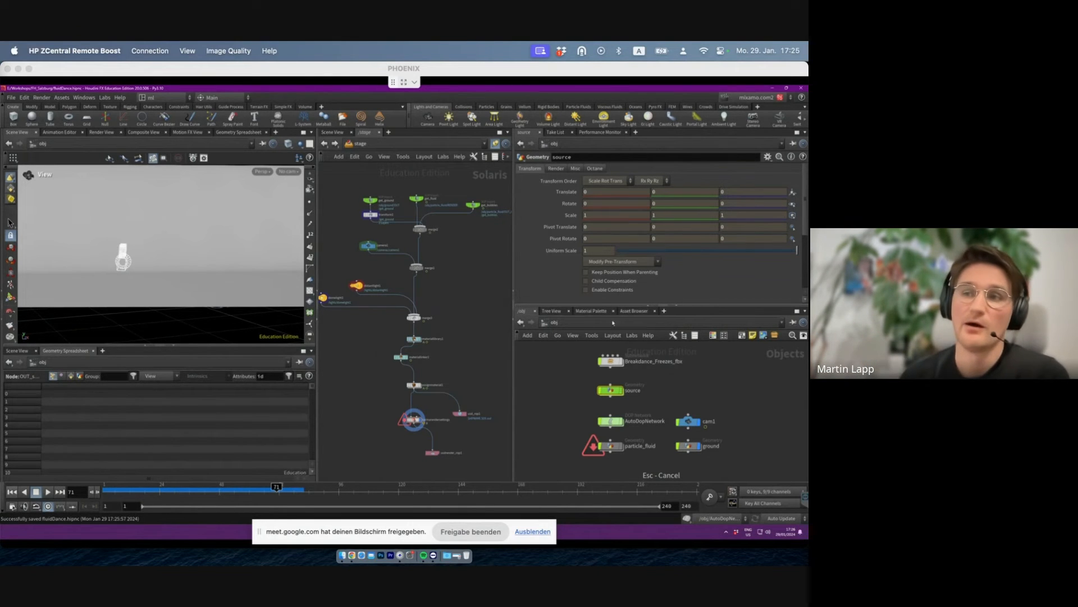
- Select usdrender_rop1, save the scene and move the node directly below the karmarendersettings node
left_click(431, 452)
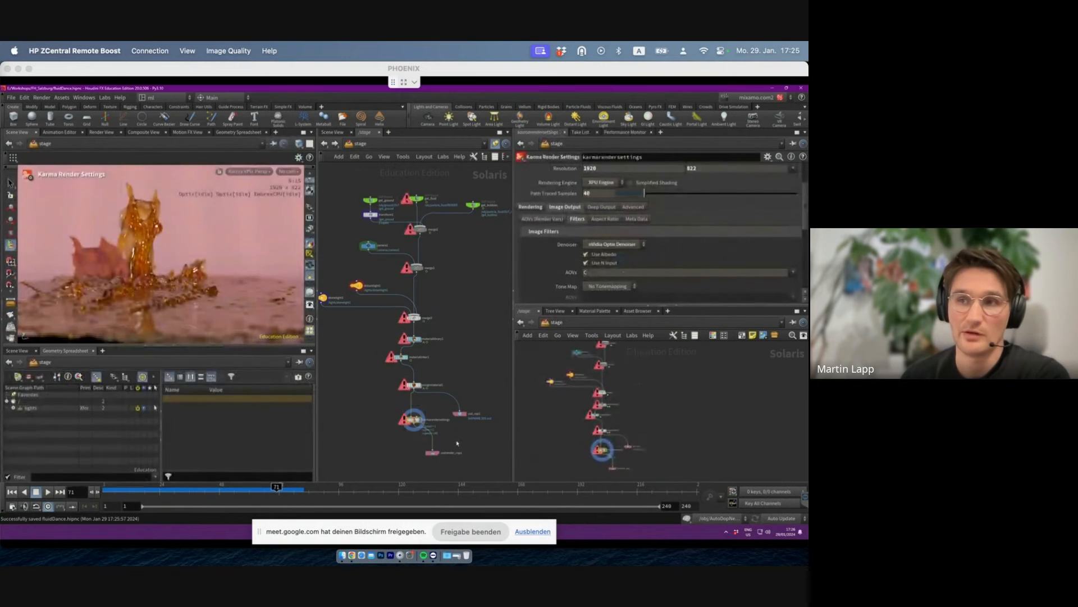
key("ctrl+s")
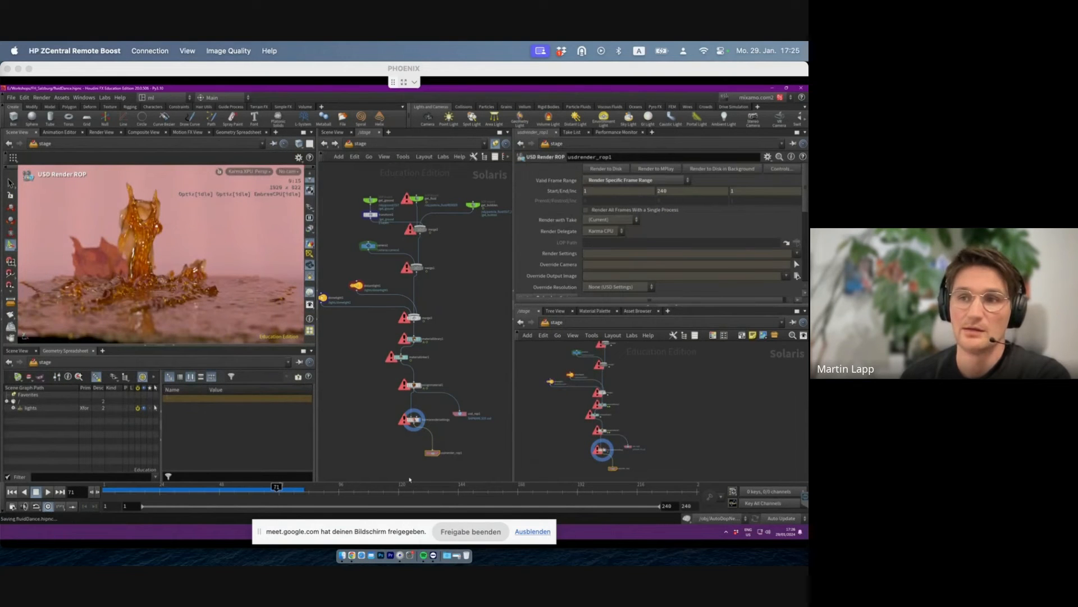
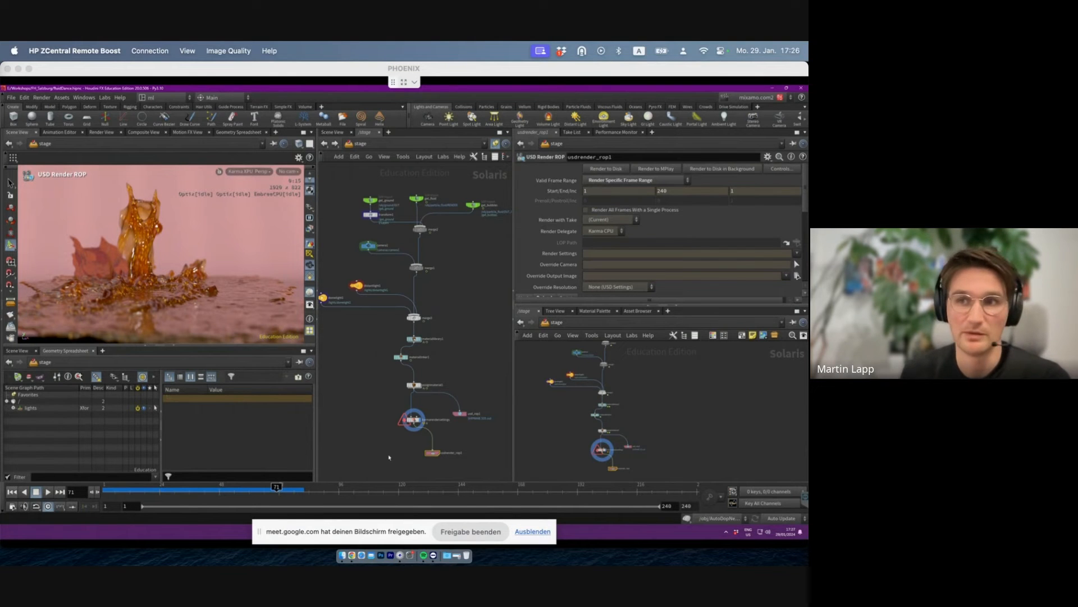
key("ctrl+s")
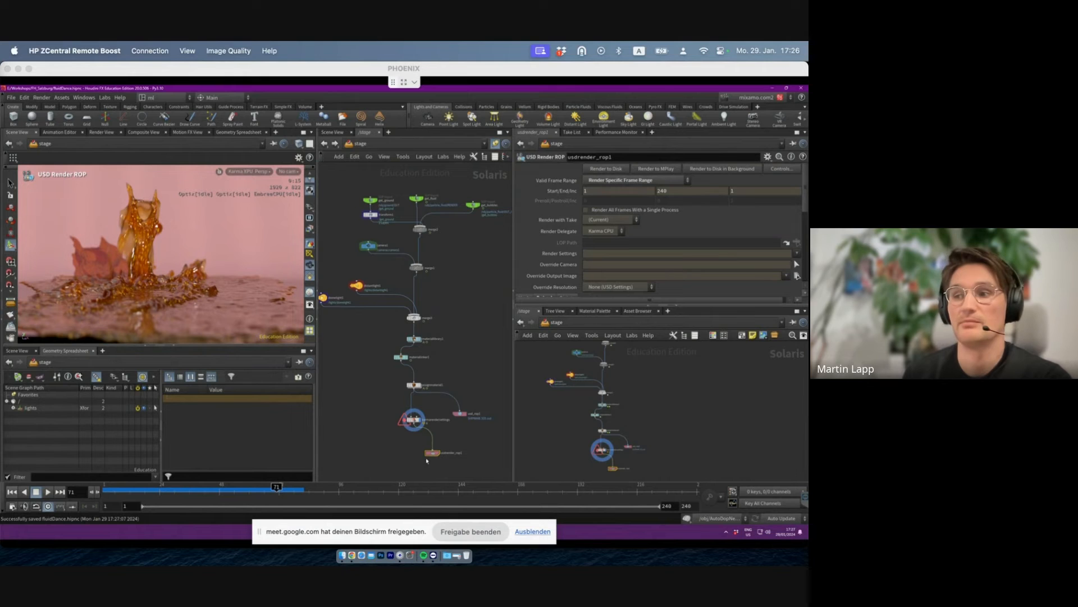
left_click_drag(443, 457, 423, 459)
- Return the lower network to the object level and open the particle_fluid geometry at its import_particle section
middle_click_drag(660, 354, 658, 418)
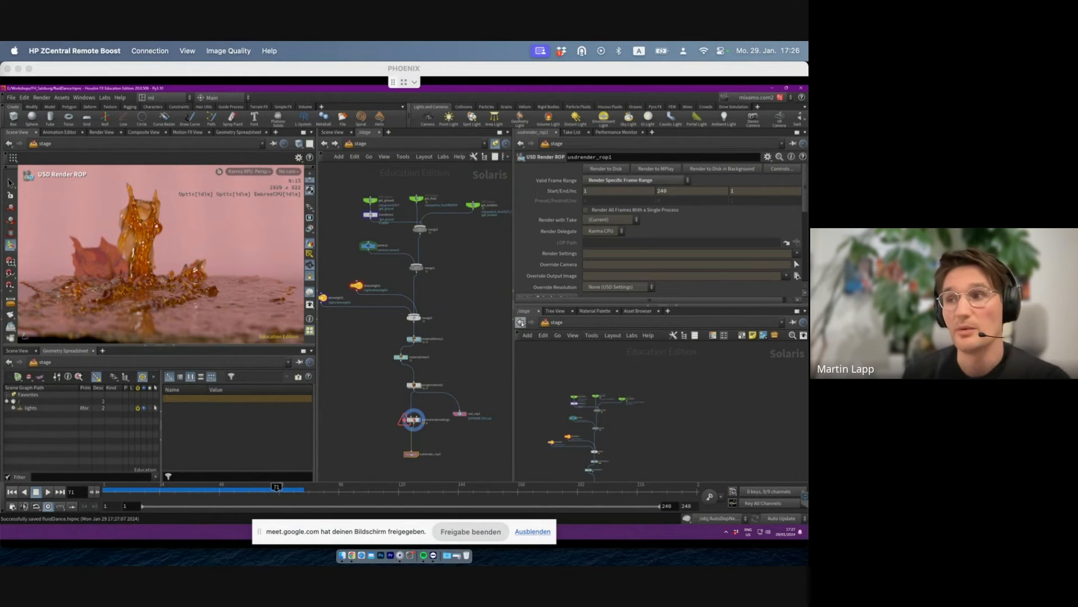
left_click(521, 322)
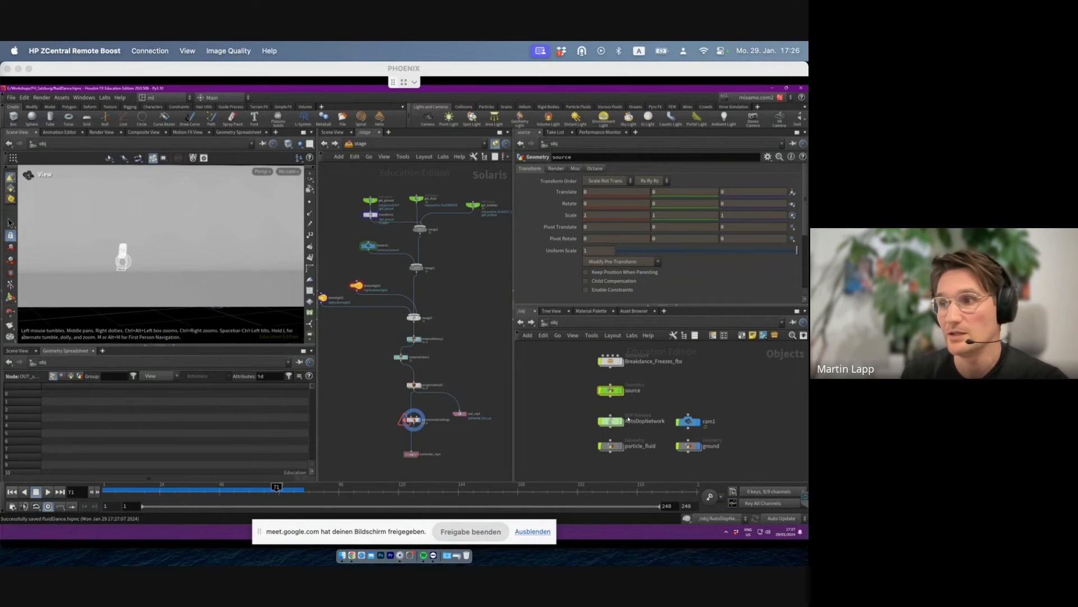
double_click(611, 445)
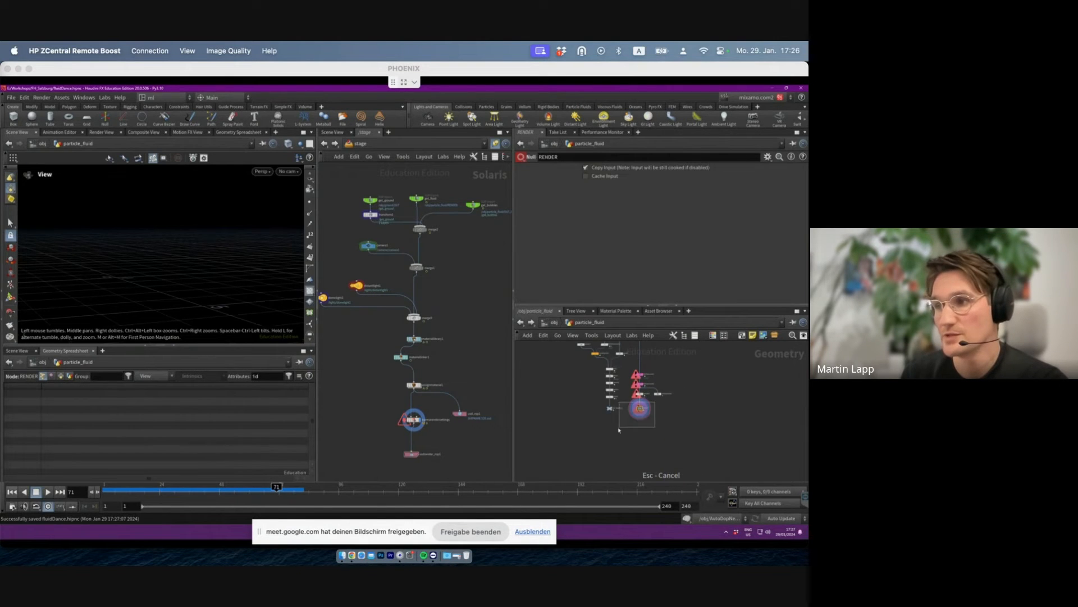
scroll(651, 410, "up", 6)
scroll(635, 406, "down", 3)
middle_click_drag(637, 405, 630, 492)
middle_click_drag(674, 378, 660, 506)
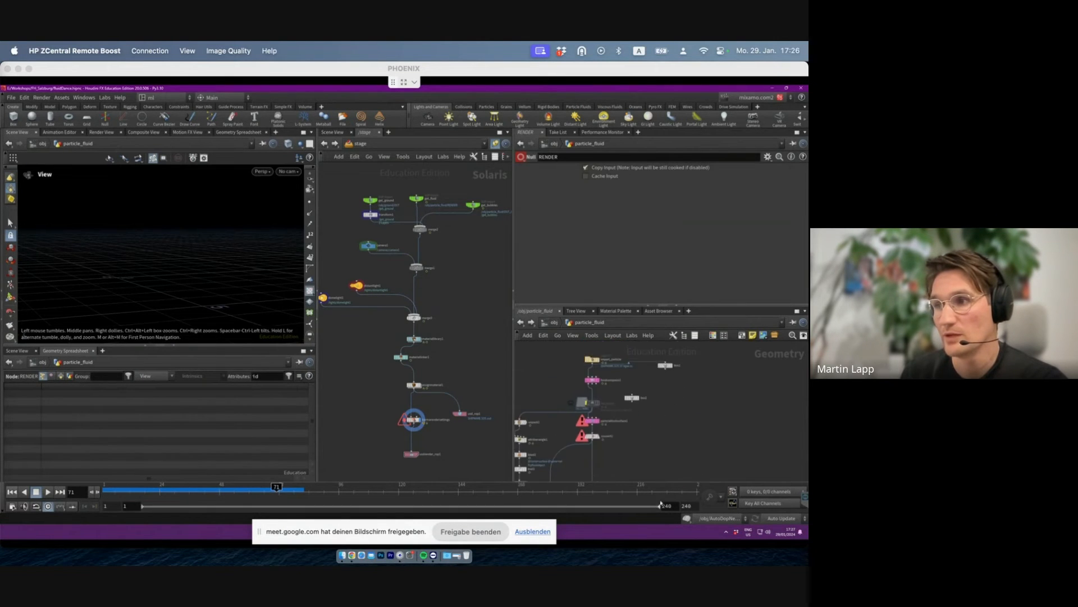
scroll(603, 361, "up", 4)
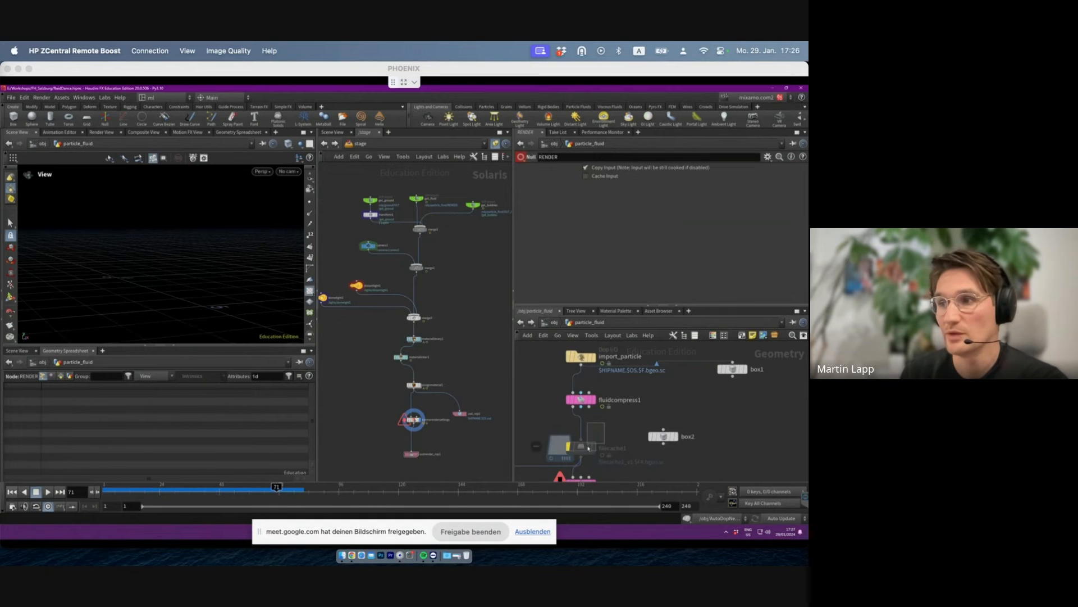
- Inspect the parameters of filecache1 and fluidcompress1 and show the compressed fluid in the viewport
left_click(587, 446)
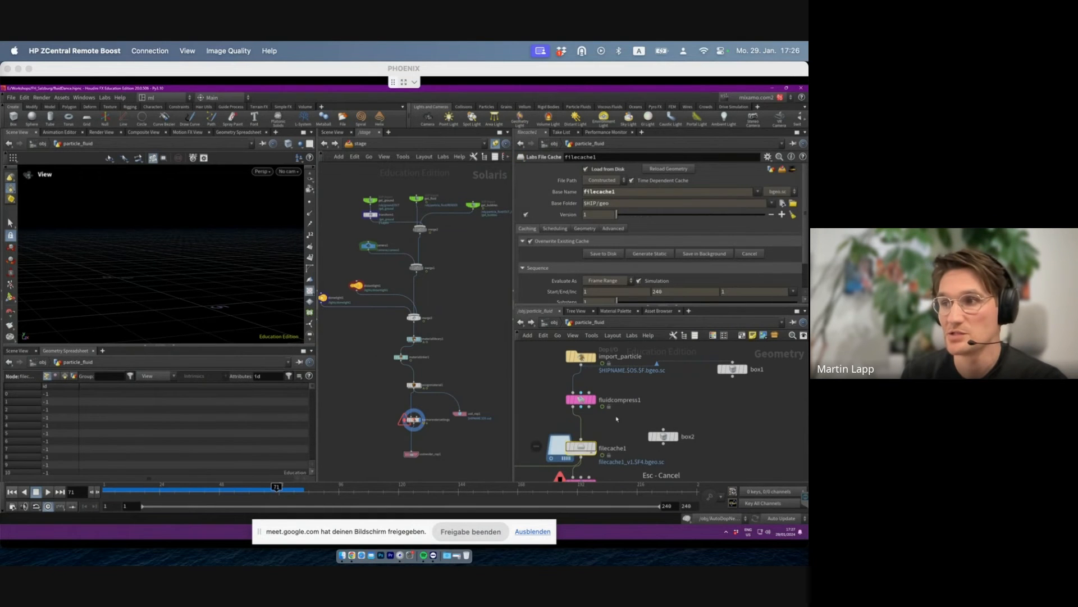
left_click(581, 399)
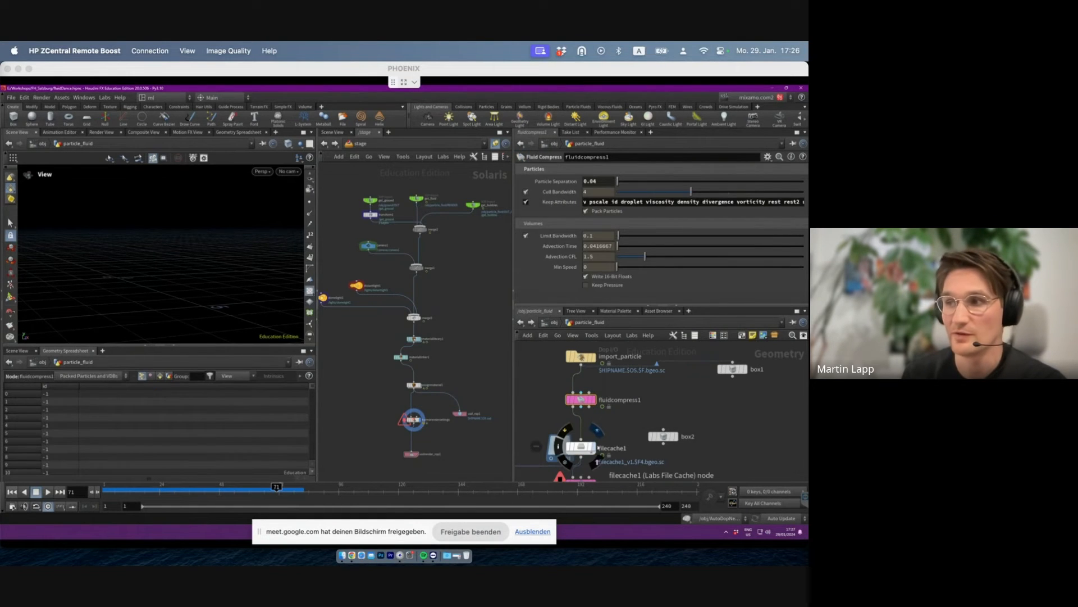
left_click(595, 447)
left_click(580, 400)
middle_click_drag(617, 431, 612, 279)
scroll(617, 362, "down", 5)
left_click_drag(650, 450, 535, 466)
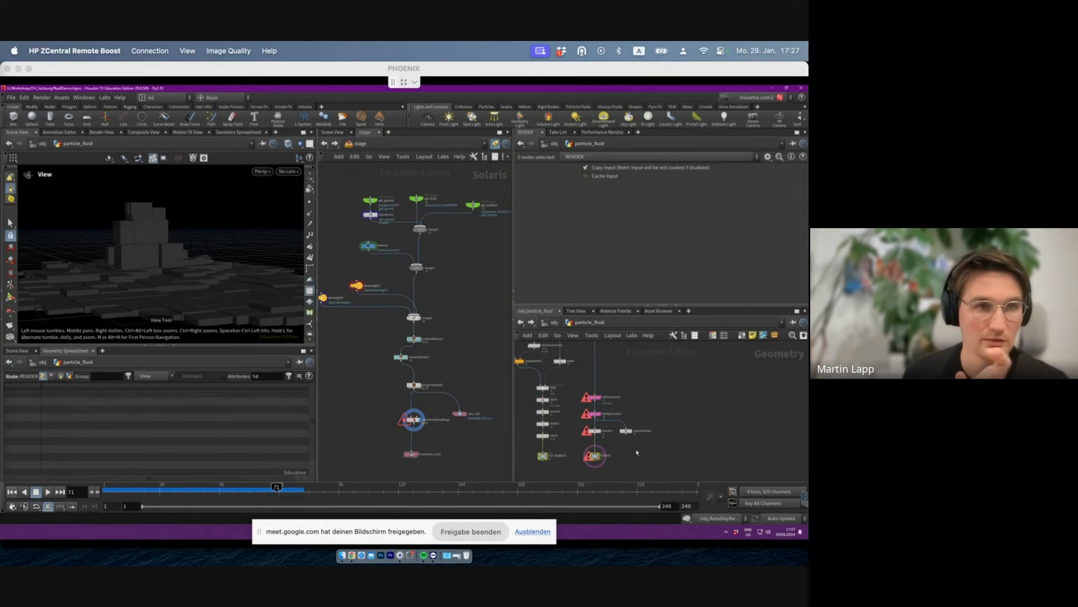
- Select the RENDER null, display its meshed fluid surface and examine it in the viewport
middle_click_drag(659, 407, 657, 440)
middle_click_drag(619, 376, 595, 335)
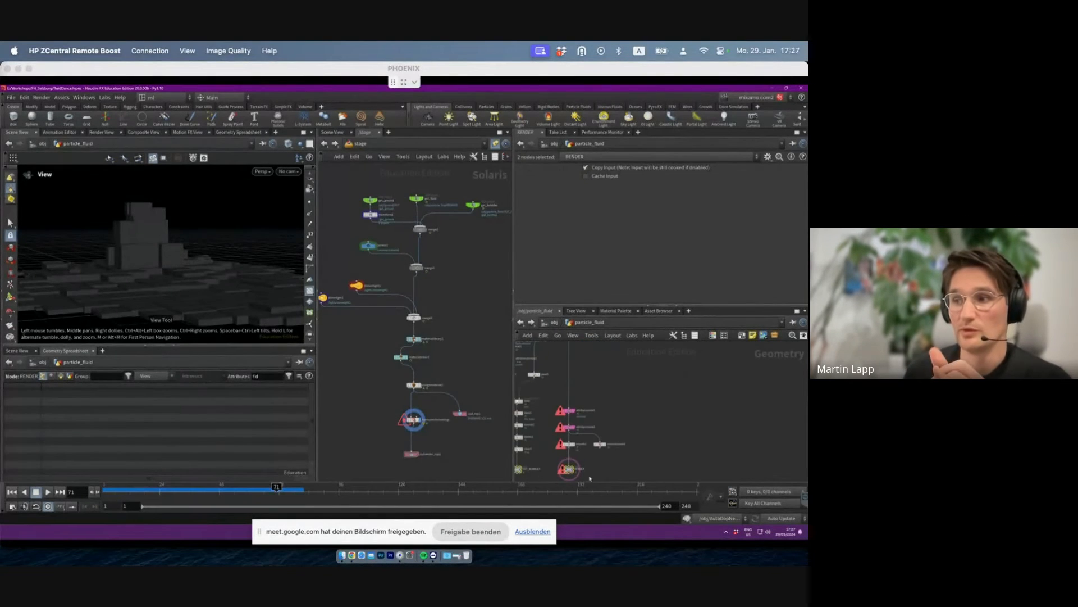
scroll(593, 478, "up", 3)
left_click(564, 456)
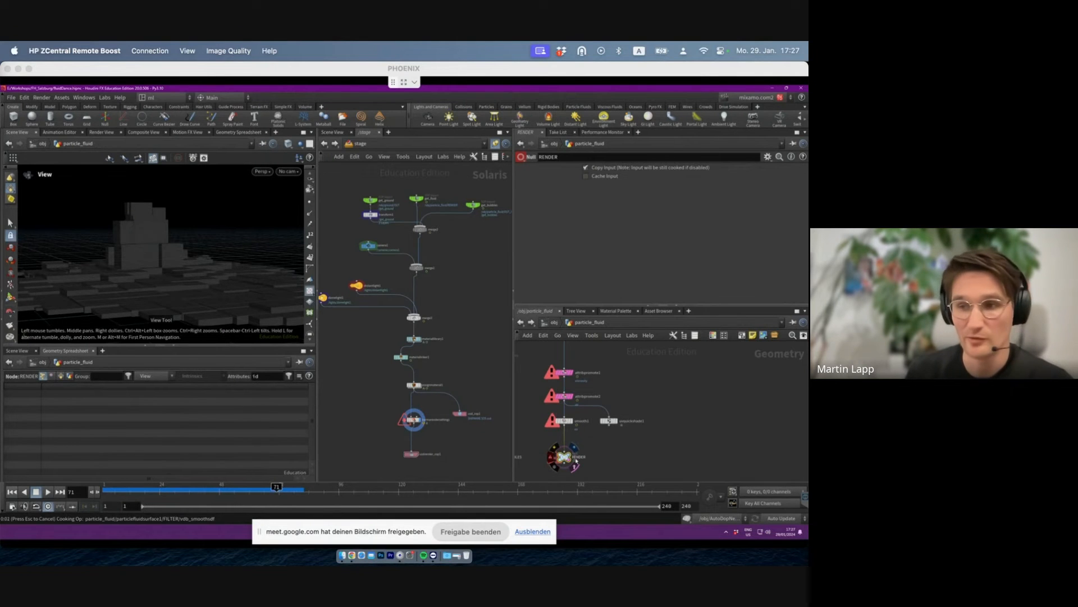
left_click(575, 461)
left_click_drag(152, 255, 195, 226)
left_click_drag(141, 265, 137, 267)
- Set the display flag on fluidcompress1 to show the packed fluid instead of the mesh
middle_click_drag(590, 370, 583, 466)
scroll(580, 405, "up", 3)
scroll(579, 406, "down", 2)
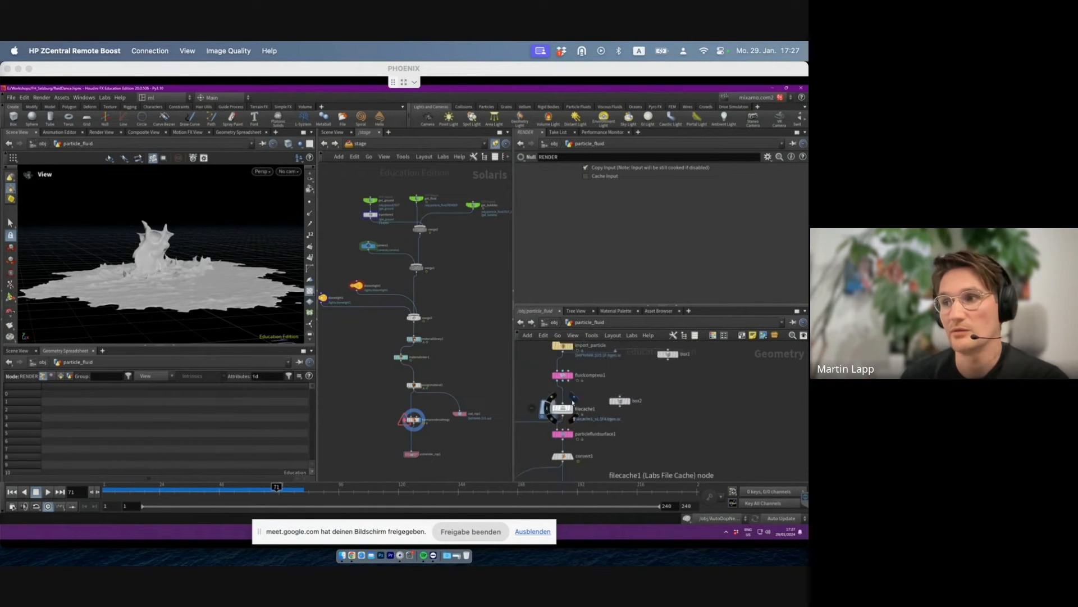
left_click(570, 377)
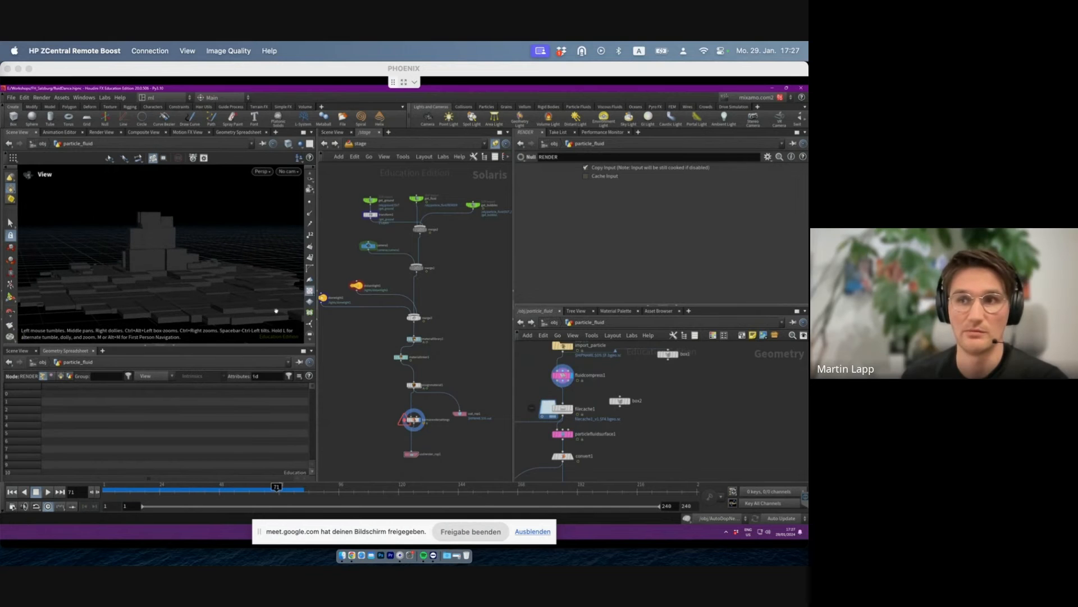
scroll(645, 417, "down", 3)
middle_click_drag(638, 443, 617, 359)
middle_click_drag(602, 465, 584, 402)
scroll(569, 445, "up", 1)
scroll(569, 445, "up", 1)
scroll(565, 453, "up", 1)
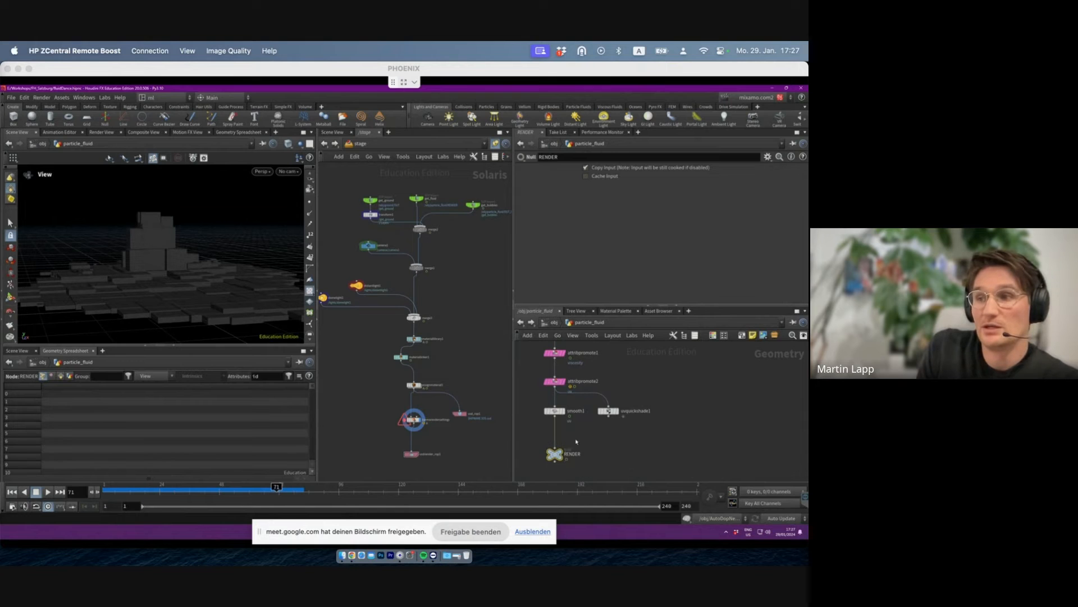
- Select the fluidcompress1 node and save the scene
scroll(576, 442, "down", 3)
middle_click_drag(577, 375, 583, 433)
scroll(583, 433, "up", 3)
left_click_drag(593, 451, 566, 428)
double_click(564, 474)
key("ctrl+s")
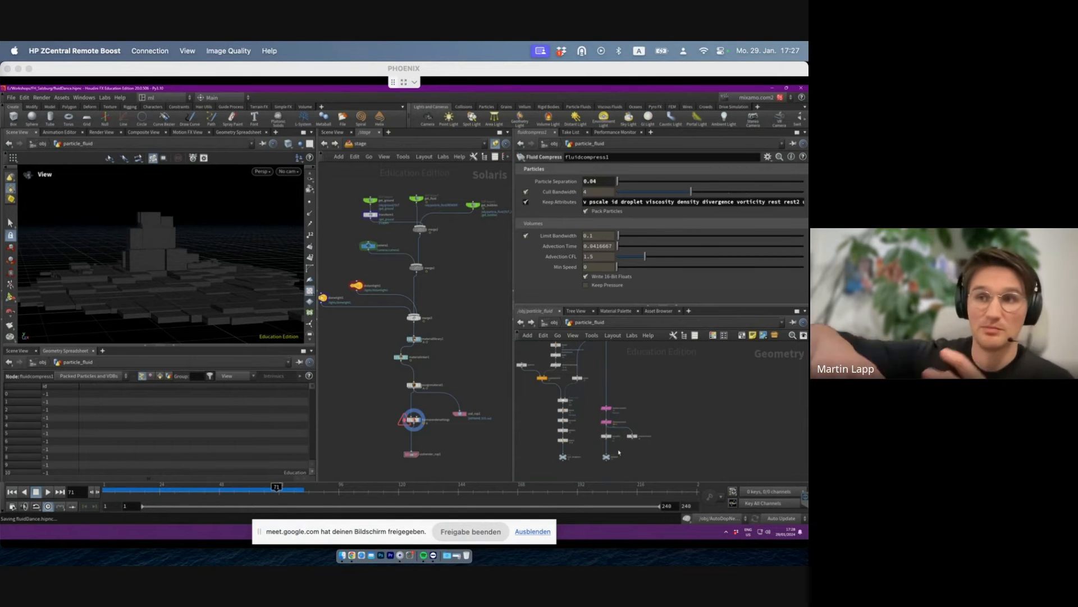
- Switch to the web browser, look at the open pages and return to Houdini
scroll(618, 451, "up", 3)
mouse_move(397, 531)
left_click(397, 497)
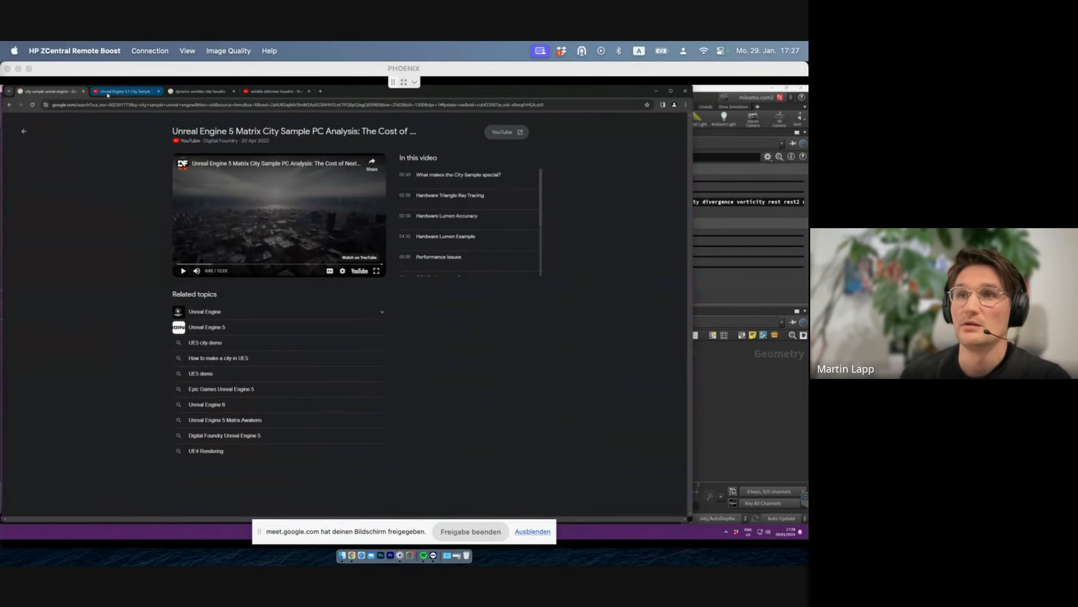
left_click(739, 430)
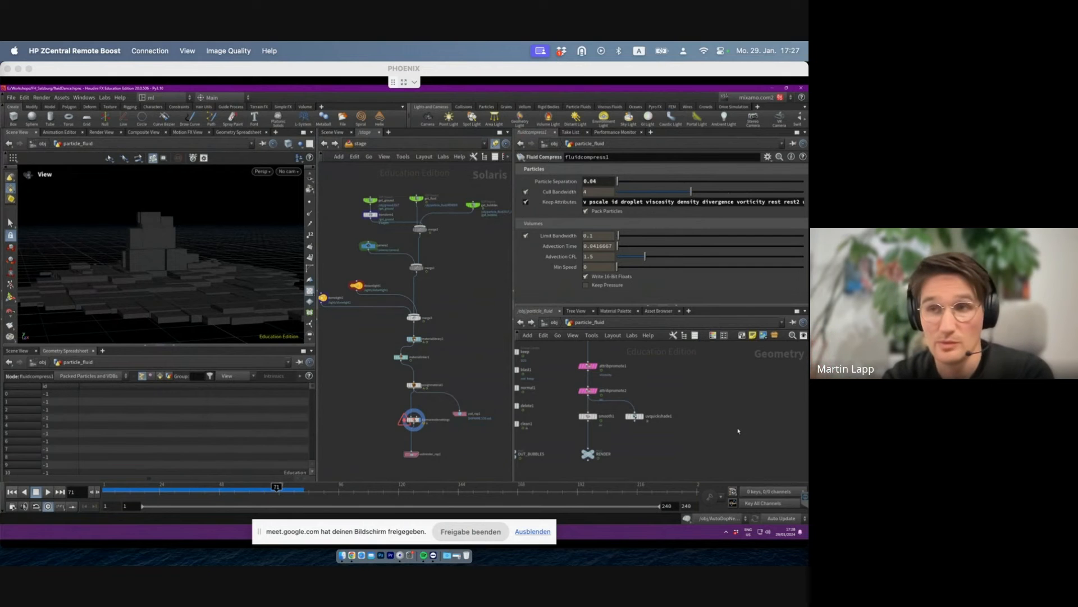
- Display the raw simulation particles of the import_particle node in the viewport
scroll(434, 242, "up", 3)
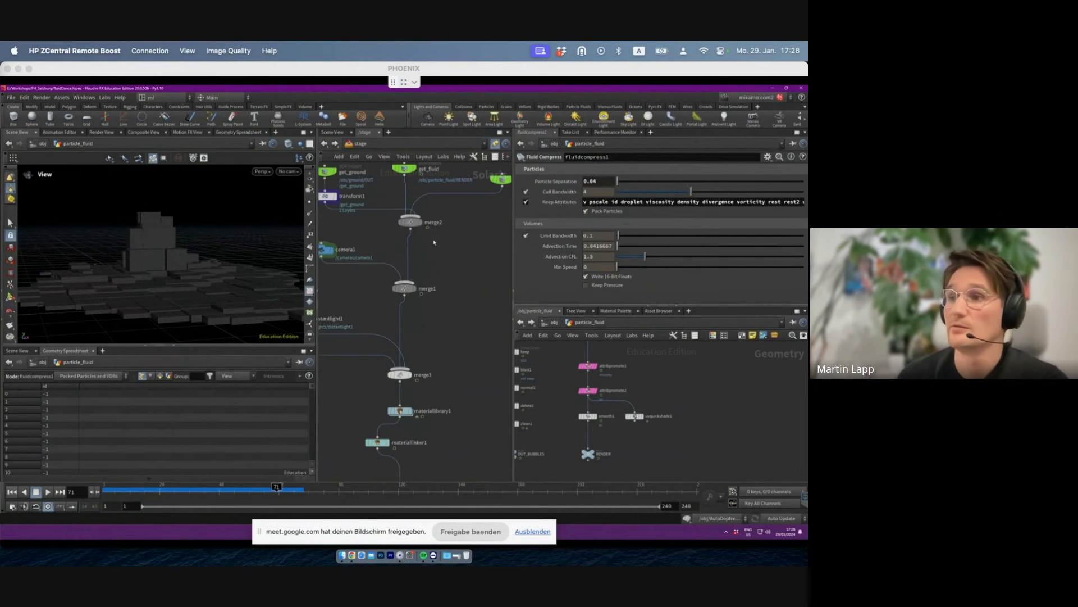
scroll(619, 377, "up", 2)
middle_click_drag(621, 382, 621, 429)
scroll(619, 399, "down", 1)
left_click(589, 348)
left_click(598, 348)
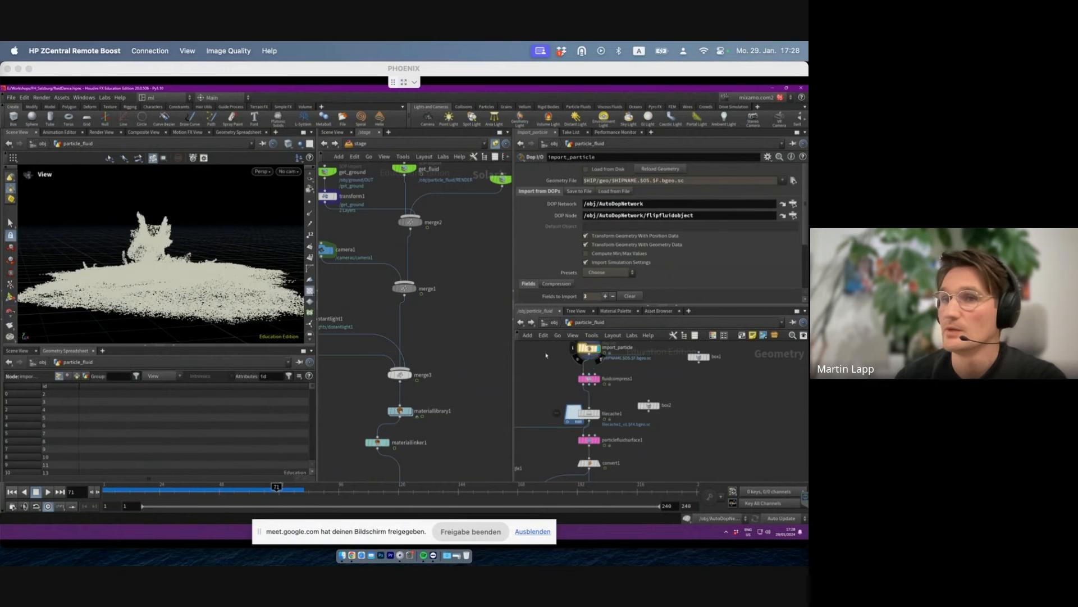
- Select the particles at the tip of the splash, delete them from import_particle and undo the deletion
scroll(146, 220, "up", 2)
key("s")
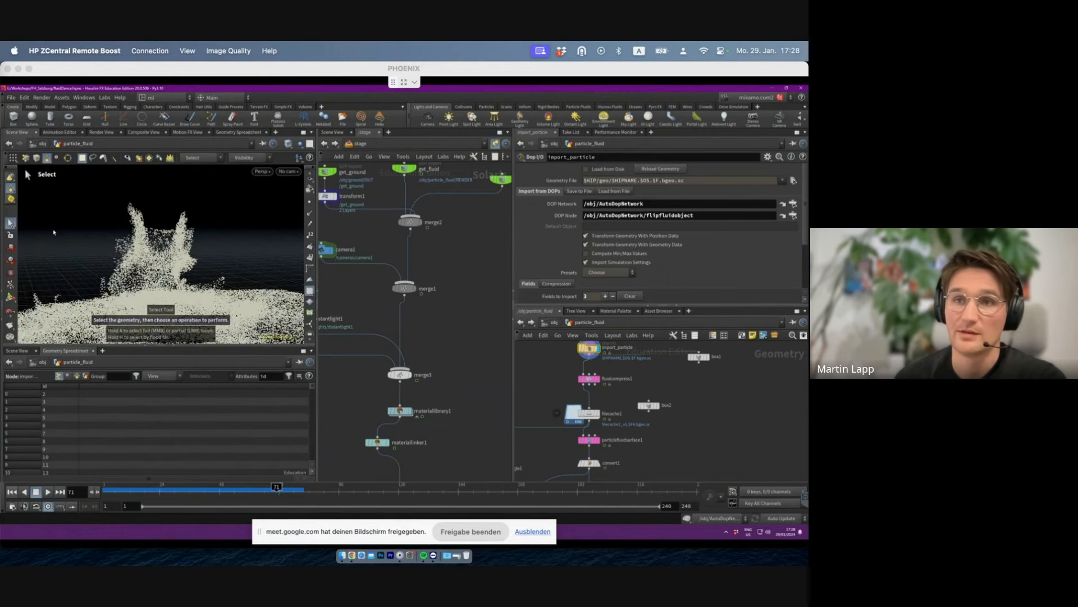
right_click(13, 189)
left_click(29, 195)
left_click_drag(111, 196, 140, 214)
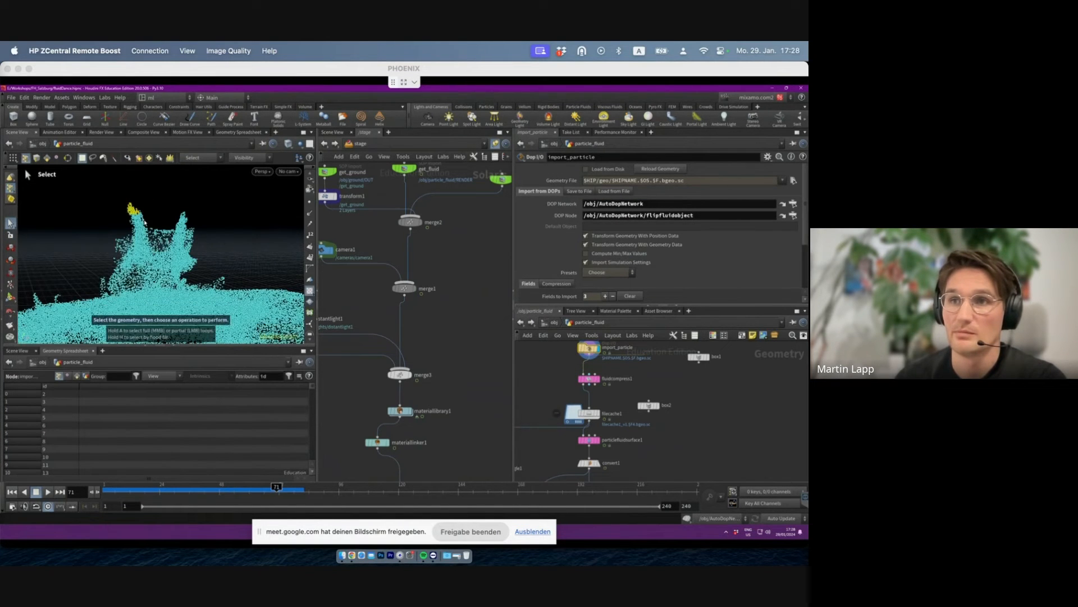
key("Delete")
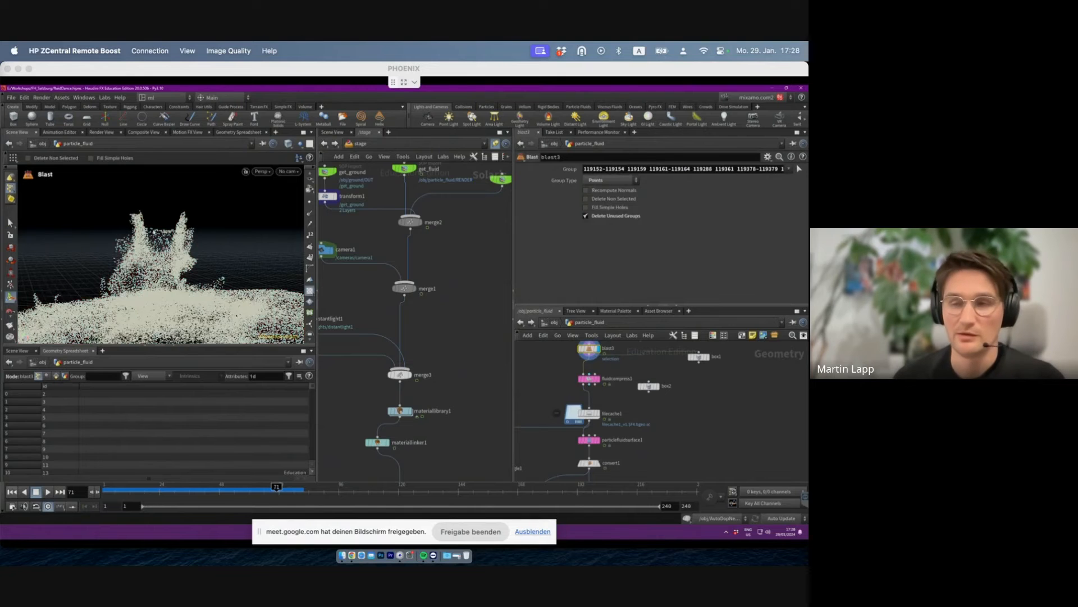
key("ctrl+z")
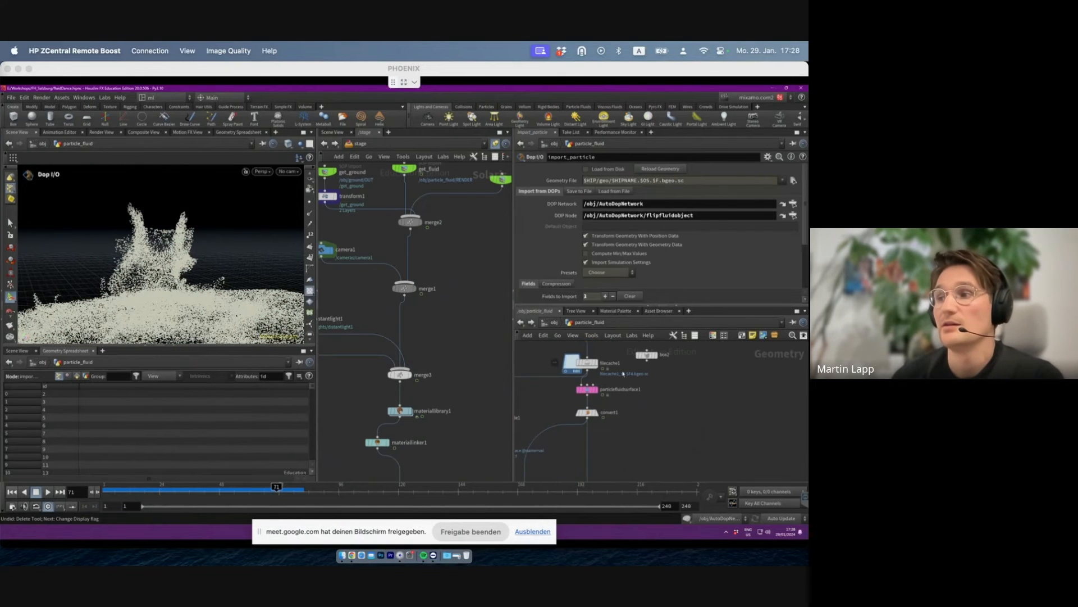
- Wire smooth1 into the RENDER null and display its fluid surface in the viewport
middle_click_drag(623, 361, 611, 306)
middle_click_drag(638, 444, 640, 315)
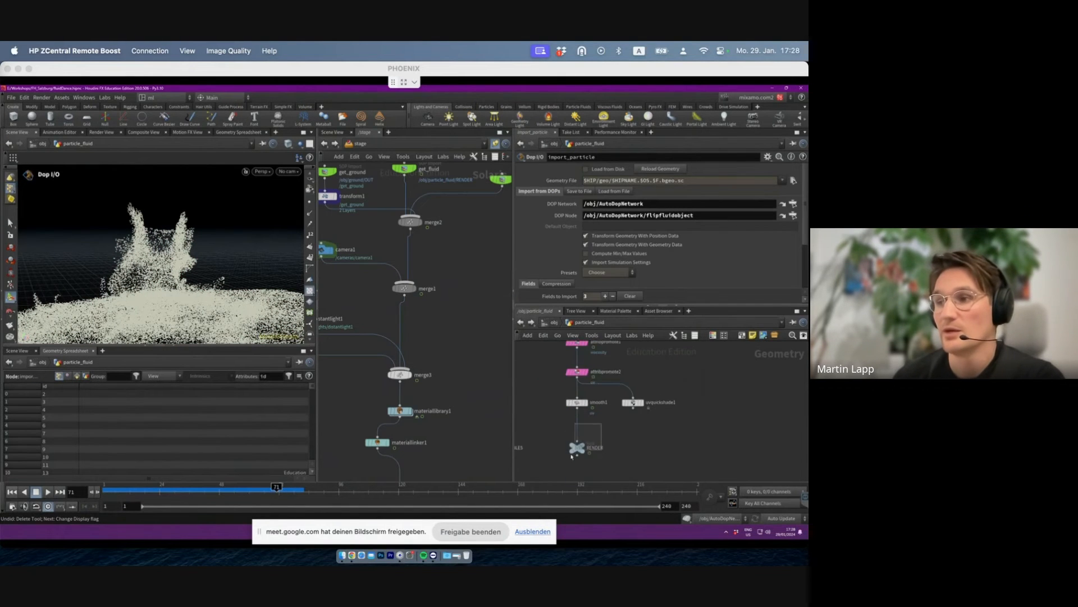
left_click(573, 451)
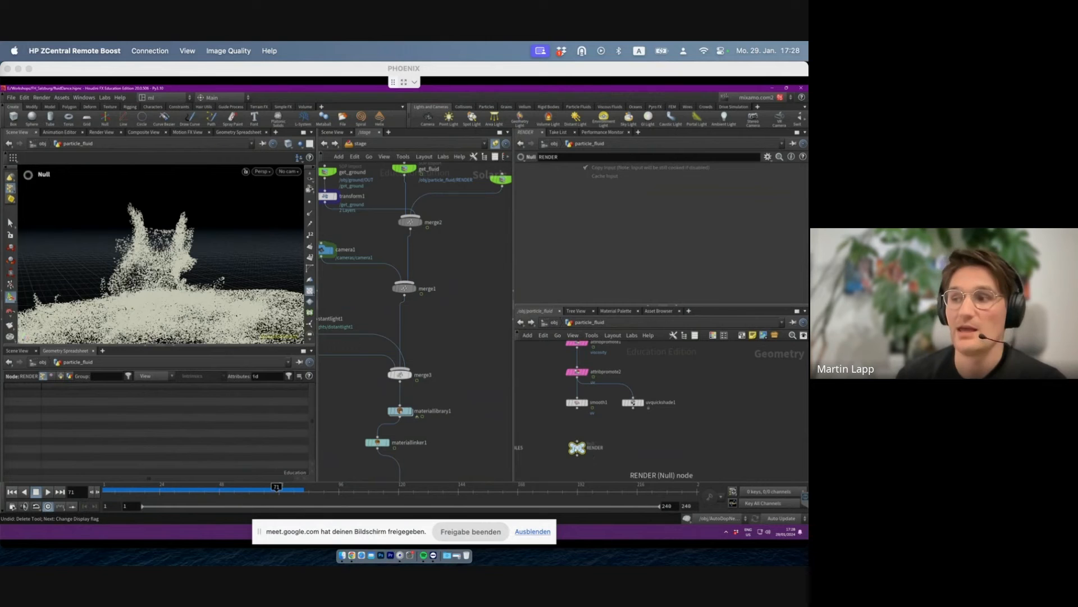
left_click_drag(577, 441, 578, 407)
left_click(588, 447)
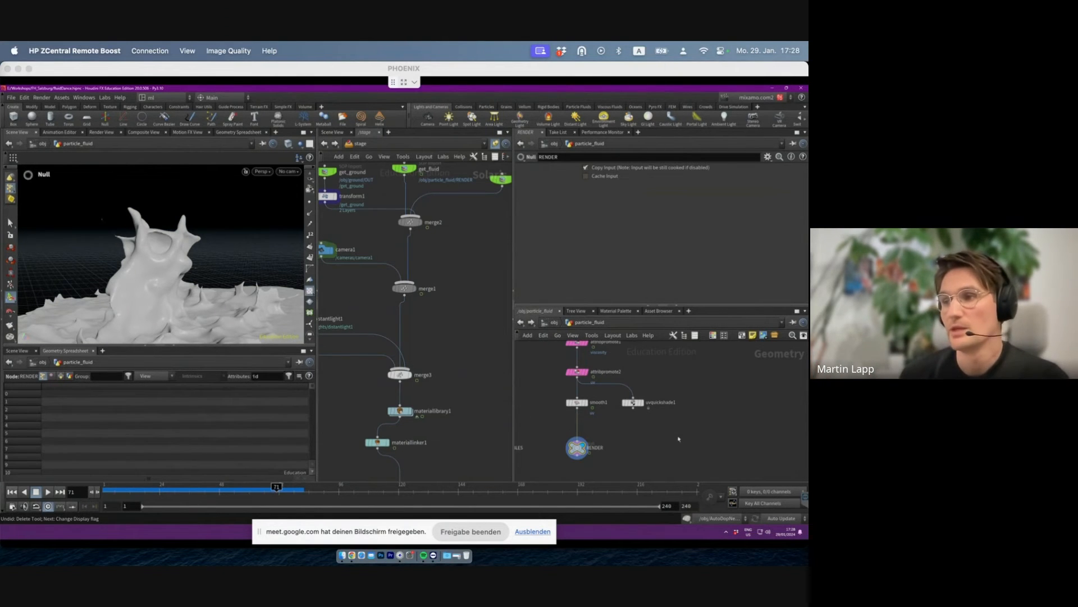
- Display the filecache1 node and view the cached fluid from another angle
scroll(656, 448, "down", 5)
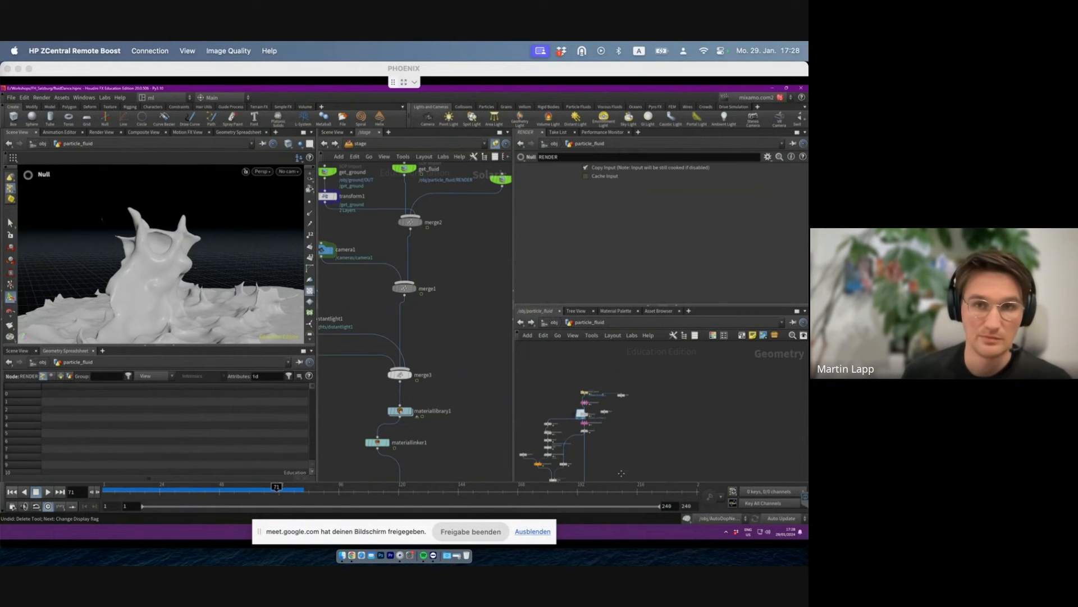
scroll(589, 369, "up", 5)
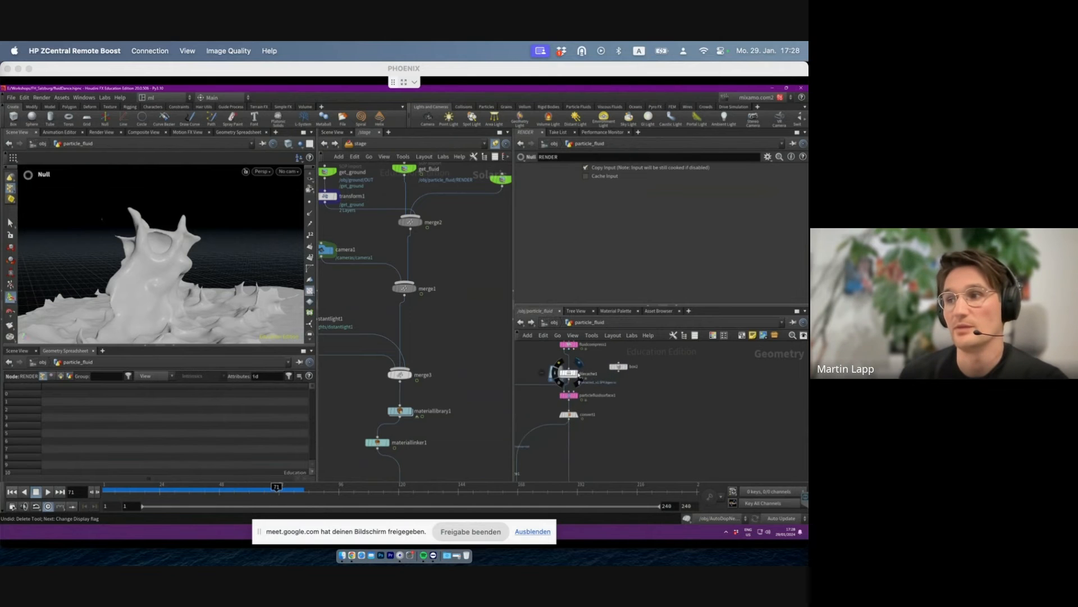
left_click(569, 373)
left_click_drag(175, 287, 216, 314, "alt")
scroll(627, 428, "down", 4)
- Select the RENDER null at the end of the surfacing chain and save the scene
middle_click_drag(634, 431, 591, 395)
scroll(602, 355, "down", 1)
left_click_drag(593, 350, 549, 467)
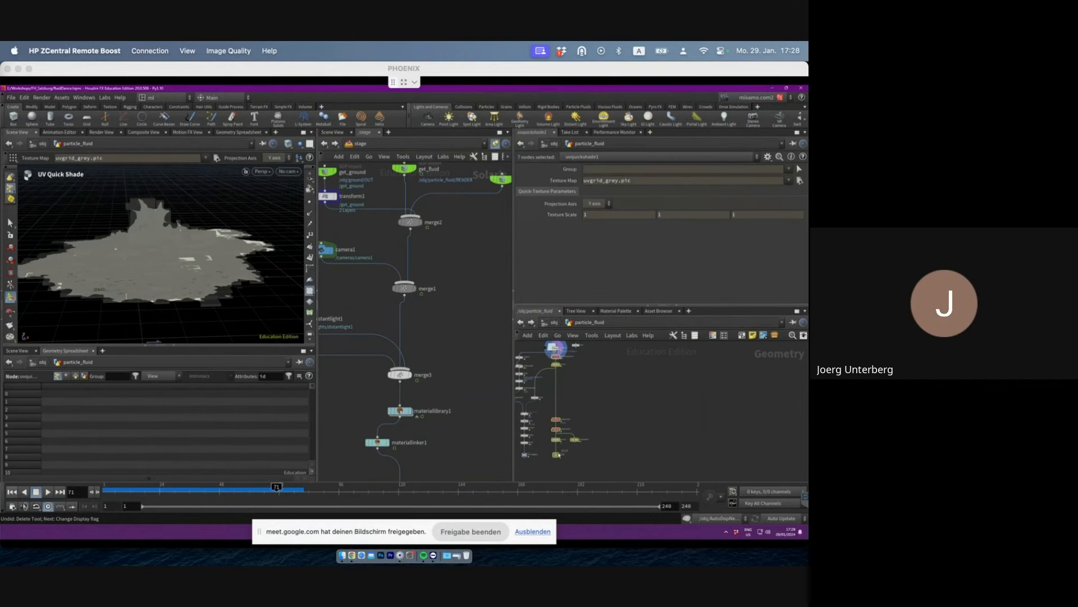
left_click(557, 454)
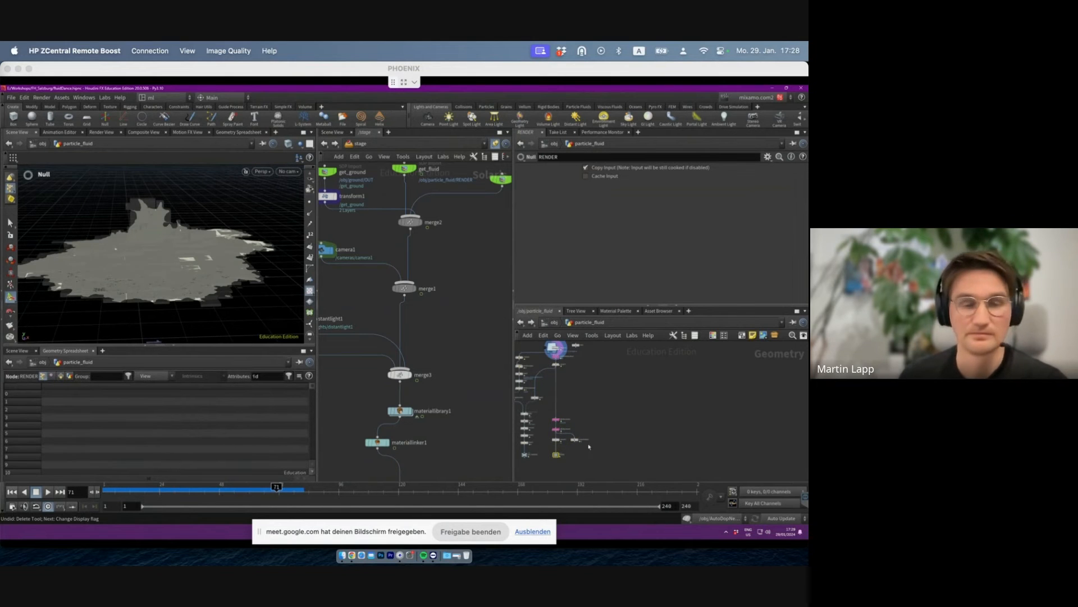
scroll(578, 453, "up", 2)
middle_click_drag(588, 453, 646, 479)
key("ctrl+s")
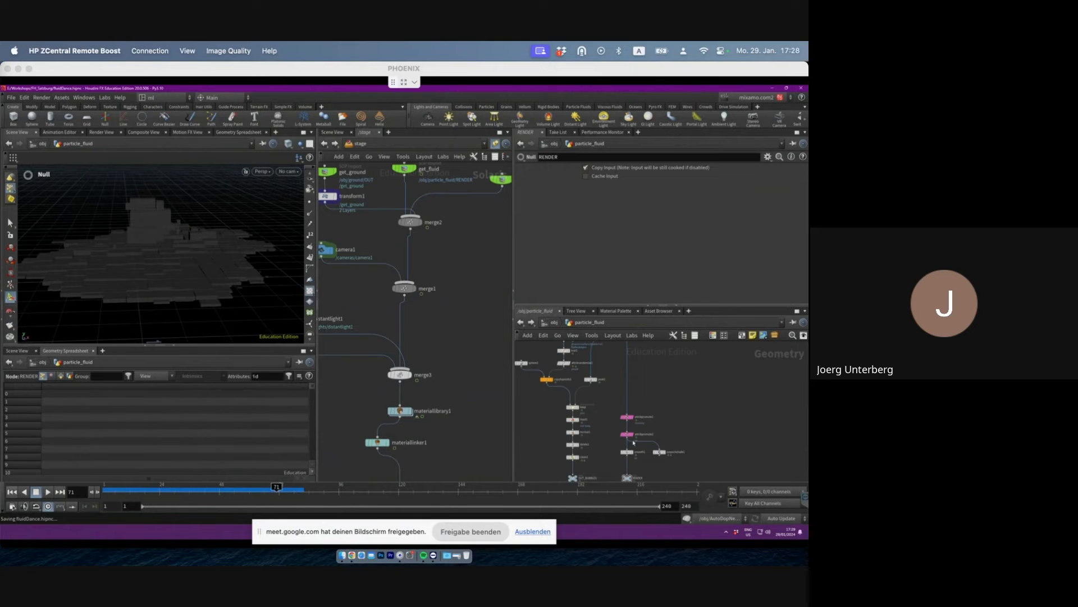
middle_click_drag(630, 445, 625, 399)
scroll(635, 447, "up", 5)
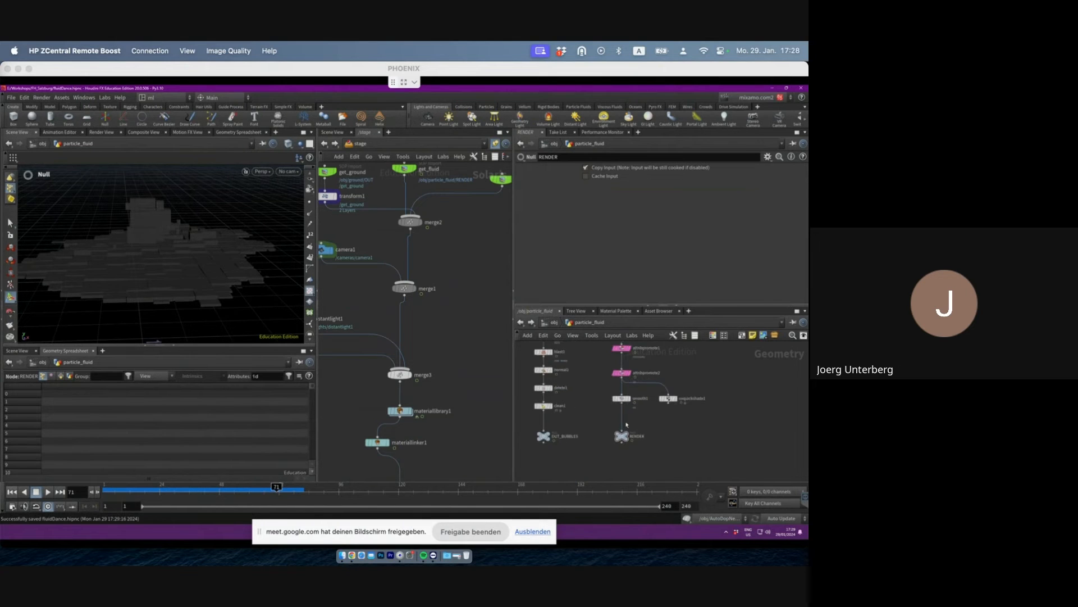
- Display the fluid surface of the RENDER null and the points of OUT_BUBBLES in the viewport, and save the scene
left_click(633, 437)
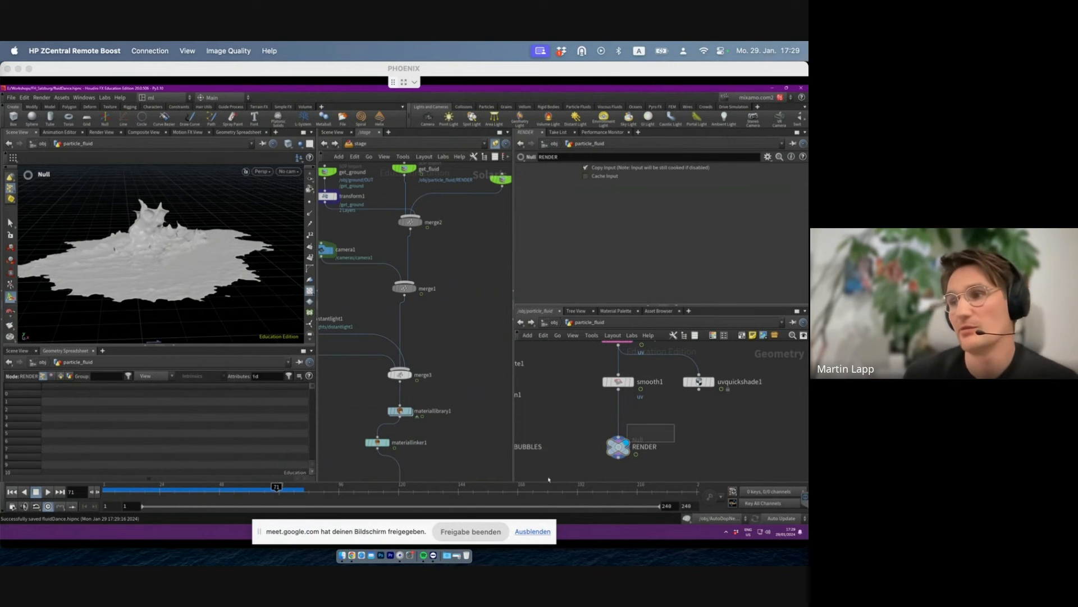
scroll(618, 416, "down", 4)
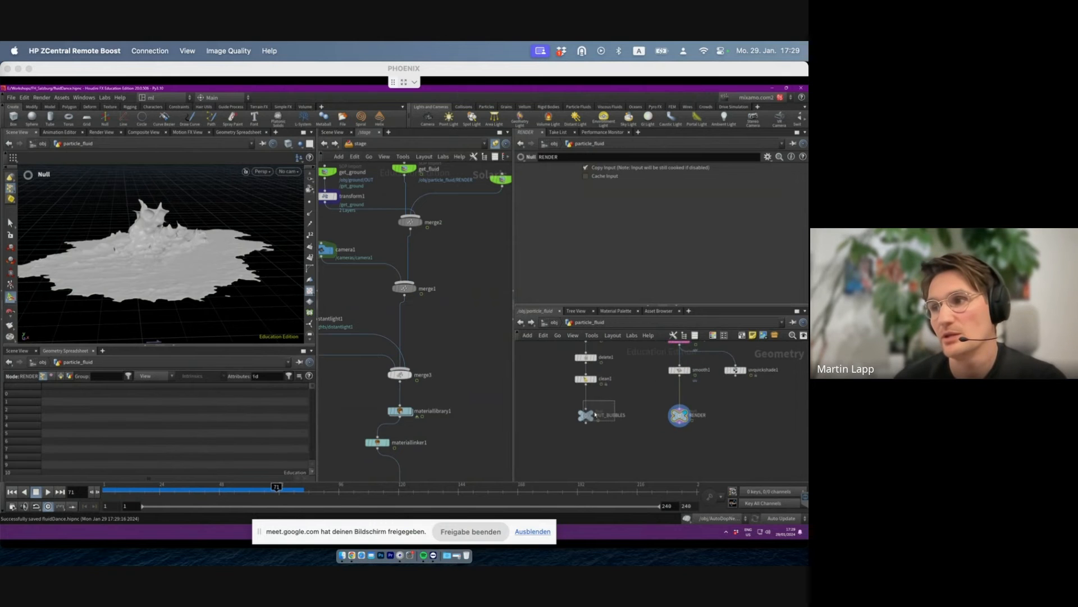
left_click(596, 415)
left_click_drag(153, 279, 168, 259, "alt")
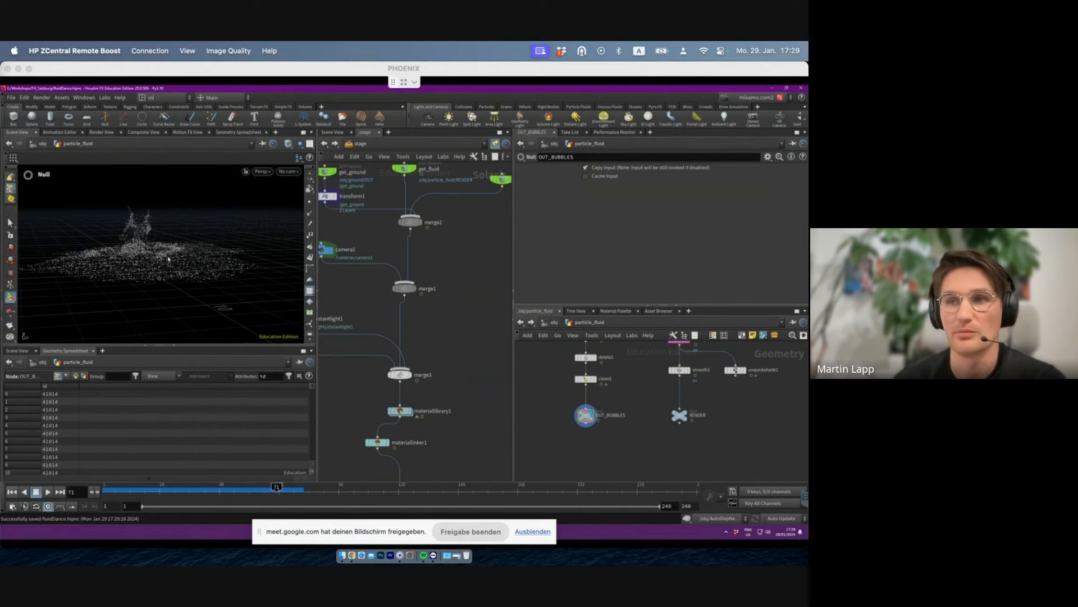
key("ctrl+s")
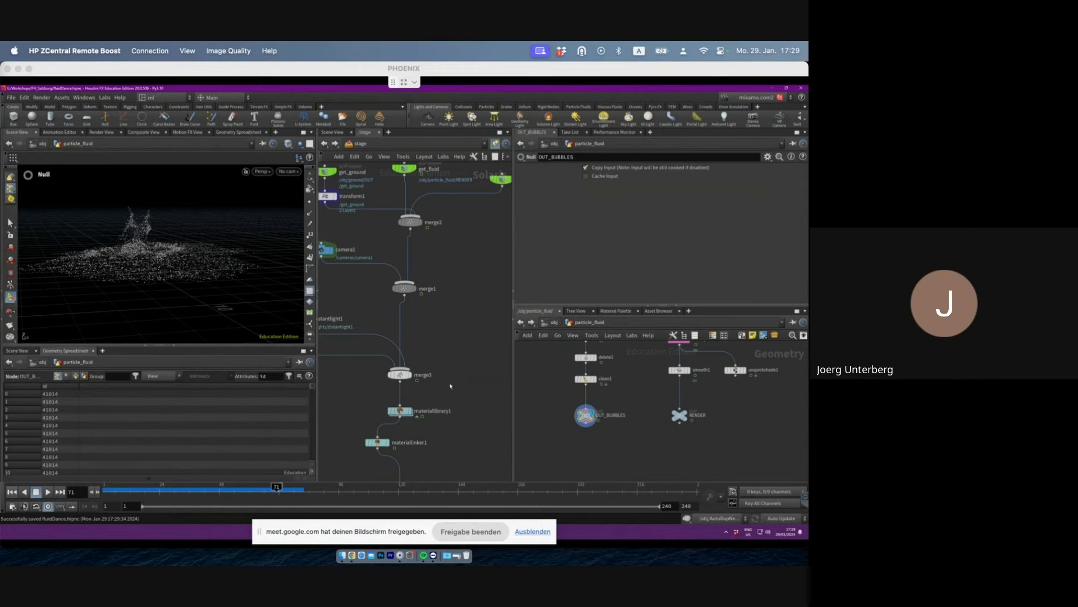
- Leave the particle_fluid network for the object level and save the scene
scroll(618, 474, "down", 5)
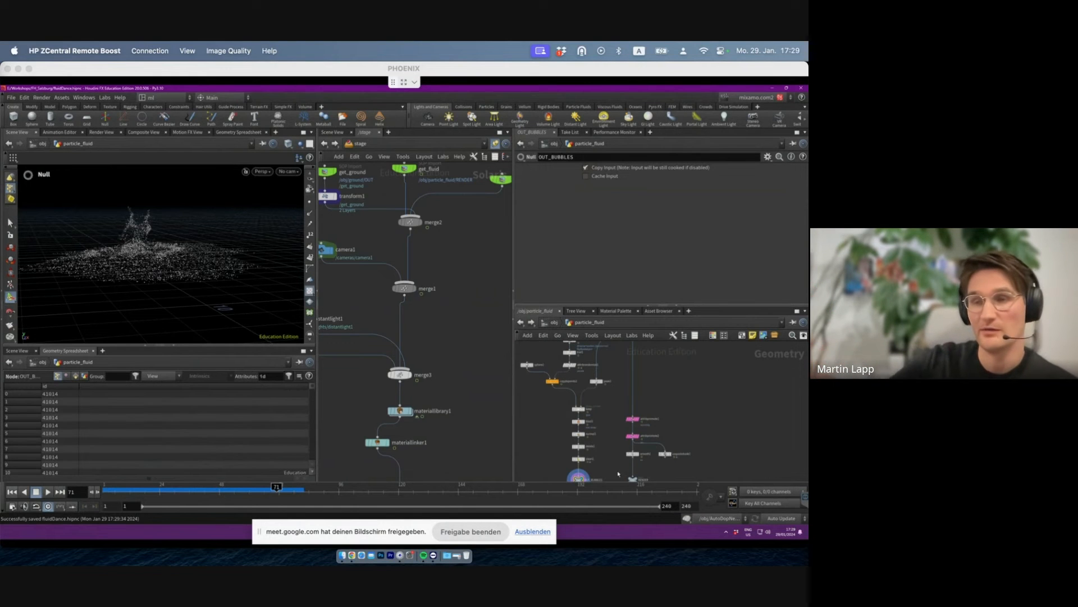
scroll(615, 411, "down", 4)
scroll(626, 413, "up", 2)
key("ctrl+s")
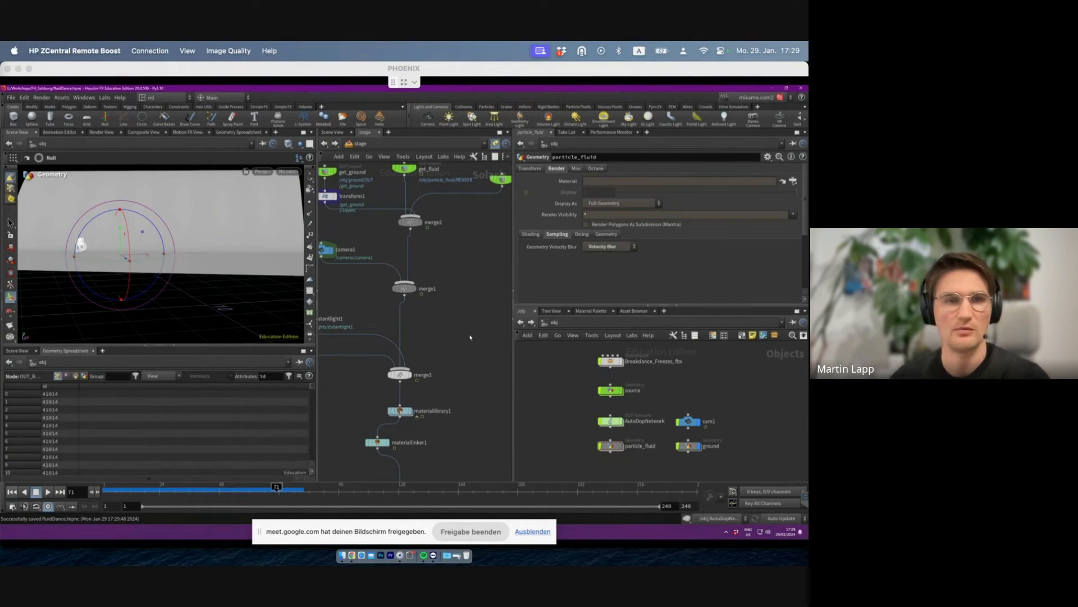
scroll(471, 340, "down", 3)
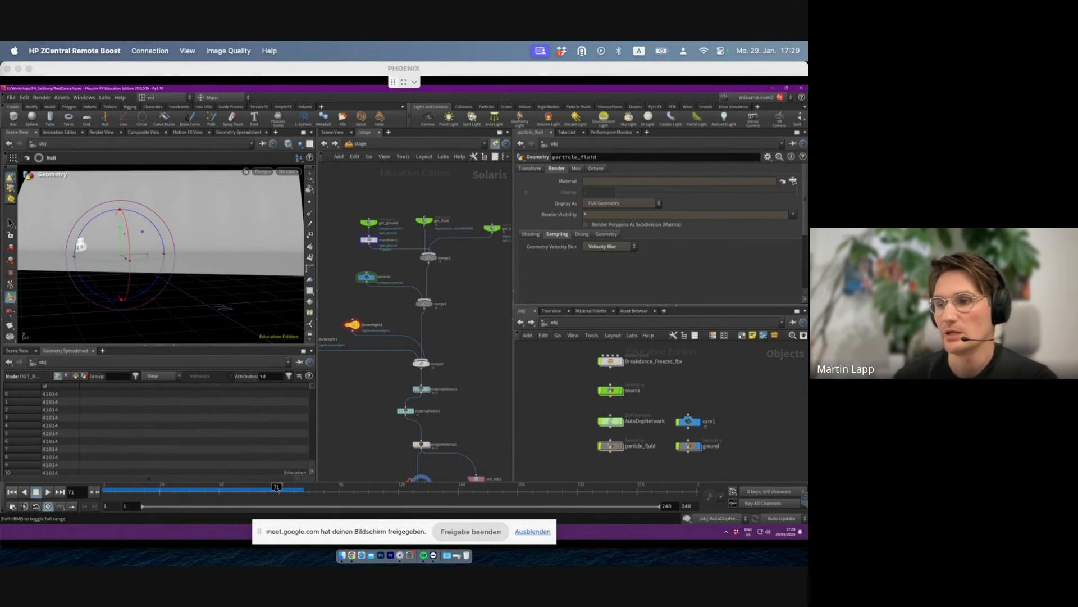
- Switch to Nuke and play the sand dancer render from its first frame
left_click(309, 531)
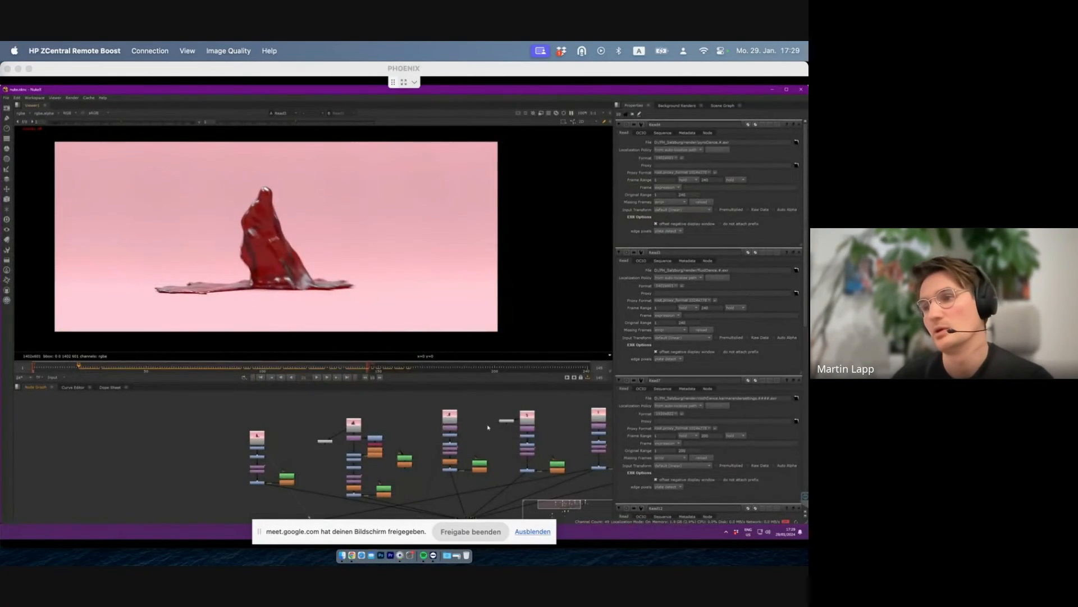
left_click(453, 419)
key("1")
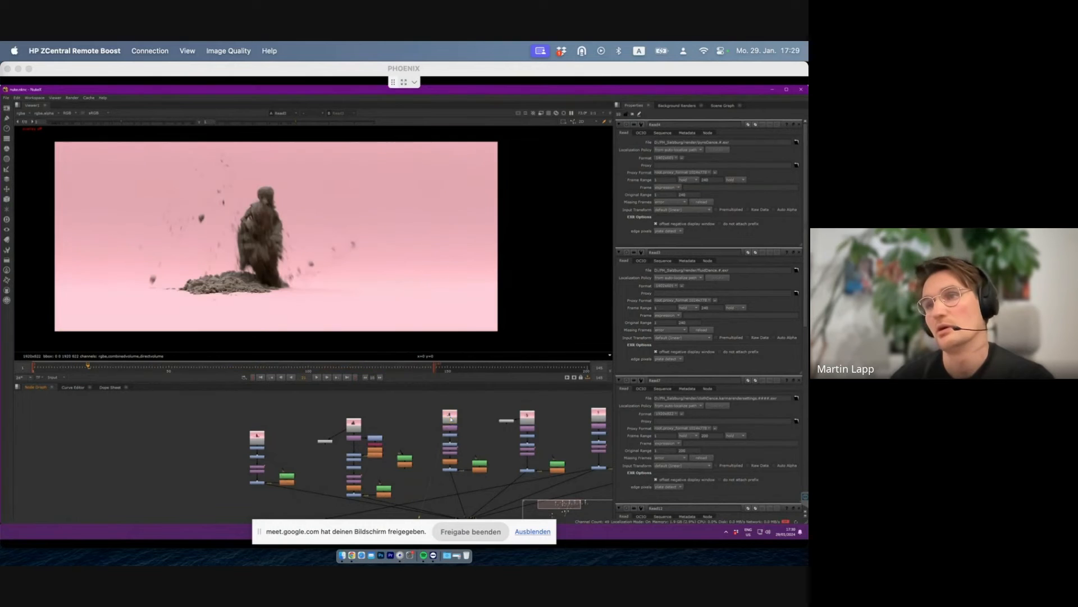
left_click(262, 378)
left_click(317, 377)
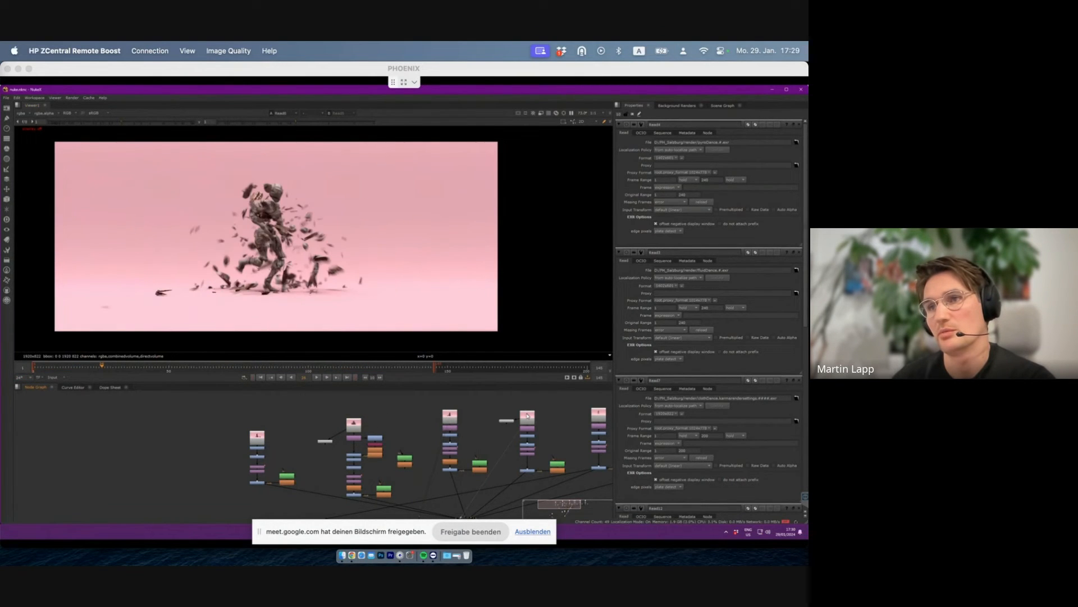
- Play the shattering stone dancer render from its first frame and stop it
left_click(262, 377)
left_click(316, 377)
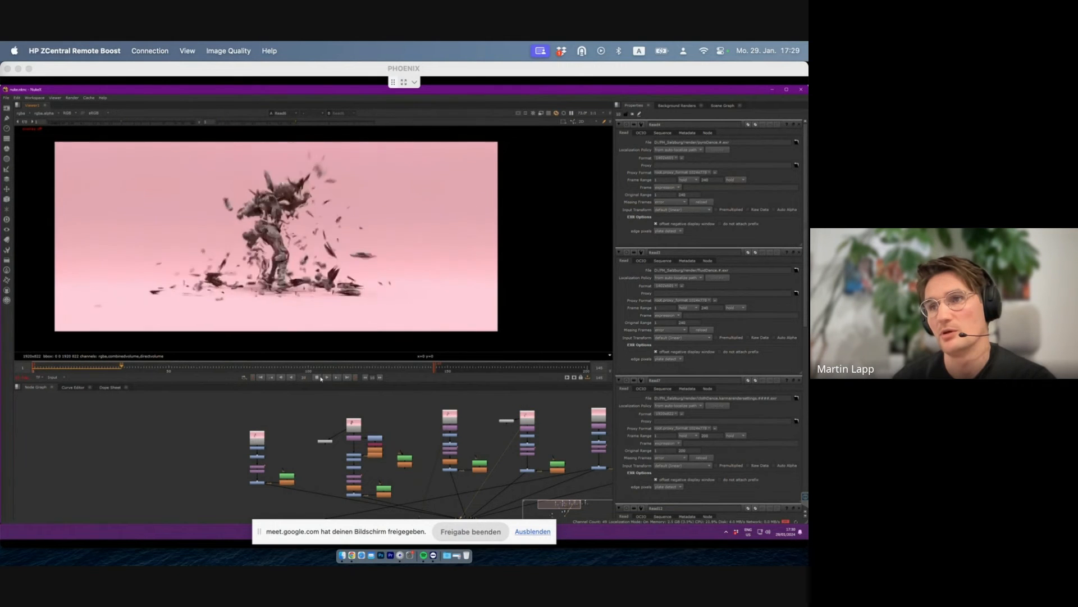
left_click(320, 379)
- View the coloured shards render and play the confetti dancer render from its first frame
middle_click_drag(451, 405, 386, 408)
left_click(534, 417)
key("1")
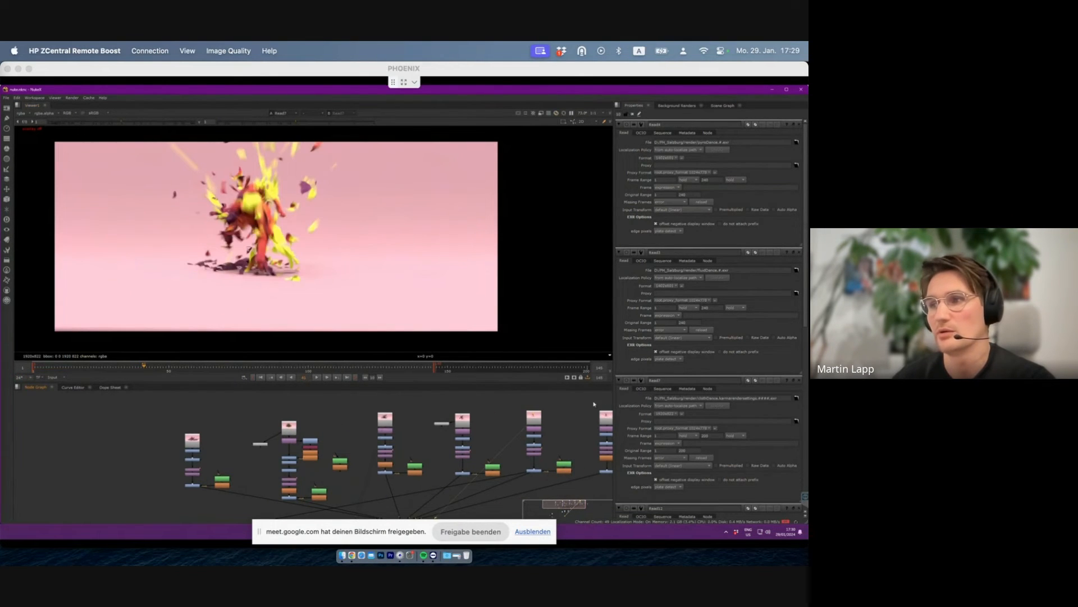
key("1")
left_click(261, 377)
left_click(320, 378)
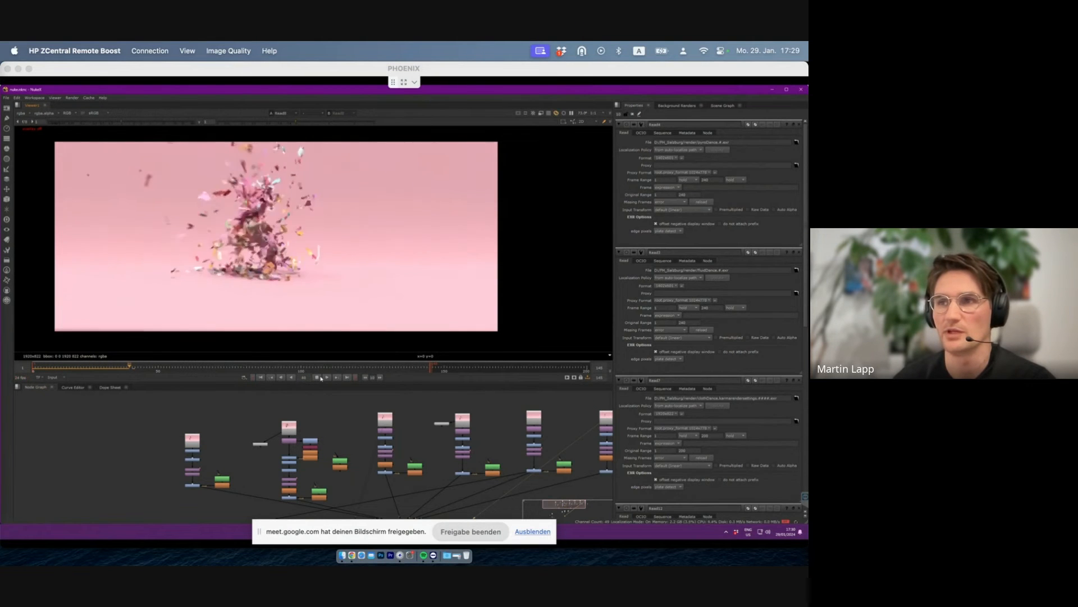
left_click(260, 378)
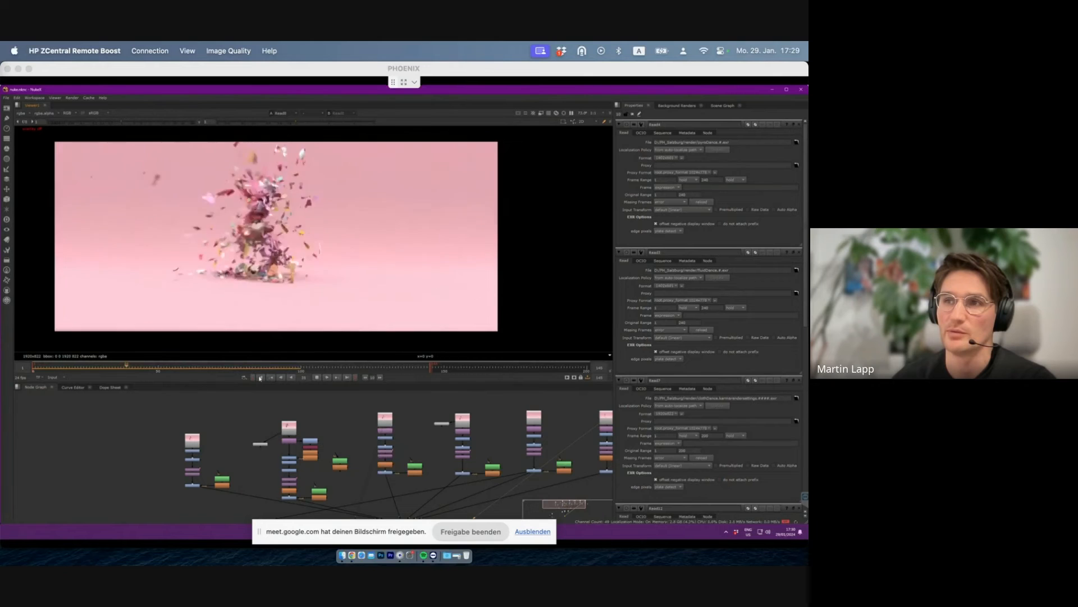
left_click(317, 378)
- Find the Read12 clip of ivy on the wooden beam and play it from its first frame
scroll(341, 450, "down", 5)
middle_click_drag(335, 454, 330, 415)
scroll(252, 472, "up", 6)
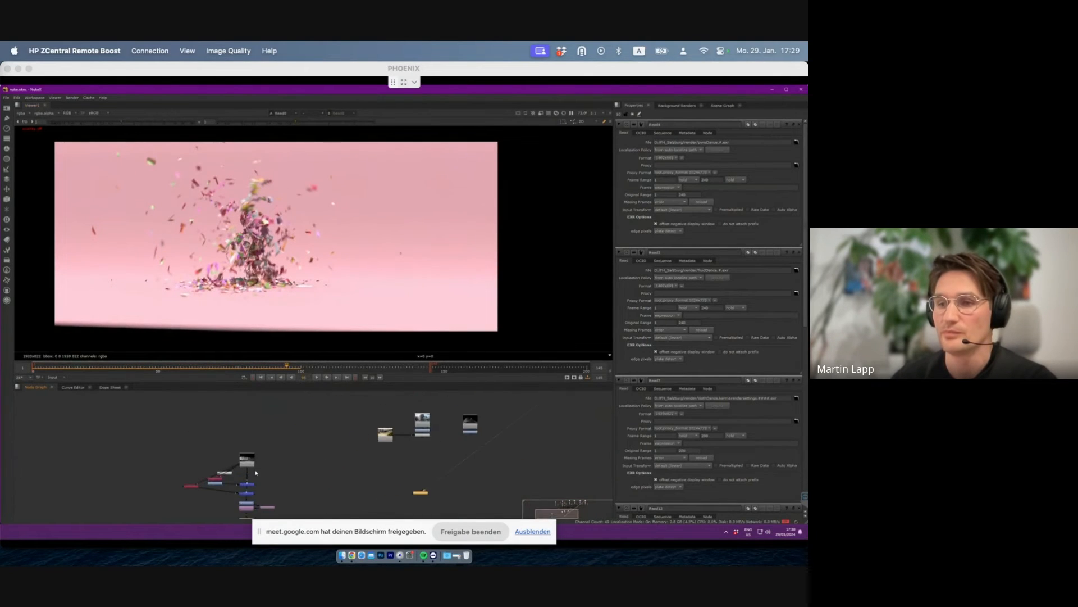
middle_click_drag(402, 429, 262, 457)
scroll(321, 452, "up", 3)
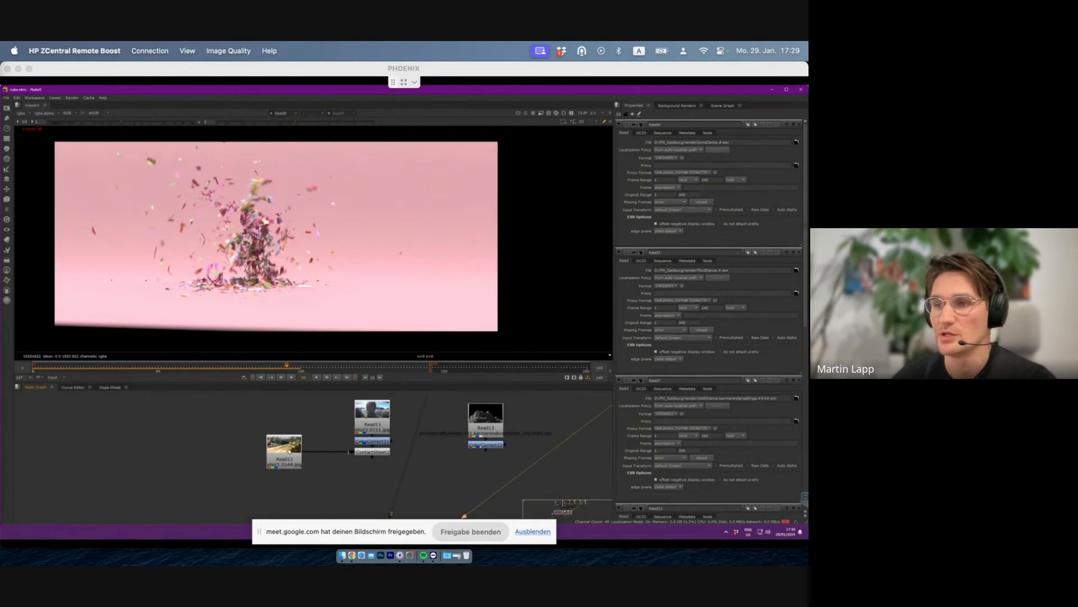
middle_click_drag(434, 416, 383, 433)
left_click(232, 459)
key("1")
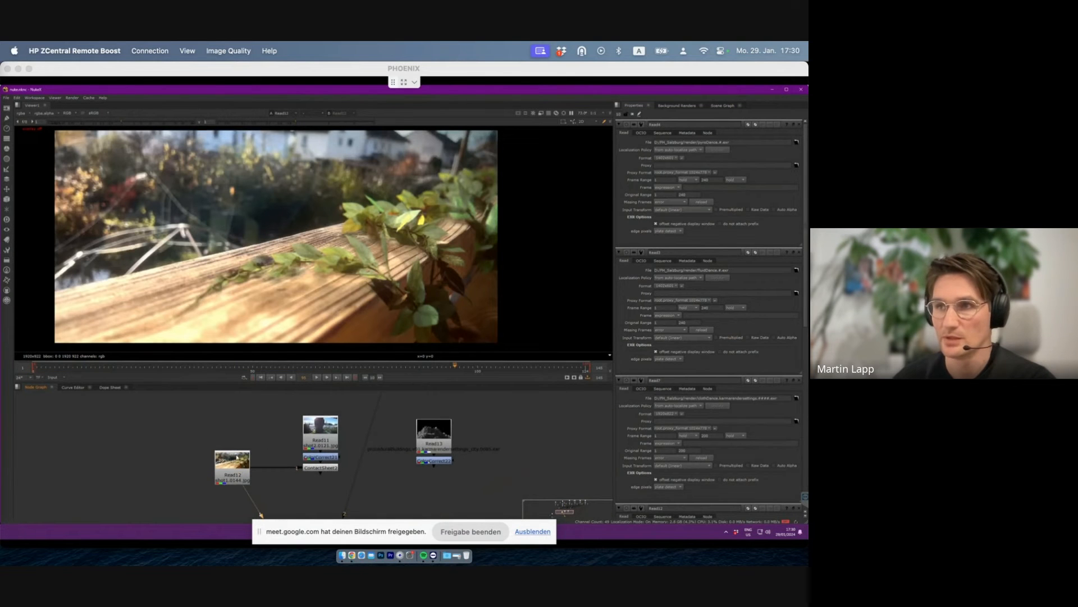
left_click(262, 379)
left_click(317, 378)
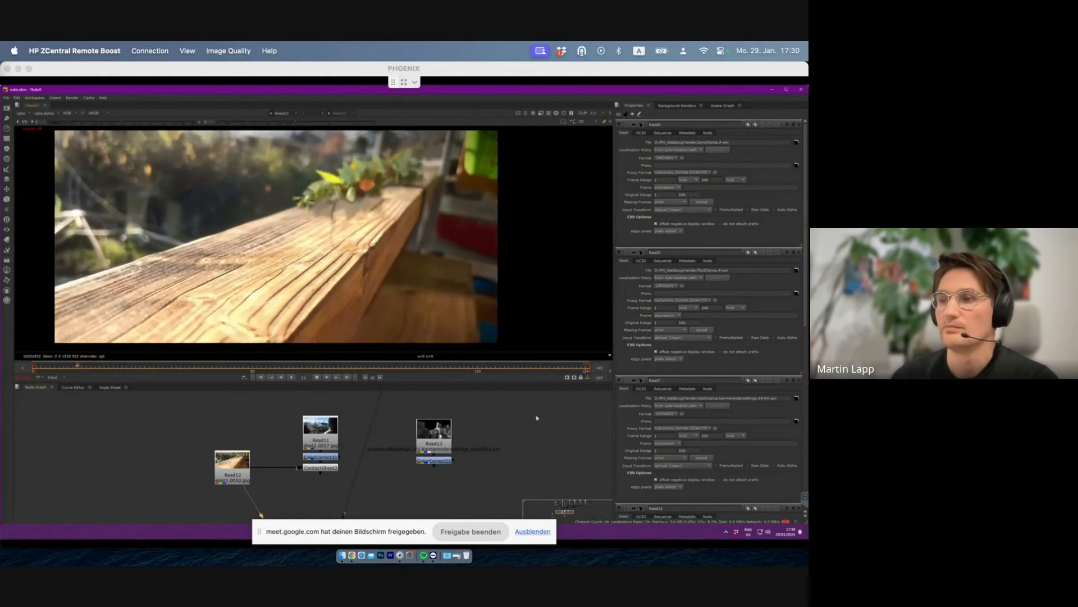
- View the Read11 clip with the statue from its first frame
scroll(239, 470, "down", 5)
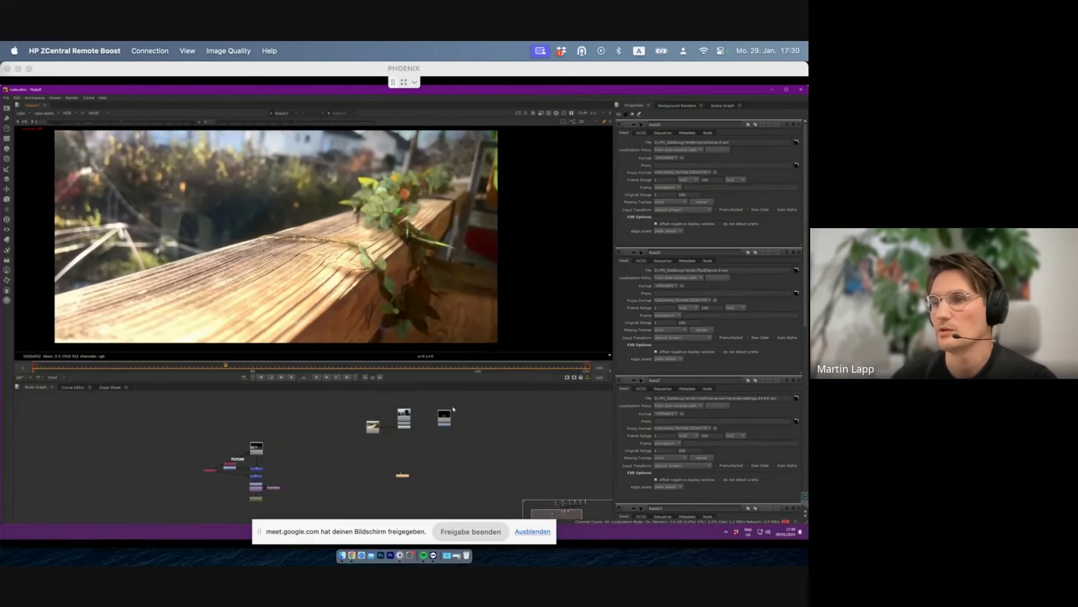
middle_click_drag(239, 470, 319, 382)
scroll(231, 426, "up", 4)
scroll(378, 420, "down", 4)
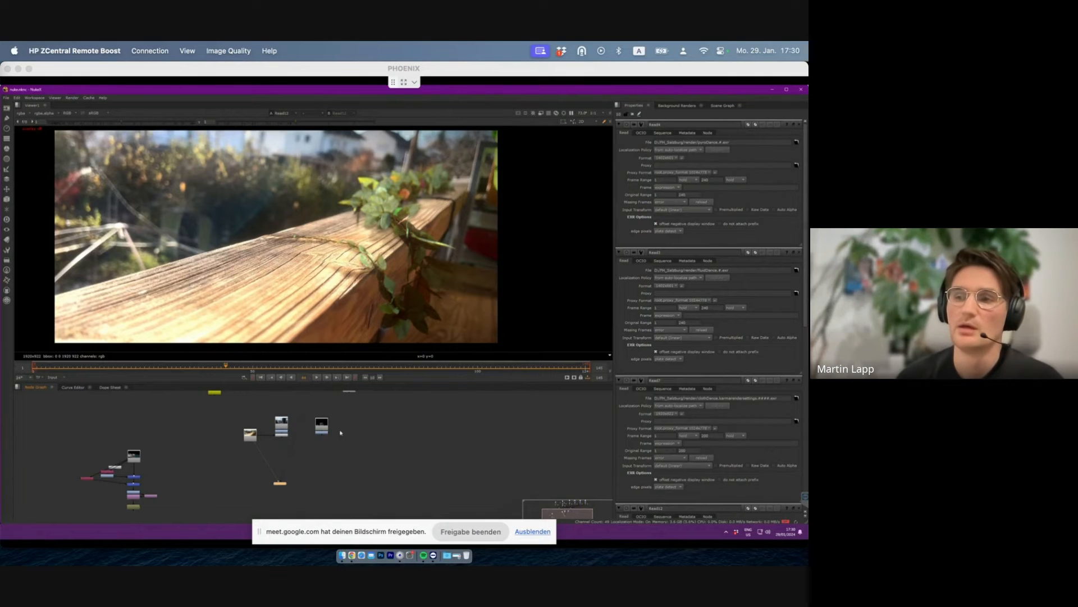
scroll(268, 424, "up", 3)
key("1")
left_click(261, 377)
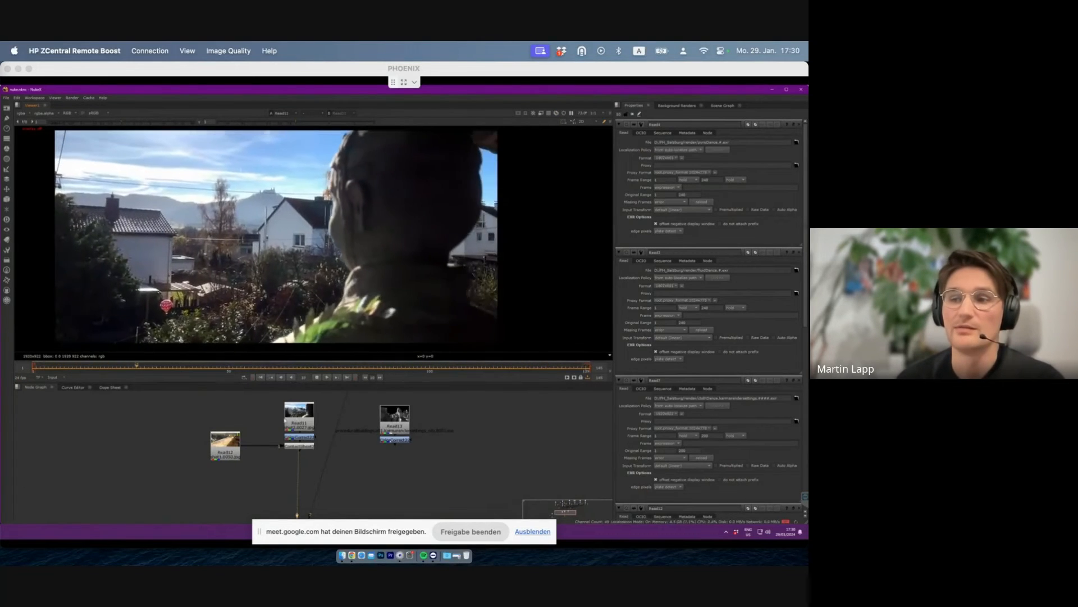
- Play the Read12 ivy clip again and scrub through its frames to examine how the leaves grow
left_click(225, 449)
key("1")
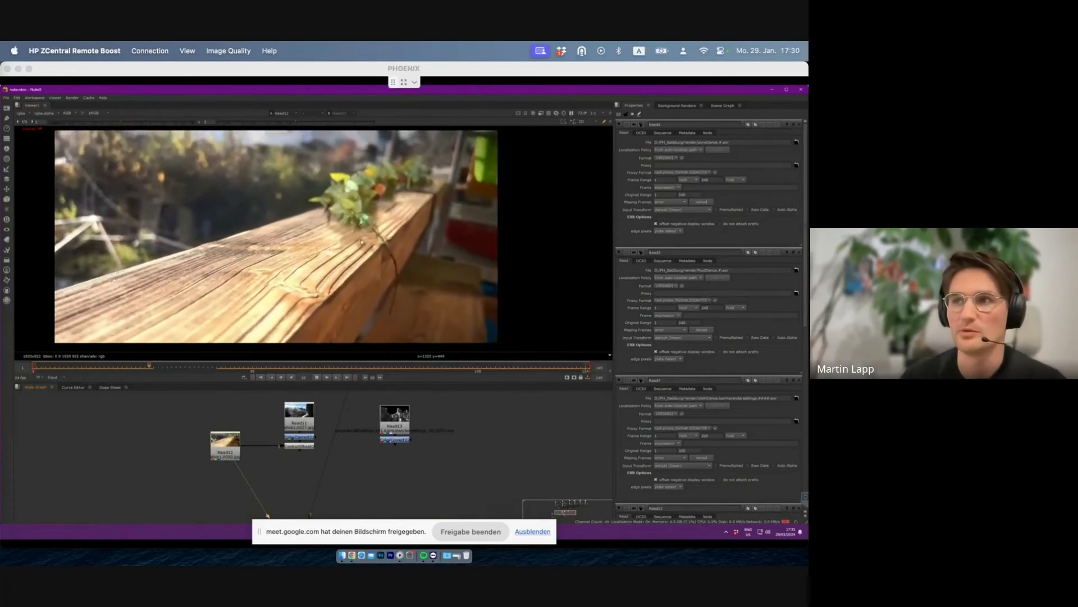
left_click(327, 377)
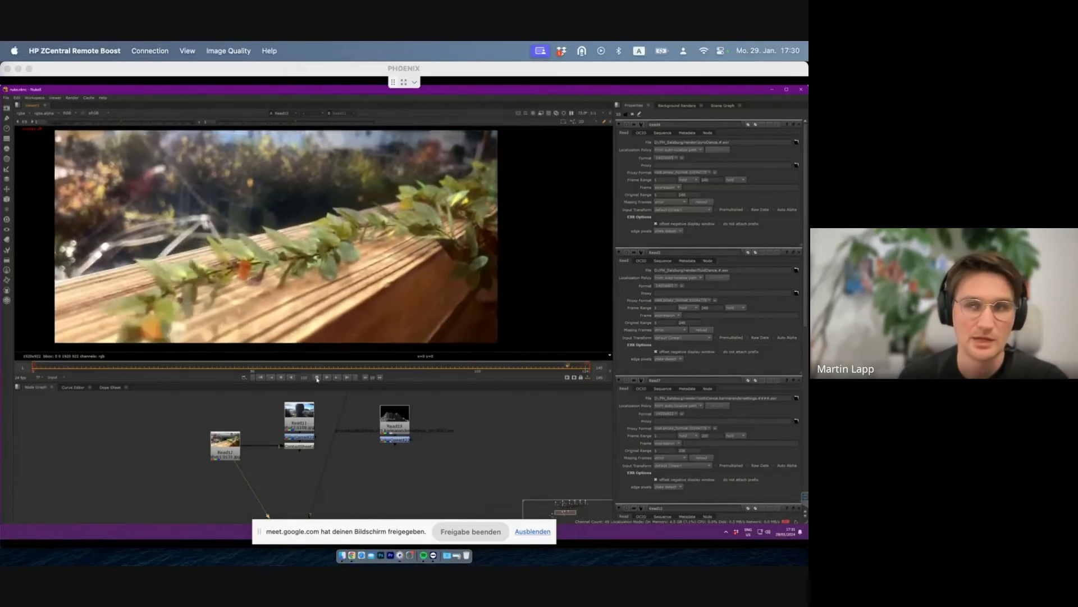
left_click(241, 369)
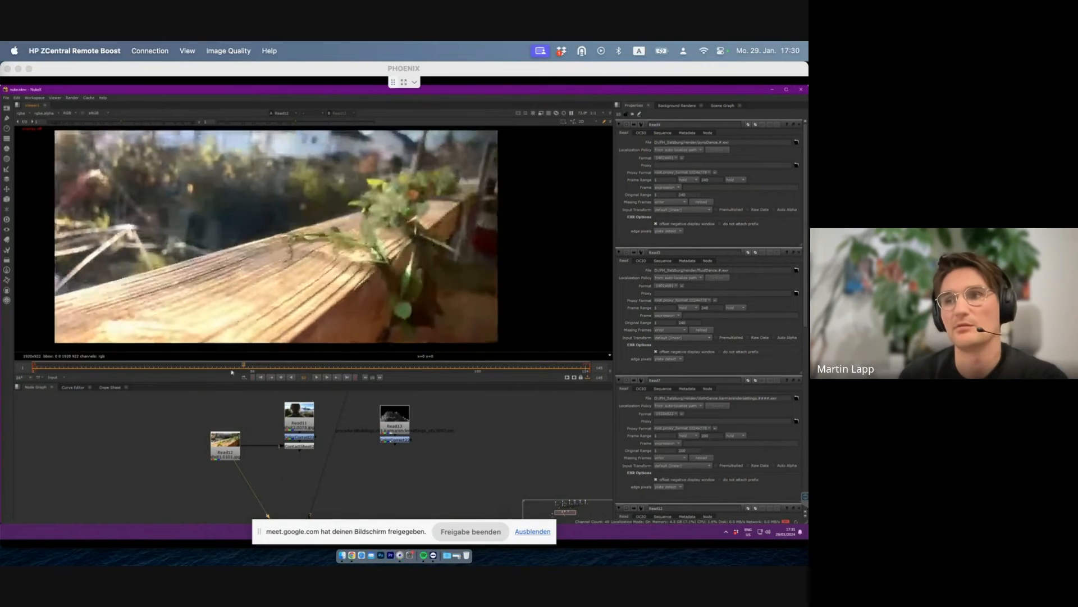
left_click_drag(468, 361, 532, 364)
mouse_move(397, 369)
left_mouse_down()
mouse_move(343, 376)
mouse_move(398, 368)
left_mouse_up()
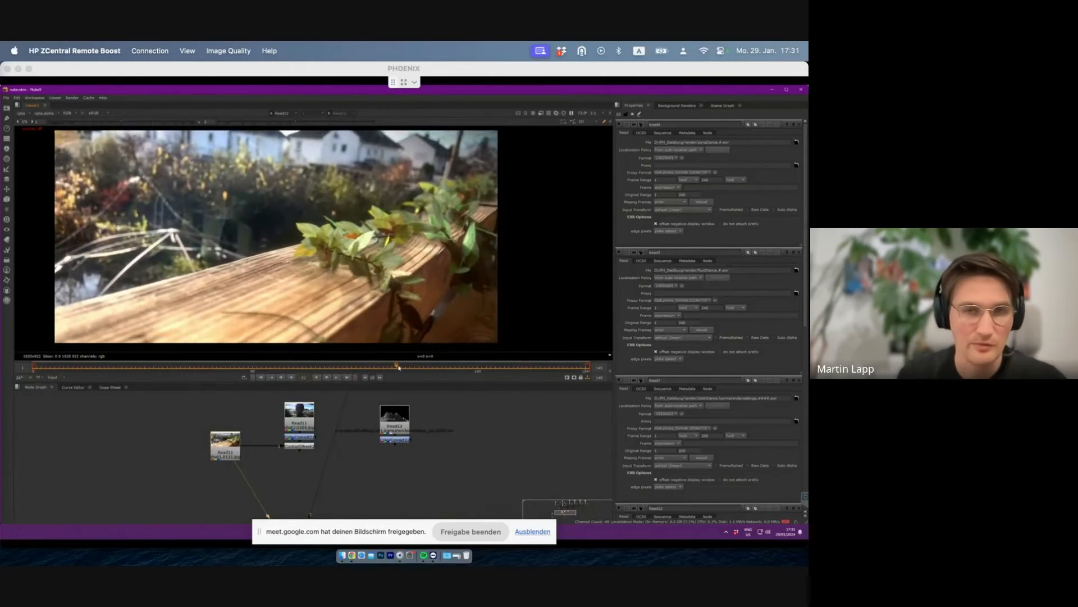
left_click(319, 378)
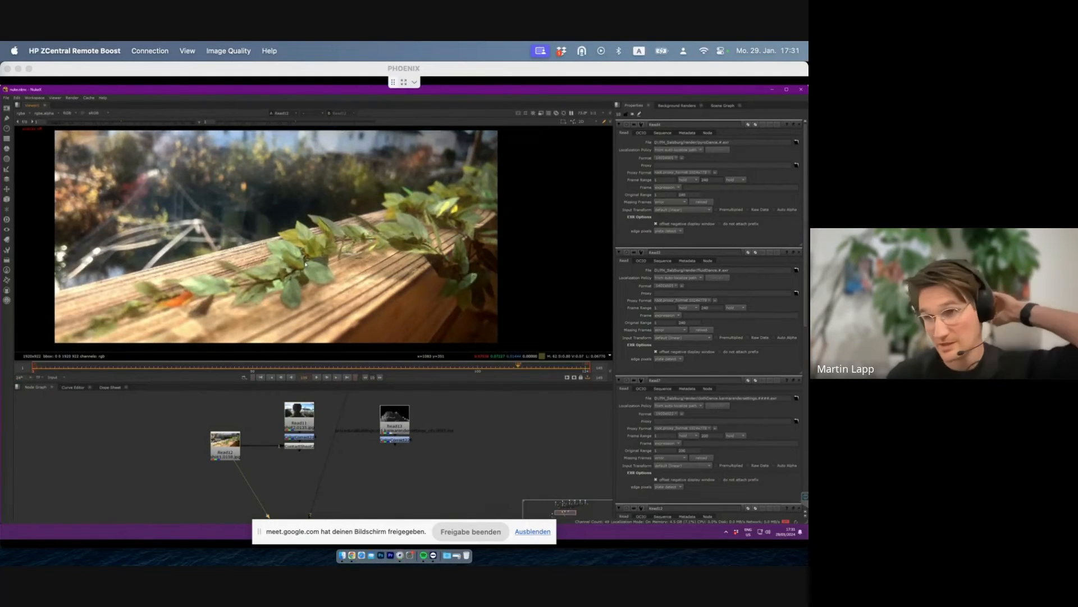
- Compare the Read11 statue clip with the Read12 ivy clip and scrub through the early ivy frames
key("1")
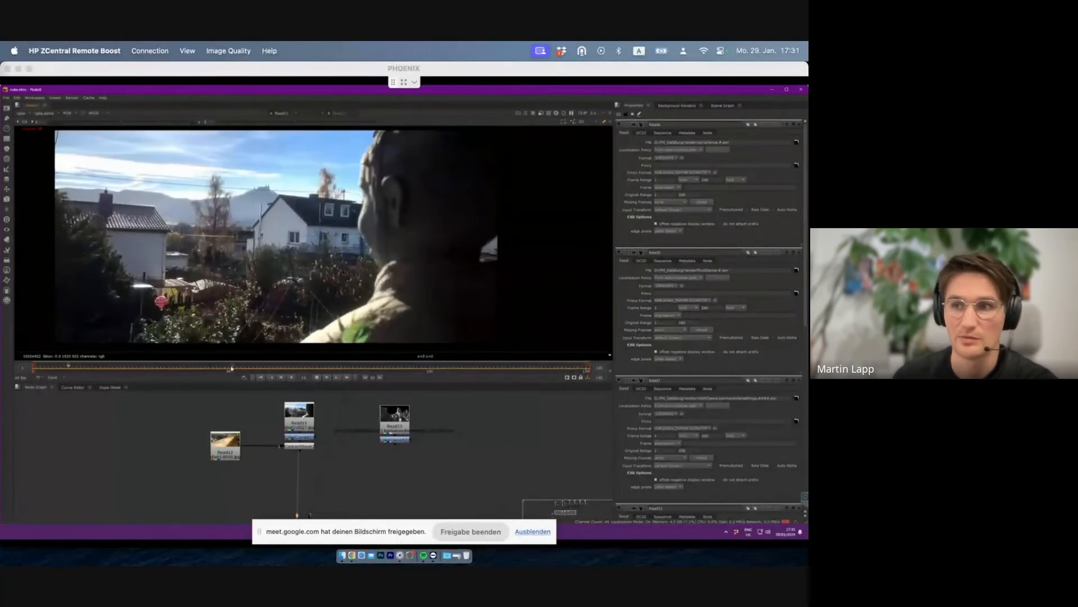
left_click(316, 378)
left_click(217, 448)
key("1")
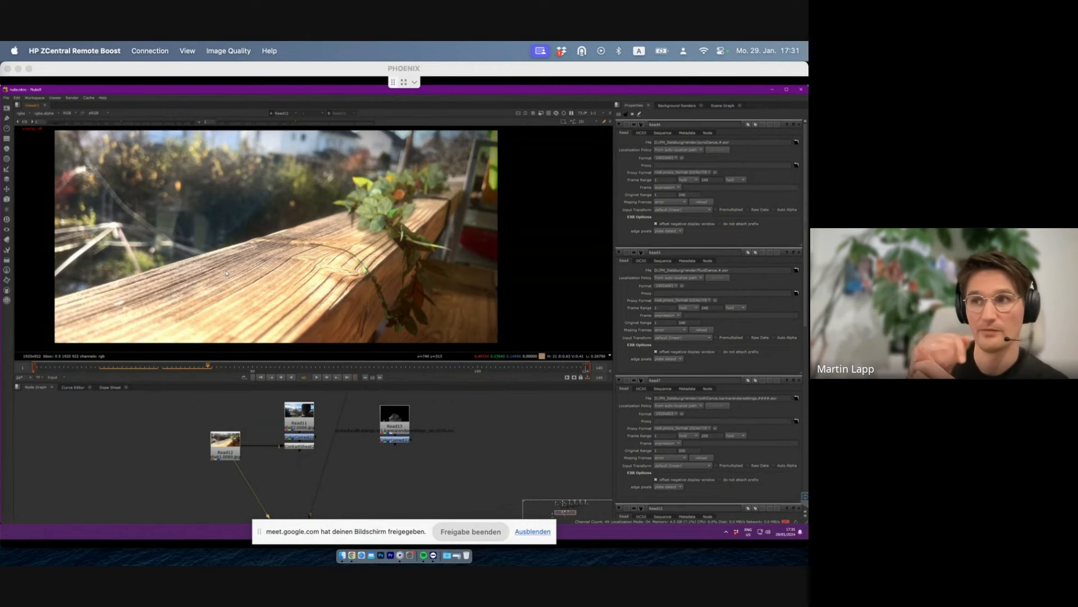
left_click_drag(242, 366, 167, 368)
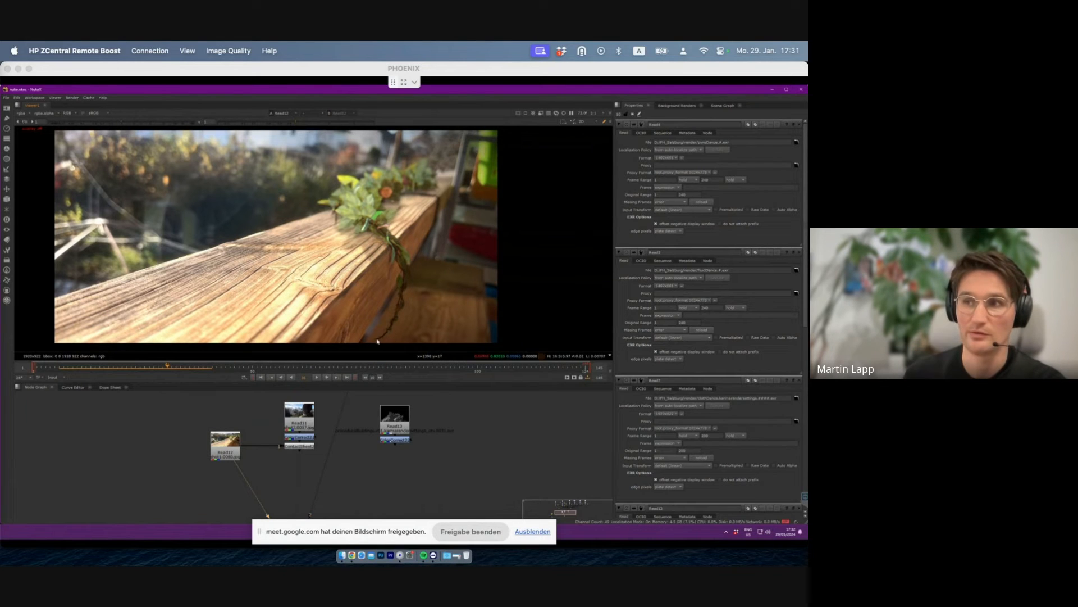
left_click_drag(165, 370, 194, 368)
key("l")
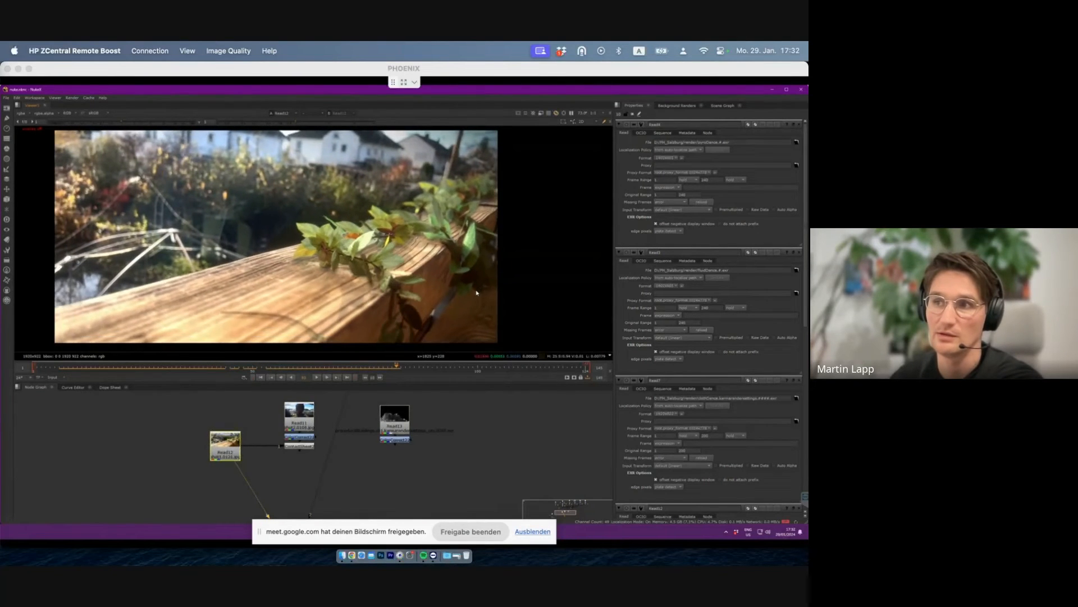
- Play the ivy clip from its first frame and stop playback
left_click(262, 377)
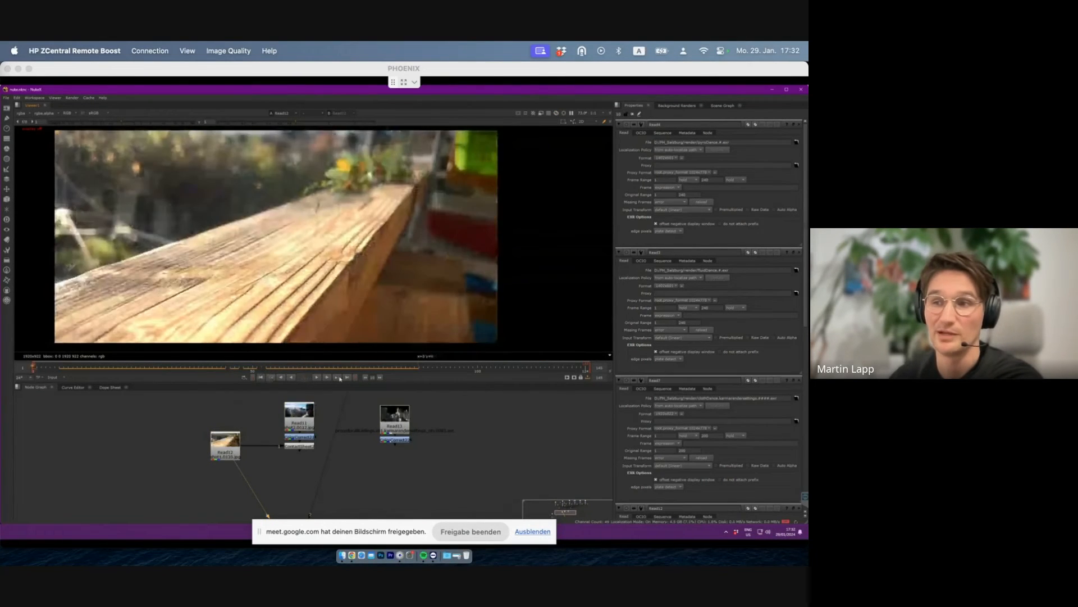
left_click(320, 378)
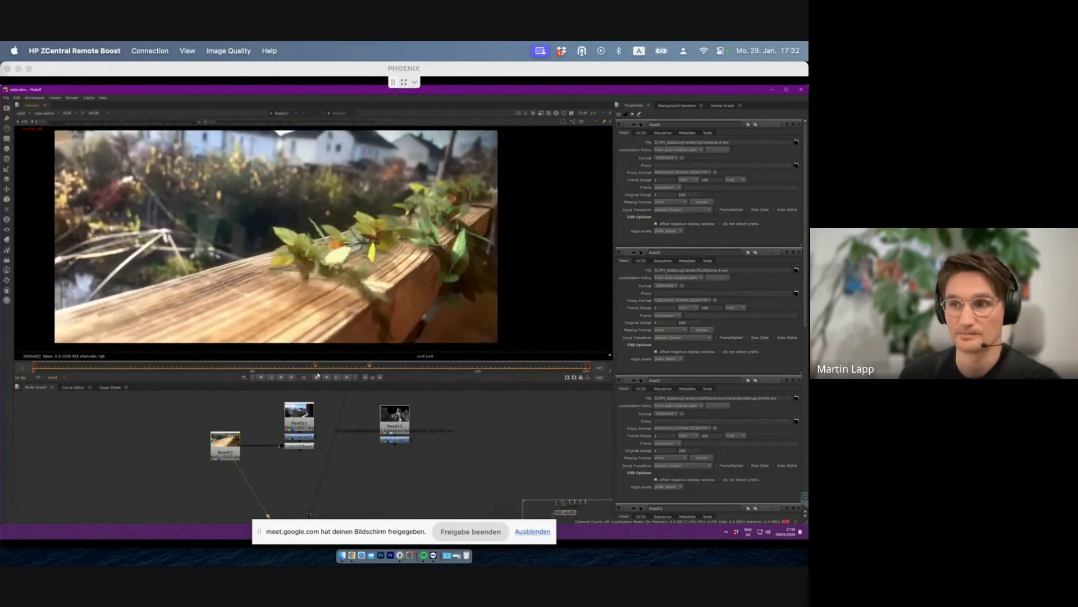
left_click(316, 379)
- Return to the dancer renders and view the sand and coloured smoke versions
middle_click_drag(450, 429, 484, 494)
scroll(363, 439, "down", 2)
middle_click_drag(364, 438, 365, 506)
scroll(308, 445, "down", 2)
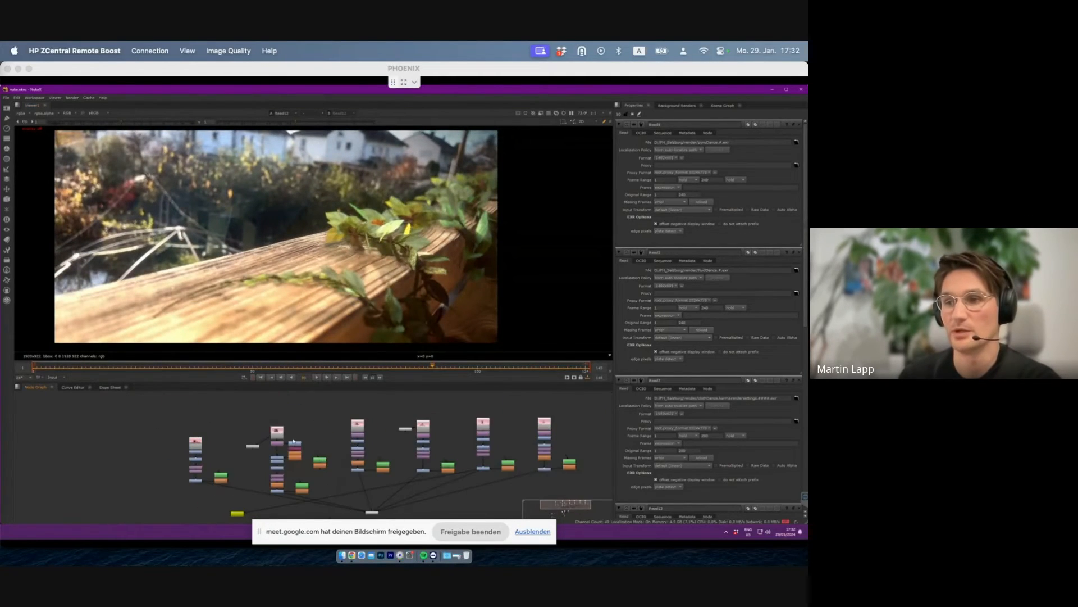
scroll(287, 436, "up", 2)
left_click(269, 432)
key("1")
left_click(408, 425)
key("1")
middle_click_drag(436, 419, 363, 410)
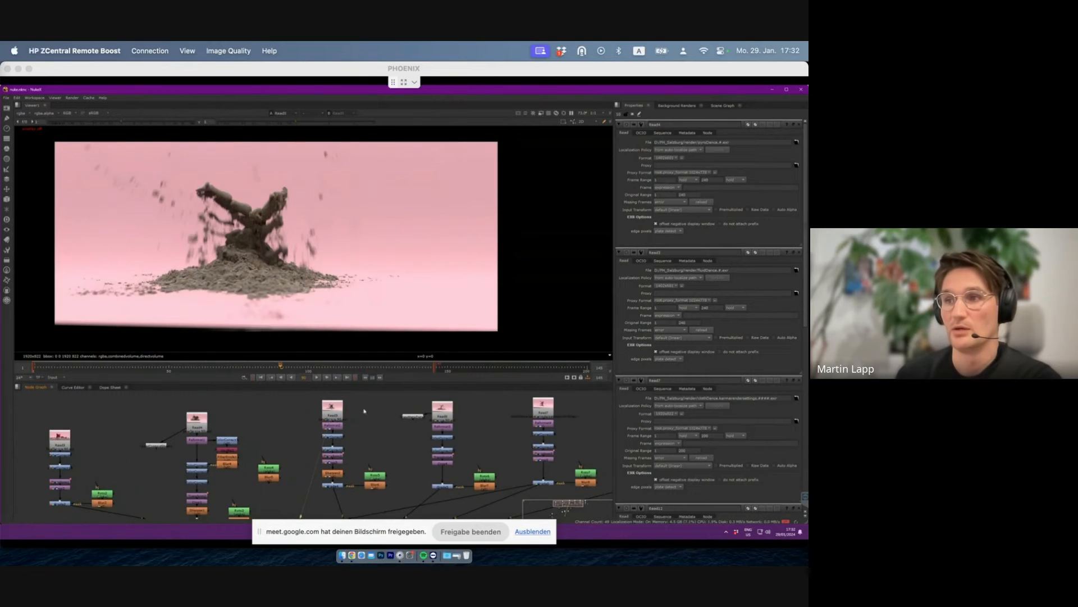
left_click(206, 426)
key("1")
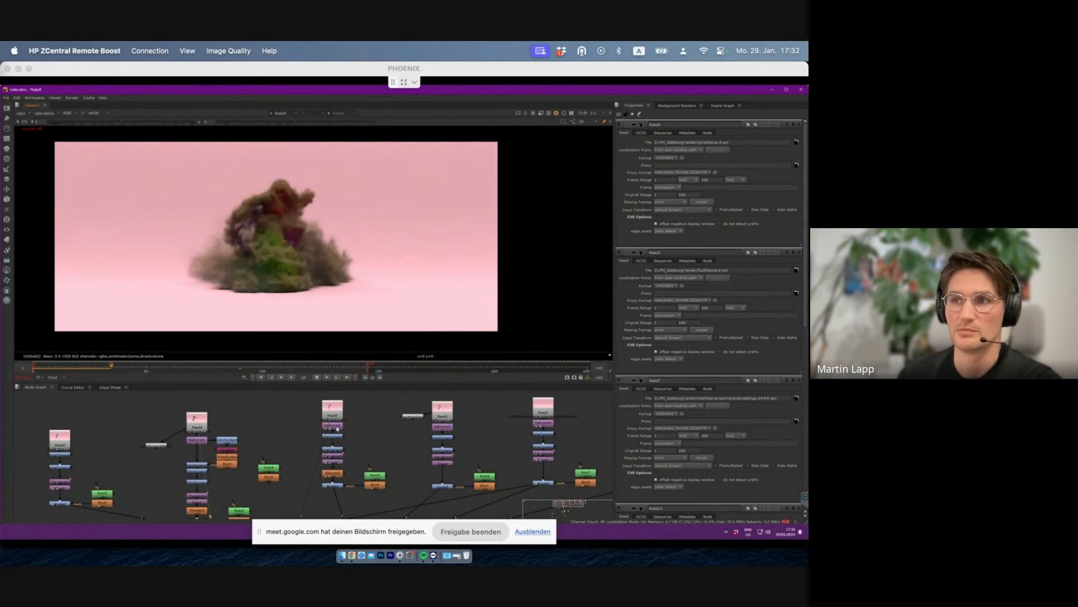
- View the remaining dancer renders one after another in the viewer, including the sand and confetti versions
left_click(325, 414)
key("1")
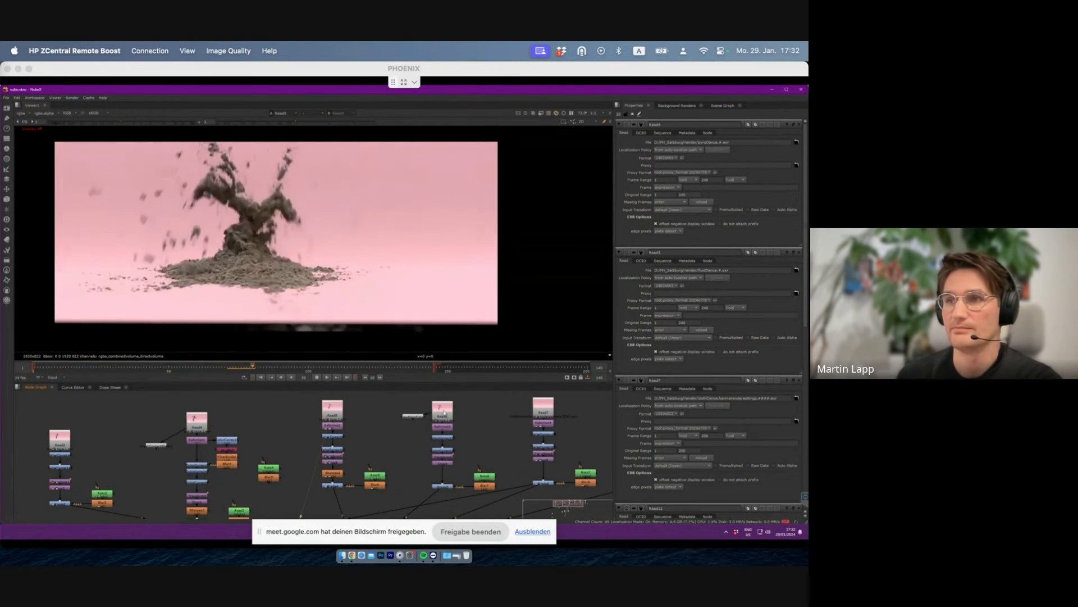
left_click(544, 412)
key("1")
middle_click_drag(496, 409, 327, 420)
left_click(476, 418)
key("1")
- View the ivy growth clips and play the statue clip in the viewer
scroll(432, 394, "down", 3)
middle_click_drag(251, 509, 323, 451)
left_click(301, 492)
key("1")
left_click(214, 506)
key("1")
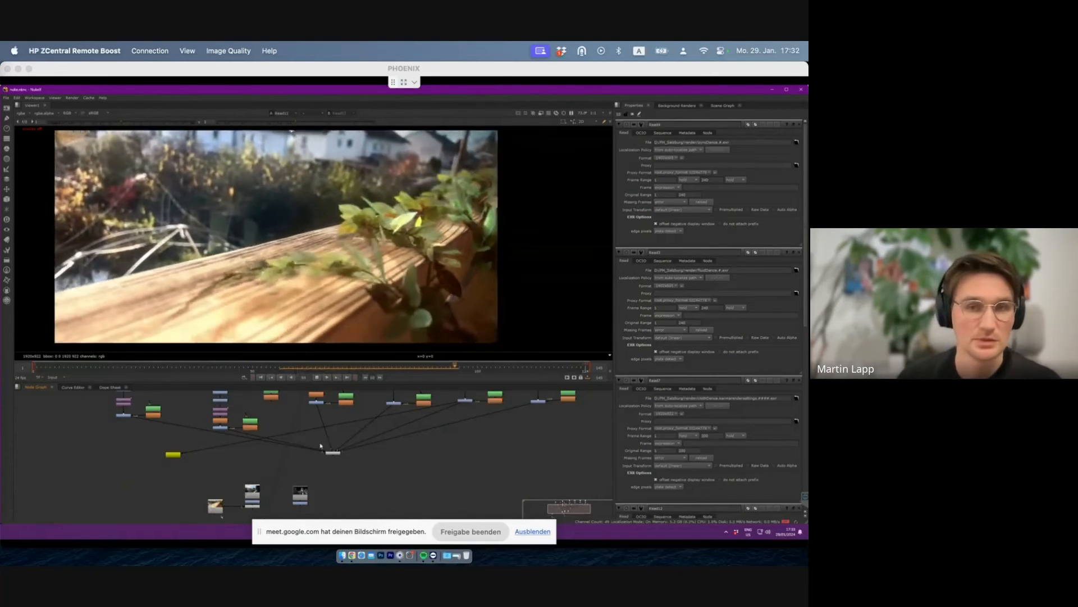
left_click(253, 492)
key("1")
left_click(263, 488)
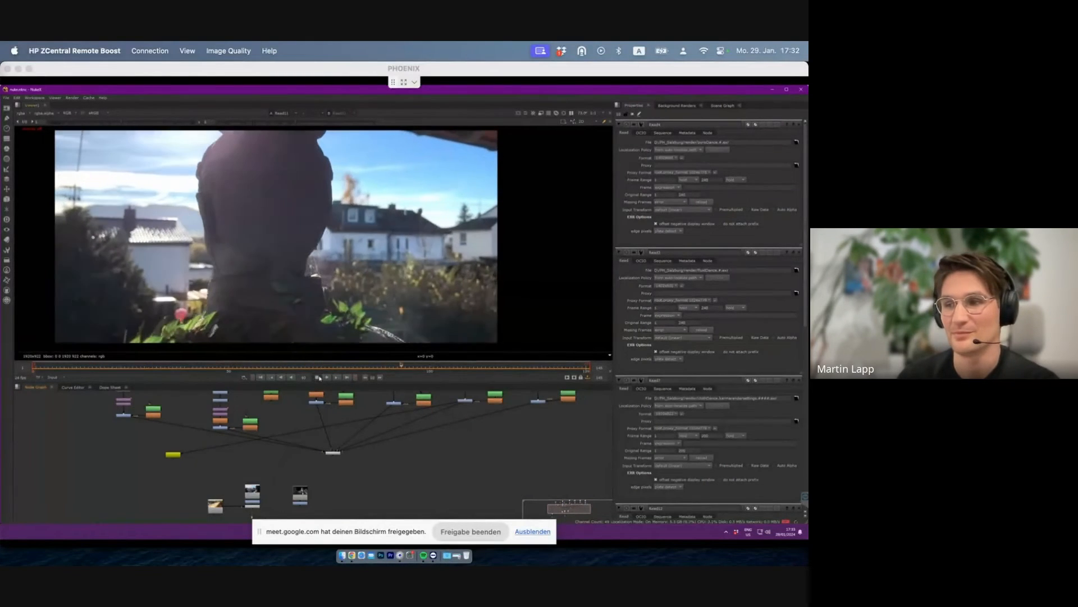
- Switch to Houdini, look over the fluid scene's Solaris network and bring up the empty untitled scene
left_click(467, 532)
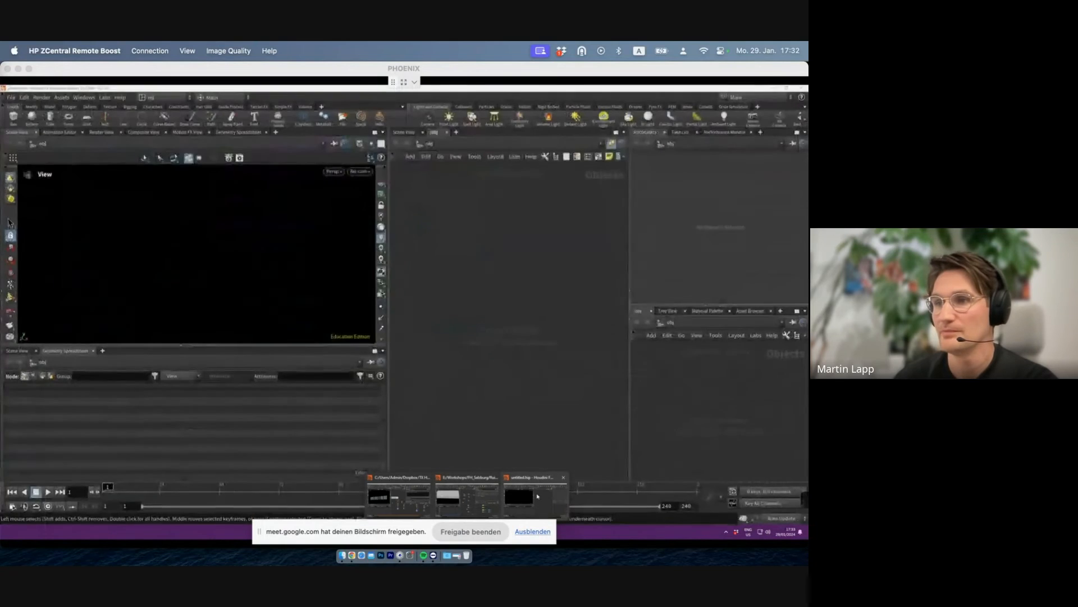
left_click(472, 501)
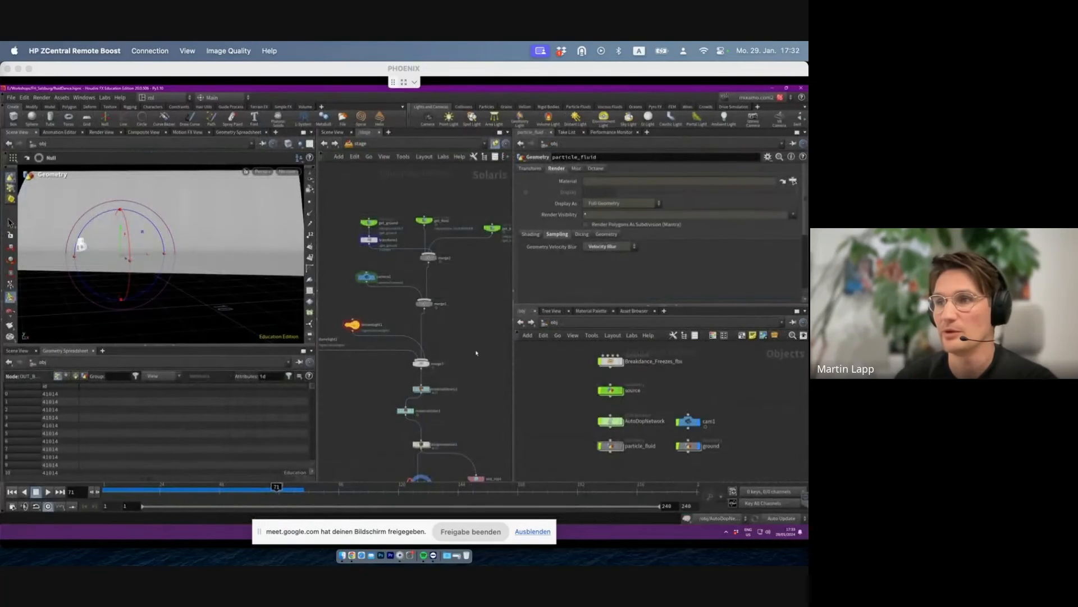
scroll(430, 358, "down", 3)
left_click_drag(450, 307, 333, 497)
mouse_move(508, 512)
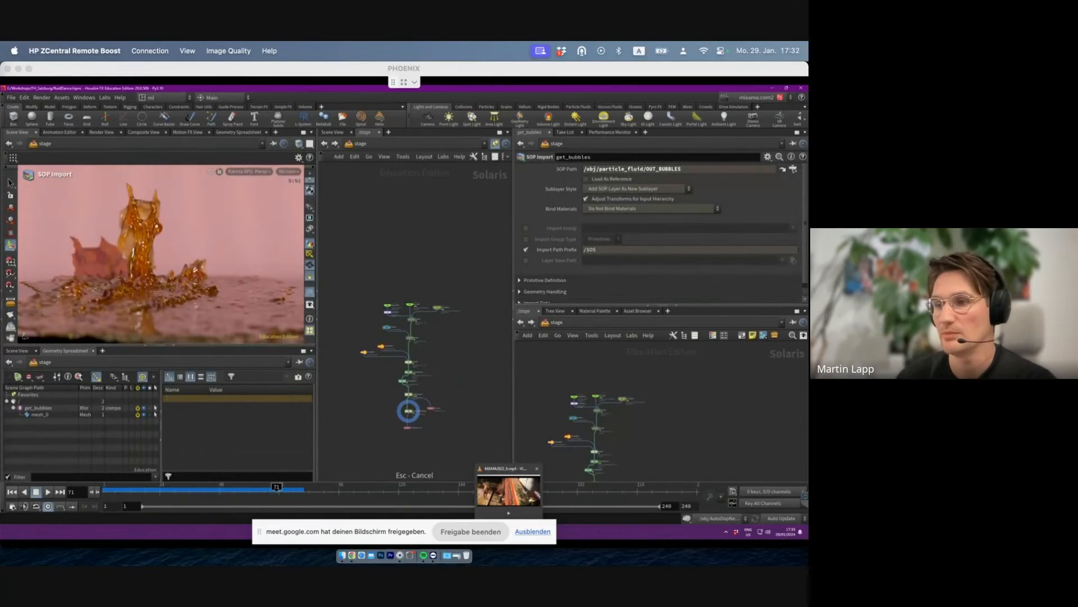
mouse_move(467, 531)
left_click(535, 495)
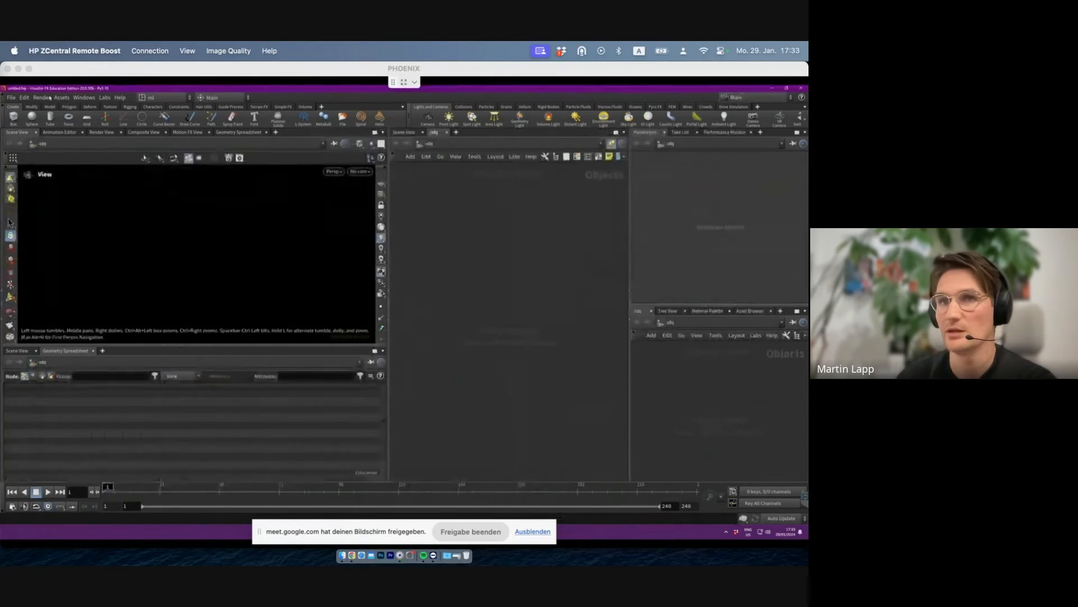
- Open confettiDance.hipnc from the E:/Workshops/FH_Salzburg folder and dismiss the load warnings
left_click(12, 97)
mouse_move(34, 126)
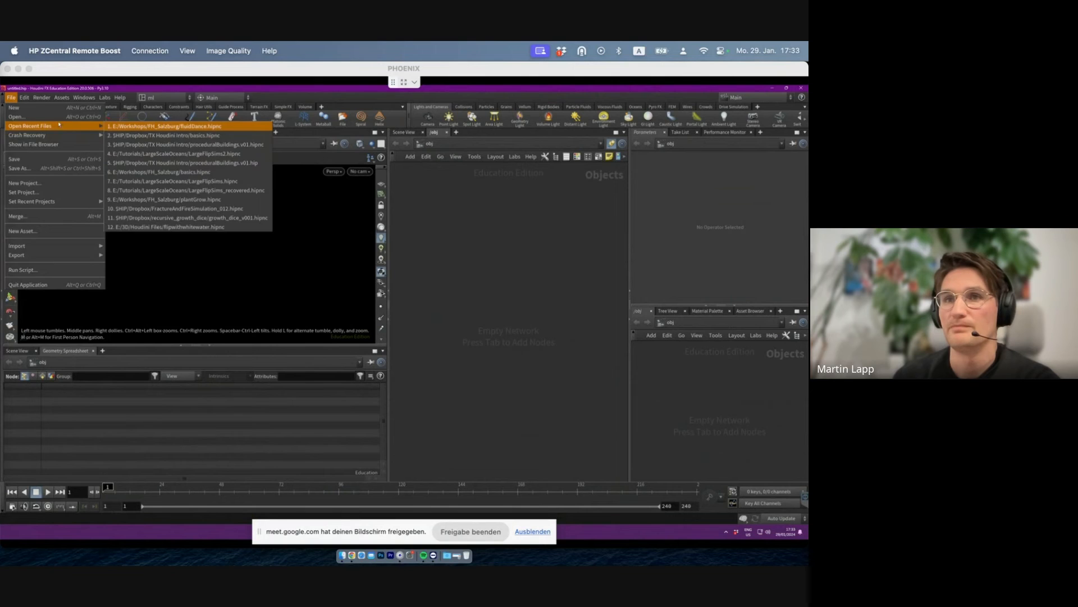
left_click(20, 117)
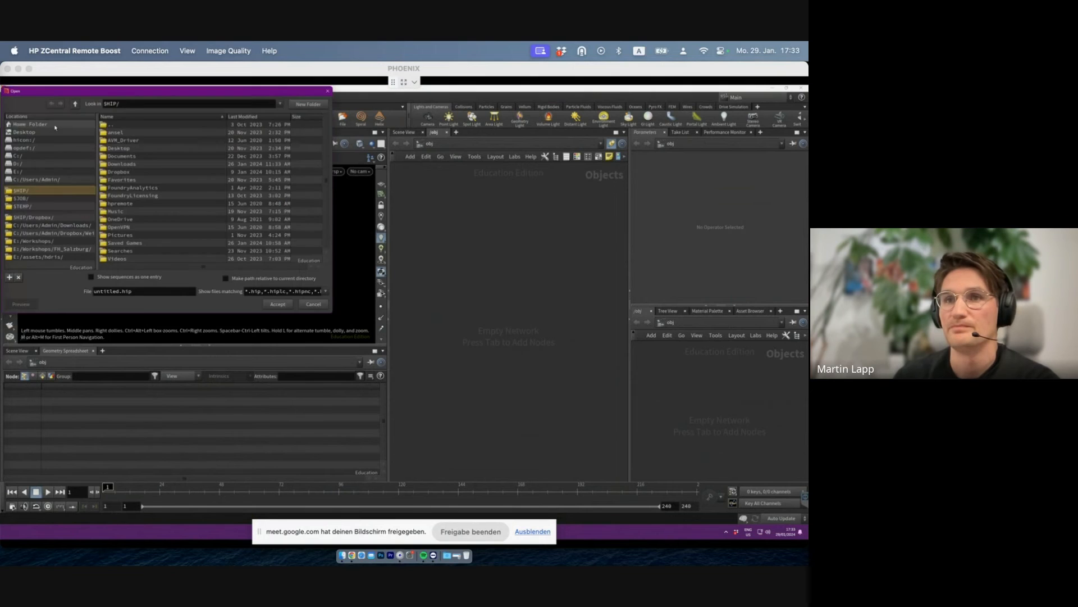
left_click(70, 250)
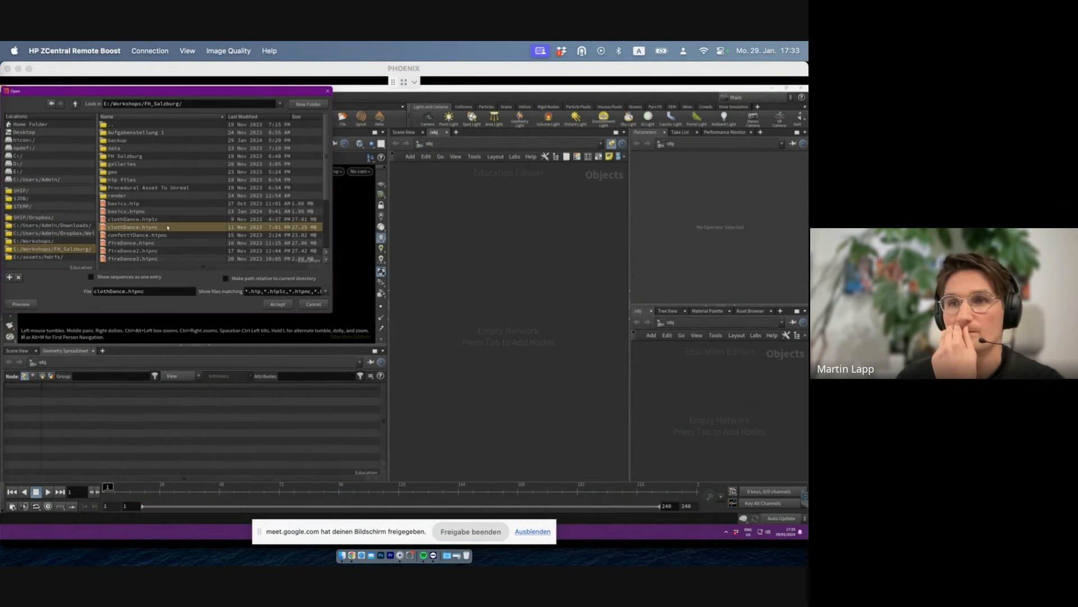
left_click(148, 227)
scroll(151, 223, "down", 1)
left_click(150, 219)
left_click(279, 304)
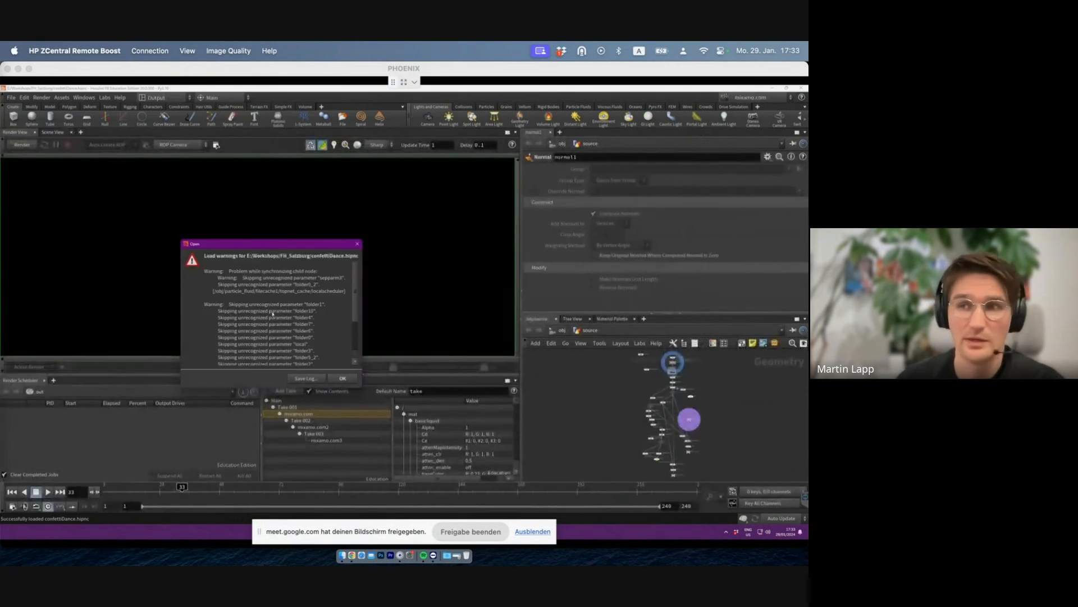
left_click(342, 379)
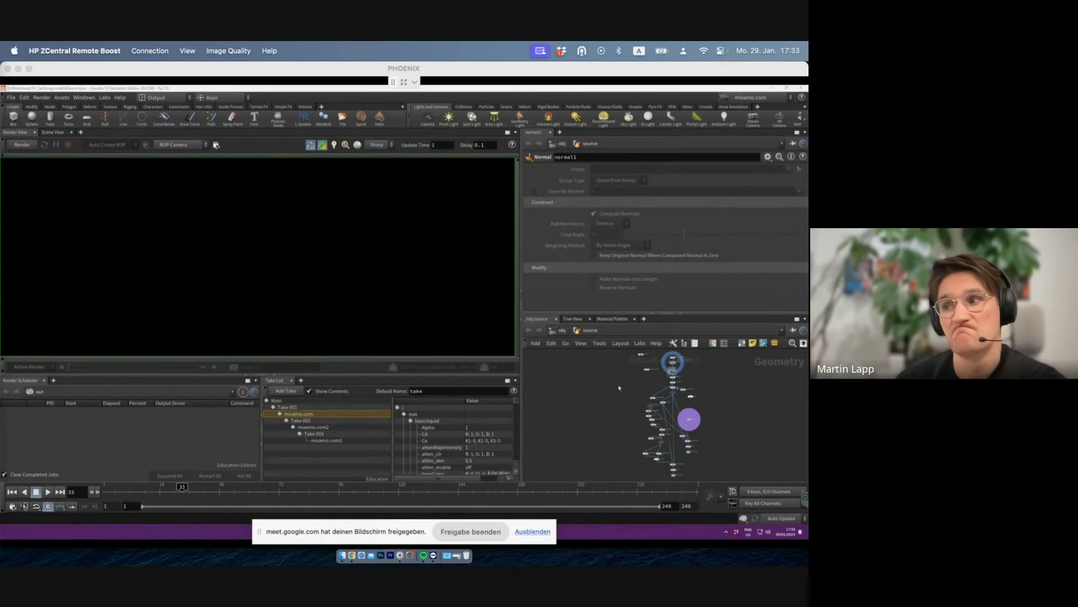
- Go up to the object level and change the desktop layout from Output to ml
left_click(561, 332)
left_click(162, 97)
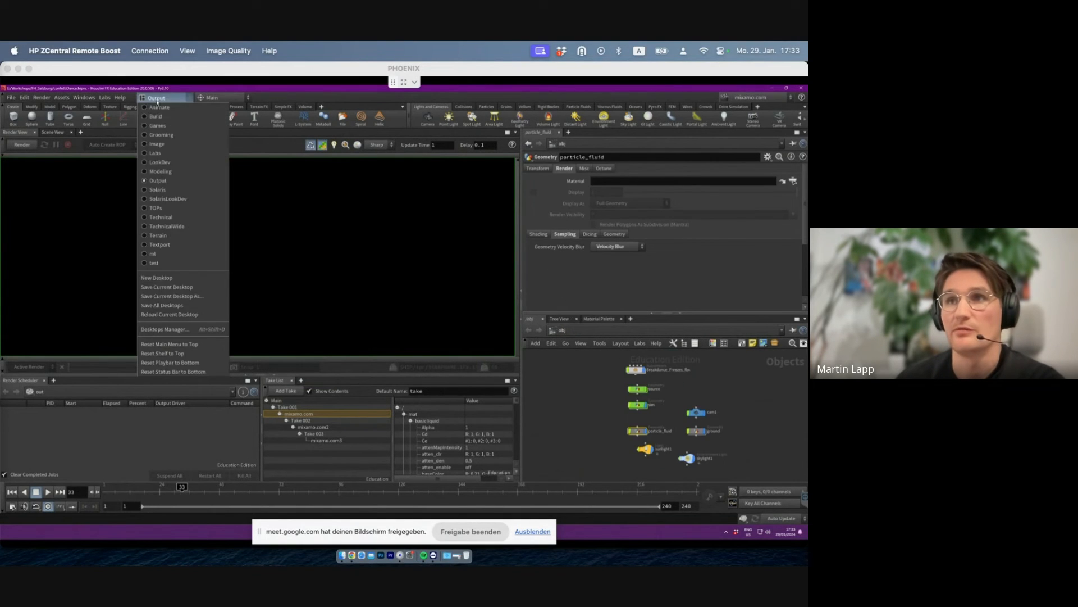
left_click(181, 257)
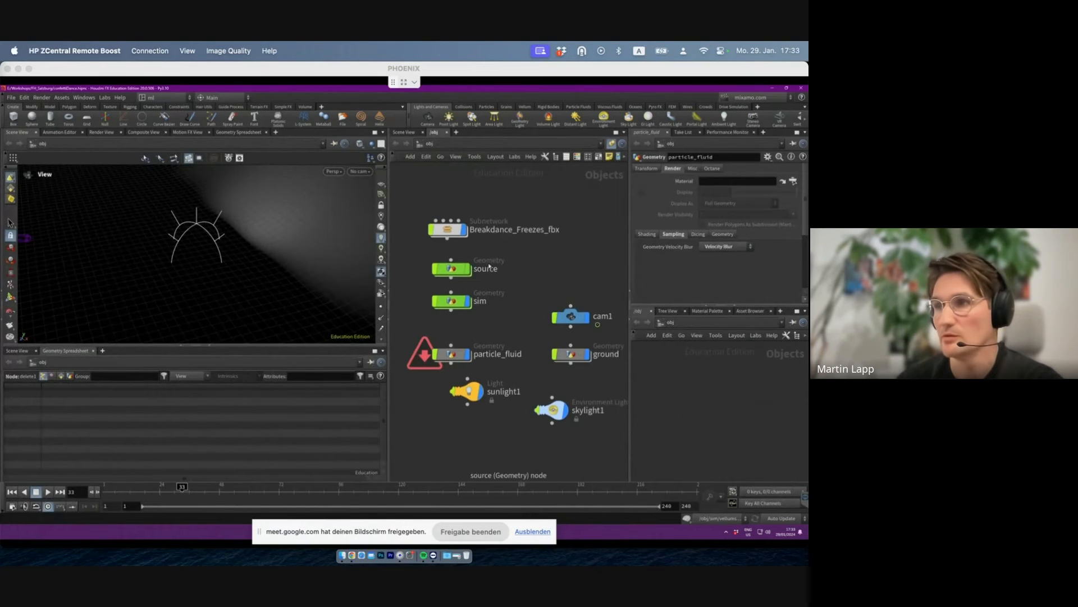
- Frame the Breakdance_Freezes_fbx character in the viewport and scrub the timeline to check its animation
left_click(460, 264)
key("f")
left_click_drag(225, 248, 188, 271)
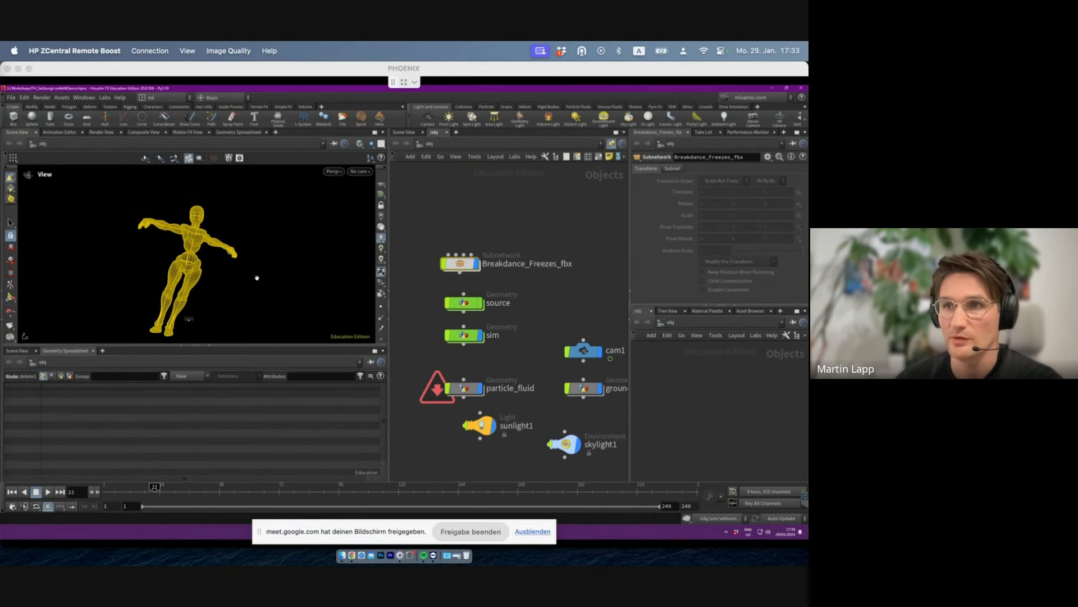
left_click(279, 490)
left_click_drag(279, 489, 207, 489)
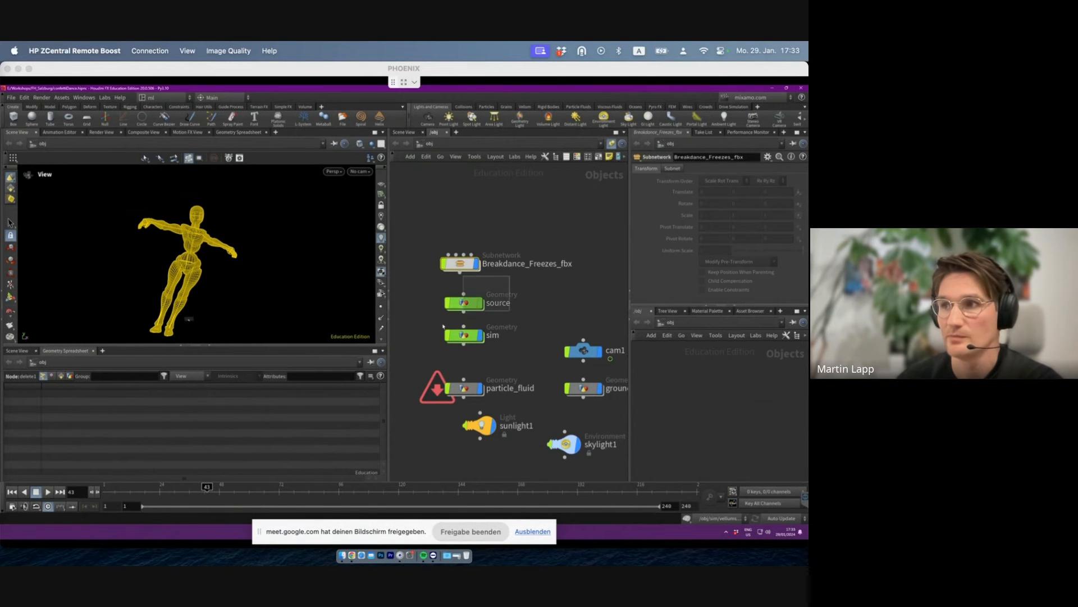
- Enter the source network, frame the normal1 geometry and scrub the timeline to check for motion
double_click(465, 304)
middle_click_drag(547, 205, 516, 263)
scroll(501, 241, "up", 4)
scroll(501, 242, "up", 5)
key("space+f")
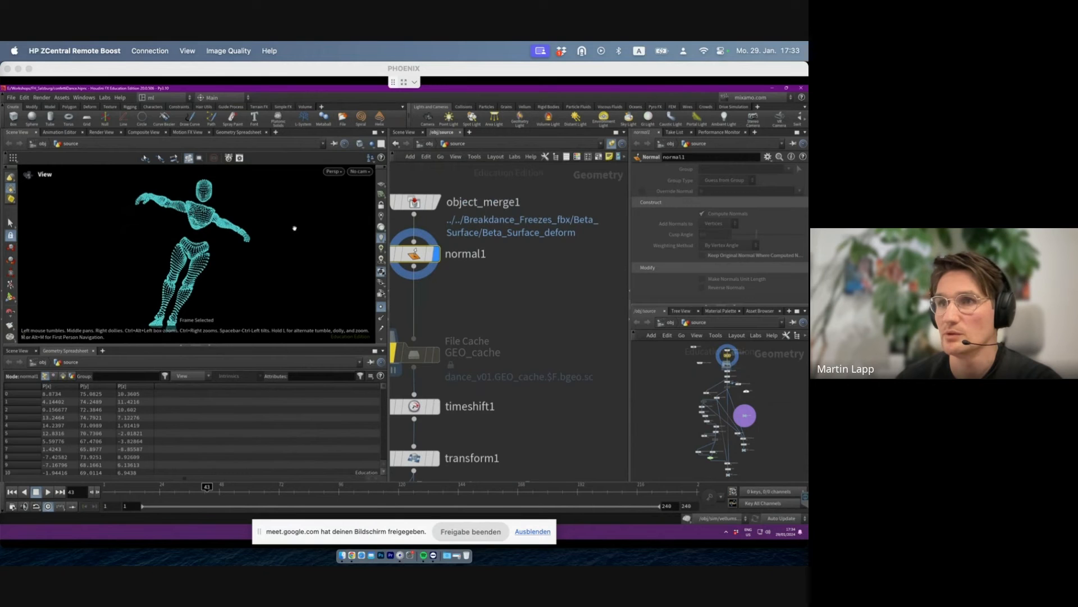
left_click(373, 143)
left_click(388, 173)
left_click_drag(151, 492, 137, 495)
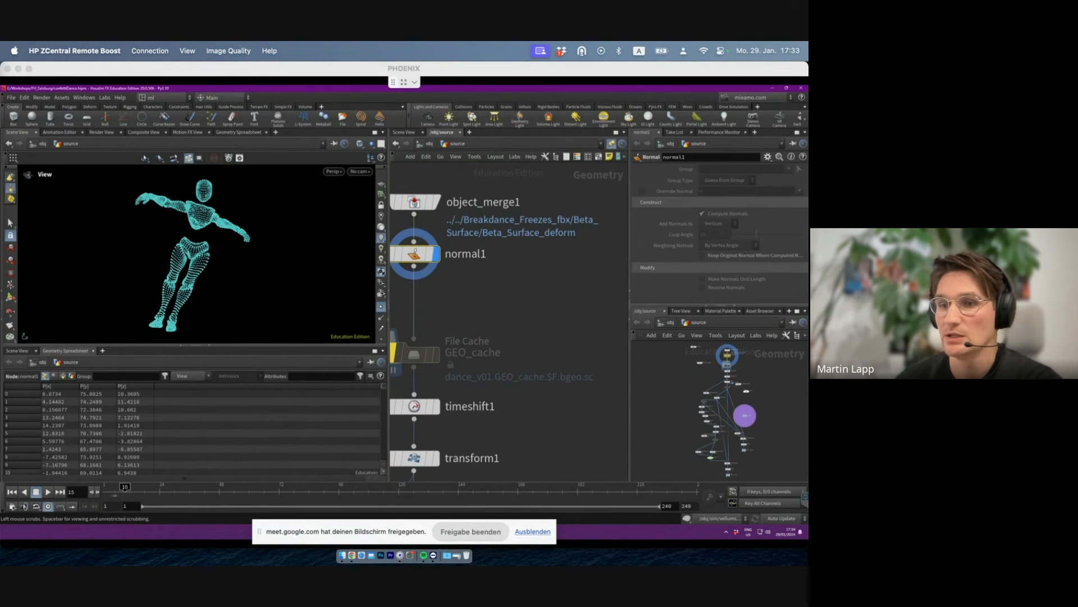
- Display object_merge1 in a new scene view and scrub the timeline to check the merged character's animation
middle_click_drag(479, 301, 499, 355)
left_click_drag(503, 175, 485, 201)
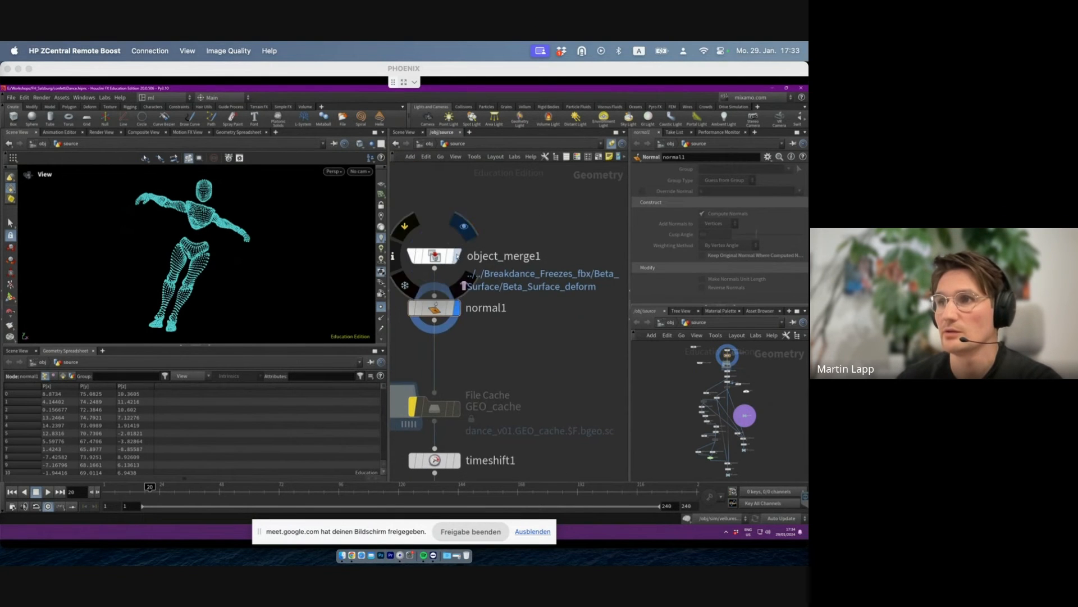
left_click(457, 257)
left_click(448, 260)
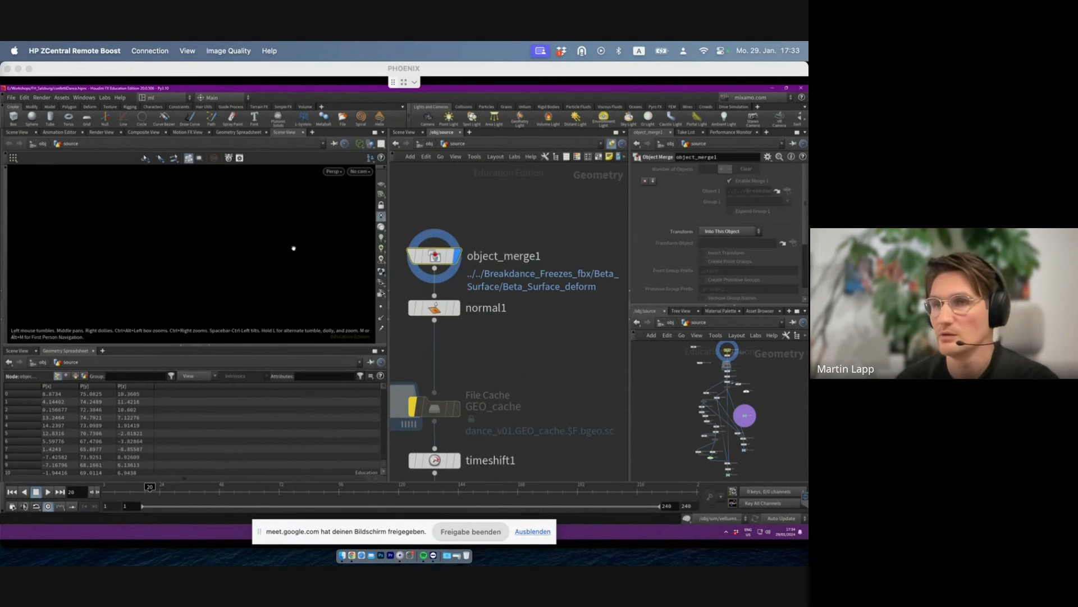
left_click_drag(149, 486, 232, 487)
- Examine the Beta_Joints geometry inside Breakdance_Freezes_fbx and scrub through its frames
left_click(430, 145)
double_click(464, 260)
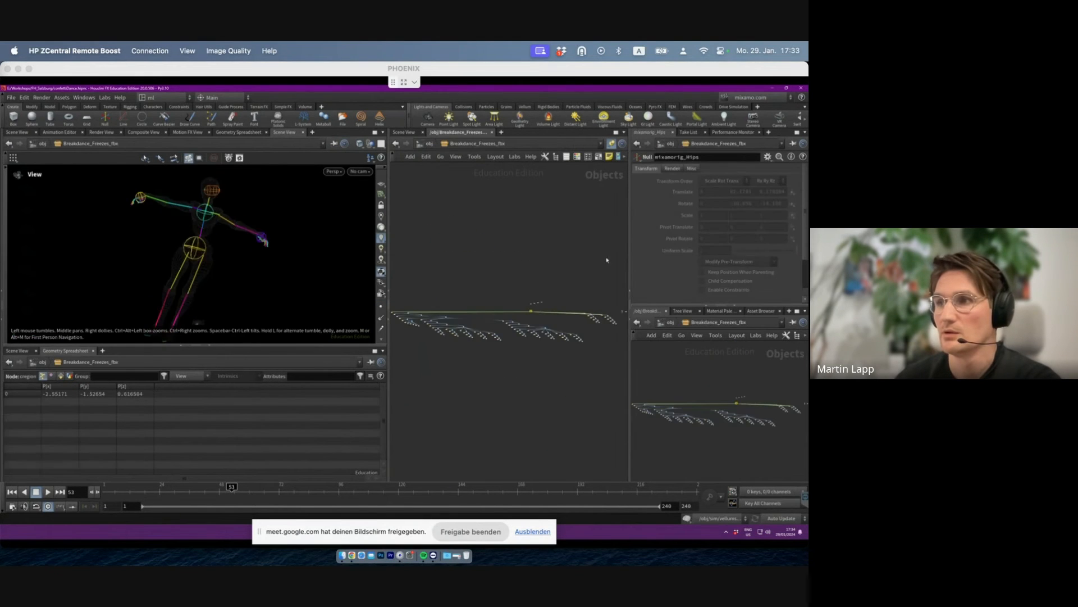
scroll(589, 320, "up", 10)
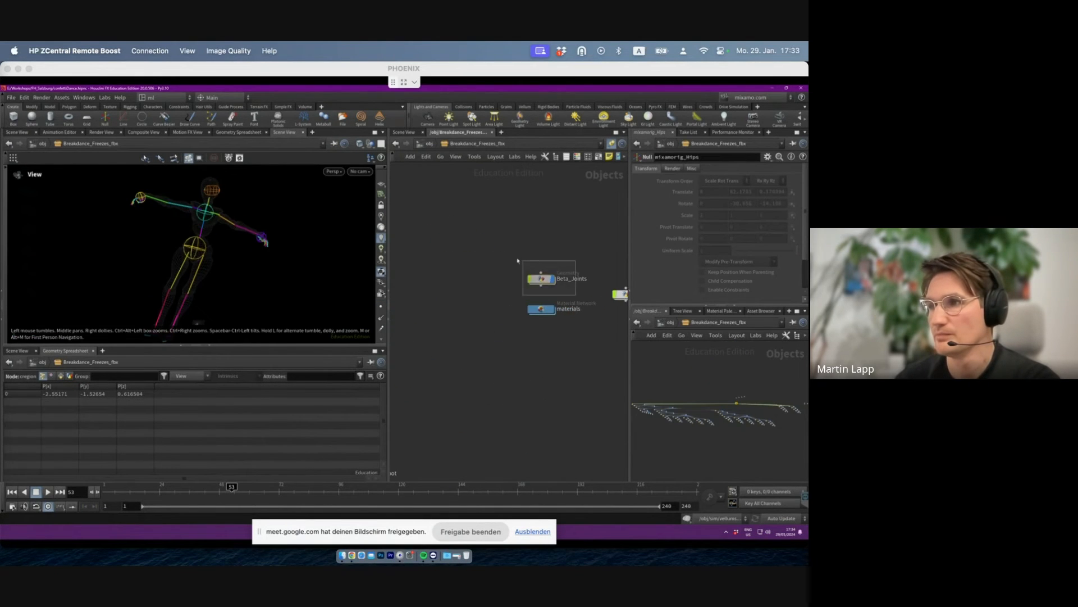
left_click(541, 280)
double_click(541, 278)
key("f")
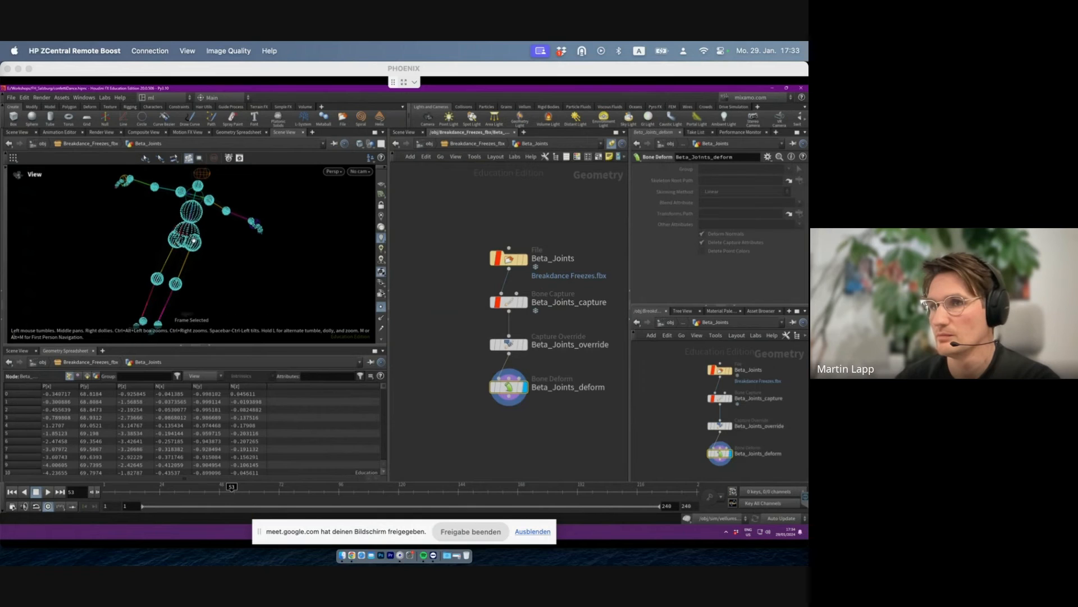
scroll(533, 395, "up", 2)
left_click_drag(240, 490, 209, 489)
- Delete the Breakdance_Freezes_fbx subnetwork and reimport $HIP/data/Breakdance Freezes.fbx with the default Filmbox FBX options
left_click(430, 143)
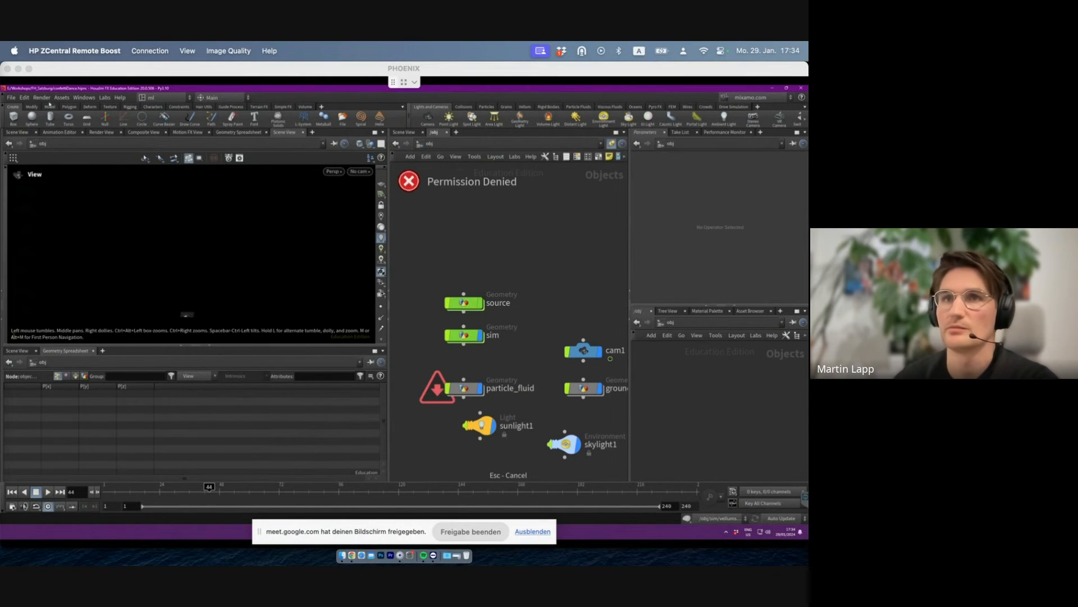
left_click(11, 98)
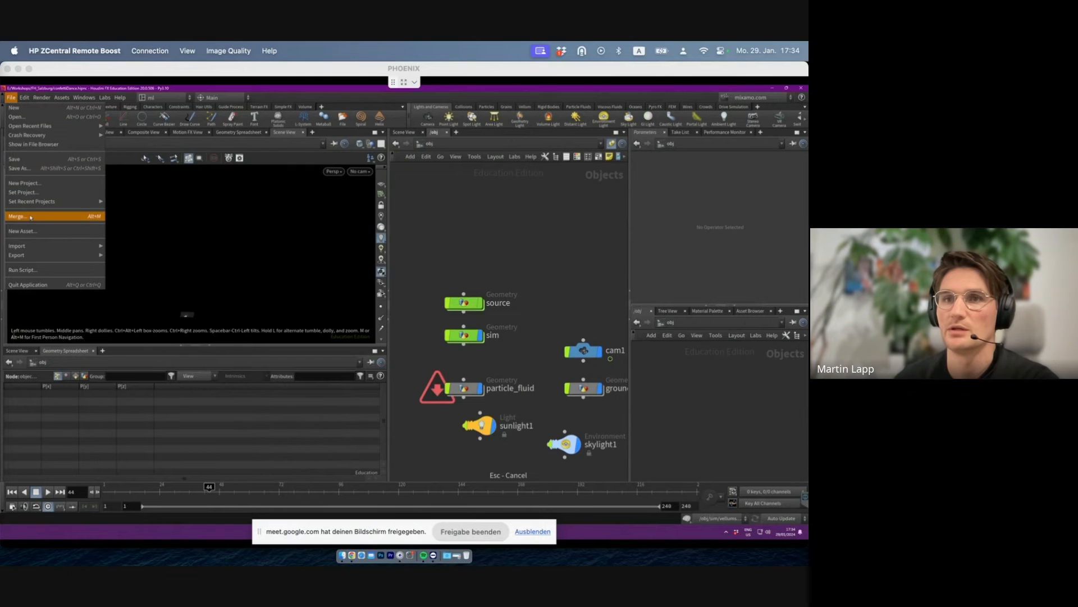
mouse_move(36, 249)
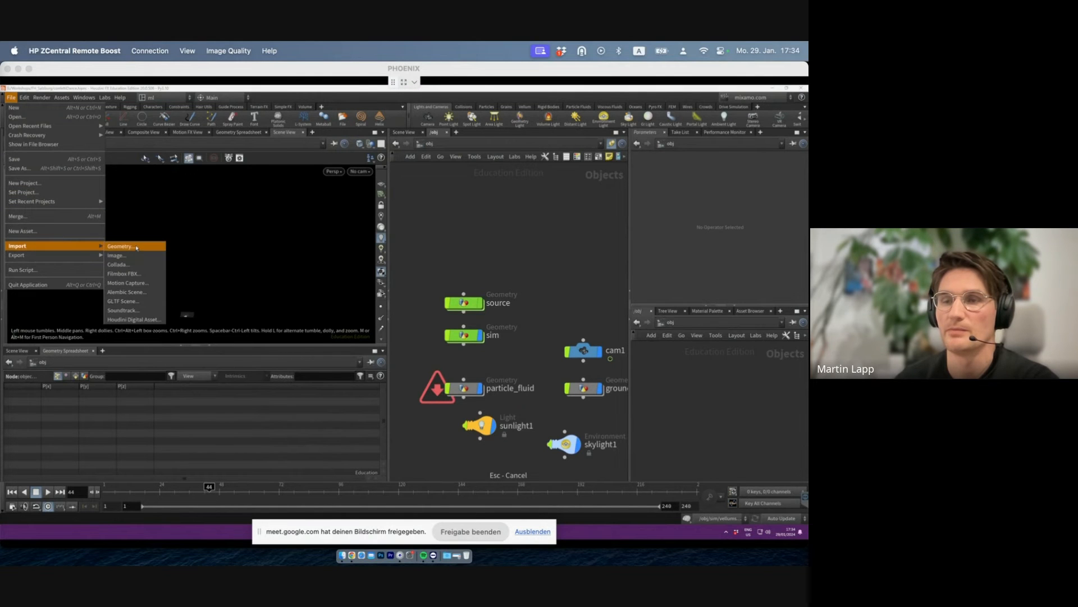
left_click(139, 275)
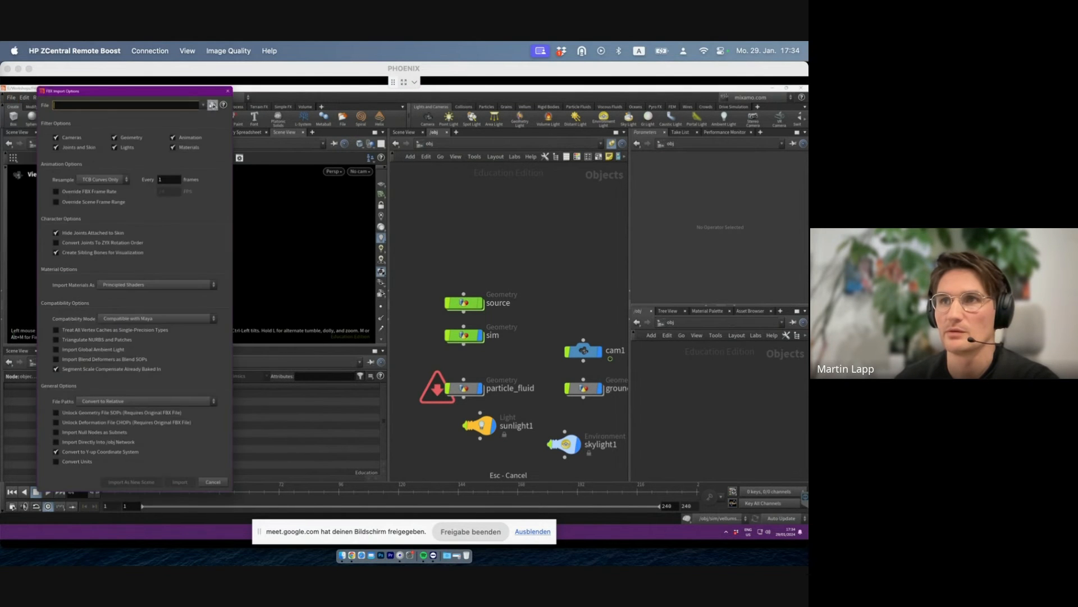
left_click(213, 105)
double_click(168, 149)
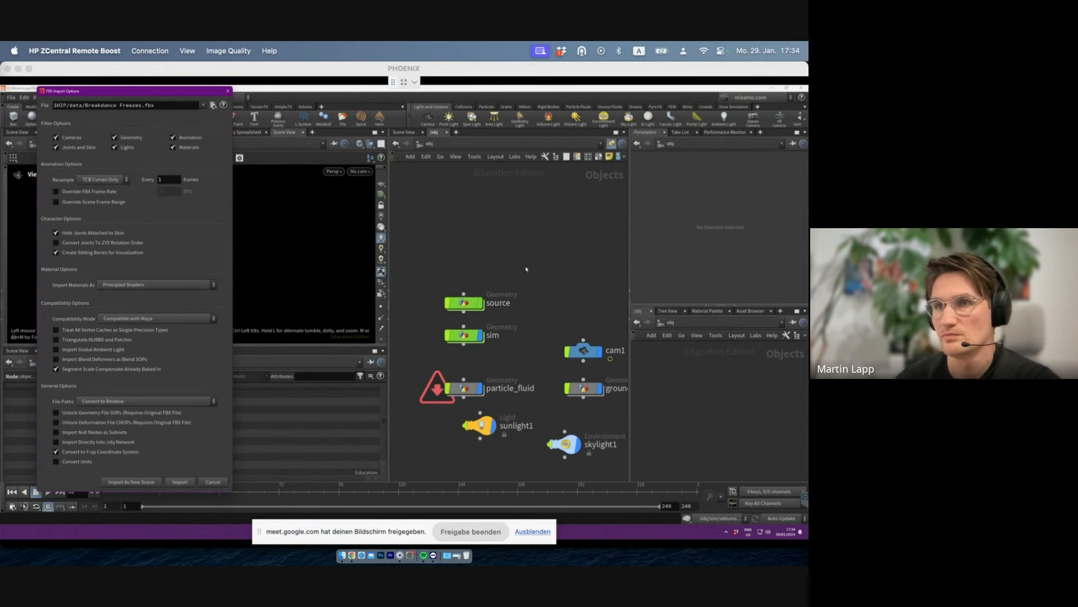
key("Return")
- Place the imported Breakdance_Freezes_fbx subnetwork above the source node and scrub its animation
scroll(483, 263, "down", 5)
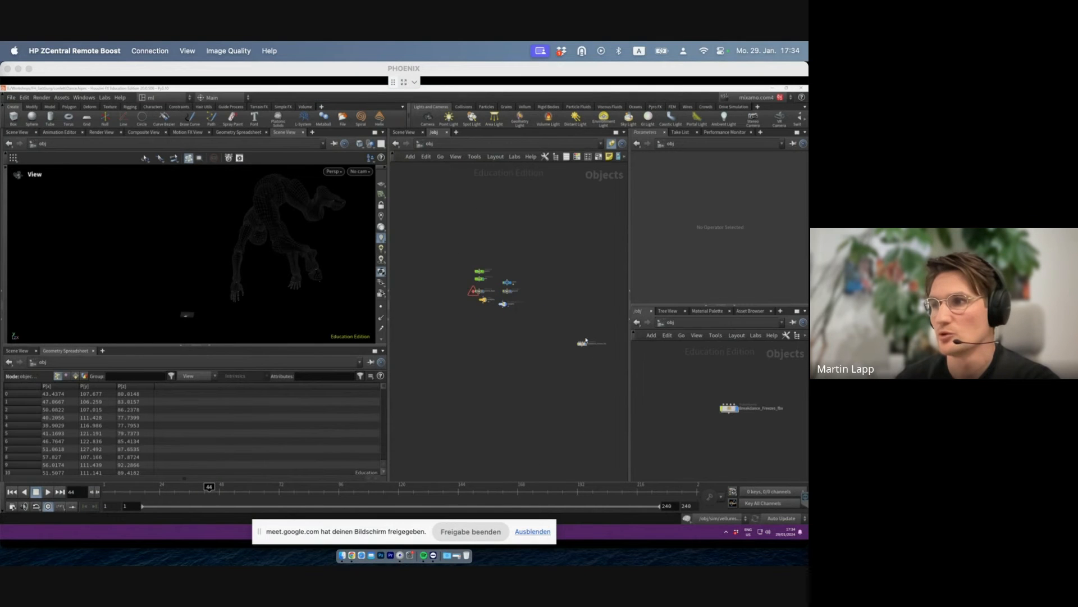
left_click_drag(581, 346, 498, 280)
scroll(478, 253, "up", 5)
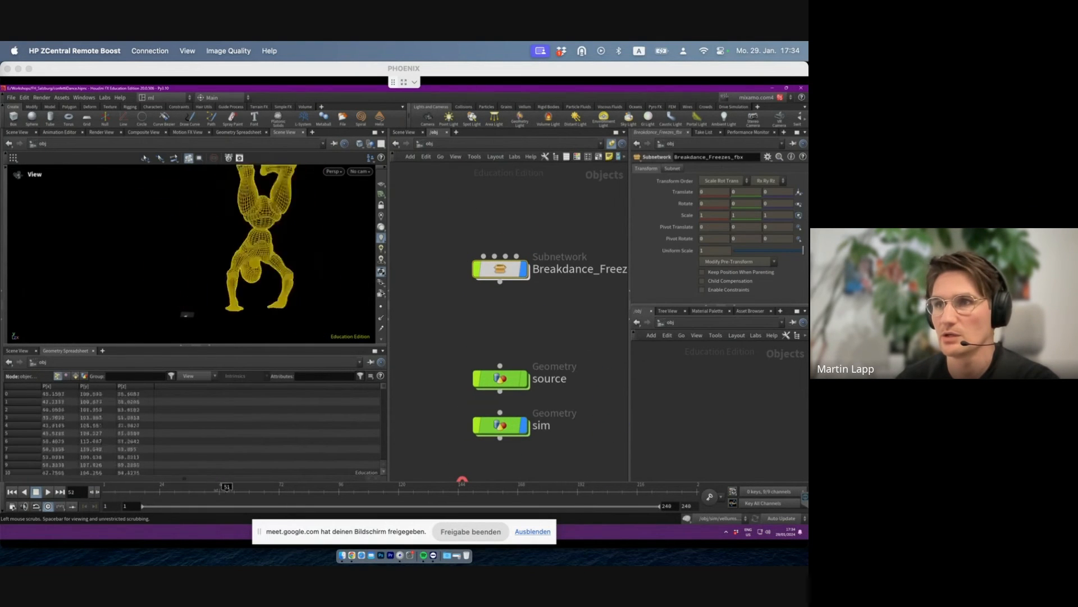
middle_click_drag(535, 332, 467, 306)
scroll(483, 325, "down", 2)
- Open the source network, display object_merge1 with viewport lighting and hide the point markers on the dancer
double_click(441, 345)
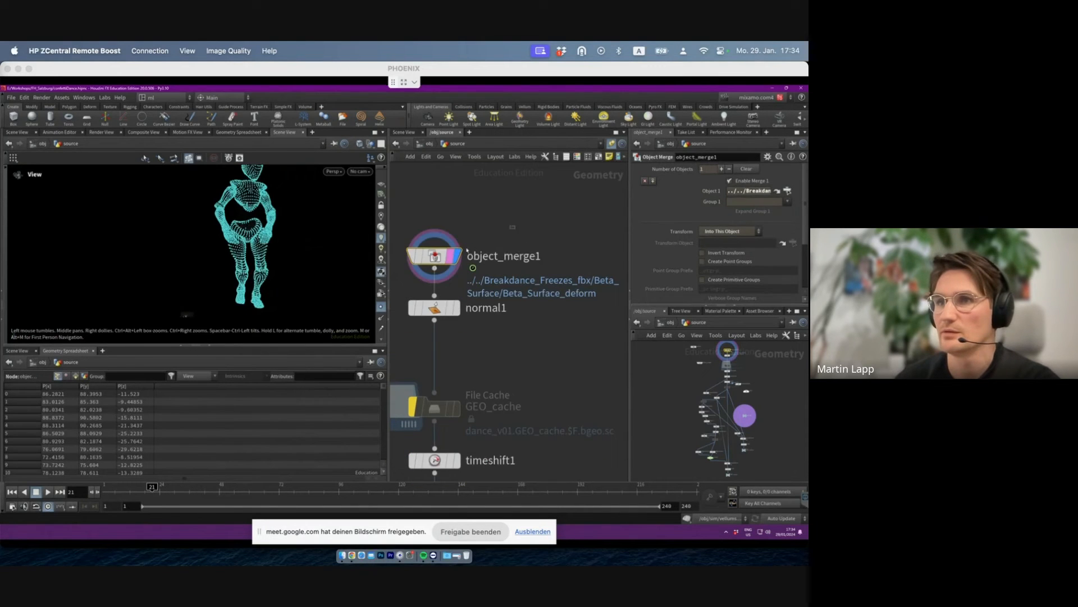
left_click(381, 228)
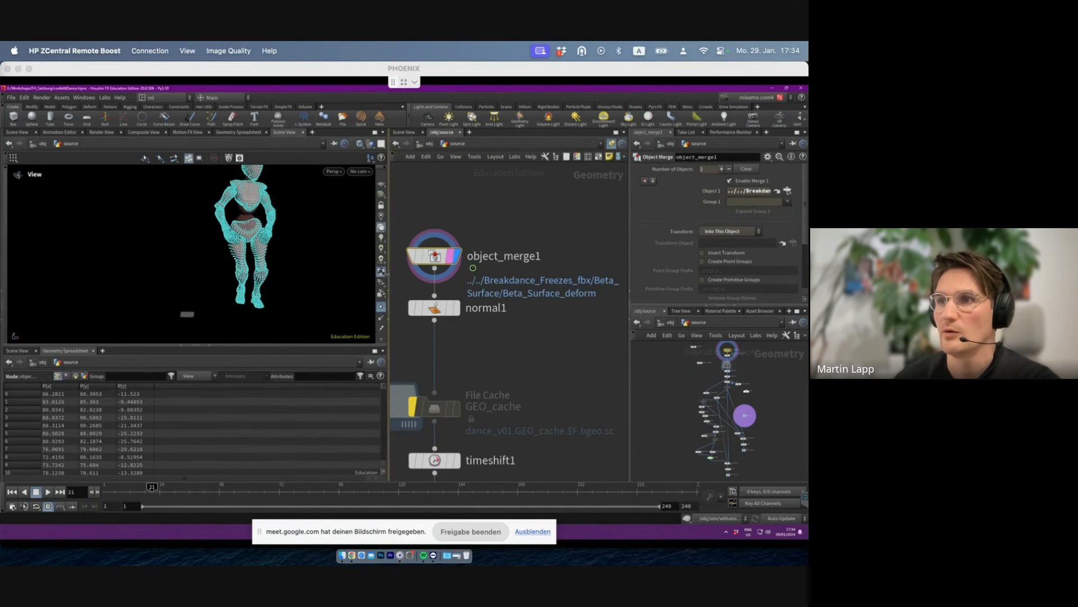
left_click(382, 308)
middle_click_drag(254, 214, 228, 219)
right_click_drag(227, 213, 197, 223)
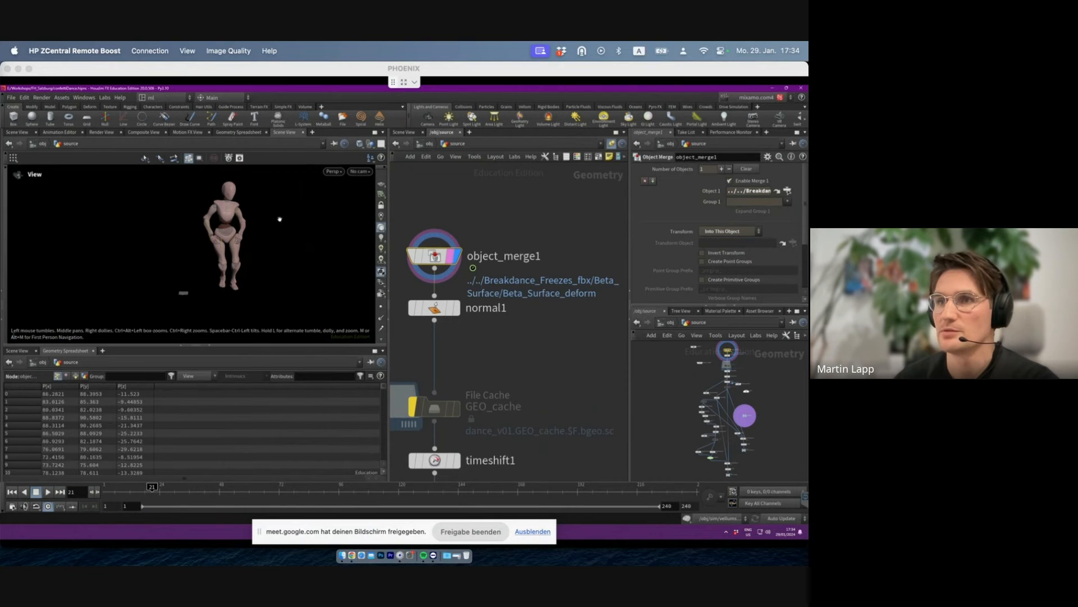
middle_click(432, 265)
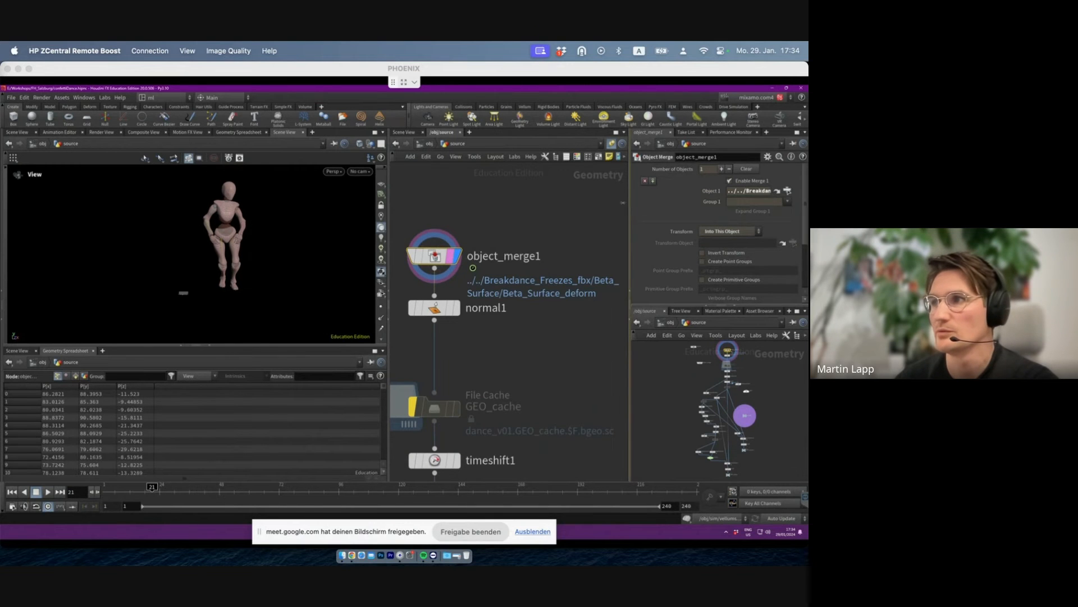
- Widen the parameter area to examine object_merge1's full Object 1 path and scrub the dancer's early frames
left_click_drag(631, 202, 464, 199)
double_click(725, 191)
left_click(725, 191)
left_click(363, 223)
middle_click_drag(363, 223, 411, 212)
left_click(344, 243)
mouse_move(136, 487)
left_mouse_down()
mouse_move(194, 488)
mouse_move(119, 488)
left_mouse_up()
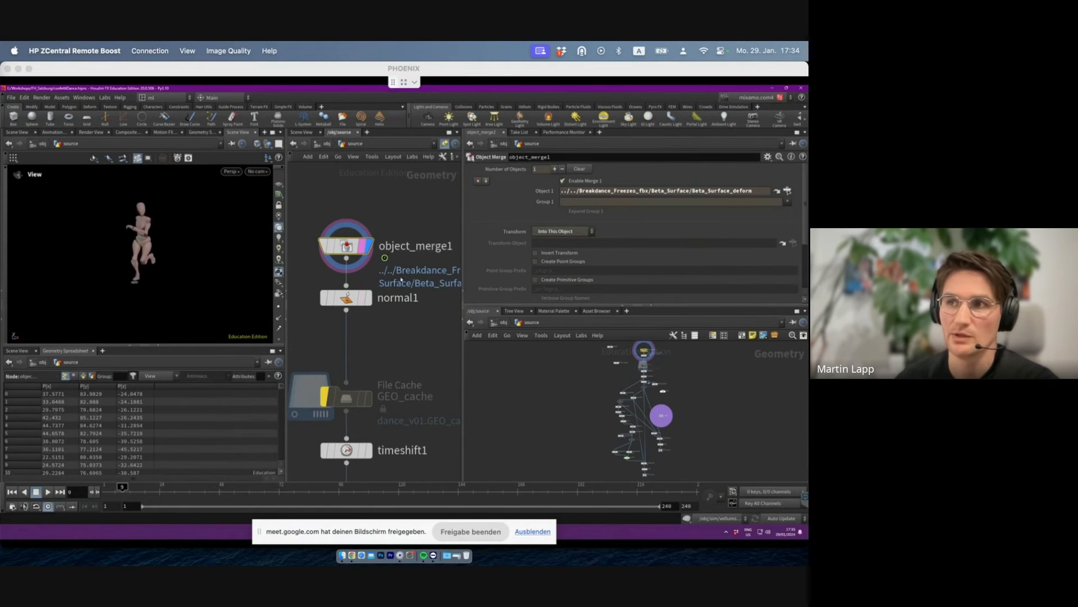
- Go up to the object level, reopen the source network, and scrub the dancer's animation to frame 35
left_click(327, 144)
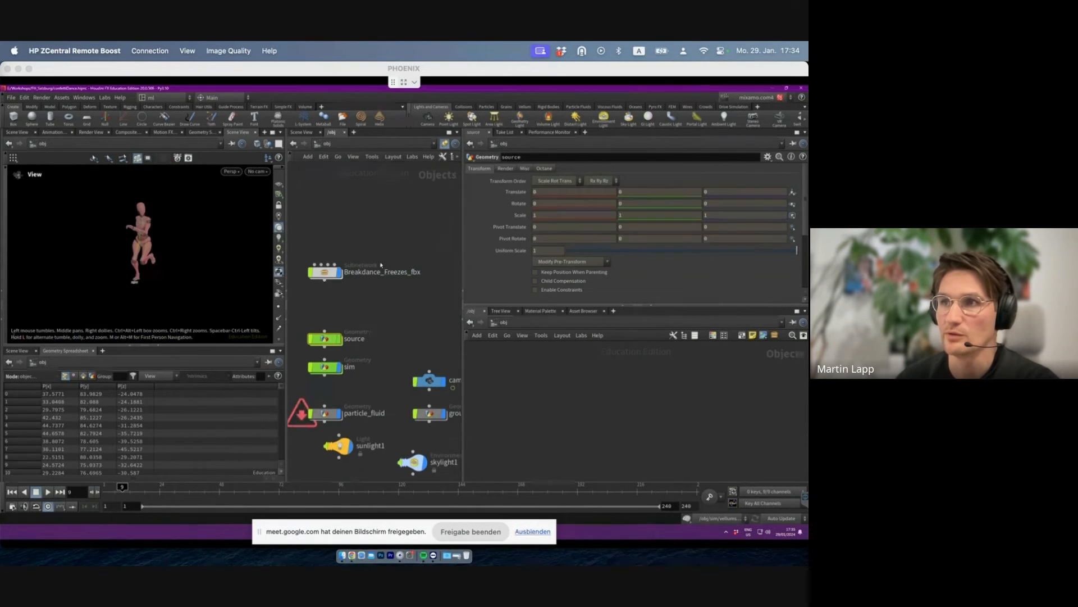
double_click(333, 339)
right_click_drag(129, 253, 120, 268)
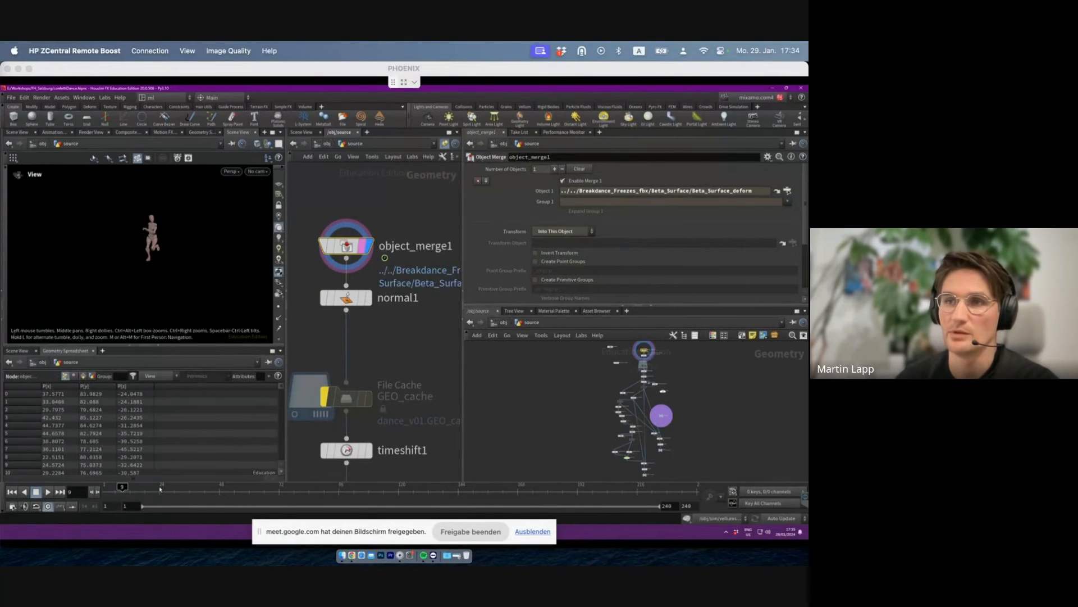
left_click_drag(125, 489, 196, 479)
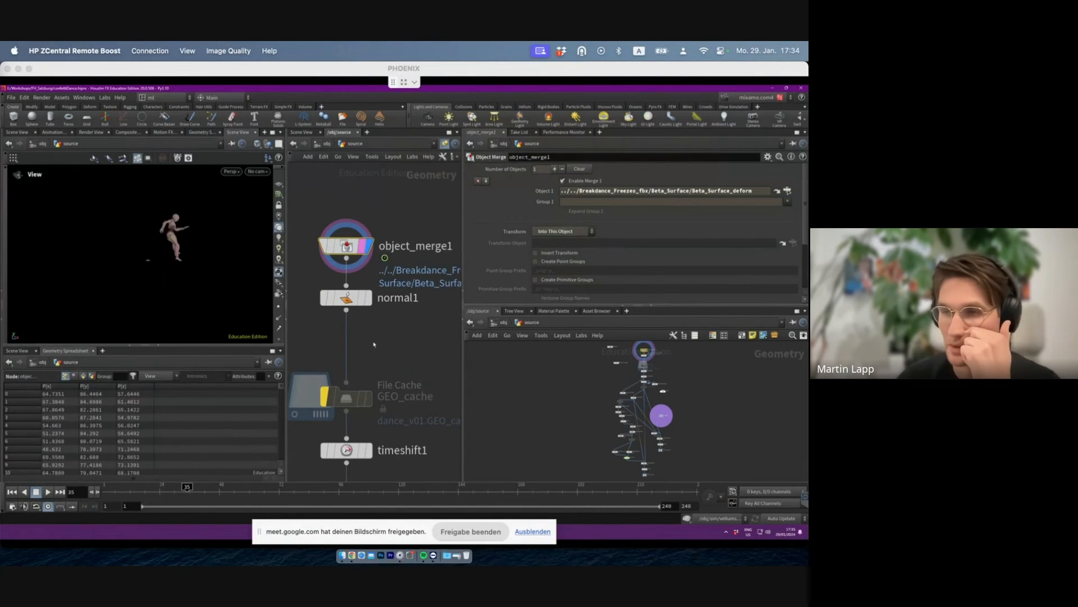
- Display normal1 and timeshift1 in turn to review their normal and frame clamp settings
left_click(349, 298)
scroll(390, 337, "down", 2)
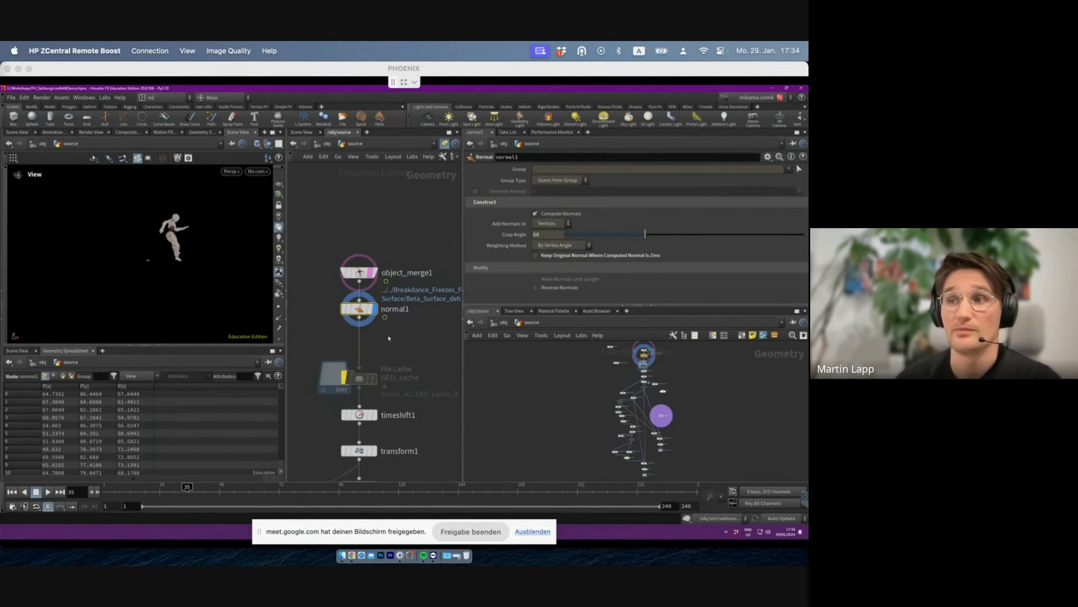
middle_click_drag(379, 329, 372, 297)
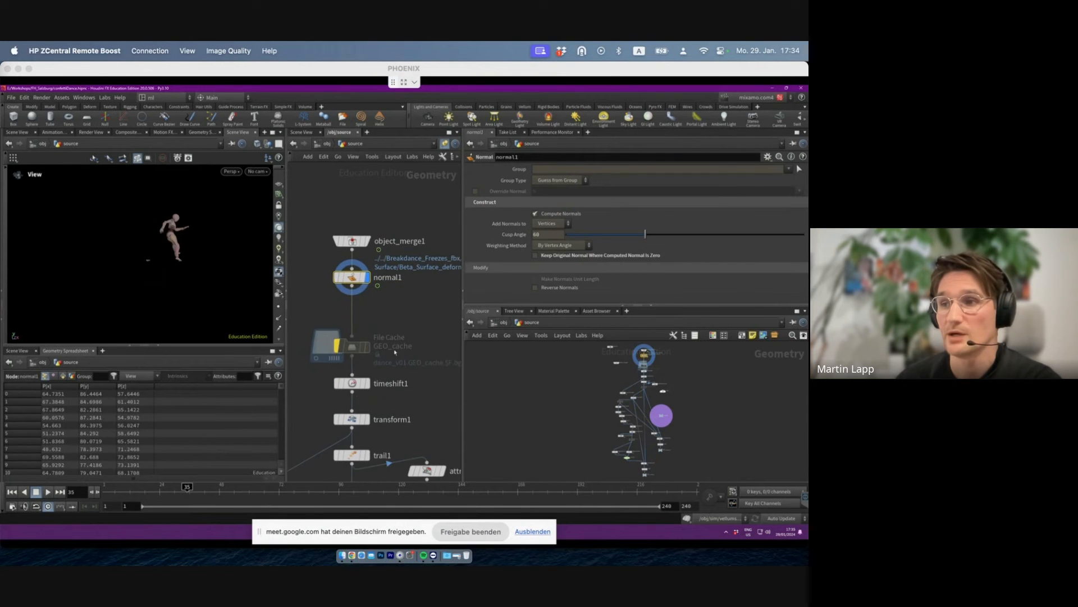
left_click(362, 387)
left_click(368, 384)
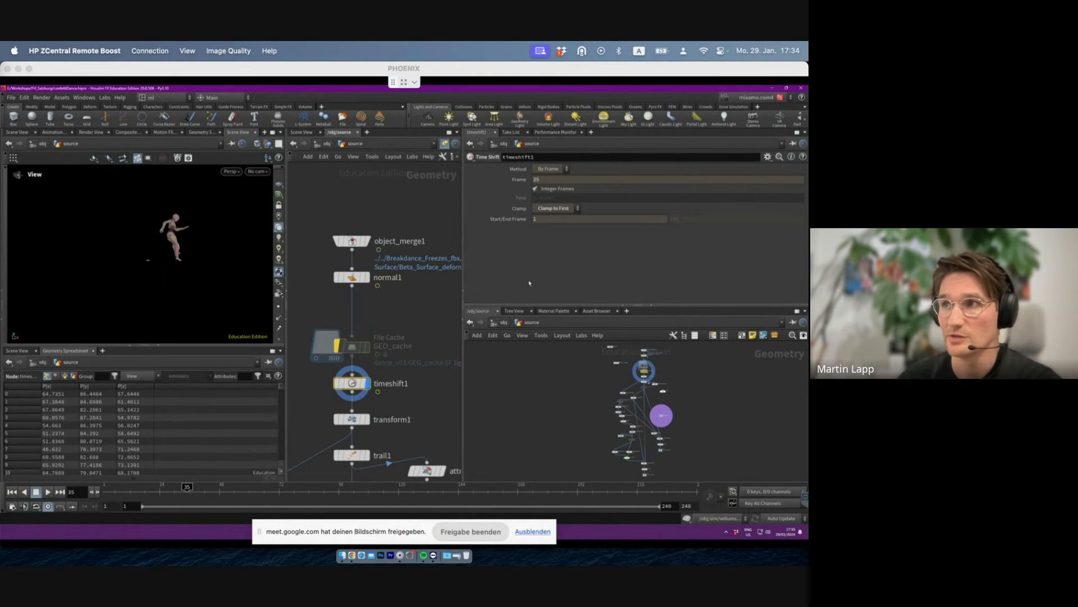
- Display transform1, review its 0.01 uniform scale, and frame the scaled dancer in the viewport
middle_click_drag(408, 409, 396, 354)
left_click(349, 365)
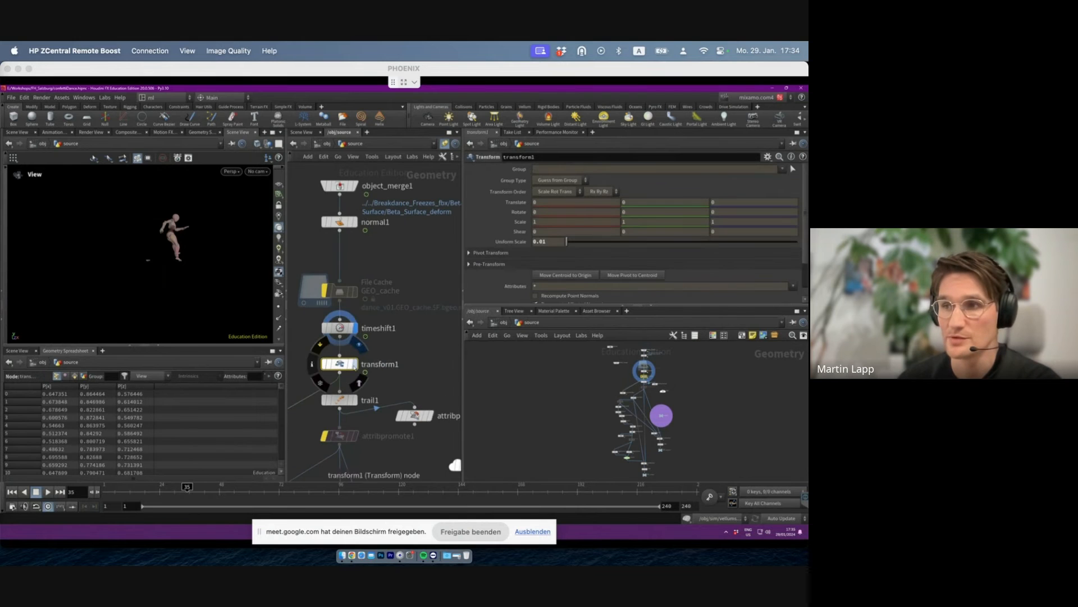
left_click(355, 364)
key("f")
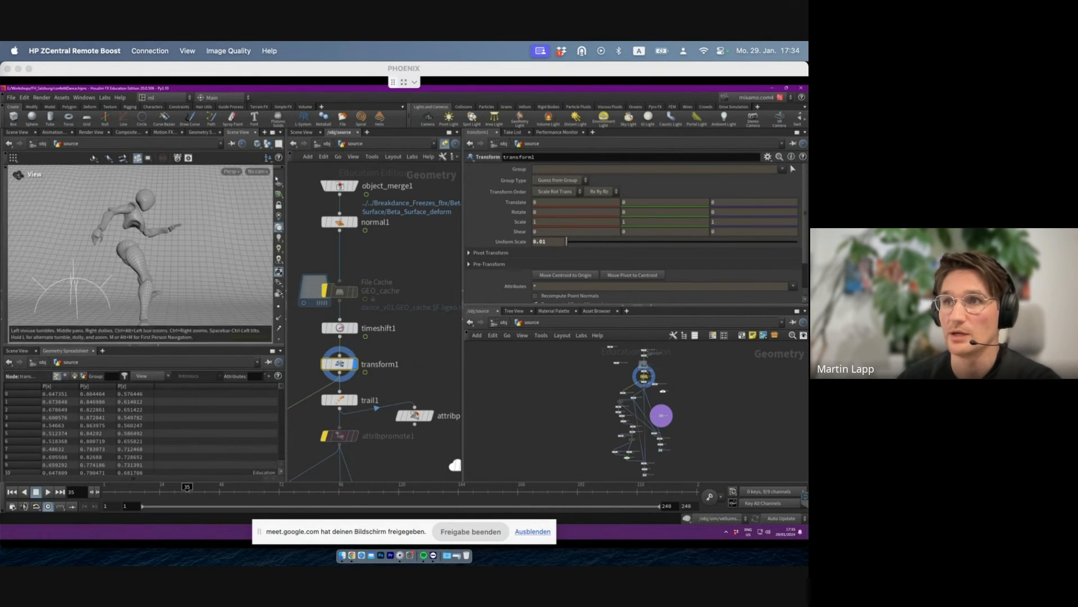
middle_click_drag(384, 389, 394, 321)
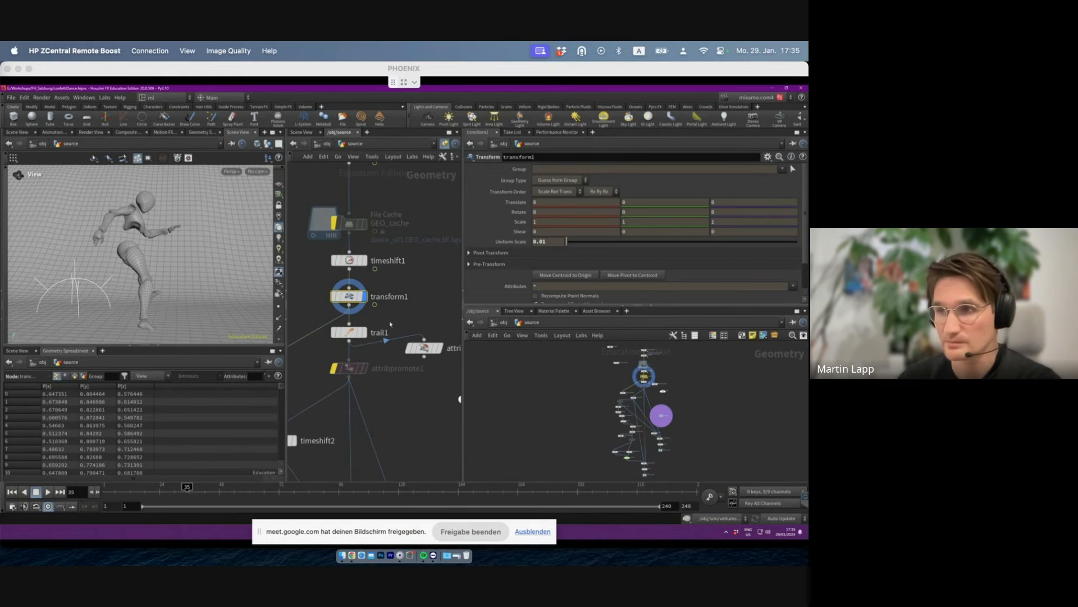
- Display trail1 and enable the scene's v visualizer to show the dancer's velocity vectors
left_click(364, 333)
left_click(368, 313)
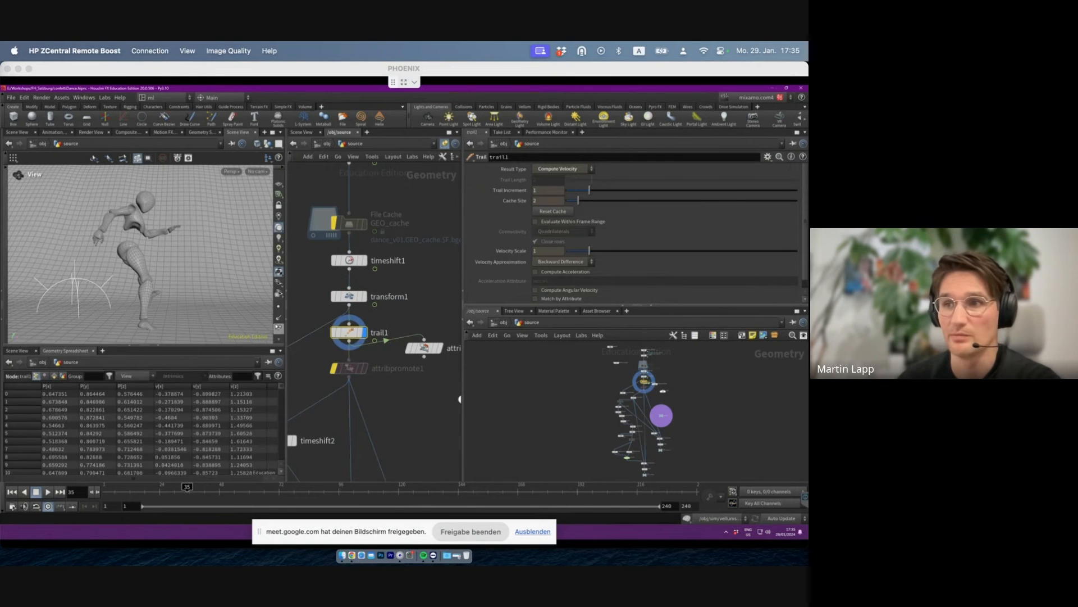
left_click(278, 293)
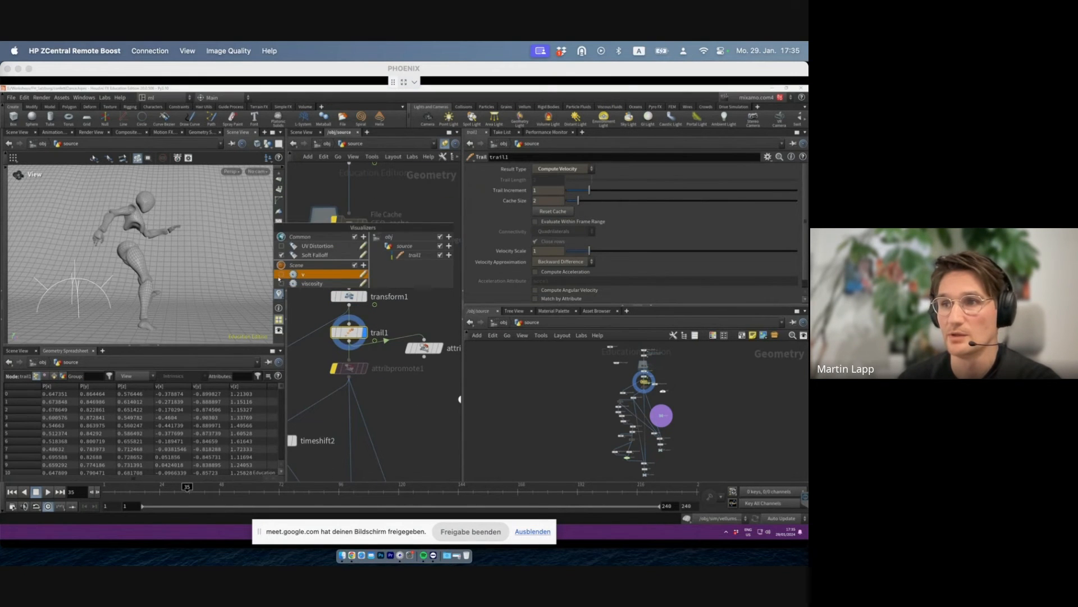
left_click(282, 274)
- Frame the whole source network and examine the preparation chain from object_merge1 down to the branches below trail1
key("h")
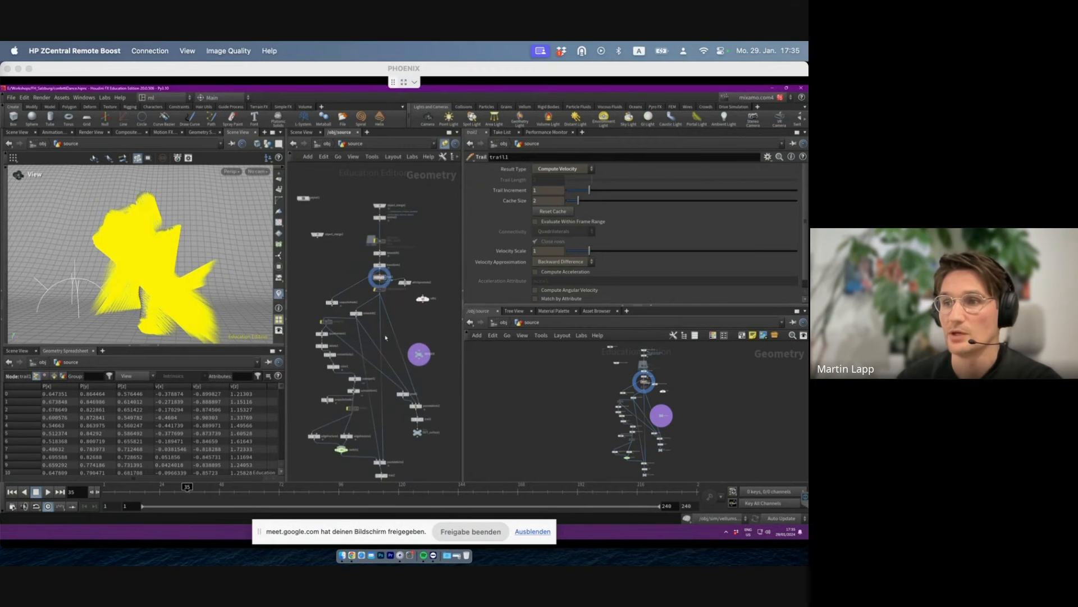
left_click_drag(364, 184, 415, 290)
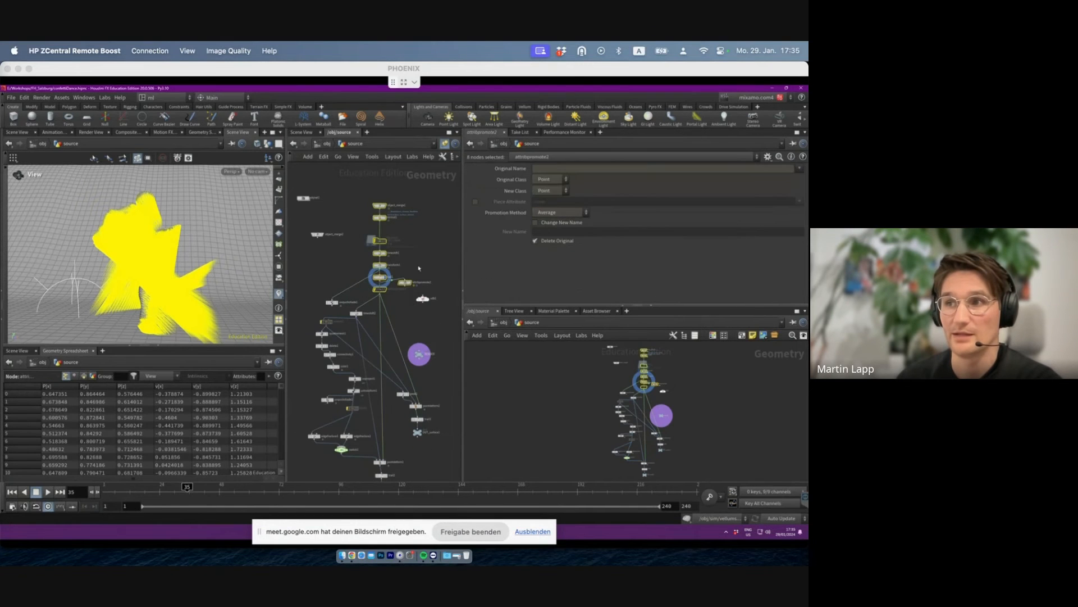
scroll(393, 316, "up", 2)
middle_click_drag(395, 304, 411, 255)
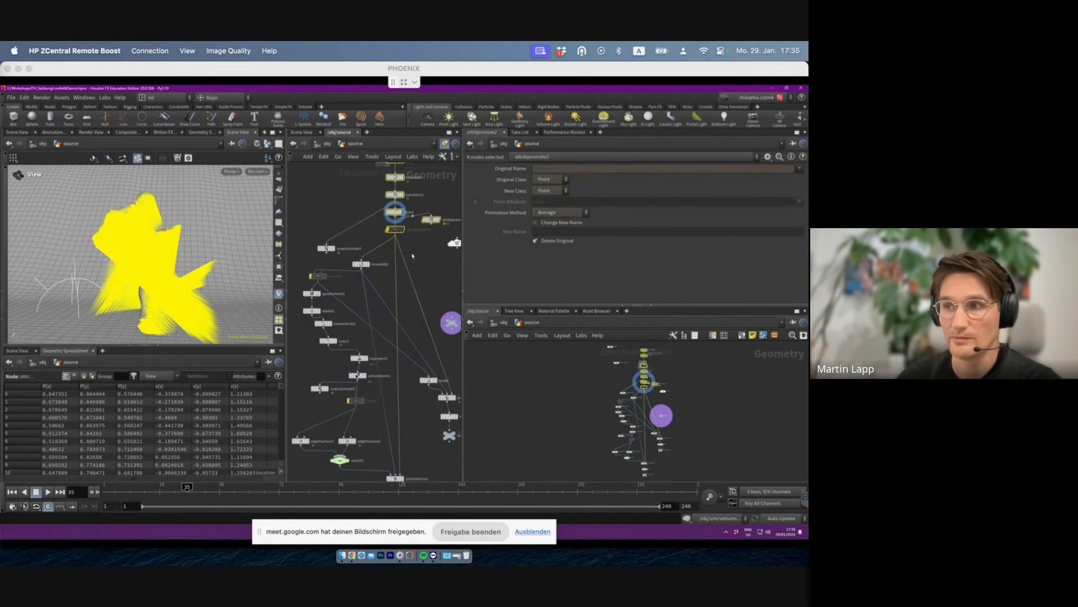
left_click(411, 257)
scroll(399, 273, "up", 1)
scroll(400, 269, "down", 3)
scroll(399, 271, "up", 3)
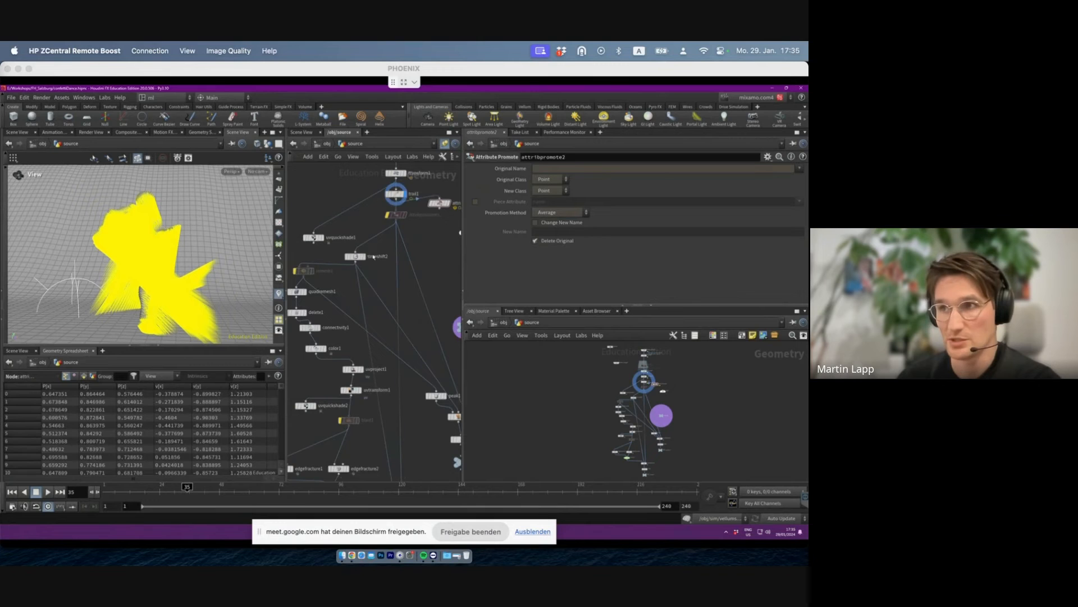
- Display timeshift2 without the reference grid, open its parameters, and scrub the timeline back to frame 1
left_click(365, 248)
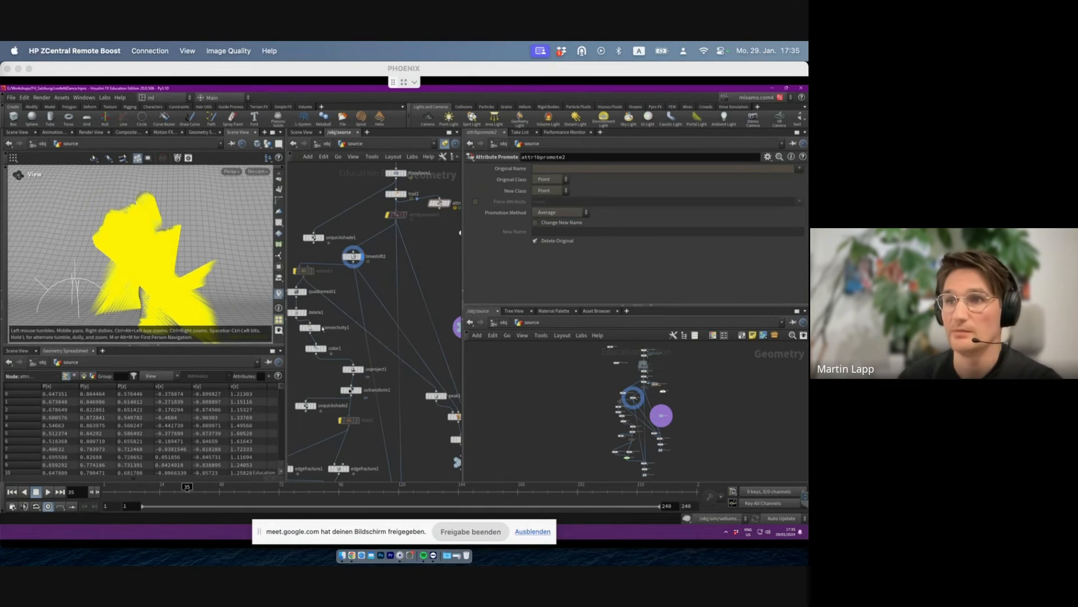
key("f")
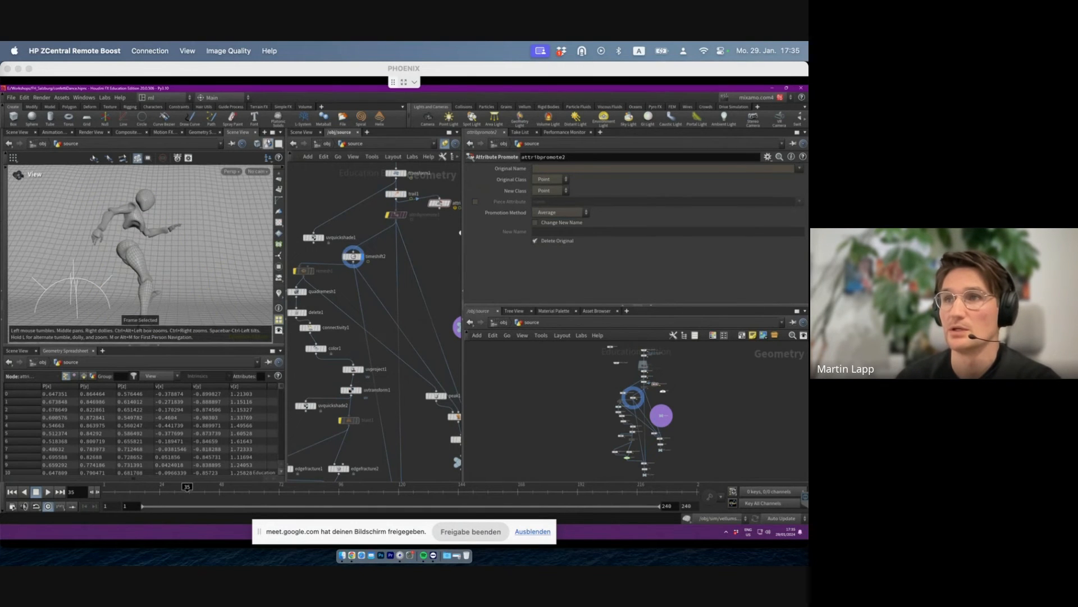
left_click(278, 144)
left_click(304, 171)
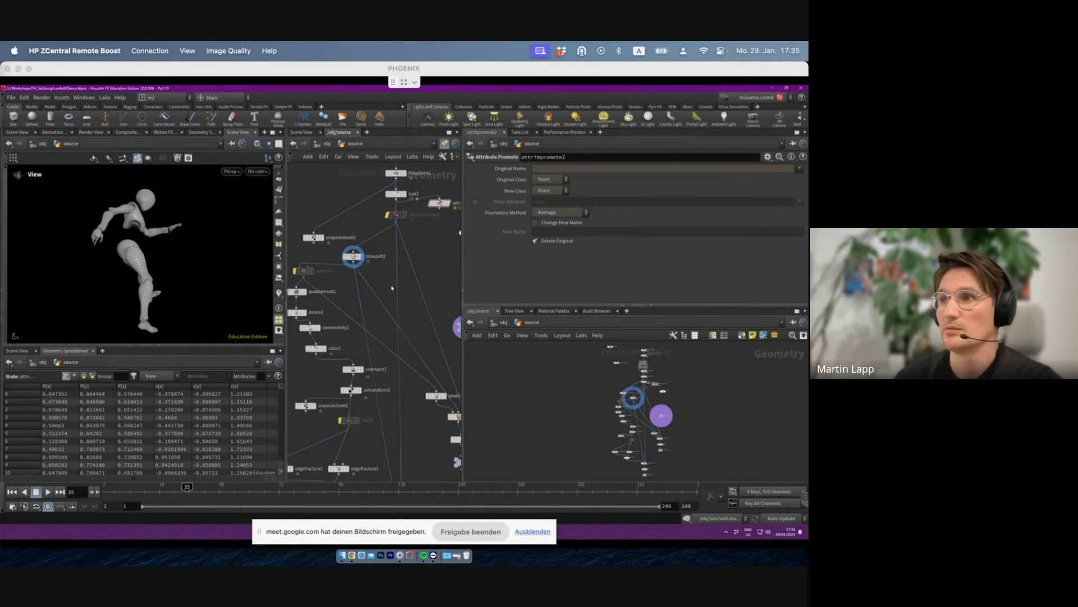
left_click(354, 257)
left_click_drag(140, 491, 105, 490)
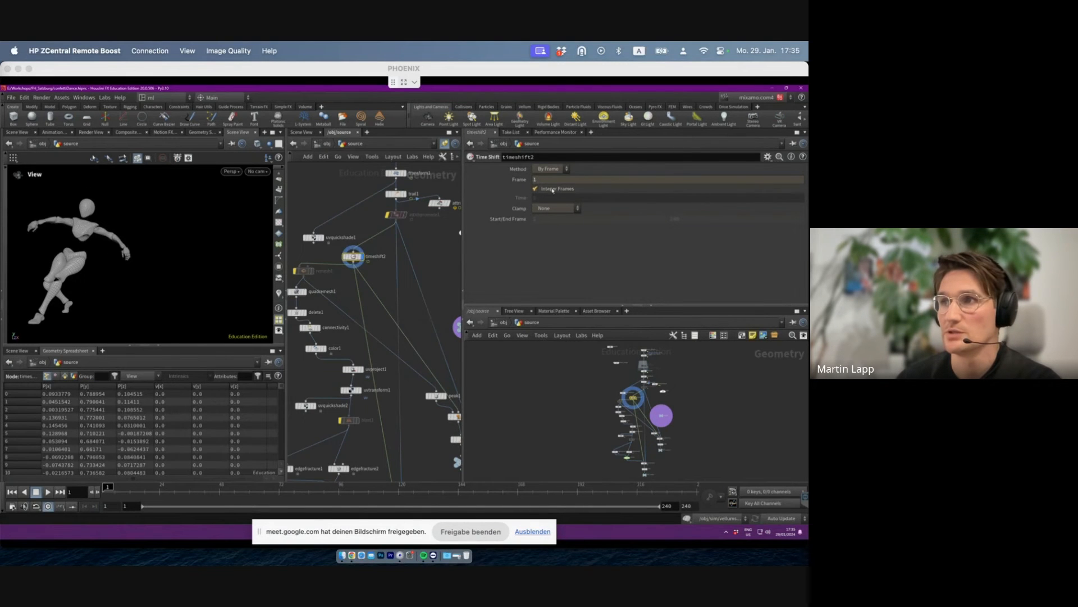
- Examine how timeshift2 feeds the remesh branch and pointdeform1, tracing the connections through the source network
scroll(377, 268, "up", 3)
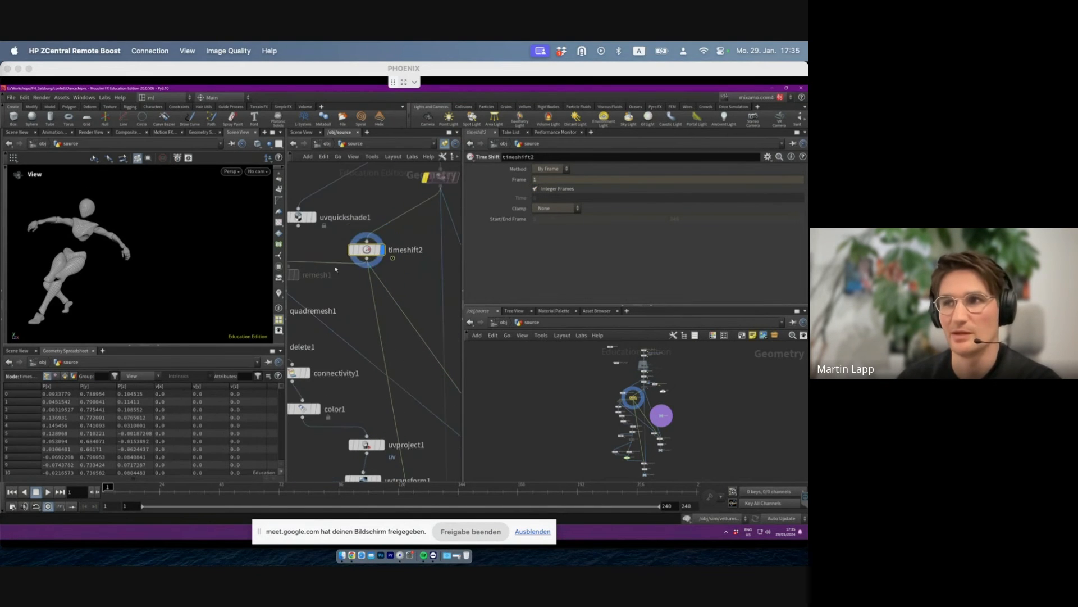
scroll(361, 254, "down", 3)
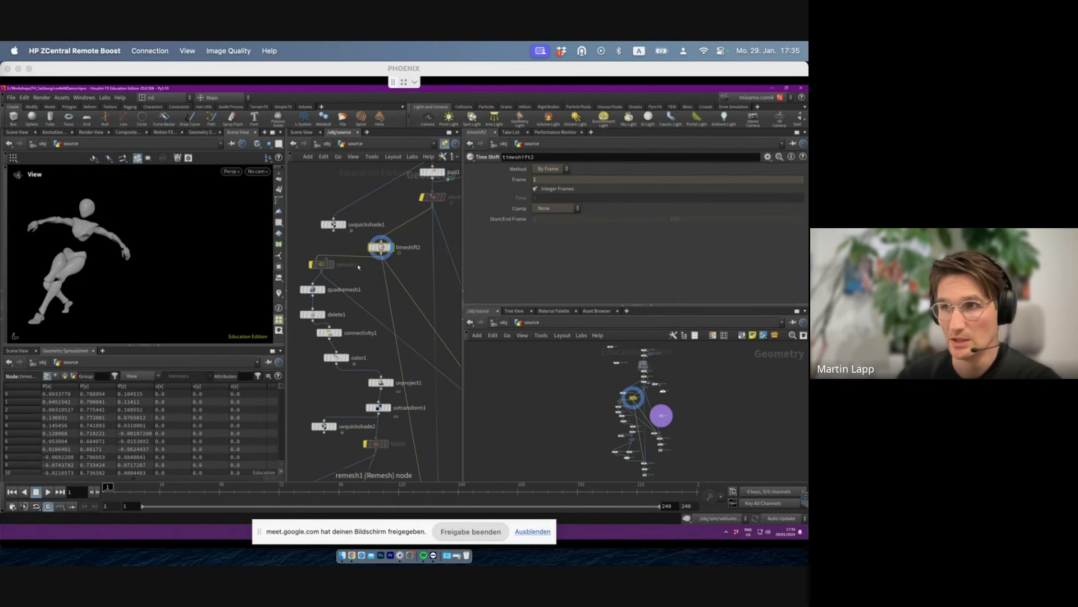
scroll(360, 275, "down", 4)
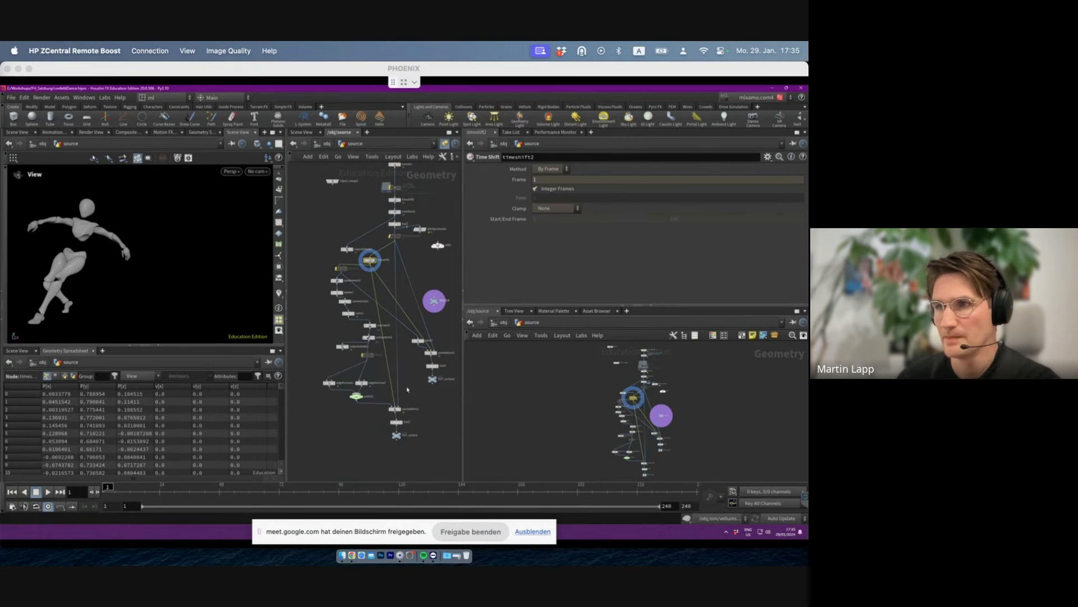
scroll(406, 419, "up", 3)
mouse_move(409, 395)
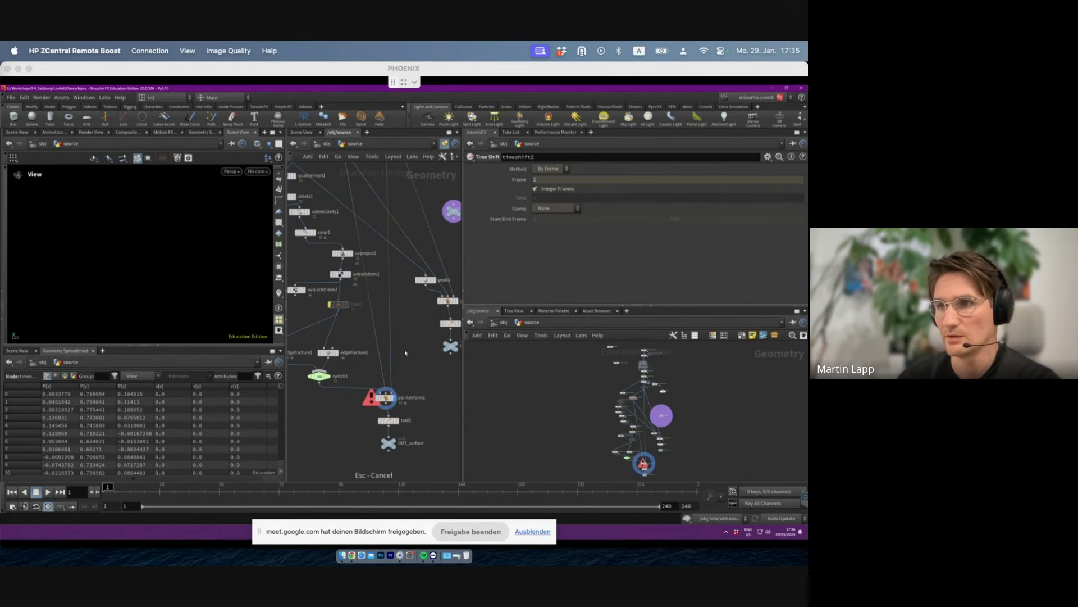
middle_click_drag(399, 323, 413, 385)
middle_click_drag(384, 254, 388, 283)
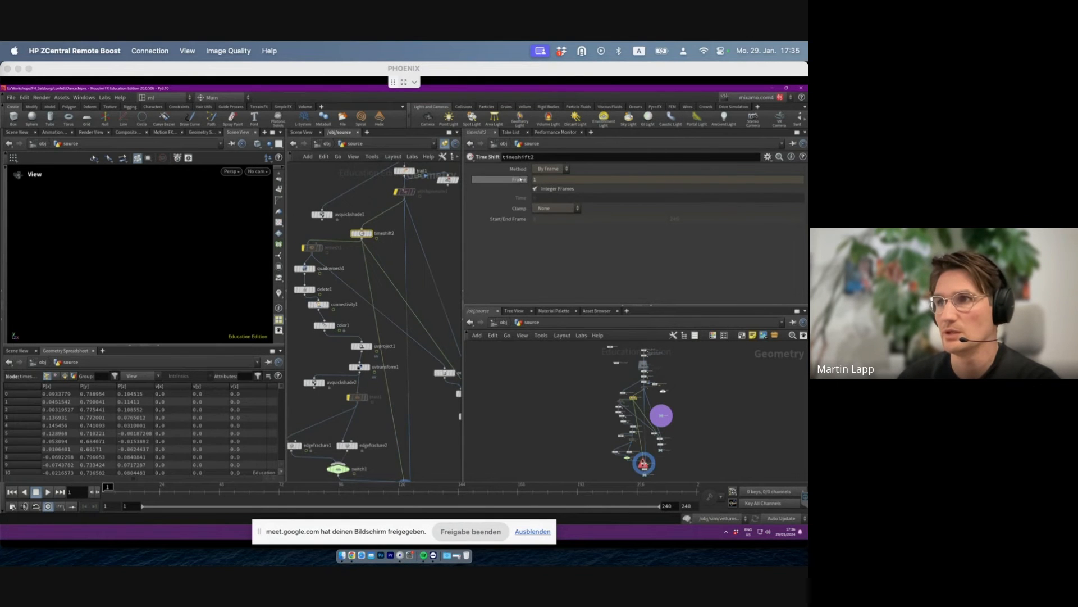
middle_click_drag(441, 211, 418, 222)
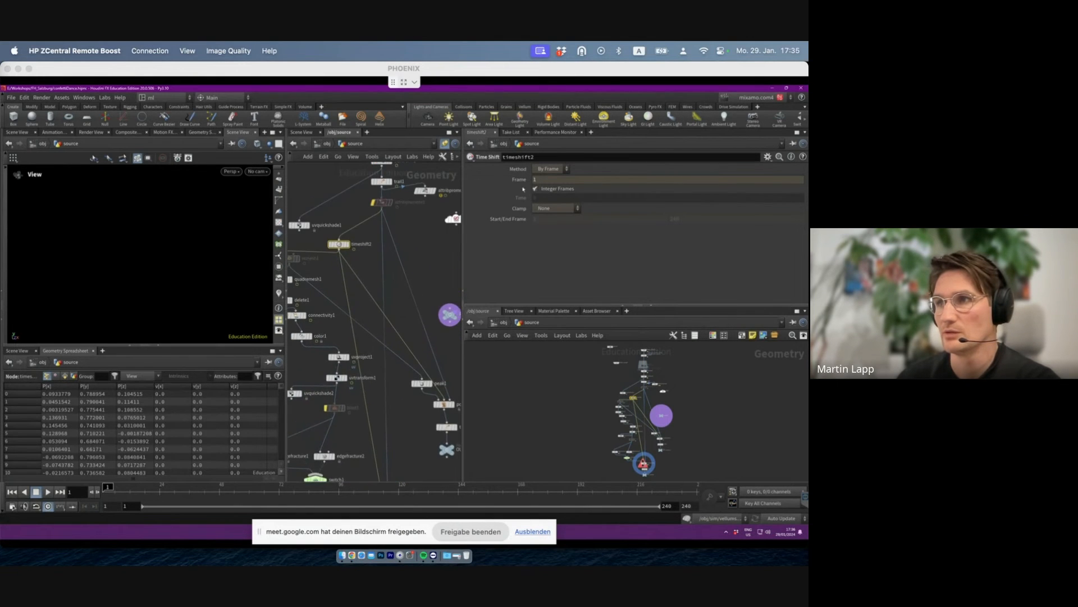
scroll(401, 257, "down", 3)
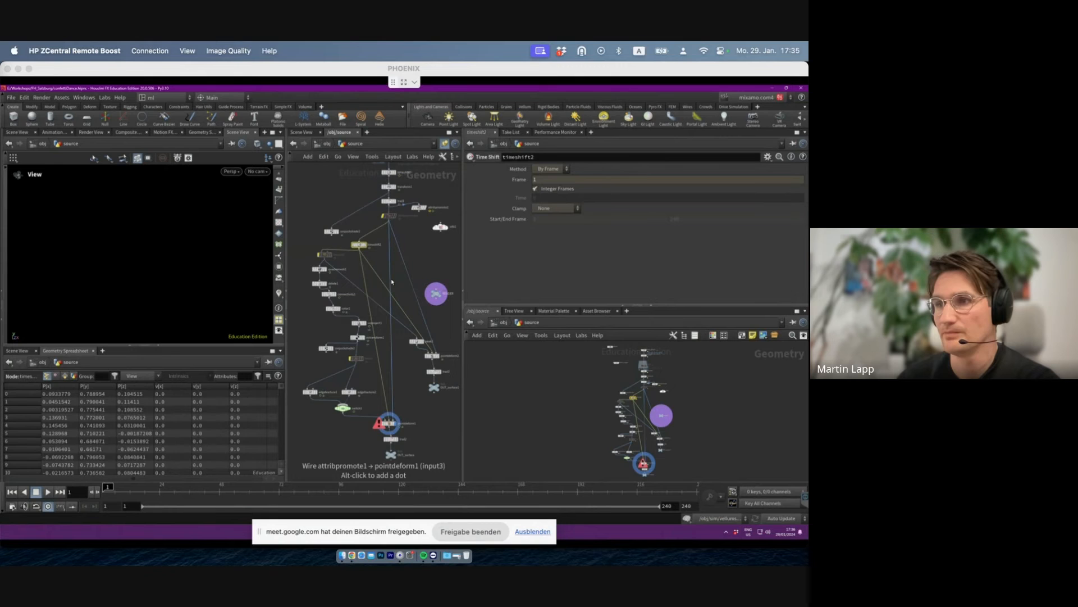
scroll(357, 273, "up", 2)
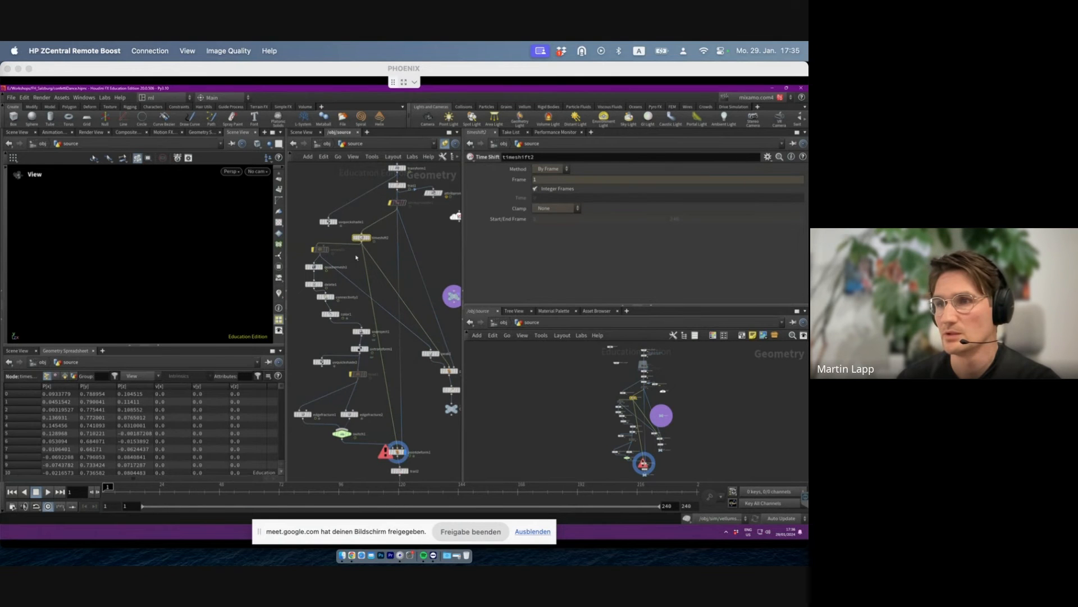
- Add a new Time Shift node and insert it on the connection between timeshift2 and remesh1
key("Tab")
type("rest")
key("BackSpace")
key("BackSpace")
key("BackSpace")
key("BackSpace")
type("times")
key("Return")
left_click(357, 256)
left_click(356, 249)
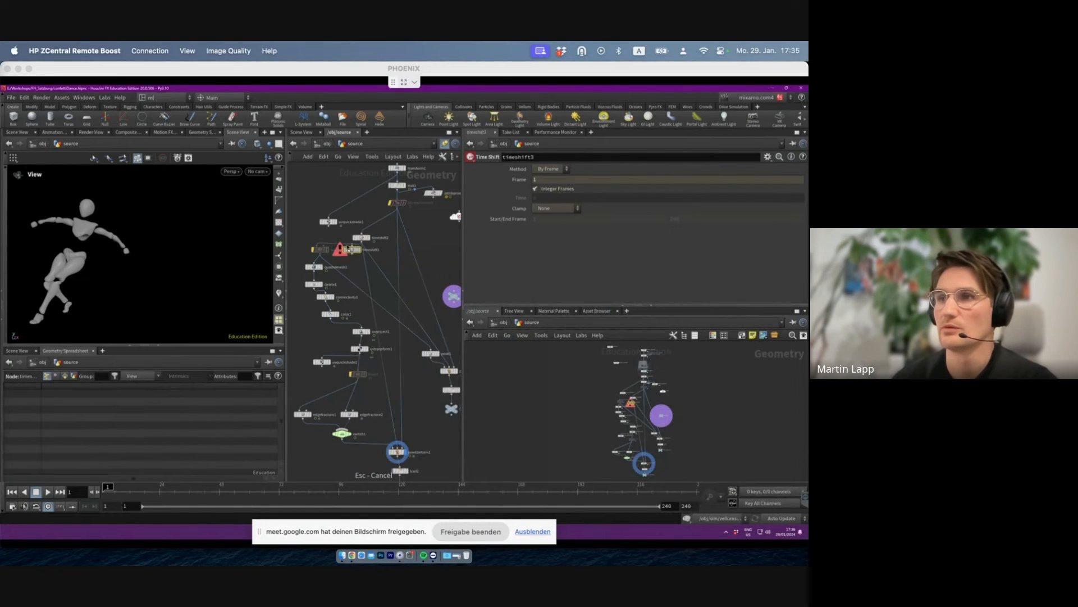
left_click_drag(349, 248, 341, 249)
- Delete the Frame parameter's channels on timeshift3 to hold it at frame 1, and tidy the node's position
right_click(545, 178)
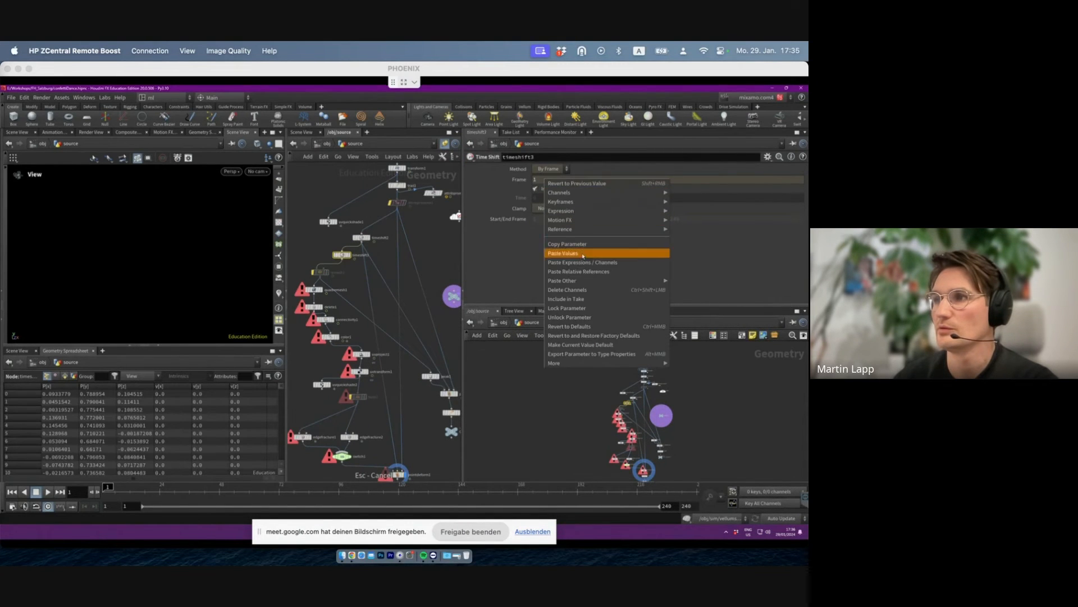
left_click(570, 289)
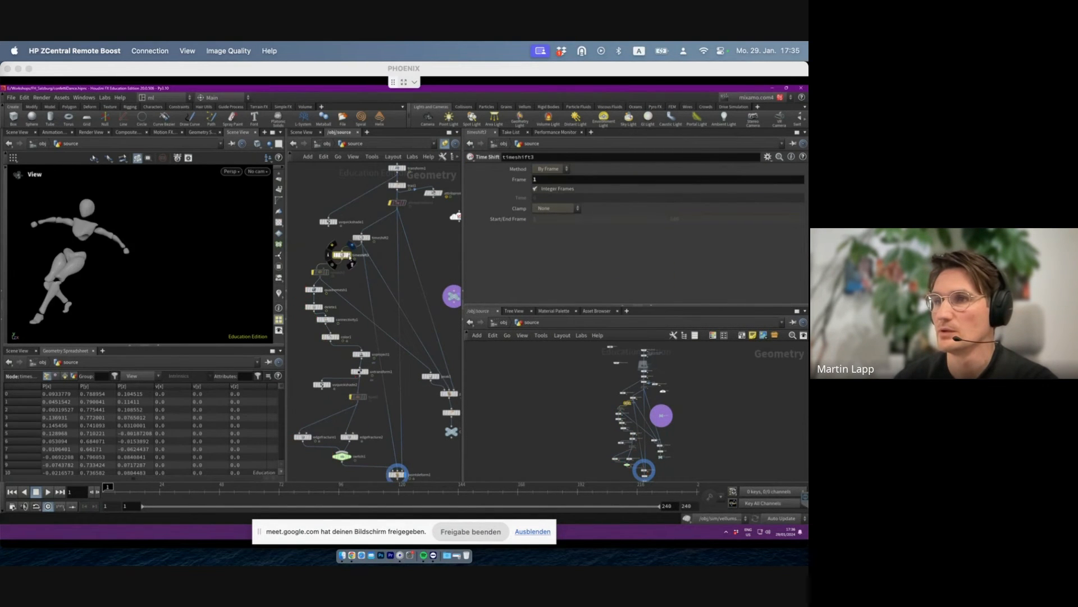
left_click_drag(336, 255, 327, 254)
- Display timeshift3 and scrub to frame 15 and back to frame 1 to check its held pose
scroll(372, 236, "up", 3)
left_click(366, 239)
left_click(354, 240)
left_click_drag(121, 492, 137, 492)
middle_click_drag(342, 292, 391, 287)
left_click(367, 264)
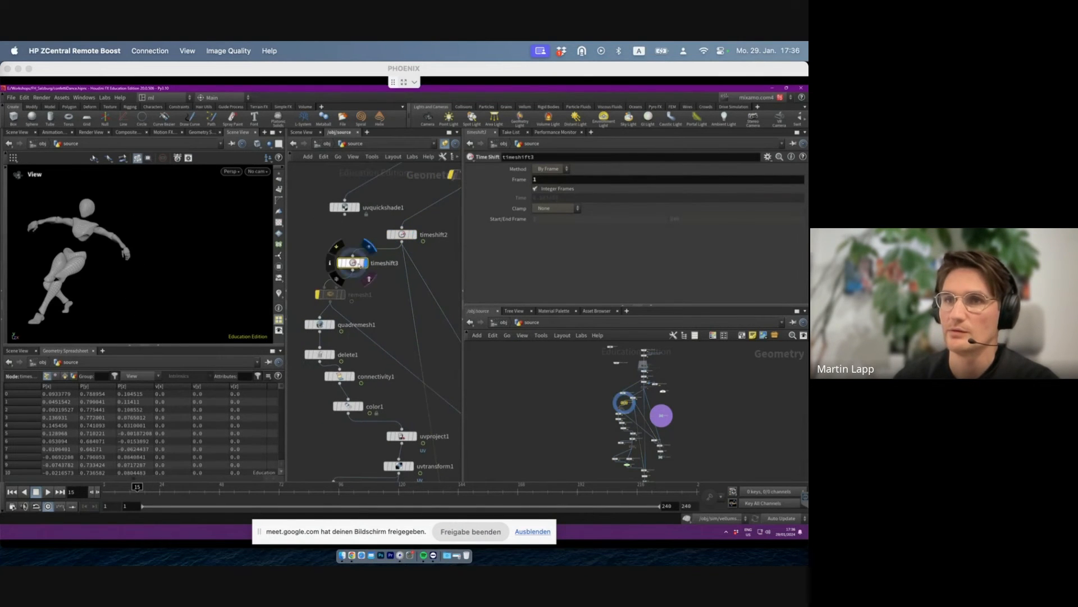
left_click_drag(360, 264, 353, 262)
left_click_drag(52, 231, 93, 248)
left_click_drag(149, 487, 104, 486)
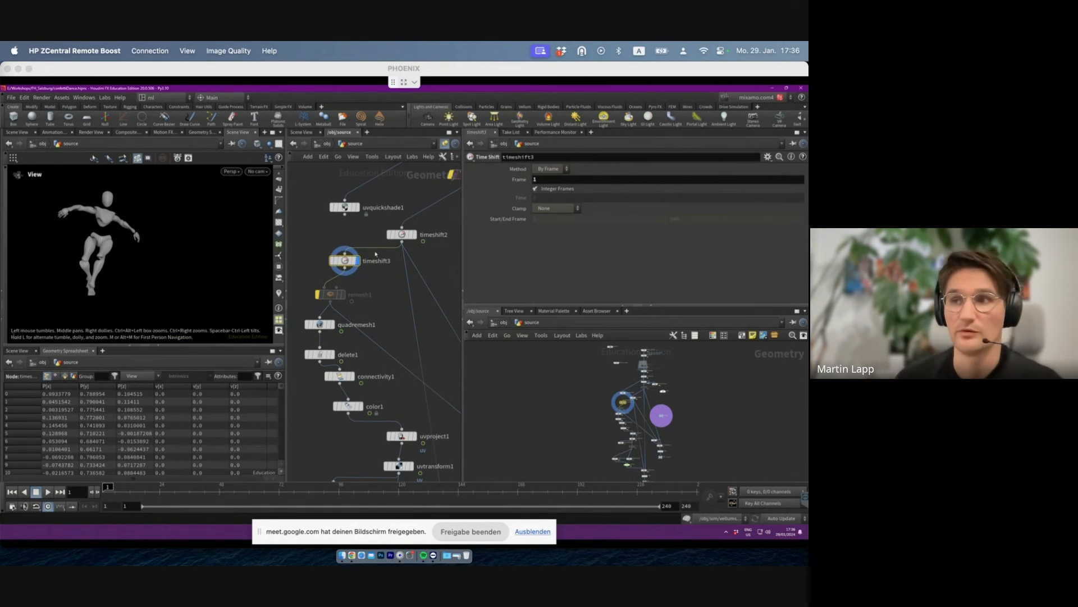
- Review remesh1's settings, then display quadremesh1 and examine the dancer's quad mesh up close
left_click(323, 326)
middle_click_drag(324, 328, 325, 293)
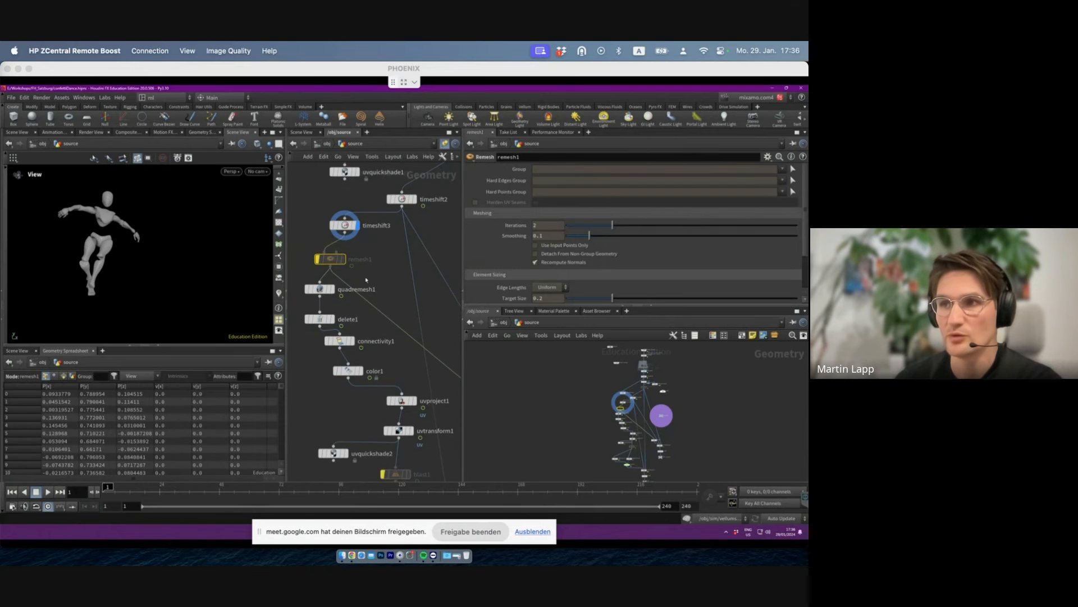
left_click(330, 290)
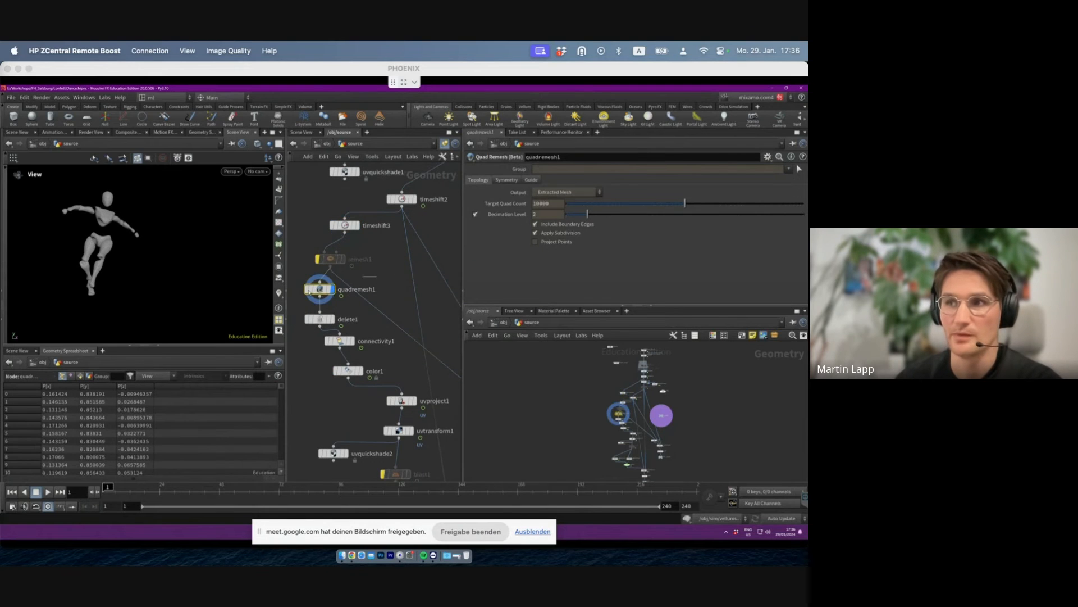
scroll(143, 241, "up", 5)
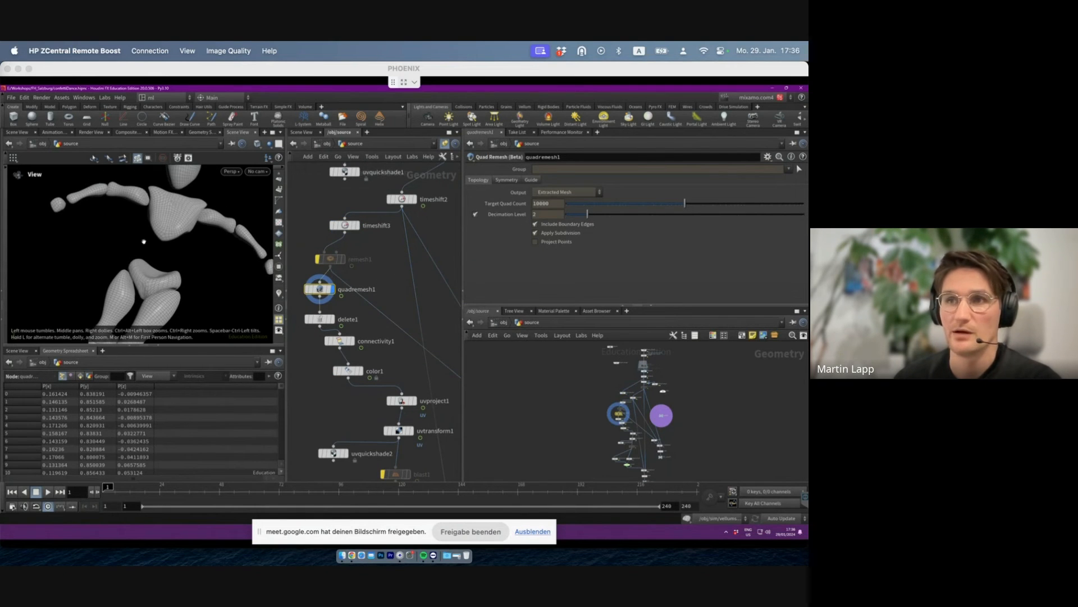
- Display delete1 below quadremesh1 and review its pattern-based primitive deletion settings
left_click(333, 319)
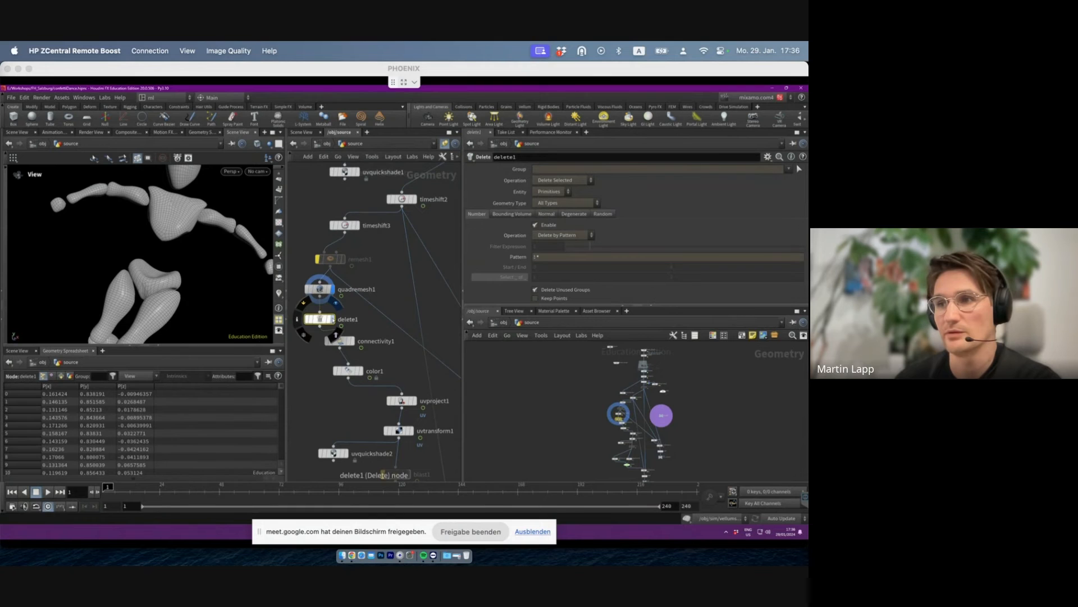
left_click(333, 316)
left_click(322, 292)
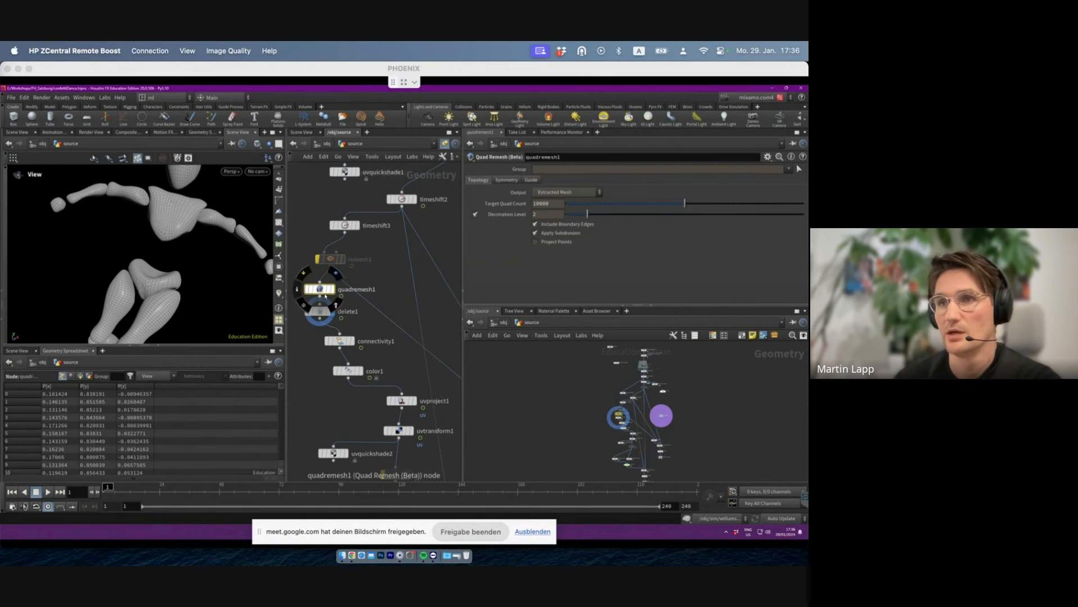
middle_click_drag(319, 289, 303, 265)
left_click(304, 288)
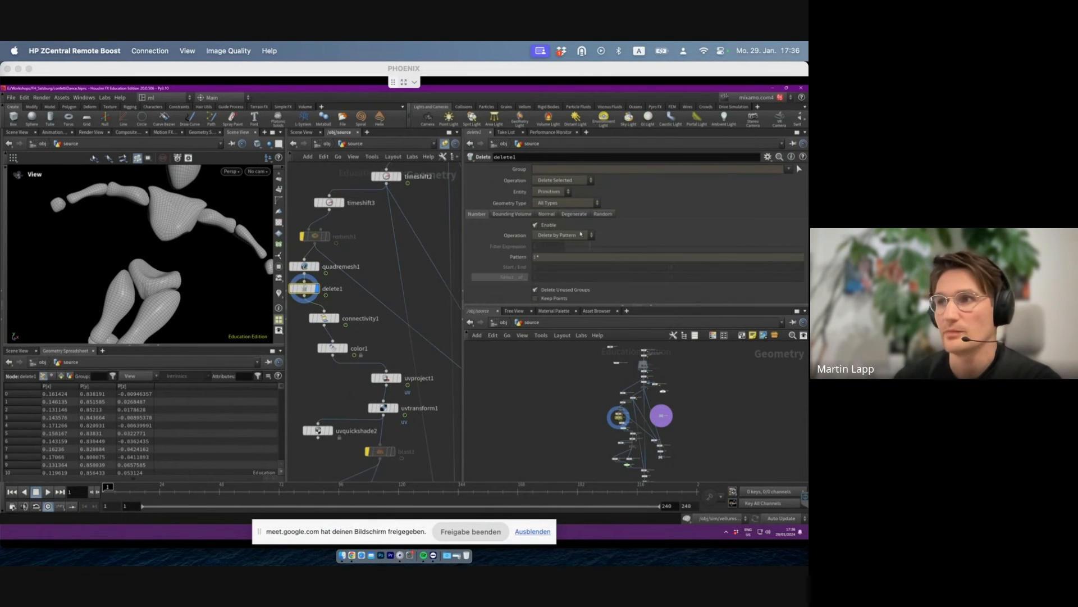
- Display connectivity1, inspect its node information, and view the class attribute as colours on the whole dancer
left_click(324, 318)
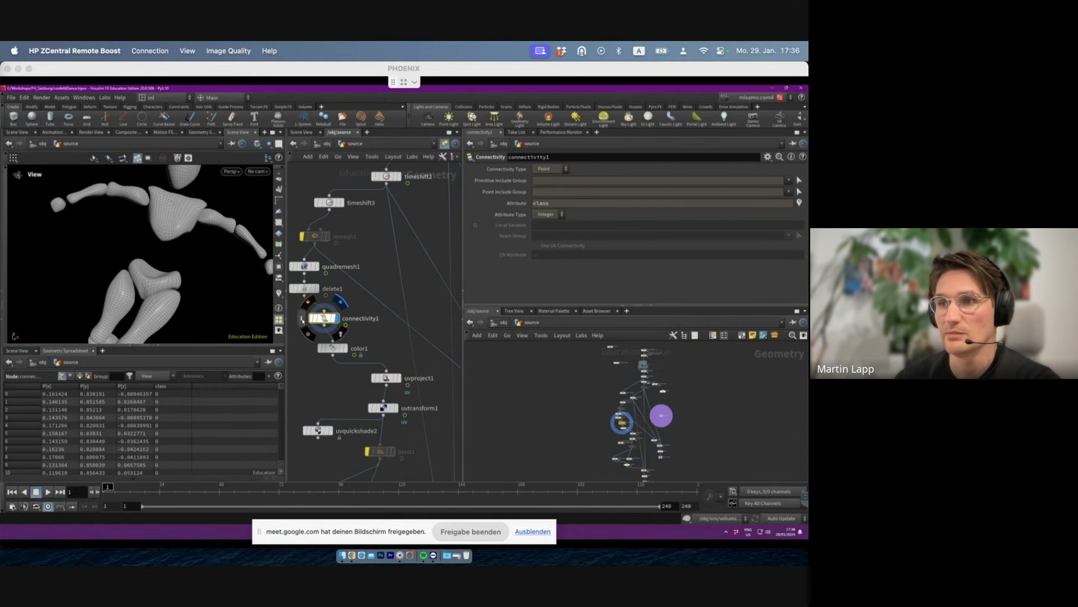
left_click(301, 318)
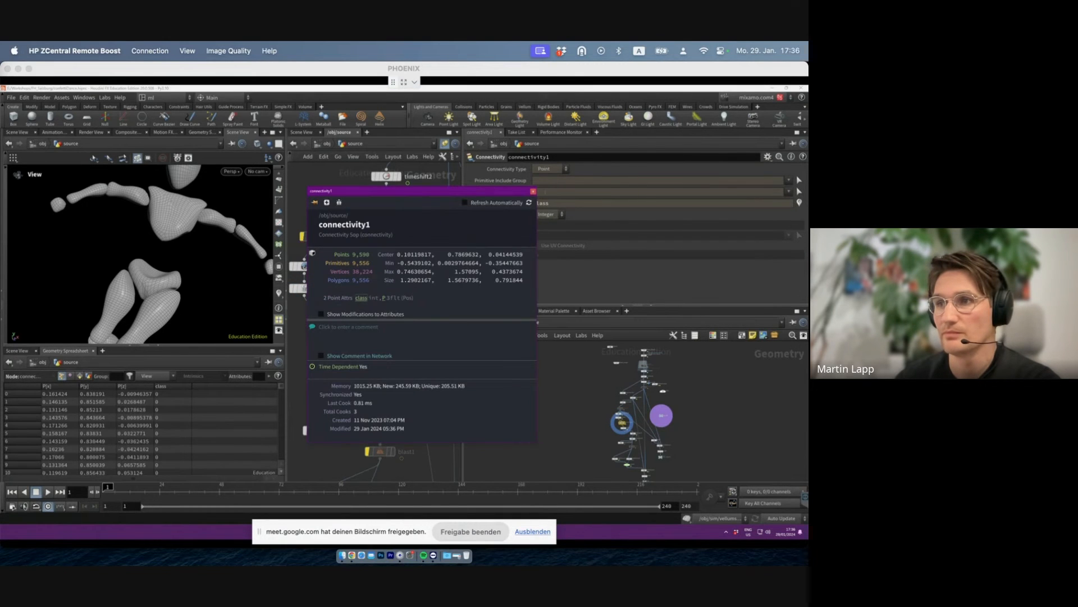
left_click(534, 191)
scroll(185, 279, "down", 8)
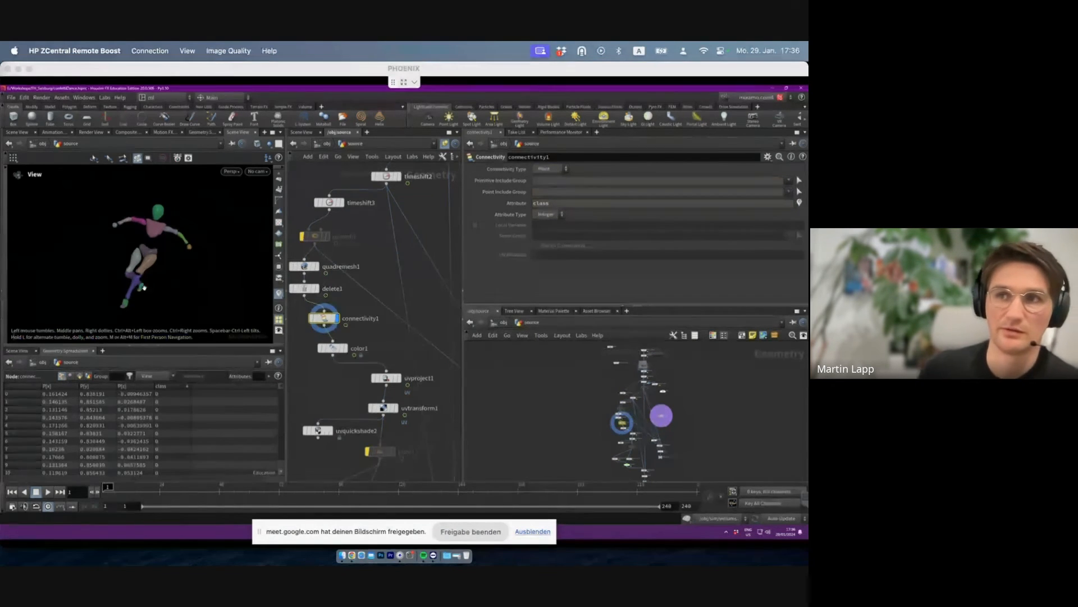
- Display color1 with its constant white point colour and turn off the attribute visualization in the viewport
left_click(333, 348)
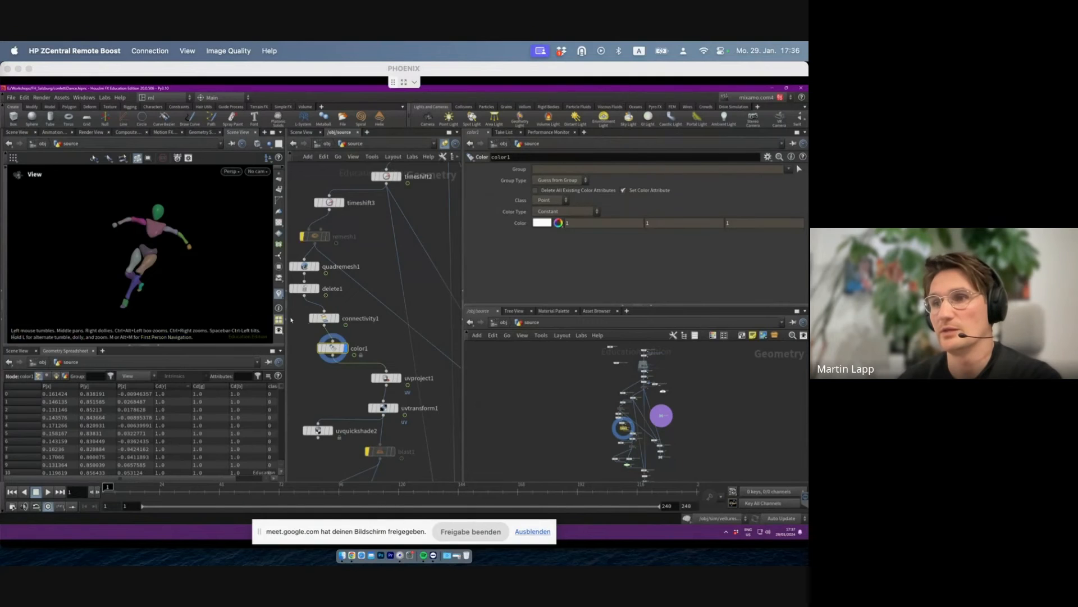
left_click(278, 293)
scroll(398, 356, "down", 1)
middle_click_drag(399, 357, 397, 346)
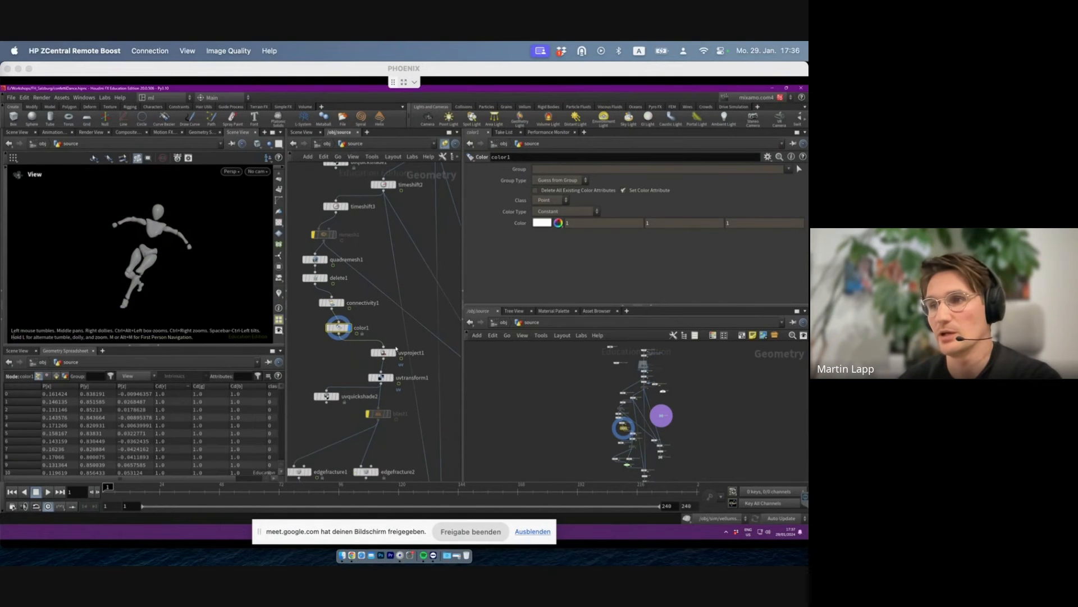
- Move uvproject1 closer beneath color1 and review the settings of uvtransform1
left_click_drag(388, 352, 367, 348)
left_click(387, 375)
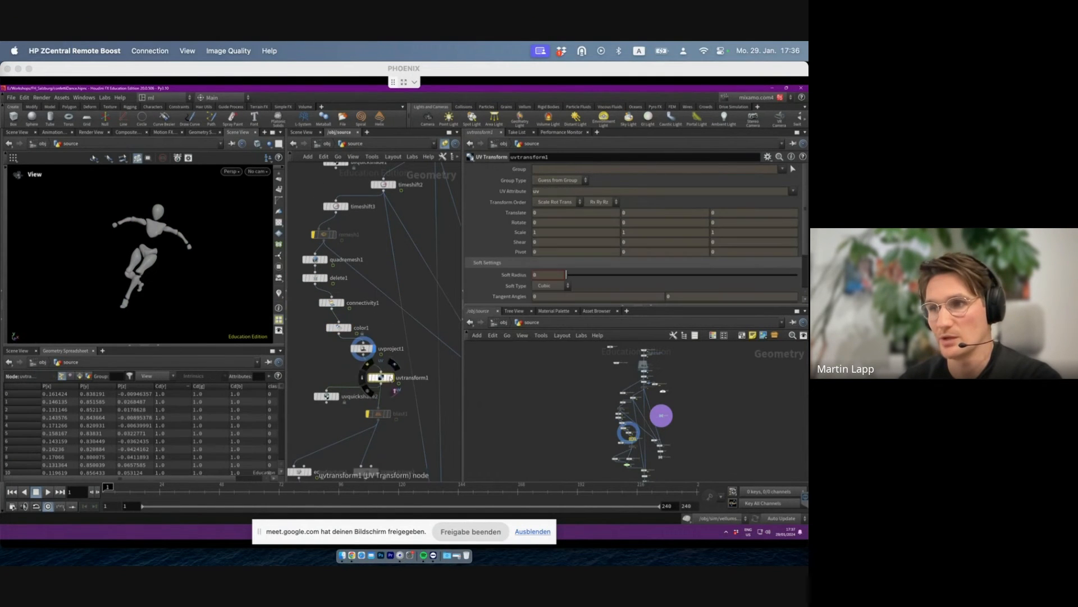
left_click(391, 378)
- Display edgefracture1 and review its fracture settings alongside the dancer's fractured surface
middle_click_drag(404, 444, 411, 346)
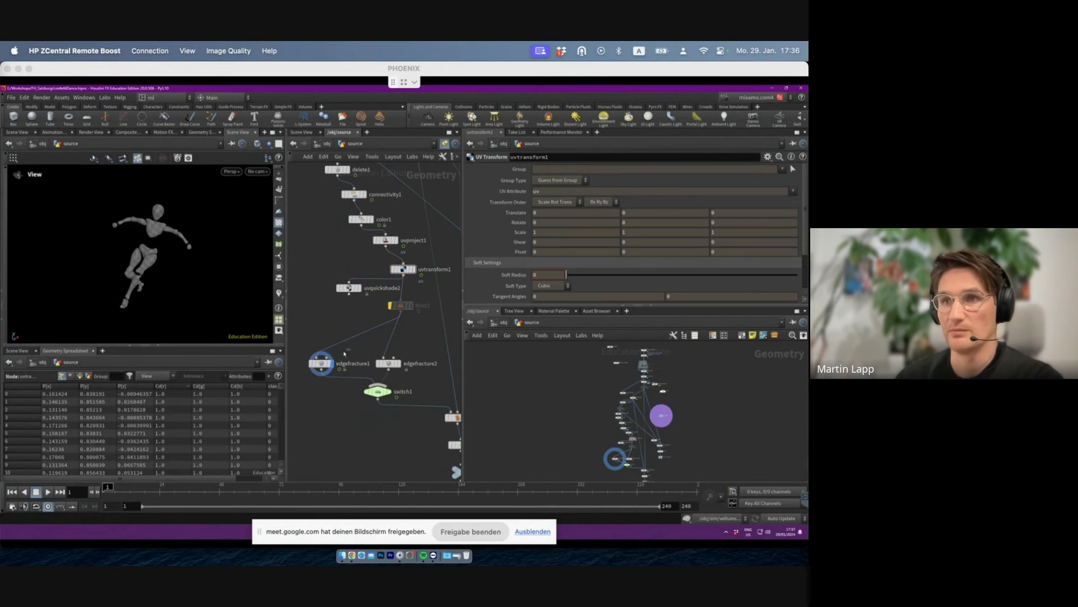
left_click(335, 351)
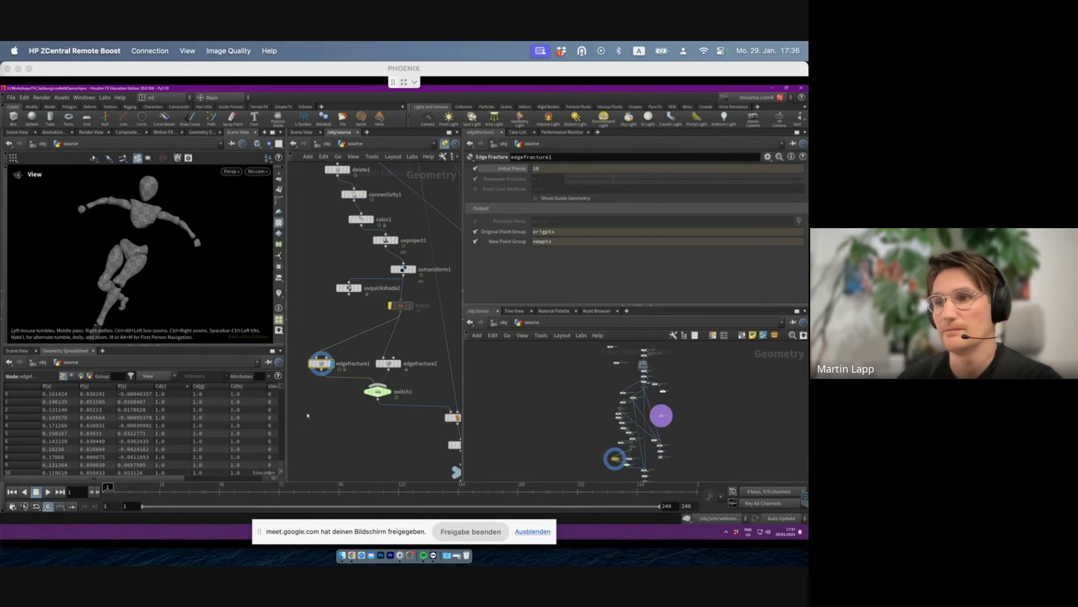
- Add an Exploded View node fed by edgefracture1 and display the separated pieces
key("Tab")
type("exp")
key("Return")
left_click(308, 415)
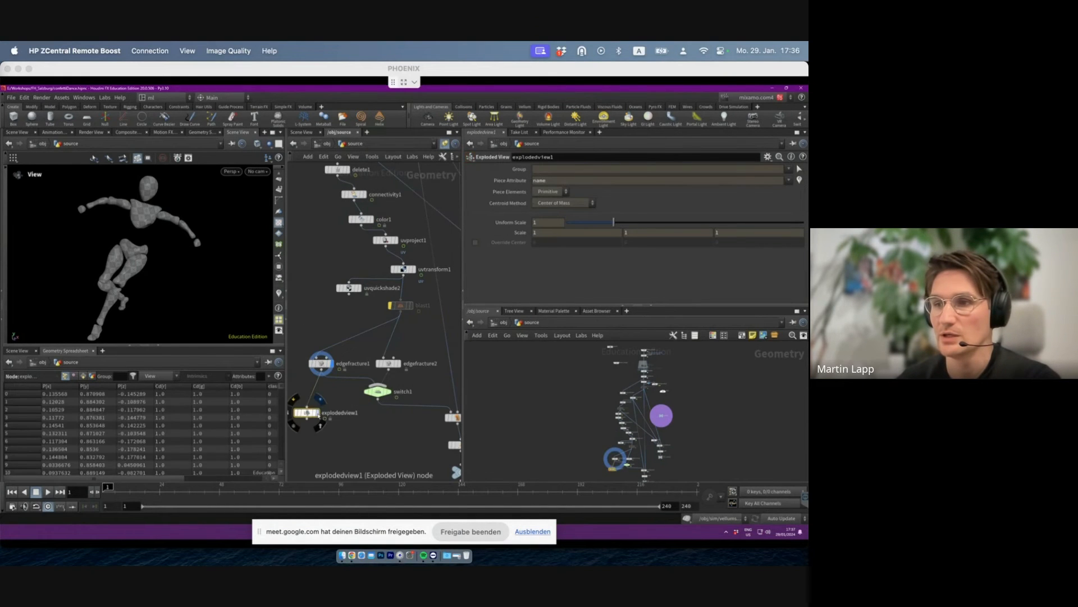
left_click(316, 413)
scroll(150, 220, "up", 4)
left_click_drag(150, 220, 203, 198)
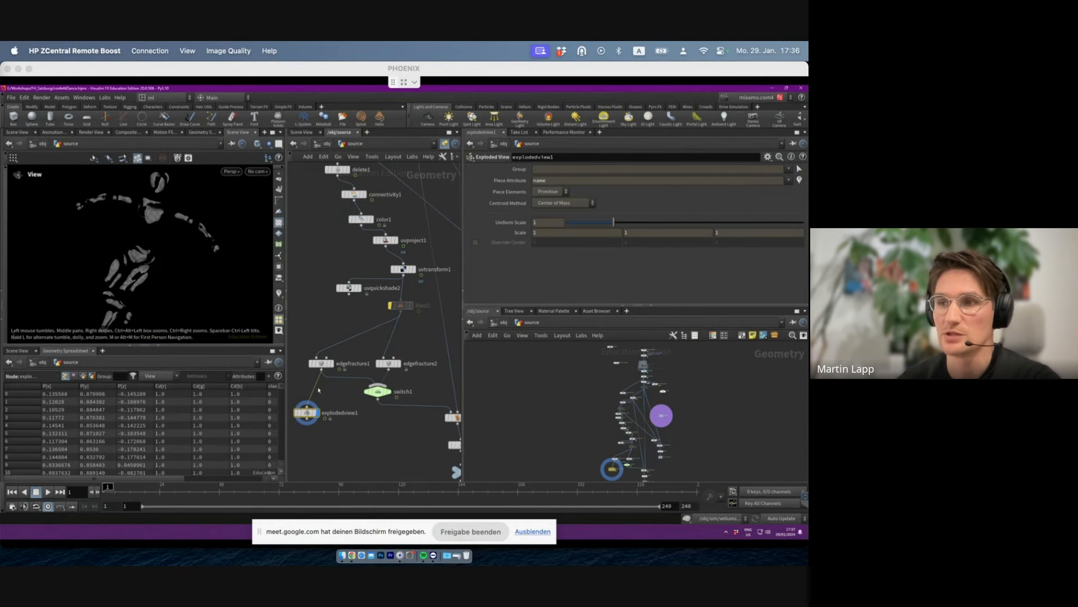
- Inspect the exploded character pieces and the edgefracture1 settings that produce them
left_click_drag(319, 379, 401, 314)
left_click_drag(324, 391, 321, 369)
left_click(321, 364)
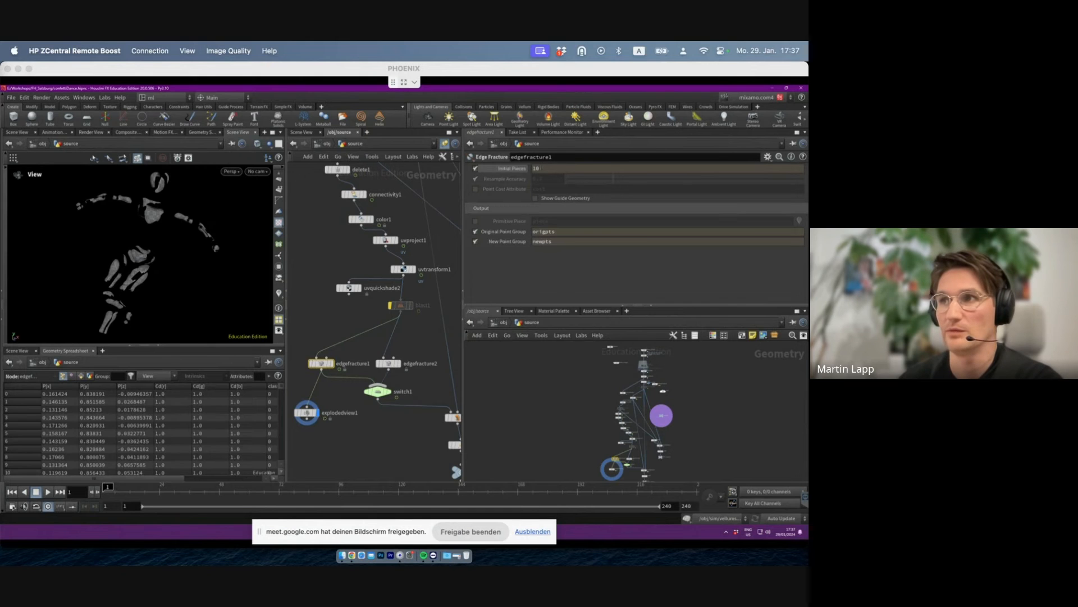
right_click_drag(136, 217, 176, 223, "alt")
left_click_drag(175, 223, 199, 221, "alt")
right_click_drag(199, 220, 111, 219, "alt")
left_click_drag(110, 219, 129, 226, "alt")
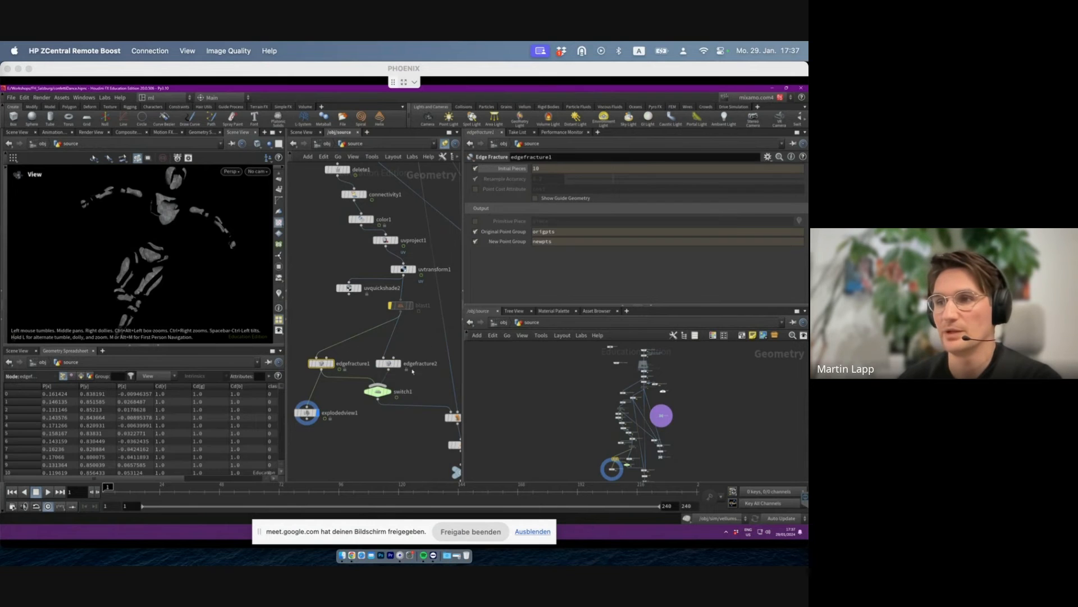
- Rewire the Exploded View input to edgefracture2 and compare the settings of both Edge Fracture nodes
left_click_drag(318, 384, 396, 379)
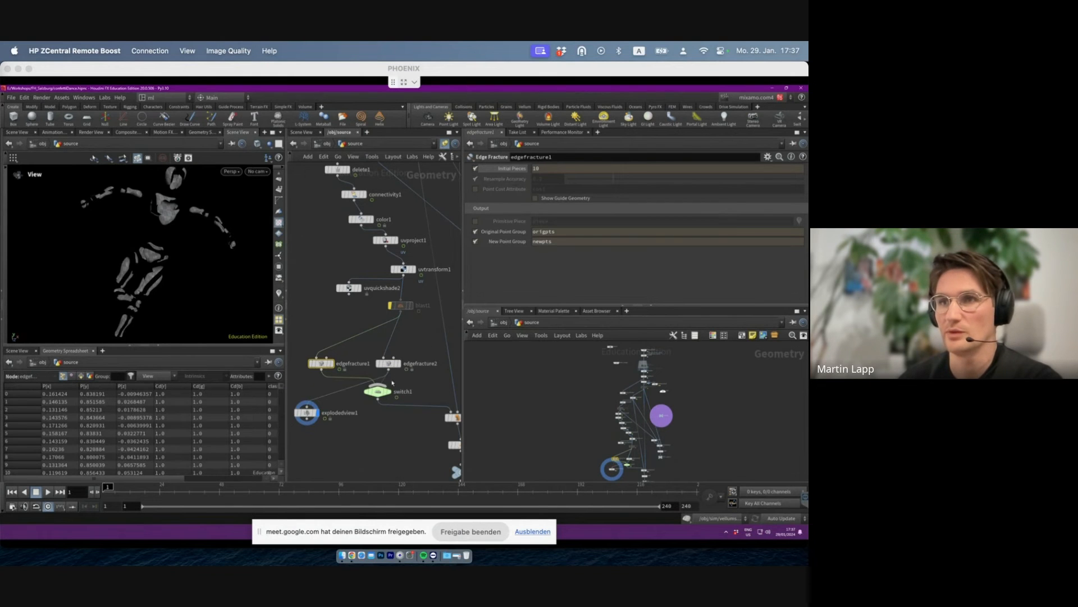
left_click(377, 391)
left_click(388, 363)
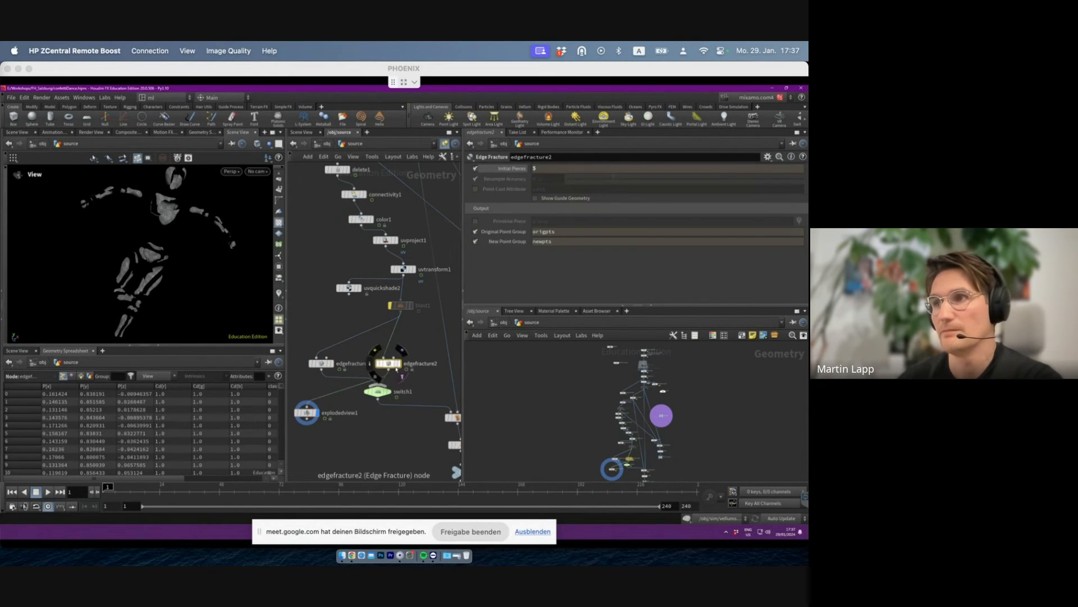
left_click(322, 363)
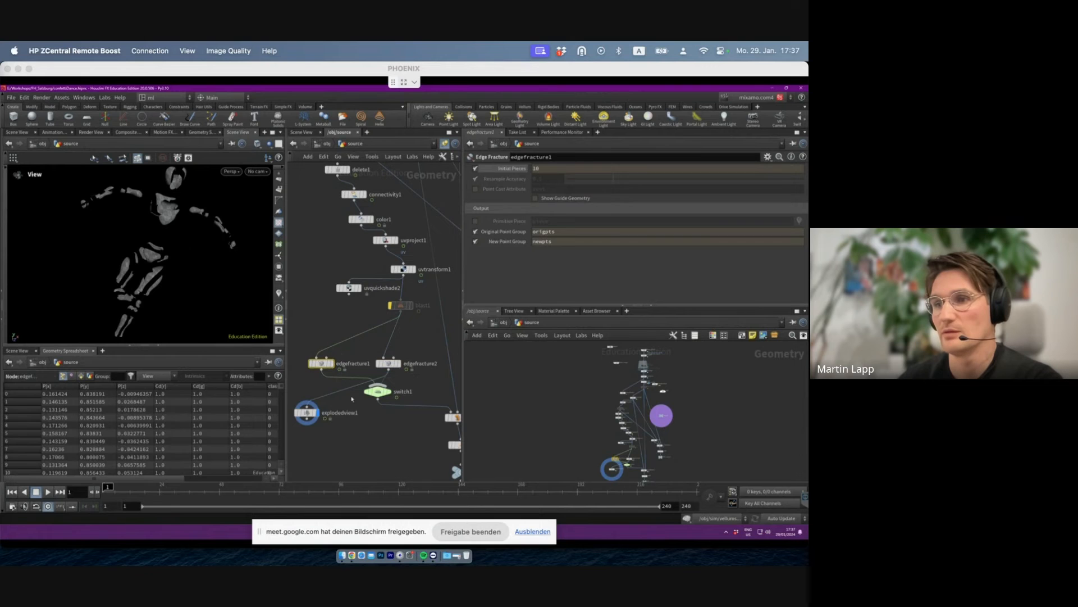
left_click(307, 413)
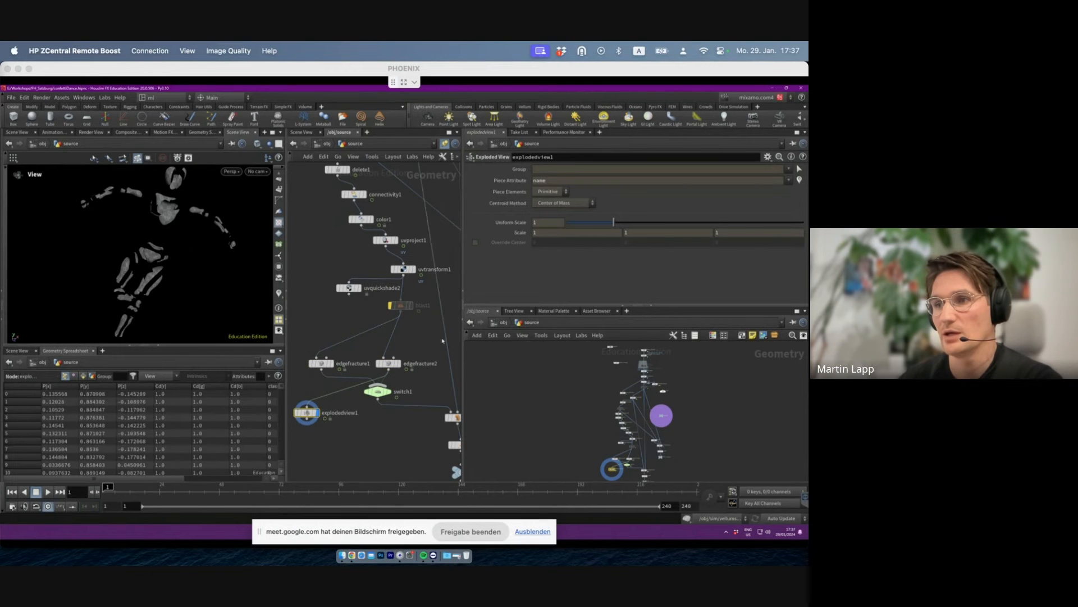
left_click(388, 363)
left_click(321, 364)
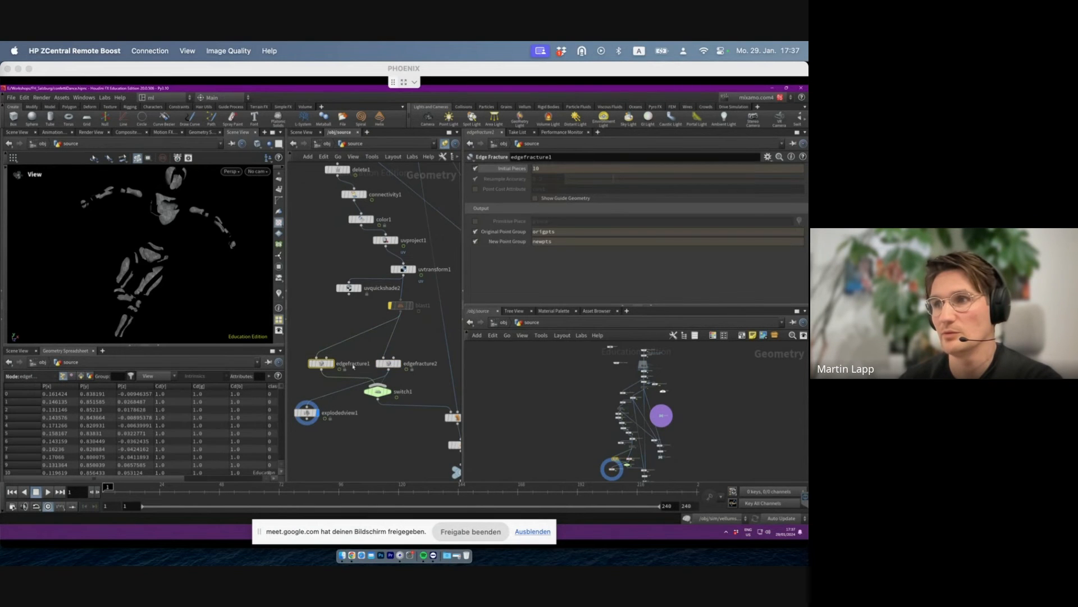
- Display switch1 and examine how its output feeds pointdeform1, trail2 and OUT_surface
left_click(380, 391)
left_click(396, 390)
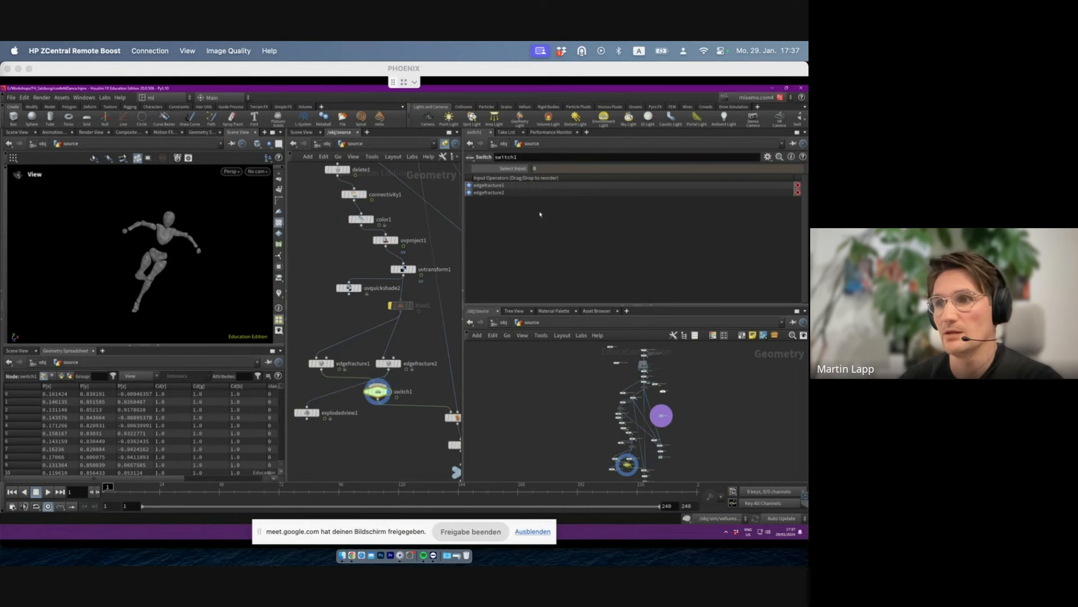
middle_click_drag(422, 362, 356, 297)
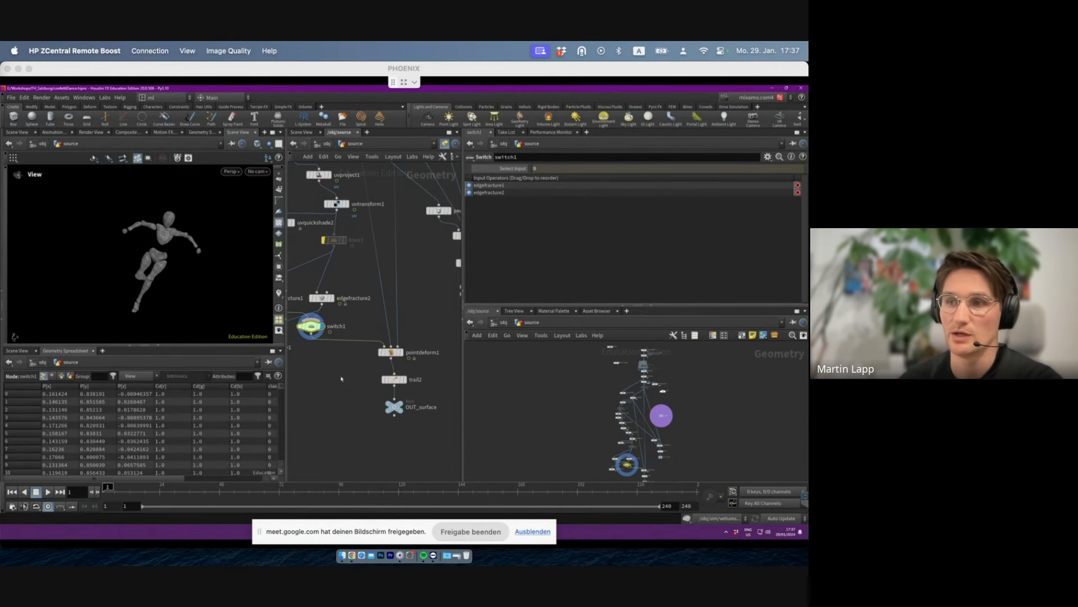
middle_click_drag(361, 336, 371, 340)
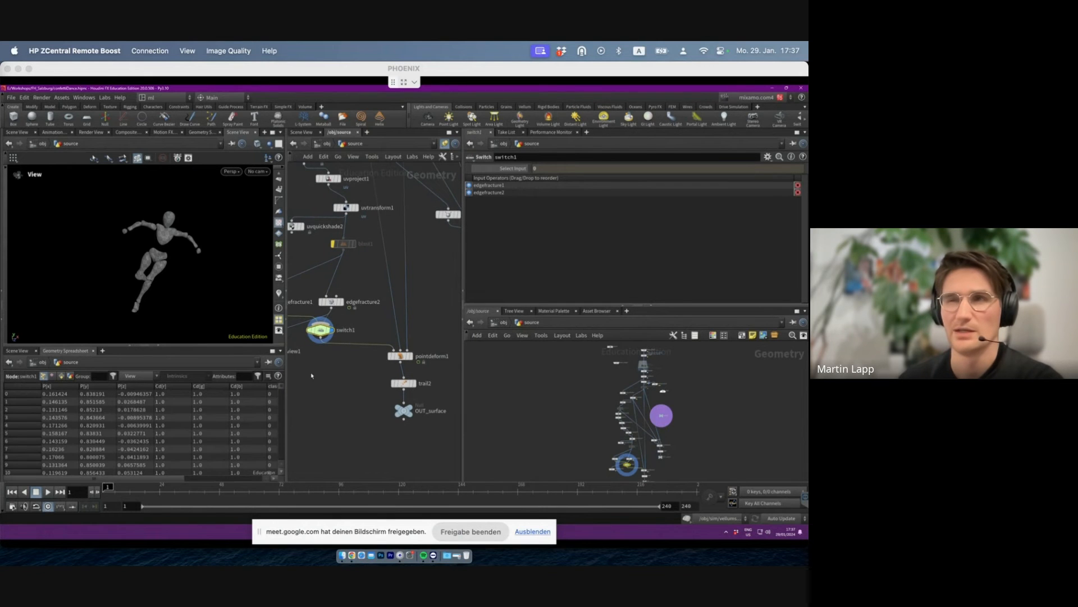
scroll(356, 455, "down", 3)
middle_click_drag(357, 422, 329, 420)
scroll(327, 401, "up", 2)
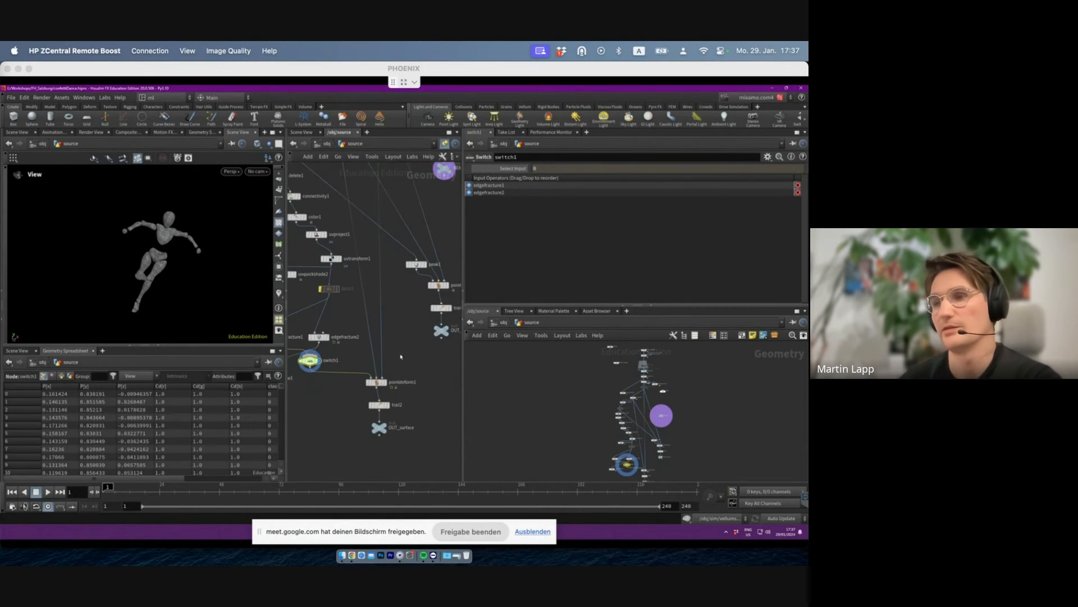
middle_click_drag(387, 338, 385, 356)
scroll(311, 404, "up", 3)
middle_click_drag(315, 407, 377, 400)
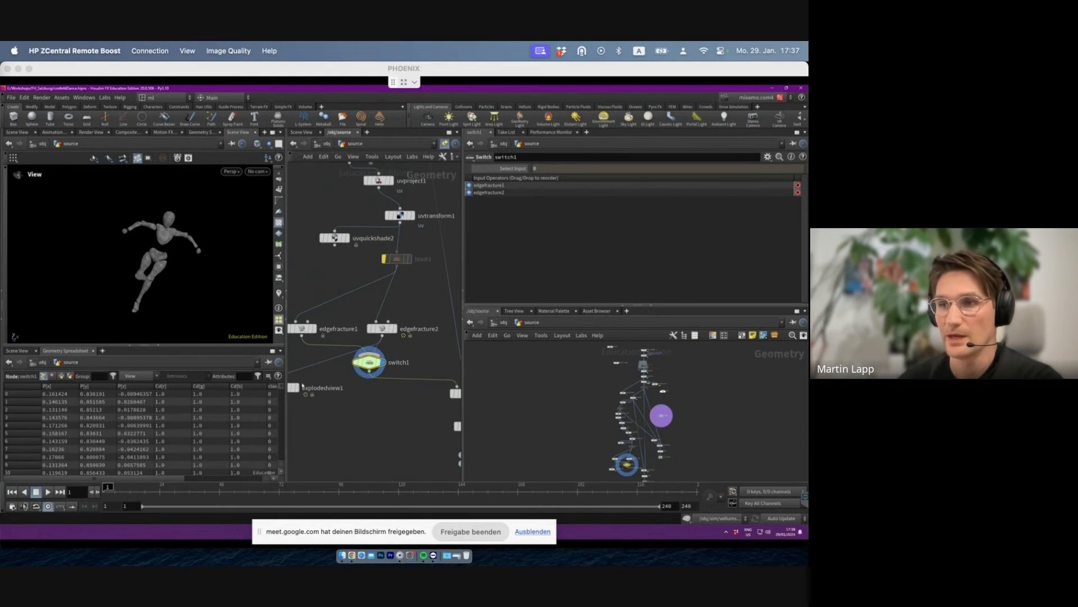
- Insert the Exploded View node between switch1 and pointdeform1, display it and try a lower uniform scale
left_click_drag(298, 388, 399, 390)
left_click(394, 394)
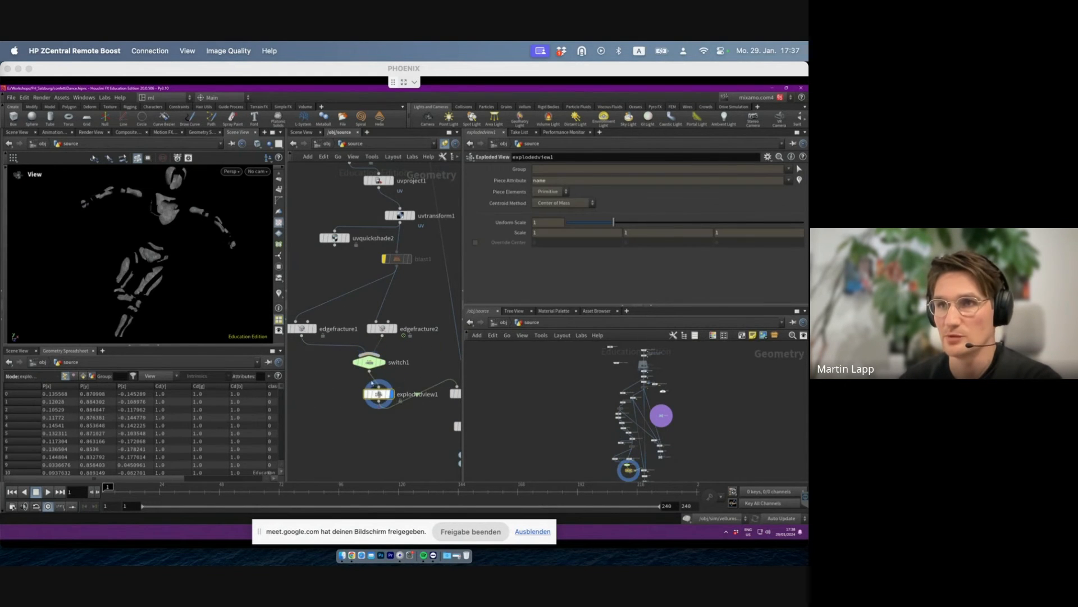
left_click_drag(613, 223, 578, 228)
scroll(153, 227, "up", 3)
left_click_drag(153, 228, 172, 244)
- Delete the Exploded View node inserted after switch1
middle_click_drag(423, 320, 355, 309)
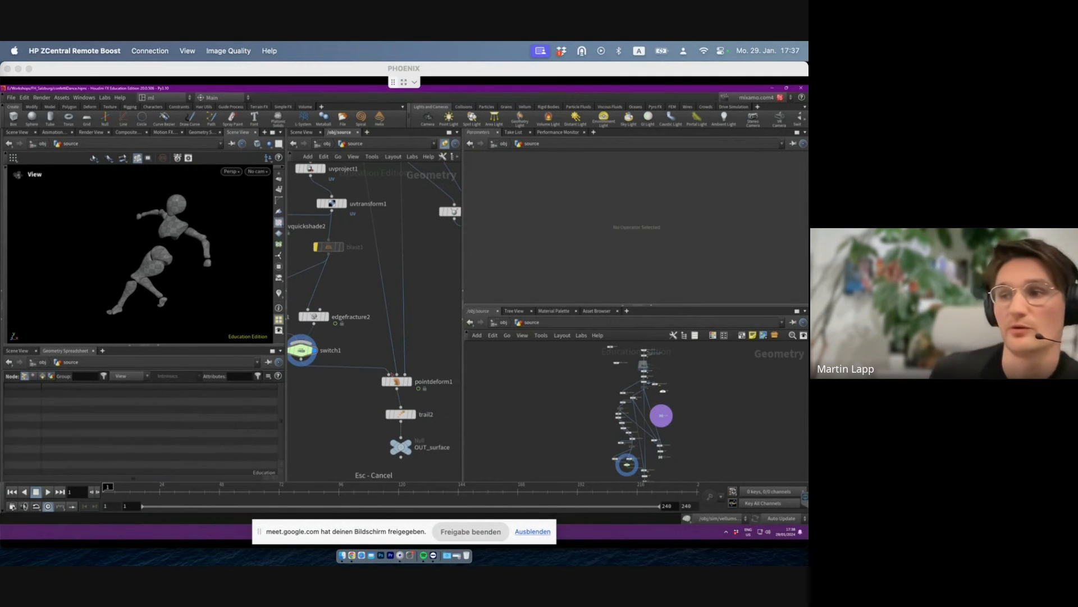
key("Delete")
left_click_drag(157, 241, 179, 243)
- Display pointdeform1 and move the timeline to frame 28 to check the deformed pieces
left_click(396, 381)
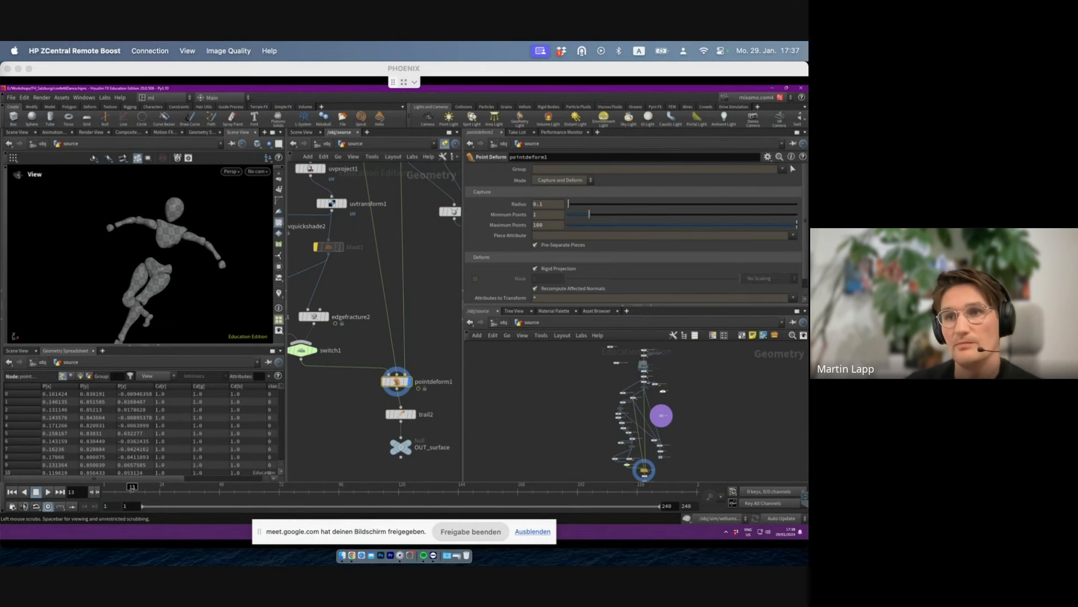
left_click(170, 490)
scroll(370, 321, "down", 4)
middle_click_drag(369, 334, 358, 467)
scroll(360, 306, "up", 3)
middle_click_drag(333, 339, 354, 300)
left_click_drag(354, 296, 322, 289)
middle_click_drag(395, 387, 356, 179)
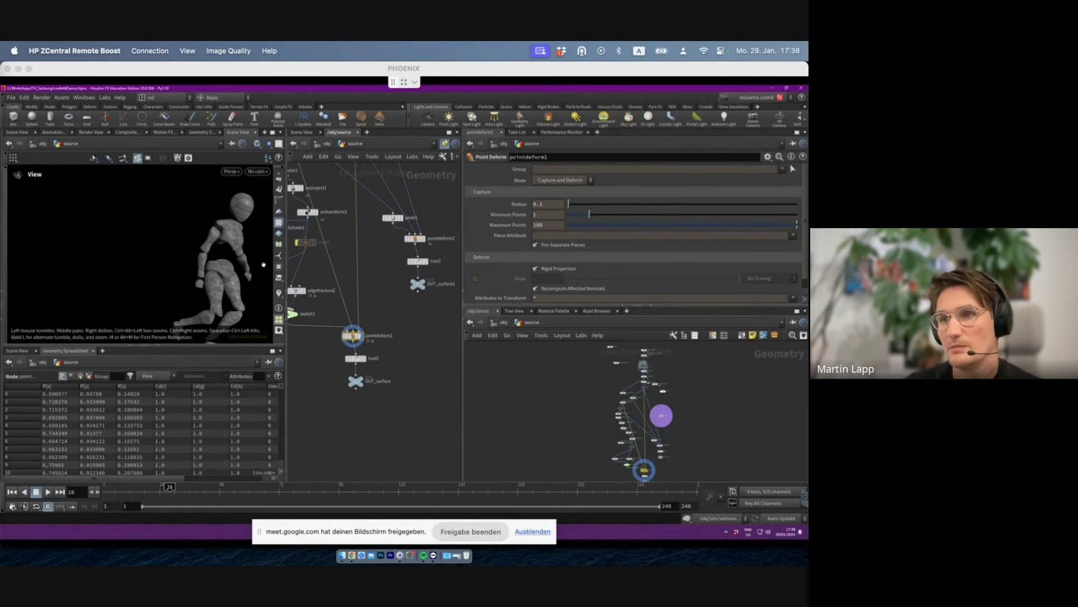
- Play back the point-deformed character animation from near the start and stop it
scroll(236, 264, "down", 3)
left_click_drag(236, 265, 215, 267)
left_click_drag(115, 490, 104, 491)
left_click(48, 492)
left_click(36, 492)
- Align the six nodes from the quad remesh down to uvtransform1 in one column, then shift them and uvquickshade2 left
scroll(388, 306, "down", 3)
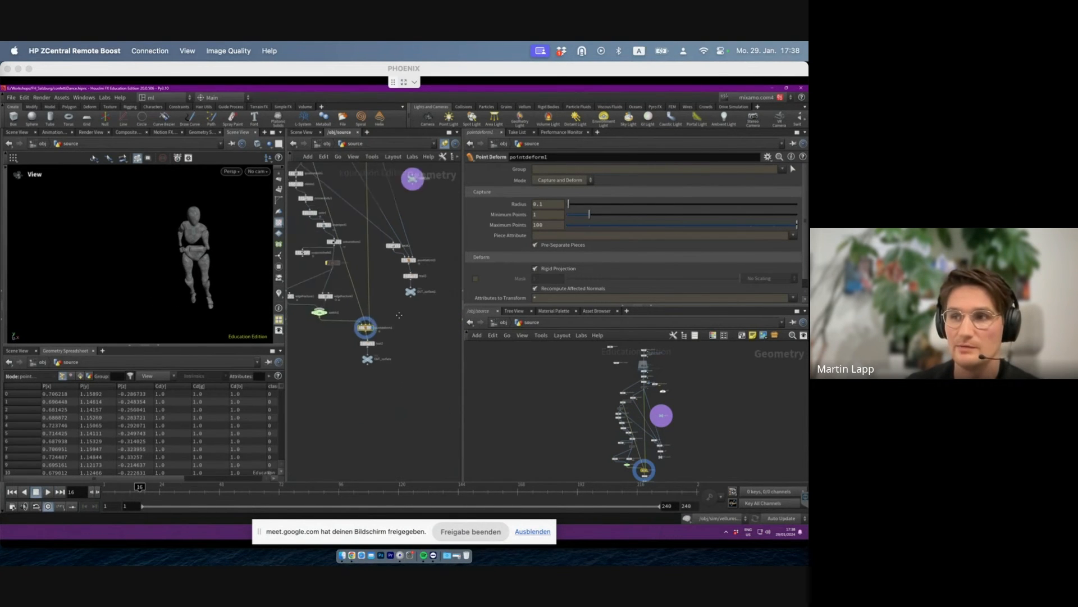
middle_click_drag(392, 313, 447, 412)
left_click_drag(325, 266, 386, 377)
key("a")
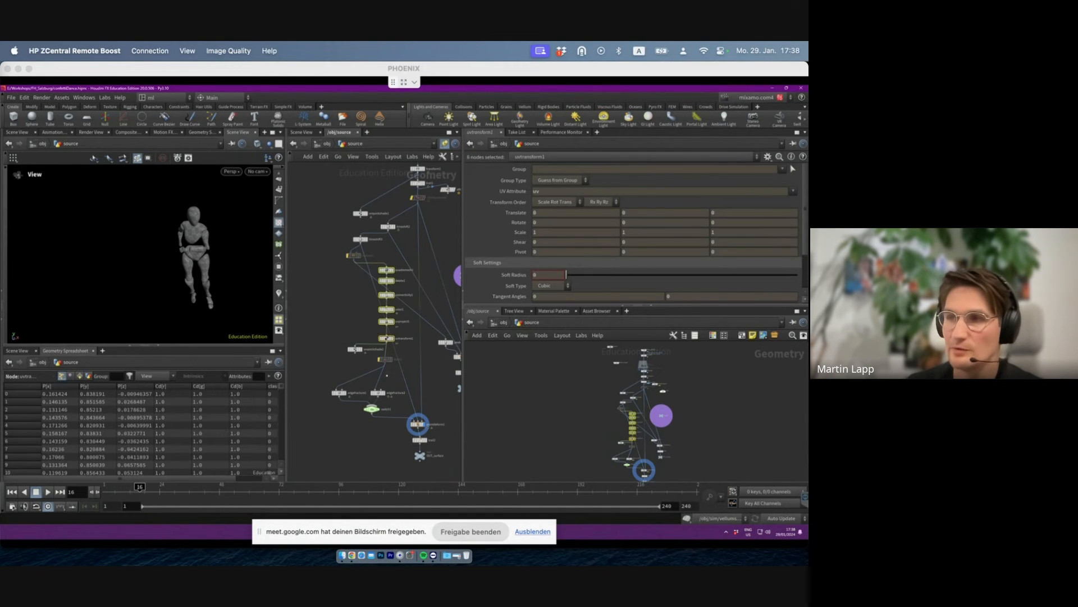
left_click_drag(387, 270, 353, 271)
scroll(358, 358, "up", 3)
left_click_drag(352, 347, 322, 356)
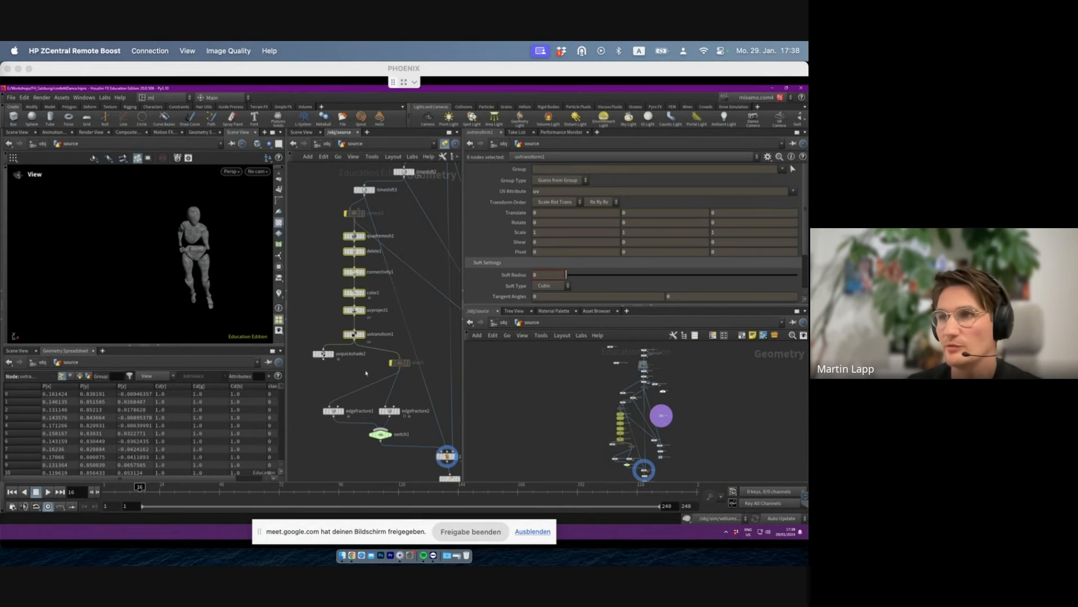
- Examine the mesh and deformed point lattice inputs of pointdeform1
scroll(363, 373, "down", 3)
middle_click_drag(362, 373, 296, 363)
scroll(373, 418, "up", 2)
middle_click_drag(323, 414, 384, 442)
scroll(382, 441, "up", 3)
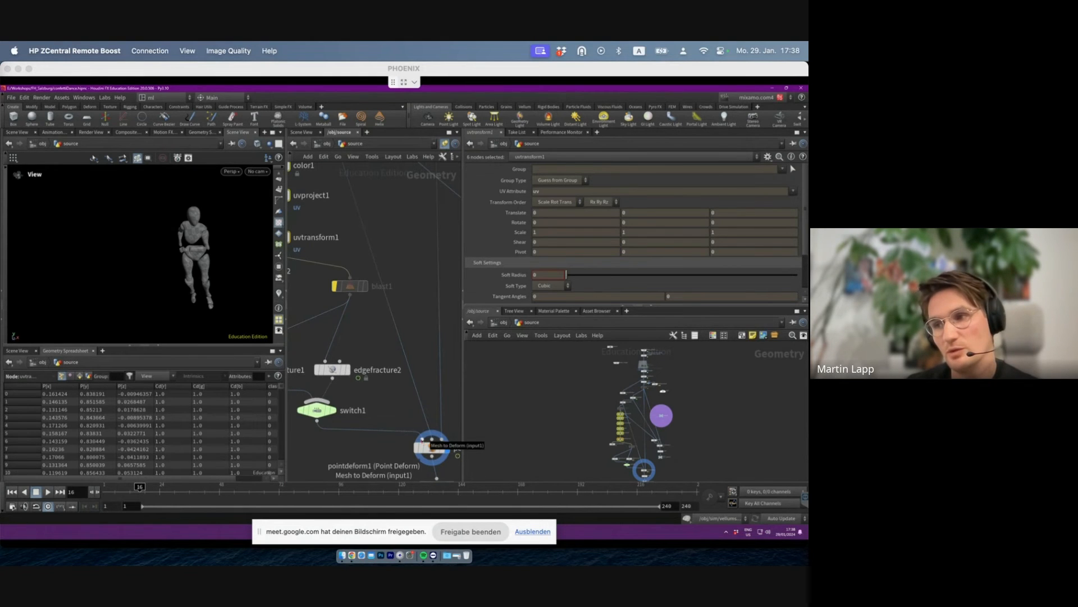
middle_click_drag(425, 444, 387, 433)
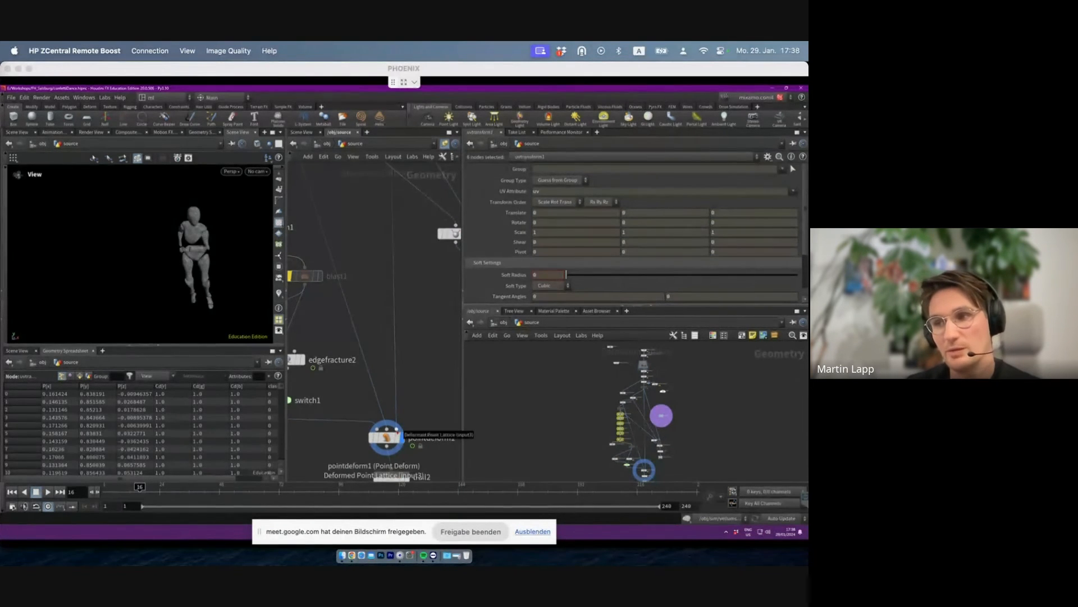
scroll(427, 421, "down", 4)
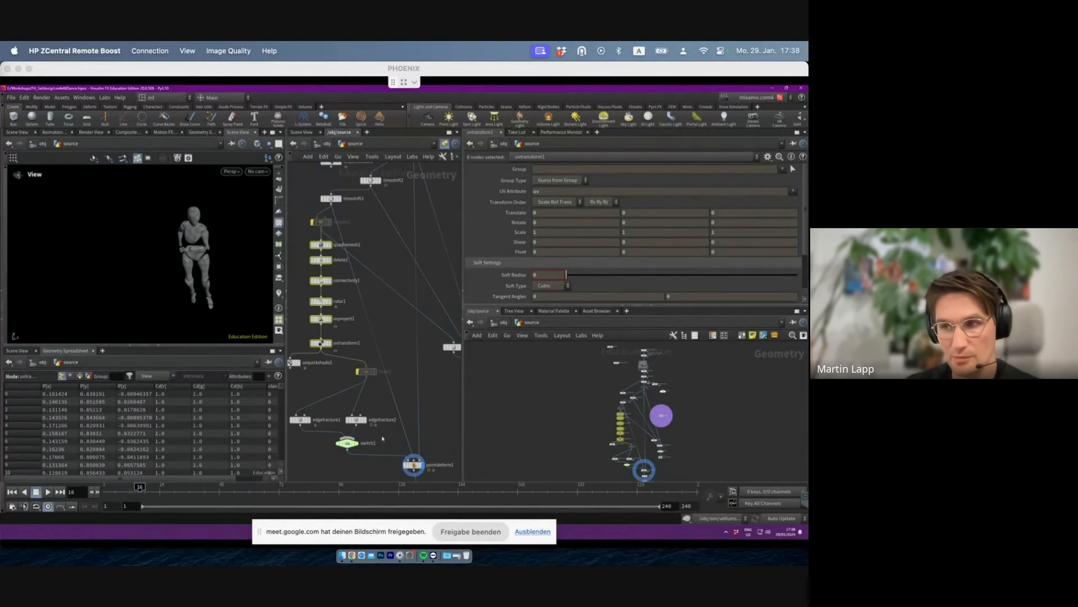
- Display the switch1 output and inspect the fractured rest pose up close
left_click(352, 443)
left_click(358, 443)
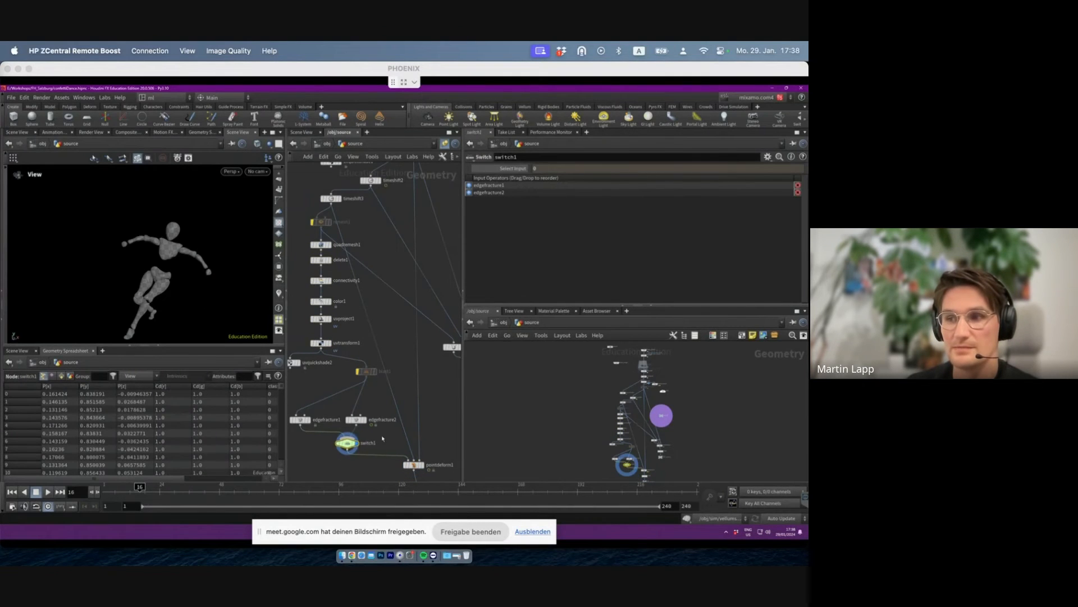
middle_click_drag(380, 443, 379, 432)
scroll(214, 281, "up", 5)
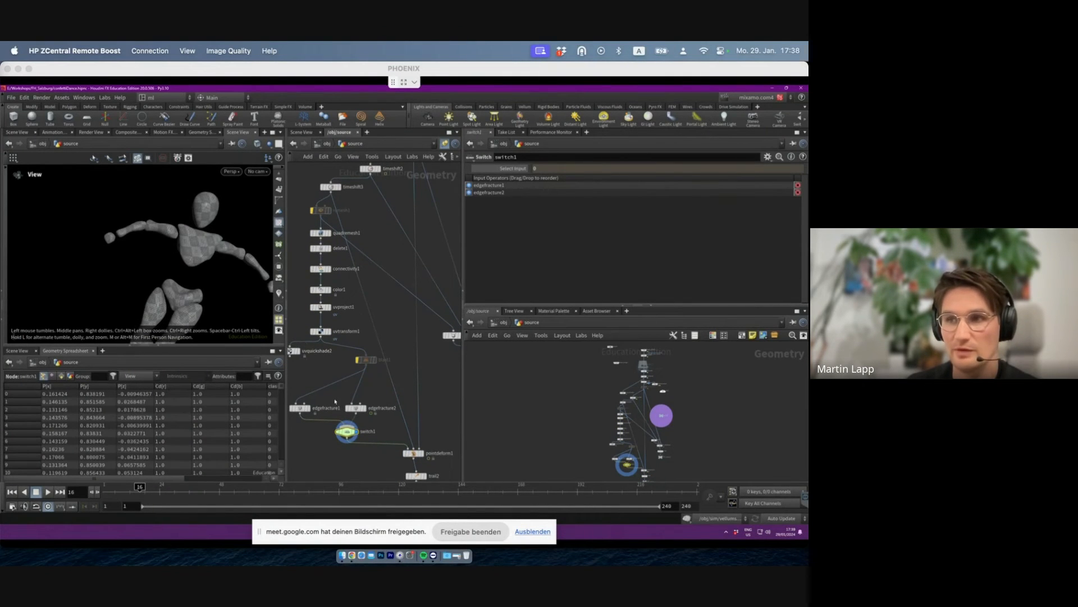
- Add an Exploded View node below switch1, wire it to the switch output and display the separated pieces
key("Tab")
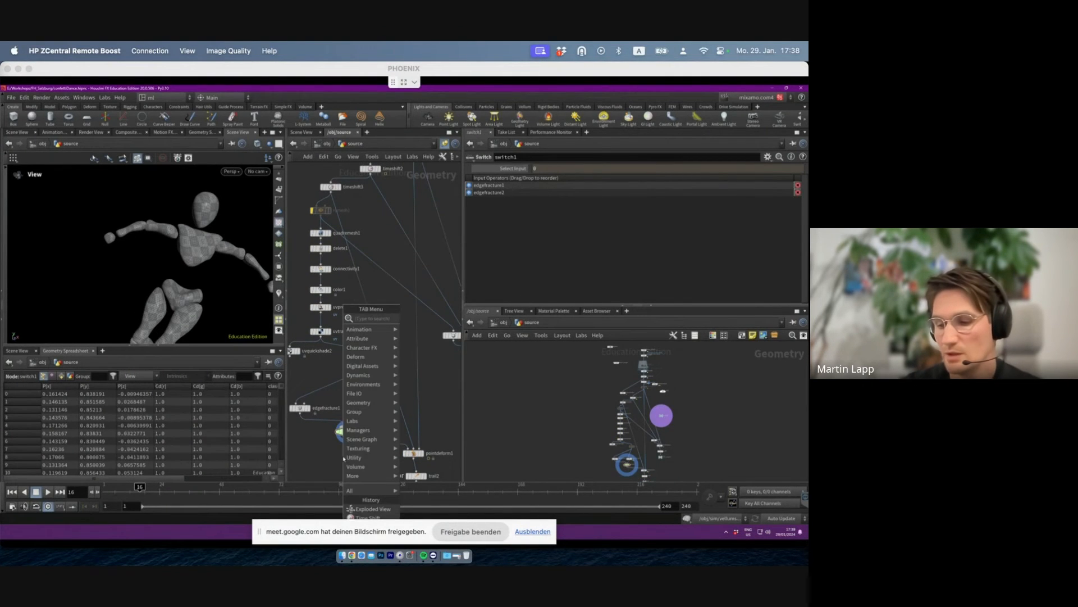
type("expl")
key("Return")
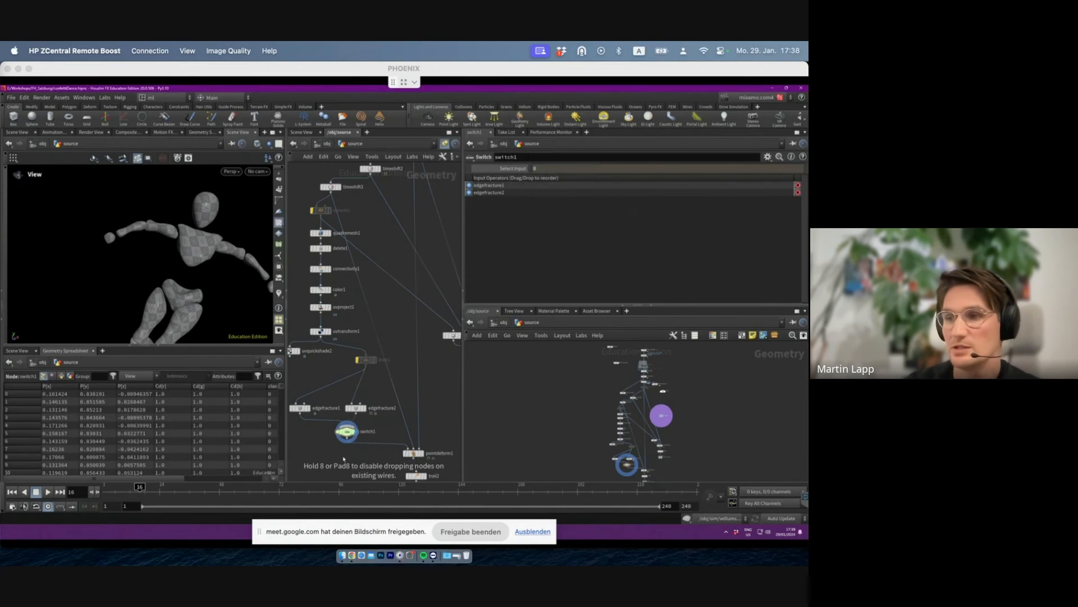
left_click(344, 458)
left_click_drag(343, 451, 347, 438)
key("r")
left_click(343, 456)
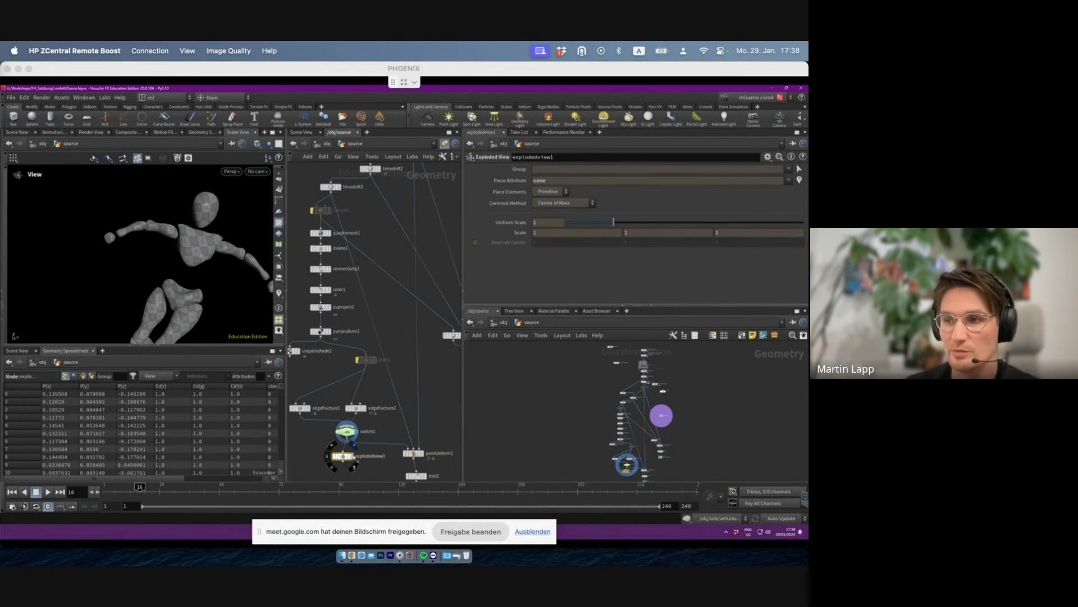
left_click_drag(225, 247, 215, 220)
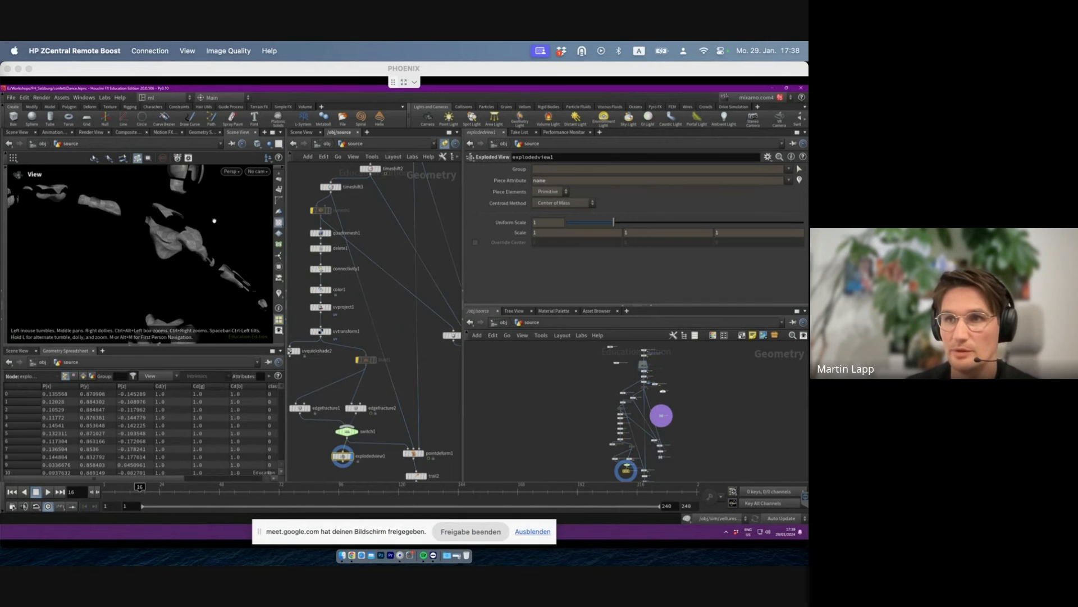
left_click_drag(132, 218, 159, 234)
scroll(159, 233, "down", 5)
- Switch the display from the Exploded View back to switch1
middle_click_drag(396, 419, 400, 439)
scroll(374, 460, "down", 2)
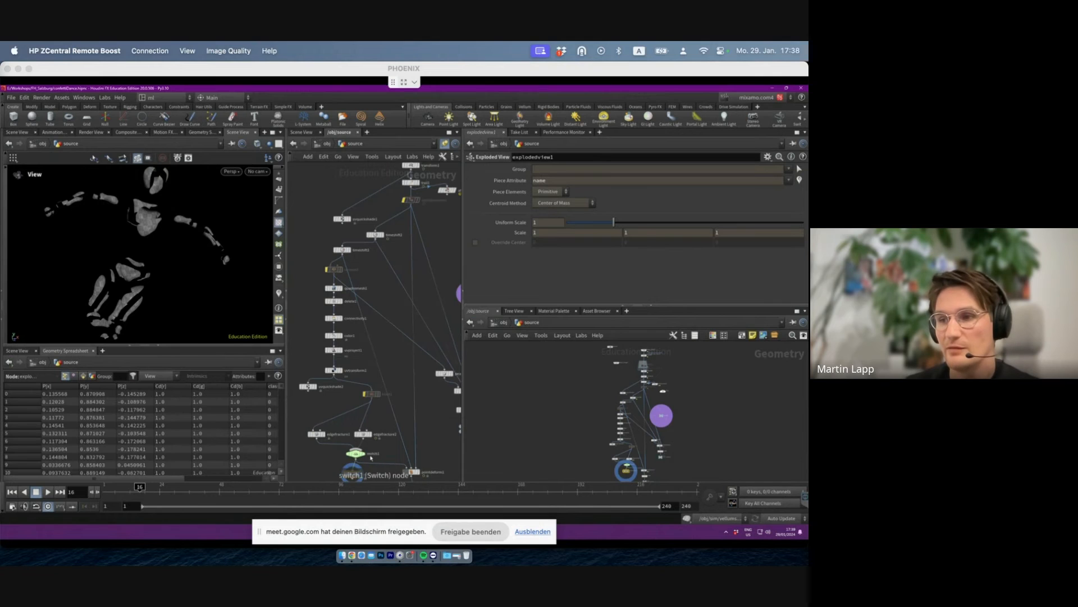
left_click(363, 453)
left_click(352, 456)
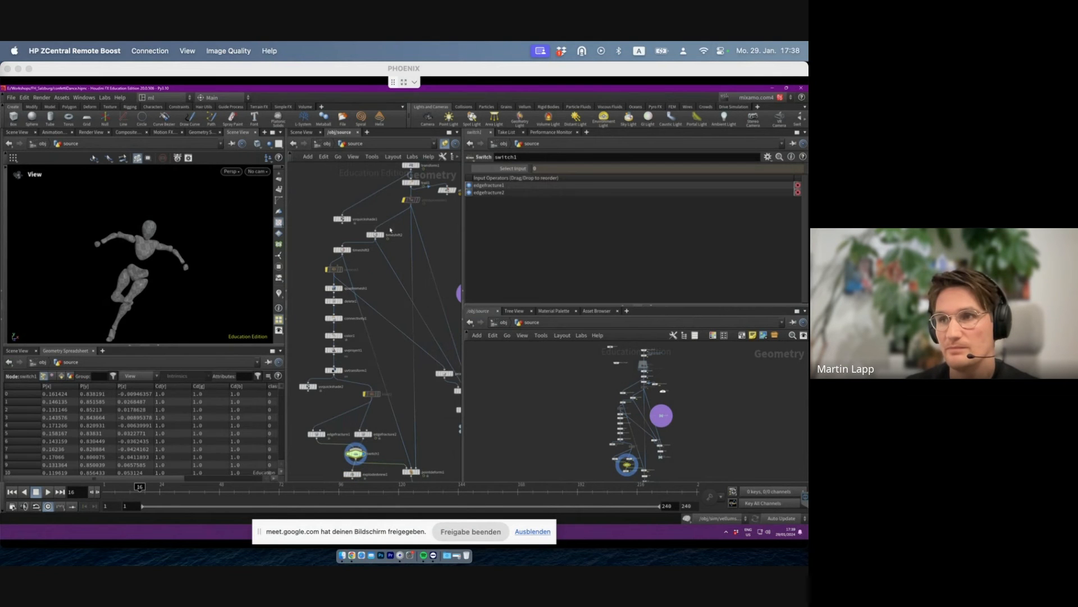
- Display timeshift3, scrub the timeline to check its held pose and return to frame 1
left_click(343, 251)
left_click(351, 250)
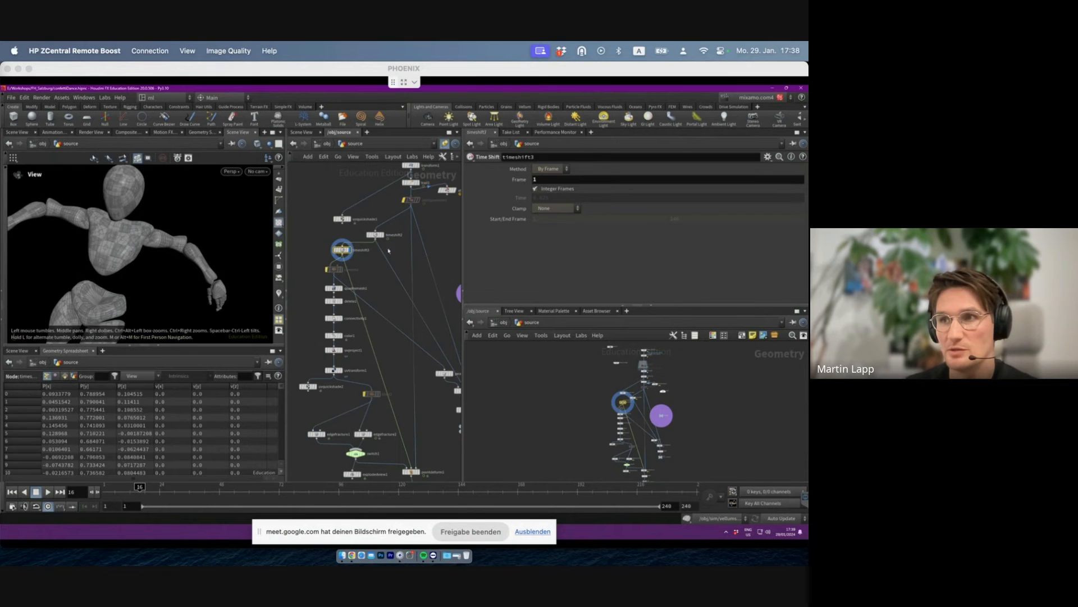
left_click_drag(133, 490, 212, 483)
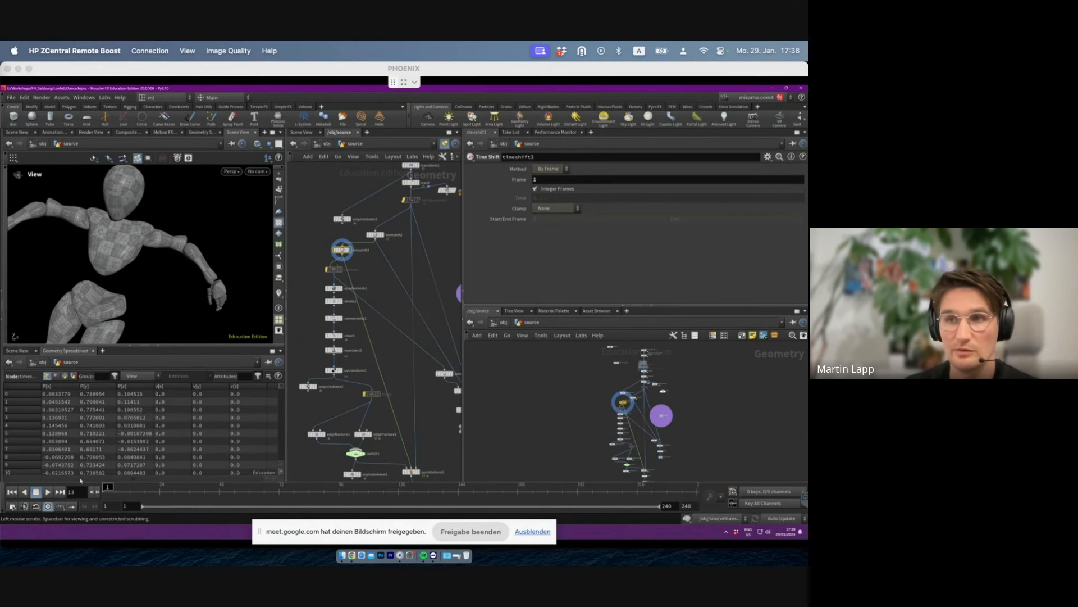
left_click_drag(133, 488, 107, 487)
right_click_drag(101, 275, 38, 273)
middle_click_drag(421, 366, 418, 326)
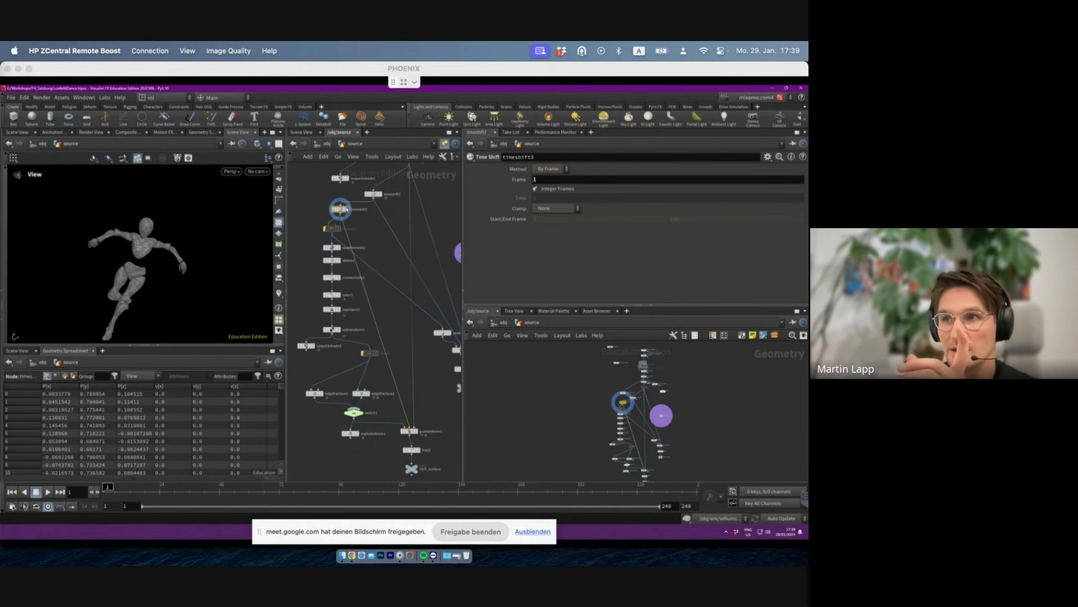
- Compare the fractured pieces of switch1 with the timeshift3 rest mesh by alternating the displayed node
left_click(361, 412)
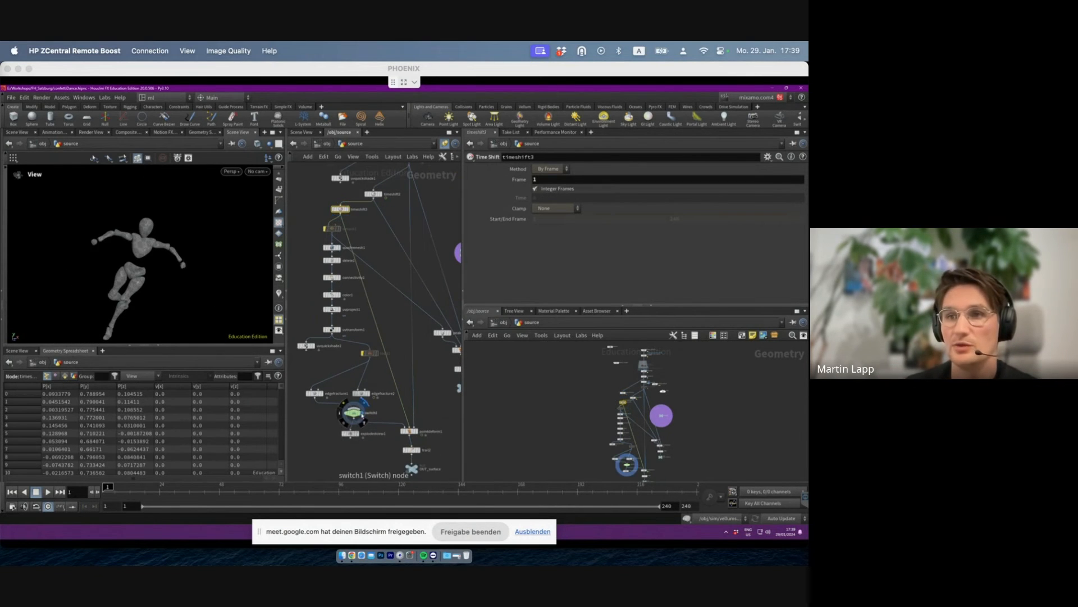
right_click_drag(134, 243, 224, 214)
left_click(348, 209)
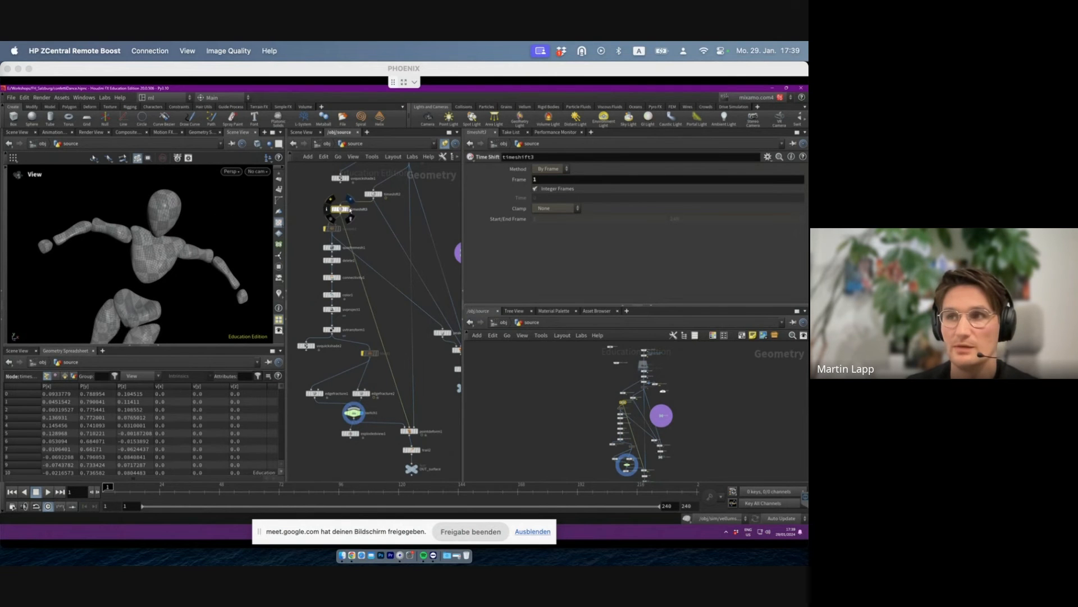
left_click(354, 413)
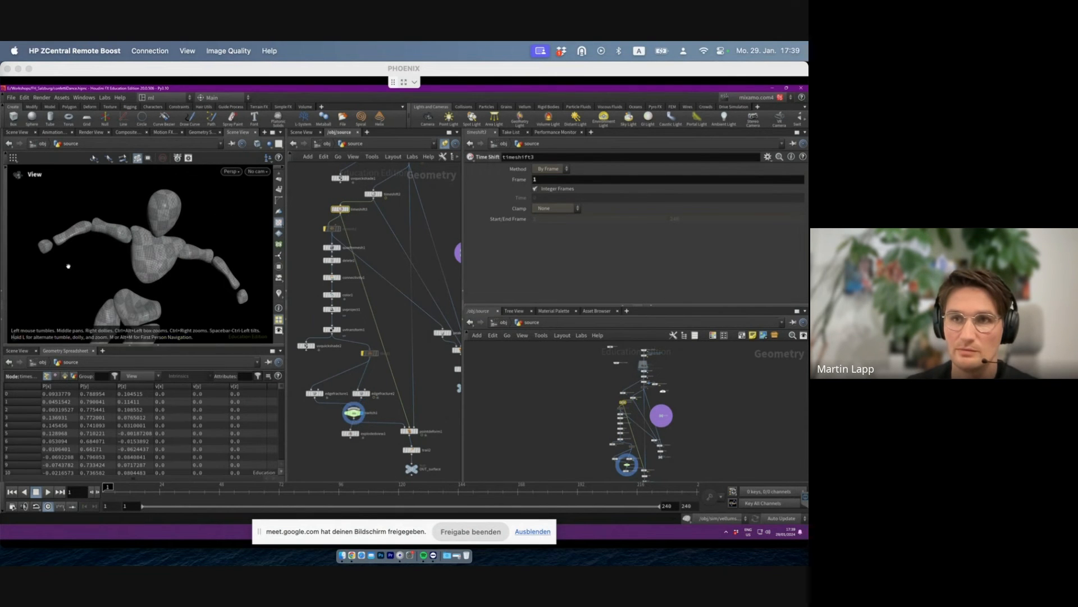
scroll(97, 236, "up", 5)
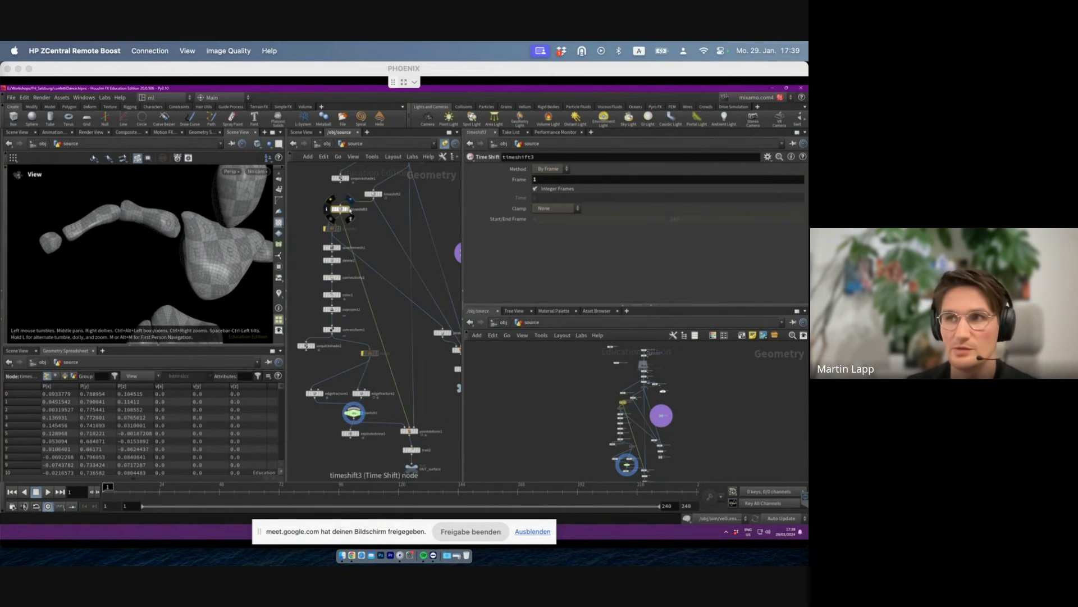
left_click(347, 209)
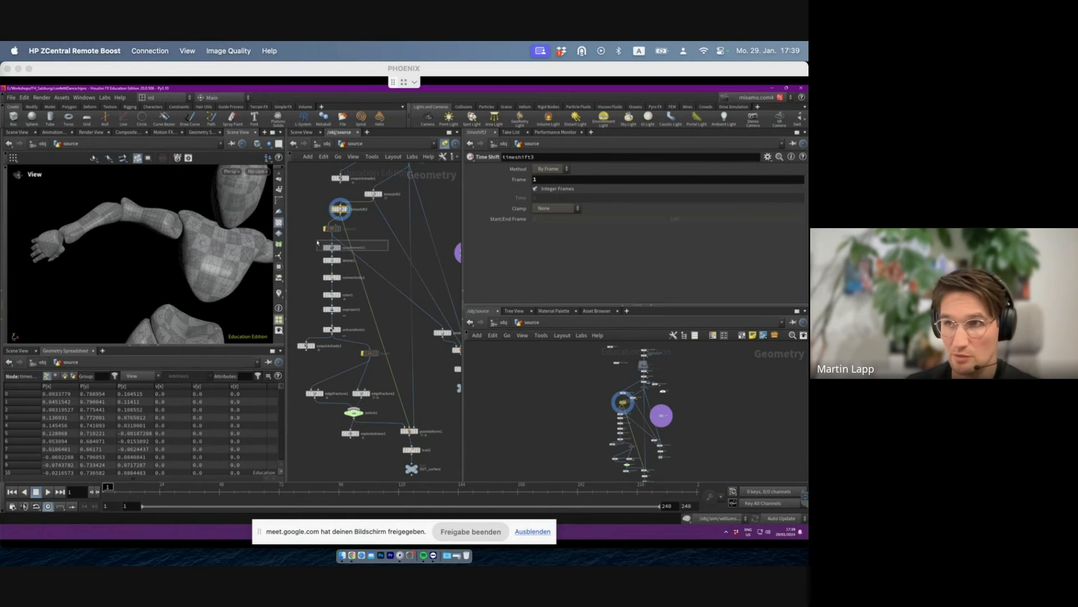
- Display switch1 again, examine the fractured upper body, and check it against timeshift3
left_click(354, 412)
left_click(359, 416)
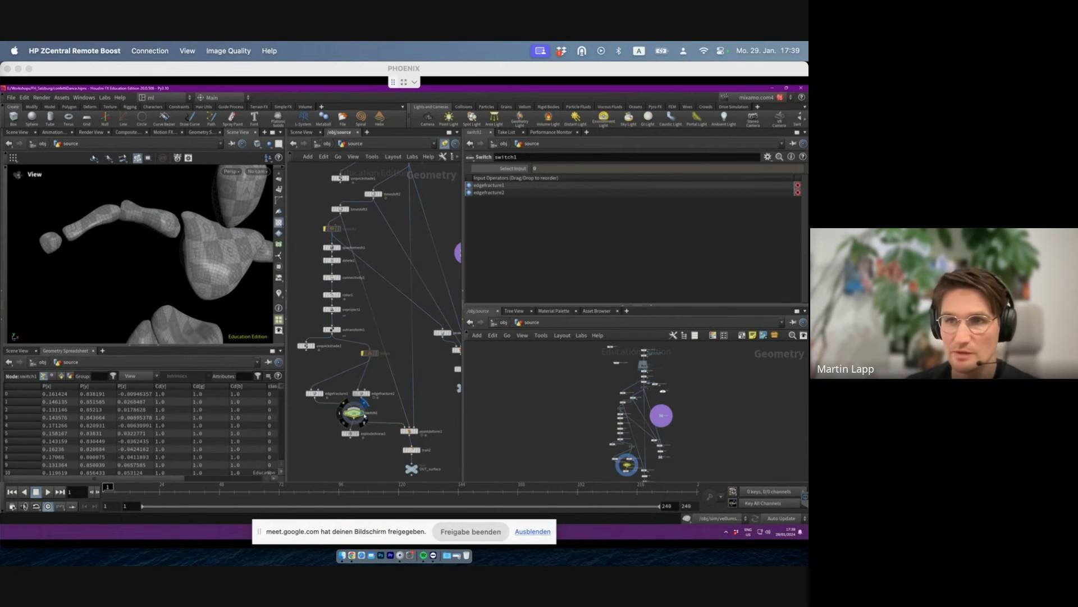
right_click_drag(188, 215, 110, 224)
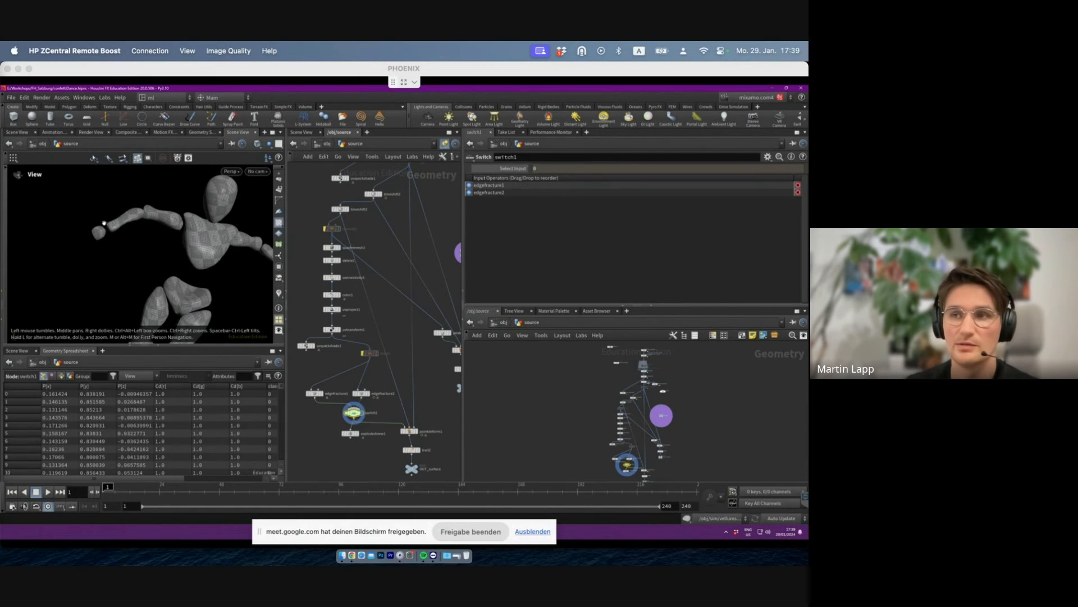
middle_click_drag(176, 238, 115, 240)
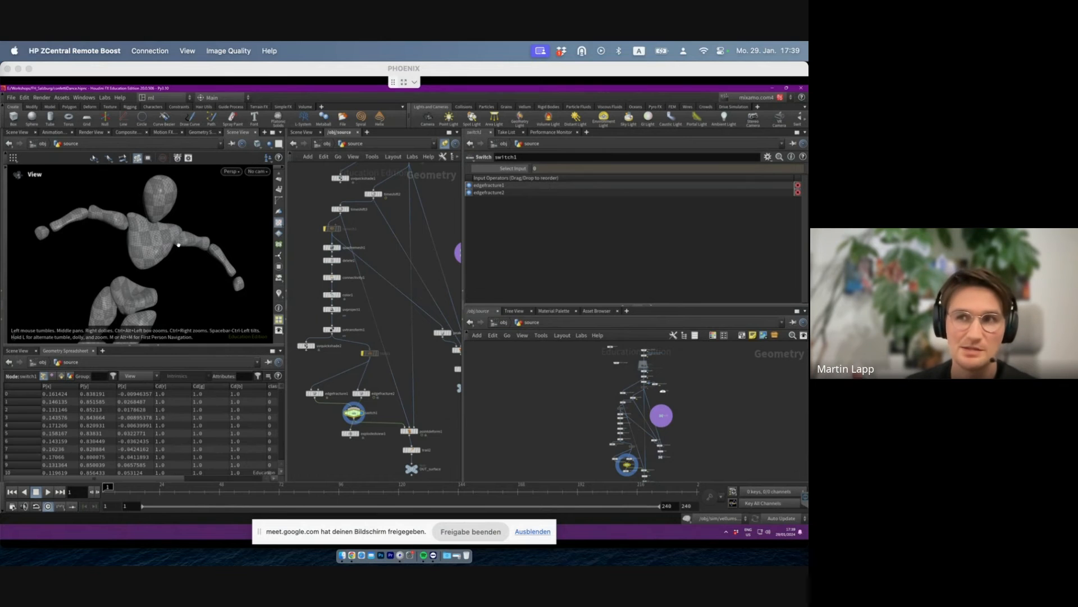
left_click(346, 208)
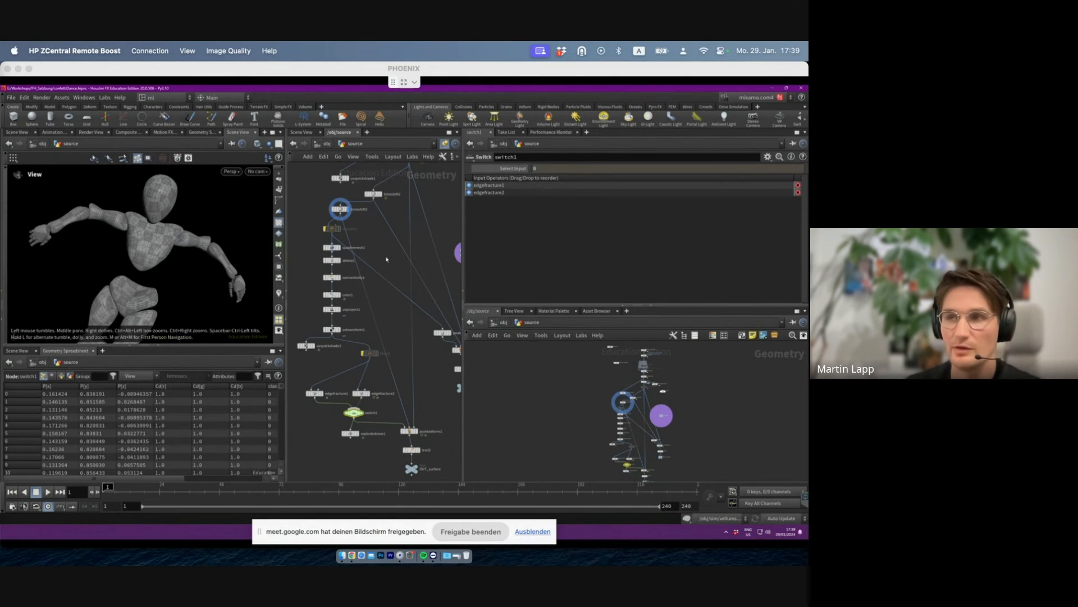
- Inspect pointdeform1's inputs by displaying switch1 and timeshift3, scrubbing the held rest pose and returning to frame 1
middle_click_drag(414, 349, 388, 335)
left_click(380, 416)
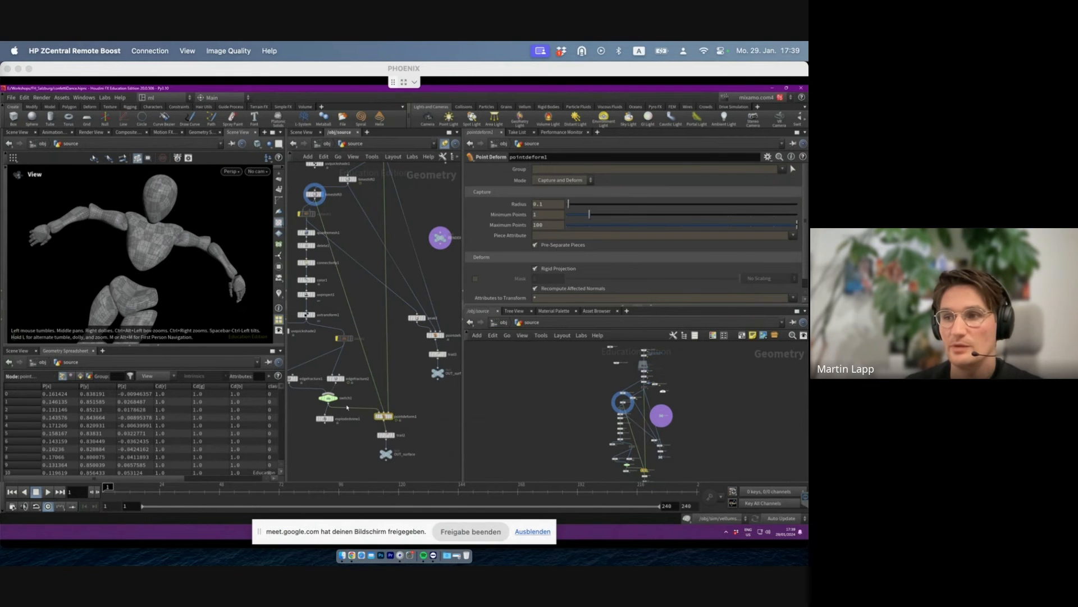
left_click(329, 398)
key("r")
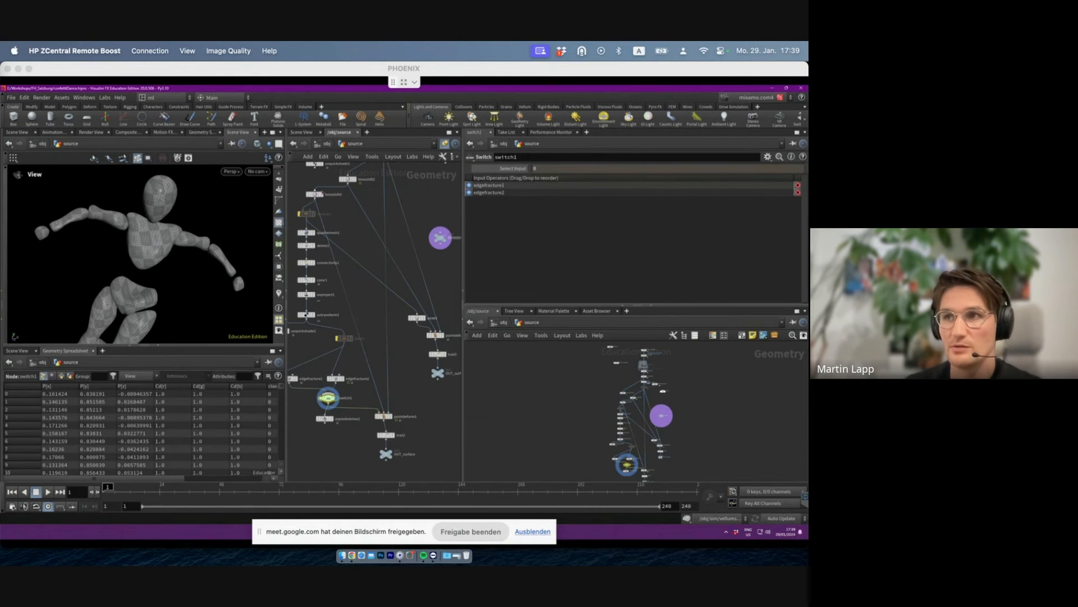
left_click(322, 194)
left_click(314, 195)
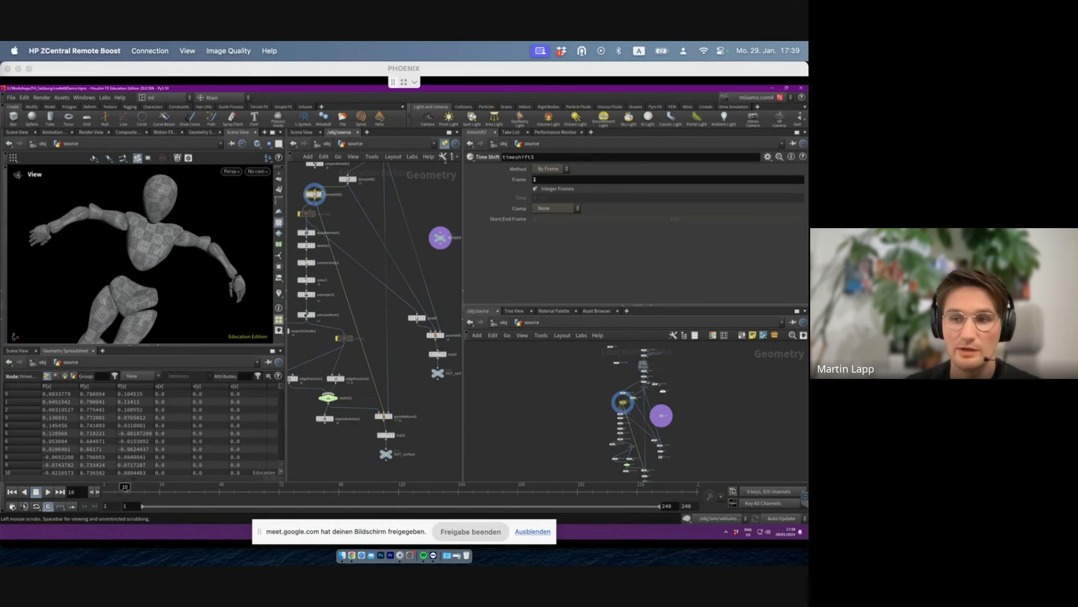
left_click_drag(231, 489, 64, 502)
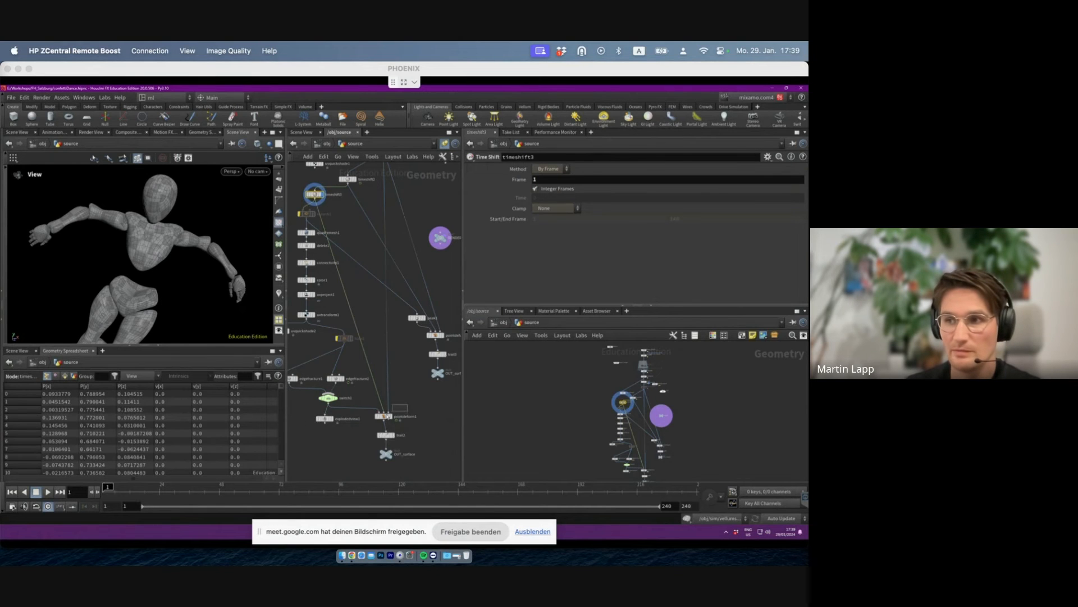
- Trace pointdeform1's input connections up the network and review timeshift3's frame settings
left_click(398, 412)
scroll(391, 213, "up", 2)
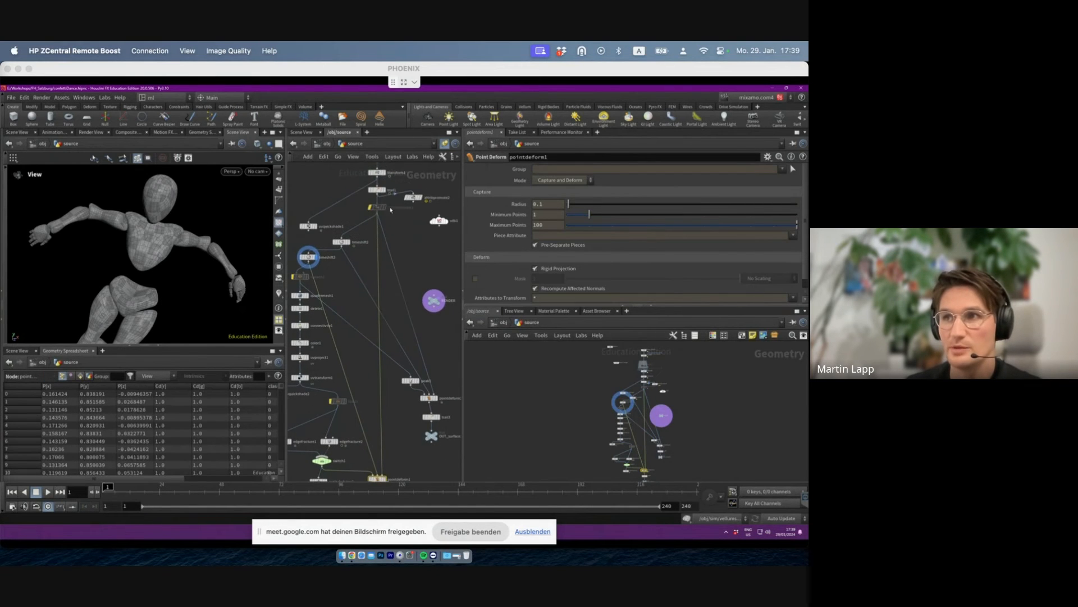
left_click(317, 257)
left_click(317, 257)
left_click(110, 487)
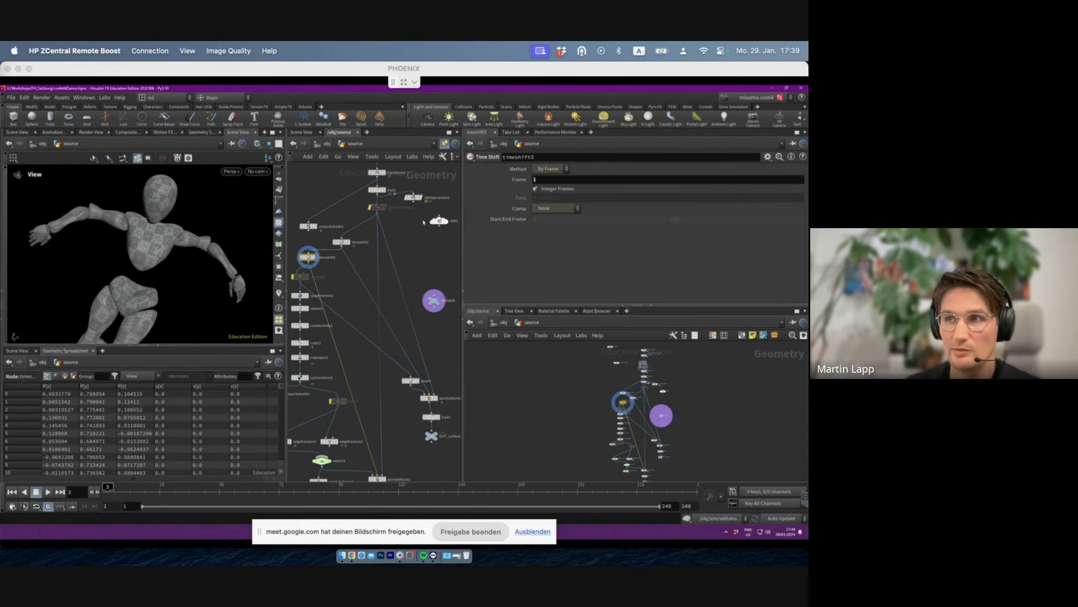
- Display attribpromote1, scrub its animated mesh, and compare it with the static timeshift3 pose
left_click(386, 208)
left_click(123, 485)
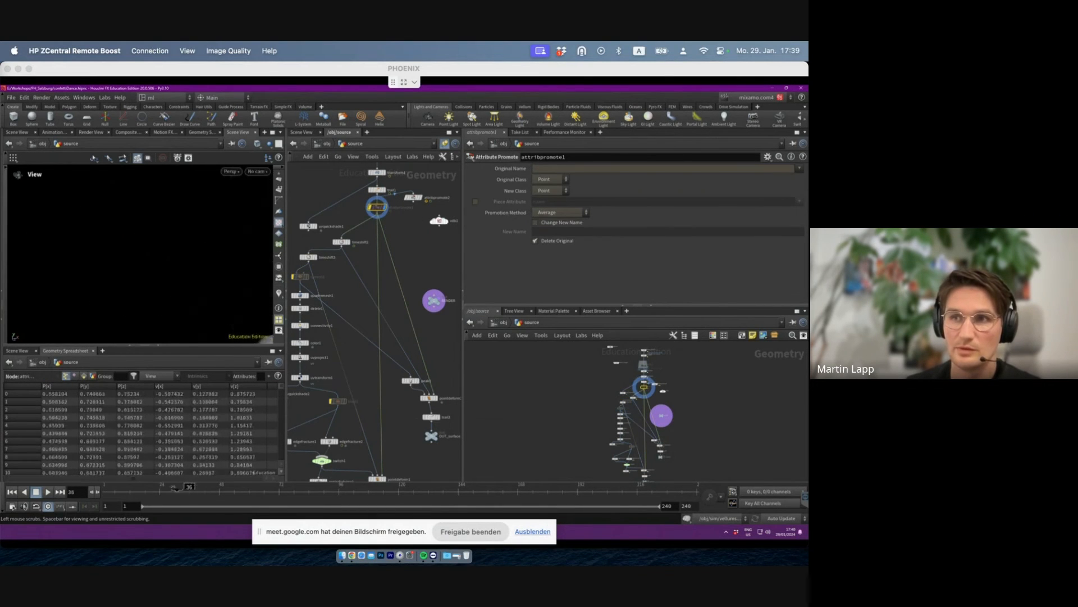
left_click_drag(116, 221, 147, 243)
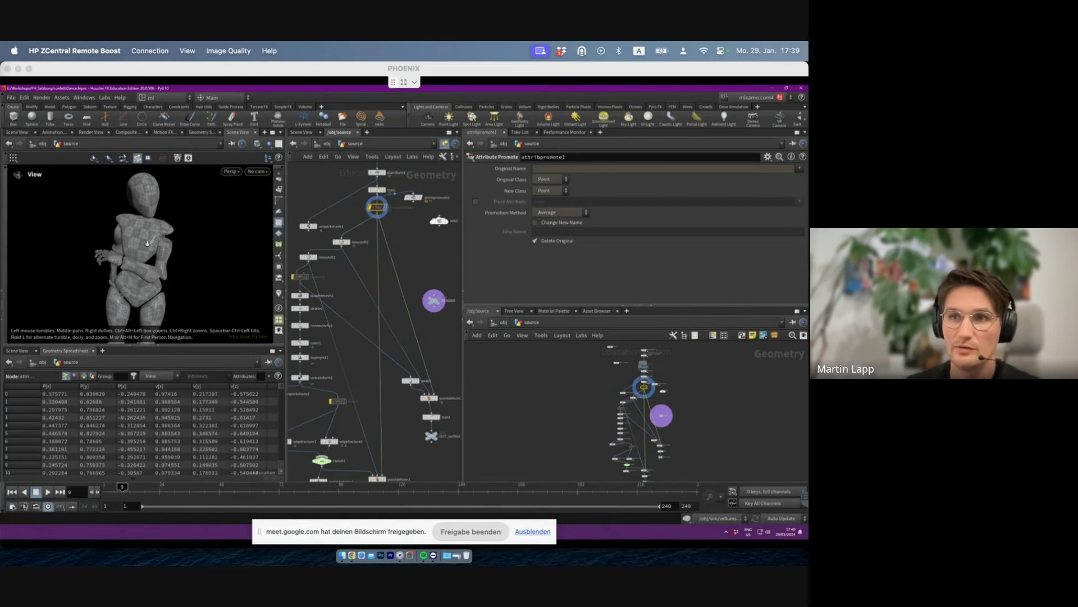
left_click(314, 257)
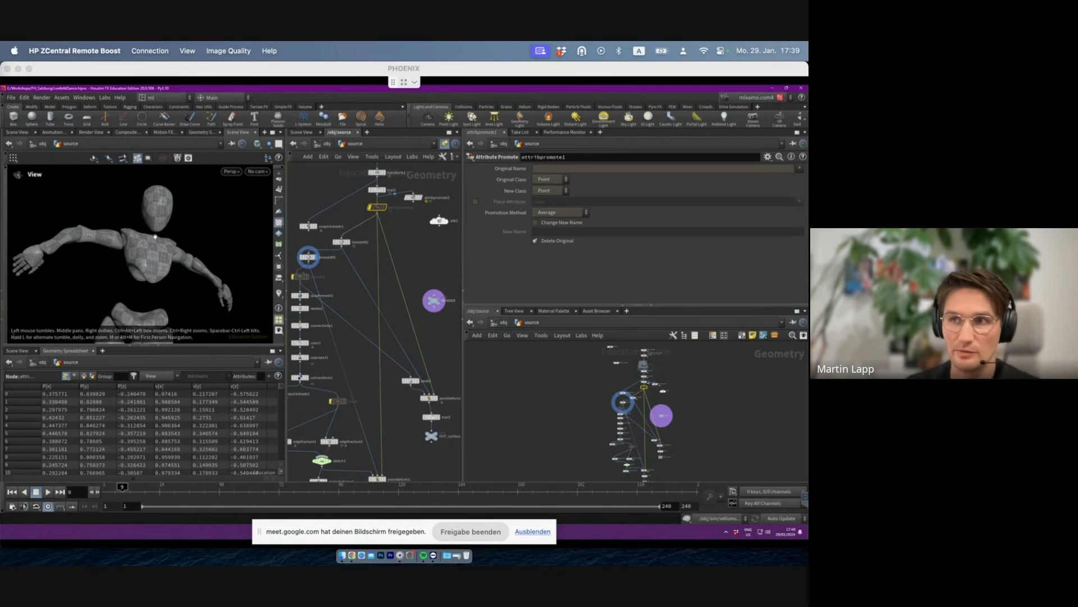
- Display pointdeform1 to view the fractured pieces following the animation
middle_click_drag(370, 280, 368, 167)
left_click(376, 367)
left_click(383, 367)
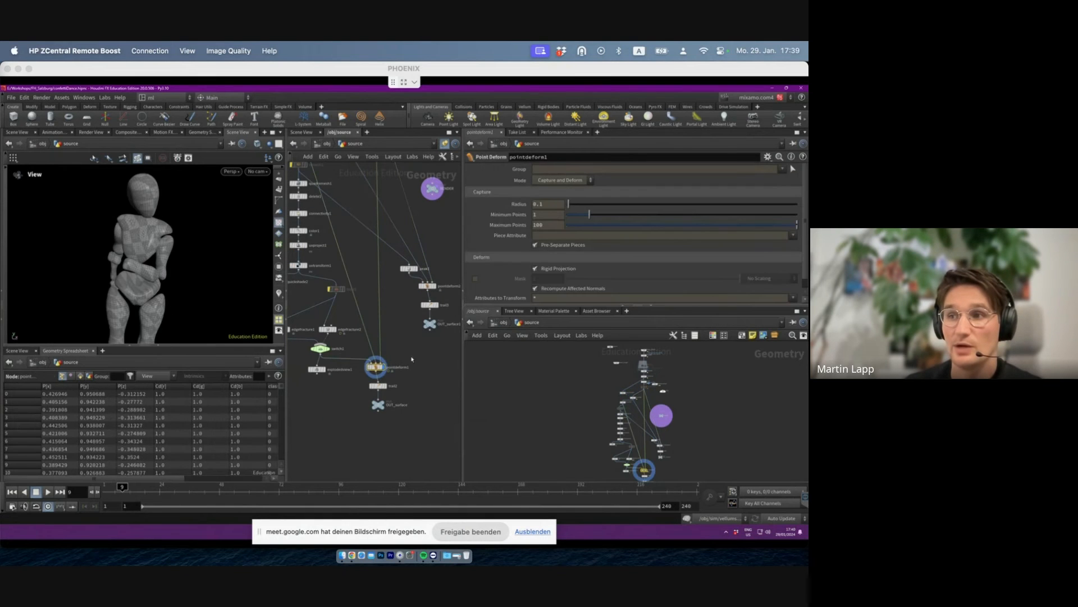
- Display switch1 and add a PolyExtrude after it on a single face of the head
left_click(320, 349)
left_click(327, 349)
scroll(141, 256, "down", 3)
left_click_drag(137, 256, 125, 249)
left_click(6, 168)
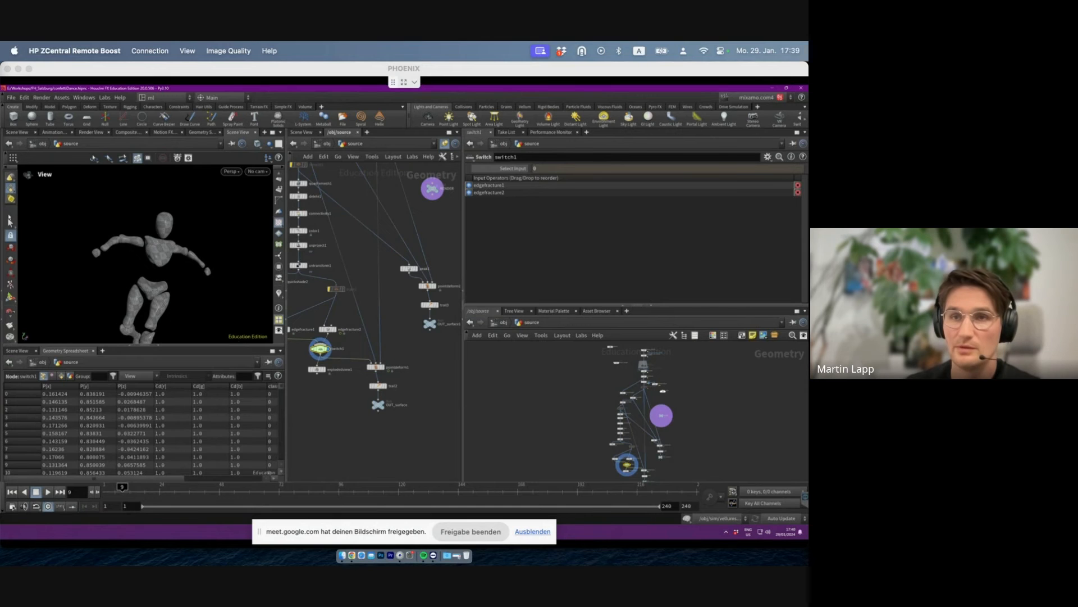
left_click(10, 223)
key("Escape")
scroll(253, 216, "up", 5)
key("s")
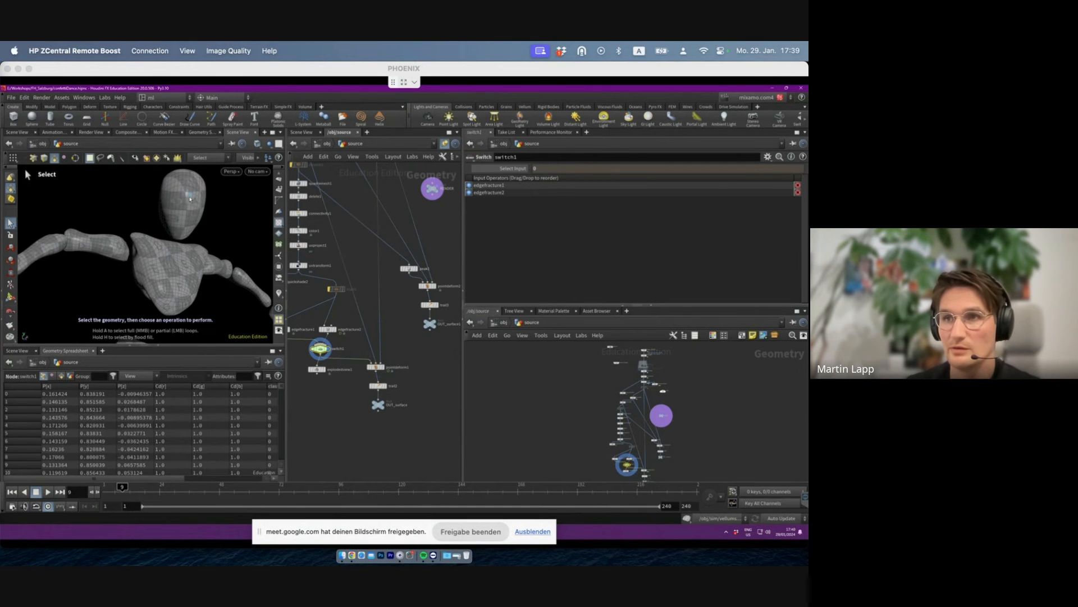
key("Tab")
type("polye")
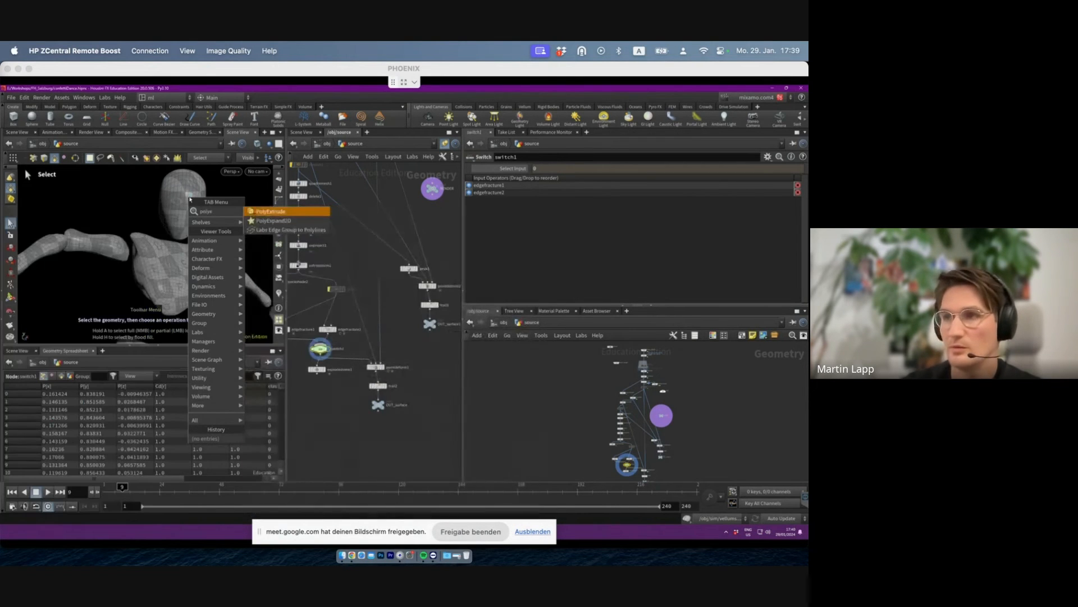
key("Return")
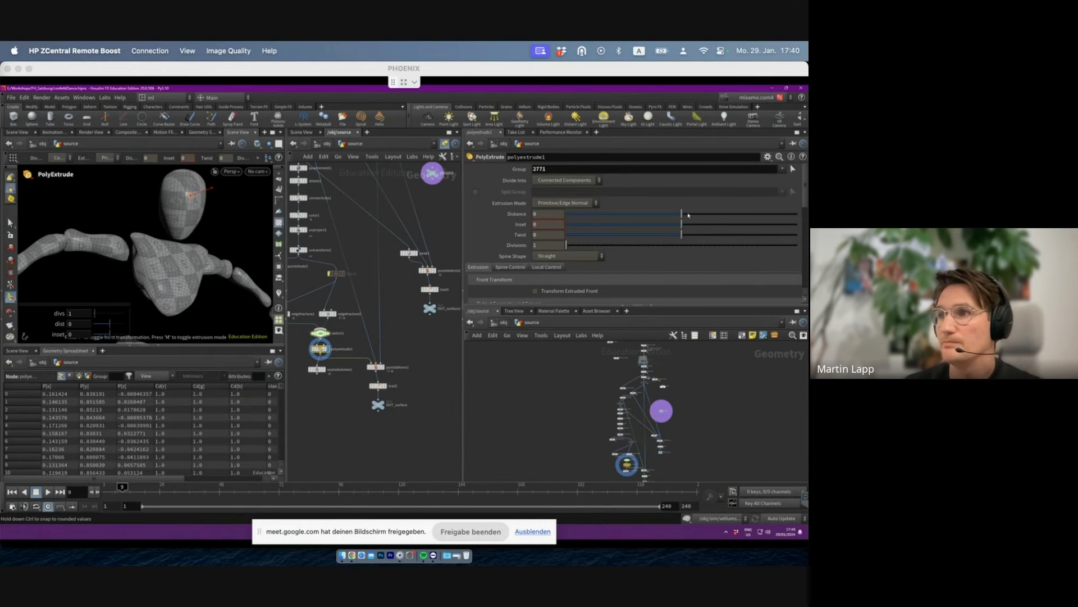
- Set the PolyExtrude's Distance to 0.318, Inset to 0.055 and Twist to 180, forming a spike on the face
left_click_drag(692, 214, 719, 214)
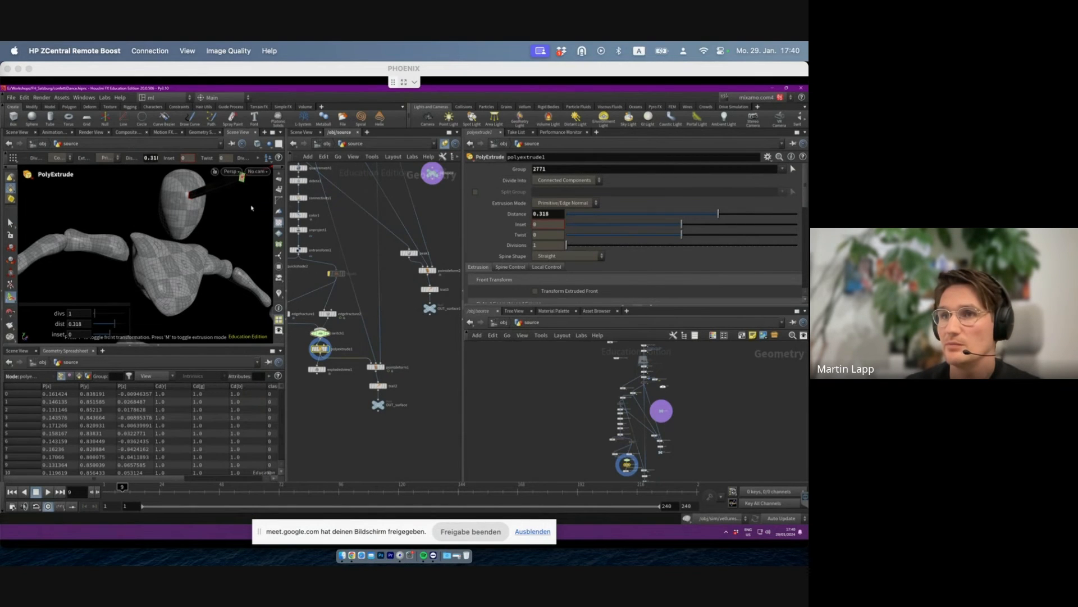
scroll(221, 197, "down", 3)
middle_click_drag(225, 191, 180, 206, "alt")
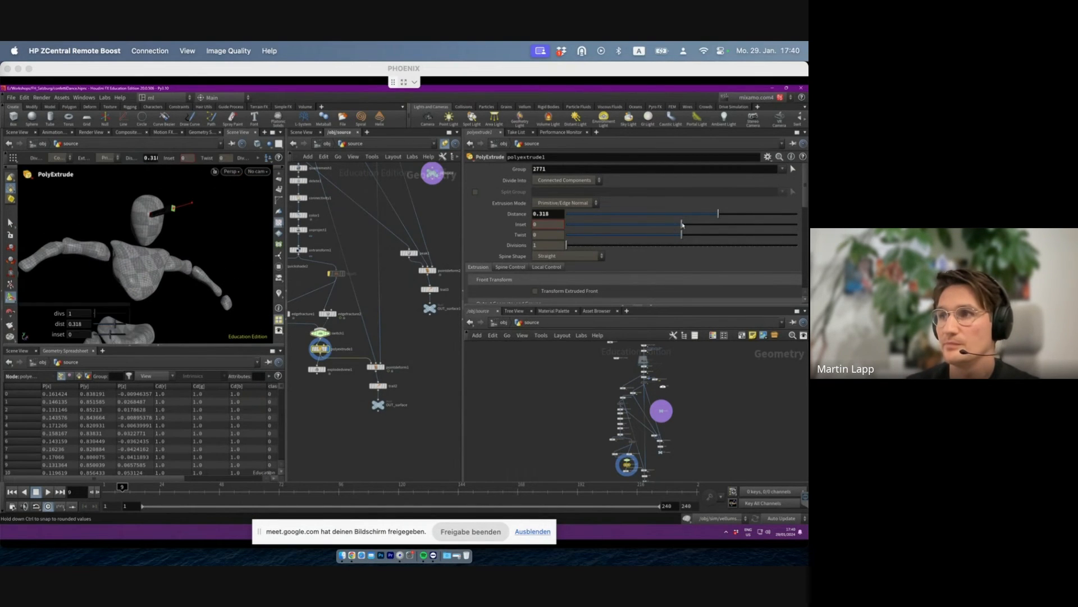
left_click_drag(679, 224, 798, 235)
right_click(163, 208)
left_click(200, 205)
right_click_drag(201, 205, 145, 224, "alt")
left_click_drag(145, 223, 222, 238, "alt")
scroll(371, 375, "up", 2)
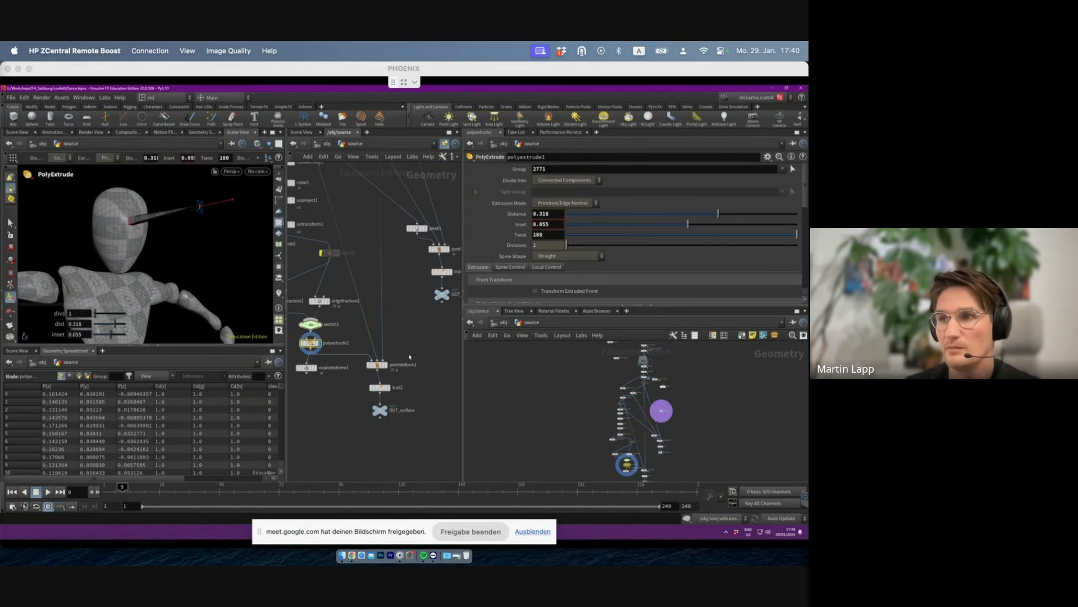
- Display pointdeform1, scrub the timeline to check how the extruded spike moves, and return to frame 1
left_click(377, 365)
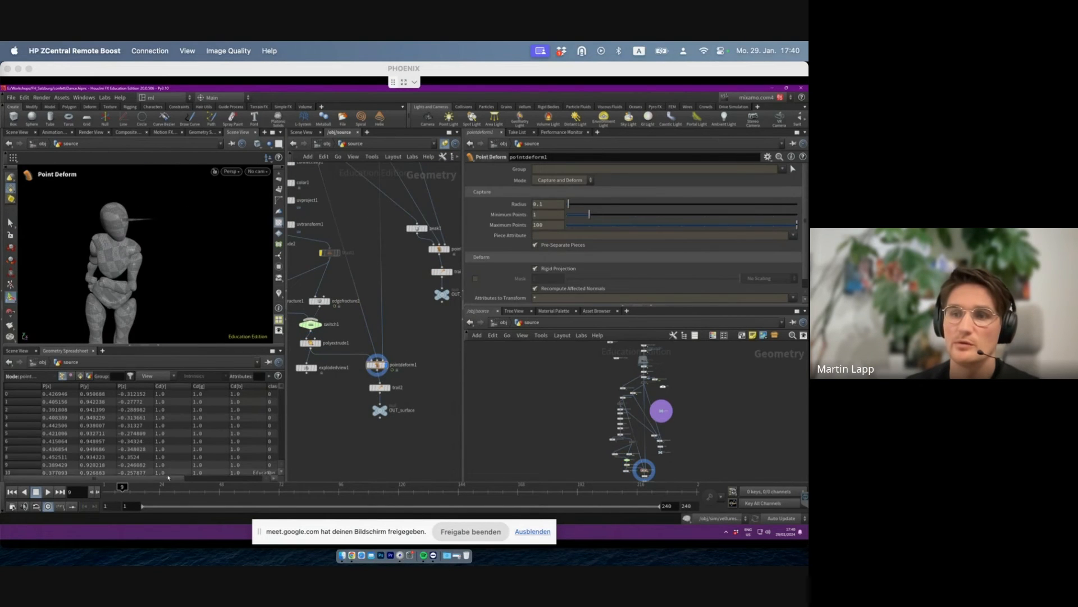
left_click_drag(138, 486, 113, 487)
left_click_drag(197, 332, 127, 330, "alt")
right_click_drag(121, 330, 115, 308, "alt")
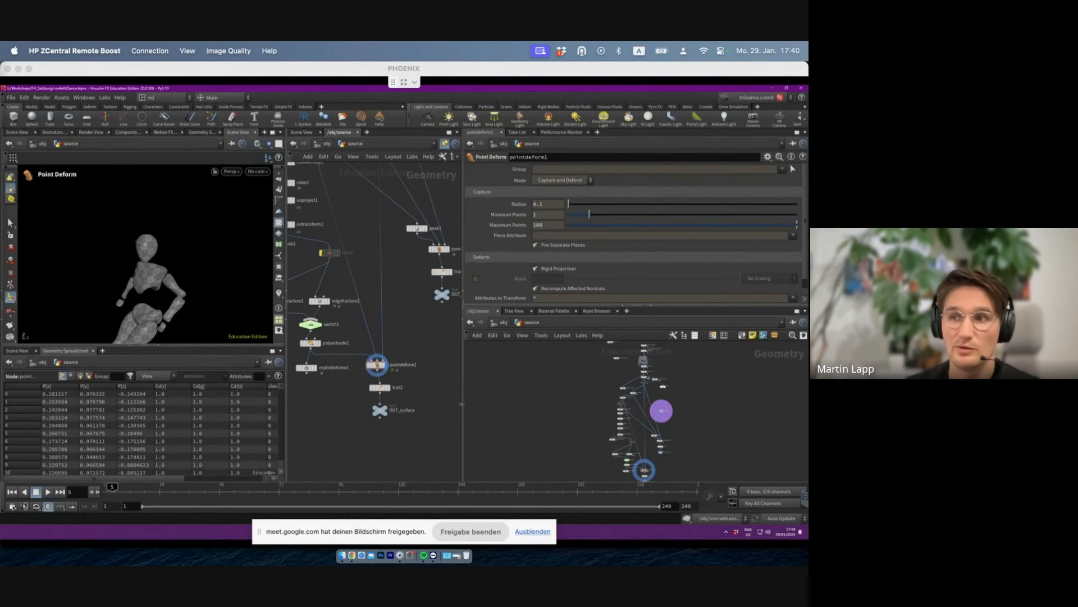
left_click(373, 364)
left_click_drag(153, 291, 119, 296, "alt")
right_click_drag(119, 295, 132, 292, "alt")
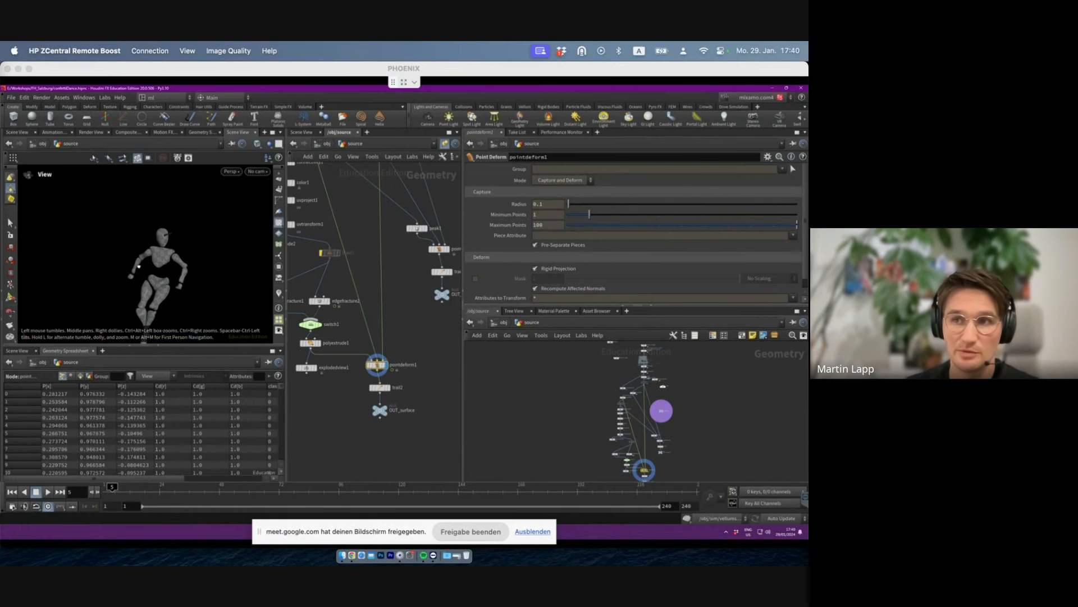
mouse_move(114, 487)
left_mouse_down()
mouse_move(339, 487)
mouse_move(104, 486)
left_mouse_up()
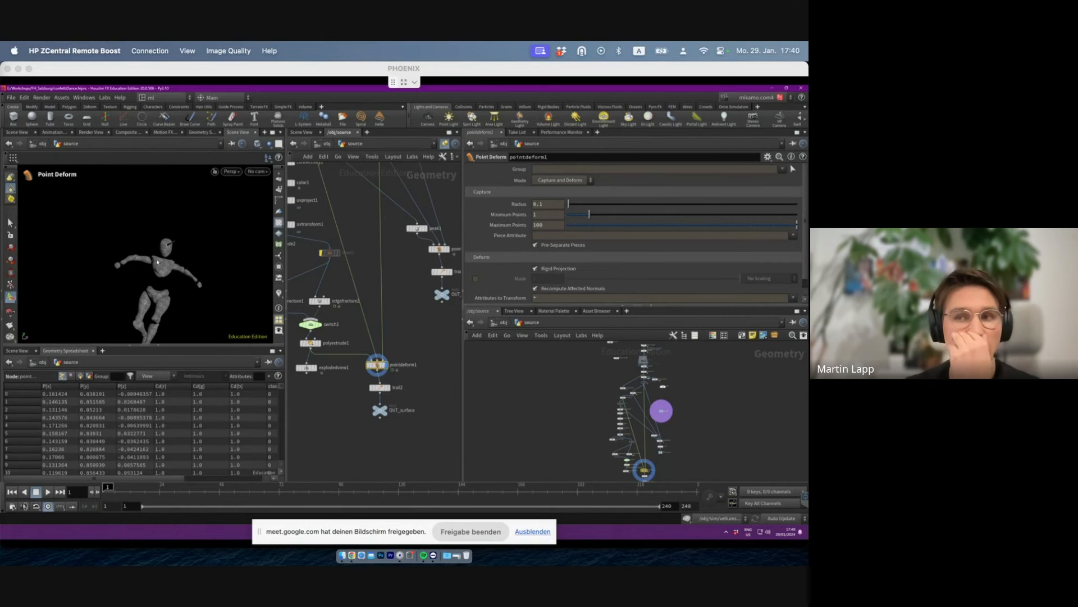
- Set pointdeform1's capture Radius to 2.84, Minimum Points to 0 and Maximum Points to 3
left_click_drag(411, 341, 368, 358)
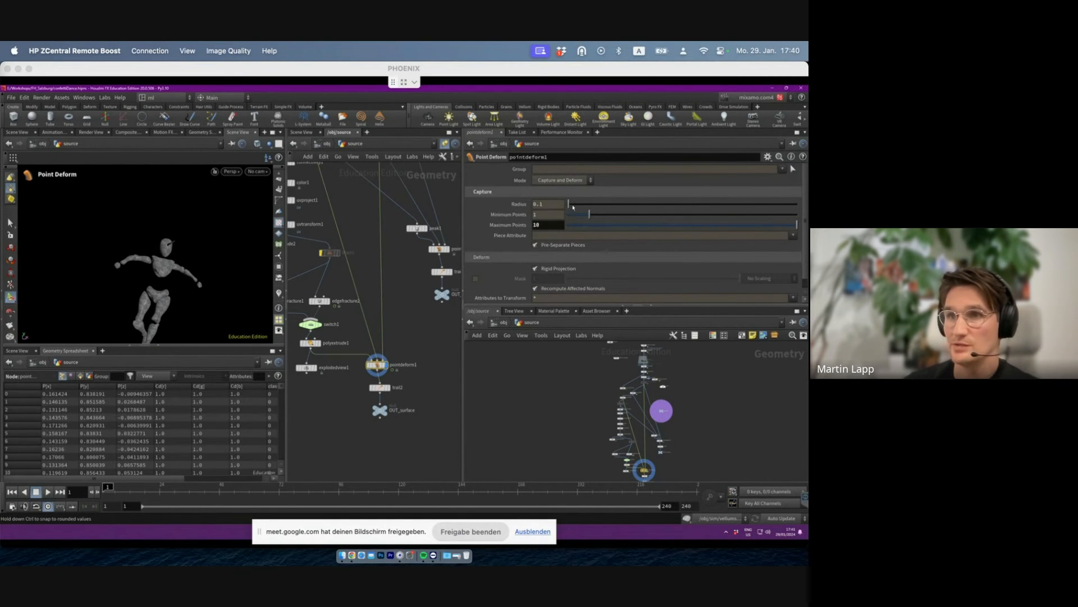
left_click_drag(548, 208, 636, 225)
right_click_drag(132, 233, 183, 233, "alt")
left_click_drag(183, 233, 150, 254, "alt")
mouse_move(109, 486)
left_mouse_down()
mouse_move(164, 487)
mouse_move(108, 486)
left_mouse_up()
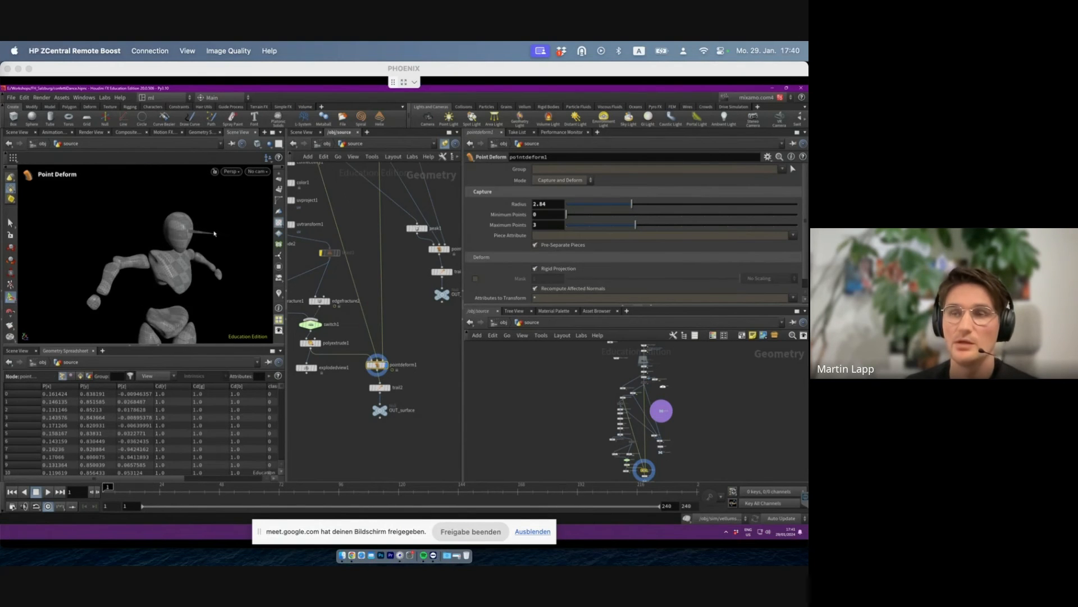
- Scrub the deformed character to about frame 30 and examine it from several angles
right_click_drag(214, 233, 132, 241, "alt")
left_click_drag(132, 241, 133, 242, "alt")
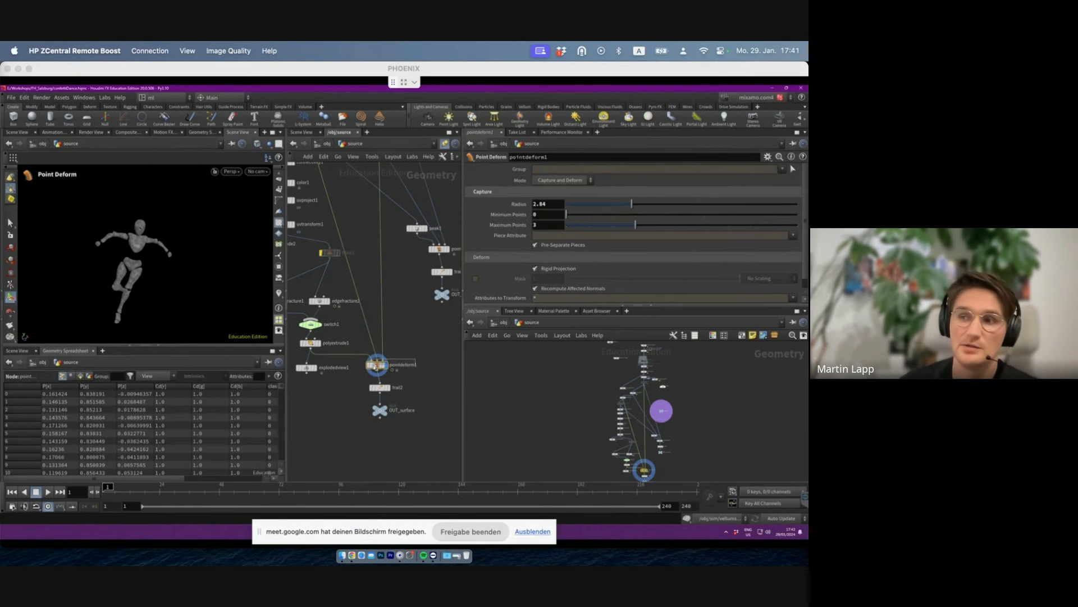
left_click_drag(123, 488, 187, 487)
left_click_drag(241, 238, 172, 240, "alt")
scroll(171, 239, "down", 4)
scroll(186, 237, "up", 3)
scroll(188, 236, "up", 3)
mouse_move(165, 492)
left_mouse_down()
mouse_move(322, 481)
mouse_move(315, 472)
mouse_move(153, 487)
mouse_move(174, 487)
left_mouse_up()
- Wire the Exploded View's output into pointdeform1 and set the Exploded View's Uniform Scale to 0.2
left_click_drag(335, 355, 307, 368)
left_click(328, 400)
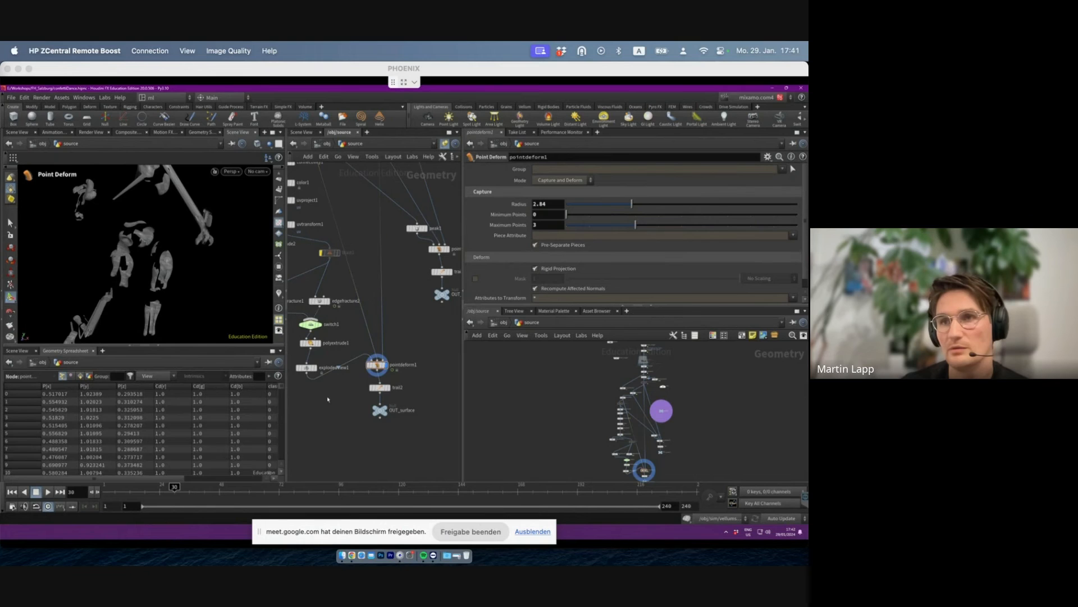
left_click(306, 368)
left_click_drag(558, 224, 574, 222)
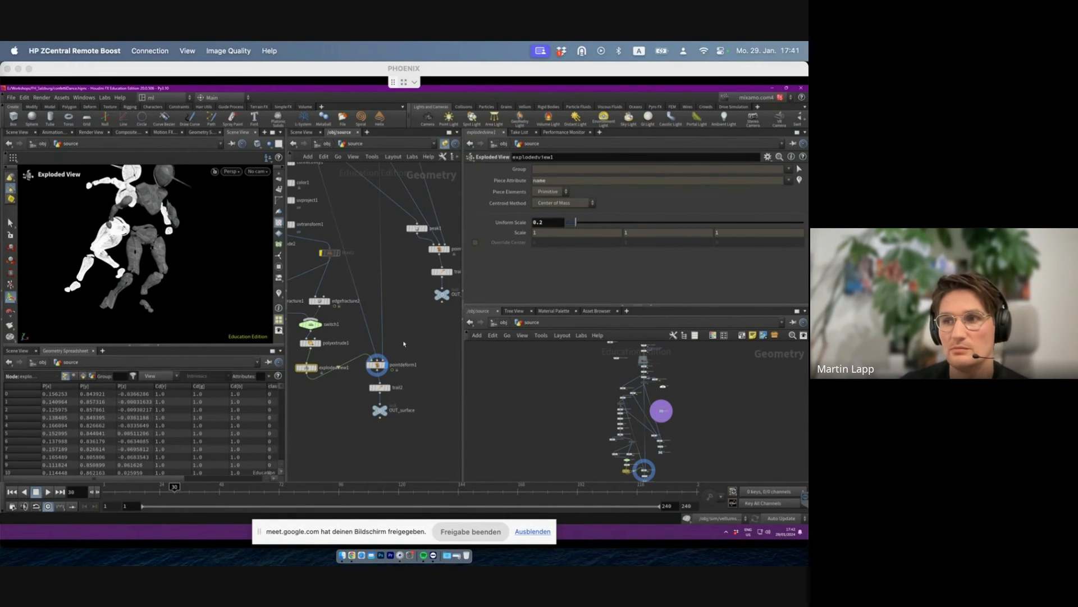
- Display pointdeform1 and scrub the timeline to frame 161 to check how the exploded pieces follow the animation
left_click(377, 365)
left_click(314, 367)
mouse_move(168, 258)
left_mouse_down("alt")
mouse_move(194, 259)
mouse_move(174, 261)
left_mouse_up("alt")
left_click(376, 365)
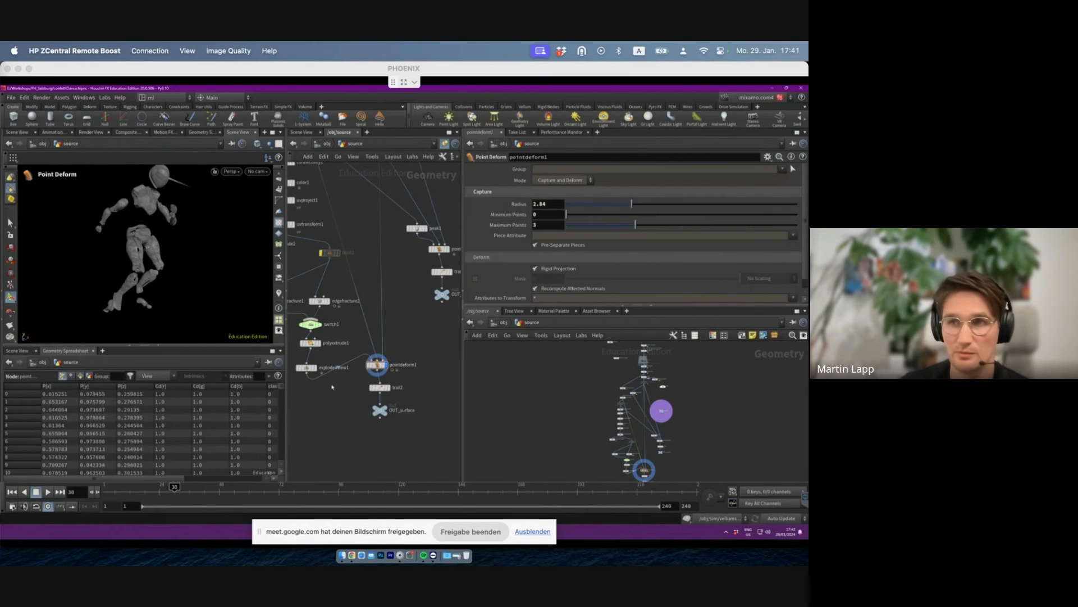
left_click(222, 487)
left_click_drag(222, 487, 259, 479)
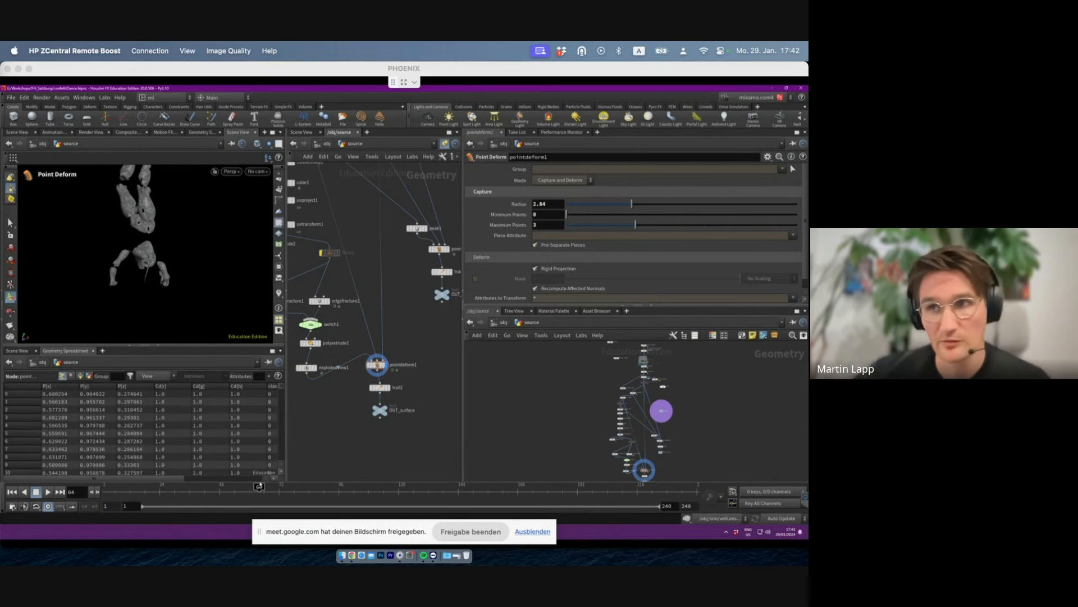
left_click_drag(260, 493, 500, 493)
- Wire switch1's output into pointdeform1 in place of the Exploded View and display trail2
middle_click_drag(407, 340, 418, 371)
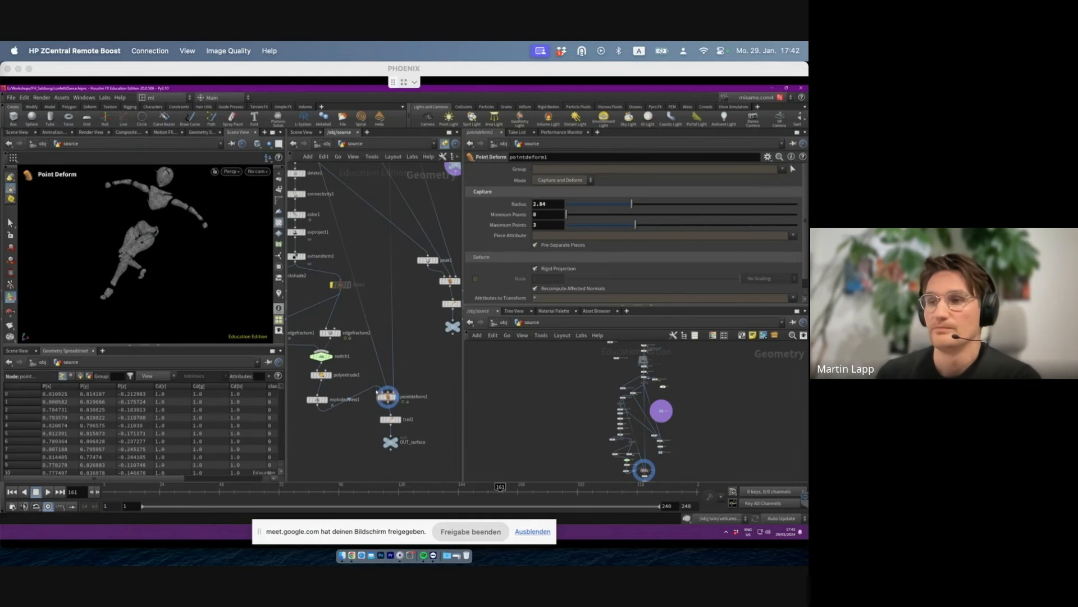
left_click_drag(369, 389, 322, 364)
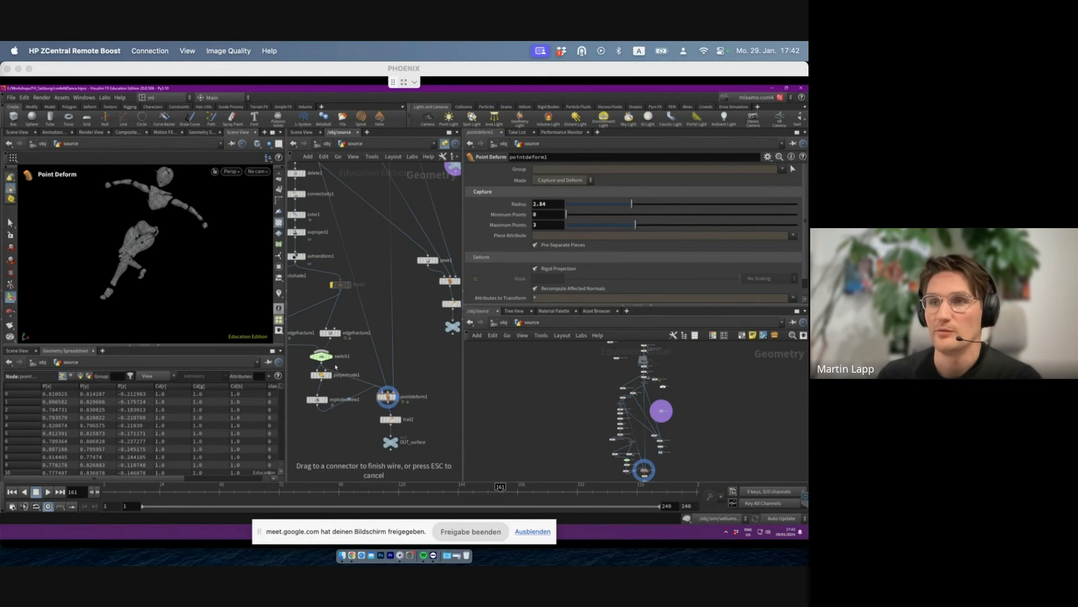
middle_click_drag(410, 372, 390, 364)
left_click(369, 414)
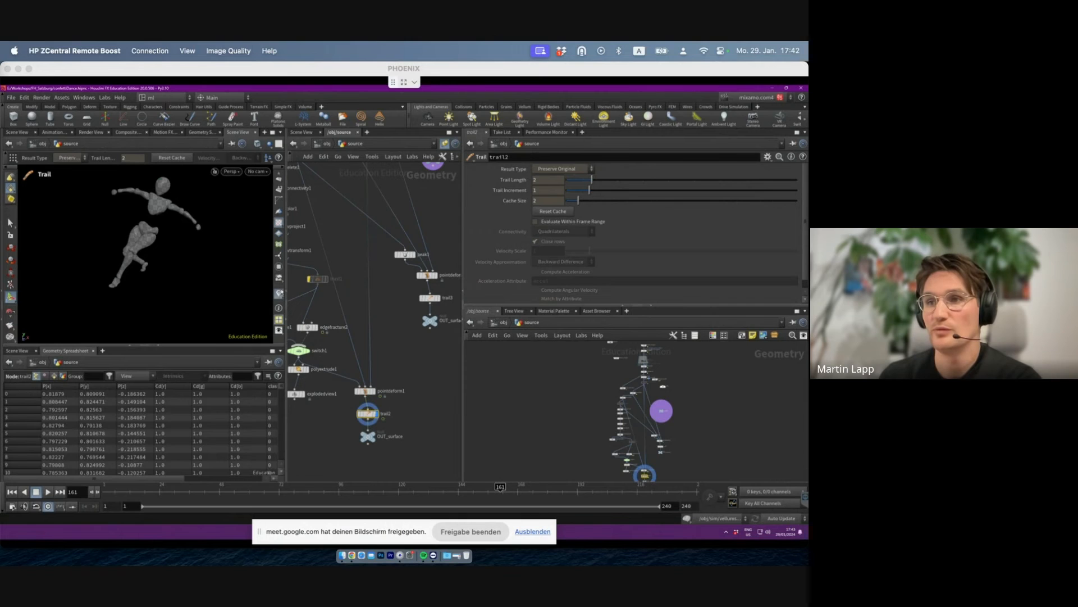
- Disable the viscosity visualizer in the viewport's scene visualizers
left_click(281, 292)
right_click(278, 294)
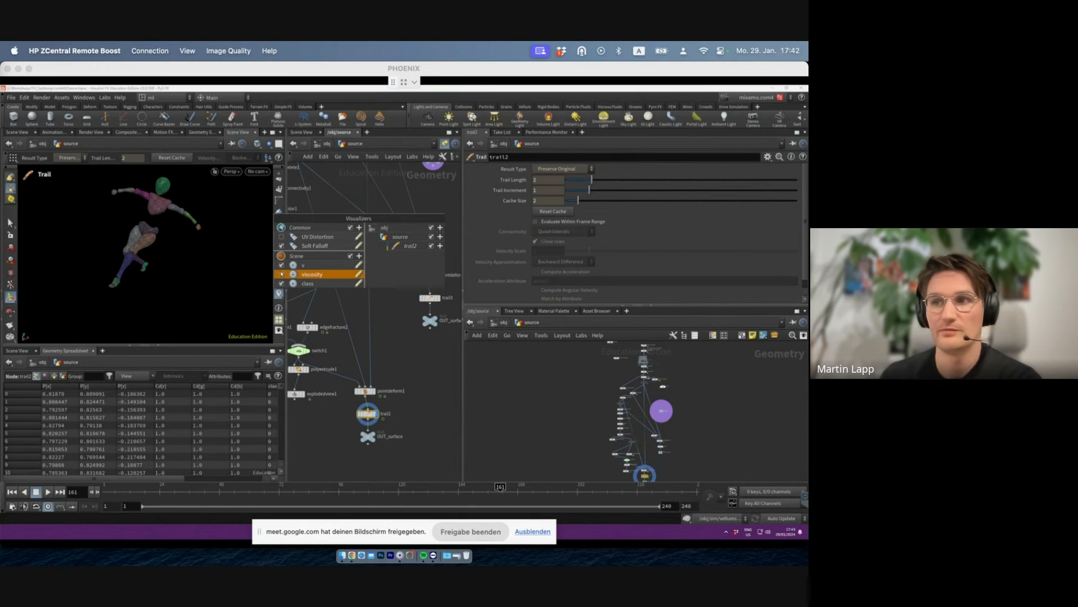
left_click(282, 274)
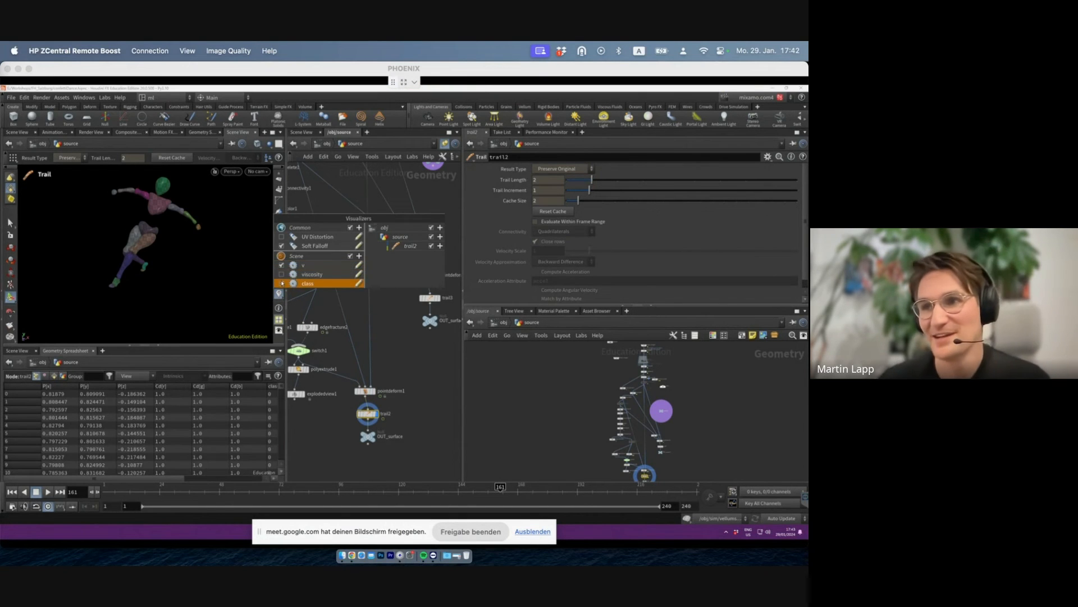
middle_click_drag(423, 390, 432, 388)
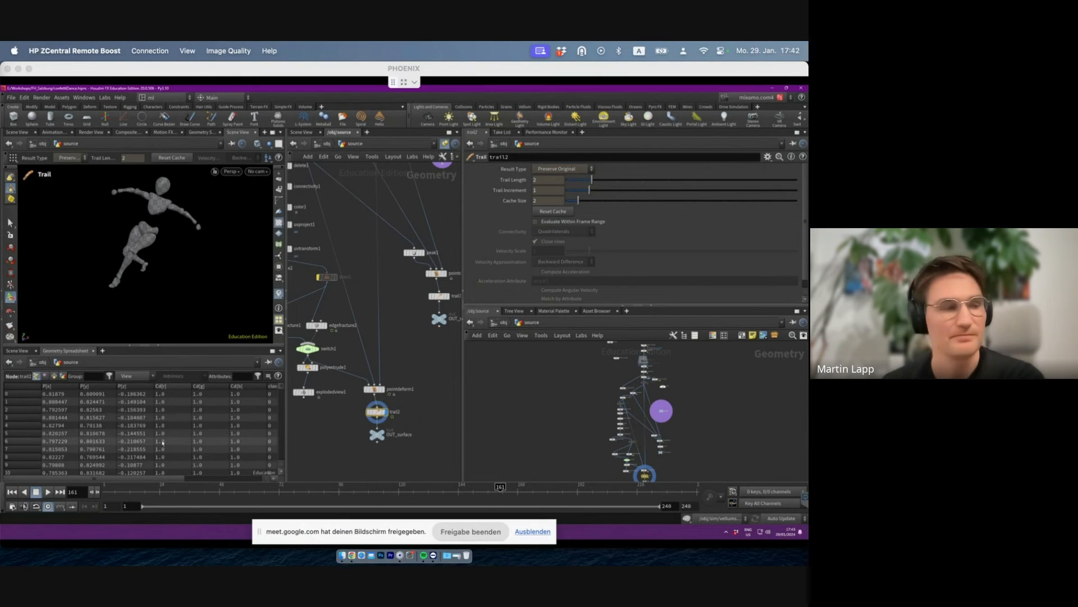
- Go to frame 2 and examine the character's upper body up close on trail2
left_click(108, 486)
mouse_move(108, 490)
left_mouse_down()
mouse_move(150, 490)
mouse_move(105, 490)
left_mouse_up()
key("Right")
right_click_drag(118, 203, 148, 208, "alt")
middle_click_drag(147, 208, 154, 251, "alt")
left_click_drag(154, 251, 174, 253, "alt")
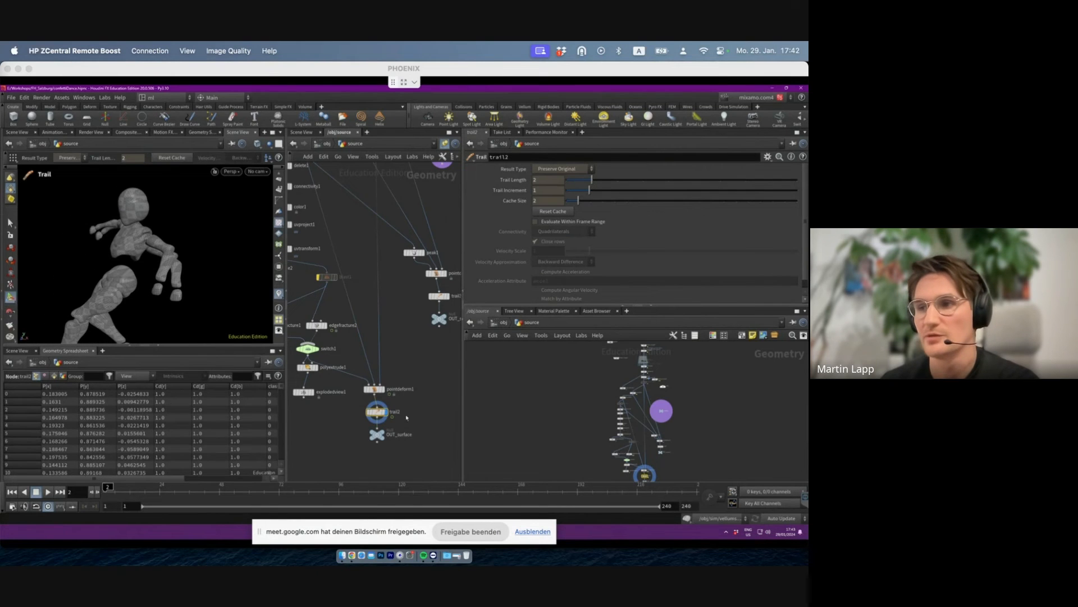
- Keep trail2's Result Type at Preserve Original, raise Trail Length to 24 and move to frame 22
left_click(562, 170)
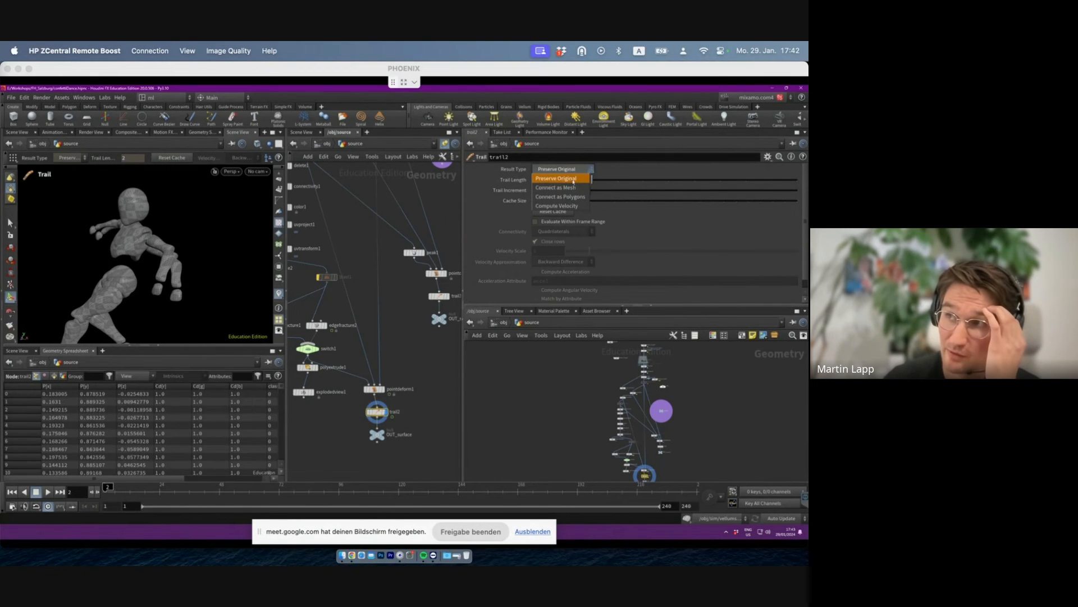
left_click(579, 179)
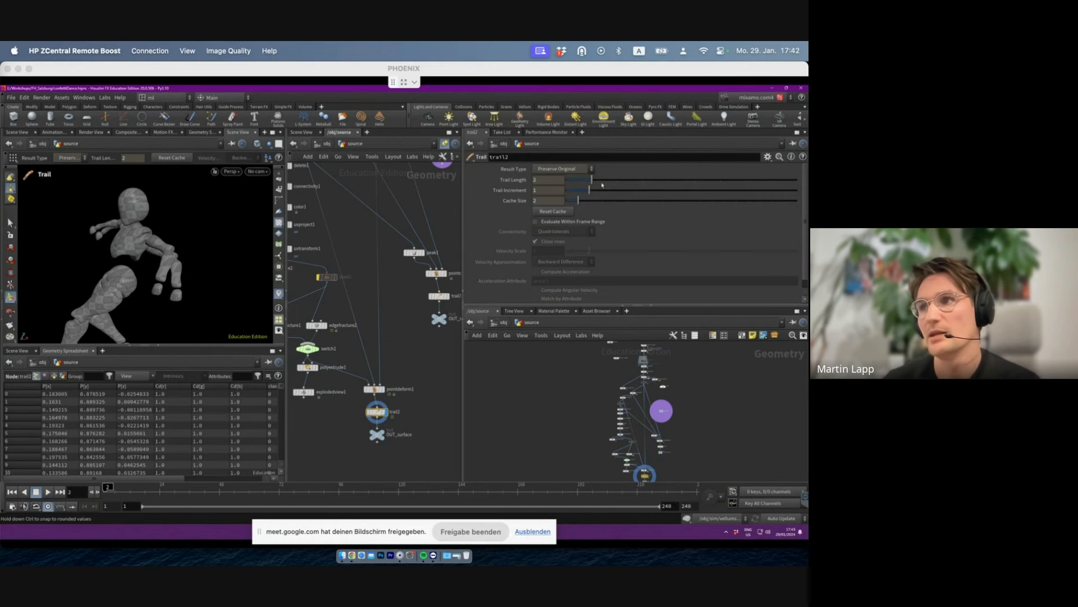
left_click_drag(594, 180, 669, 180)
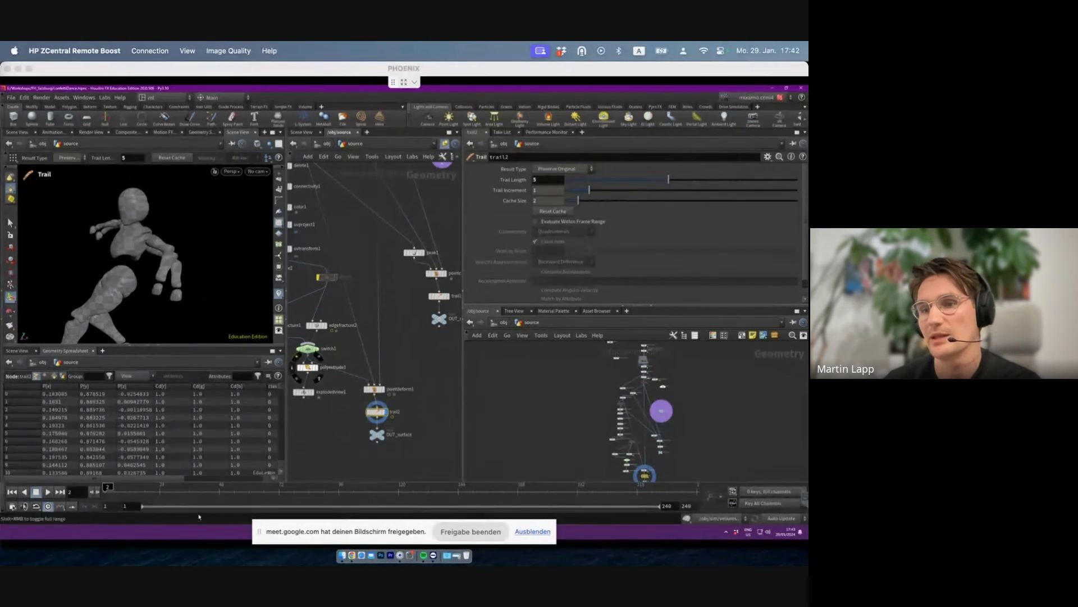
left_click(154, 488)
type("24")
key("Return")
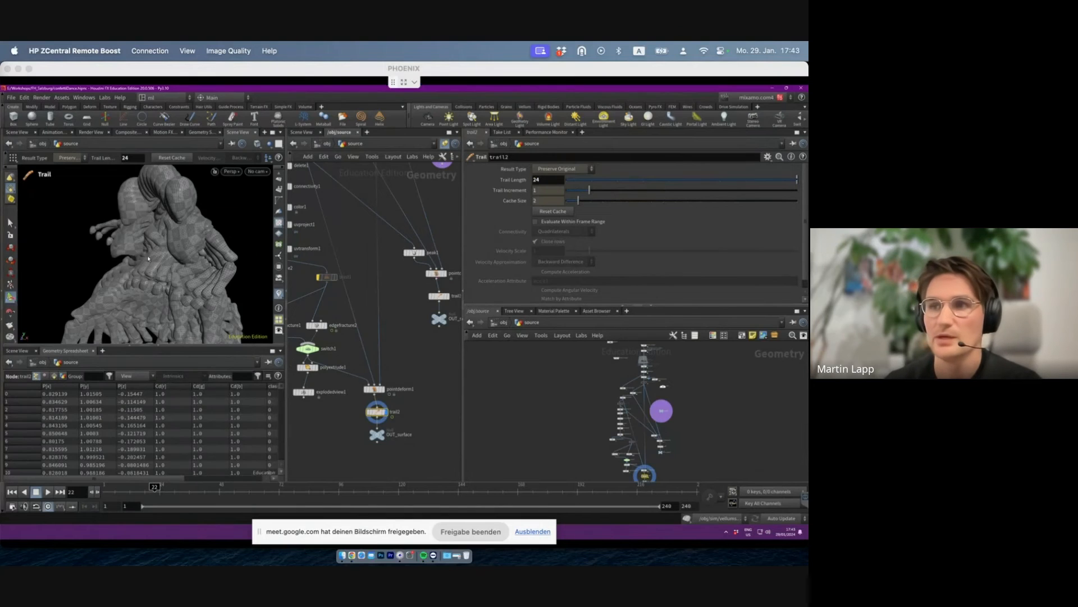
- Examine the motion trail from several angles at frames 10 and 50
scroll(116, 265, "down", 5)
left_click_drag(121, 252, 224, 269, "alt")
left_click(135, 489)
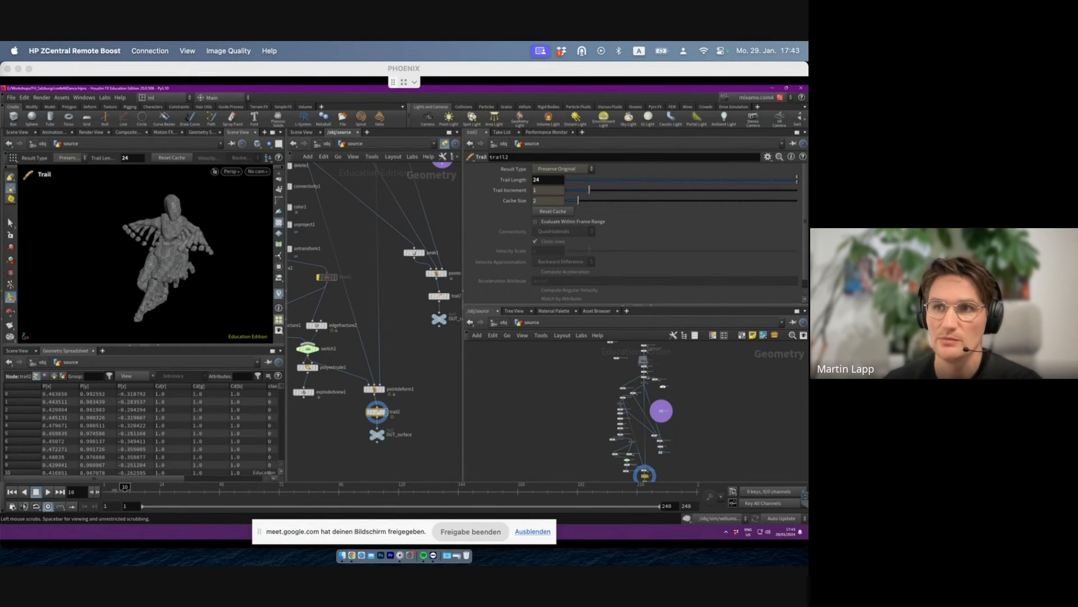
left_click(226, 488)
mouse_move(144, 229)
left_mouse_down("alt")
mouse_move(197, 253)
mouse_move(81, 251)
mouse_move(160, 242)
left_mouse_up("alt")
scroll(123, 253, "down", 5)
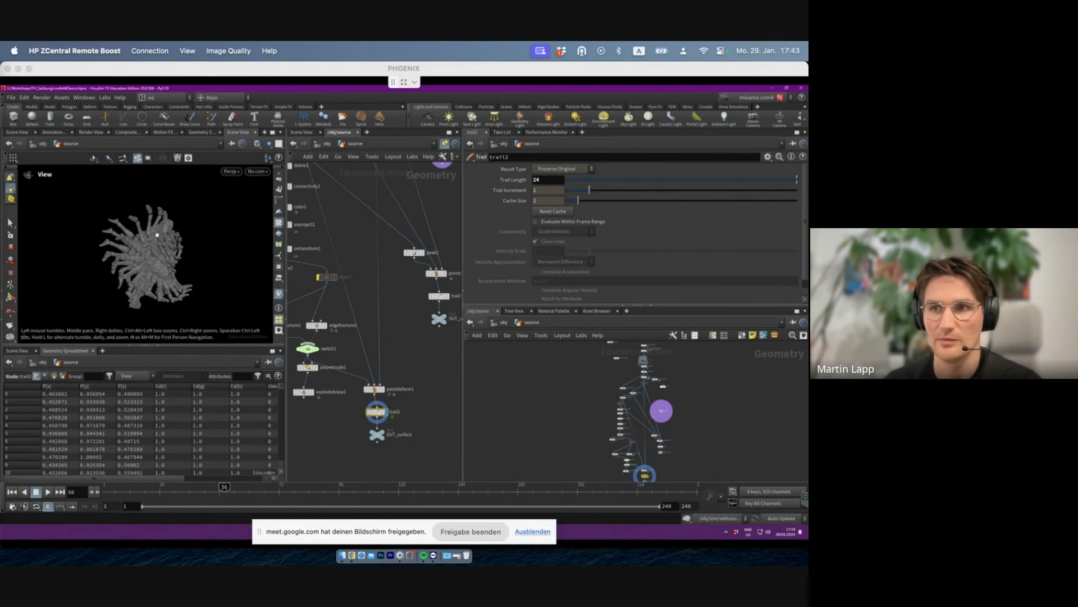
- Set trail2's Trail Length back to 2
key("Return")
key("BackSpace")
key("Return")
key("Escape")
right_click_drag(105, 230, 143, 231, "alt")
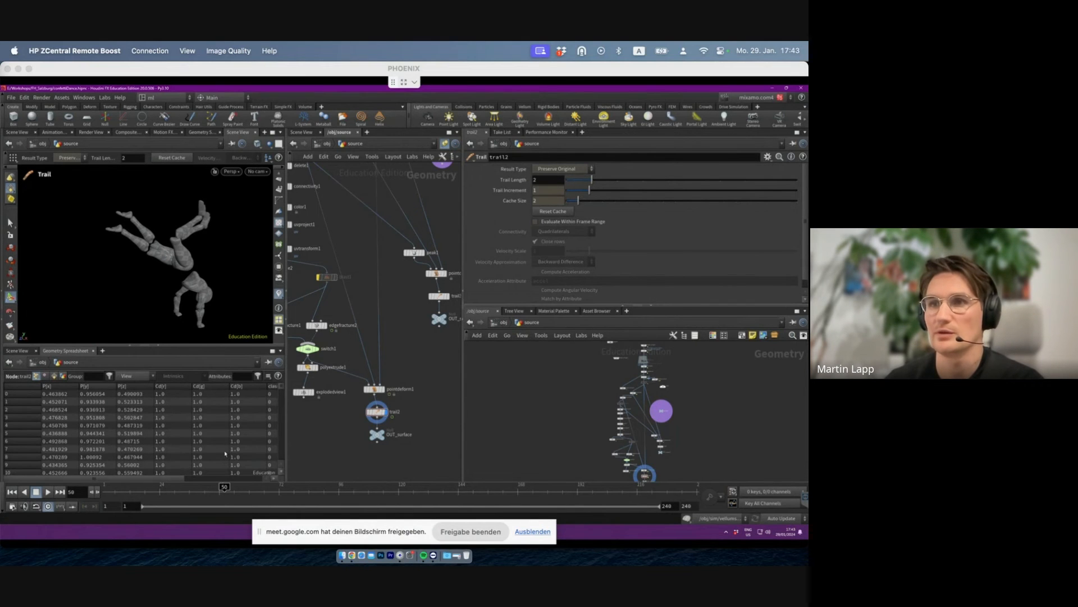
- Display the OUT_surface null at frame 73 and save the scene
left_click_drag(192, 487, 281, 489)
left_click(377, 434)
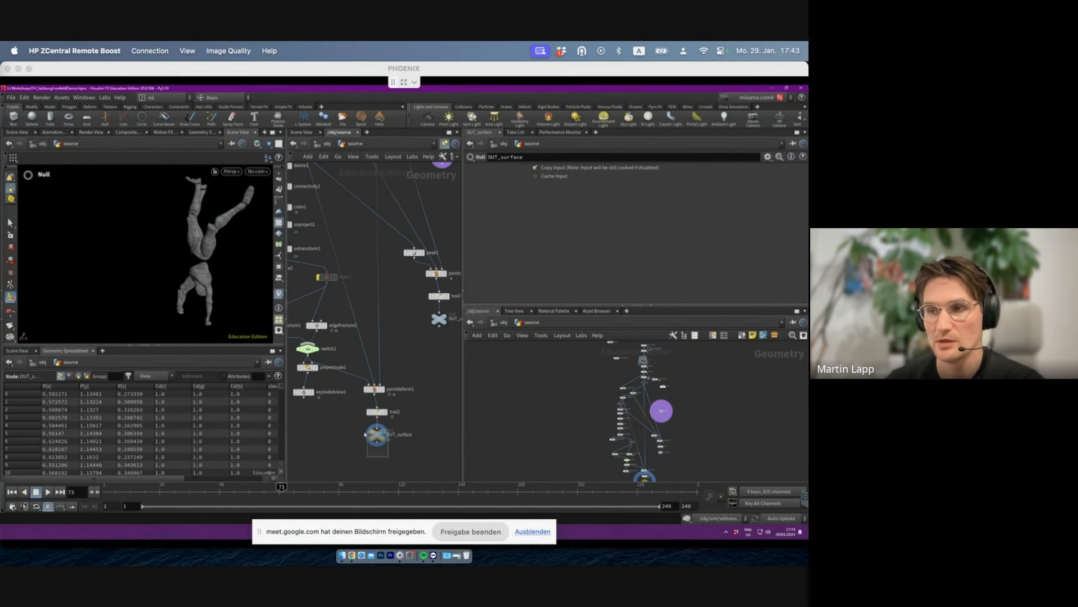
key("ctrl+s")
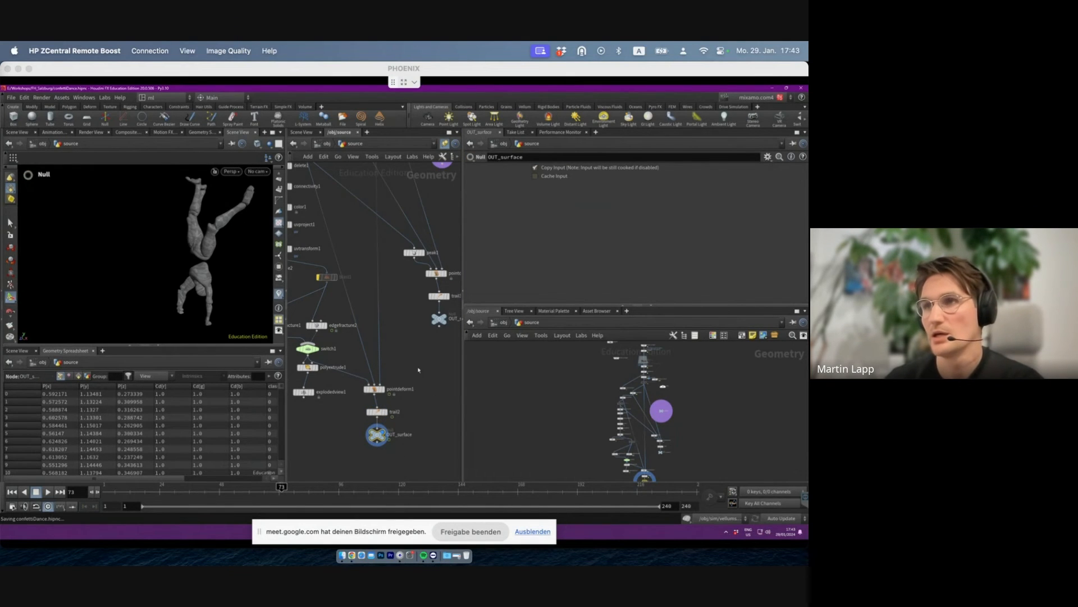
left_click_drag(343, 458, 384, 434)
middle_click_drag(411, 429, 378, 429)
scroll(377, 430, "down", 2)
left_click_drag(349, 433, 349, 440)
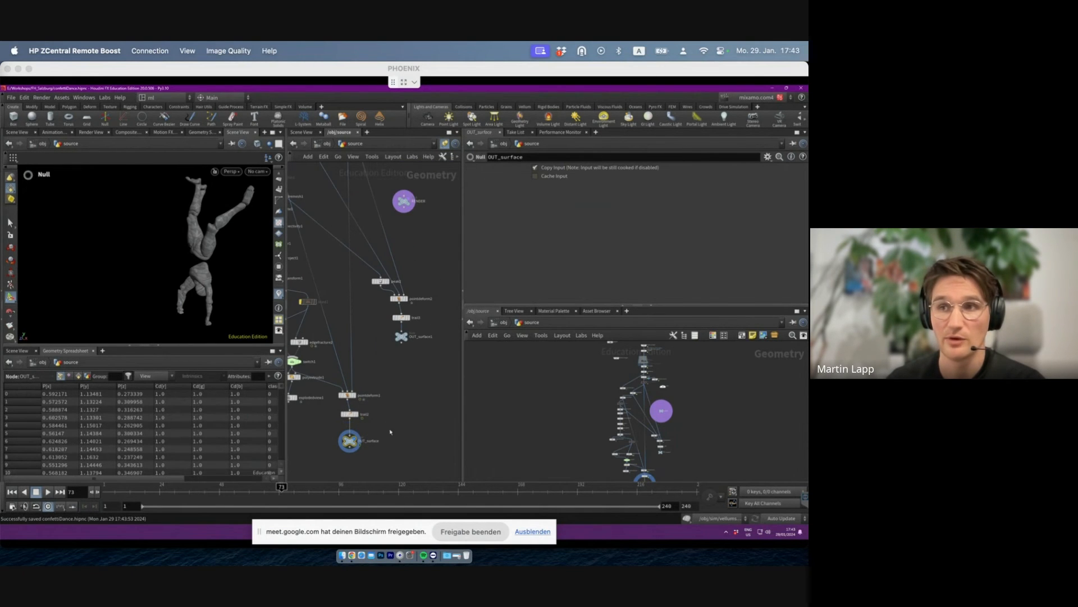
middle_click_drag(390, 431, 442, 423)
key("ctrl+s")
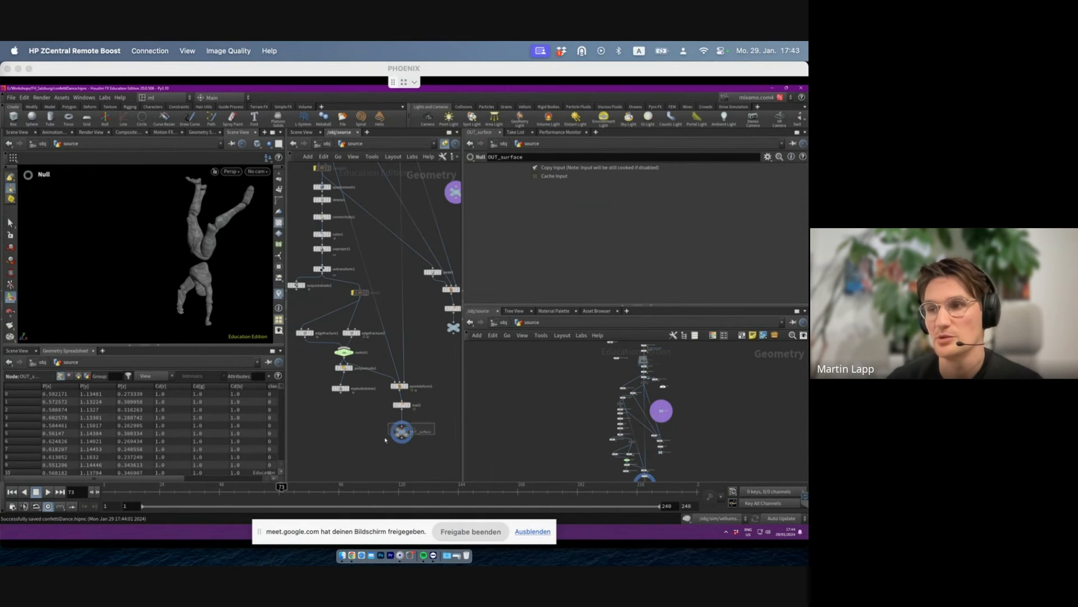
- Leave the source network and open the sim geometry network with object_merge1 in view
scroll(422, 427, "down", 2)
middle_click_drag(422, 428, 385, 438)
scroll(387, 441, "up", 1)
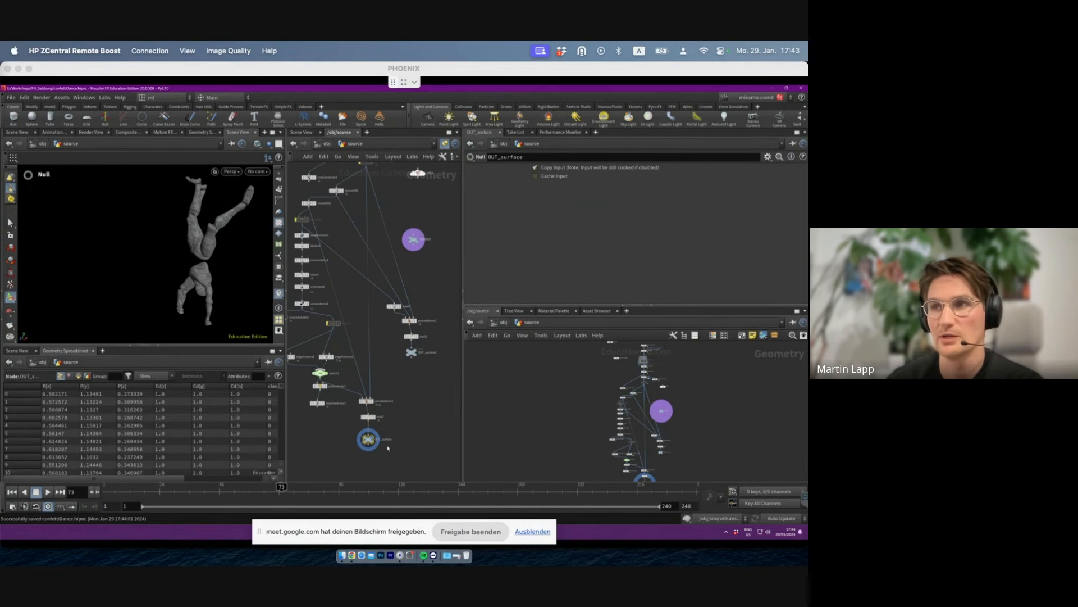
left_click(319, 142)
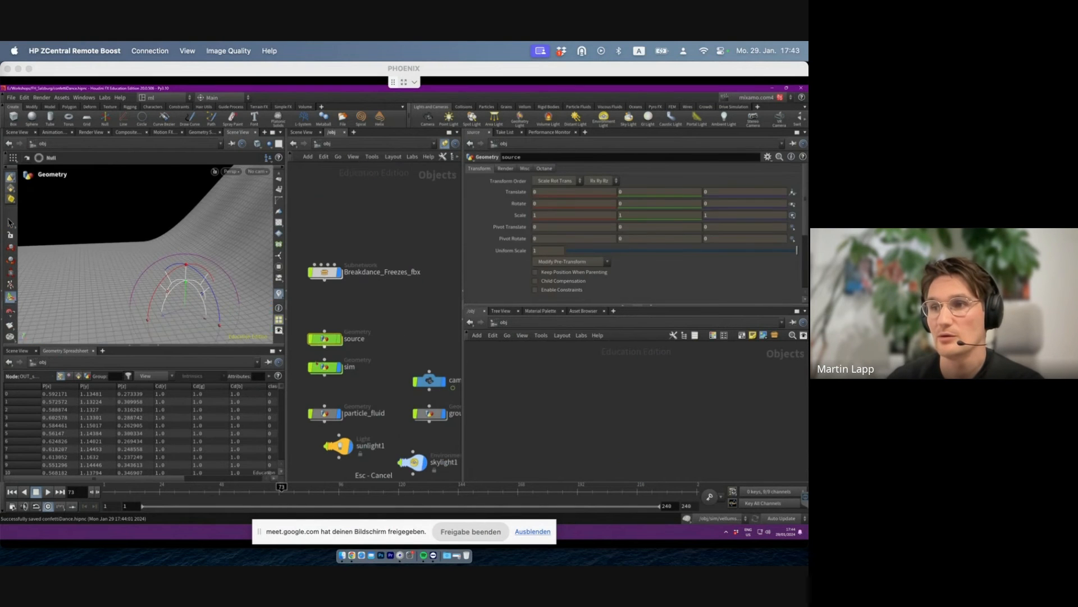
double_click(324, 366)
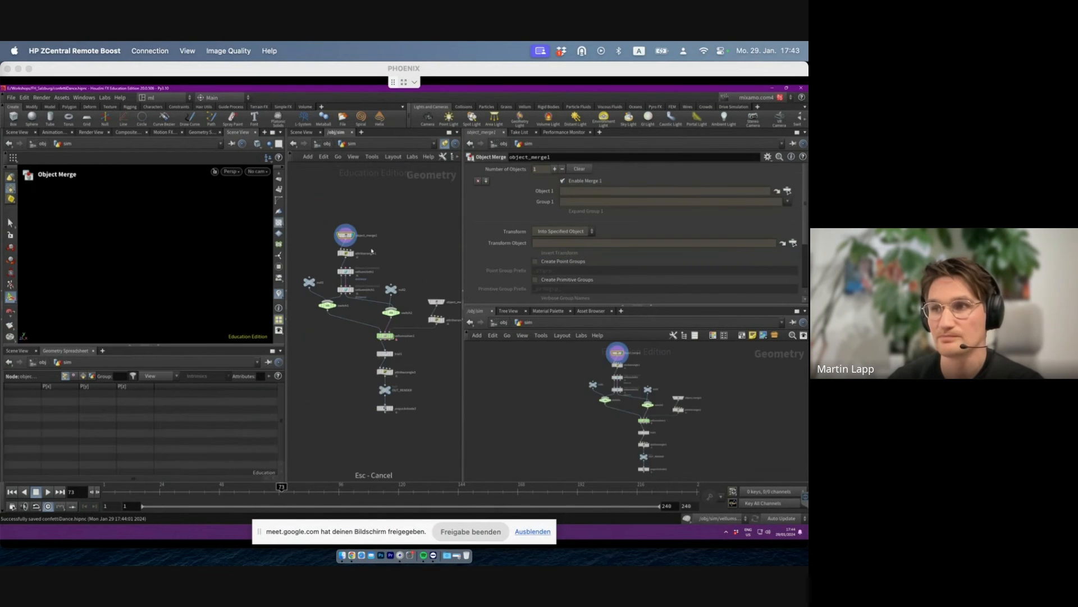
middle_click_drag(376, 243, 374, 256)
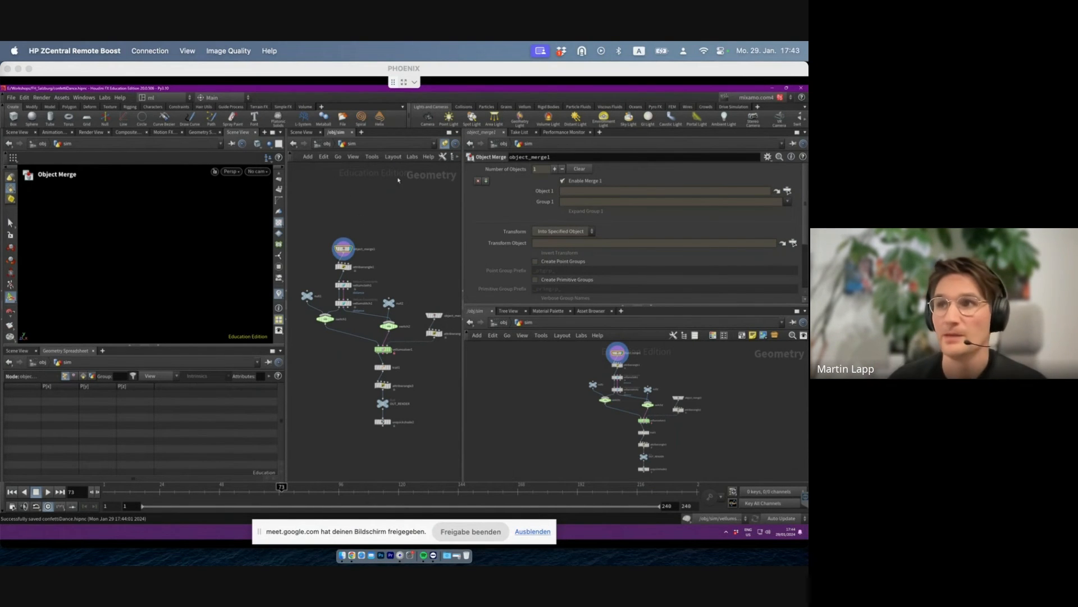
- Revisit the source network to check its OUT_surface null, and return to the sim network
left_click(325, 144)
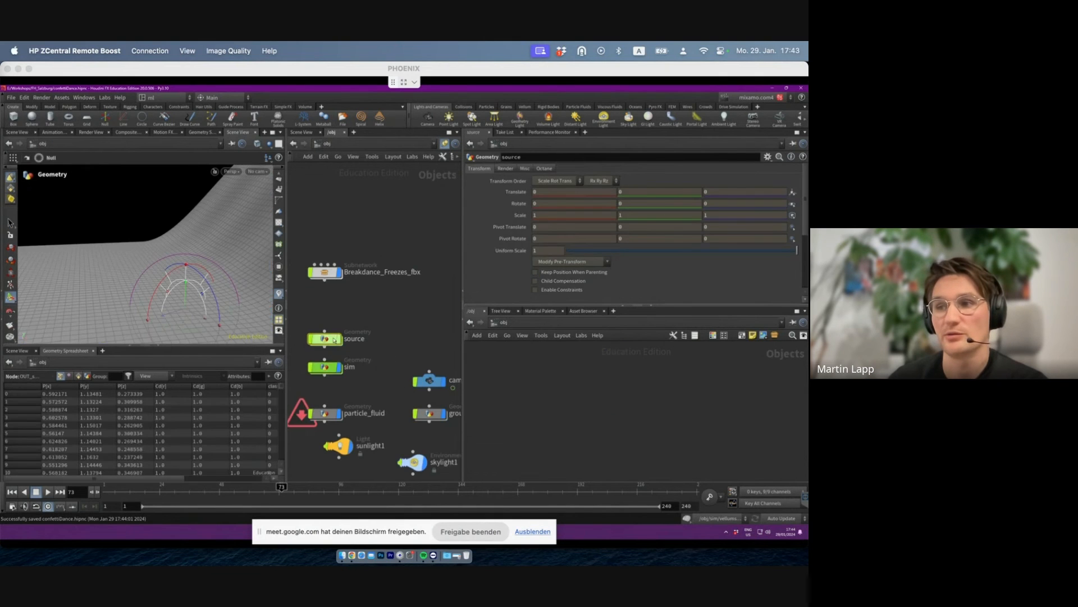
double_click(332, 341)
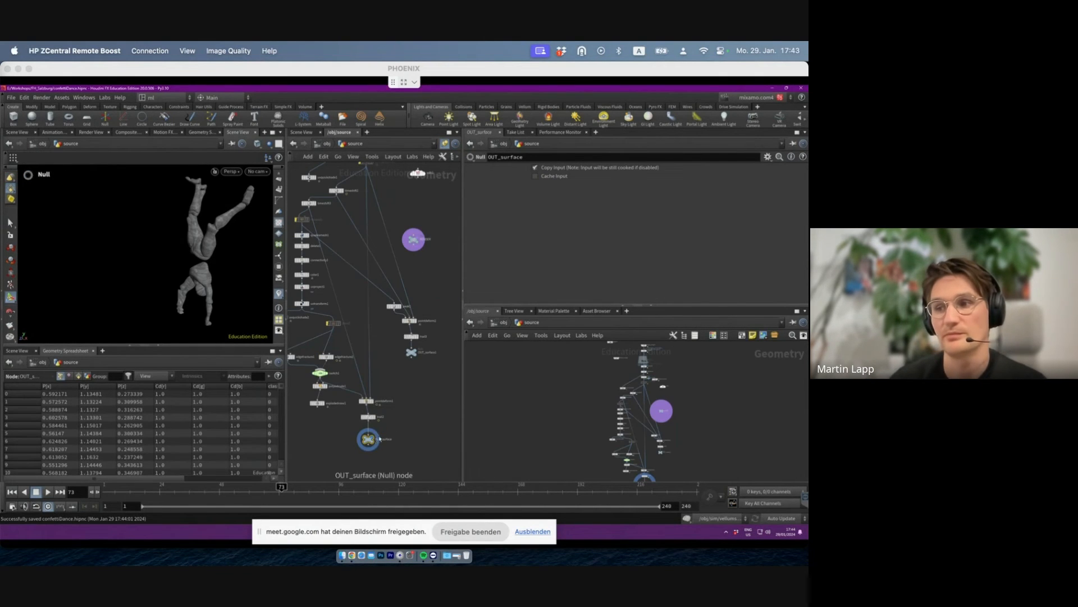
middle_click_drag(434, 186, 439, 217)
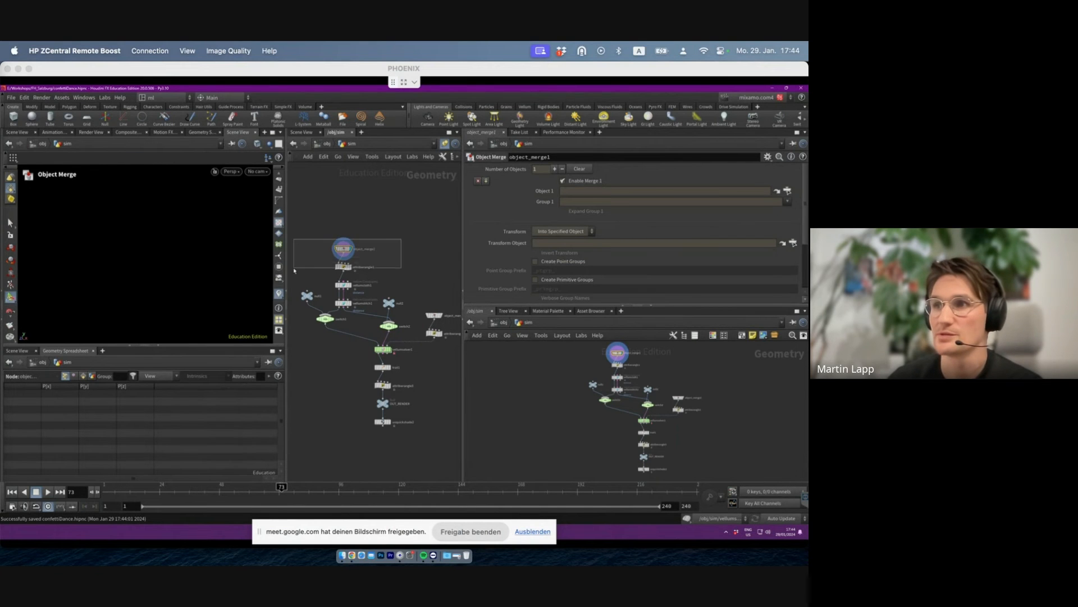
middle_click_drag(384, 264, 366, 270)
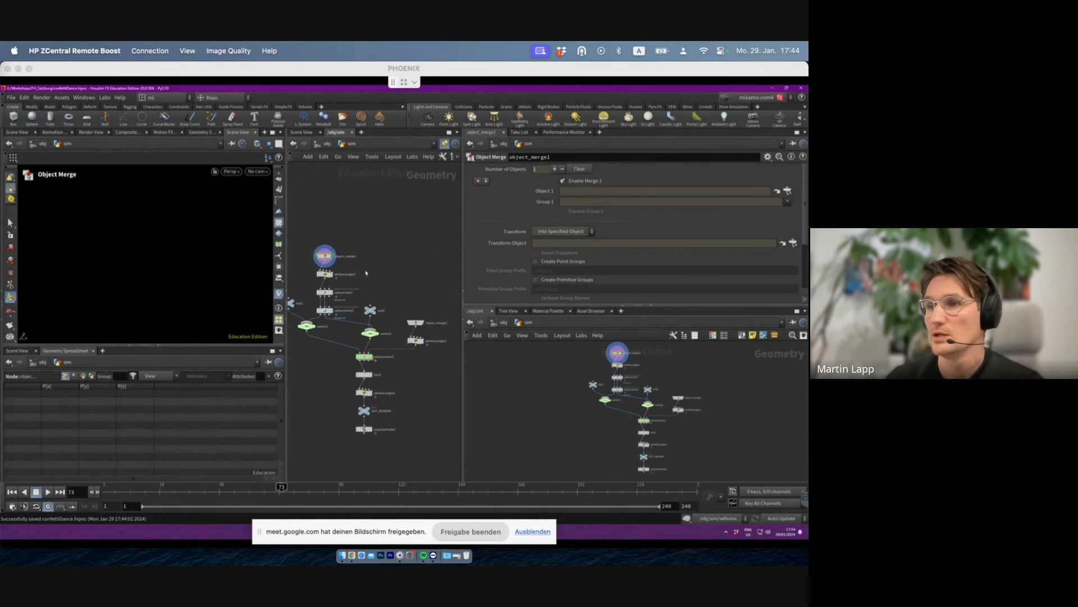
- Set object_merge1's Object 1 to /obj/source/OUT_surface and view the imported character
left_click(795, 192)
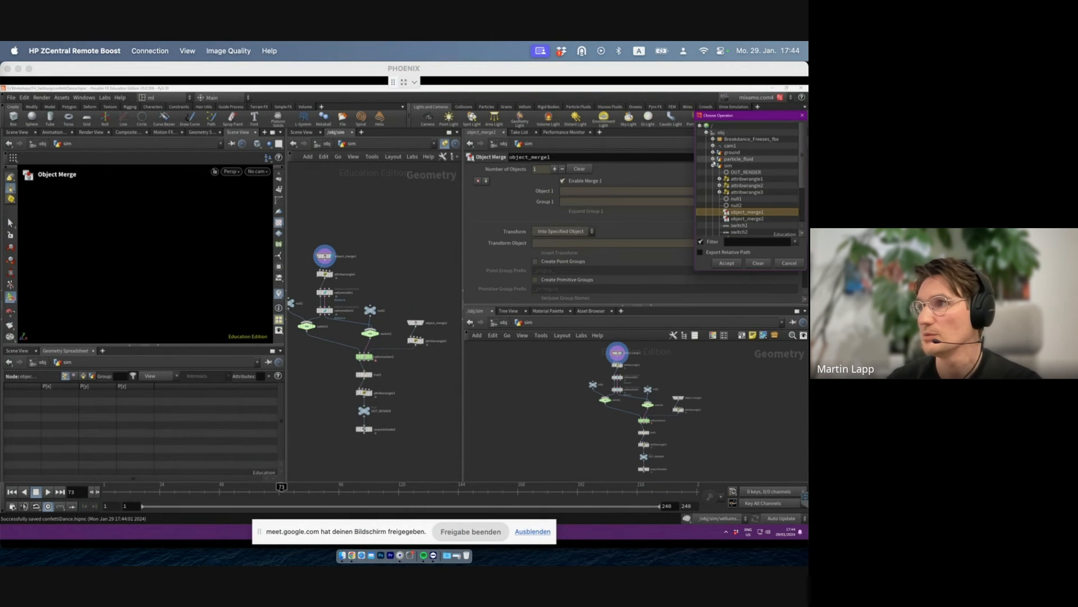
left_click(713, 166)
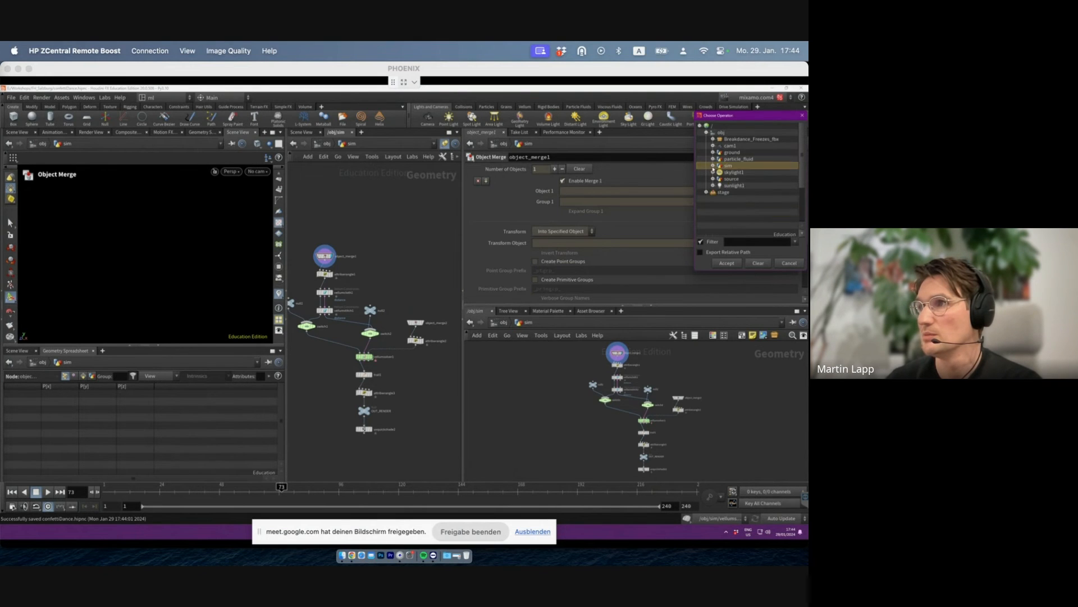
left_click(714, 178)
left_click(747, 192)
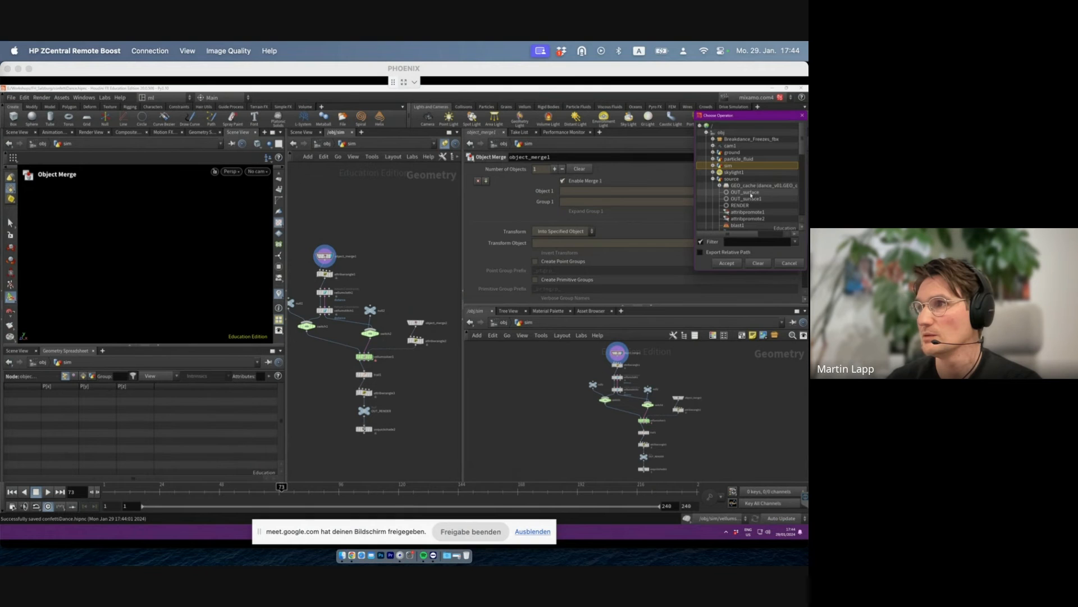
left_click(727, 263)
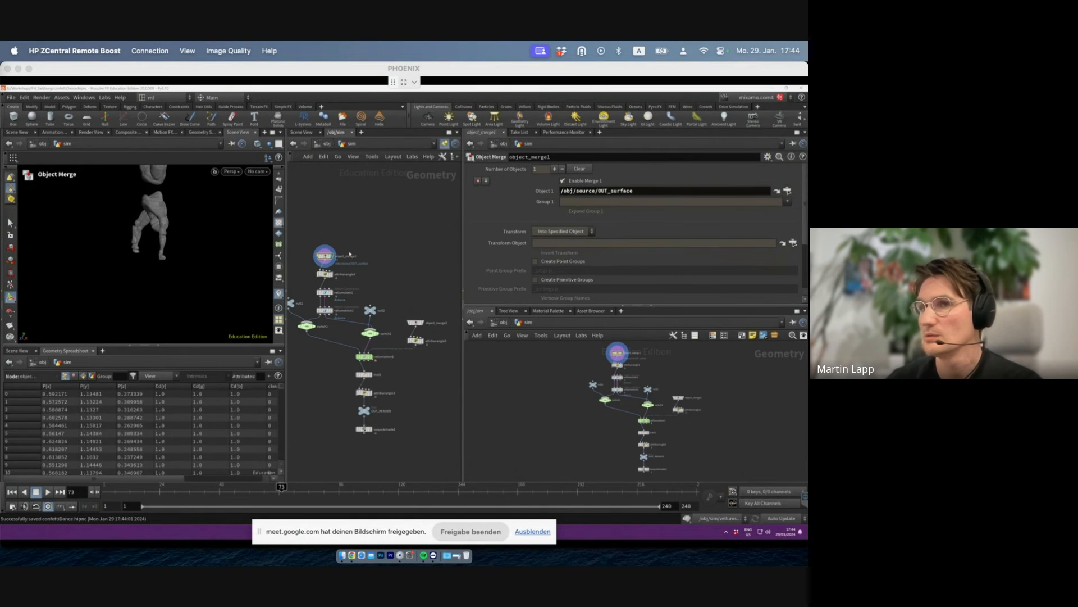
key("h")
scroll(398, 253, "down", 2)
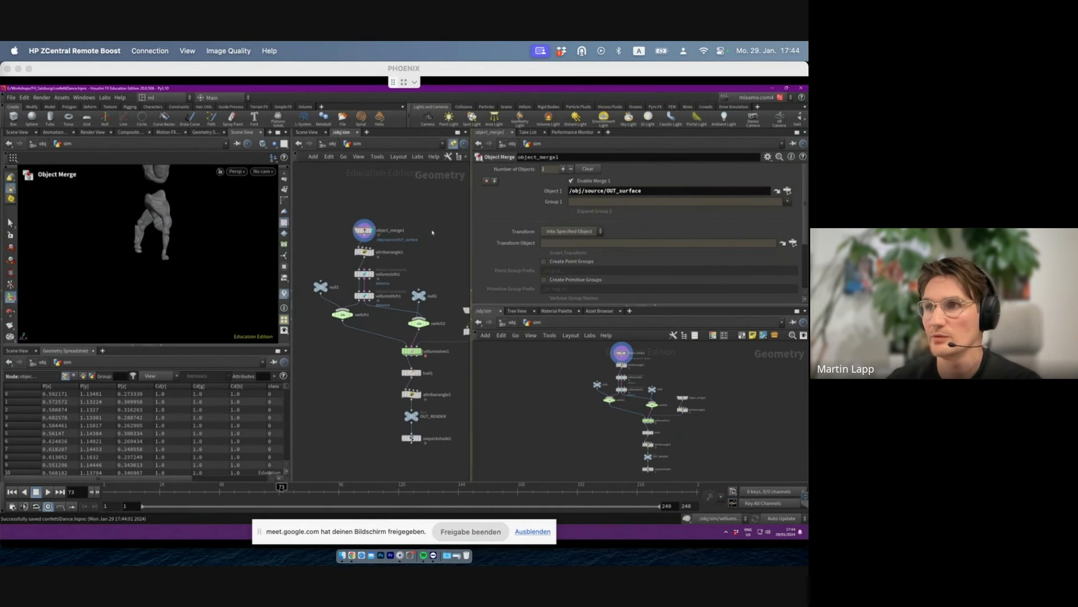
left_click_drag(381, 210, 330, 232)
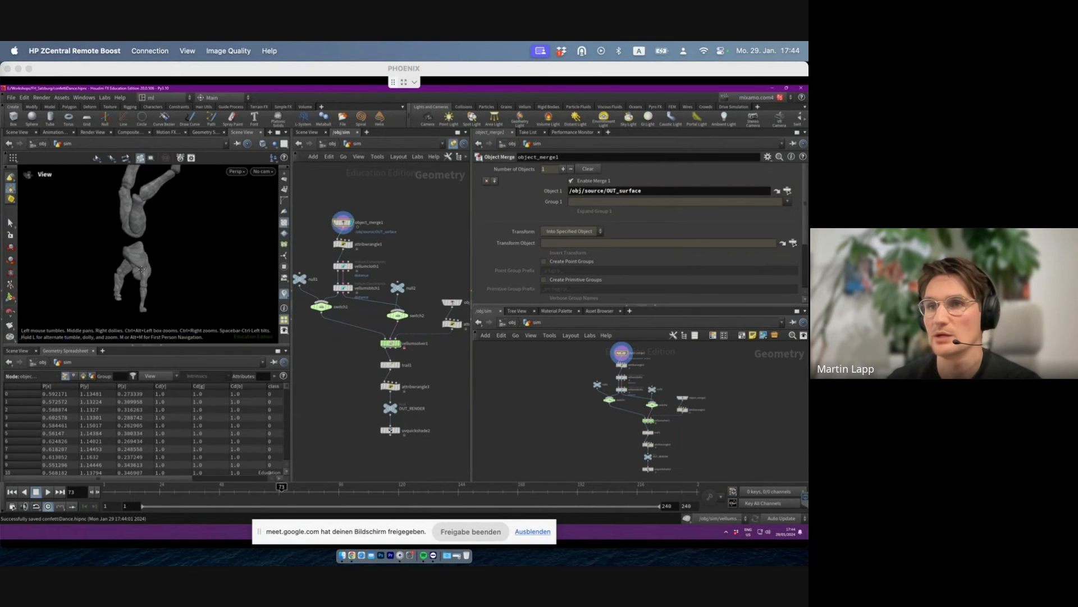
left_click_drag(89, 245, 102, 247, "alt")
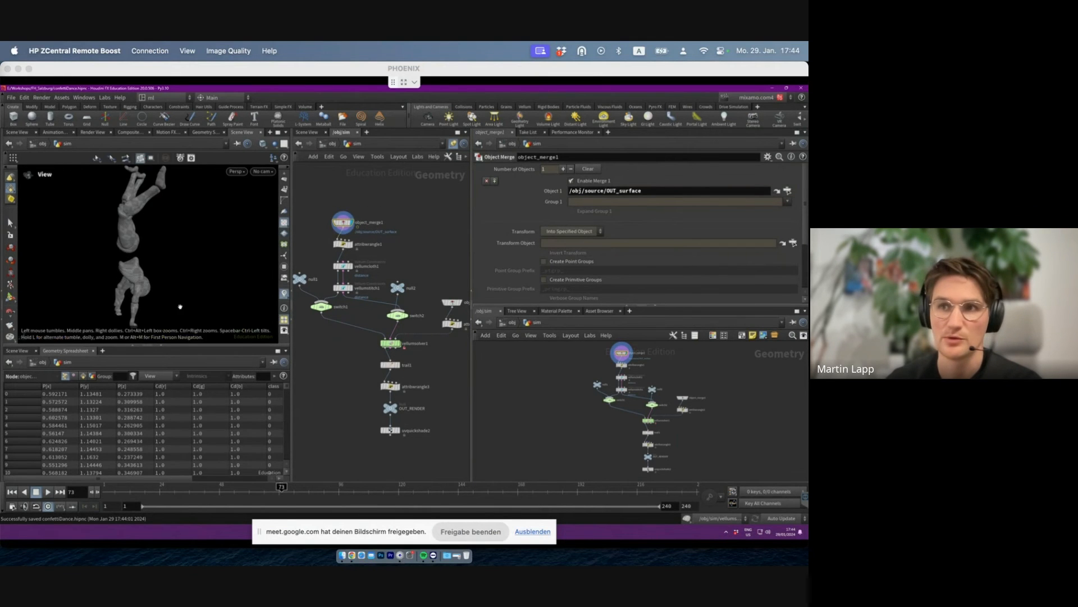
- Move the timeline to frame 102, then display attribwrangle1 in the sim network and bypass it
left_click_drag(166, 490, 354, 467)
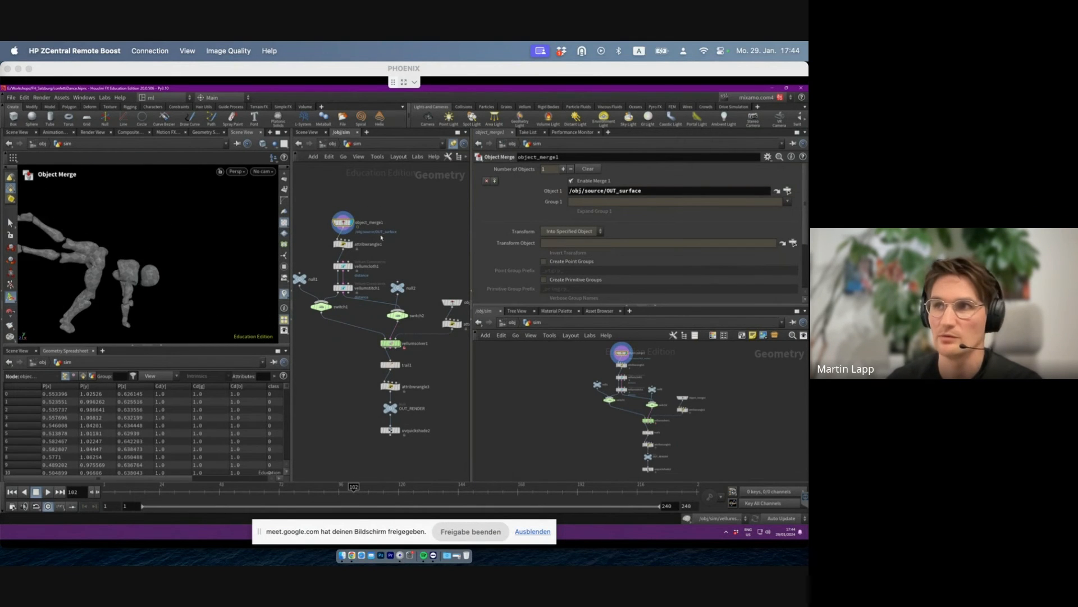
middle_click_drag(364, 234, 379, 214)
scroll(379, 214, "up", 3)
left_click(355, 231)
left_click(358, 231)
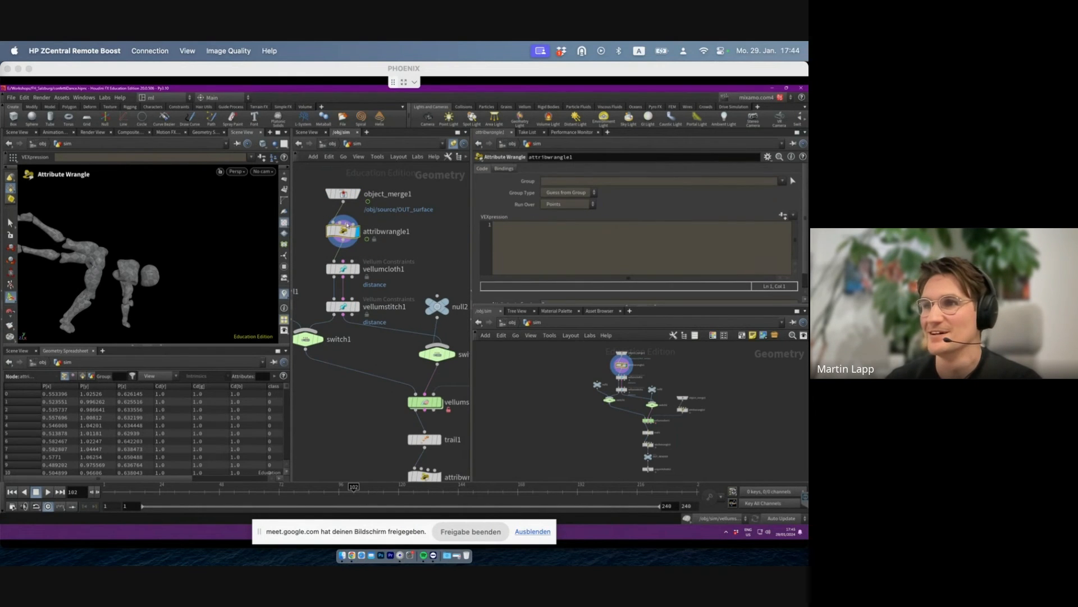
middle_click_drag(371, 214, 387, 207)
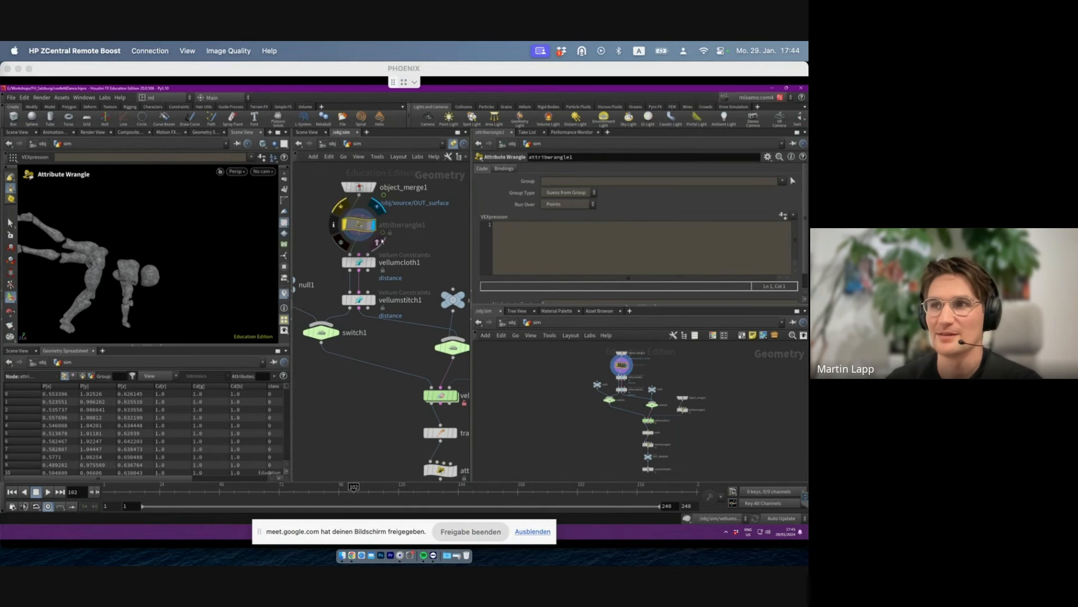
- Display vellumcloth1 and inspect its distance constraints up close on the character's surface
left_click(373, 262)
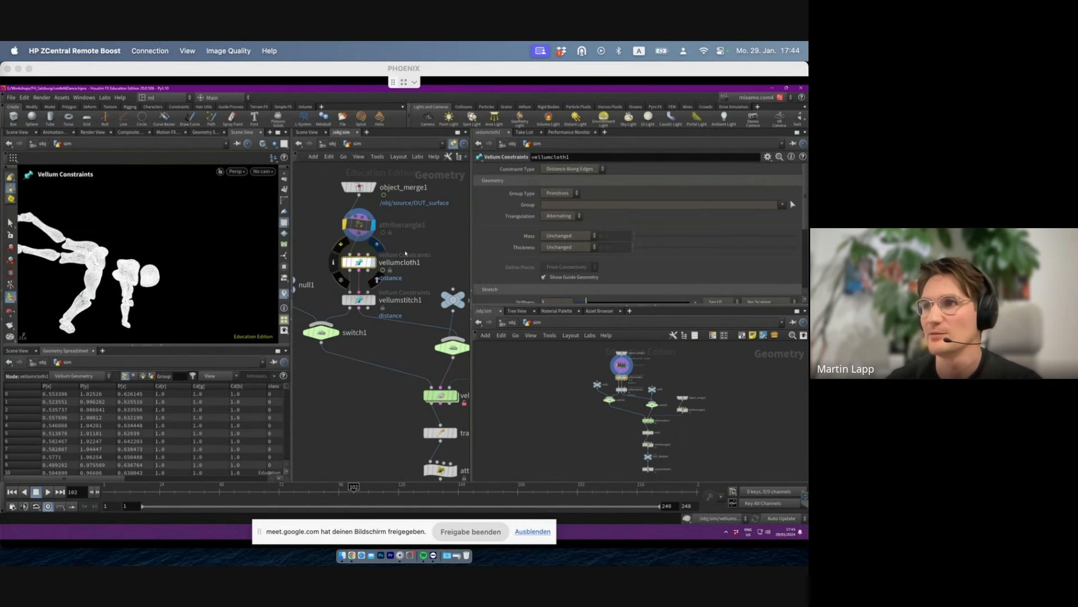
middle_click_drag(365, 262, 389, 245)
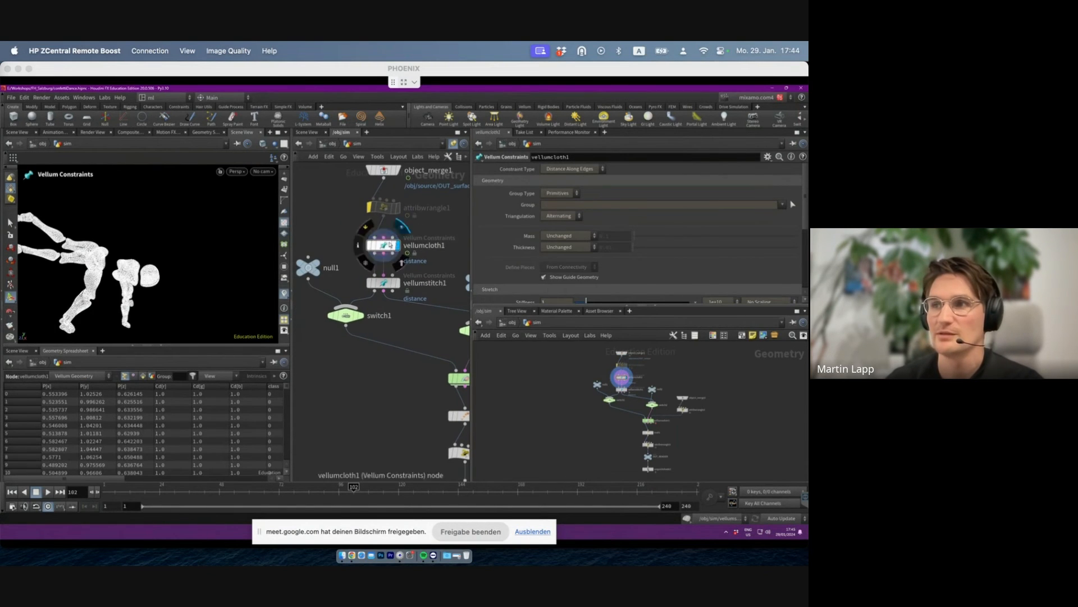
right_click_drag(132, 274, 174, 287, "alt")
left_click_drag(174, 286, 144, 306, "alt")
middle_click_drag(143, 306, 163, 262, "alt")
right_click_drag(164, 262, 193, 268, "alt")
left_click_drag(194, 269, 204, 259, "alt")
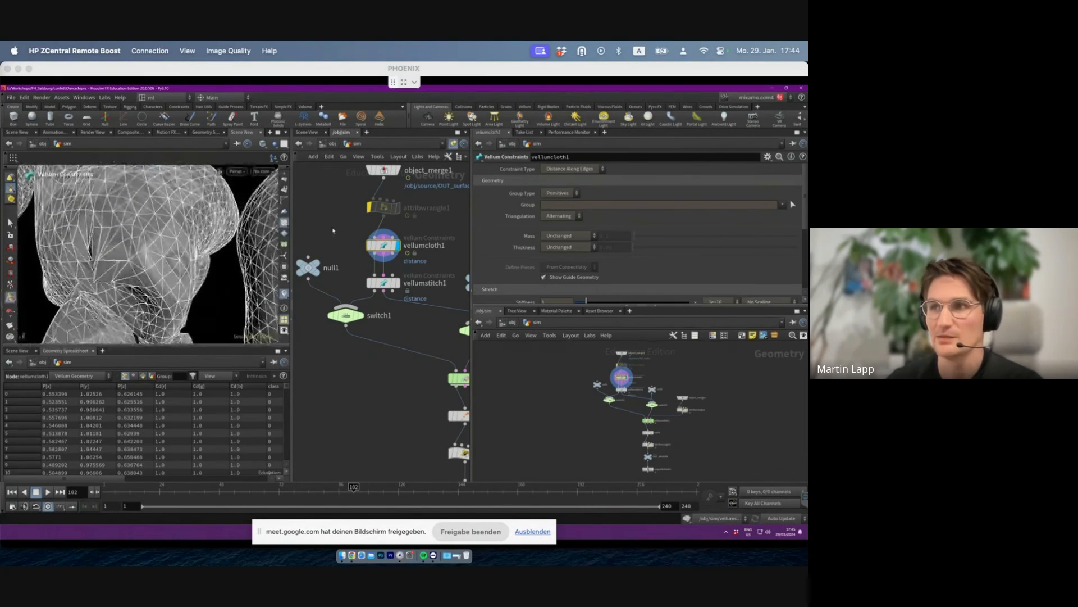
- Add a null below the Vellum constraint nodes, wire vellumcloth1's Constraint Geometry output into it, and display it to view the constraints
key("Tab")
type("nu")
key("Return")
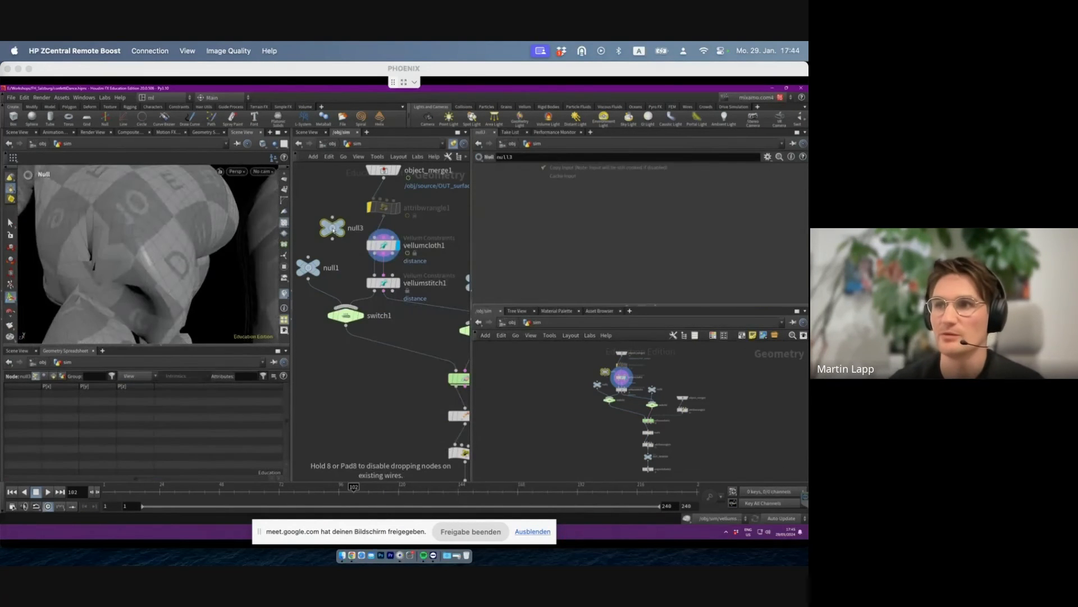
left_click(345, 396)
left_click_drag(346, 385, 384, 254)
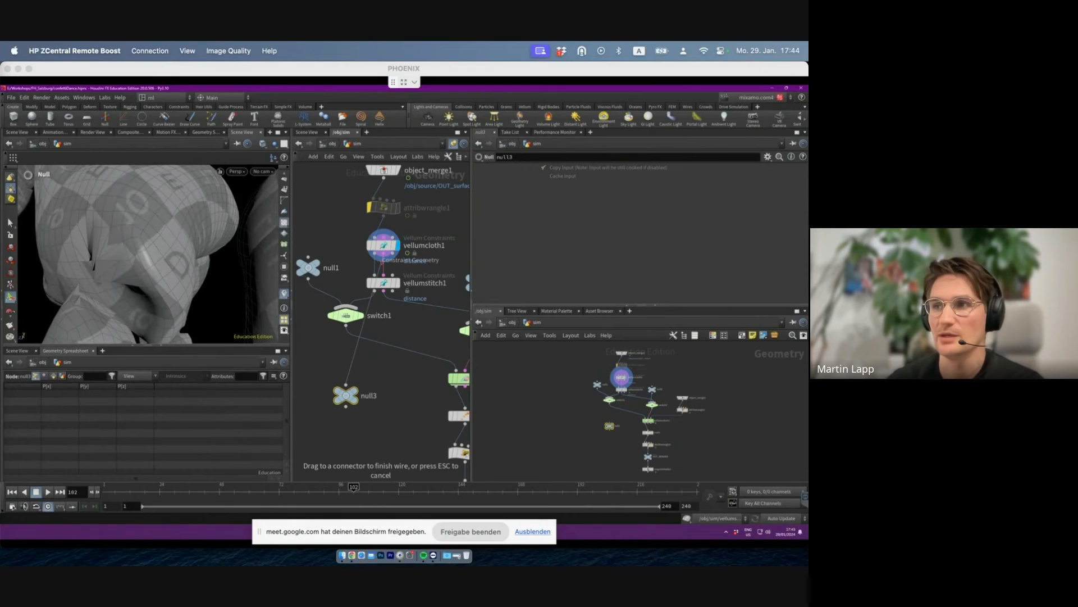
left_click(364, 377)
right_click_drag(169, 247, 194, 248, "alt")
middle_click_drag(194, 247, 121, 261, "alt")
left_click_drag(120, 261, 163, 247, "alt")
- Switch the display back to the bypassed attribwrangle1 and save the scene
left_click_drag(374, 205, 371, 201)
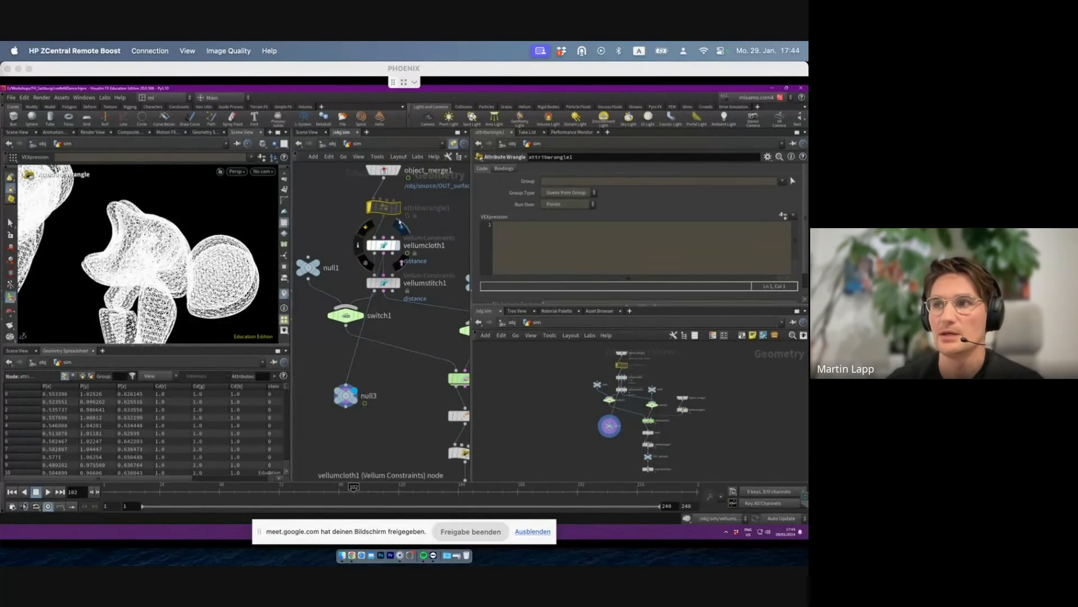
left_click(398, 207)
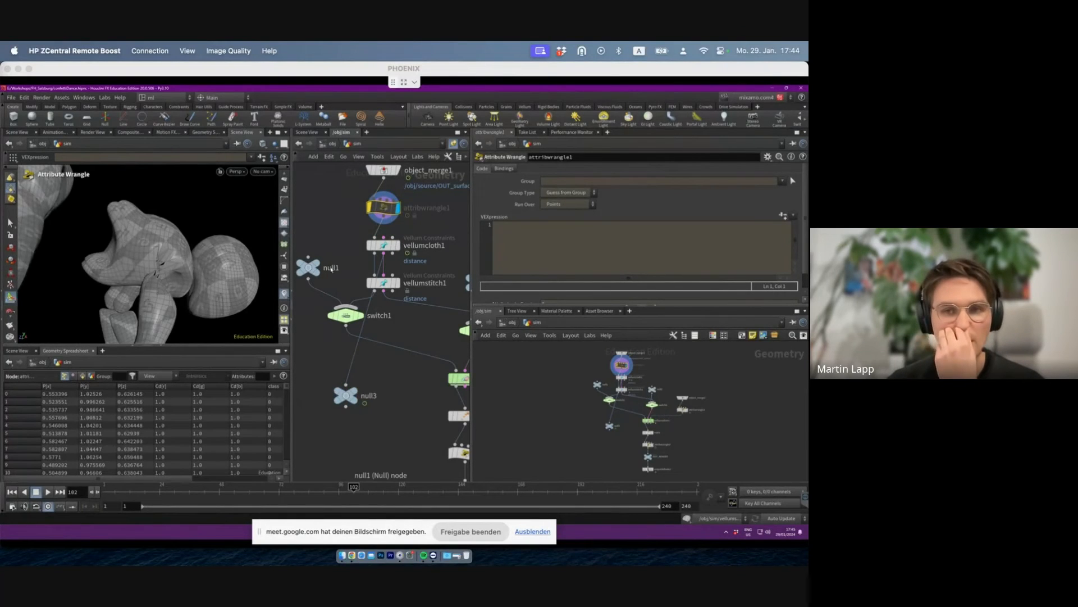
right_click_drag(175, 271, 51, 297, "alt")
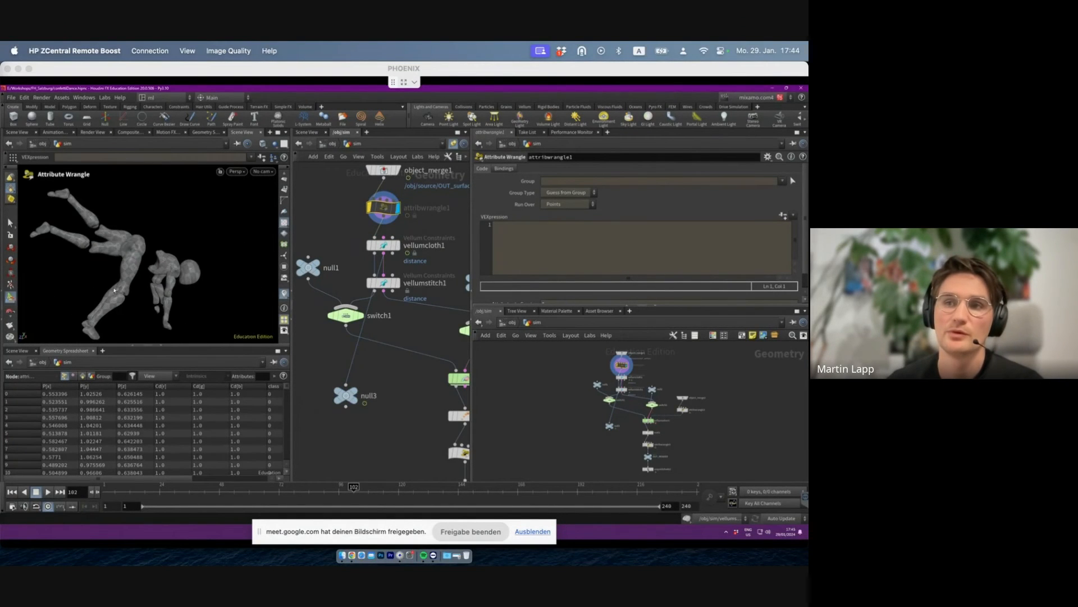
key("ctrl+s")
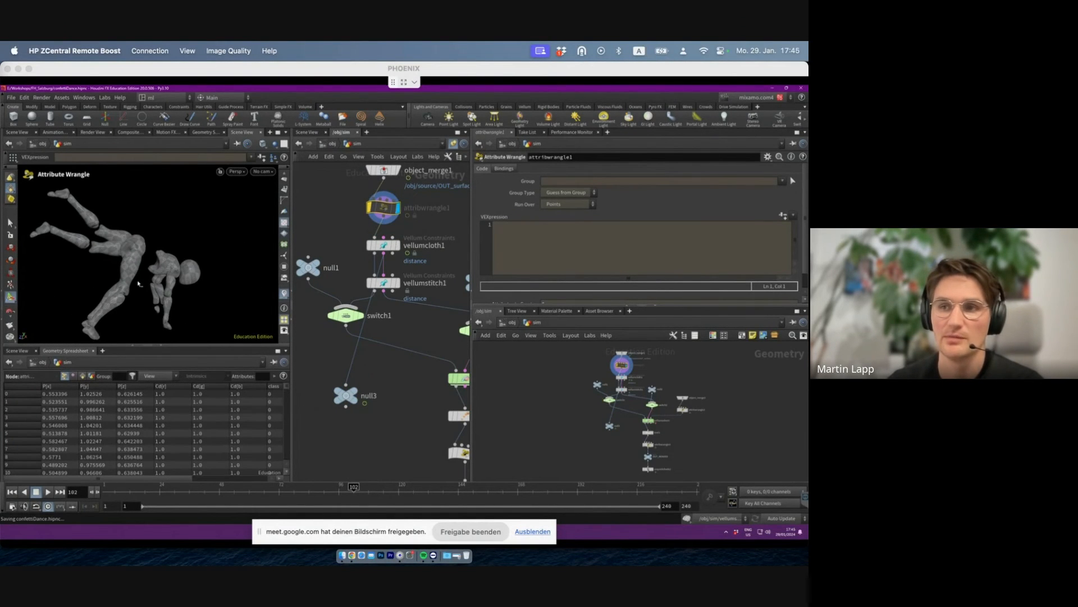
left_click_drag(140, 277, 120, 272, "alt")
right_click_drag(120, 272, 230, 244, "alt")
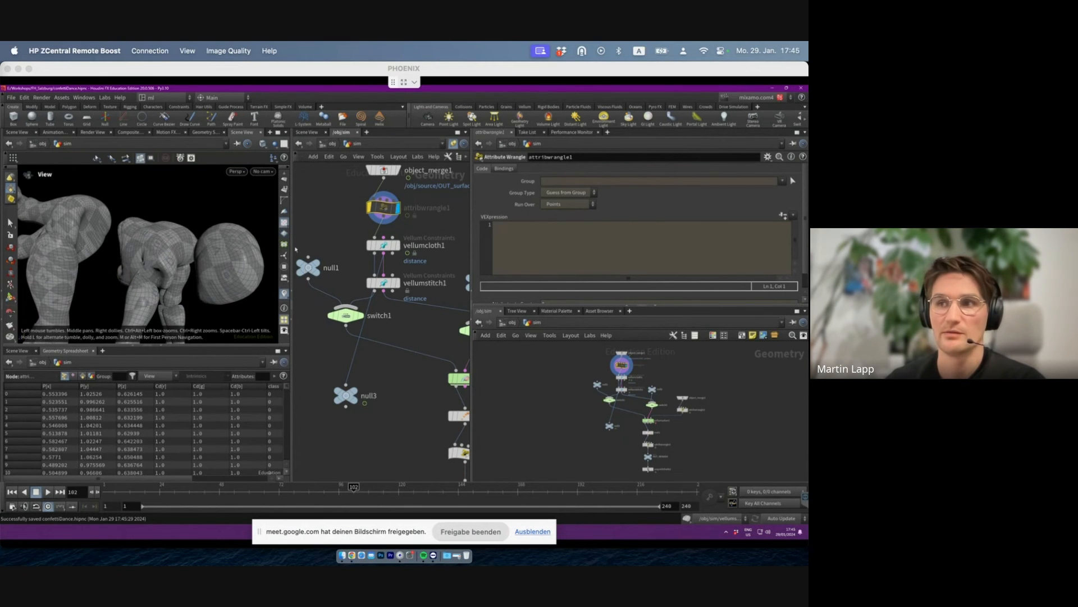
- Turn on point display in the viewport and examine the points on the character's head mesh
scroll(285, 212, "up", 4)
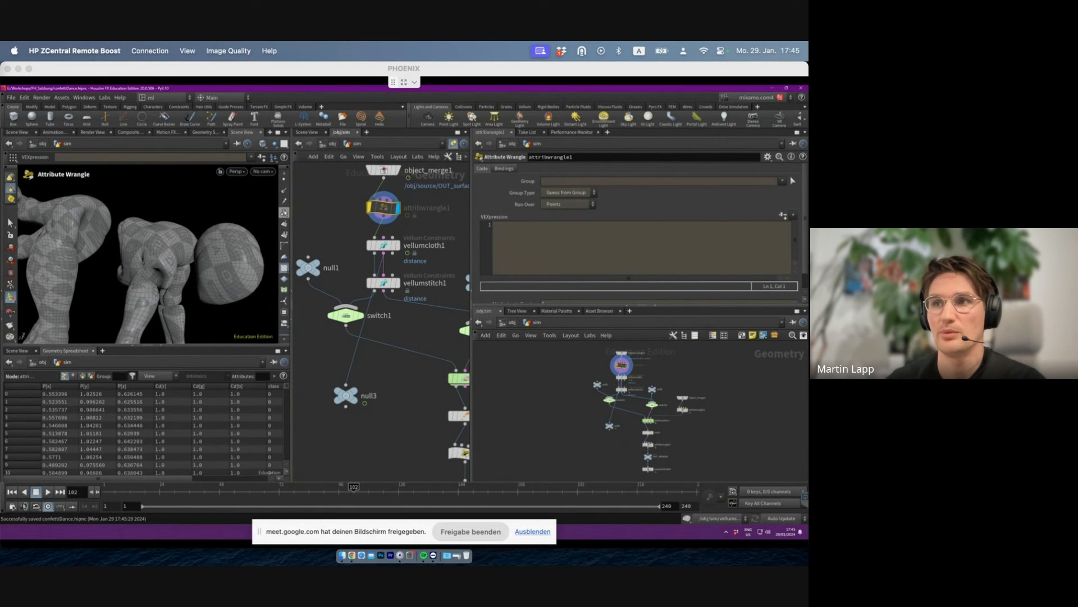
left_click(285, 181)
right_click_drag(146, 247, 185, 227, "alt")
middle_click_drag(185, 228, 96, 226, "alt")
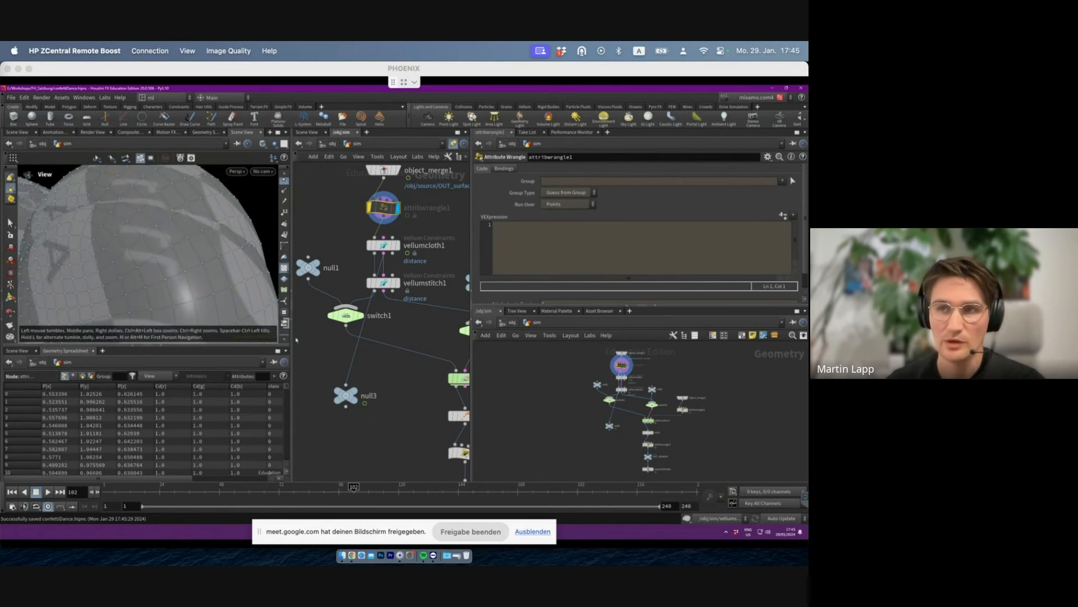
right_click_drag(169, 241, 100, 268, "alt")
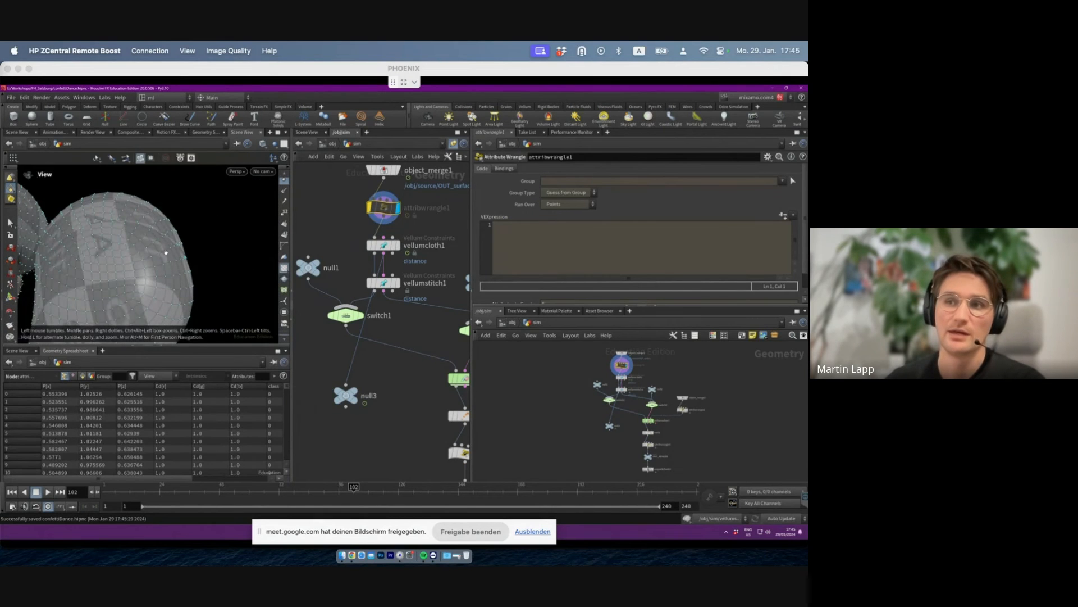
key("Return")
key("Escape")
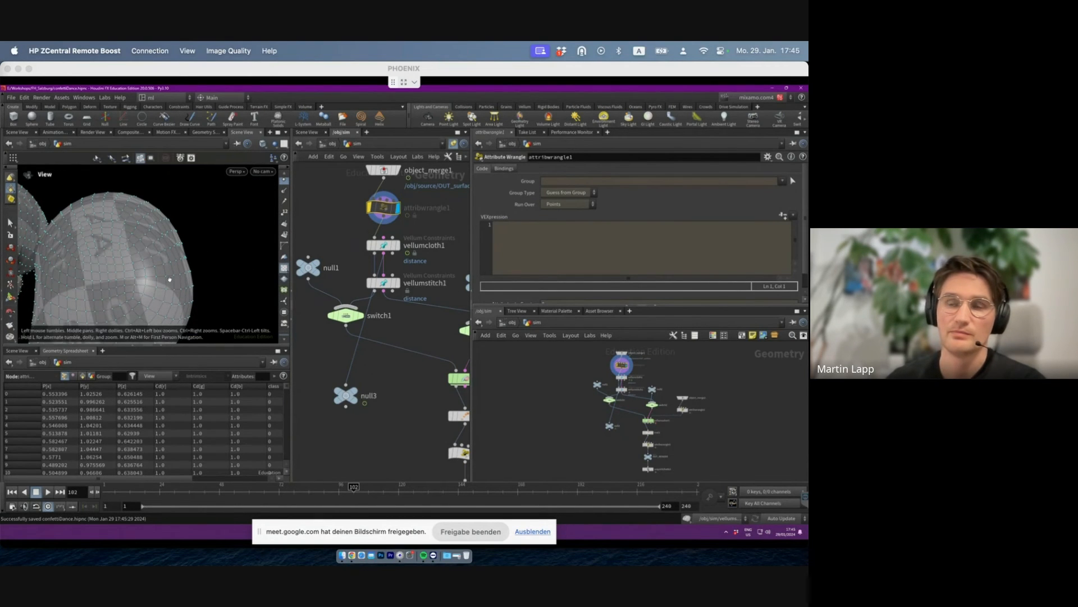
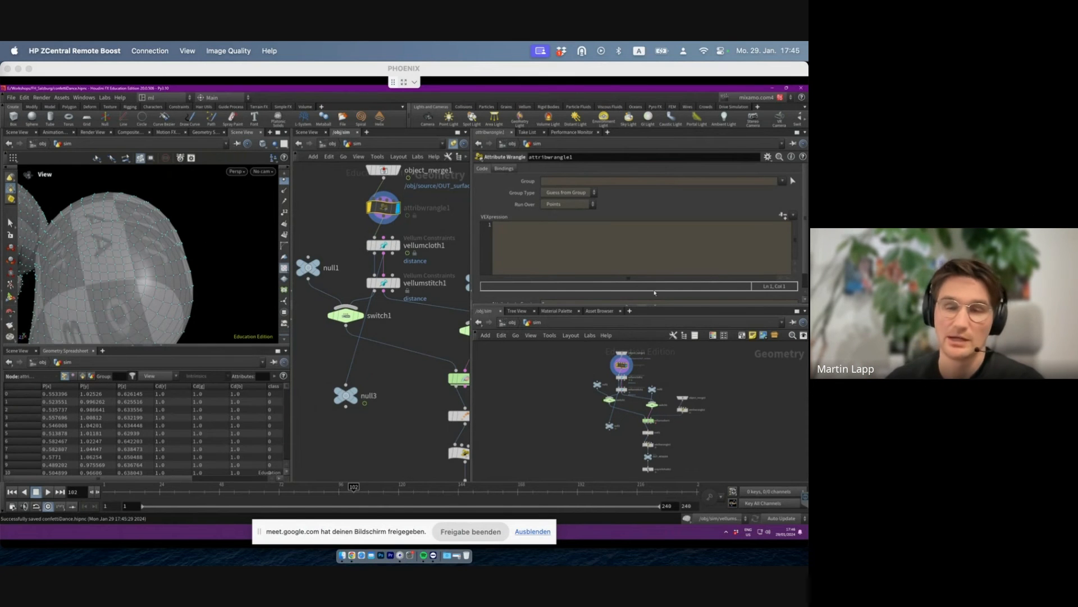
- Compare the constraint lines shown by null3 with vellumcloth1's output, close up on the head
left_click(346, 395)
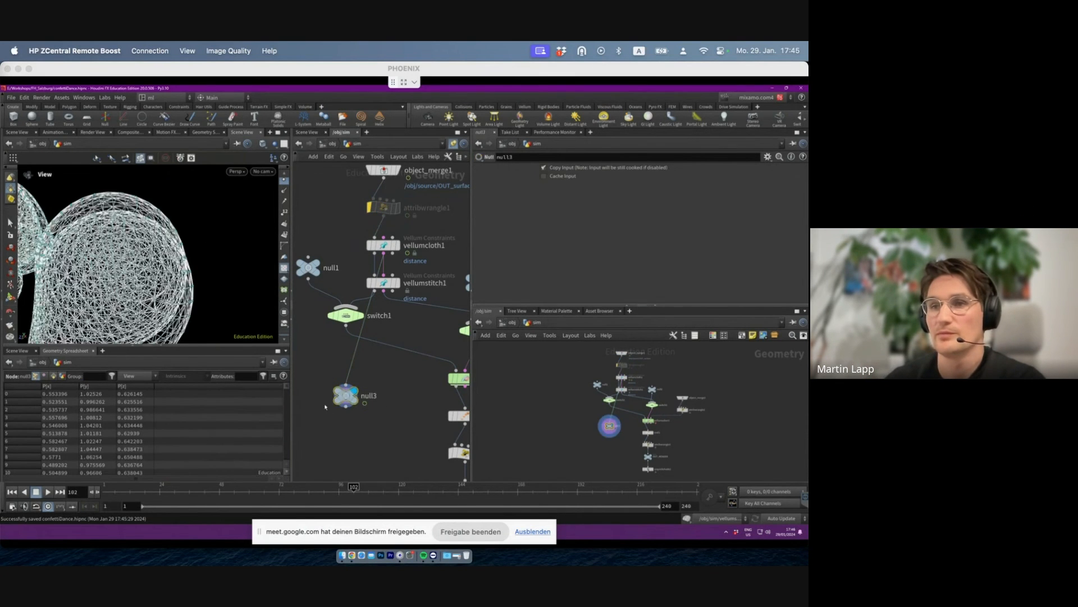
left_click_drag(30, 257, 101, 247, "alt")
right_click_drag(101, 247, 283, 234, "alt")
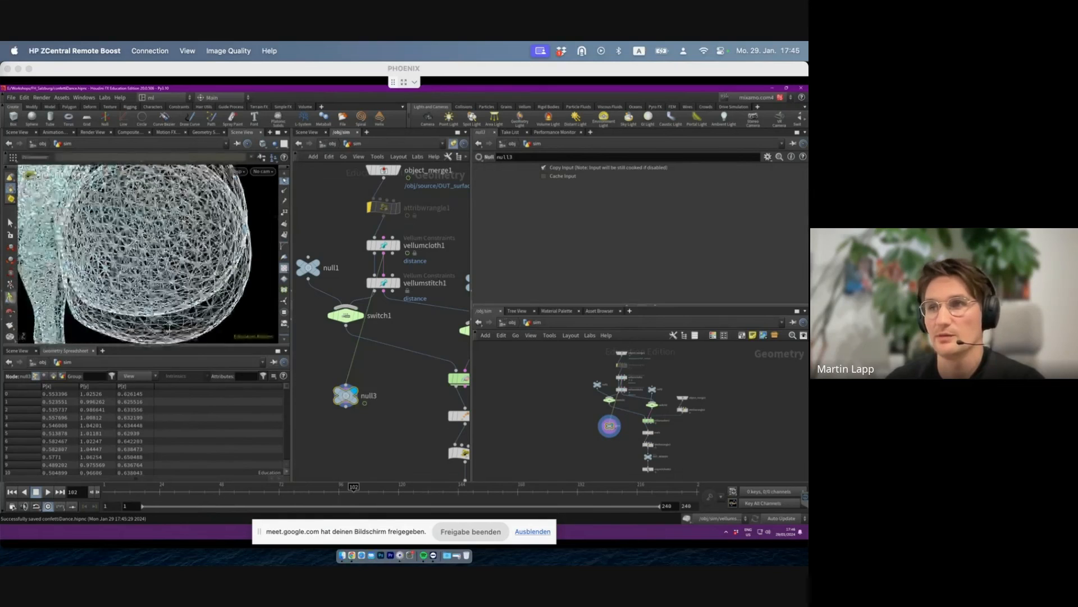
left_click_drag(246, 229, 216, 306, "alt")
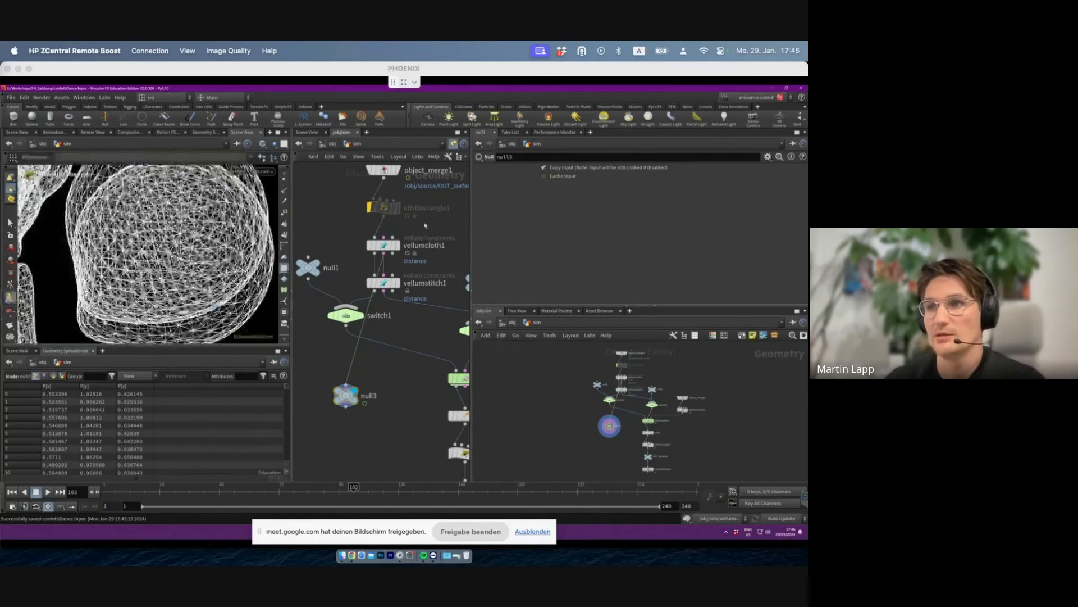
middle_click_drag(392, 247, 378, 274)
left_click(368, 271)
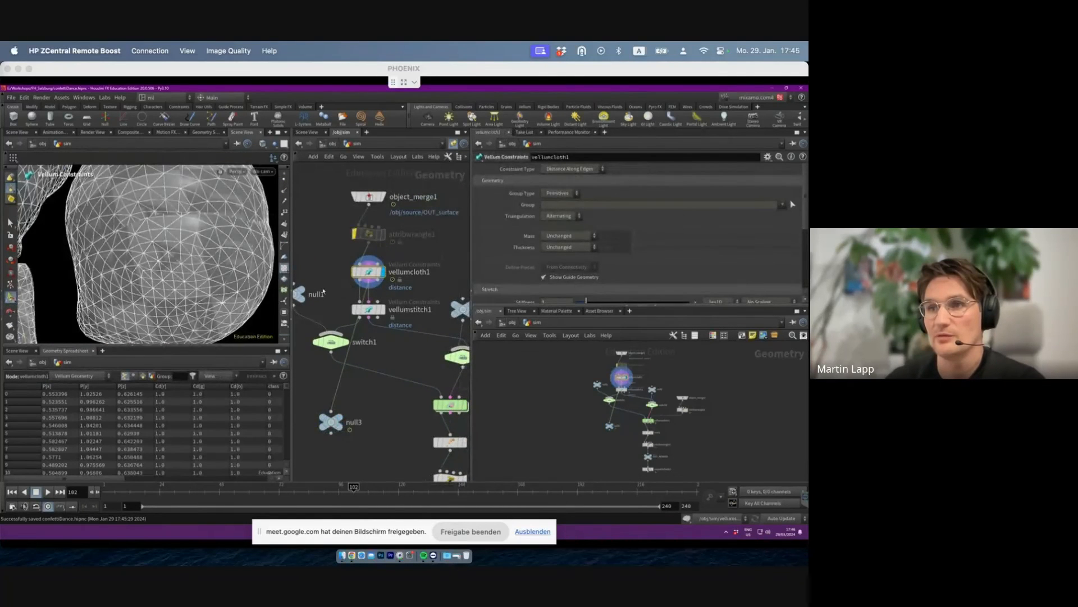
right_click_drag(189, 227, 261, 255, "alt")
left_click_drag(378, 394, 328, 428)
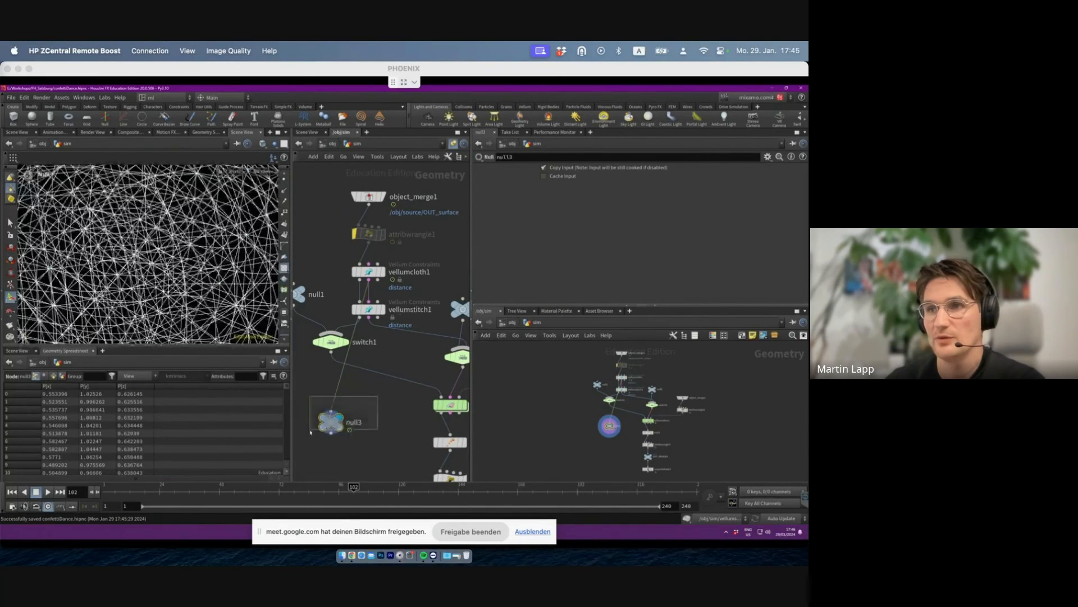
mouse_move(205, 264)
left_mouse_down("alt")
mouse_move(197, 253)
mouse_move(209, 245)
left_mouse_up("alt")
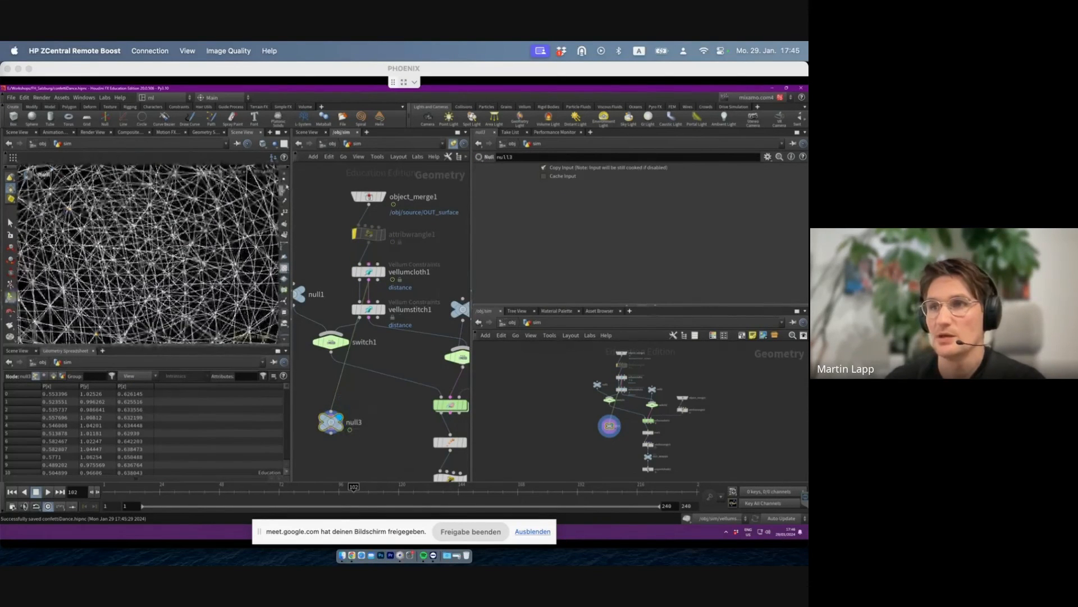
right_click_drag(225, 275, 159, 266, "alt")
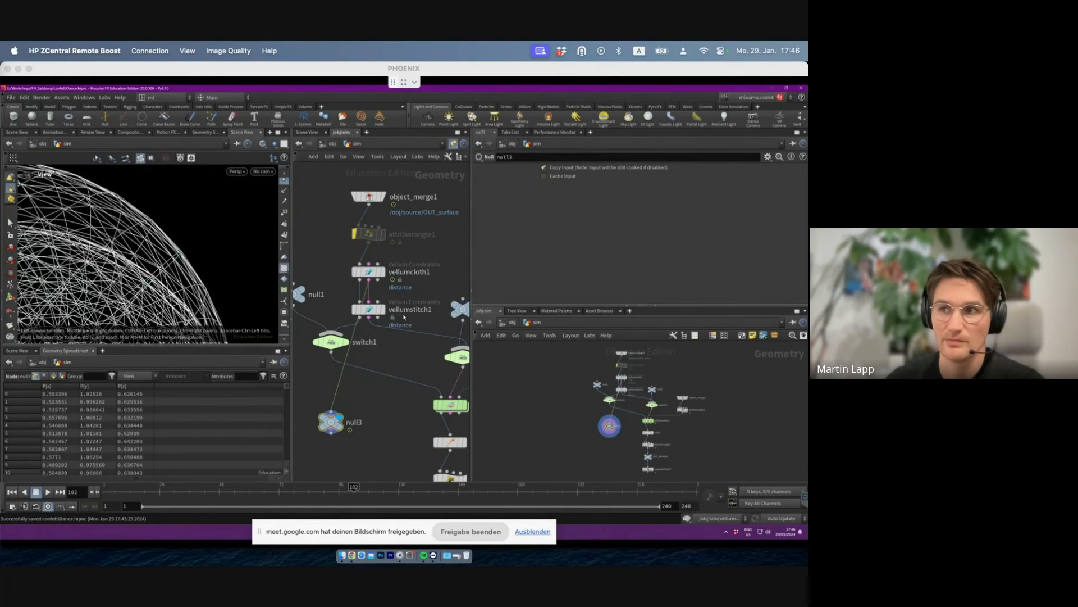
- Check vellumcloth1's constraint settings, then display object_merge1 with the imported character in view
left_click(382, 274)
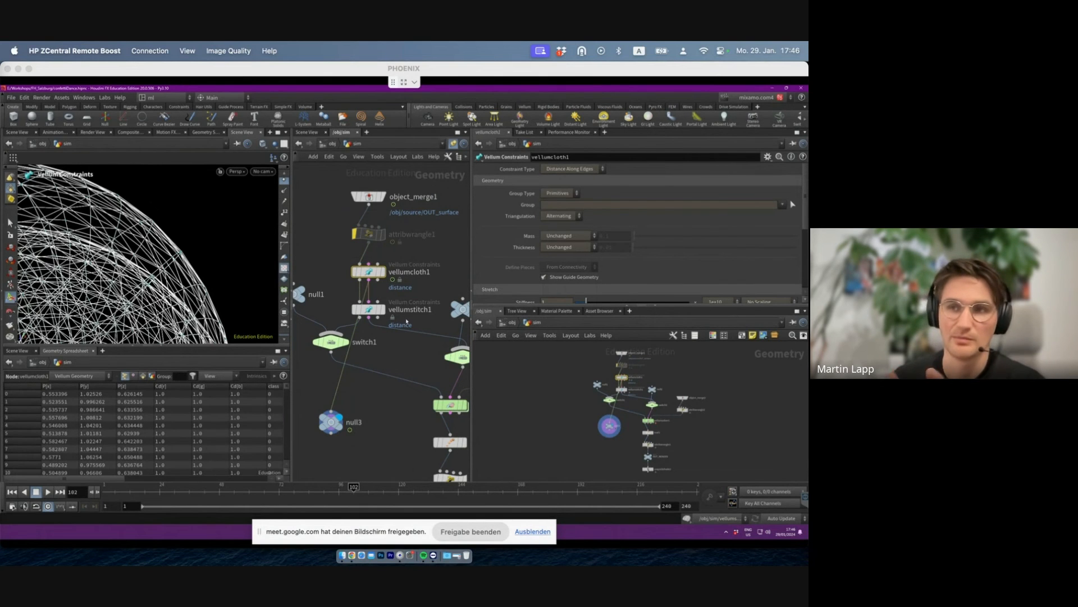
middle_click_drag(403, 292, 420, 298)
right_click_drag(186, 253, 129, 253, "alt")
left_click_drag(140, 253, 247, 240, "alt")
left_click(391, 202)
left_click(401, 202)
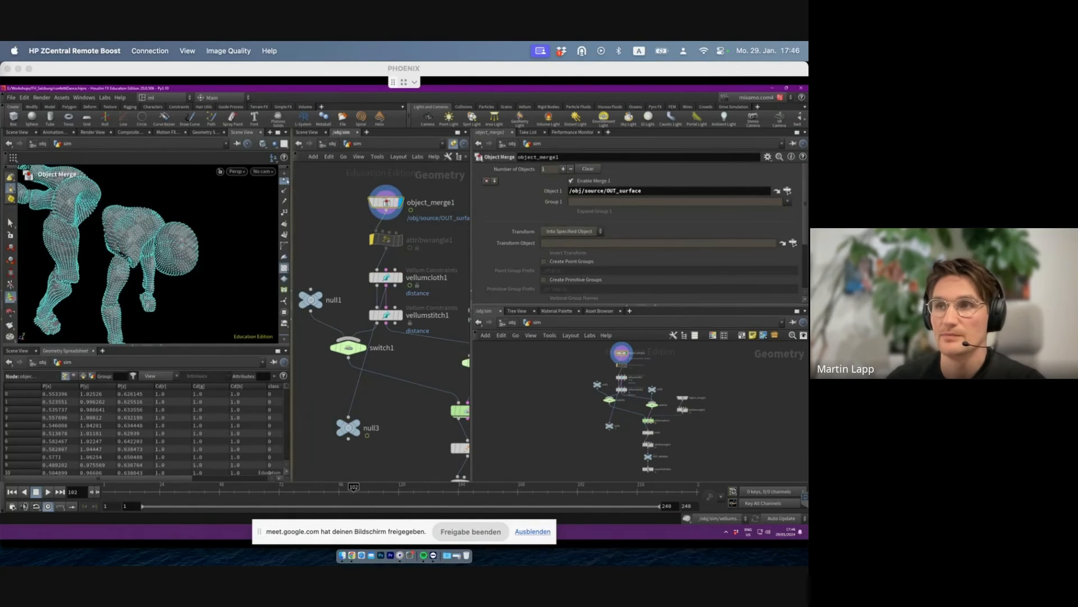
- Turn off point display, add an Exploded View node fed by object_merge1, display it, and set its Uniform Scale to 0.456
key("Tab")
type("explo")
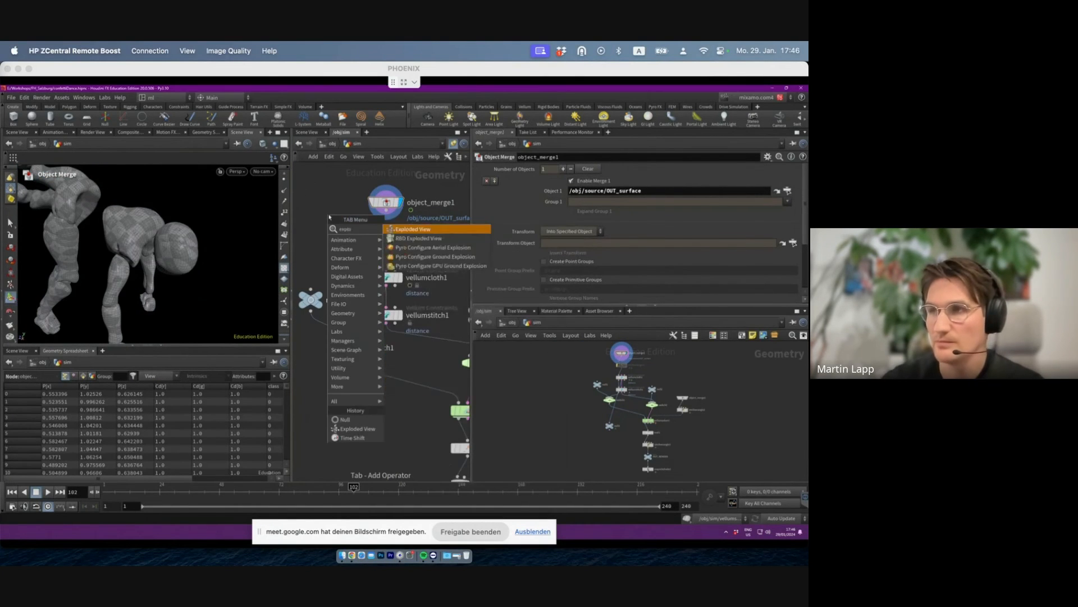
key("Return")
left_click(329, 214)
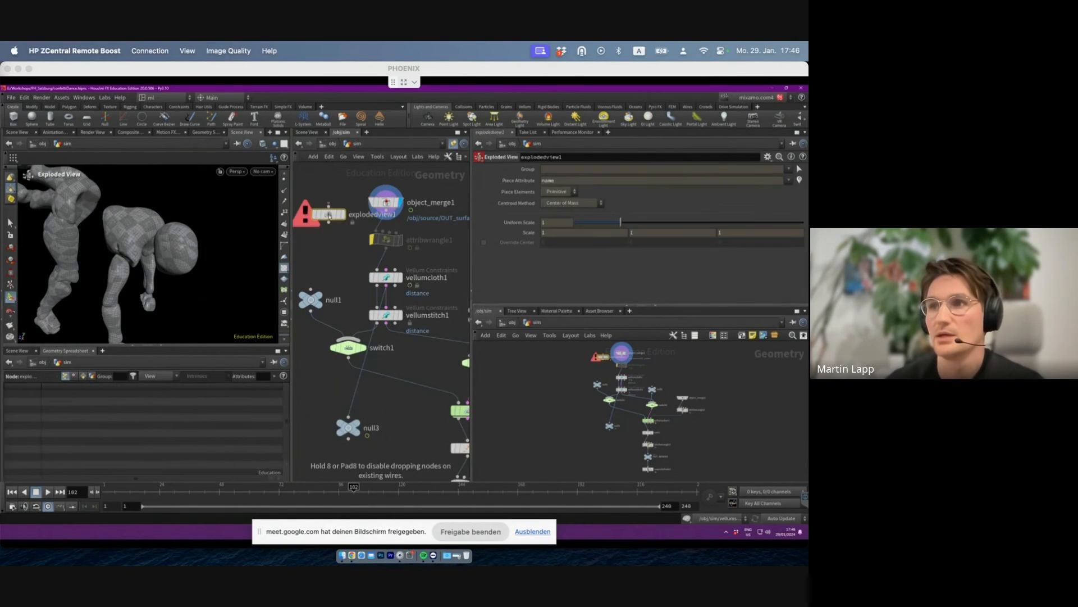
left_click(343, 215)
right_click_drag(133, 239, 147, 200, "alt")
left_click_drag(147, 200, 125, 221, "alt")
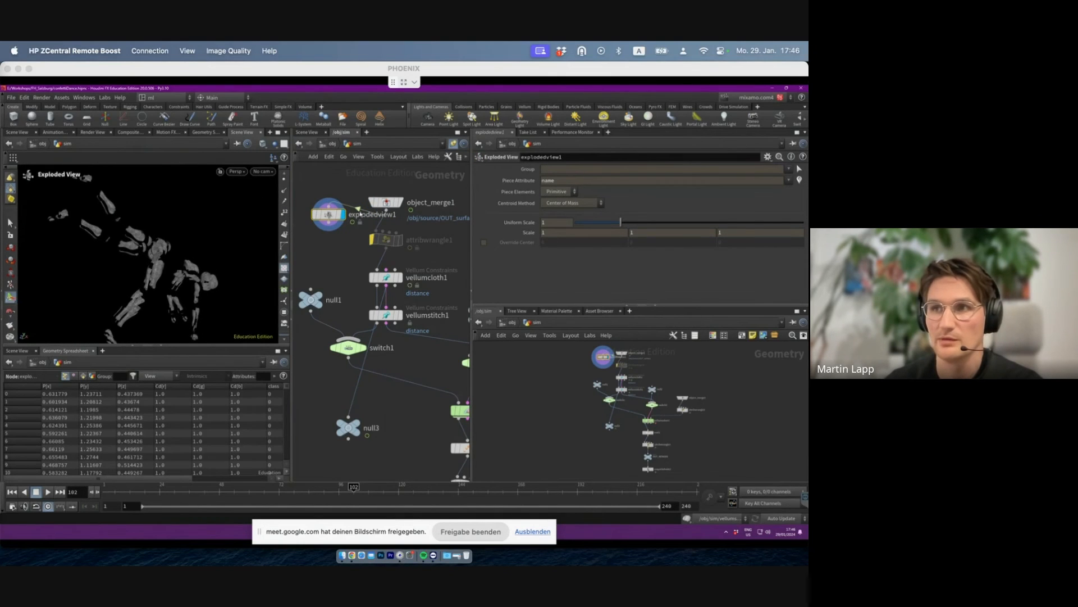
mouse_move(606, 225)
left_mouse_down()
mouse_move(576, 225)
mouse_move(595, 223)
left_mouse_up()
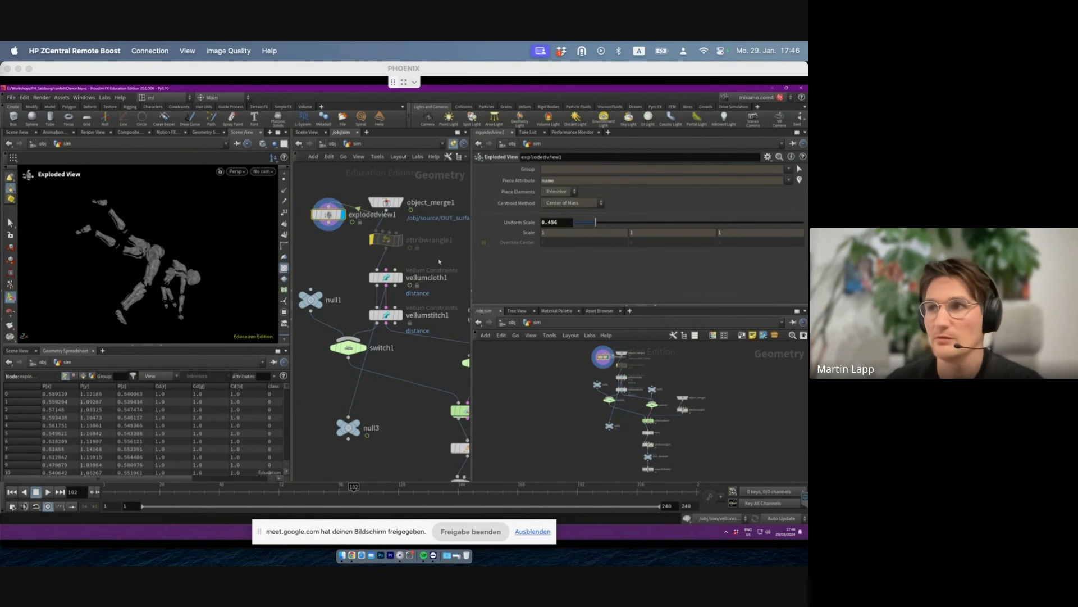
- Display vellumstitch1, review its Geometry and Stretch settings, and inspect its constraints on the separate body pieces
scroll(440, 297, "up", 1)
left_click(375, 319)
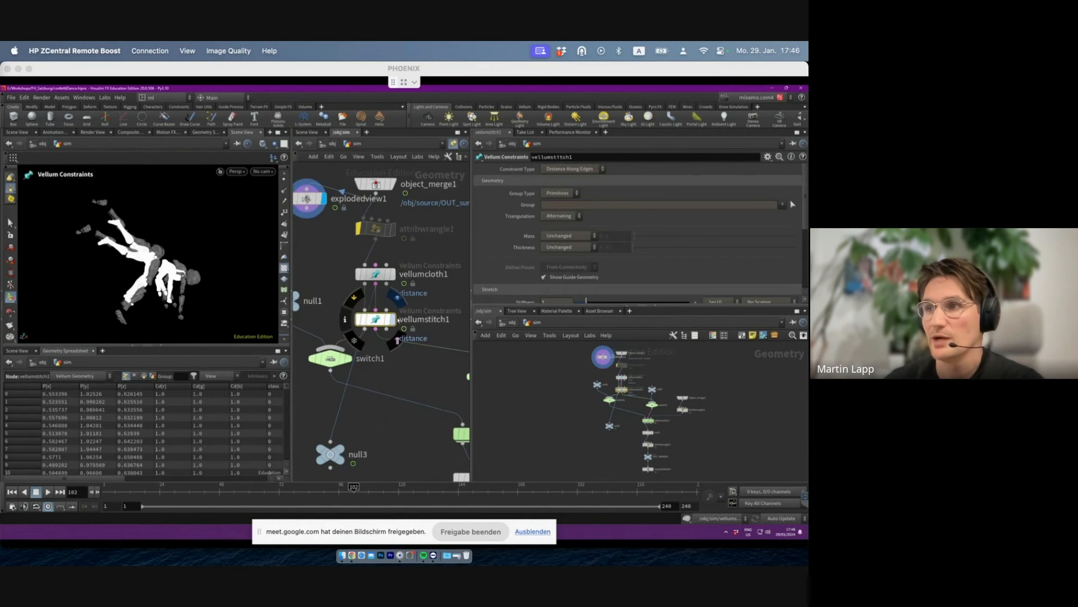
scroll(667, 241, "down", 4)
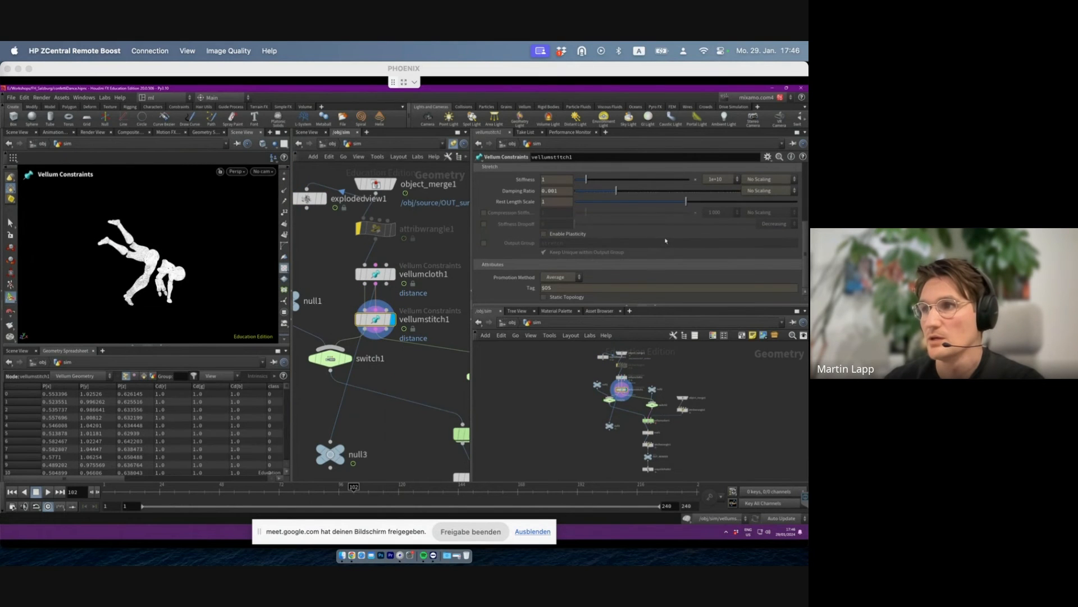
scroll(653, 244, "up", 4)
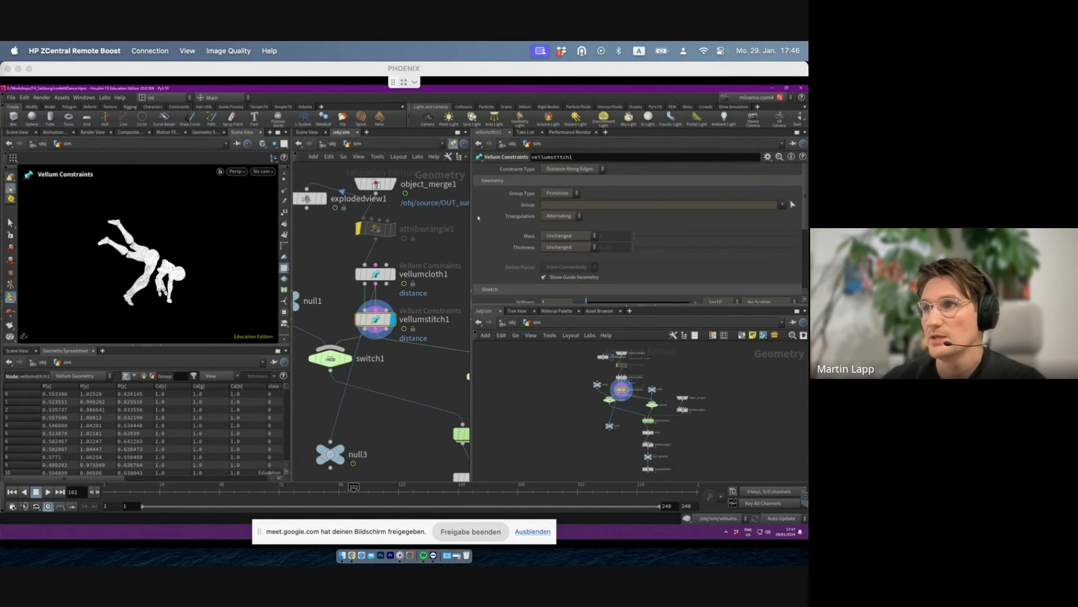
right_click_drag(166, 231, 234, 243, "alt")
left_click_drag(234, 243, 182, 261, "alt")
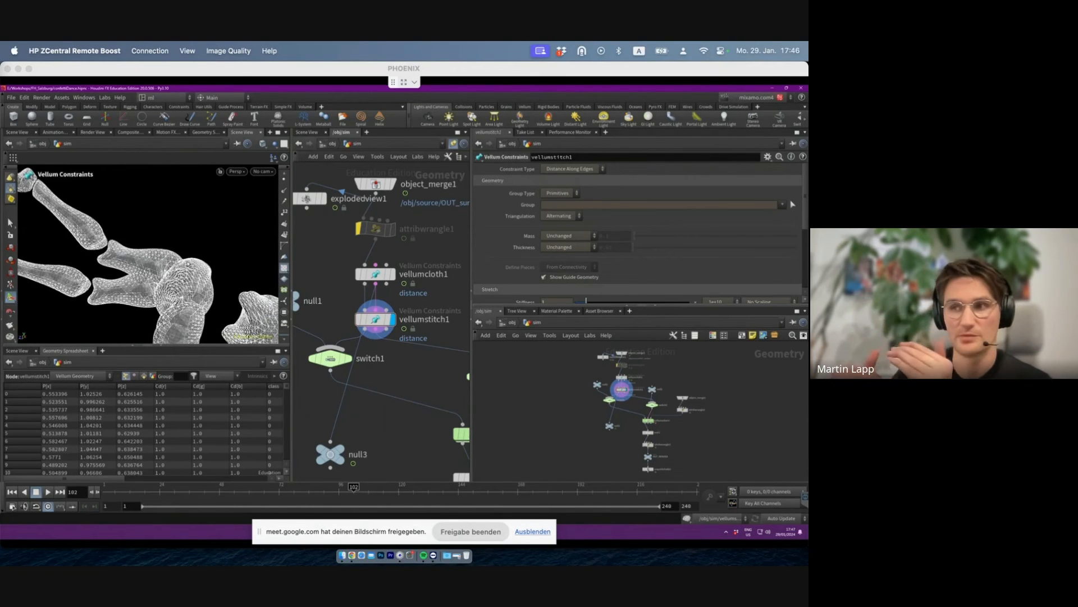
- Delete the null3 node below switch1 and move switch1 slightly lower in the network
scroll(343, 425, "down", 3)
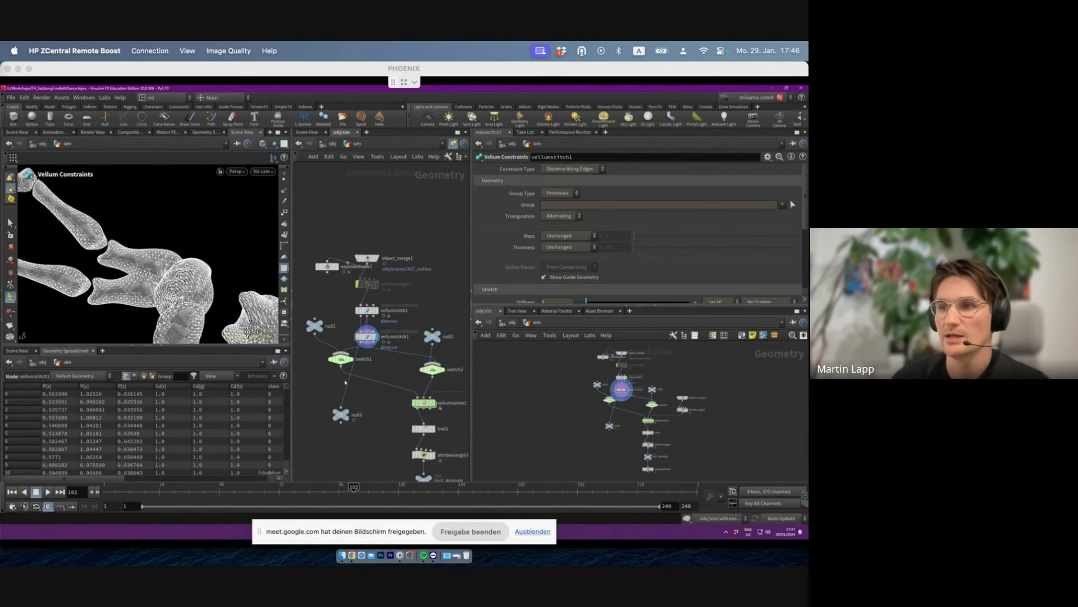
left_click(340, 355)
left_click(339, 422)
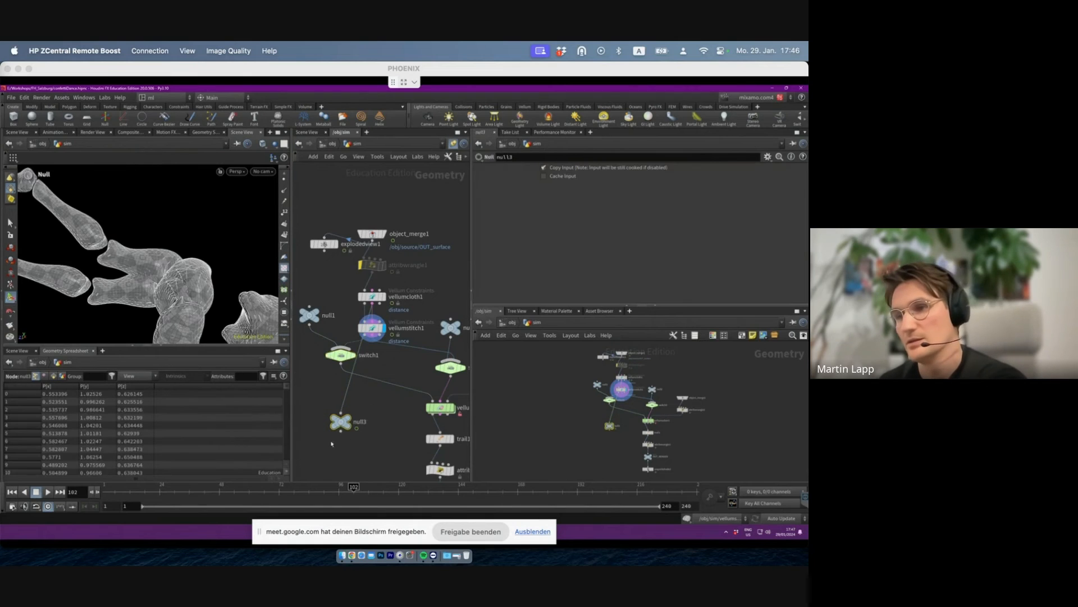
key("Delete")
left_click_drag(343, 354, 341, 367)
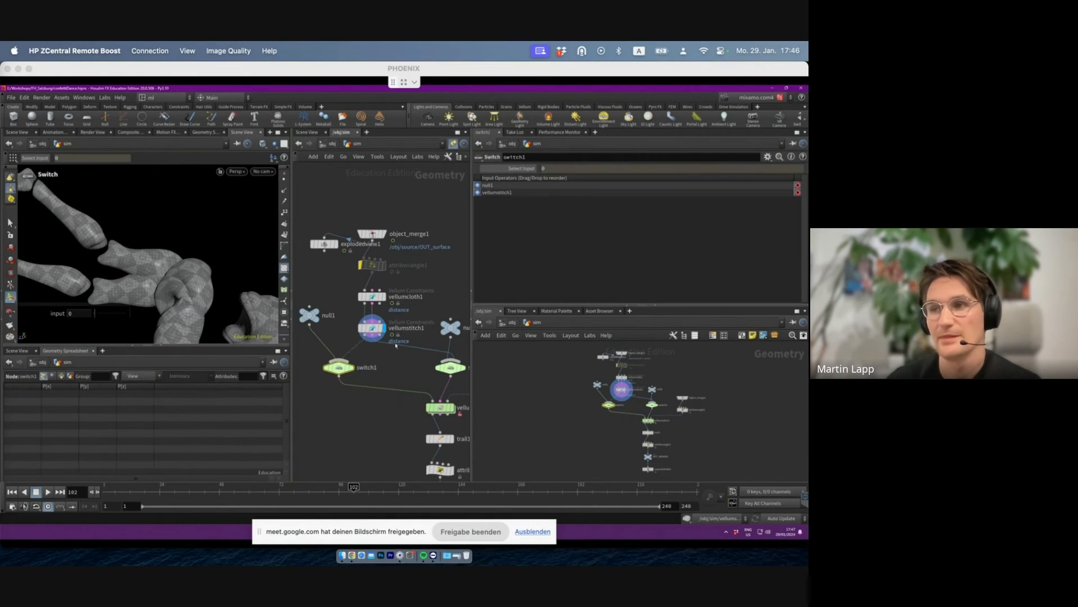
- Display switch1, then vellumsolver1, and play the timeline to check the output of each in the viewport
left_click(371, 329)
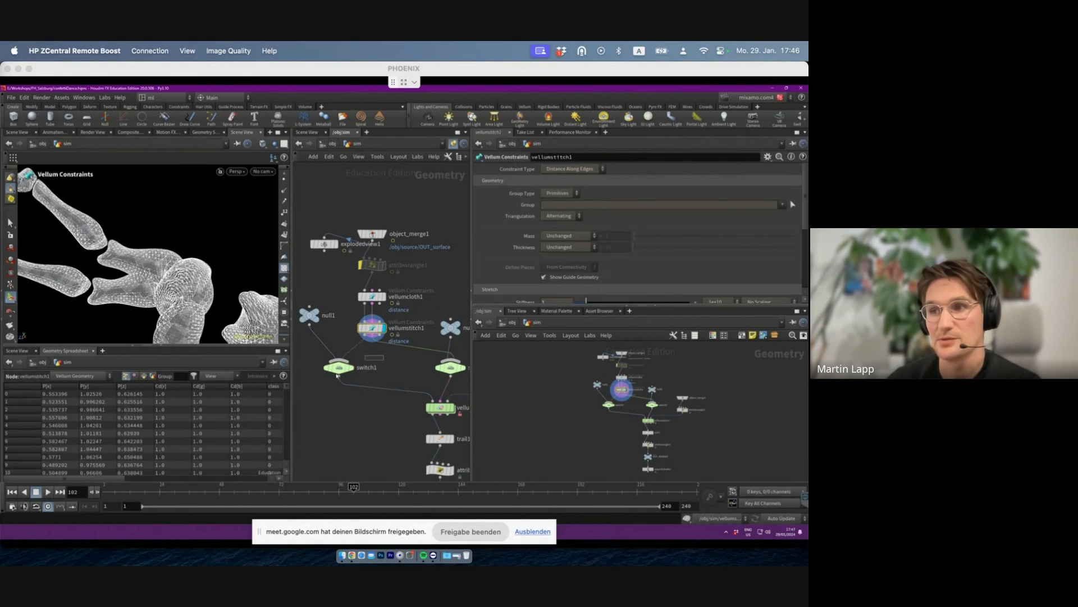
left_click(350, 370)
key("r")
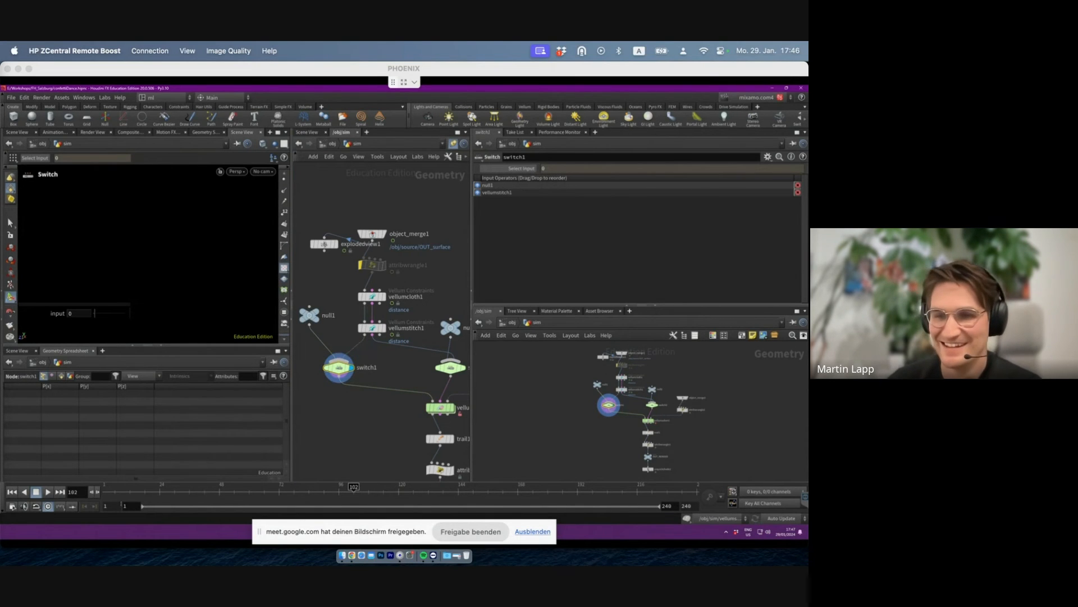
left_click_drag(76, 498, 142, 492)
middle_click_drag(346, 387, 316, 378)
scroll(366, 374, "down", 4)
scroll(361, 398, "up", 4)
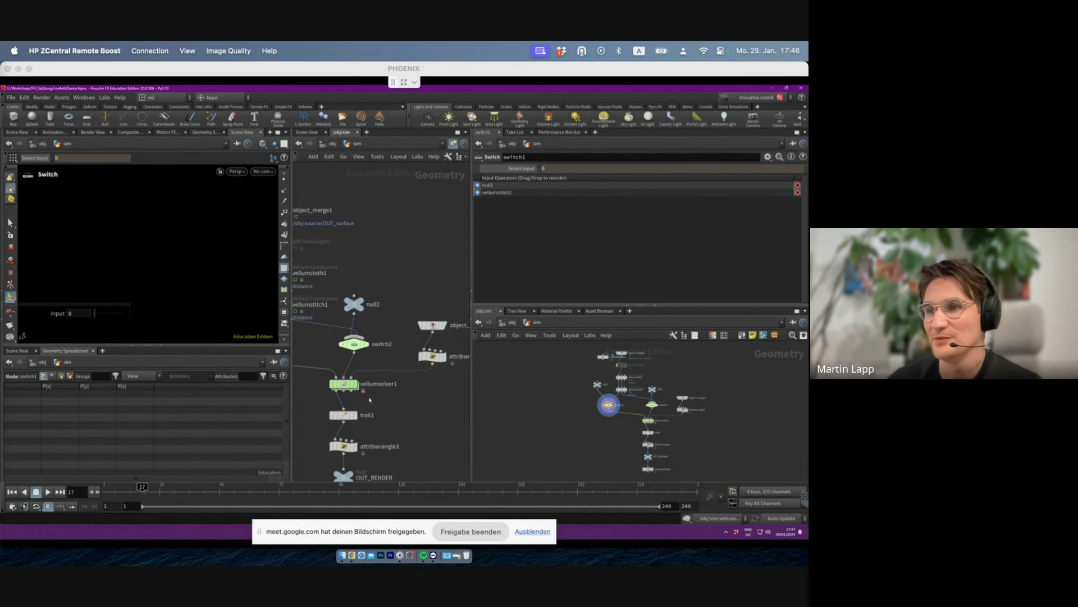
left_click(38, 493)
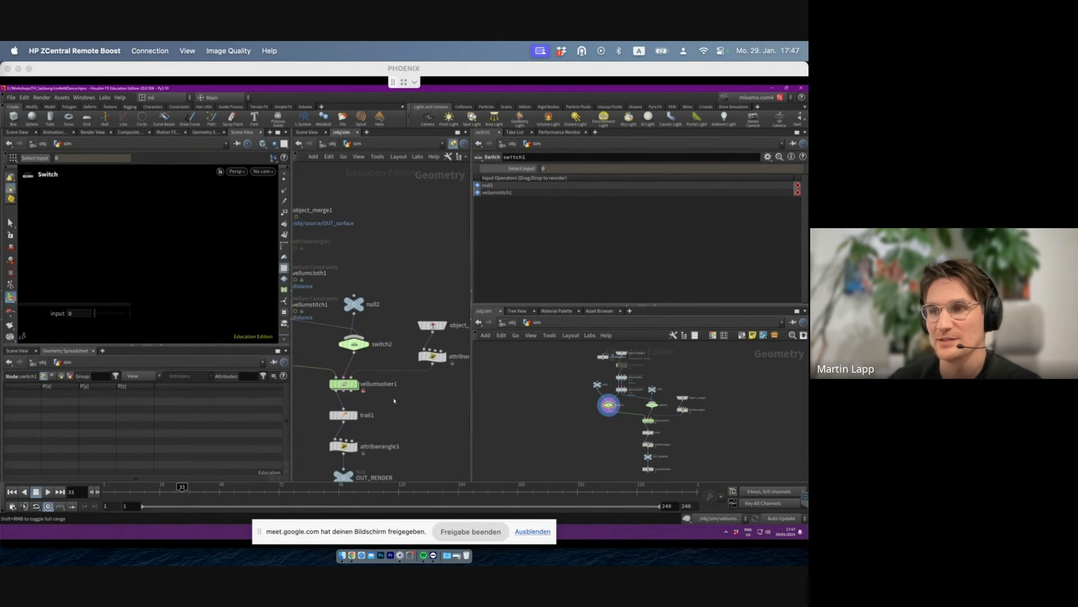
left_click(356, 385)
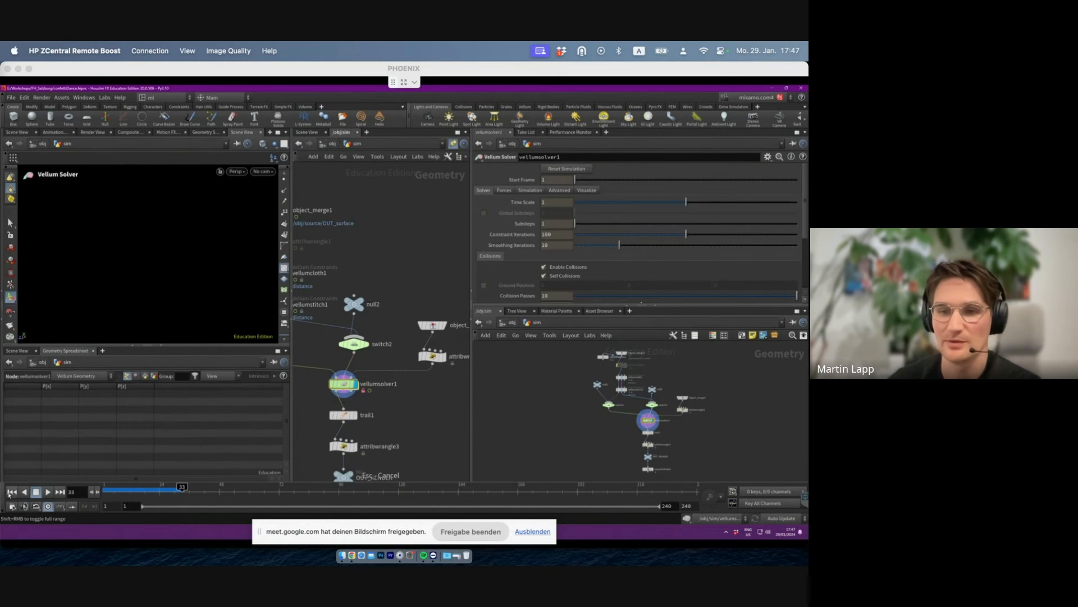
left_click(39, 492)
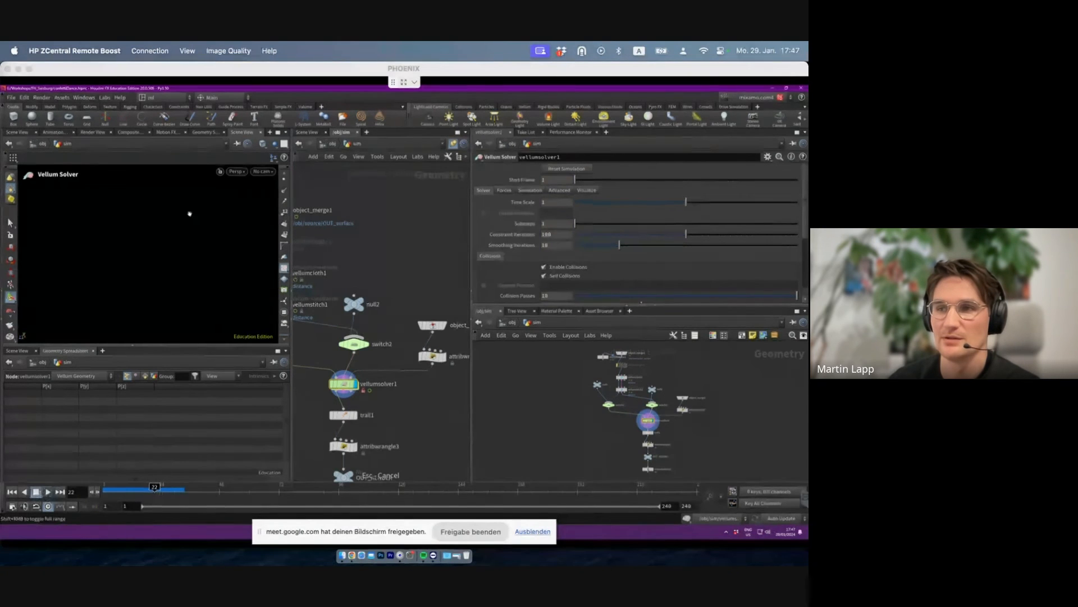
- Display object_merge2 and review its source settings and the attribwrangle2 code feeding the Vellum solver's collision input
middle_click_drag(371, 358, 451, 355)
scroll(369, 376, "down", 3)
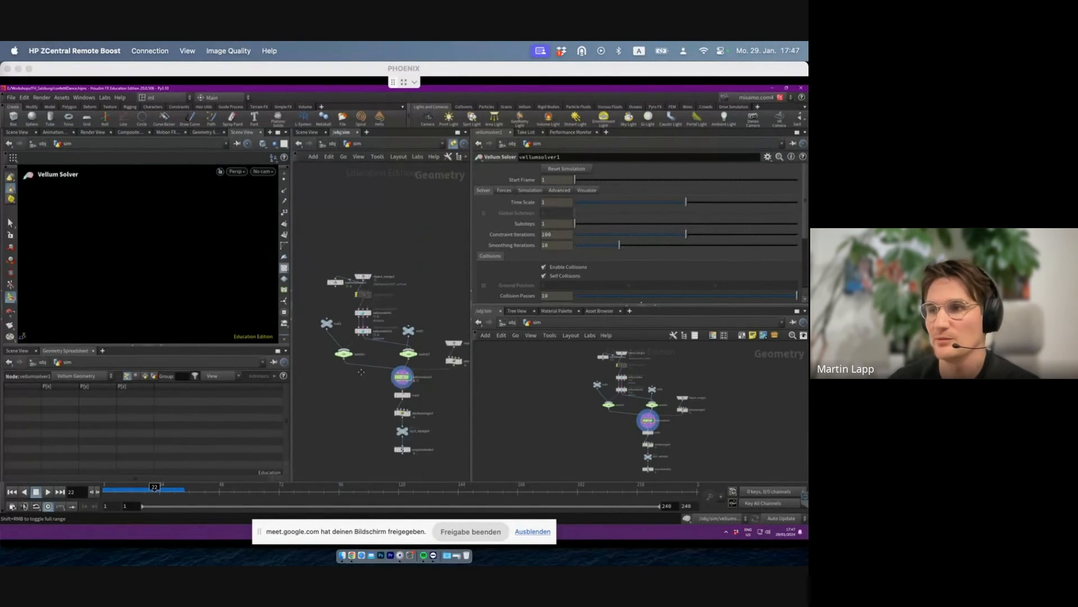
middle_click_drag(369, 376, 318, 371)
scroll(404, 368, "up", 2)
left_click_drag(441, 337, 421, 324)
left_click(425, 323)
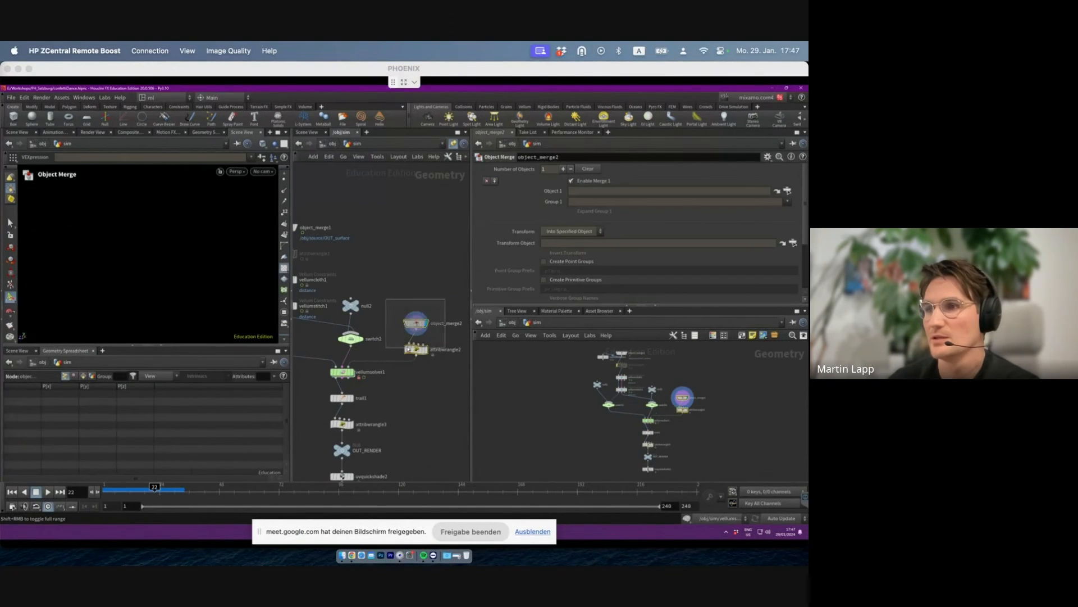
left_click(417, 349)
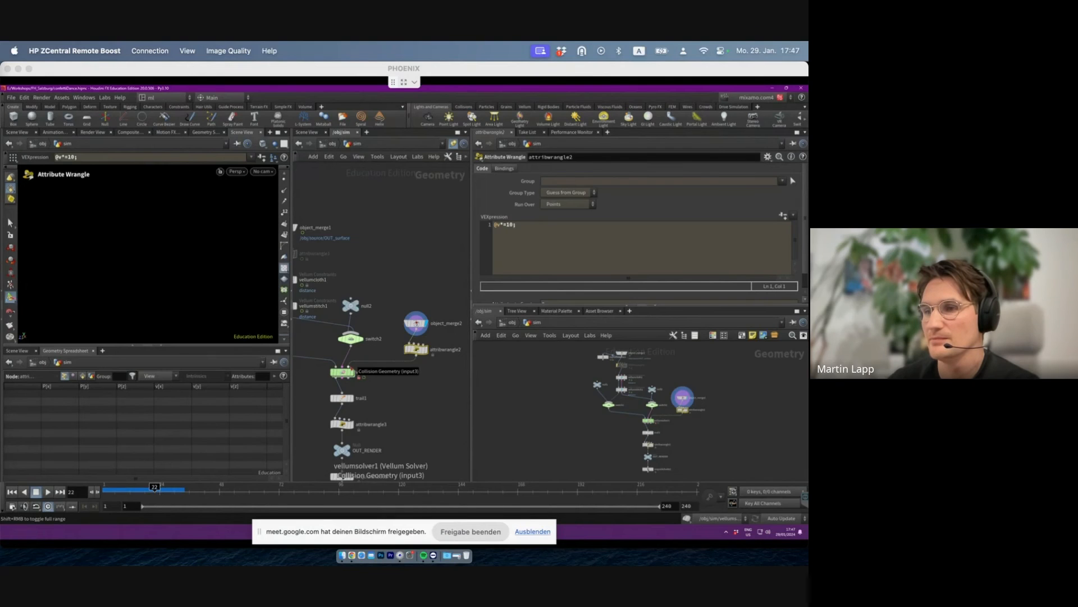
left_click(411, 322)
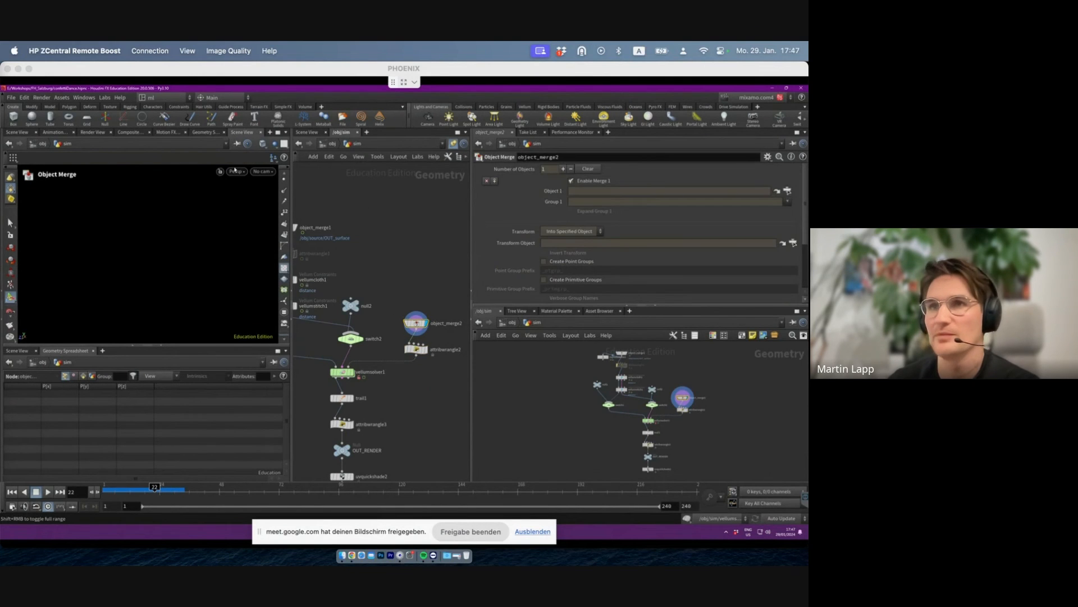
- Browse the project folder for scene files to open, sort them by last modified date, and select clothDance.hipnc
left_click(11, 98)
left_click(22, 118)
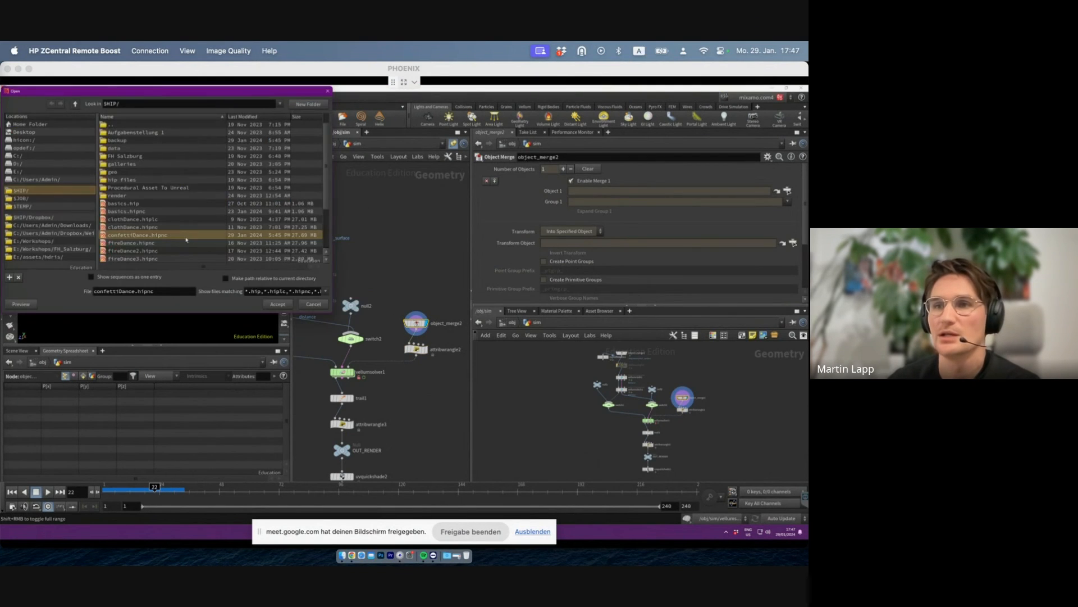
left_click(255, 117)
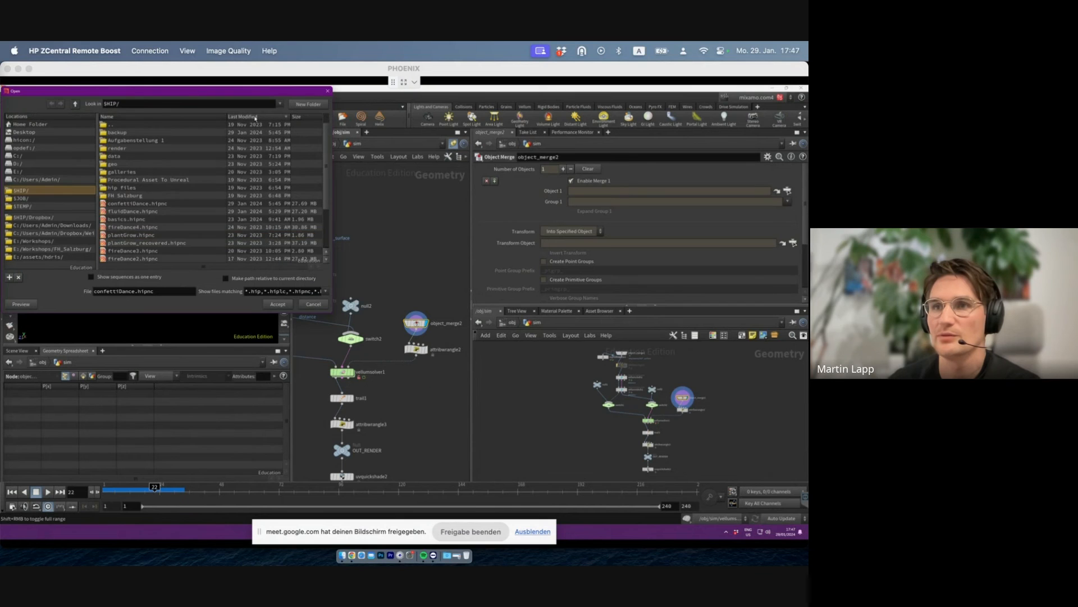
left_click(168, 205)
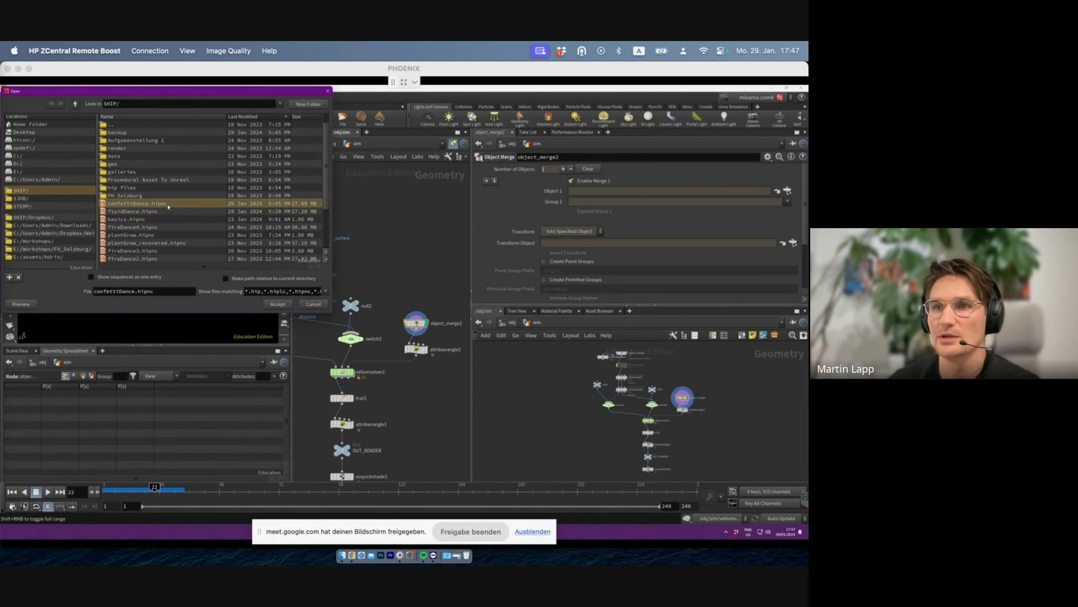
scroll(173, 245, "down", 2)
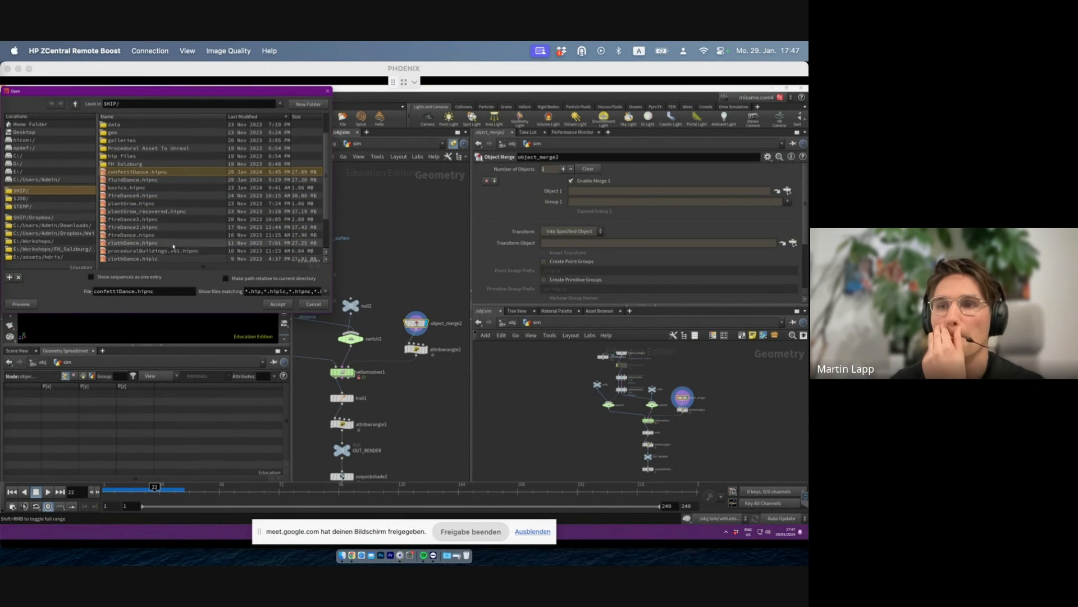
scroll(178, 260, "down", 1)
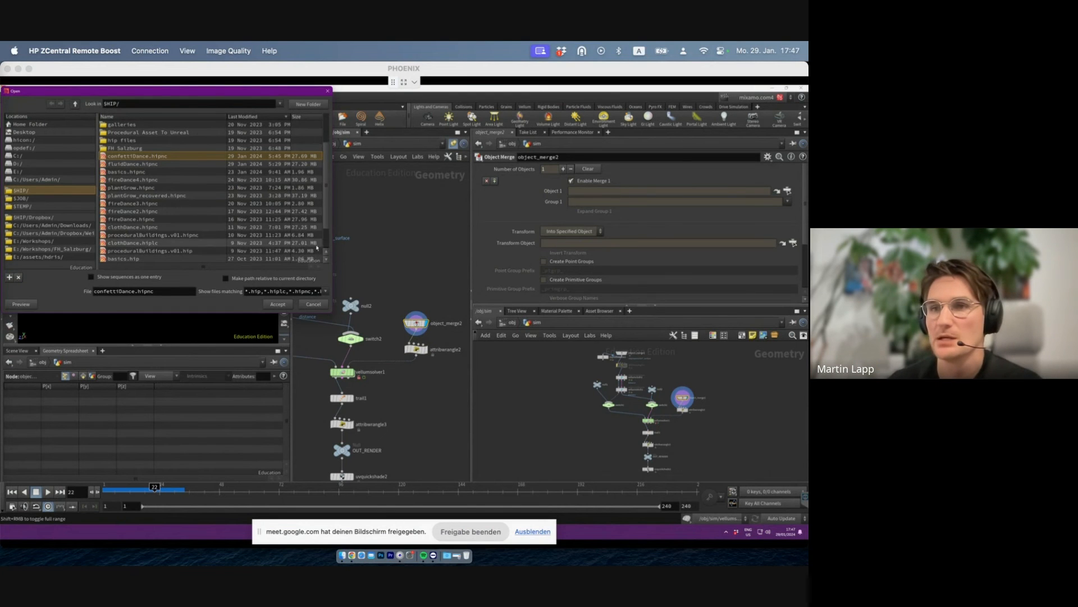
left_click(223, 227)
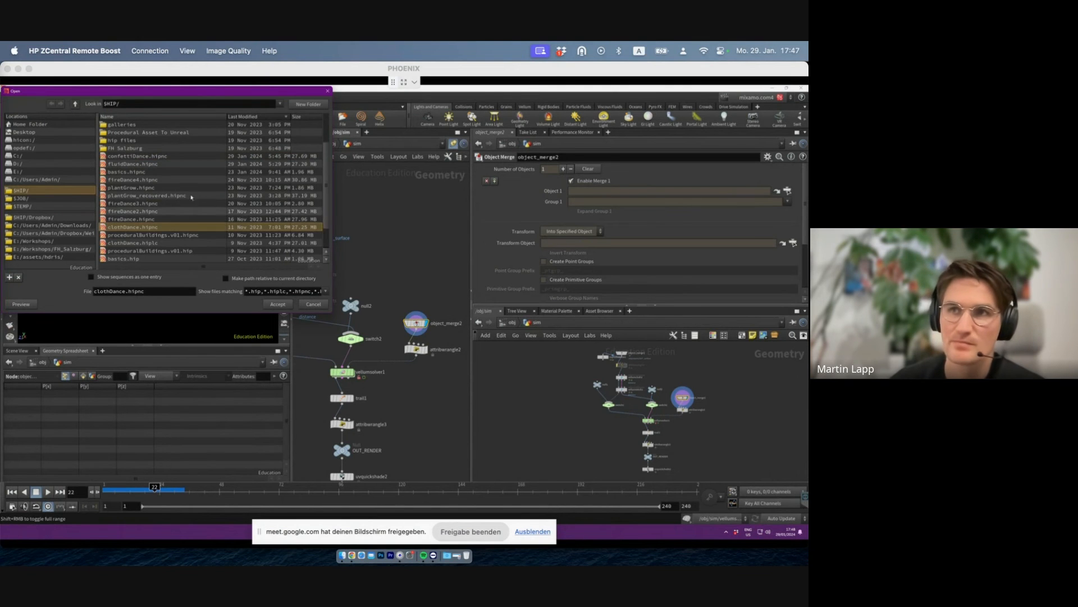
- Look through the hip files folder, then open clothDance.hiplc from the FH Salzburg folder
double_click(172, 140)
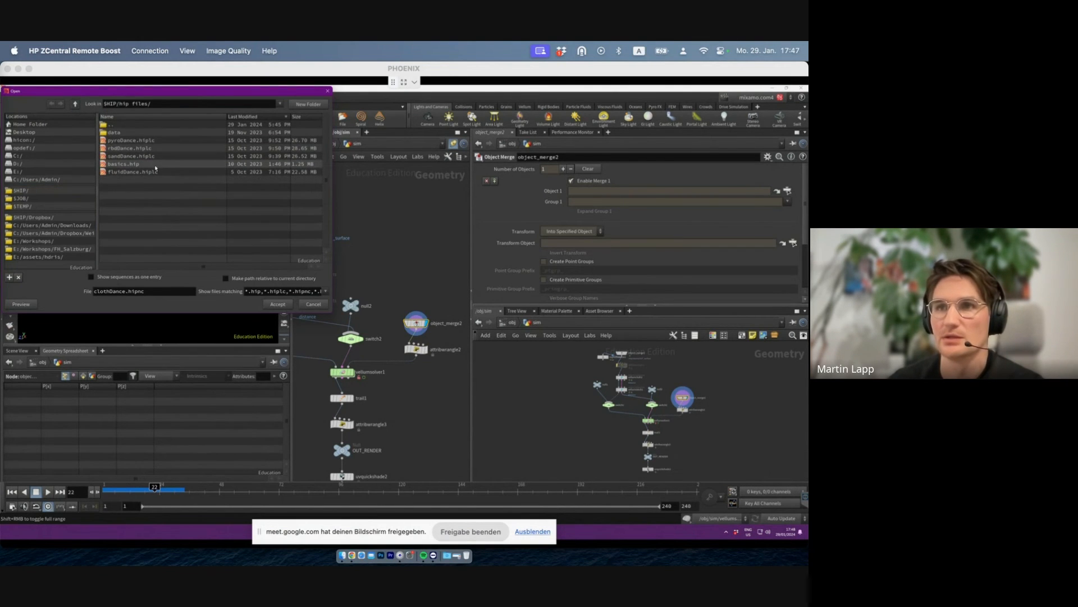
left_click(75, 104)
left_click(179, 303)
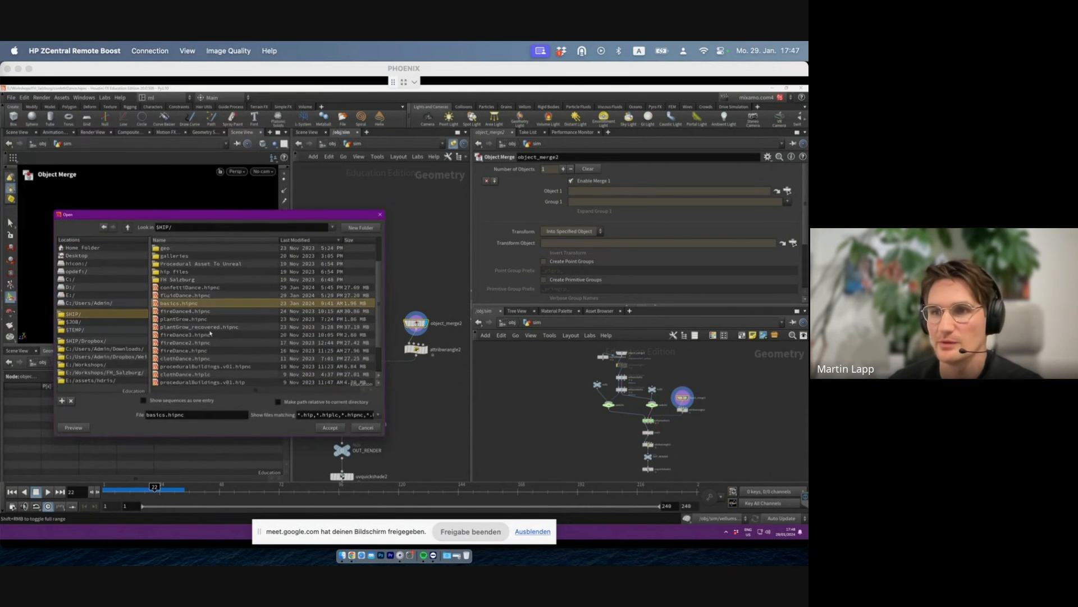
scroll(221, 352, "down", 2)
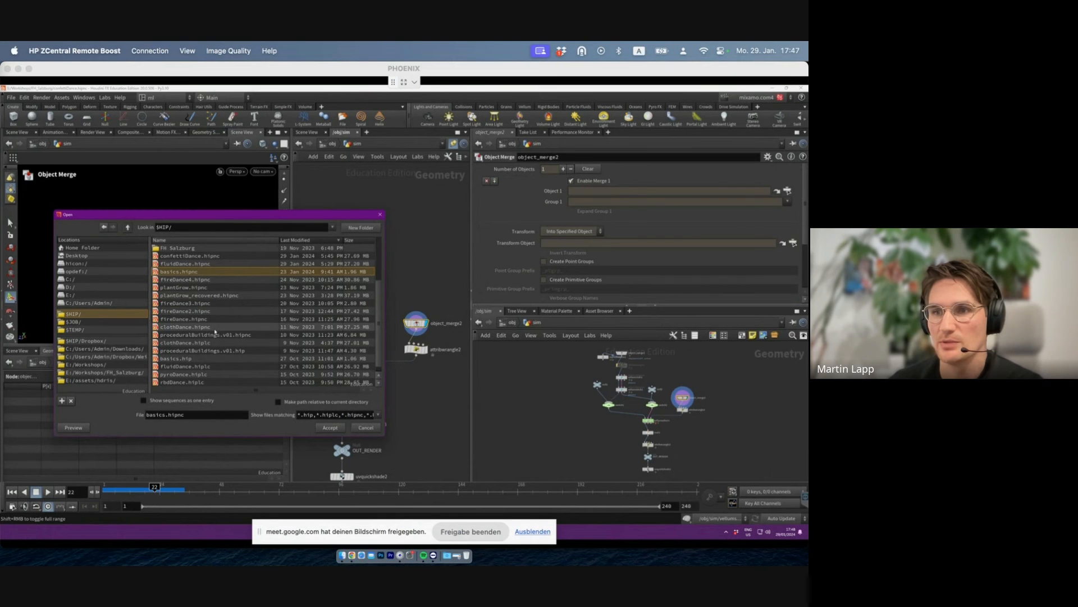
scroll(217, 322, "up", 1)
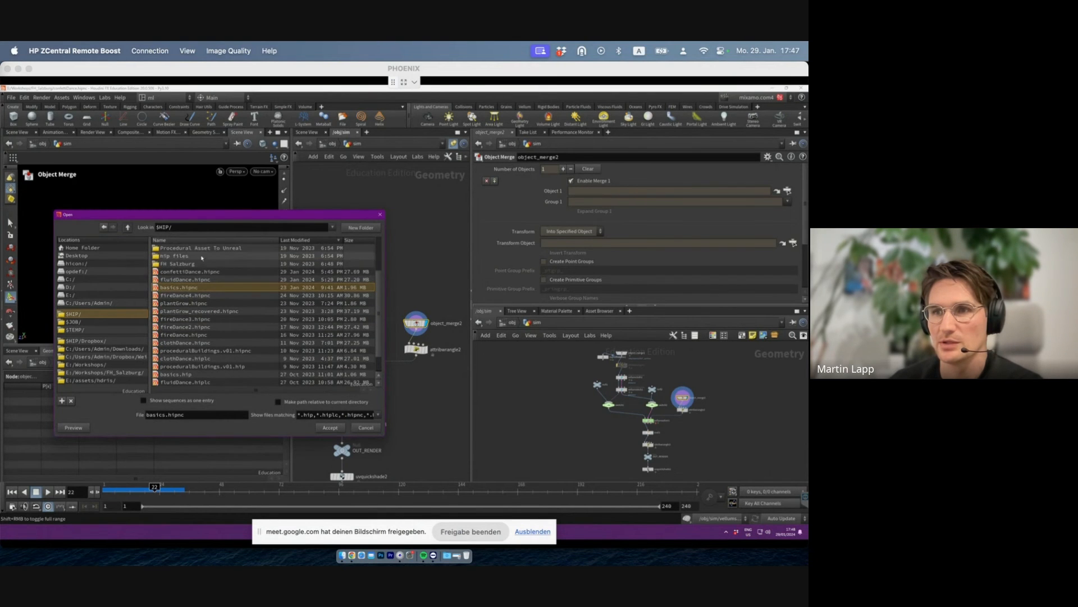
double_click(204, 264)
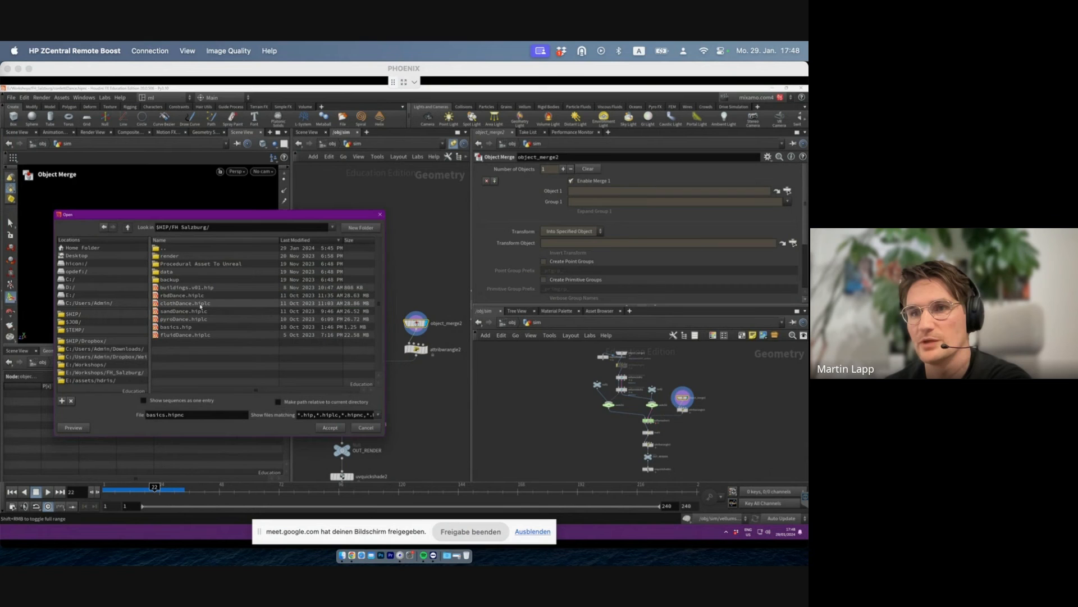
double_click(201, 304)
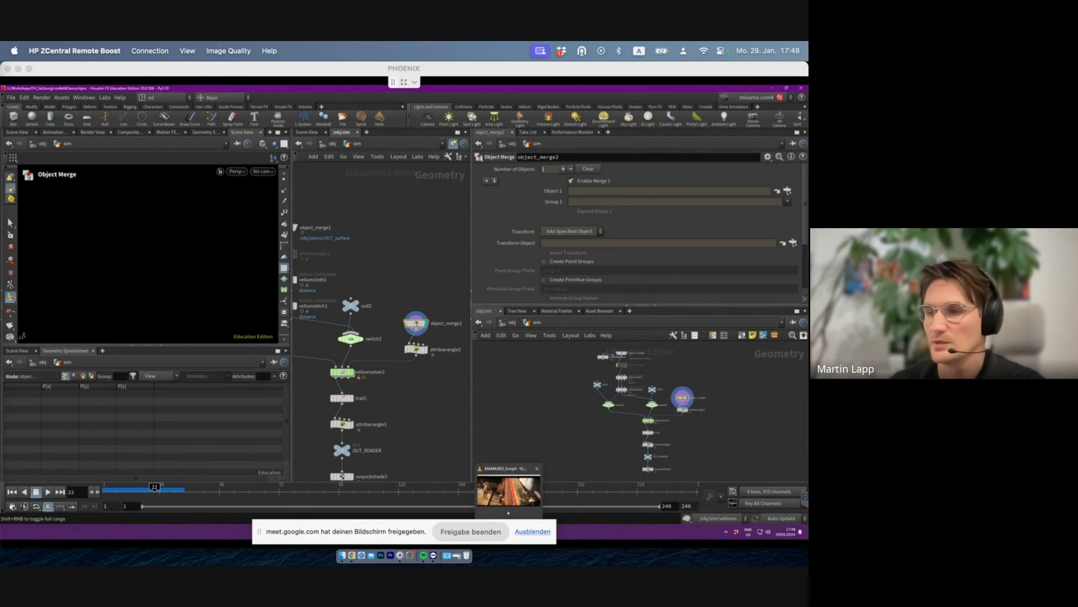
- Switch to Nuke, play the cloth dance render from its first frame to review it, and minimize Nuke
left_click(493, 494)
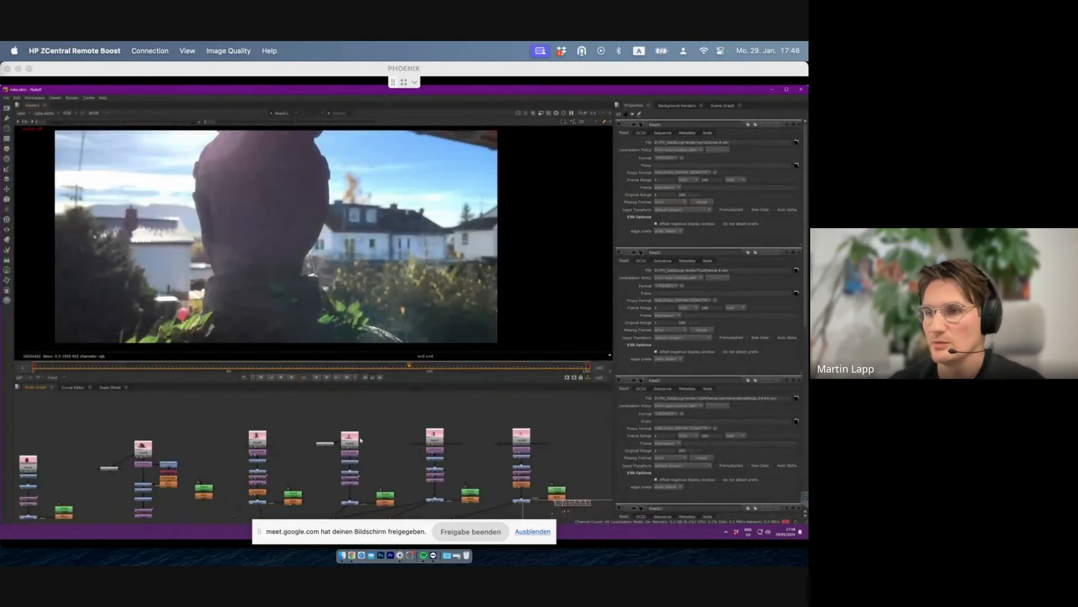
left_click(261, 377)
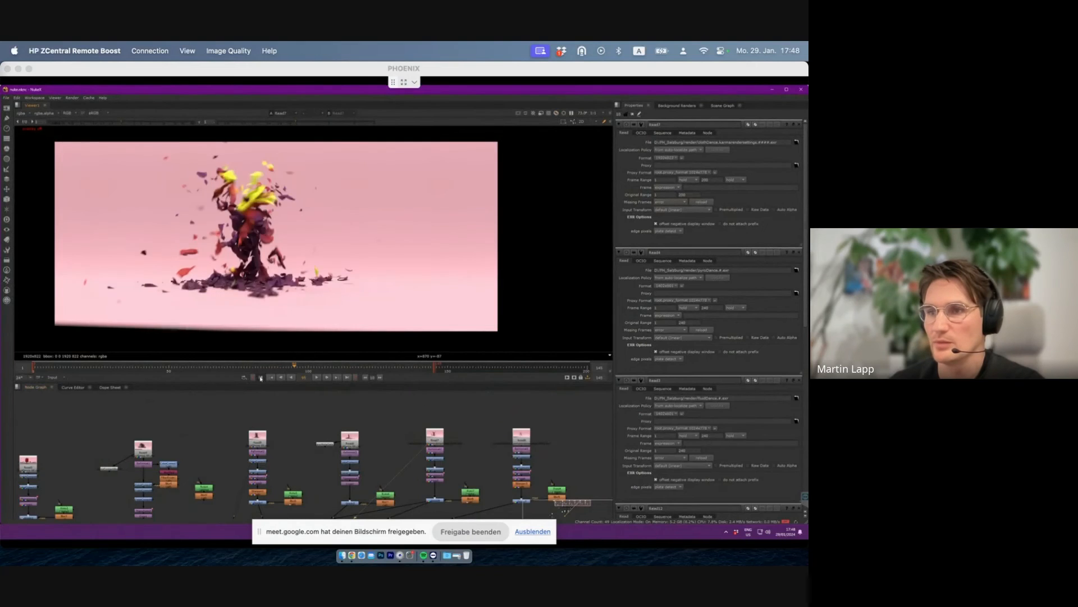
left_click(316, 377)
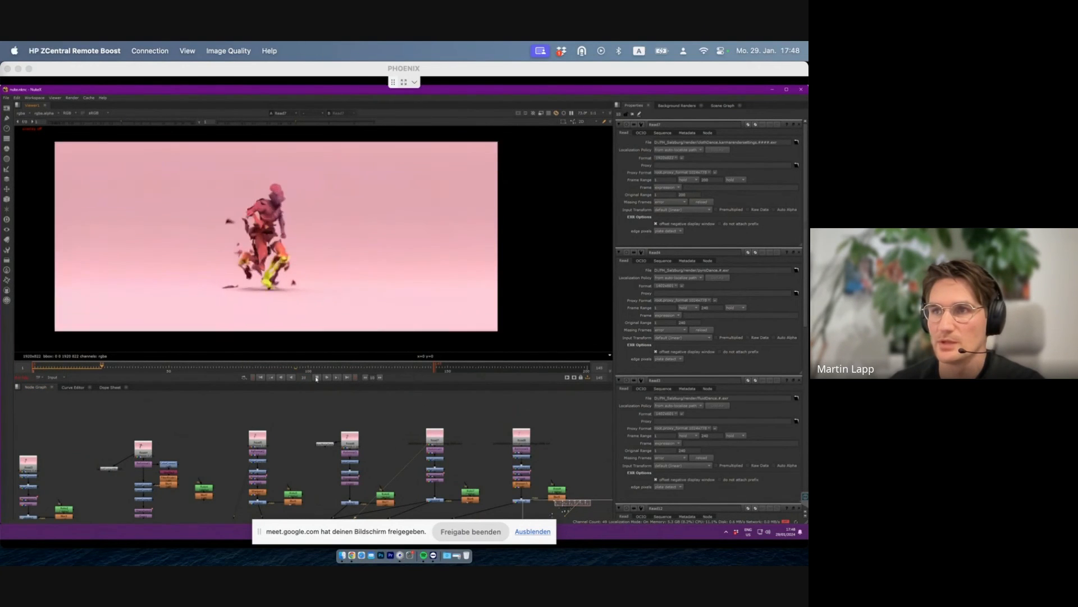
left_click(261, 376)
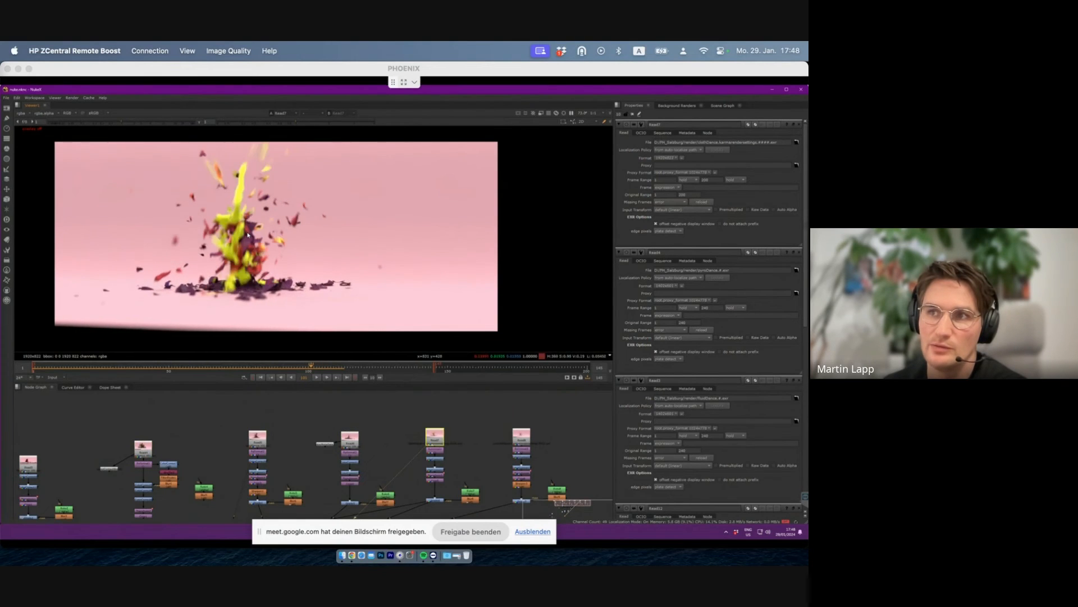
left_click(261, 377)
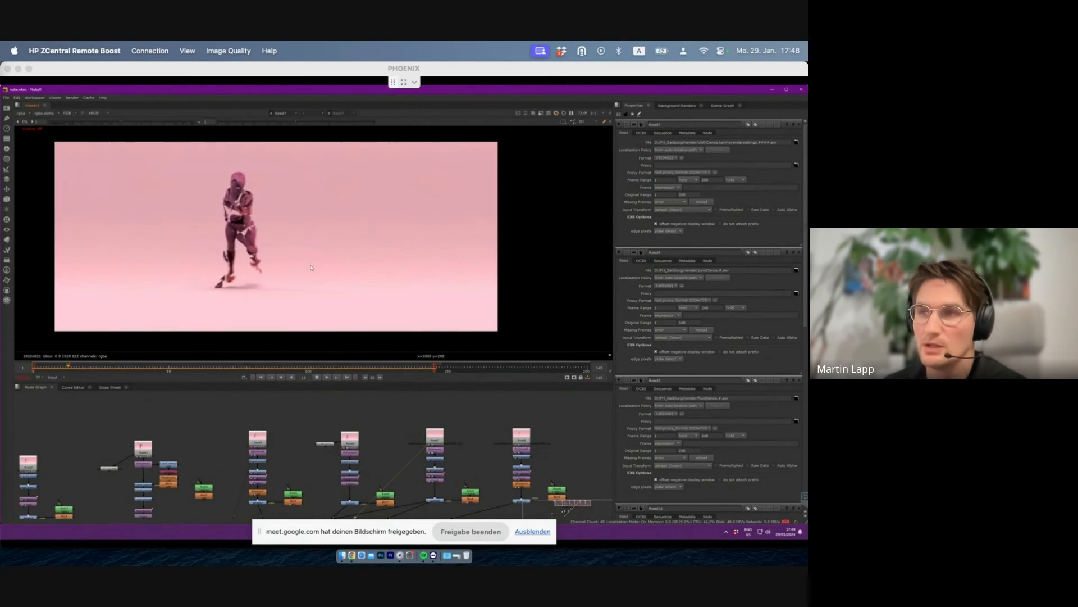
left_click(774, 88)
- Return to Houdini with the clothDance scene and change the desktop layout from Build to ml
left_click(365, 378)
middle_click_drag(641, 395, 608, 389)
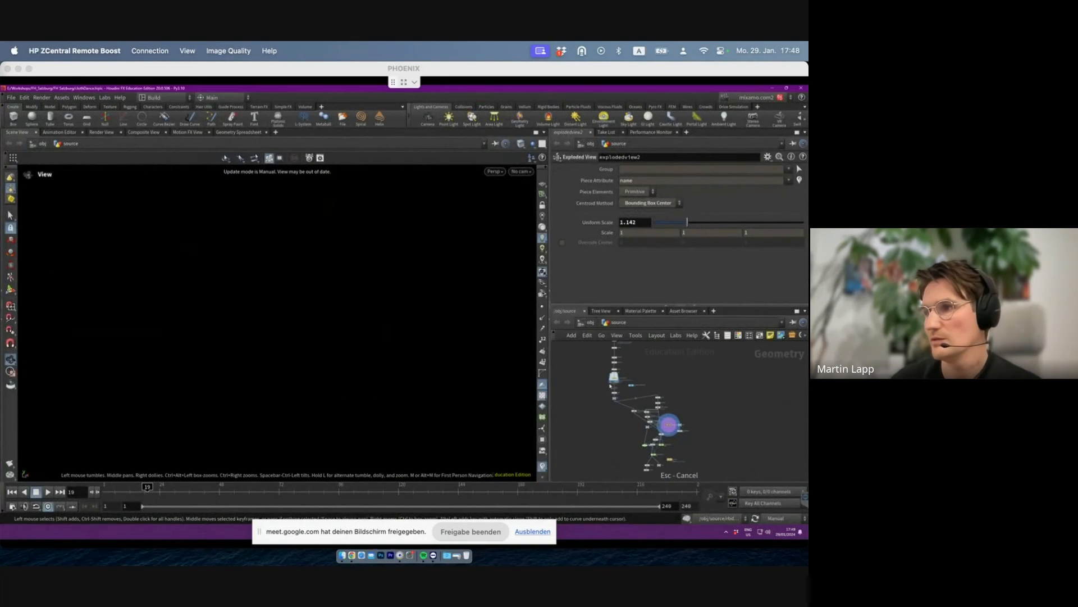
left_click(84, 97)
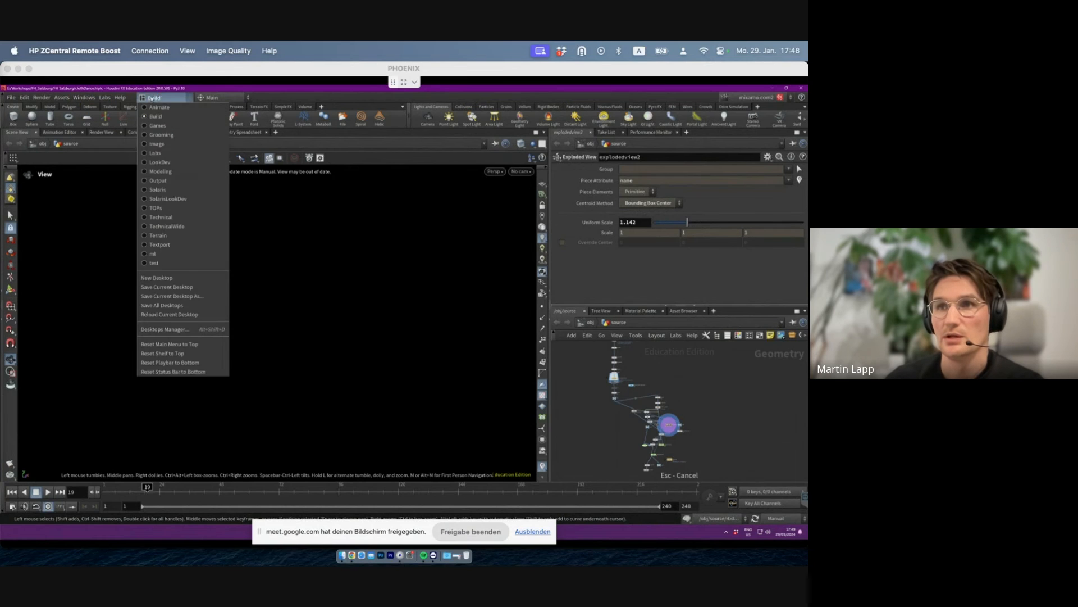
left_click(171, 255)
- Look over the solver nodes in the source network, go up to the object level, and widen the network pane
middle_click_drag(446, 328, 426, 311)
double_click(358, 295)
middle_click_drag(414, 438, 412, 387)
scroll(411, 388, "up", 6)
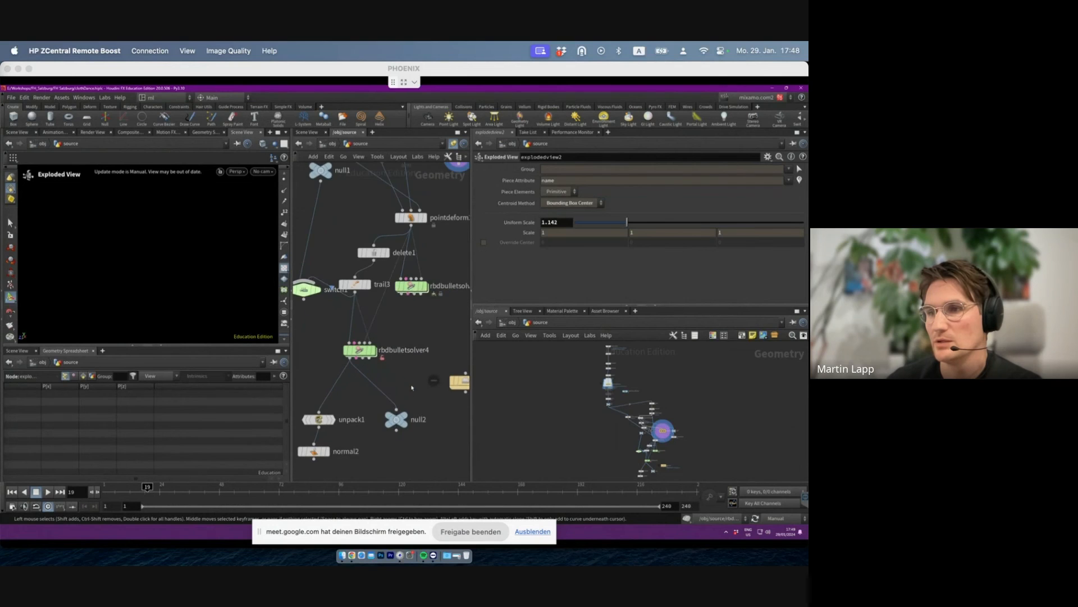
scroll(412, 388, "down", 6)
left_click(330, 145)
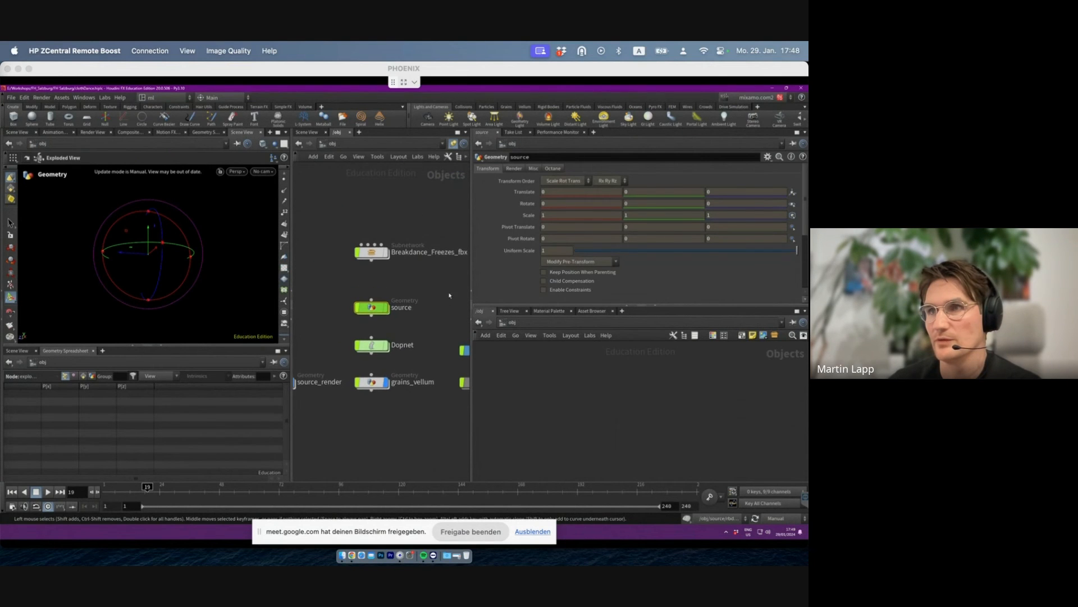
left_click_drag(469, 273, 540, 273)
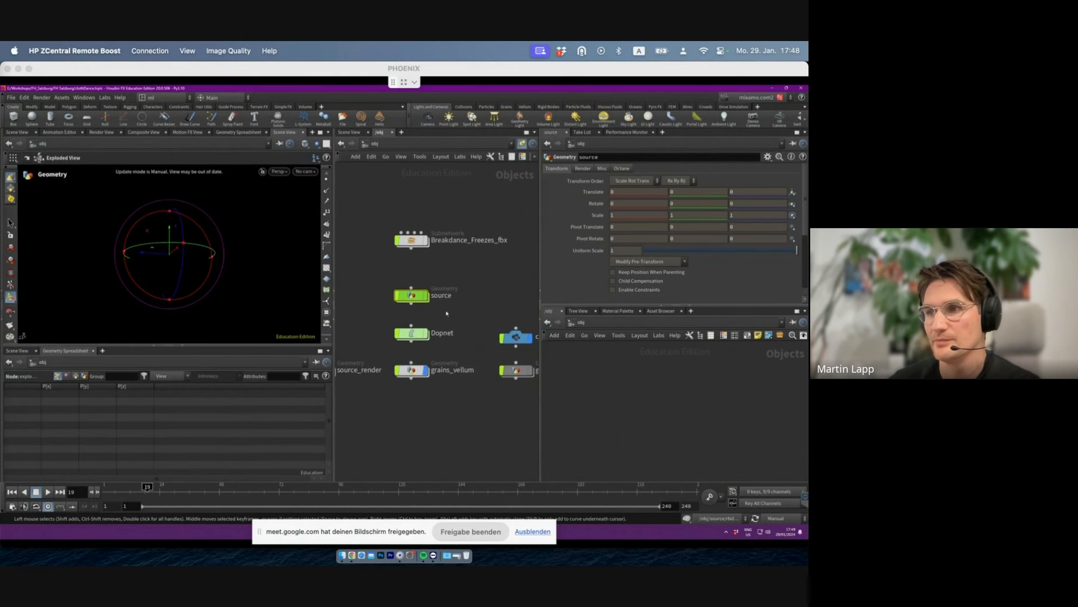
- Open the Dopnet network, set the update mode to Auto Update, and play the simulation from the first frame to review it
middle_click_drag(503, 310, 401, 324)
left_click(368, 348)
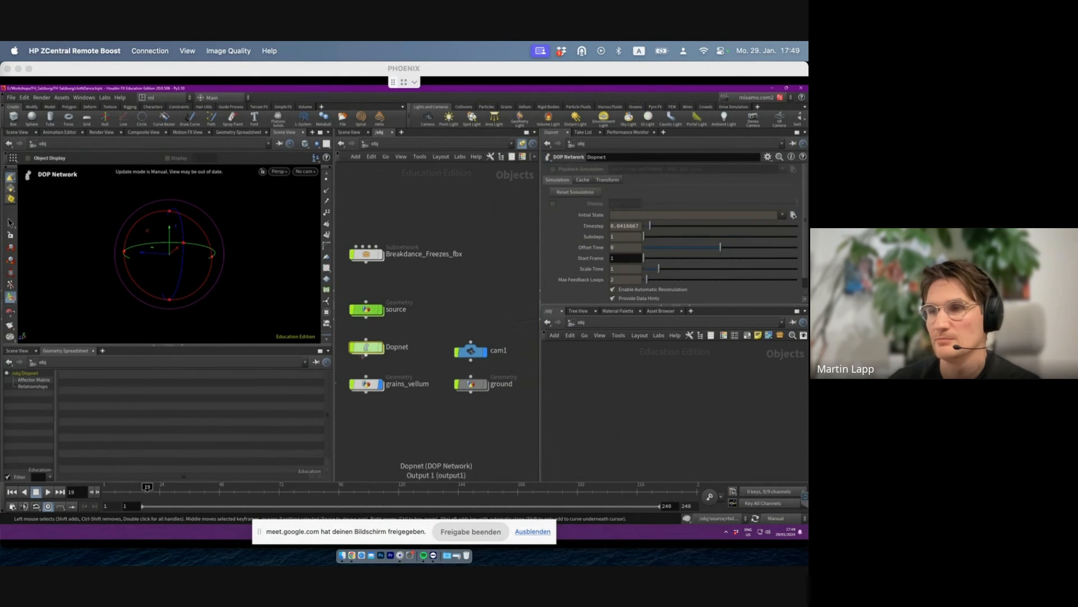
double_click(368, 348)
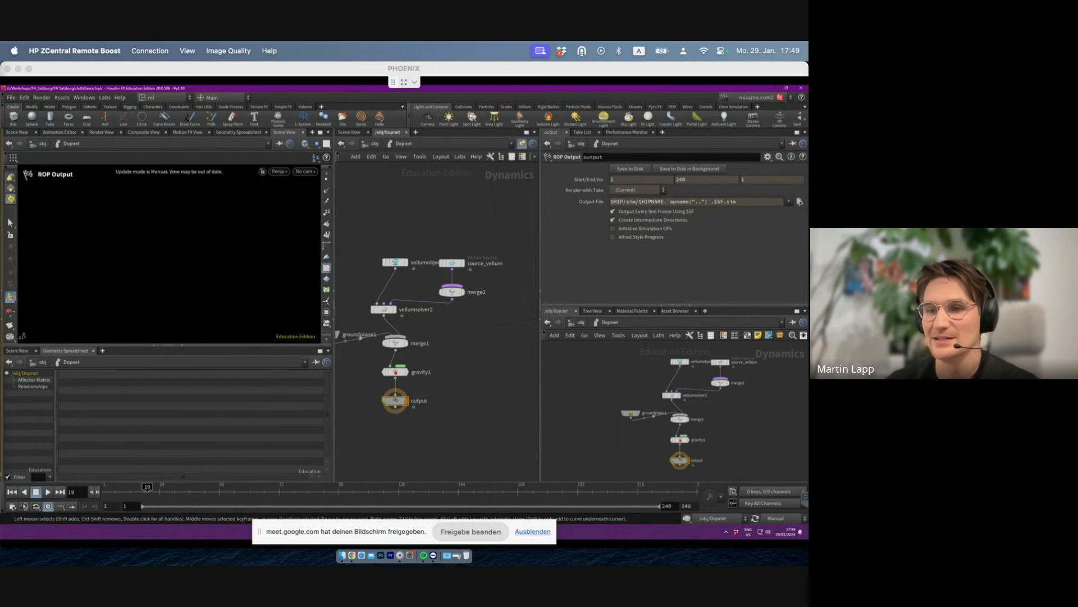
left_click(13, 492)
left_click(47, 493)
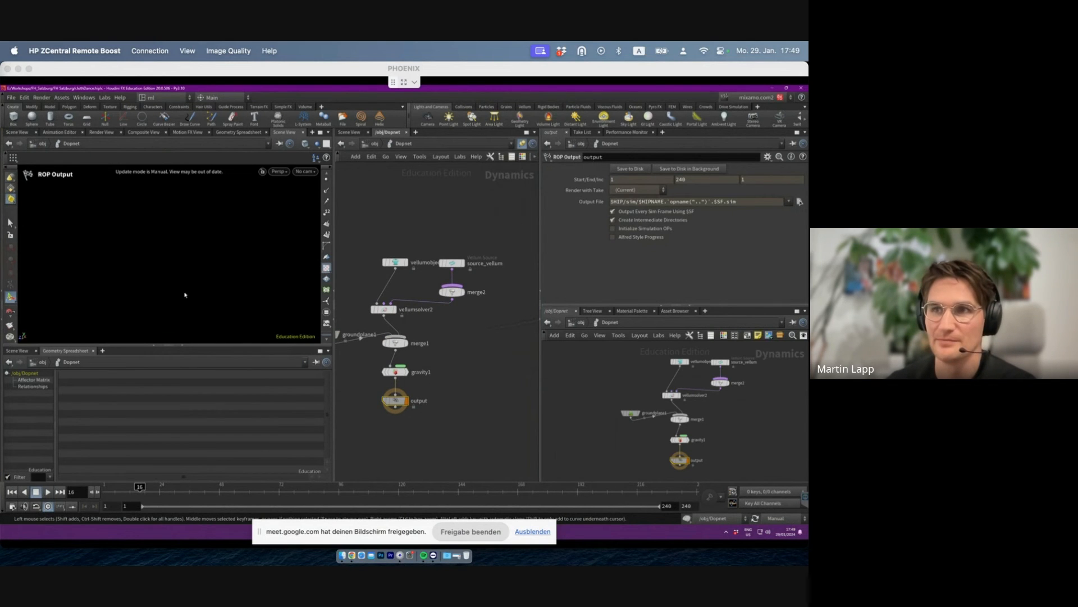
left_click(780, 517)
left_click(783, 494)
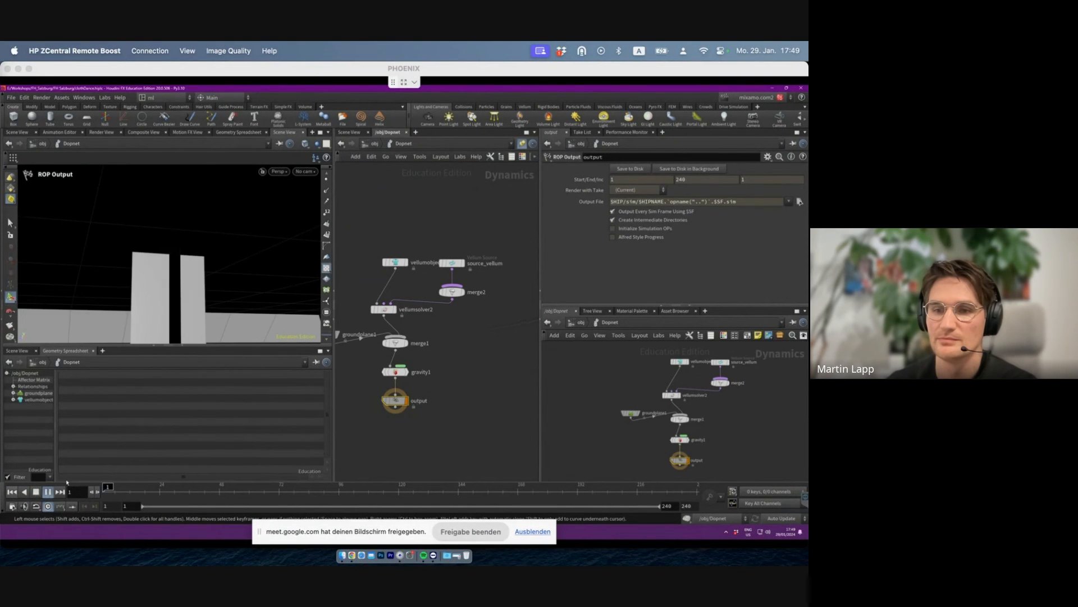
left_click(36, 493)
scroll(169, 258, "down", 5)
left_click_drag(169, 255, 219, 200, "alt")
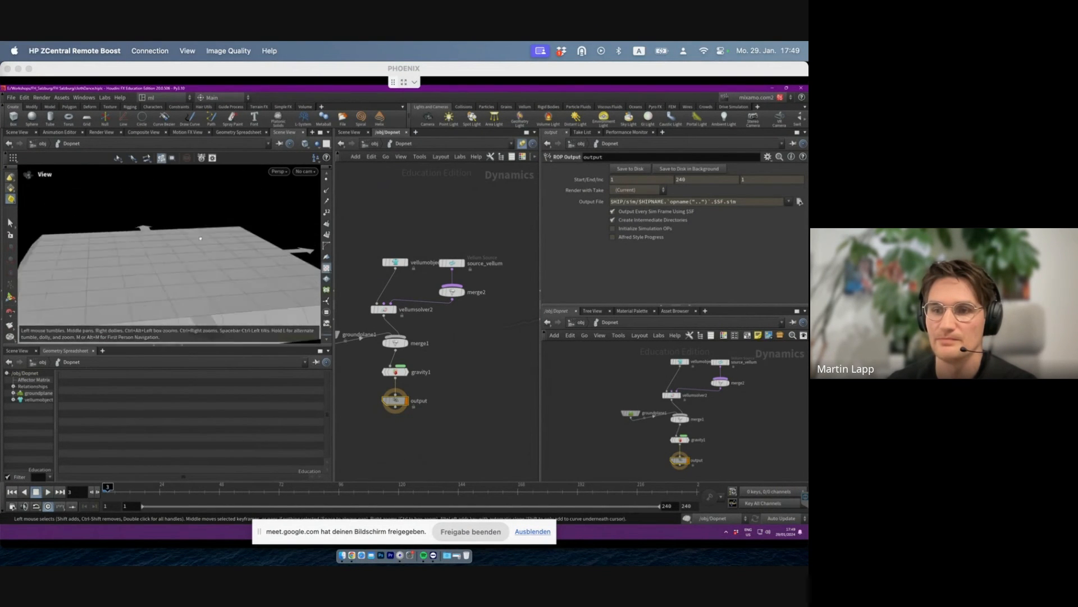
left_click(39, 493)
- Go back up to the object level, open the source network, and display the object_merge1 node
key("u")
middle_click_drag(428, 293, 450, 315)
left_click_drag(440, 310, 351, 336)
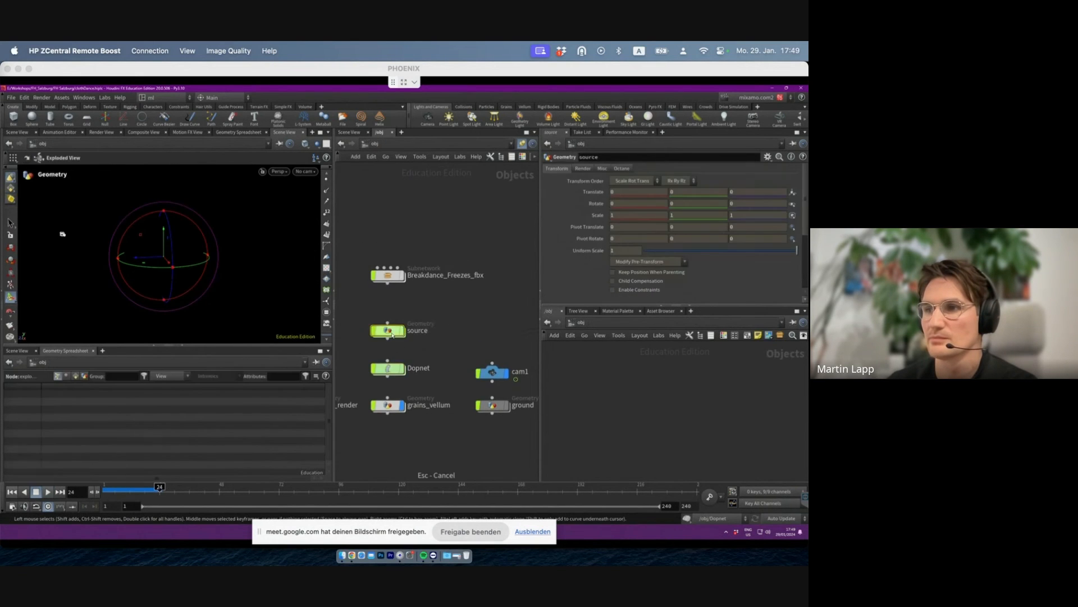
double_click(392, 335)
scroll(403, 329, "up", 6)
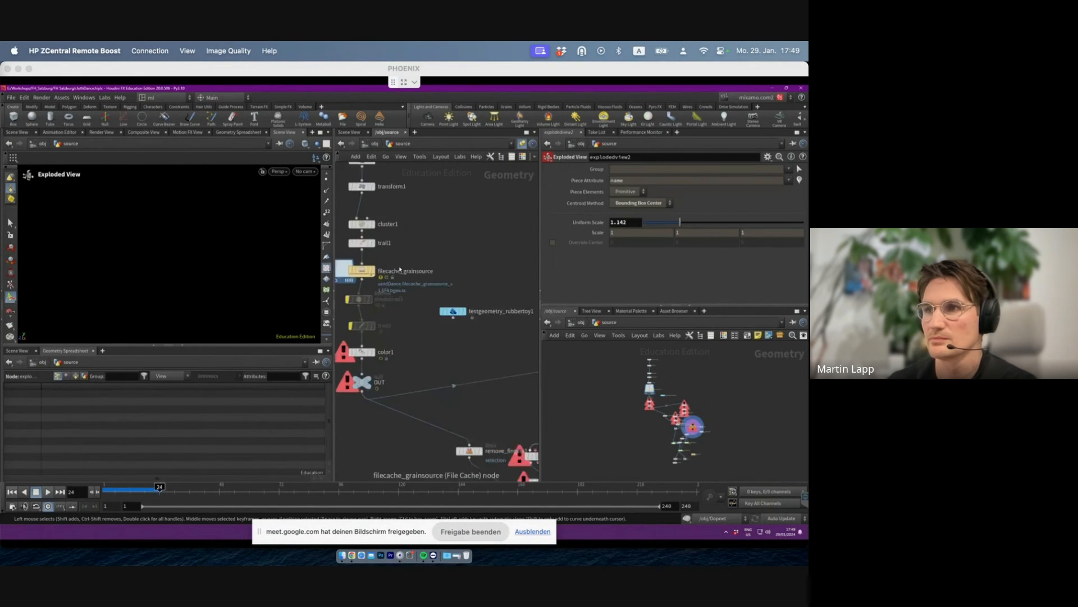
middle_click_drag(484, 303, 419, 345)
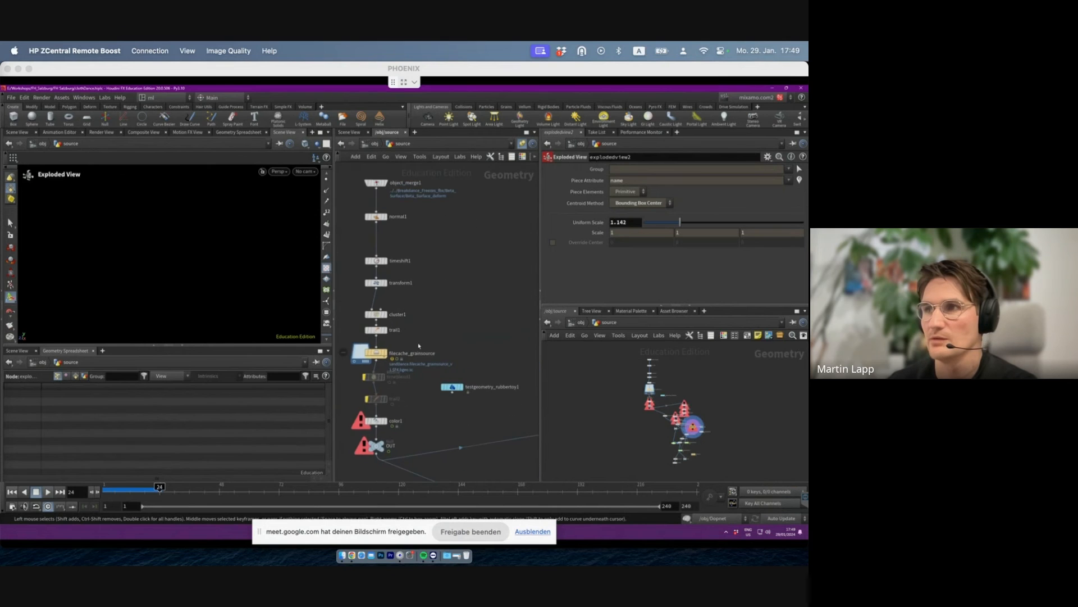
left_click(376, 183)
left_click(386, 183)
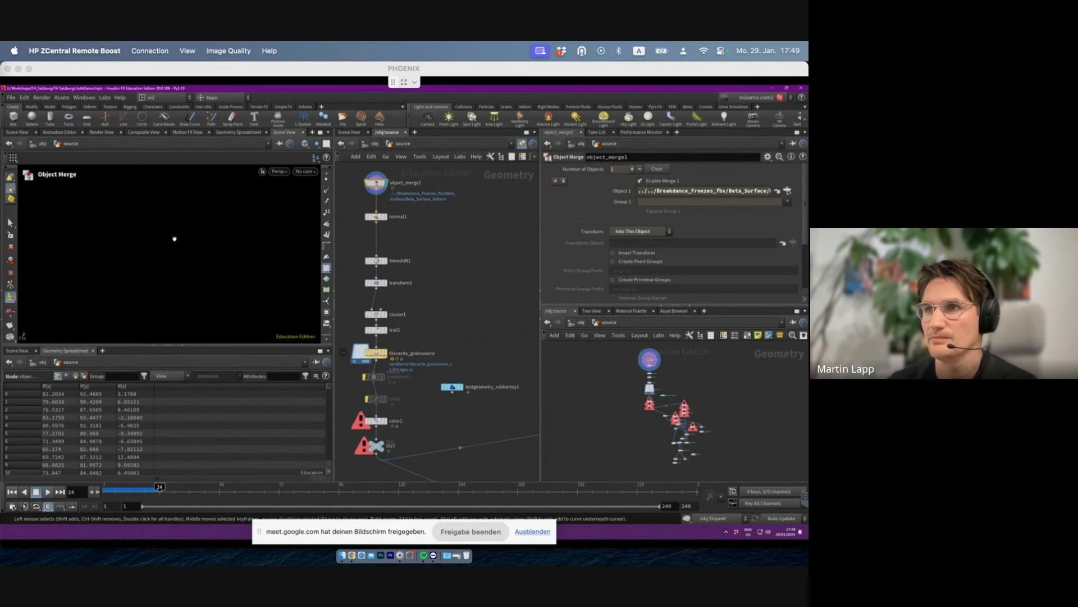
- Bypass the filecache_grainsource node and check the display of the OUT null and the pointdeform2 node further down the network
left_click(376, 352)
left_click(386, 352)
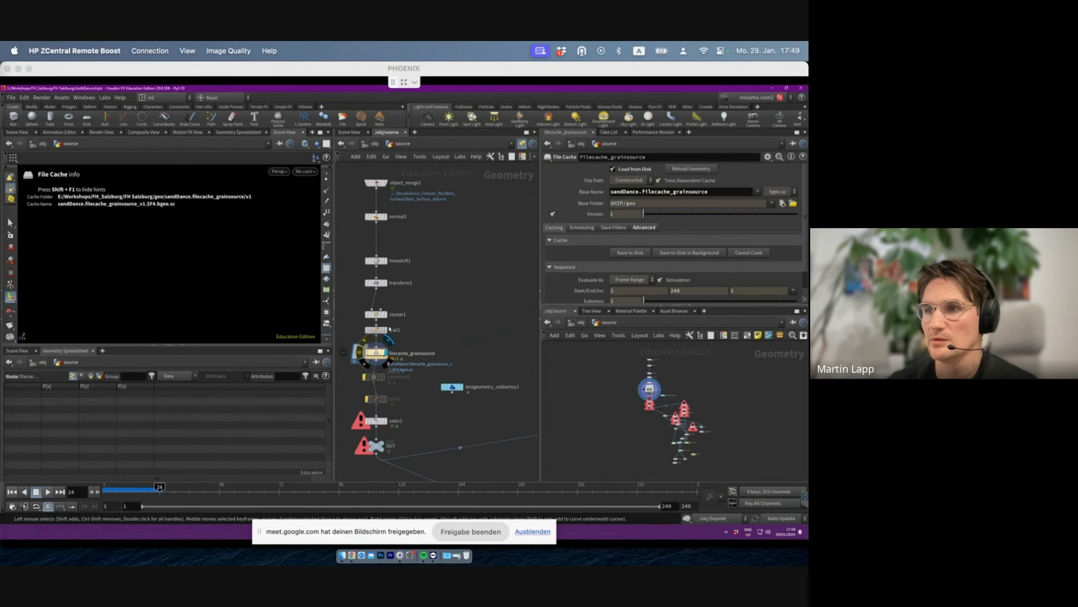
key("b")
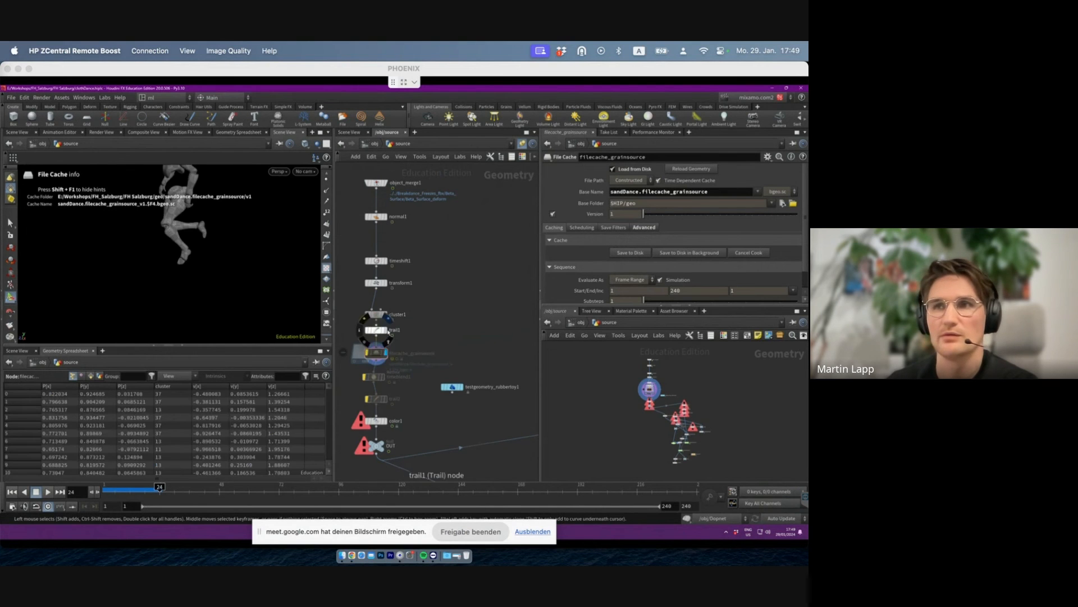
middle_click_drag(415, 412, 364, 245)
left_click(371, 362)
middle_click_drag(449, 393, 395, 308)
middle_click_drag(462, 430, 415, 382)
left_click_drag(449, 322, 431, 302)
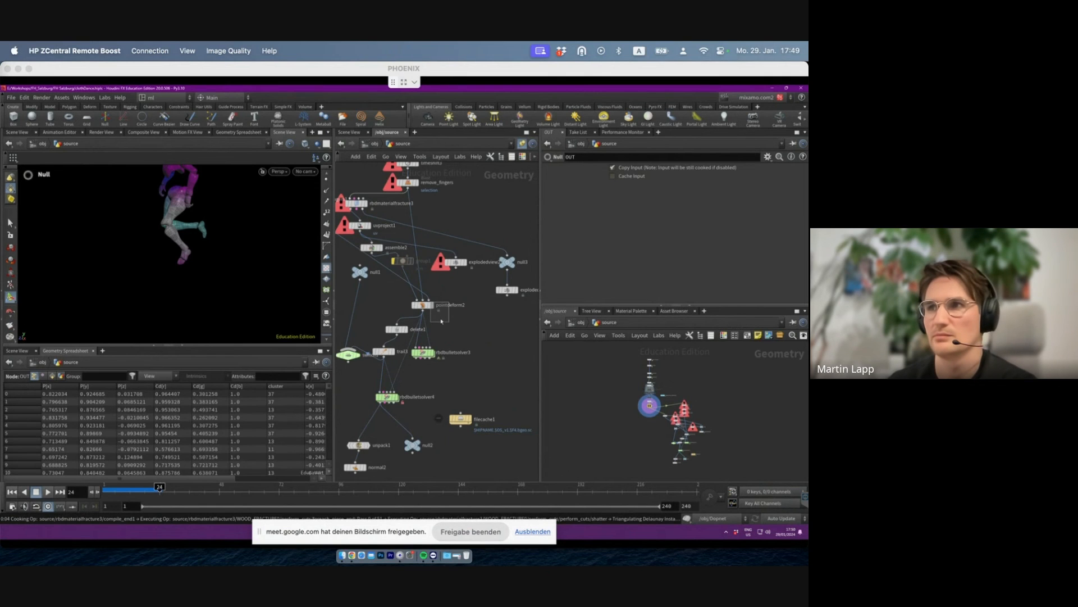
- Open the other clothDance scene directly in the E:/Workshops/FH_Salzburg/ folder and dismiss the load warnings
left_click(11, 98)
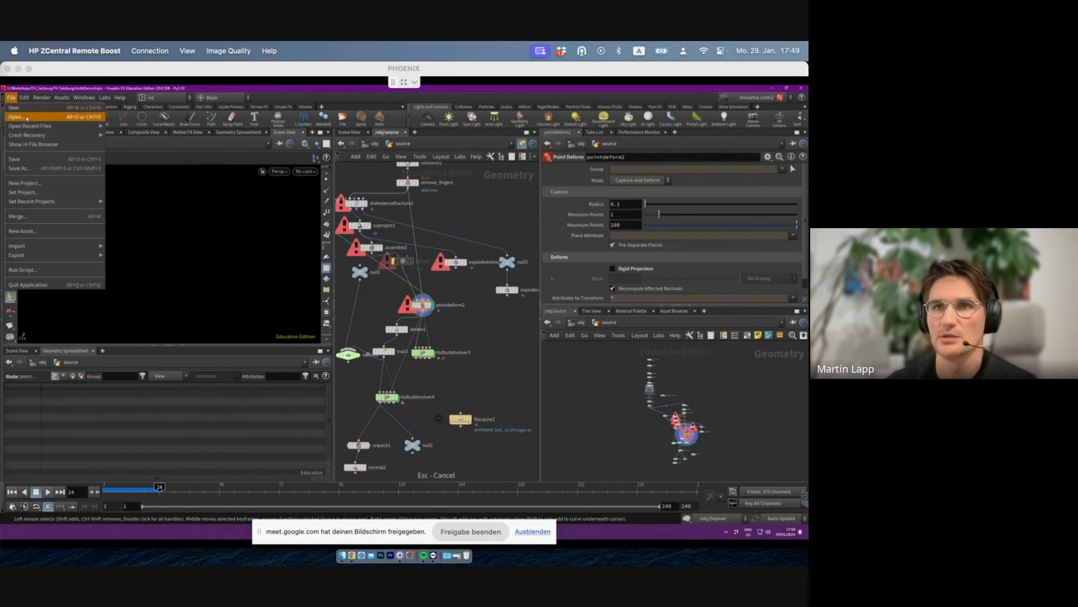
left_click(18, 115)
left_click(105, 372)
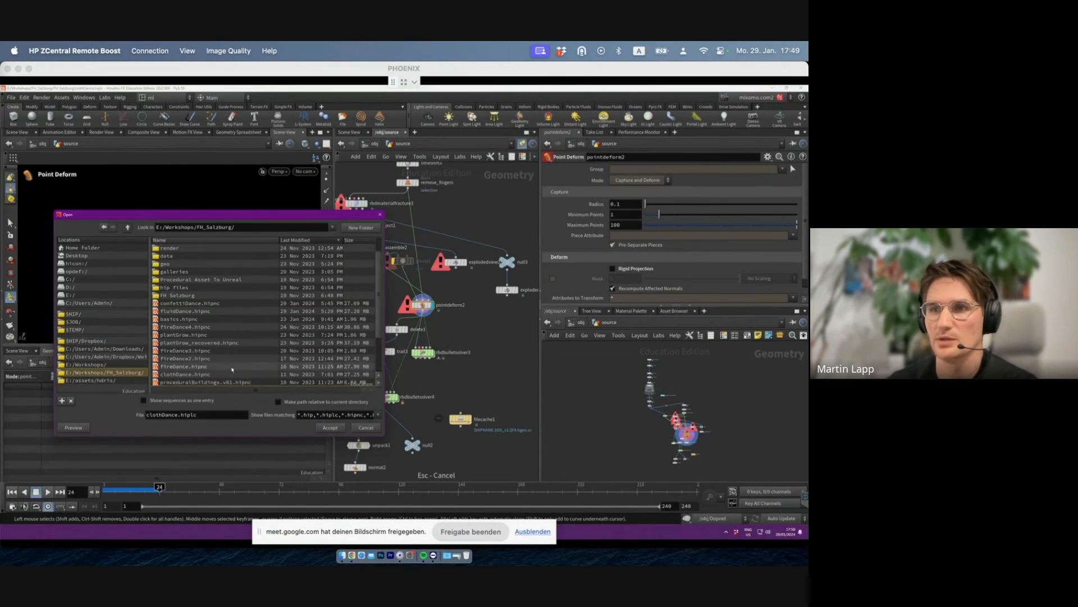
left_click(223, 335)
scroll(223, 337, "down", 3)
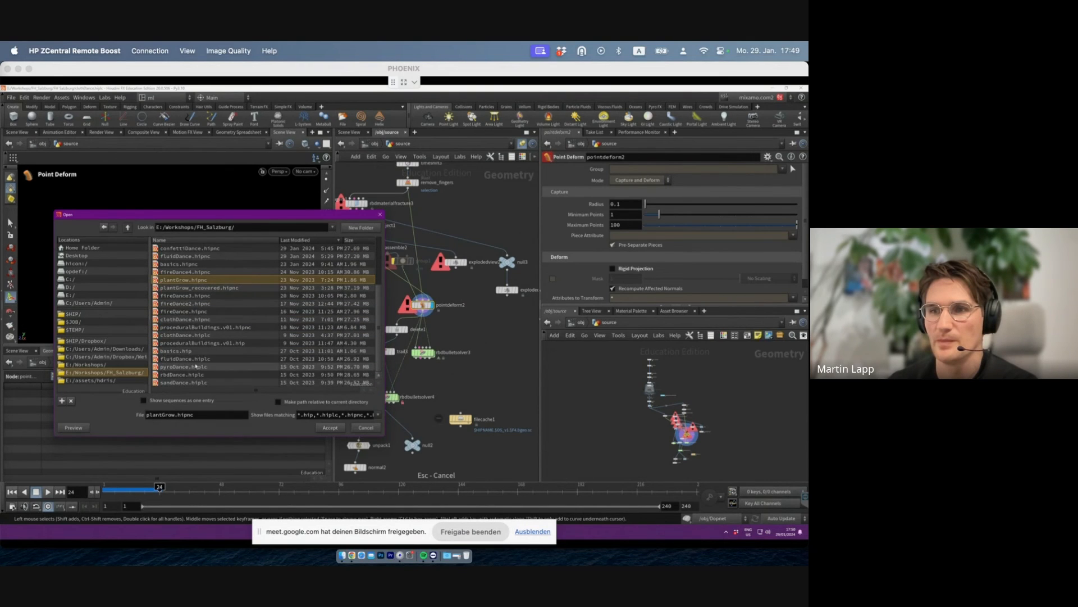
double_click(187, 335)
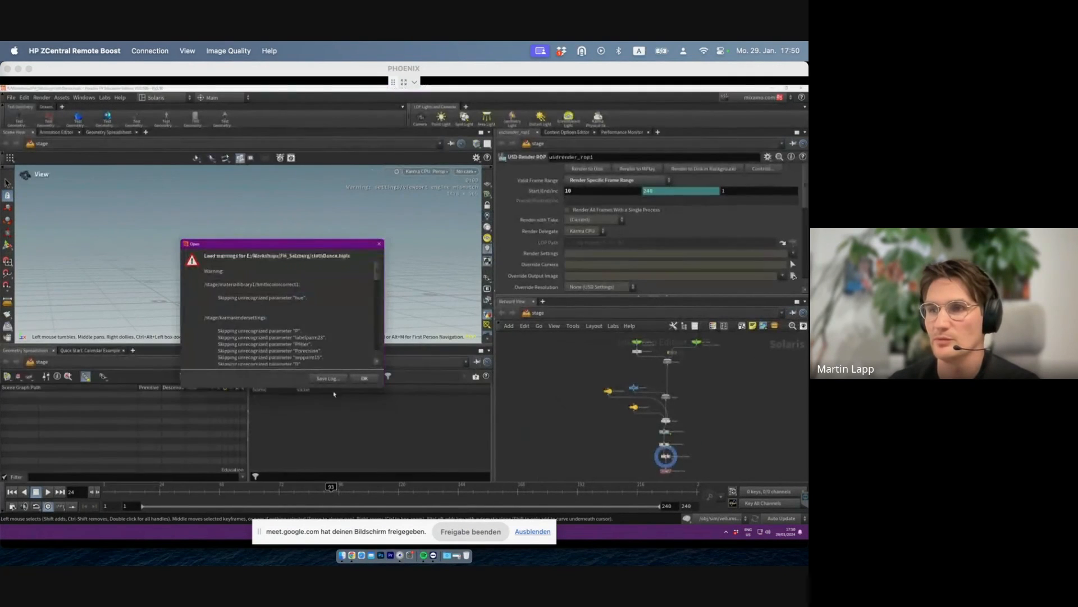
left_click(375, 381)
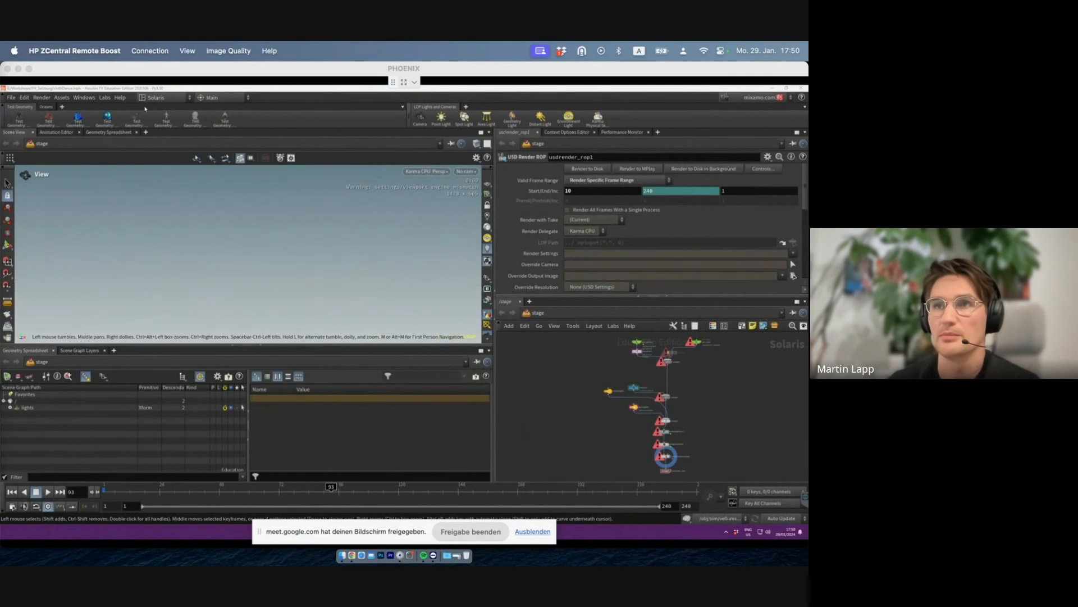
- Change the desktop layout to ml, and open the source network with its switch1 node displayed
left_click(147, 98)
left_click(168, 246)
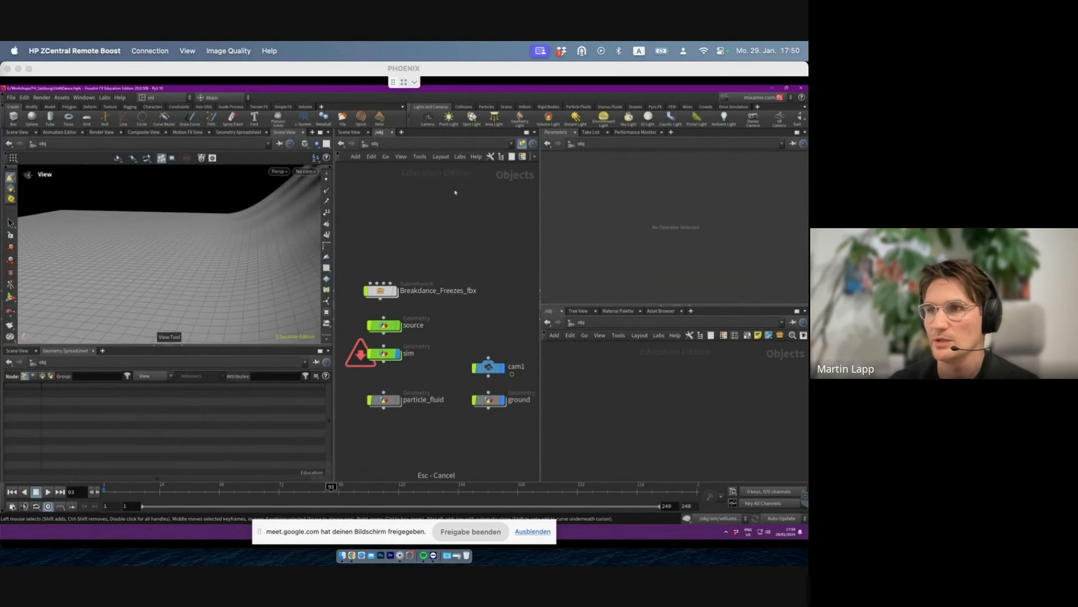
double_click(387, 328)
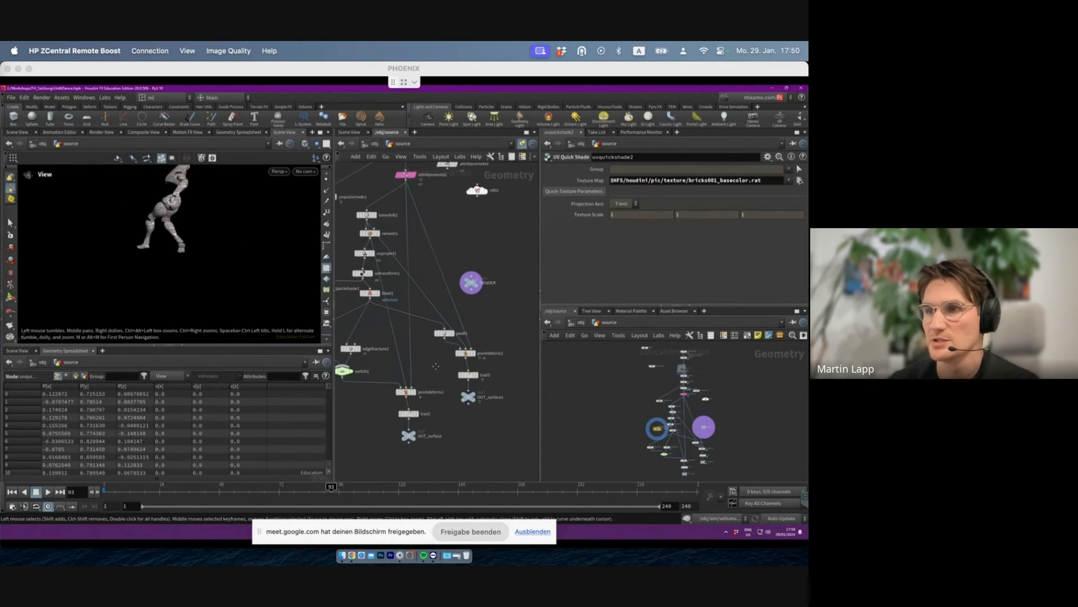
left_click(390, 372)
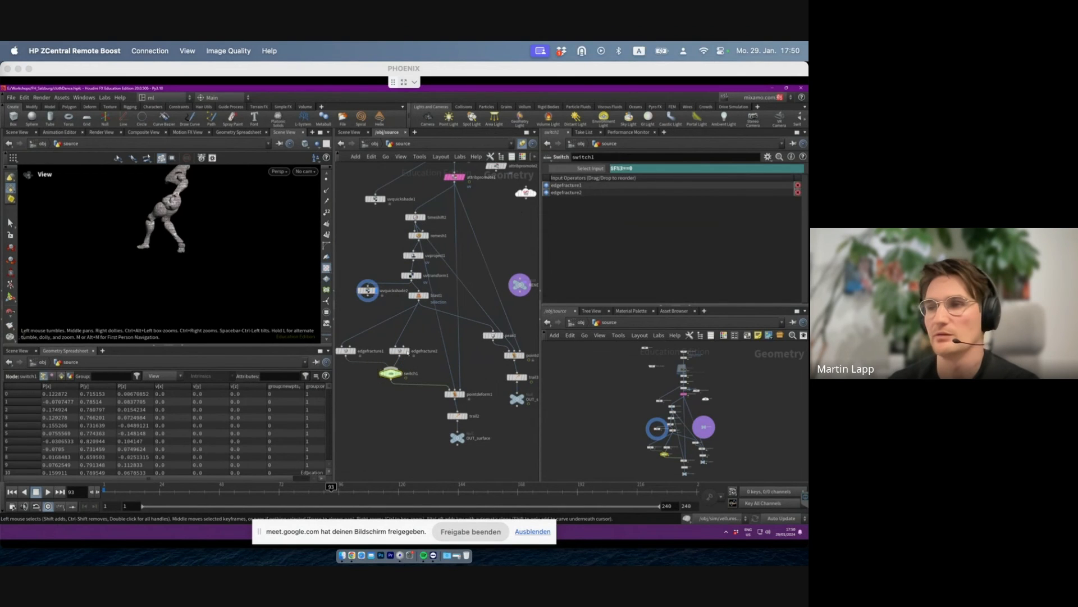
- Go to the first frame and inspect the character at the blast1, edgefracture2 and edgefracture1 nodes
mouse_move(403, 380)
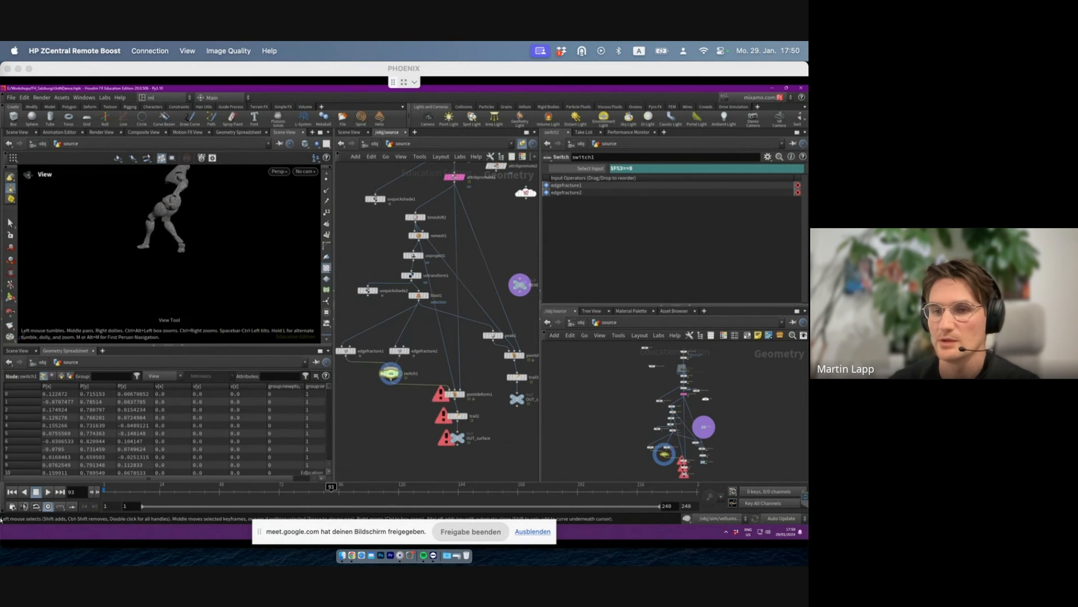
left_click(12, 492)
left_click(419, 295)
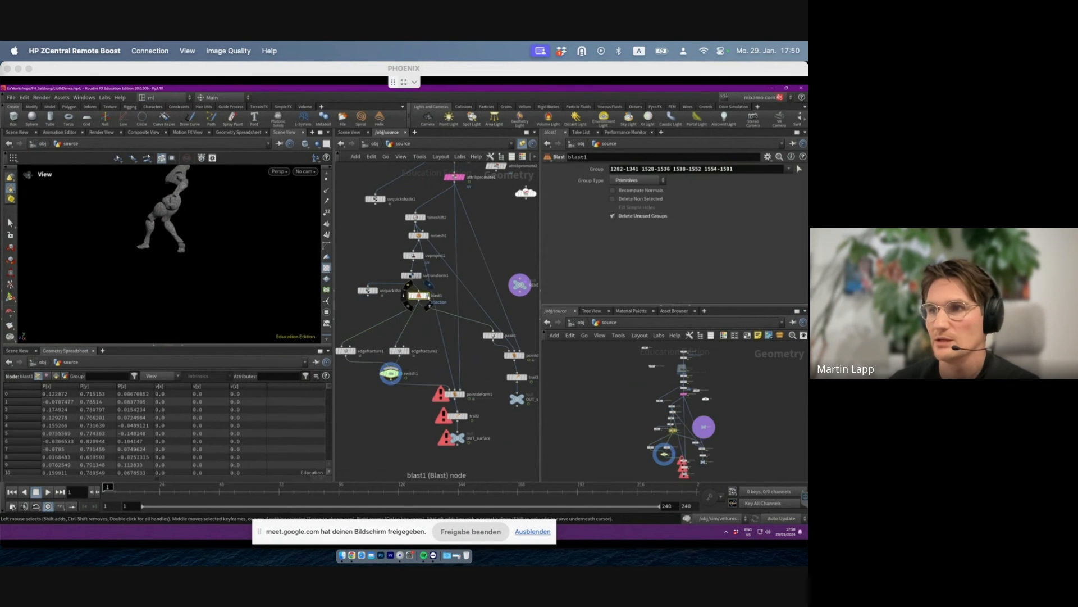
left_click_drag(424, 299, 415, 304)
middle_click_drag(224, 174, 233, 230, "alt")
left_click_drag(233, 230, 149, 239, "alt")
right_click_drag(150, 238, 182, 241, "alt")
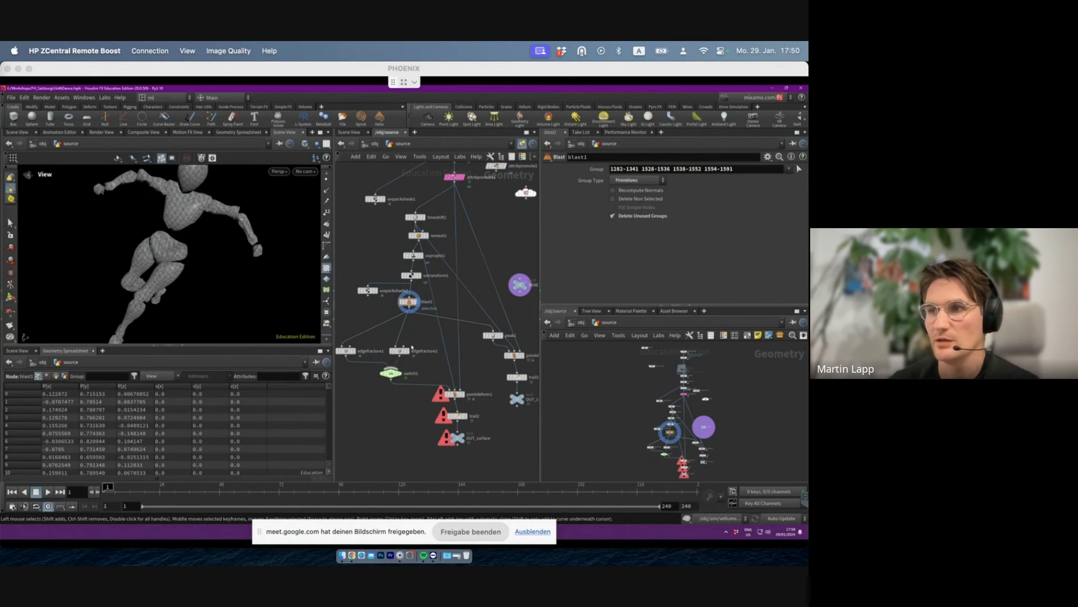
left_click(399, 351)
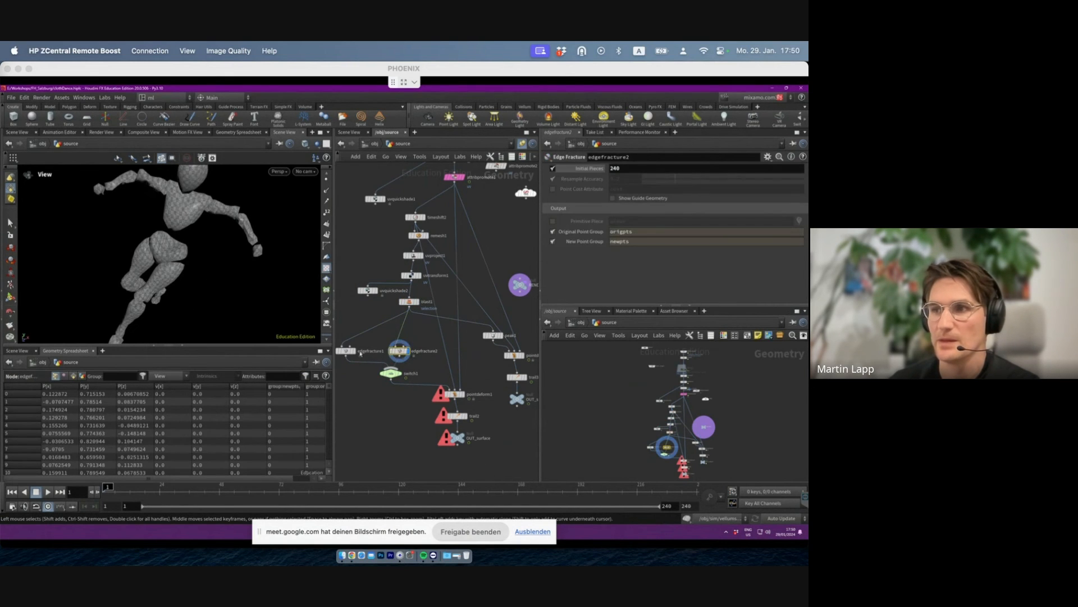
left_click_drag(569, 163, 448, 268)
left_click(347, 351)
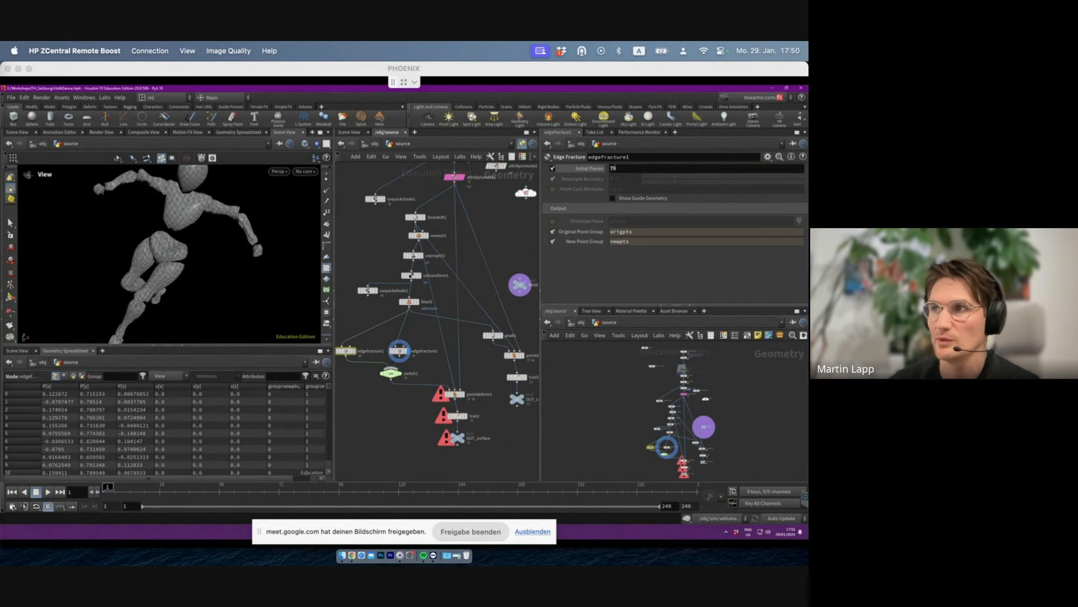
- Add an Exploded View node after edgefracture1 and rewire its input to edgefracture2 to compare the fracture pieces
key("Tab")
type("expo")
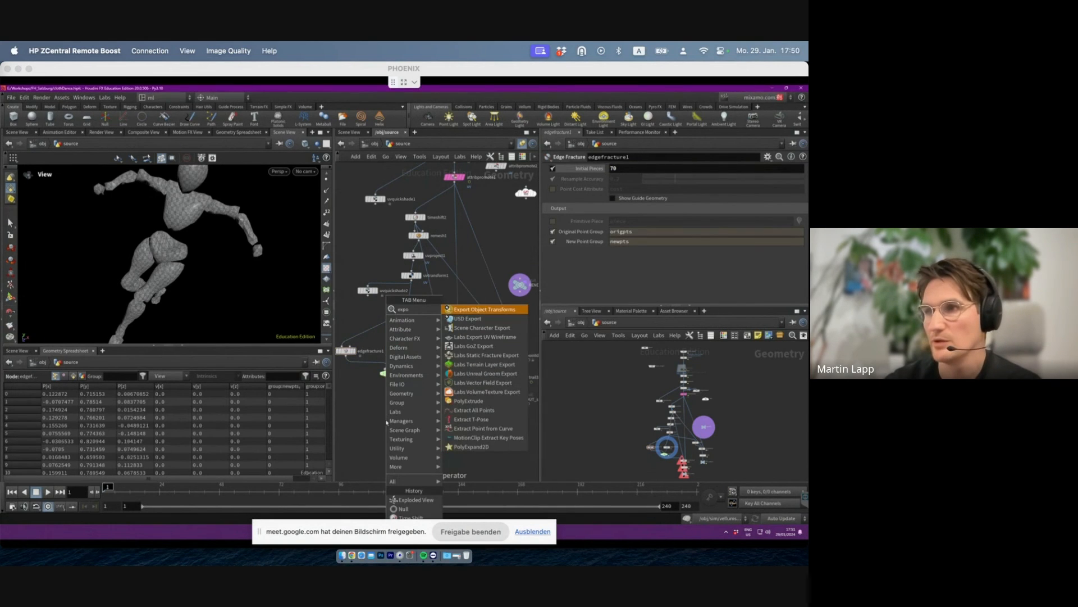
key("BackSpace")
type("lo")
key("Return")
left_click(386, 422)
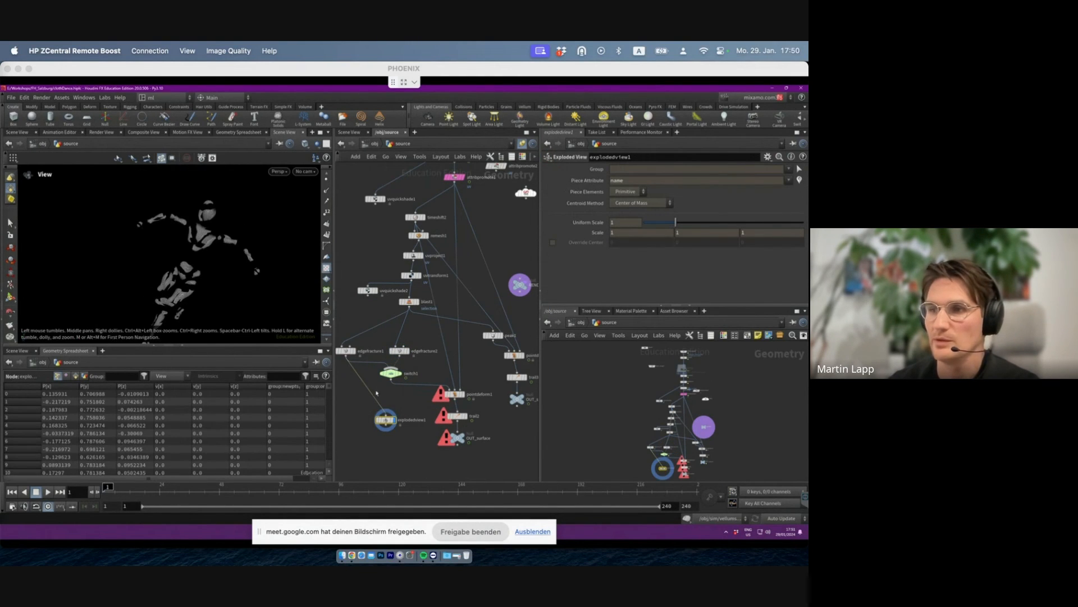
left_click_drag(364, 382, 400, 357)
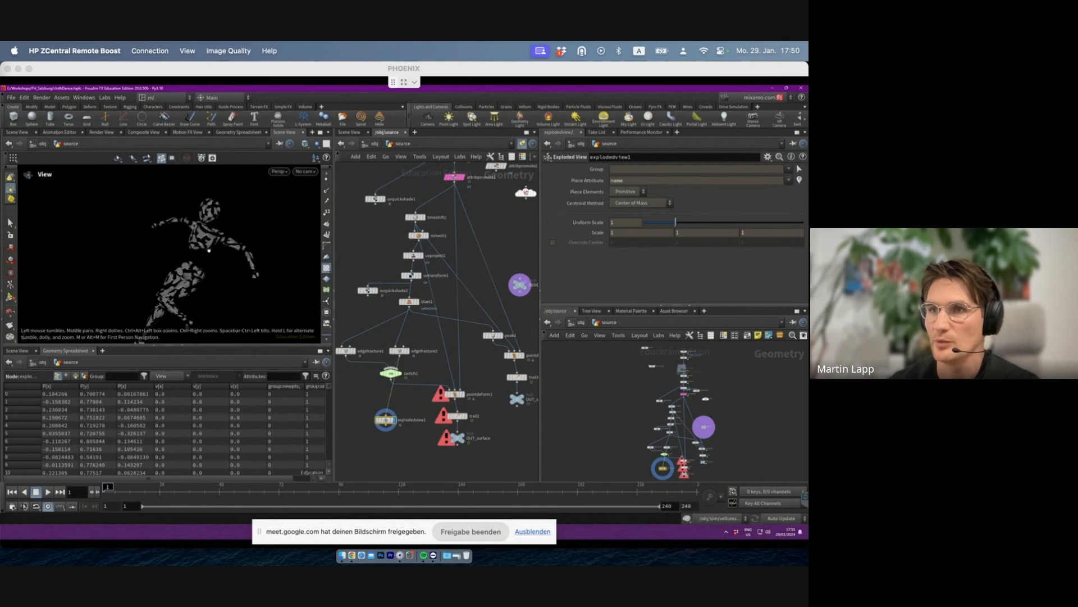
- Display the switch1 node and delete the temporary Exploded View node
left_click(391, 373)
left_click(399, 373)
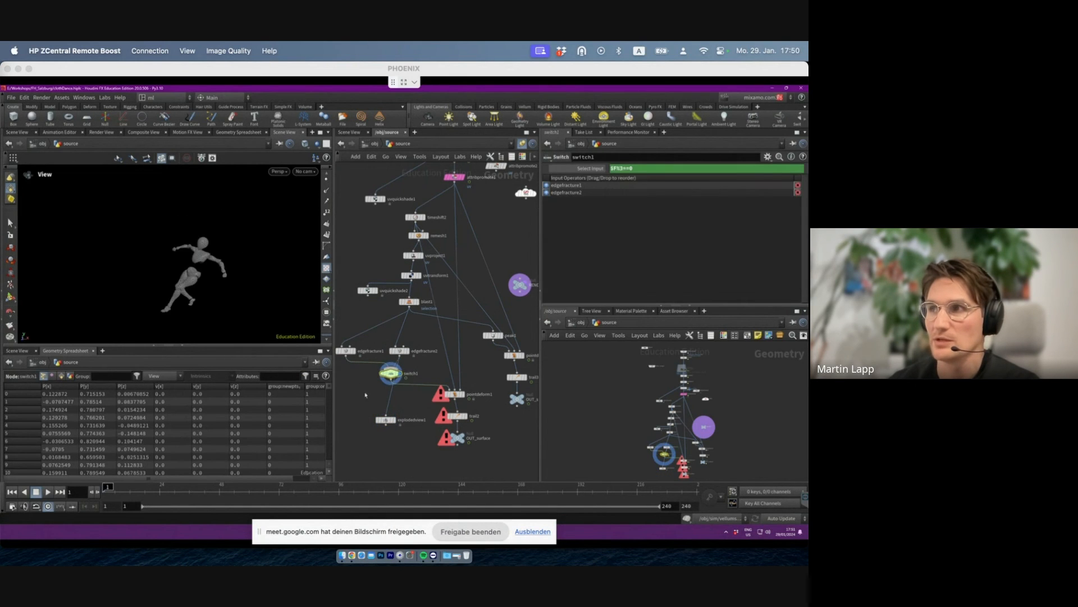
left_click(386, 420)
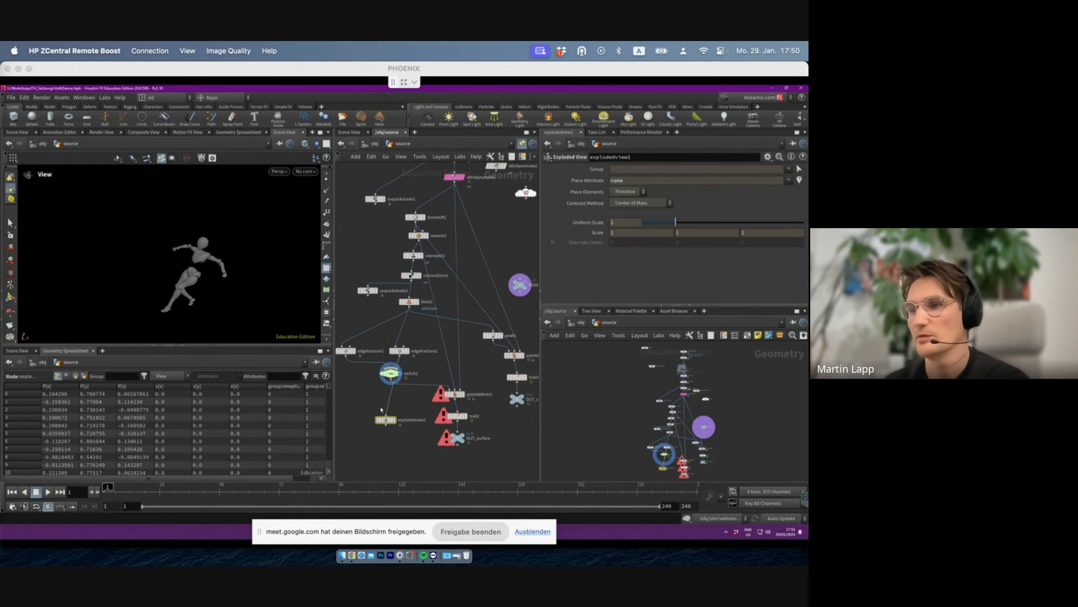
key("Delete")
- Examine the Select Input expression of switch1 while stepping through the first few frames
left_click(390, 374)
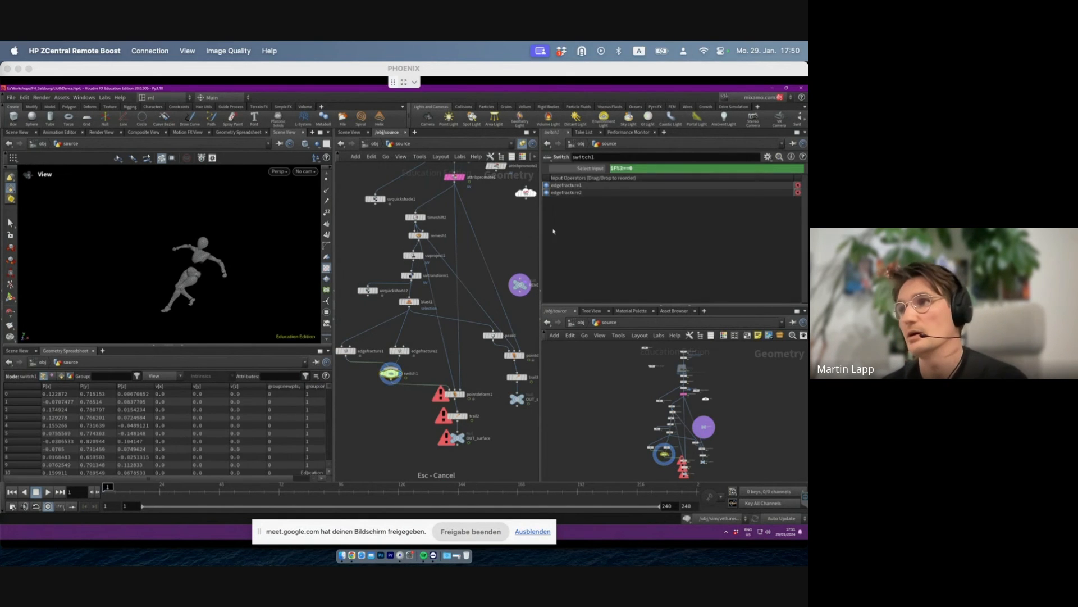
left_click(612, 169)
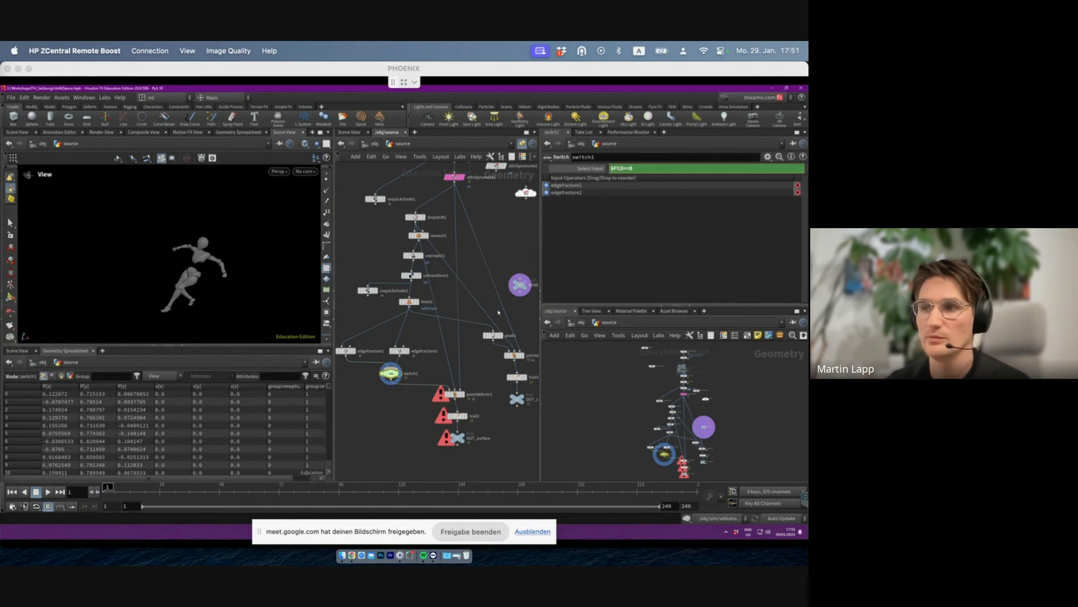
scroll(264, 255, "up", 3)
key("Right")
key("Right")
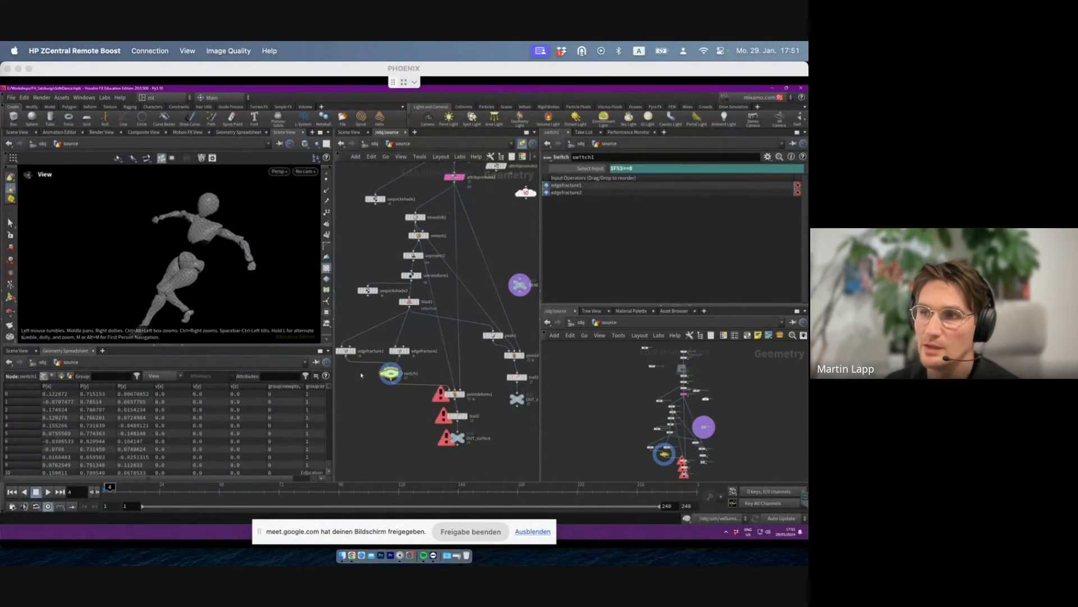
scroll(360, 376, "up", 4)
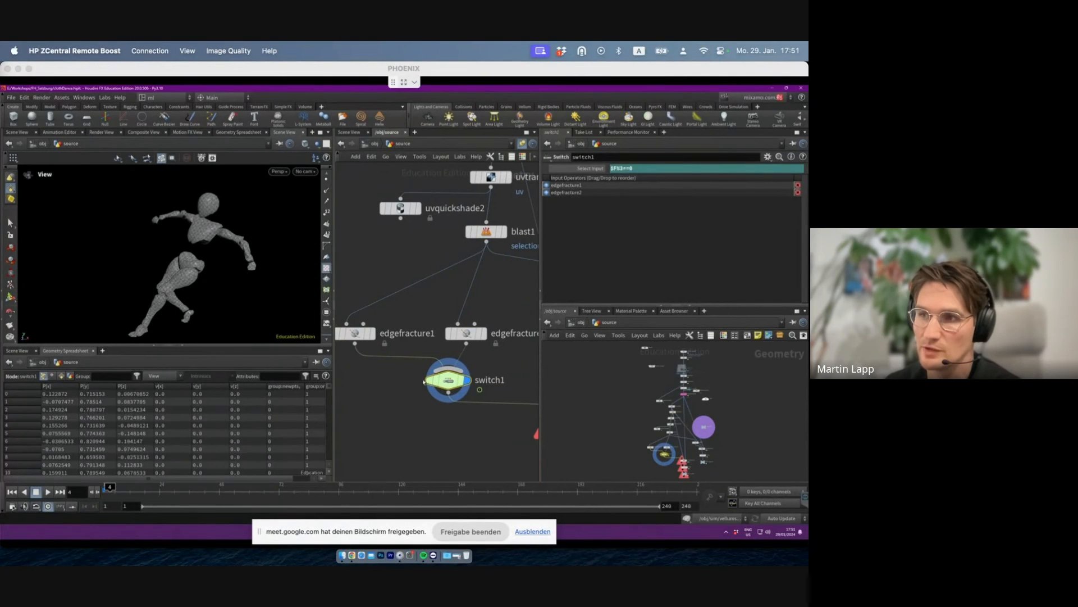
key("Right")
key("Right")
key("Right")
key("Left")
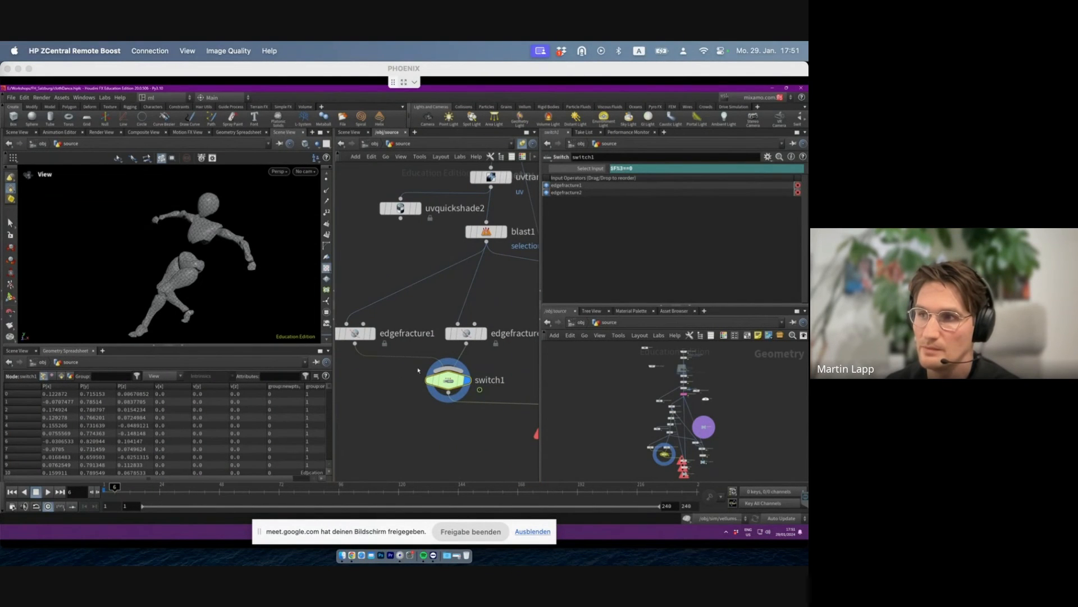
- Step back and forth through the early frames to check the character's fracture at switch1, advancing to frame 21
key("Right")
key("Right")
key("Left")
key("Left")
key("Right")
key("Right")
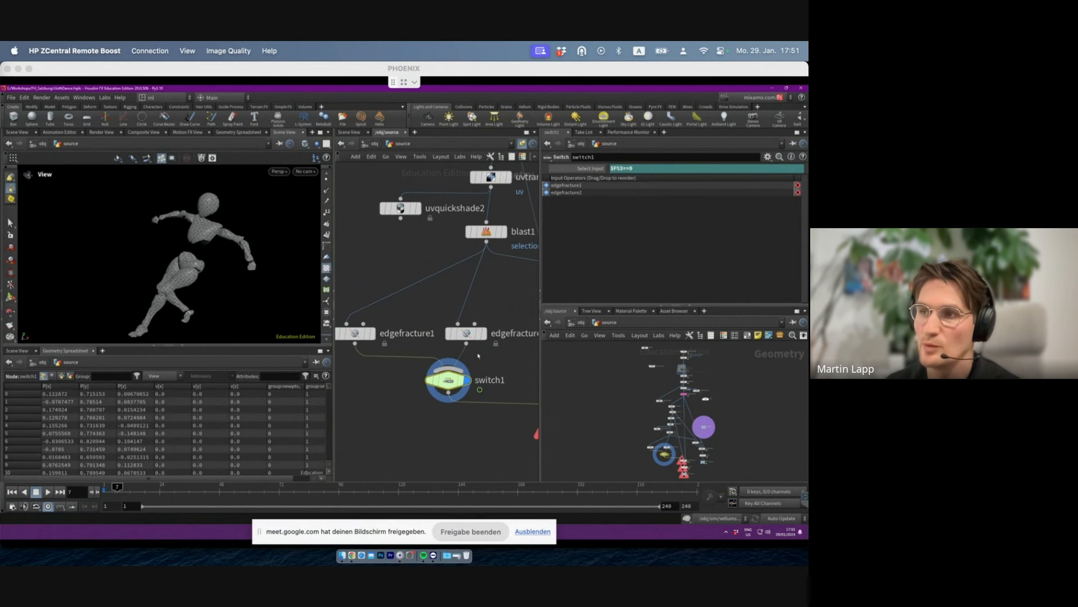
key("Right")
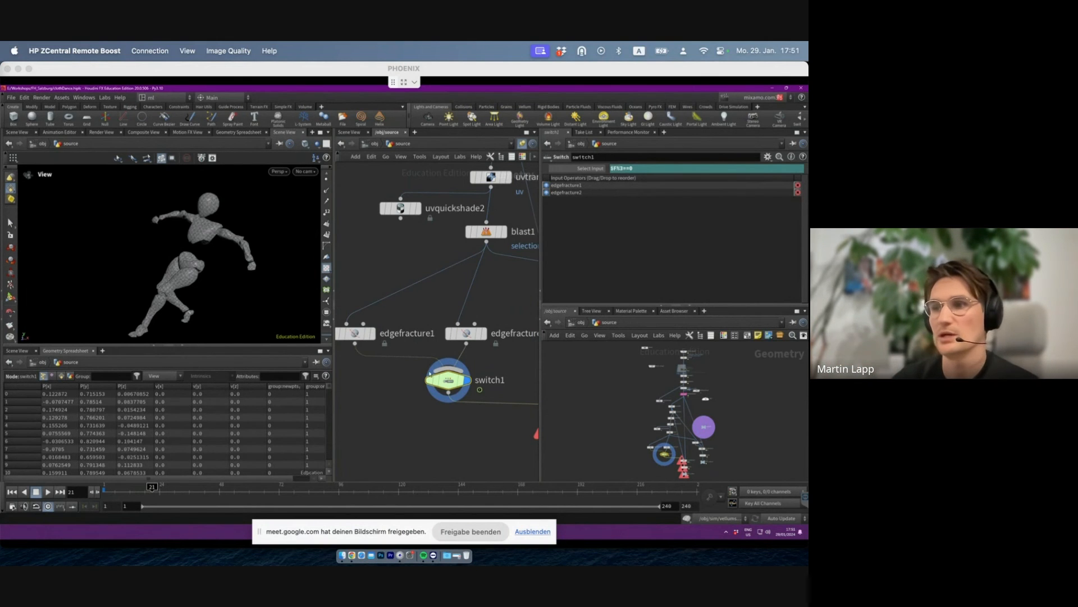
- Inspect edgefracture2 and display the deformed character at pointdeform1 and OUT_surface, scrubbing the timeline to frame 30
scroll(379, 384, "down", 3)
left_click(442, 350)
scroll(453, 368, "down", 1)
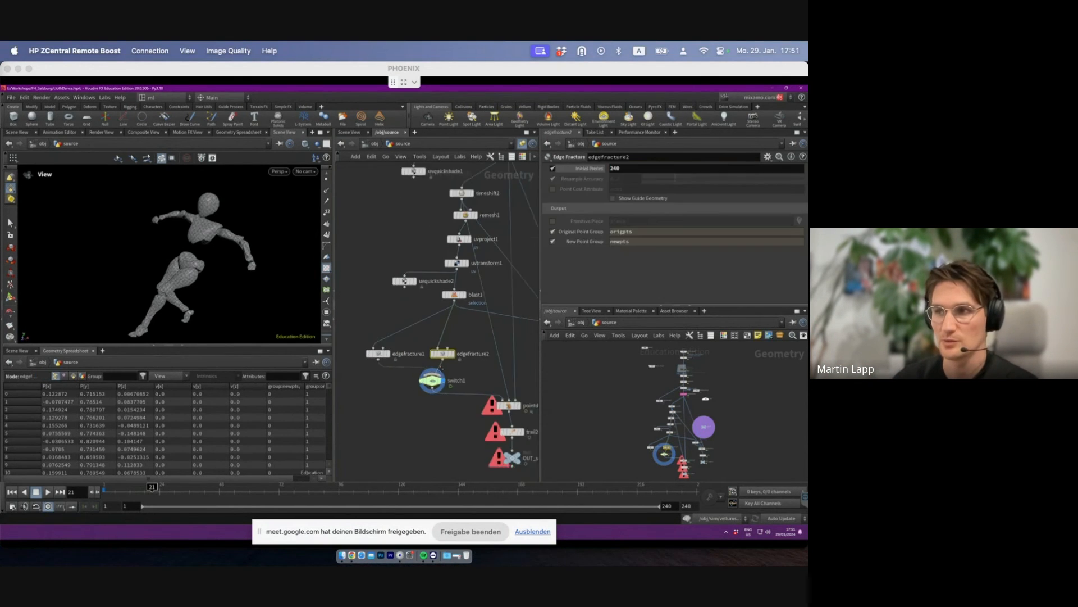
middle_click_drag(454, 369, 397, 336)
left_click(463, 371)
left_click_drag(497, 338, 473, 359)
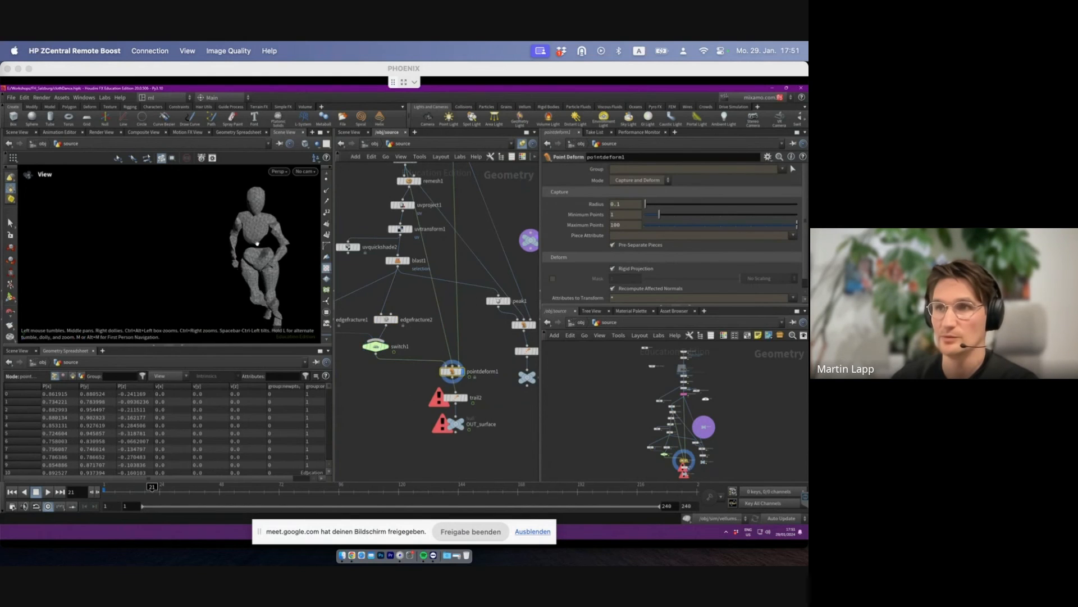
left_click_drag(111, 487, 174, 485)
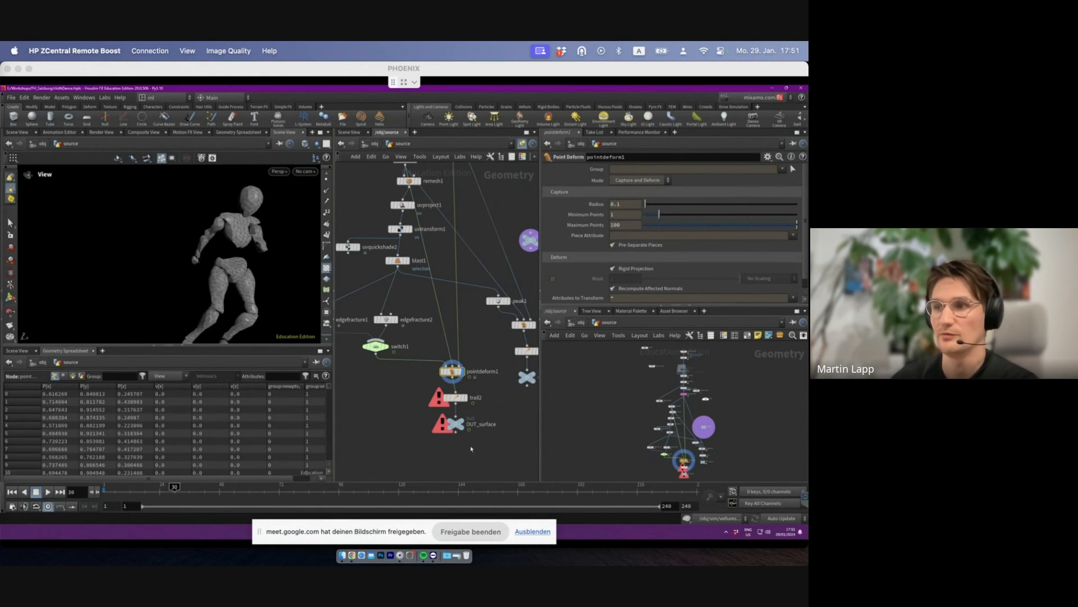
left_click(462, 421)
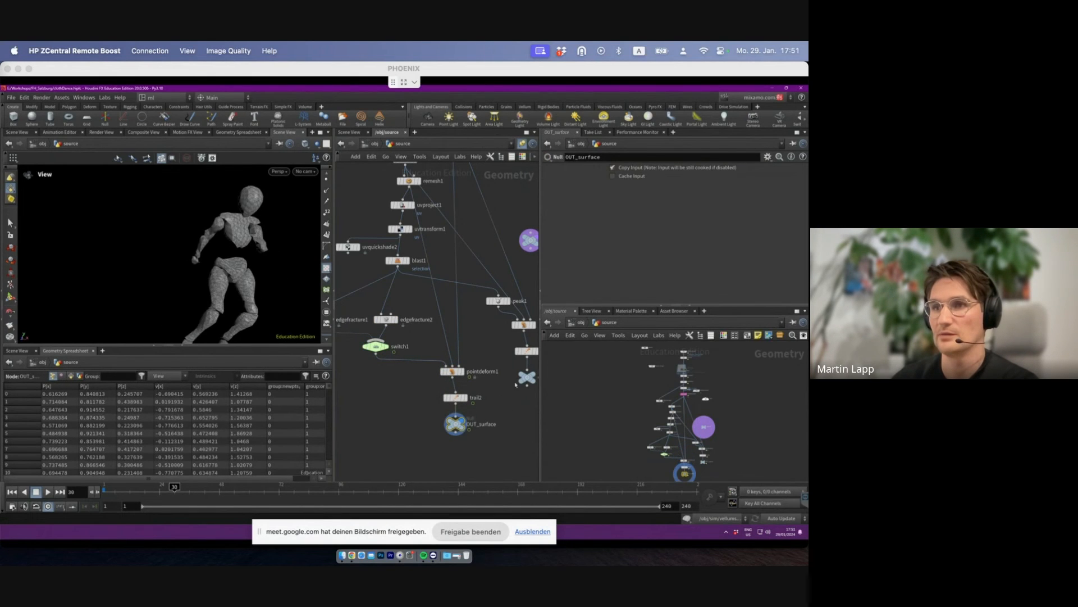
- Try the Preserve Original result type on the trail2 node and undo the change
key("Up")
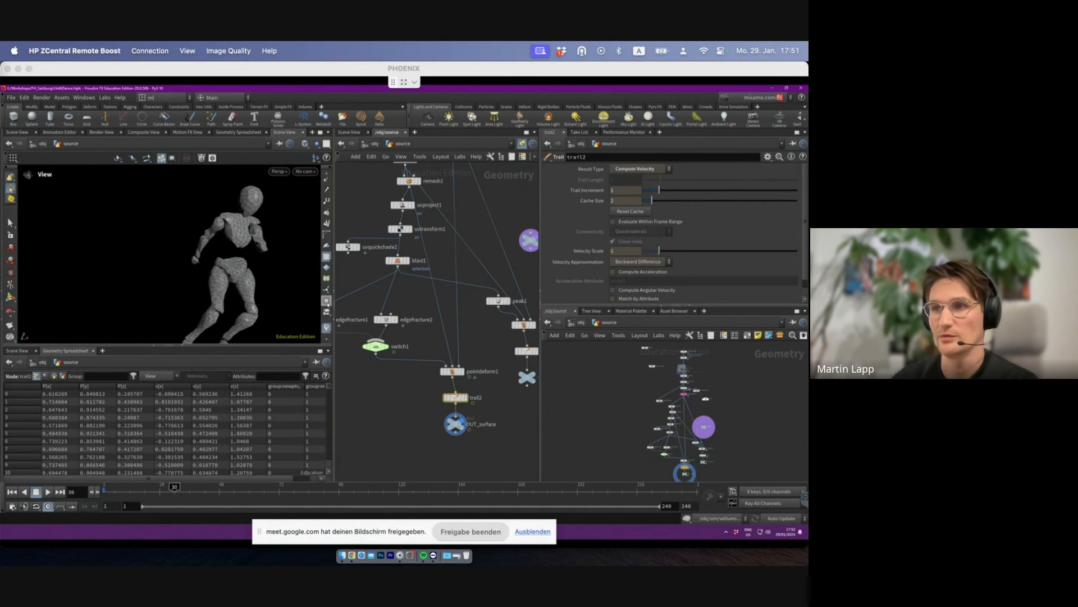
scroll(399, 261, "down", 1)
left_click(641, 169)
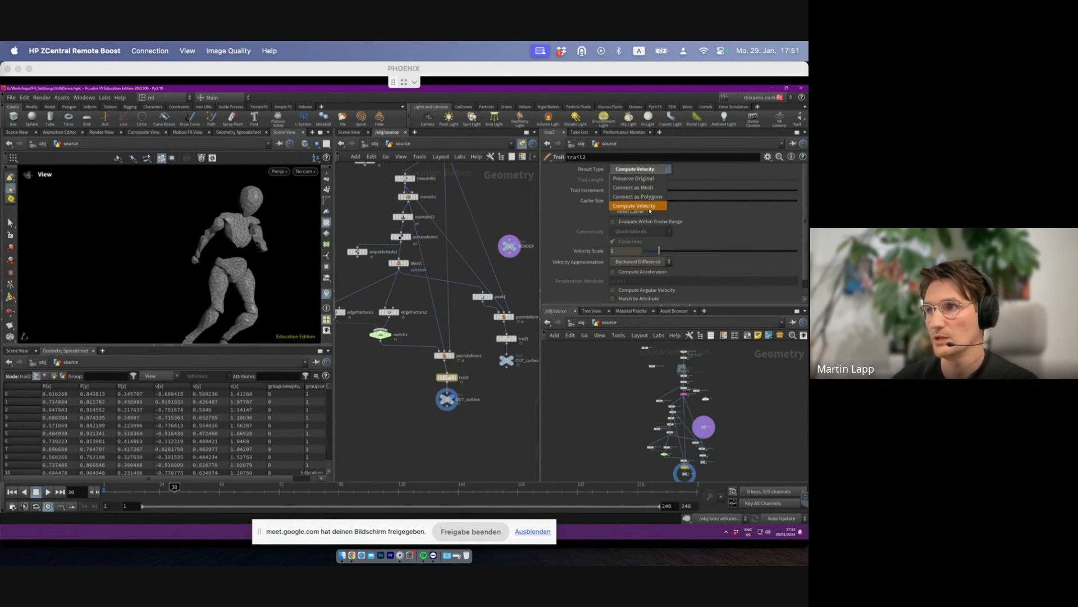
left_click(627, 178)
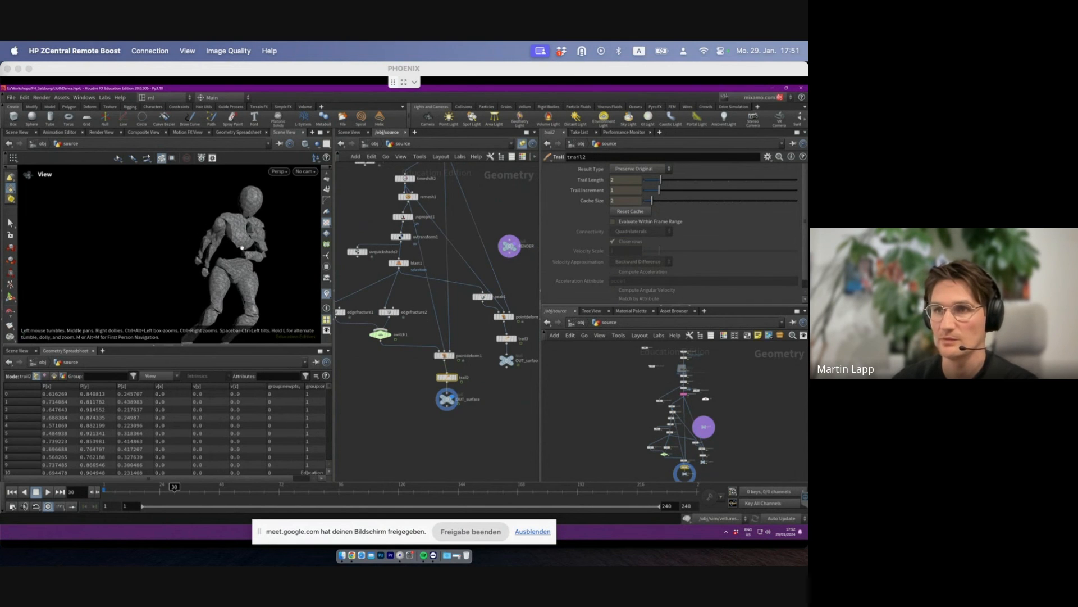
key("ctrl+z")
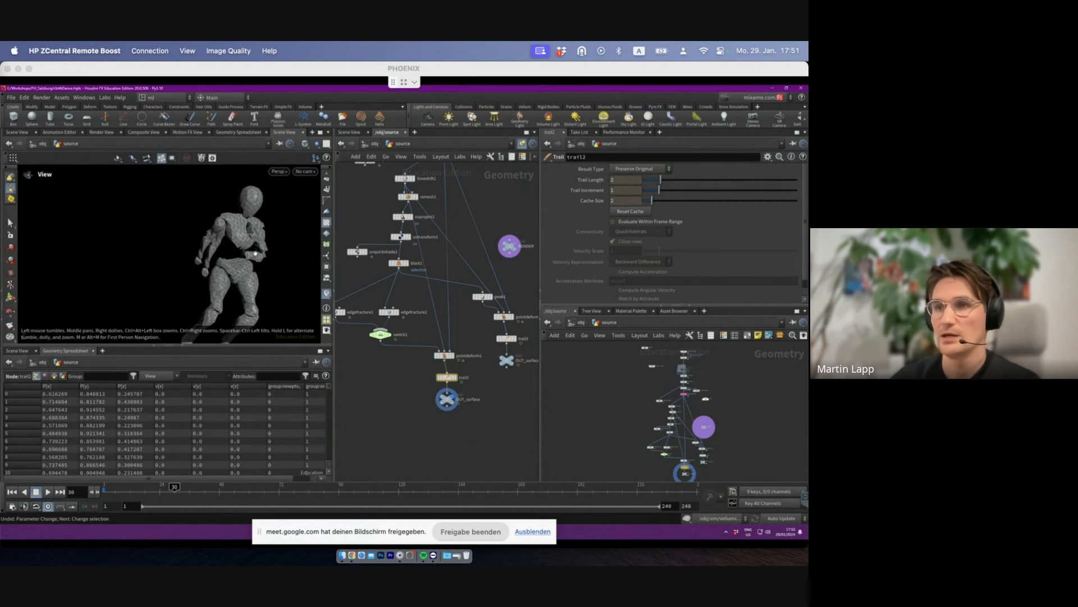
key("ctrl+z")
- Review the source network down to trail2, return to the object level and open the sim network
scroll(478, 272, "down", 5)
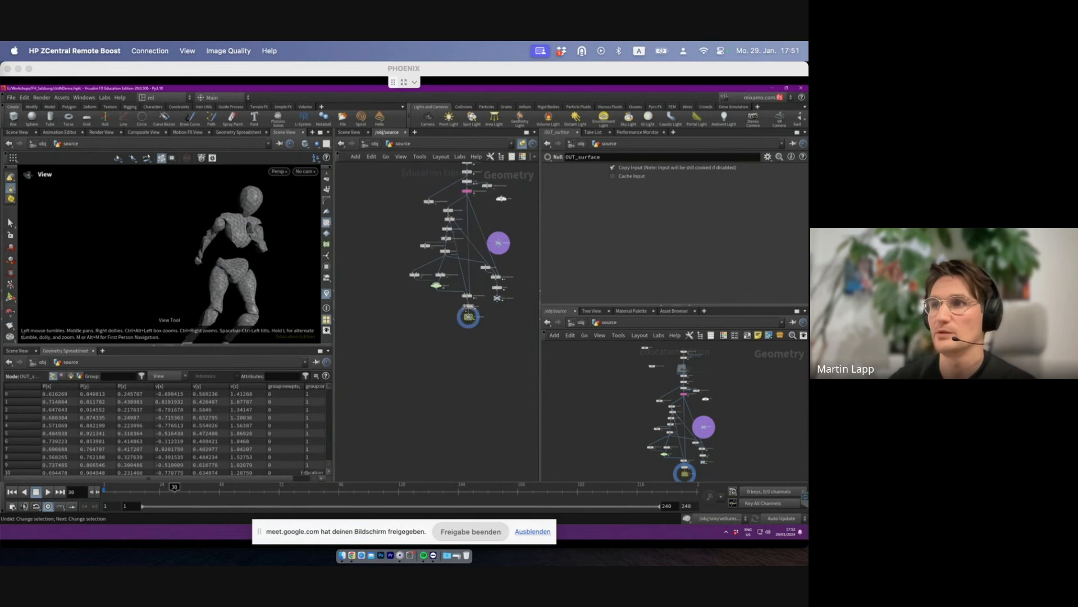
left_click_drag(406, 238, 459, 332)
middle_click_drag(418, 438, 419, 389)
scroll(420, 388, "up", 5)
left_click_drag(425, 255, 461, 342)
left_click(437, 360)
left_click(374, 144)
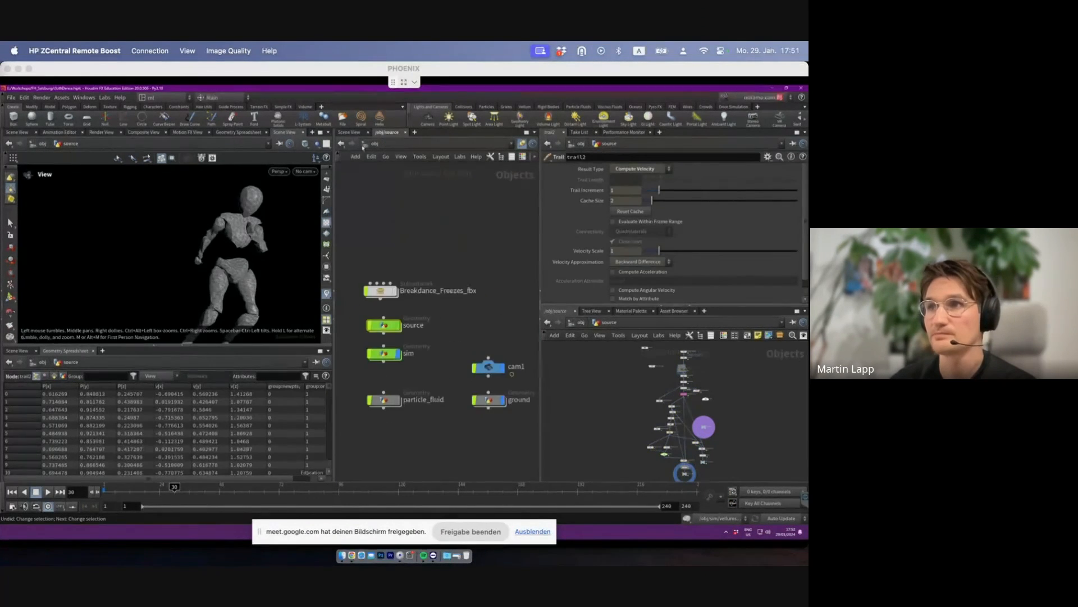
double_click(384, 354)
middle_click_drag(445, 246, 429, 275)
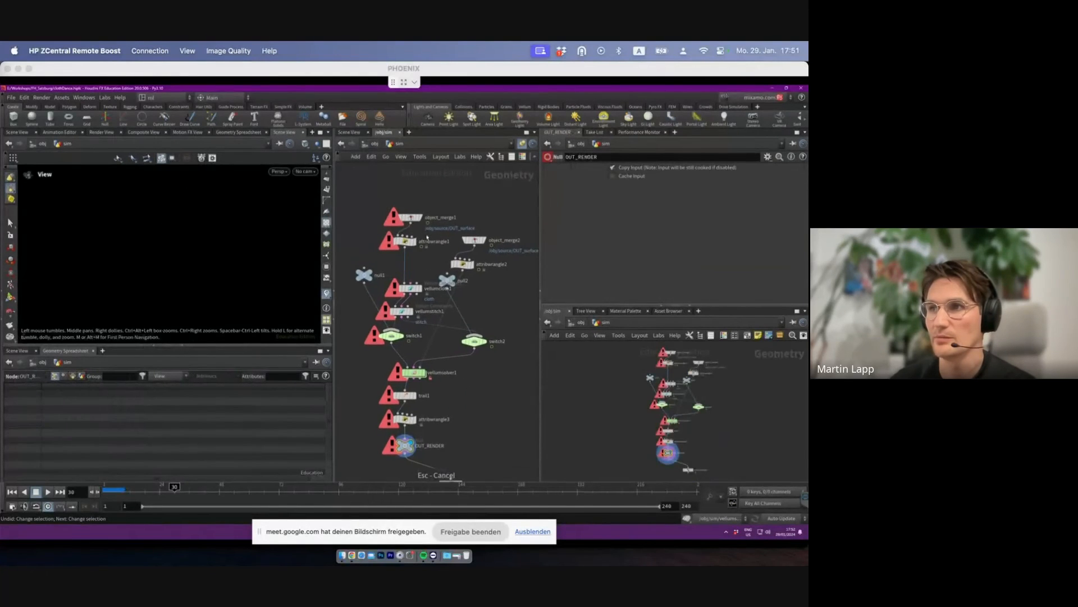
- Display object_merge1 and attribwrangle1 in the sim network and examine the wrangle's velocity expression
left_click(405, 205)
left_click(415, 205)
left_click_drag(436, 185, 379, 211)
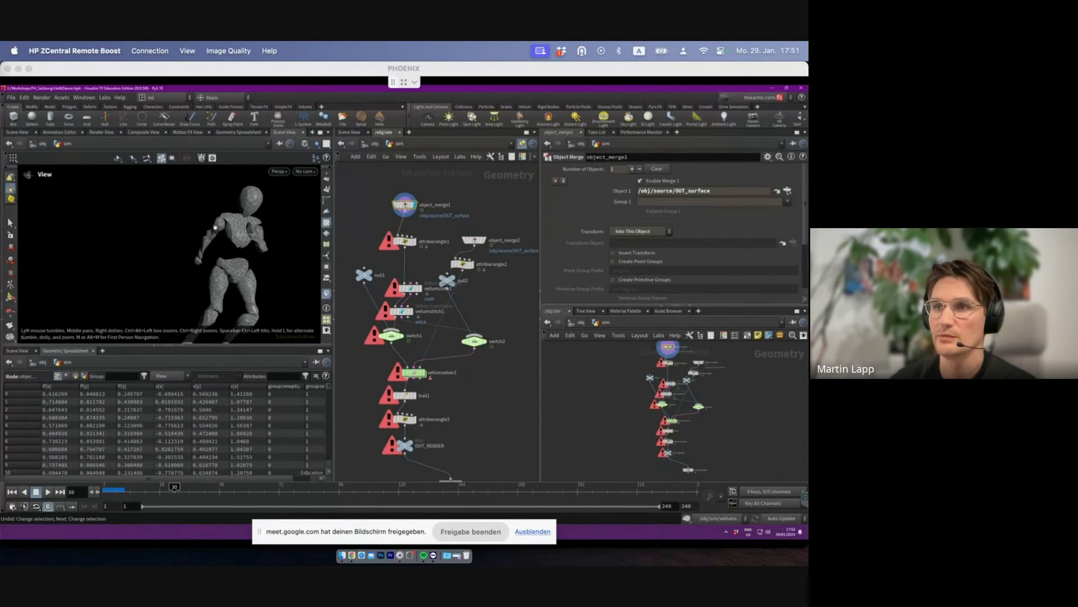
left_click(405, 242)
left_click(414, 241)
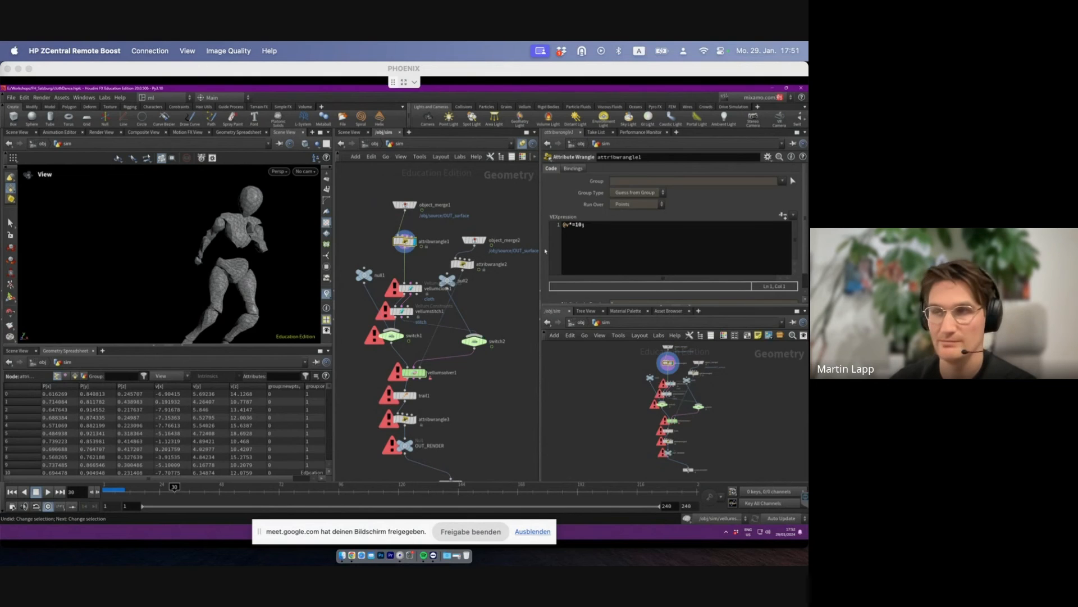
left_click(592, 224)
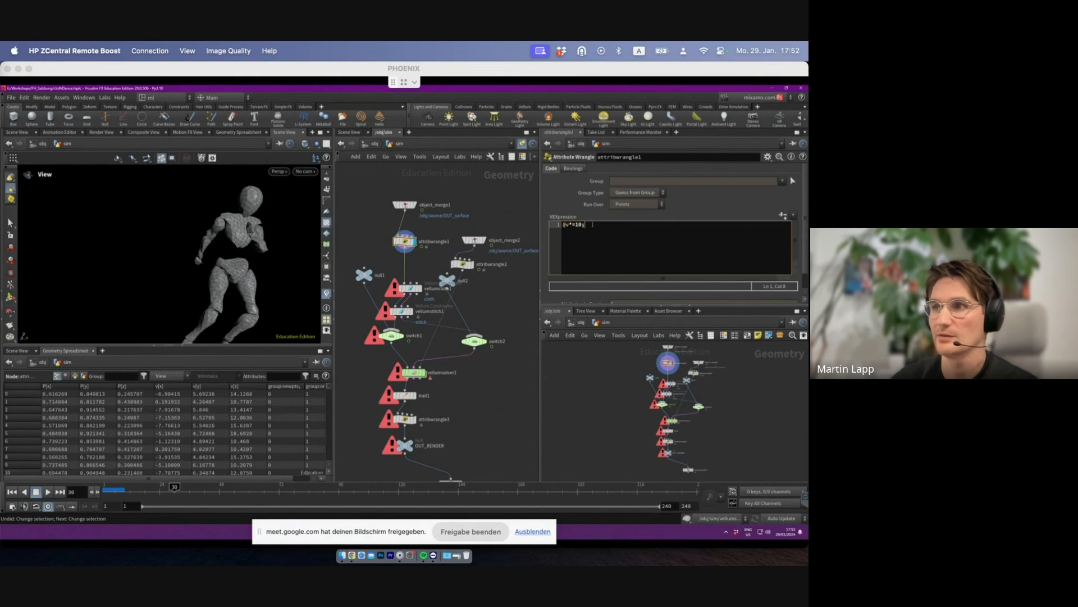
- Enable the v visualizer to compare velocities at object_merge1 and attribwrangle1, and turn it off again
left_click(326, 222)
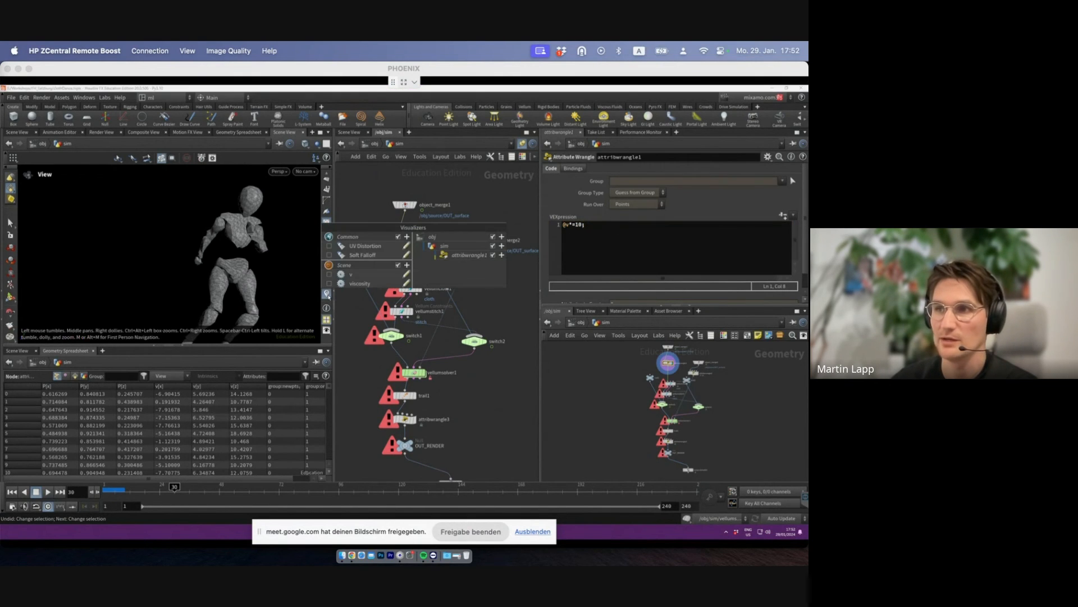
left_click(330, 275)
left_click(415, 205)
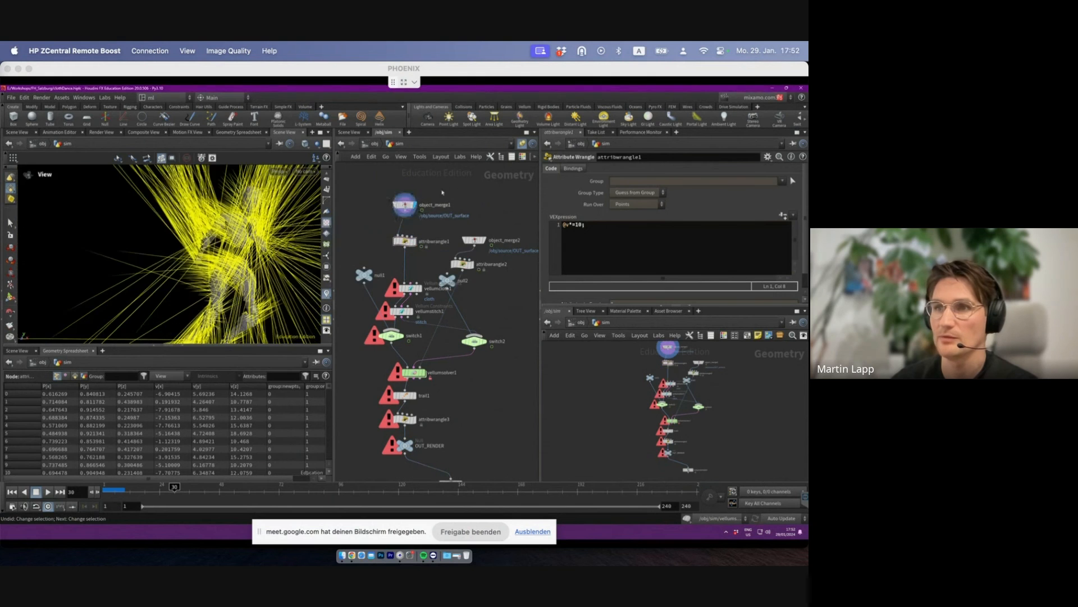
left_click(405, 205)
left_click_drag(207, 233, 106, 231)
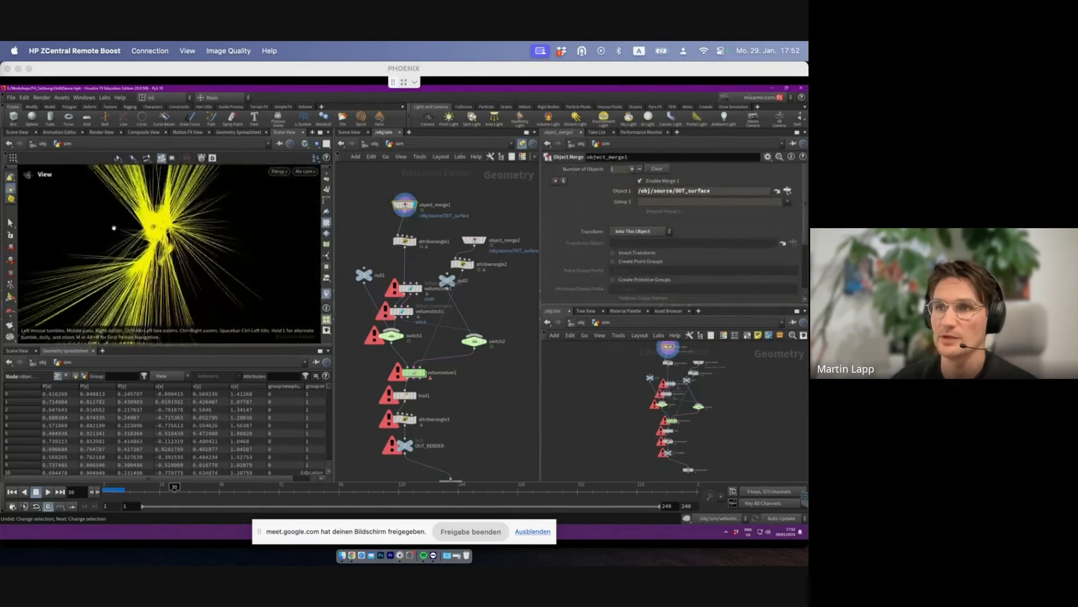
left_click(420, 242)
left_click(415, 242)
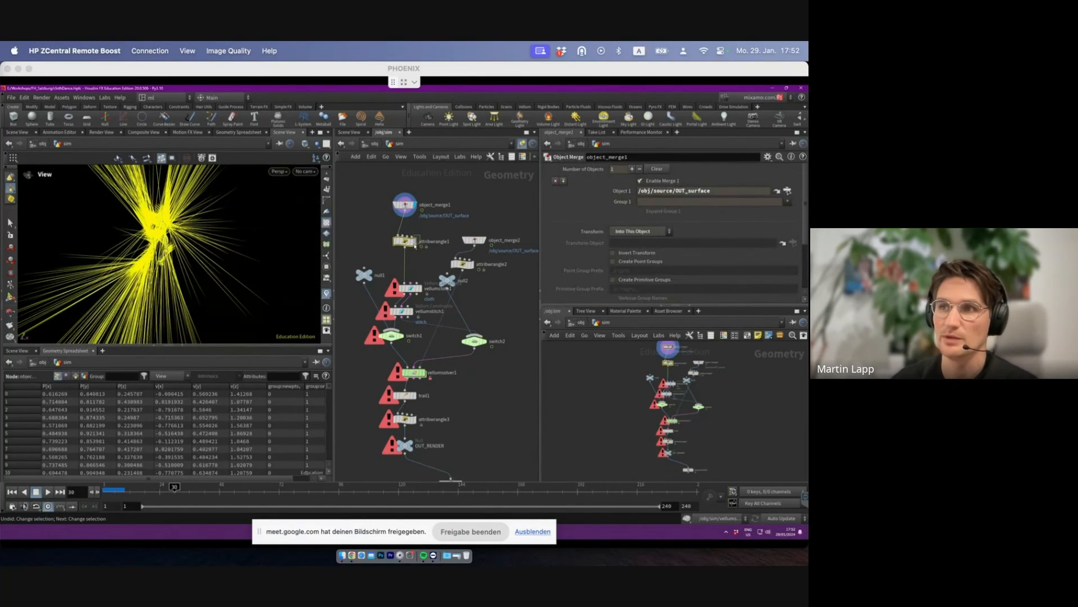
left_click(421, 242)
left_click(415, 242)
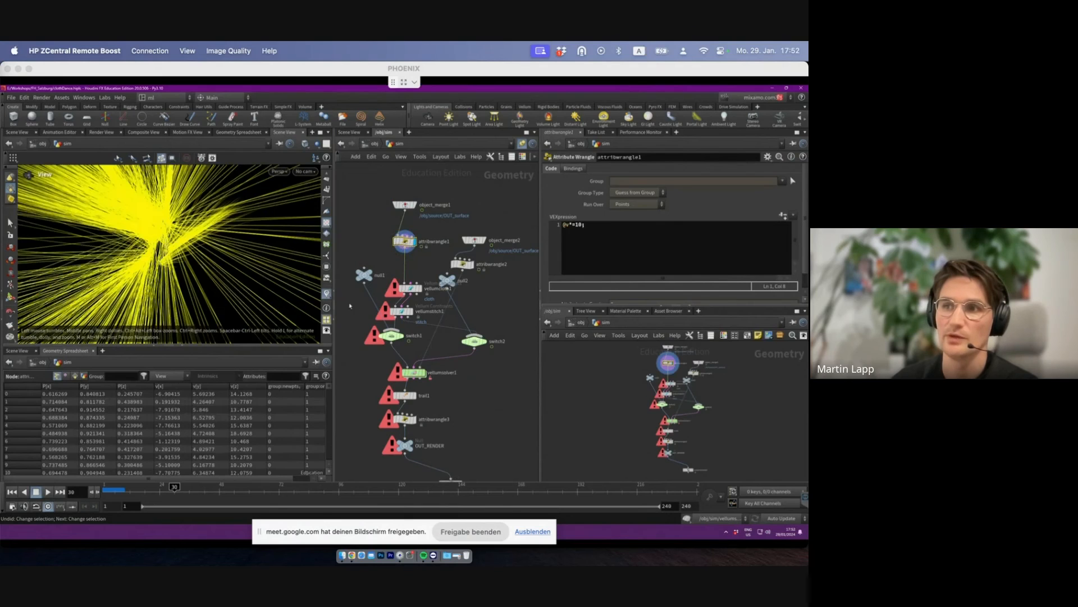
left_click(328, 295)
- Display vellumcloth1, vellumstitch1 and switch1 in turn, and examine the Select Input expression of switch1
middle_click_drag(405, 293, 438, 279)
left_click(453, 274)
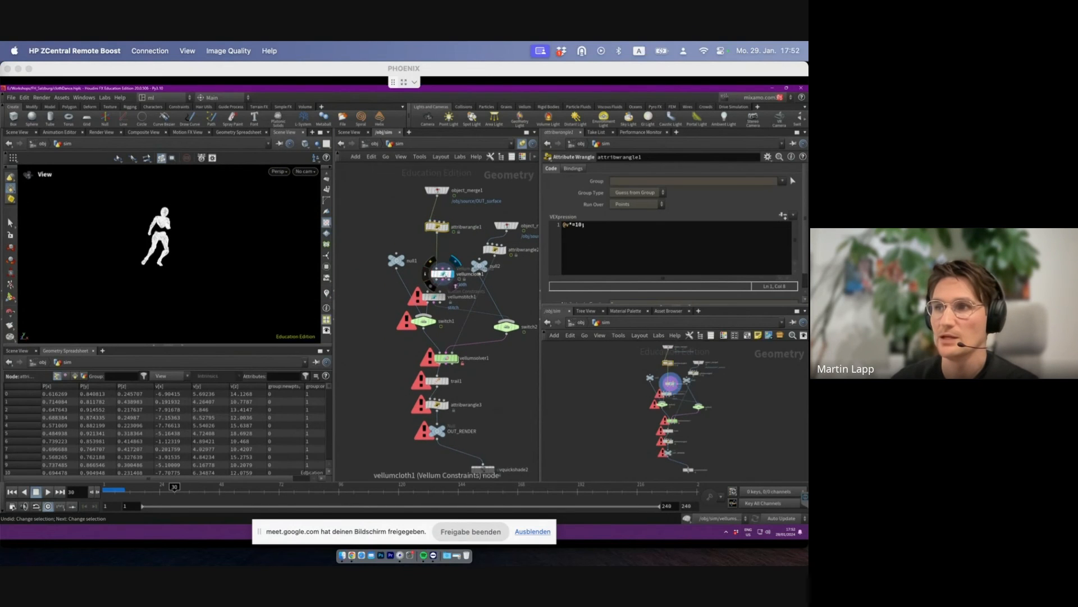
left_click(442, 274)
left_click(443, 297)
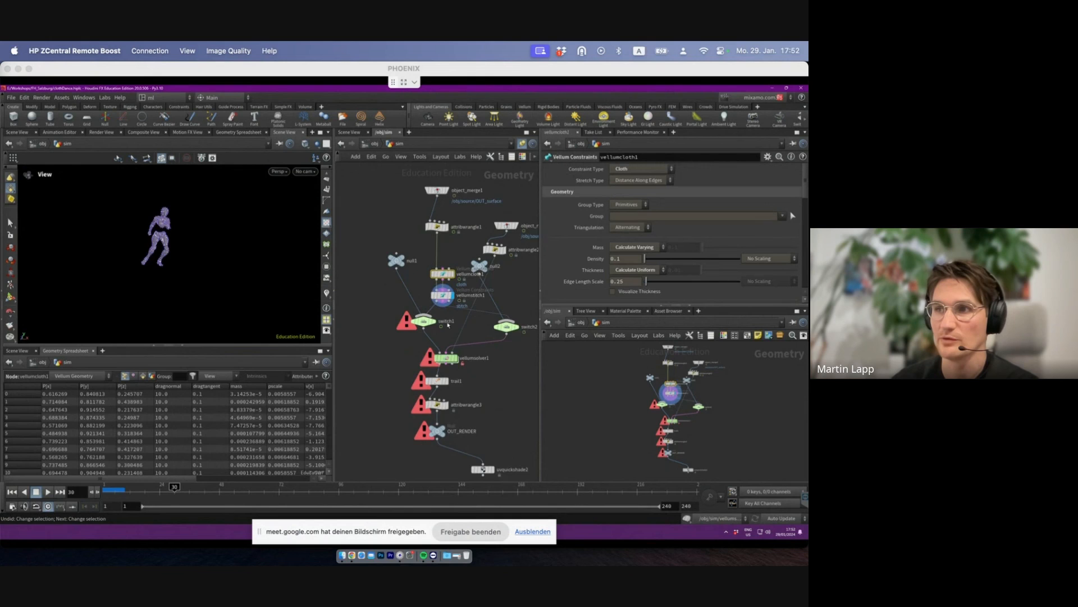
scroll(444, 319, "up", 3)
left_click(428, 321)
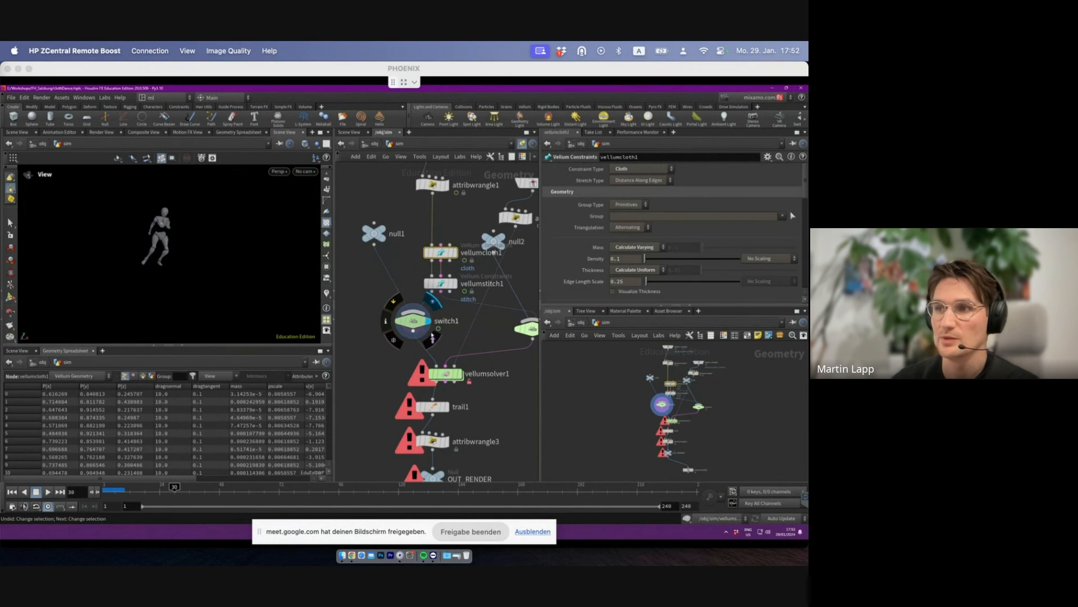
left_click(423, 335)
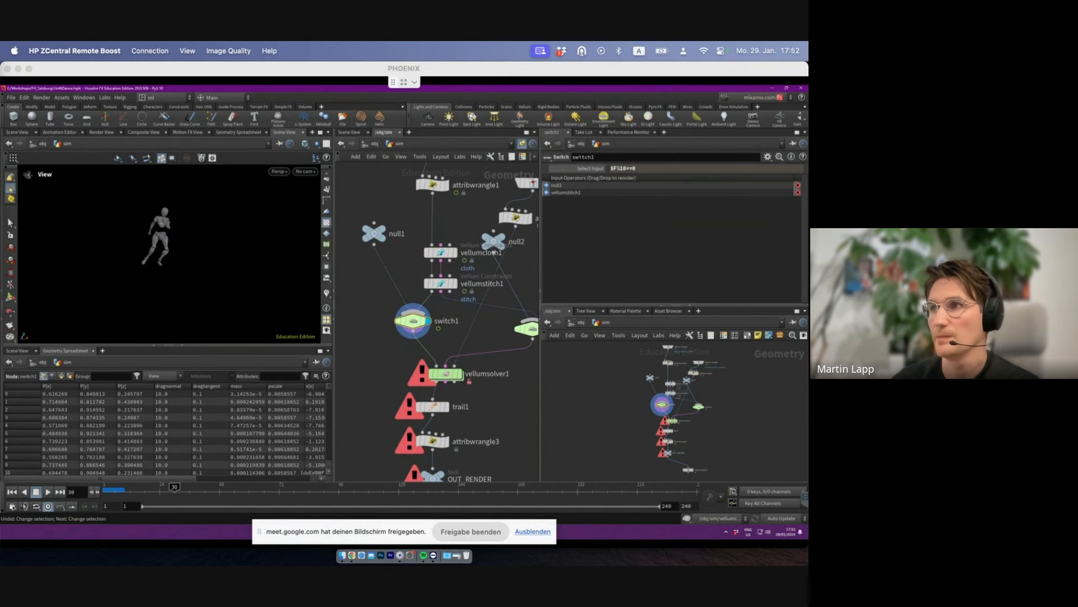
- Move null1 and null2 closer to their switches and examine the Select Input expression of switch2
left_click_drag(374, 233, 369, 272)
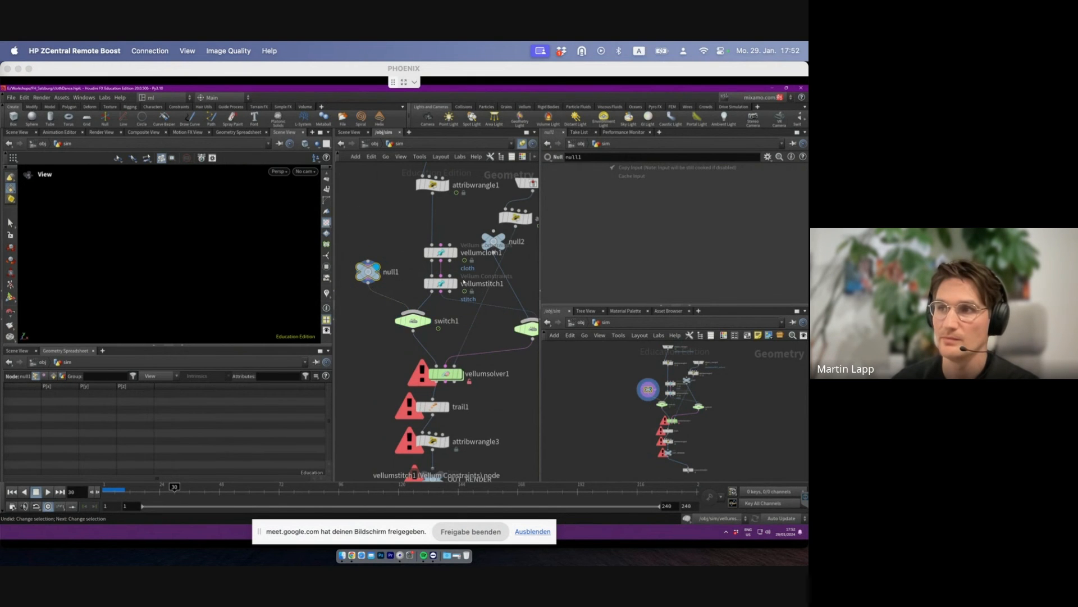
middle_click_drag(373, 351, 374, 296)
middle_click_drag(528, 246, 476, 294)
left_click_drag(469, 267, 516, 302)
left_click(507, 324)
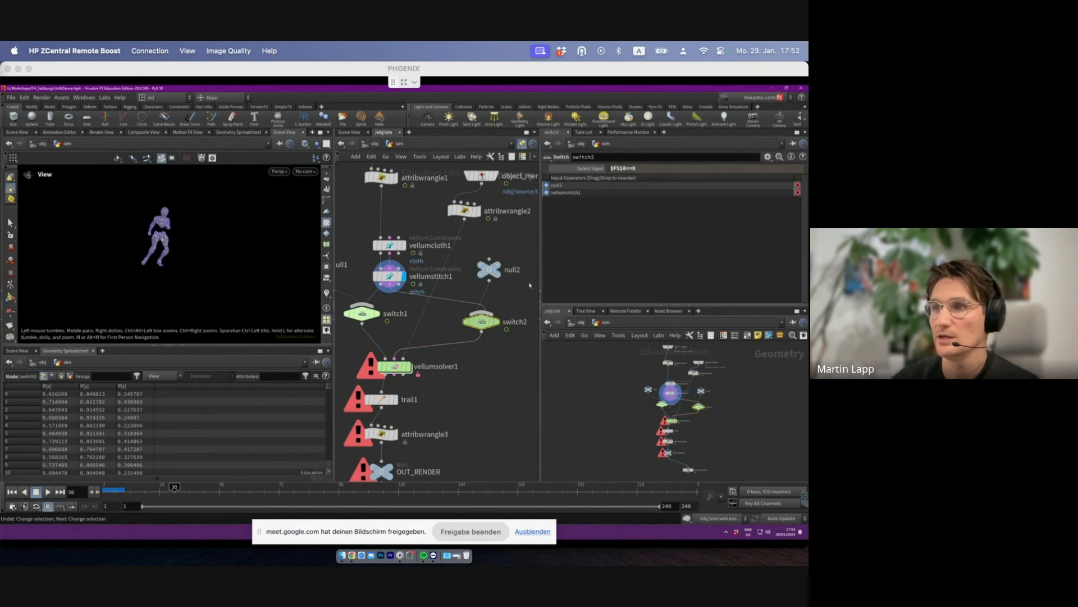
double_click(623, 168)
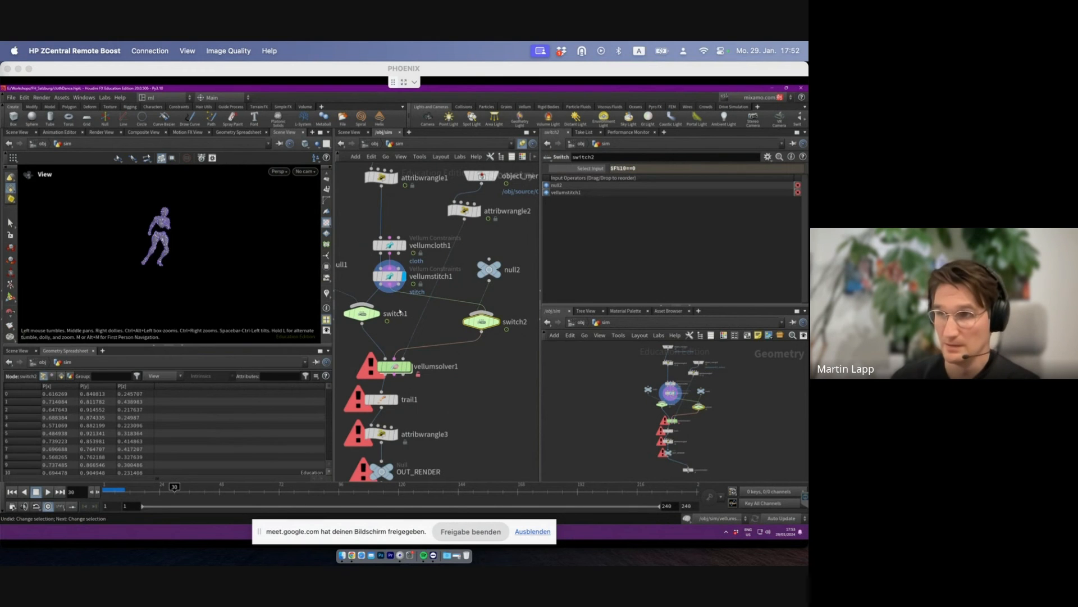
- Add a Null node fed by the first output of vellumstitch1 and display its geometry
middle_click_drag(362, 313, 420, 309)
key("Tab")
type("null")
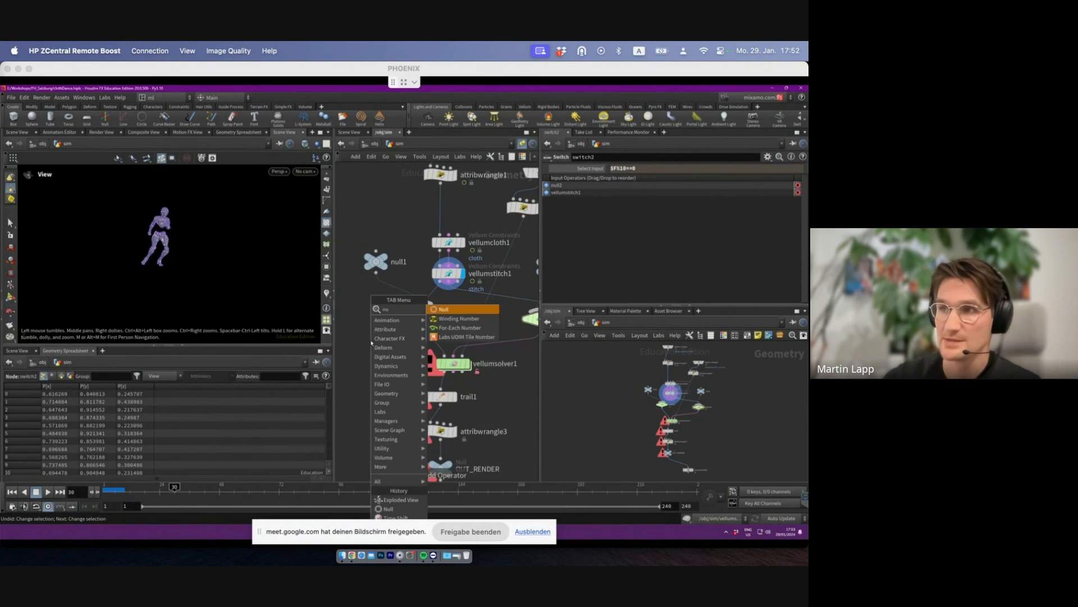
key("Return")
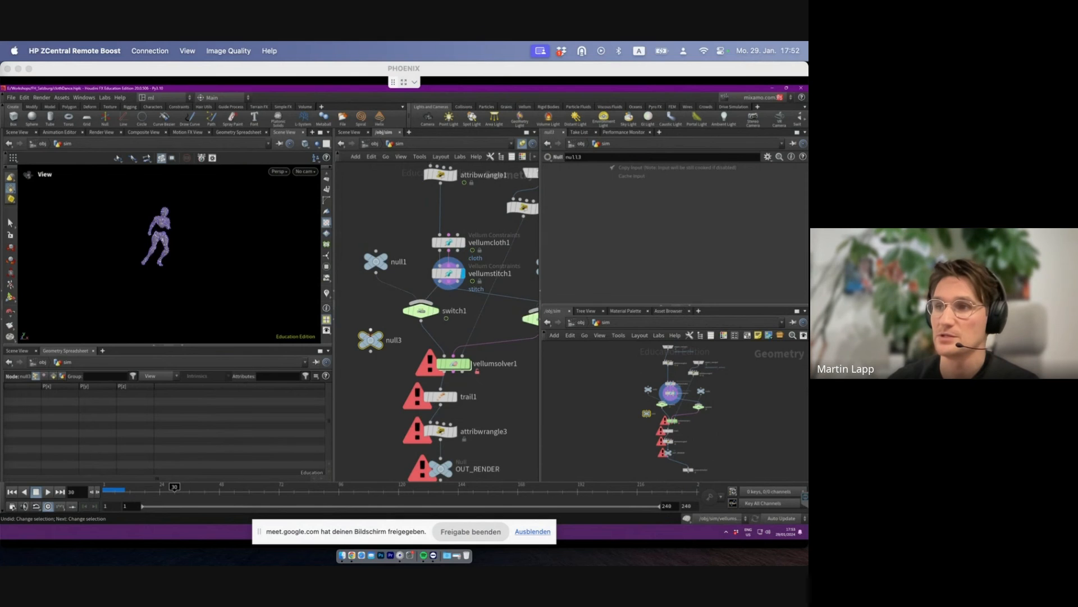
left_click_drag(440, 282, 371, 330)
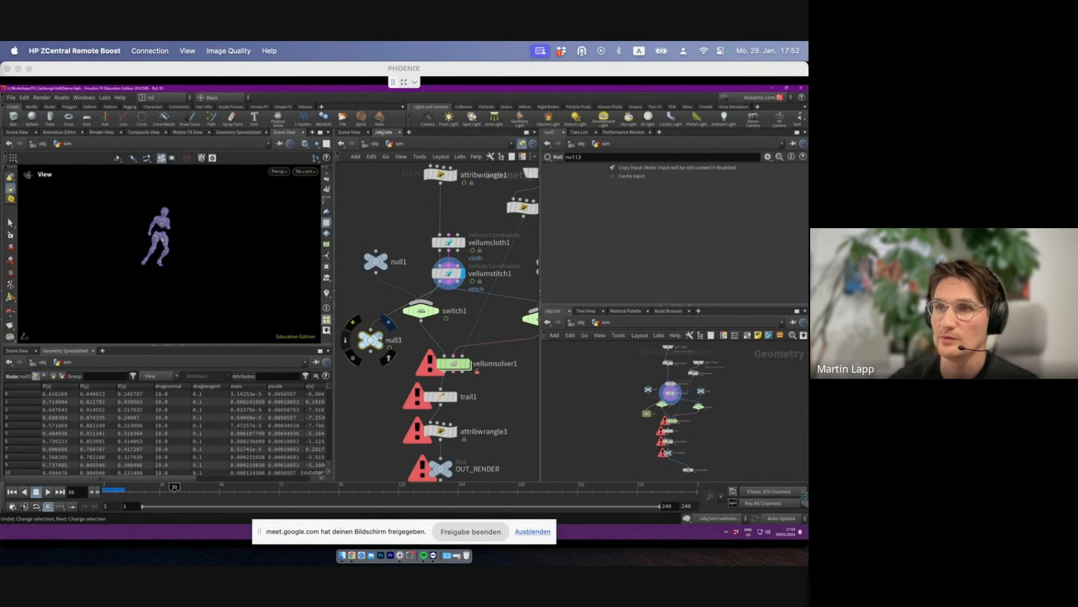
key("r")
scroll(222, 234, "up", 5)
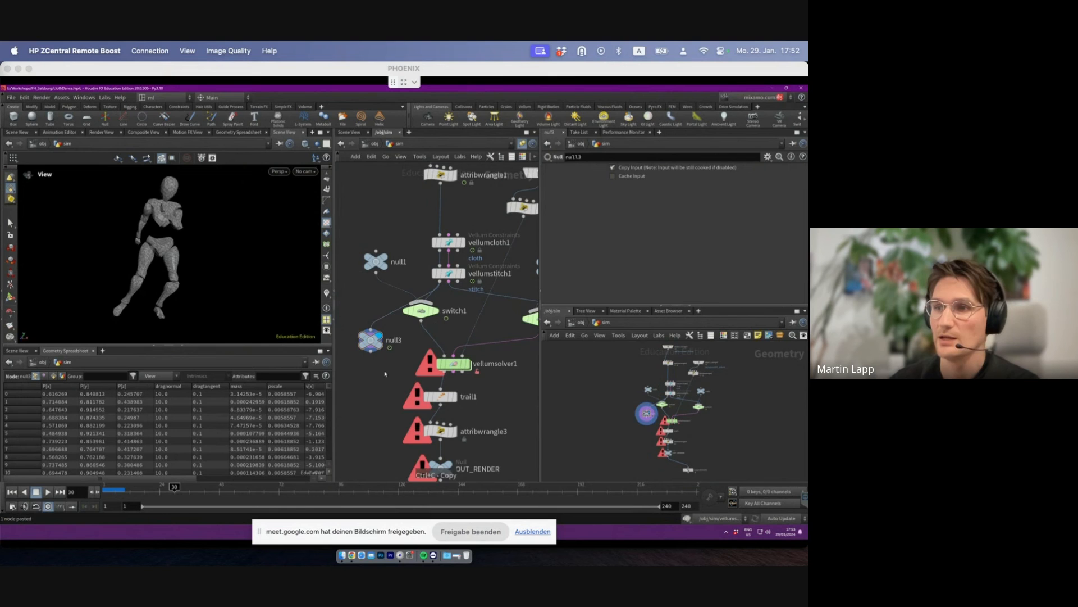
- Paste a copy of the Null, connect it to the constraint output of vellumstitch1, and display and inspect the constraint geometry
key("ctrl+v")
left_click_drag(373, 365, 447, 282)
left_click(369, 383)
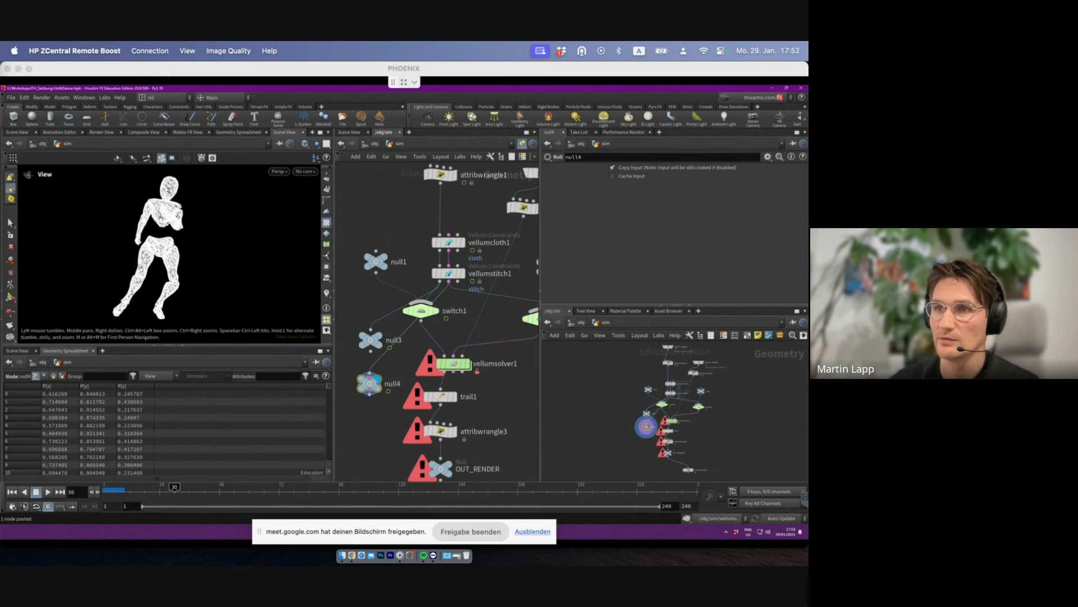
scroll(169, 253, "up", 5)
left_click_drag(169, 253, 213, 255)
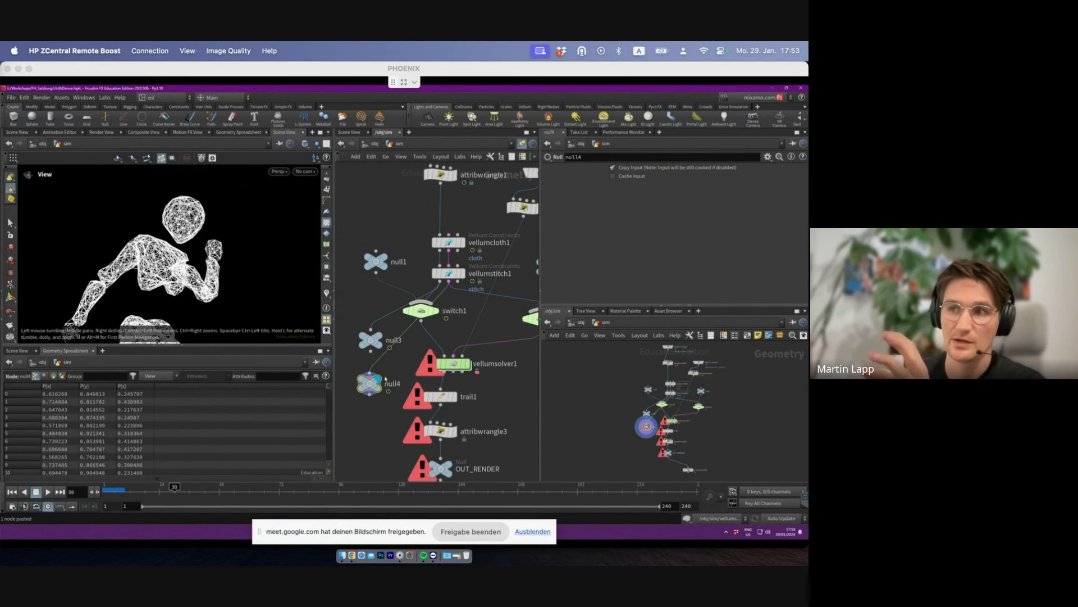
left_click_drag(371, 344, 360, 349)
middle_click_drag(360, 349, 389, 339)
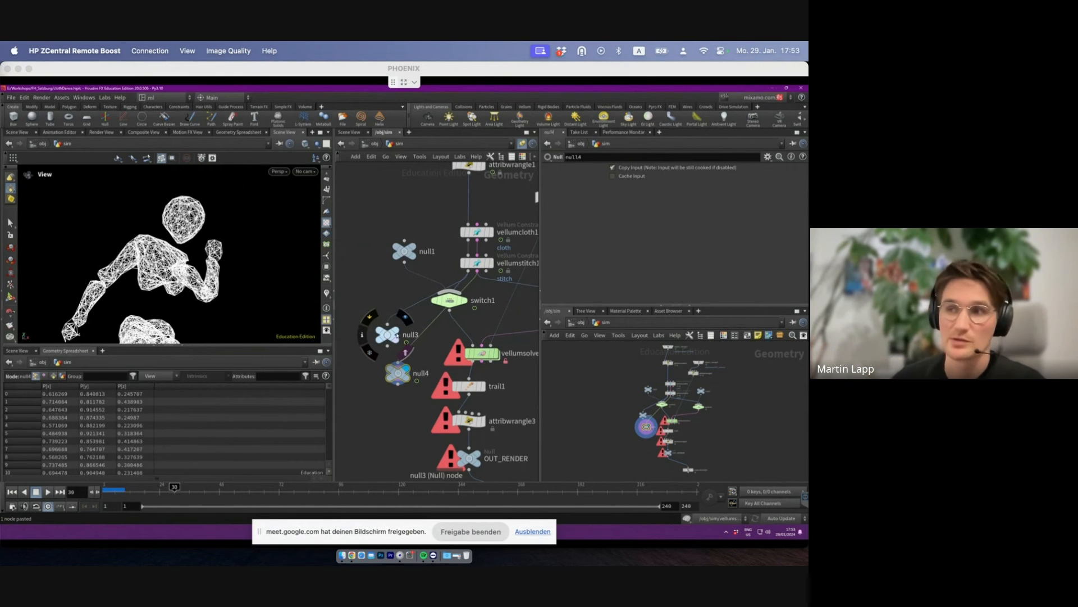
- Delete the two test Null nodes below vellumstitch1 and display vellumsolver1
left_click_drag(371, 307, 401, 428)
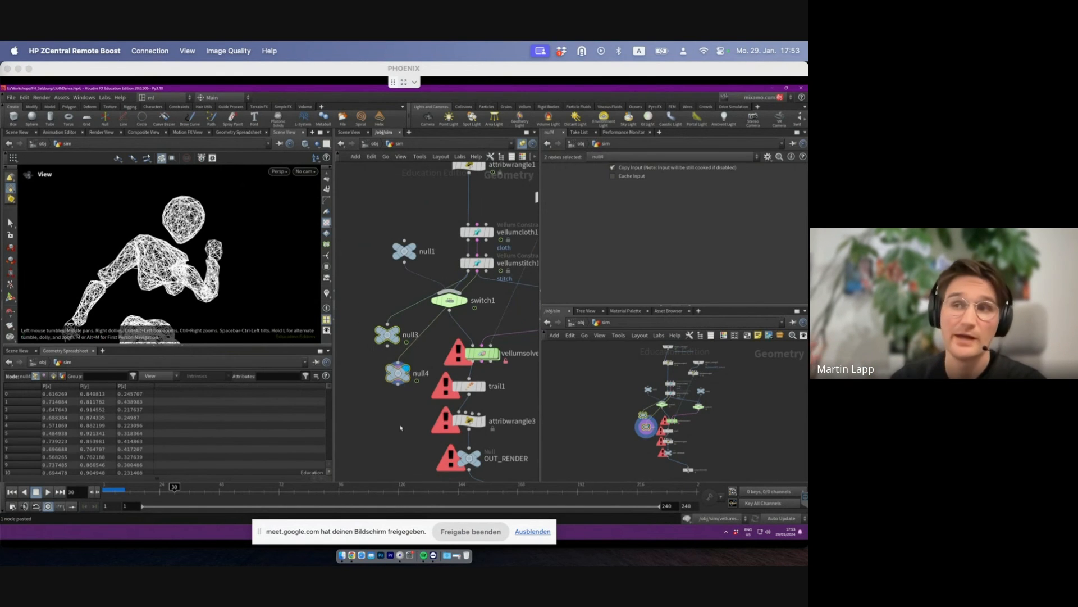
key("Delete")
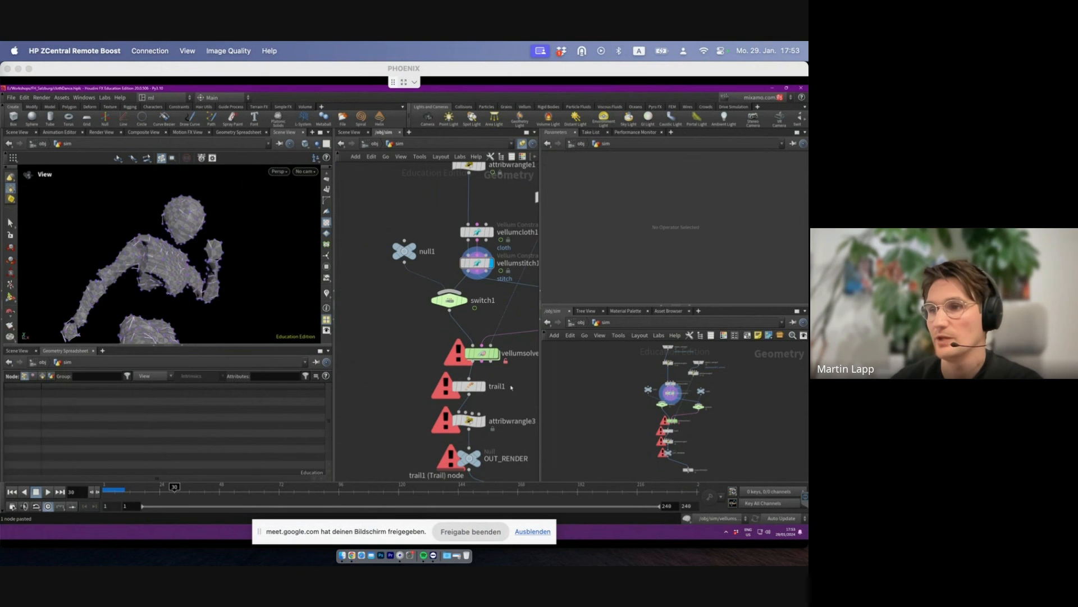
middle_click_drag(506, 364, 463, 366)
left_click_drag(459, 362, 442, 352)
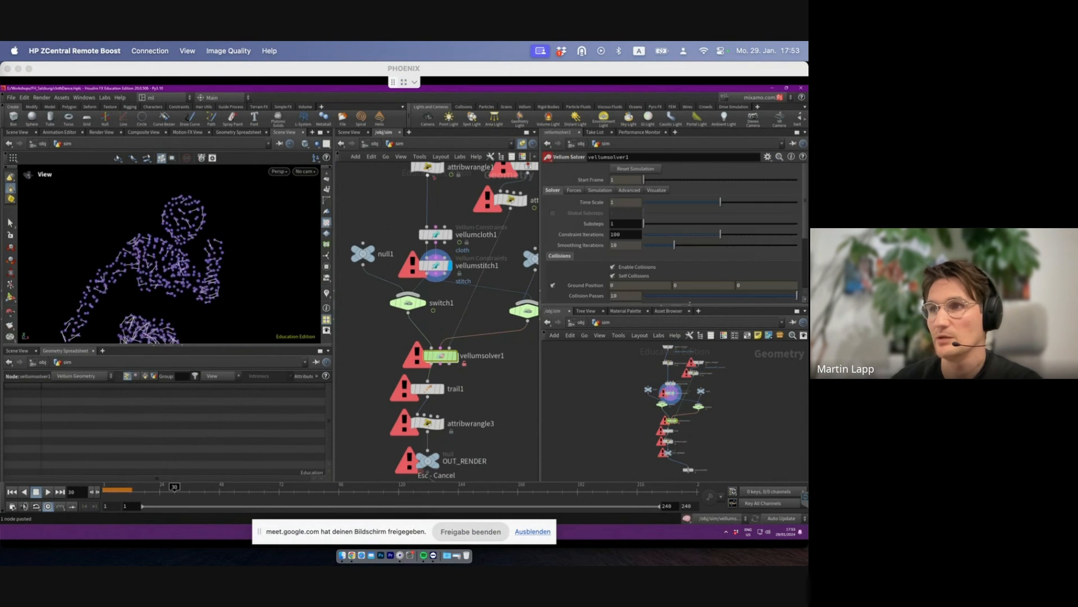
left_click_drag(461, 209, 434, 245)
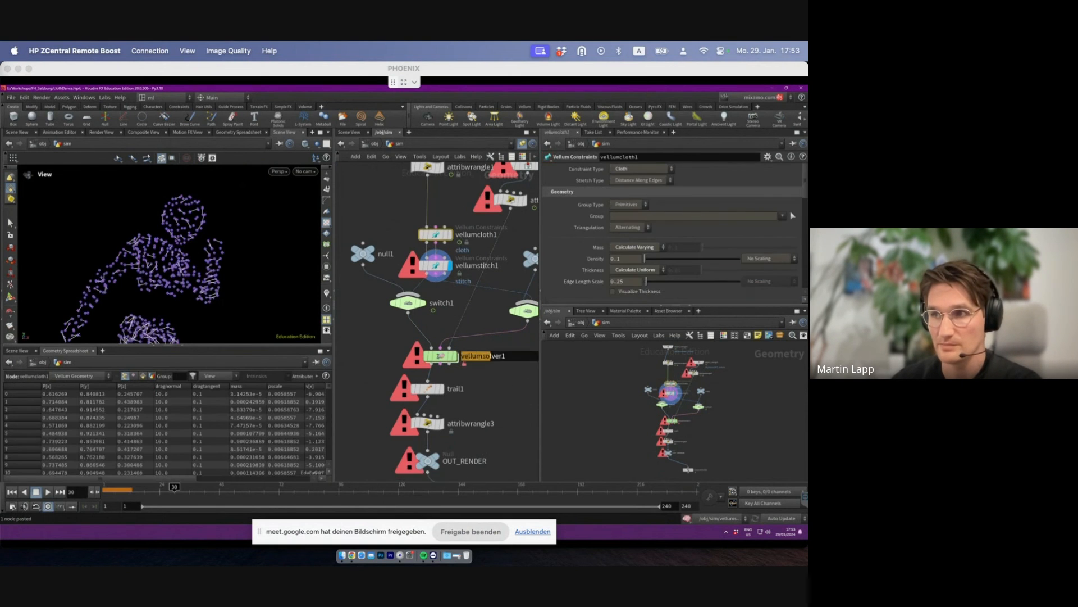
mouse_move(457, 355)
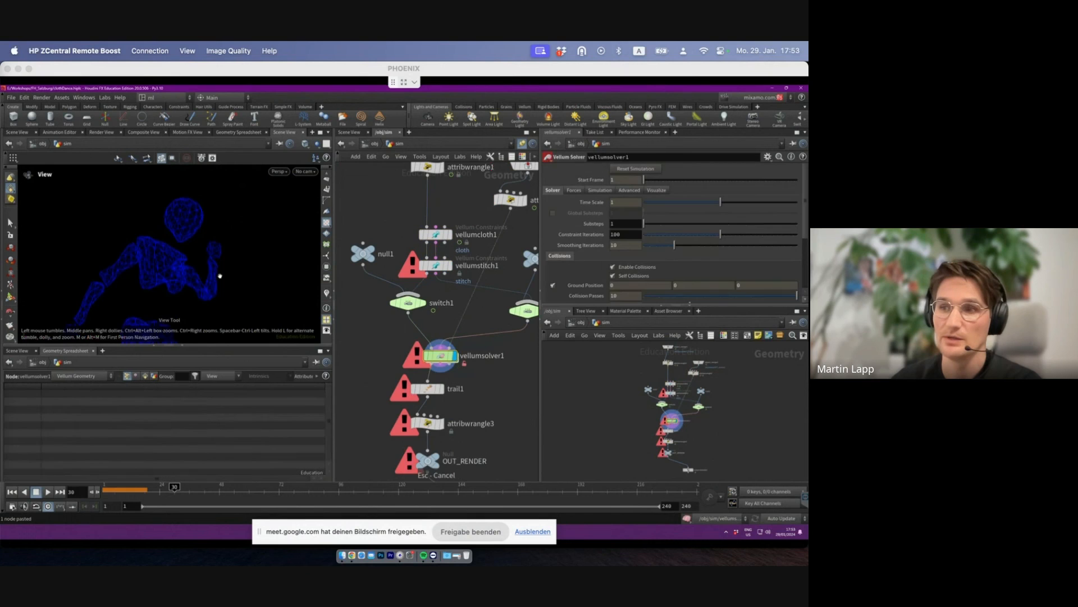
- Play the vellumsolver1 simulation from frame 1, stop it and return to the first frame
left_click(23, 492)
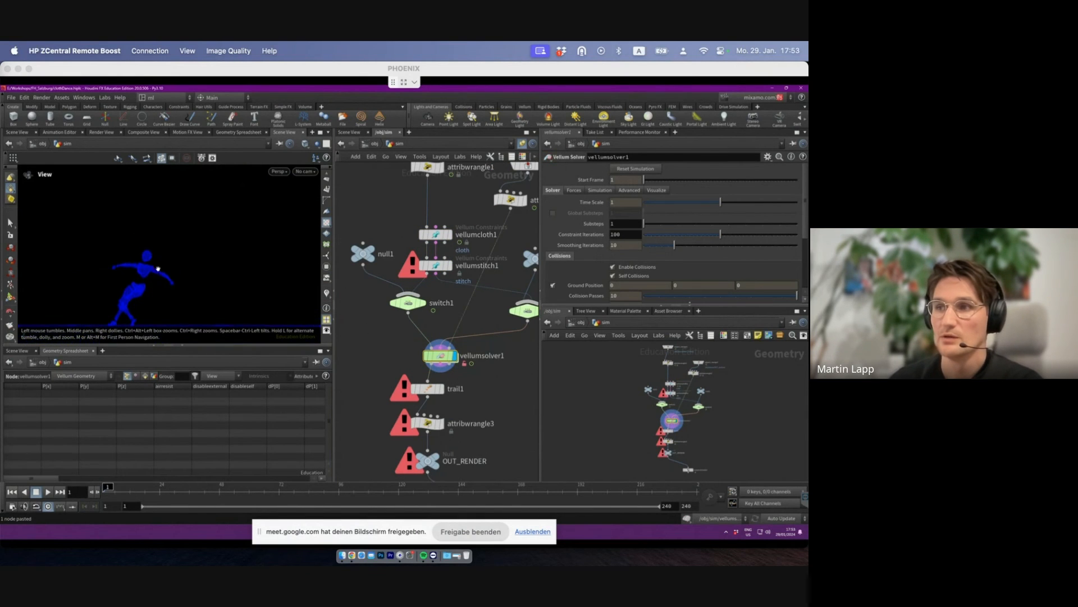
mouse_move(458, 357)
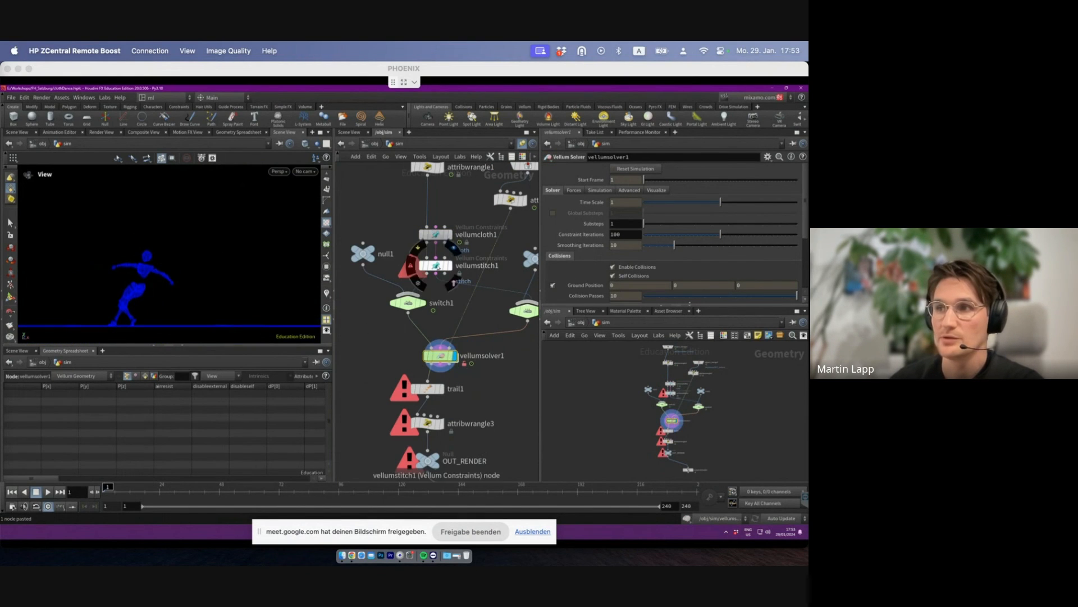
left_click(435, 265)
key("ctrl+c")
left_click(441, 355)
left_click(48, 491)
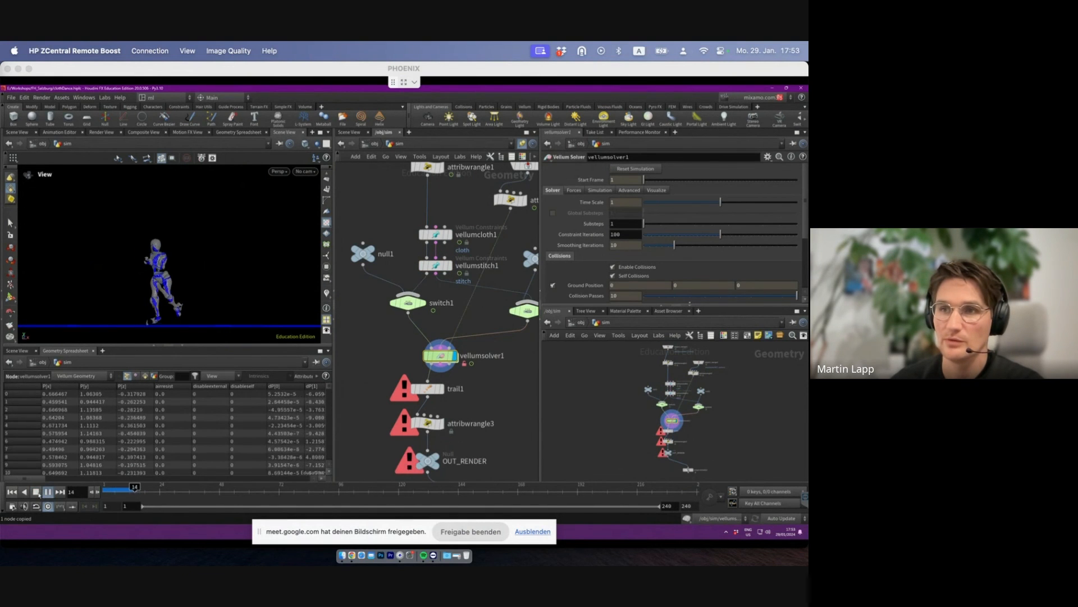
left_click(38, 492)
left_click_drag(136, 491, 66, 490)
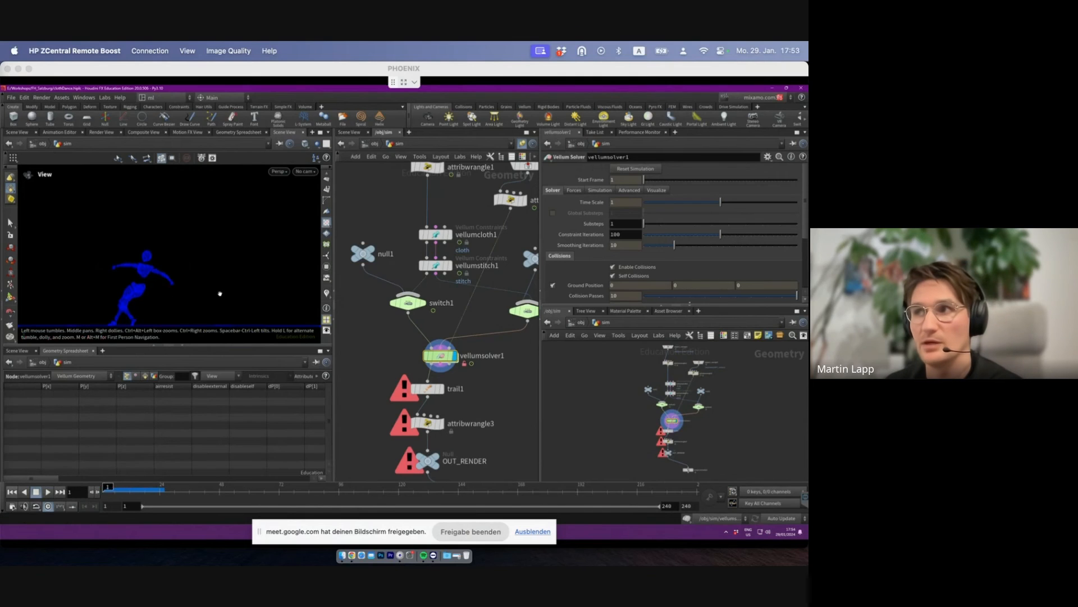
- Turn off Show Collision and Show Guide Geometry on vellumsolver1 and check the first frames of the simulation
left_click(639, 194)
left_click(659, 195)
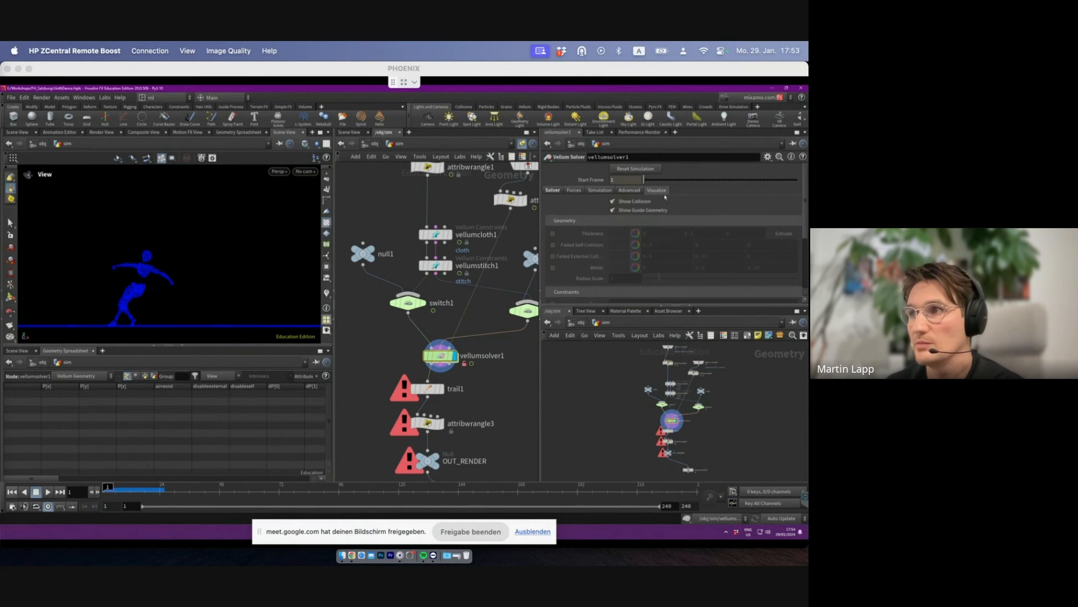
left_click(640, 211)
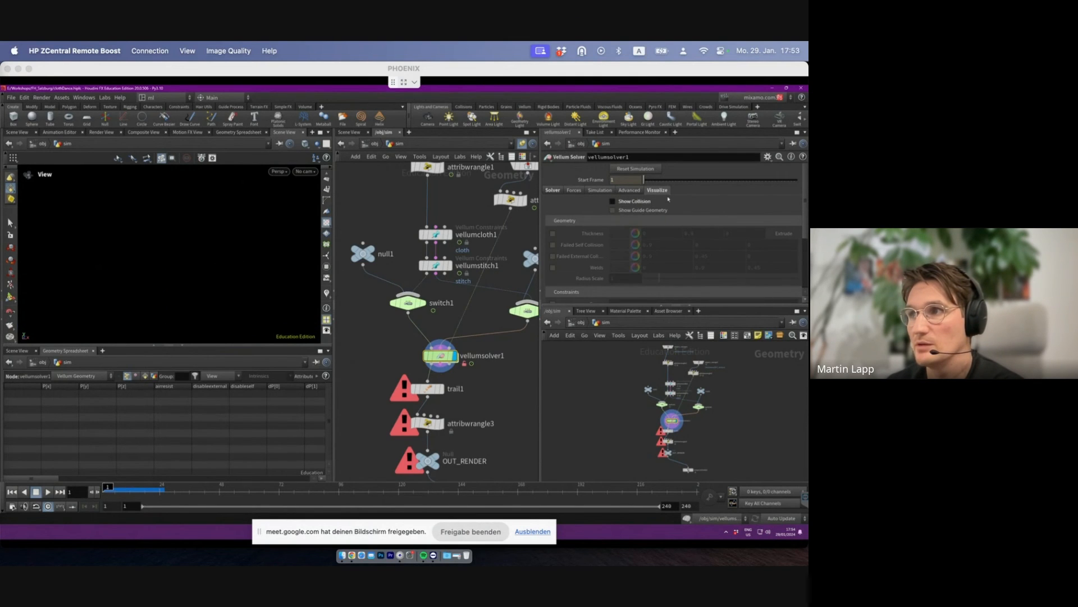
left_click(48, 492)
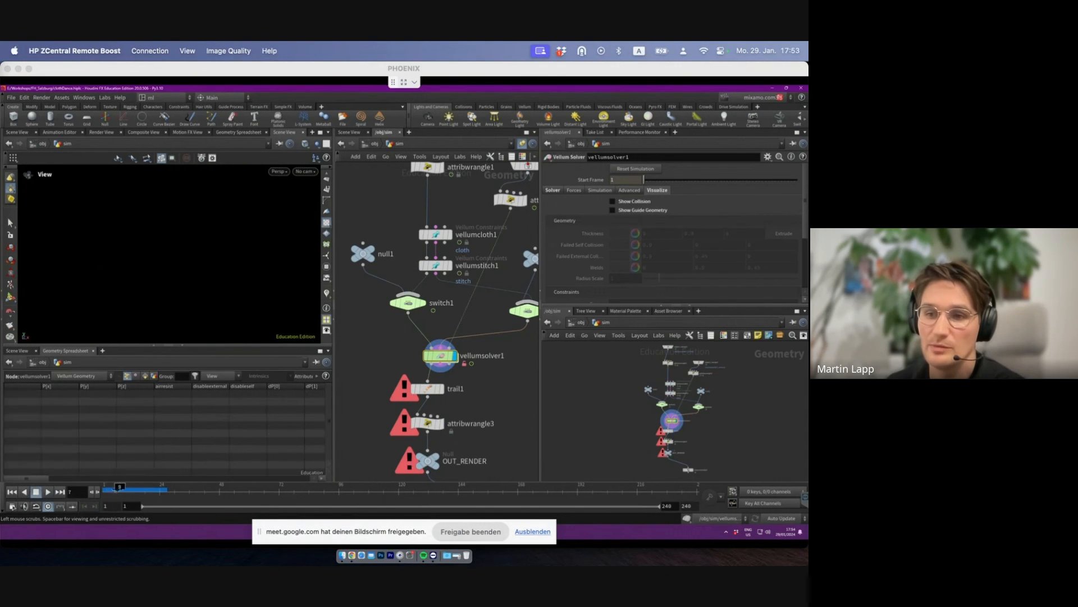
left_click_drag(120, 489, 108, 489)
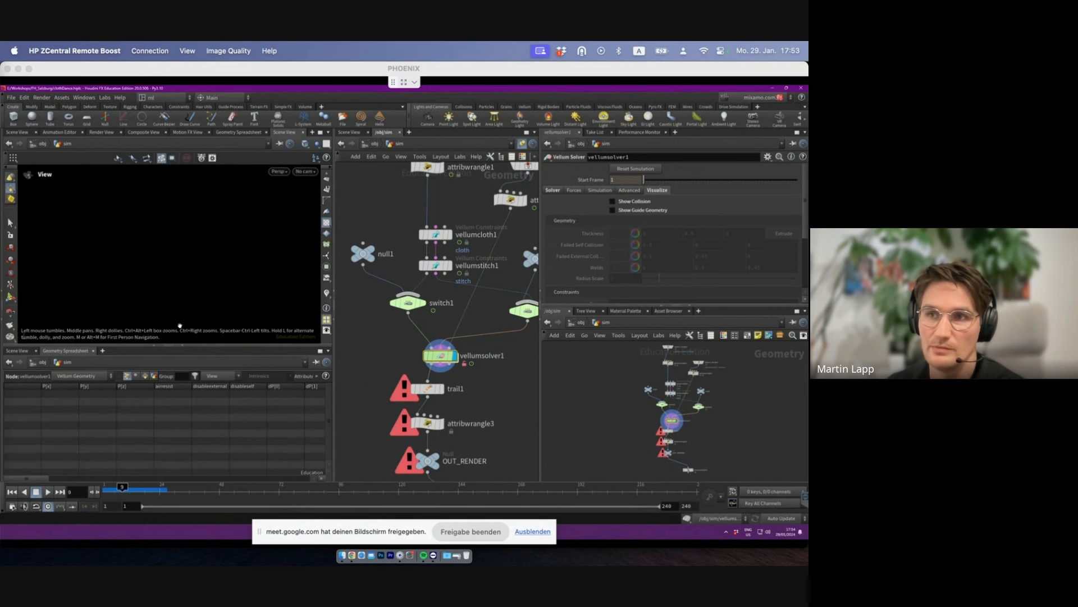
- Display switch1, compare its vellumstitch1 and null1 inputs before the emission frame, and display vellumsolver1 again
middle_click_drag(435, 302, 450, 311)
left_click(448, 310)
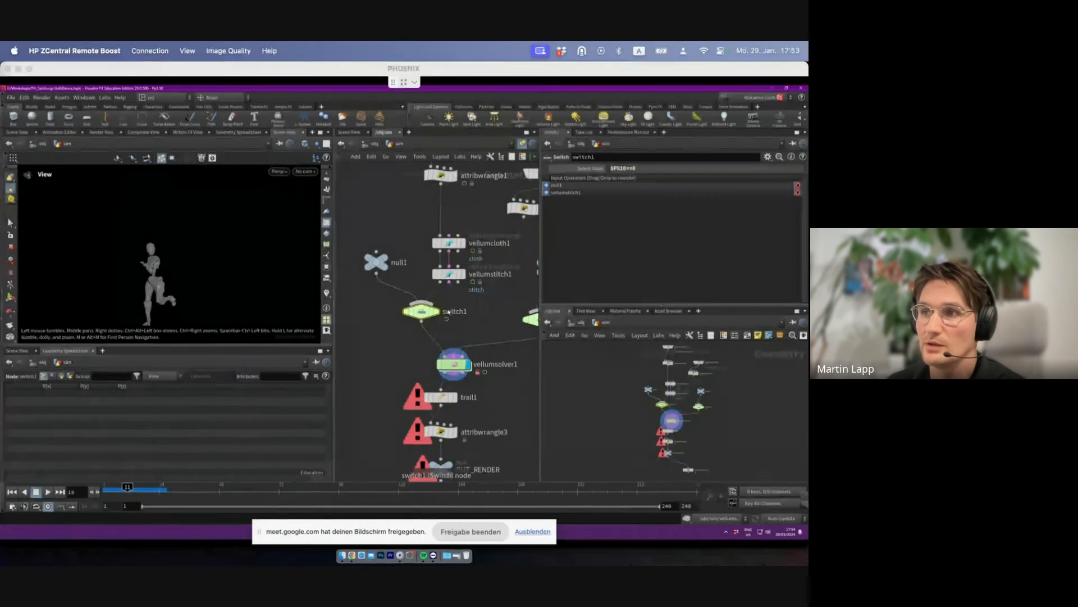
left_click(437, 311)
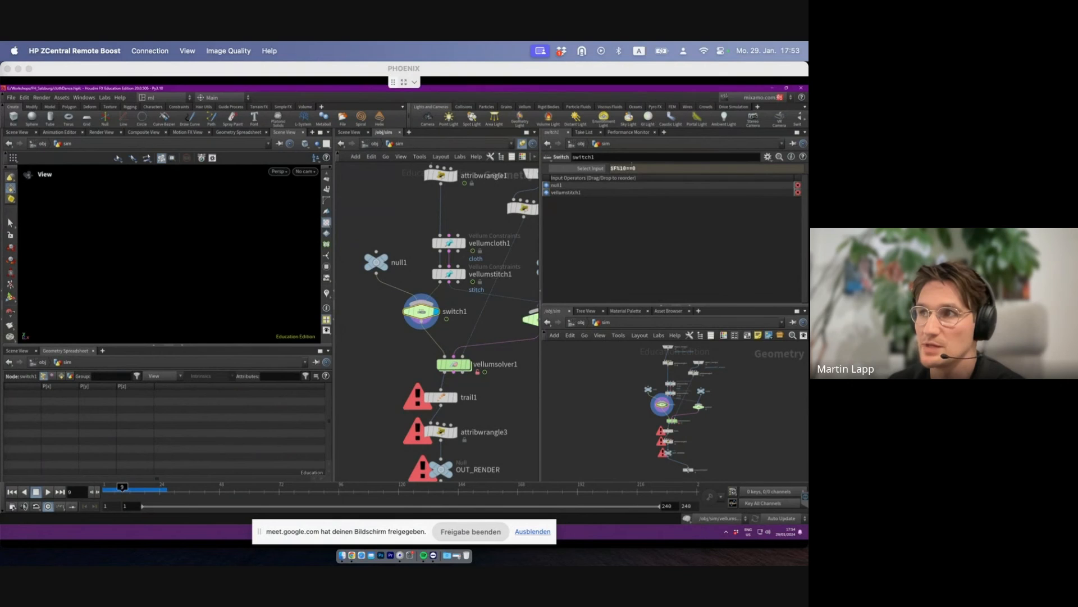
left_click(450, 274)
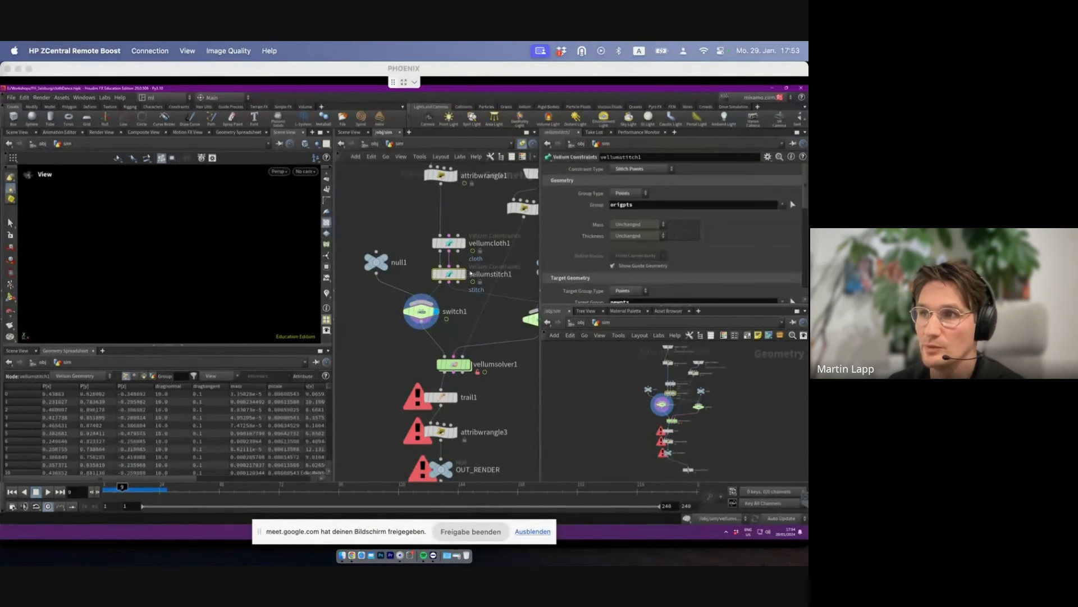
left_click(376, 262)
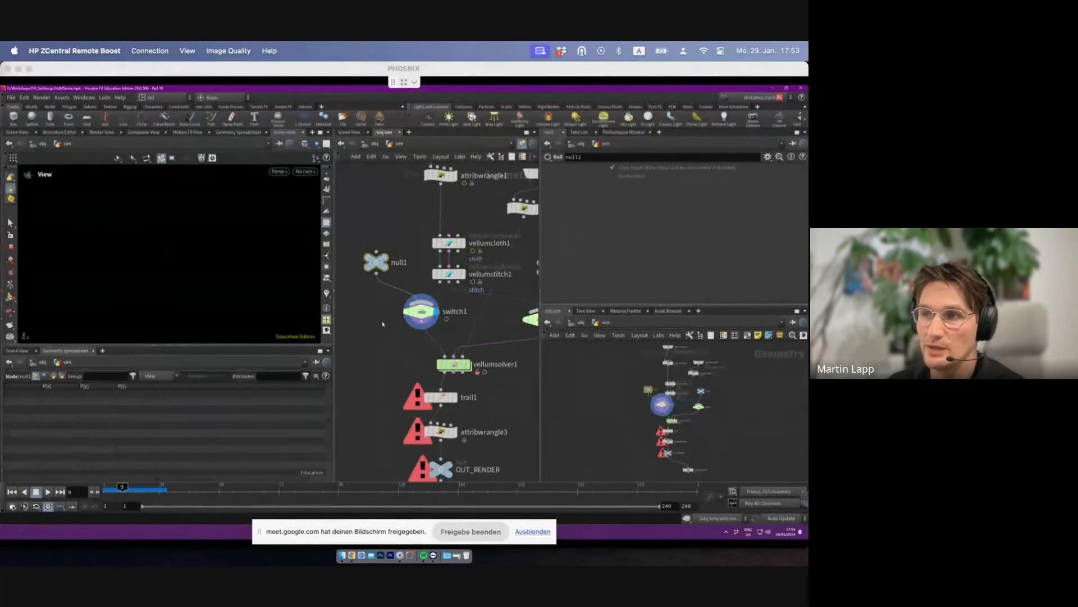
left_click(453, 364)
left_click(467, 364)
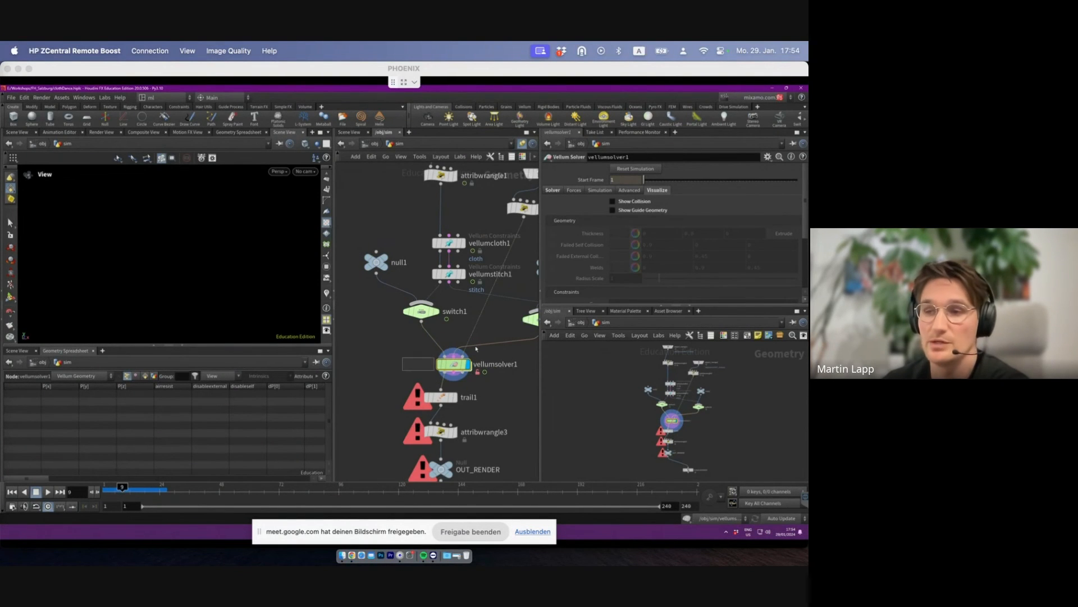
- Play the emission from vellumsolver1 and go back to frame 10
left_click(48, 491)
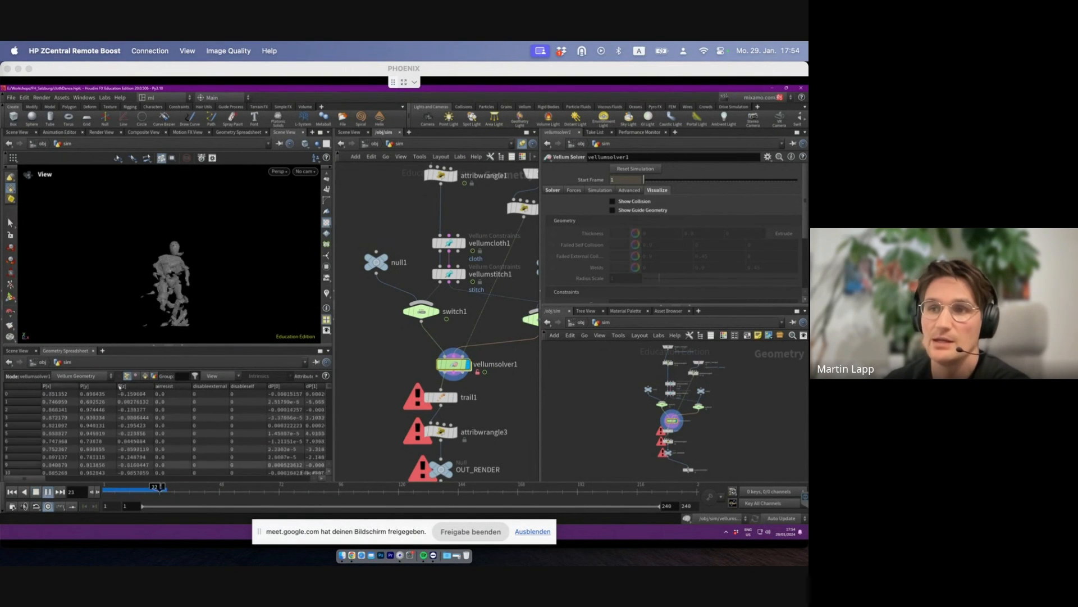
left_click(120, 487)
left_click_drag(123, 488, 124, 489)
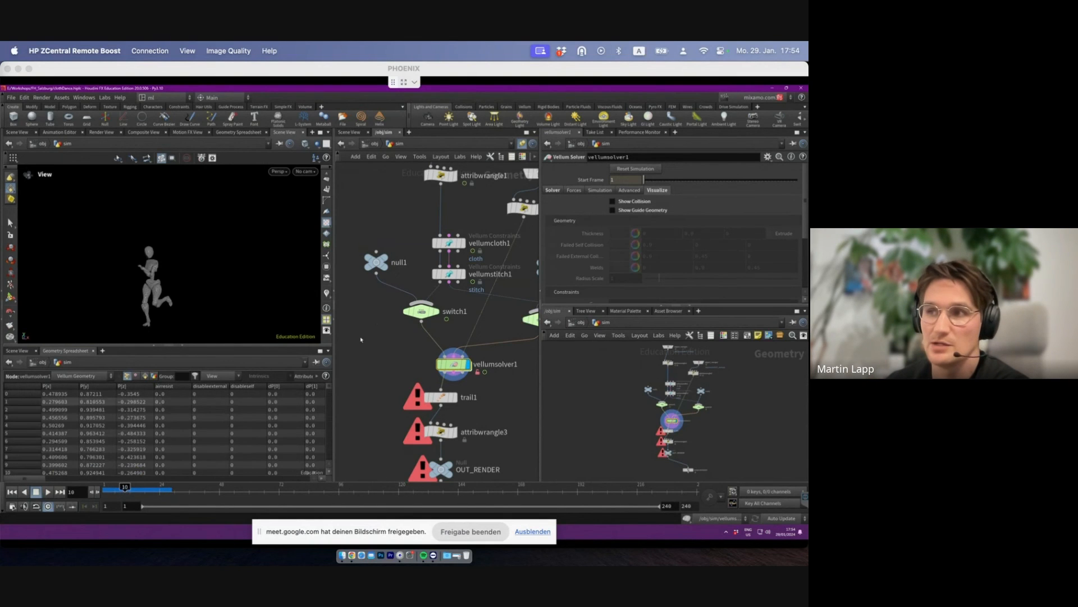
- Examine the Select Input expressions of switch1 and switch2 and display the output of switch2 at frame 10
left_click(435, 311)
middle_click_drag(438, 312, 363, 286)
left_click(484, 296)
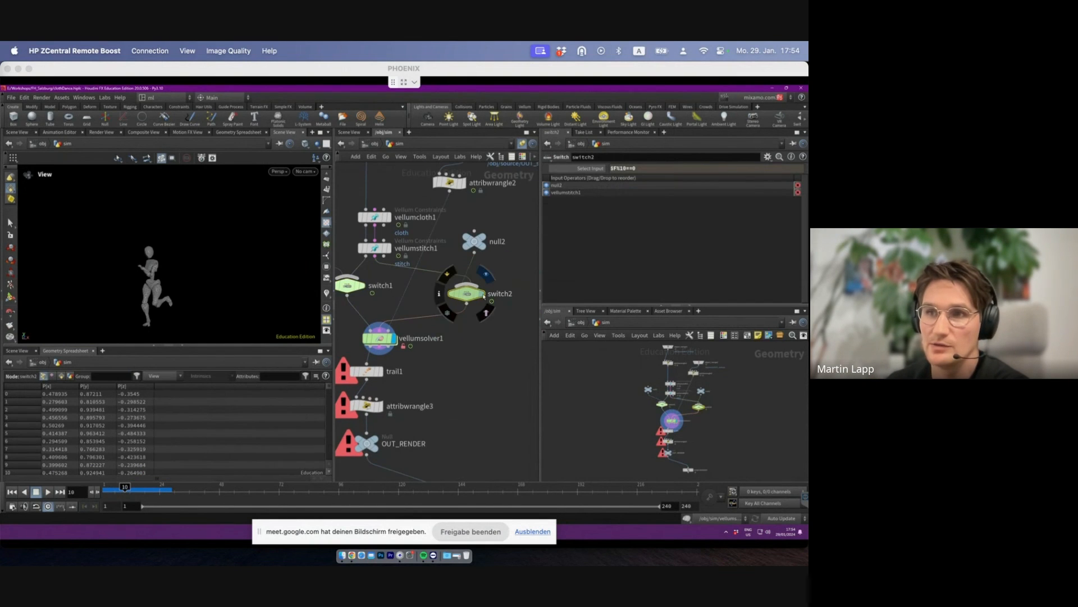
left_click(482, 294)
middle_click_drag(482, 315, 498, 306)
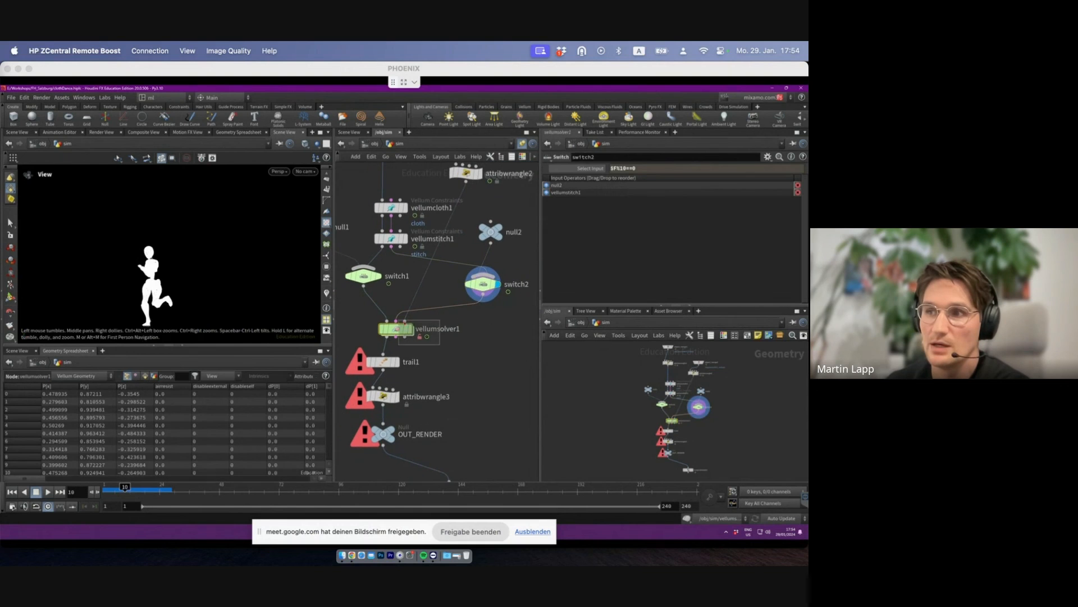
- Display vellumsolver1 and step through the frames after frame 10 to examine each new cloth emission
left_click_drag(399, 322, 398, 320)
left_click(411, 329)
key("Right")
key("Right")
key("Right")
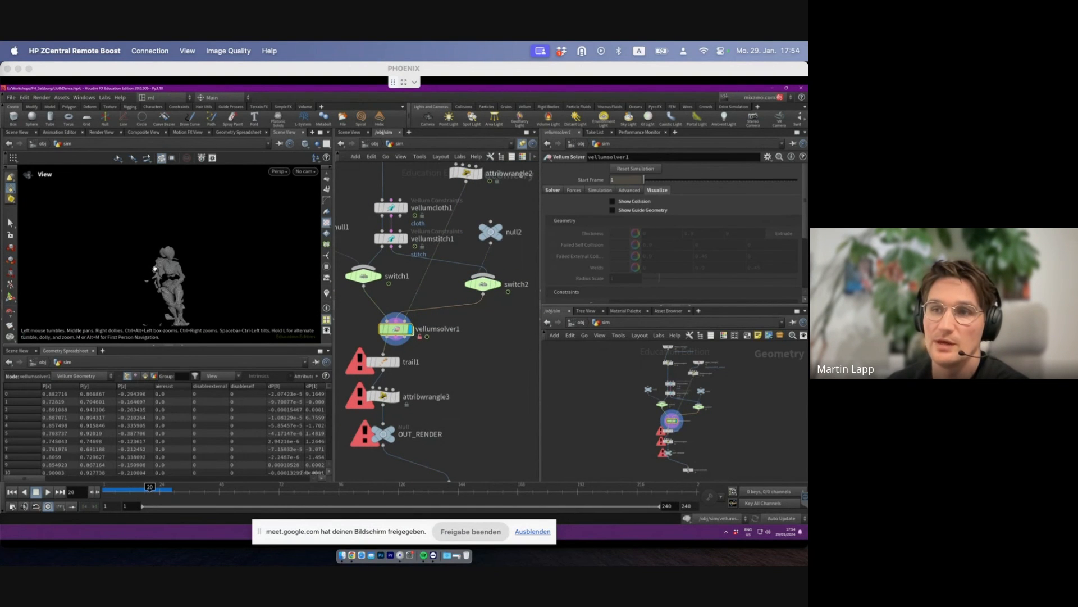
key("Left")
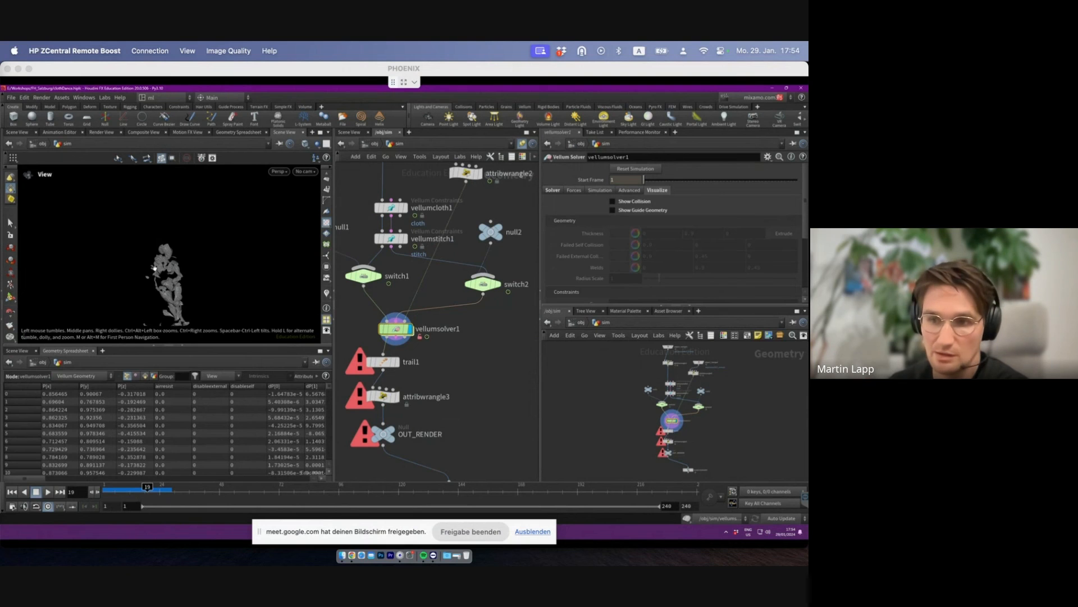
key("Right")
key("Right")
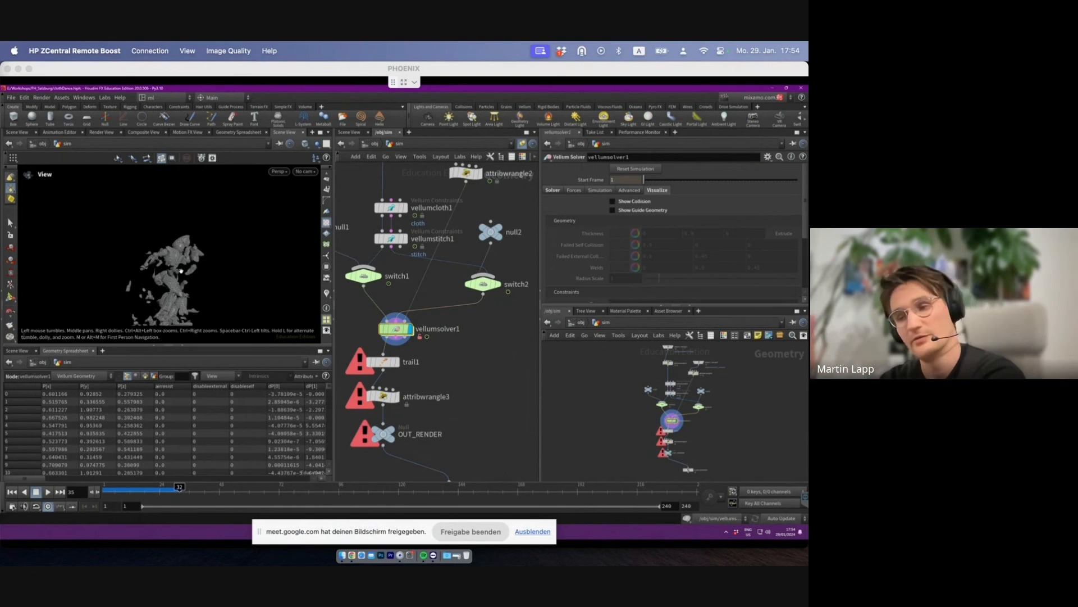
- Switch to Nuke and review the rendered cloth dance sequence, moving back to the early frames
key("alt+Tab")
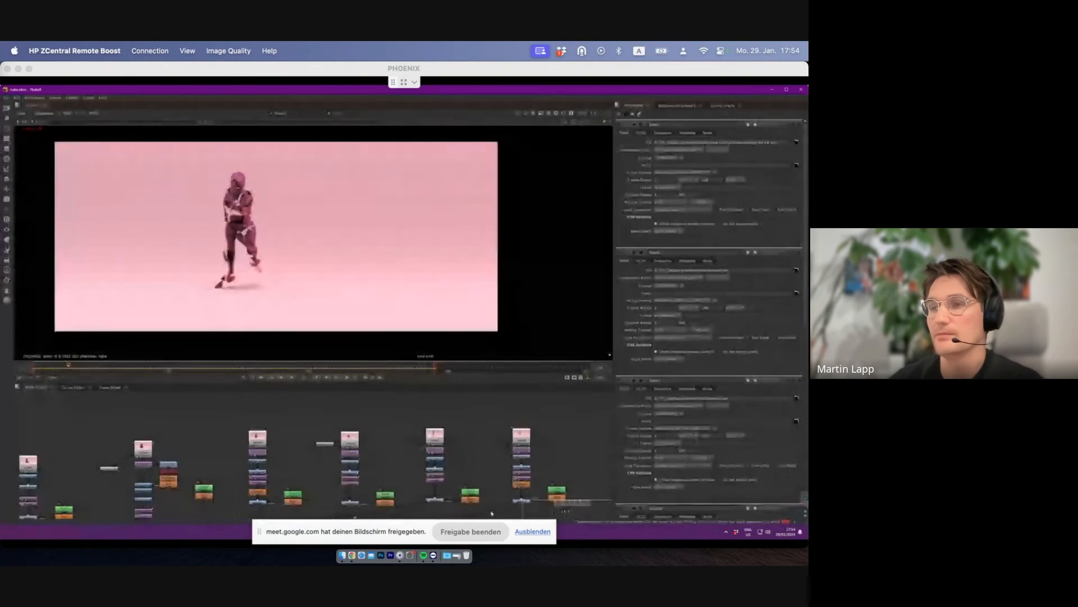
left_click(261, 379)
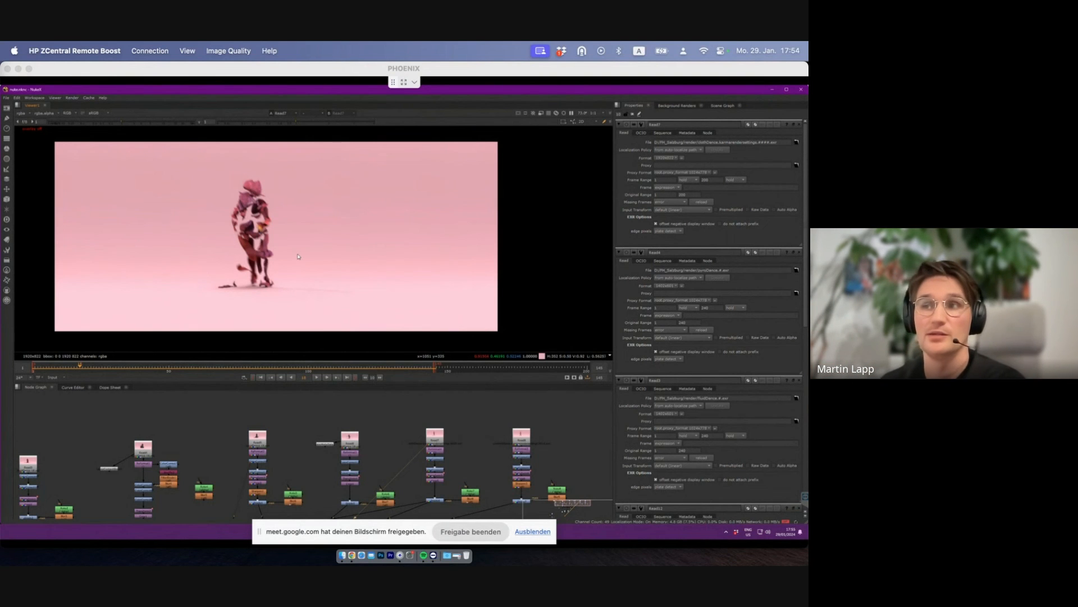
key("Right")
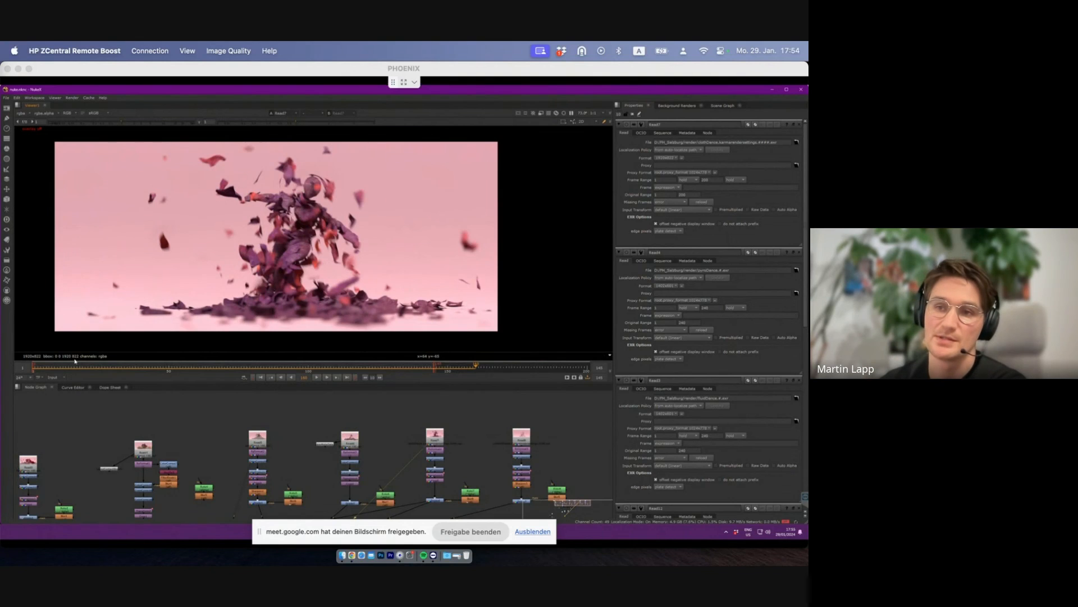
left_click(81, 369)
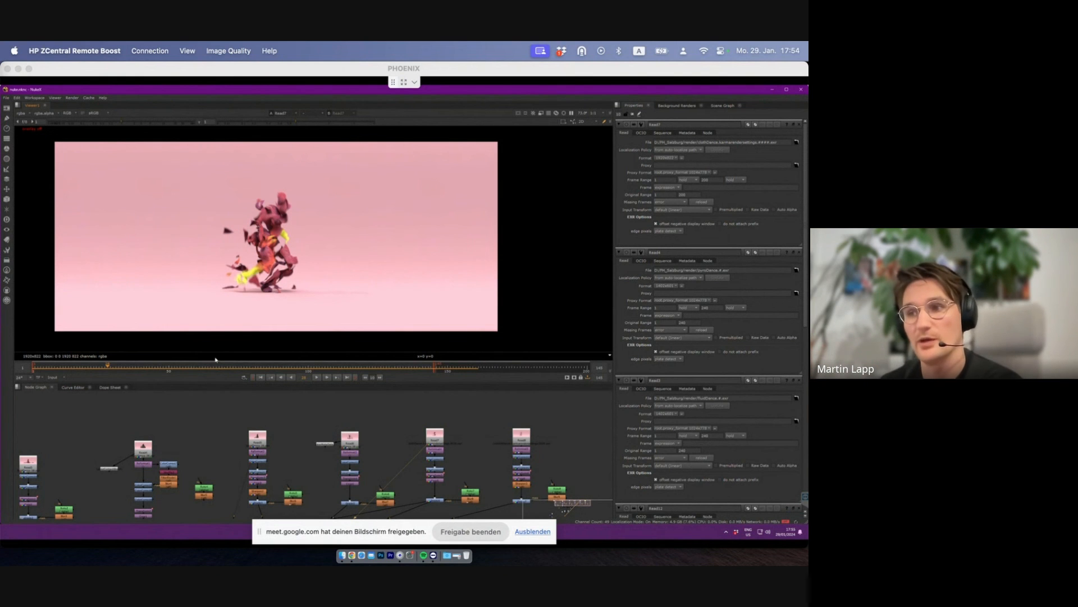
left_click(317, 377)
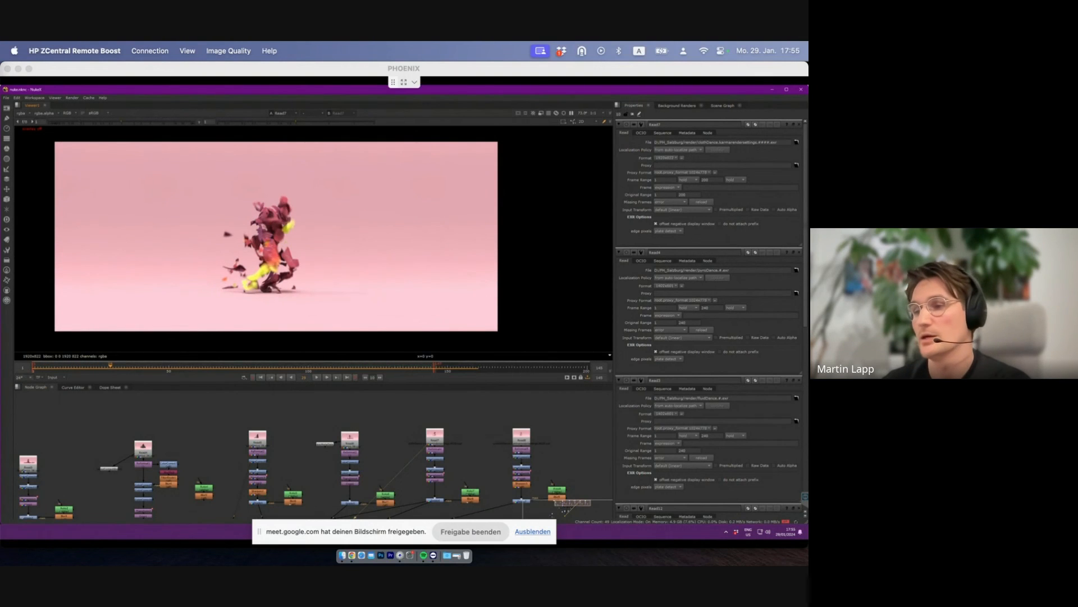
- Switch back to the Houdini cloth scene and play the vellumsolver1 simulation from the first frame
left_click(467, 531)
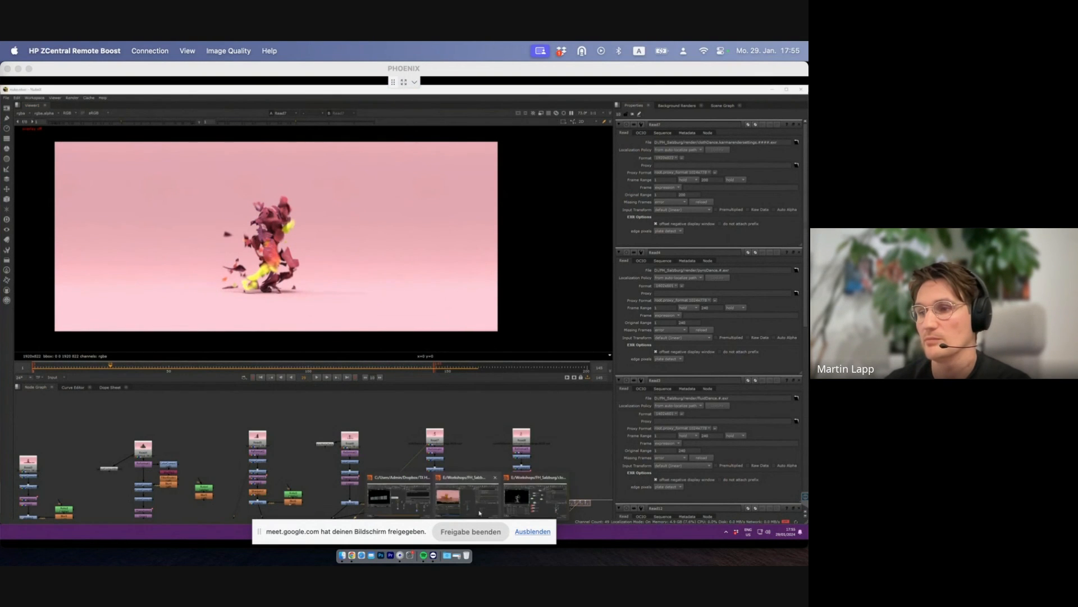
left_click(534, 502)
left_click(440, 333)
left_click(460, 356)
left_click(11, 492)
left_click(48, 491)
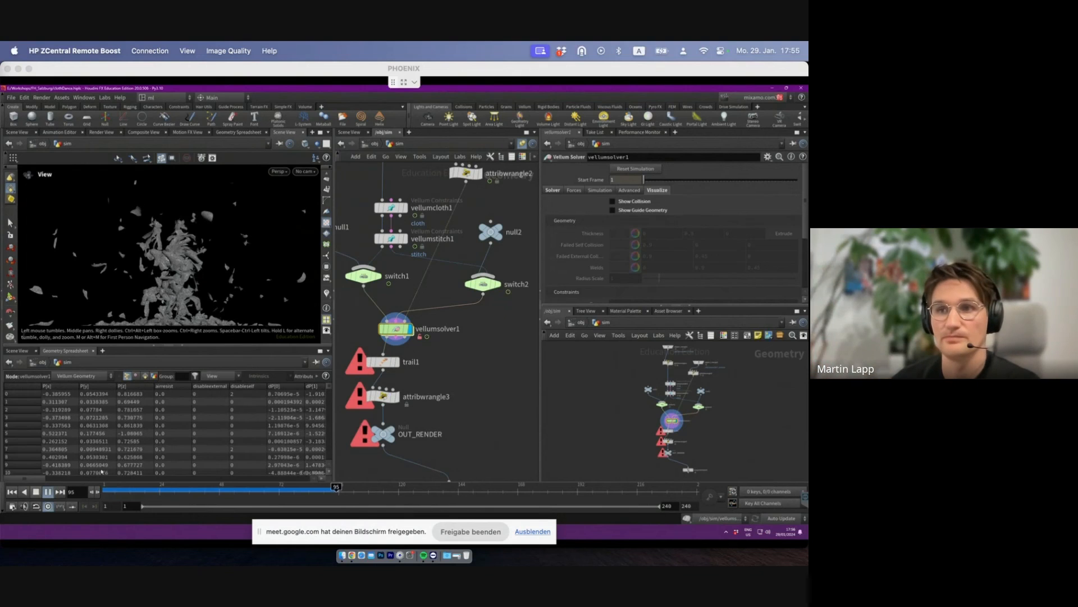
- Open the internal network of vellumsolver1 and enter its dopnet1 to examine the force, source and solver nodes
middle_click_drag(459, 354, 451, 323)
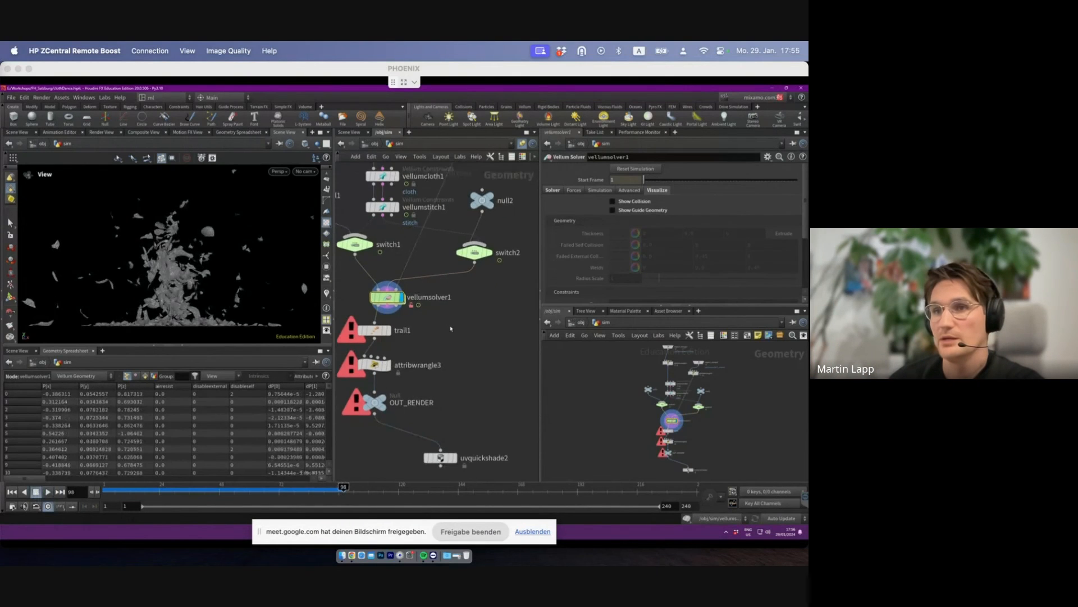
double_click(392, 300)
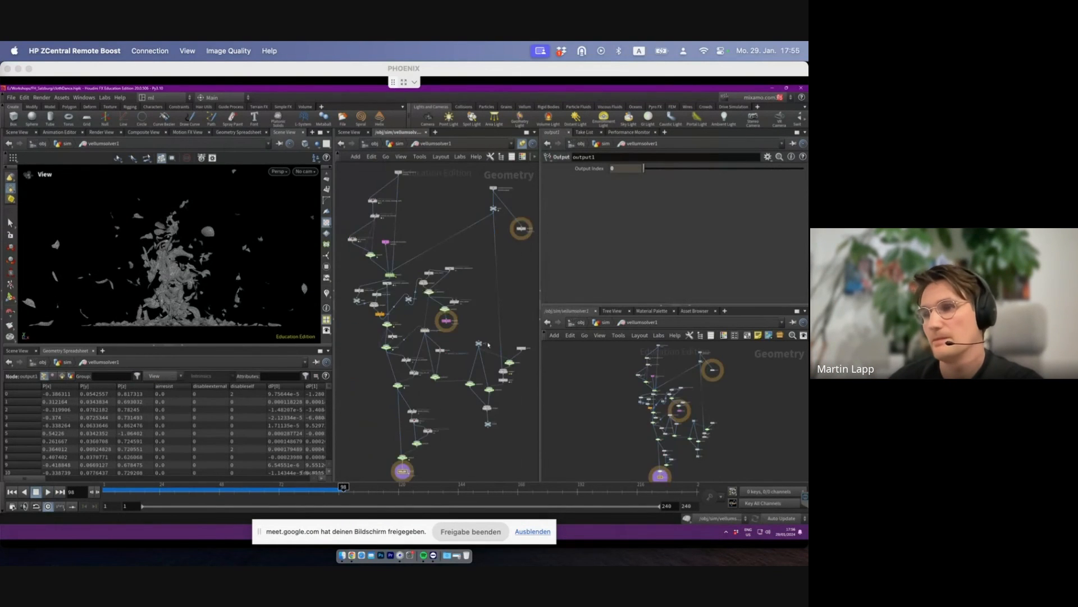
scroll(391, 279, "up", 5)
double_click(388, 288)
middle_click_drag(519, 285, 463, 287)
scroll(466, 295, "up", 3)
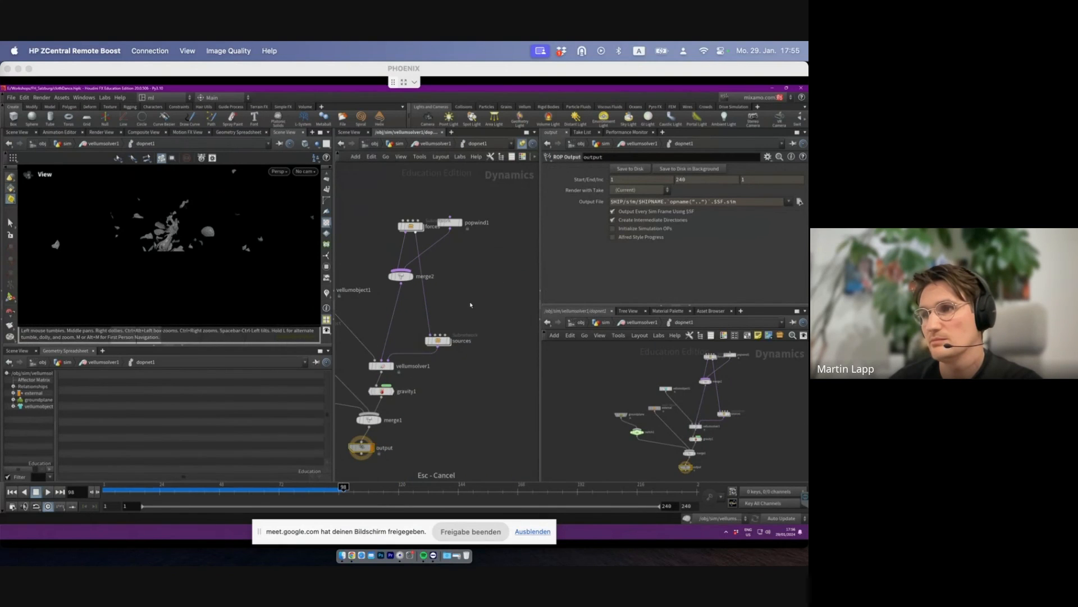
- Open the forces subnetwork and examine popwind1's noise settings and its amp*=@P.y expression
double_click(412, 227)
left_click(389, 322)
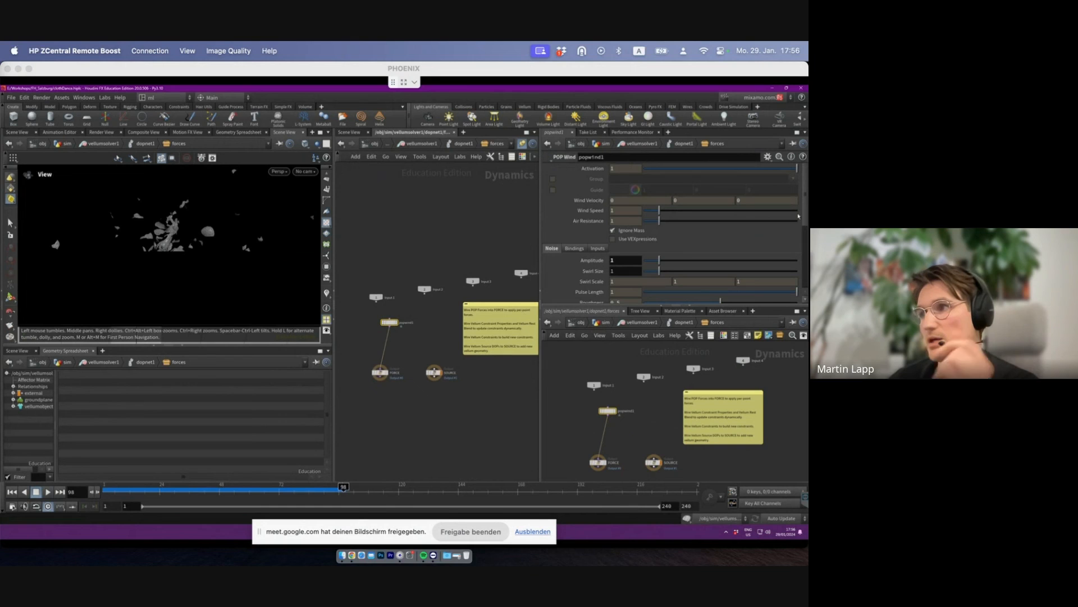
left_click_drag(806, 220, 806, 238)
scroll(797, 287, "up", 3)
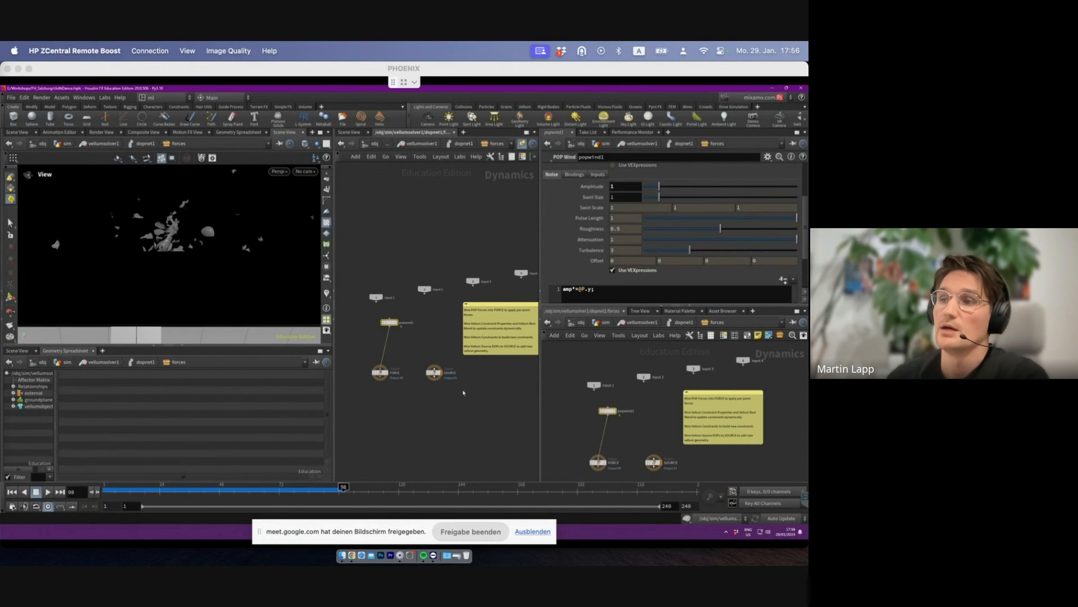
left_click_drag(385, 325, 378, 328)
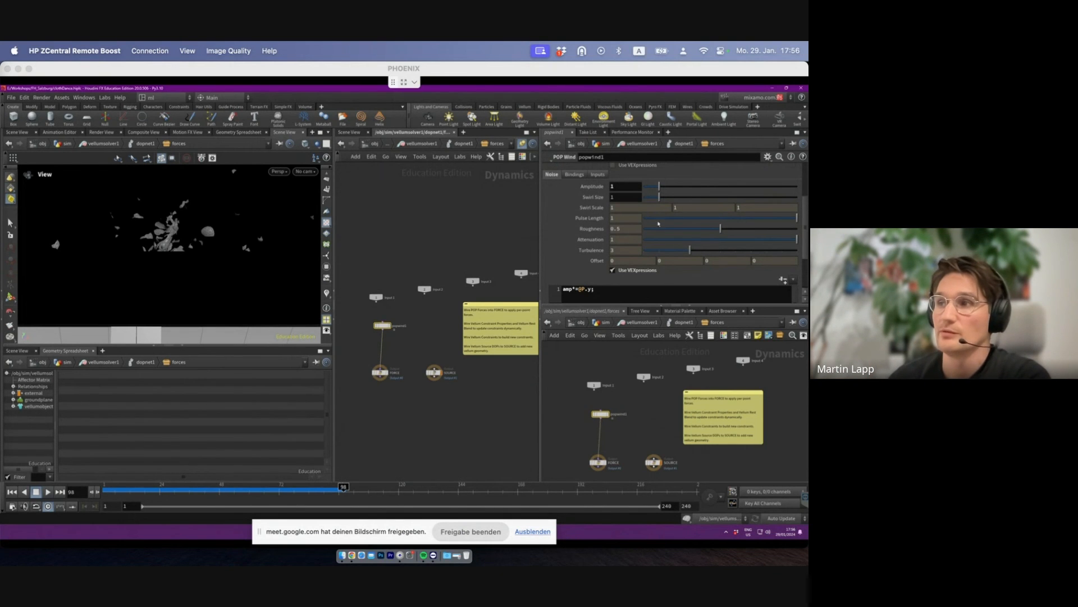
left_click_drag(588, 289, 583, 289)
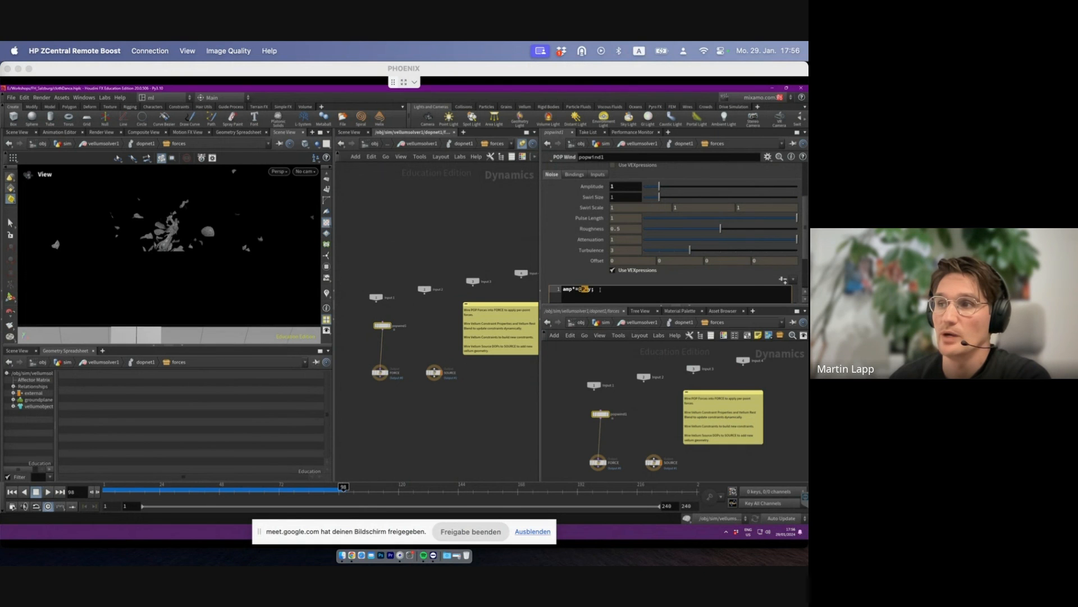
- Frame the simulated cloth figure above the ground plane and play the simulation from frame 24
mouse_move(150, 227)
right_mouse_down("alt")
mouse_move(172, 230)
mouse_move(152, 234)
right_mouse_up("alt")
left_click_drag(151, 235, 164, 230, "alt")
right_click_drag(232, 210, 114, 176)
middle_click_drag(168, 174, 170, 210)
right_click_drag(160, 298, 213, 193)
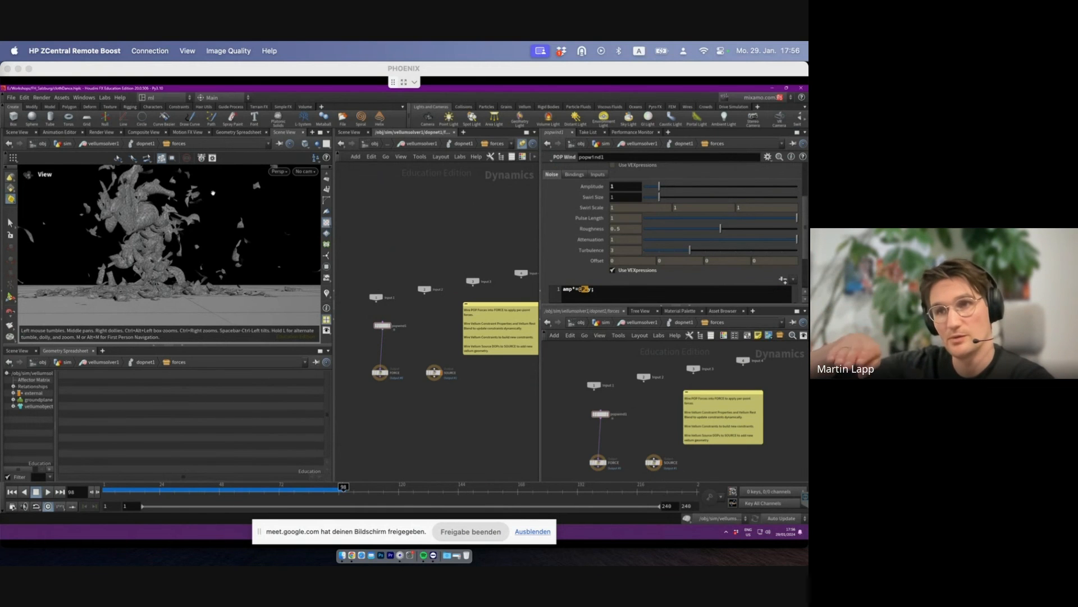
left_click(160, 486)
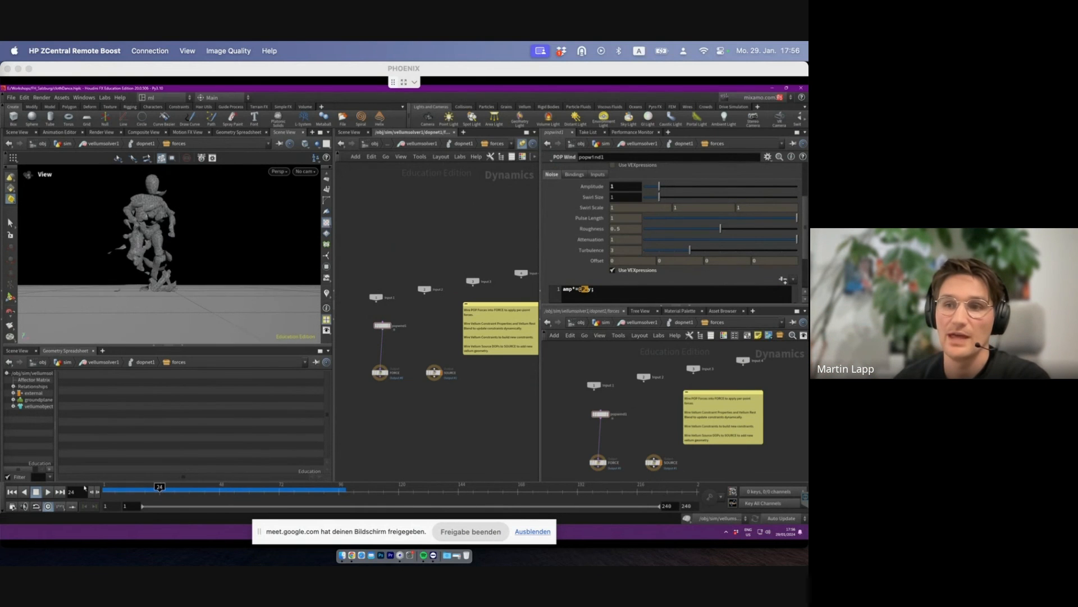
left_click(49, 492)
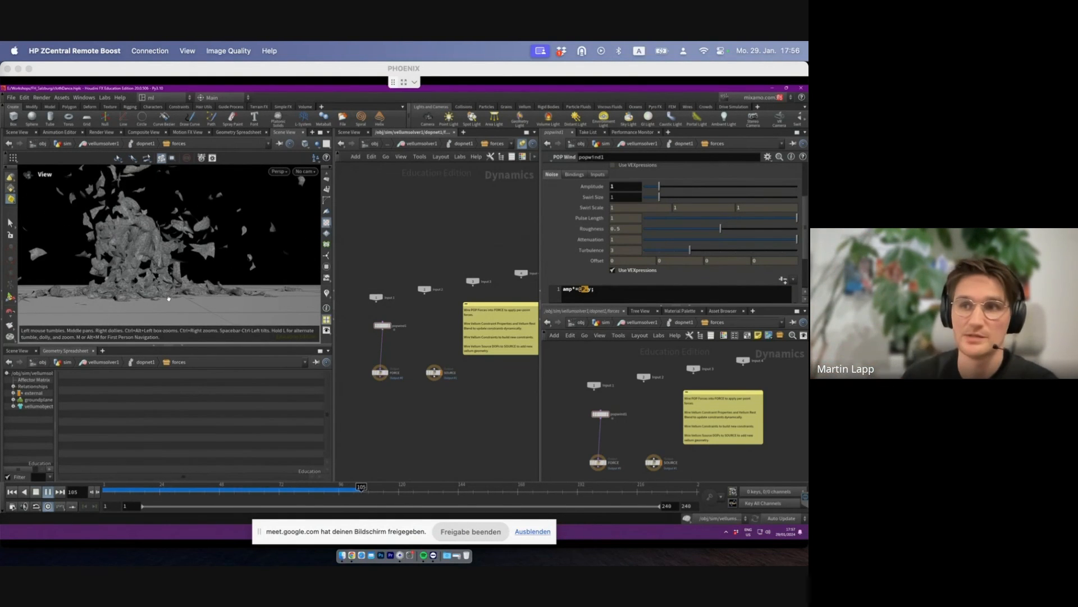
- Replay the simulation from the early frames in a wider view and stop it at frame 142
left_click(36, 492)
middle_click_drag(190, 211, 219, 295)
scroll(209, 267, "down", 5)
left_click(149, 490)
left_click(48, 492)
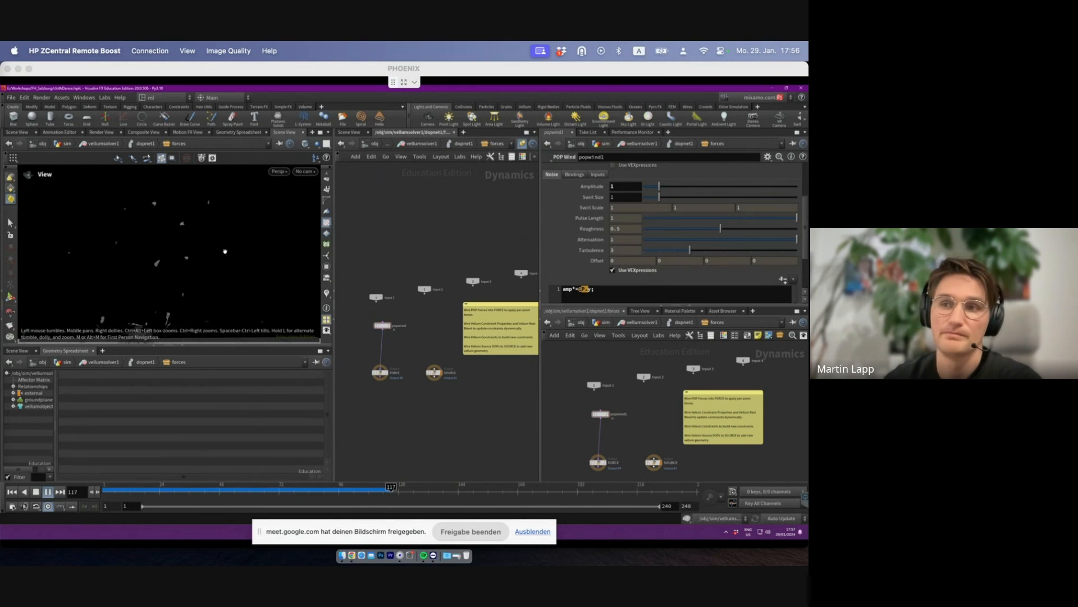
key("Escape")
scroll(226, 251, "down", 8)
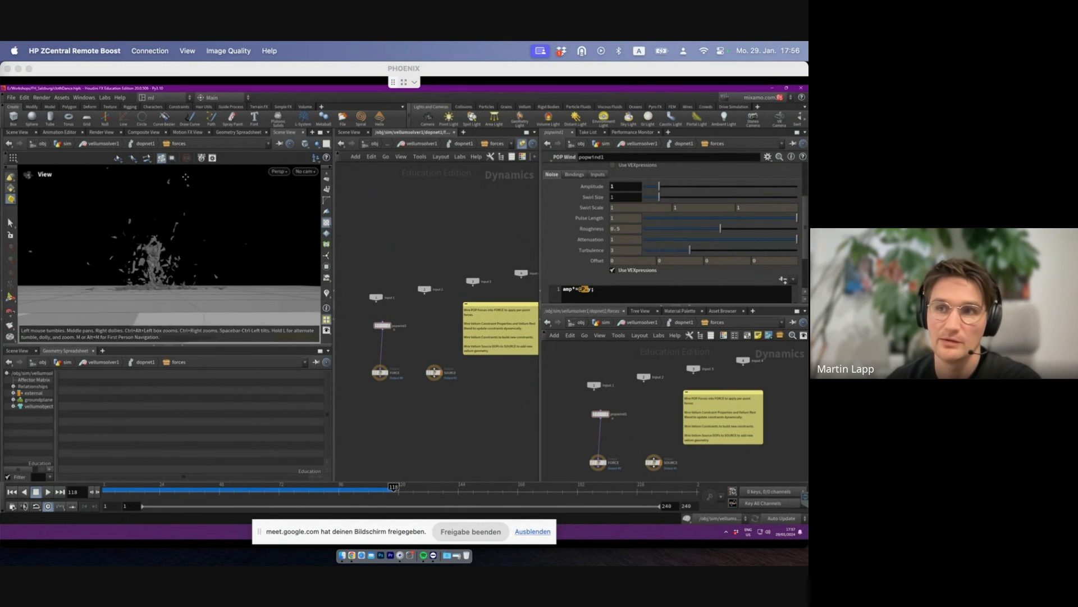
left_click_drag(114, 488, 57, 491)
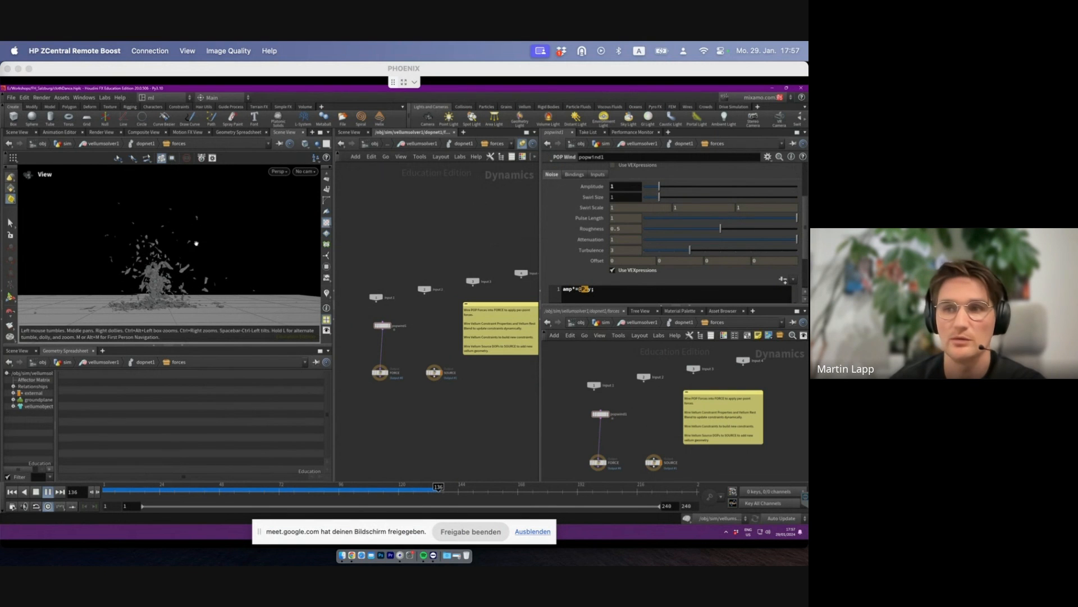
left_click(47, 491)
- Return from the forces subnetwork to the sim geometry network and display the trail1 node
left_click(341, 143)
middle_click_drag(451, 430, 478, 394)
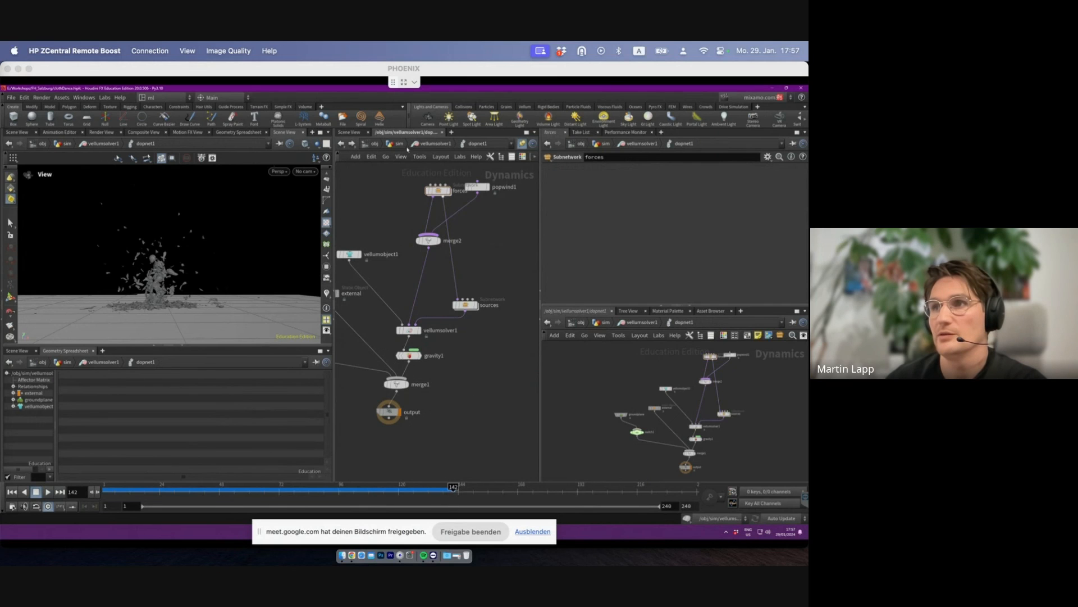
left_click(424, 143)
left_click(396, 143)
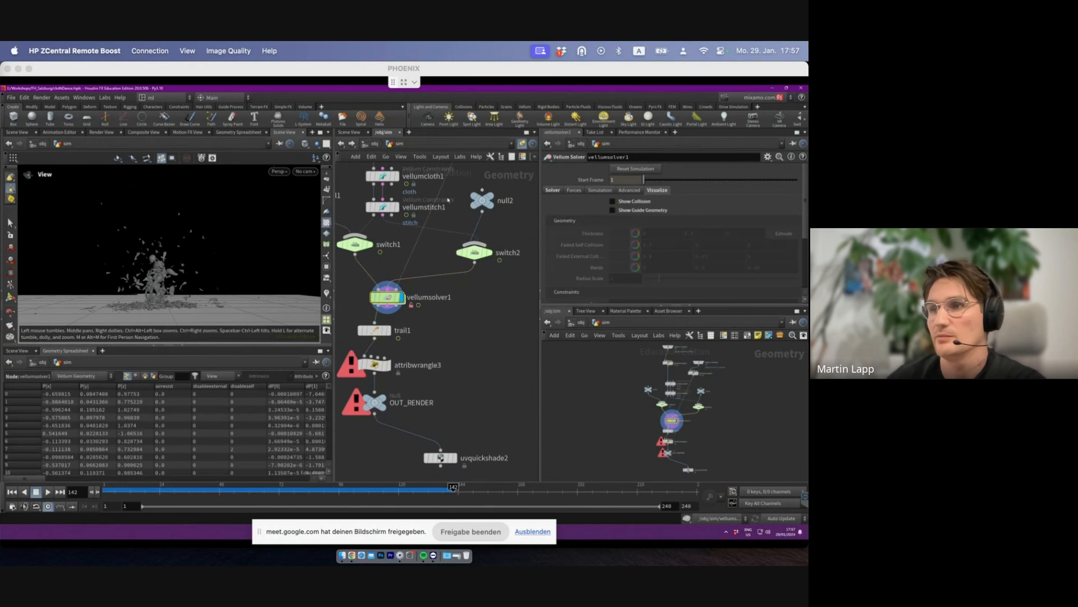
left_click(385, 331)
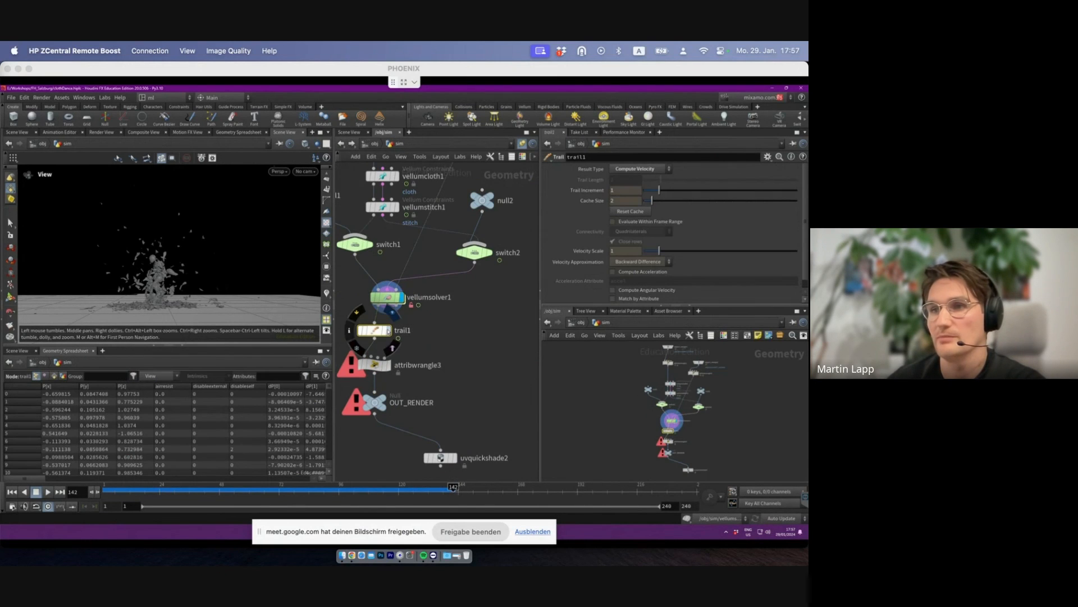
left_click(393, 314)
scroll(209, 268, "up", 4)
middle_click_drag(209, 268, 219, 253)
left_click_drag(220, 253, 224, 247)
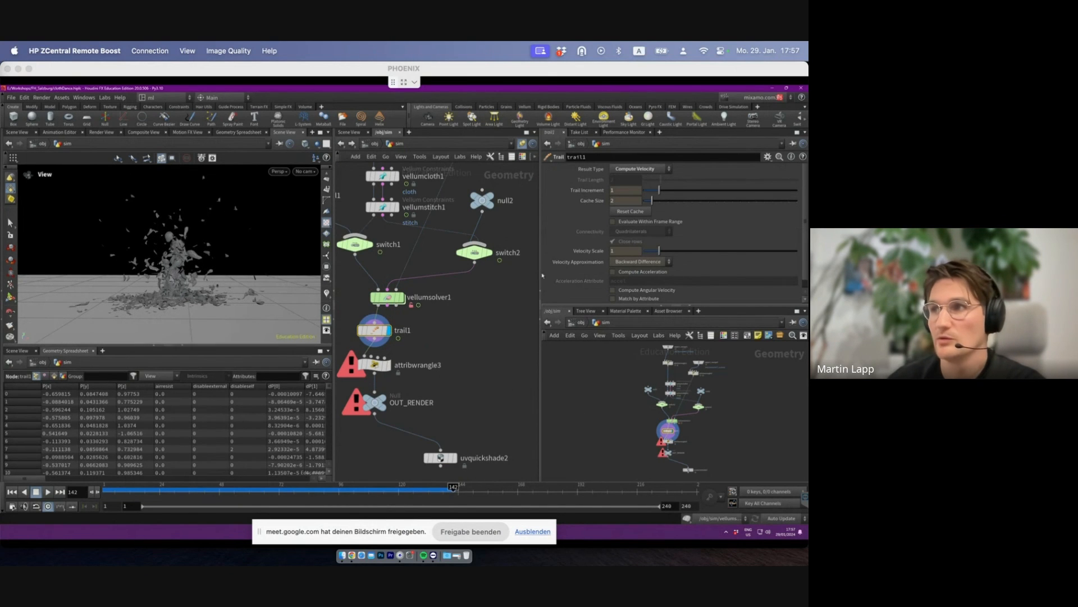
- Visualize the velocity vectors on trail1 and align trail1 and attribwrangle3 below vellumsolver1
left_click(326, 294)
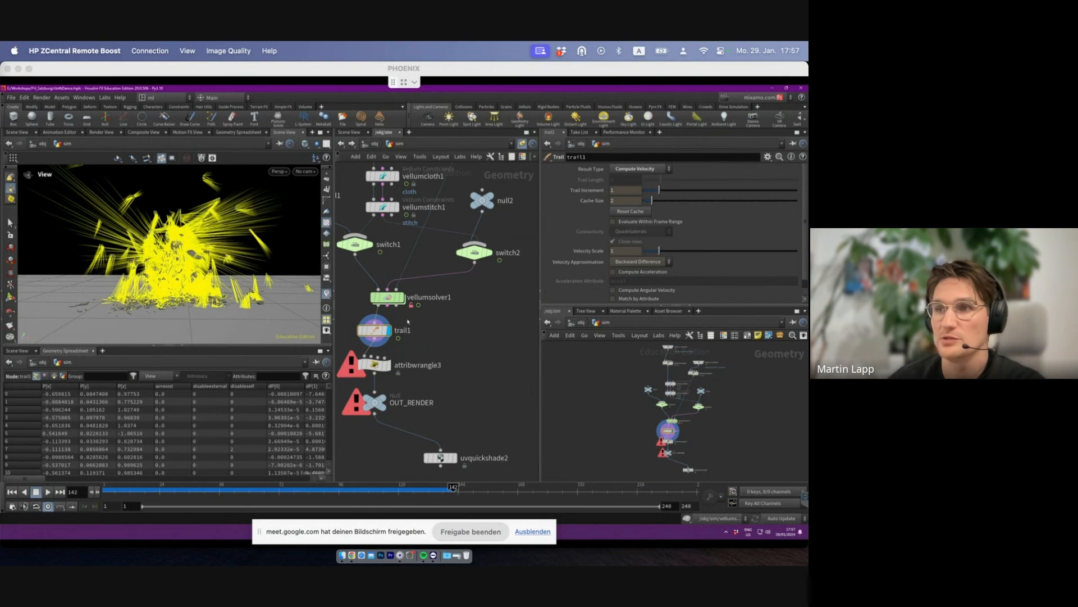
mouse_move(386, 331)
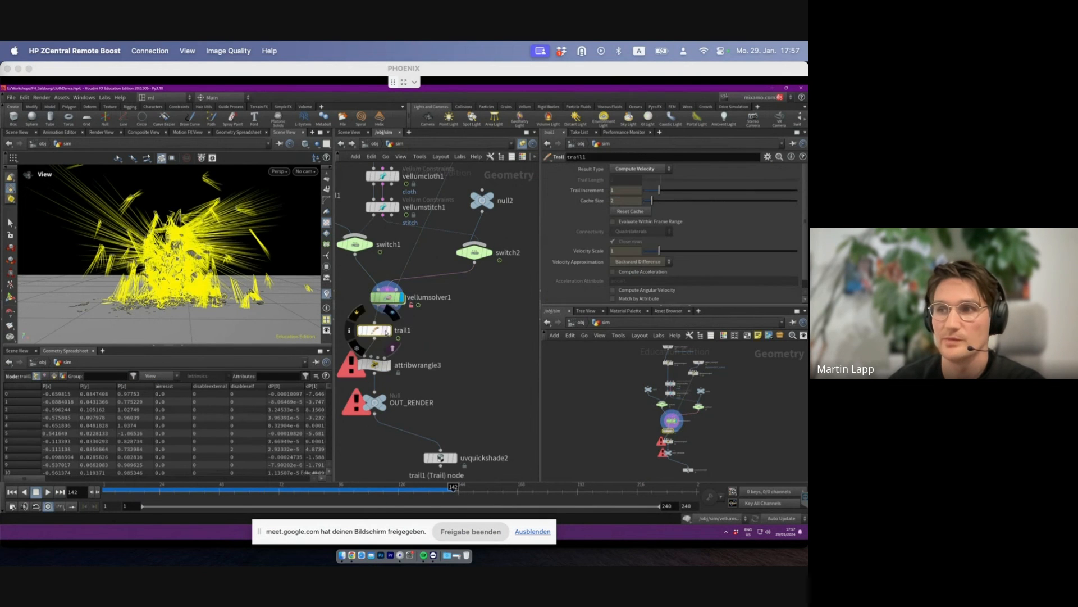
left_click_drag(379, 335, 392, 366)
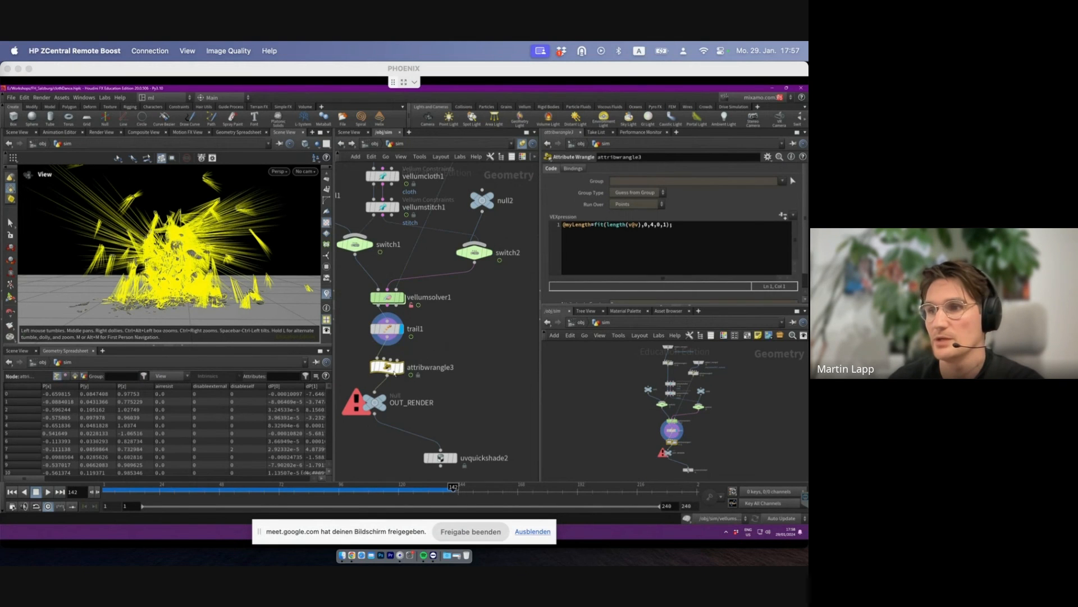
- Display attribwrangle3, hide the velocity vectors, and examine its myLength expression and attribute list
left_click(401, 368)
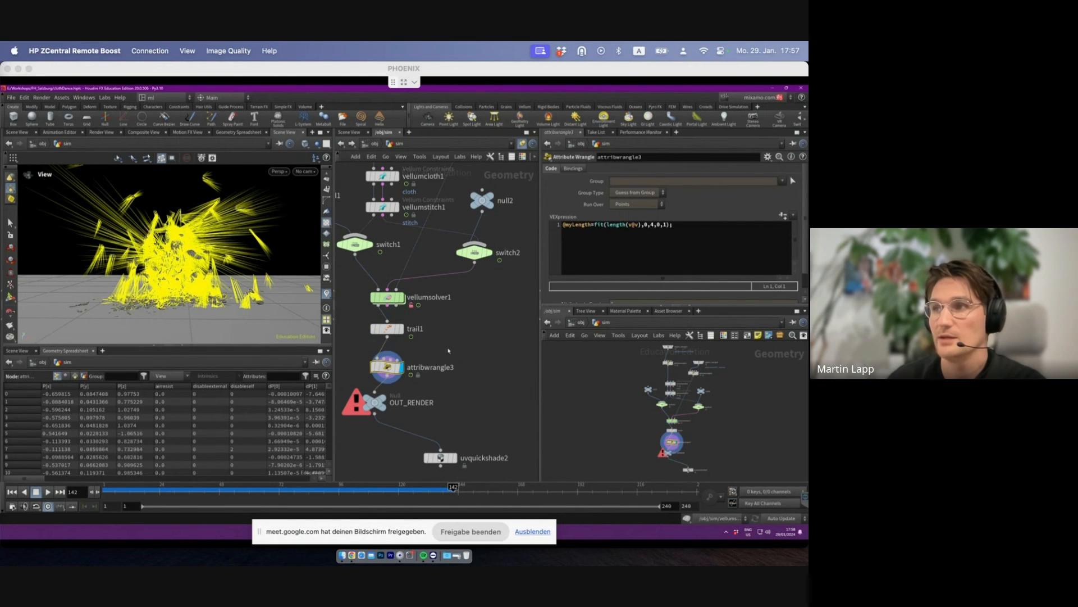
left_click_drag(569, 225, 642, 224)
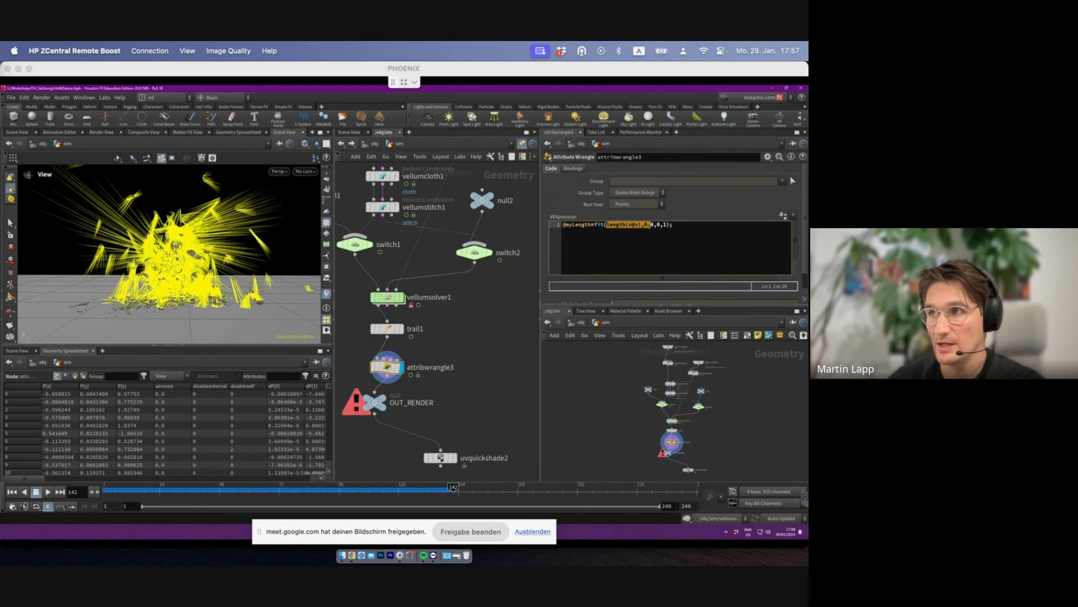
middle_click_drag(463, 361, 474, 339)
left_click(327, 293)
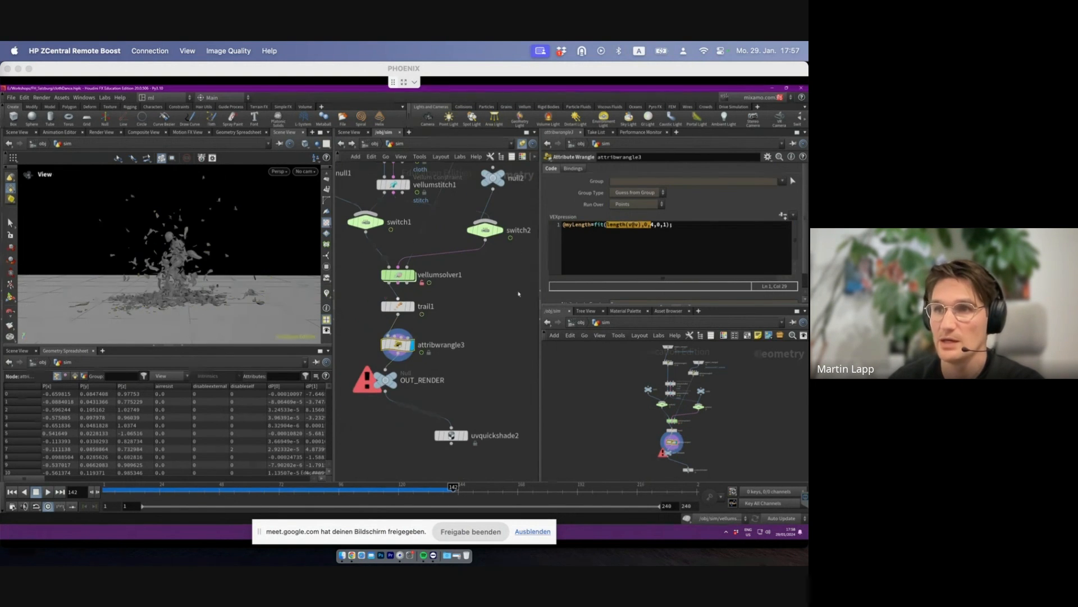
left_click(372, 345)
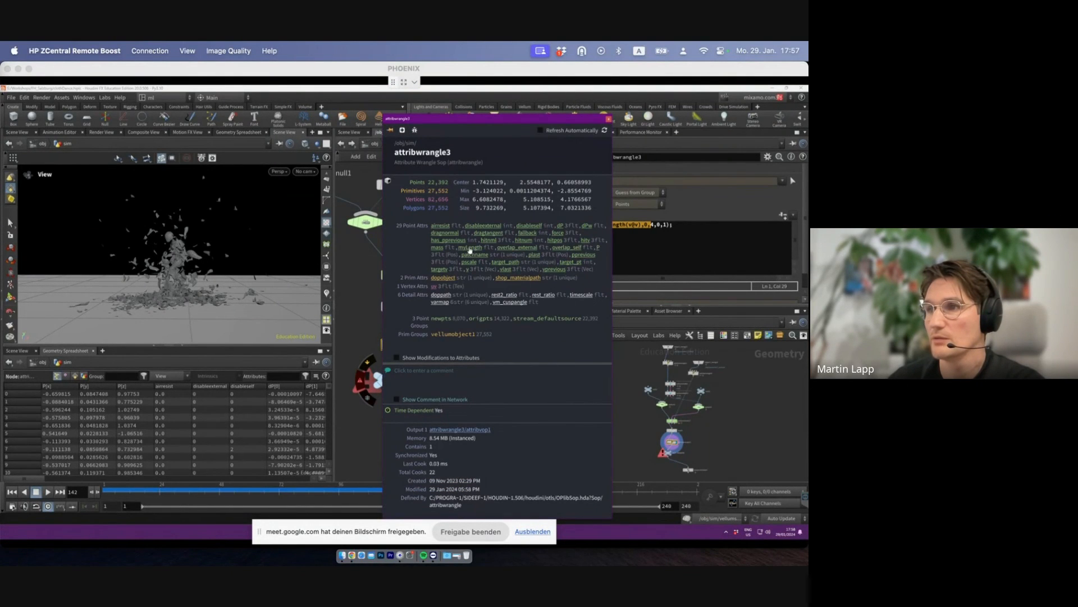
left_click(609, 119)
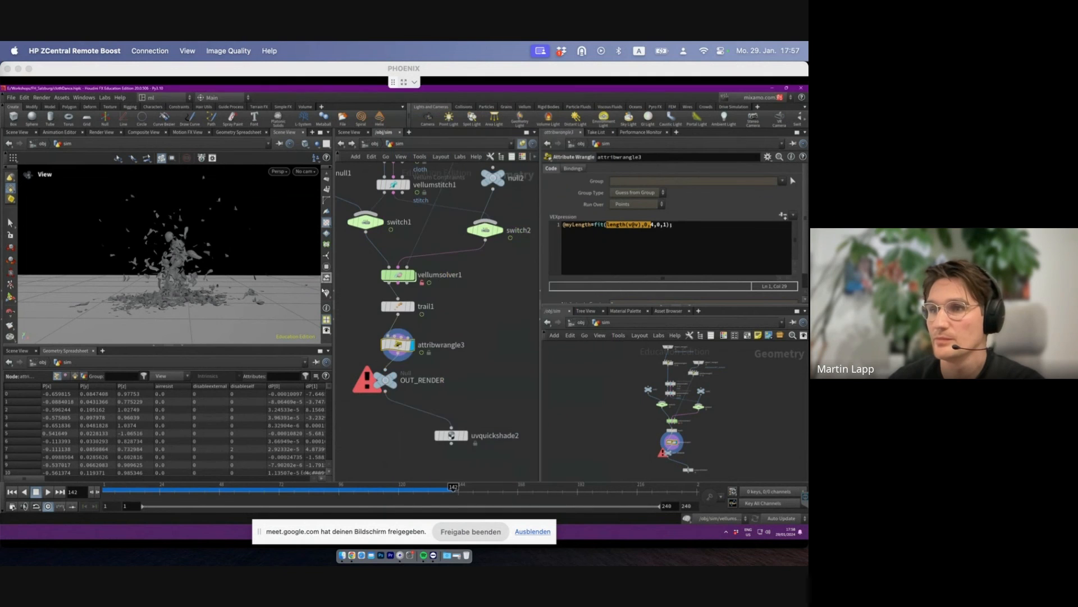
- Turn off the v visualizer and open the settings of the myLength color visualizer
left_click(327, 293)
right_click(327, 293)
left_click(329, 274)
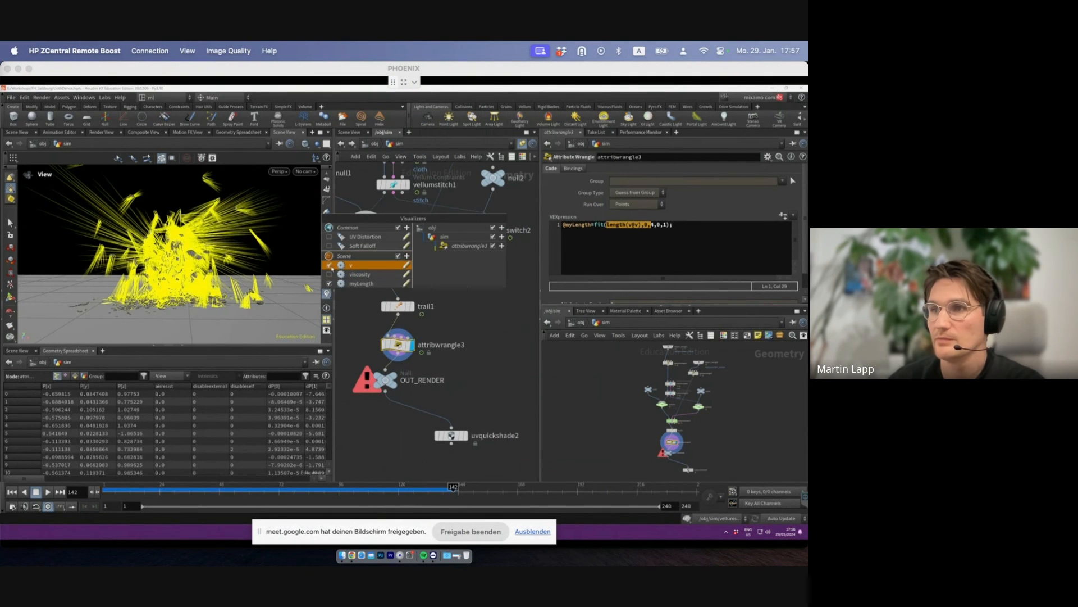
left_click(406, 283)
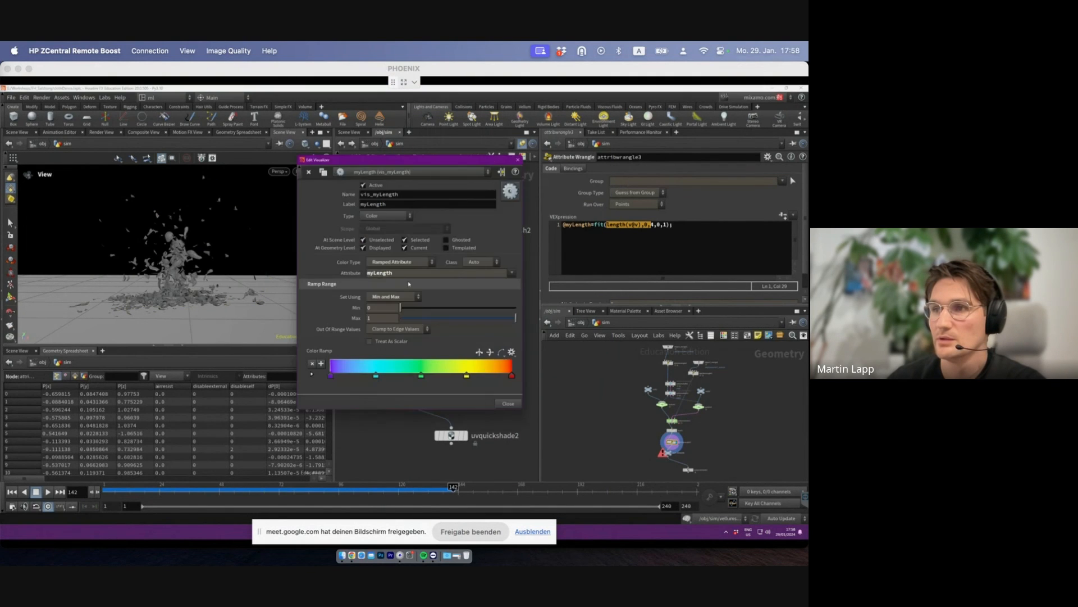
left_click_drag(422, 162, 579, 216)
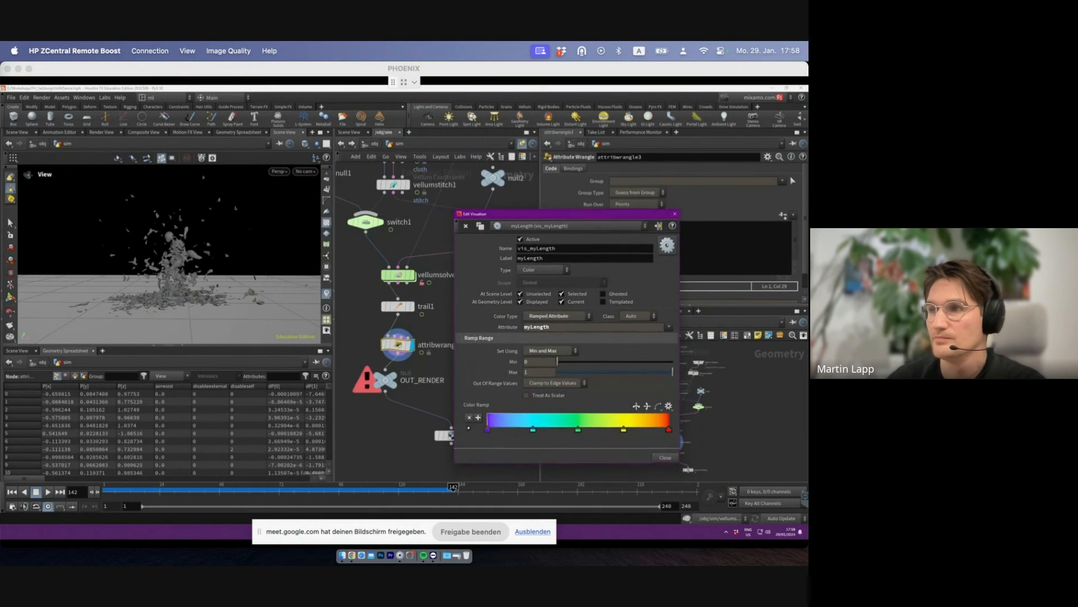
- Go to frame 36, hide the point markers and enable the myLength visualizer on the cloth pieces
left_click_drag(292, 486, 189, 486)
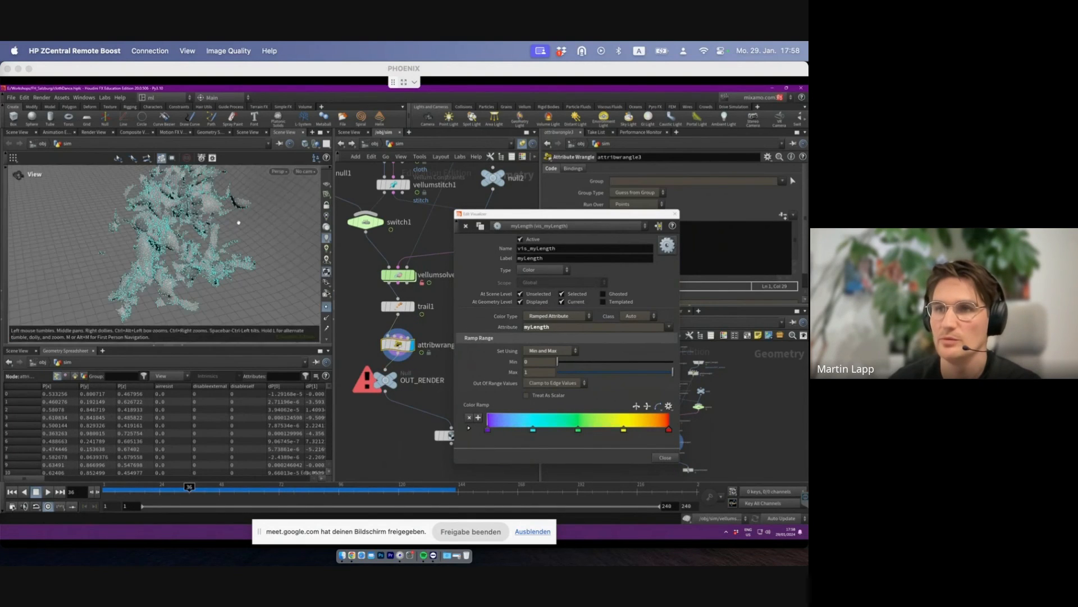
key("f")
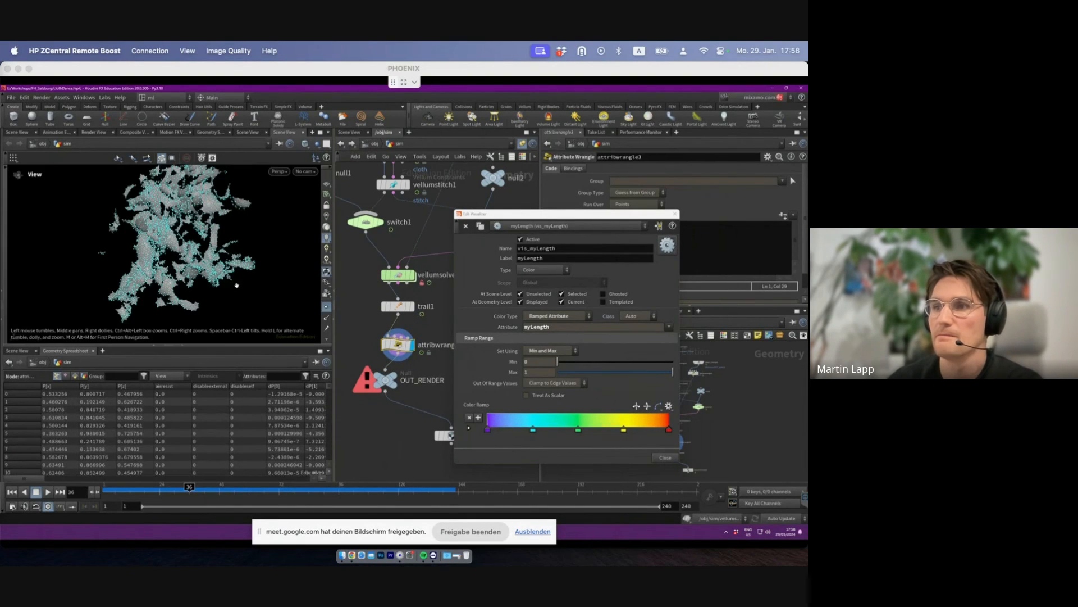
left_click(326, 309)
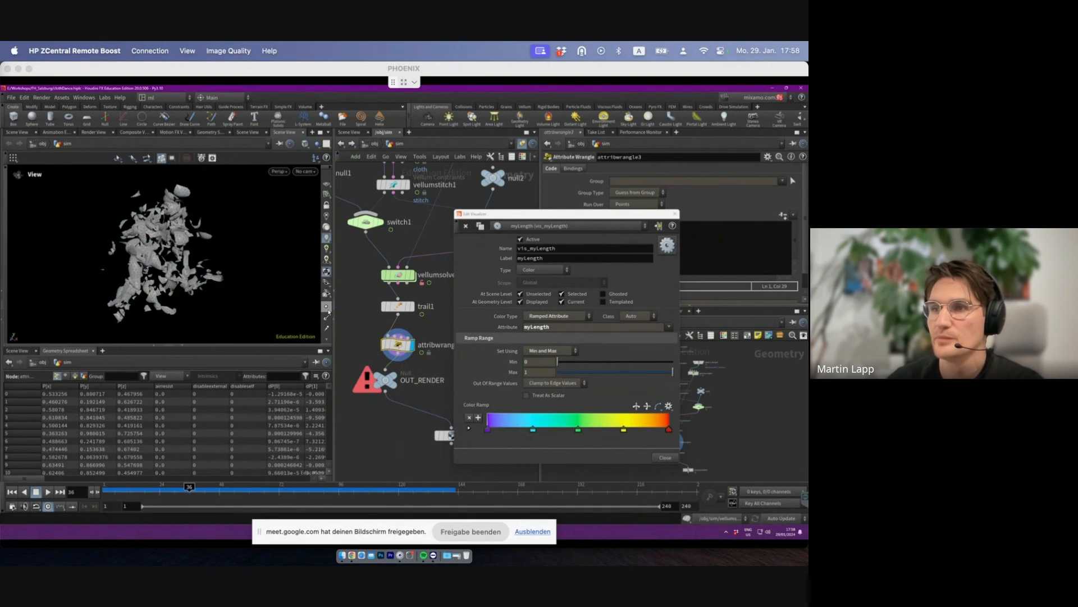
left_click(326, 293)
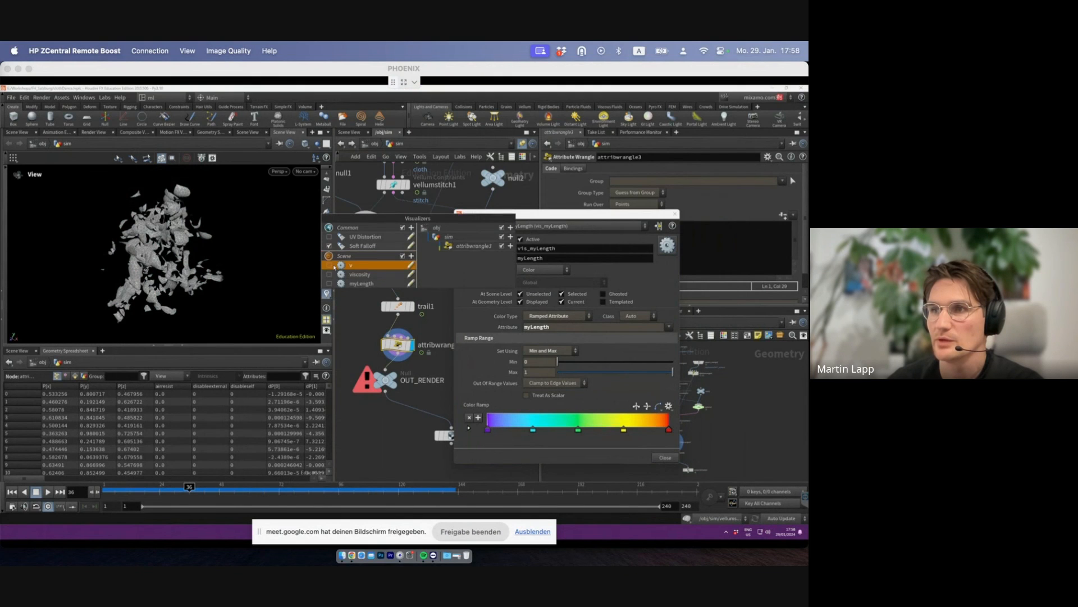
left_click(330, 274)
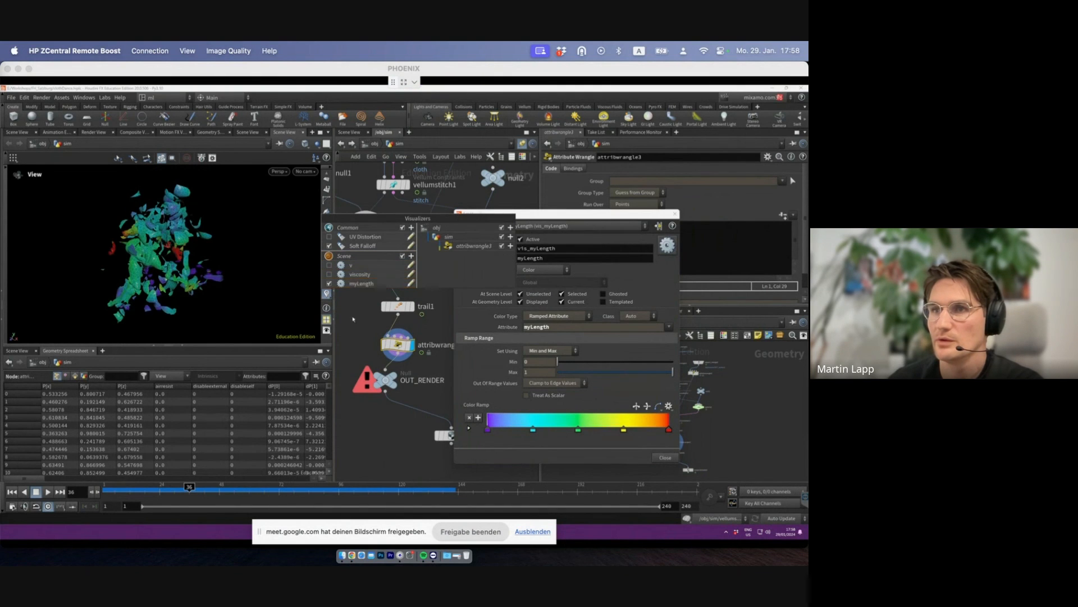
- Close the visualizer settings and scrub back to frame 30 to examine the speed-based colors on the cloth
left_click(676, 214)
scroll(130, 236, "down", 3)
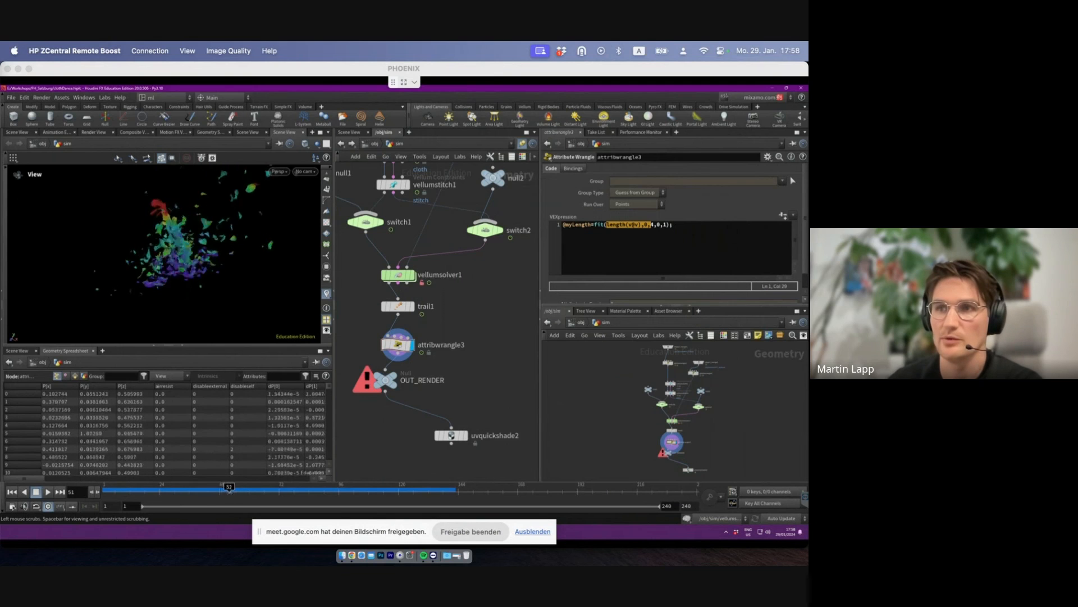
left_click_drag(252, 490, 174, 490)
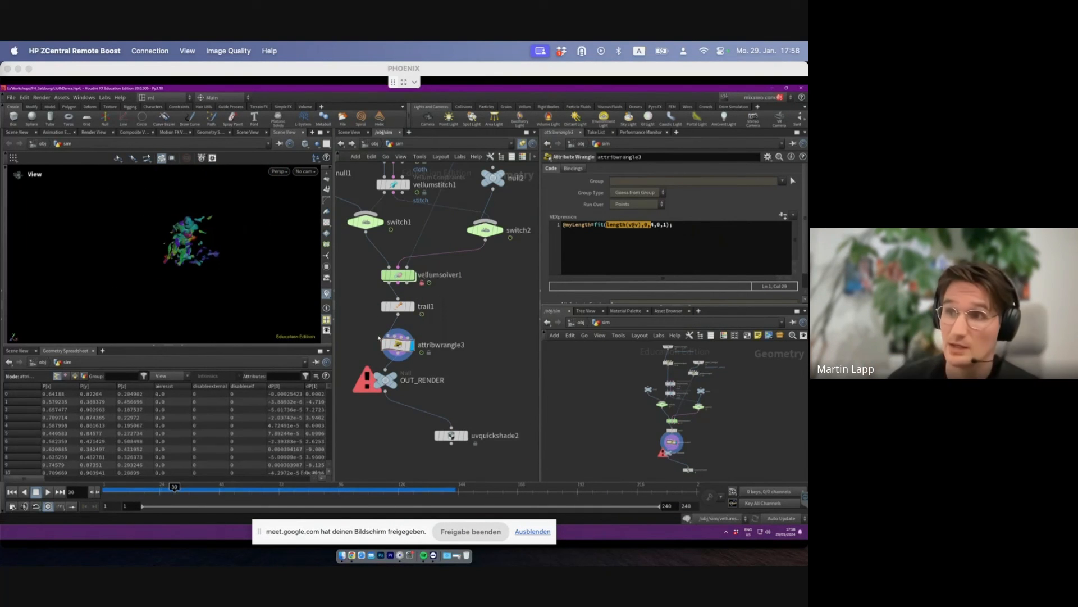
- Remove the yellow key from the myLength visualizer's color ramp and close its settings
right_click(327, 293)
left_click(410, 284)
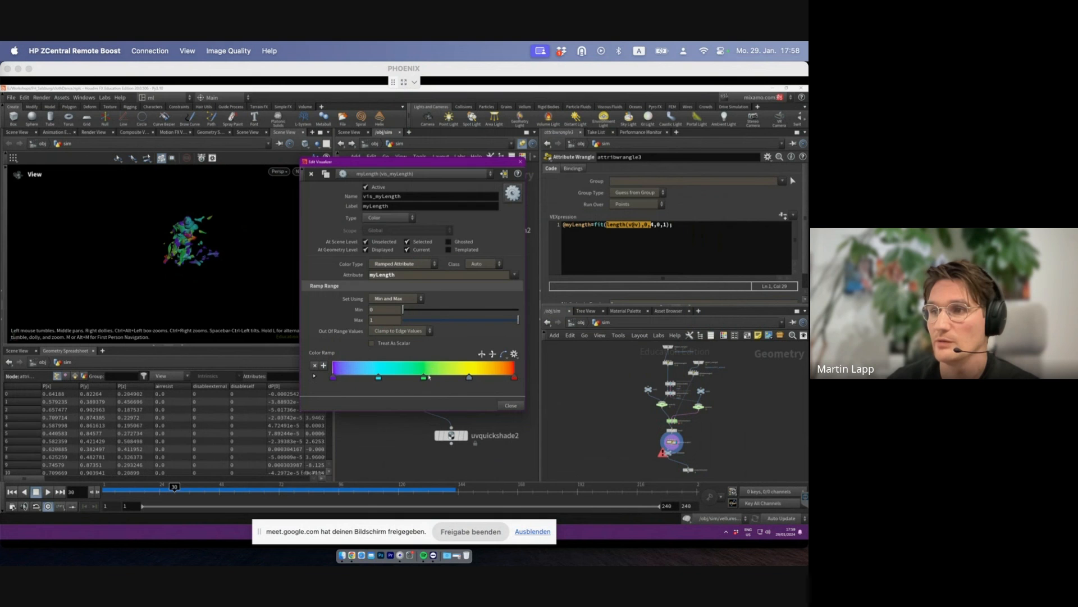
left_click_drag(469, 377, 410, 286)
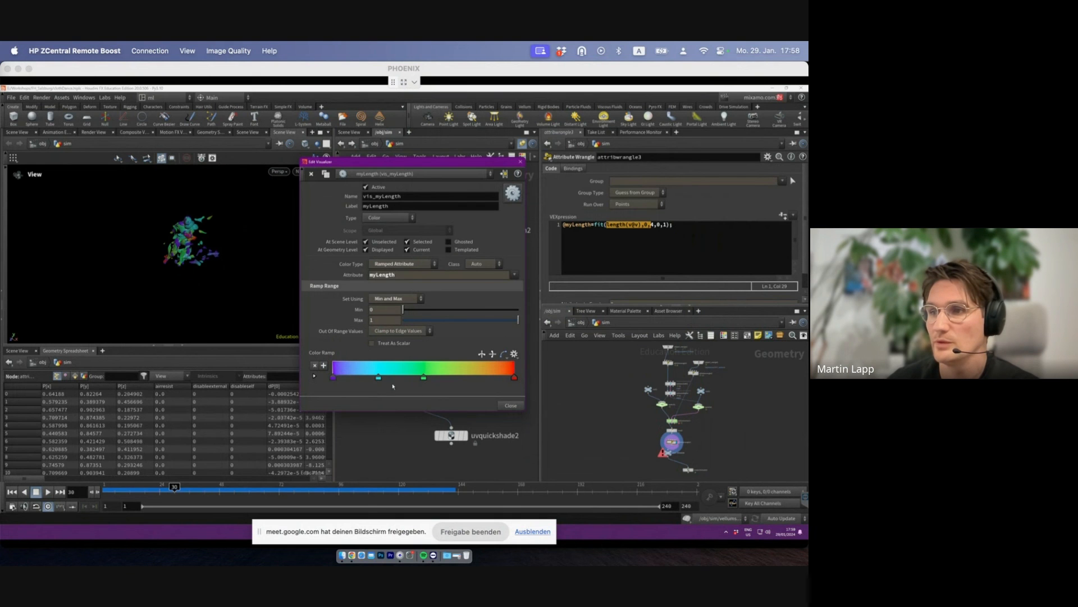
key("Escape")
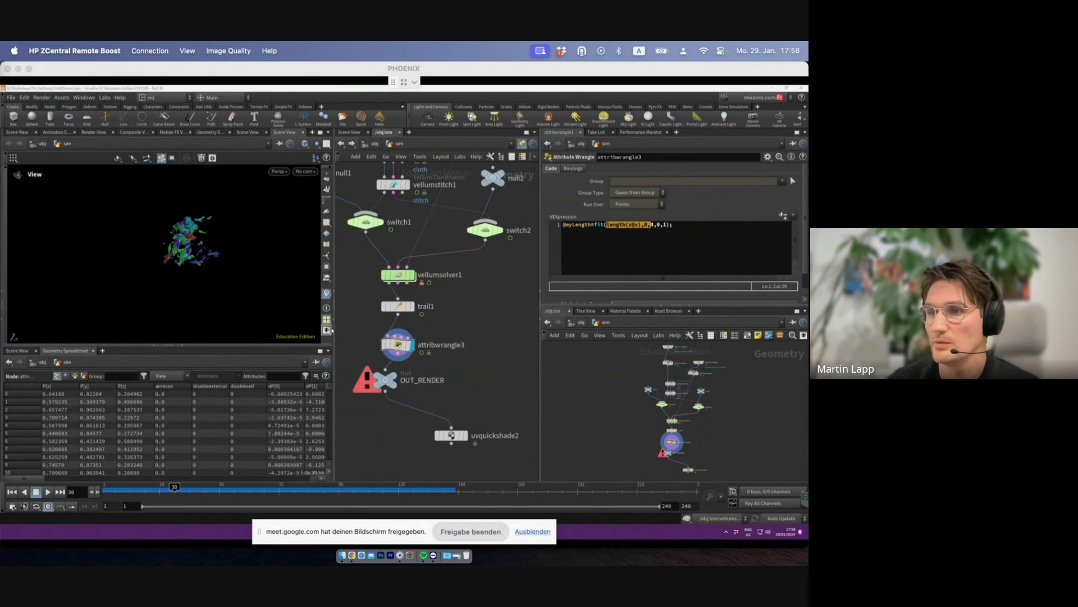
- Reopen the myLength visualizer settings, remove the ramp's green and red keys, and move the cyan key to the ramp's end
left_click(326, 307)
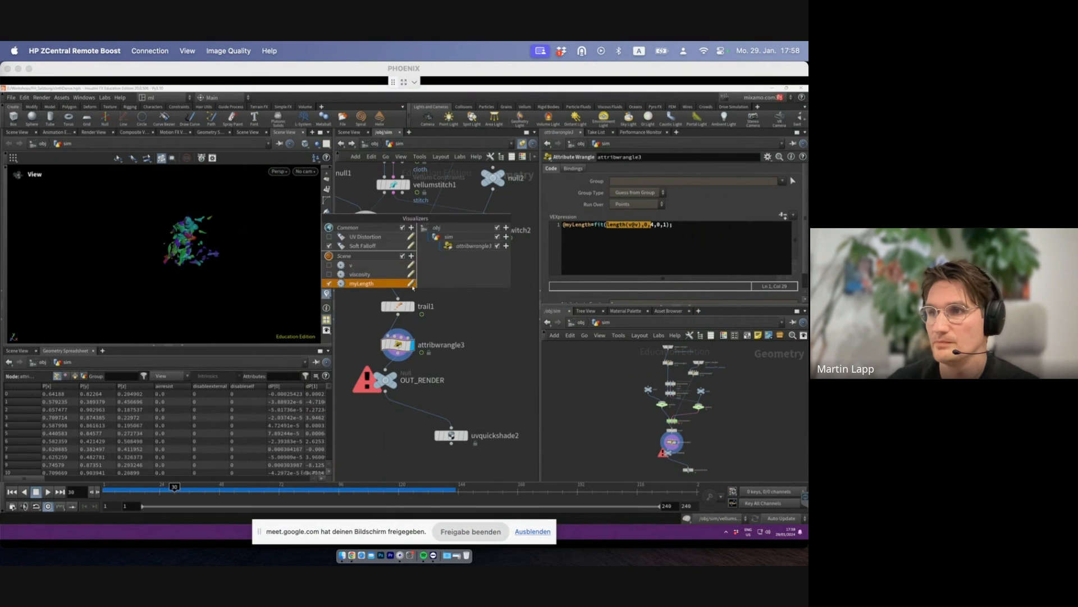
left_click(360, 284)
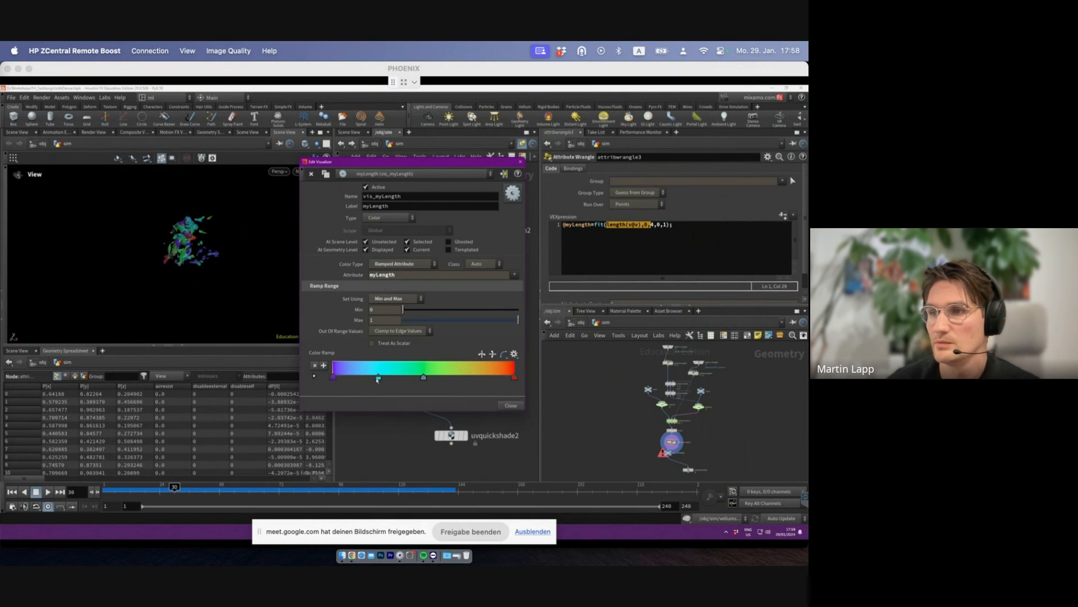
left_click_drag(423, 377, 371, 255)
left_click_drag(514, 377, 337, 298)
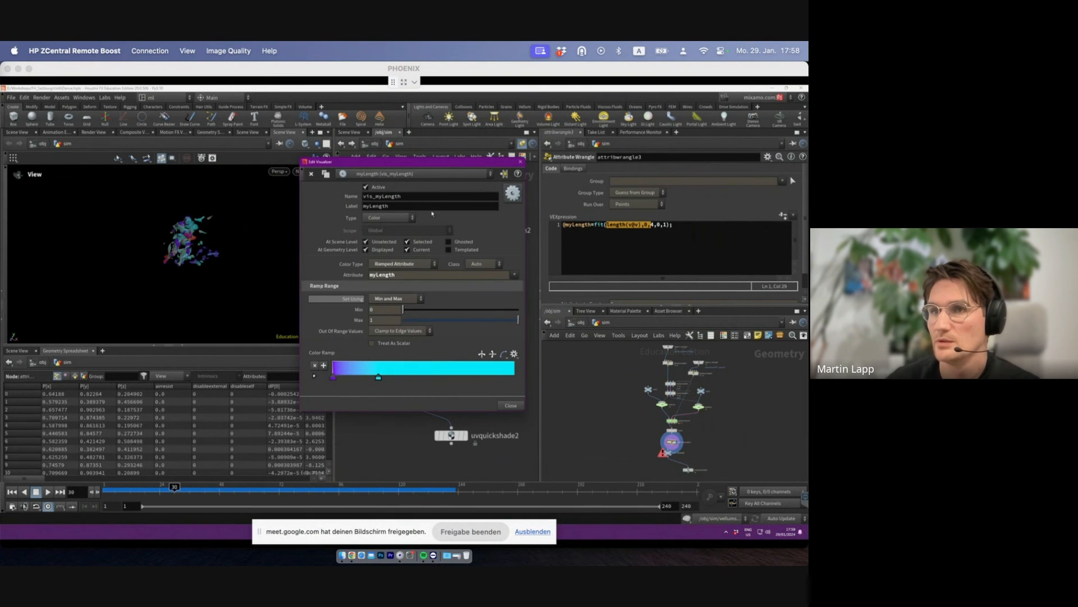
left_click_drag(220, 244, 202, 245)
left_click_drag(378, 377, 514, 377)
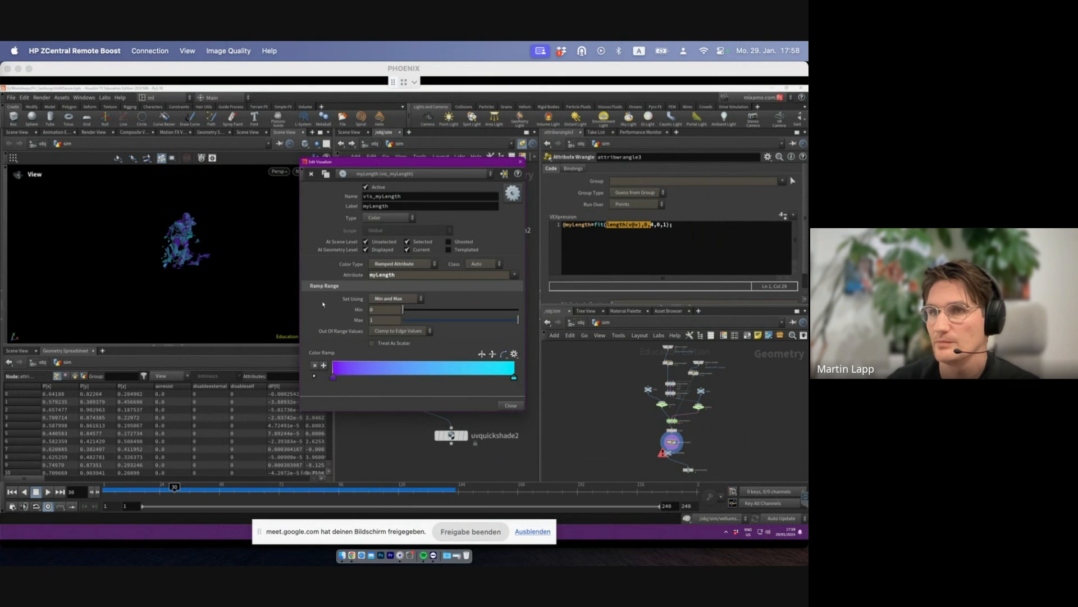
- Recolor the myLength ramp's end key to red for a purple-to-red gradient
right_click_drag(237, 240, 284, 233)
double_click(514, 377)
left_click(485, 314)
left_click(642, 289)
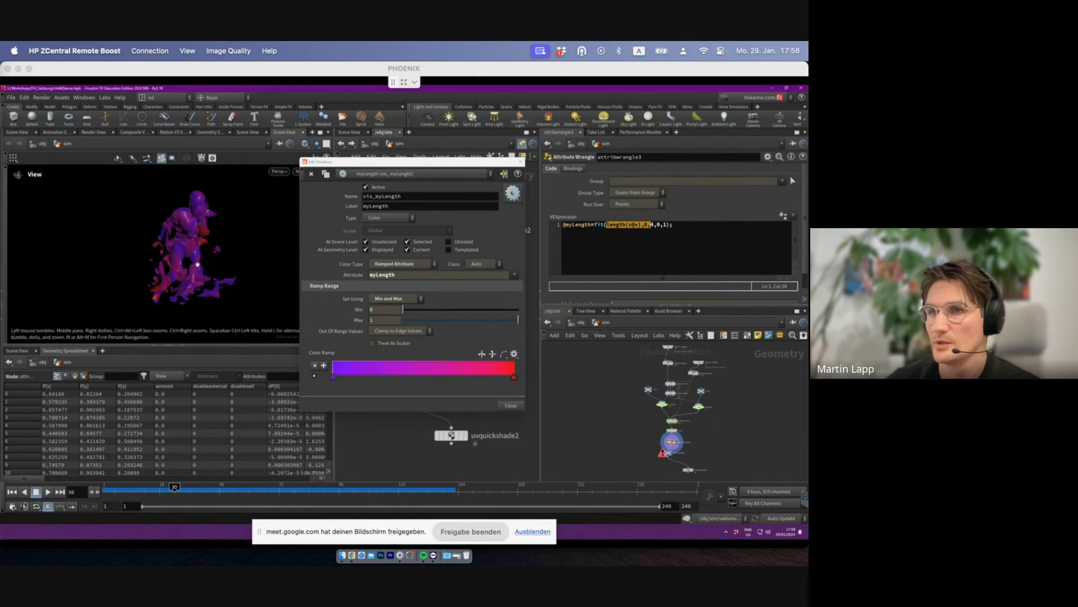
- Scrub to frames 67 and 104 to examine the purple-to-red speed colors on the flying cloth pieces
left_click_drag(185, 488, 266, 489)
right_click_drag(197, 236, 103, 250)
middle_click_drag(177, 229, 132, 275)
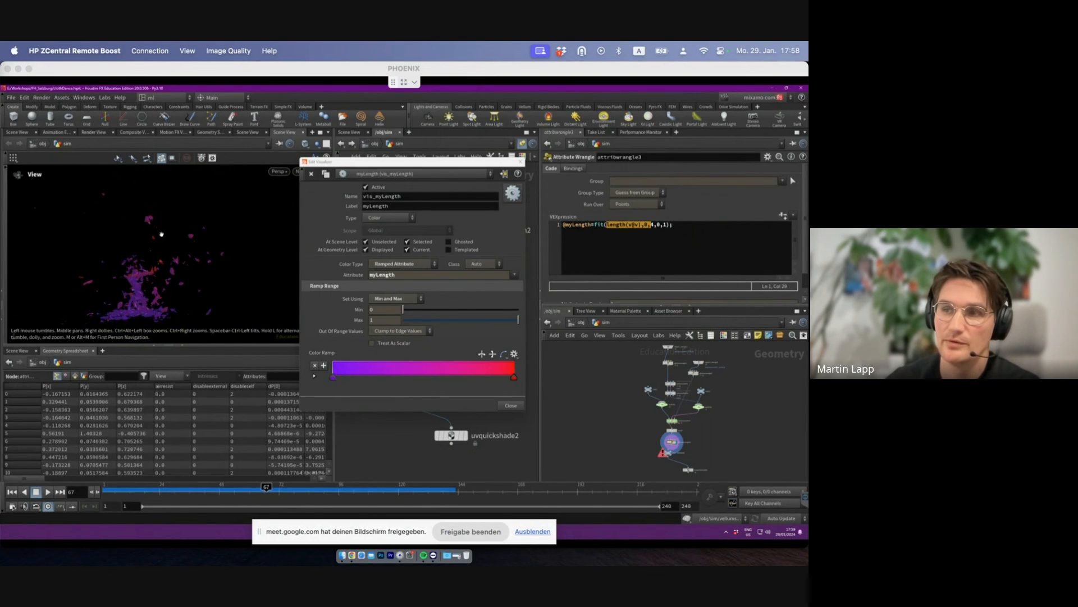
left_click_drag(266, 489, 359, 488)
right_click_drag(137, 315, 174, 308)
middle_click_drag(173, 308, 171, 288)
left_click_drag(171, 289, 133, 301)
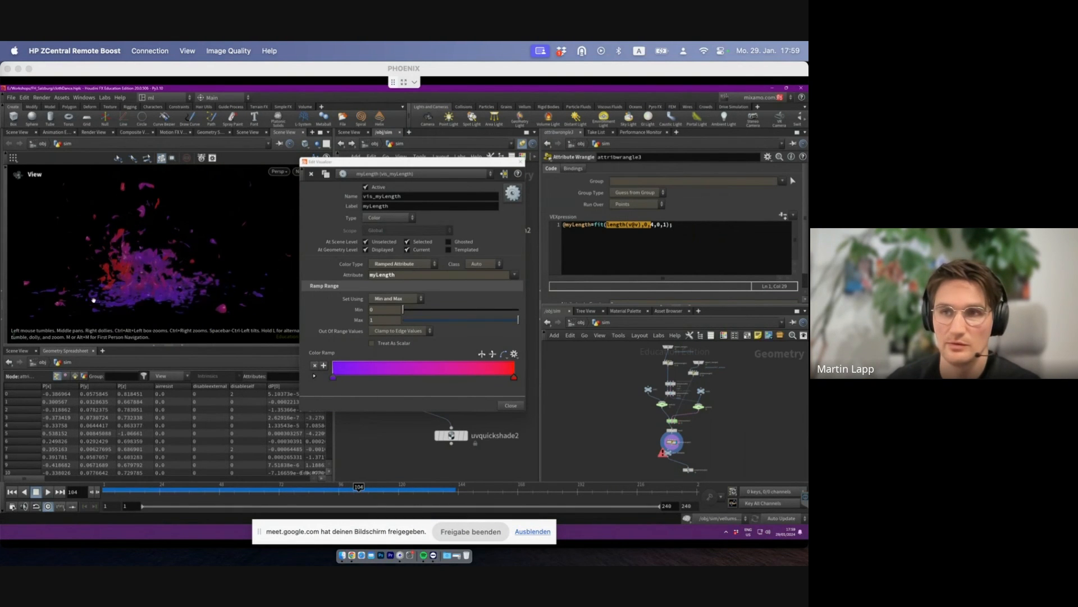
- Scrub back to around frame 87 and advance frame by frame to frame 98 to examine the color changes
left_click_drag(233, 490, 317, 489)
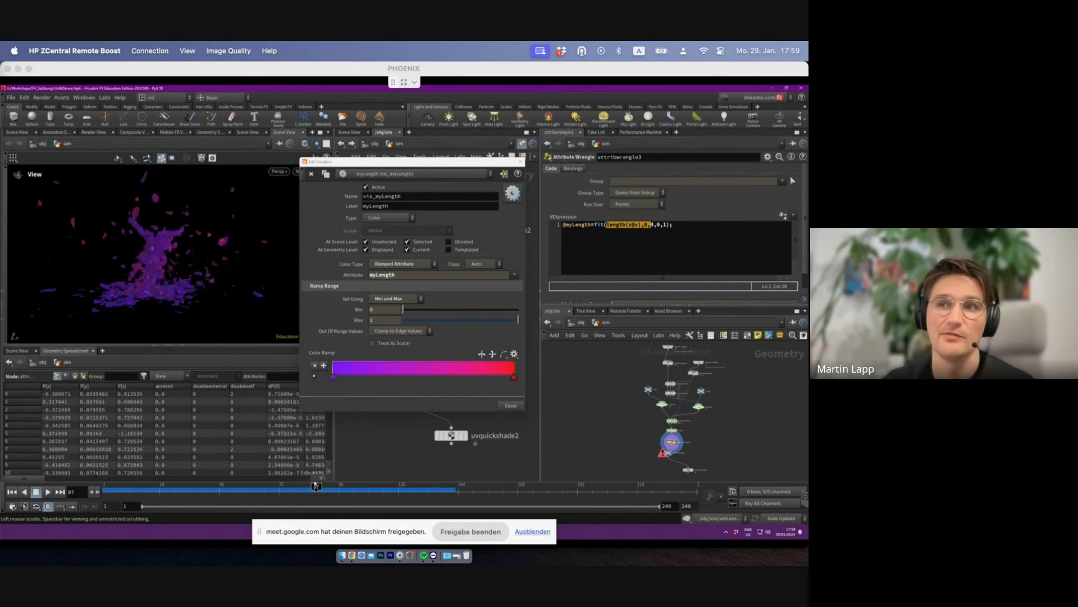
key("Right")
key("Right")
key("Right")
key("Right")
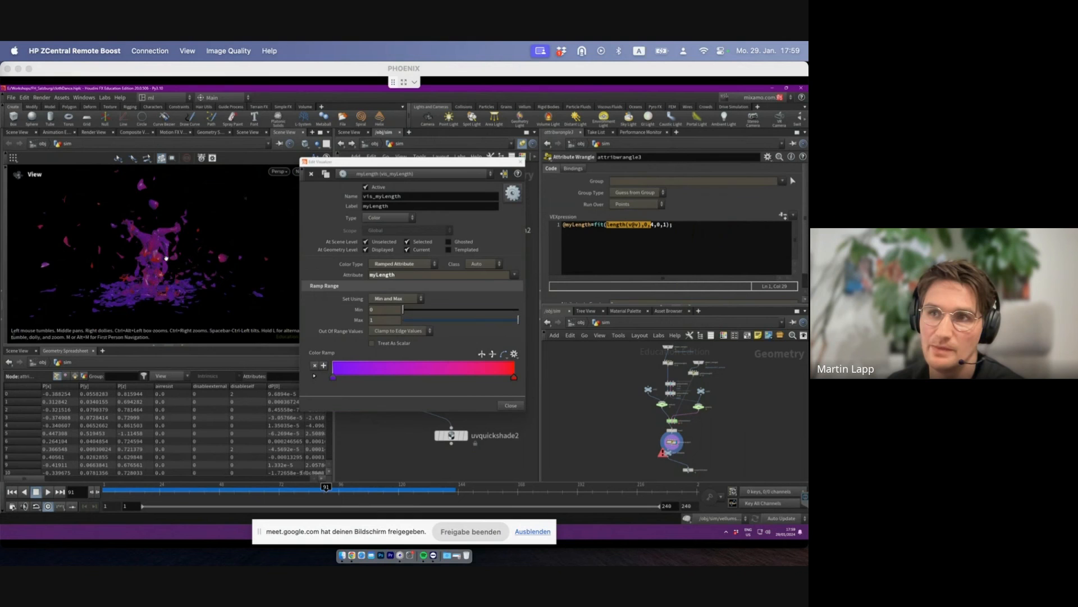
key("Right")
key("Right")
key("Right")
key("Right")
key("Right")
key("Right")
key("Right")
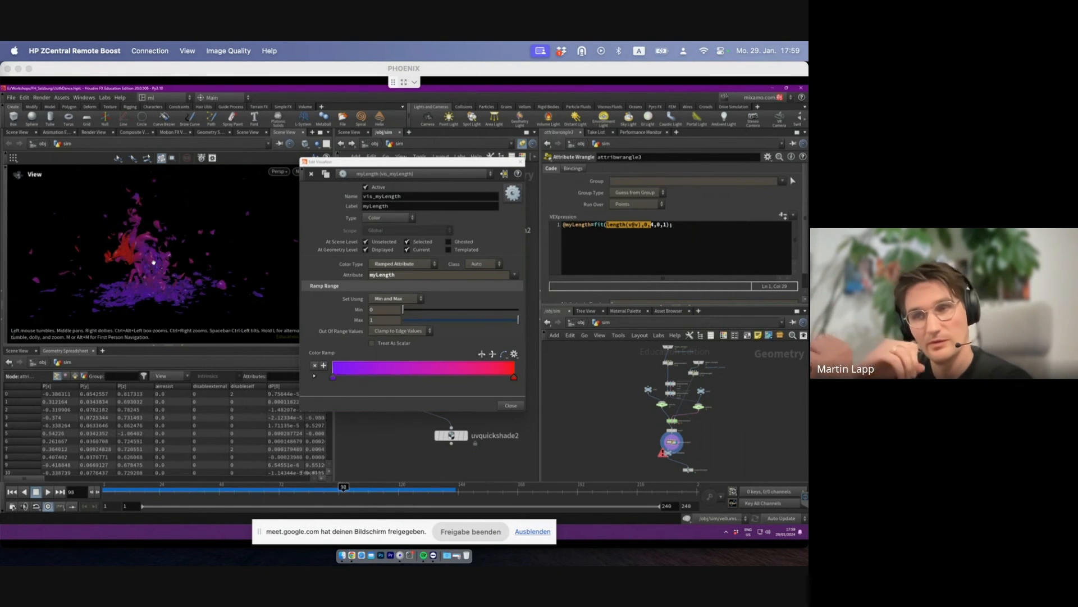
scroll(154, 264, "down", 3)
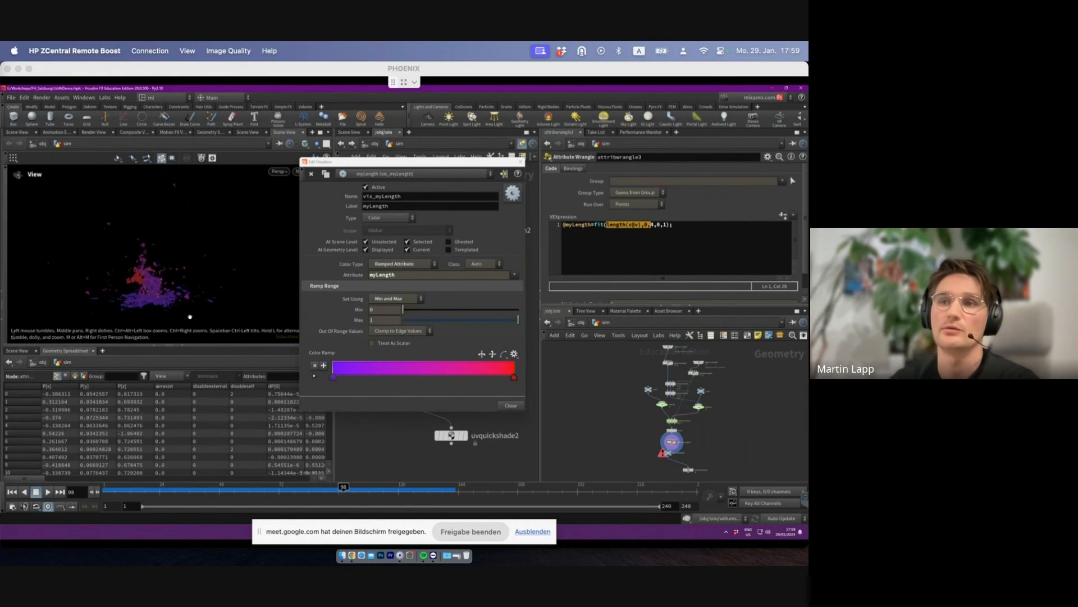
- Play the cloth simulation from the beginning, stop at frame 144 and close the visualizer settings
left_click_drag(114, 487, 74, 483)
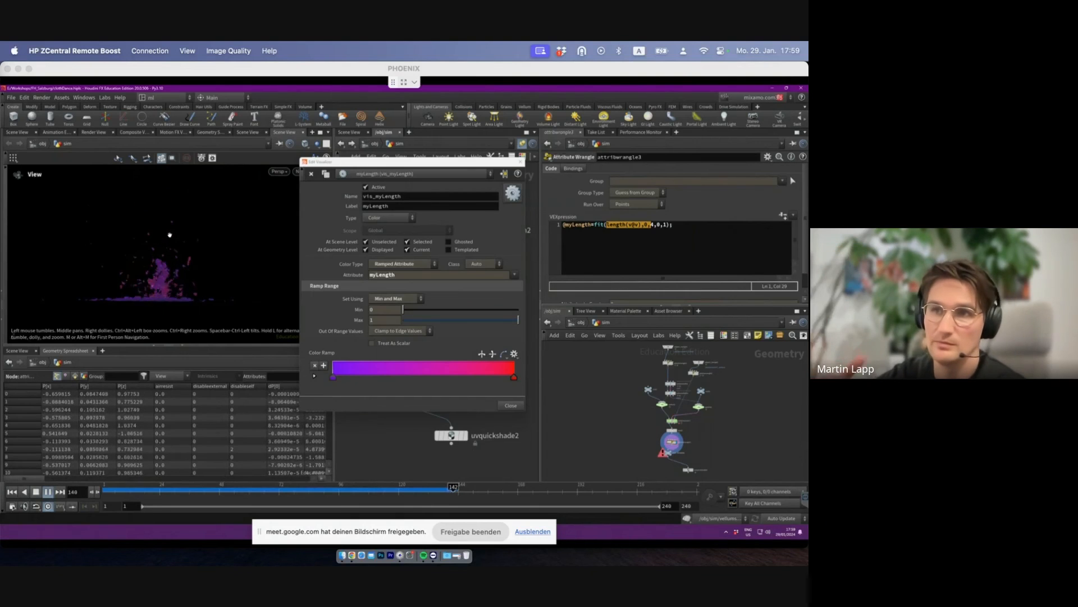
key("Up")
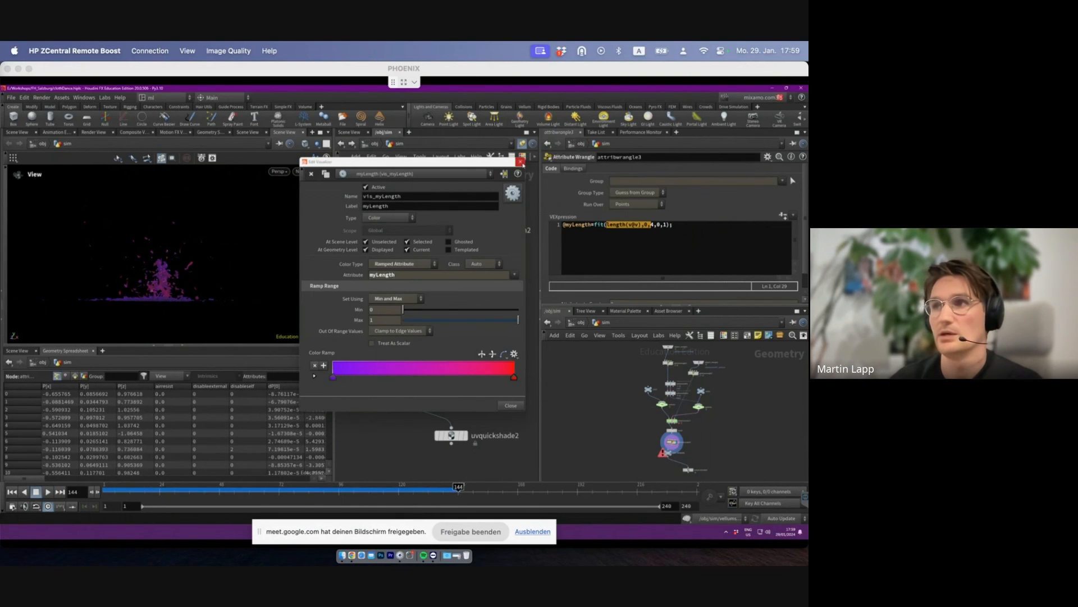
left_click(520, 162)
- Select the OUT_RENDER null below attribwrangle3 and switch to the stage network
middle_click_drag(443, 331, 446, 236)
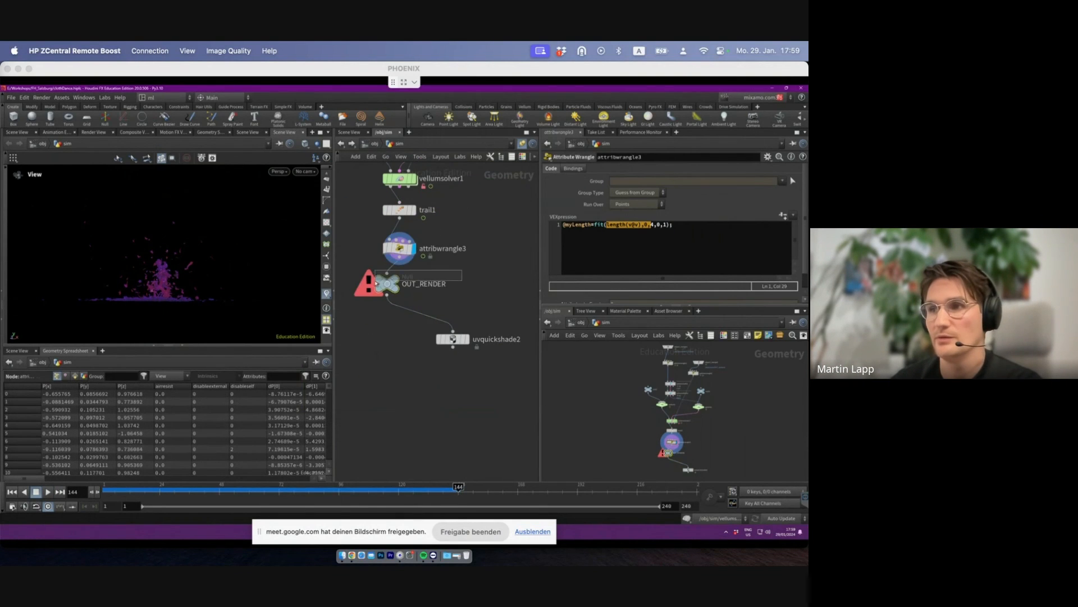
left_click(401, 284)
left_click_drag(460, 267, 334, 310)
left_click_drag(387, 285, 408, 293)
left_click(374, 144)
left_click(375, 144)
left_click(415, 213)
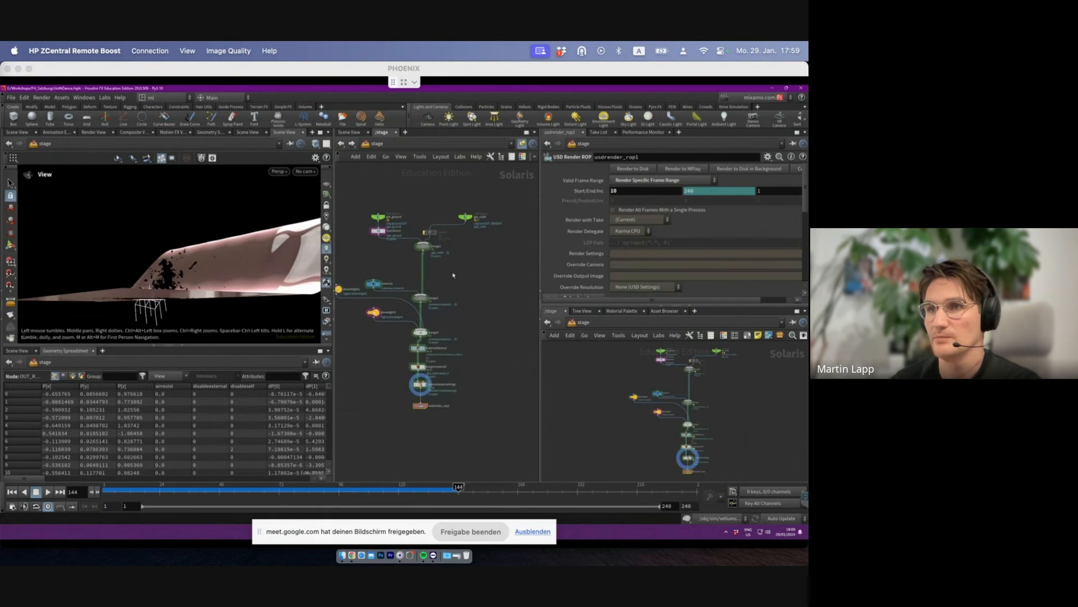
- Display merge2 and merge3 in turn to examine how the ground, cloth, camera and lights are combined on the stage
left_click(416, 244)
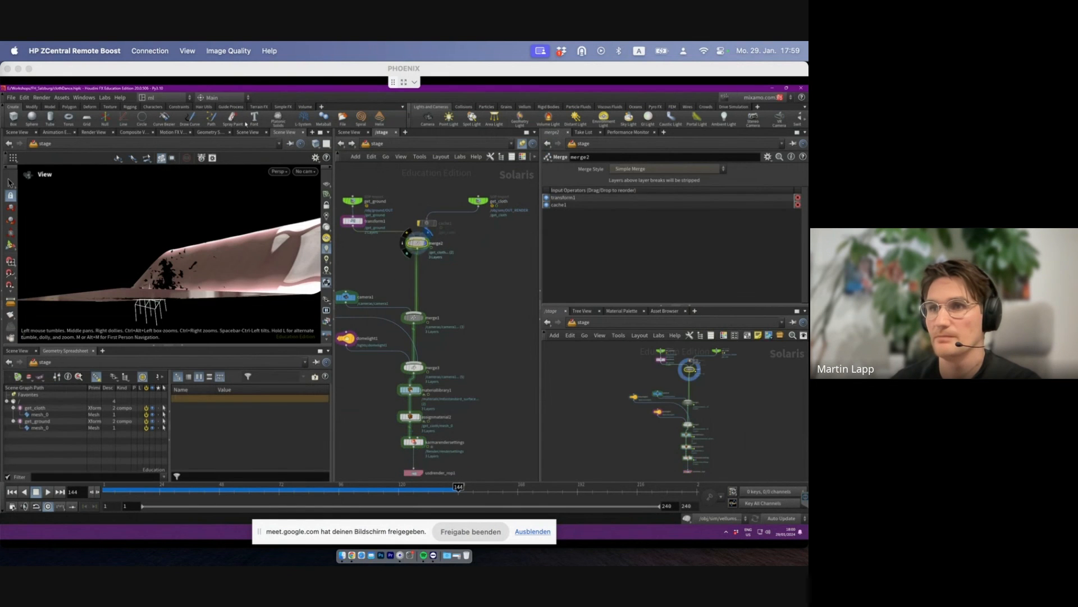
left_click(305, 172)
left_click(454, 281)
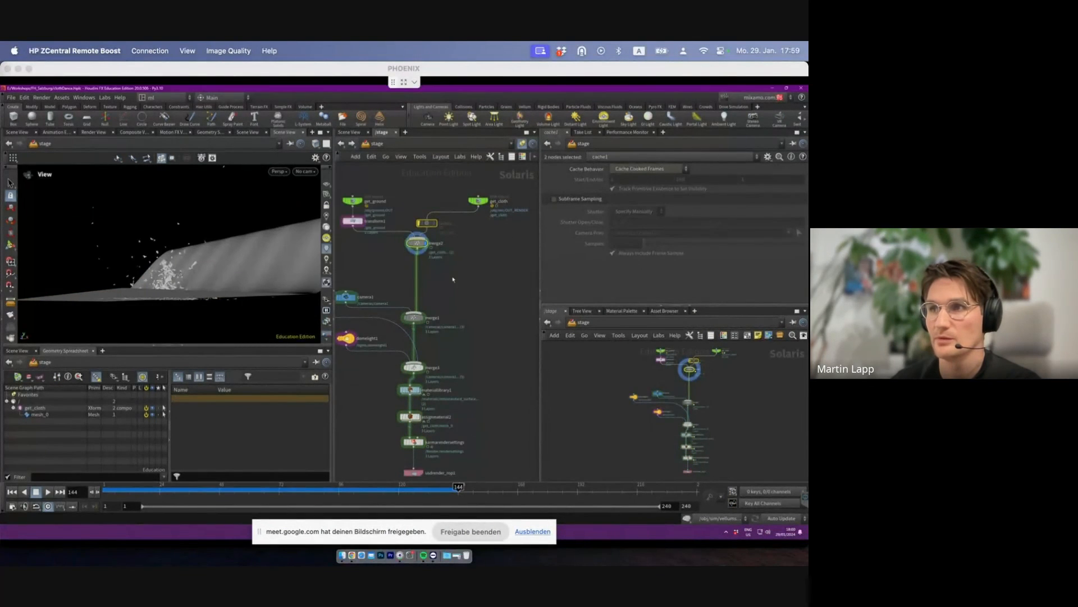
left_click(352, 201)
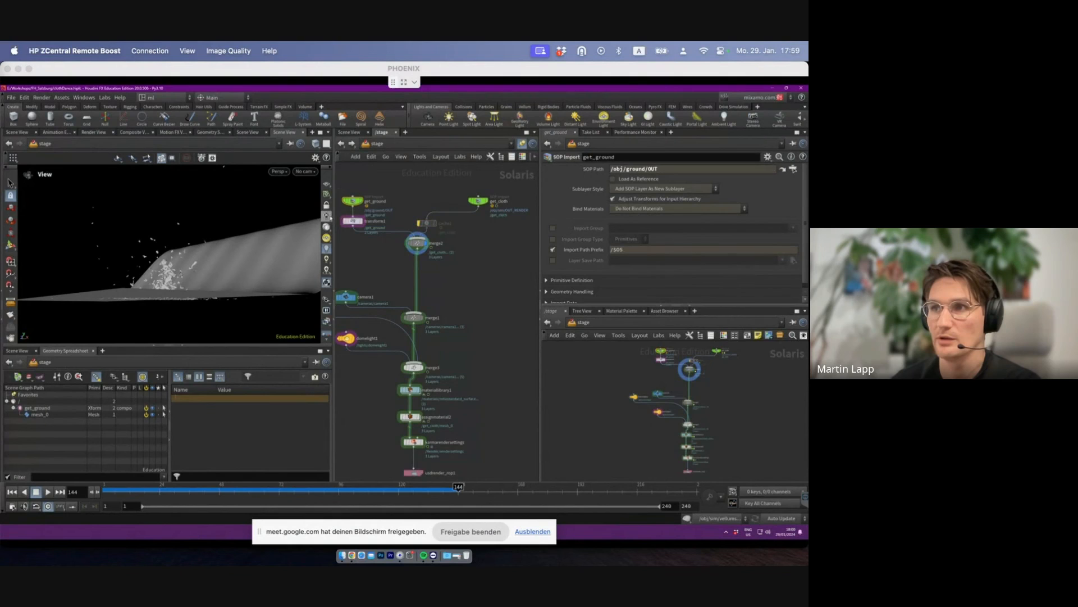
middle_click_drag(416, 252, 451, 201)
left_click(454, 269)
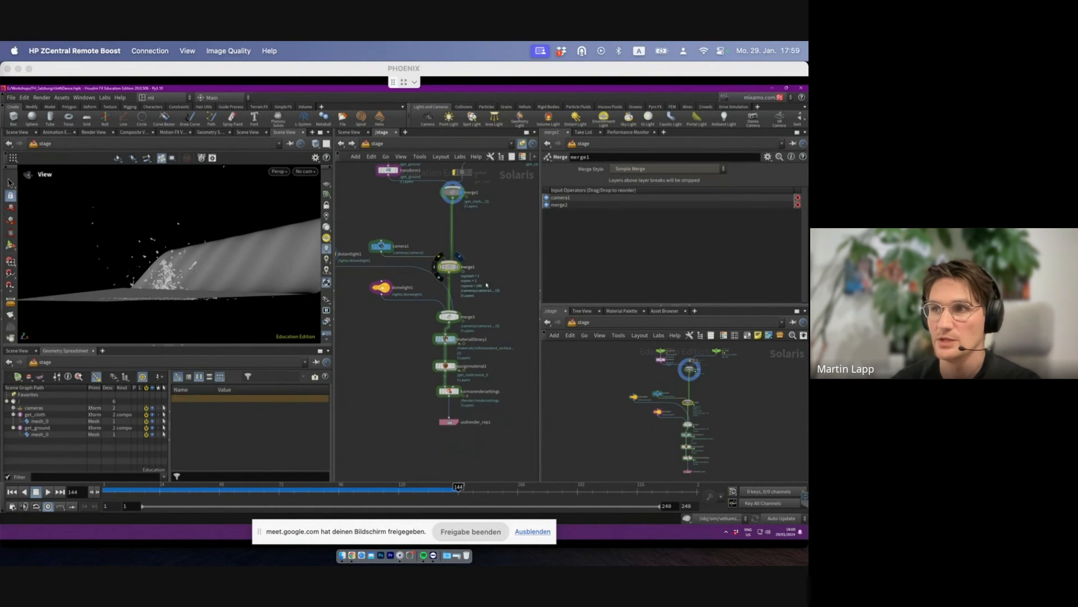
left_click(461, 320)
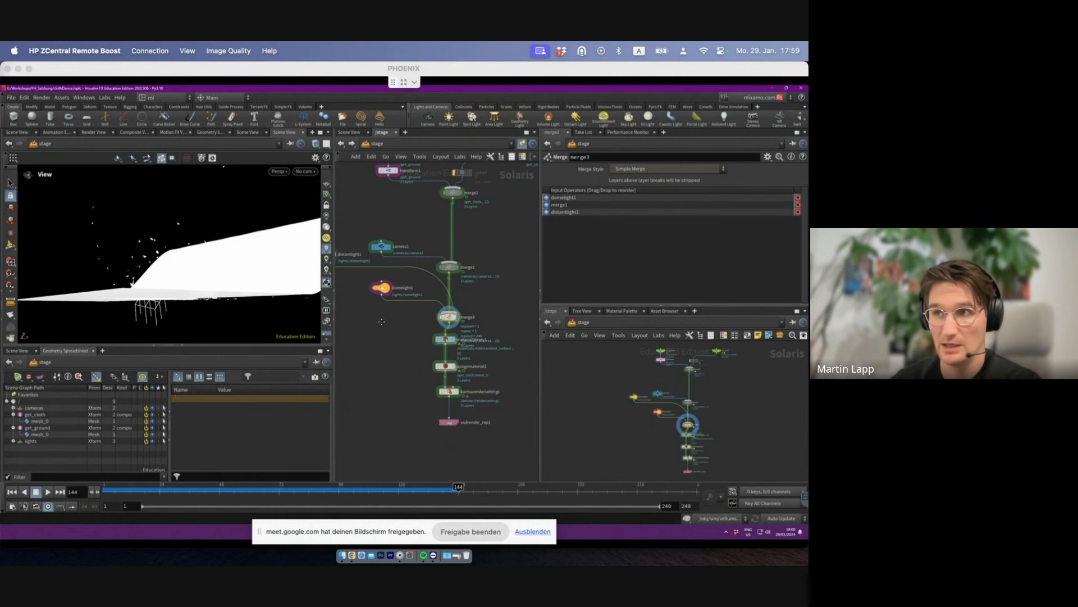
scroll(484, 309, "up", 5)
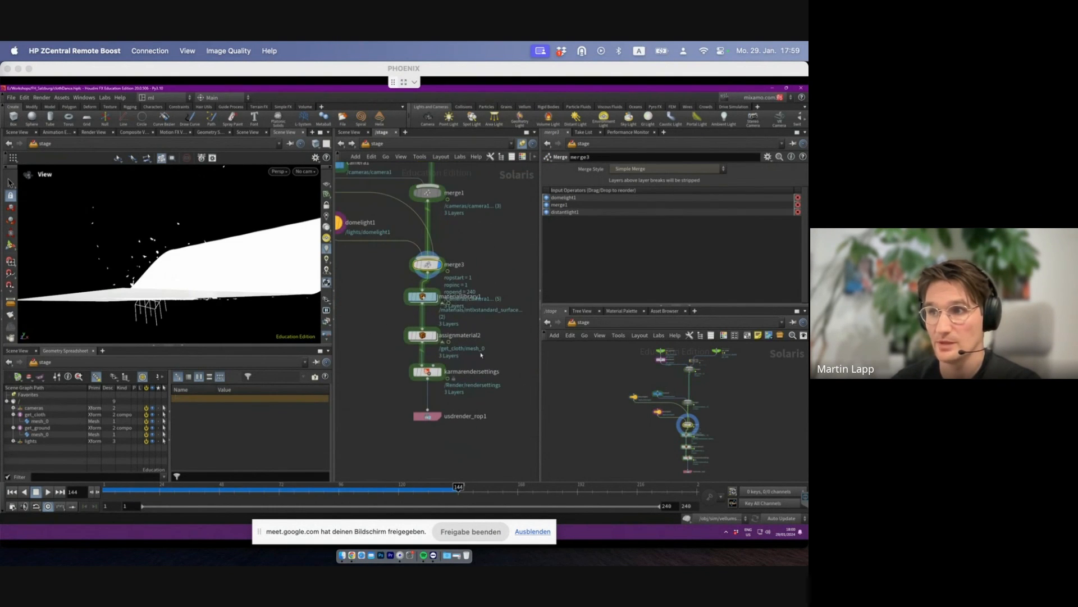
- Display the assignmaterial2 node through camera1 and render the viewport with Karma XPU
left_click(439, 372)
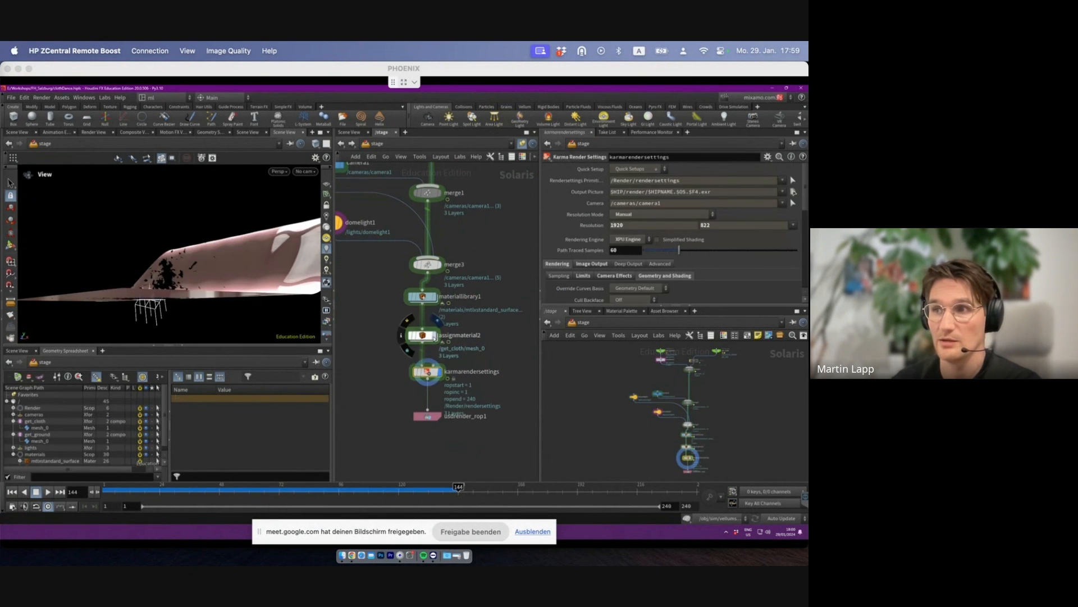
left_click(434, 337)
left_click(305, 172)
left_click(300, 179)
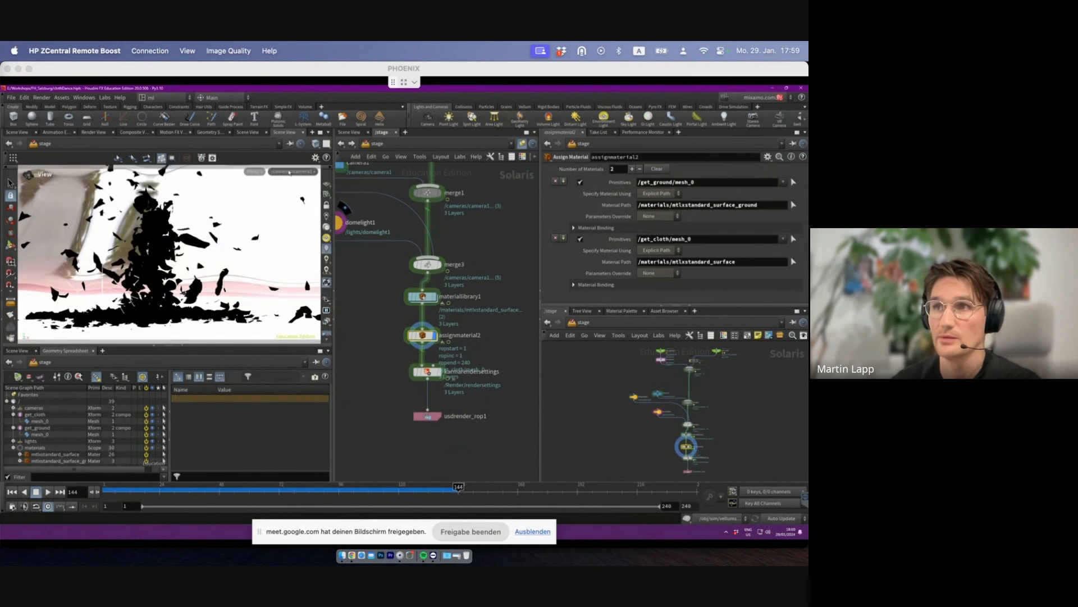
left_click(254, 171)
left_click(266, 223)
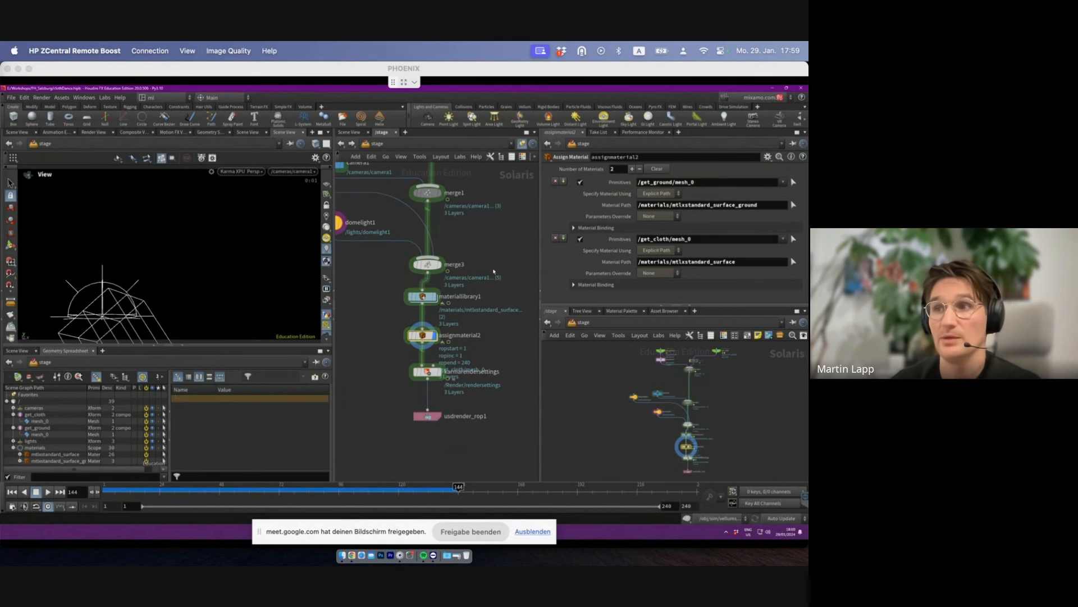
- Select the stage nodes for an overview and turn on denoising for the viewport render
scroll(497, 270, "down", 5)
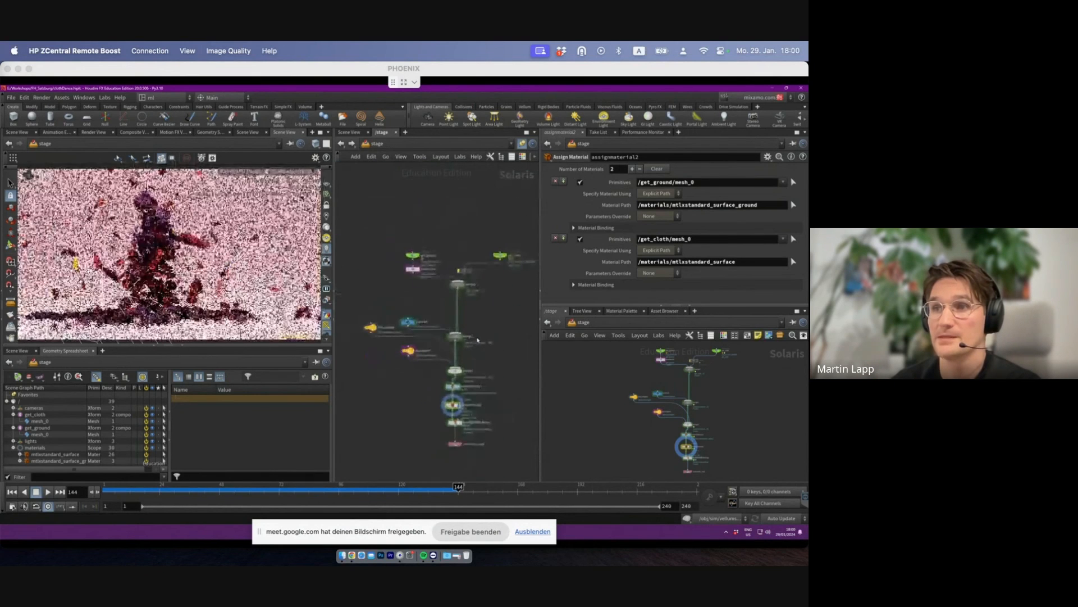
left_click_drag(366, 270, 537, 411)
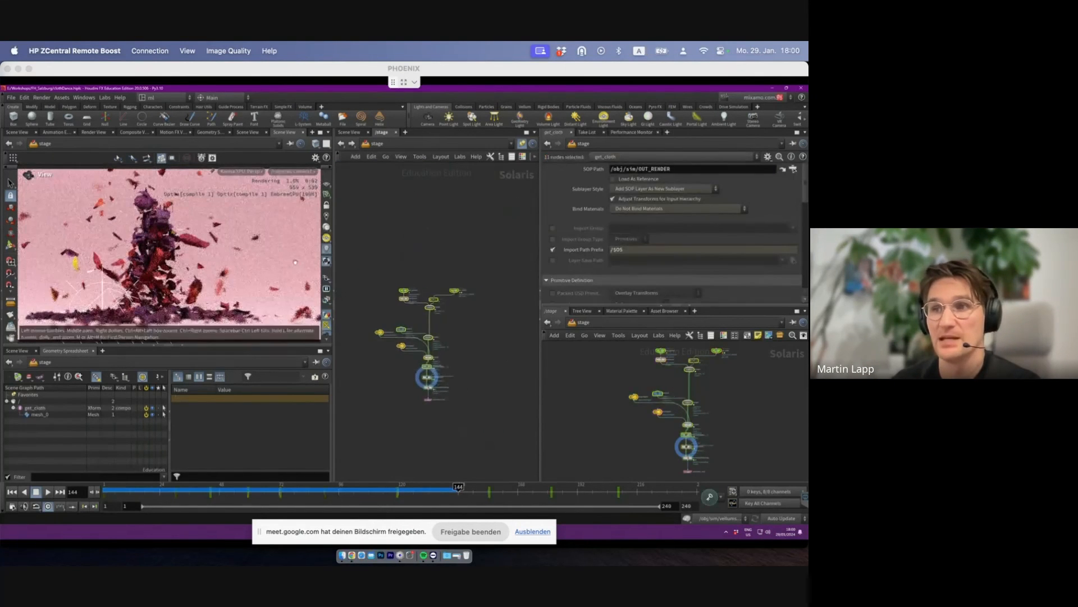
scroll(331, 274, "down", 3)
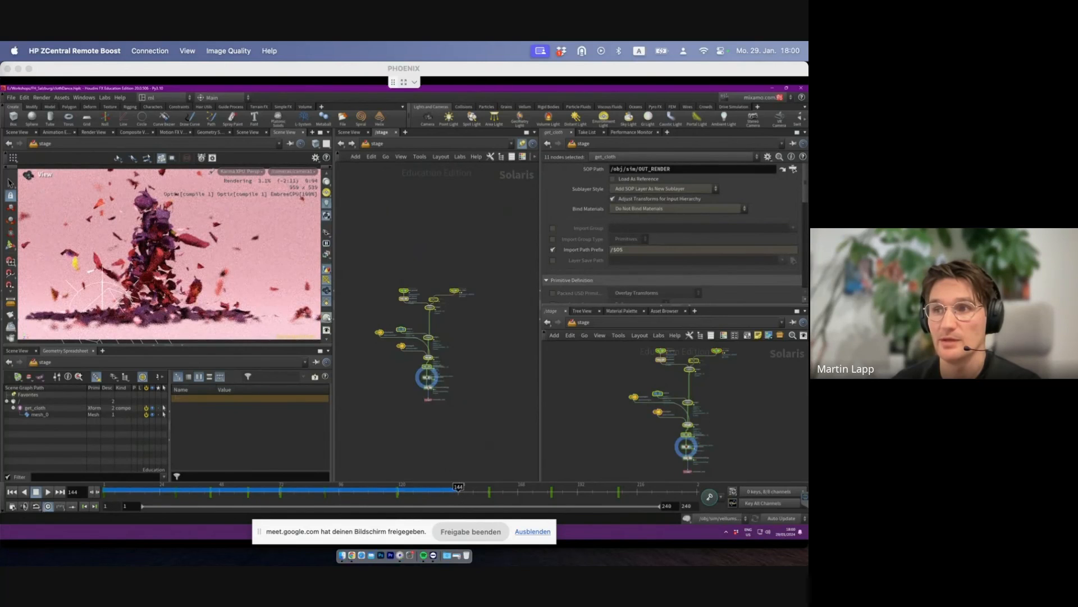
left_click(326, 318)
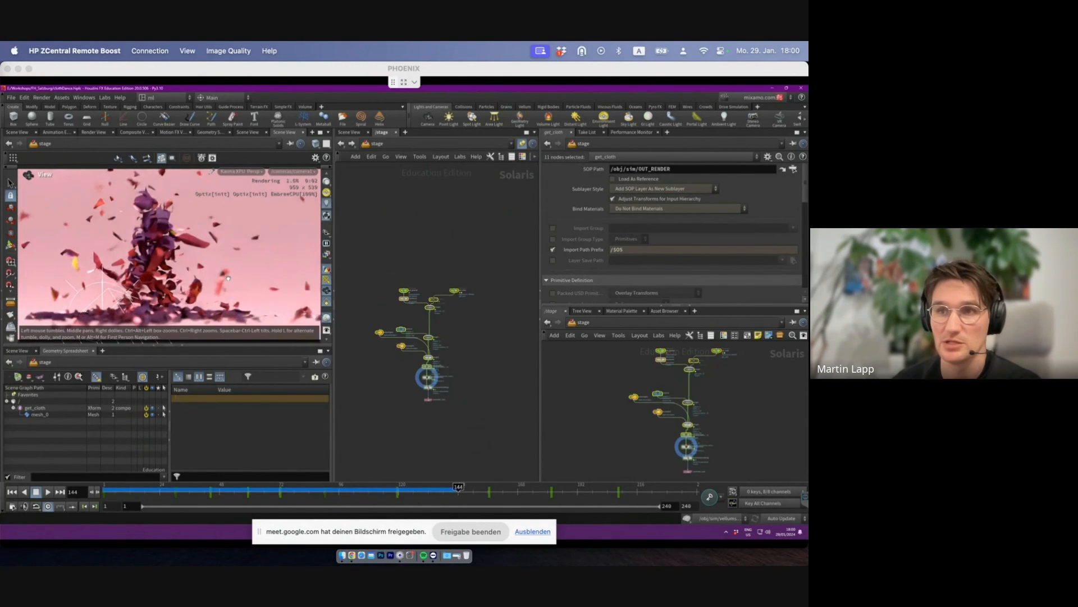
- Check the assignmaterial2 settings, enter materiallibrary1 and select the cloth shader's nodes
scroll(416, 360, "up", 5)
left_click(392, 355)
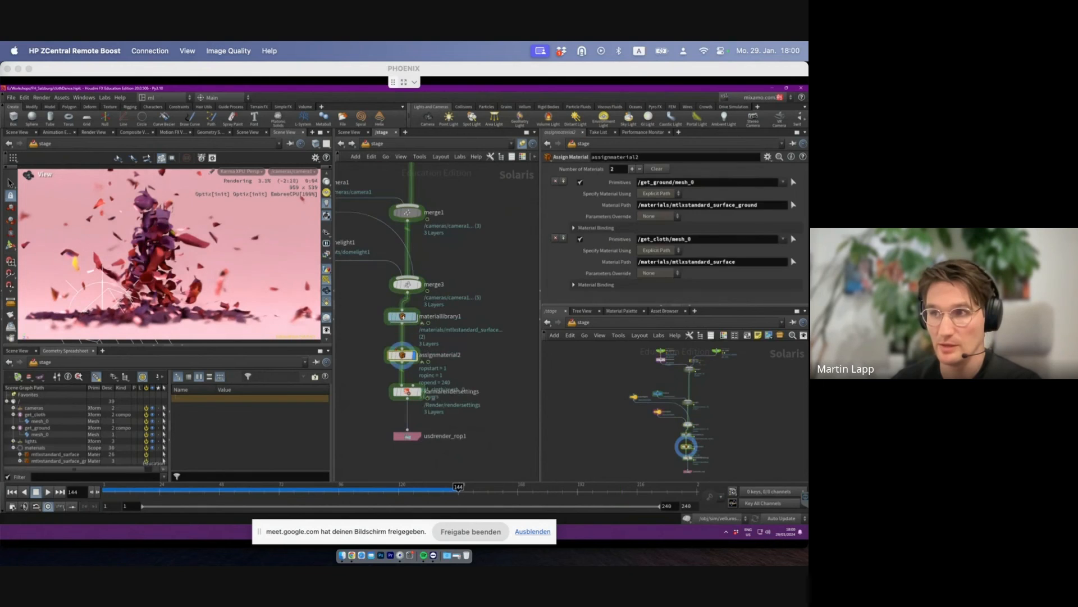
double_click(405, 318)
middle_click_drag(454, 291, 423, 298)
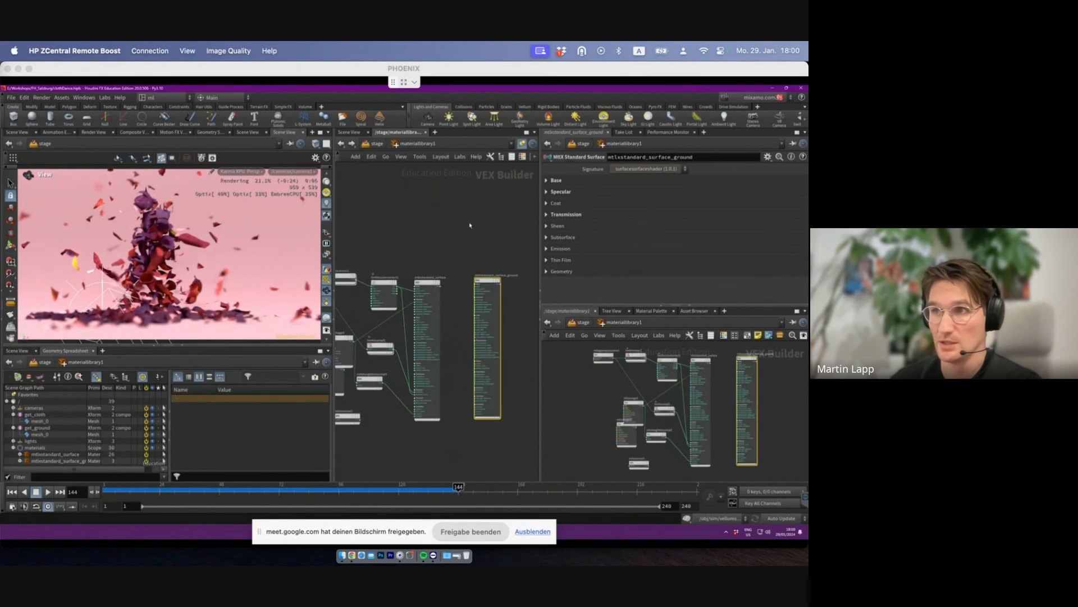
scroll(469, 224, "down", 3)
left_click_drag(469, 224, 355, 385)
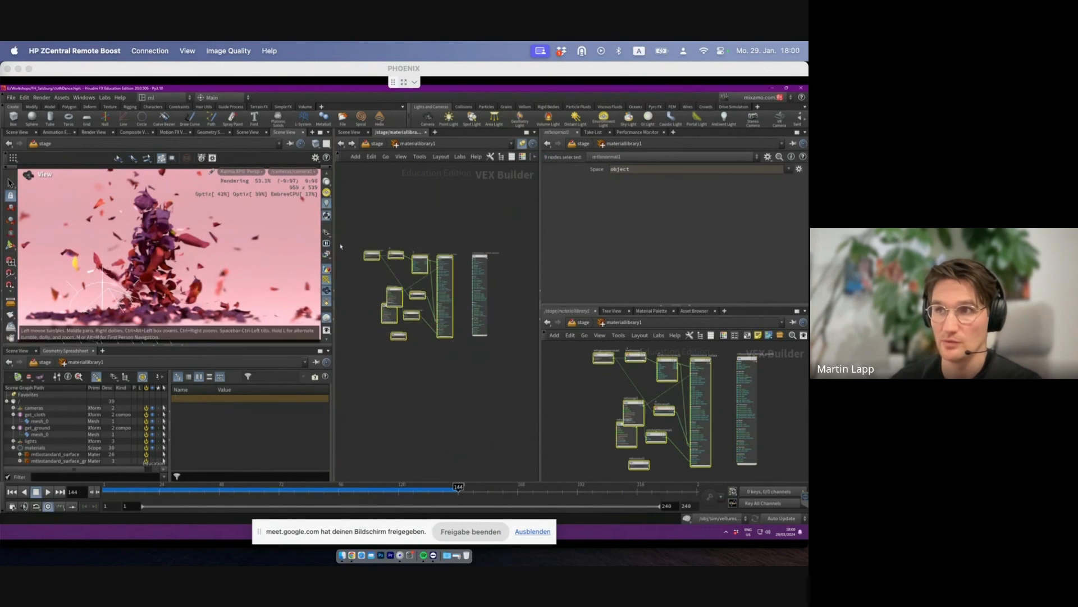
- Inspect the geometry property node that reads myLength and the color ramp it feeds in the cloth shader
scroll(392, 310, "up", 5)
left_click_drag(409, 296, 384, 237)
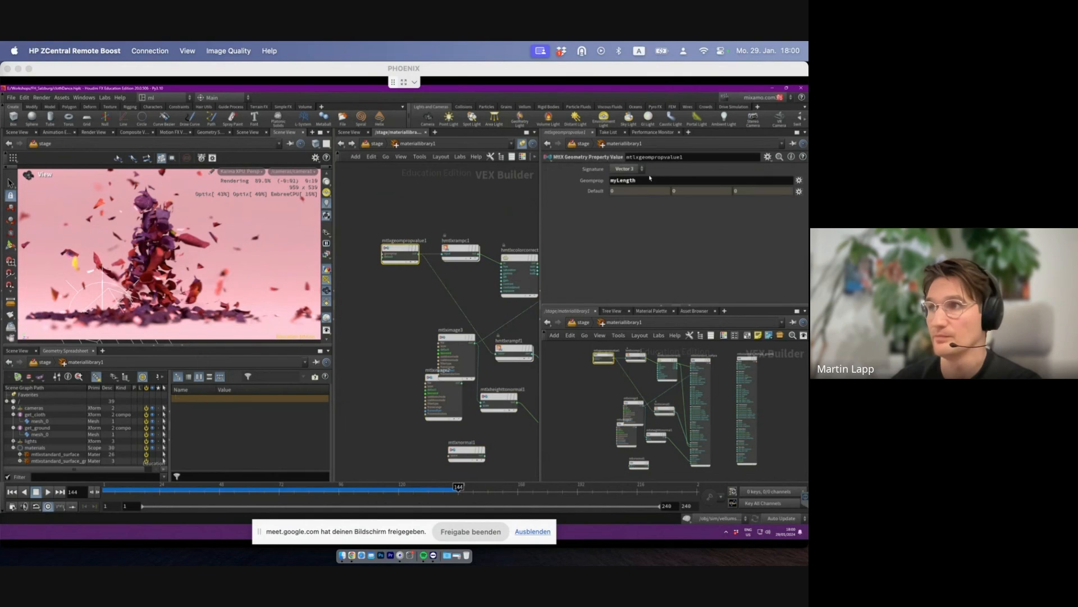
middle_click_drag(485, 218, 369, 227)
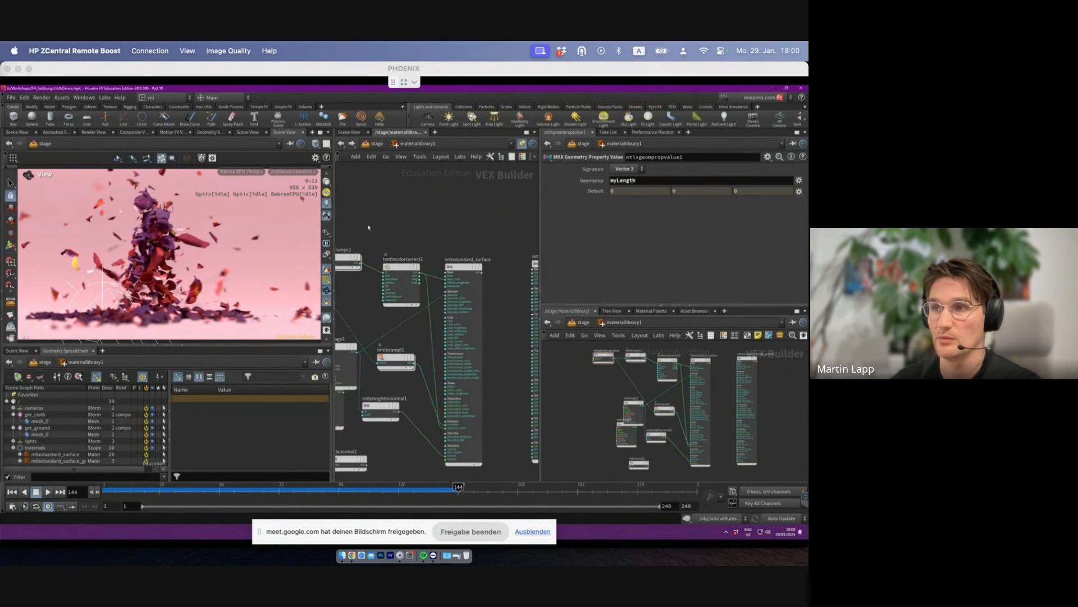
middle_click_drag(485, 293, 526, 296)
left_click(386, 263)
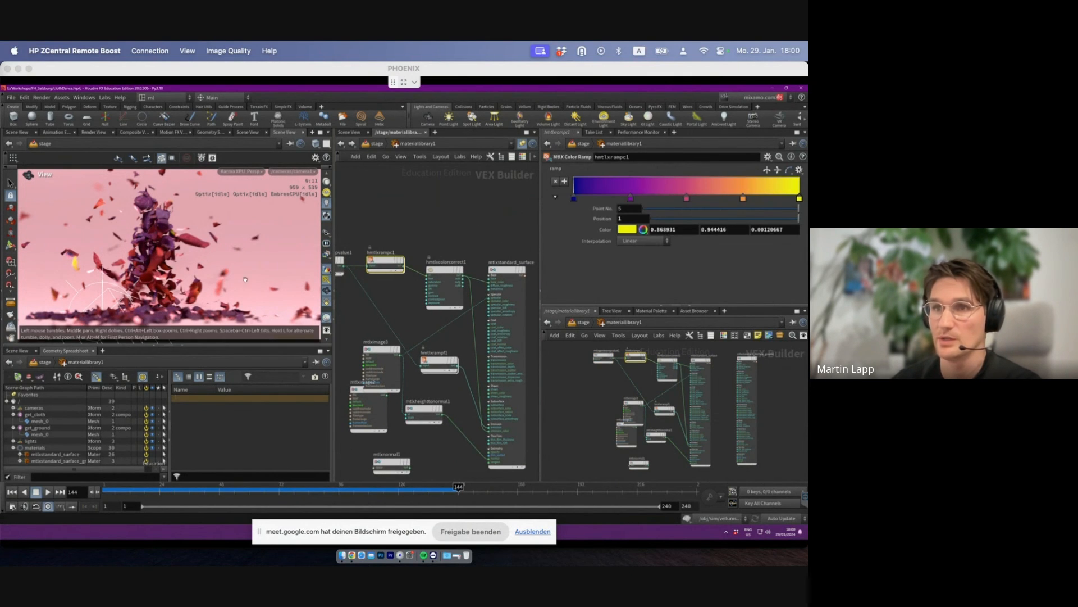
left_click(447, 205)
scroll(446, 205, "down", 4)
middle_click_drag(447, 205, 406, 210)
scroll(405, 210, "down", 2)
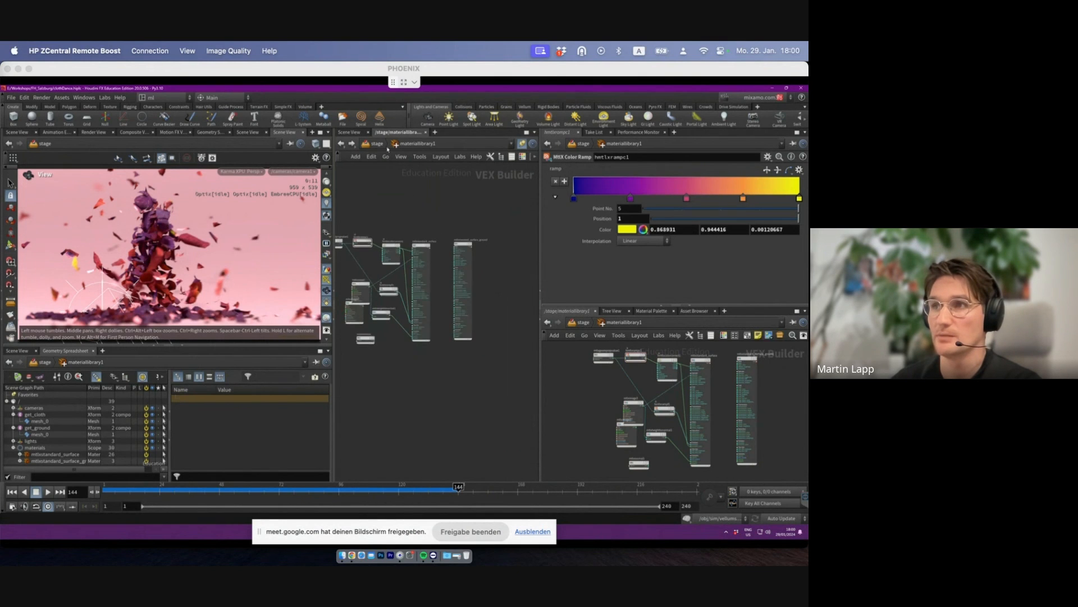
- Return to the stage network and check the settings of the get_ground, get_cloth and assignmaterial2 nodes
left_click(377, 144)
scroll(488, 286, "up", 3)
scroll(477, 292, "down", 6)
middle_click_drag(499, 181, 501, 256)
left_click(488, 226)
left_click_drag(386, 227, 388, 216)
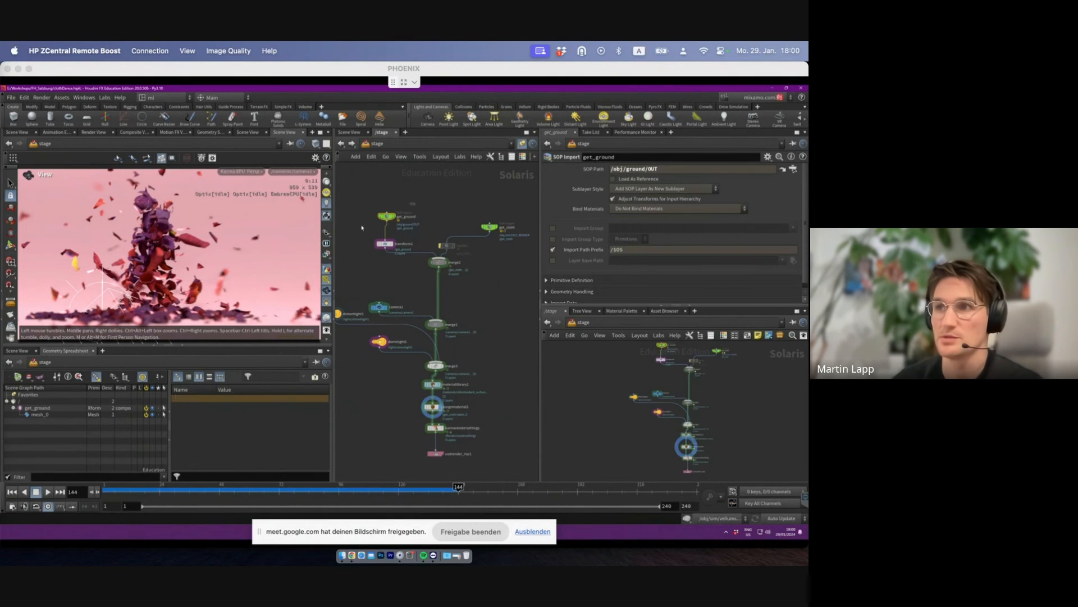
left_click(489, 226)
scroll(454, 281, "up", 3)
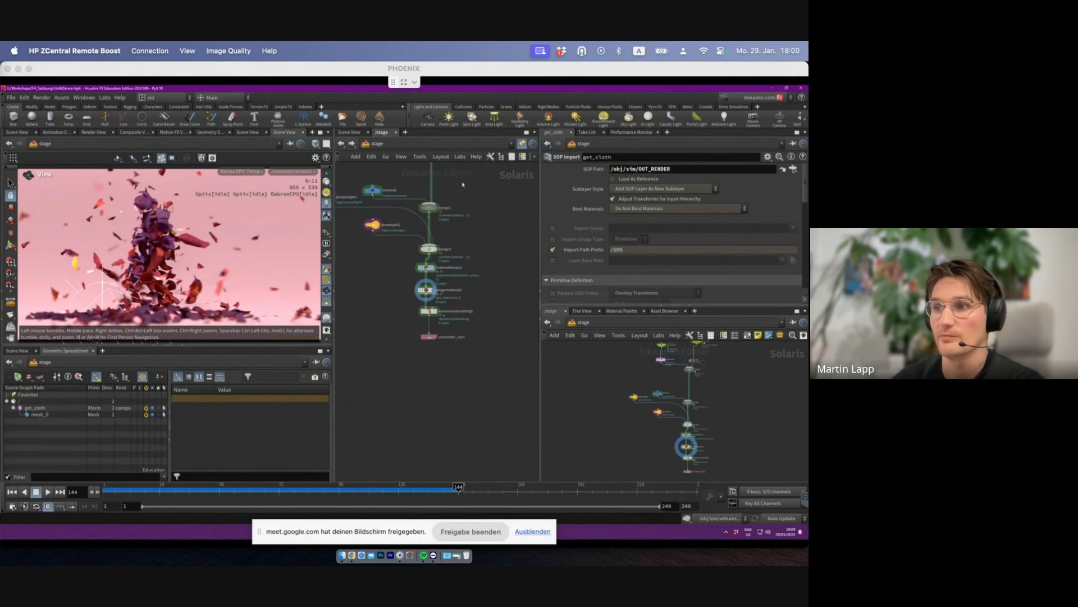
left_click(417, 266)
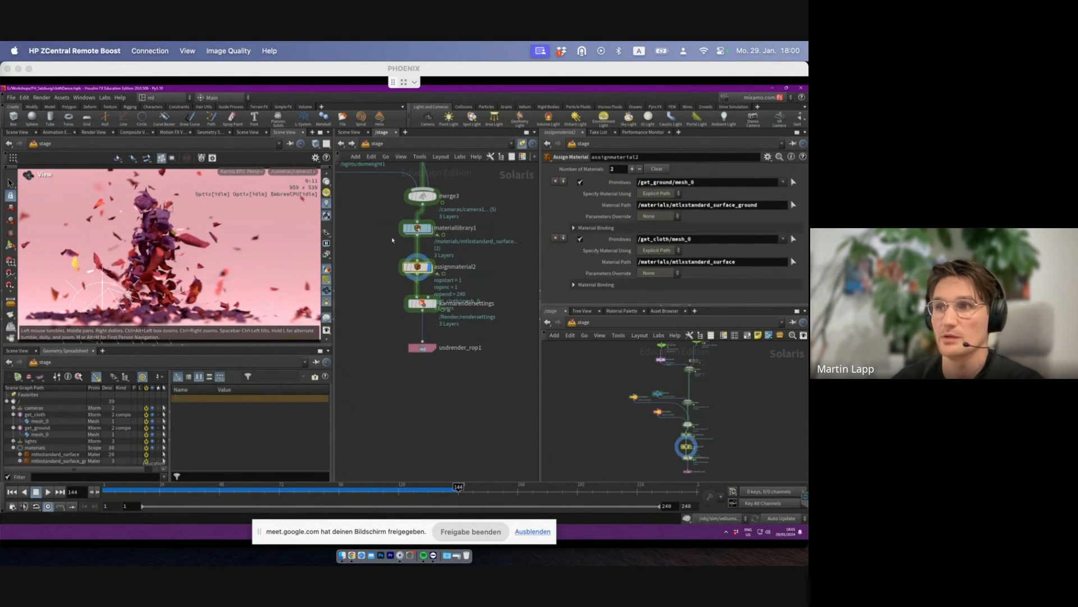
middle_click_drag(454, 257, 488, 298)
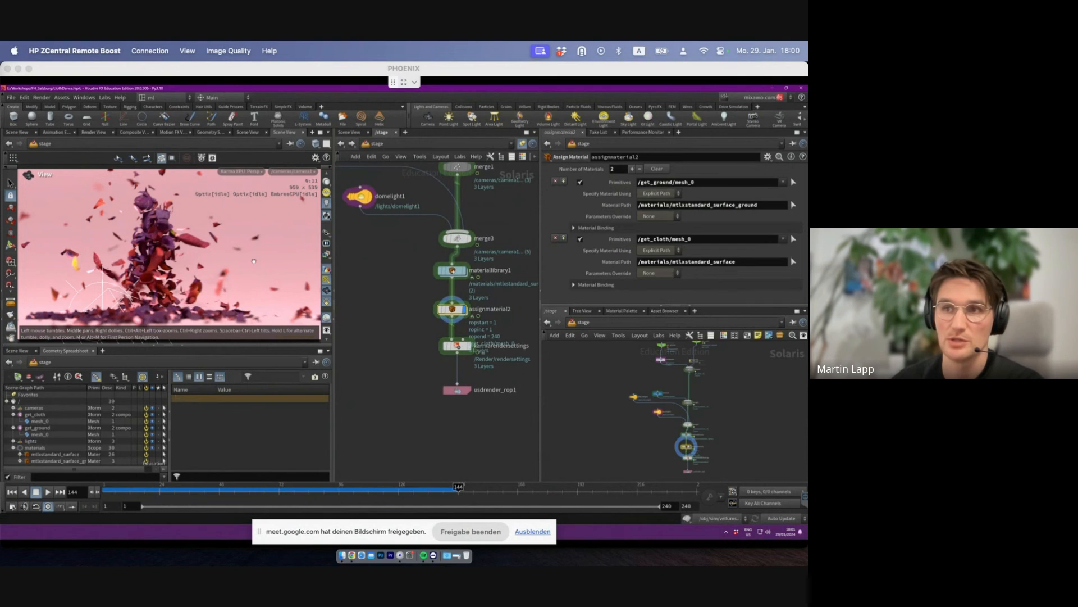
- Scrub the timeline from the early frames to frame 119 to check the Karma cloth render over time
left_click(283, 488)
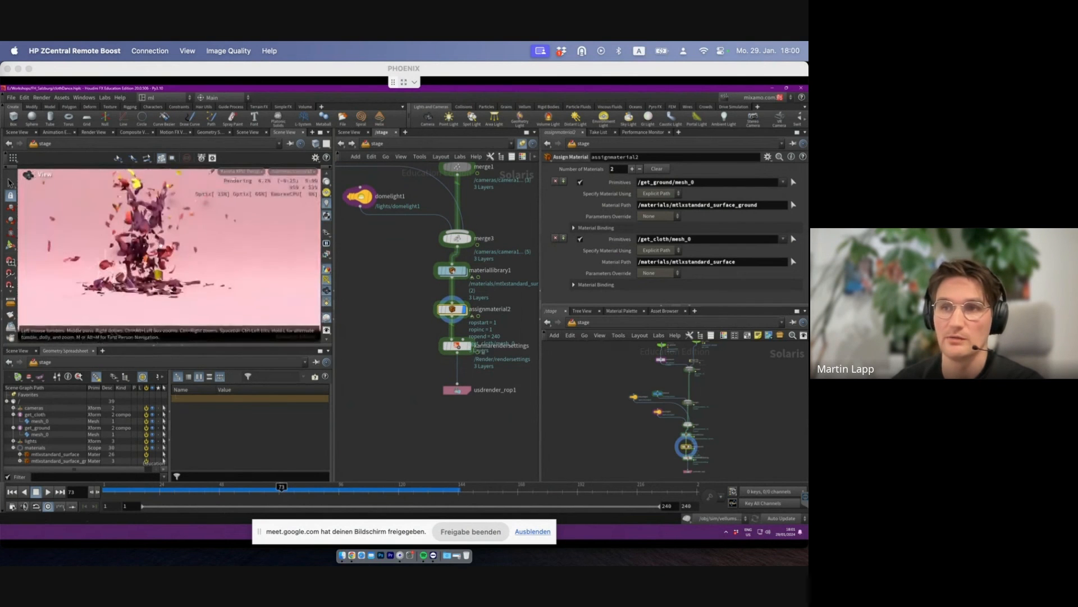
left_click(137, 492)
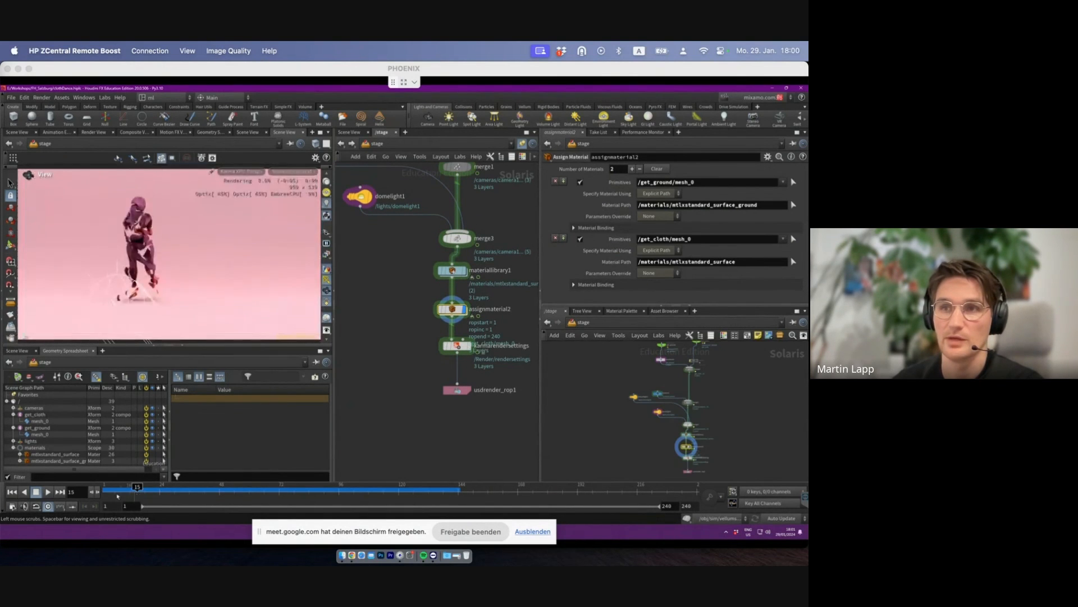
left_click(113, 491)
left_click_drag(127, 497, 358, 489)
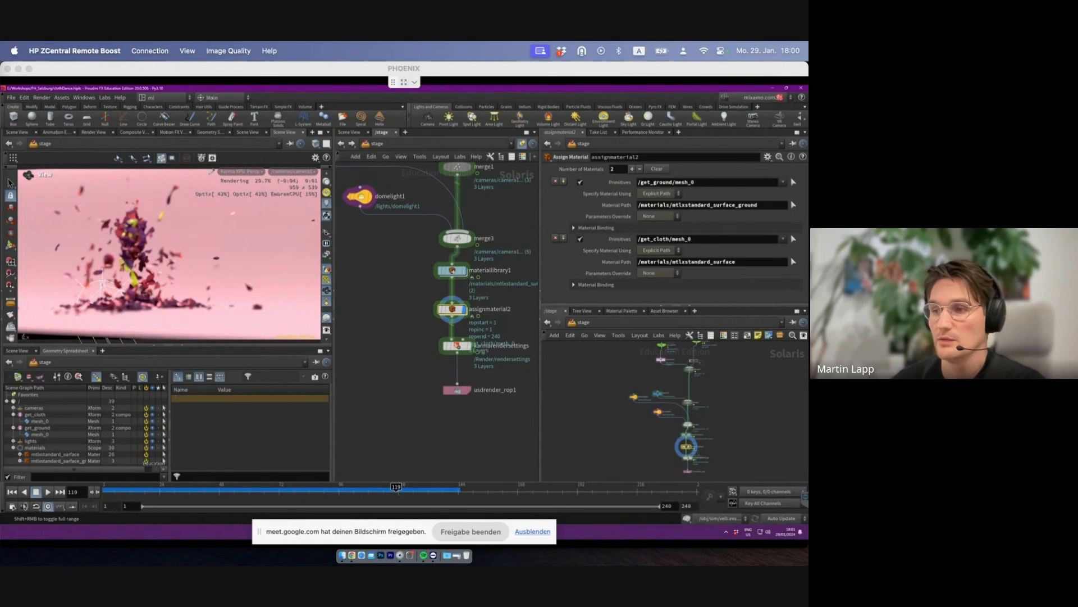
- Switch to Nuke and view individual dance renders from the node graph
left_click(503, 532)
scroll(493, 453, "down", 3)
scroll(359, 452, "up", 4)
left_click(341, 442)
key("1")
left_click(451, 443)
key("1")
middle_click_drag(460, 455, 388, 230)
middle_click_drag(399, 437, 417, 537)
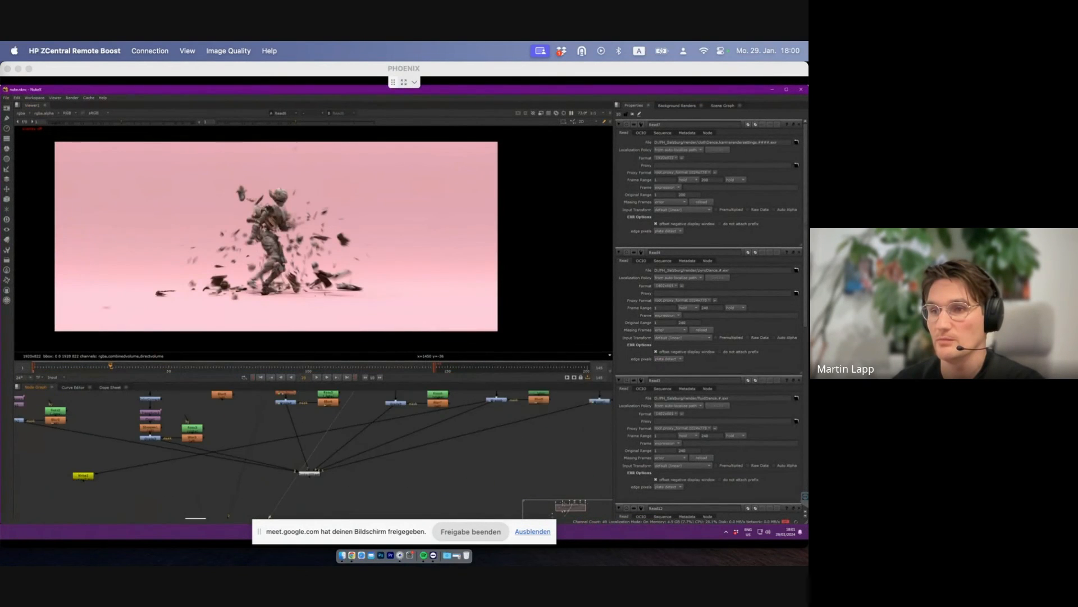
- View the contact sheet that combines all the dance renders and examine its six animations
left_click(309, 472)
key("1")
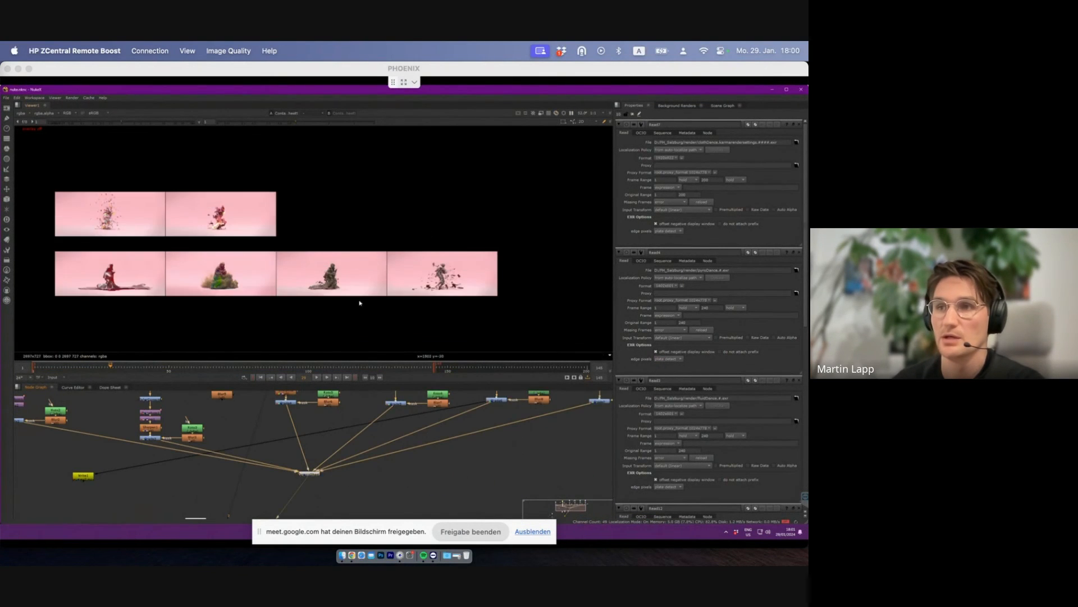
scroll(290, 301, "down", 2)
scroll(279, 297, "up", 2)
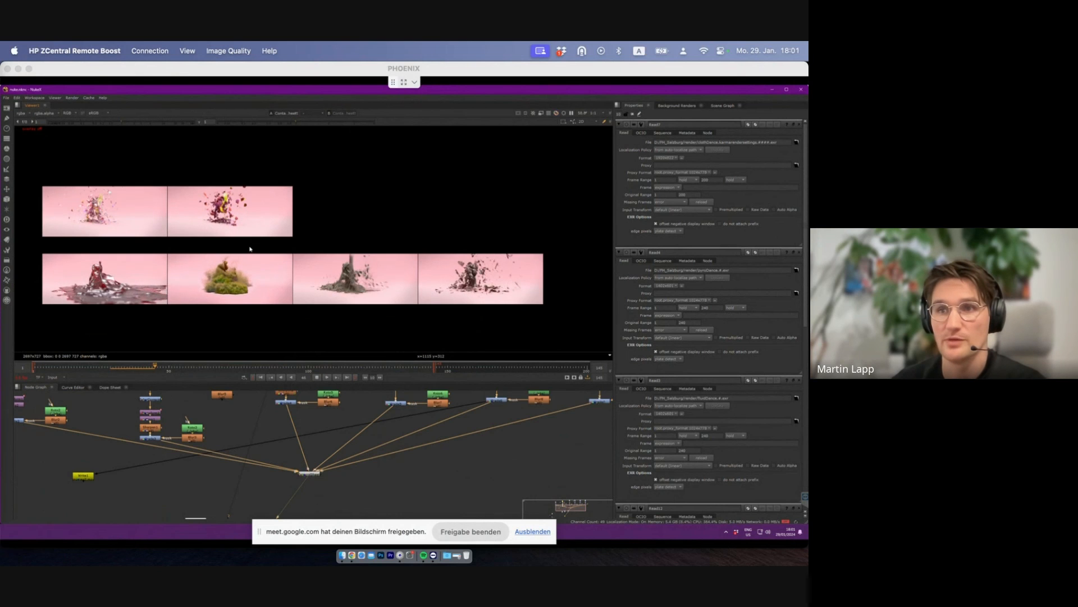
scroll(250, 248, "up", 2)
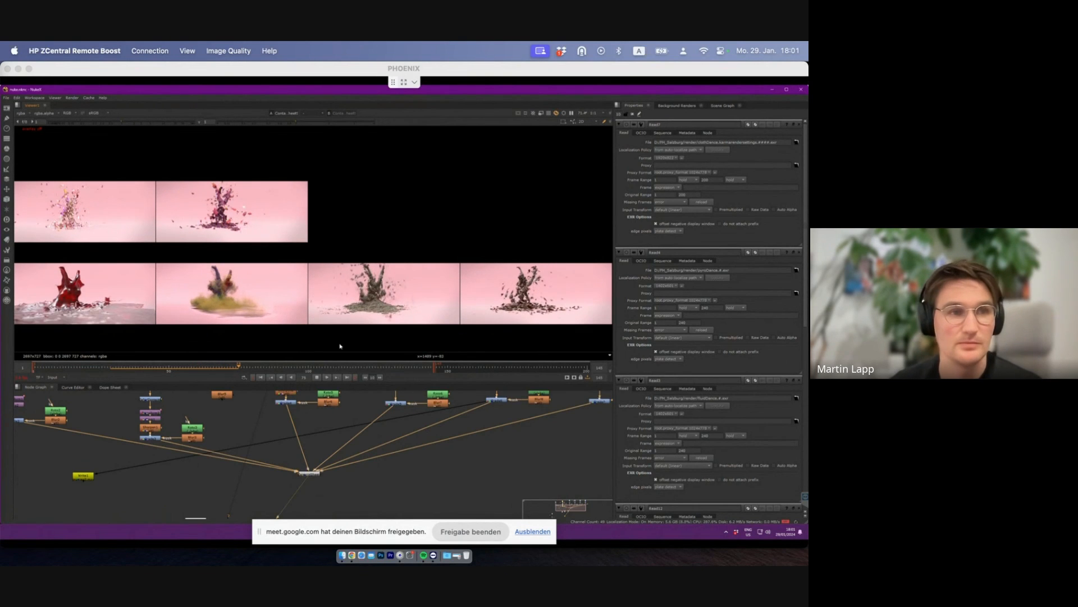
key("XF86AudioRaiseVolume")
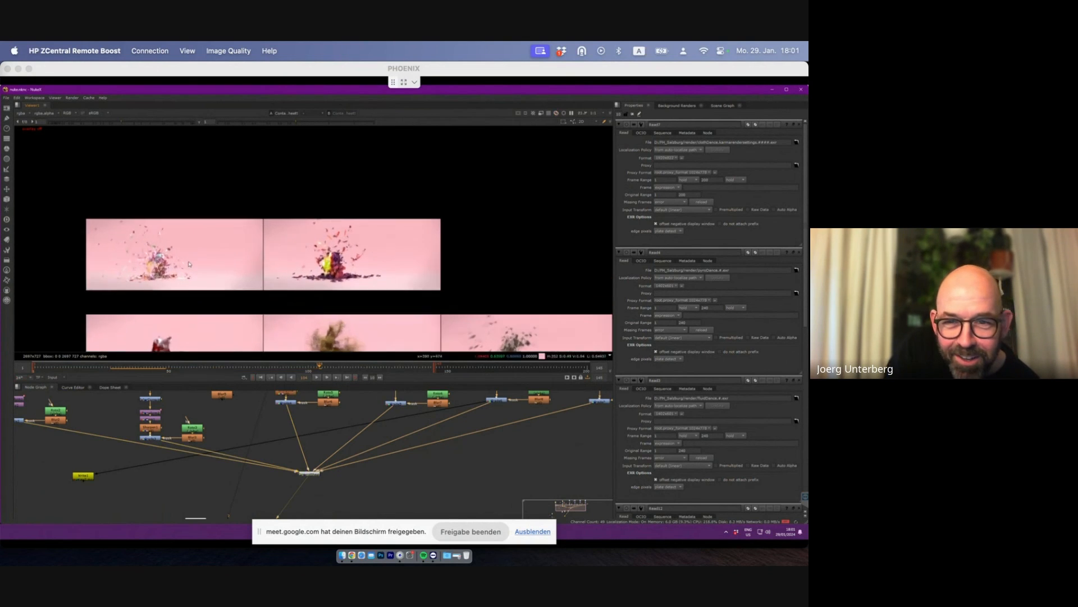
- Scrub back through the contact sheet and examine the two upper-row cloth renders up close
scroll(223, 273, "up", 3)
left_click_drag(278, 366, 149, 367)
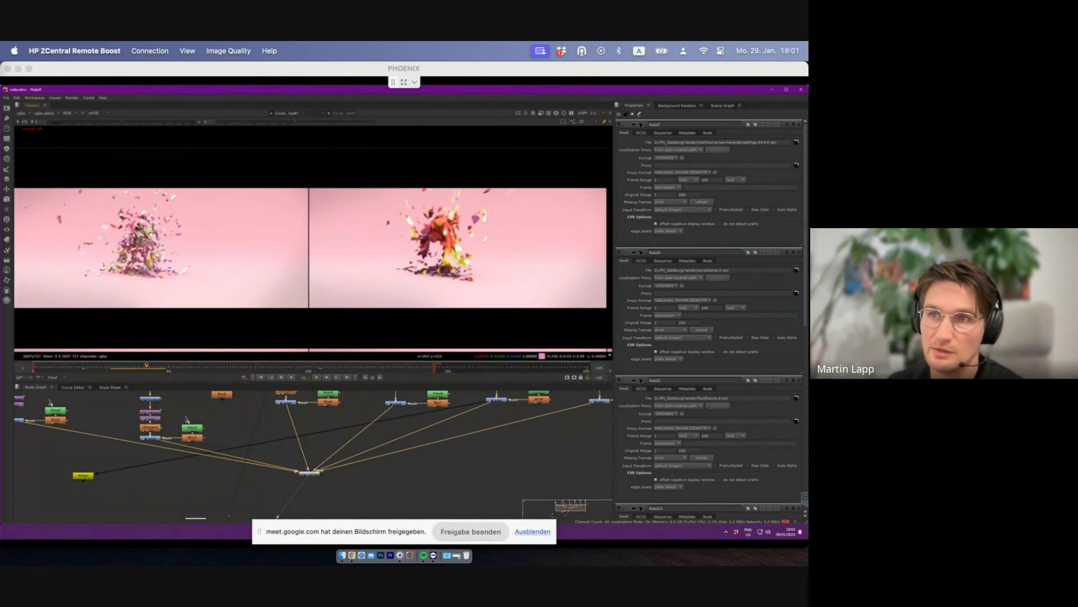
scroll(120, 245, "up", 3)
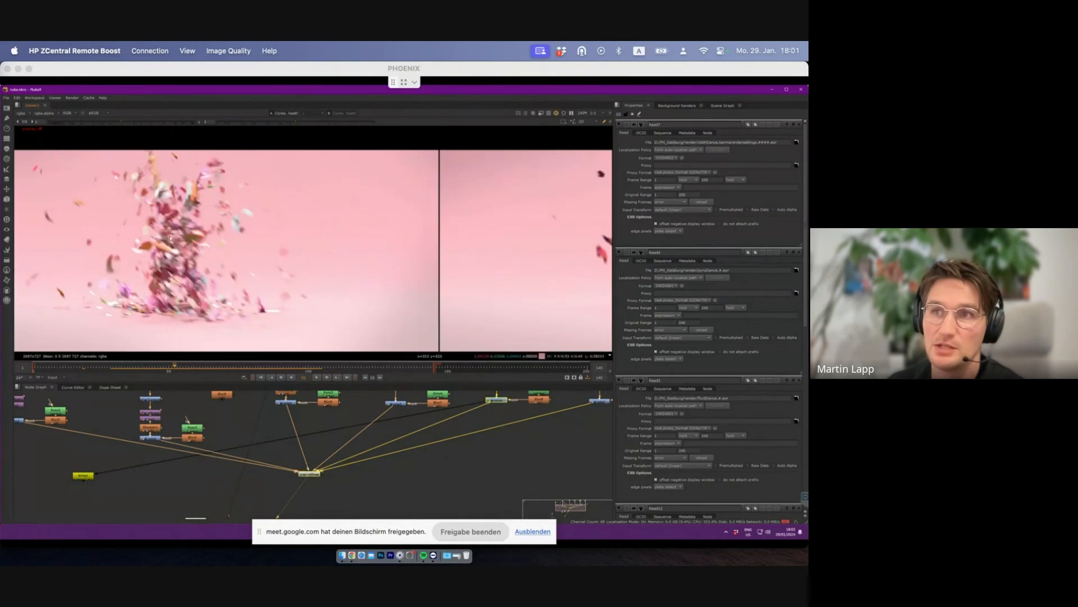
scroll(172, 241, "down", 4)
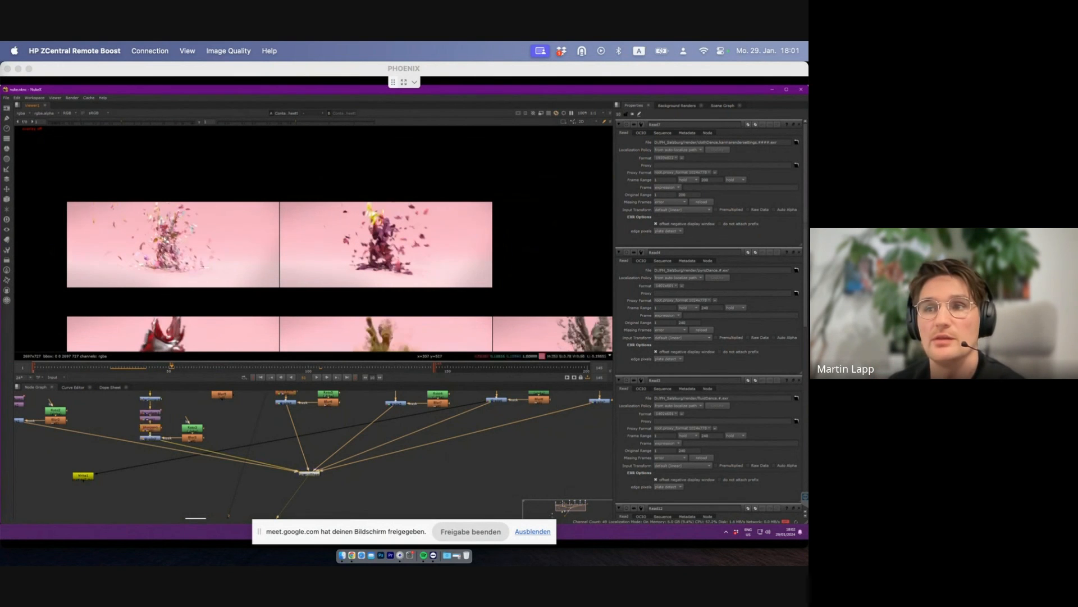
scroll(158, 238, "up", 2)
middle_click_drag(158, 237, 181, 242)
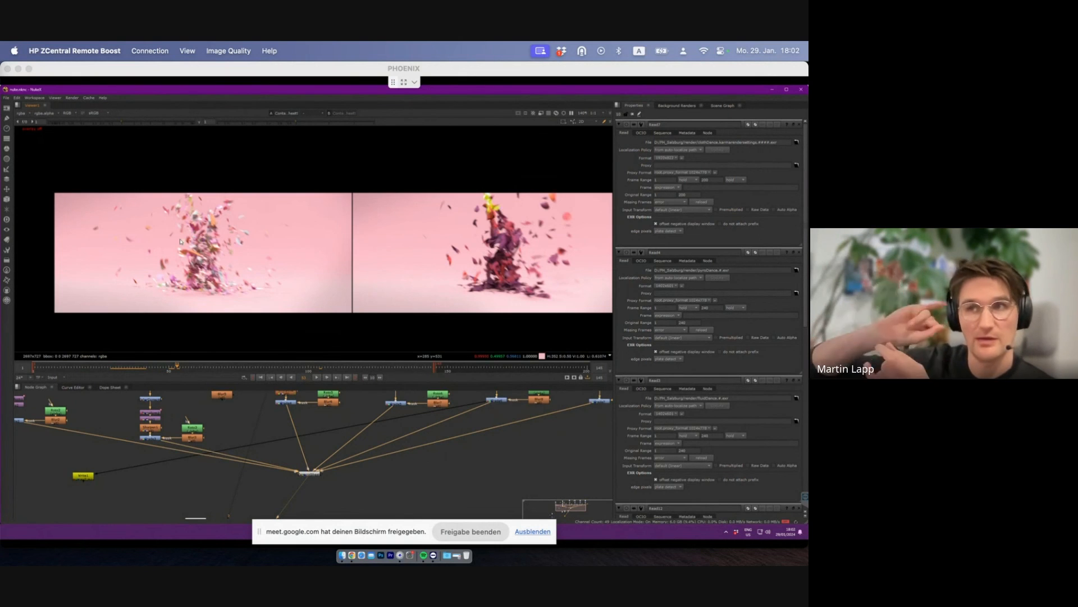
scroll(154, 274, "up", 4)
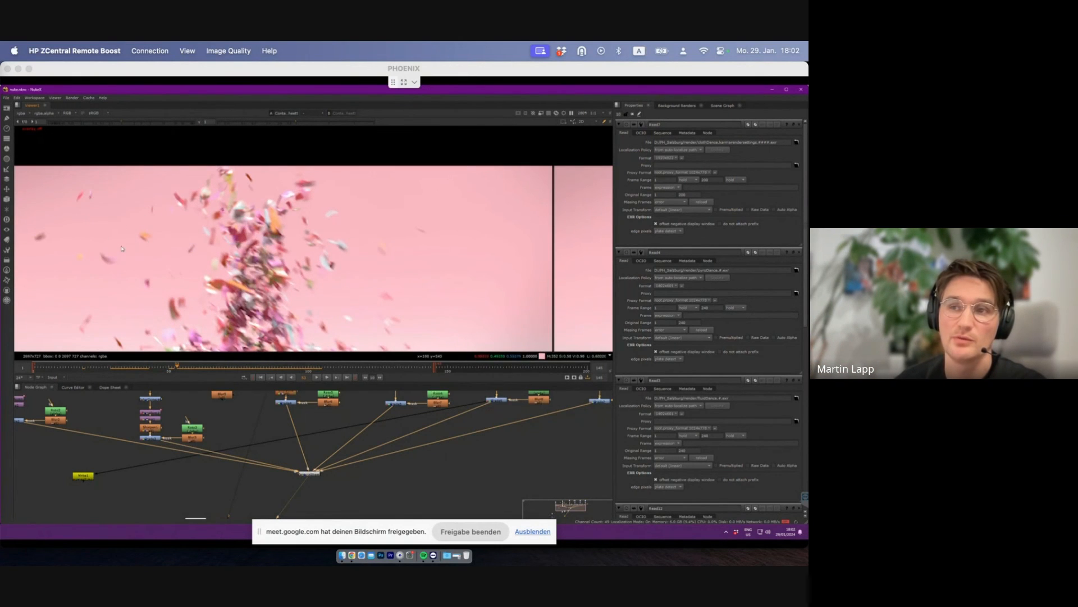
scroll(154, 249, "up", 1)
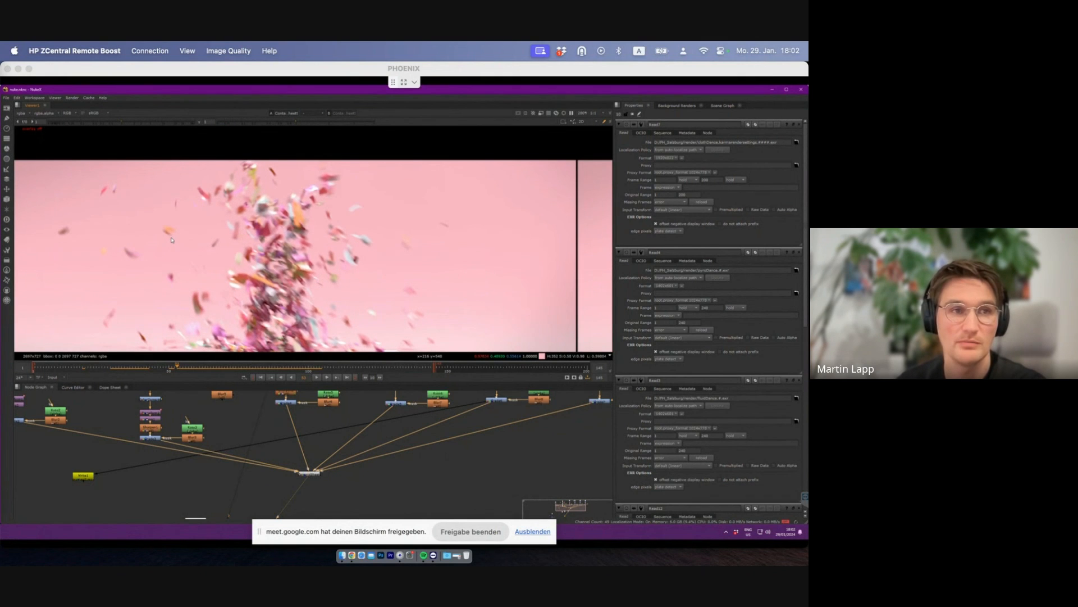
scroll(189, 247, "down", 1)
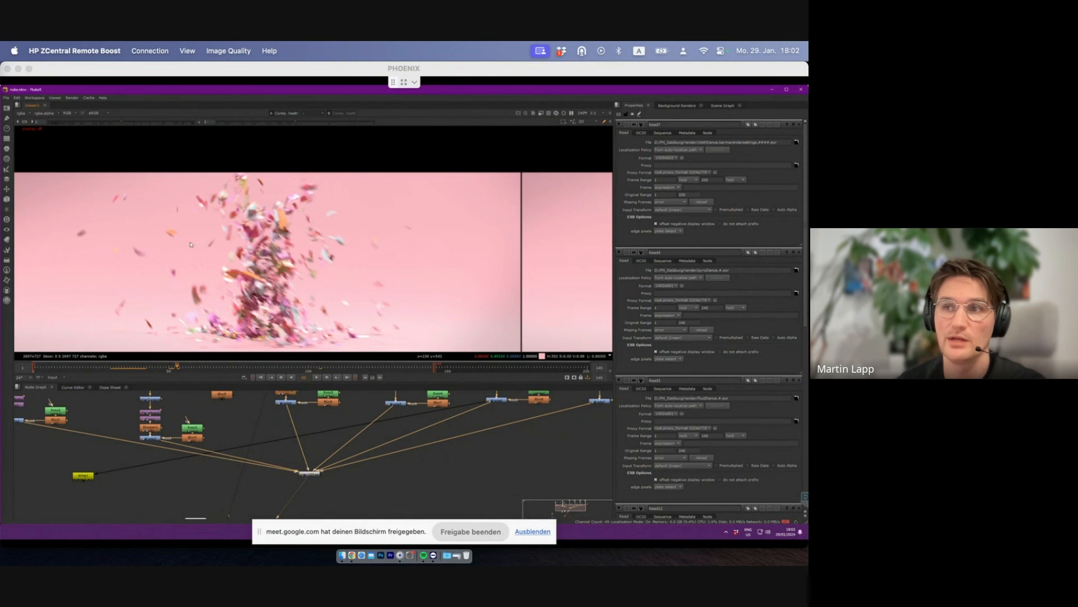
- Rewind the contact sheet to an early frame and play the upper-row cloth renders
left_click_drag(142, 368, 88, 368)
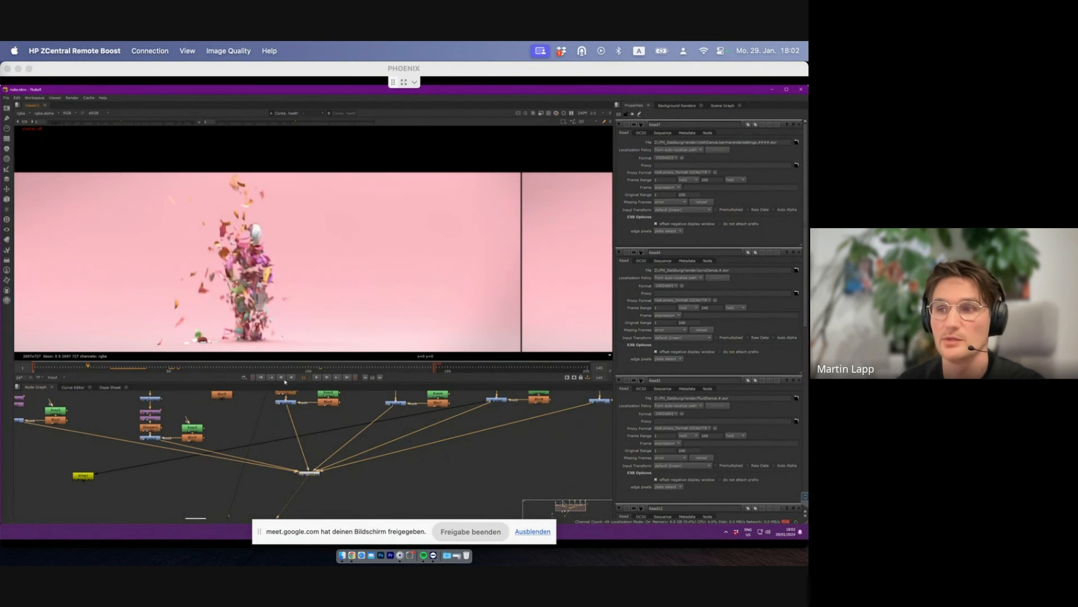
left_click(317, 377)
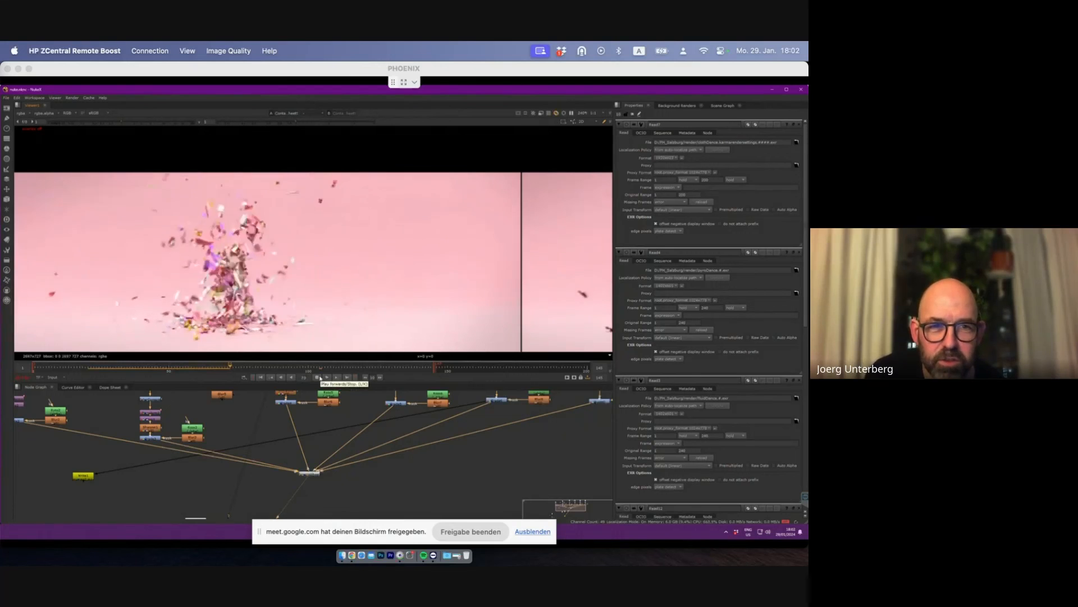
scroll(194, 266, "down", 3)
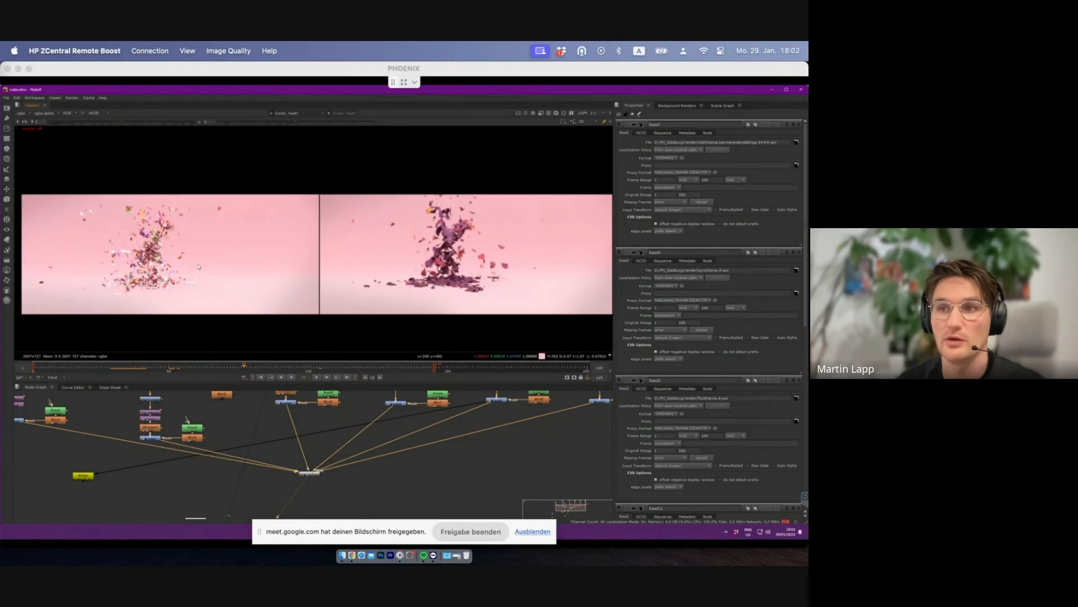
- Examine the grey granular dance render in the contact sheet's lower row and scrub through its frames
scroll(208, 257, "down", 3)
middle_click_drag(201, 258, 164, 154)
middle_click_drag(426, 240, 239, 293)
scroll(362, 309, "up", 3)
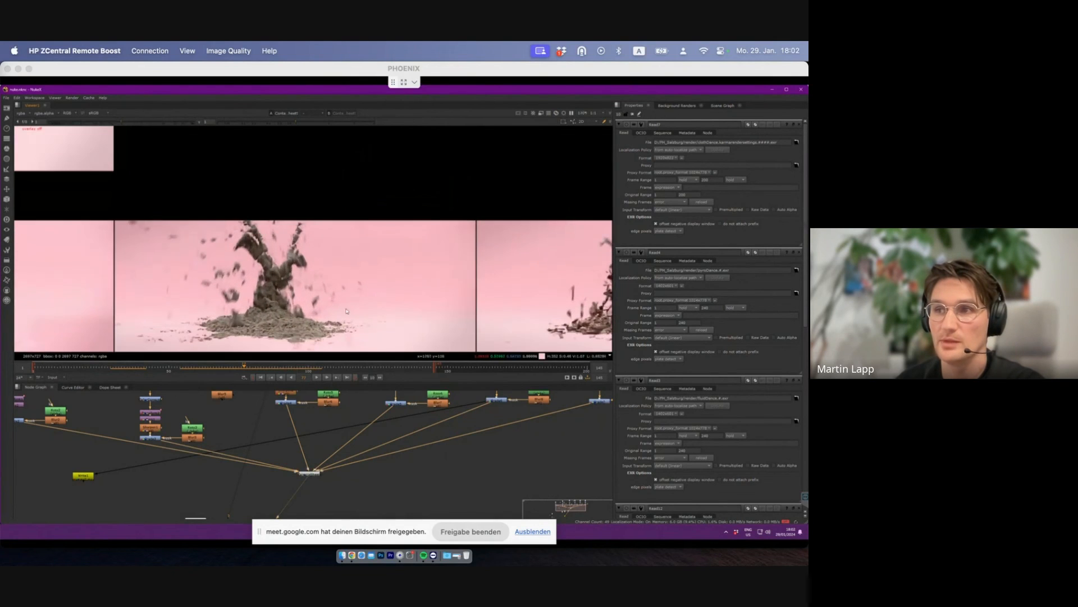
middle_click_drag(356, 306, 398, 272)
scroll(398, 271, "up", 2)
left_click_drag(211, 370, 245, 372)
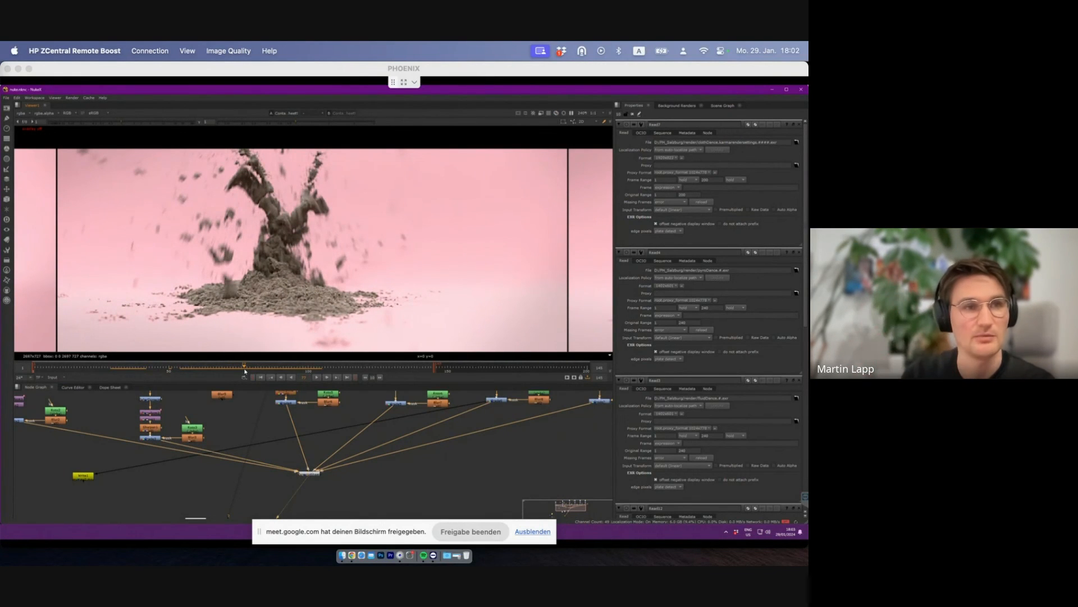
scroll(228, 242, "down", 5)
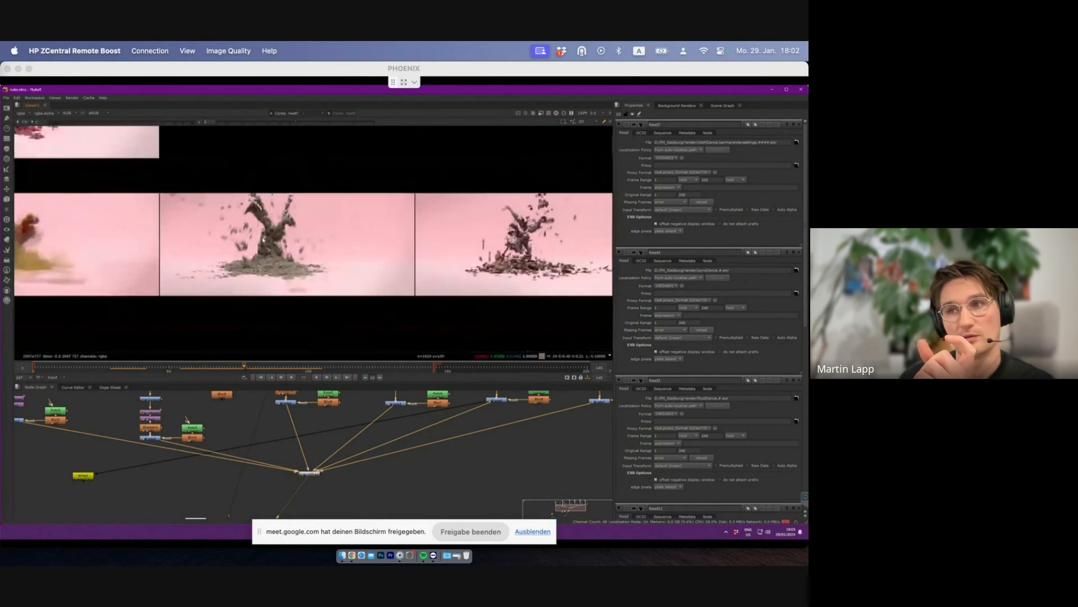
middle_click_drag(374, 315, 390, 300)
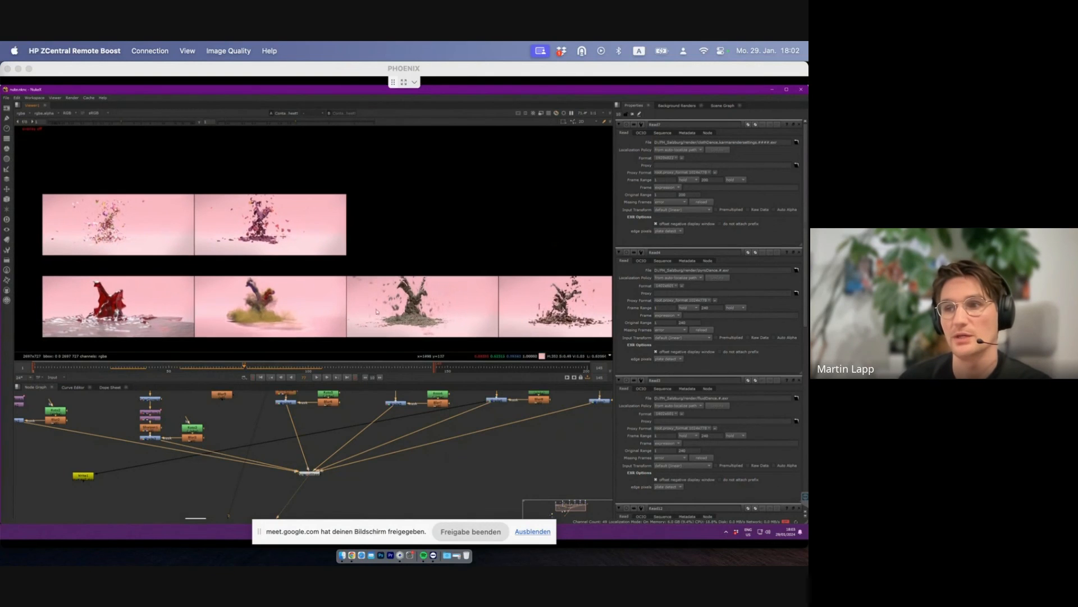
- Rewind the contact sheet and play all six dance renders side by side from earlier frames
left_click_drag(241, 366, 193, 369)
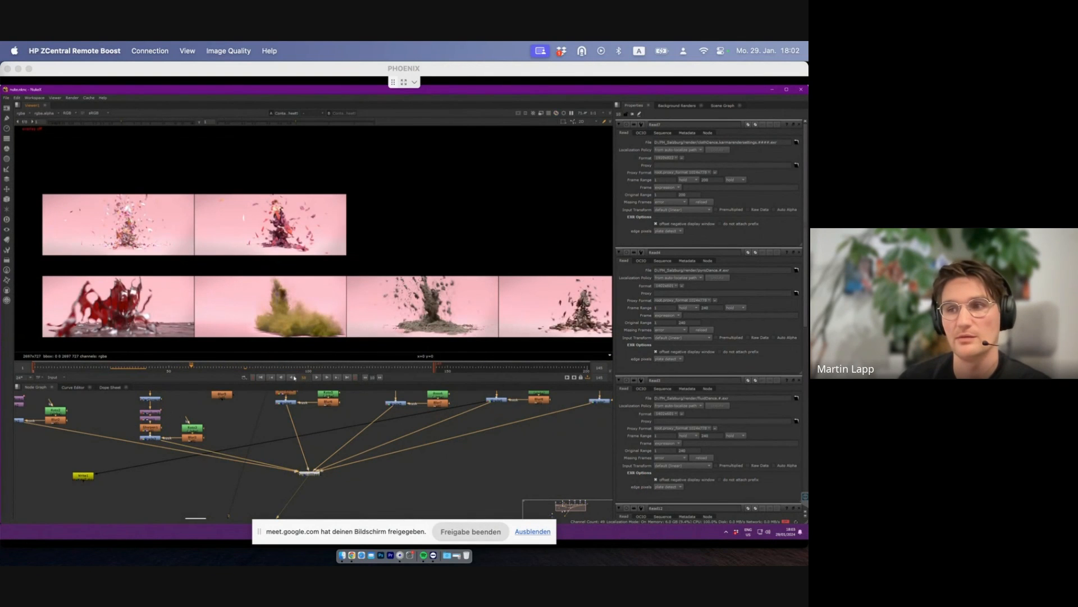
left_click(316, 378)
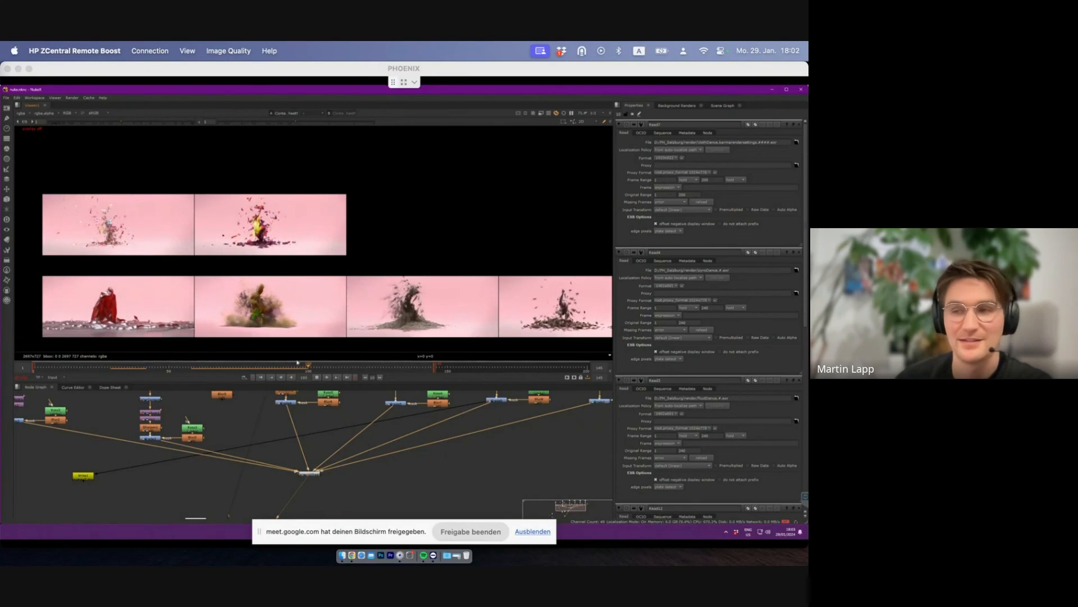
left_click(316, 379)
left_click_drag(199, 369, 128, 367)
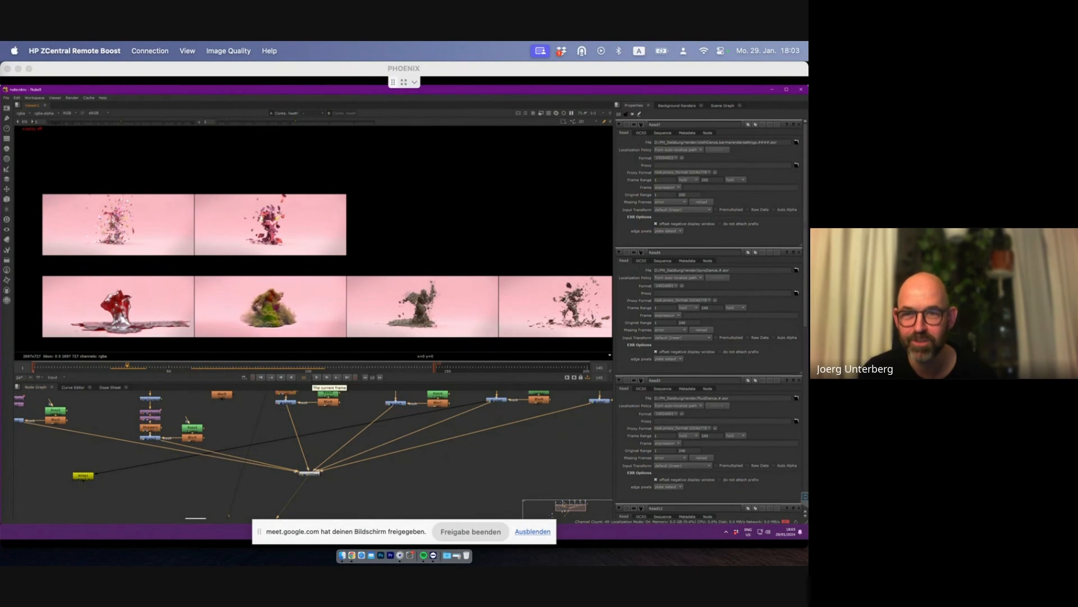
left_click(317, 377)
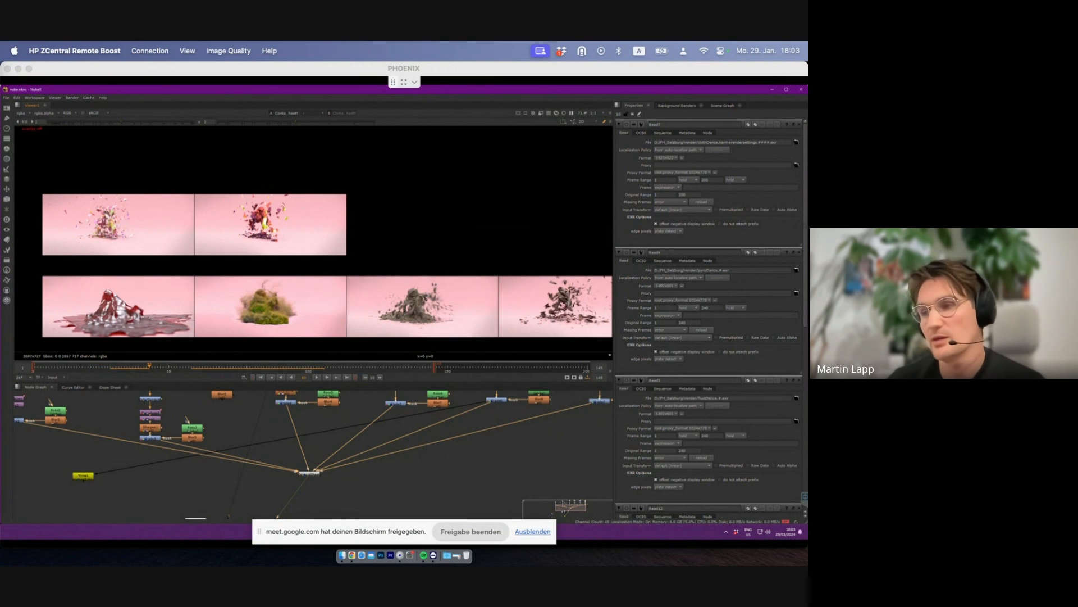
- View the Read node with the ivy growing on a wooden beam, play its sequence and stop it
scroll(378, 419, "down", 4)
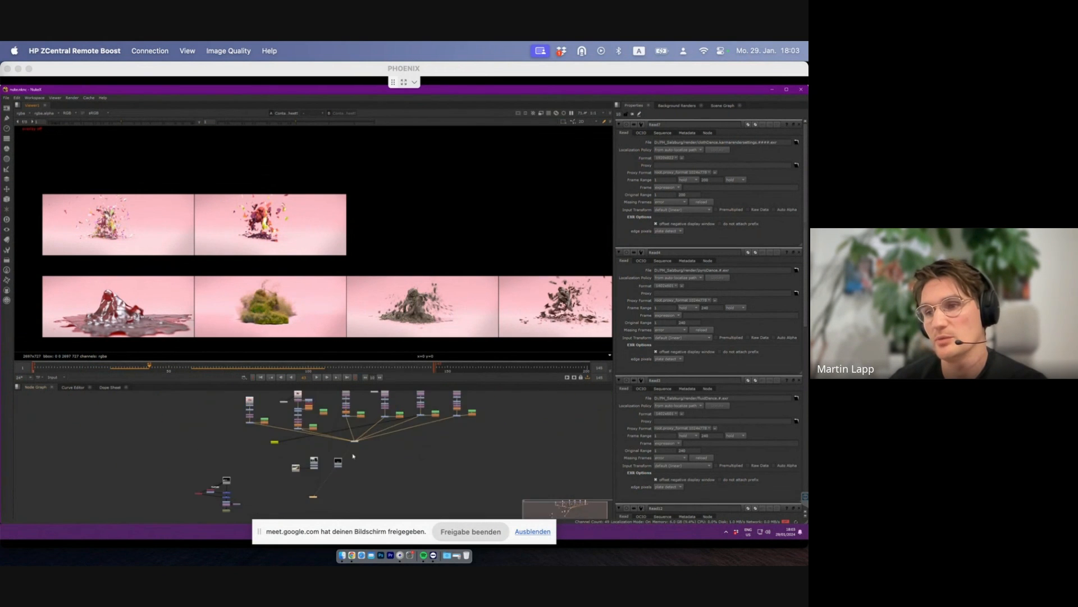
scroll(282, 474, "up", 4)
left_click(239, 488)
key("1")
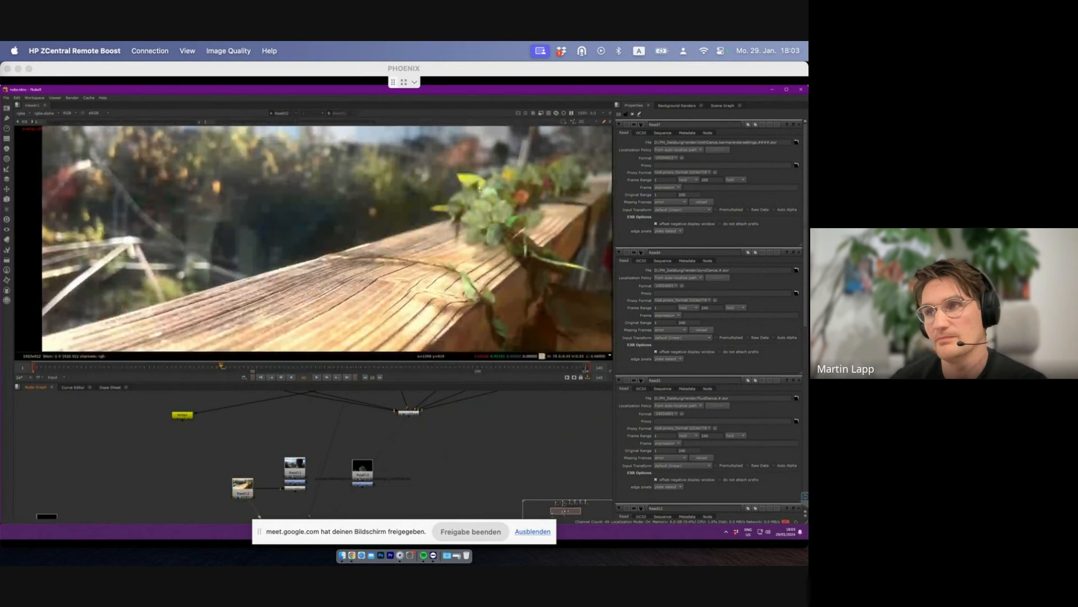
left_click(318, 377)
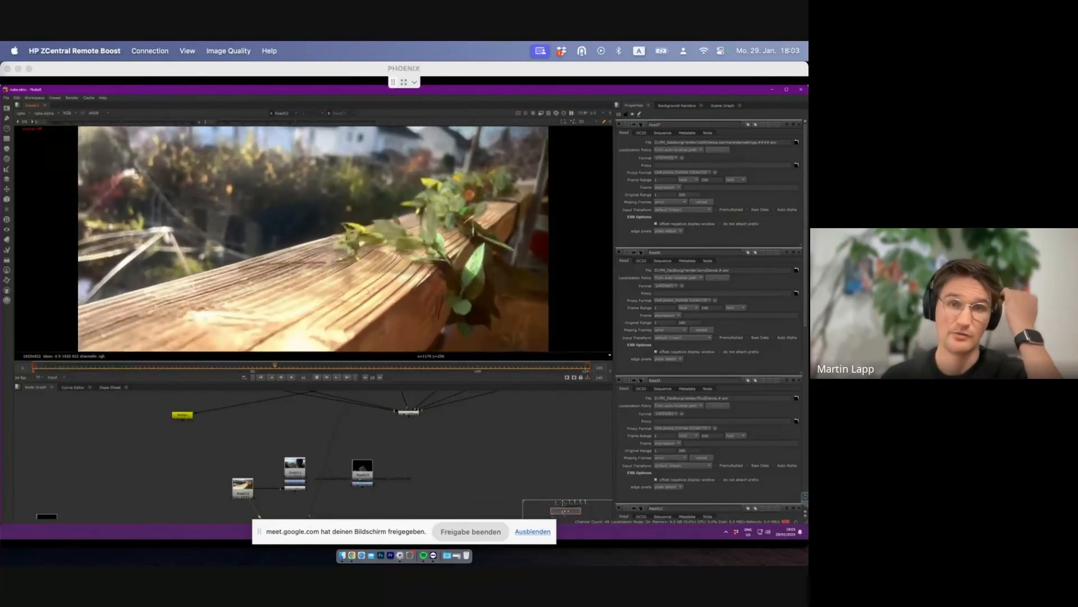
left_click(318, 377)
- Switch to Houdini and back to the Nuke composition of dance renders
left_click(772, 90)
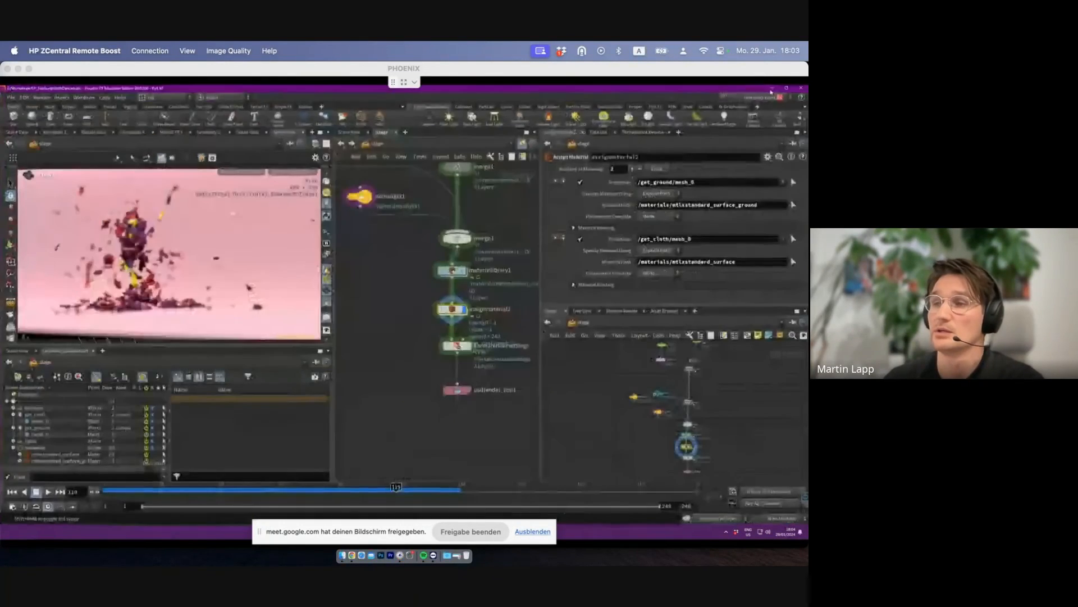
left_click(403, 532)
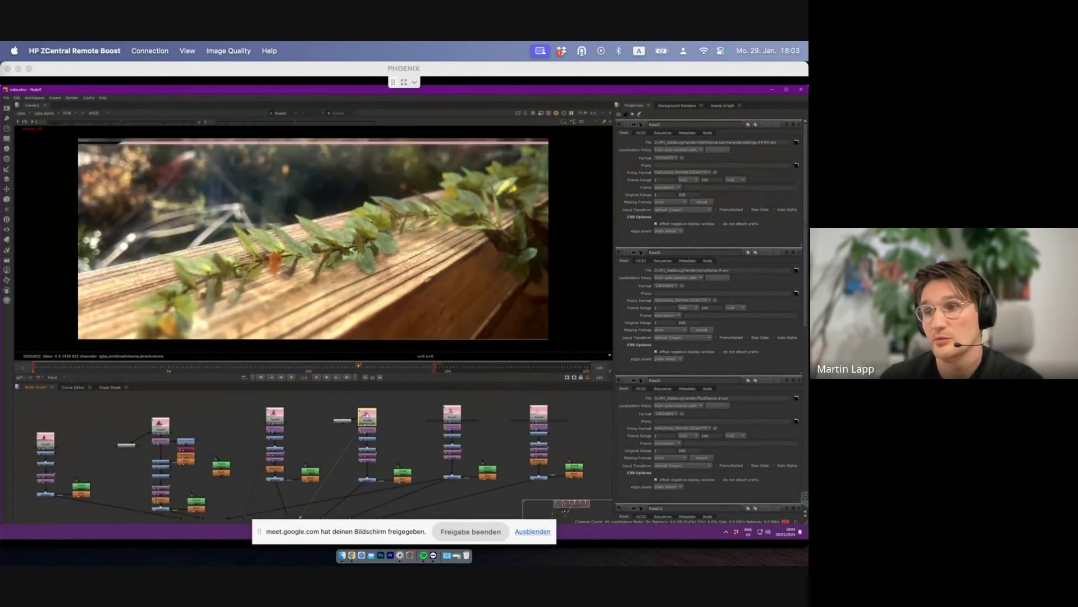
- View the individual dance renders from their Read nodes one after another, ending on the brown smoke dance
left_click(457, 416)
key("1")
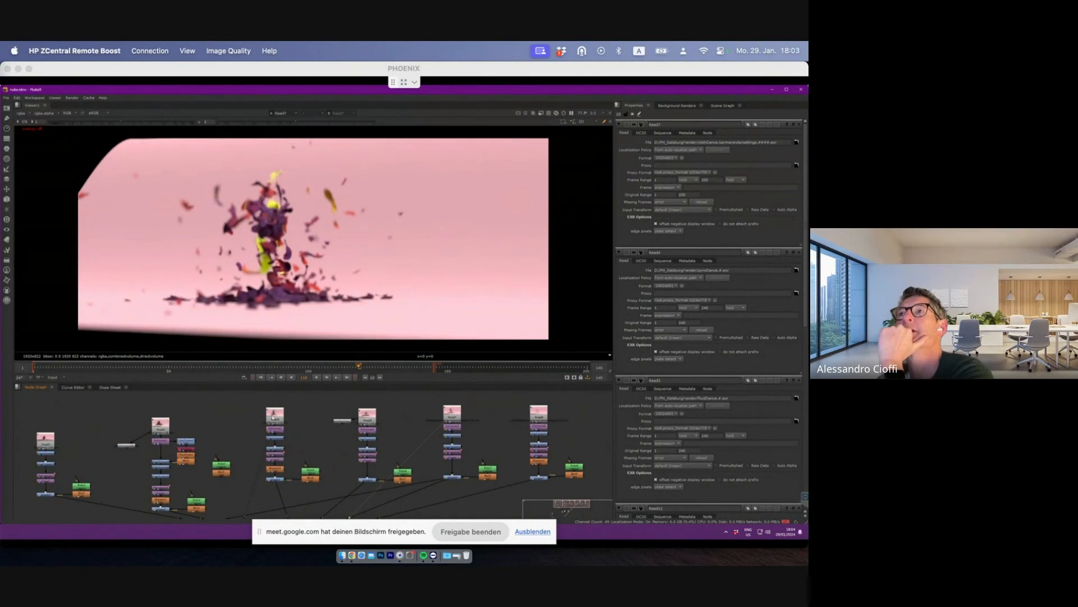
left_click(273, 417)
key("1")
left_click(161, 426)
key("1")
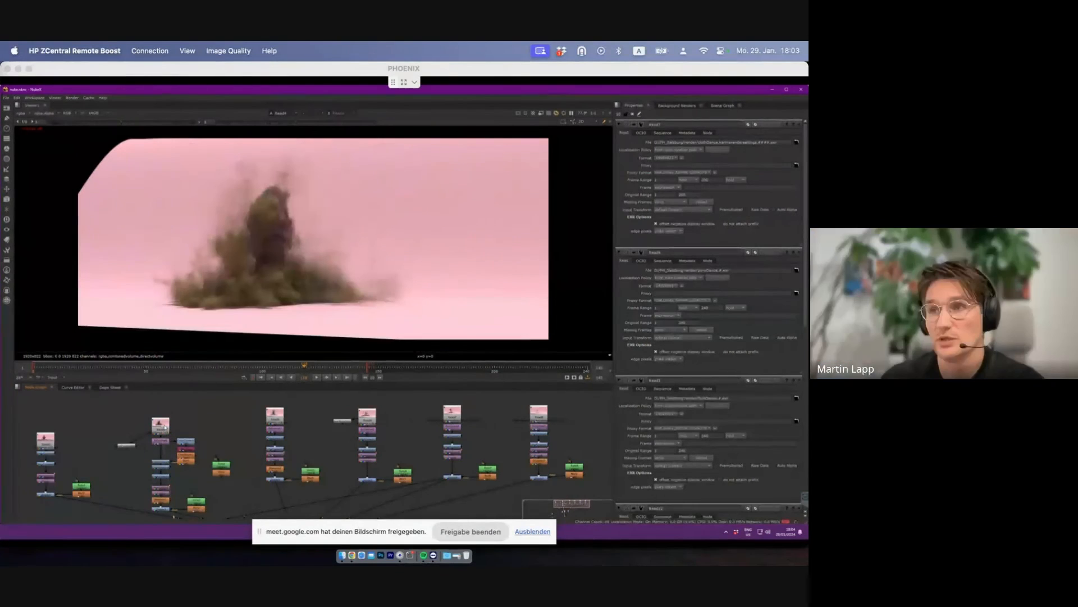
scroll(427, 421, "down", 4)
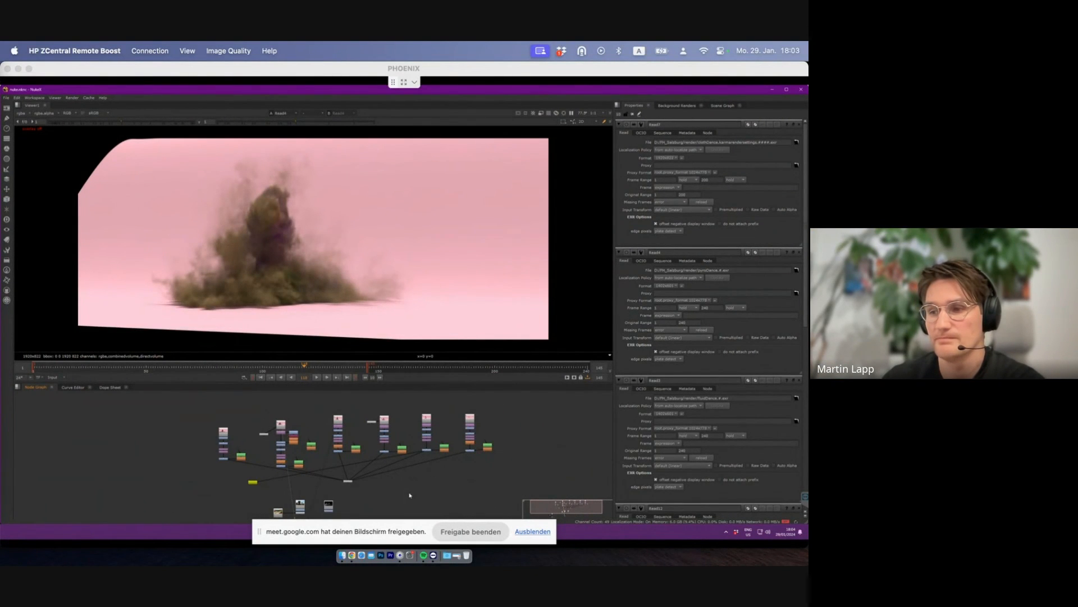
scroll(503, 425, "up", 3)
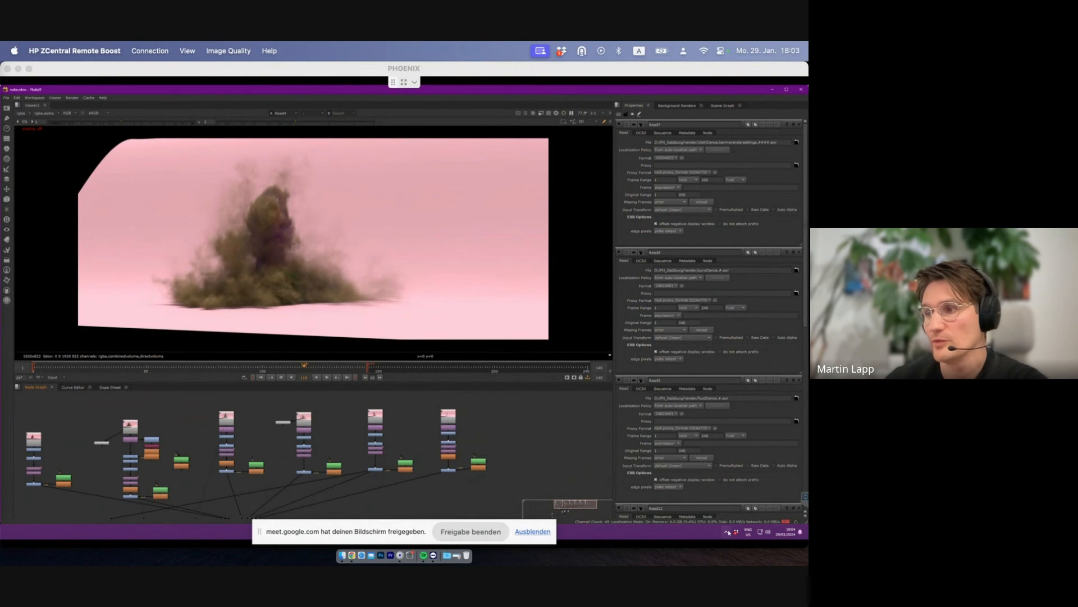
left_click(728, 532)
left_click(484, 409)
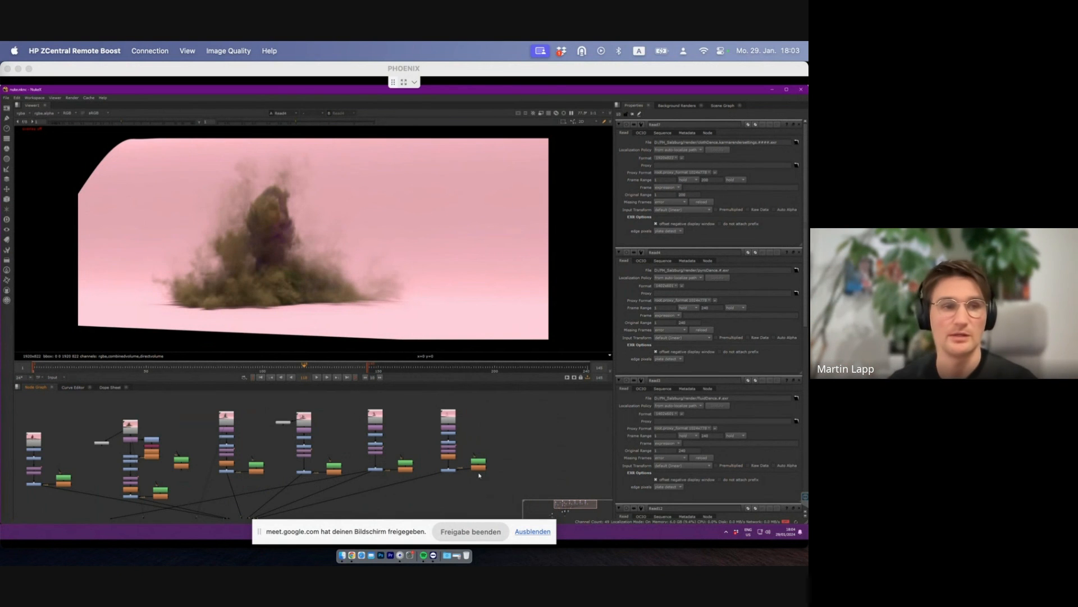
scroll(442, 427, "down", 2)
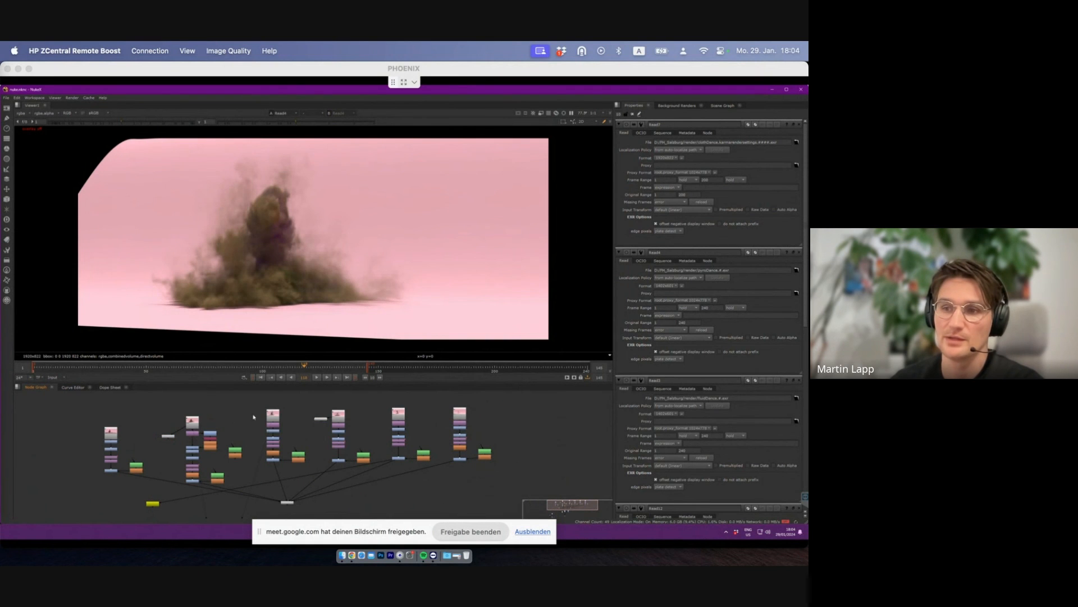
- View the grey granular dance render from its Read node, play its sequence and scrub to a late frame
left_click(274, 414)
key("1")
left_click(272, 377)
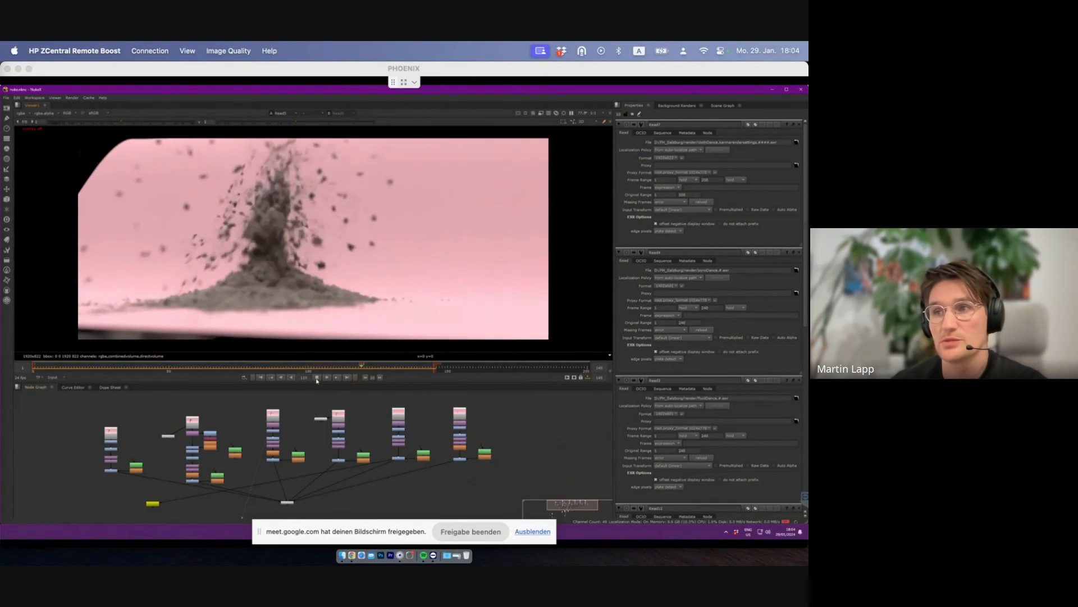
left_click_drag(439, 367, 501, 369)
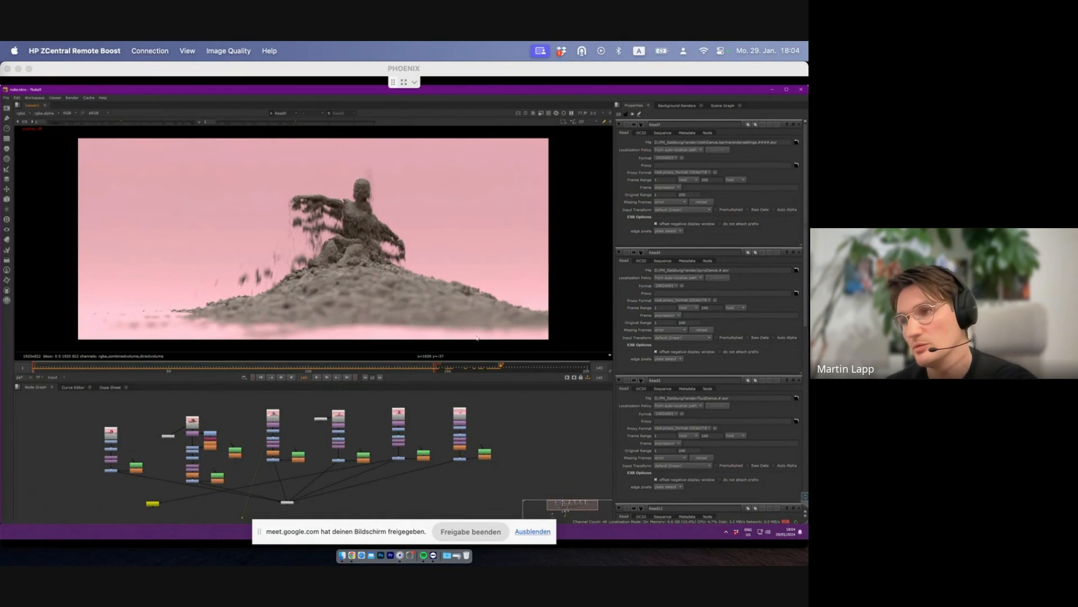
key("l")
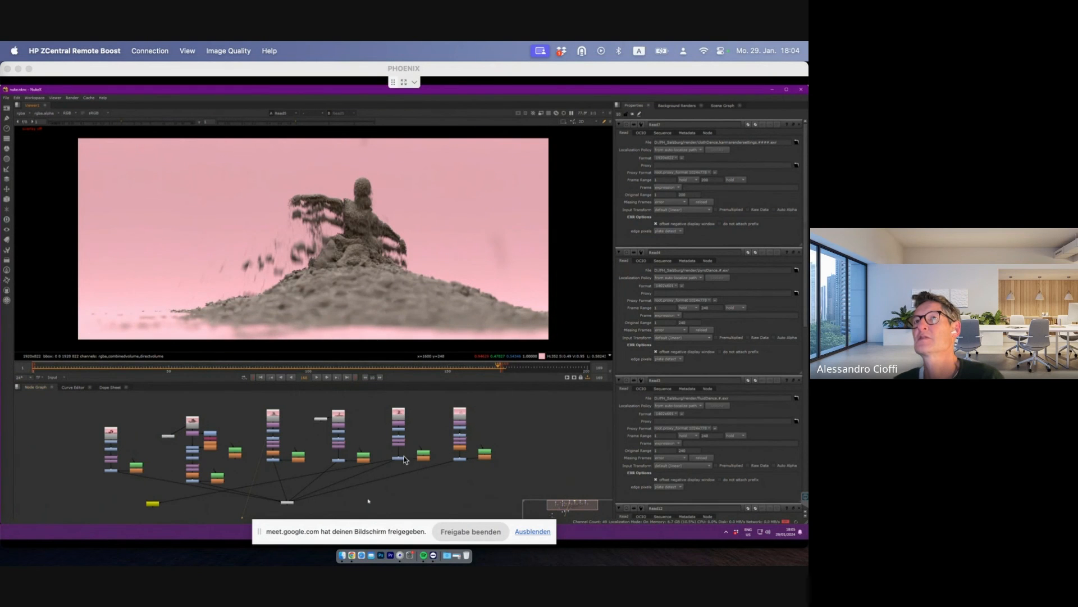
- Stop sharing the screen in the Google Meet call
left_click(486, 533)
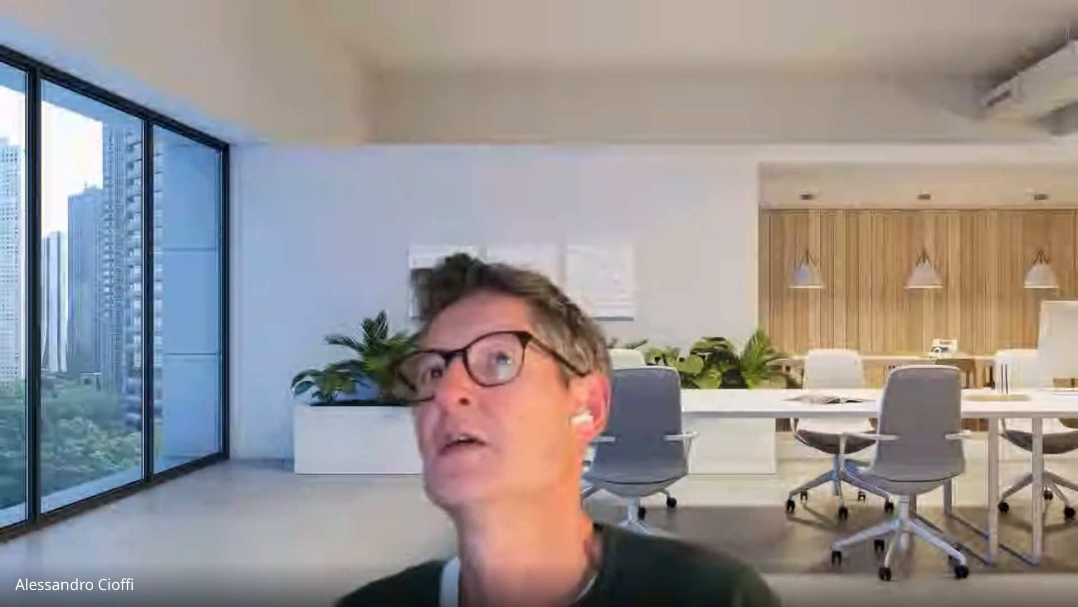